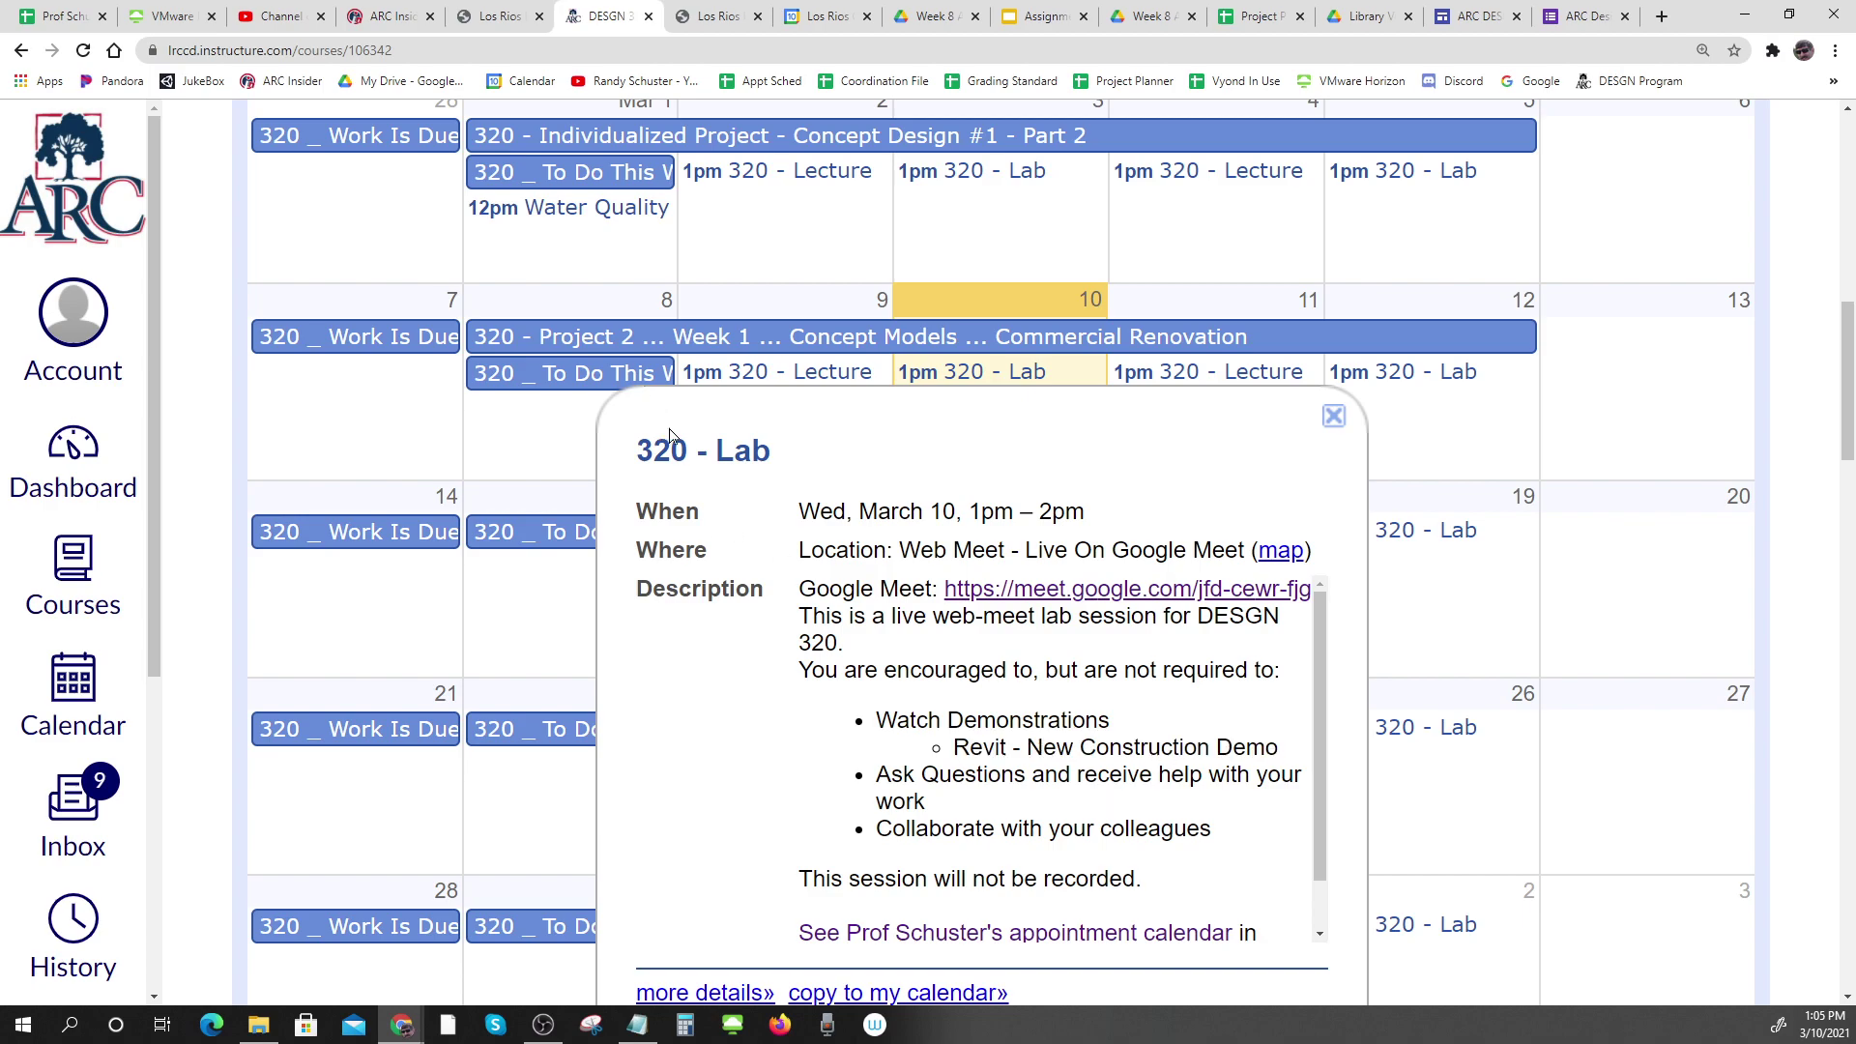
Dismiss the session-expired error and sign in to VMware Horizon HTML Access with saved credentials
click(172, 16)
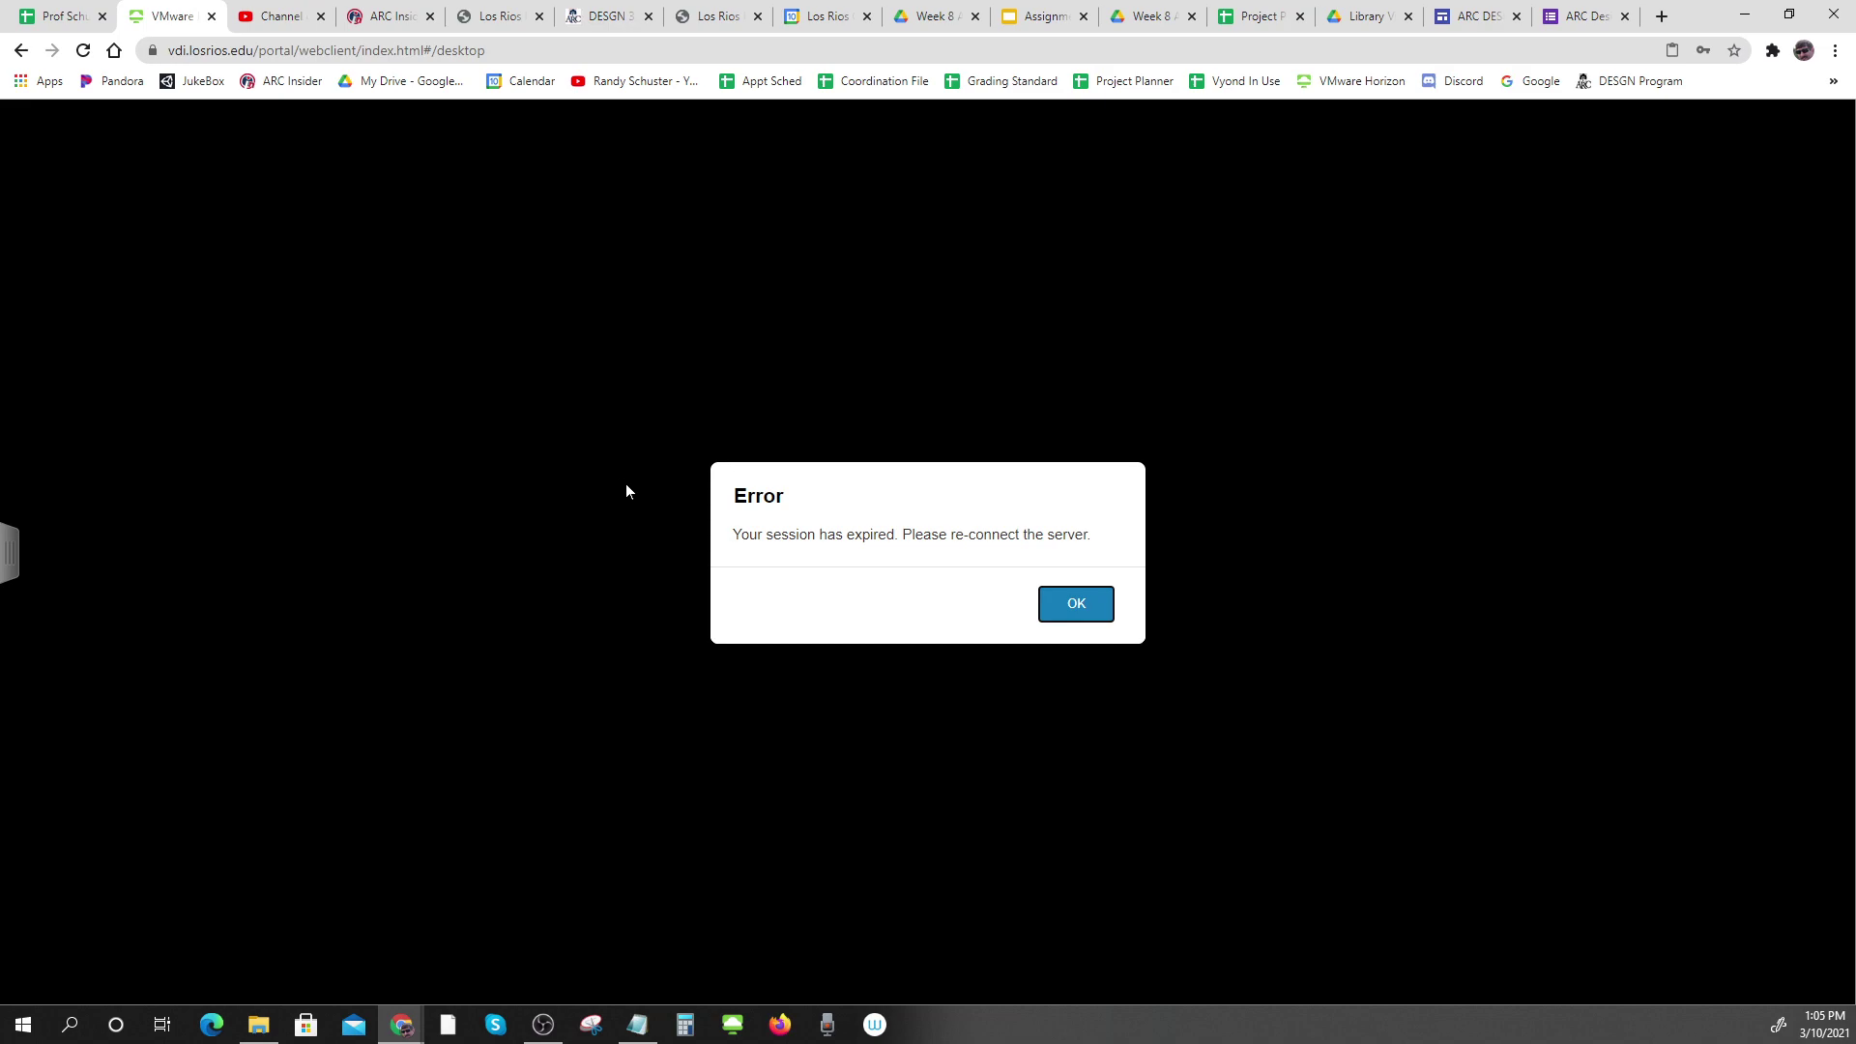
click(1075, 624)
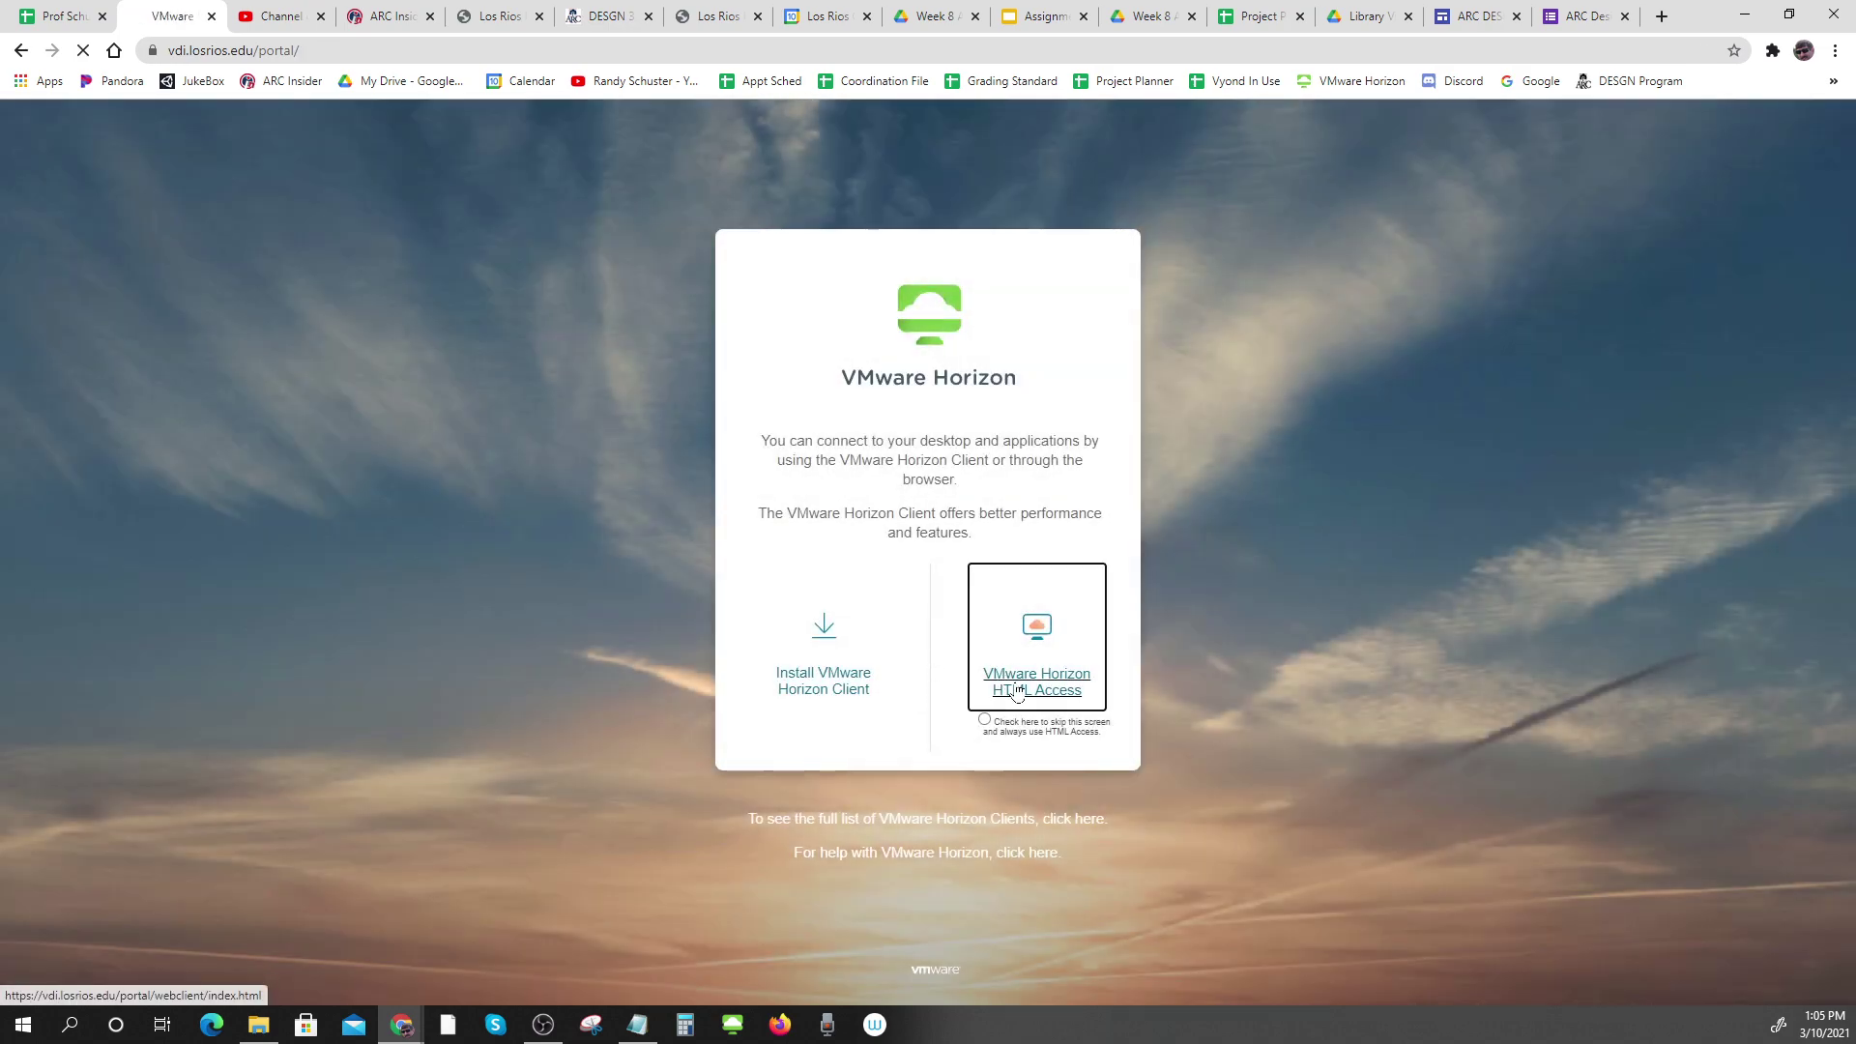
click(1016, 693)
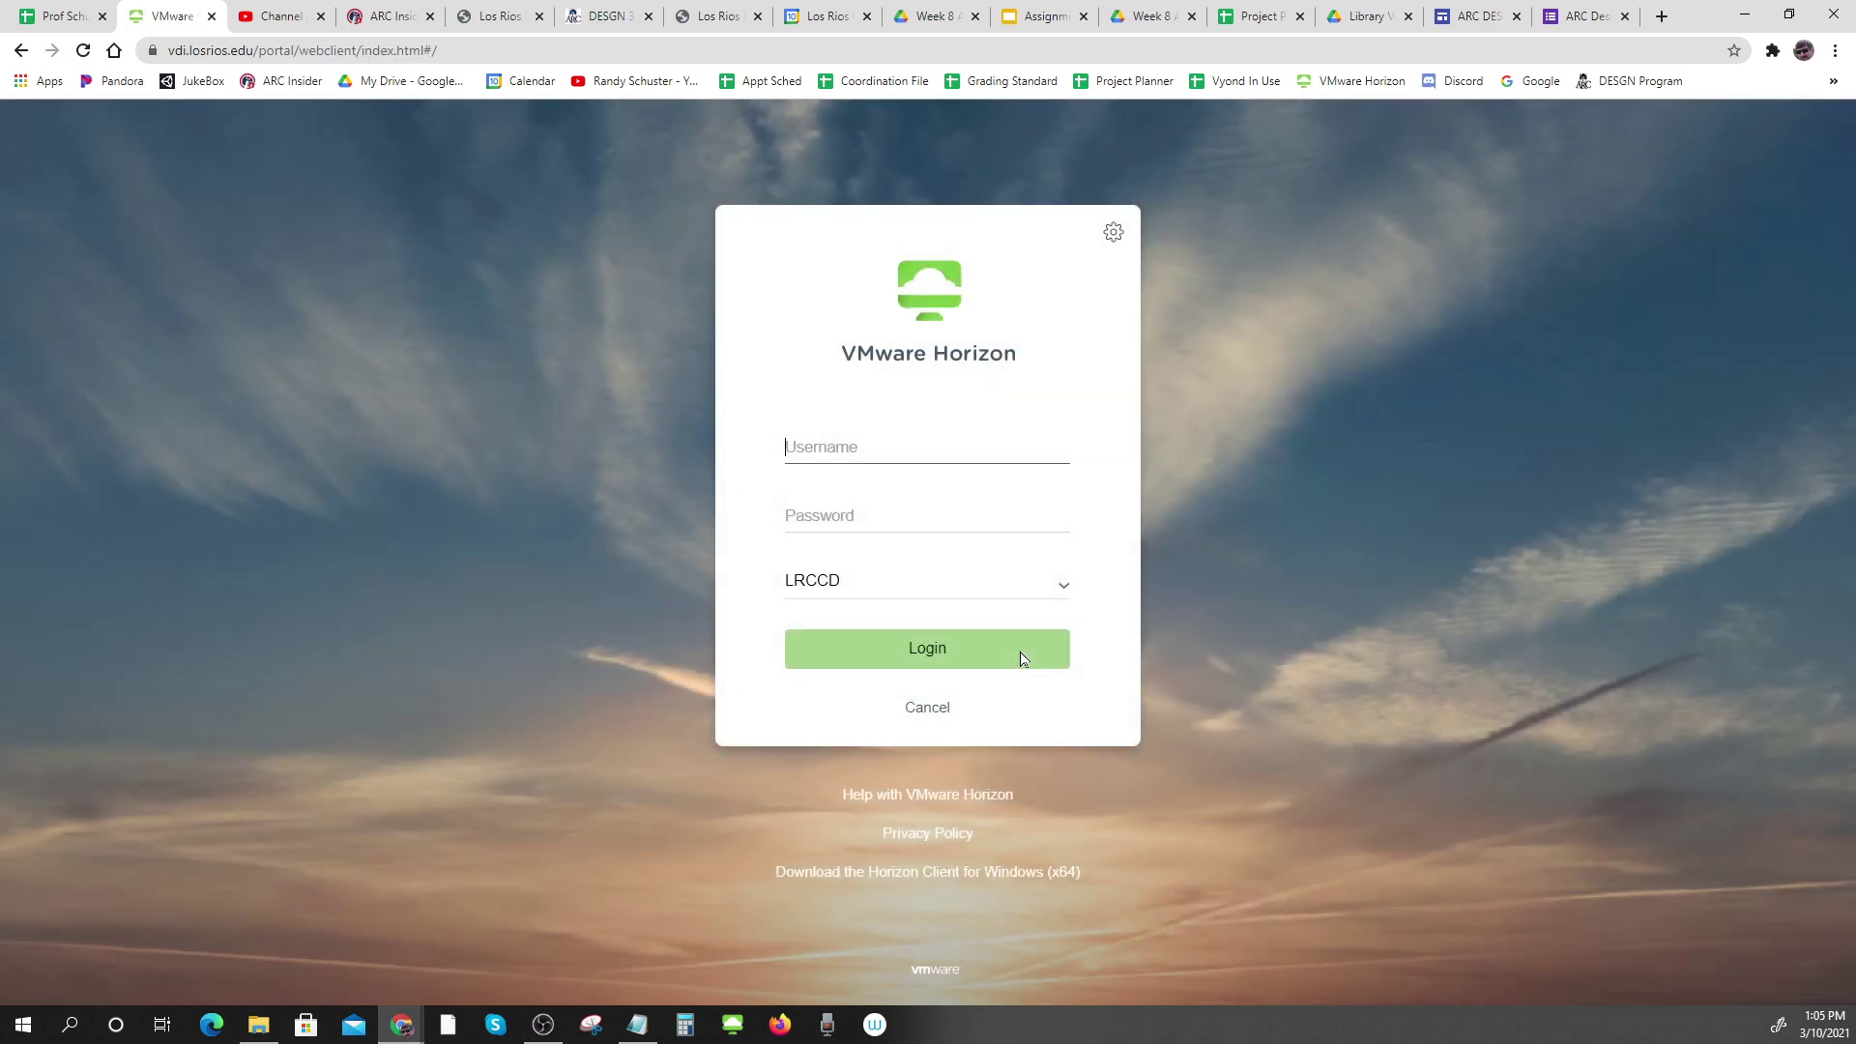
text(w038)
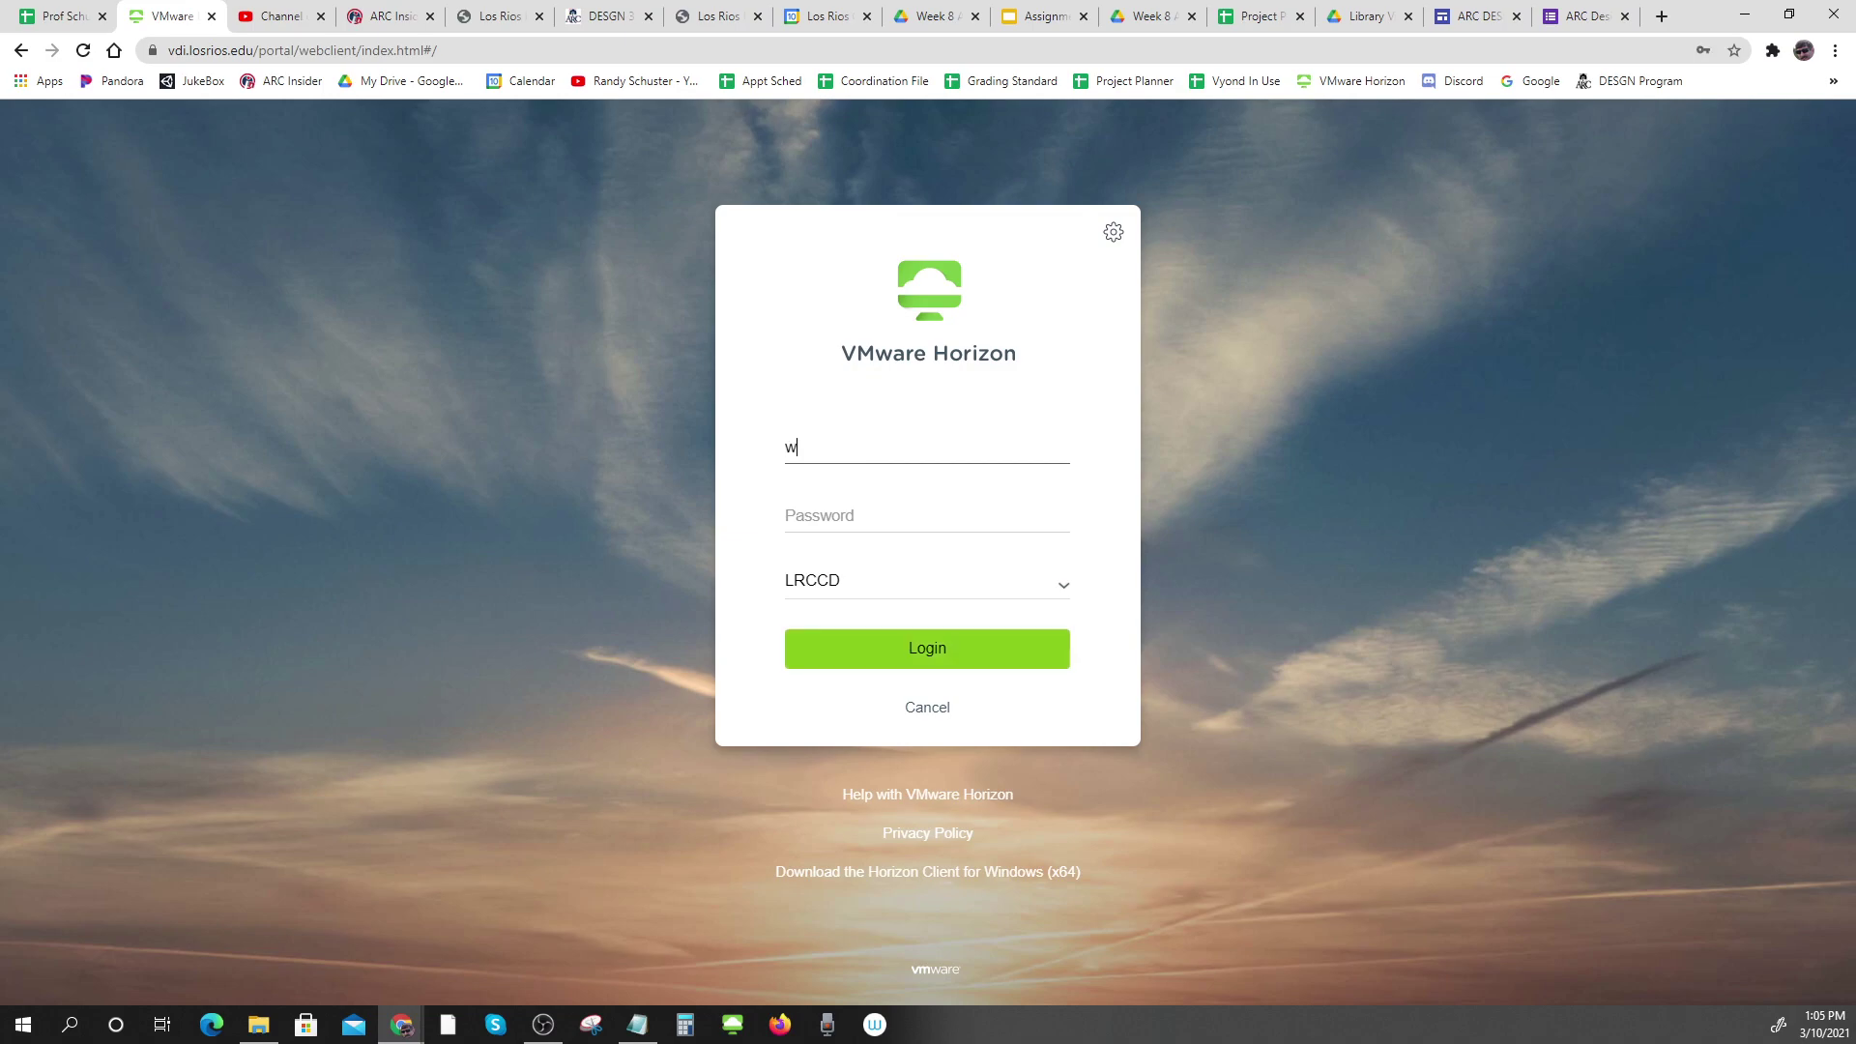
click(855, 496)
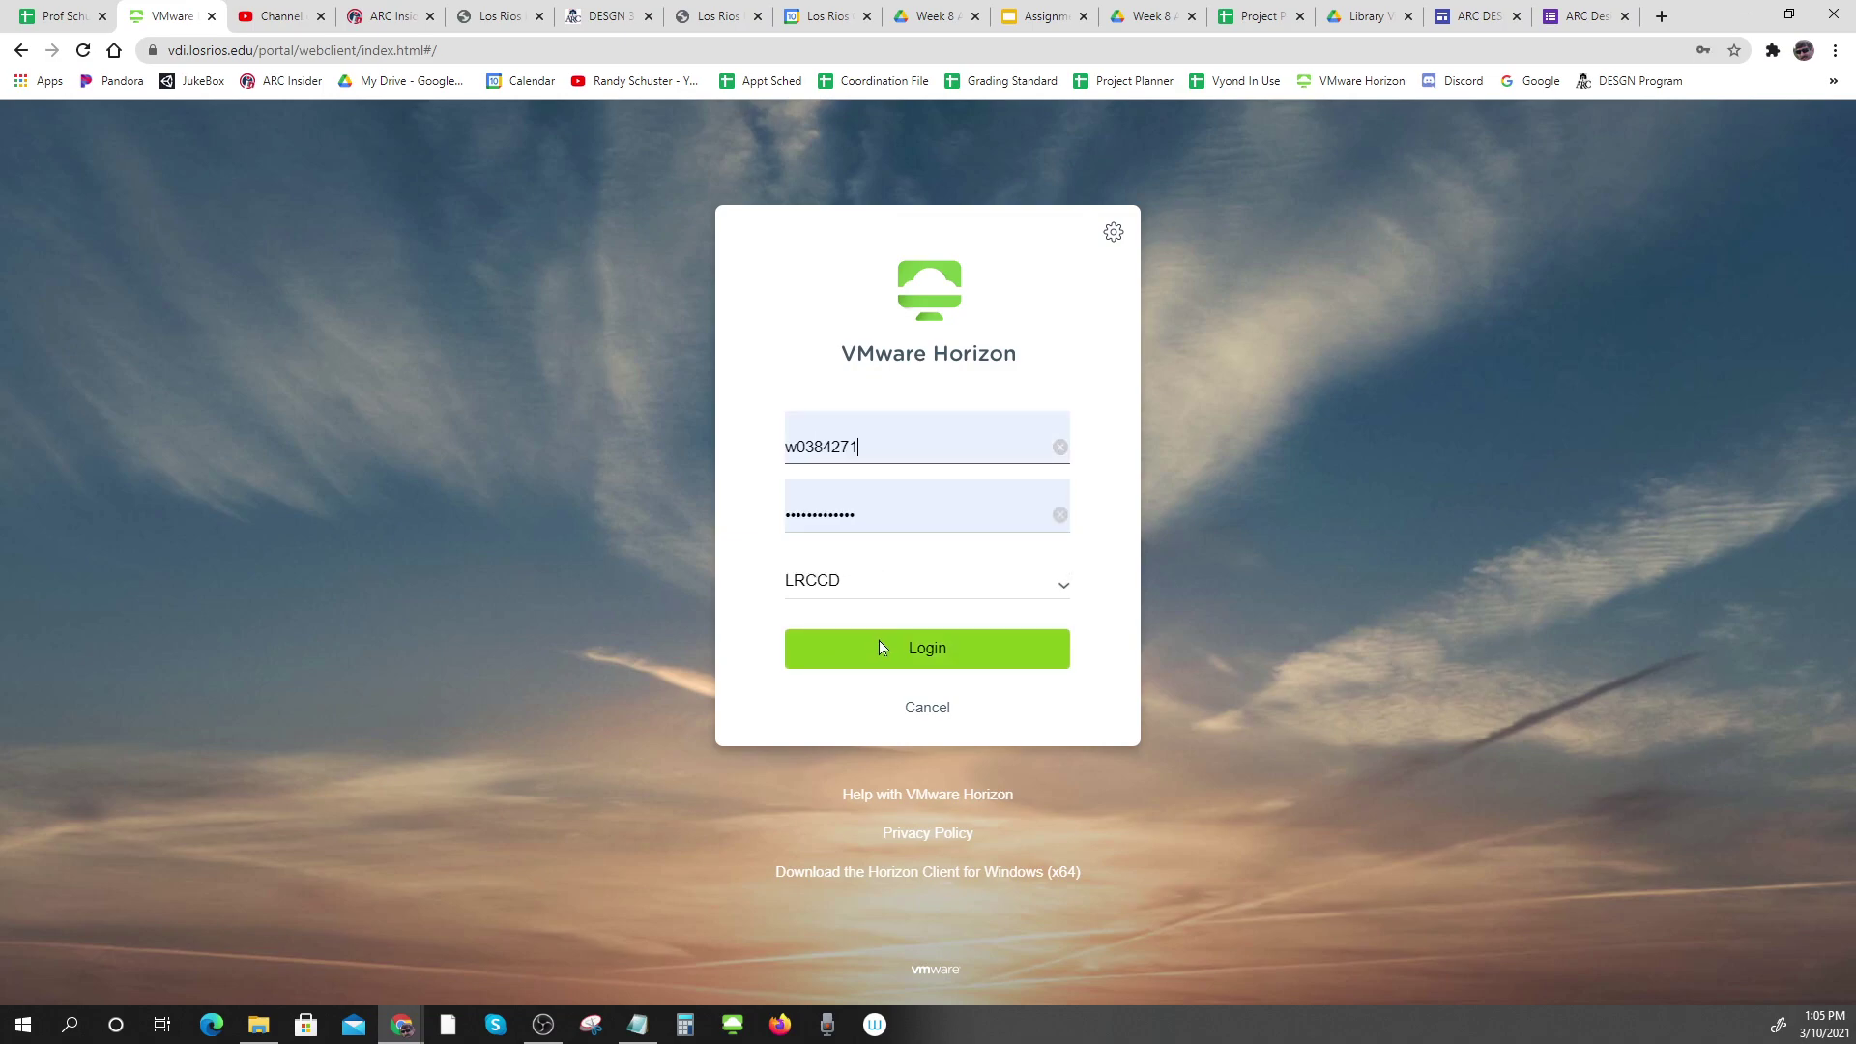
click(879, 646)
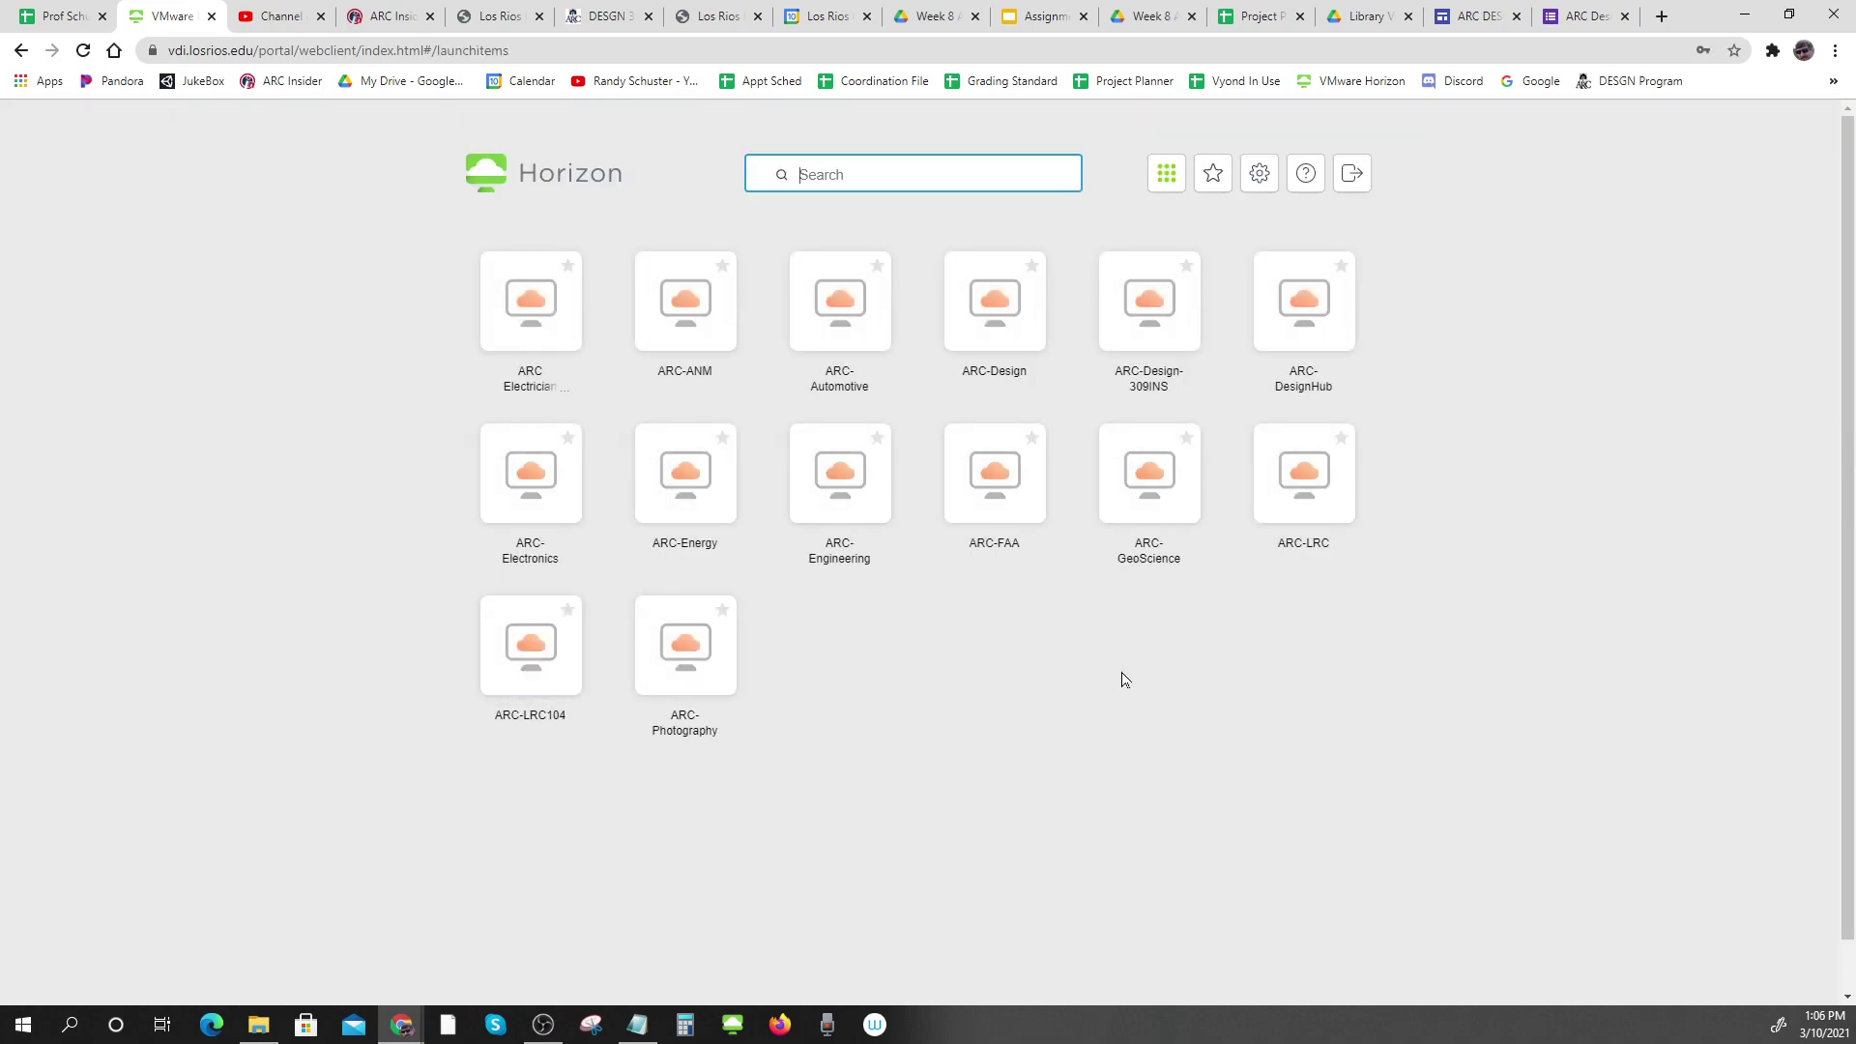
Launch the ARC-Design desktop and browse the Open dialog to the Instructor Files drive
click(988, 343)
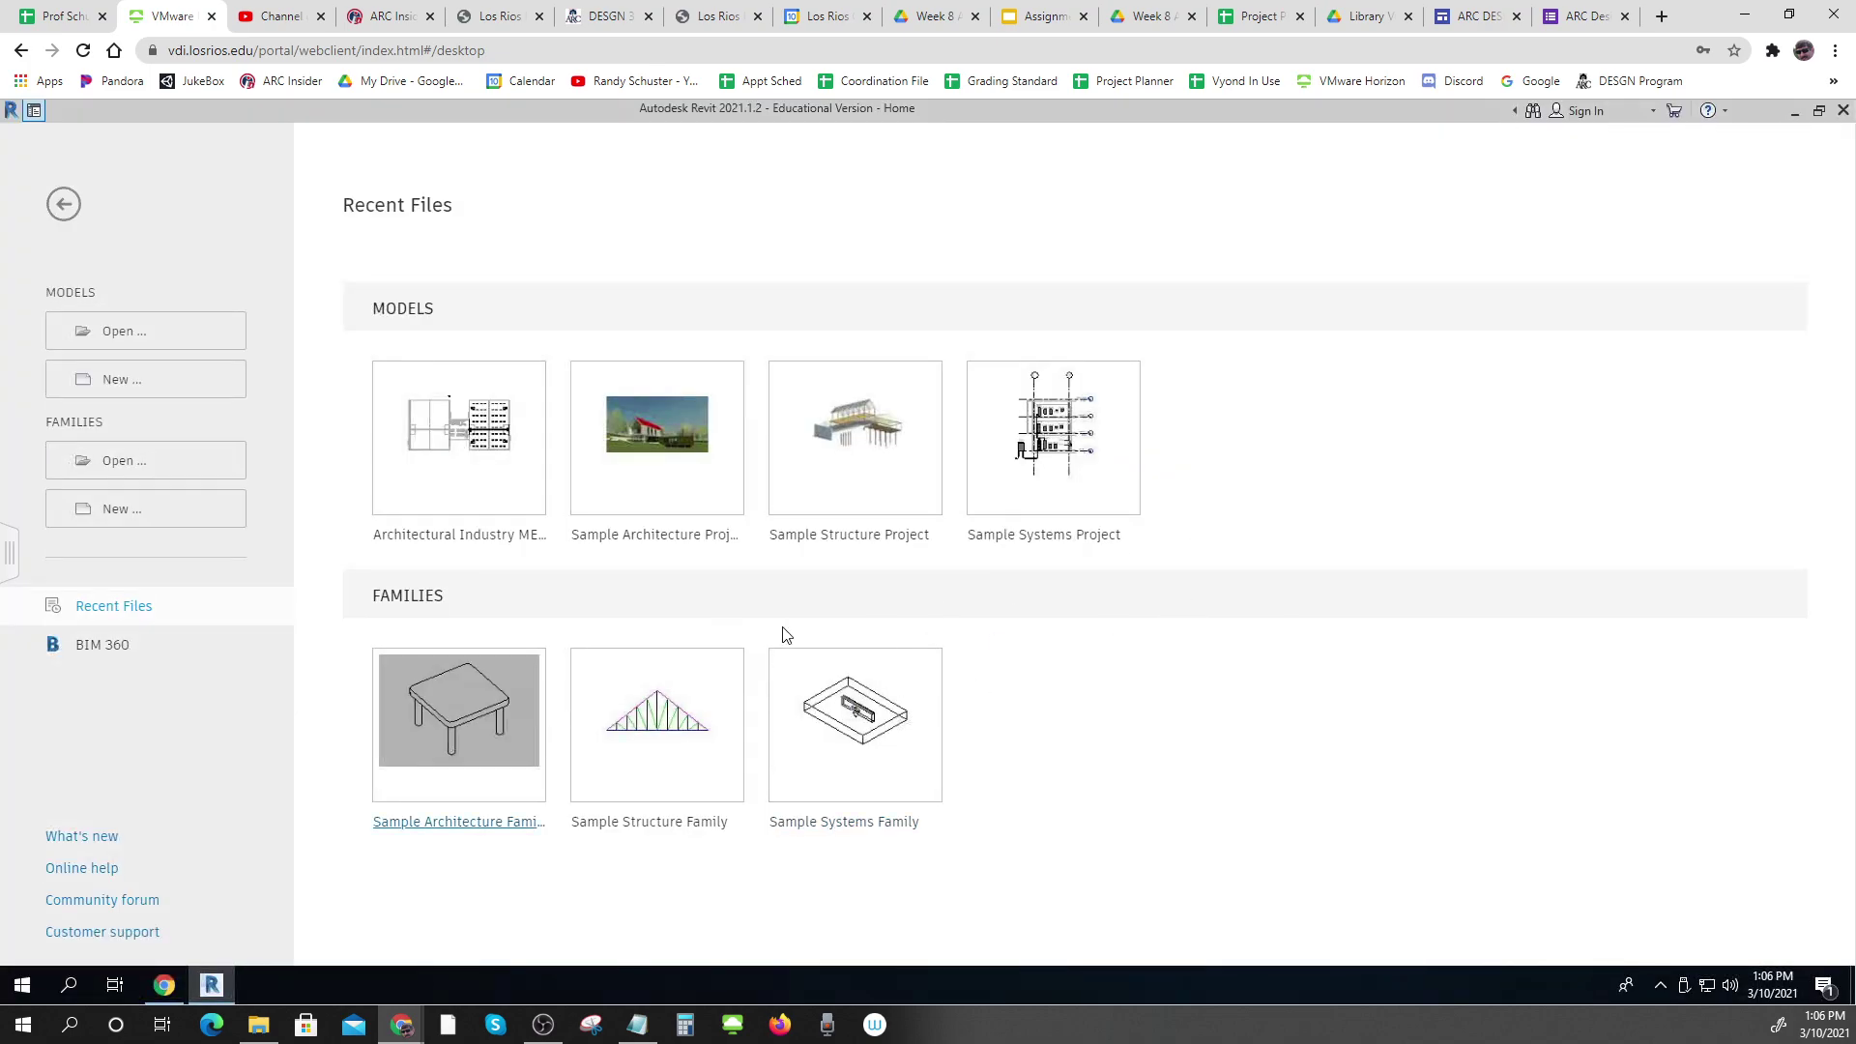
click(125, 339)
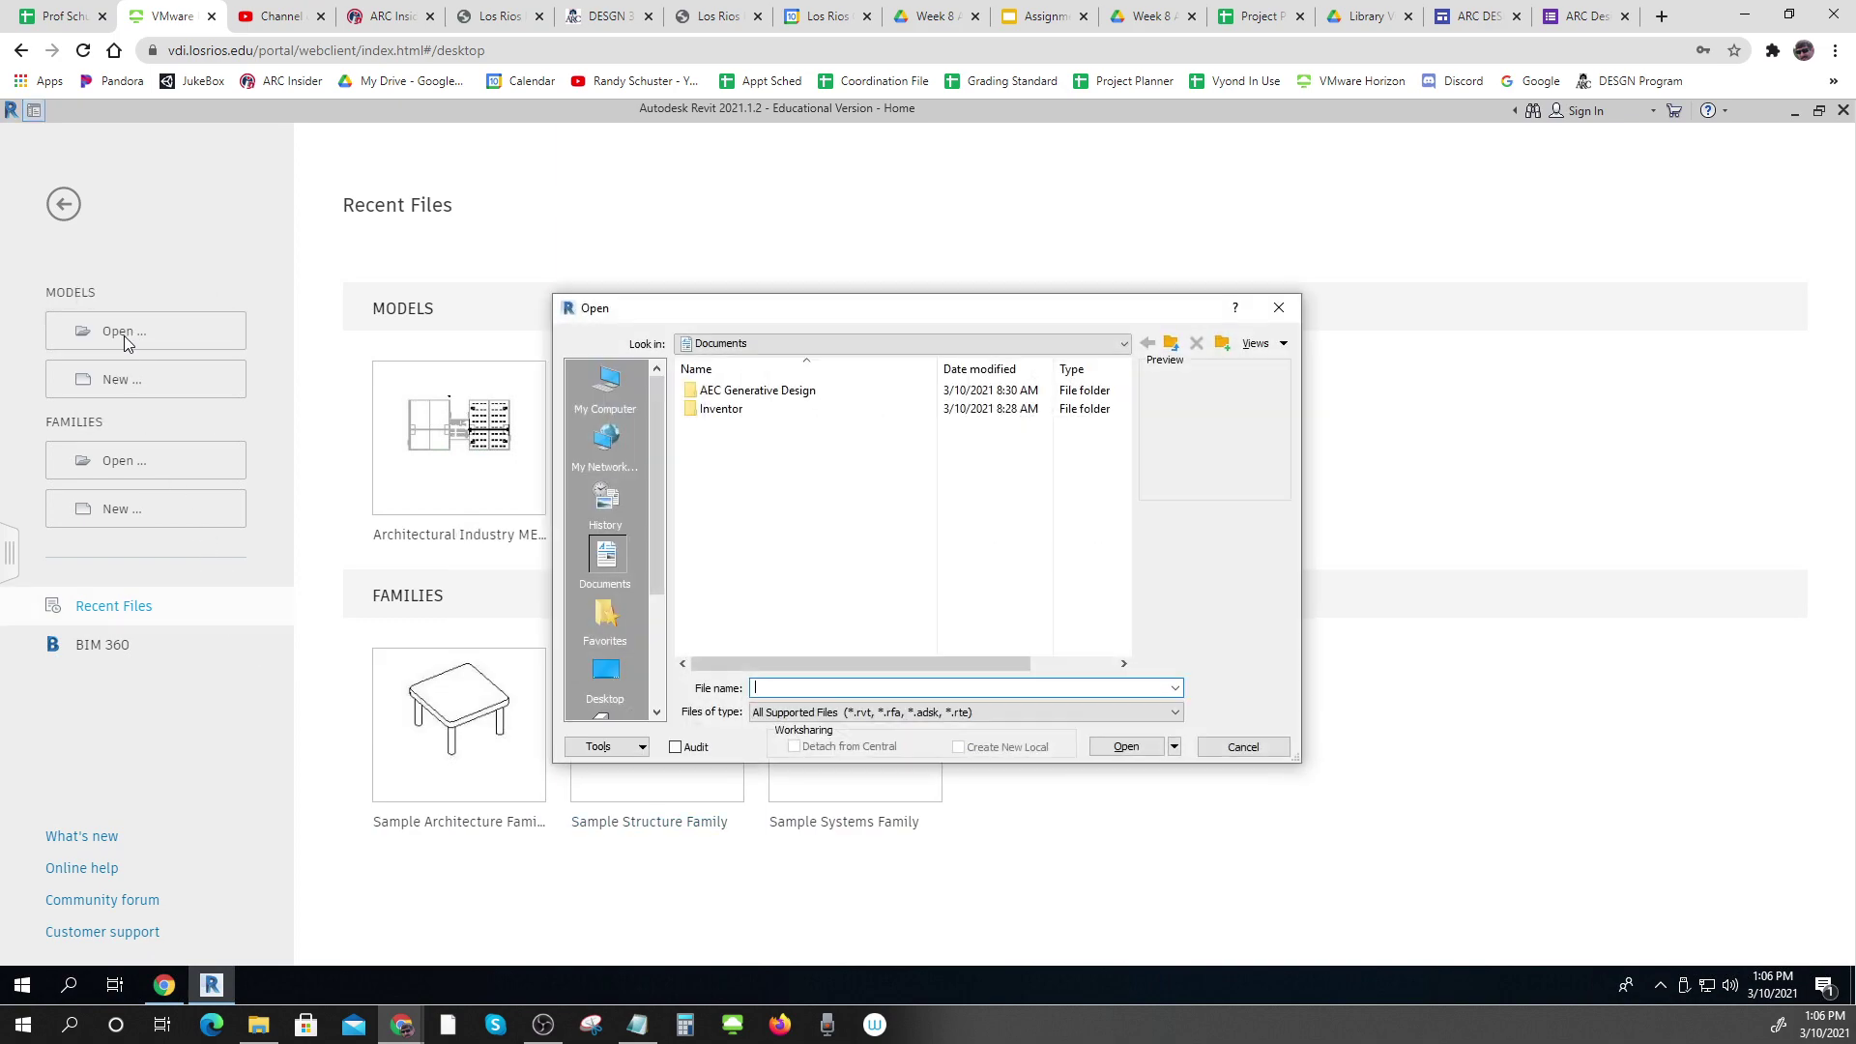
click(604, 677)
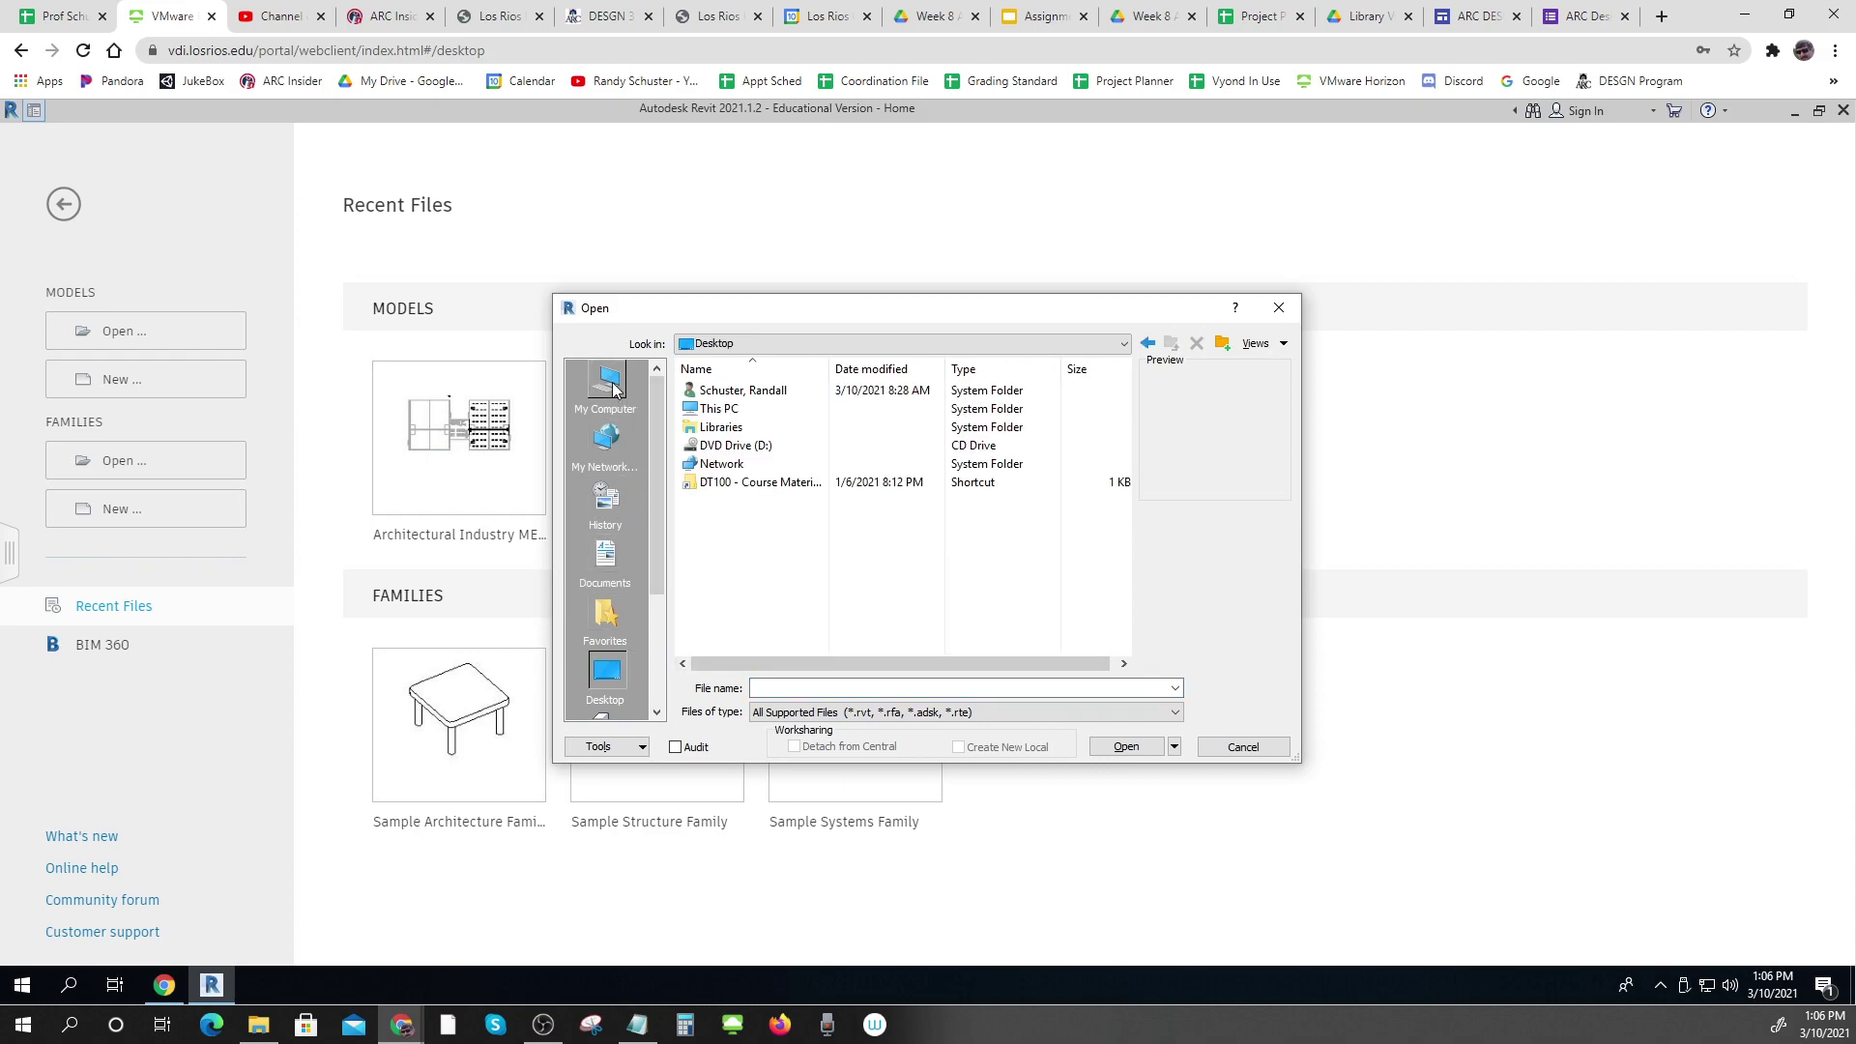
double_click(721, 409)
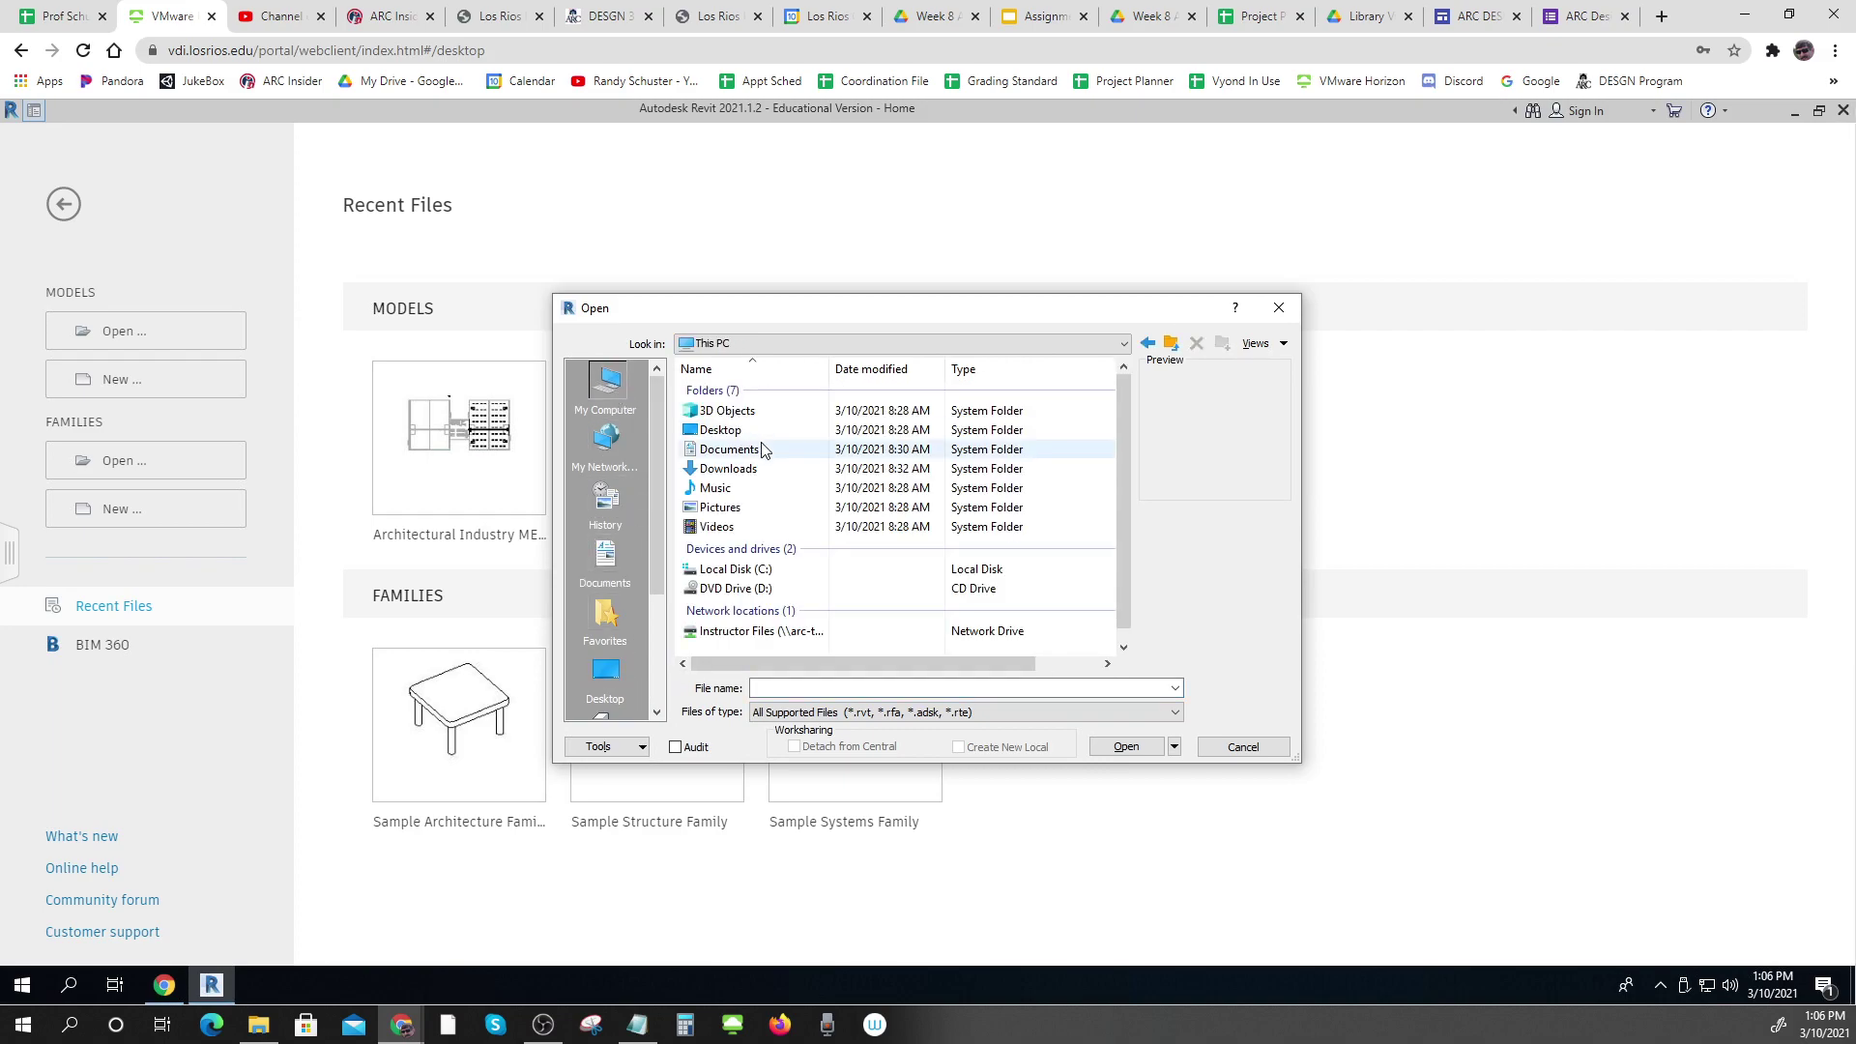
double_click(747, 631)
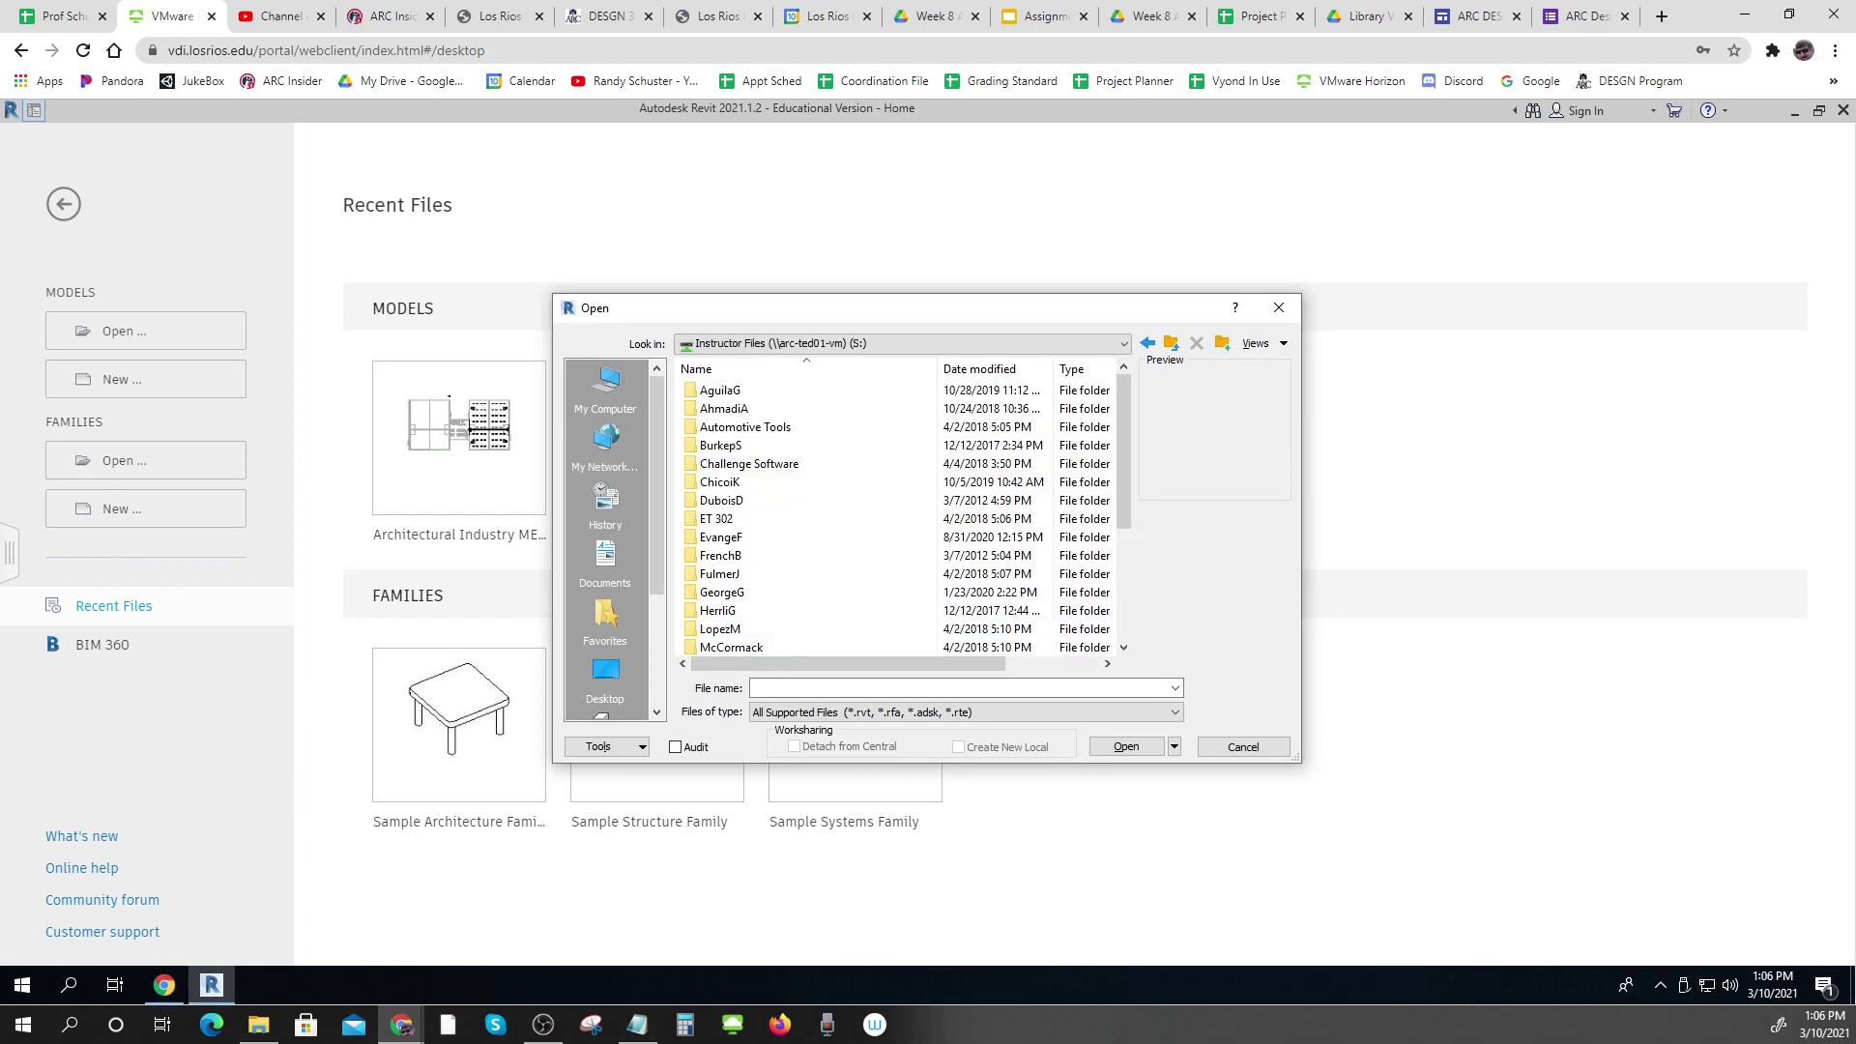
Look through 00-Stuff For Today and the Revit folder, then cancel without opening a file
scroll(734, 544, down, 4)
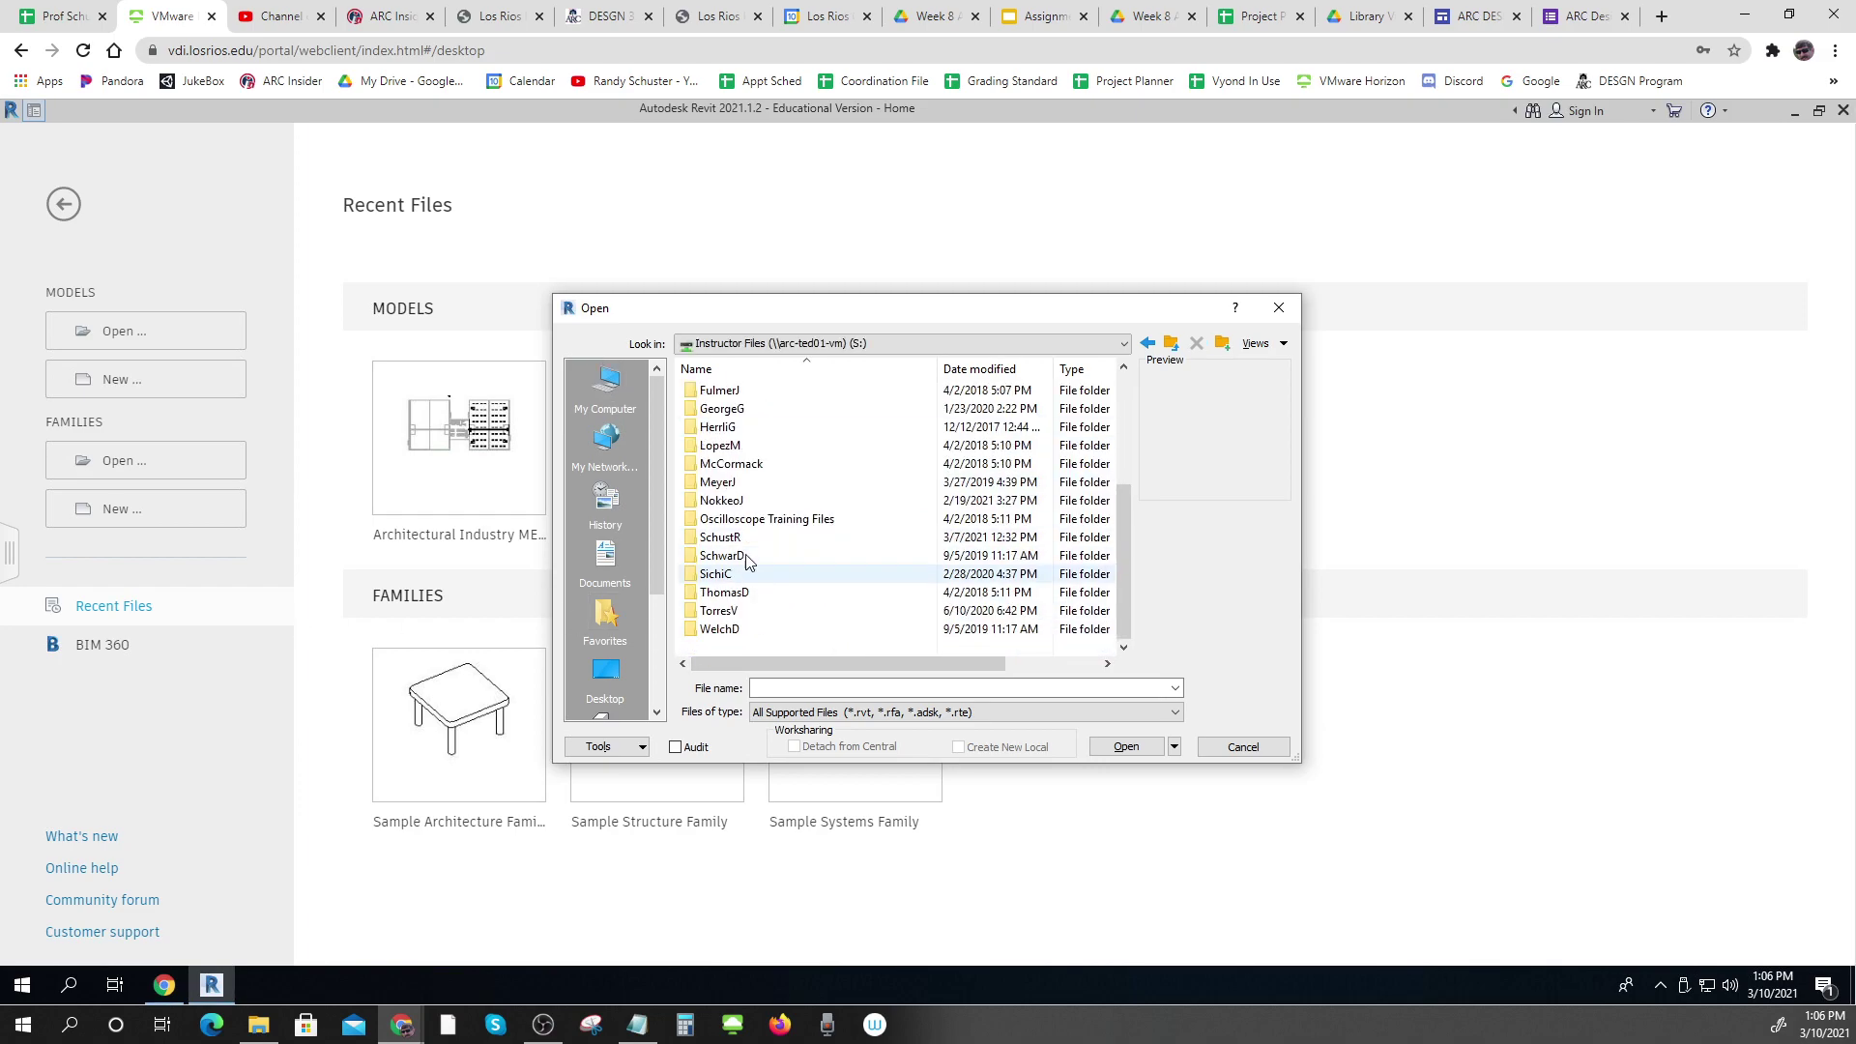
double_click(741, 544)
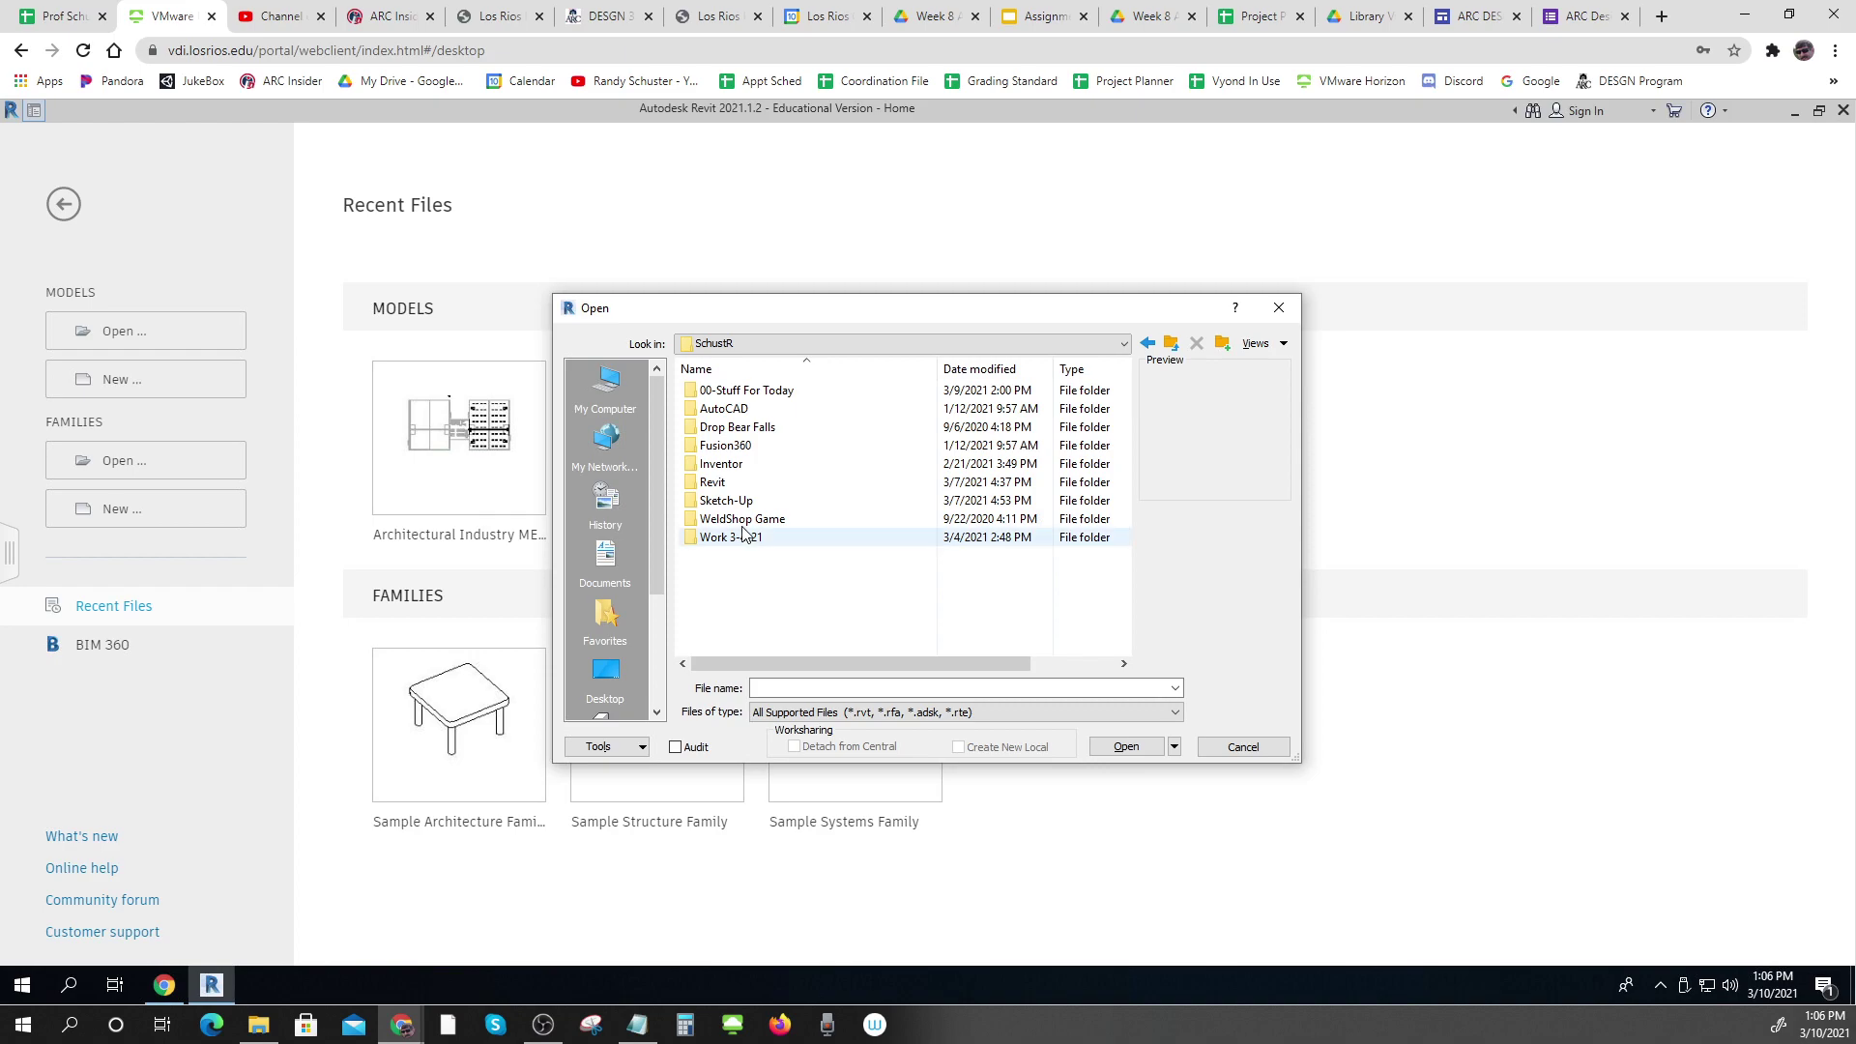
double_click(726, 391)
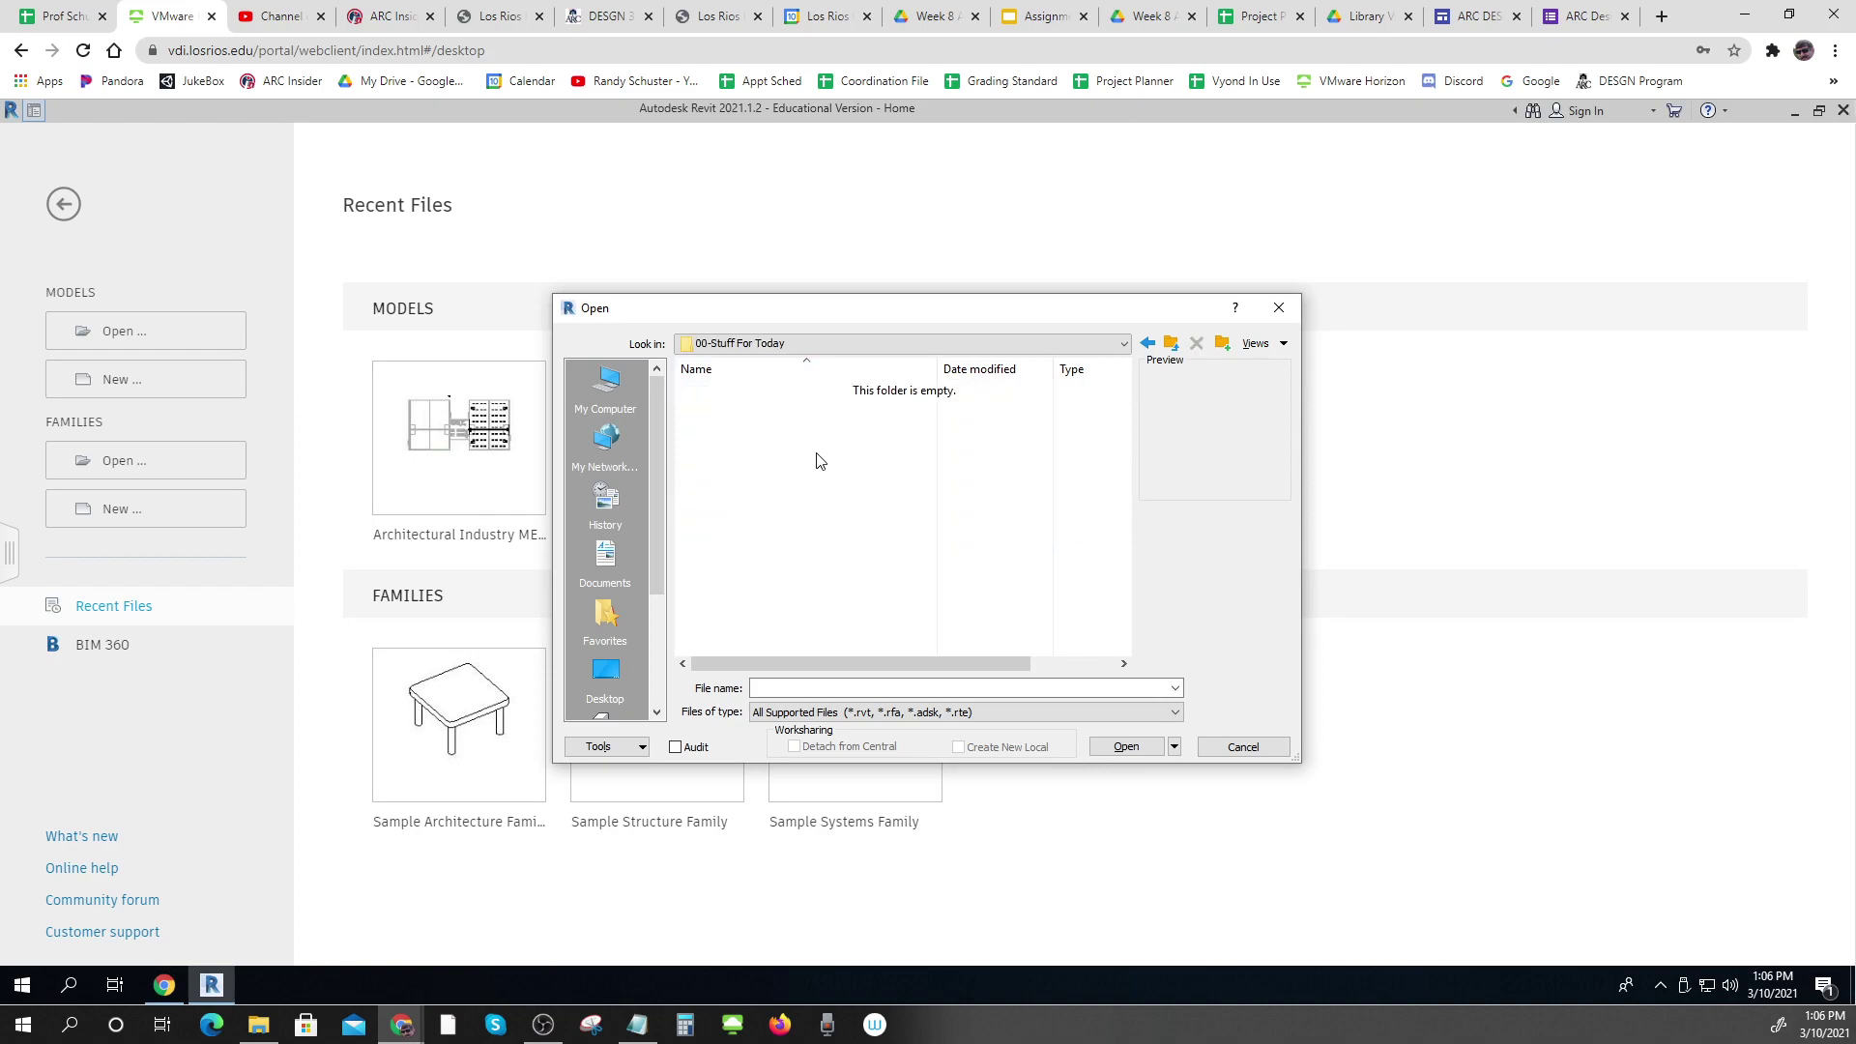
click(1170, 343)
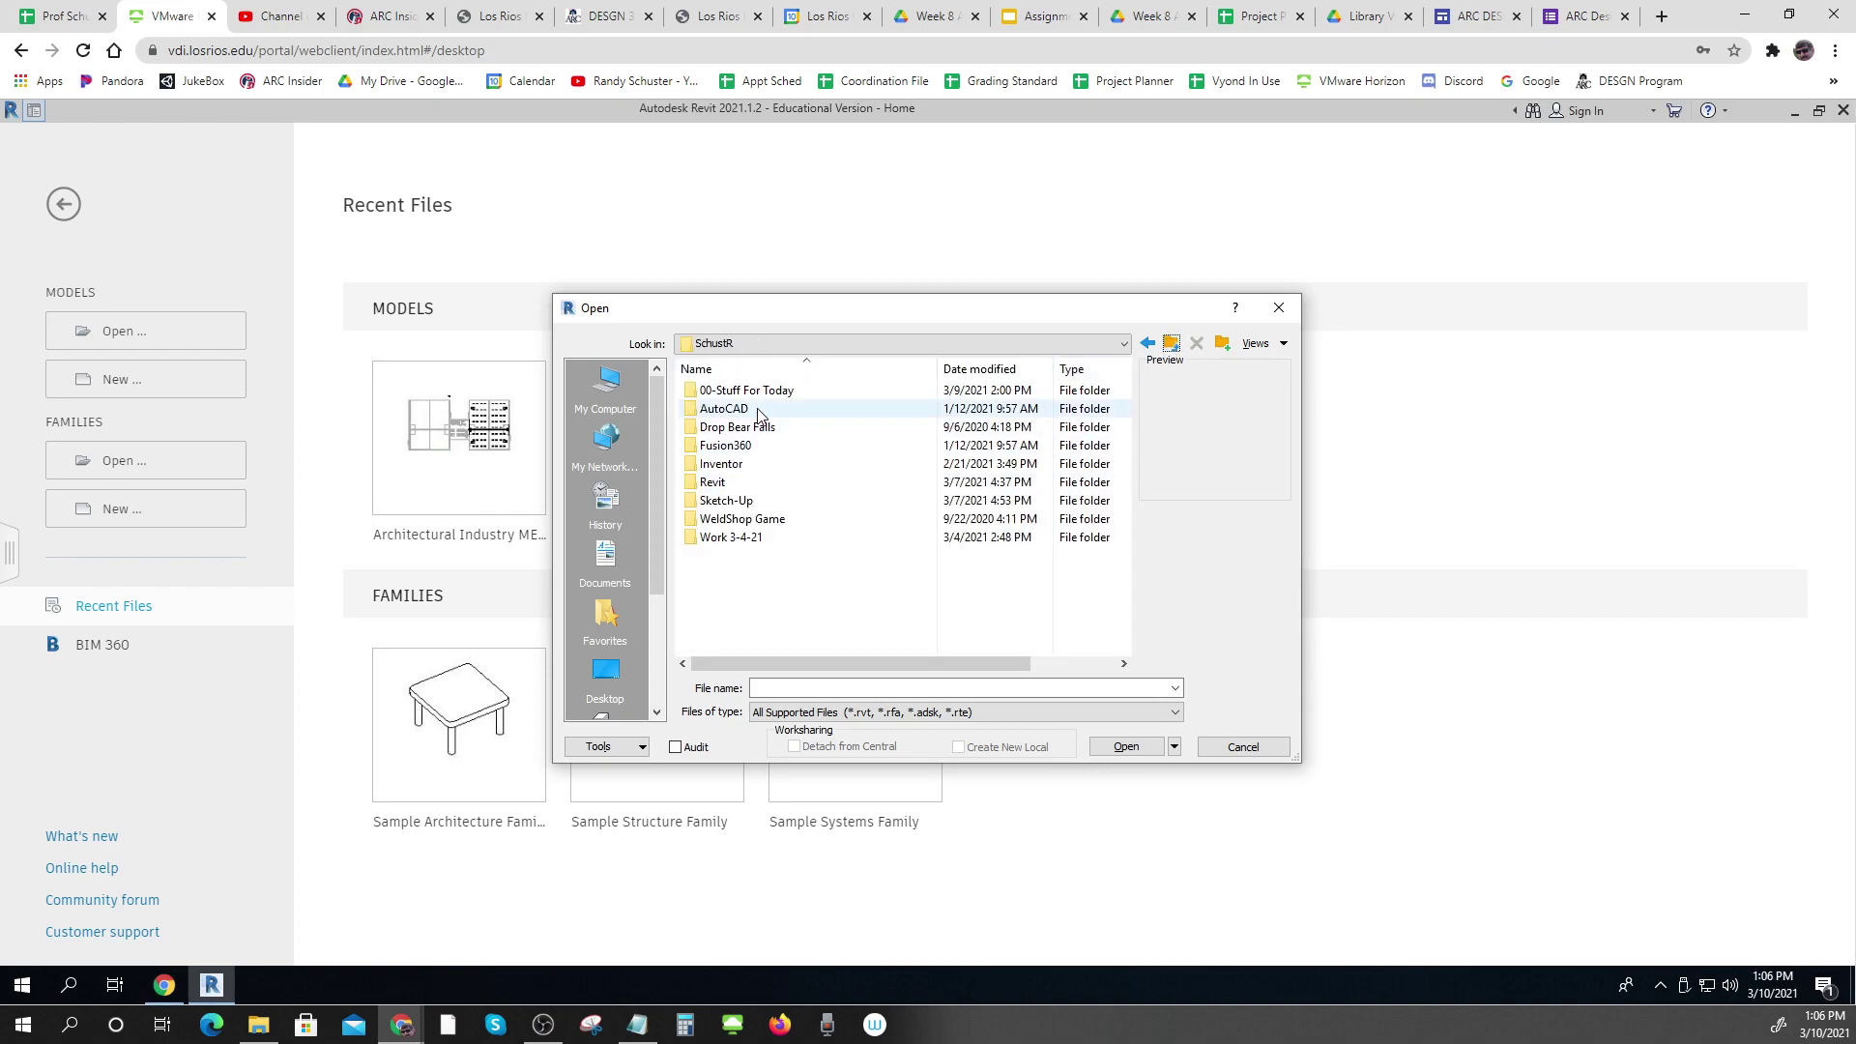
double_click(736, 482)
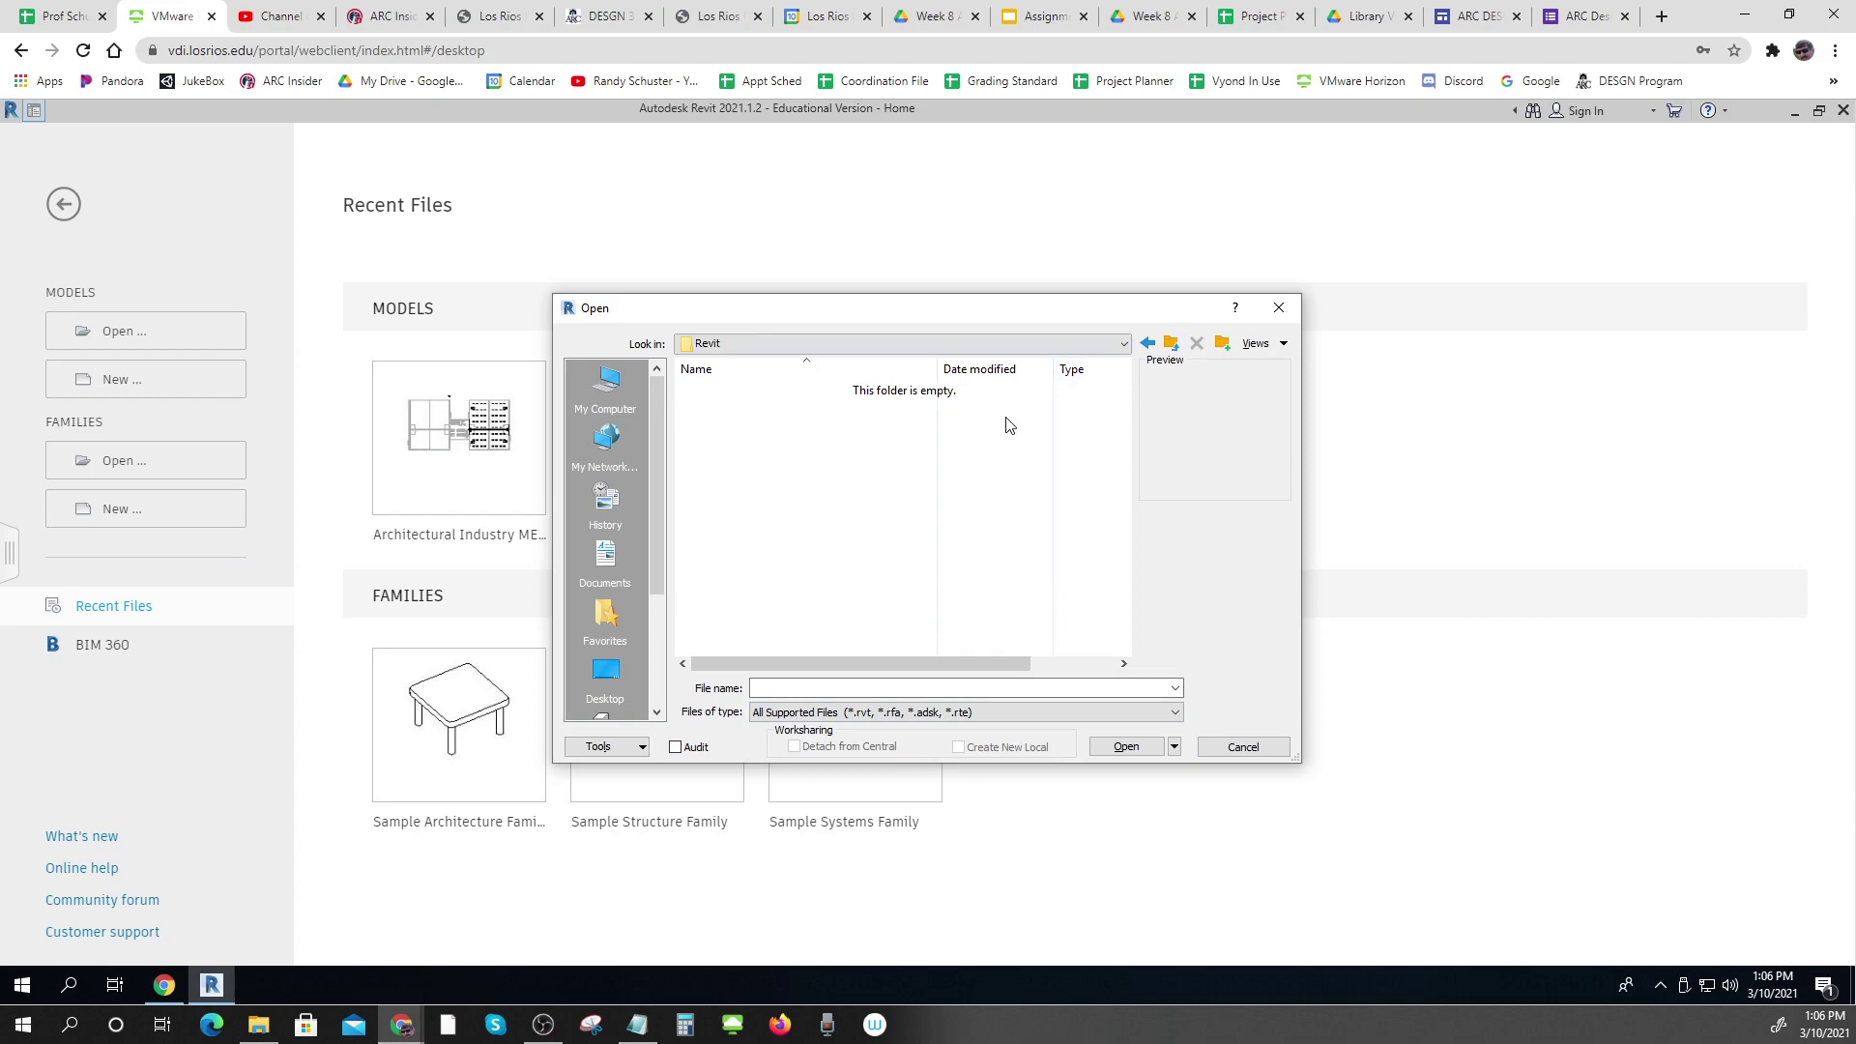
click(1235, 753)
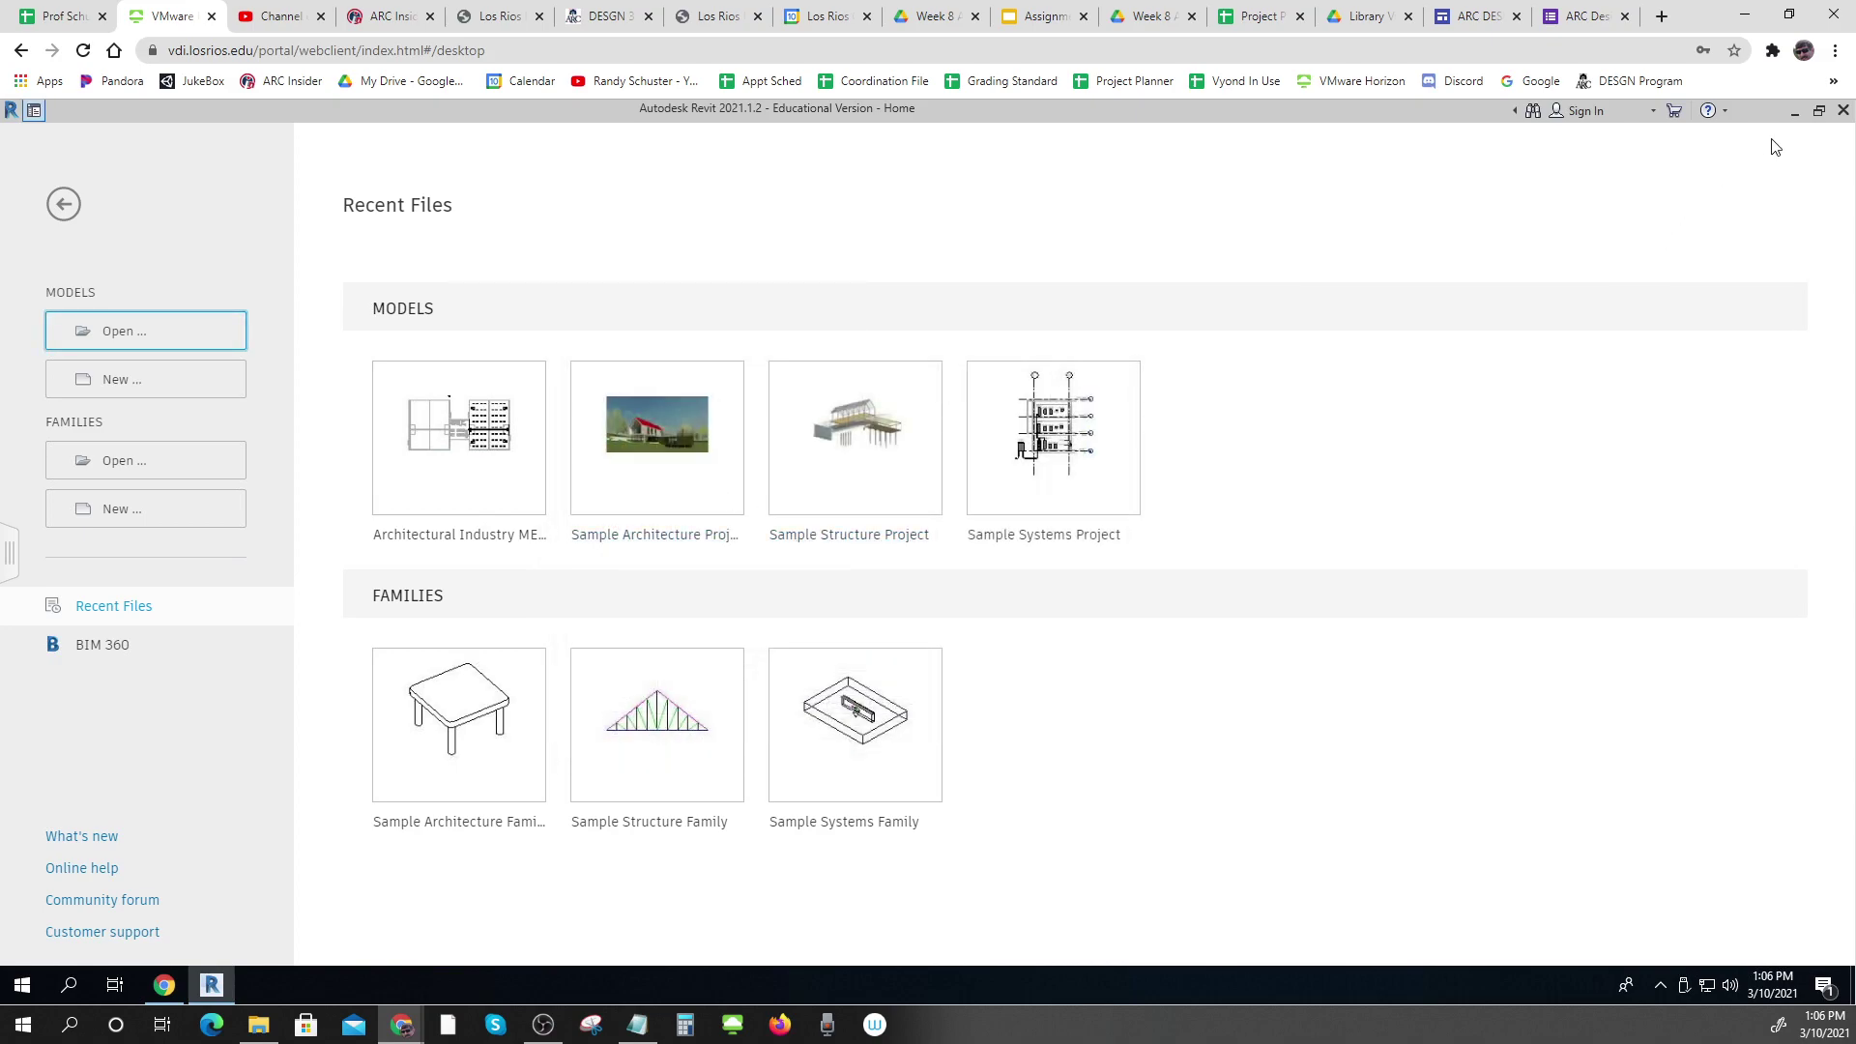
Minimize Revit, close the model preview and search My Drive for 320
click(1794, 110)
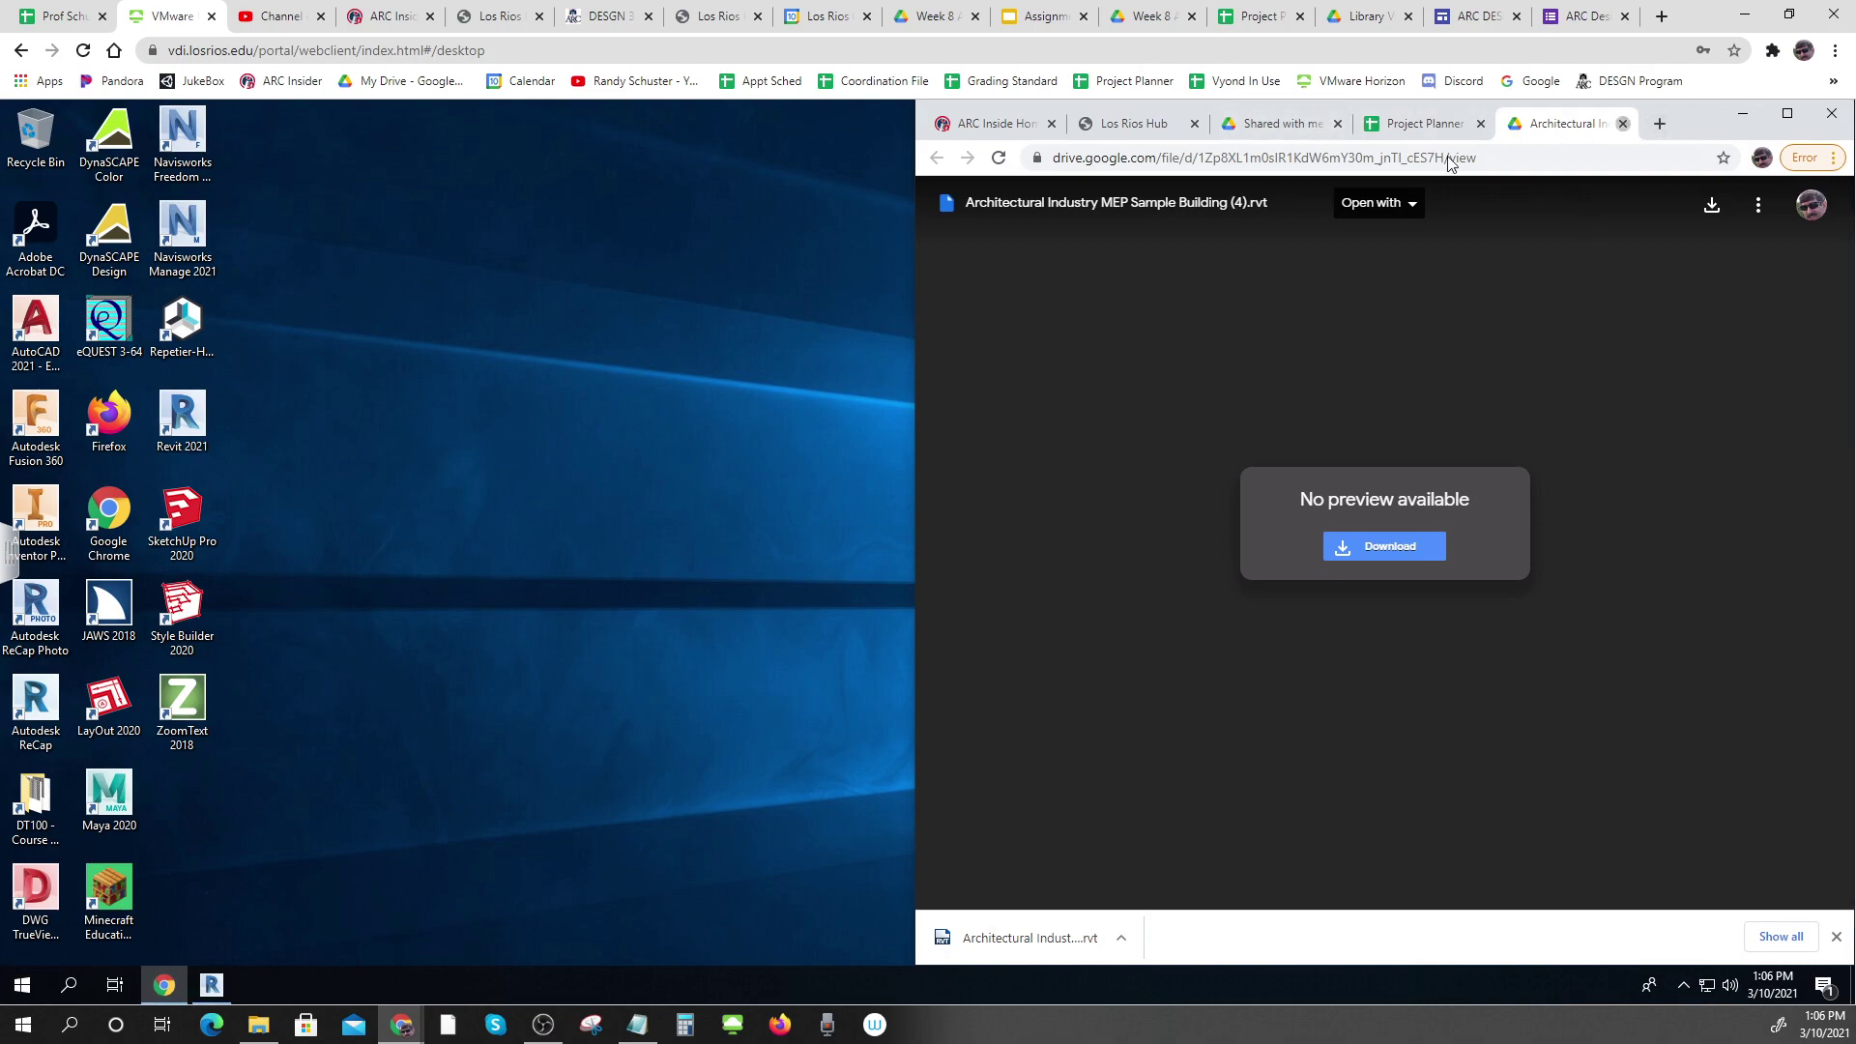
click(1623, 123)
click(1281, 123)
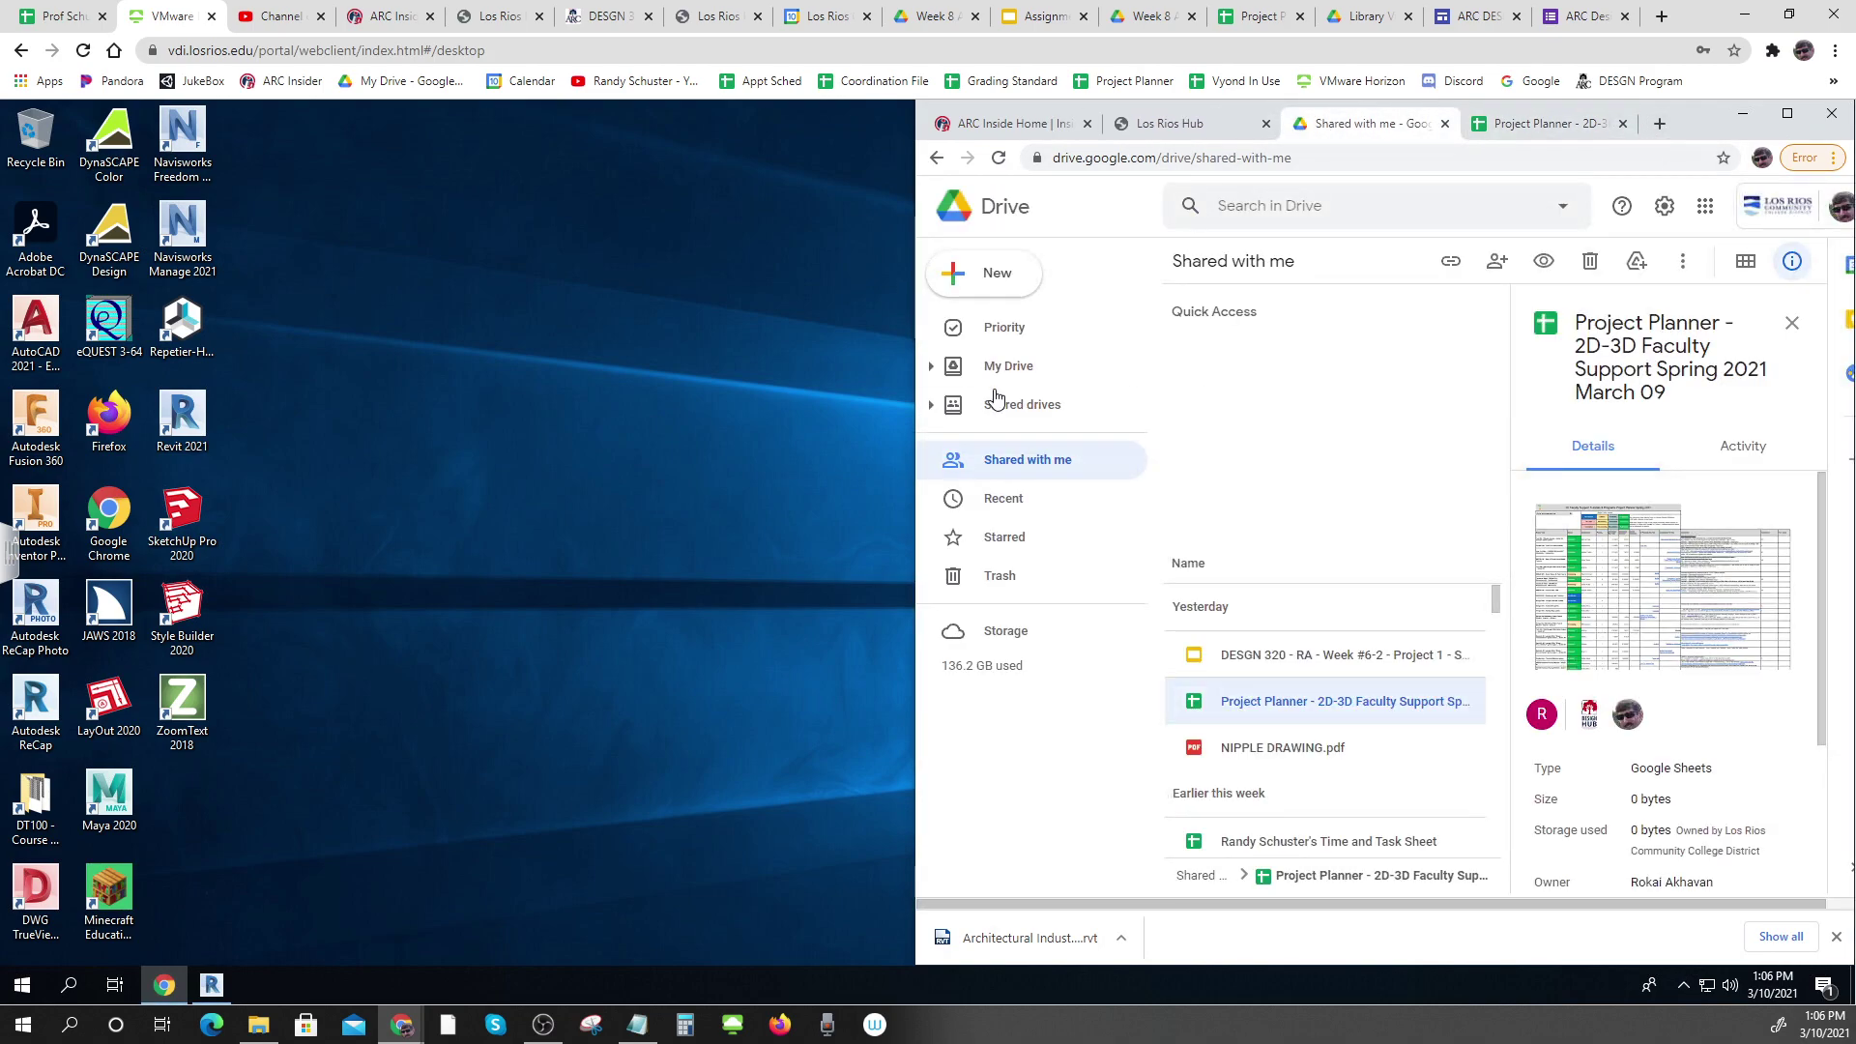
click(1005, 366)
click(1297, 205)
text(320)
key(Return)
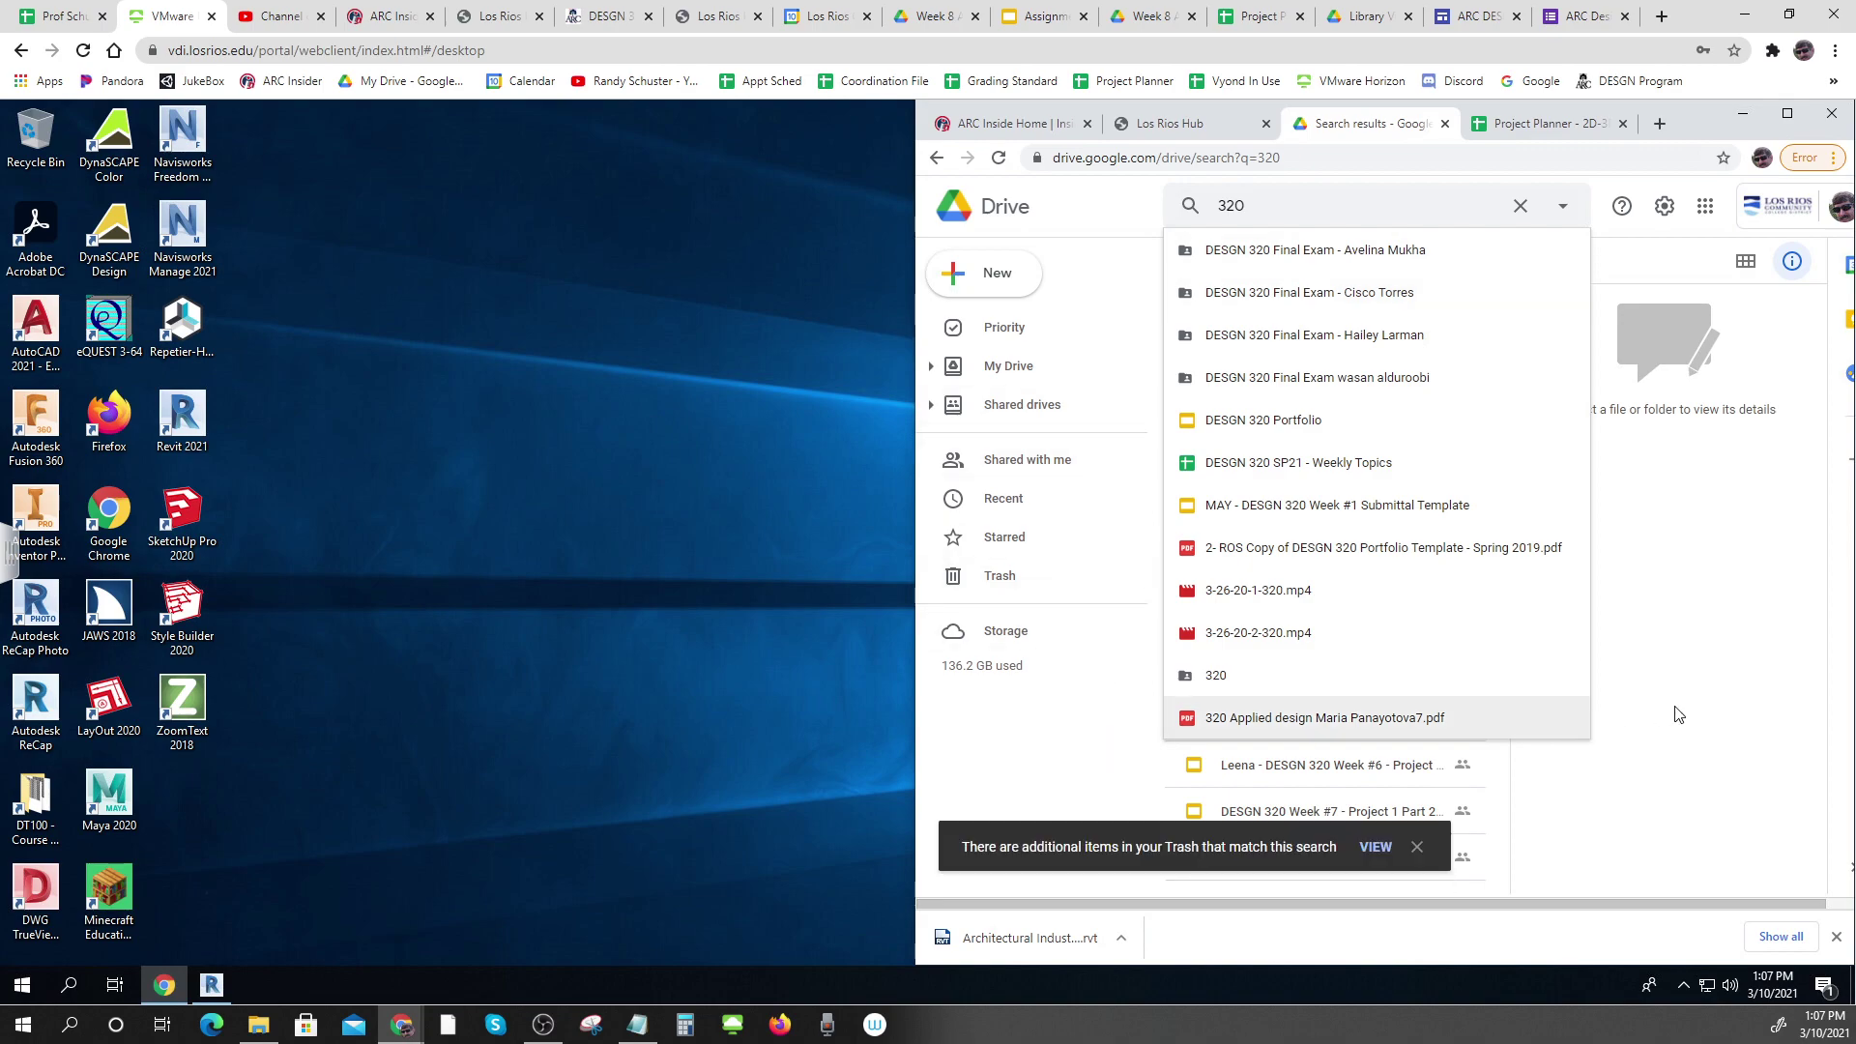
Browse the DESGN 320 Sp 2021 and My Weekly Assignments folders, then close them and return to Revit
click(1520, 207)
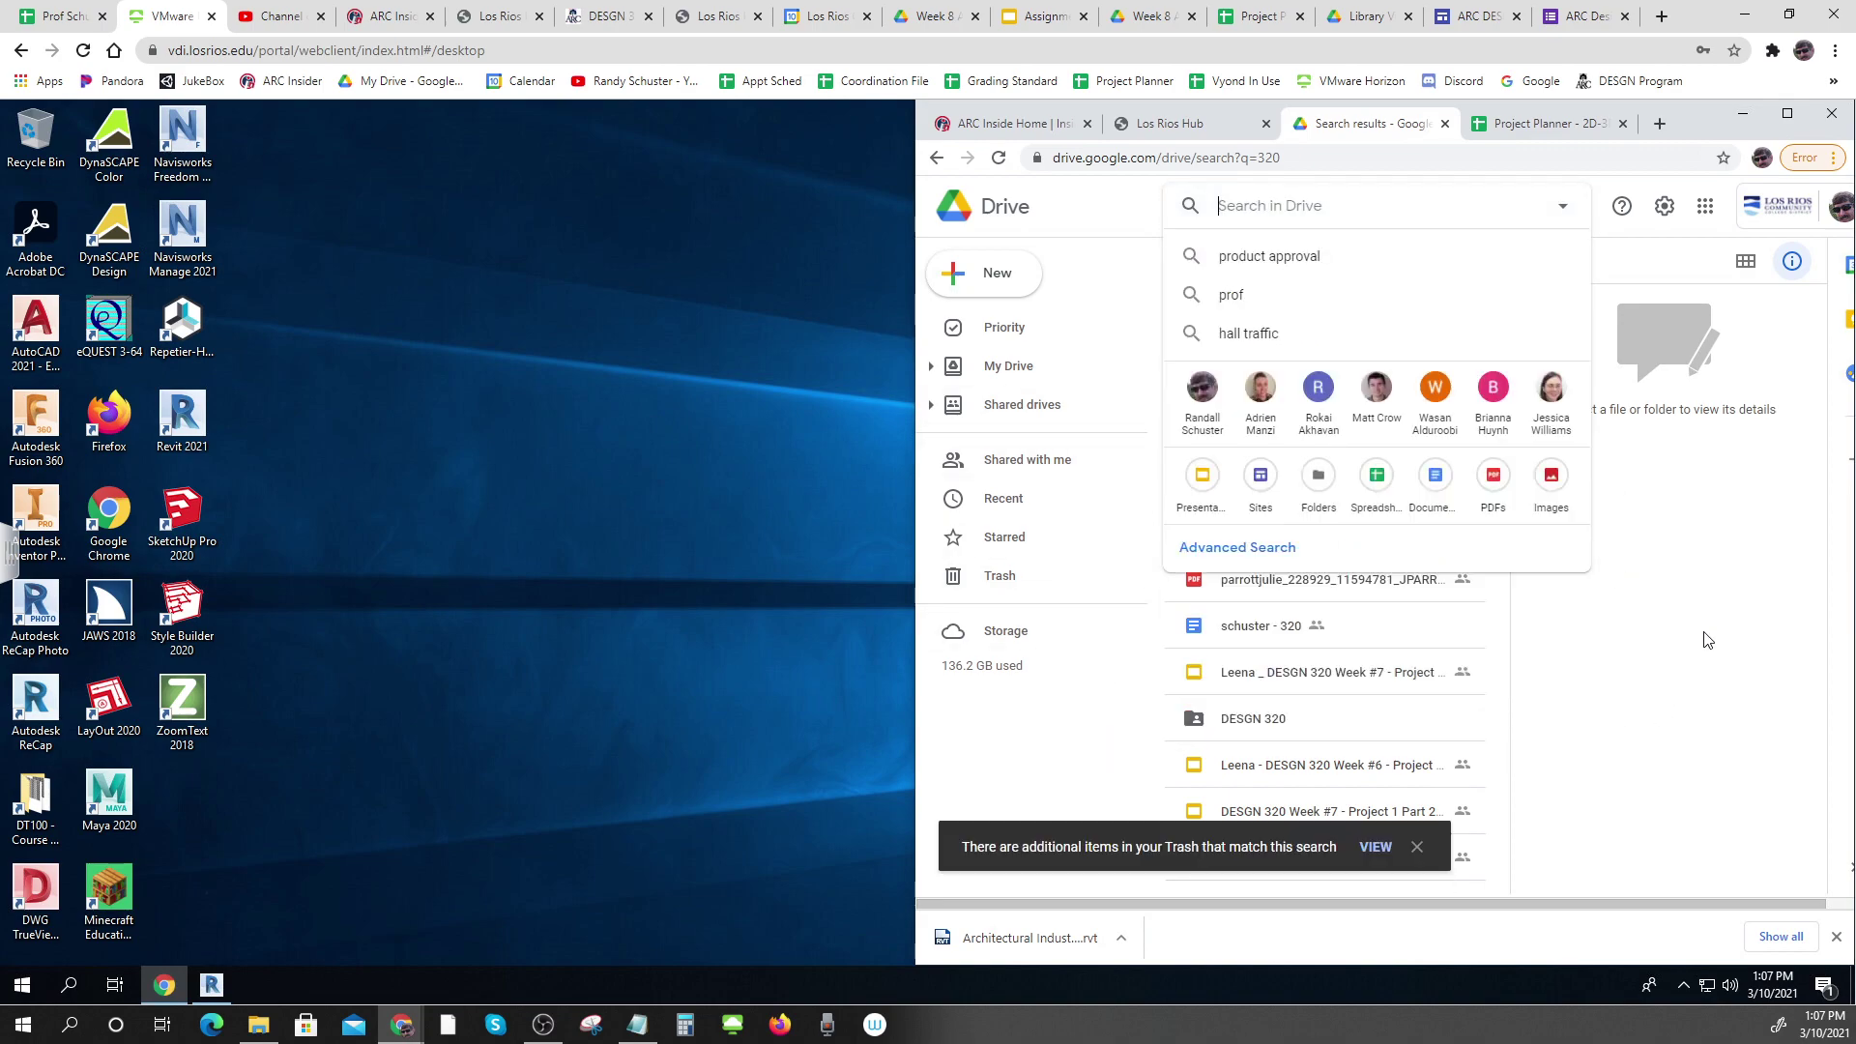
click(1652, 649)
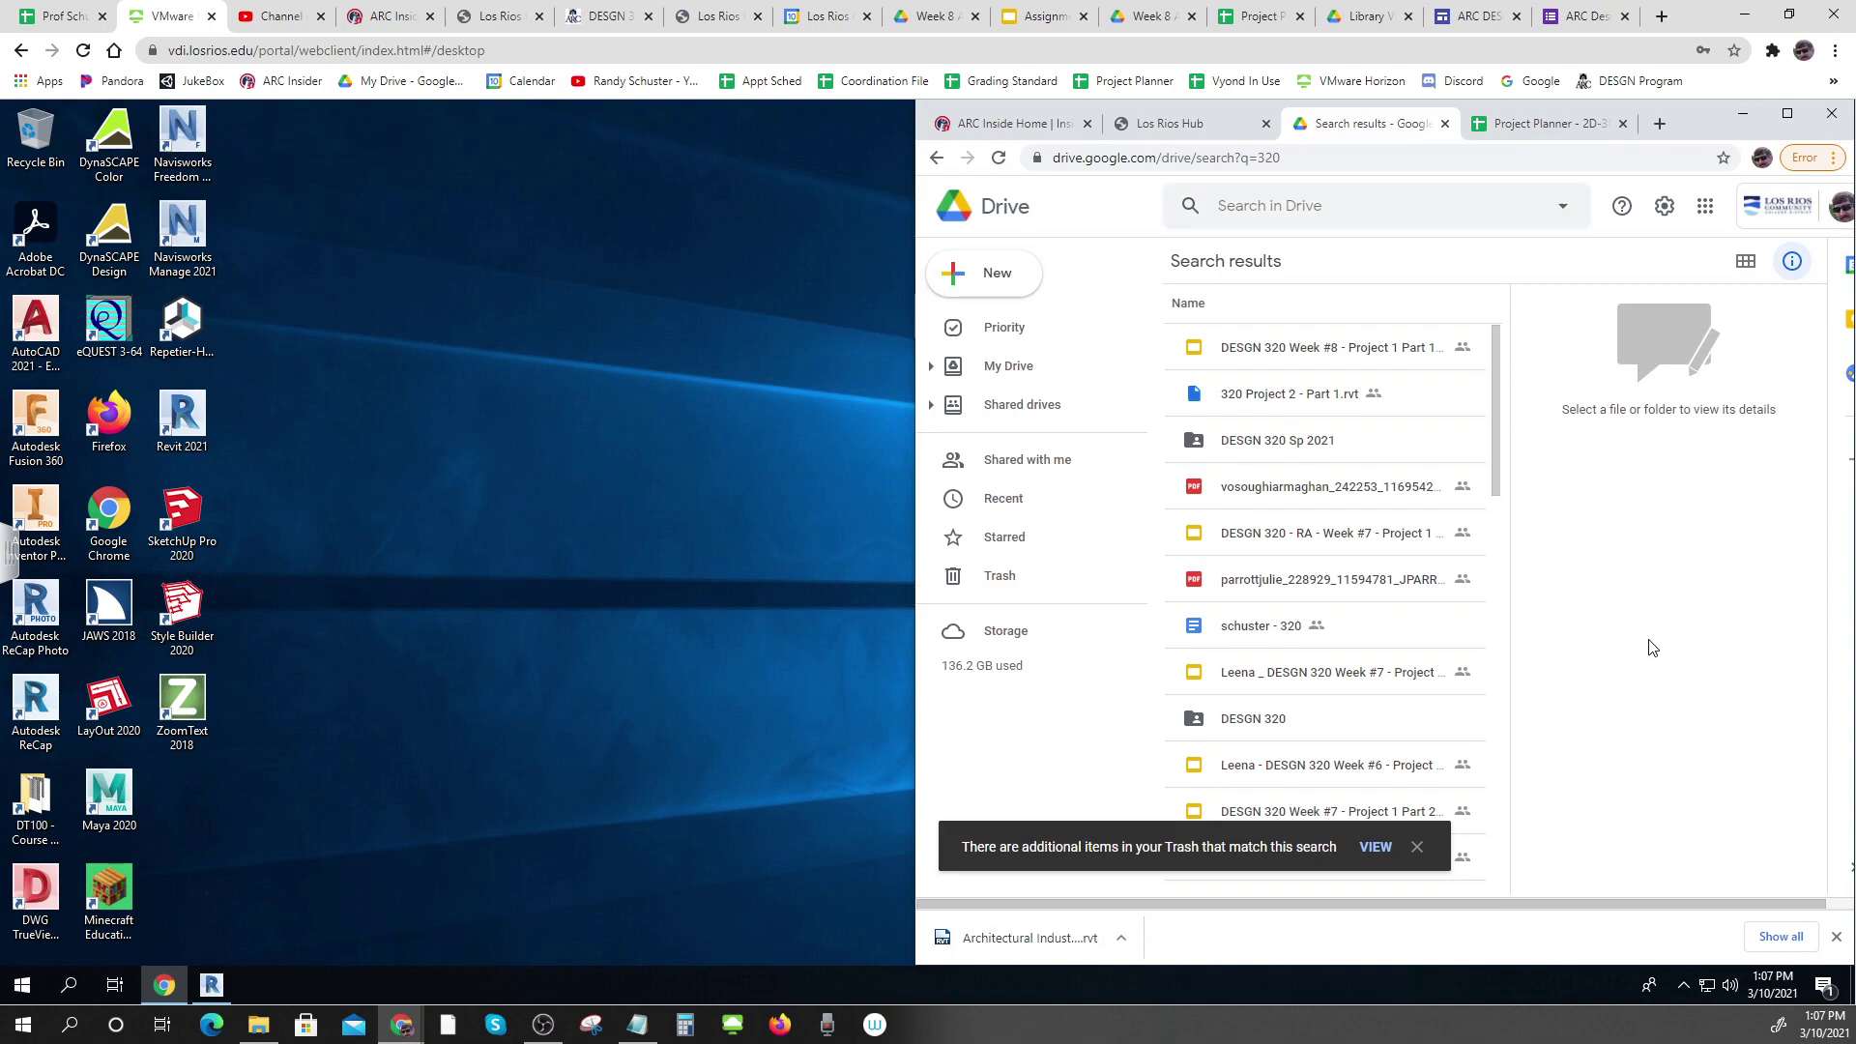
double_click(1252, 439)
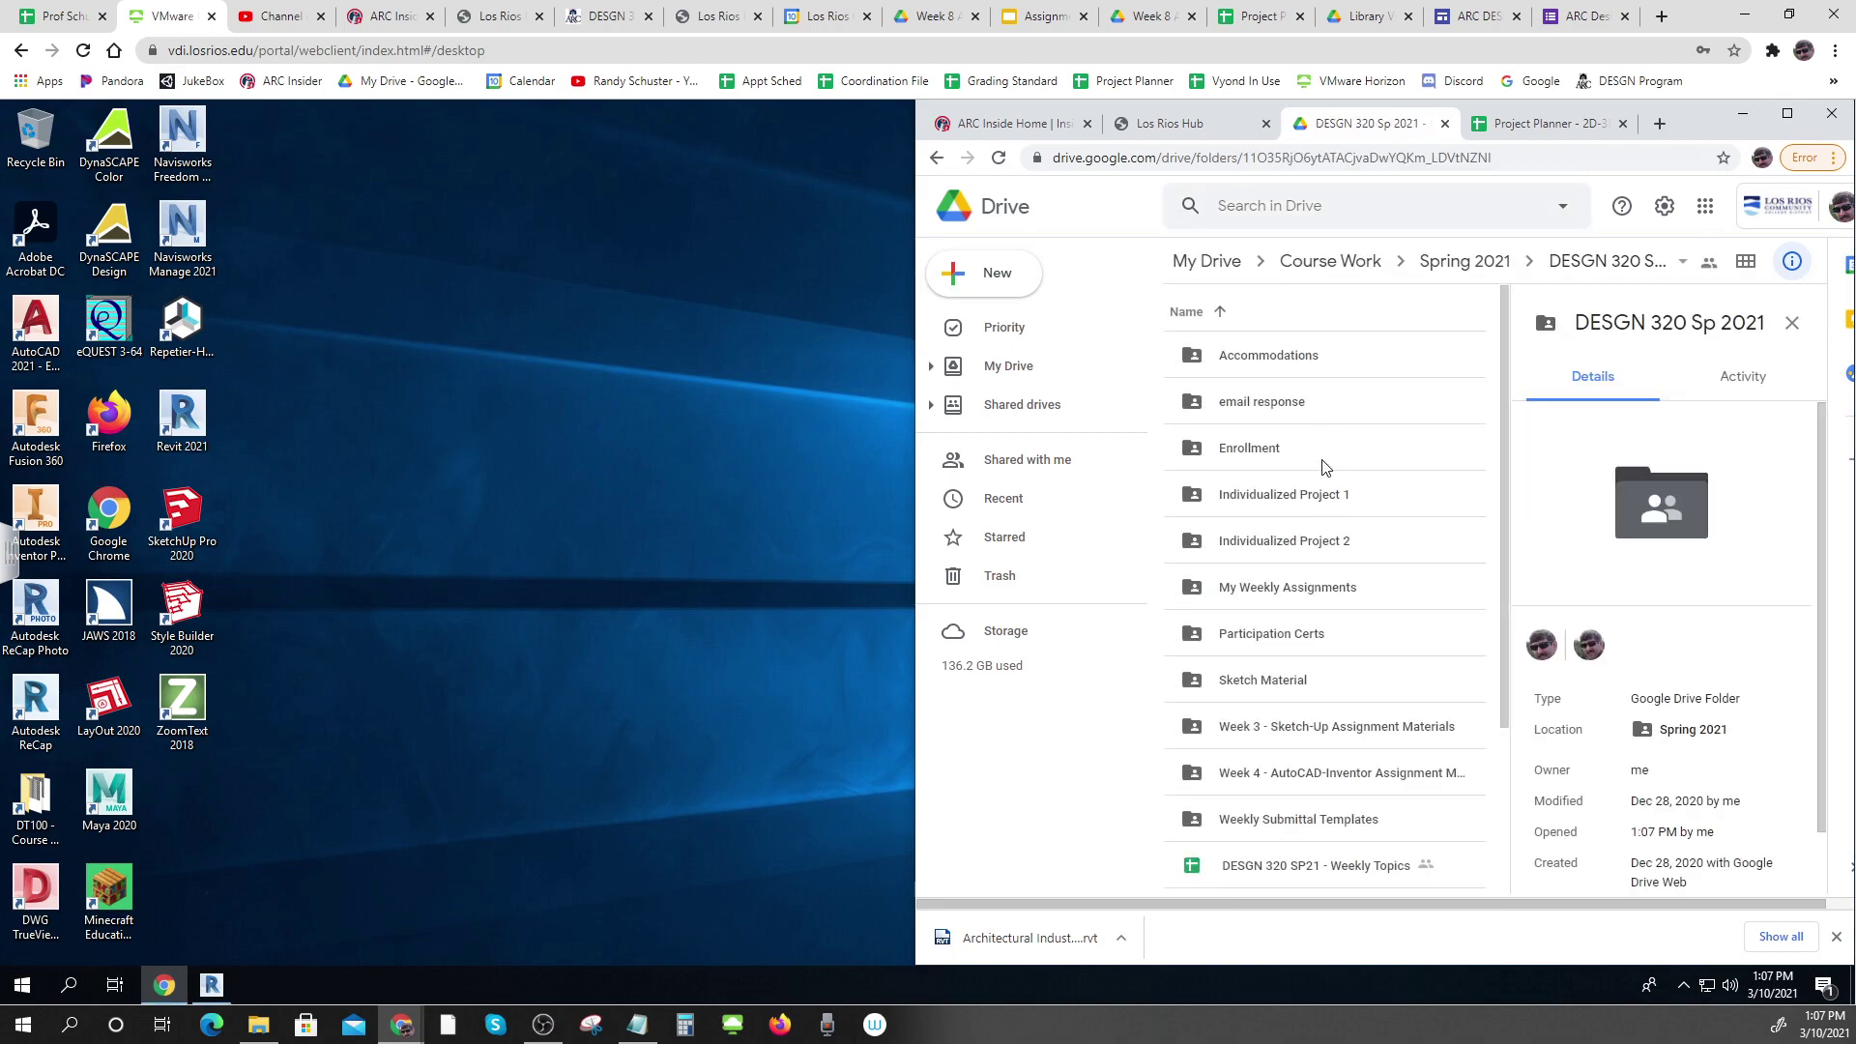
scroll(1322, 536, down, 3)
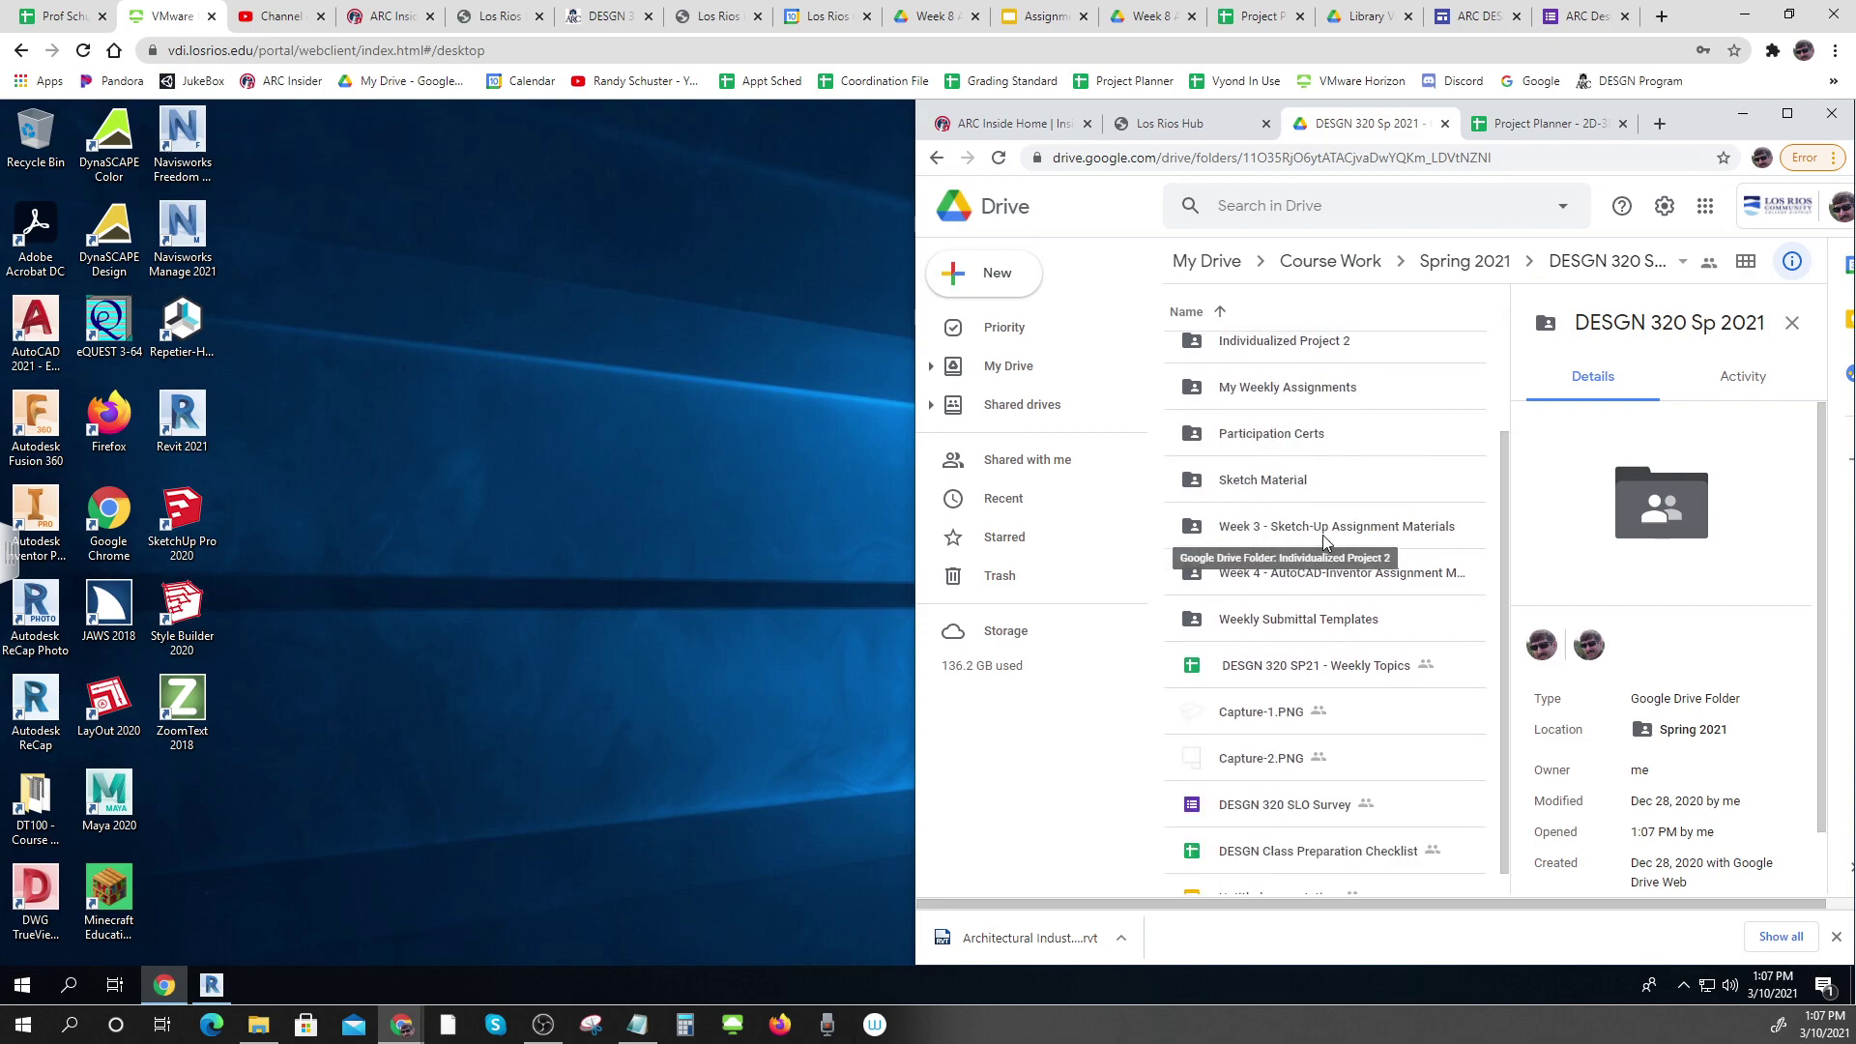
scroll(1321, 604, up, 3)
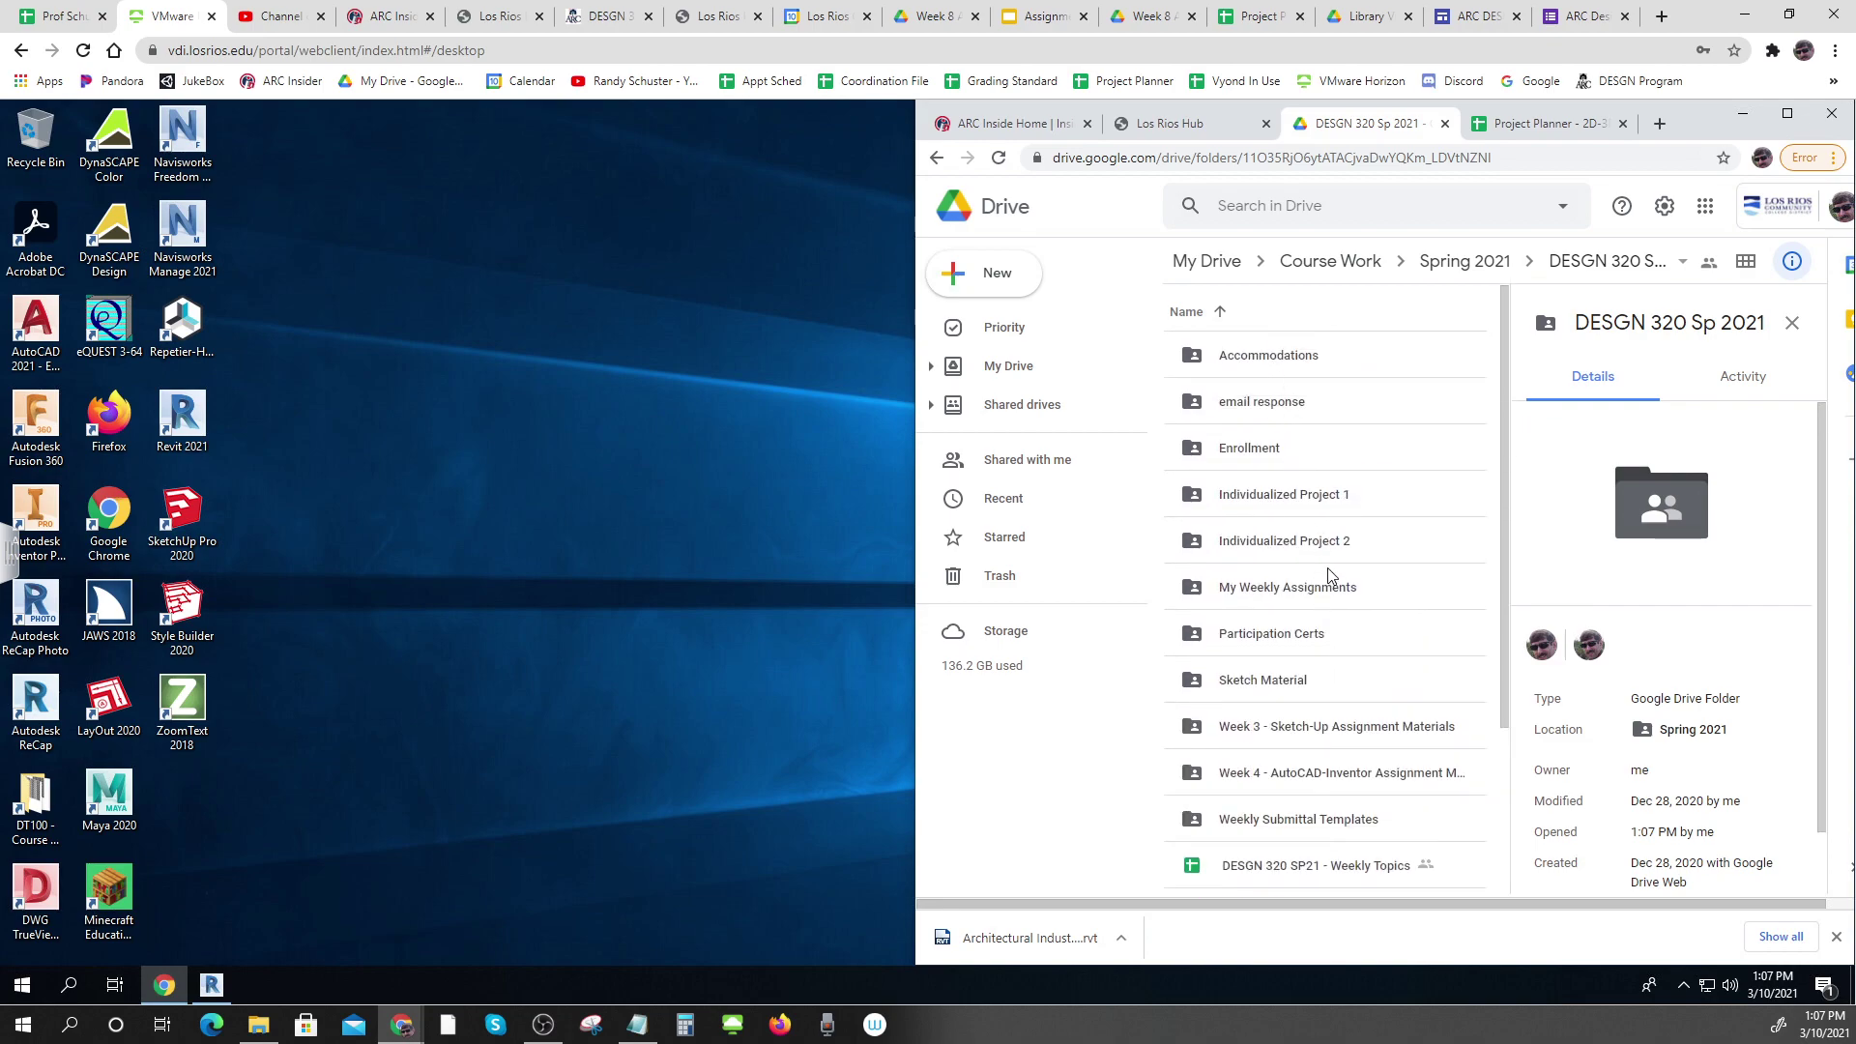
double_click(1312, 590)
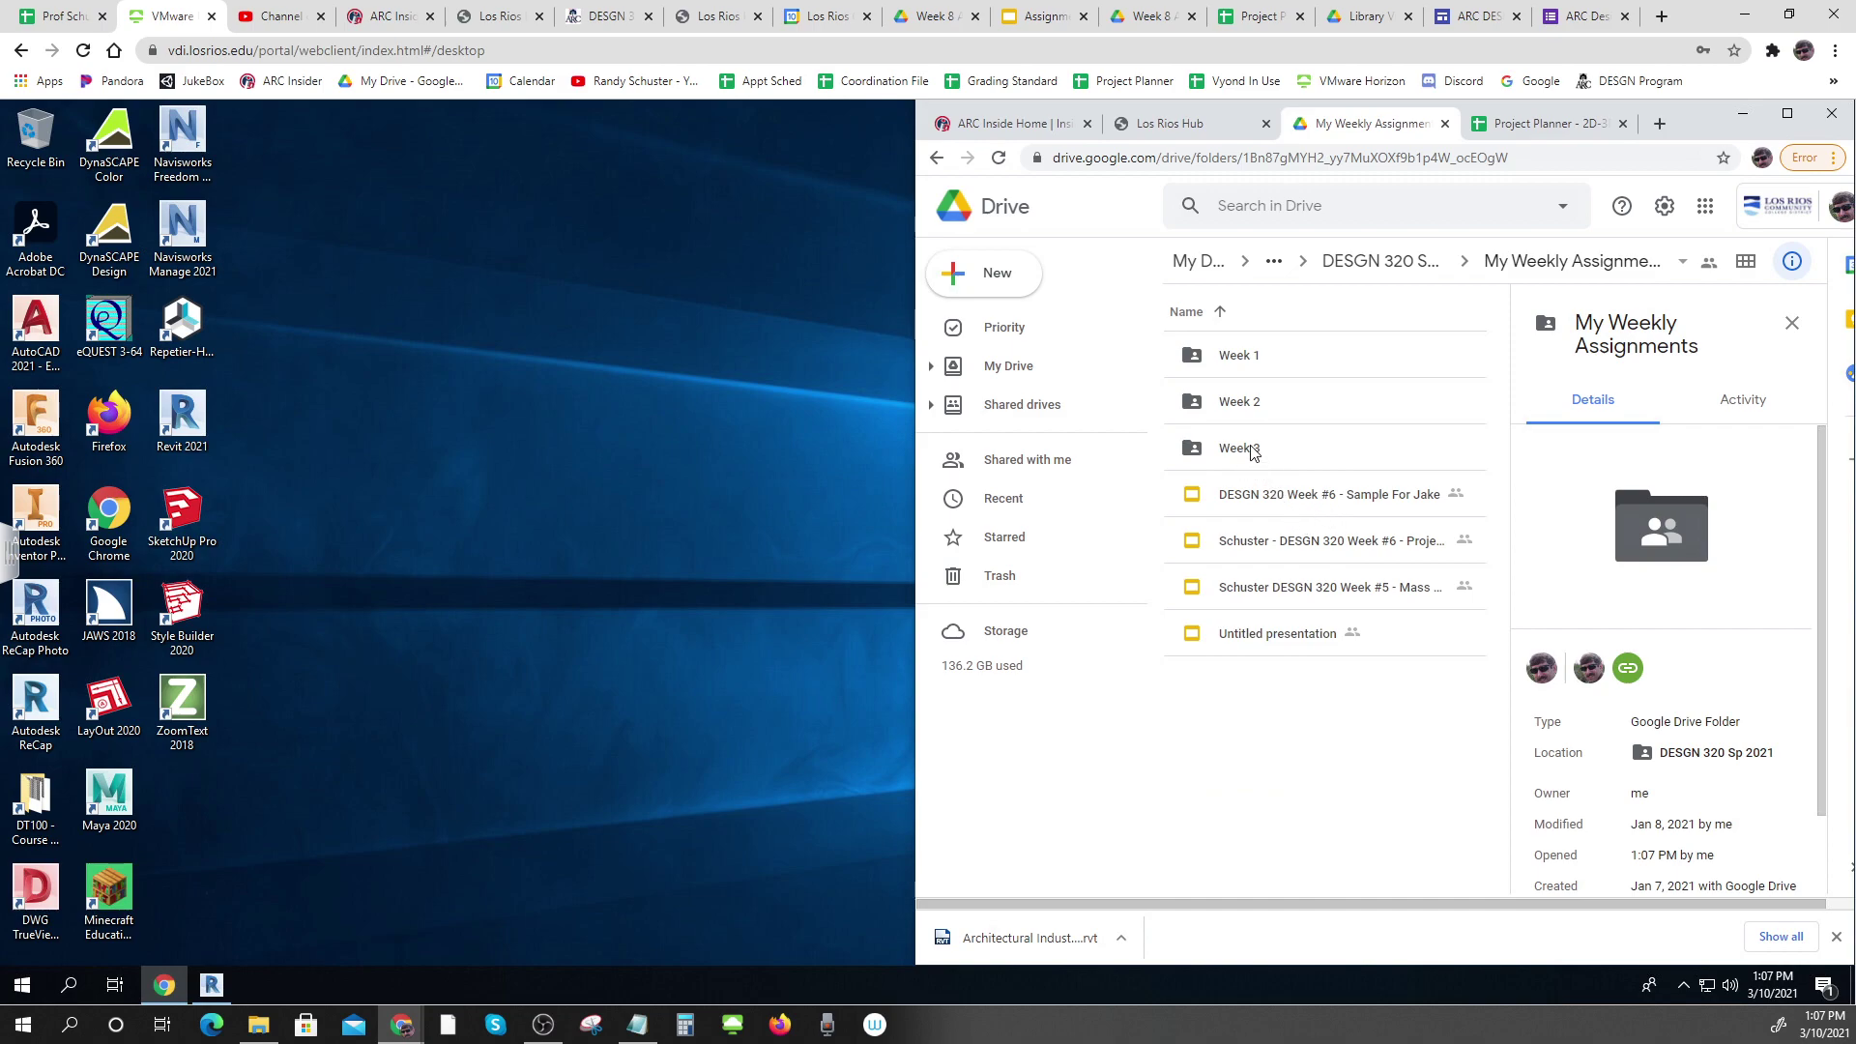
click(1443, 124)
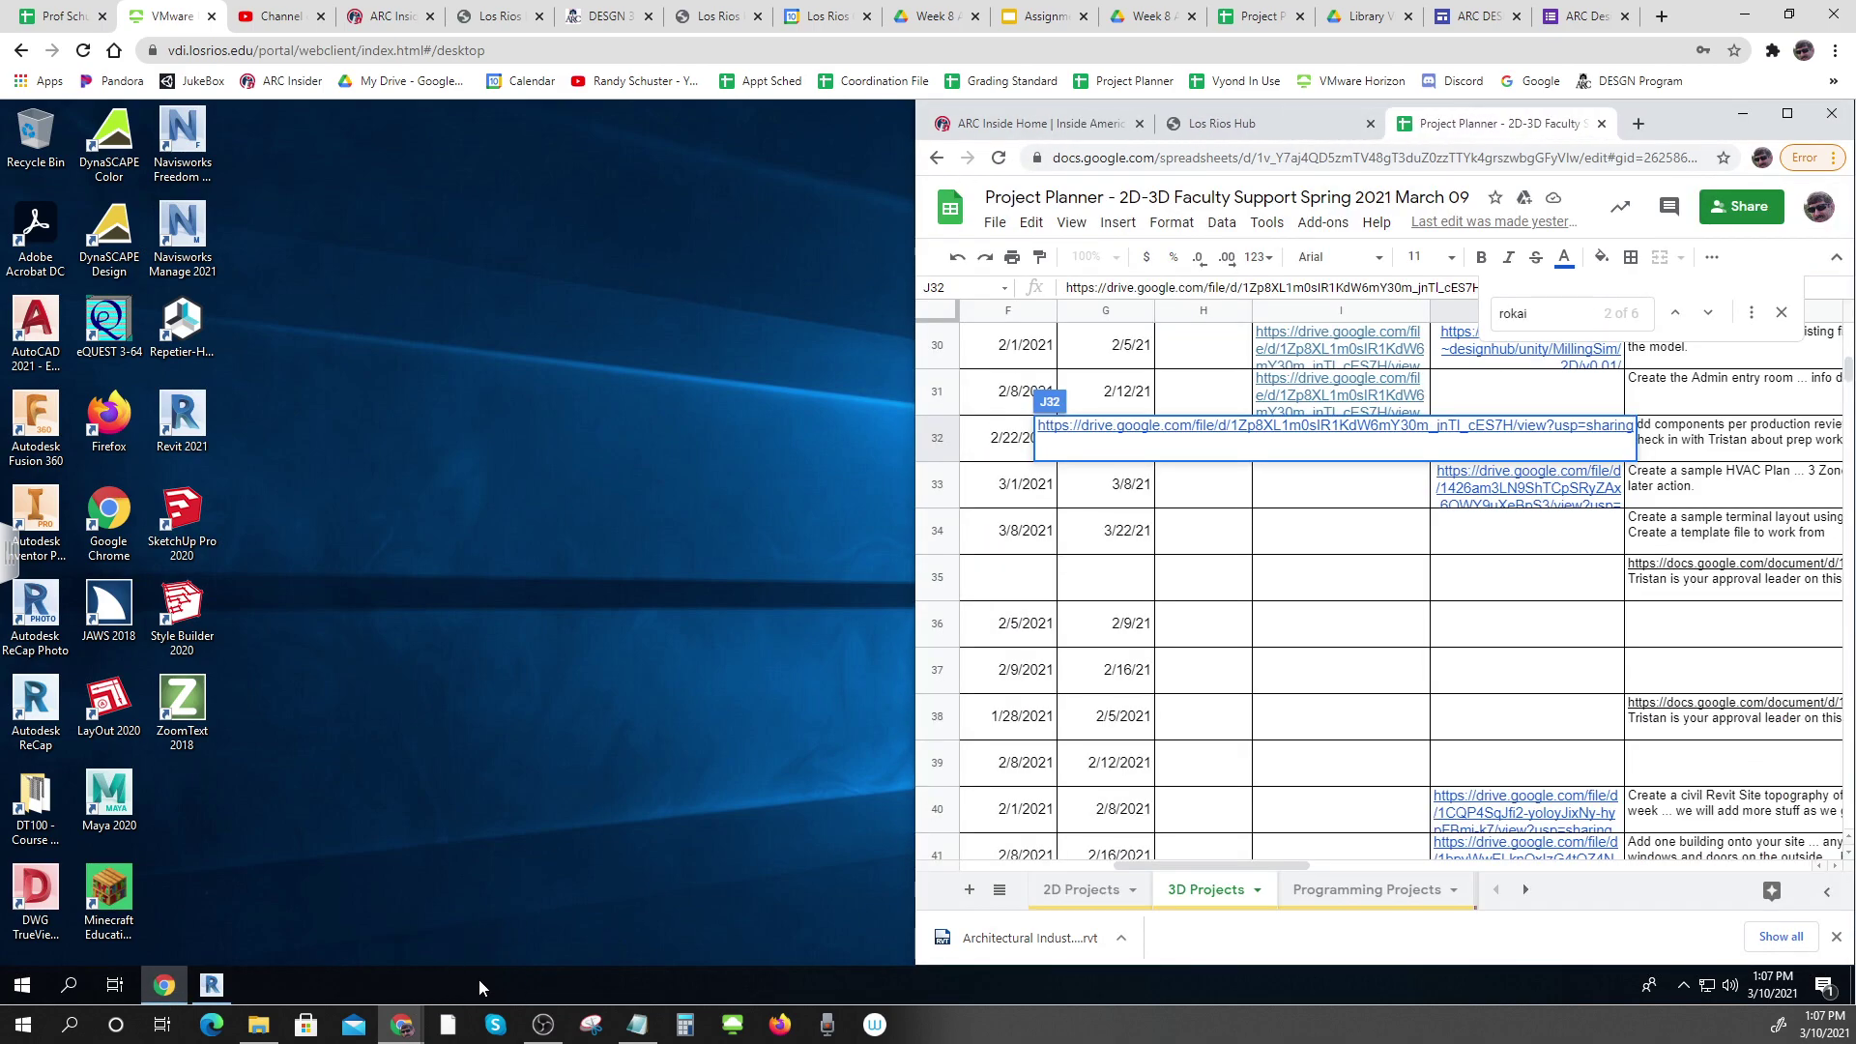
click(211, 986)
Create a new project from the Imperial-Architectural template and open its Site floor plan
click(134, 381)
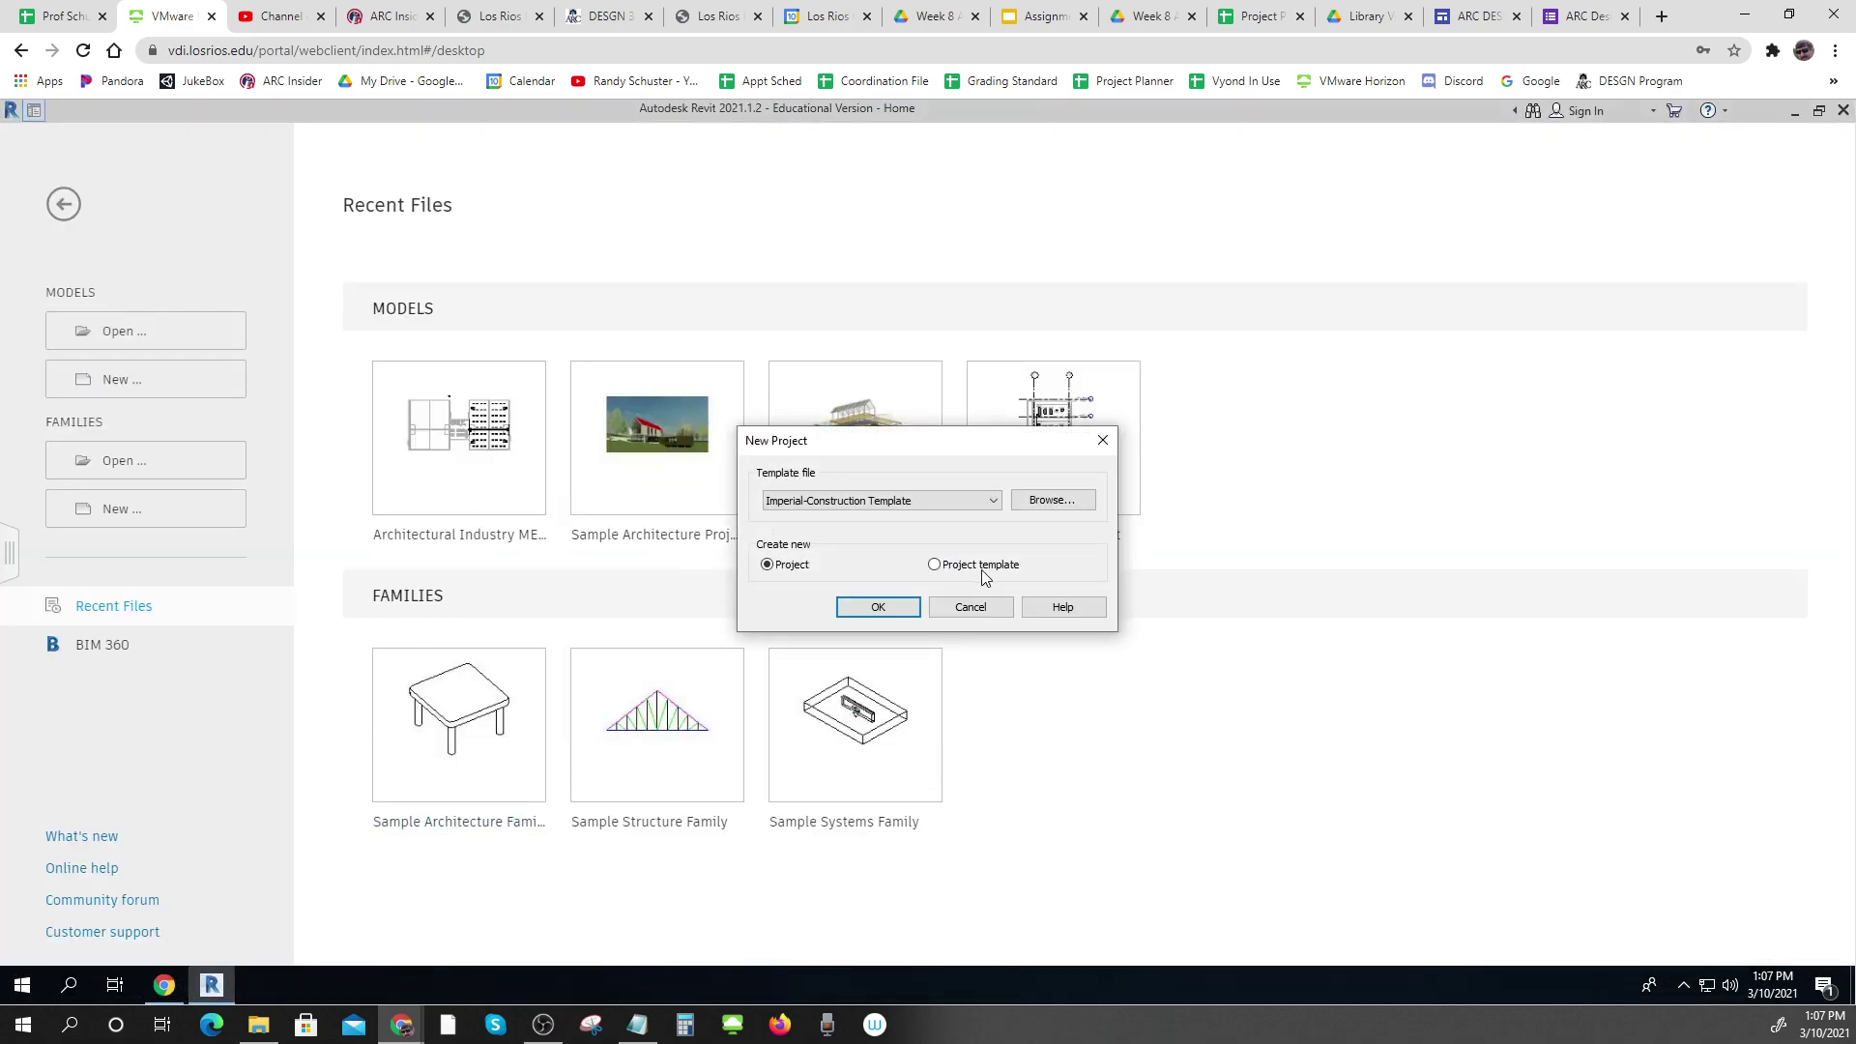
click(993, 501)
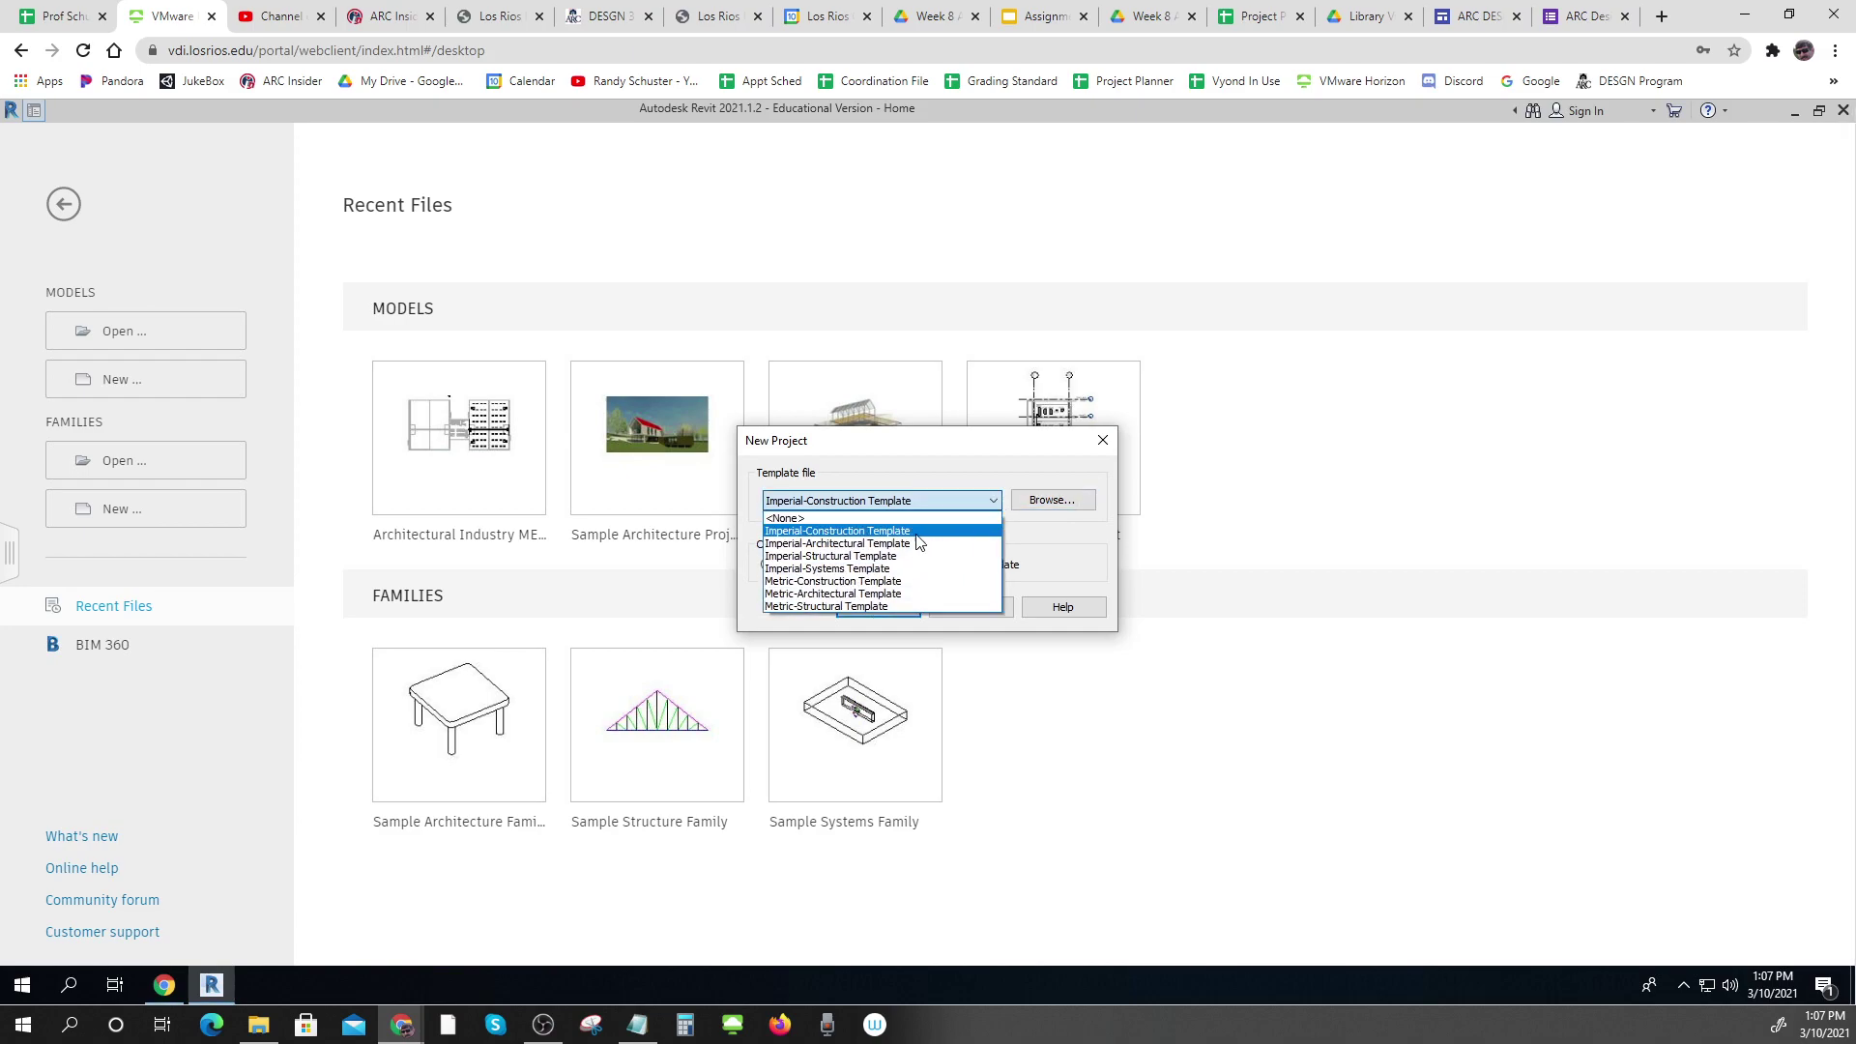
click(909, 544)
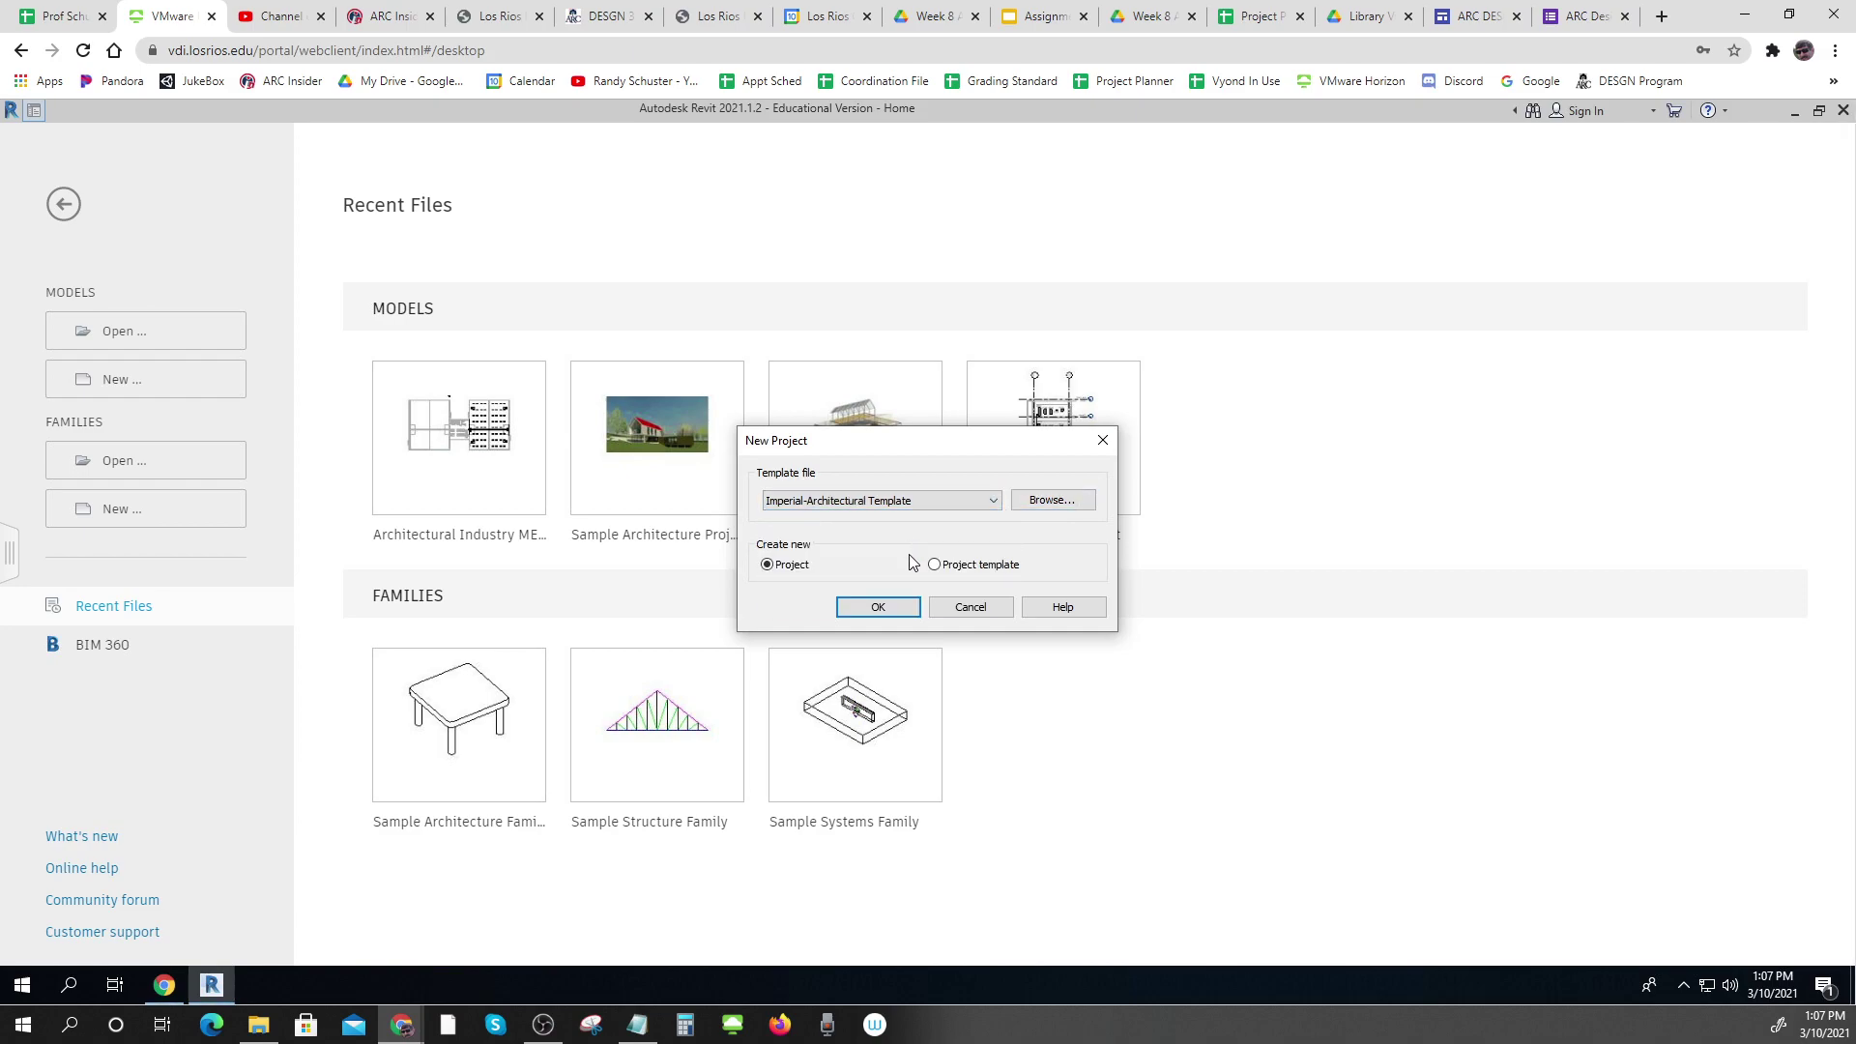
click(878, 607)
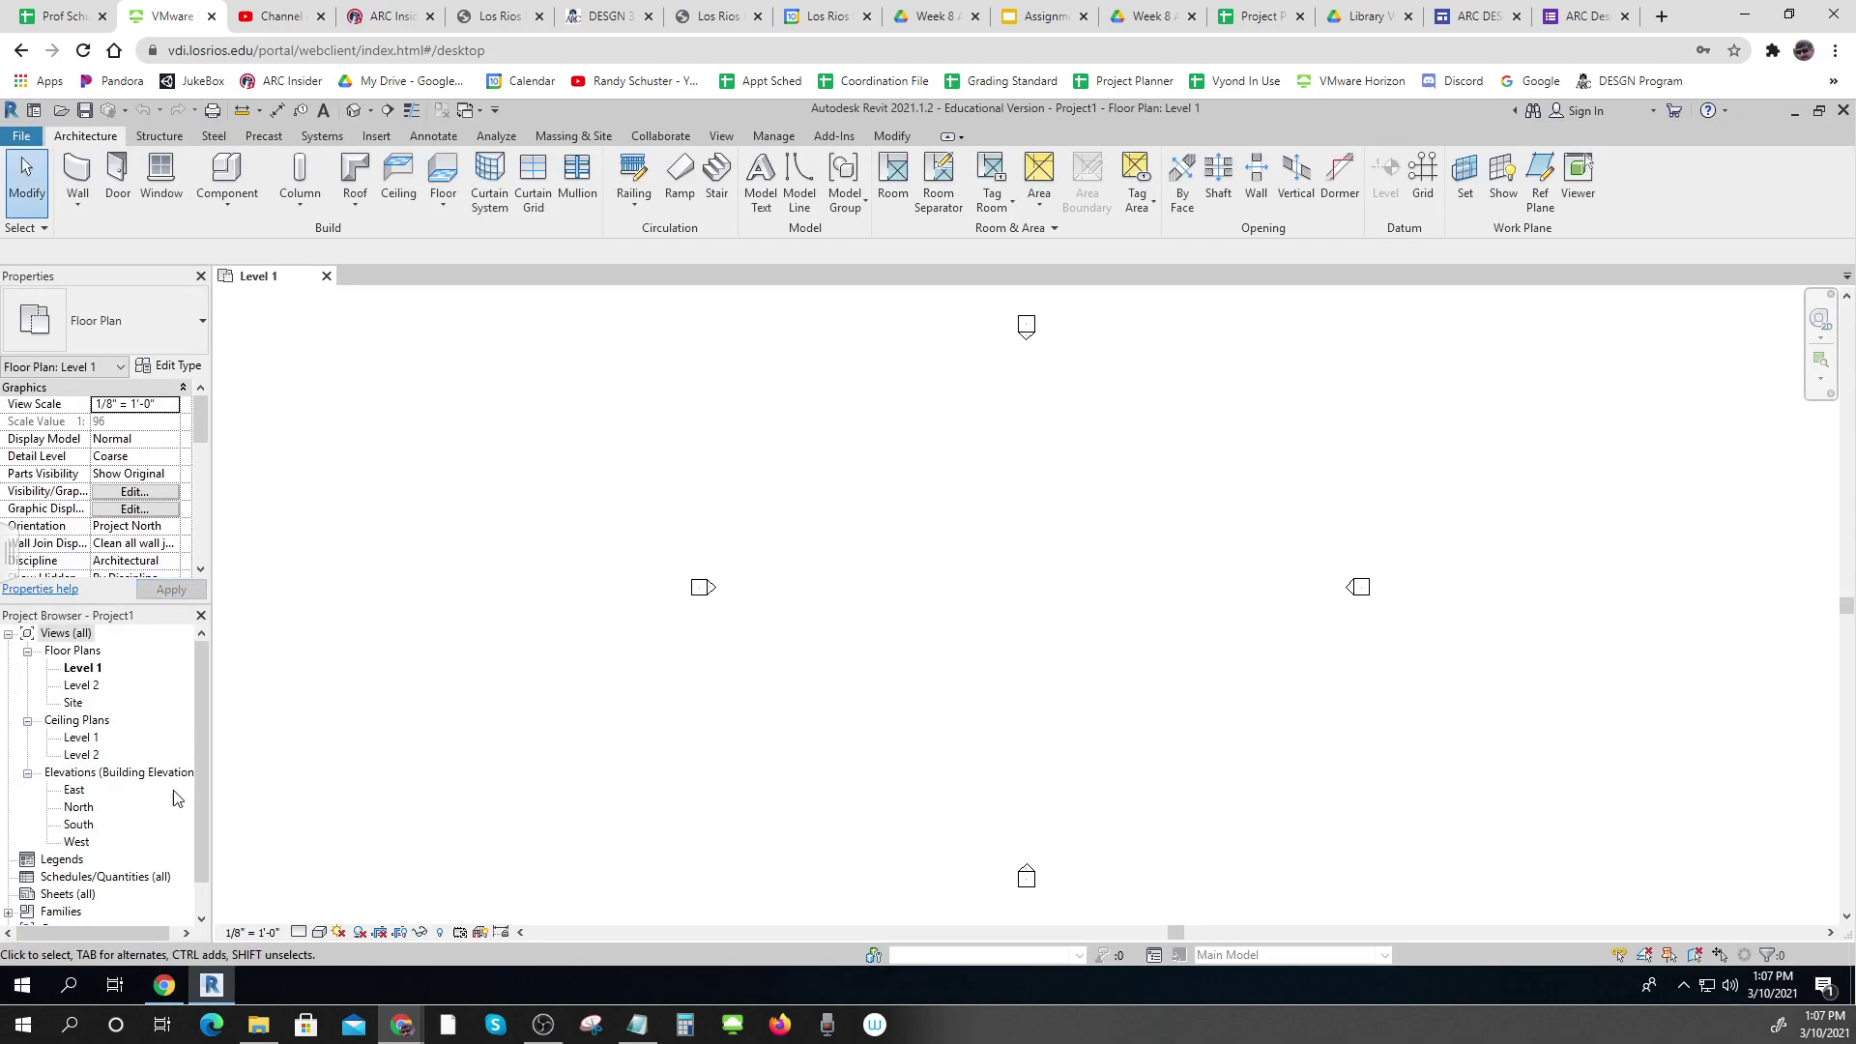
double_click(73, 703)
Hide the elevation markers in the Site view by category
drag(838, 727, 600, 495)
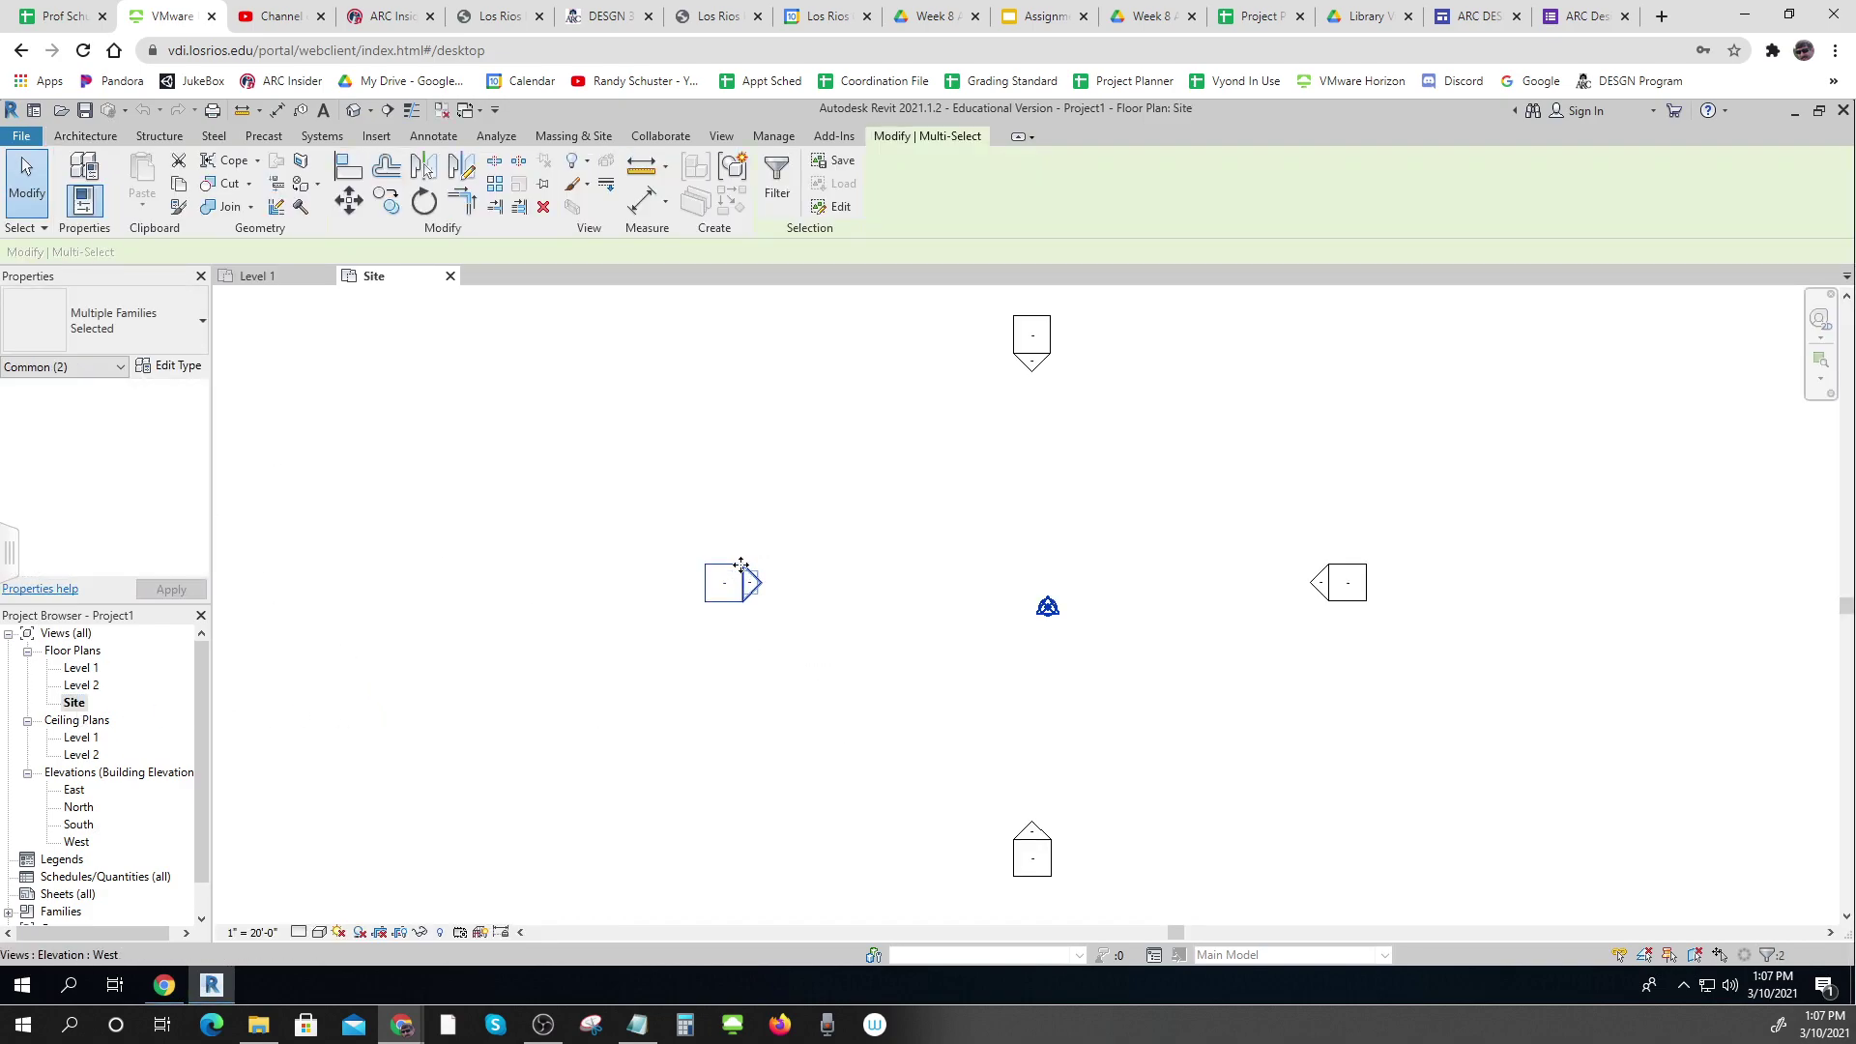
right_click(746, 576)
mouse_move(794, 532)
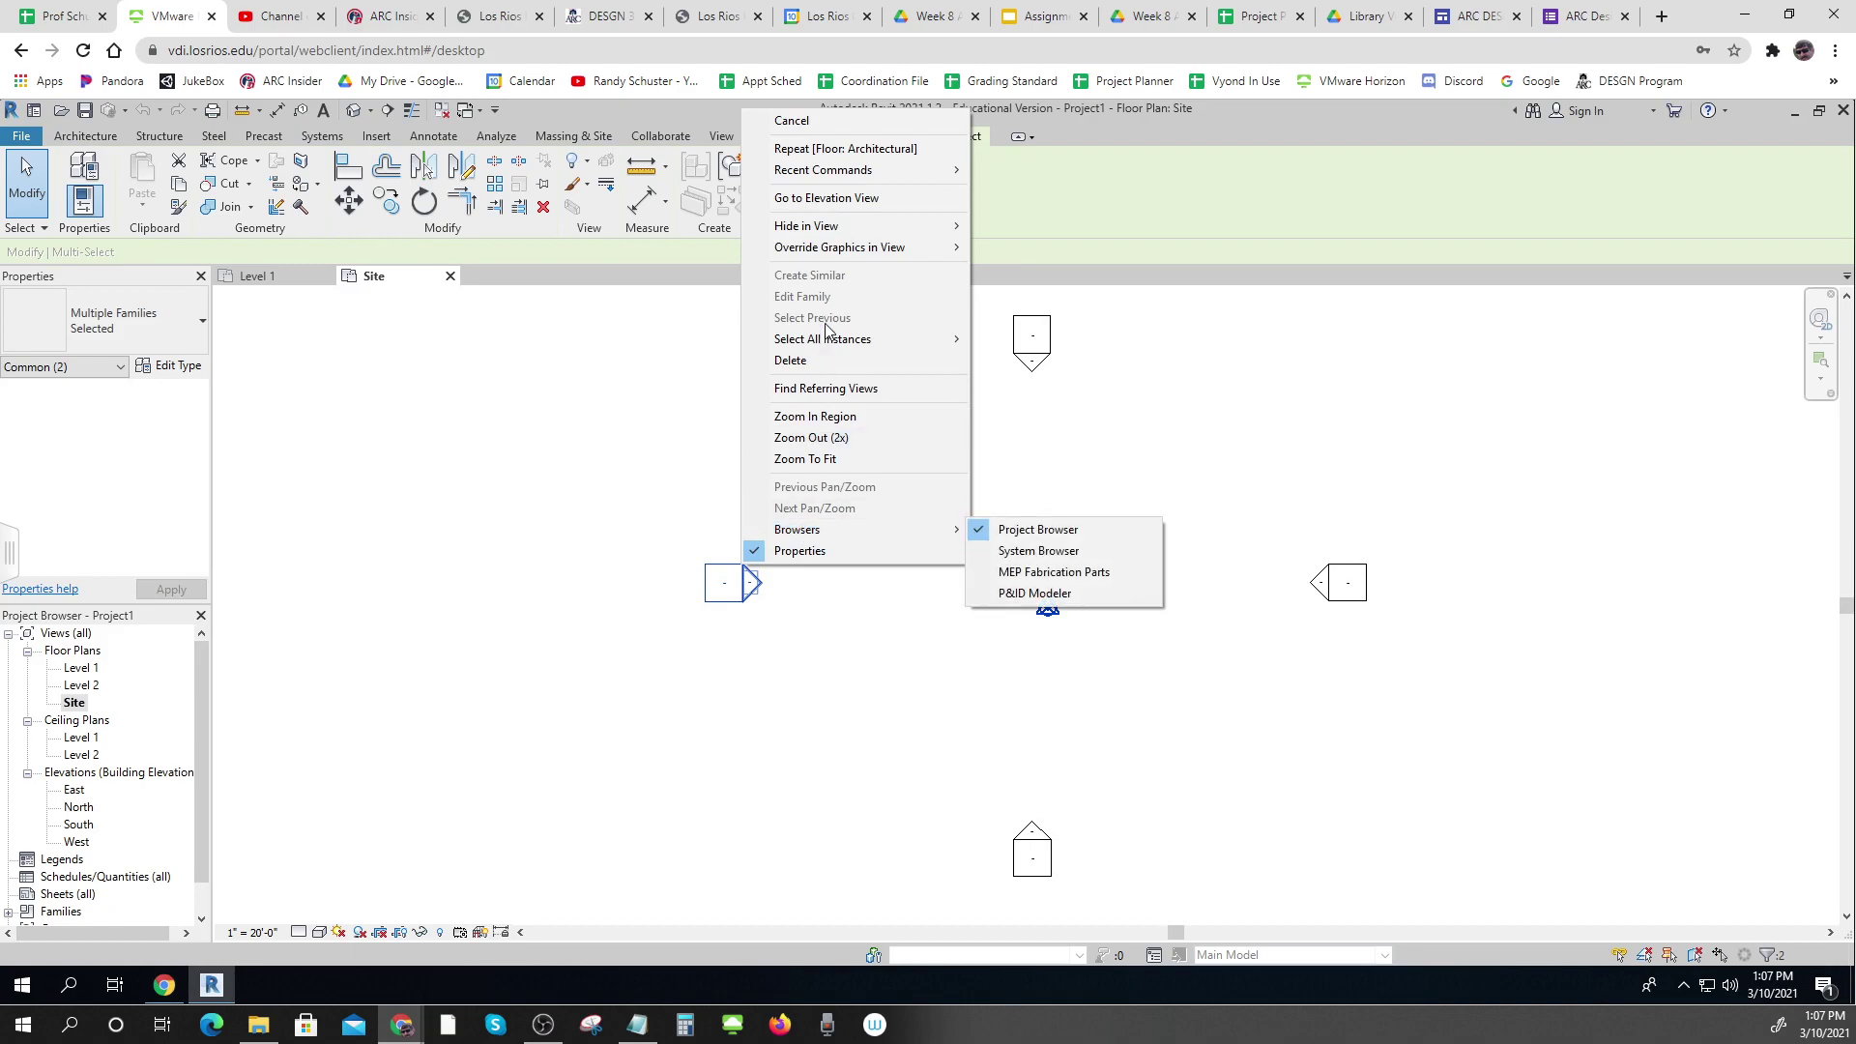
mouse_move(807, 228)
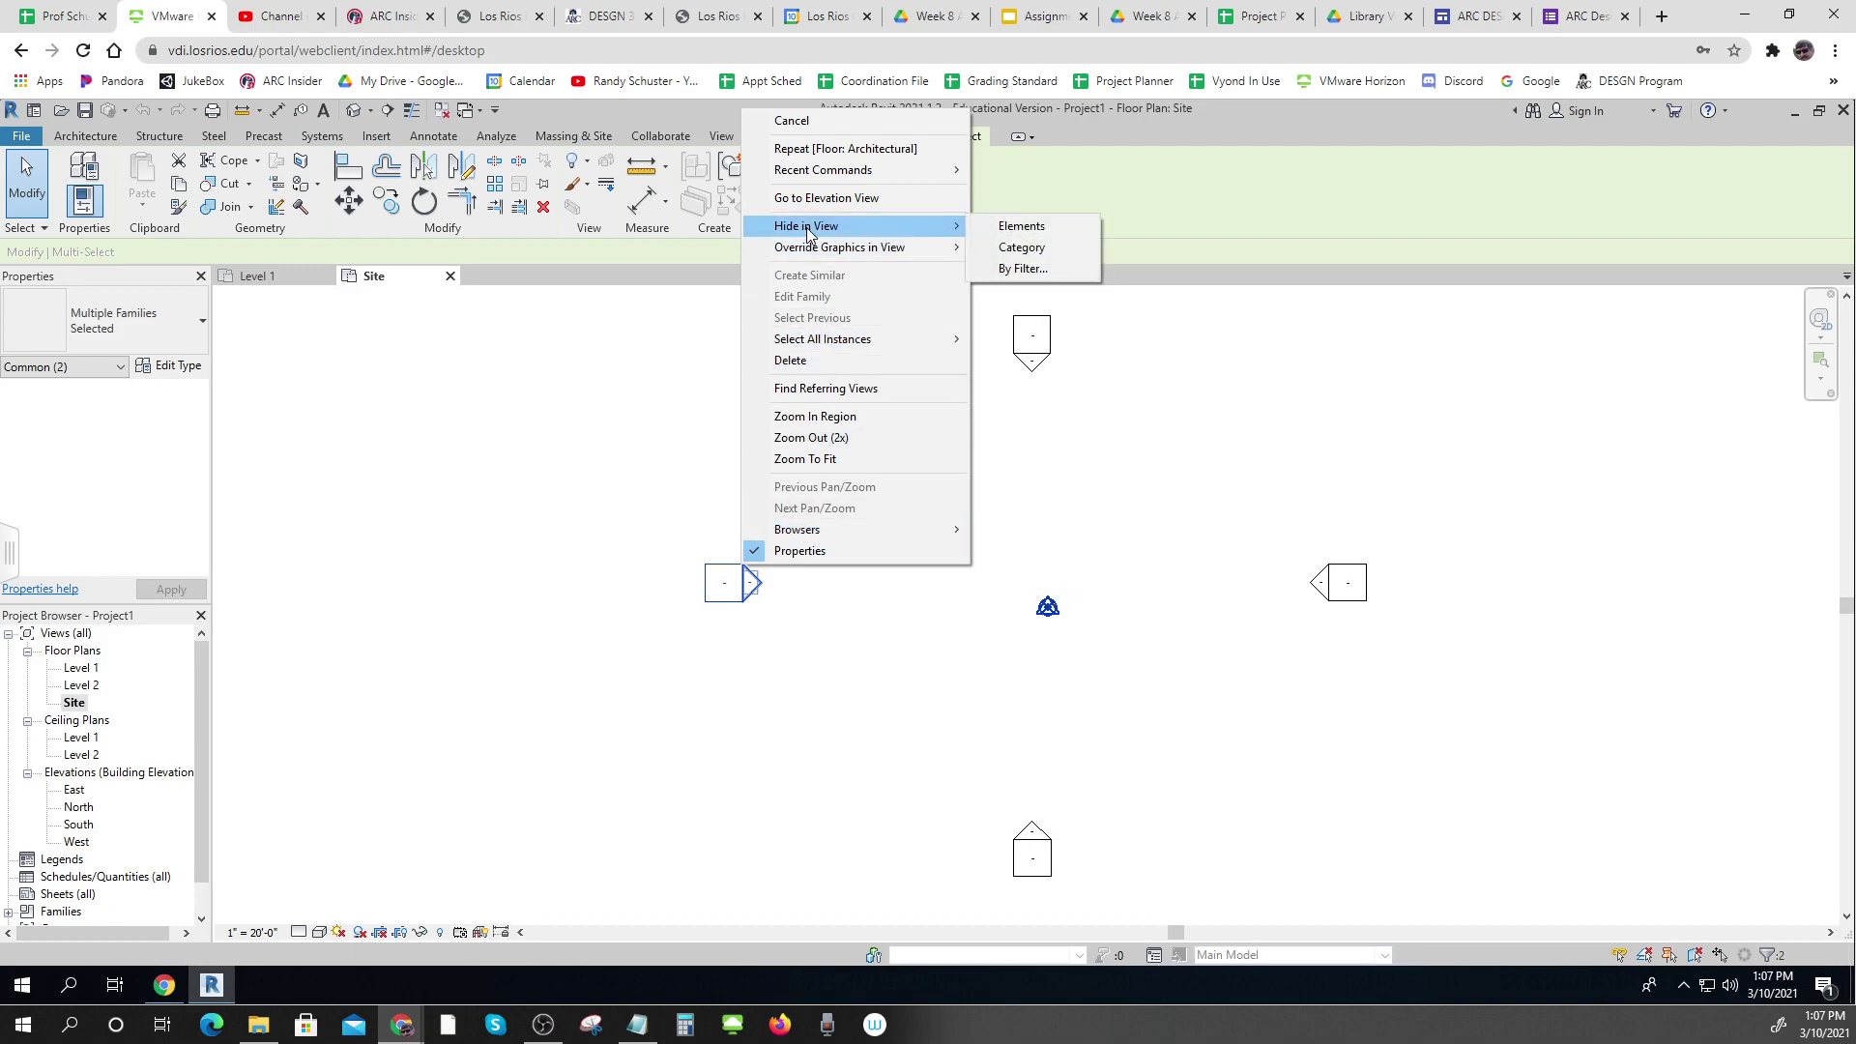
click(1022, 226)
drag(1277, 497, 1402, 788)
right_click(1341, 581)
mouse_move(1421, 232)
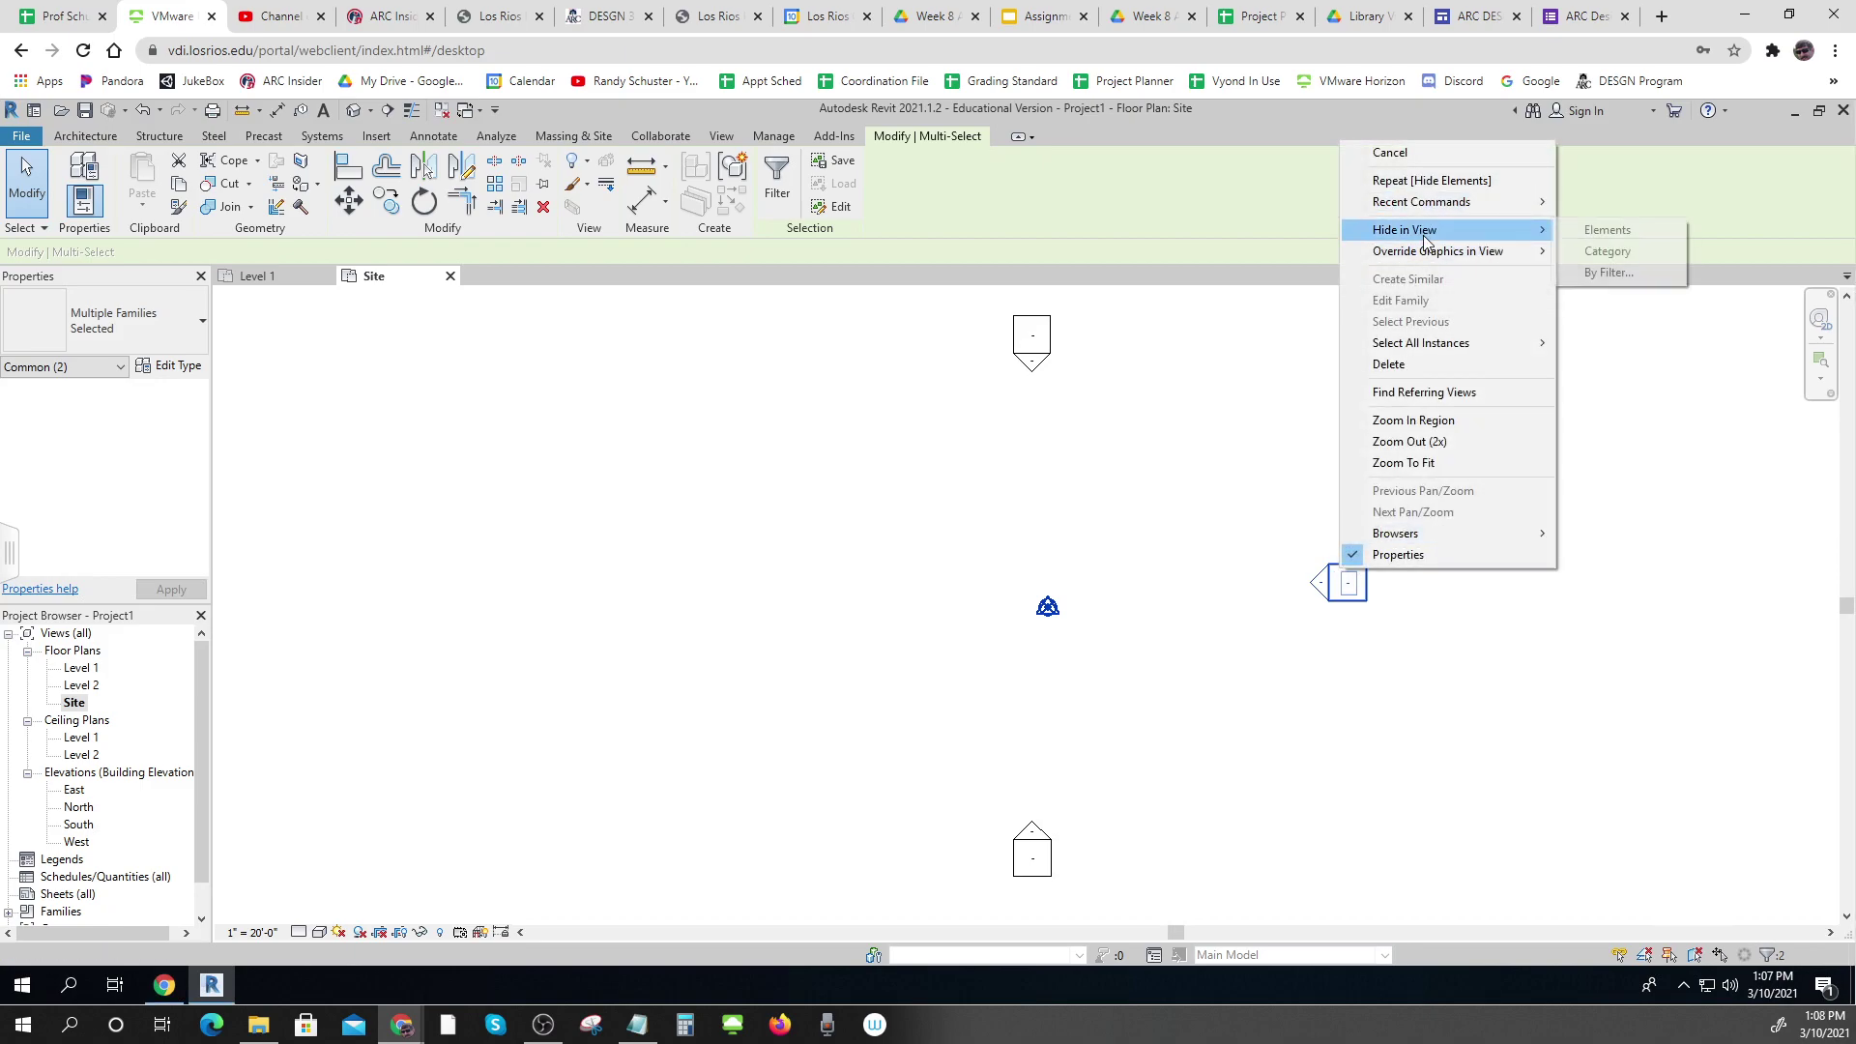
click(1614, 250)
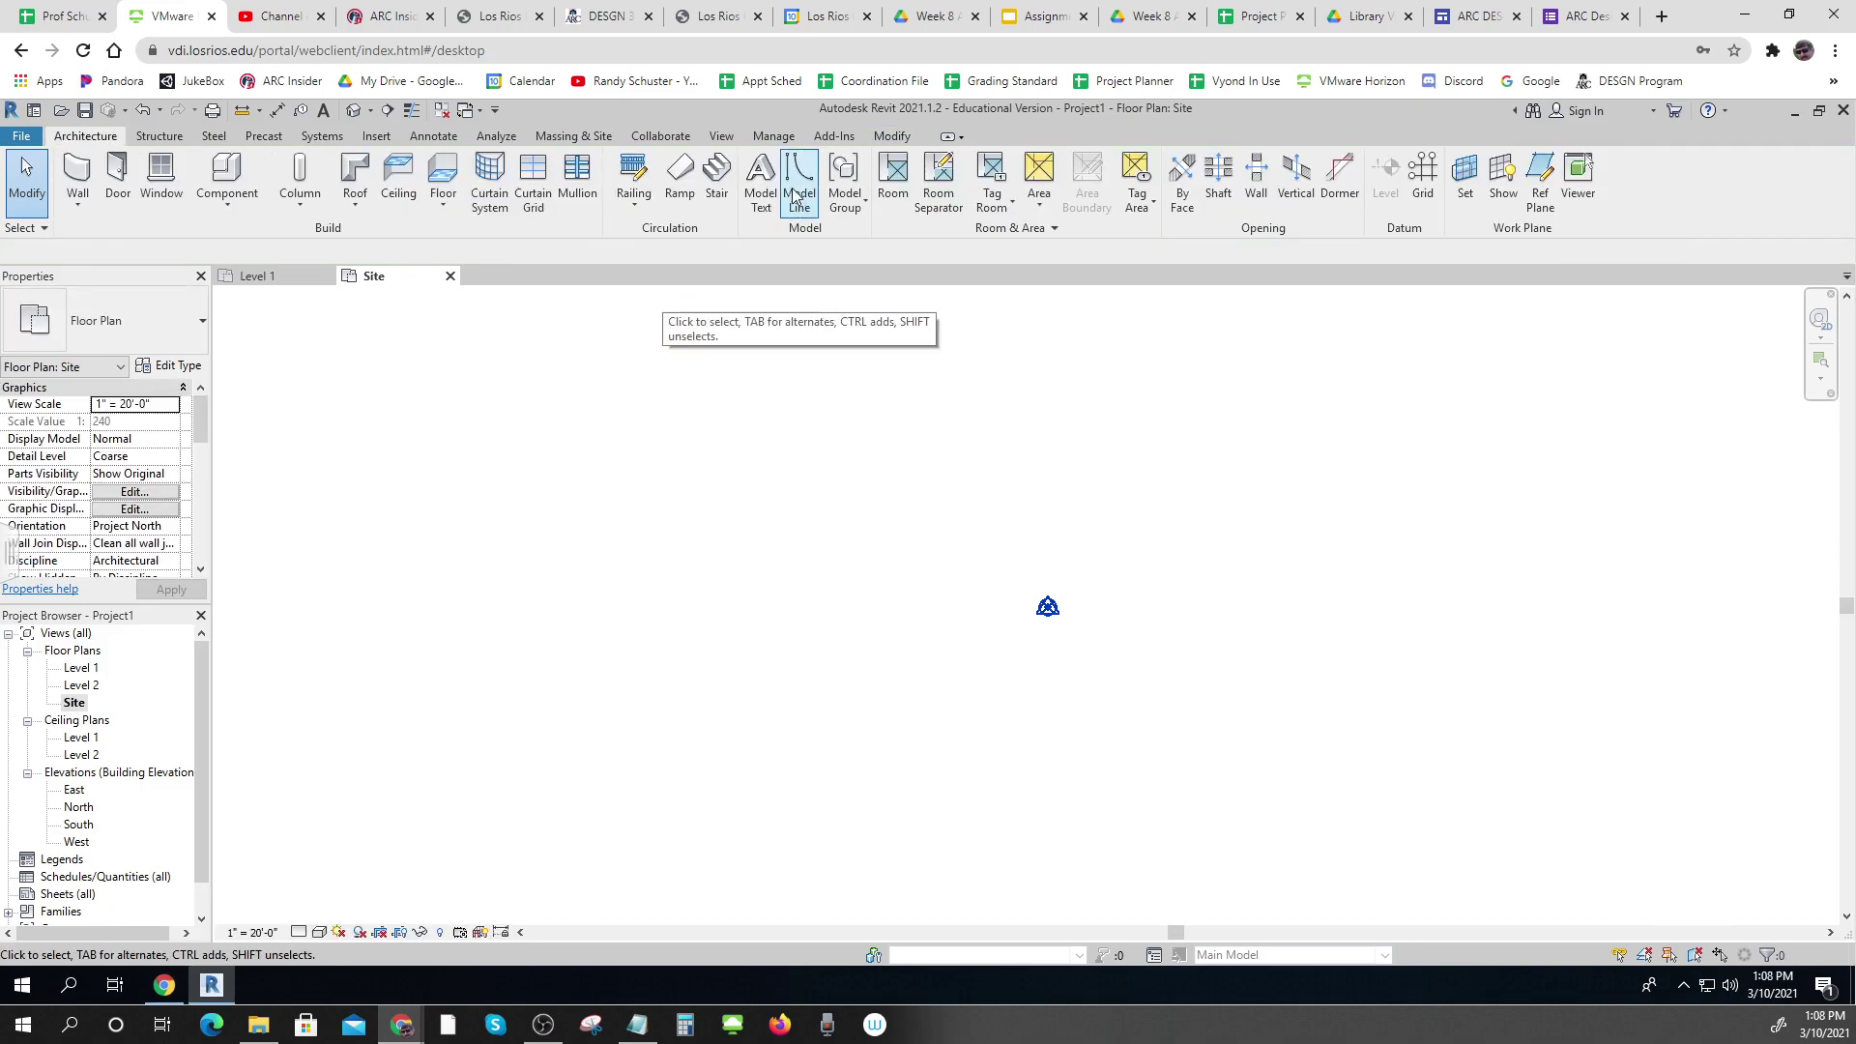
Start a property line from distances and bearings, entering 63' for the first line
click(572, 137)
click(854, 197)
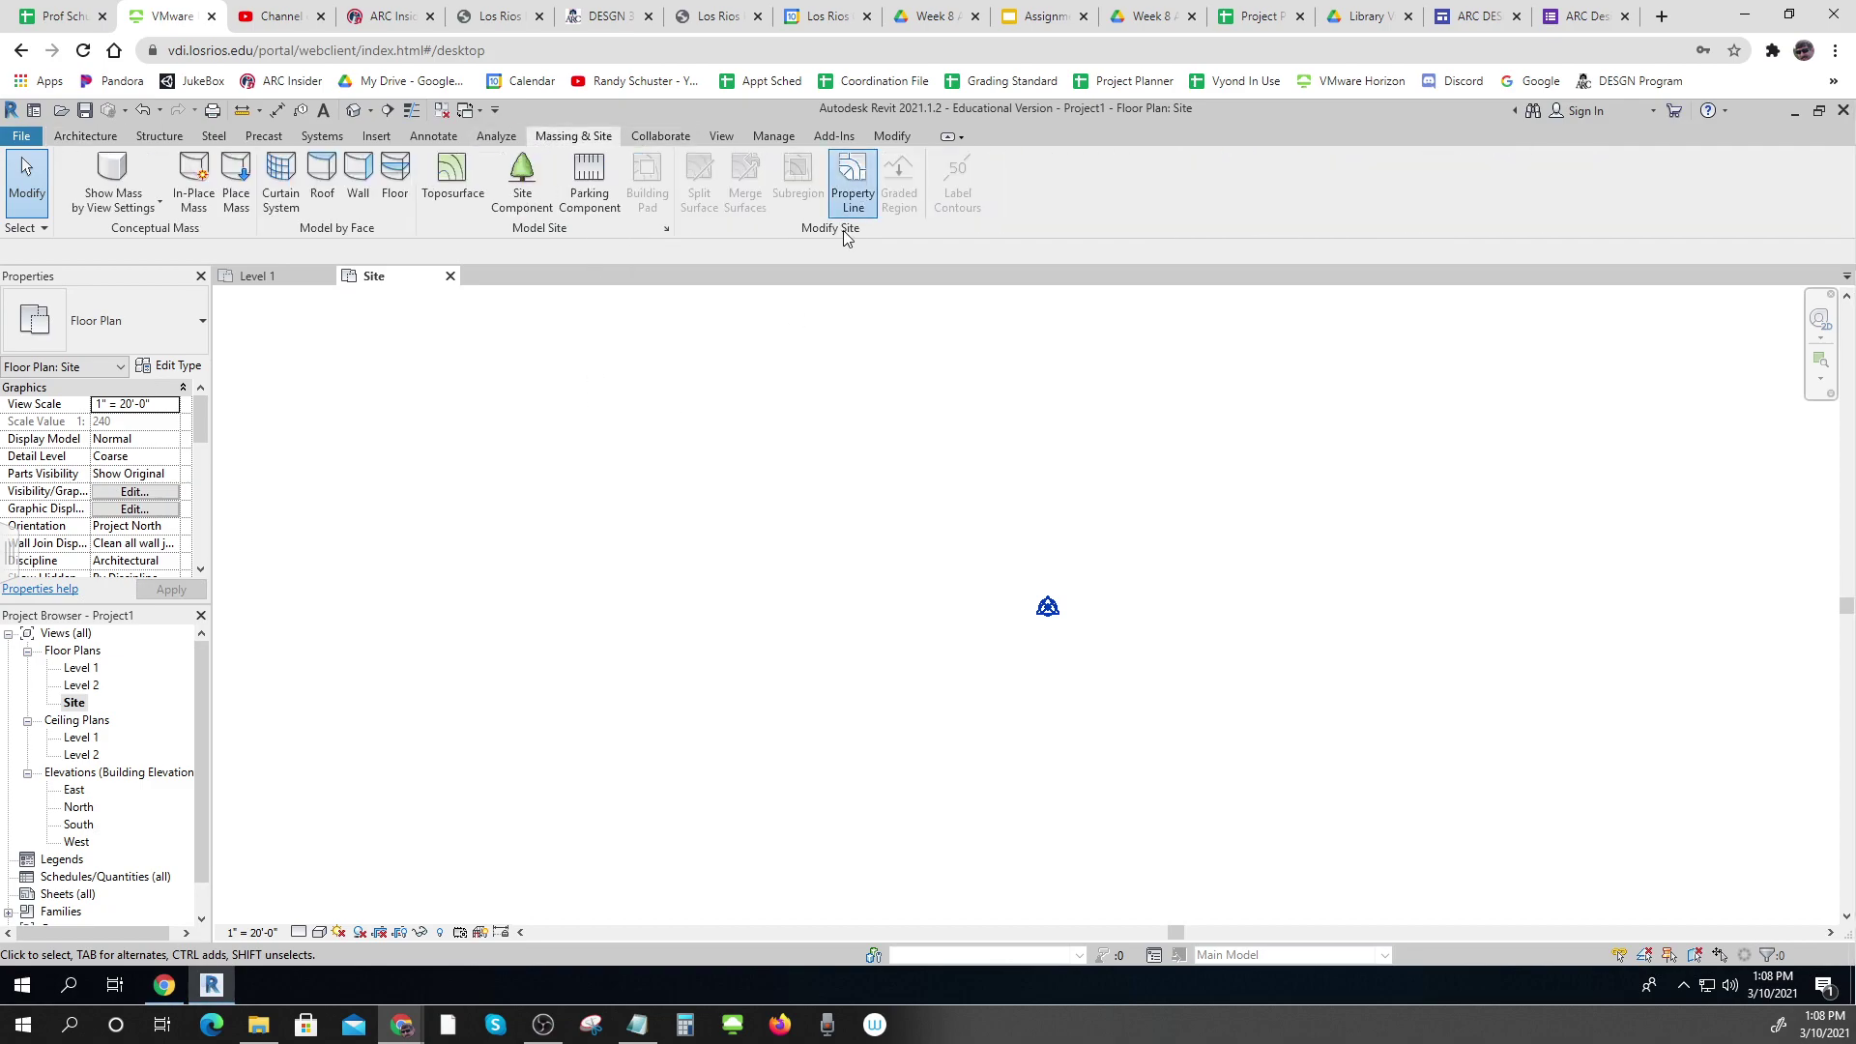
click(909, 509)
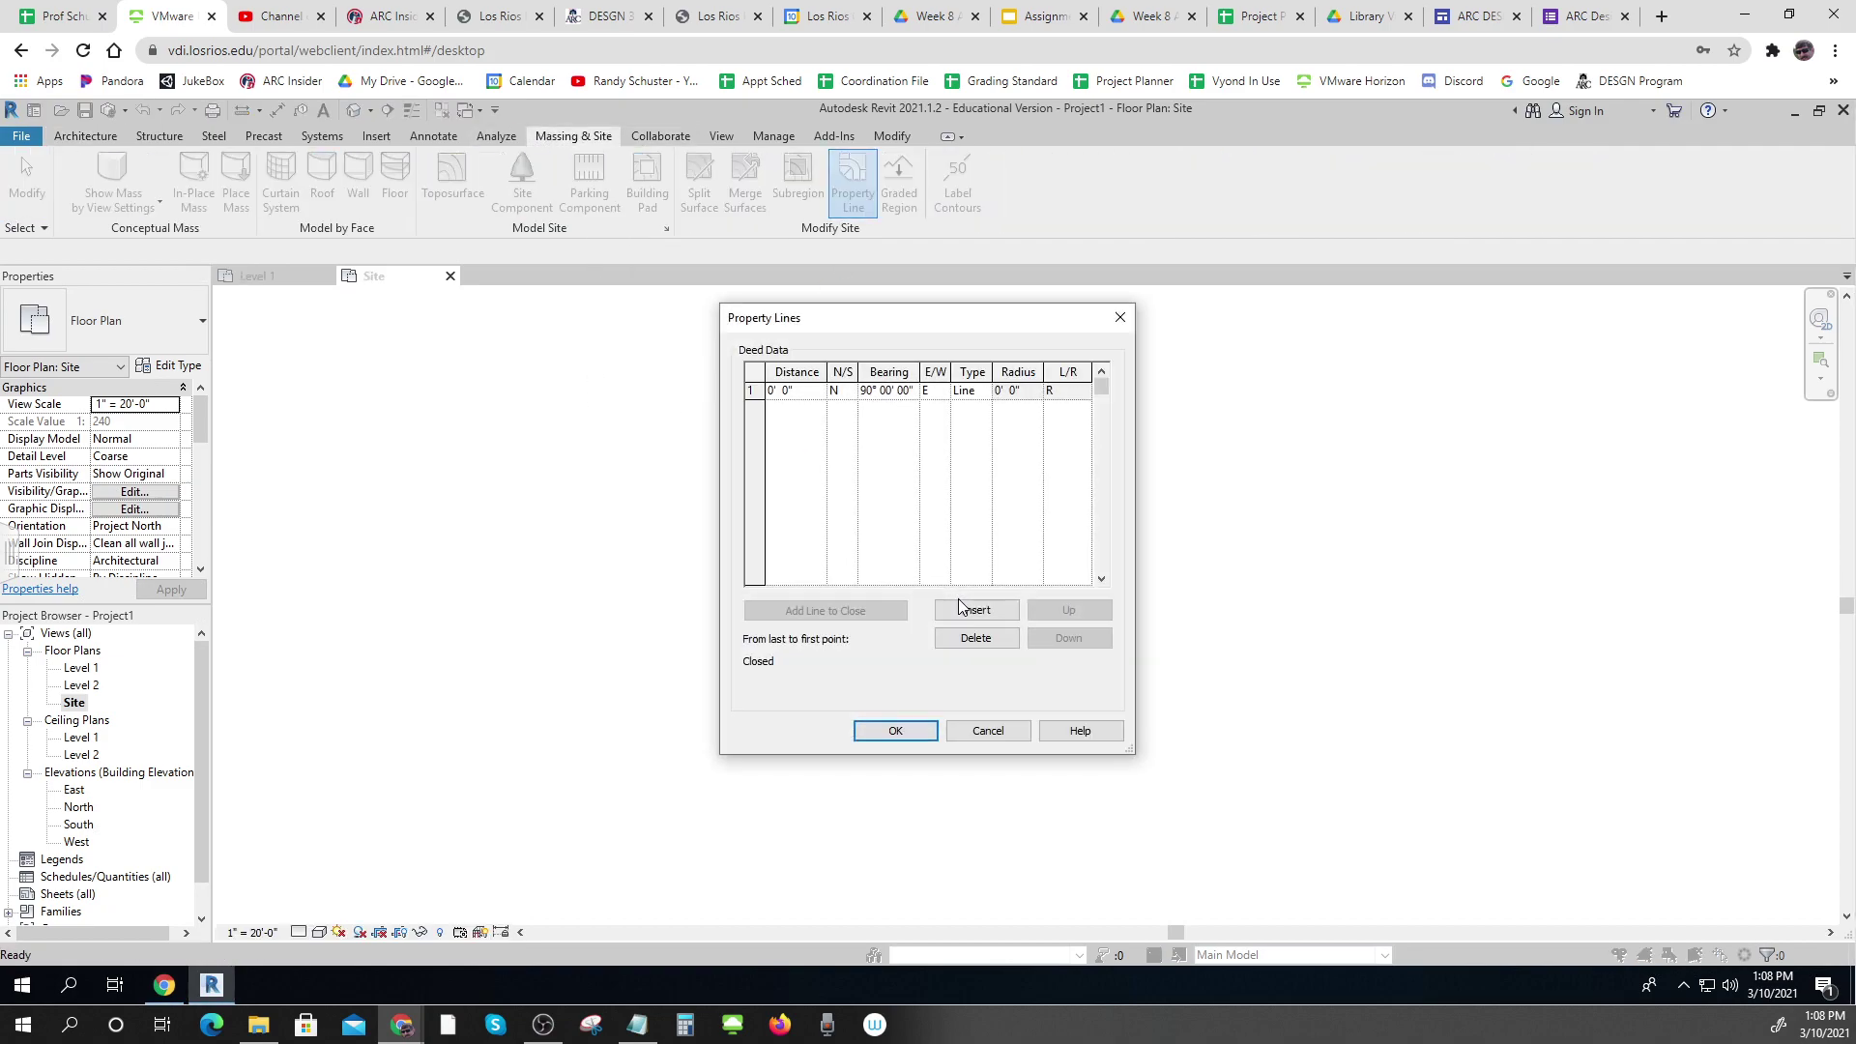
click(798, 391)
text(63)
Add a second 115' property line with its bearing running west
click(976, 610)
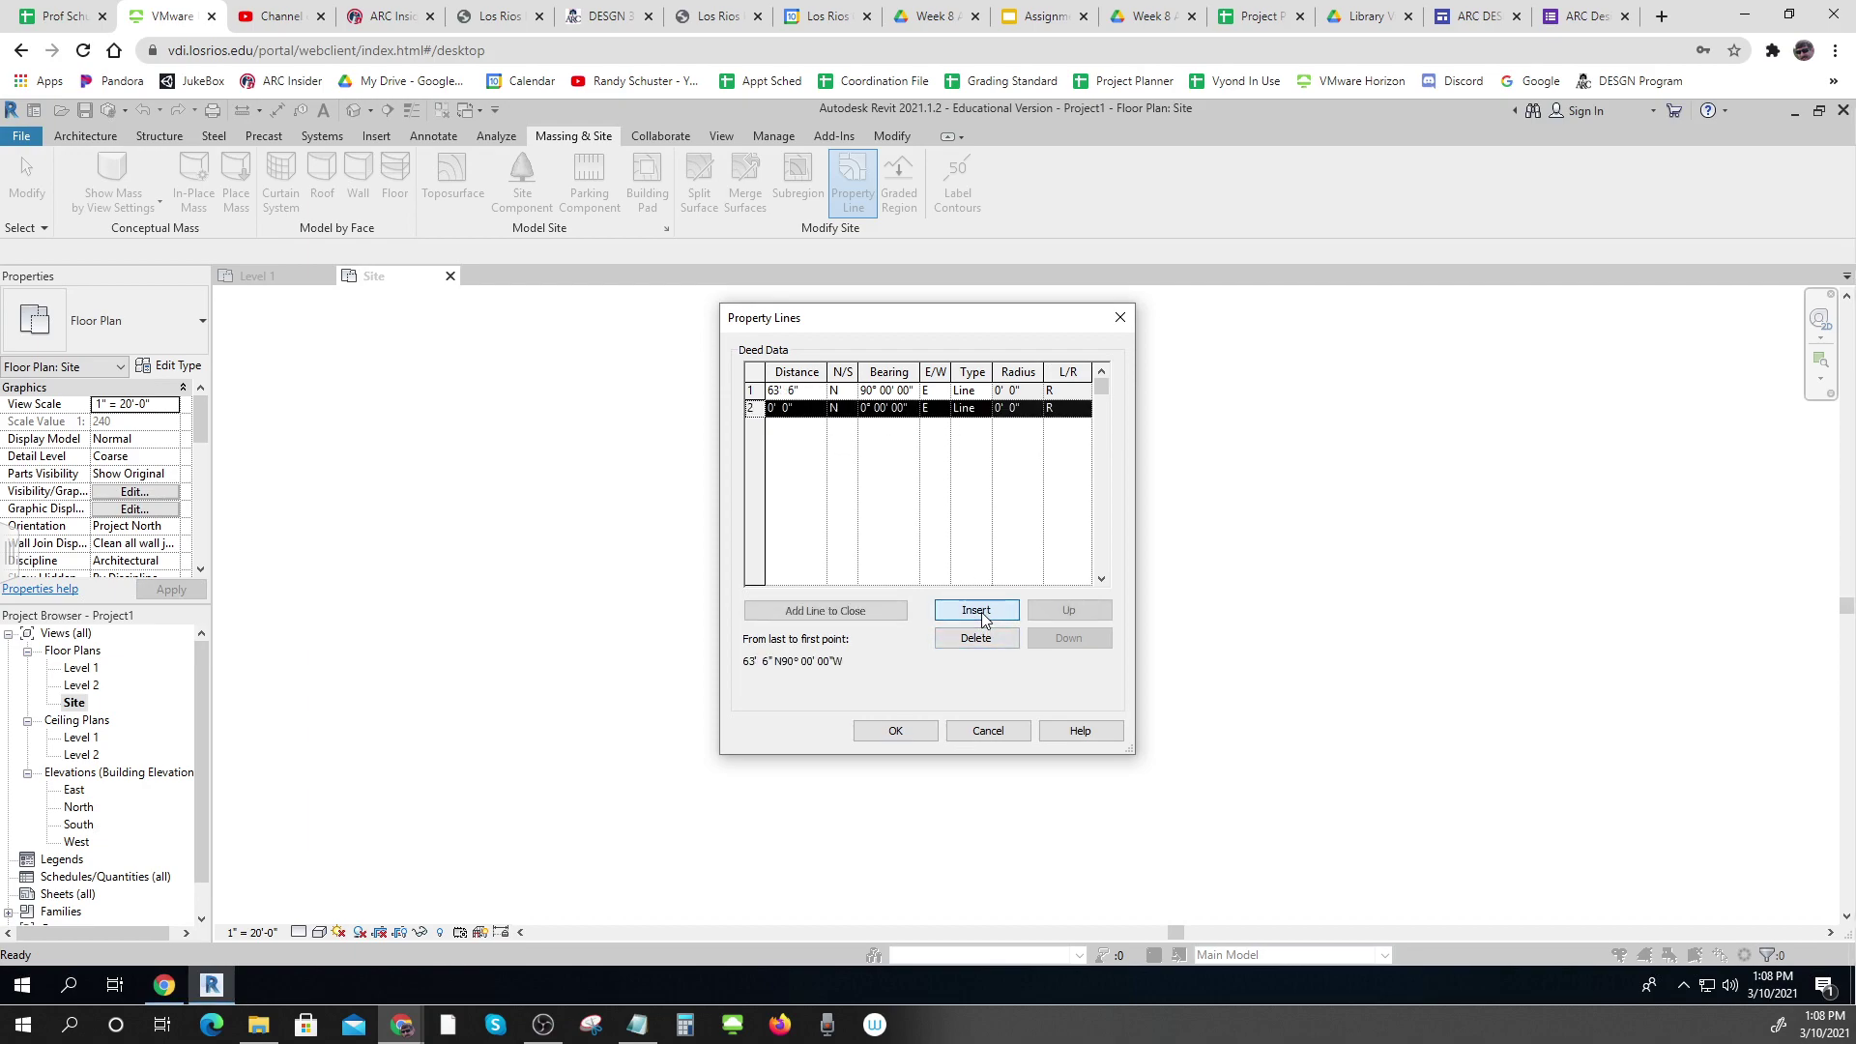
click(803, 408)
double_click(803, 408)
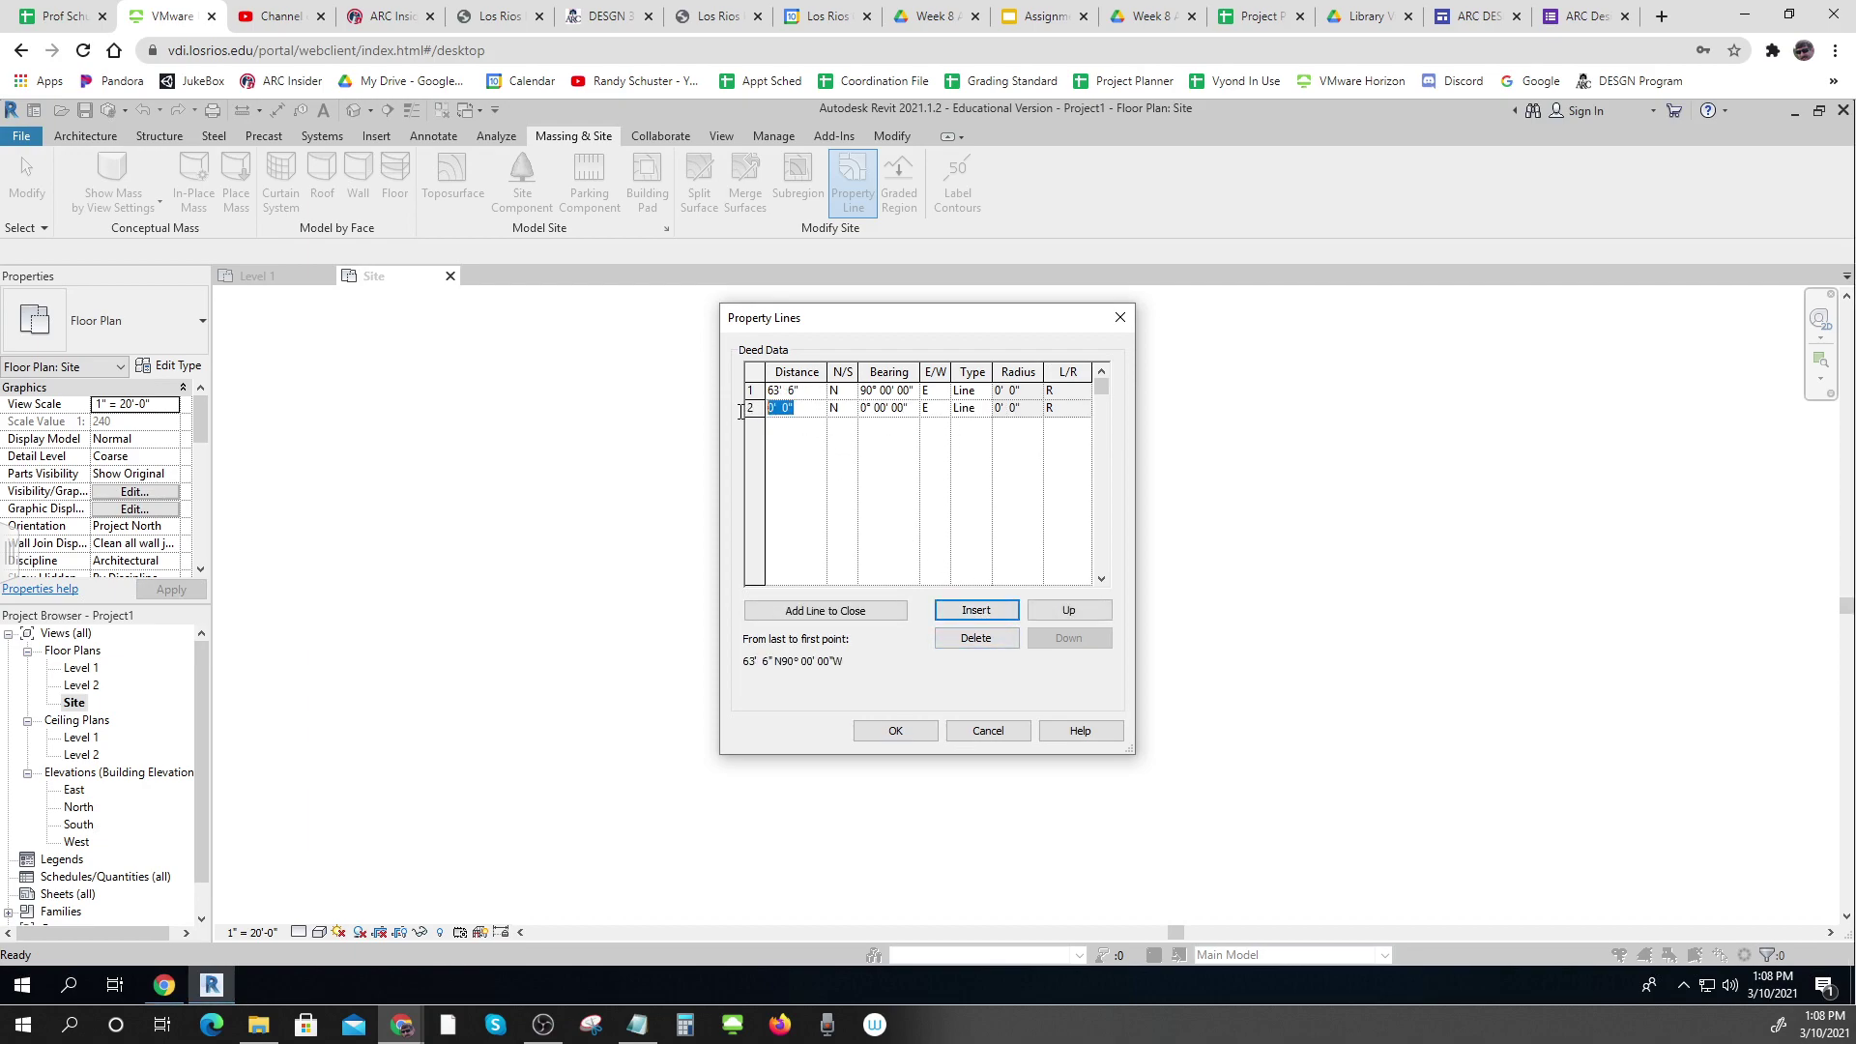
text(115)
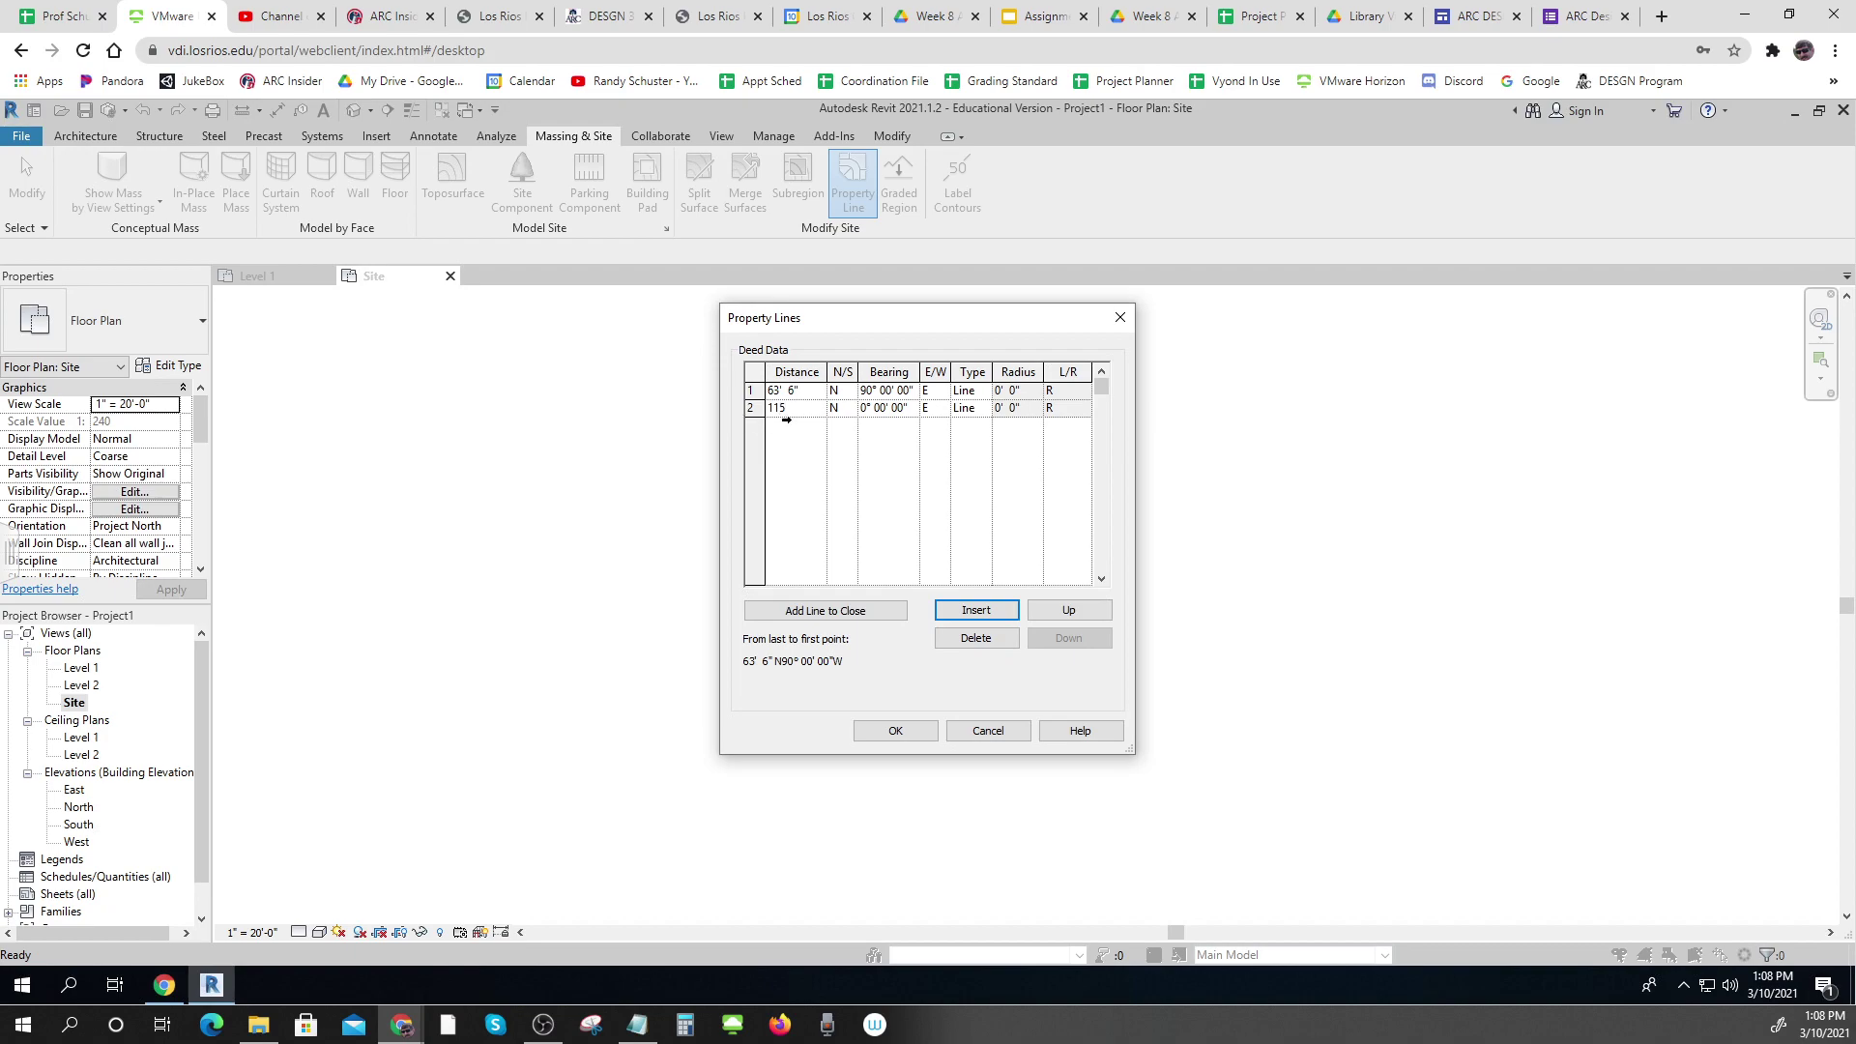
click(893, 409)
double_click(866, 409)
key(ctrl+a)
text(3)
click(935, 410)
click(941, 409)
click(933, 444)
Add a third 160' property line at bearing 90, running west
click(978, 610)
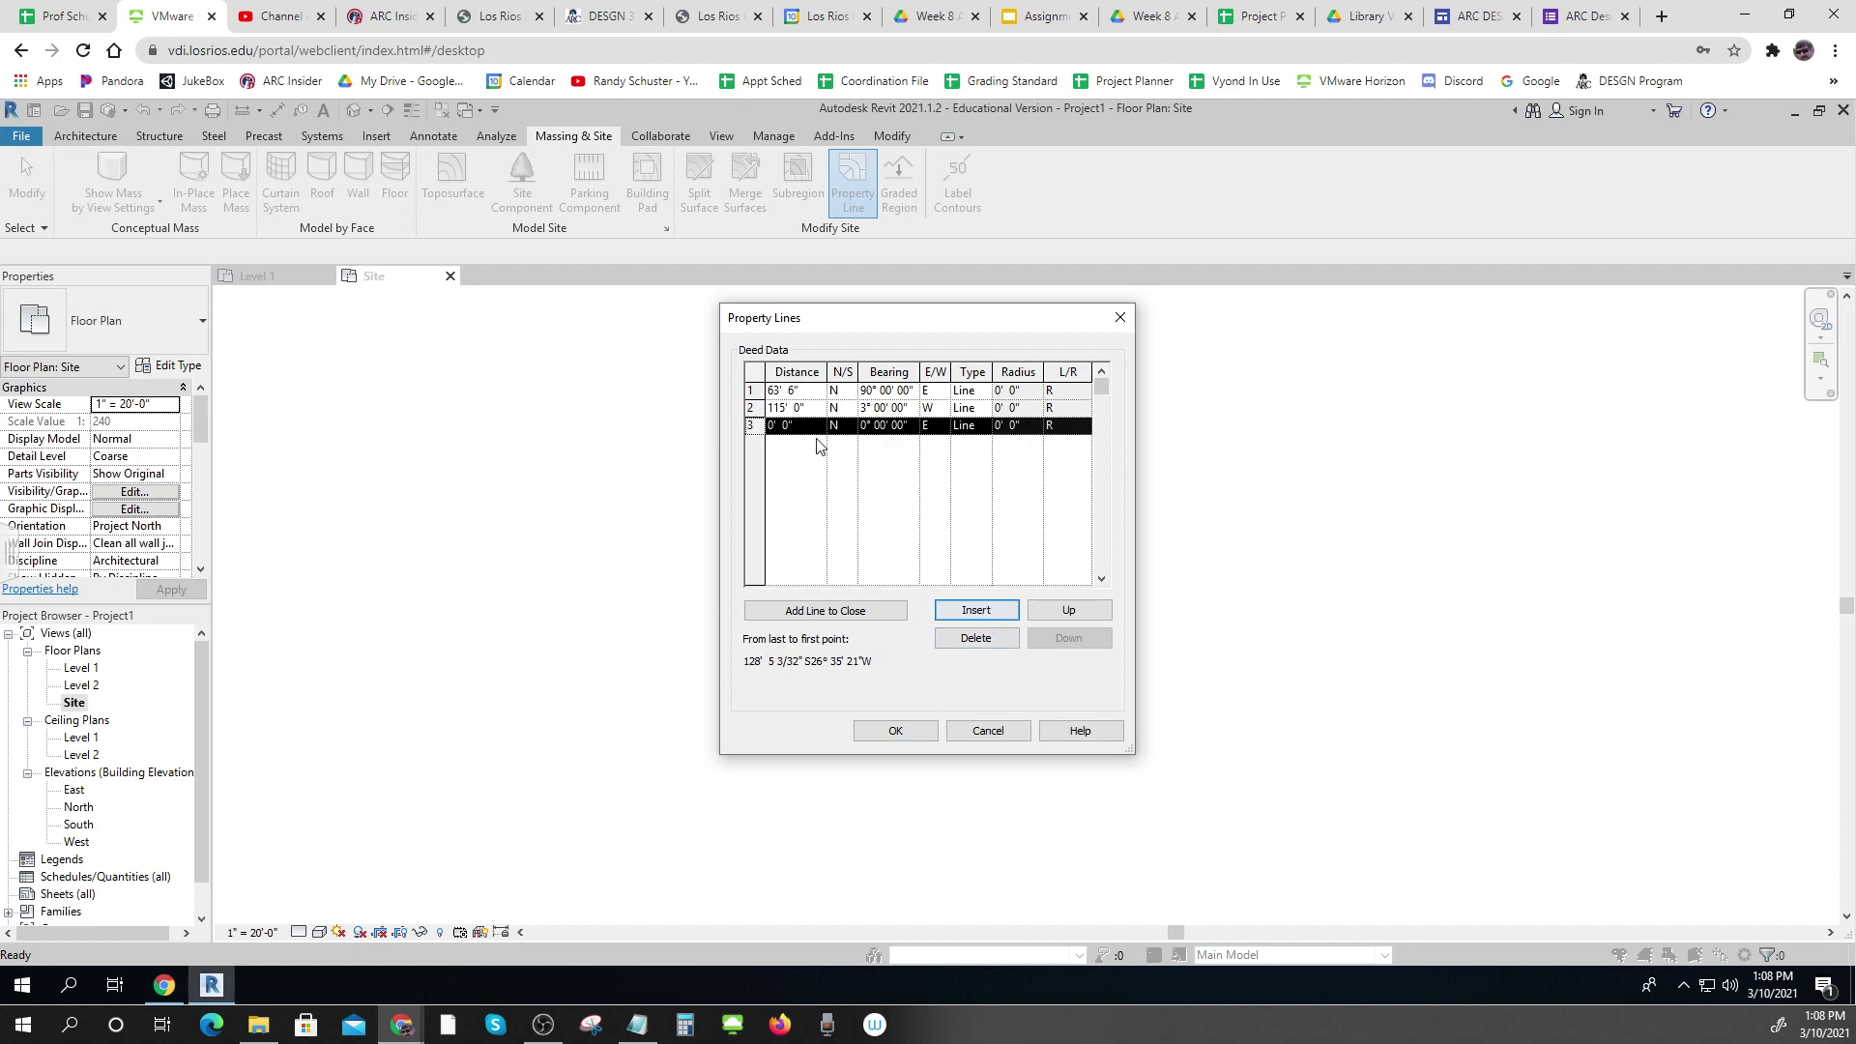
click(802, 425)
drag(802, 425, 725, 396)
text(160)
click(935, 427)
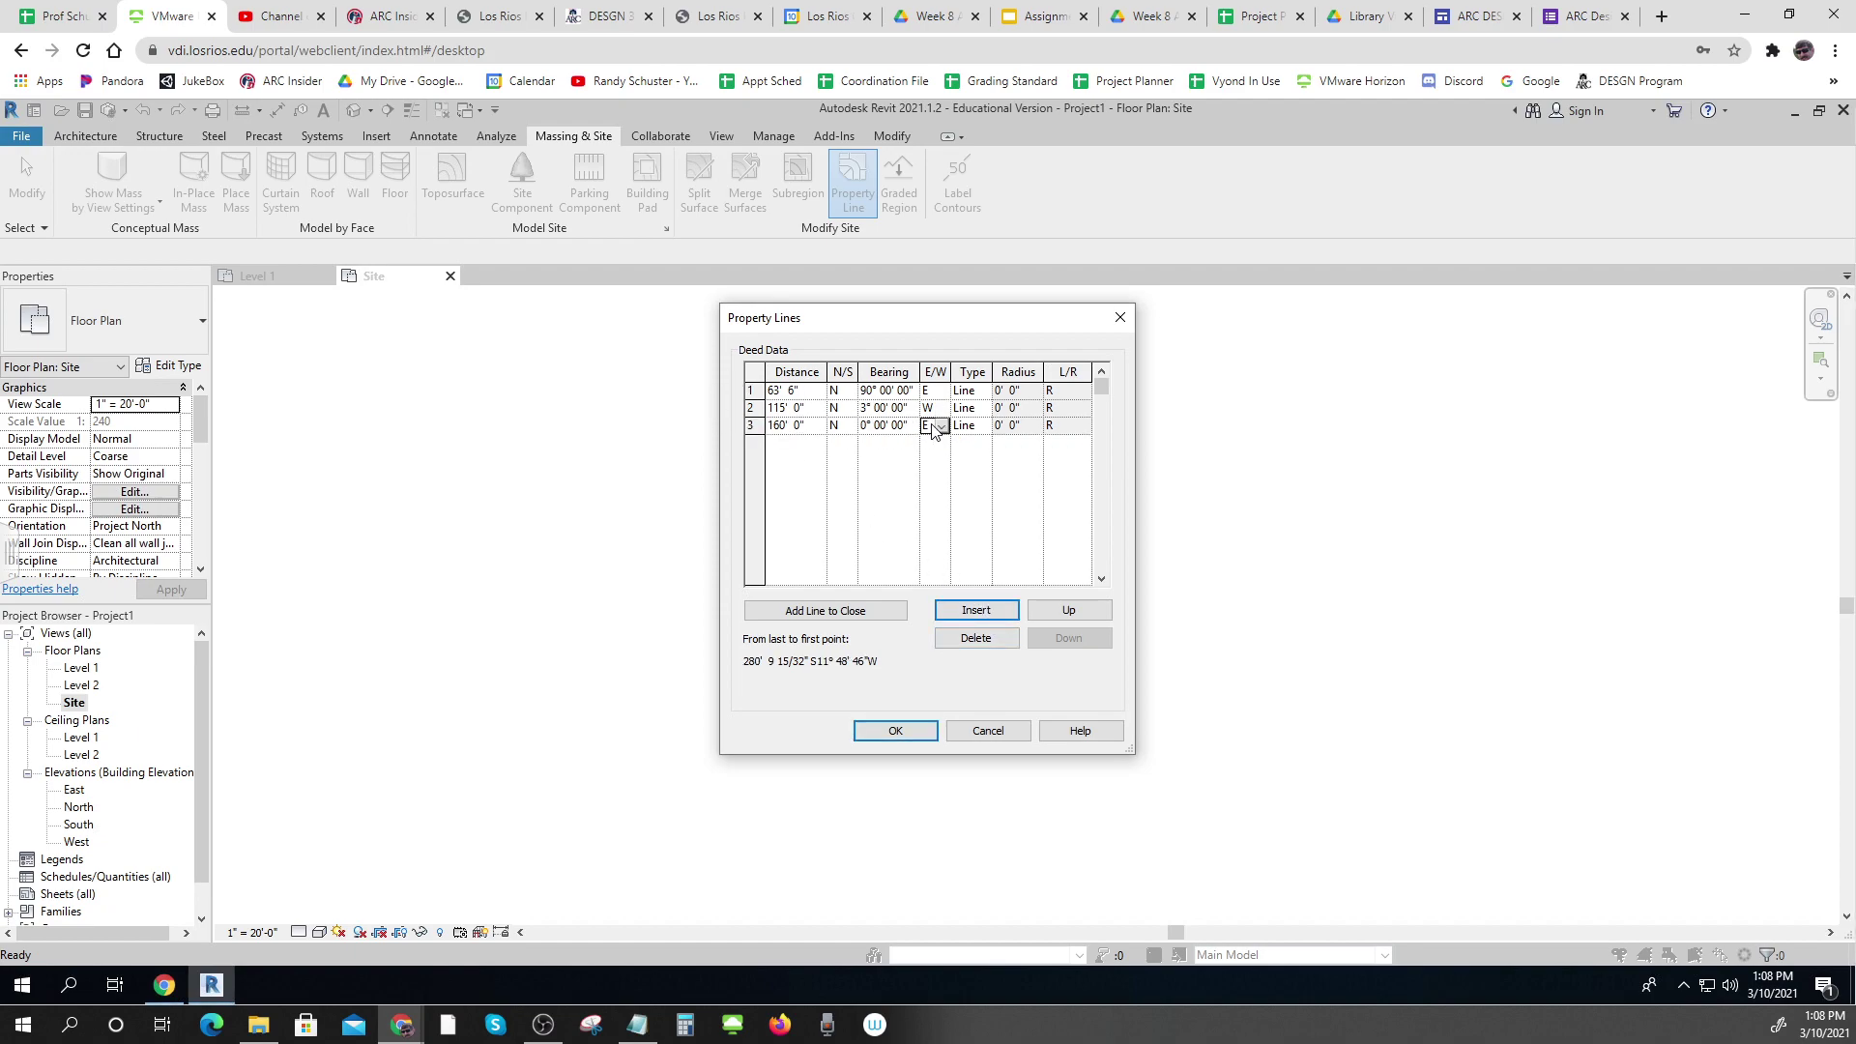
click(899, 427)
text(90)
click(935, 427)
click(940, 427)
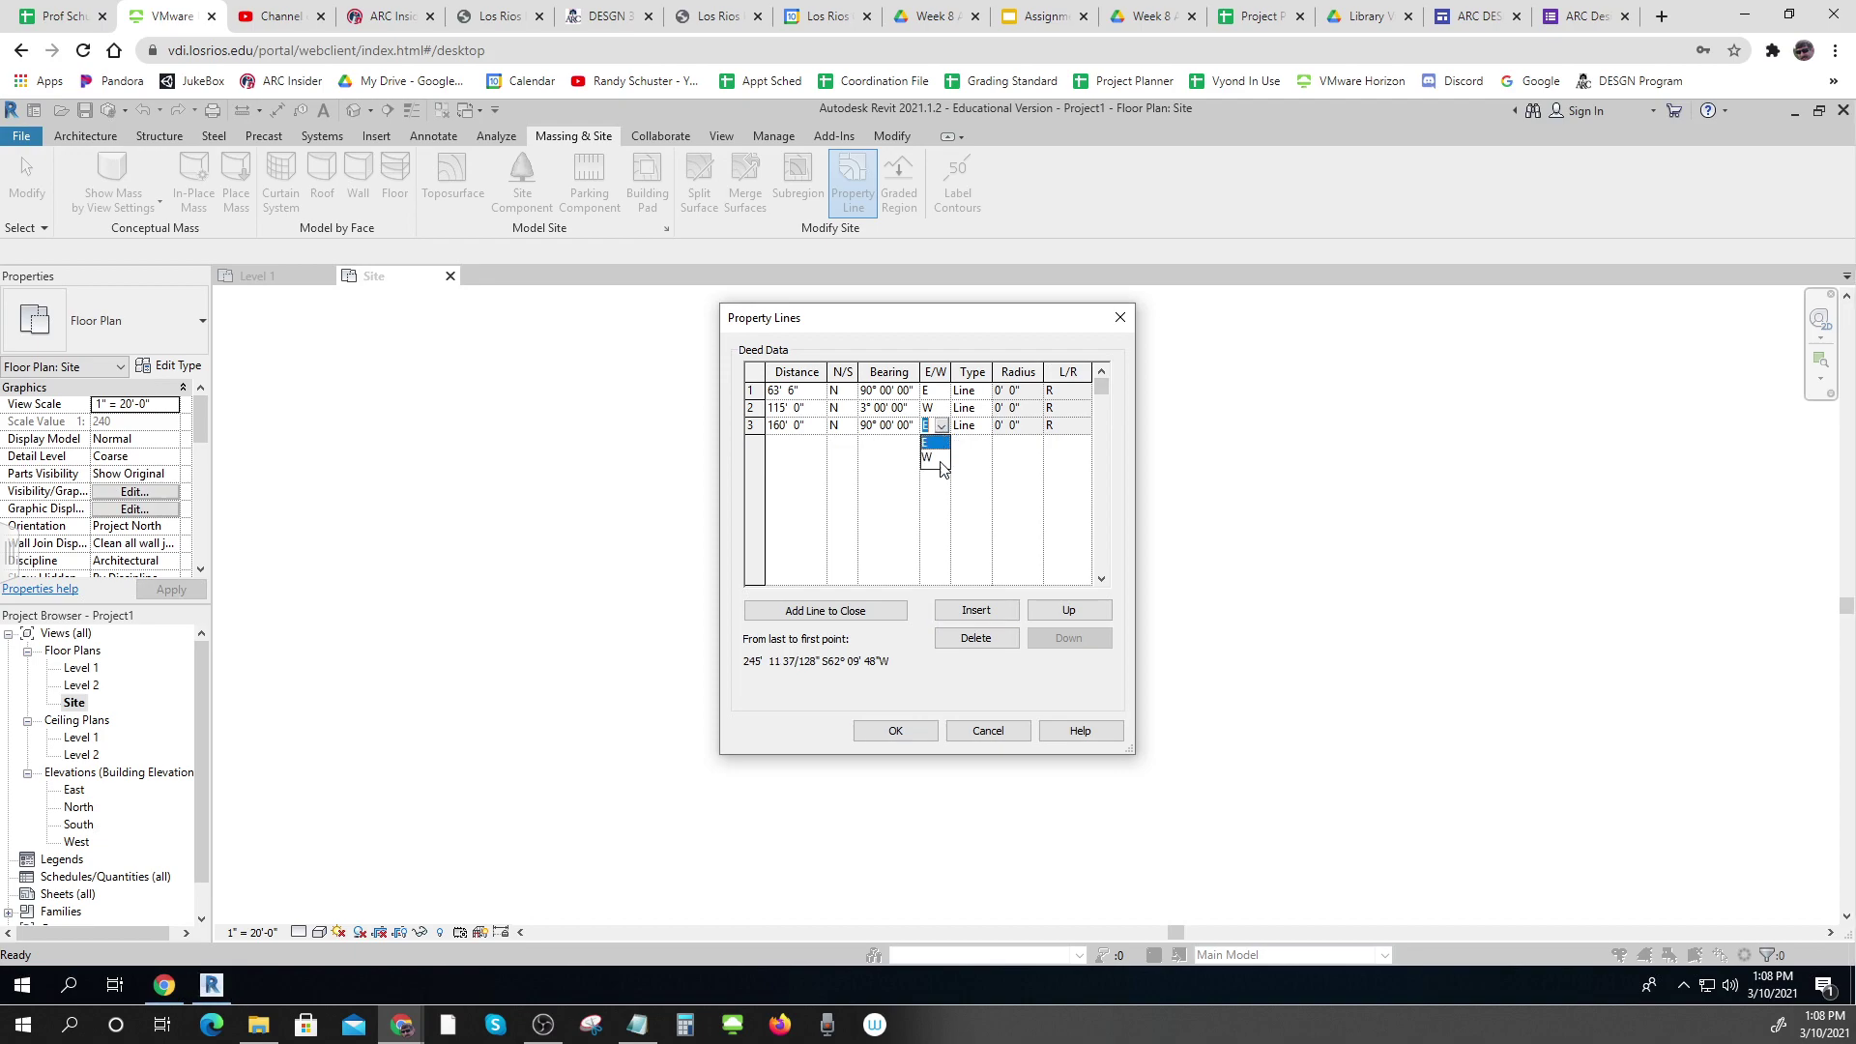
click(935, 464)
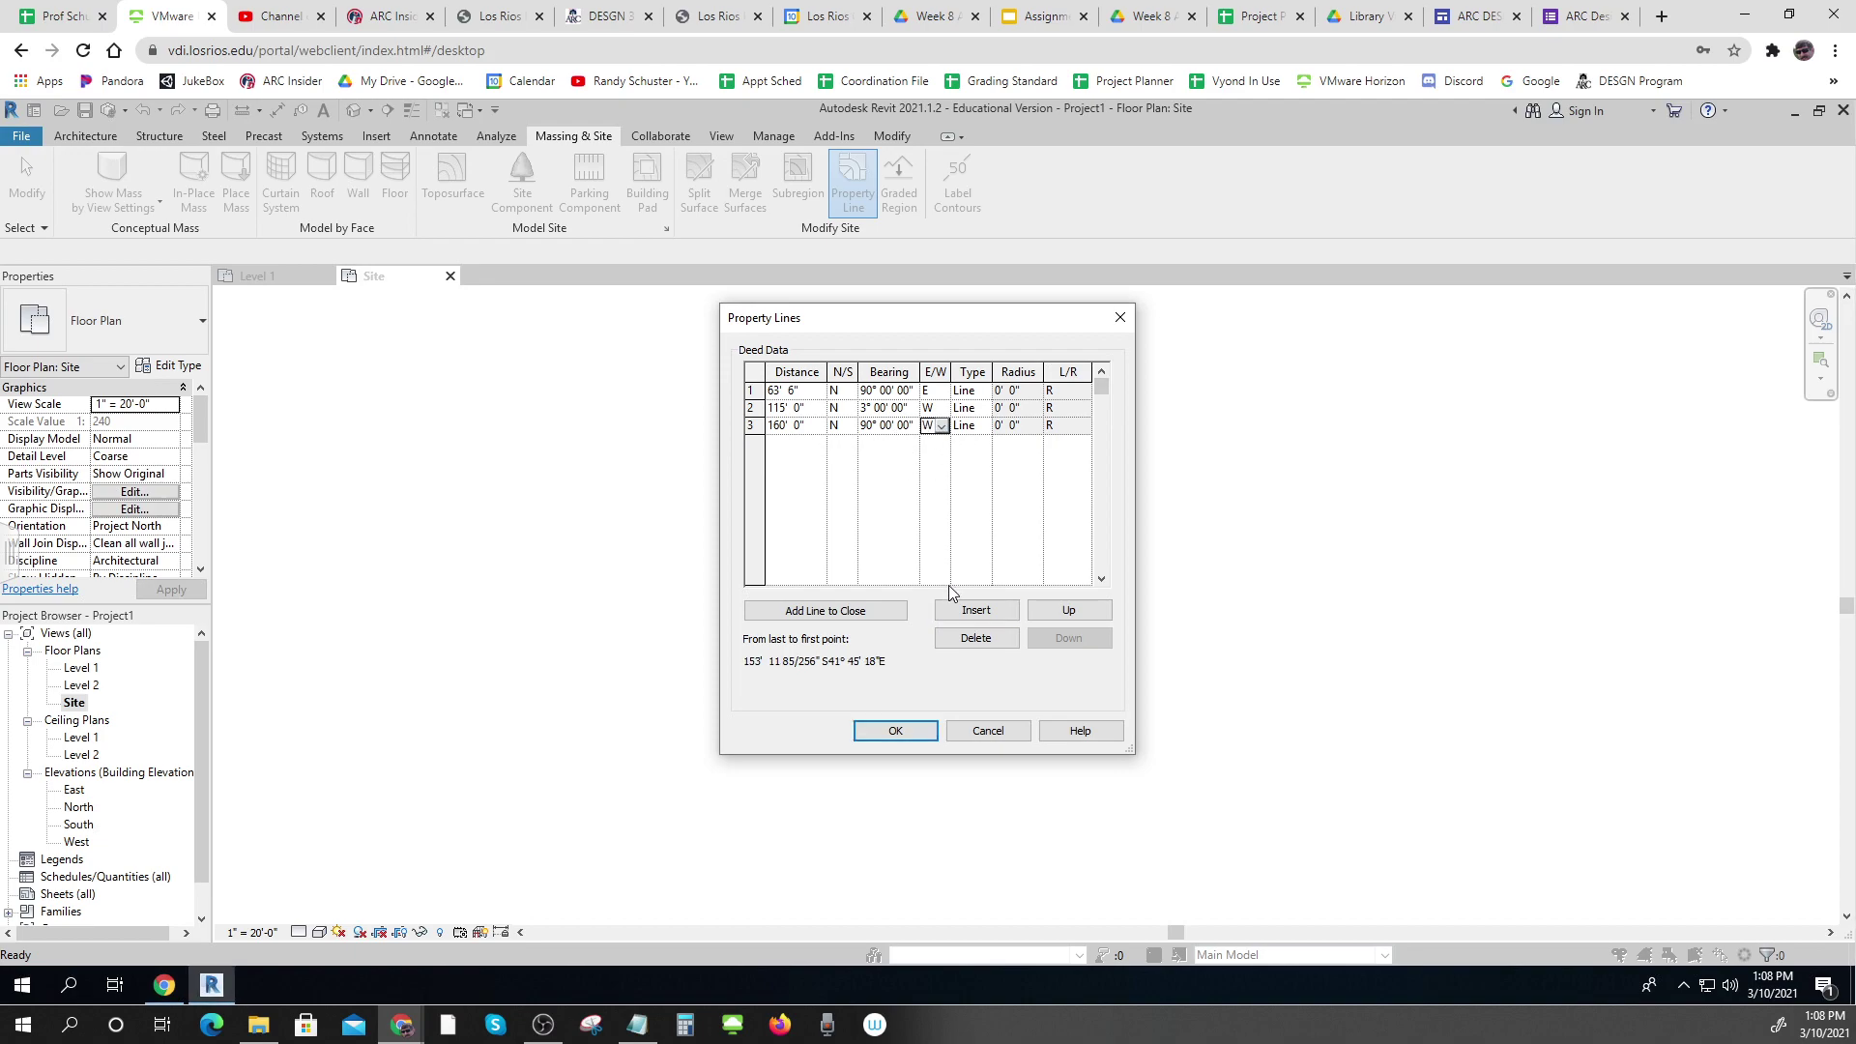
Add a fourth 75' line running south, add the closing line, and accept the deed data
click(976, 610)
click(807, 444)
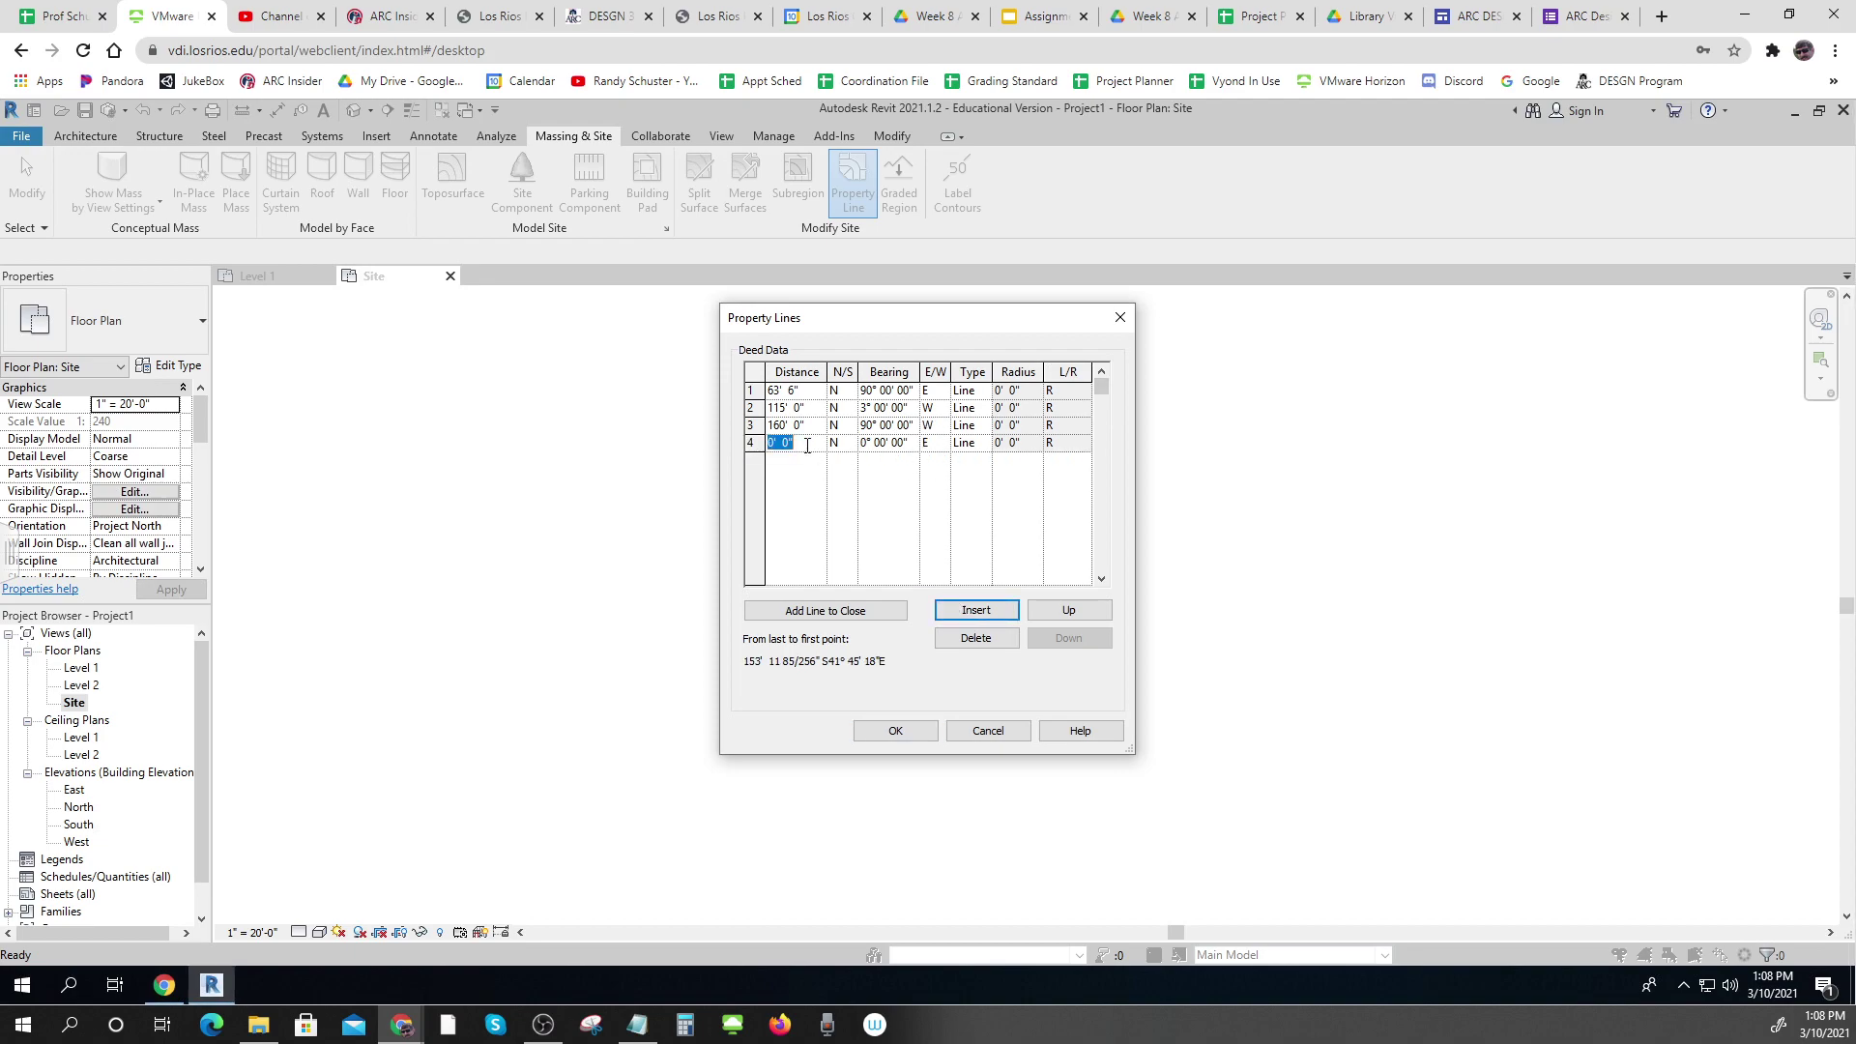
text(75)
click(847, 444)
click(841, 472)
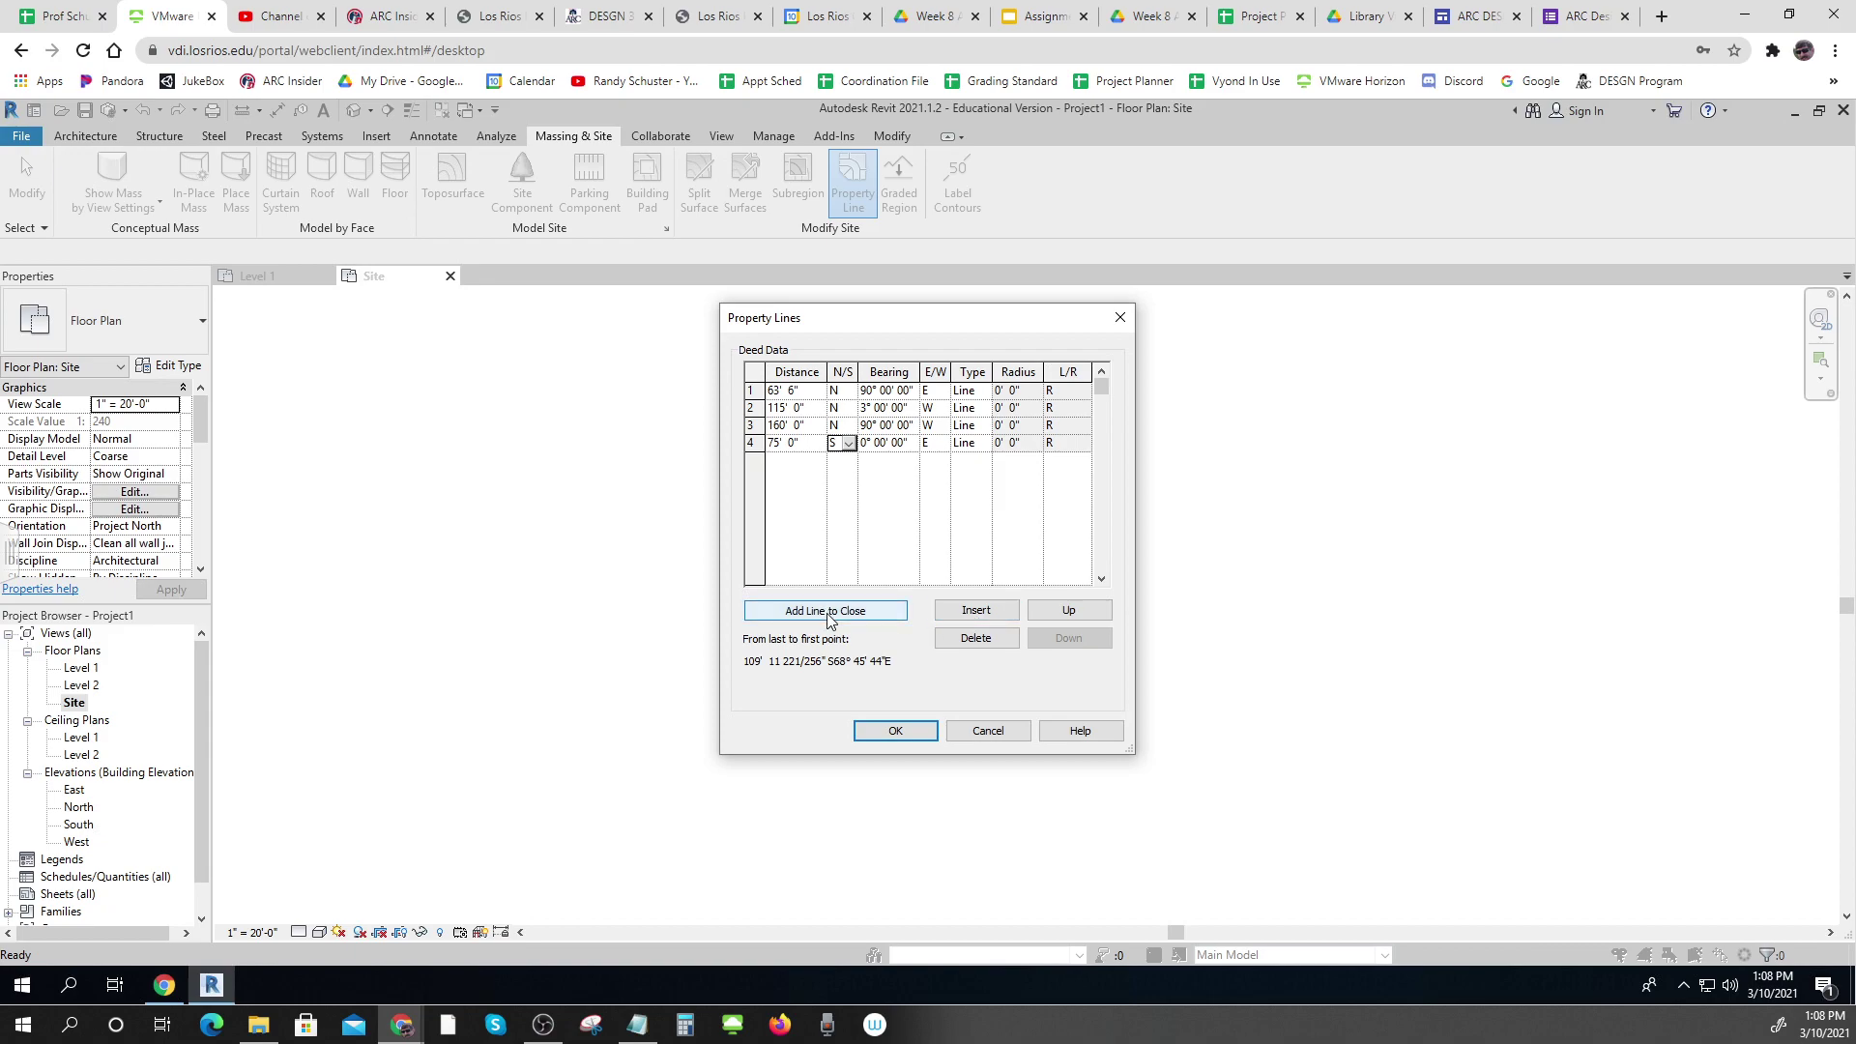
click(798, 602)
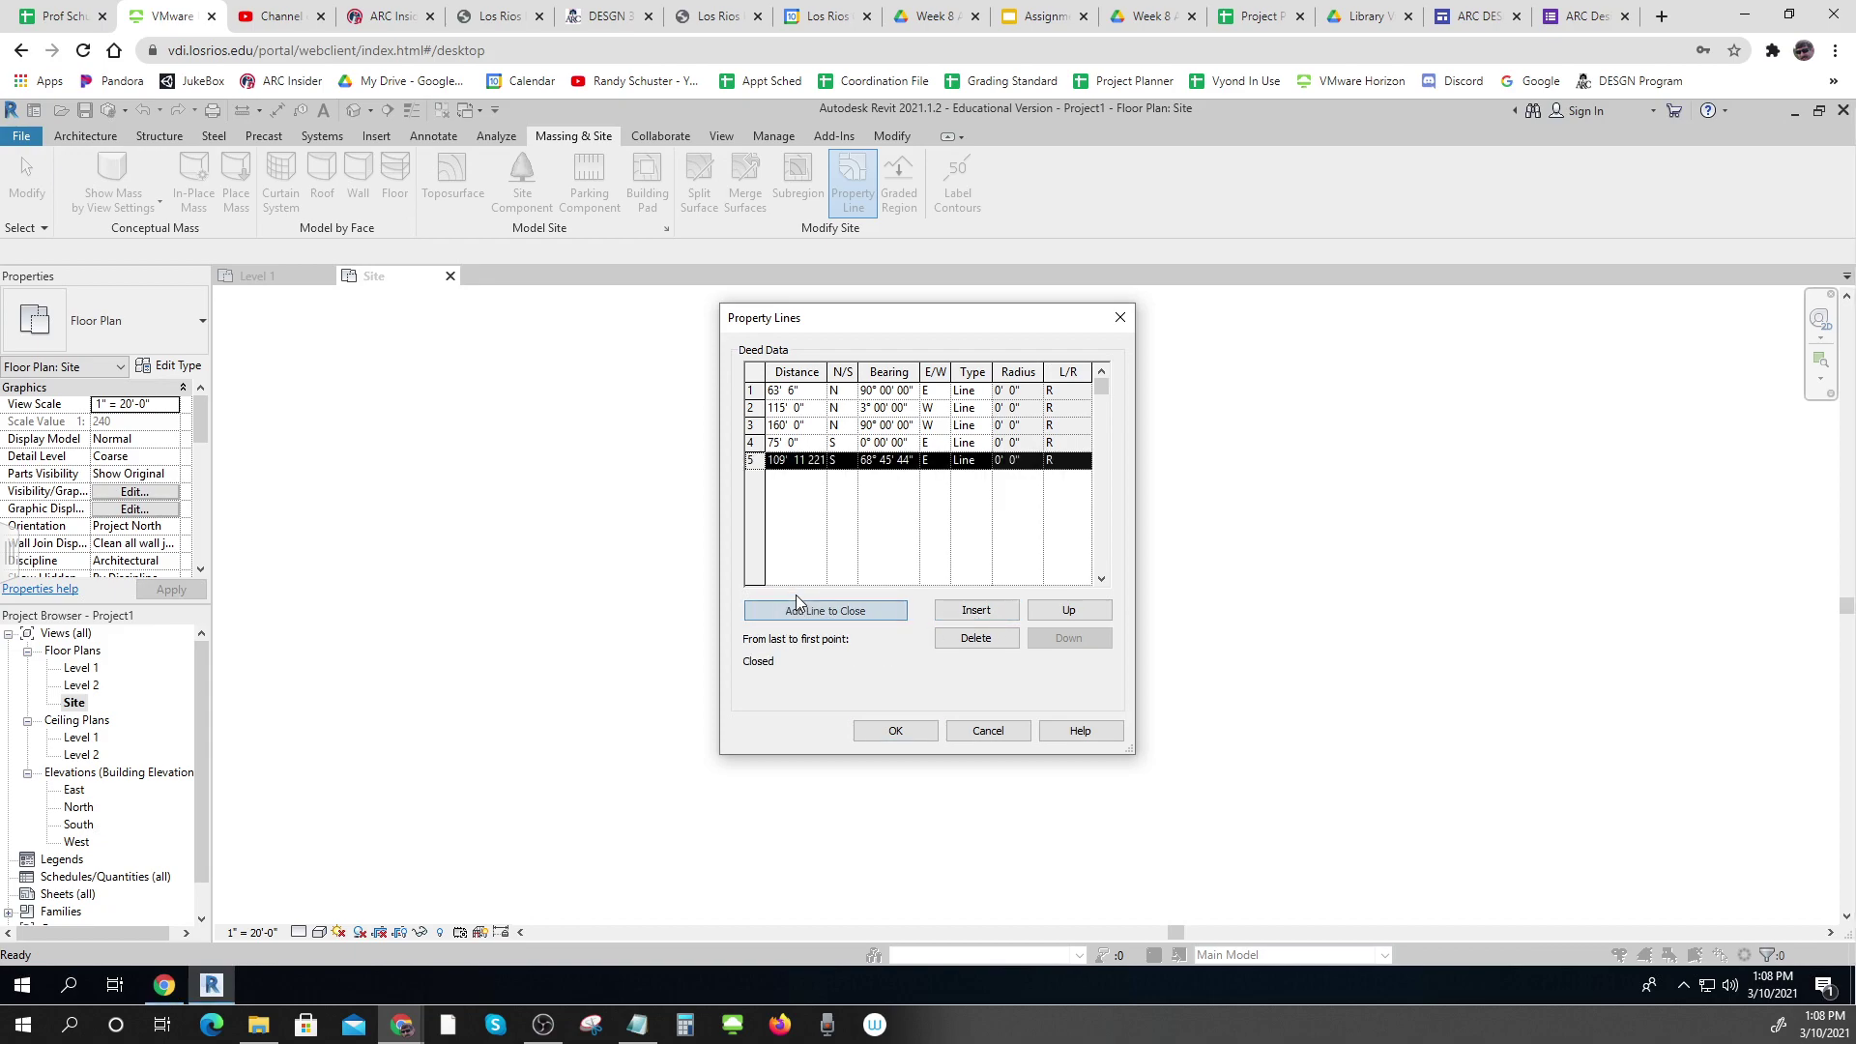
click(896, 732)
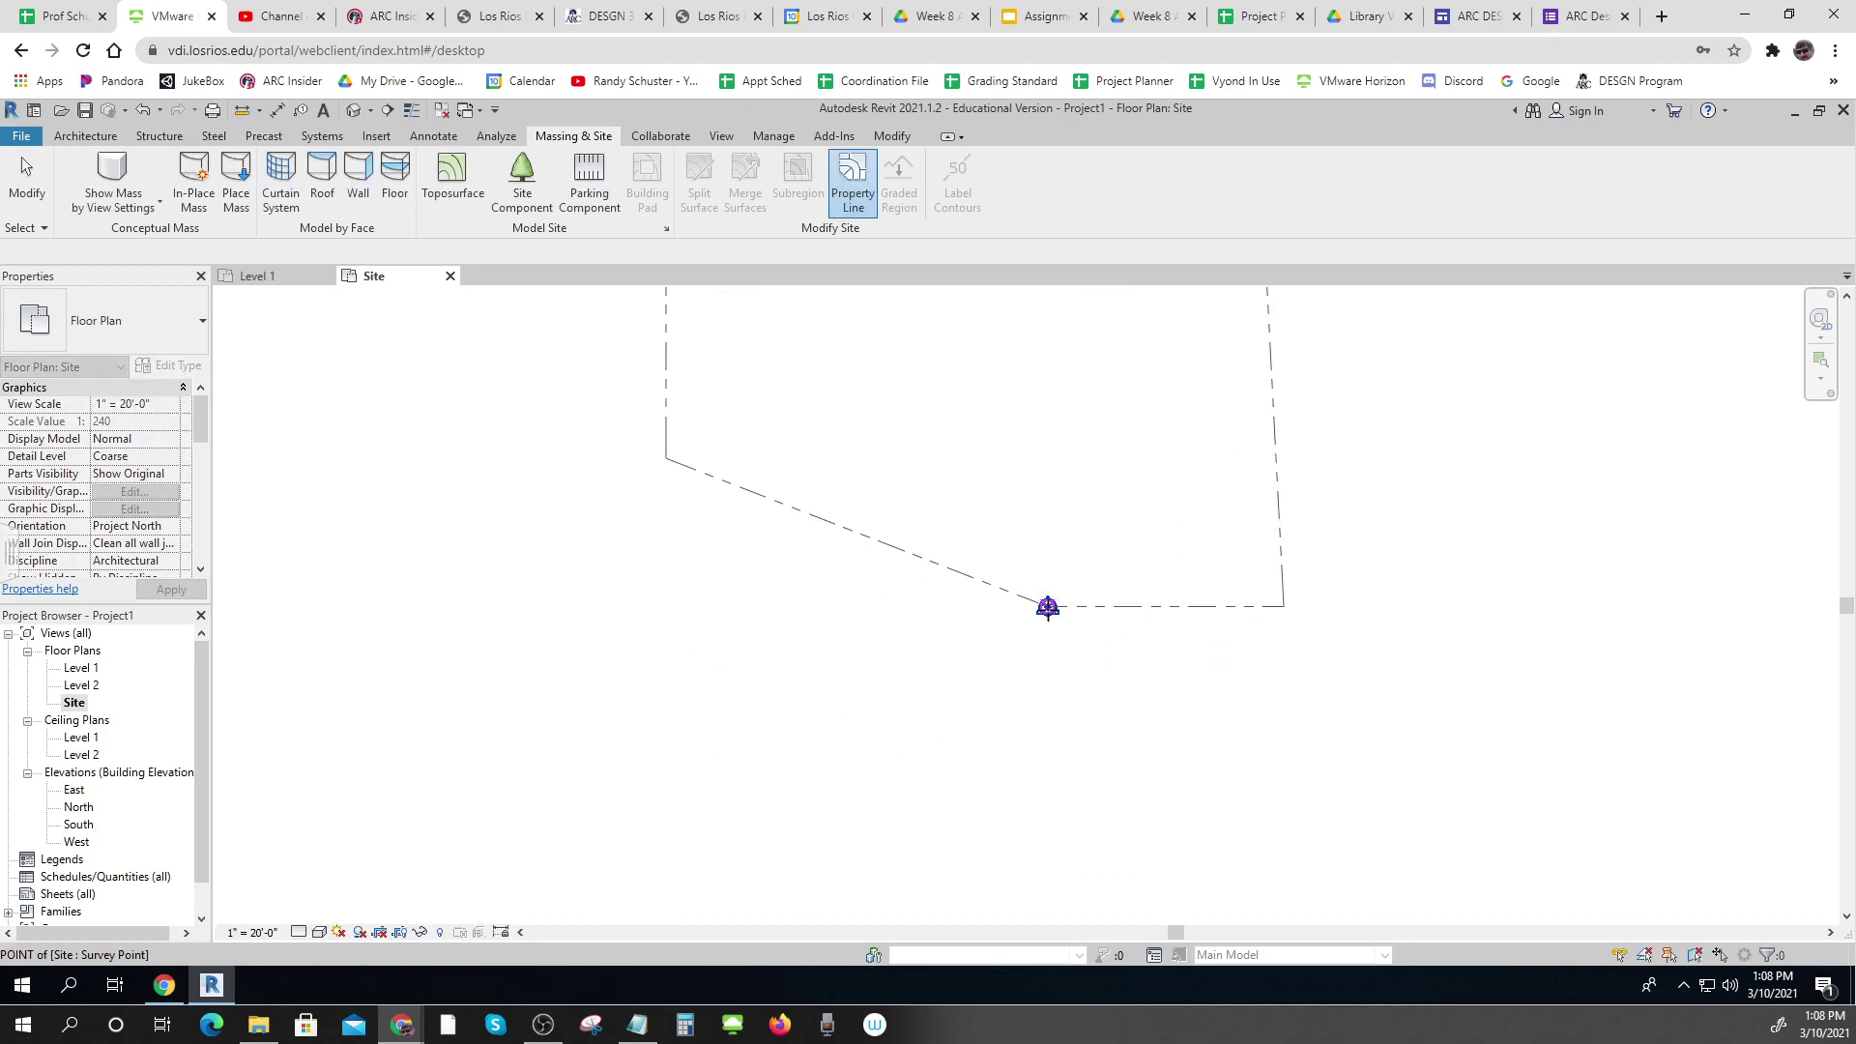
Place the property boundary at the survey point and bring the whole outline into view
click(1047, 607)
scroll(953, 770, down, 1)
middle_drag(953, 770, 862, 858)
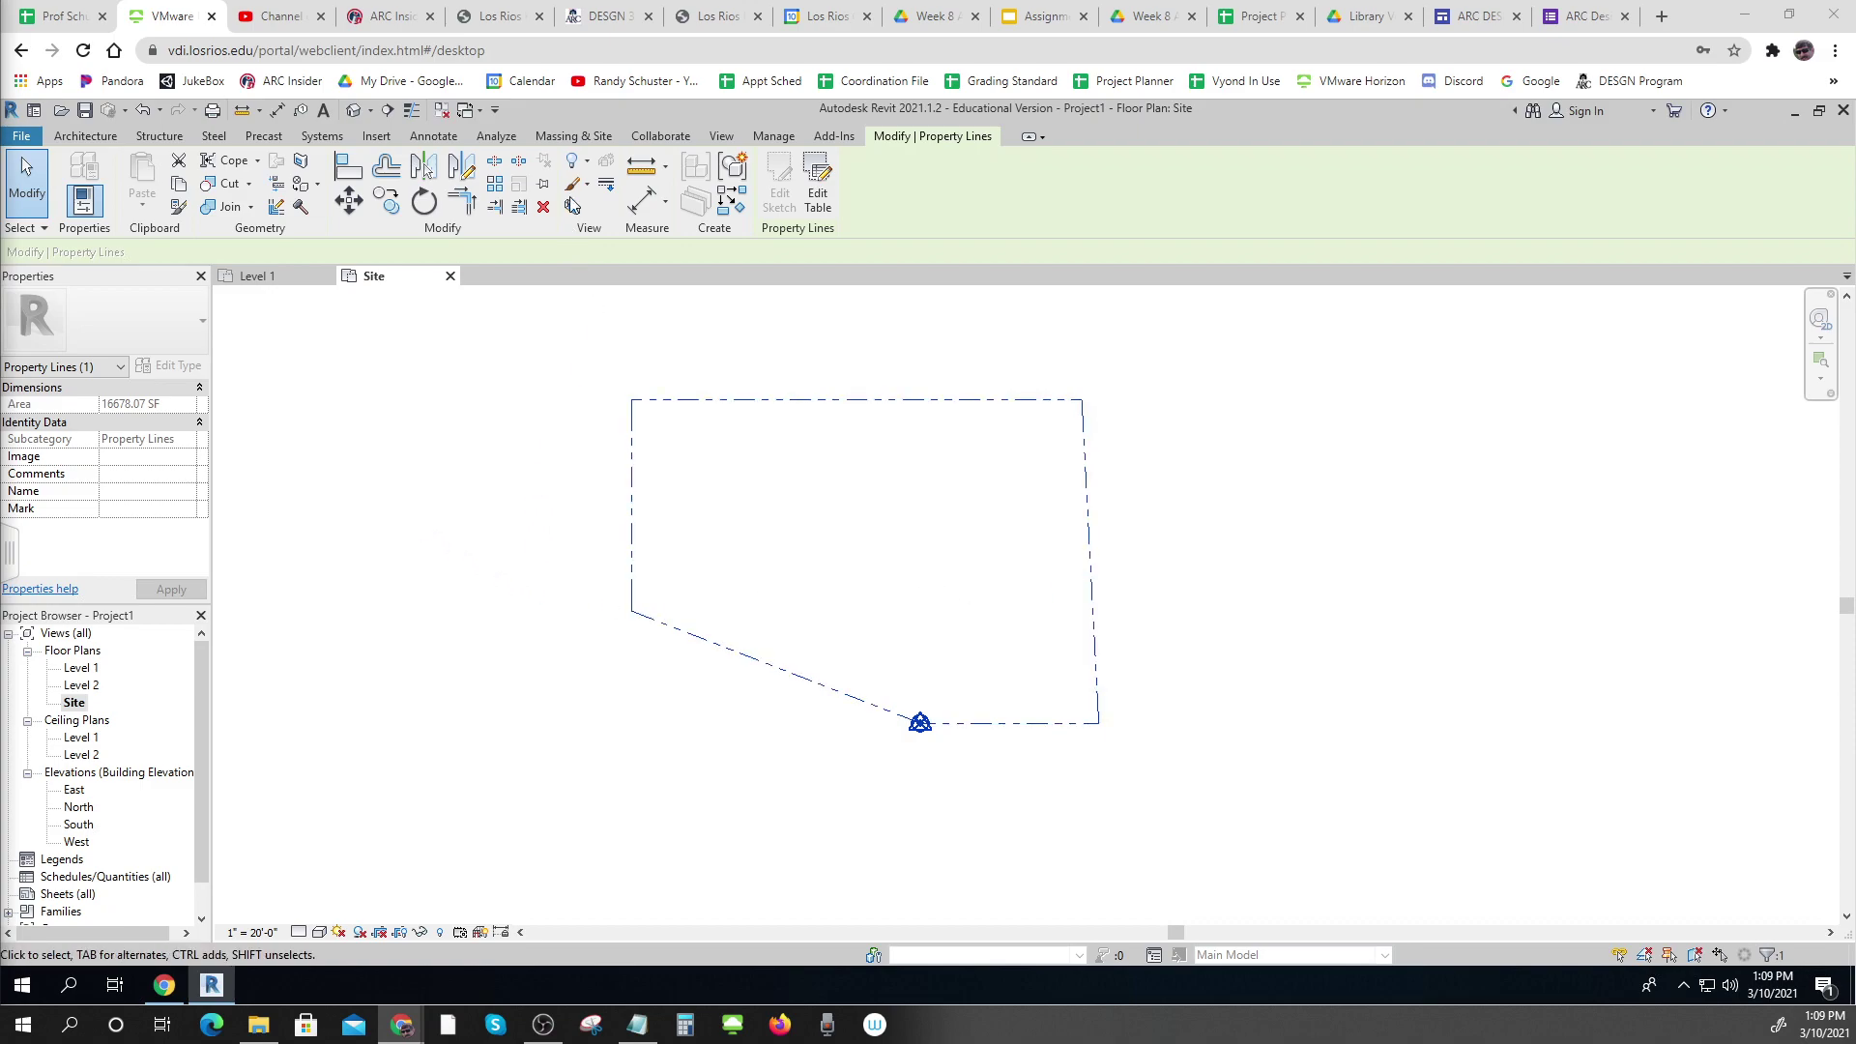
click(578, 137)
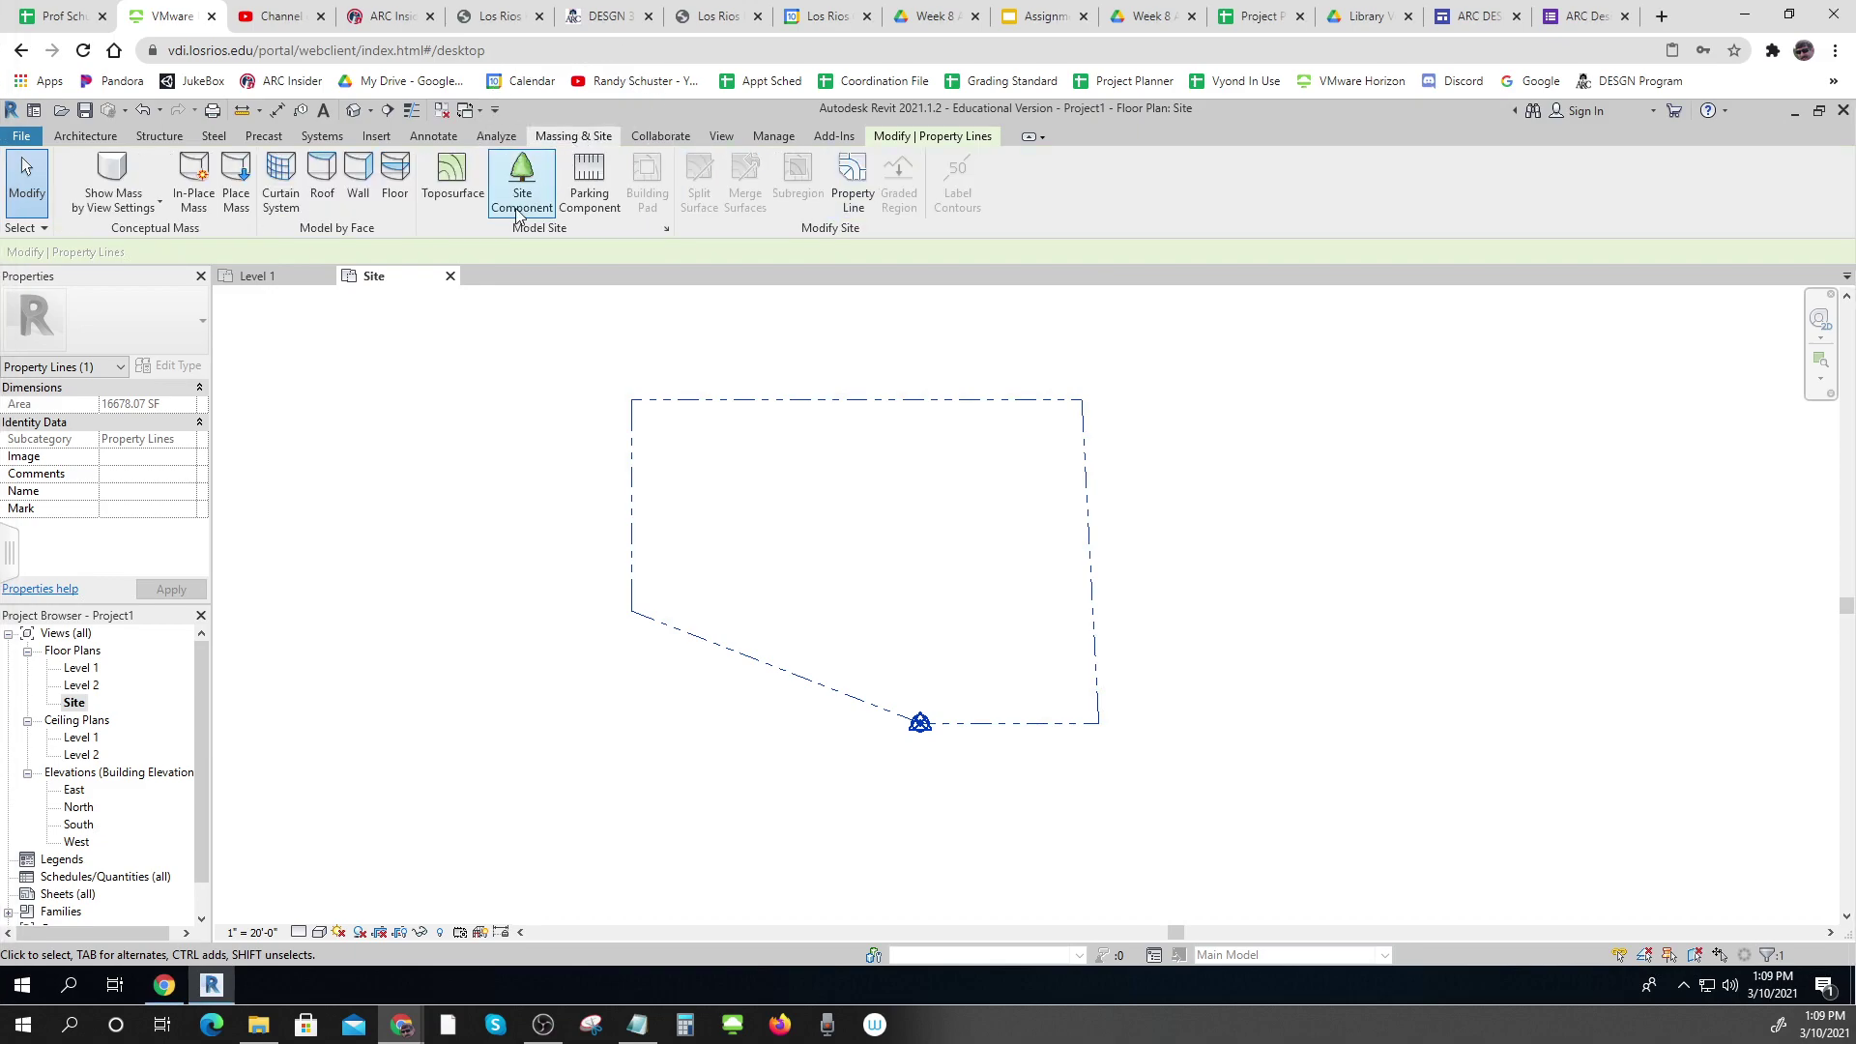
Start a toposurface with points at the top-right corner and a 6' point at the top-left
click(452, 172)
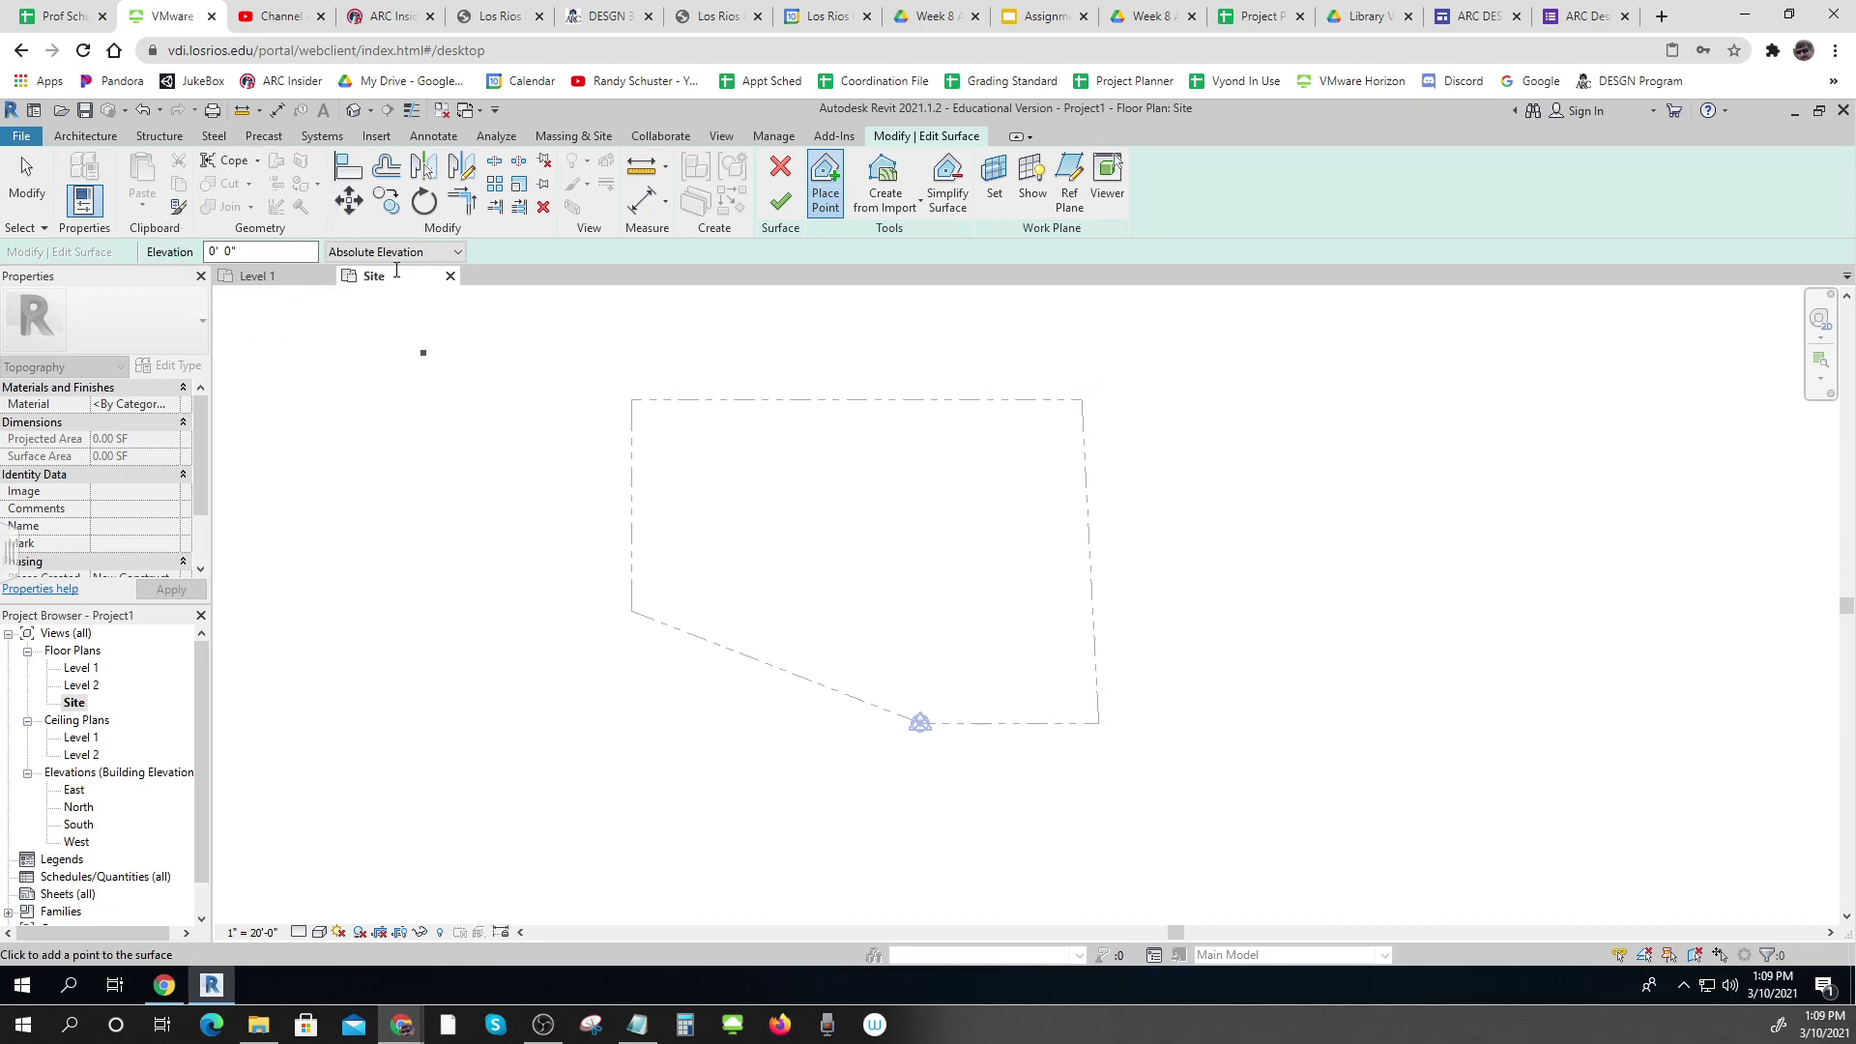
click(1081, 399)
click(279, 252)
text(6)
click(631, 400)
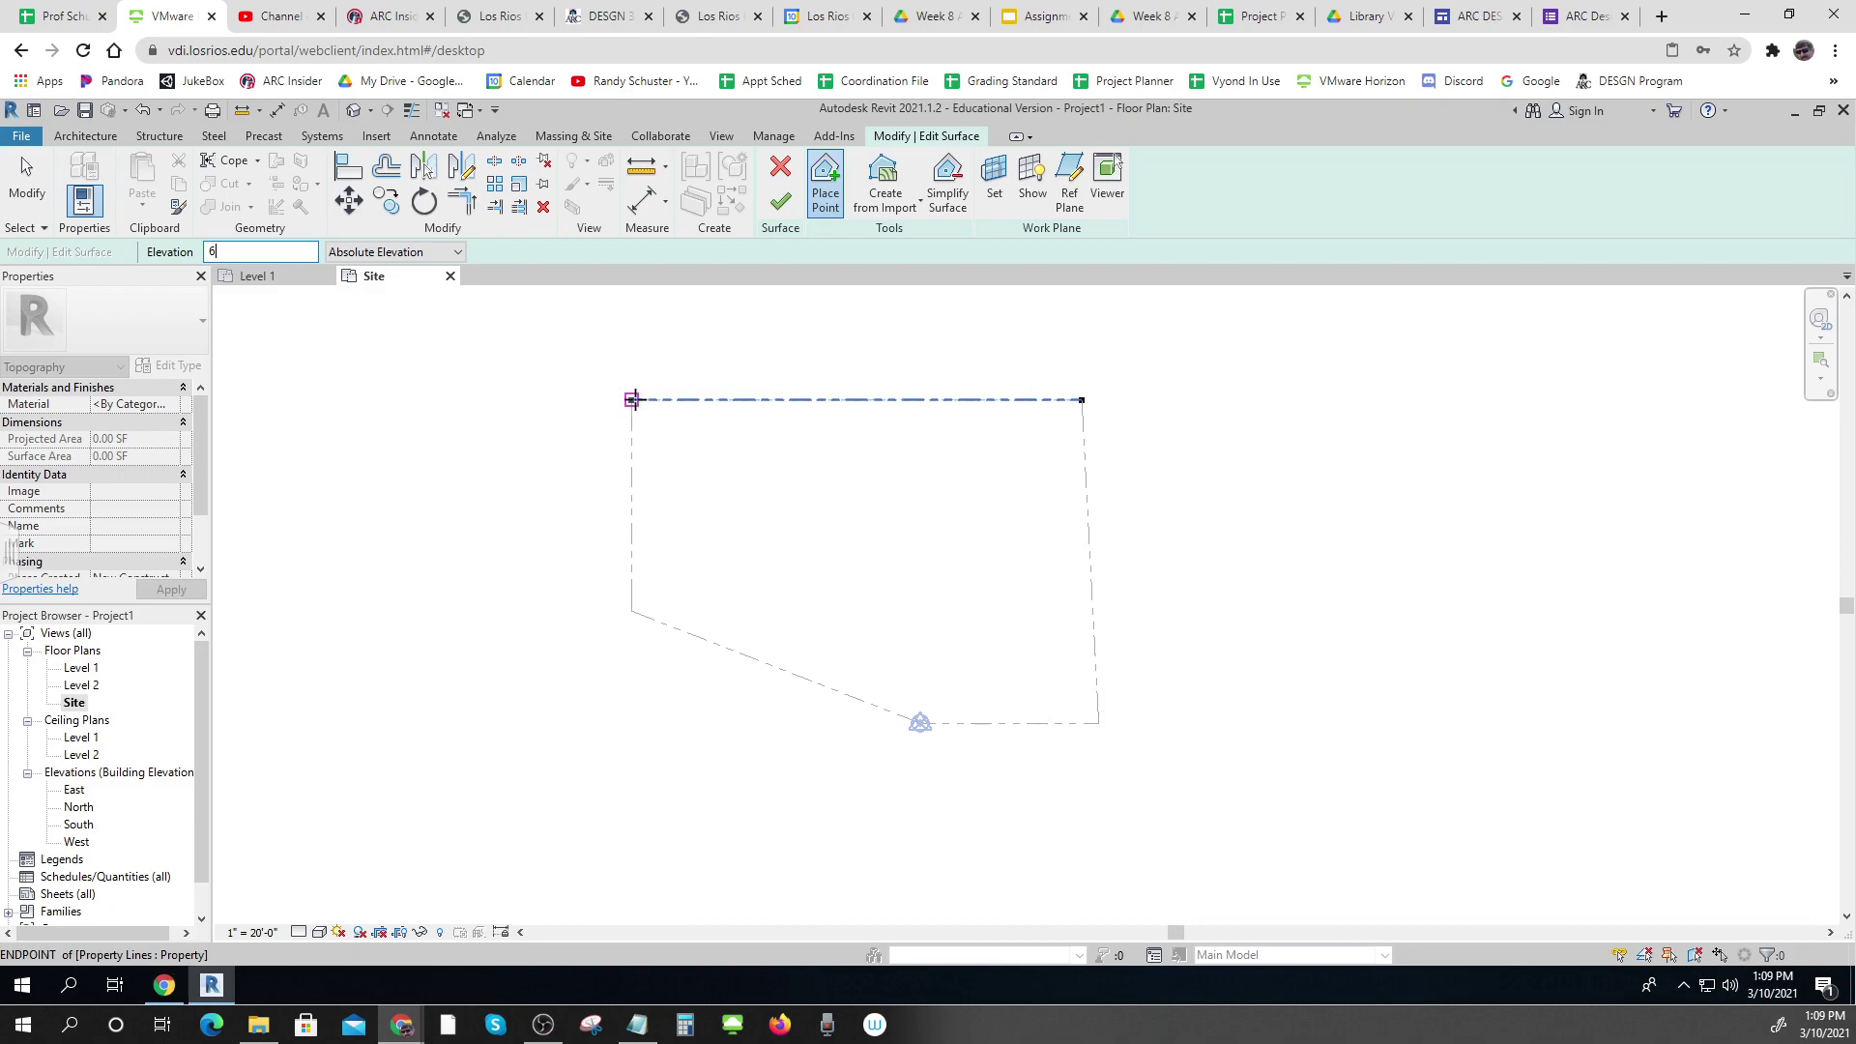
Place a 5' point at the lower-left corner, one at the lower vertex, and a 4' point lower-right
click(253, 253)
text(5)
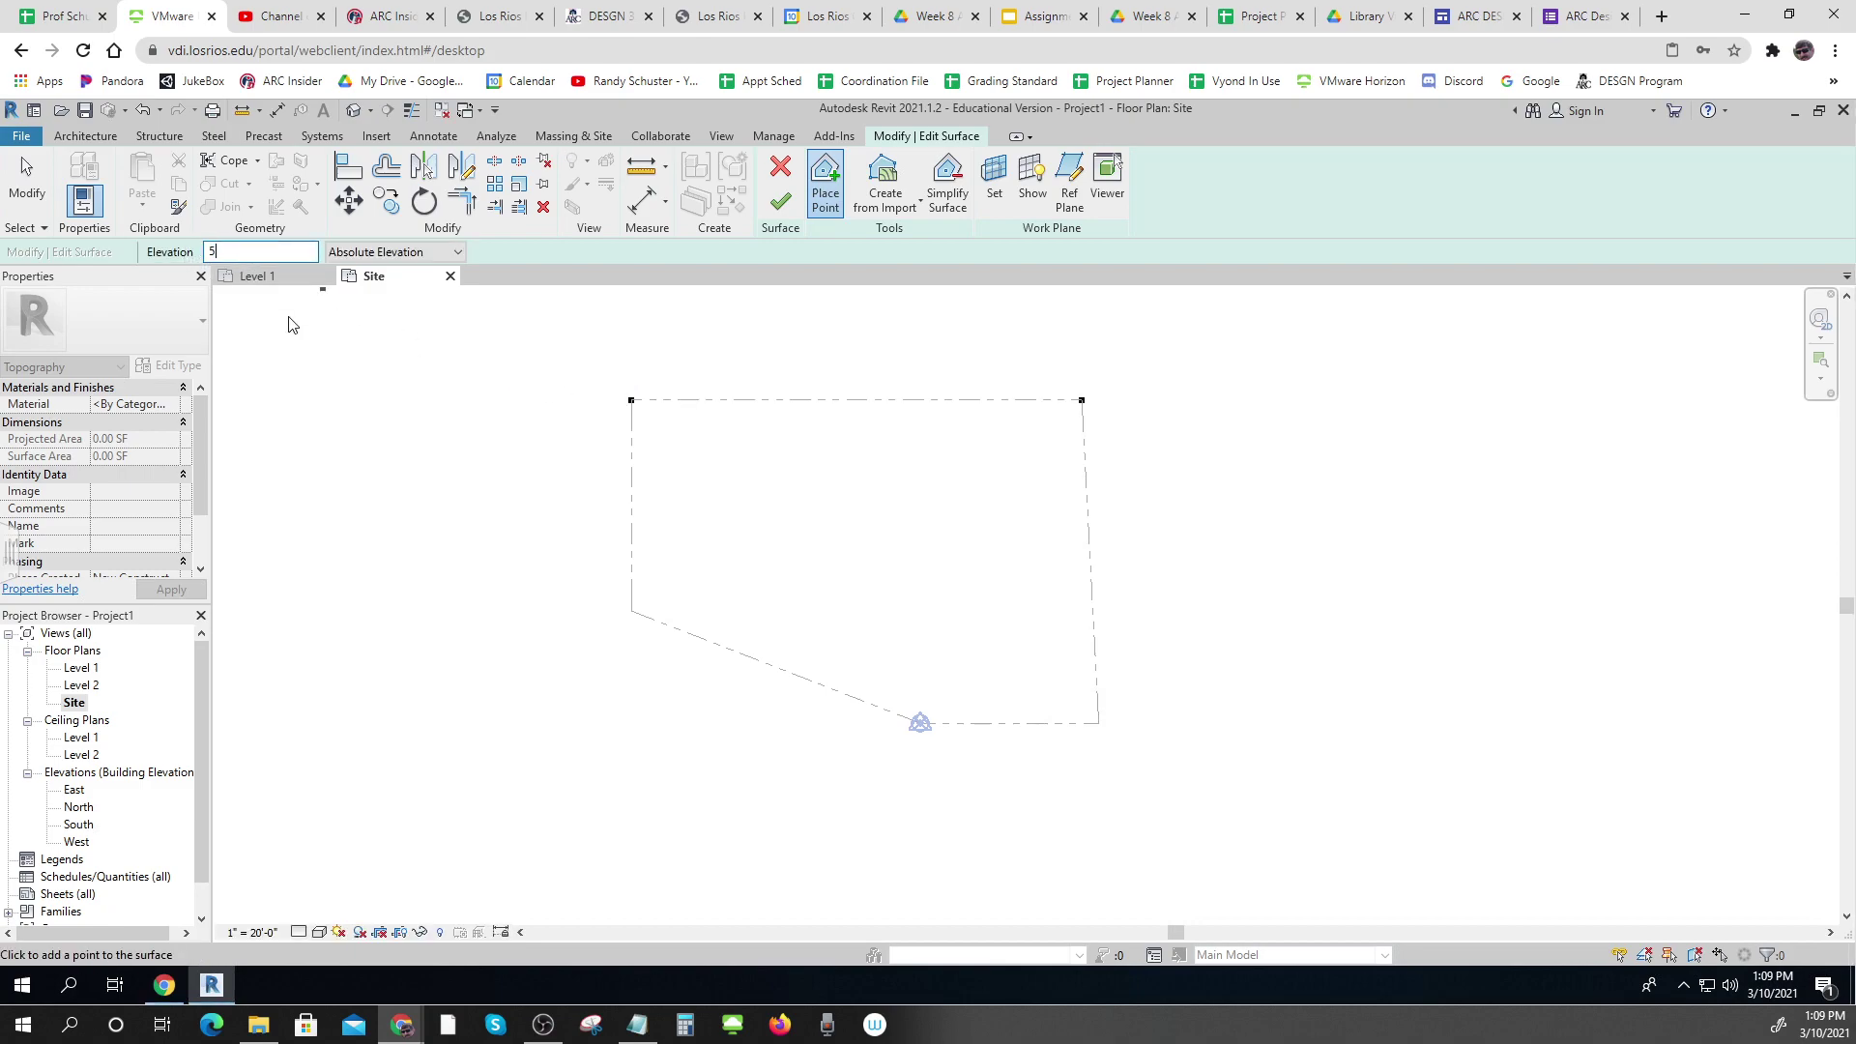
click(631, 606)
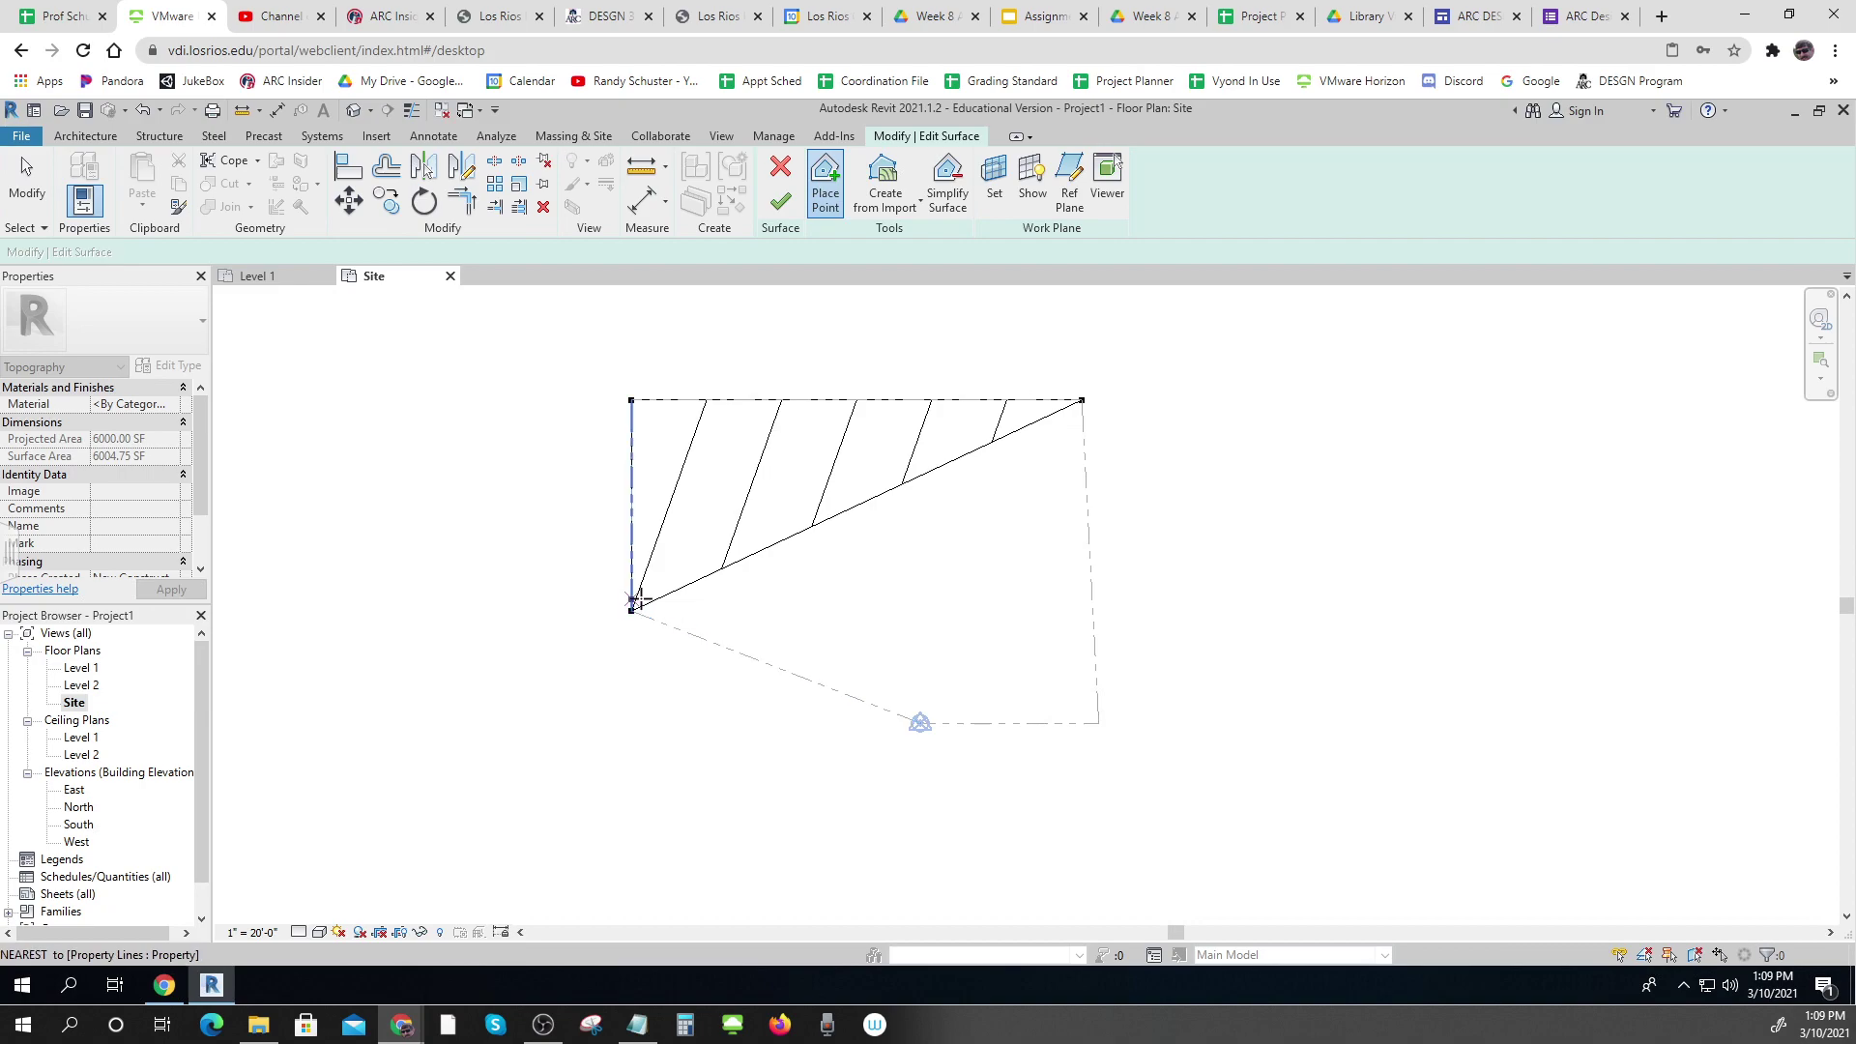
scroll(920, 725, up, 6)
click(929, 689)
scroll(930, 690, down, 5)
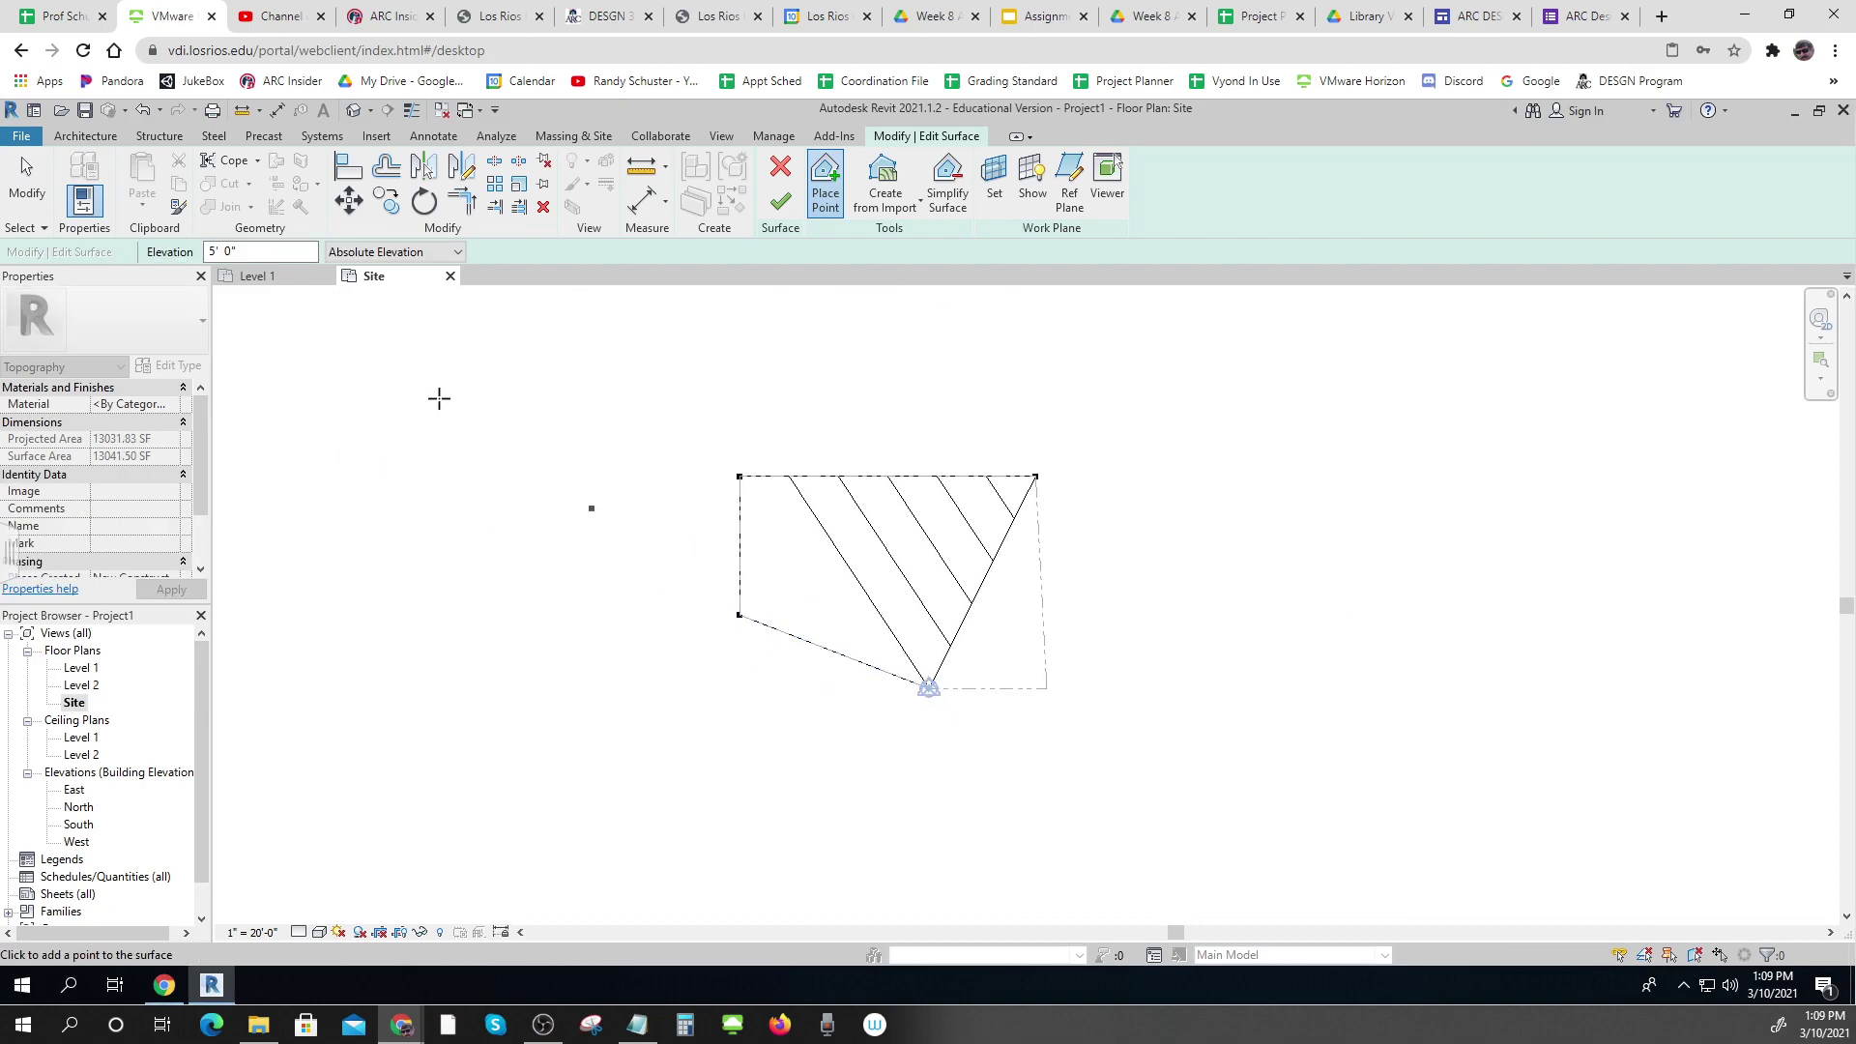
click(246, 252)
text(4)
click(1047, 688)
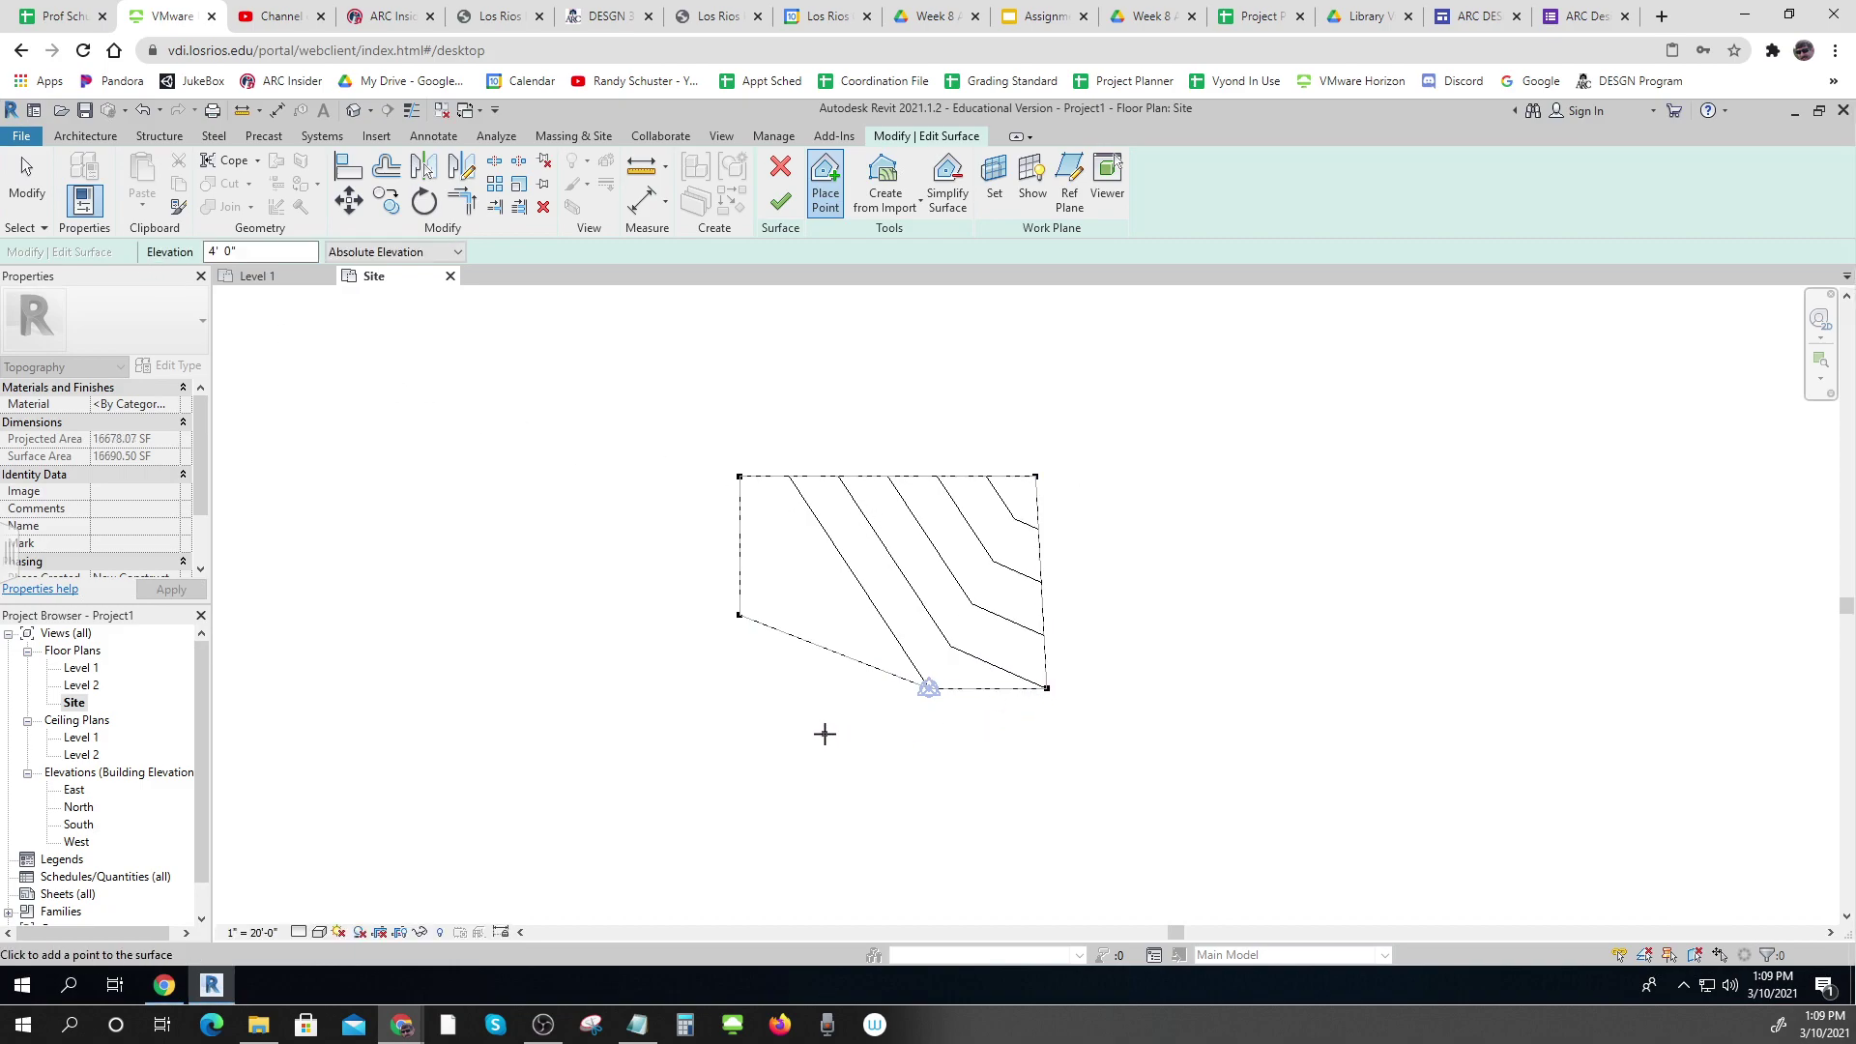
Finish the toposurface and switch the view to wireframe
click(780, 205)
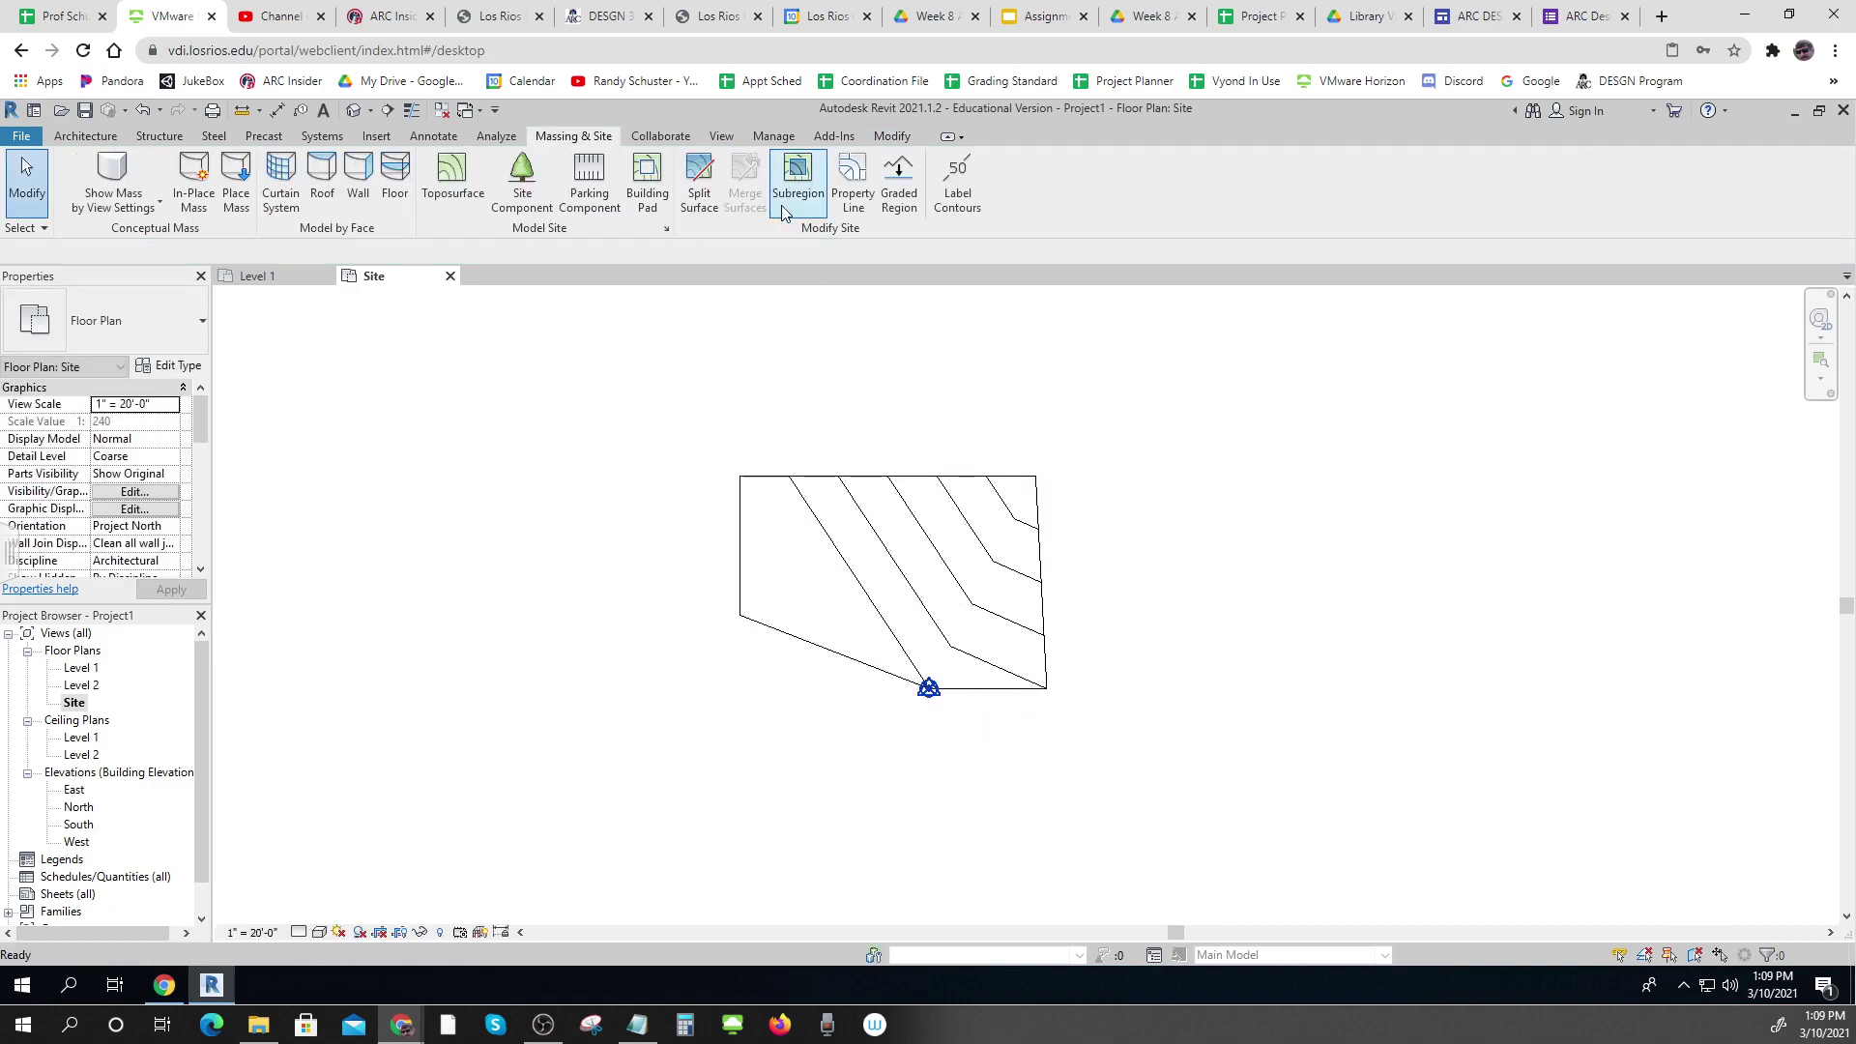
click(319, 931)
click(343, 839)
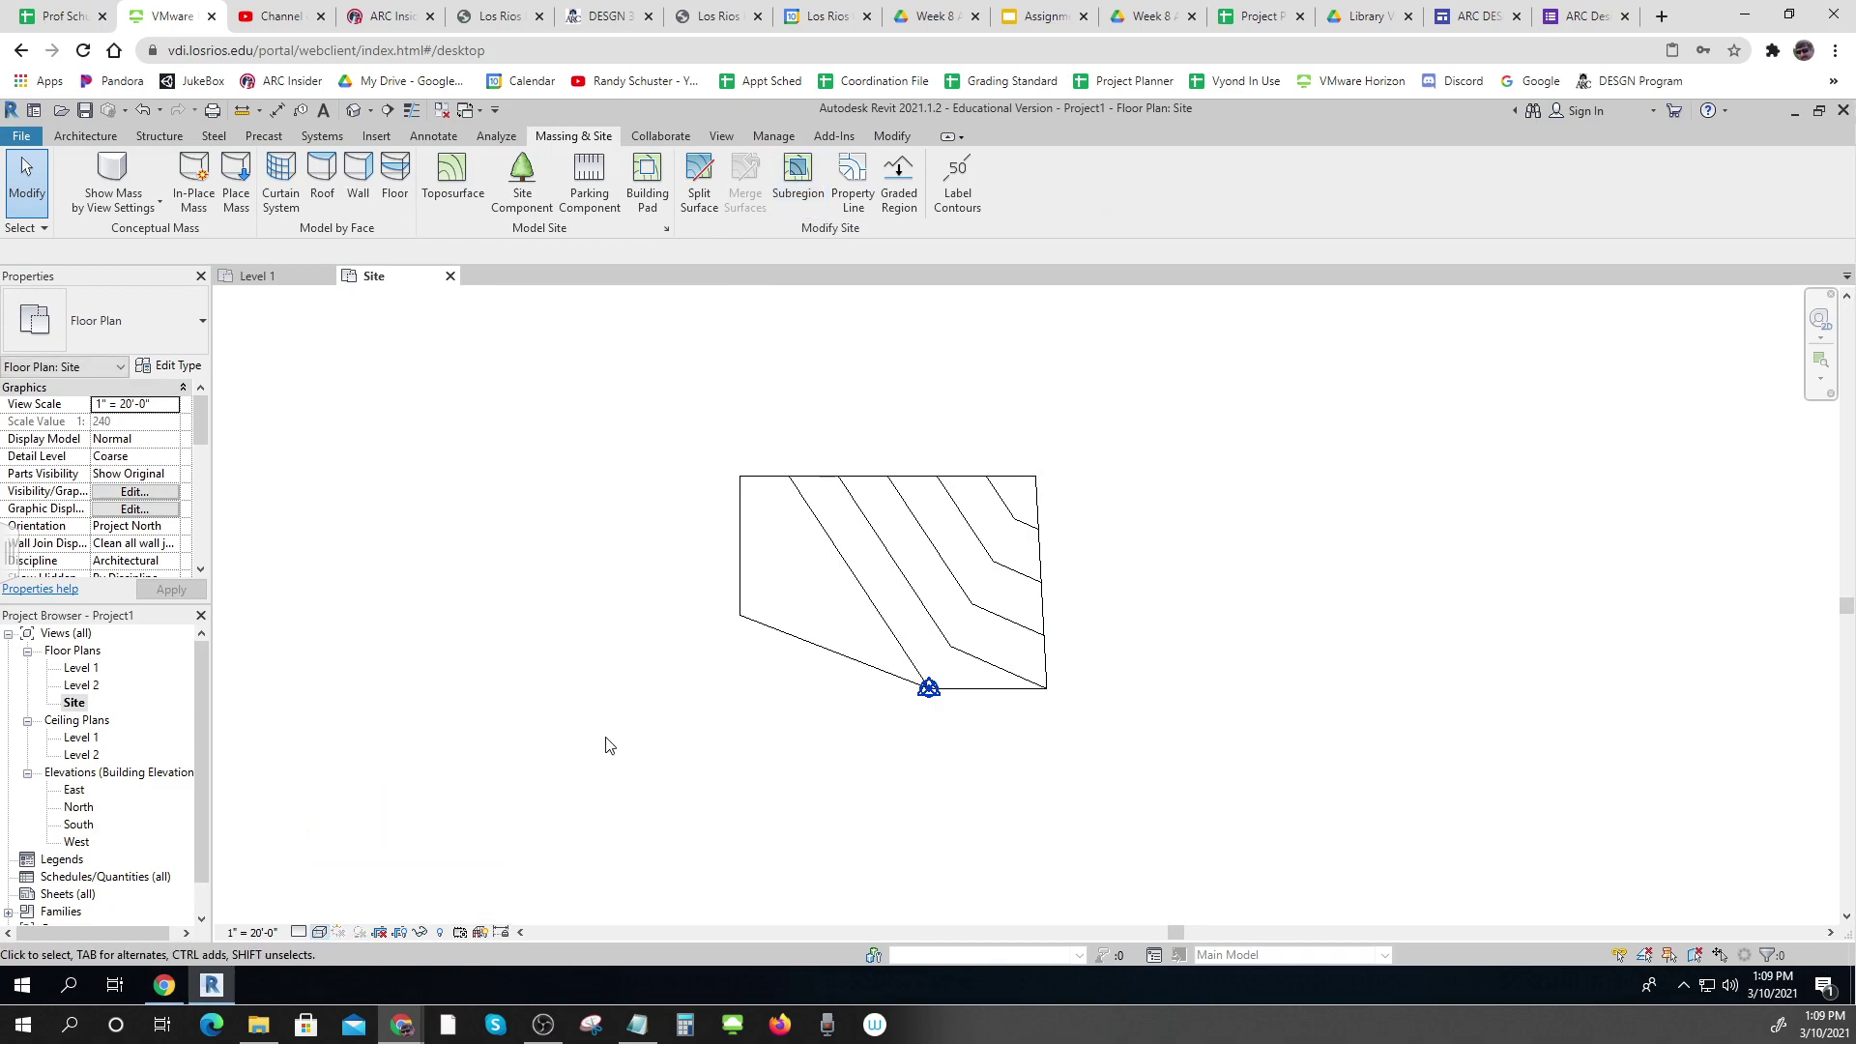
Draw detail lines from the site's left edge: a 40' line and a vertical line 50' down from the top
click(434, 137)
click(489, 189)
click(739, 597)
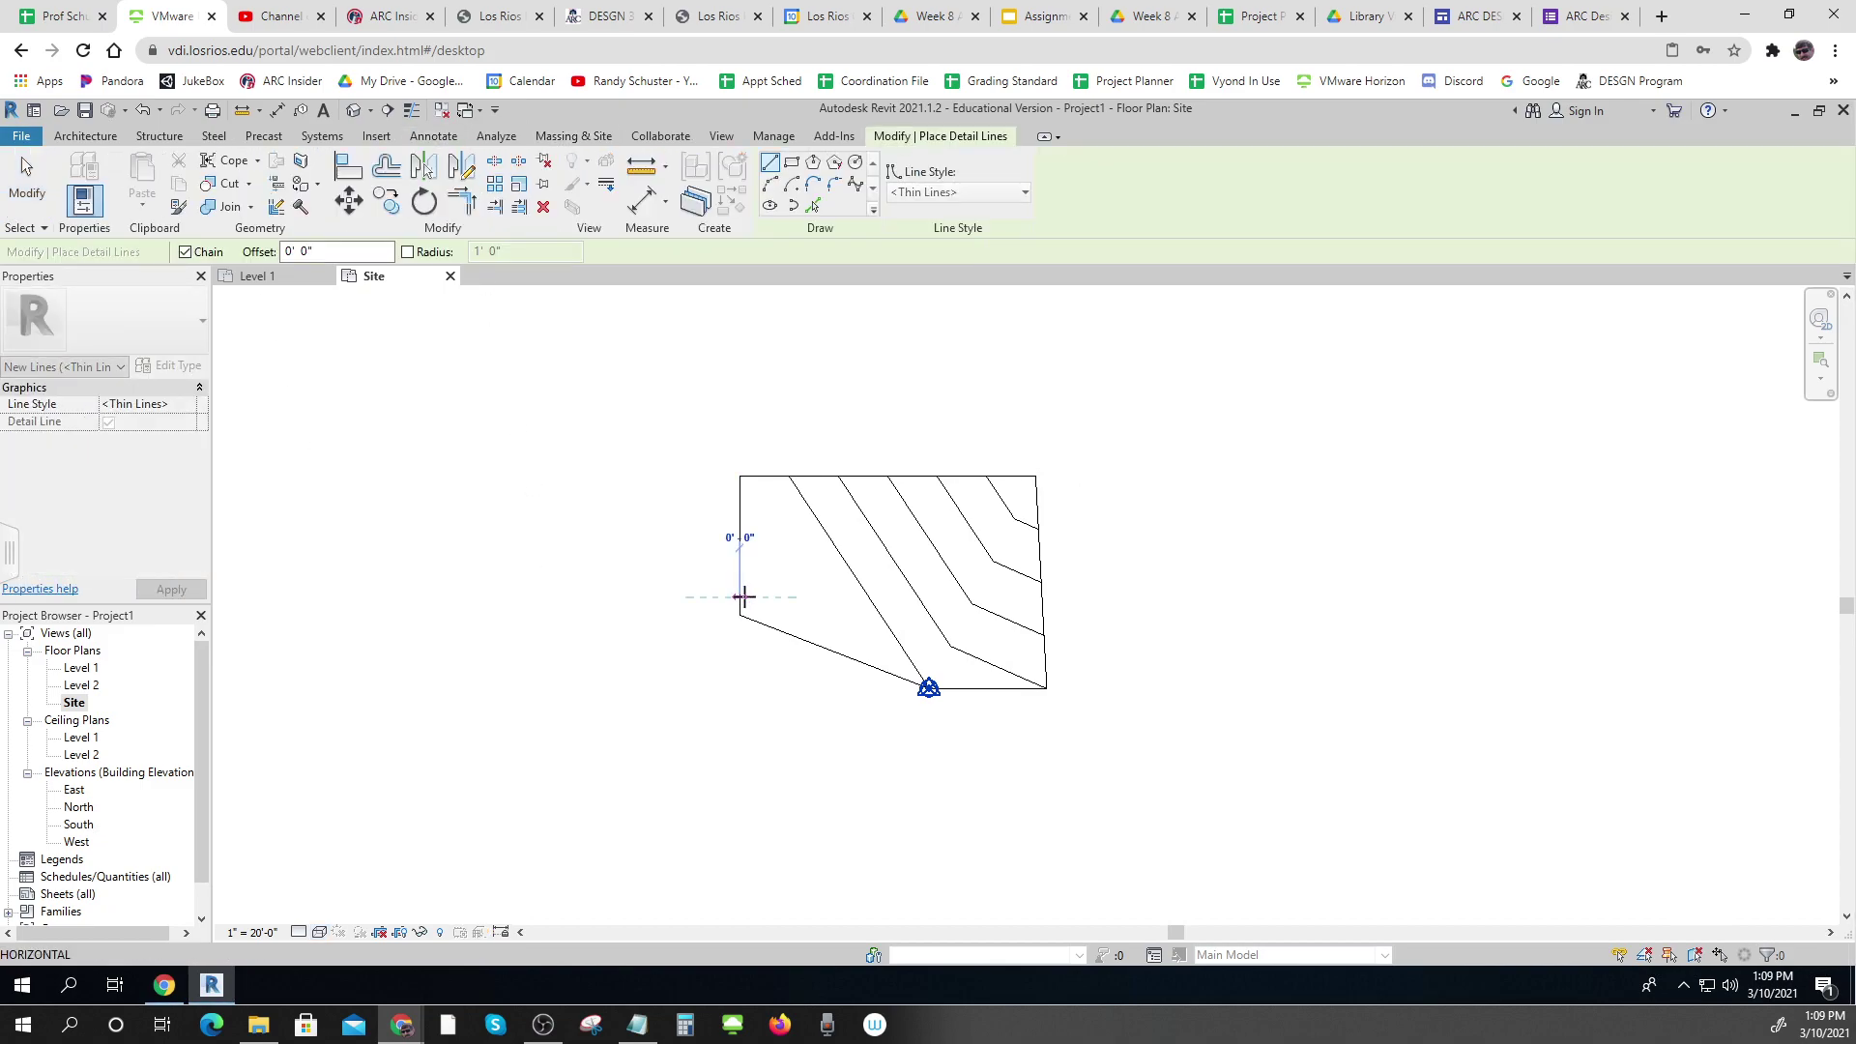
text(4)
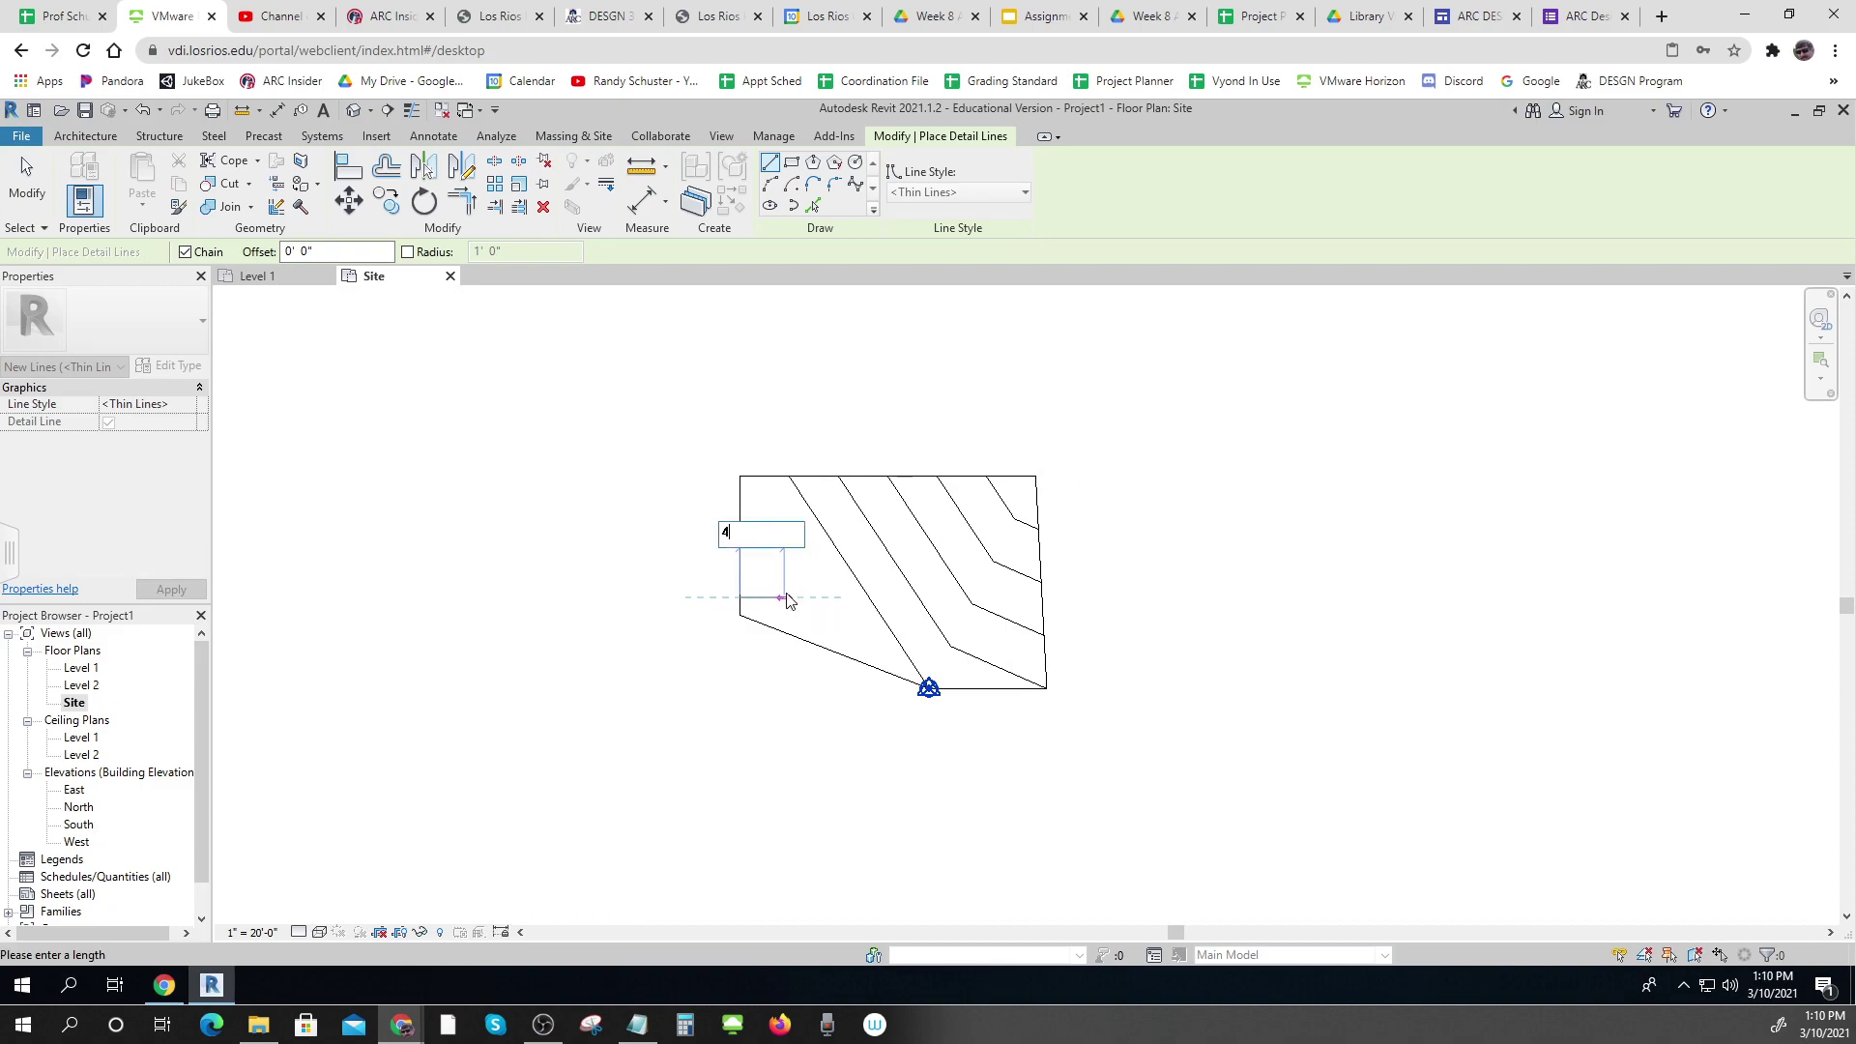
text(0)
key(Return)
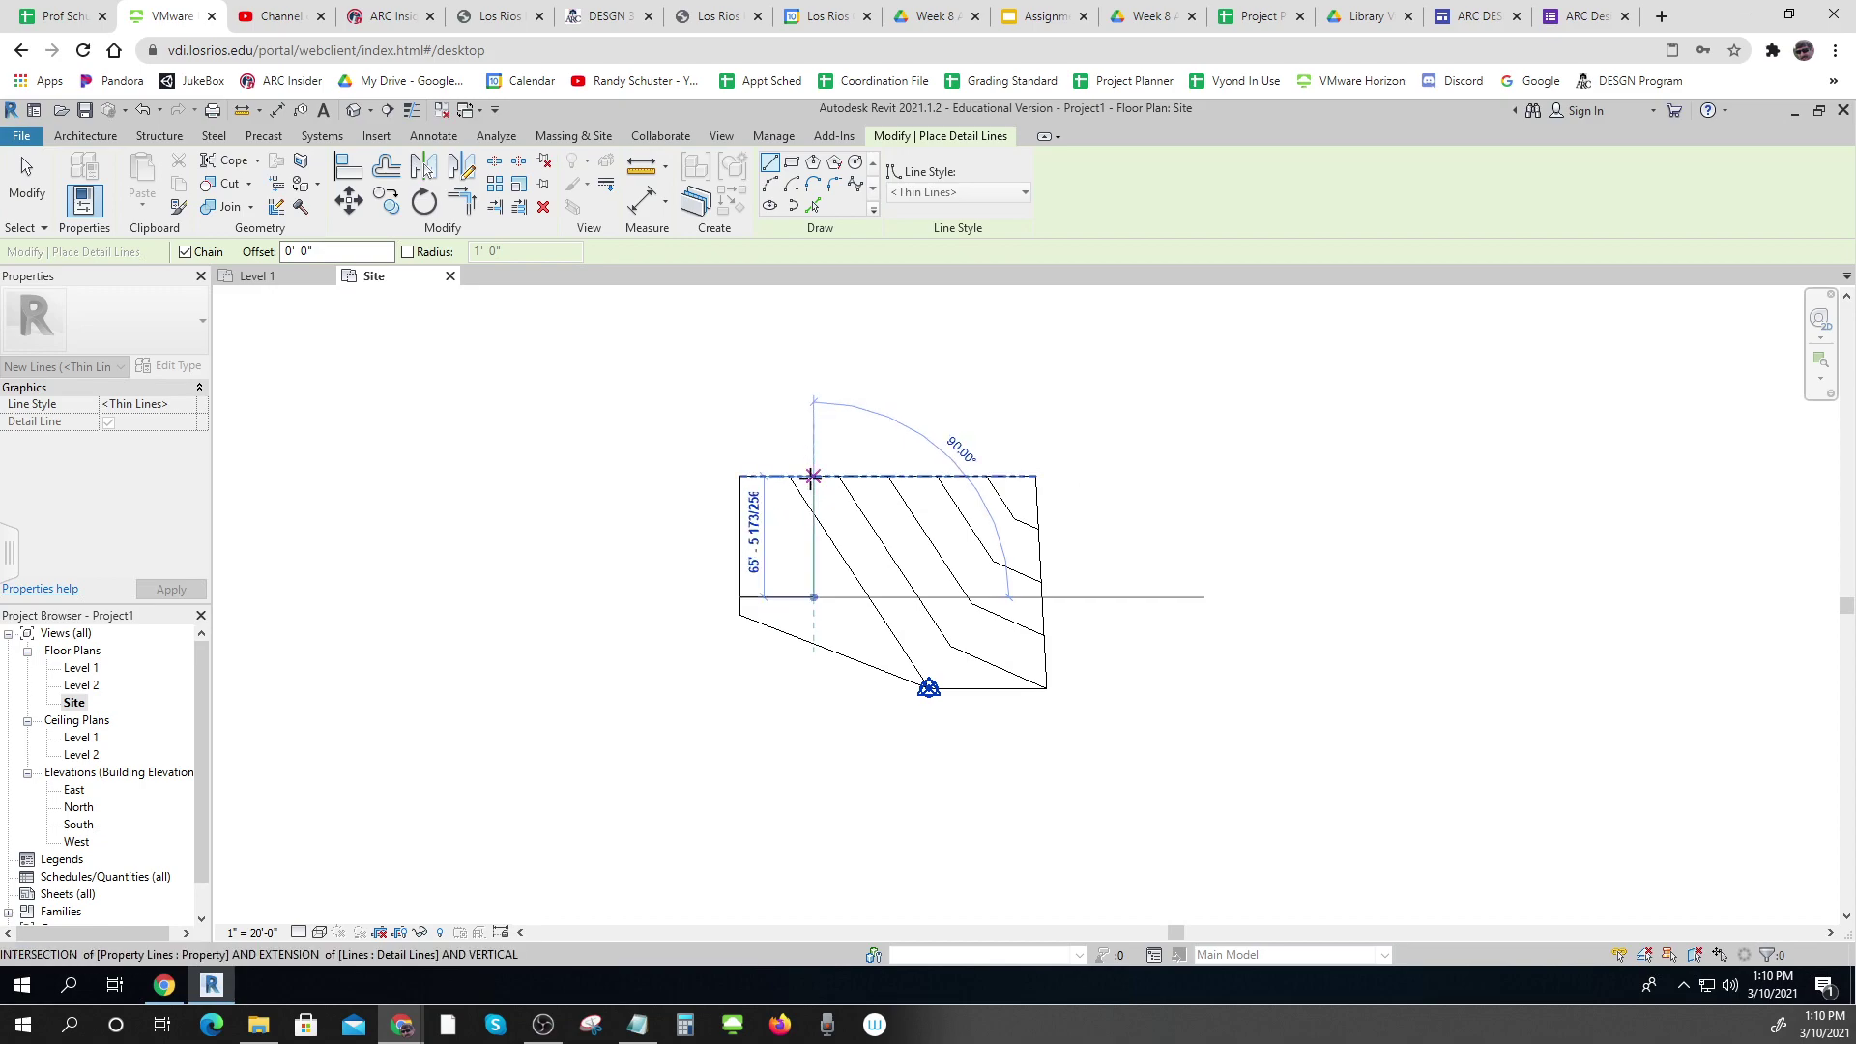
click(812, 476)
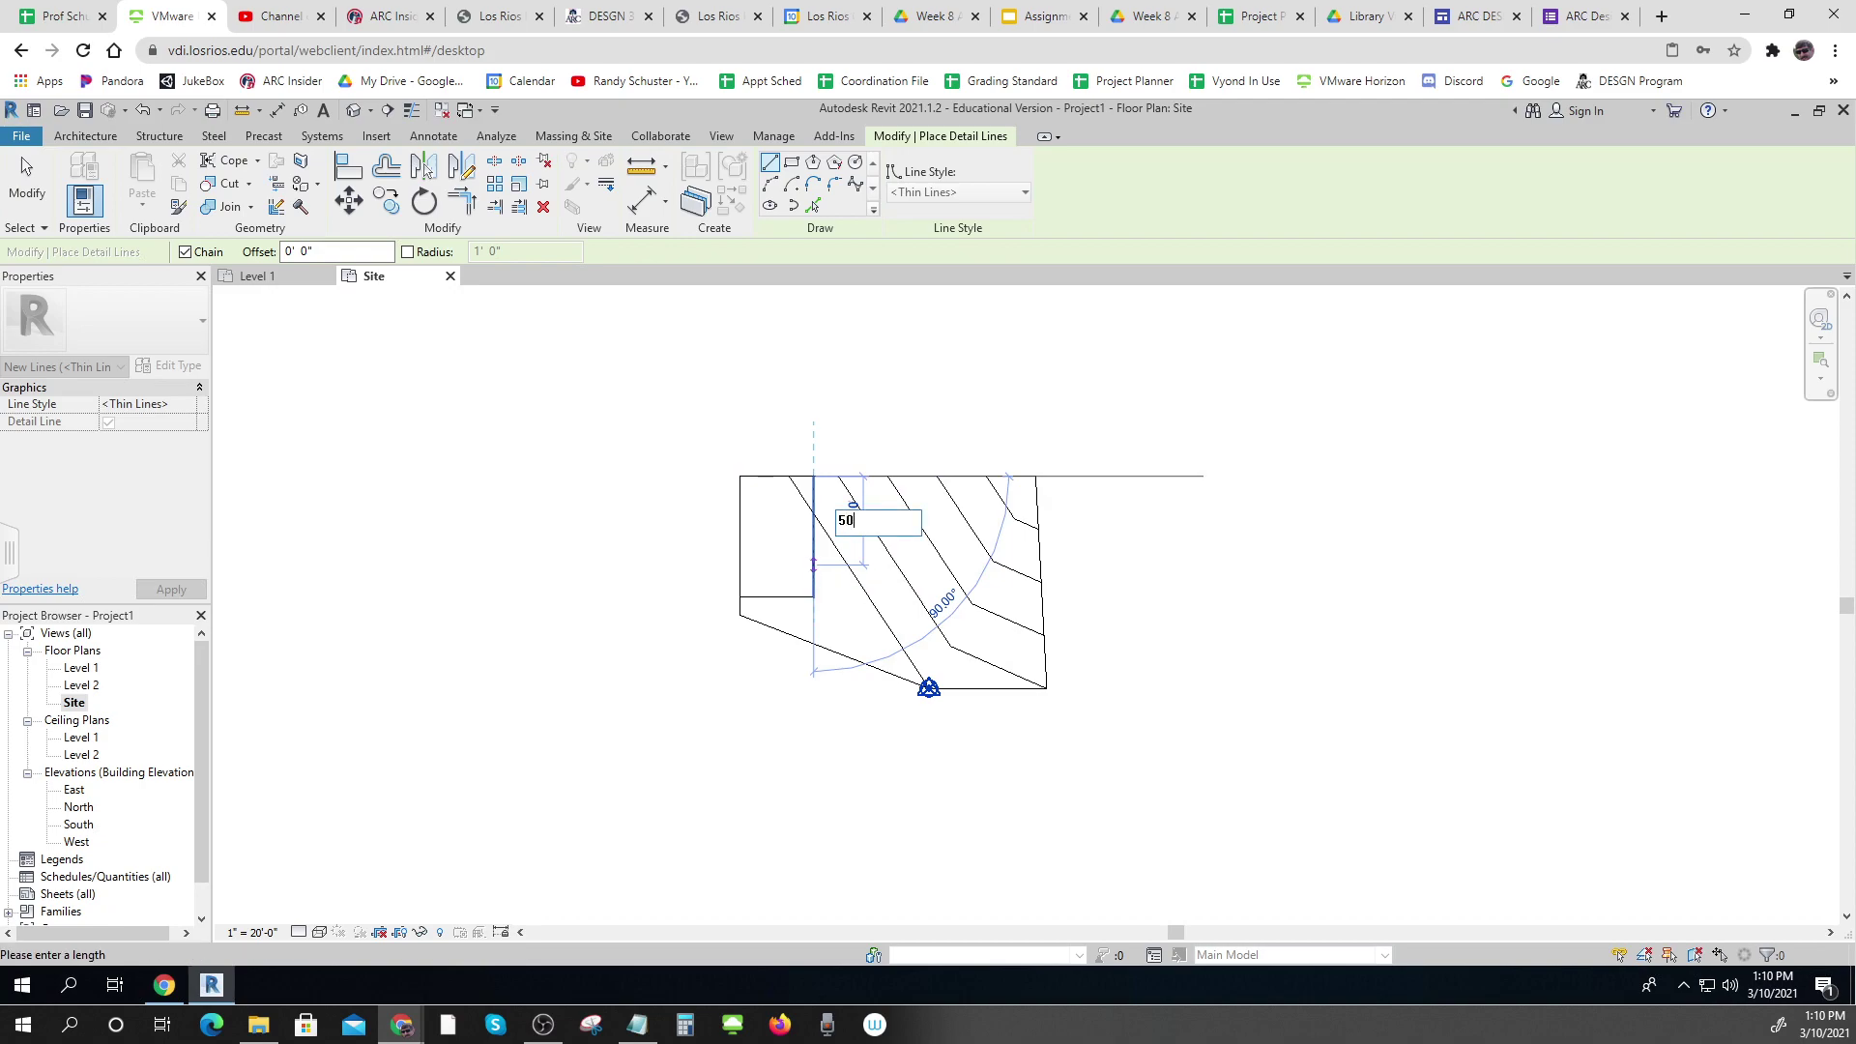
click(810, 567)
key(Escape)
key(Escape)
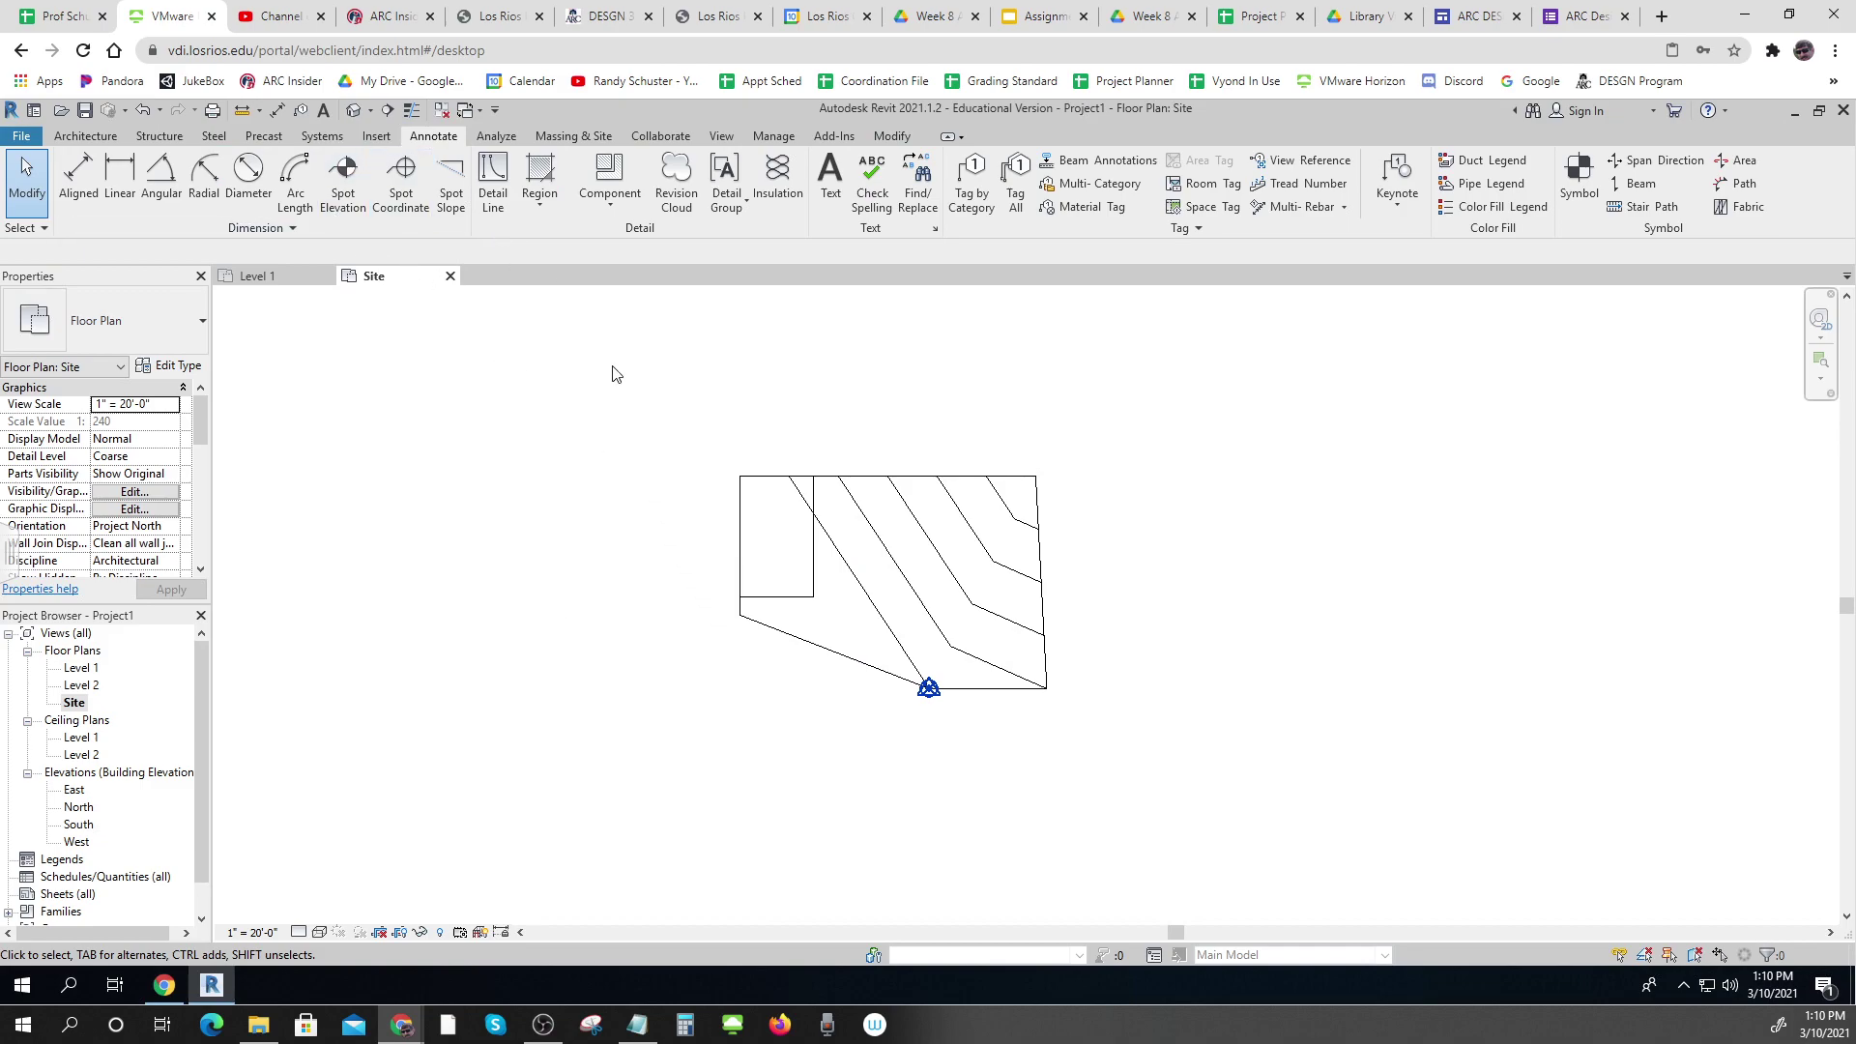
Move the horizontal detail line up to meet the vertical line's end, closing the 40' by 50' outline
click(820, 569)
drag(821, 570, 819, 587)
click(816, 591)
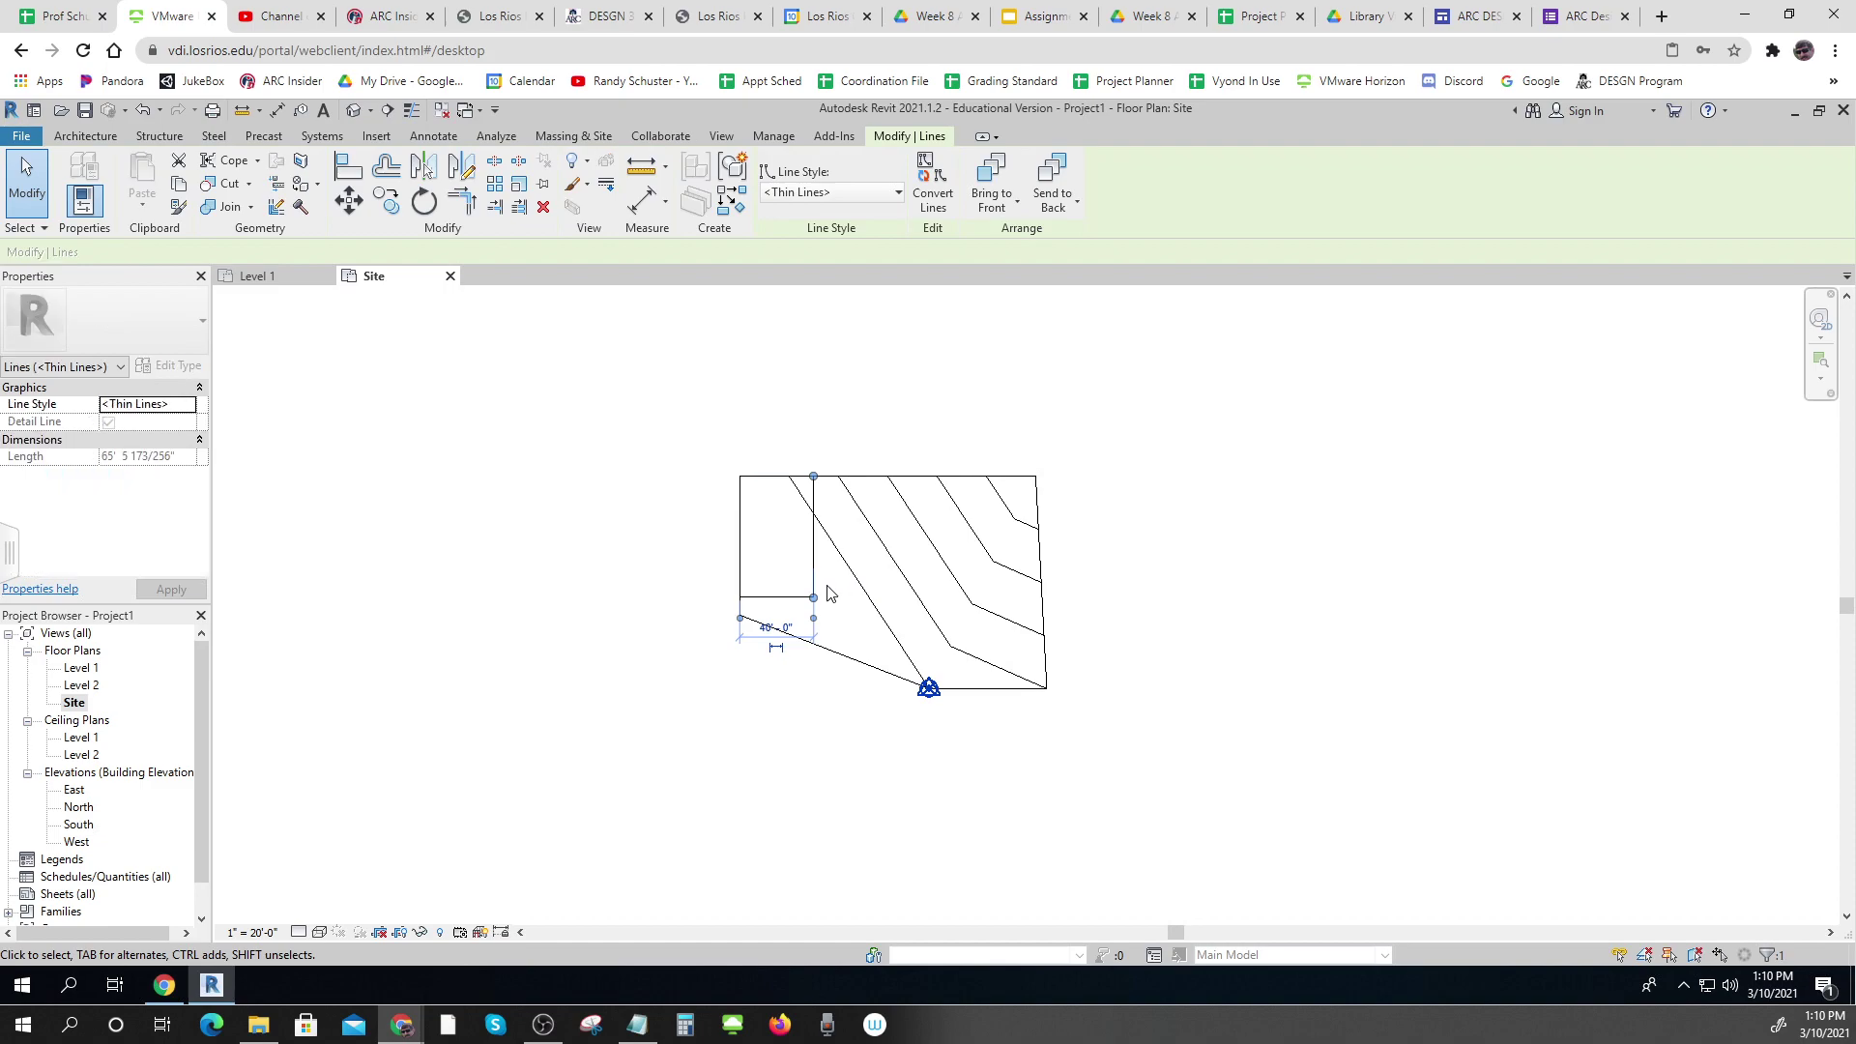
key(ctrl+z)
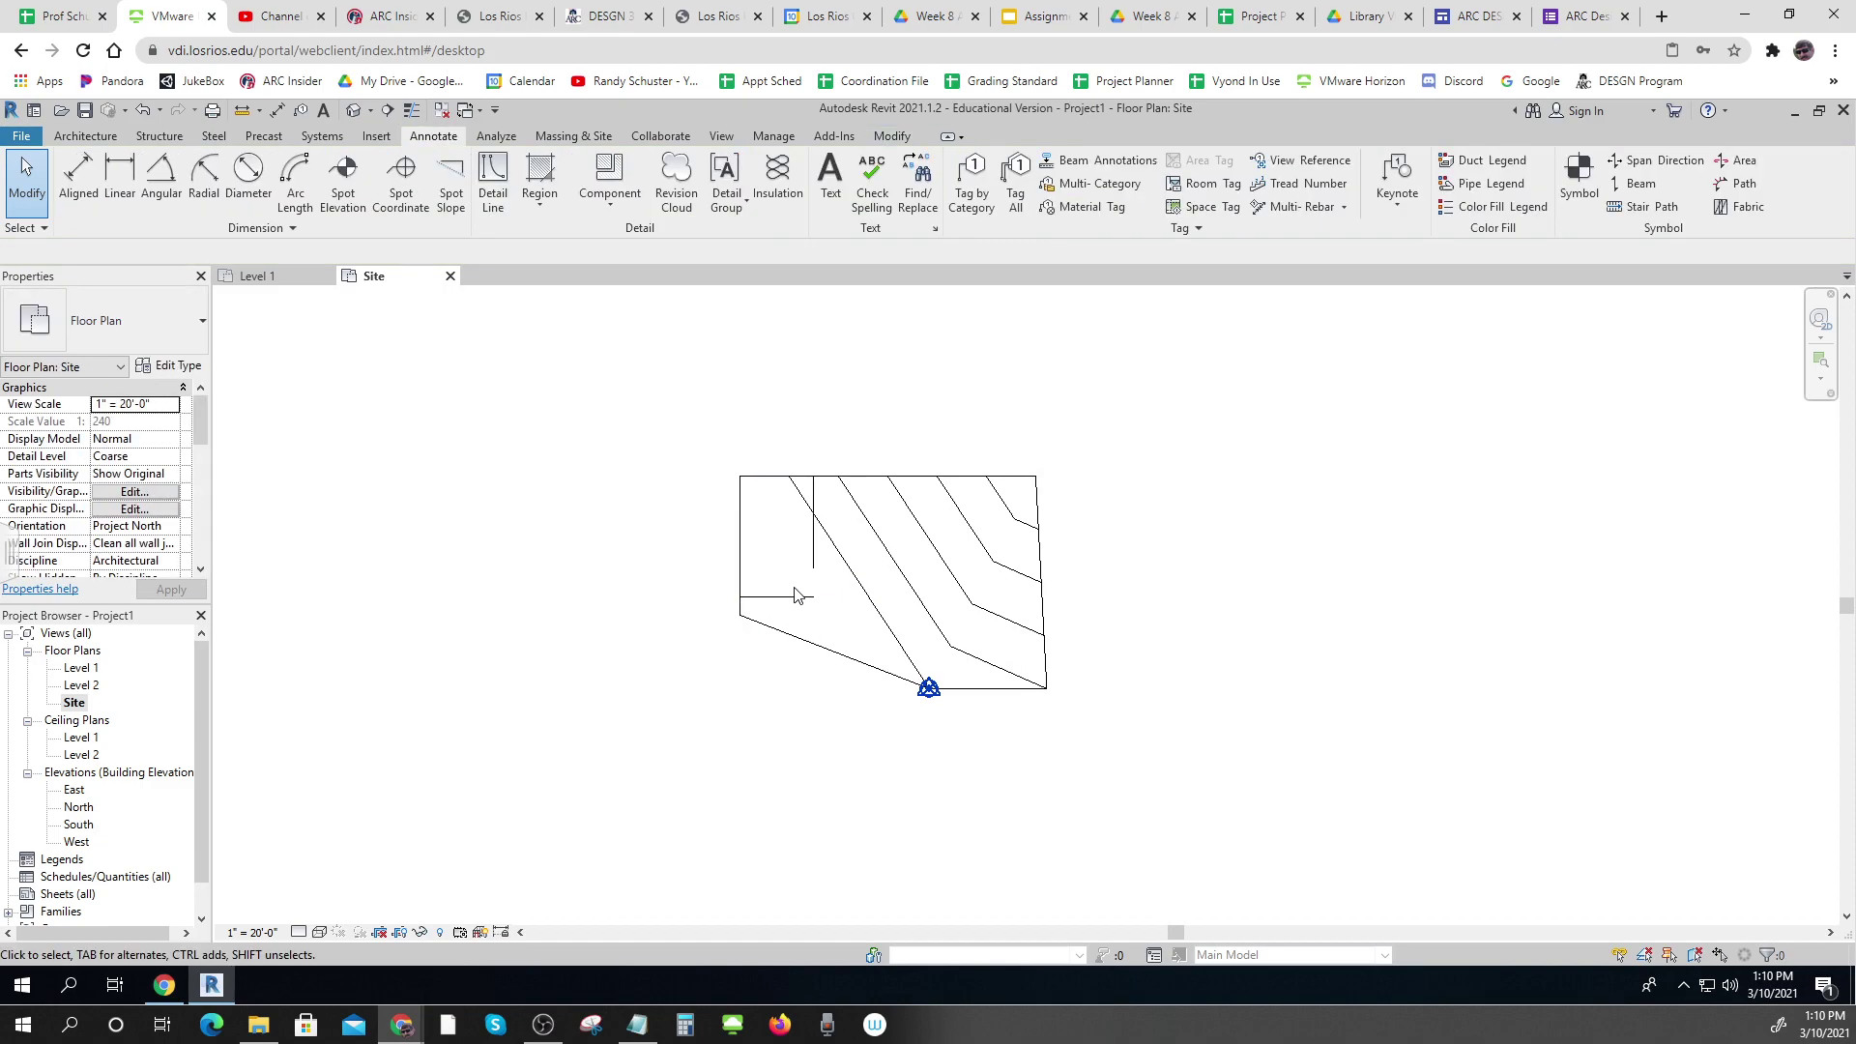
click(798, 606)
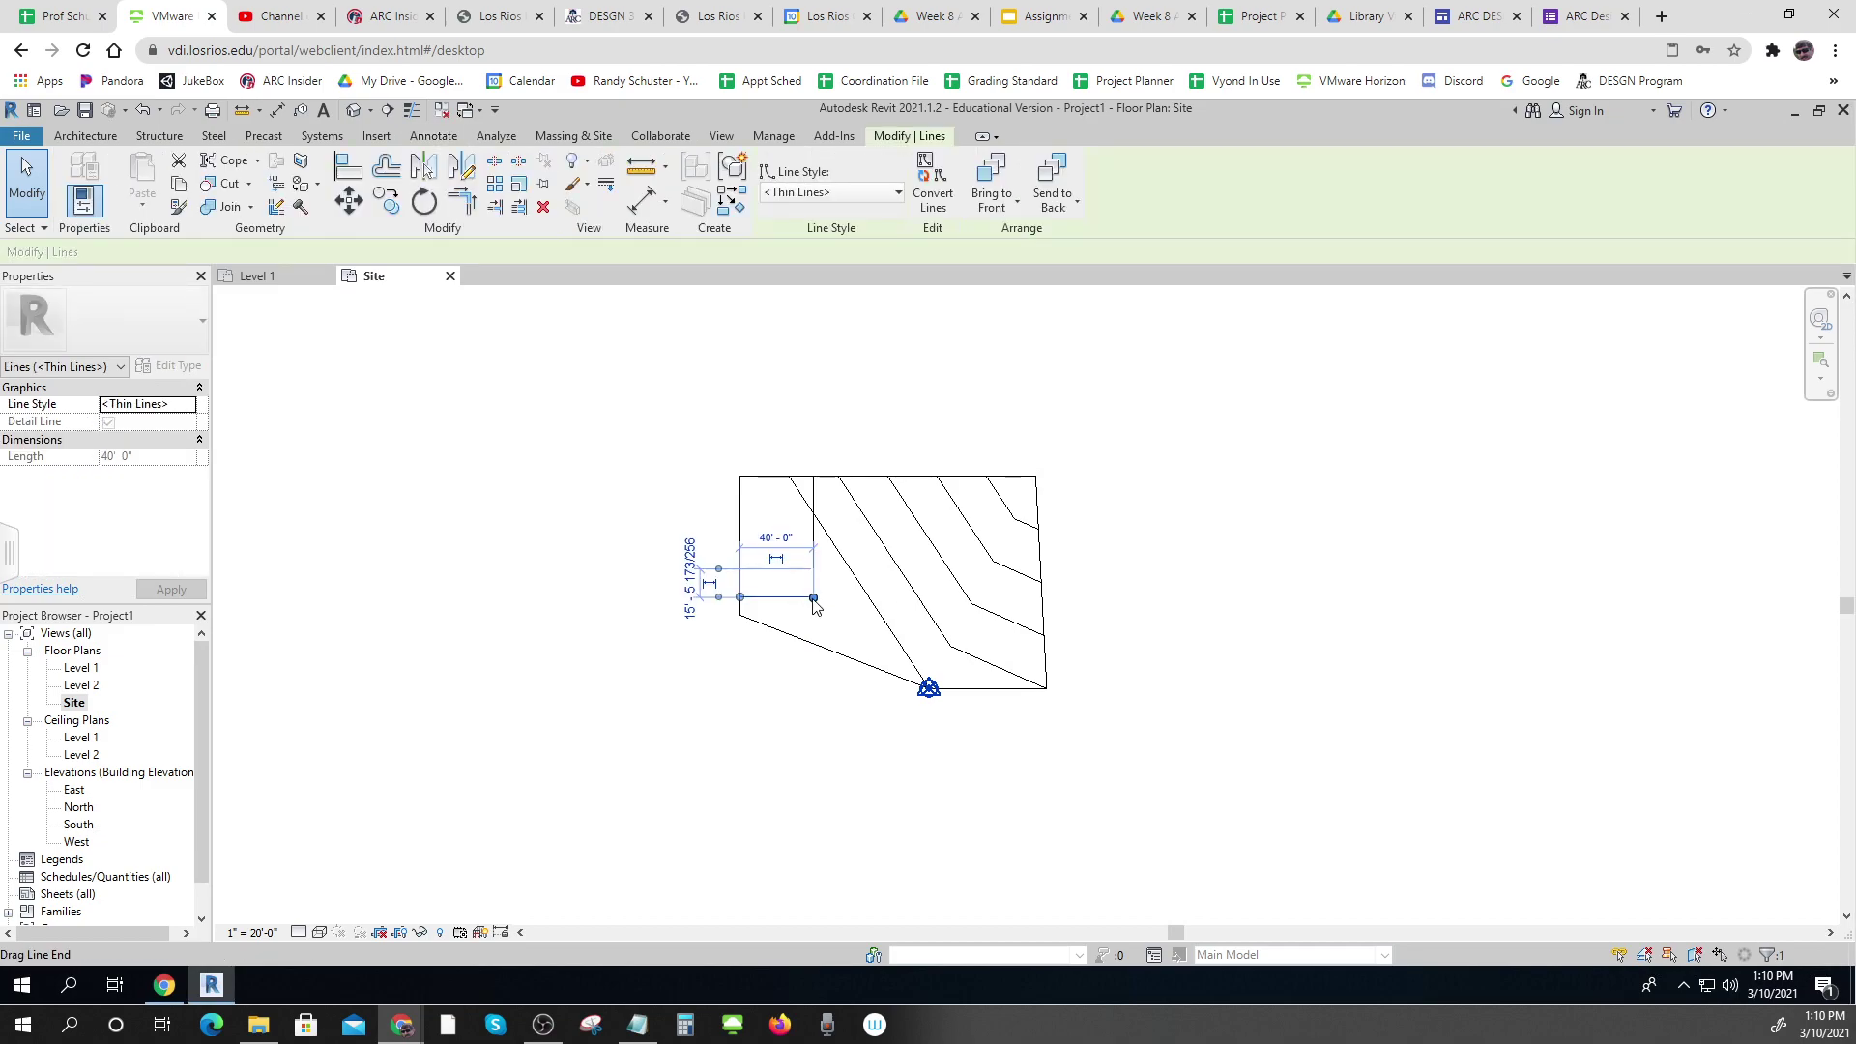
click(349, 200)
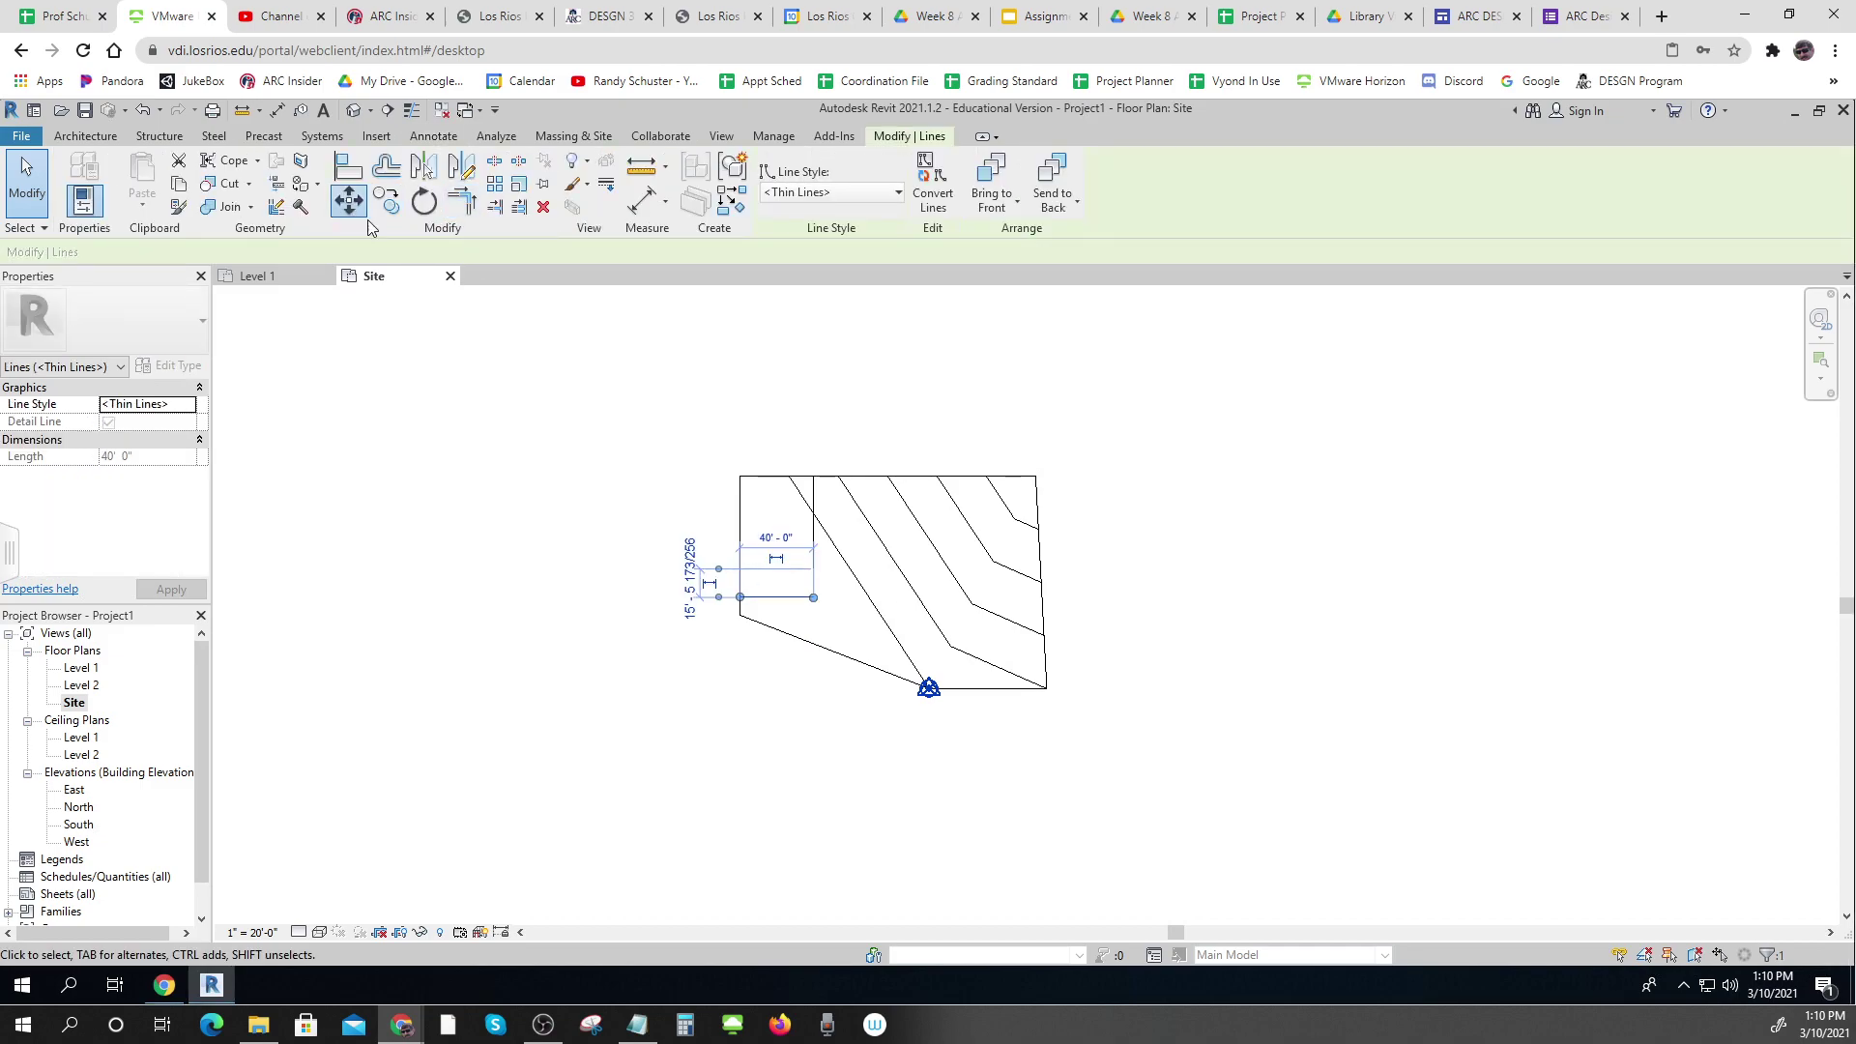
click(813, 598)
click(813, 568)
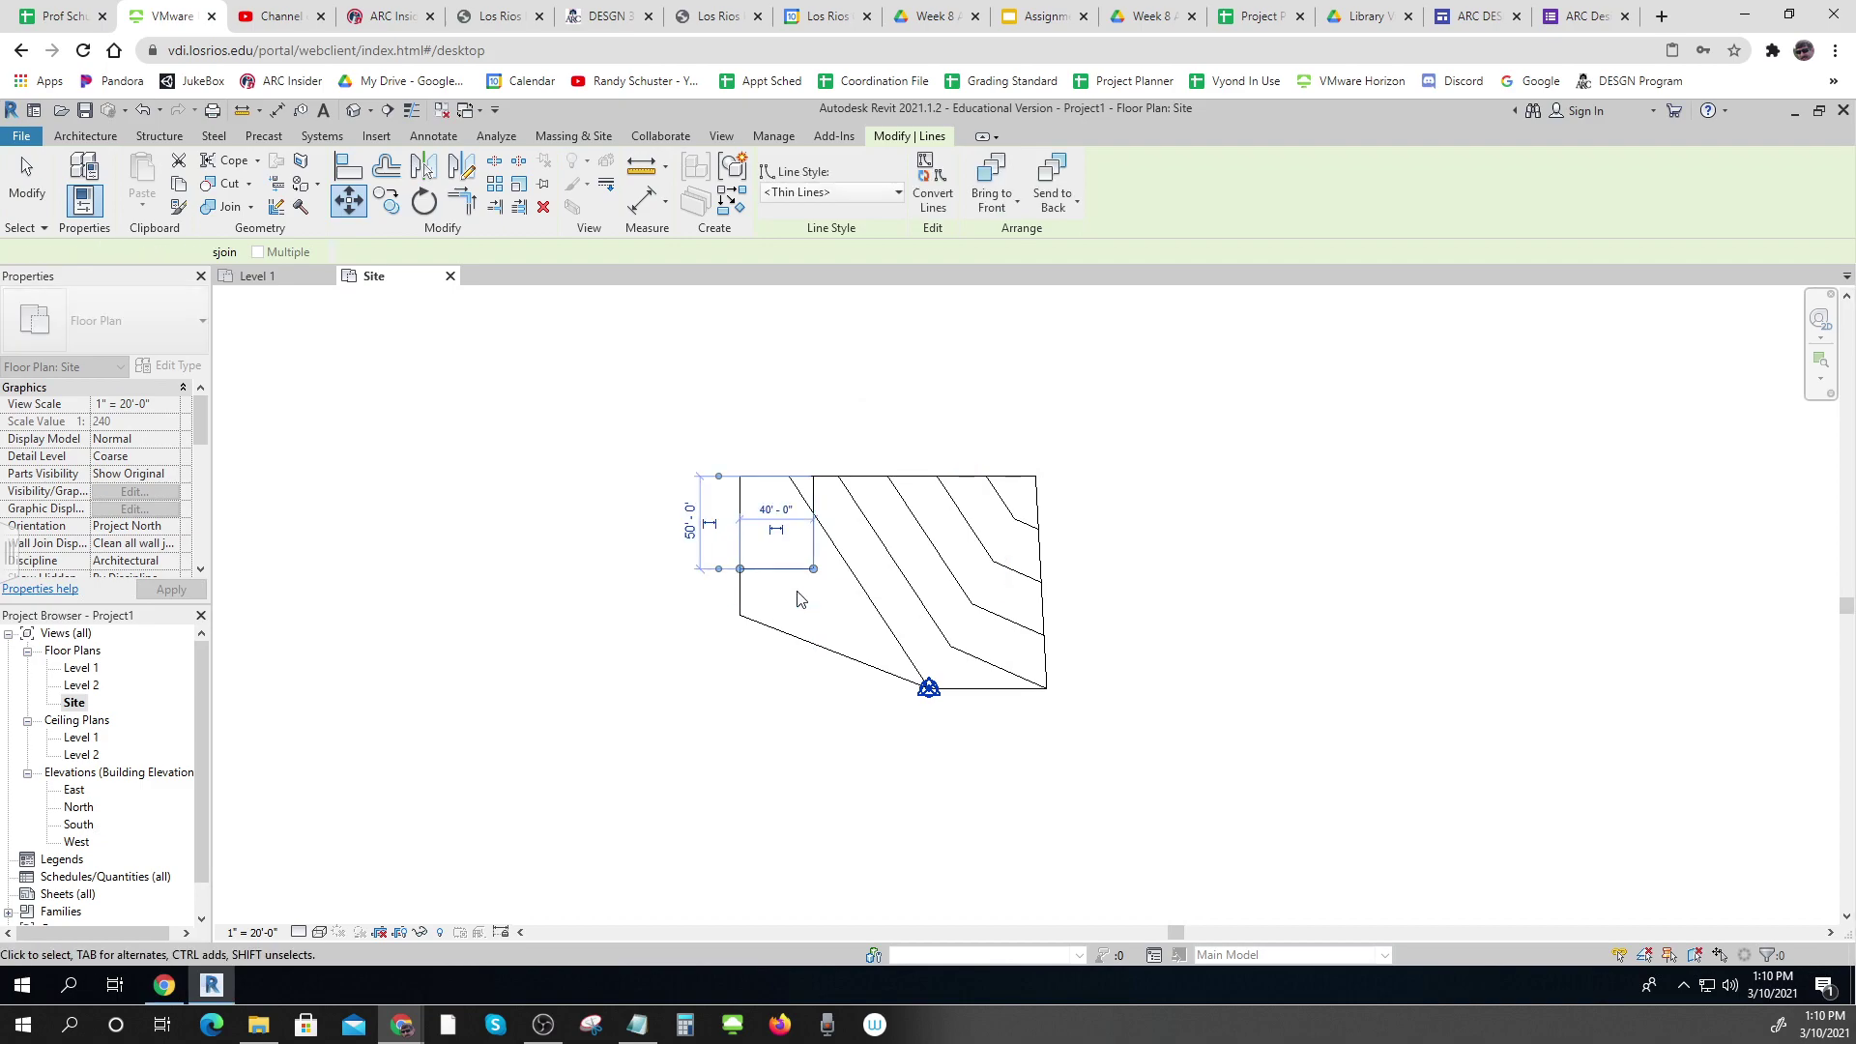
click(705, 642)
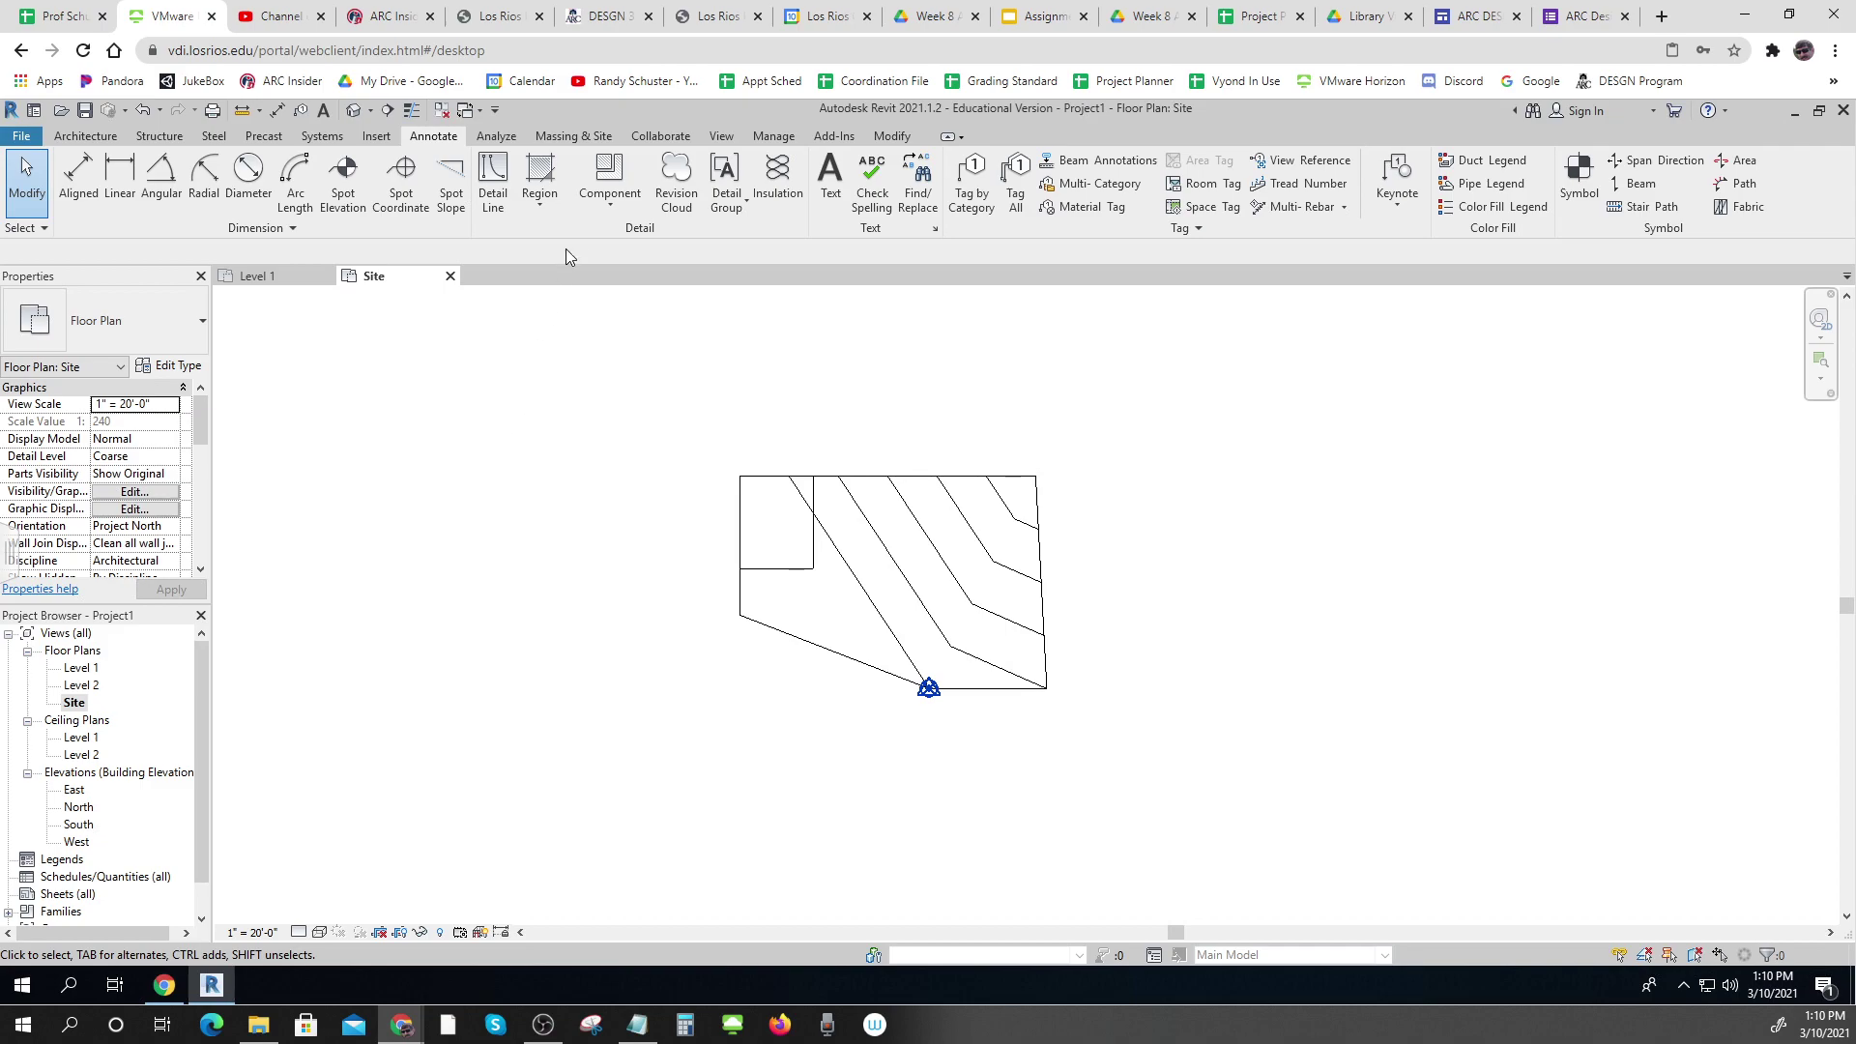
Start a building pad with a 6.5' height offset
click(583, 137)
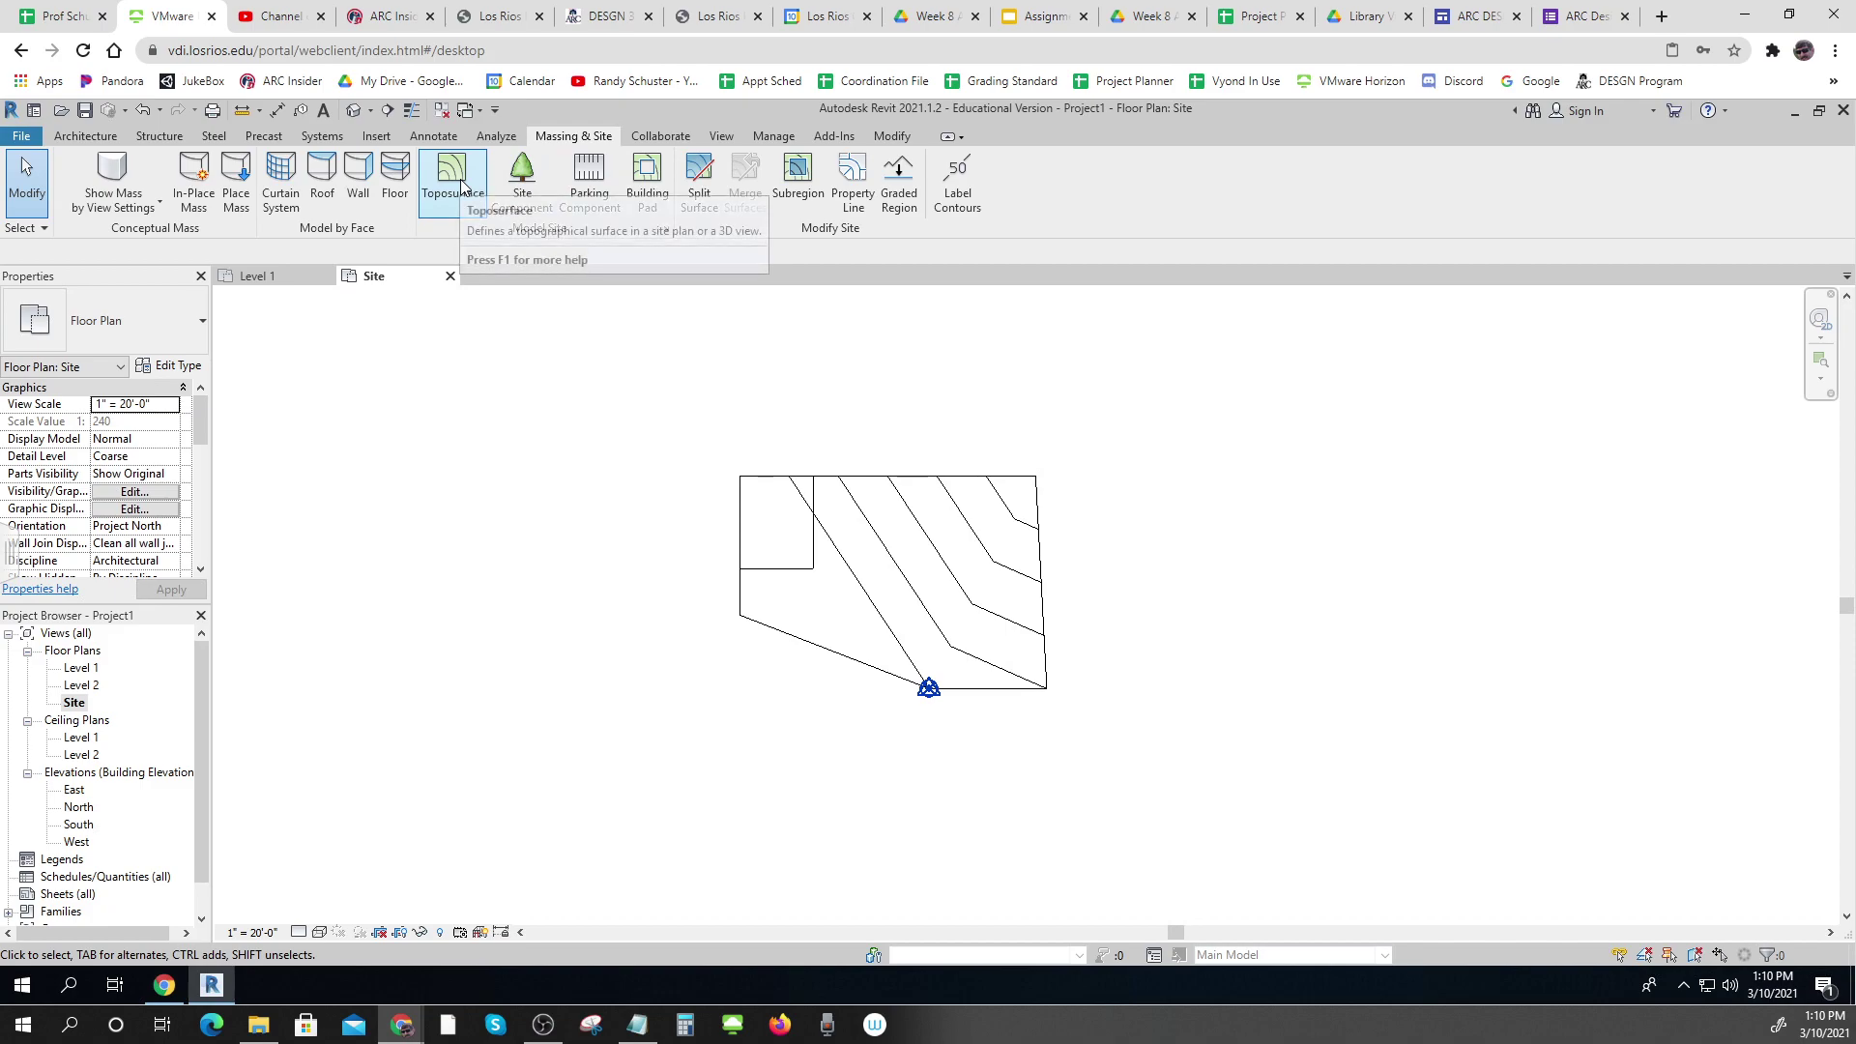
key(ctrl)
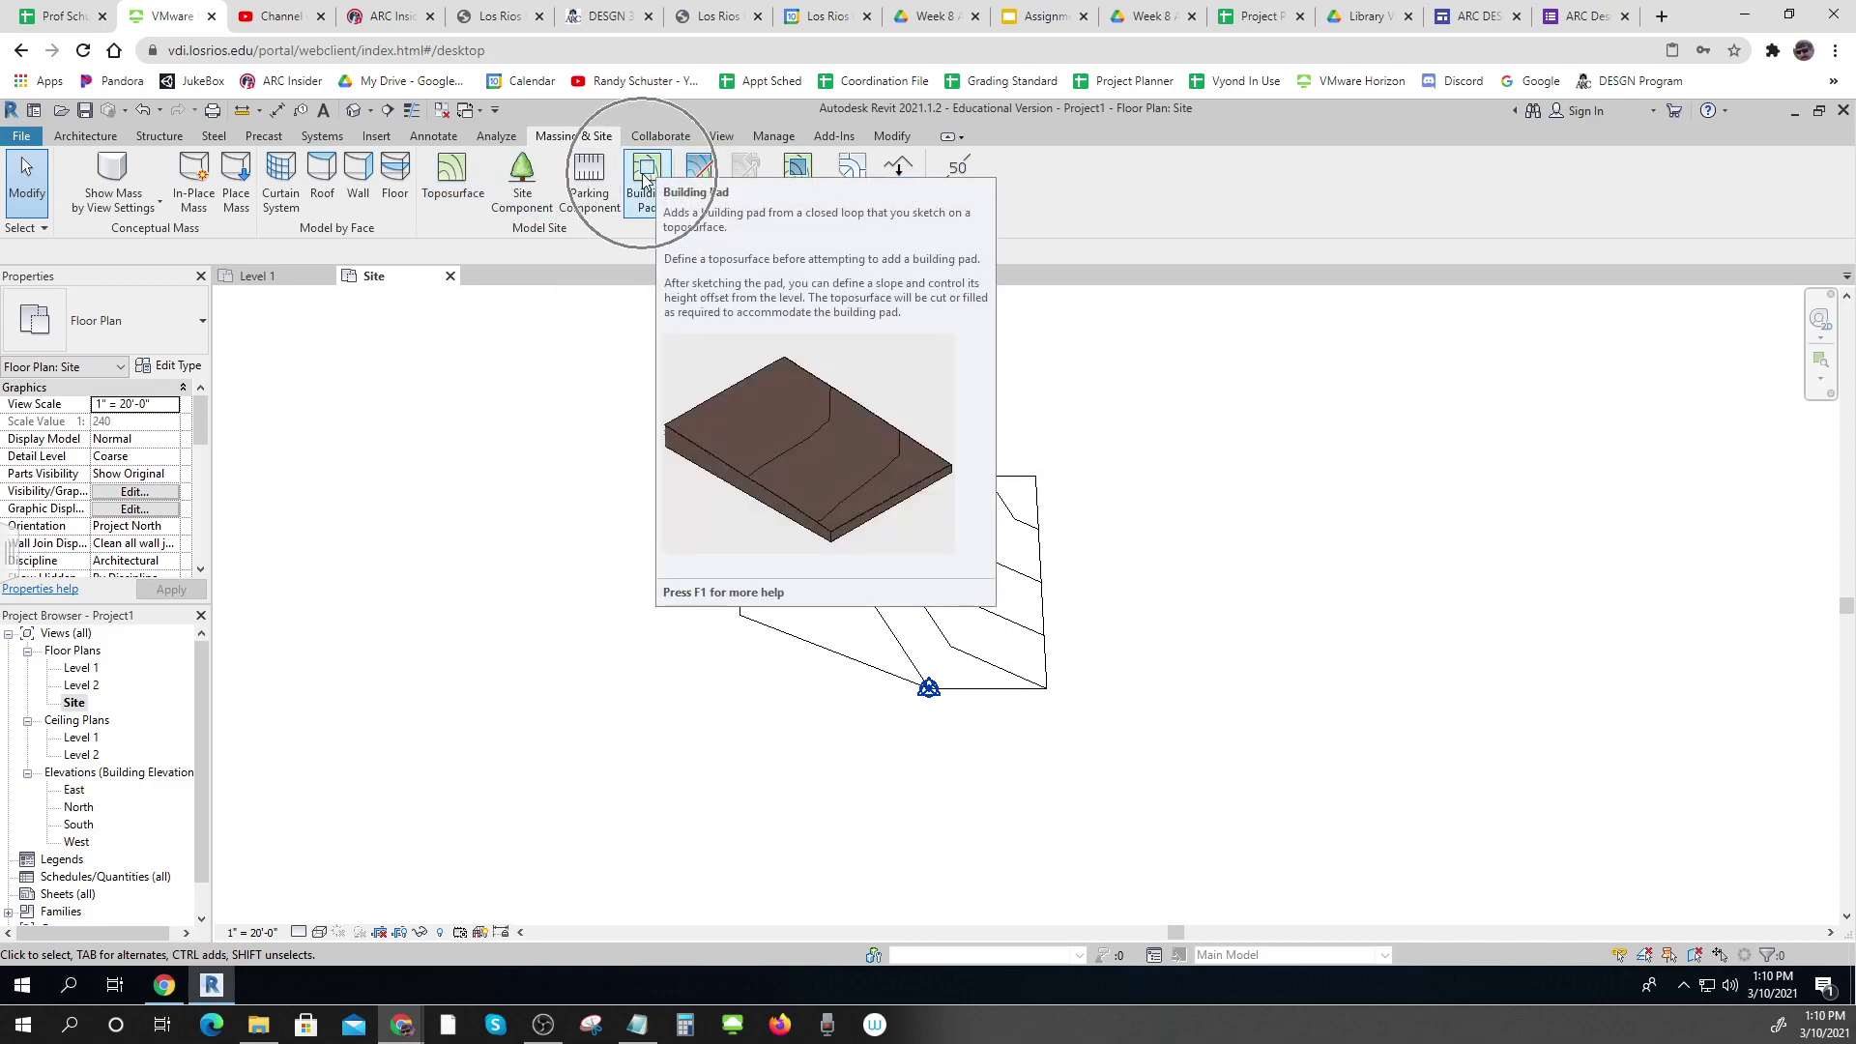
click(645, 176)
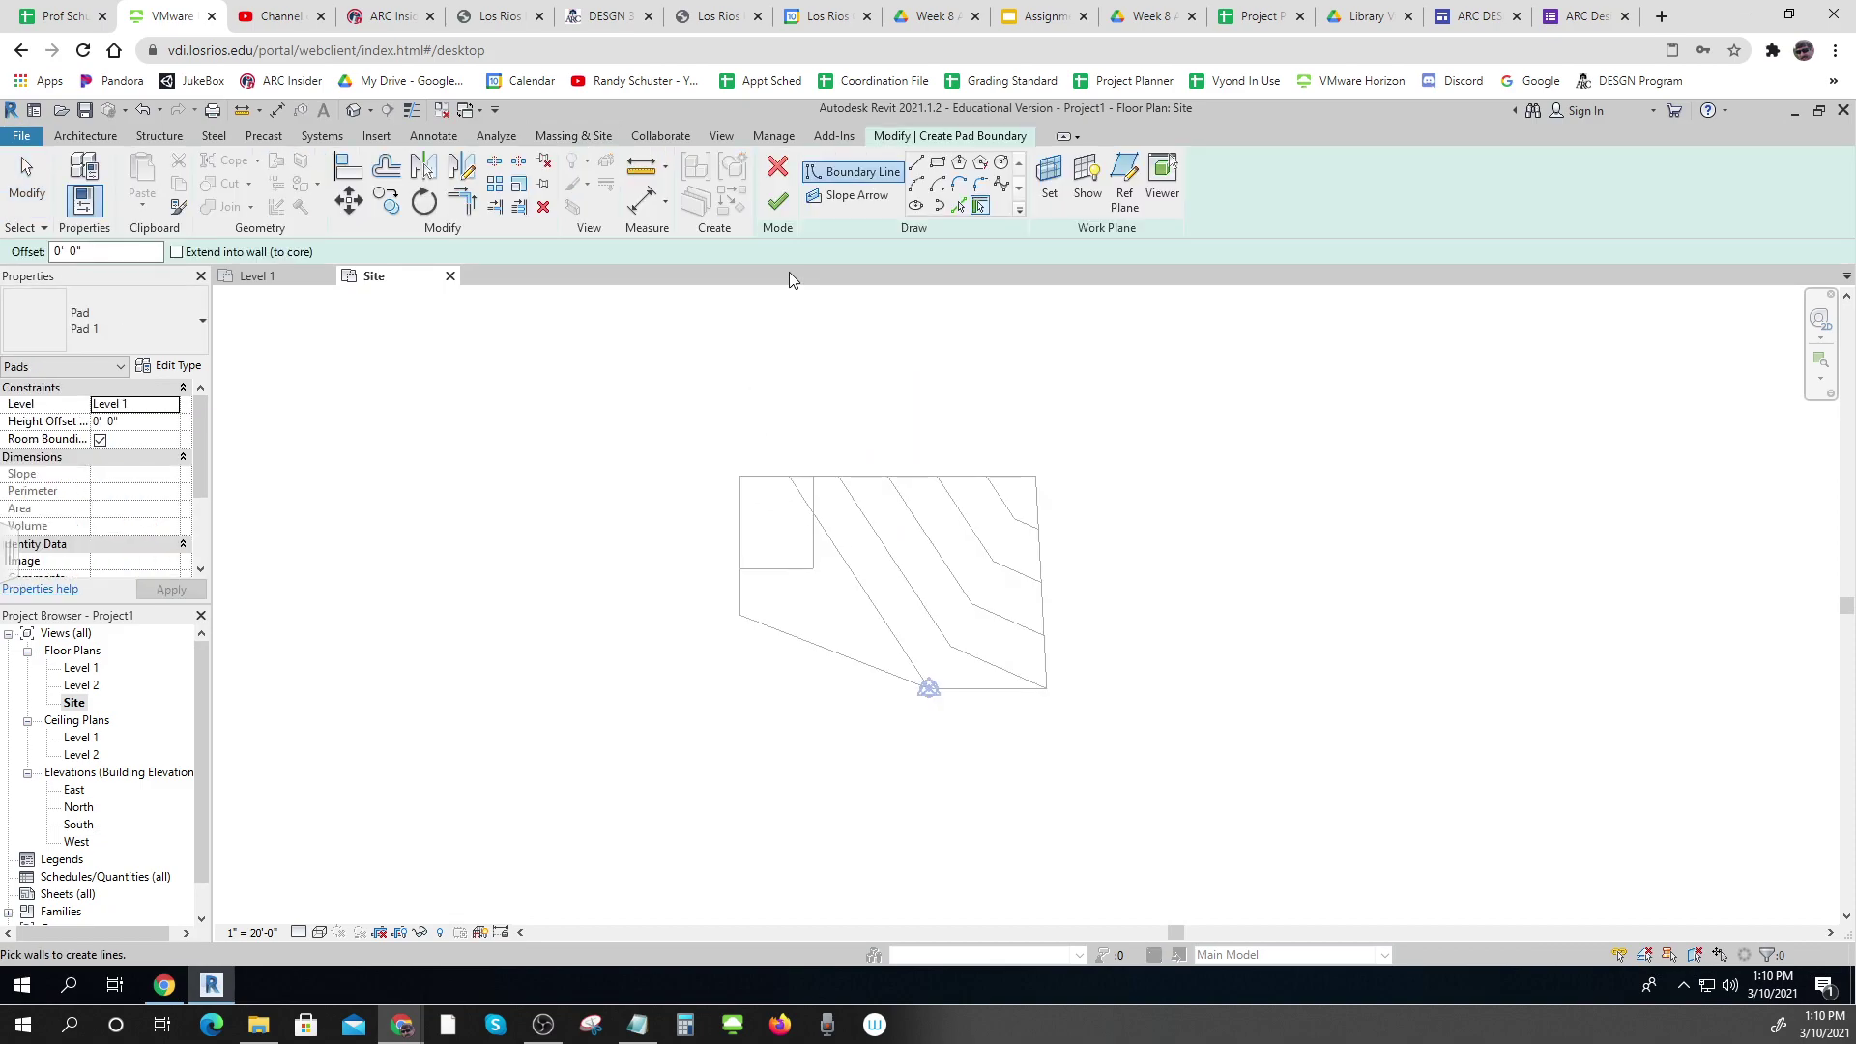
click(131, 426)
text(6.5)
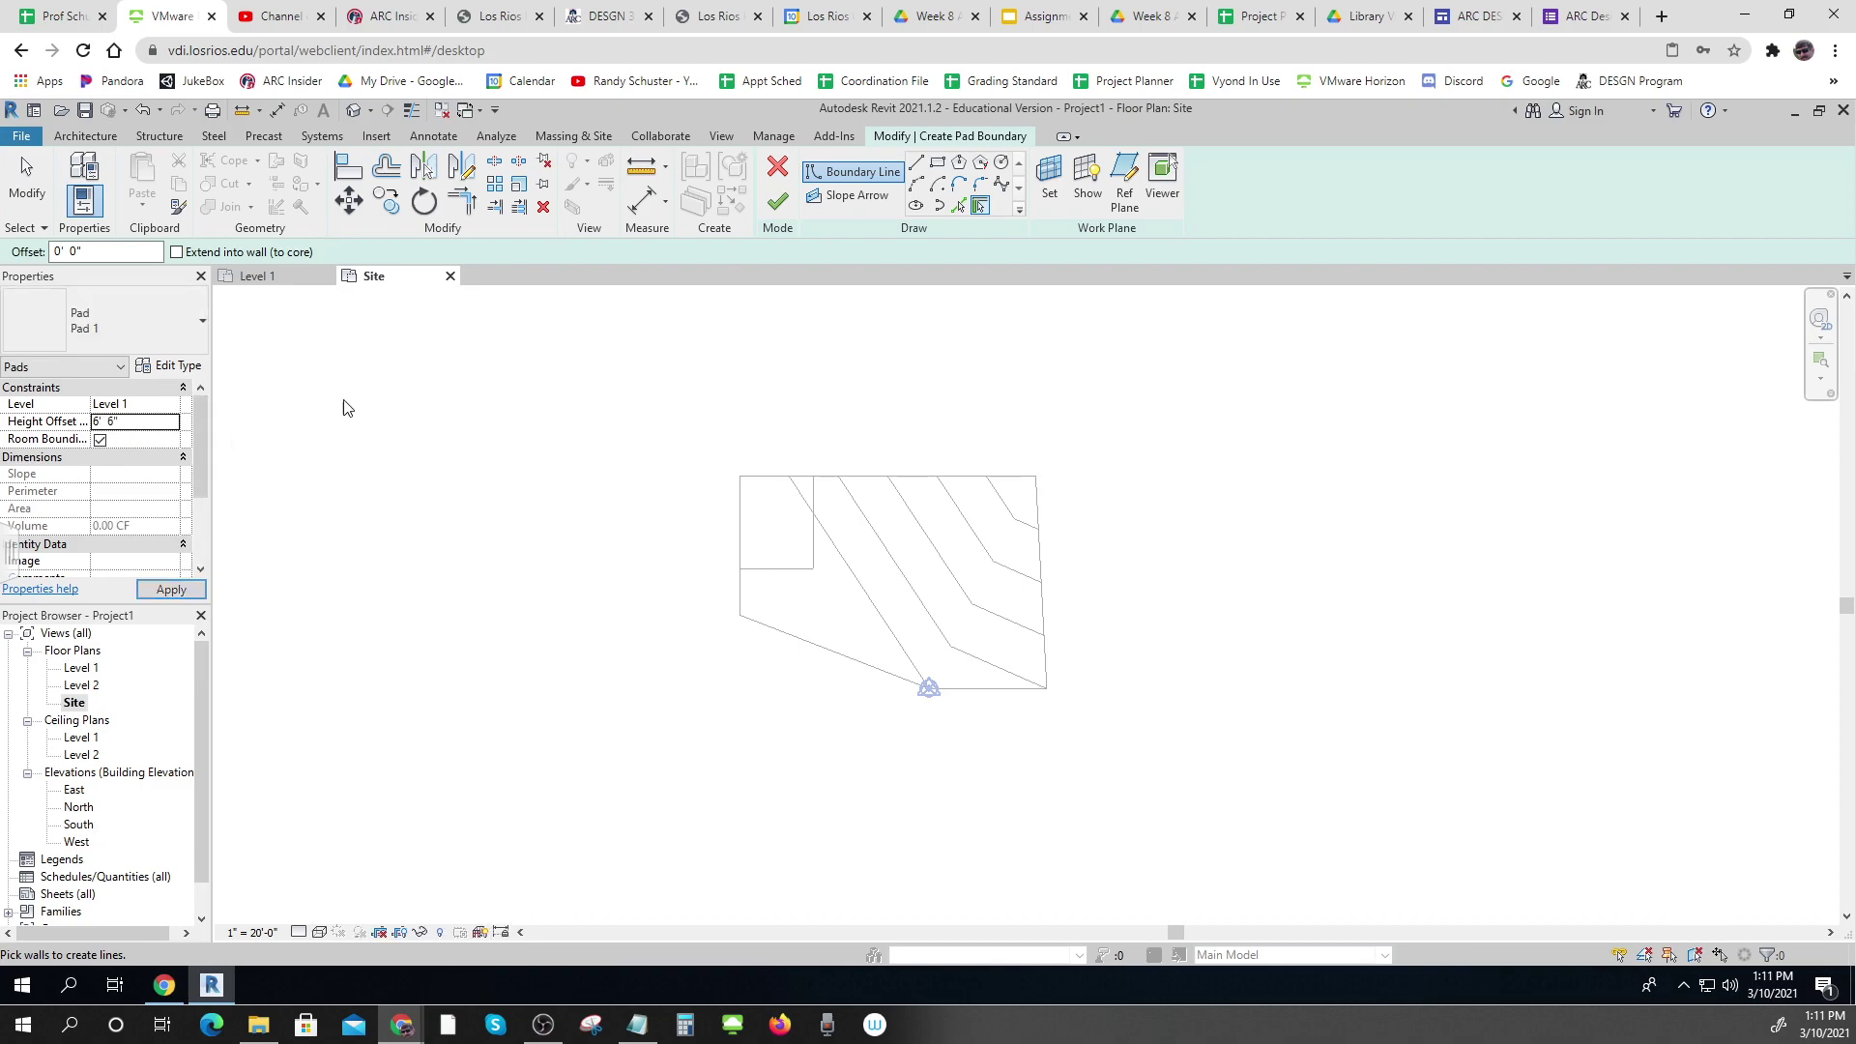
Sketch a 36'-wide rectangular pad boundary from the outline's lower corner
click(936, 162)
click(813, 477)
click(814, 569)
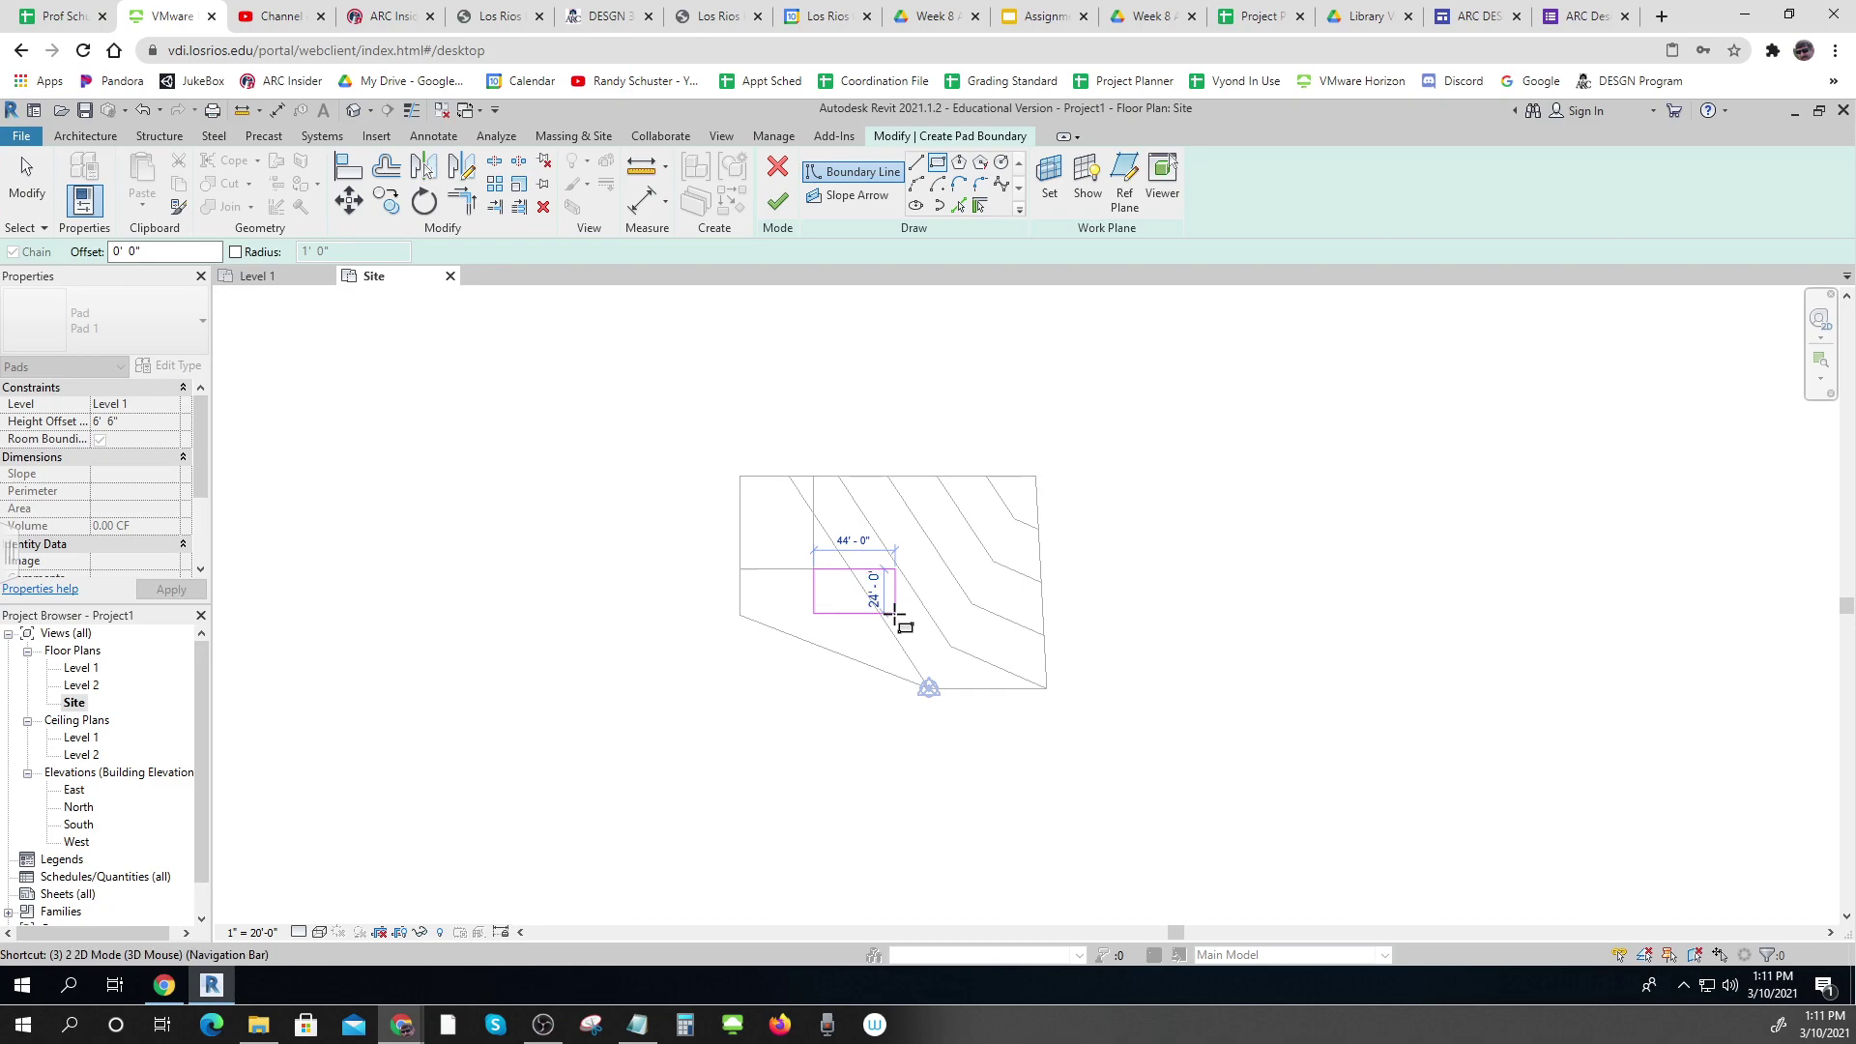
click(880, 606)
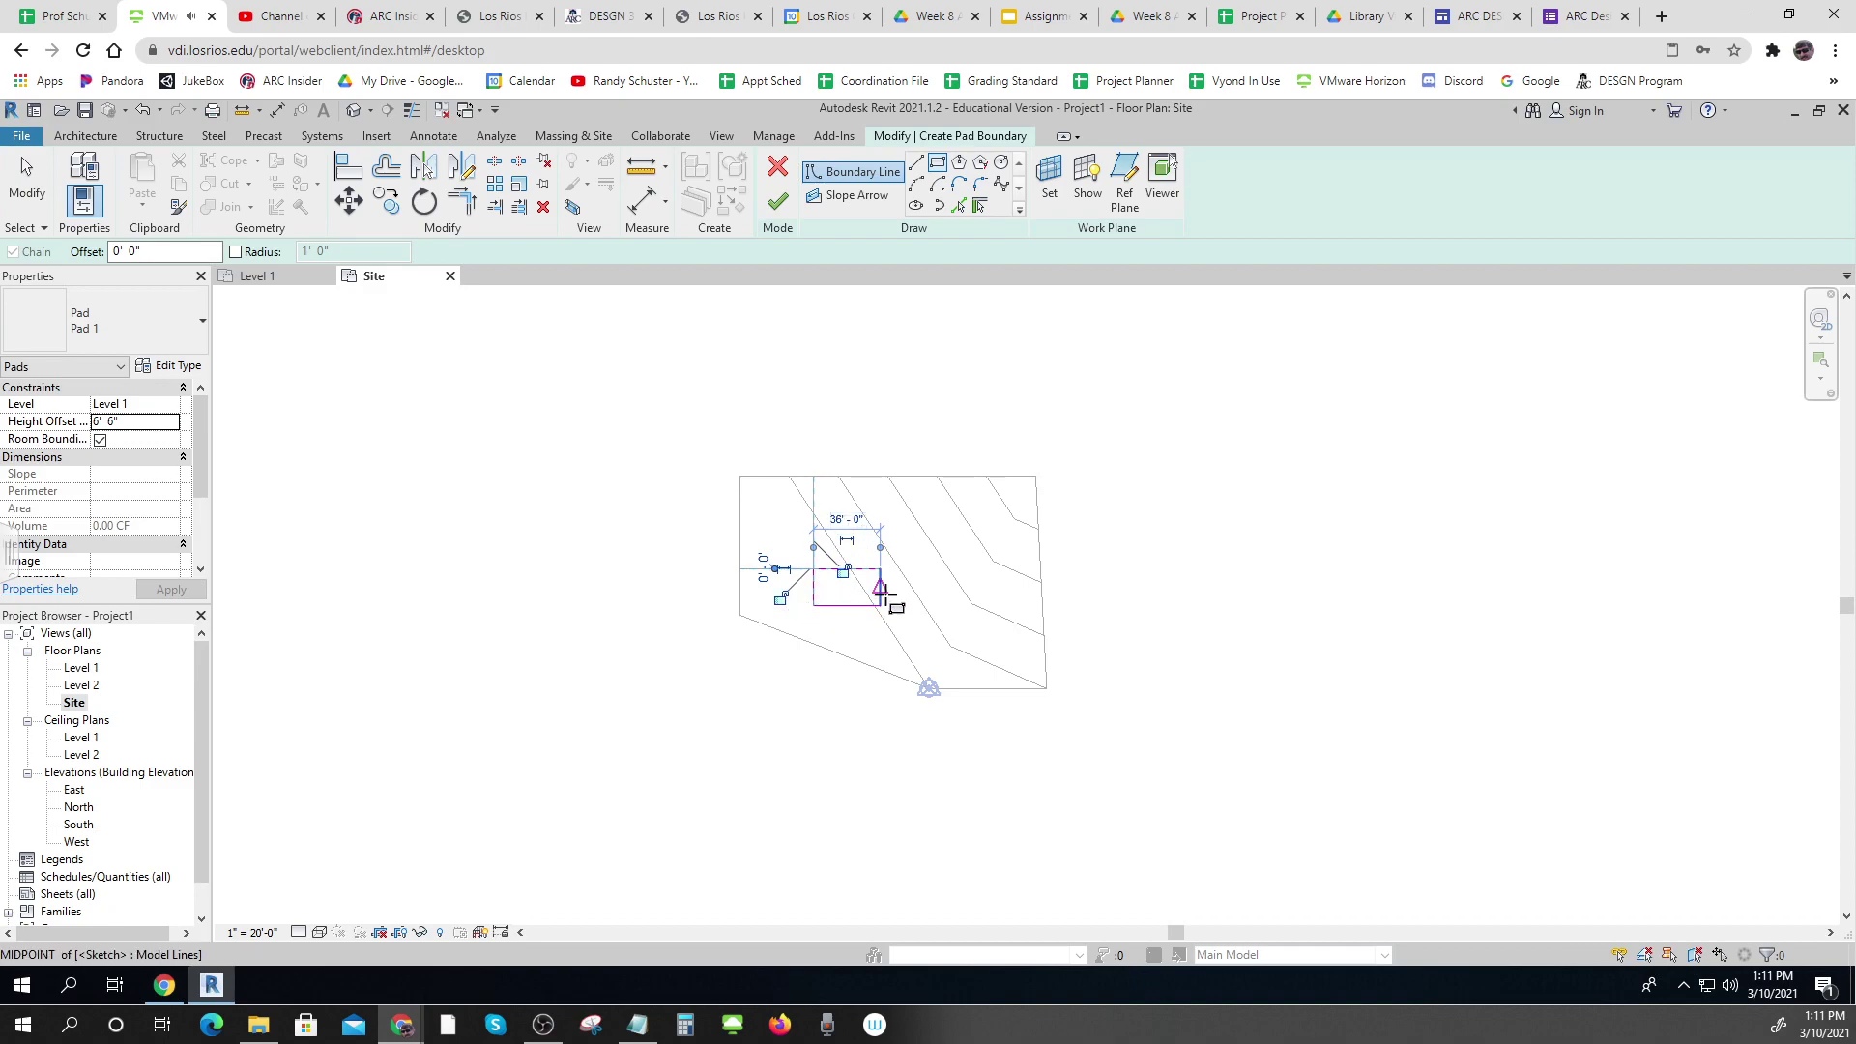
key(Escape)
key(Escape)
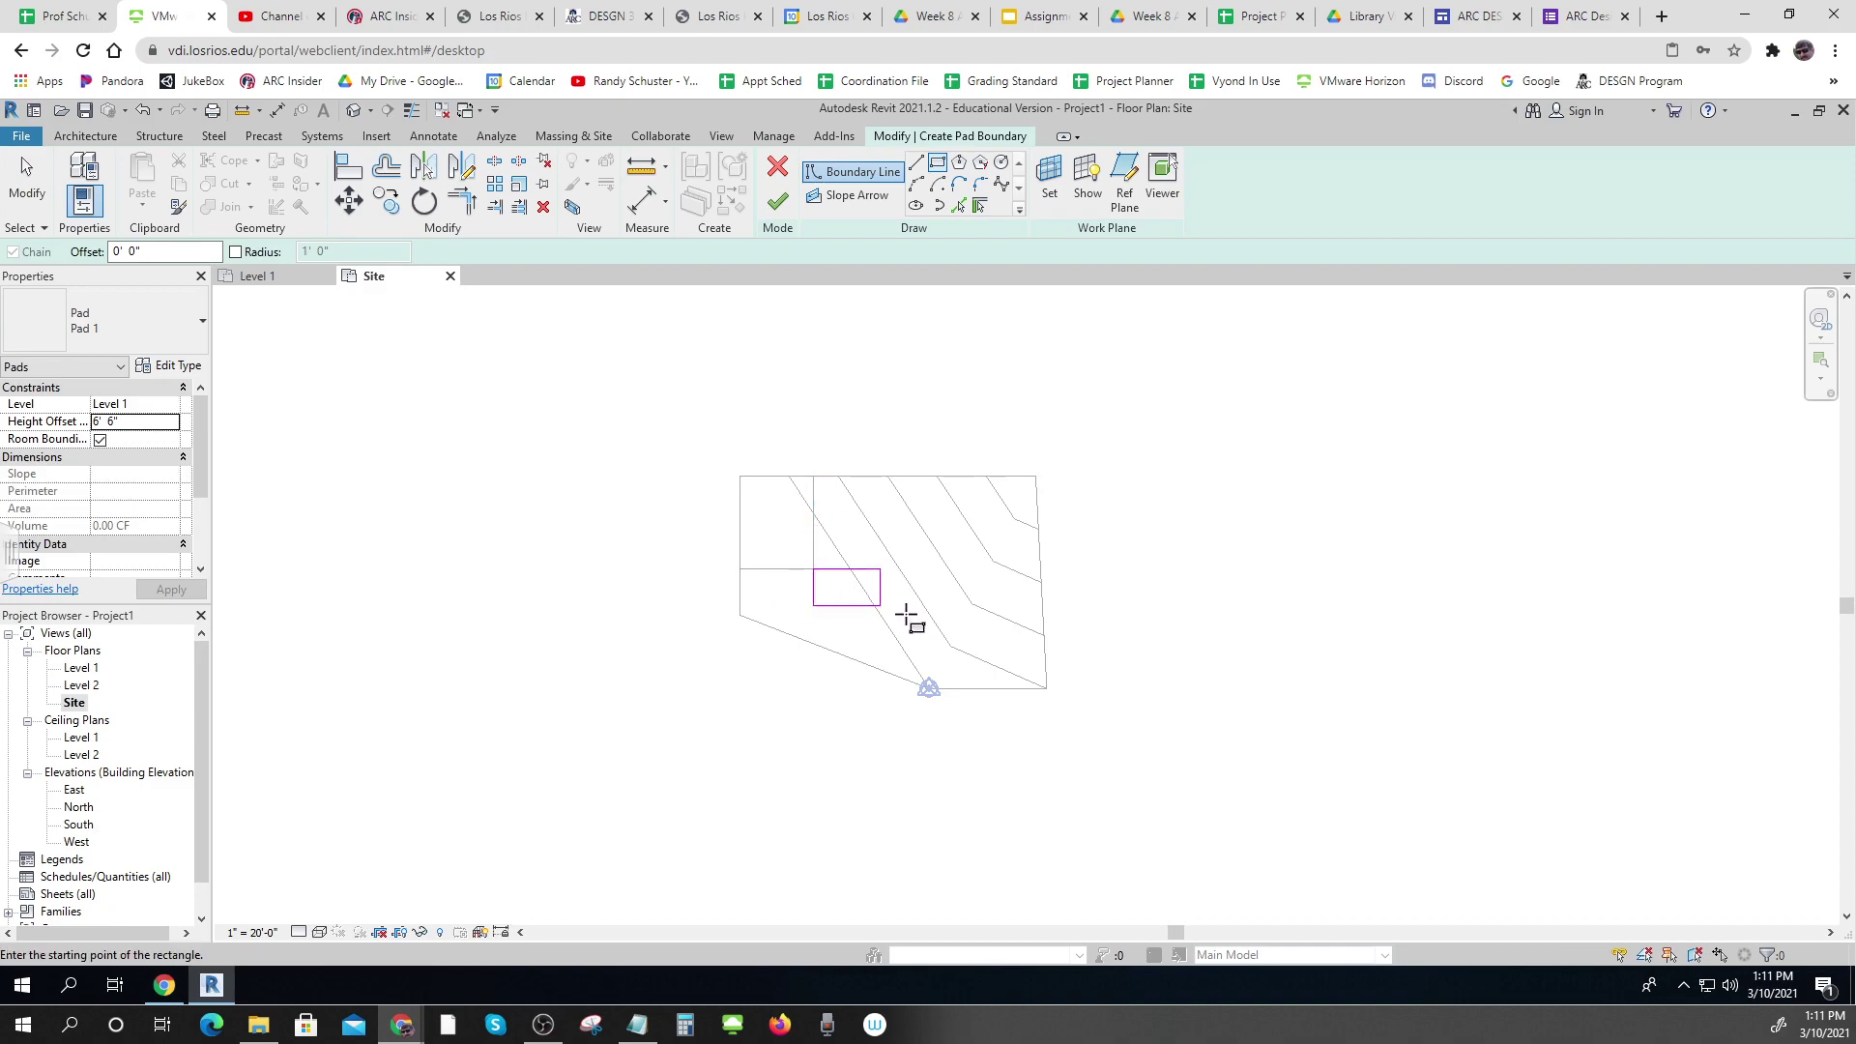
key(Escape)
click(880, 591)
key(Escape)
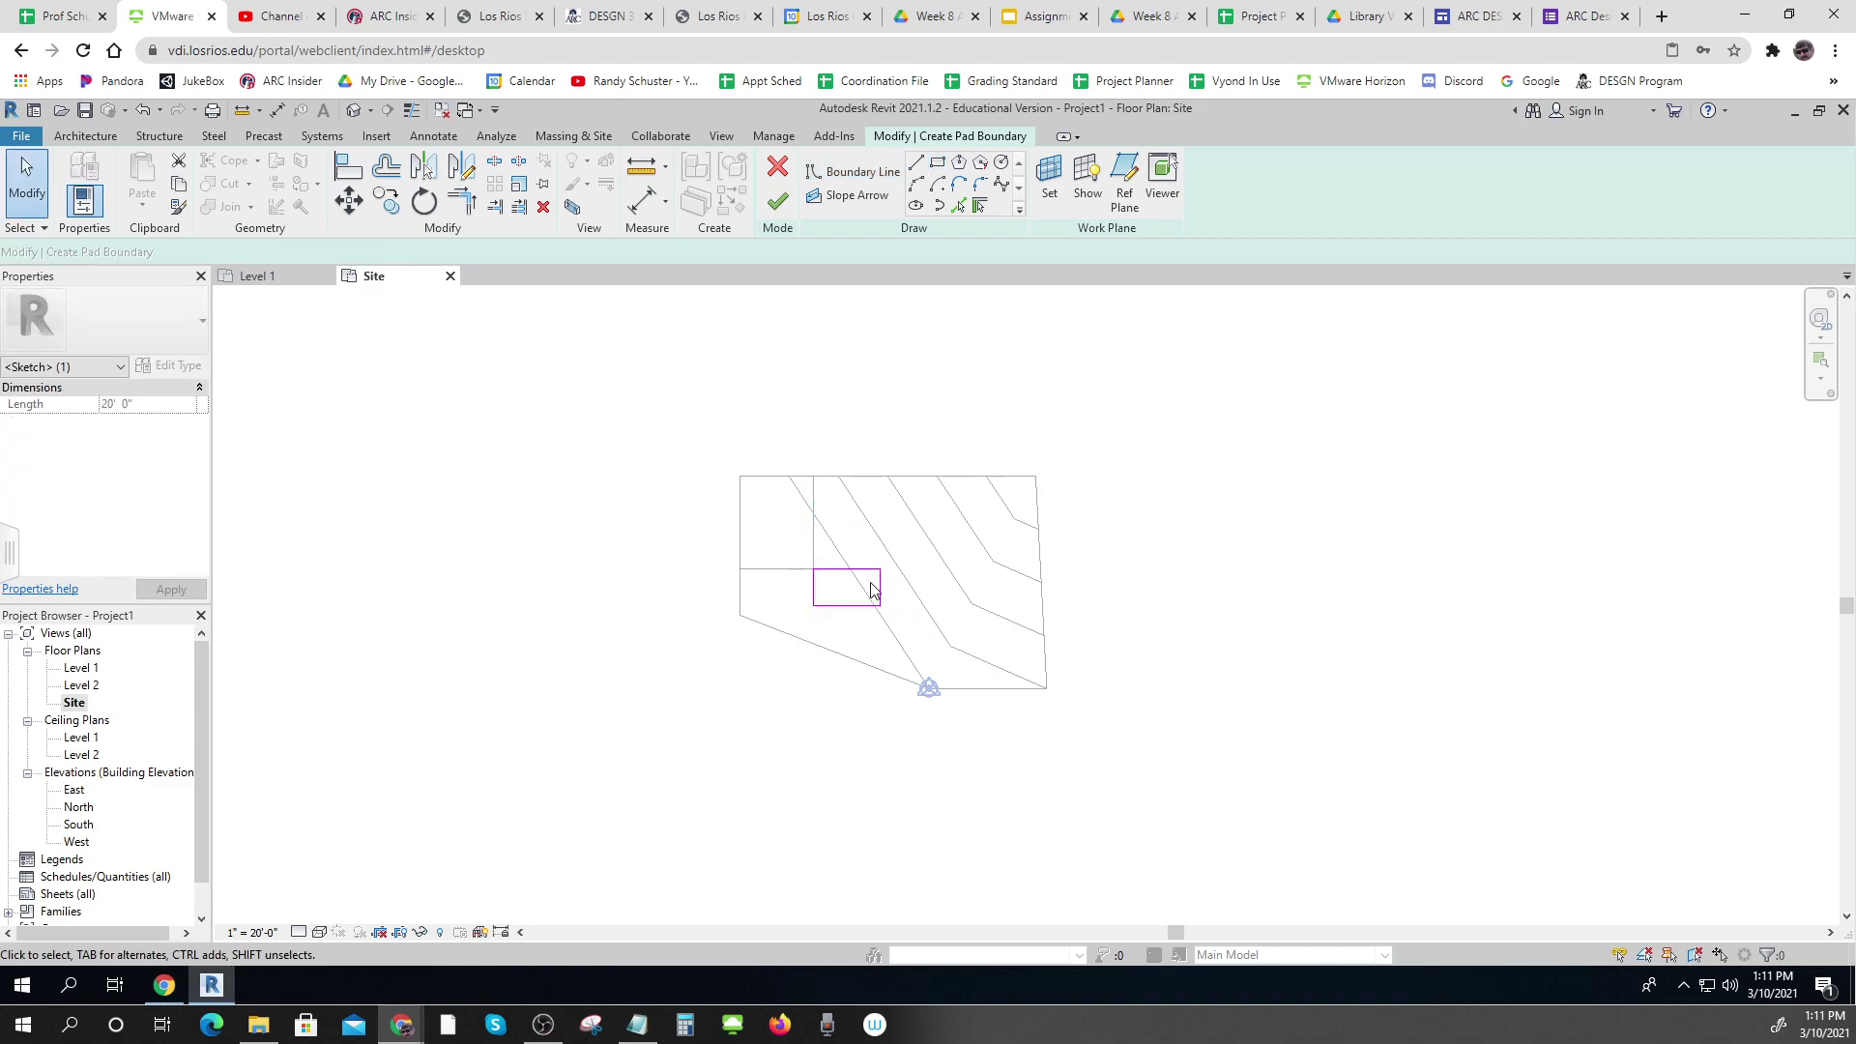
Set the rectangle's height to 24', finish the pad and view it in the default 3D view
click(846, 605)
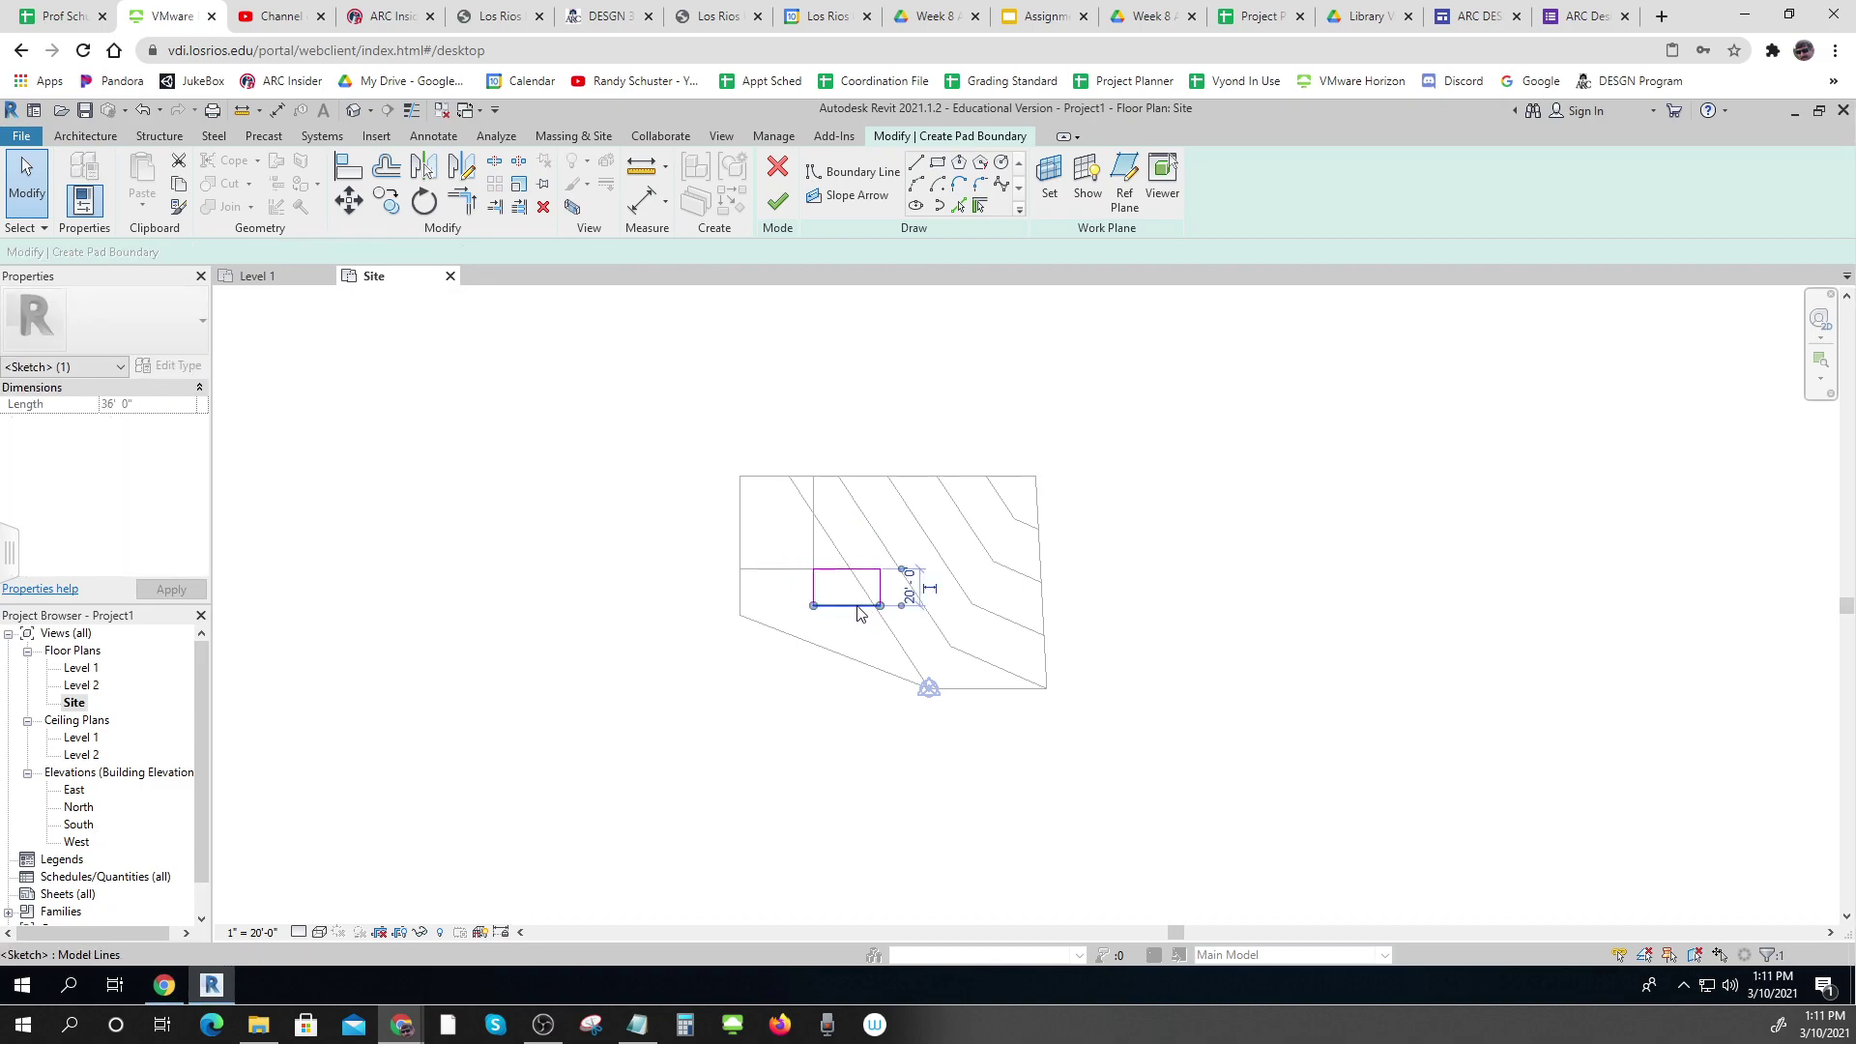
click(912, 597)
text(24)
key(Return)
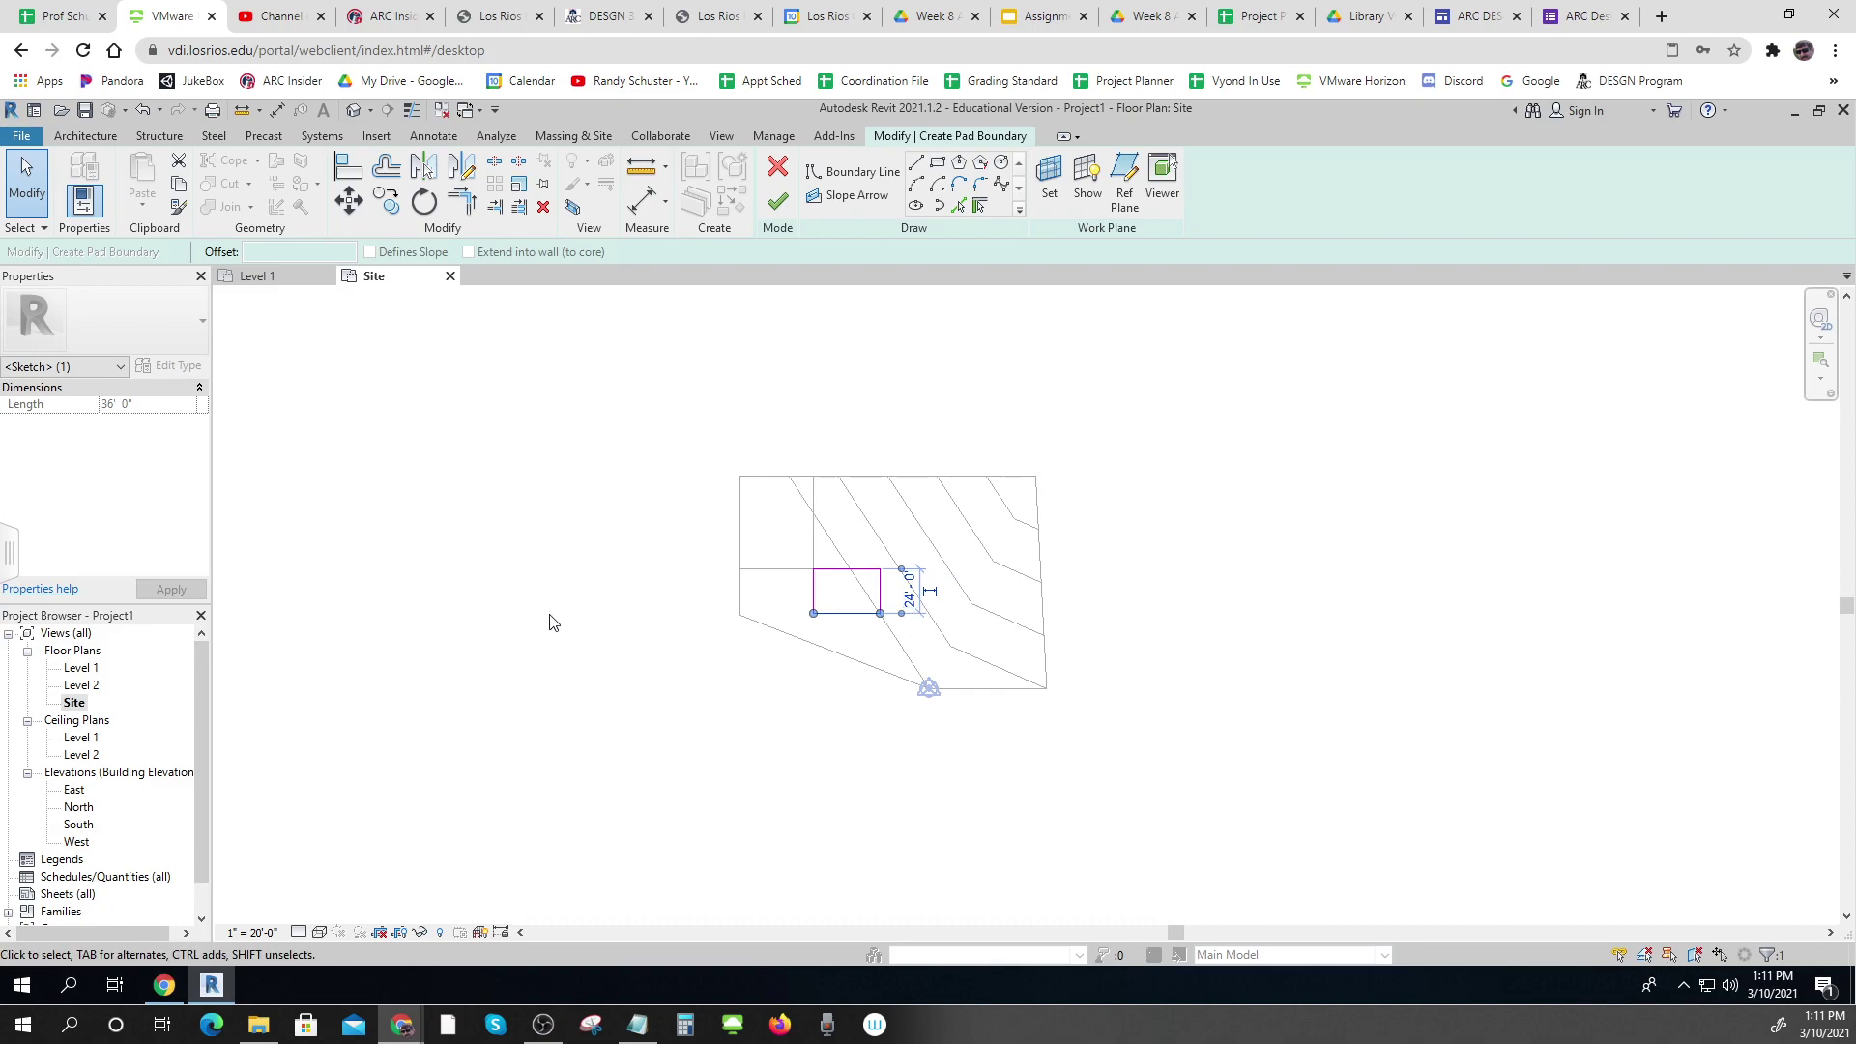
click(556, 616)
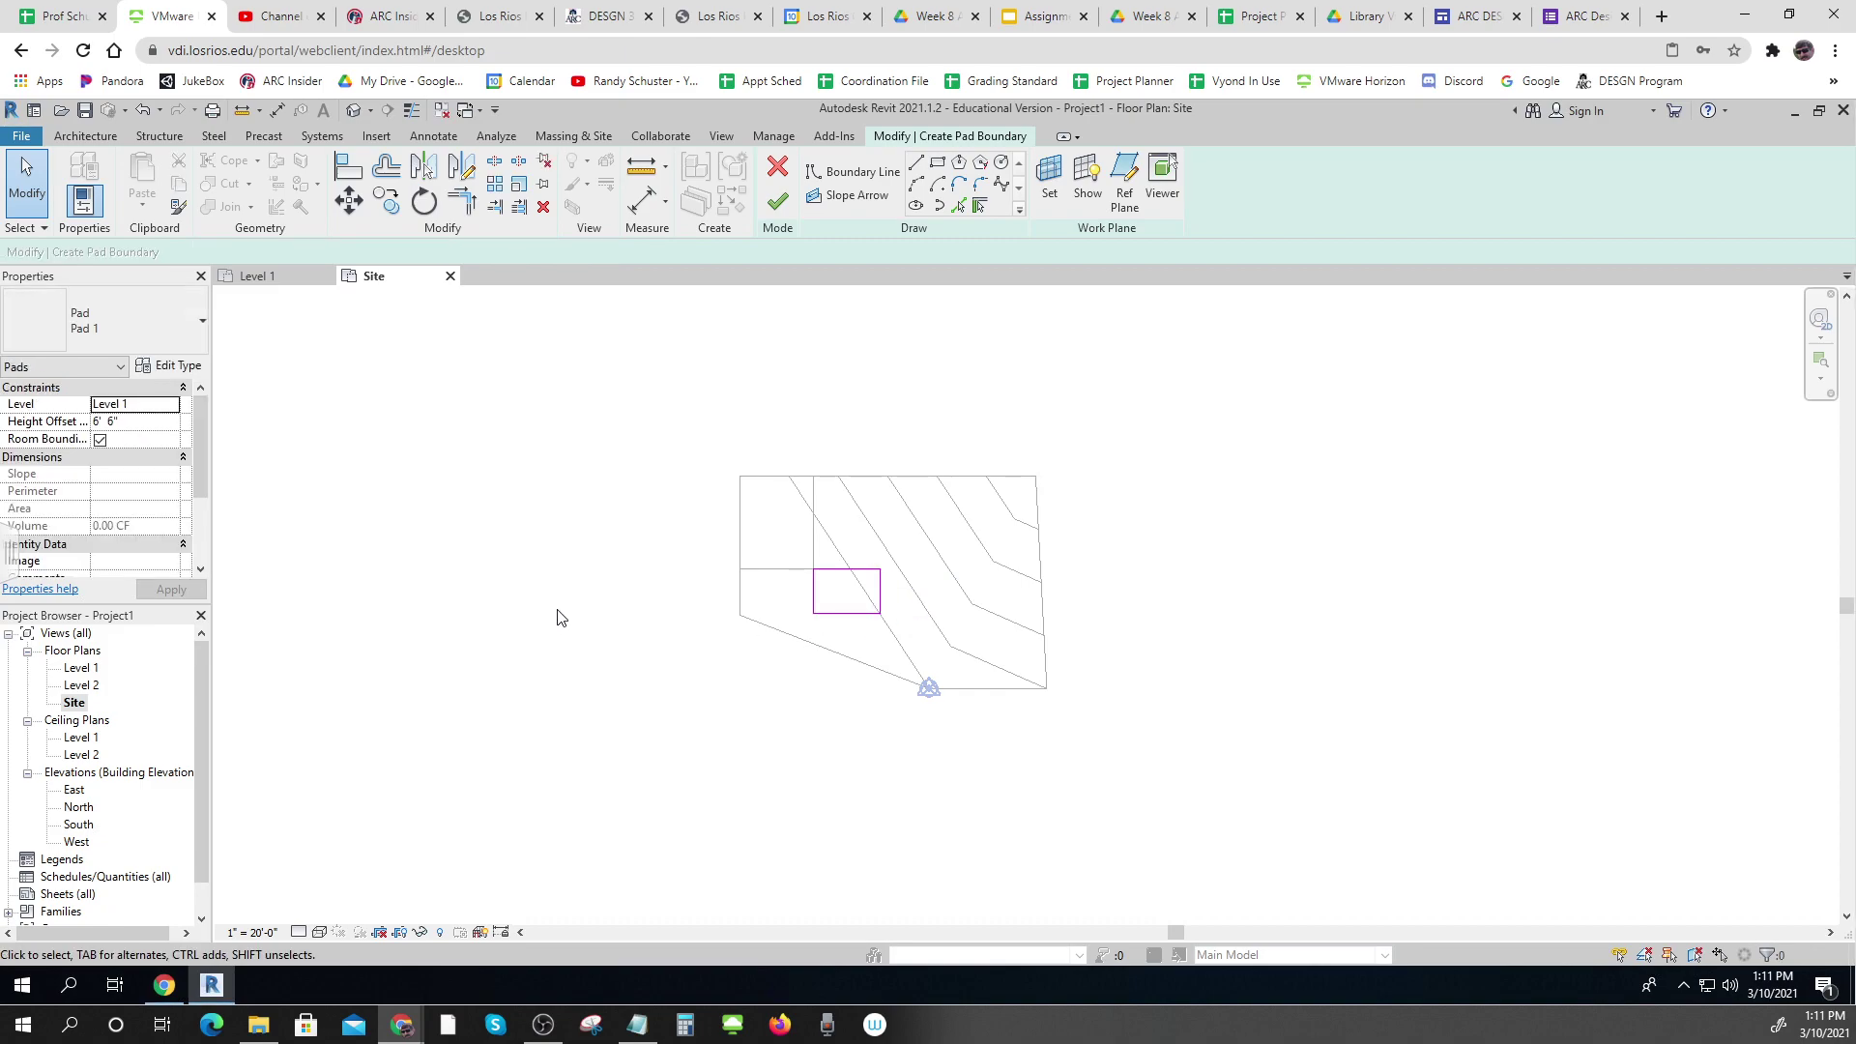
click(777, 200)
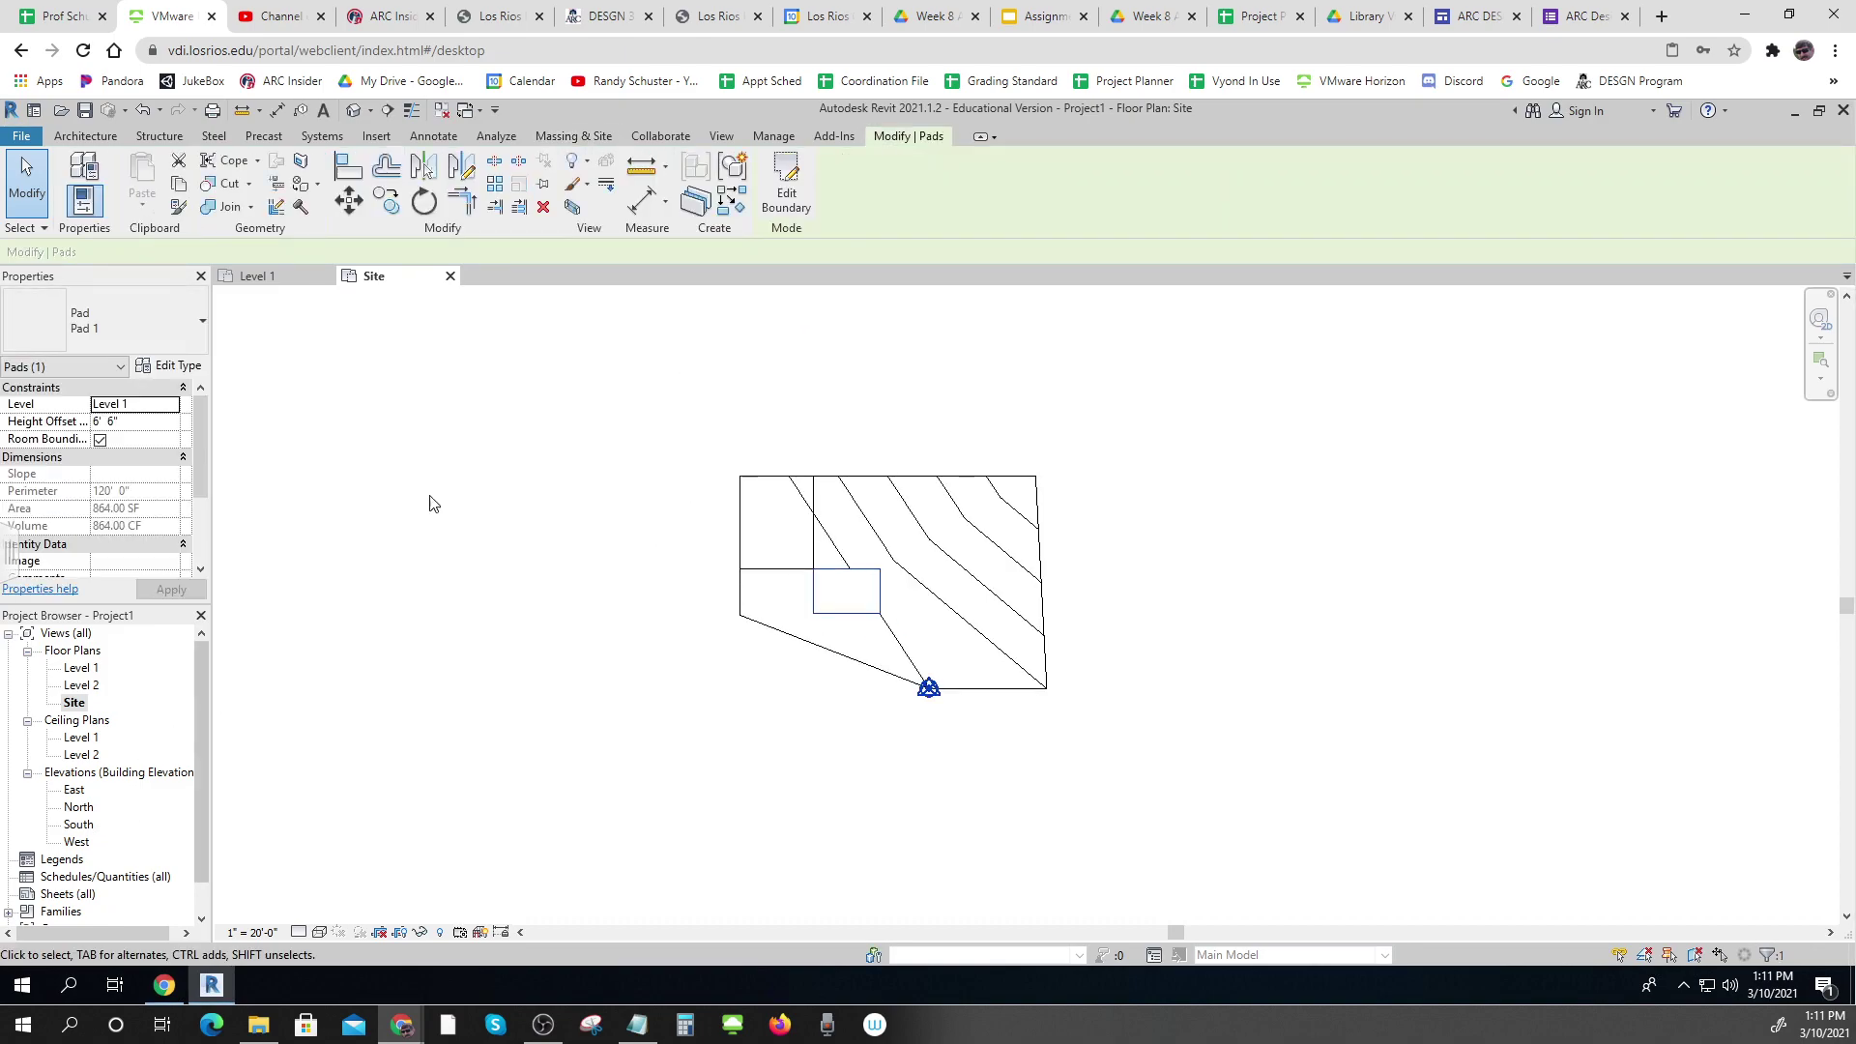
click(354, 110)
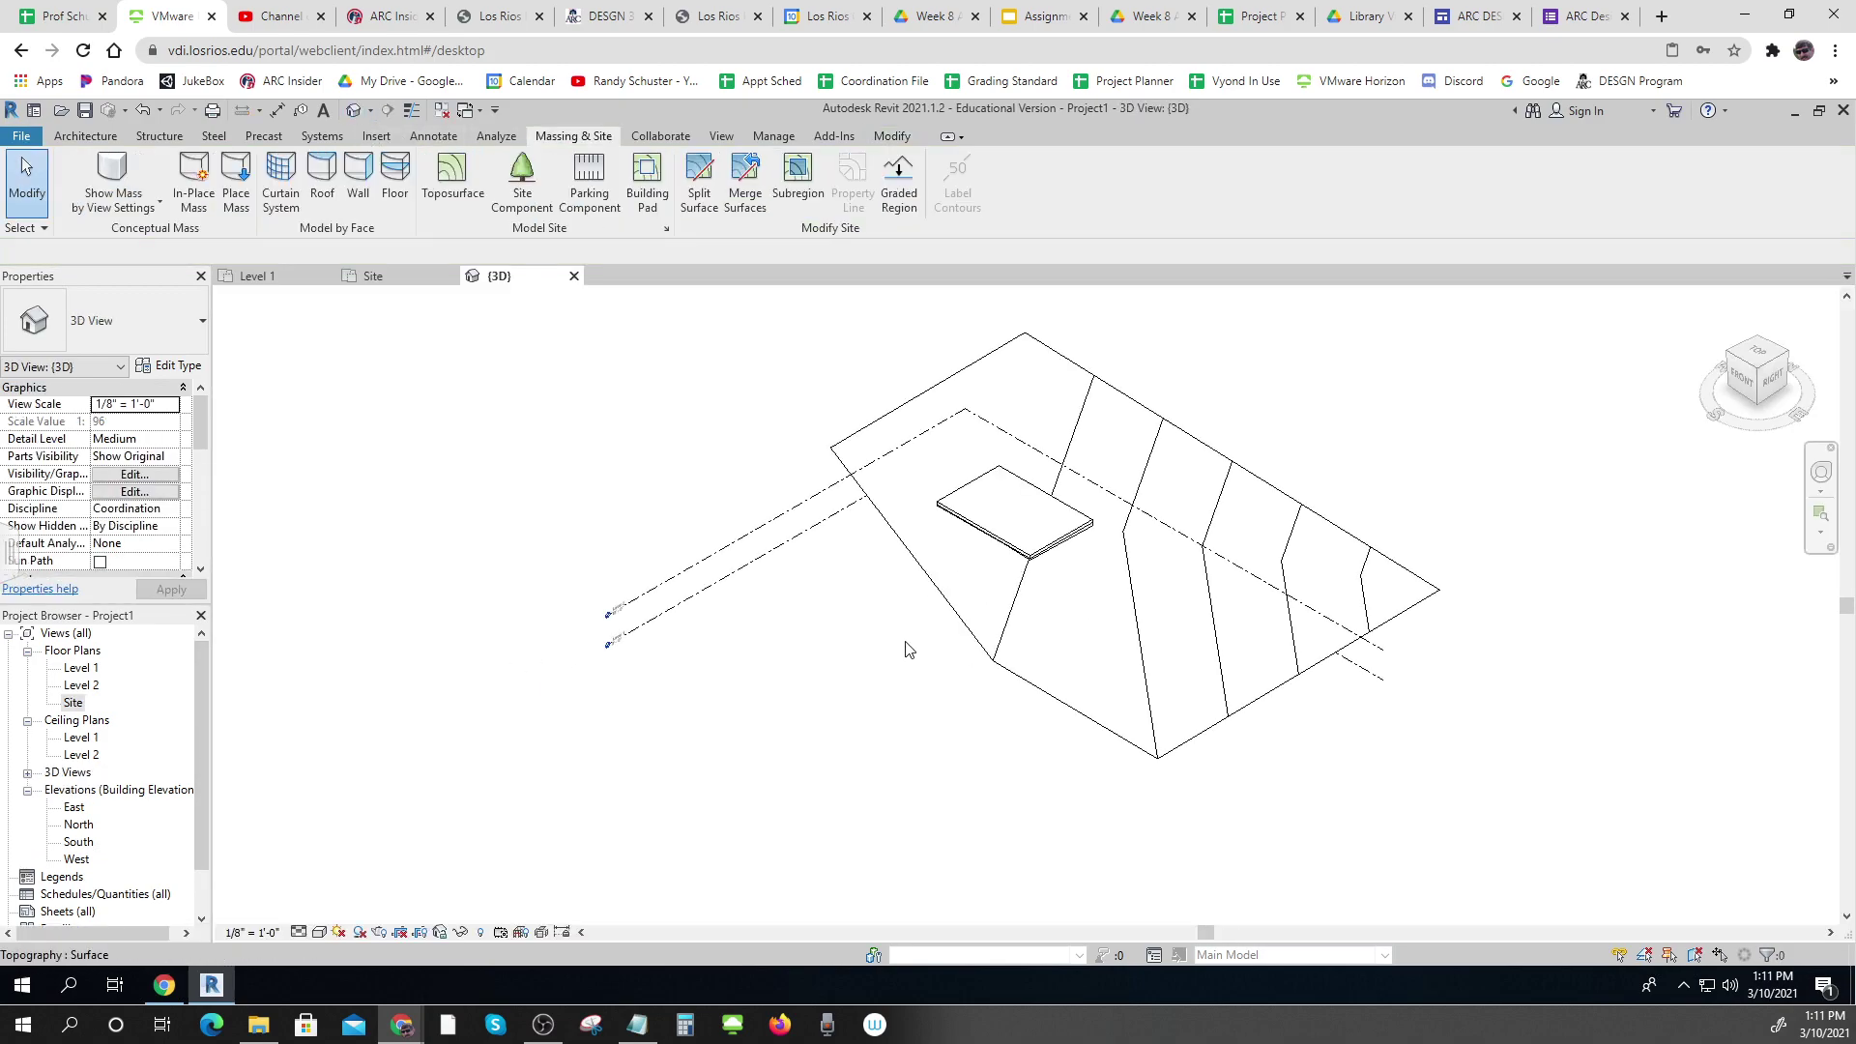
Switch from the default 3D view back to the Site floor plan via the Project Browser
double_click(74, 702)
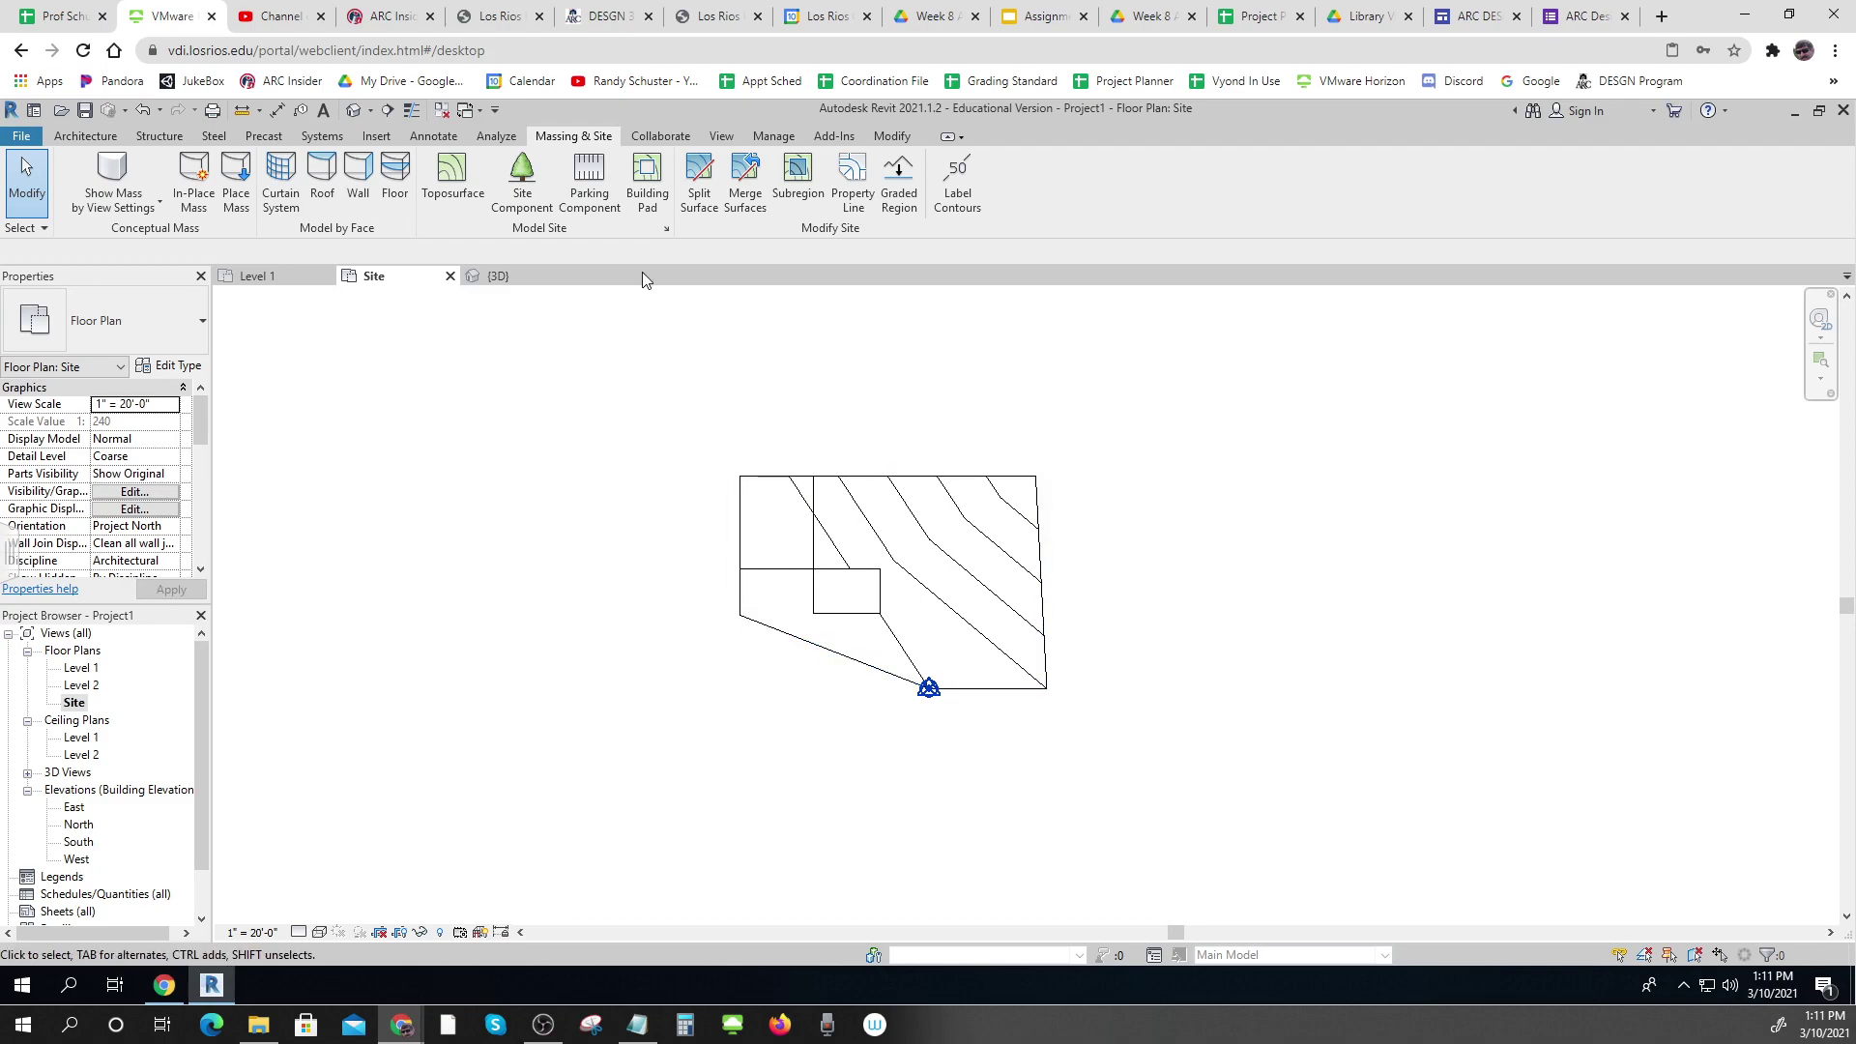
Sketch a rectangular pad boundary from the old pad's corner to the top boundary, with a 6' offset
click(650, 174)
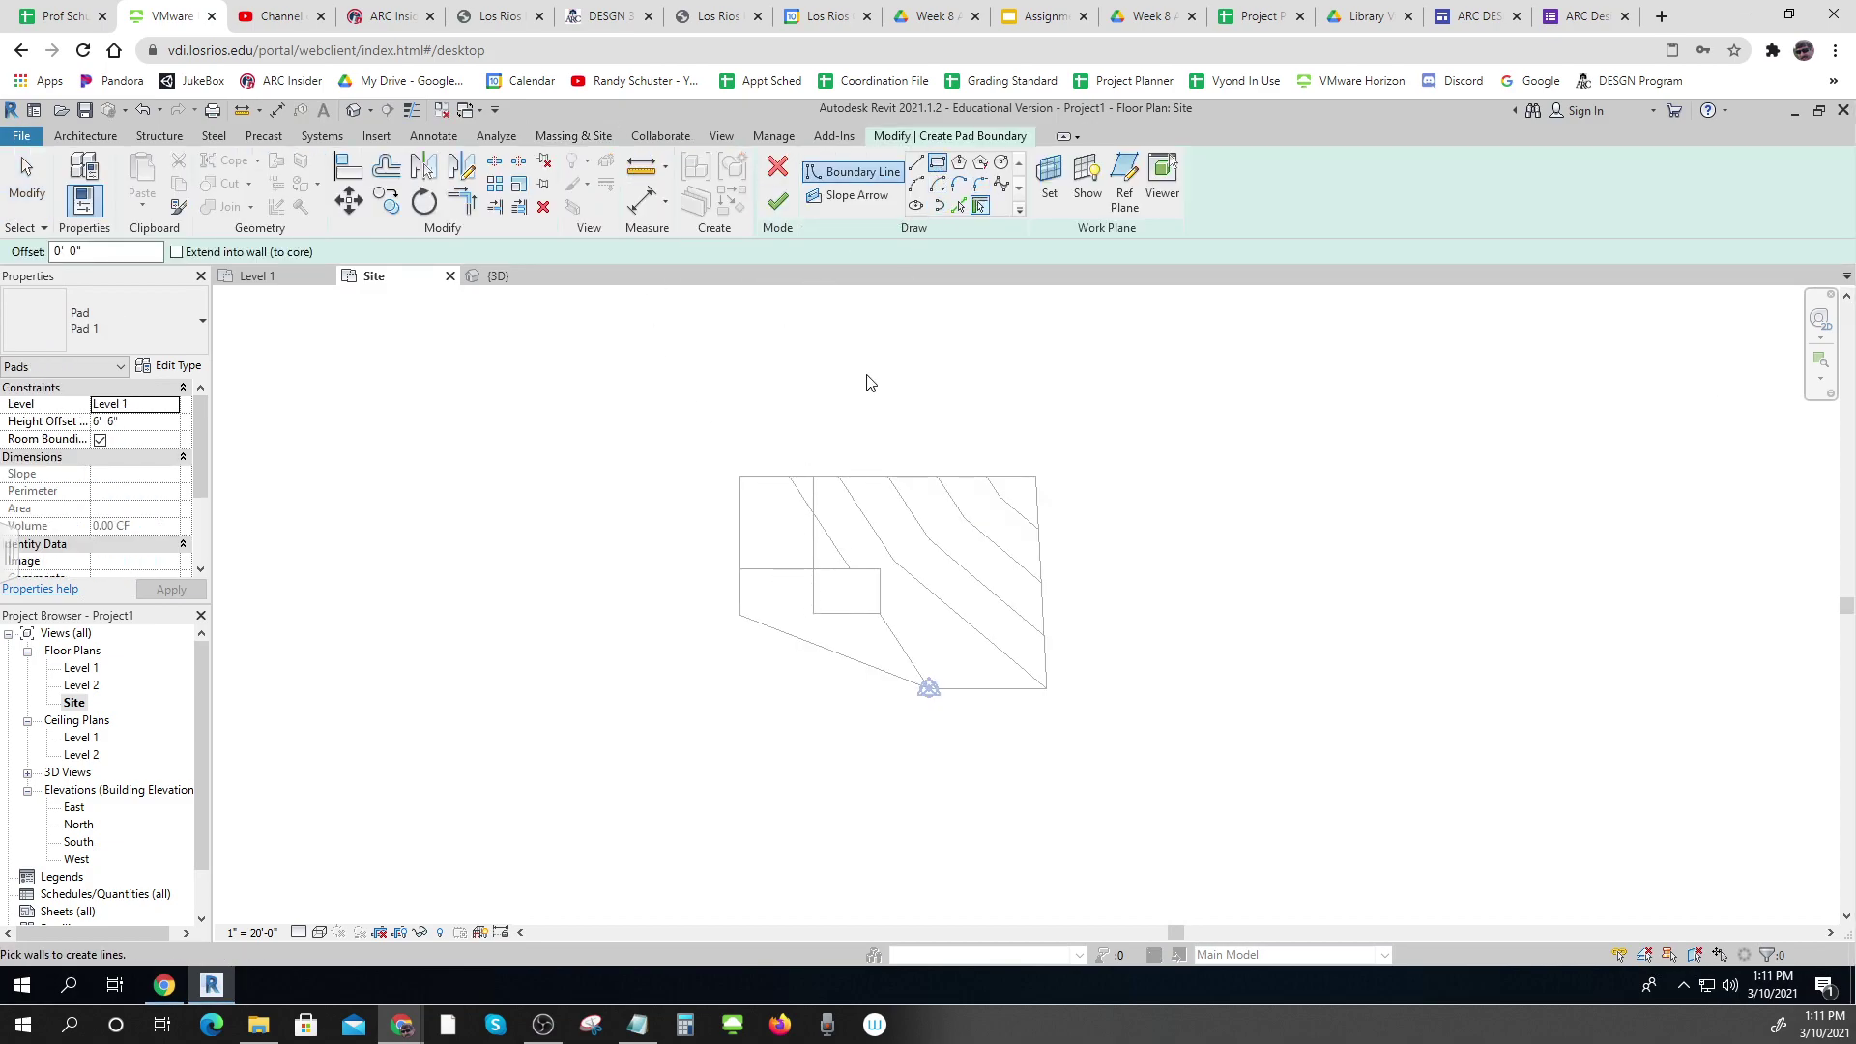
click(937, 162)
click(813, 612)
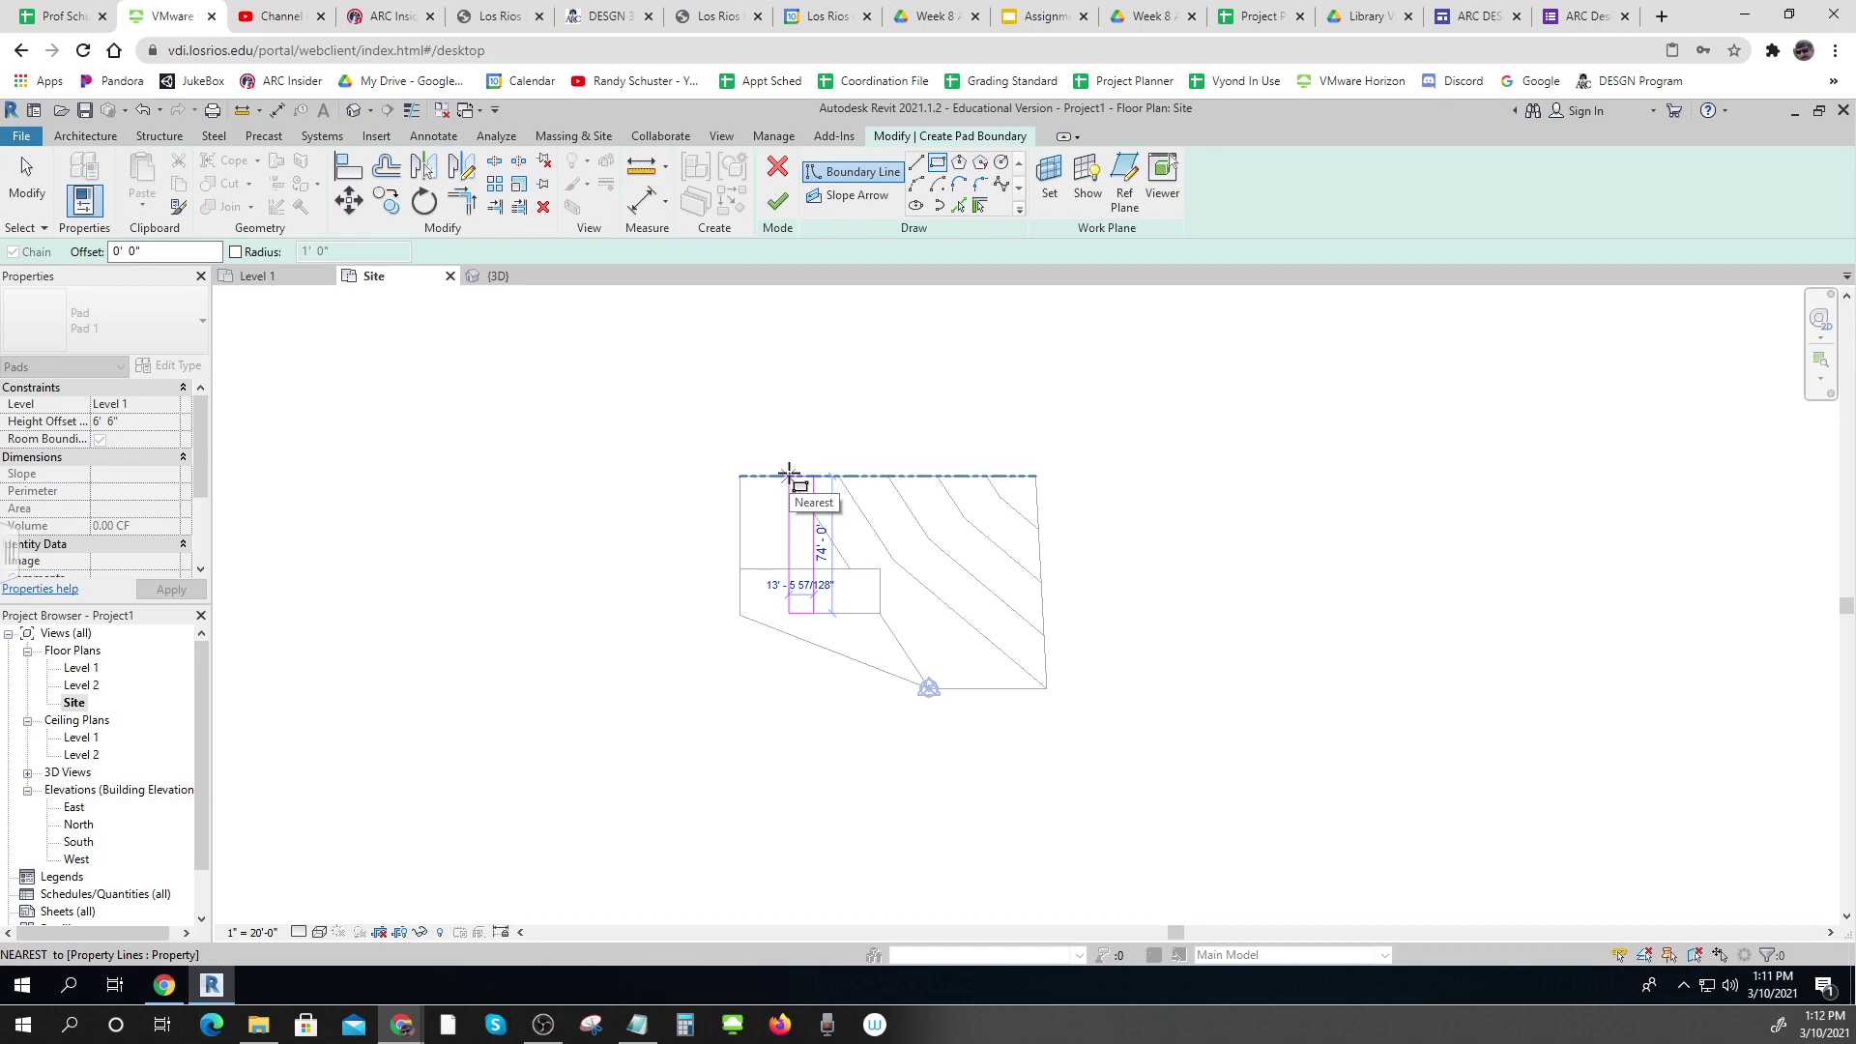
click(789, 475)
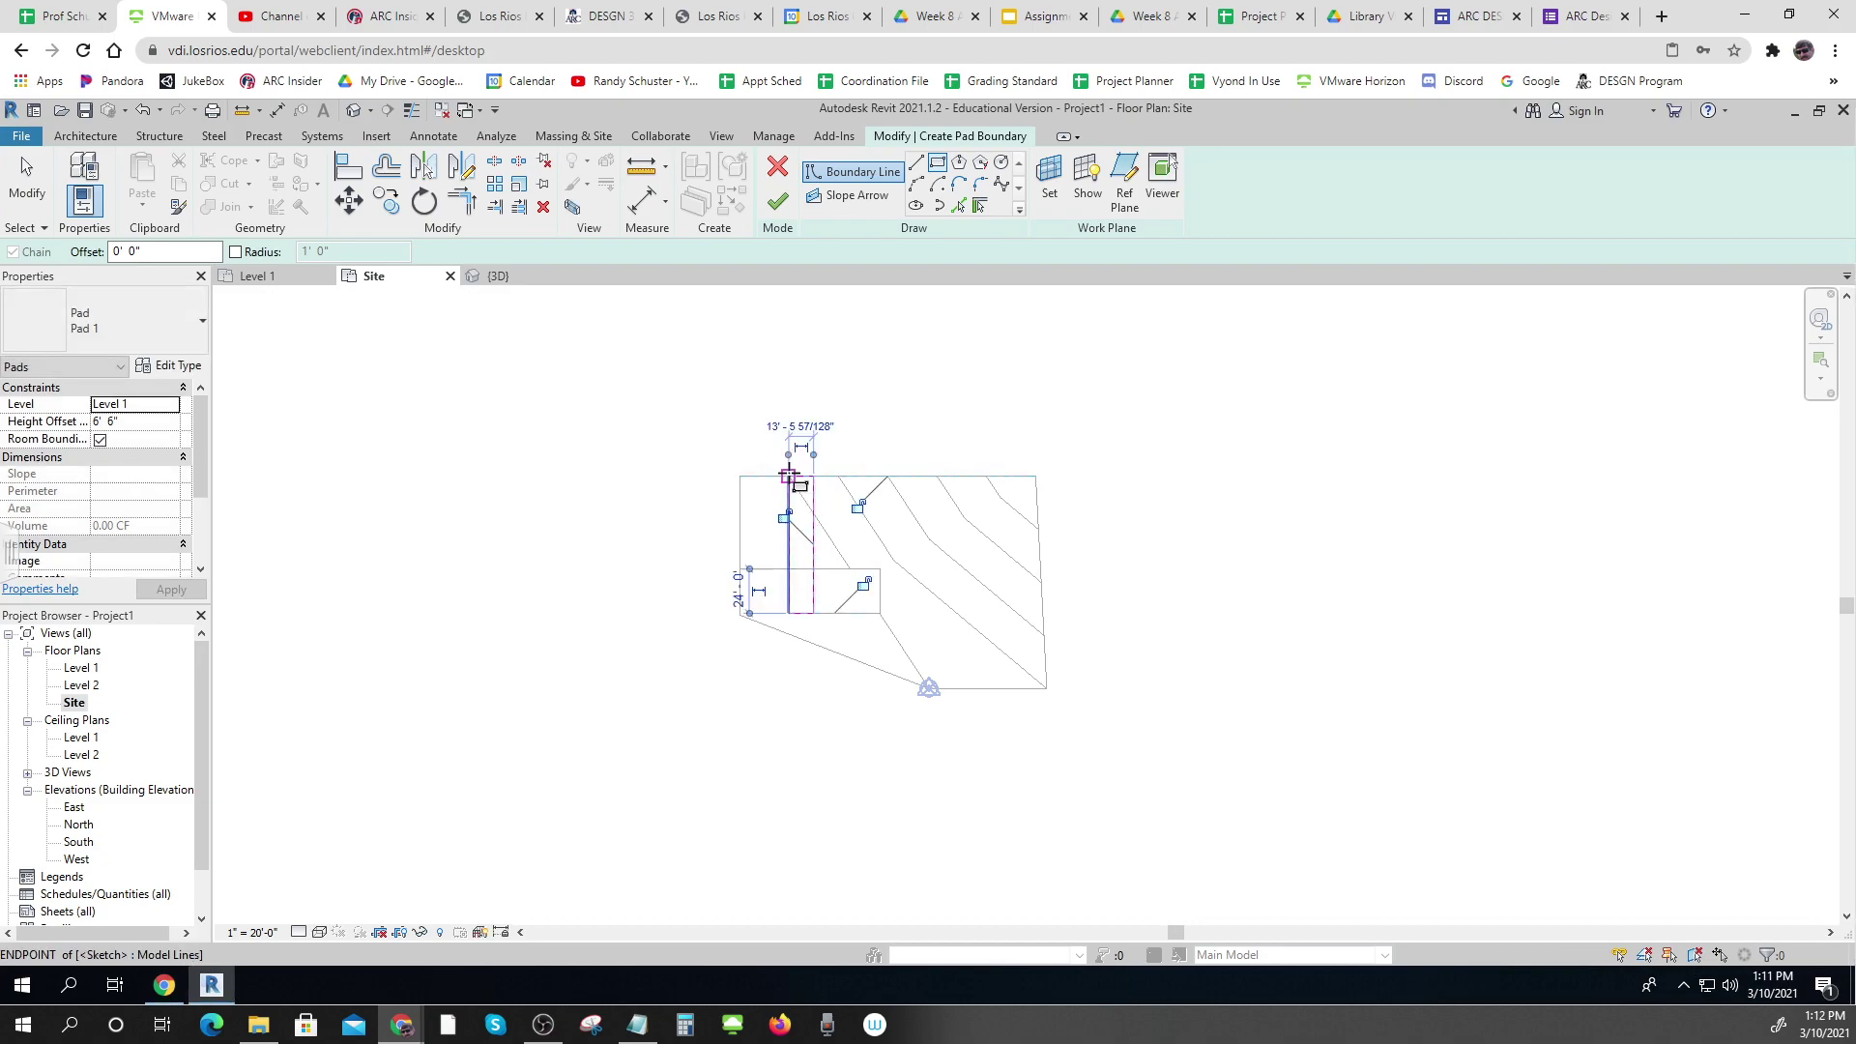
double_click(160, 251)
text(6)
click(441, 398)
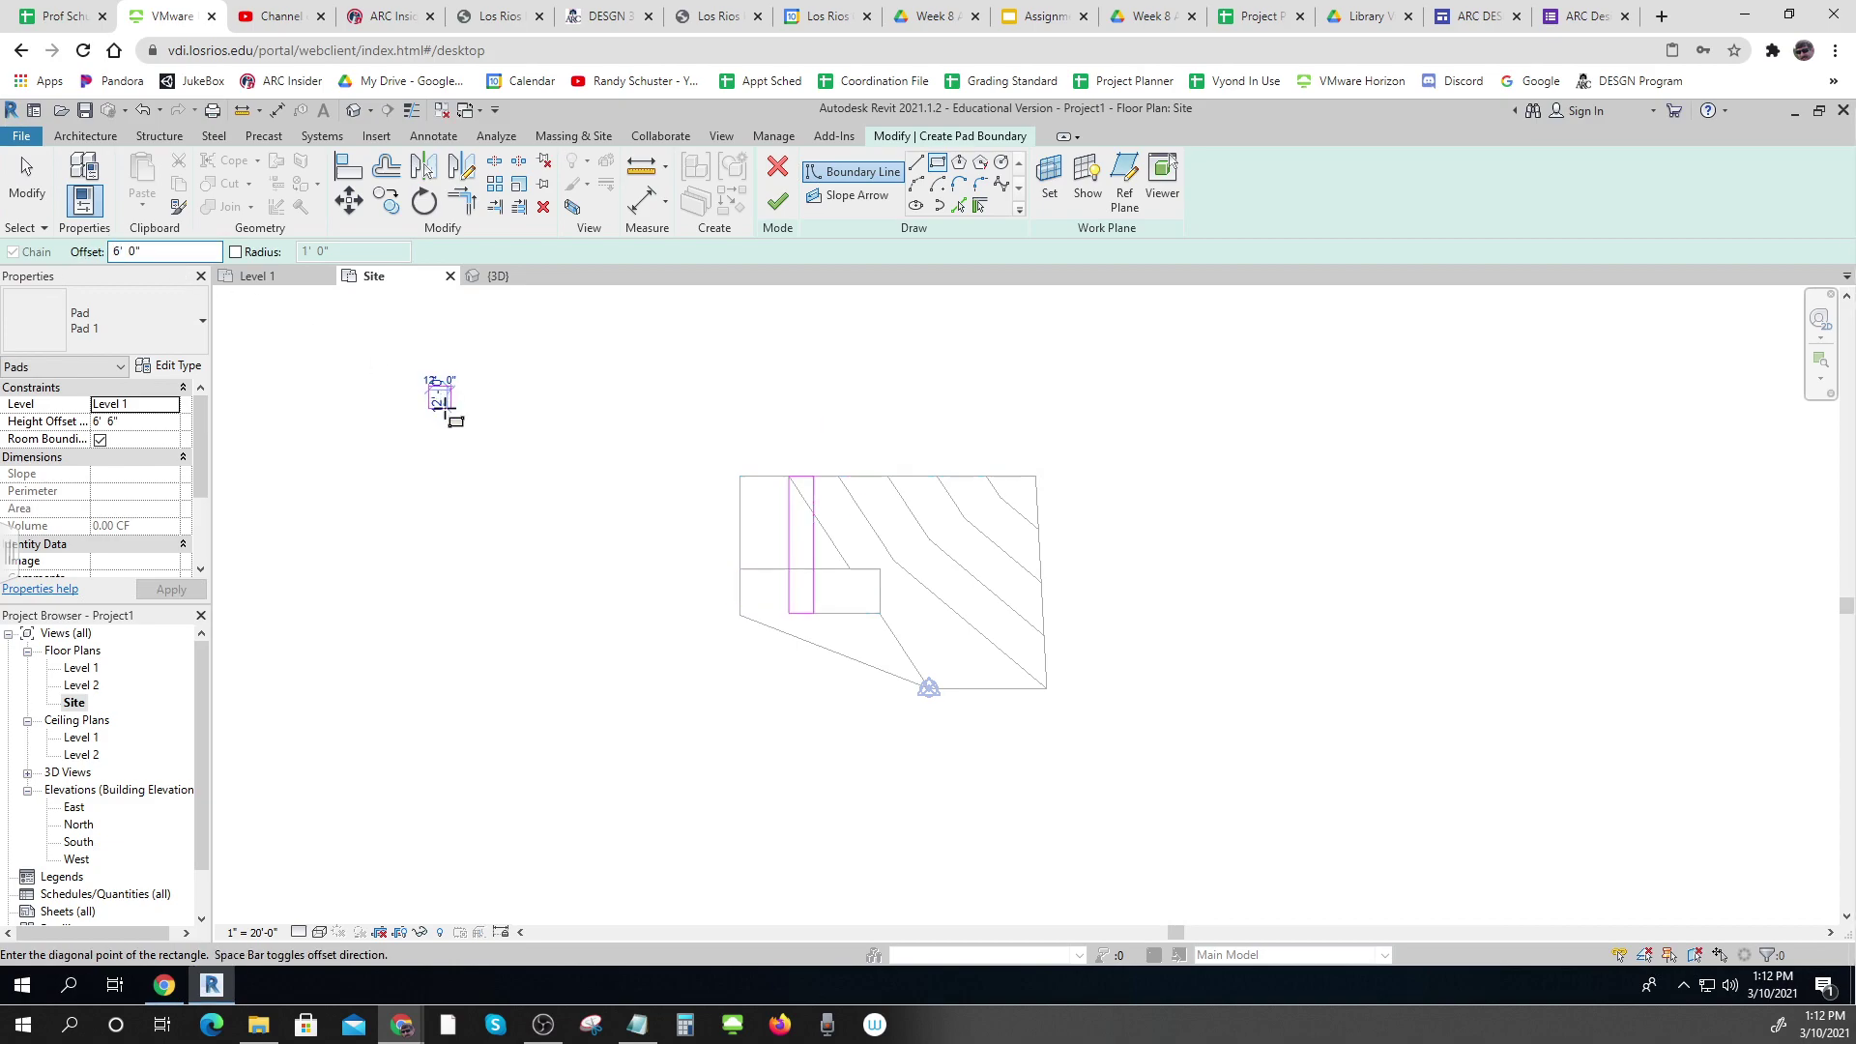
click(537, 460)
key(Escape)
key(Escape)
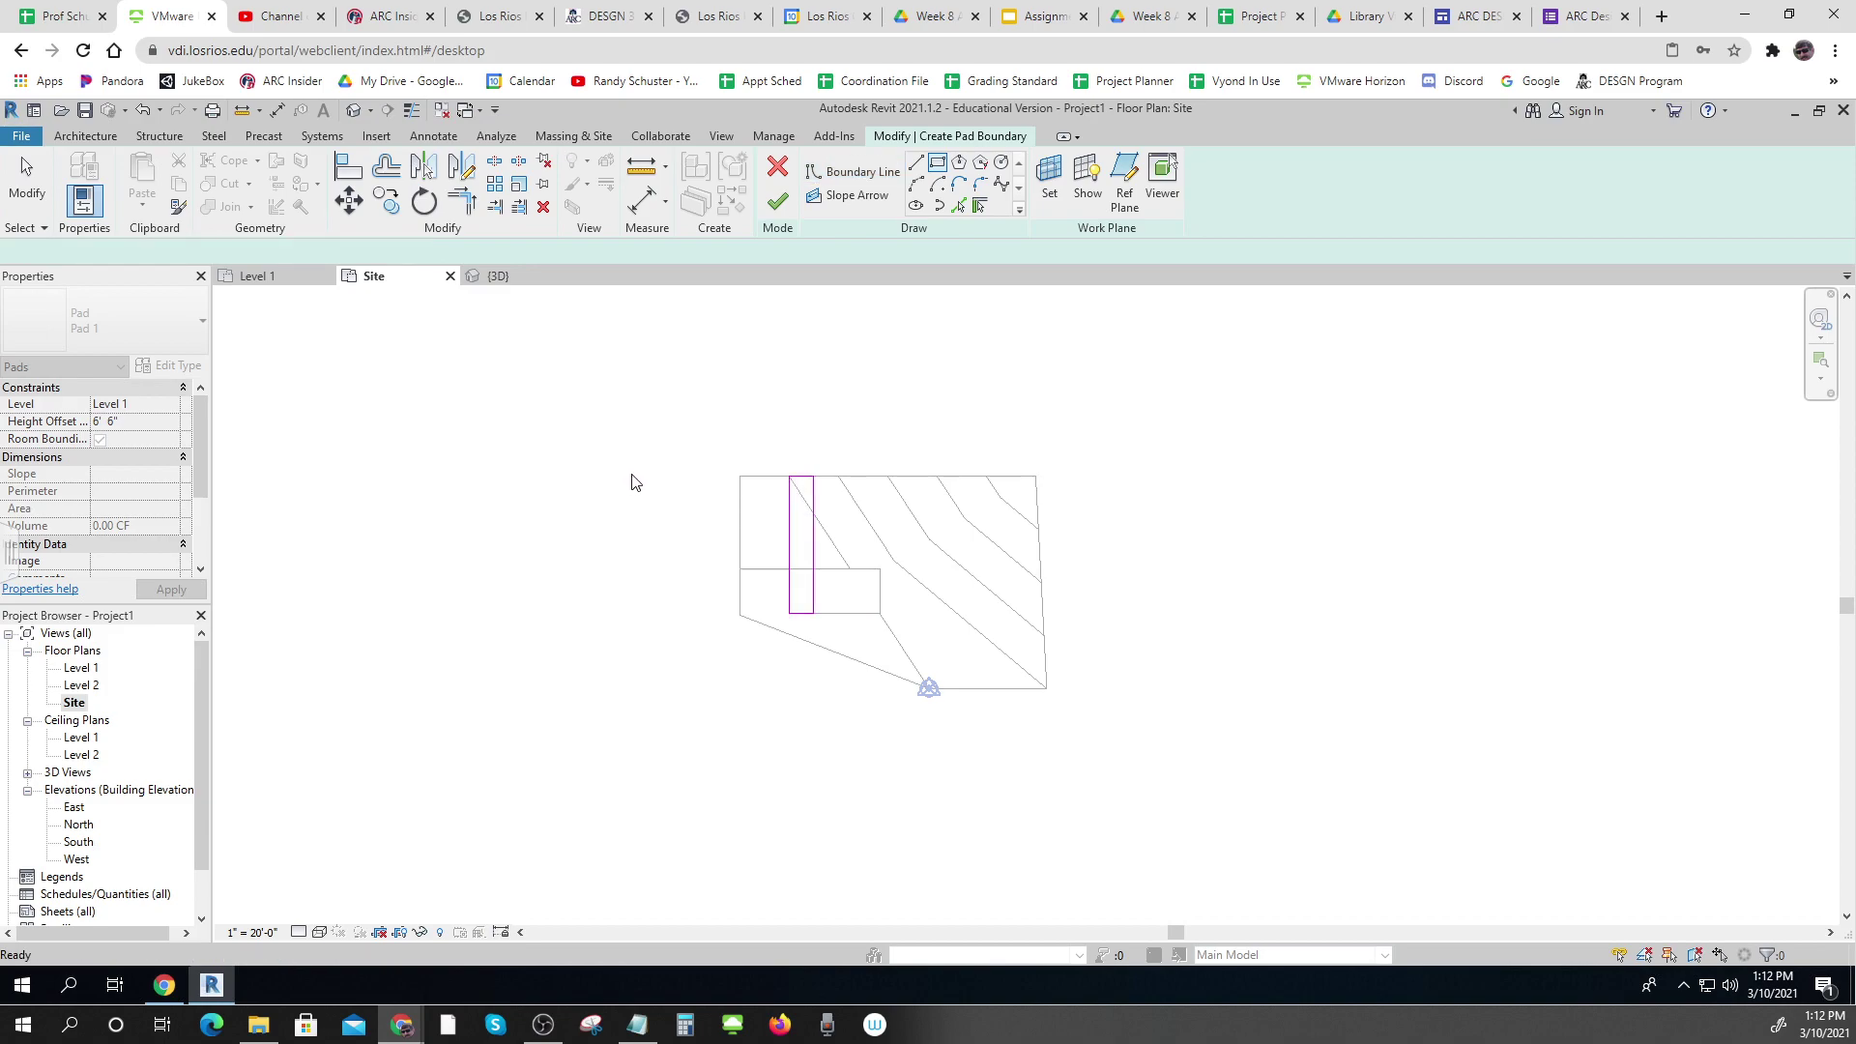
Set the rectangle's width to 10', finish the 74' by 10' pad, and open the {3D} view
click(789, 520)
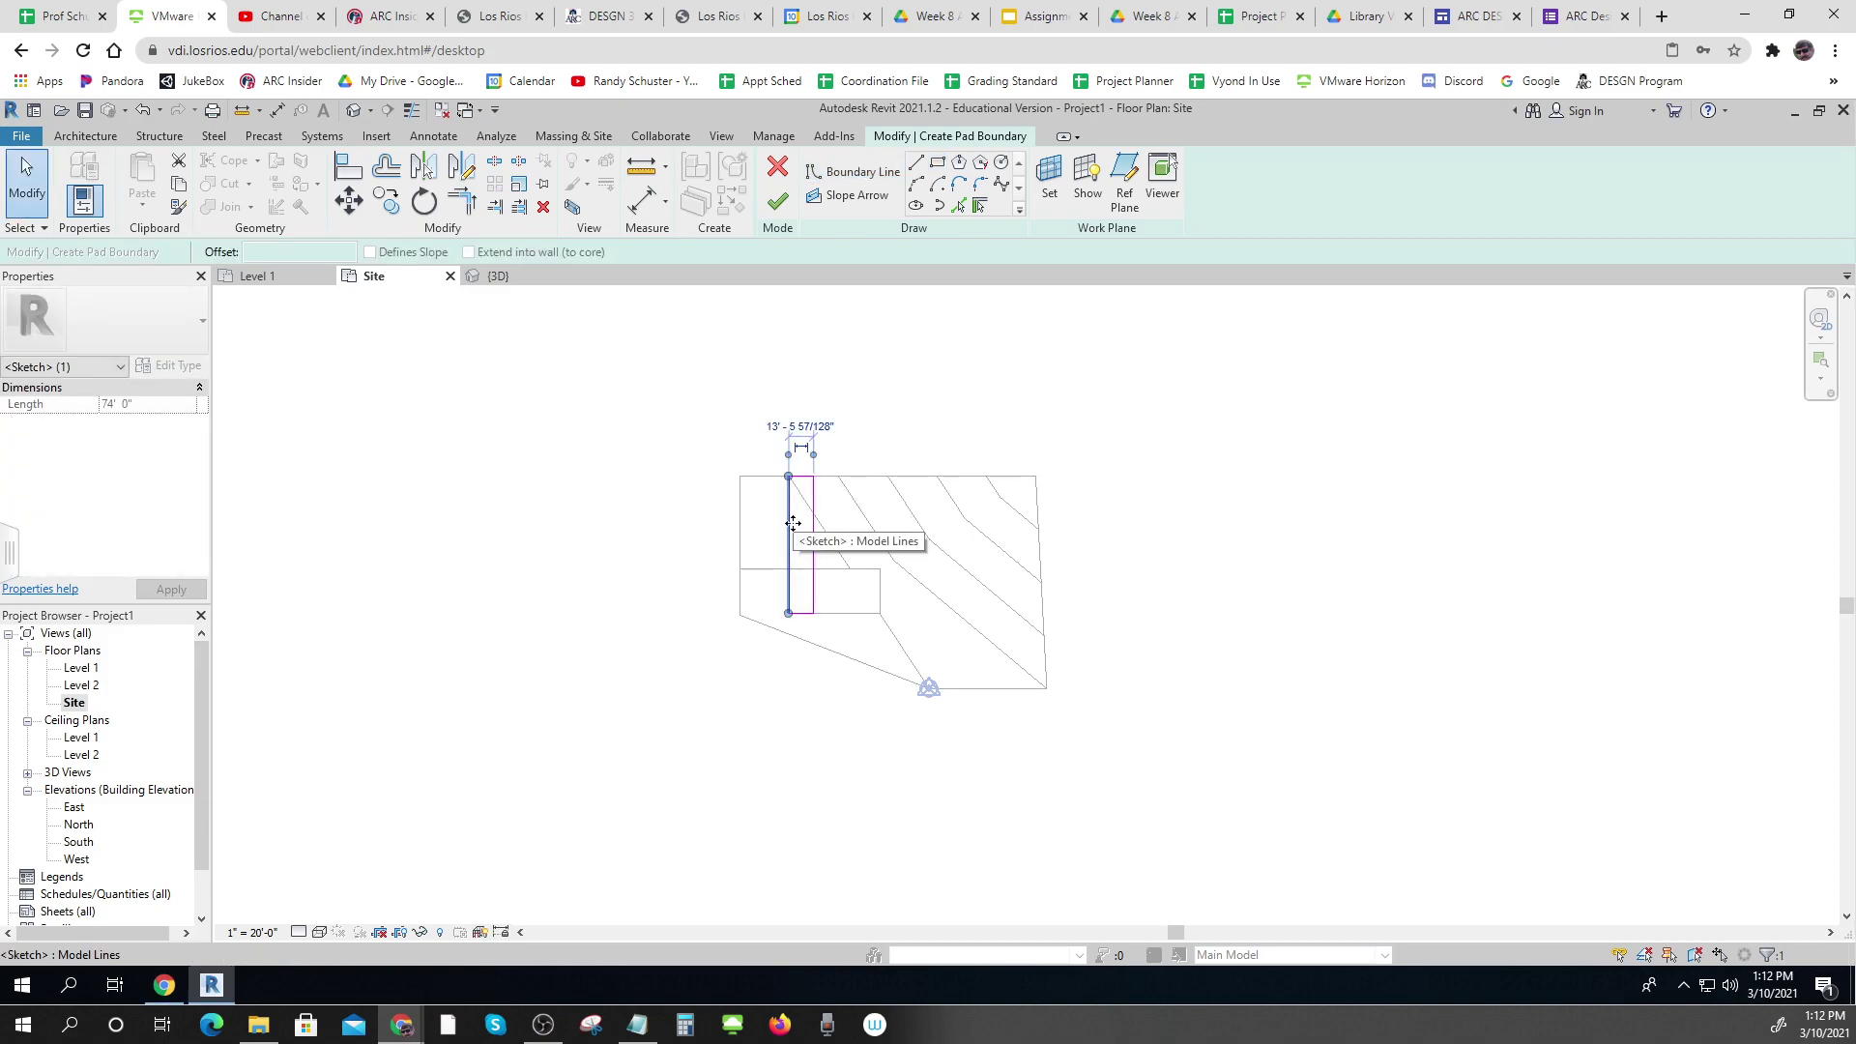
click(800, 426)
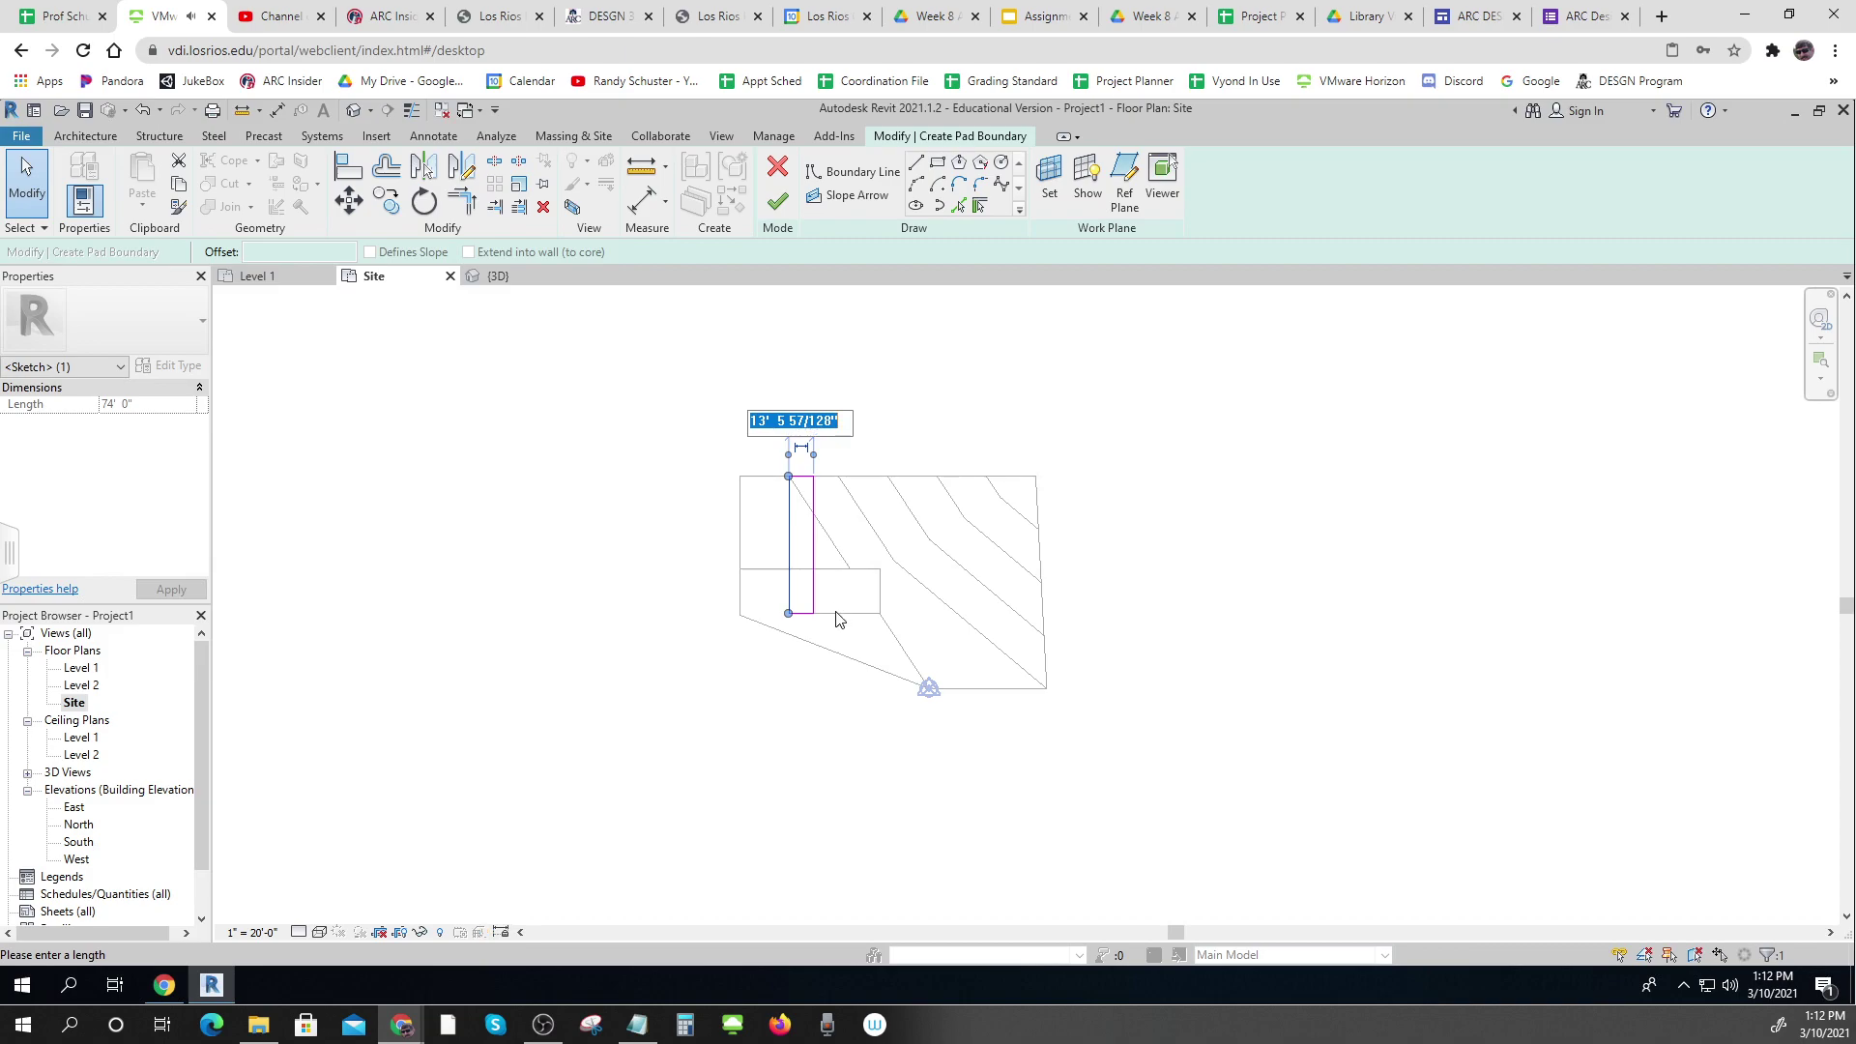
text(1)
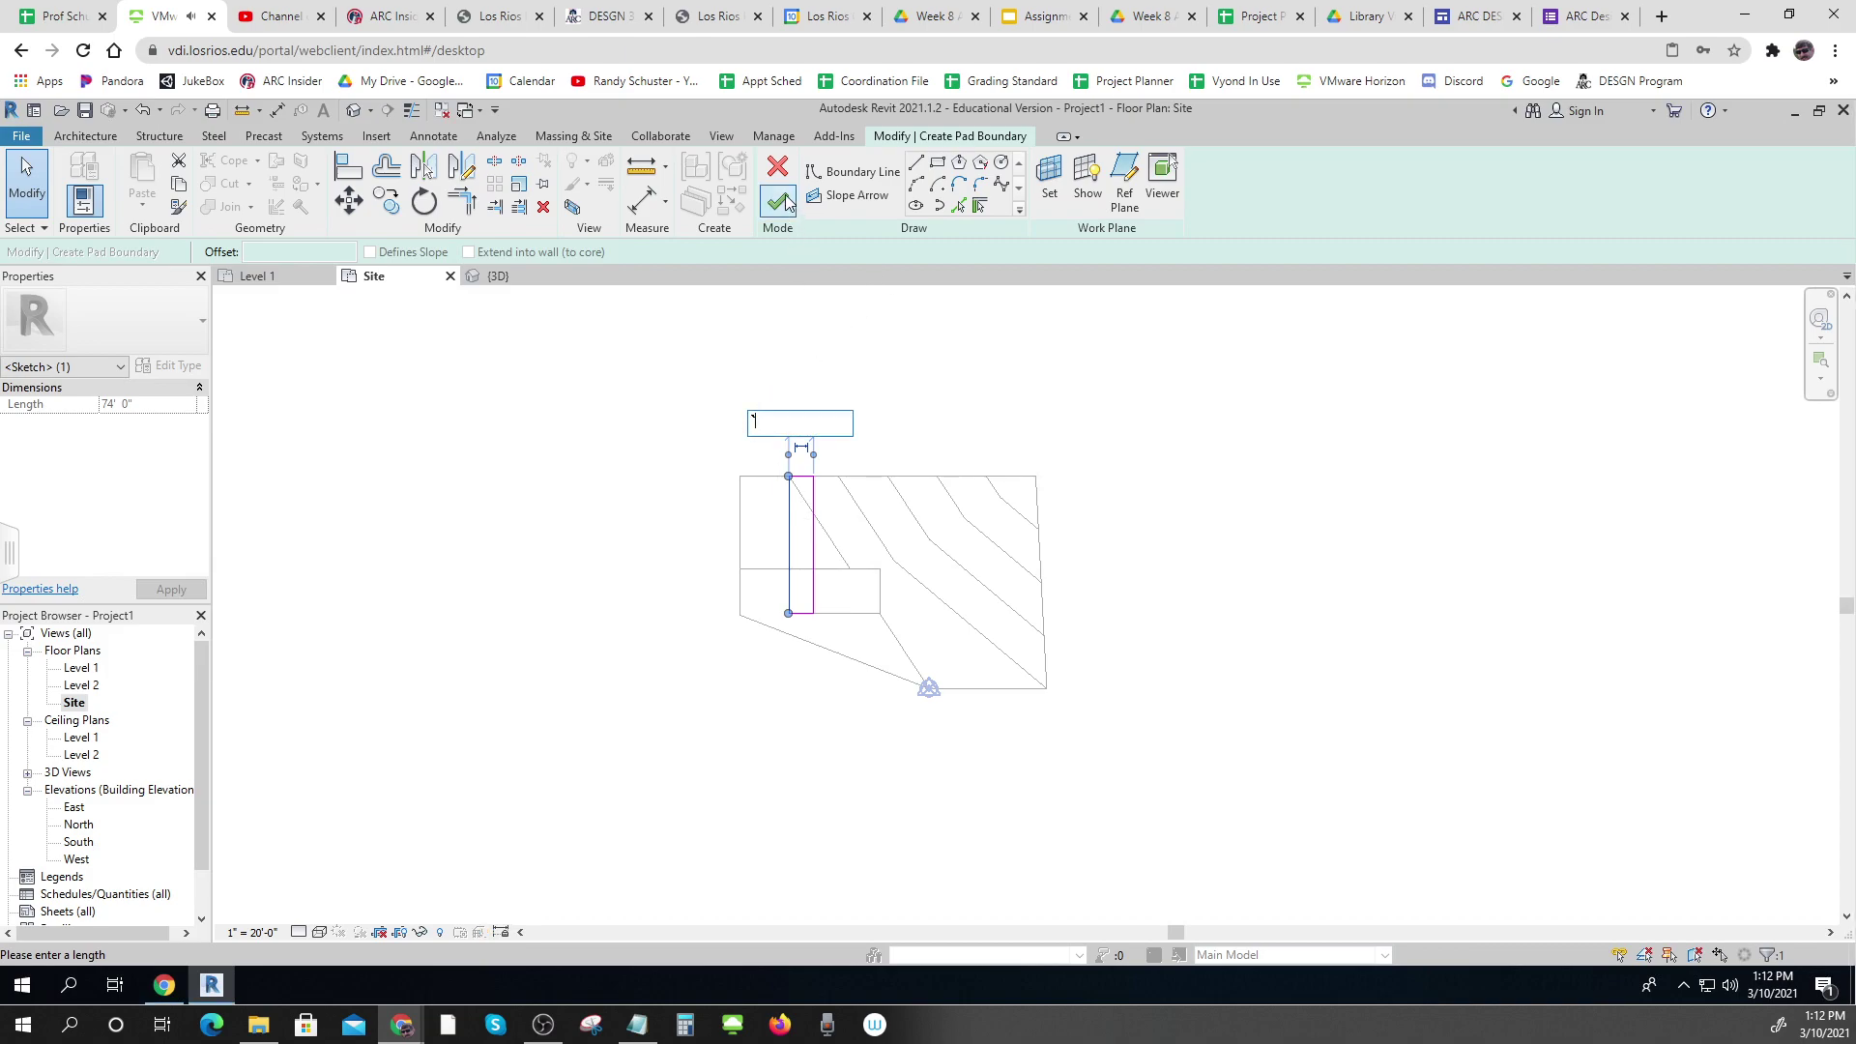
drag(774, 415, 696, 419)
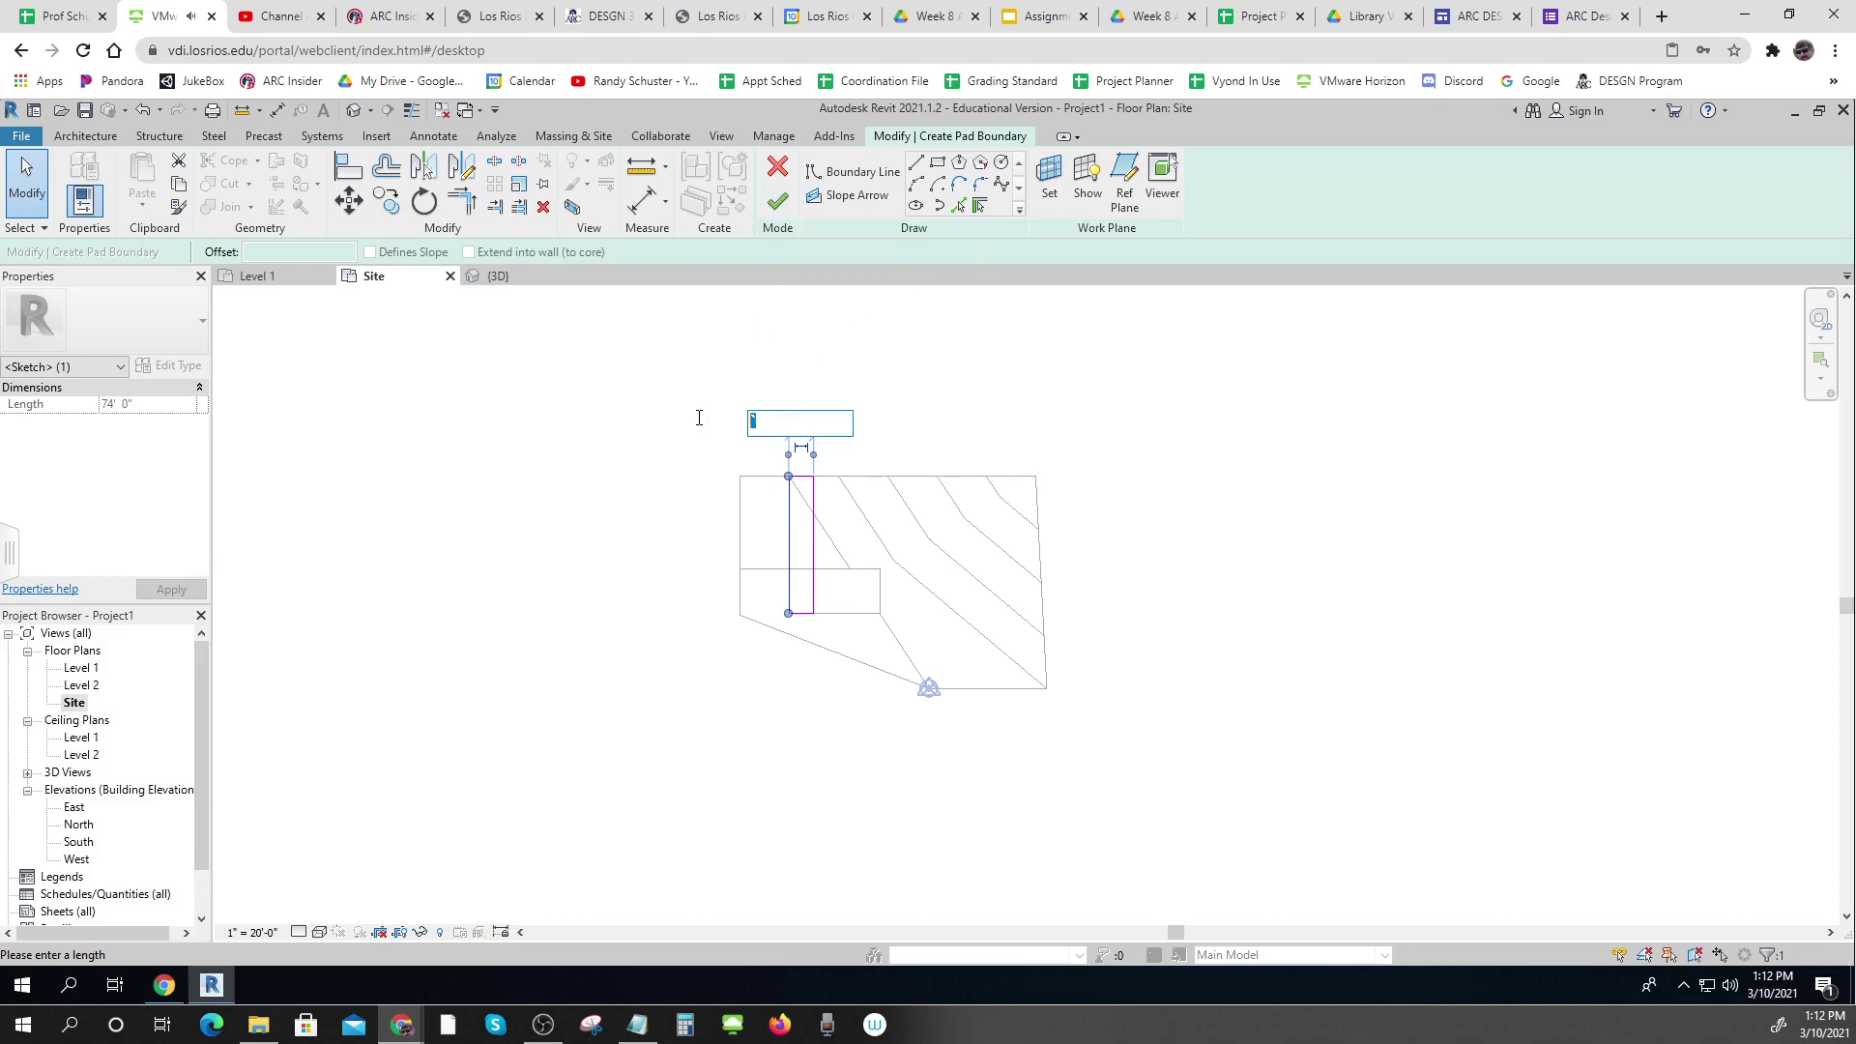
text(0)
key(Return)
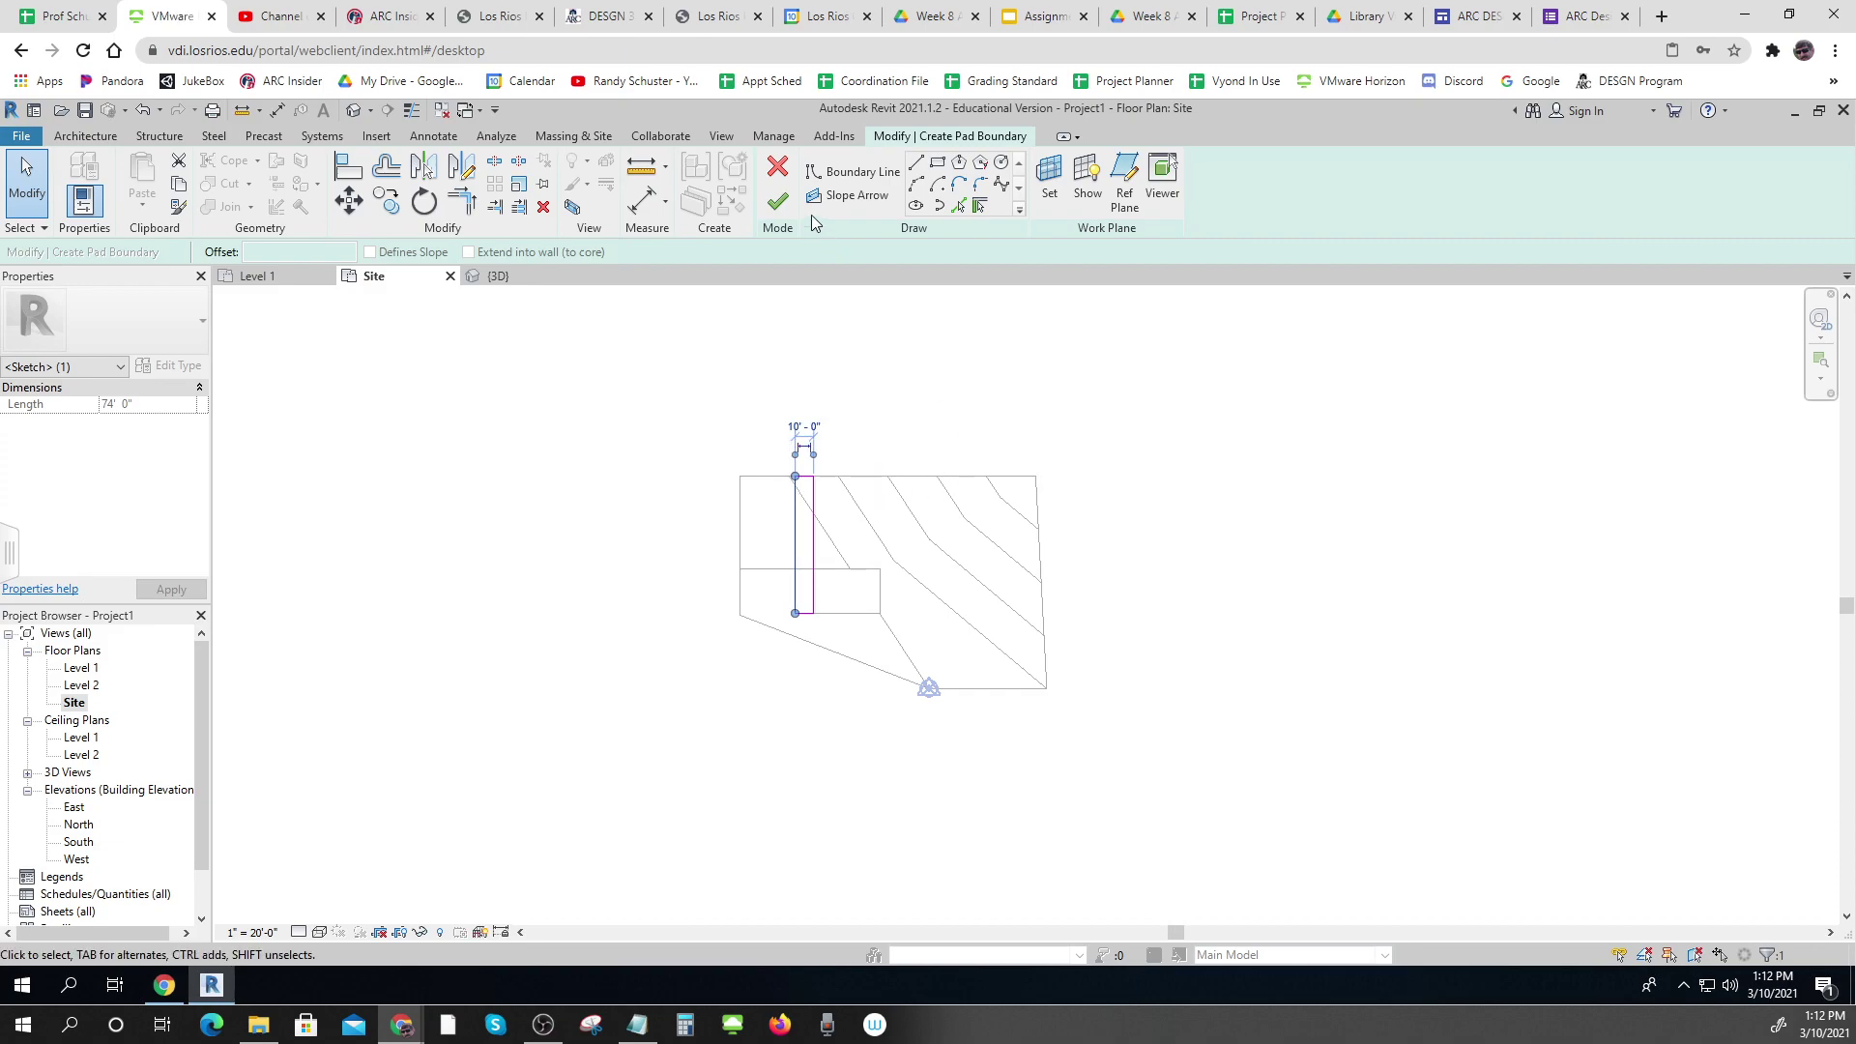
click(779, 200)
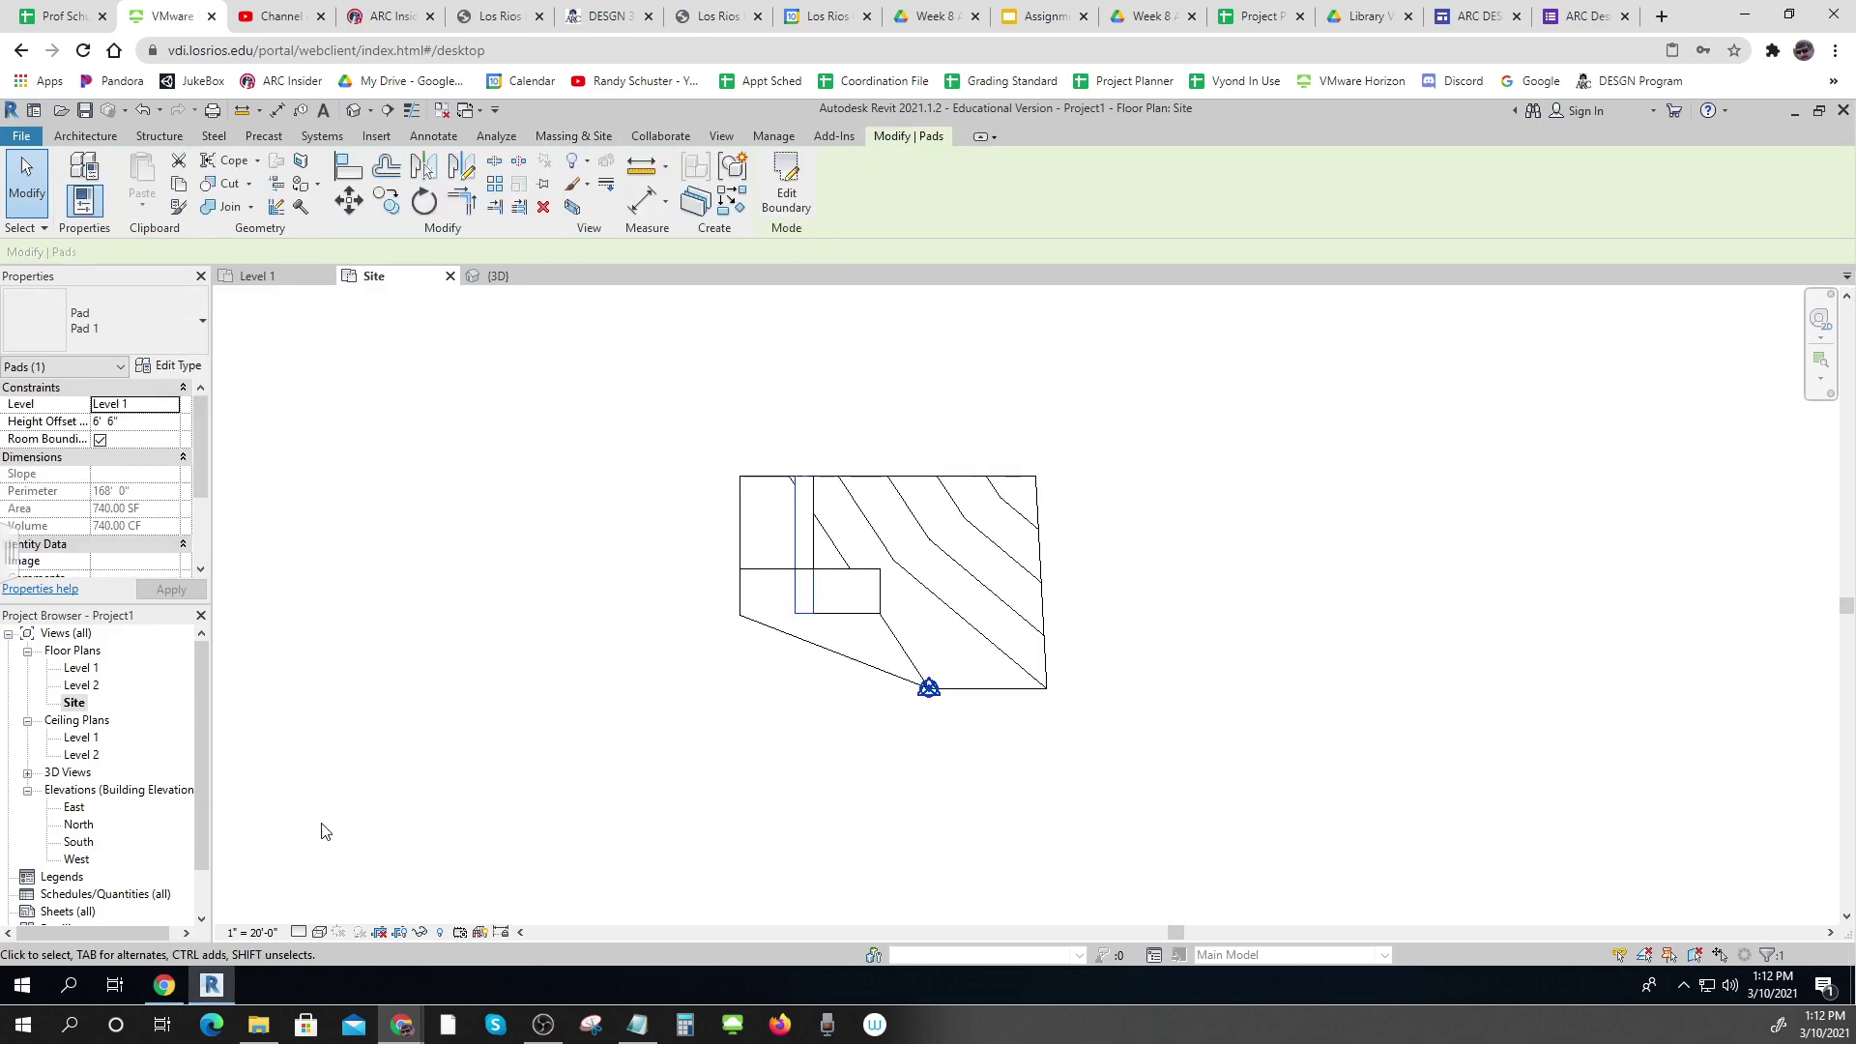
click(27, 772)
double_click(75, 789)
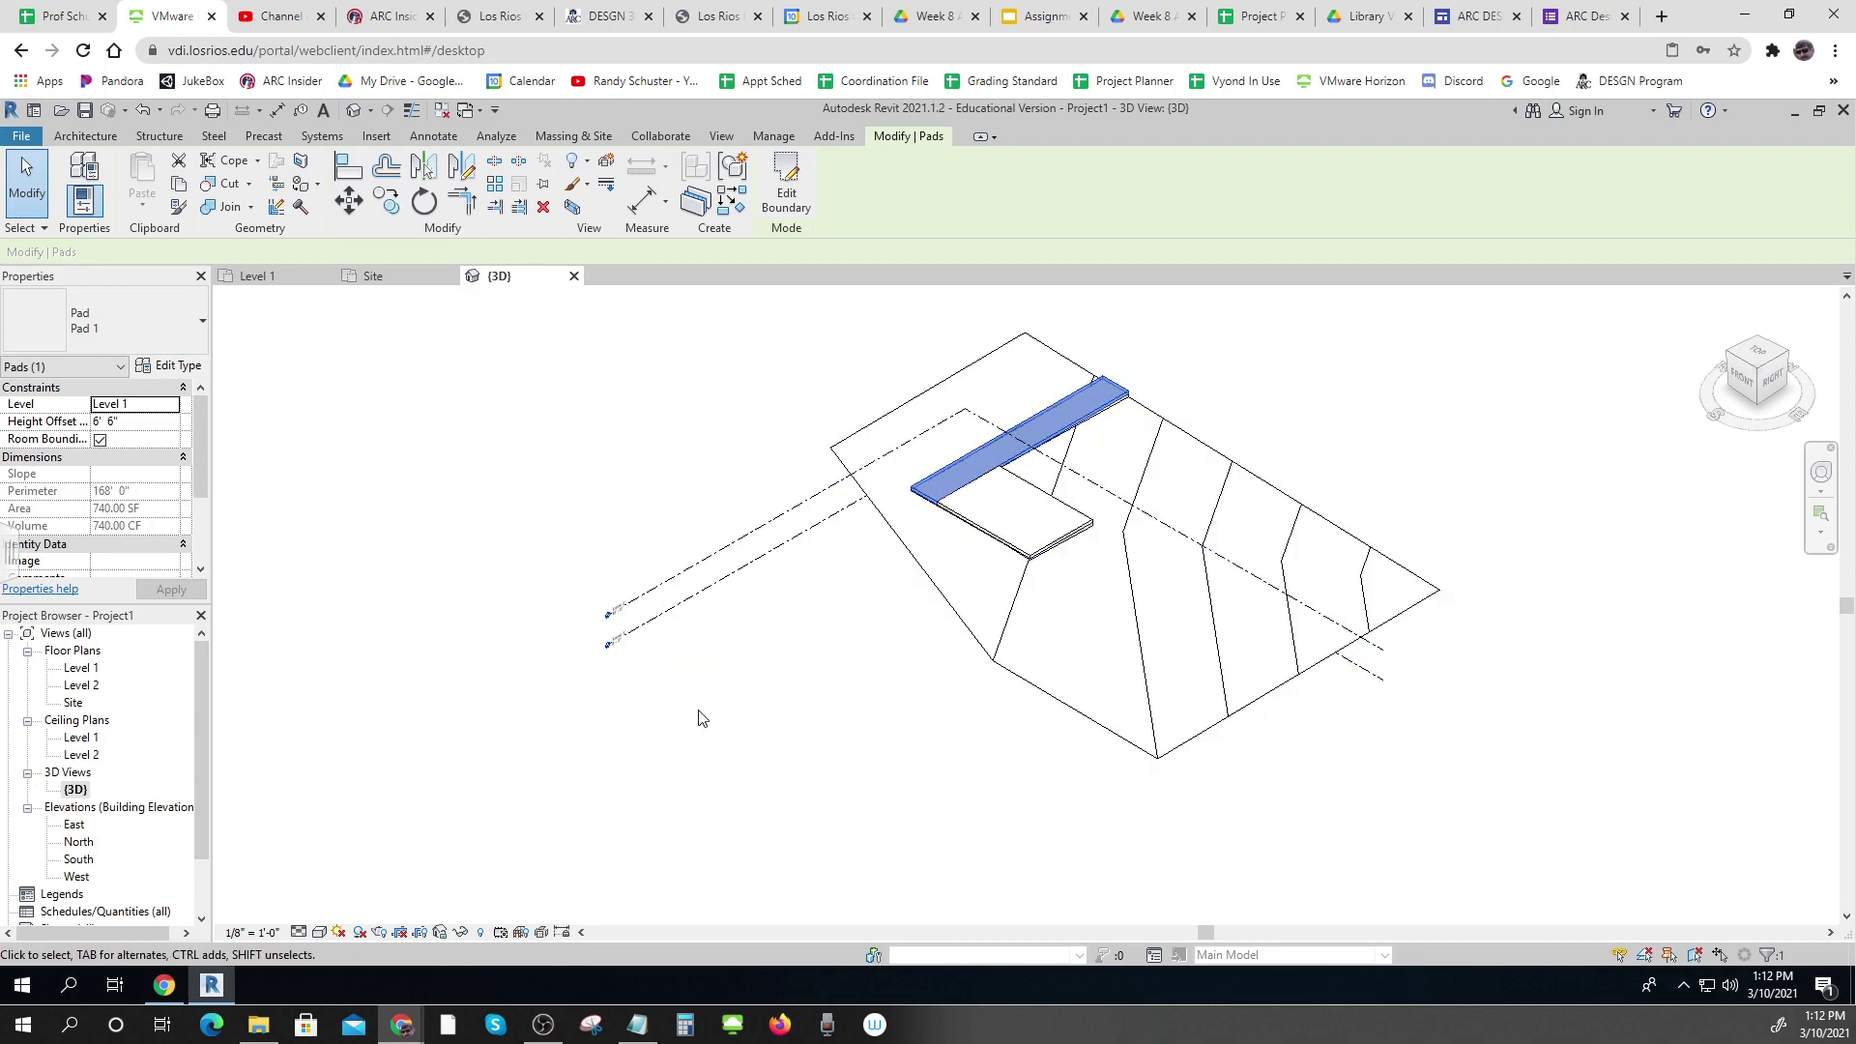
Open the Site floor plan and zoom in on the old and new pads
double_click(74, 702)
scroll(856, 615, up, 5)
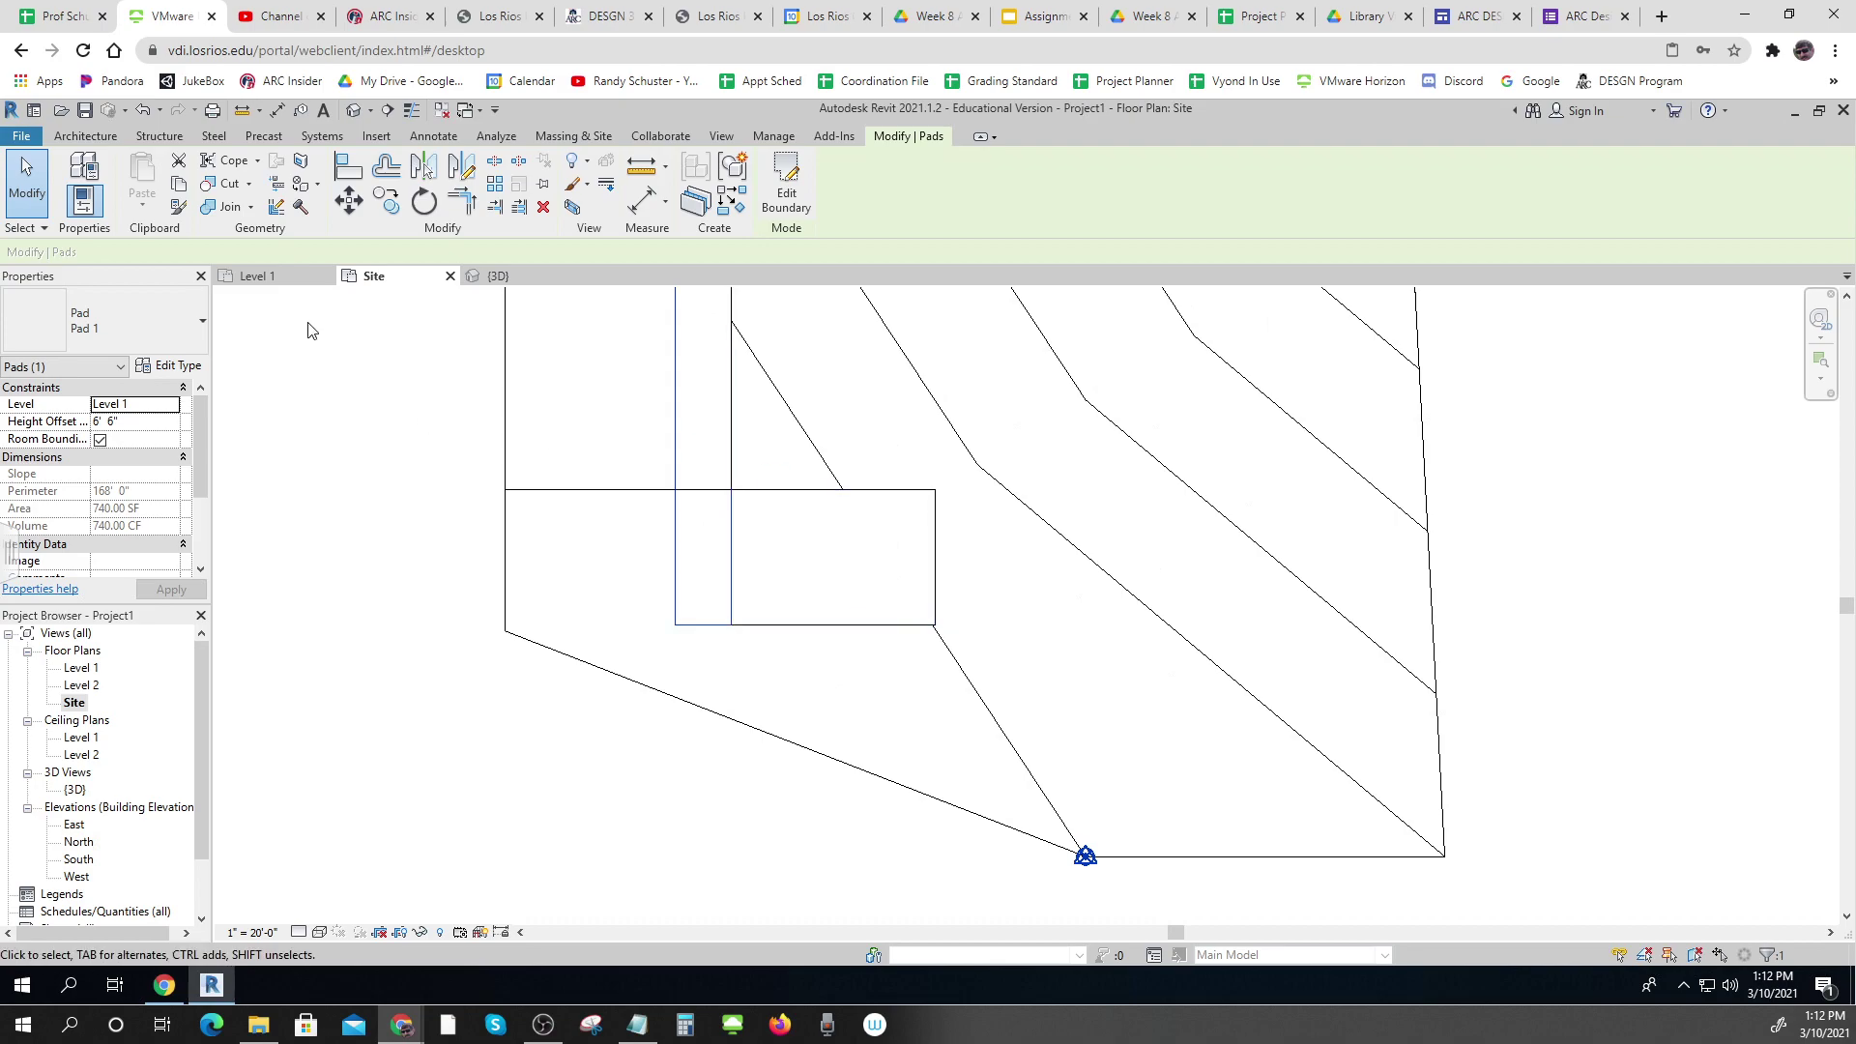
Start a Generic - 4" Brick wall with a 6' 6" base offset and trace the pad edge
click(85, 136)
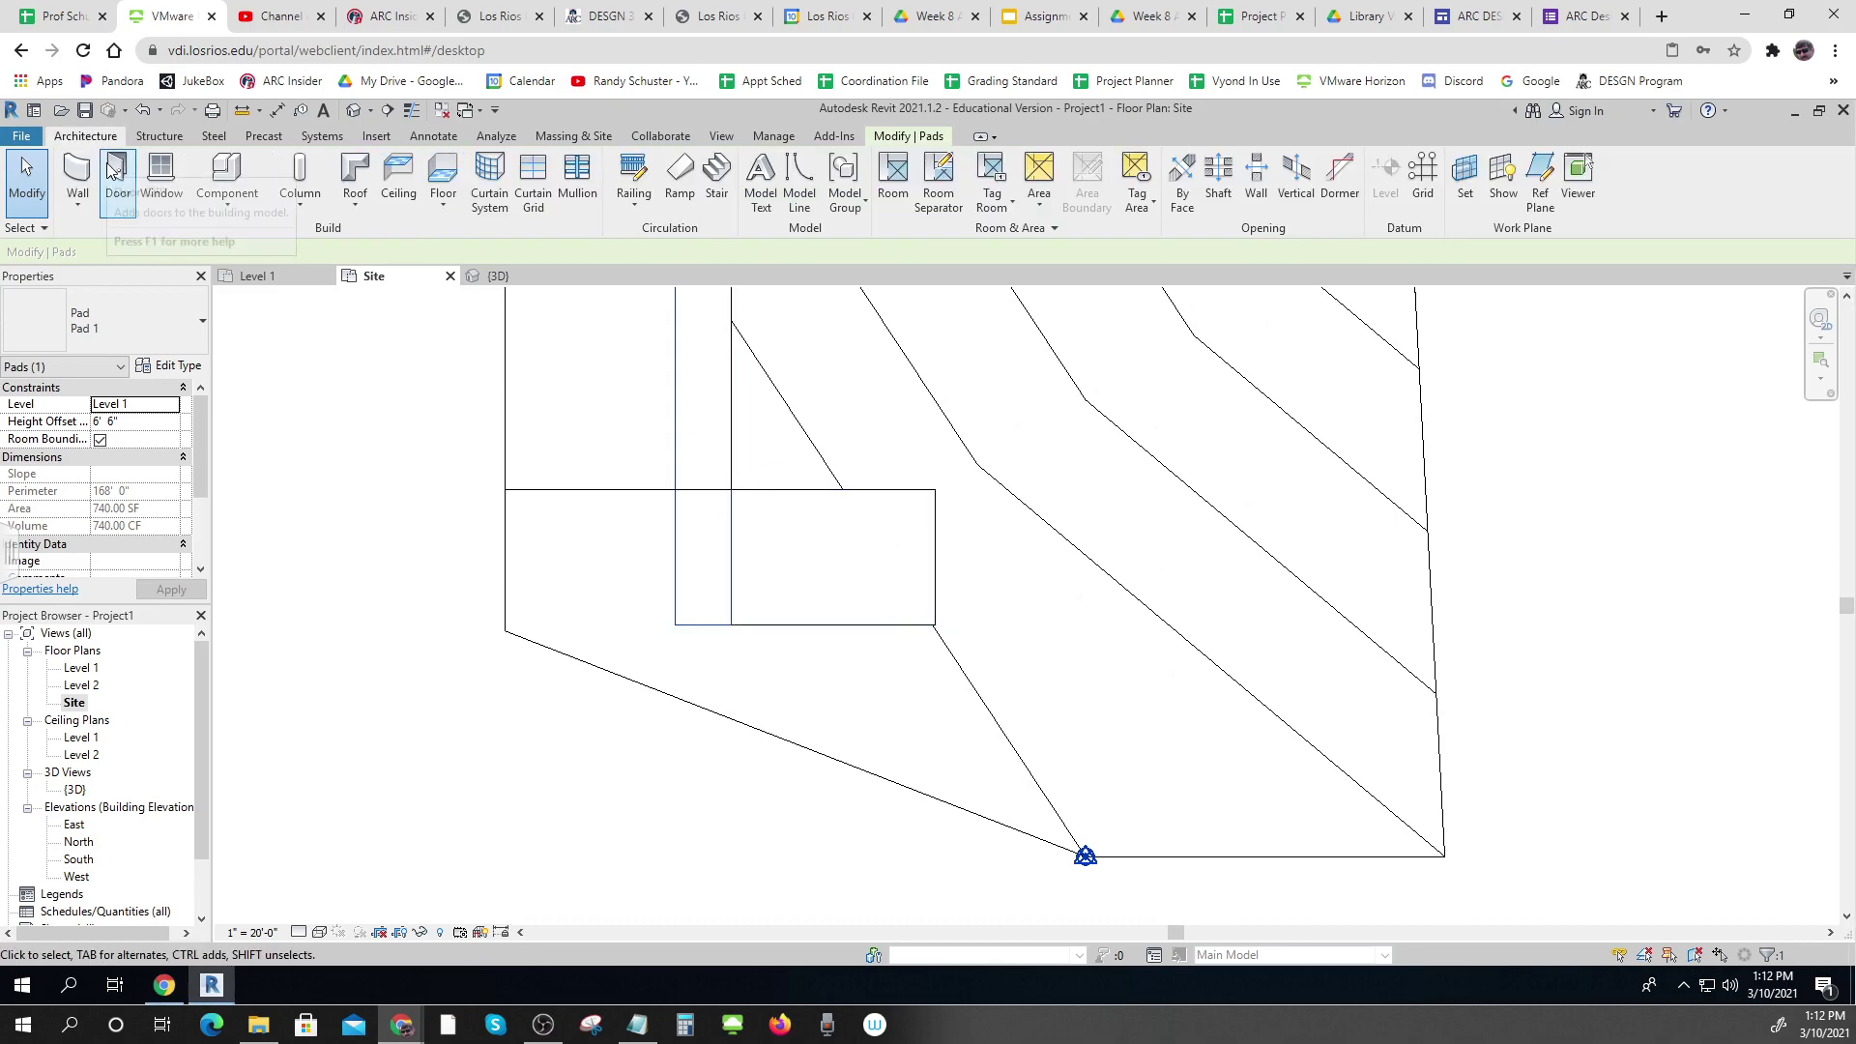
click(71, 205)
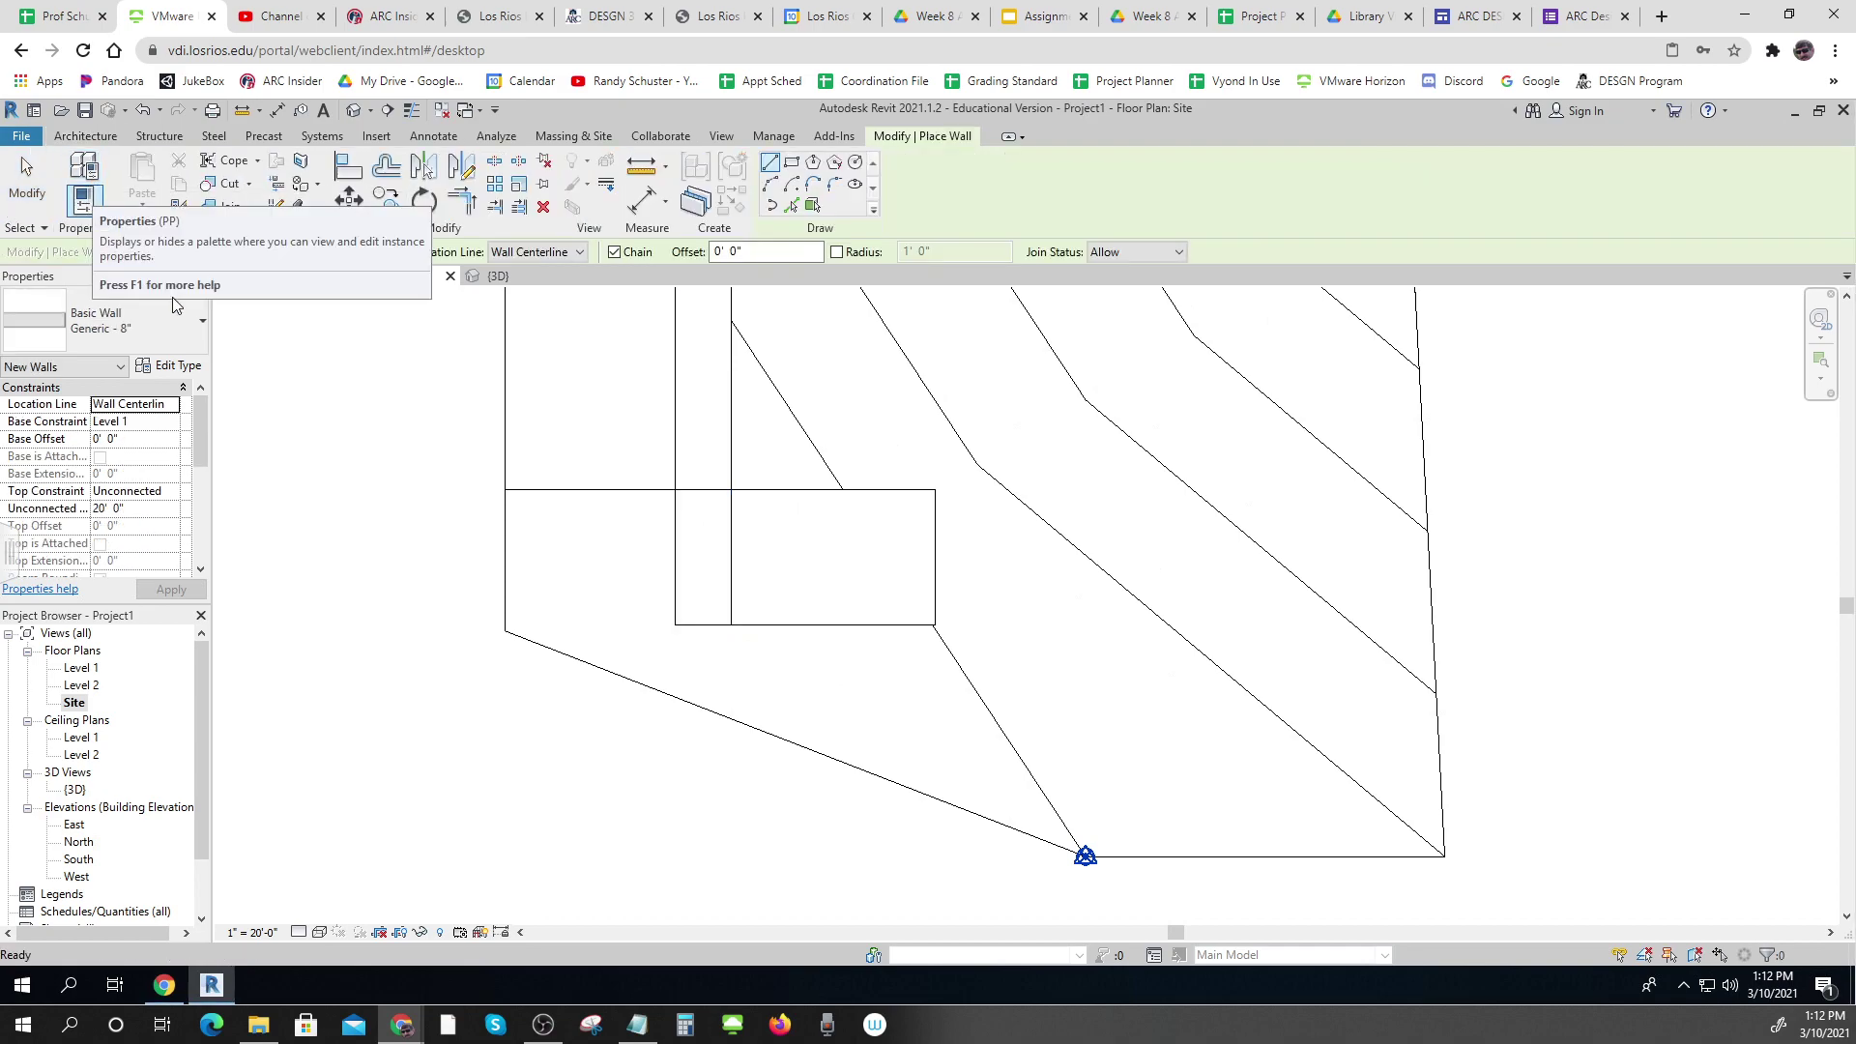
click(203, 322)
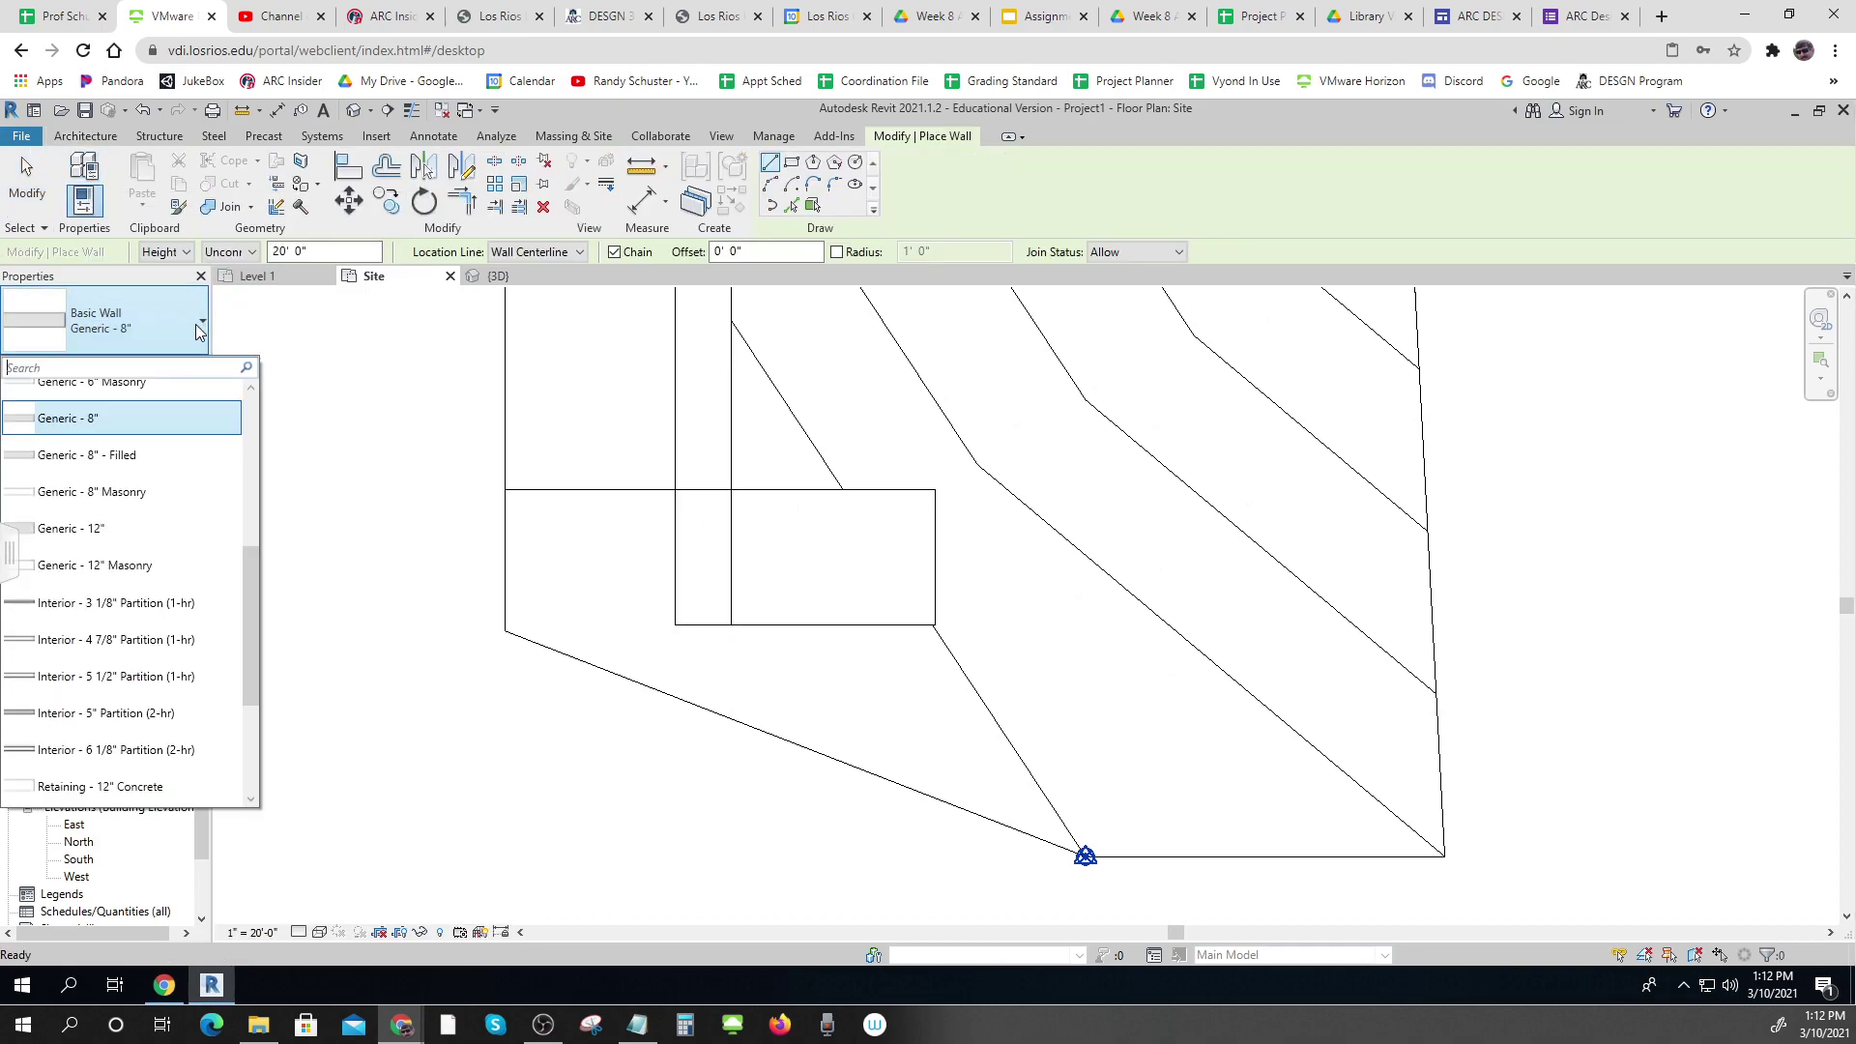
scroll(164, 406, up, 3)
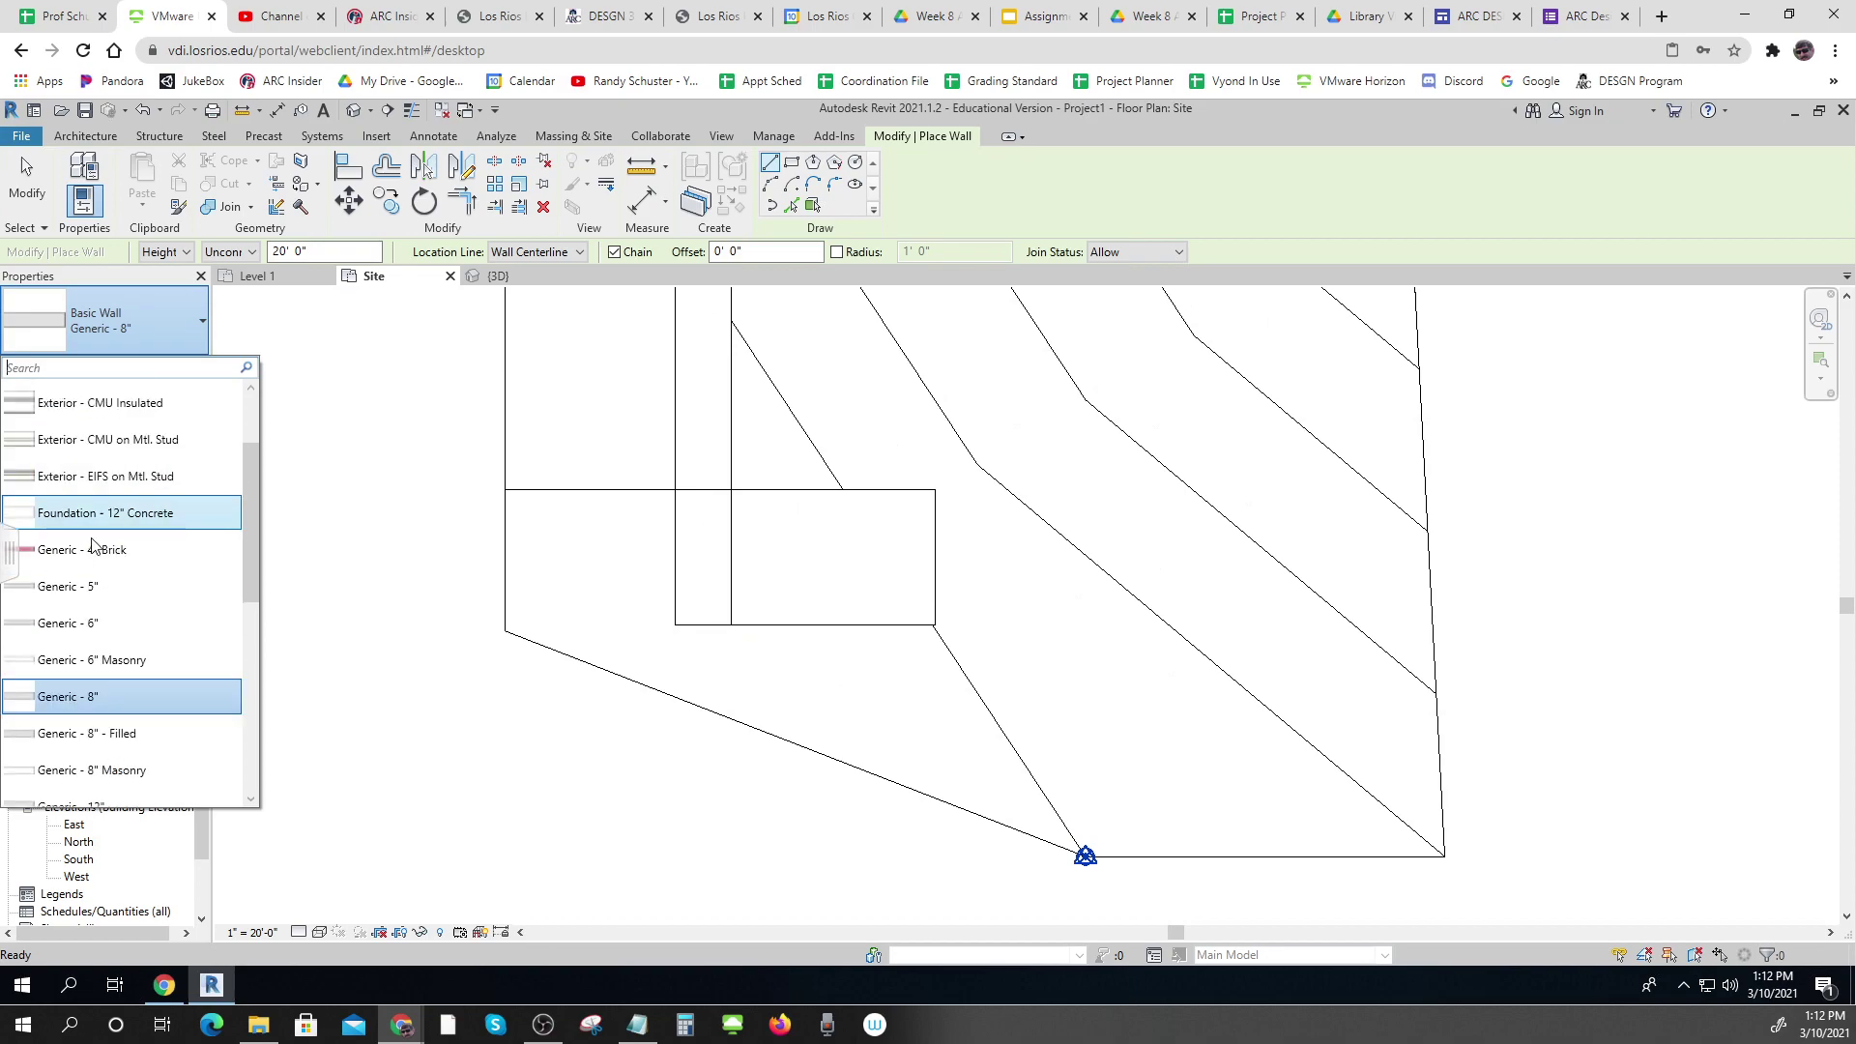
click(87, 551)
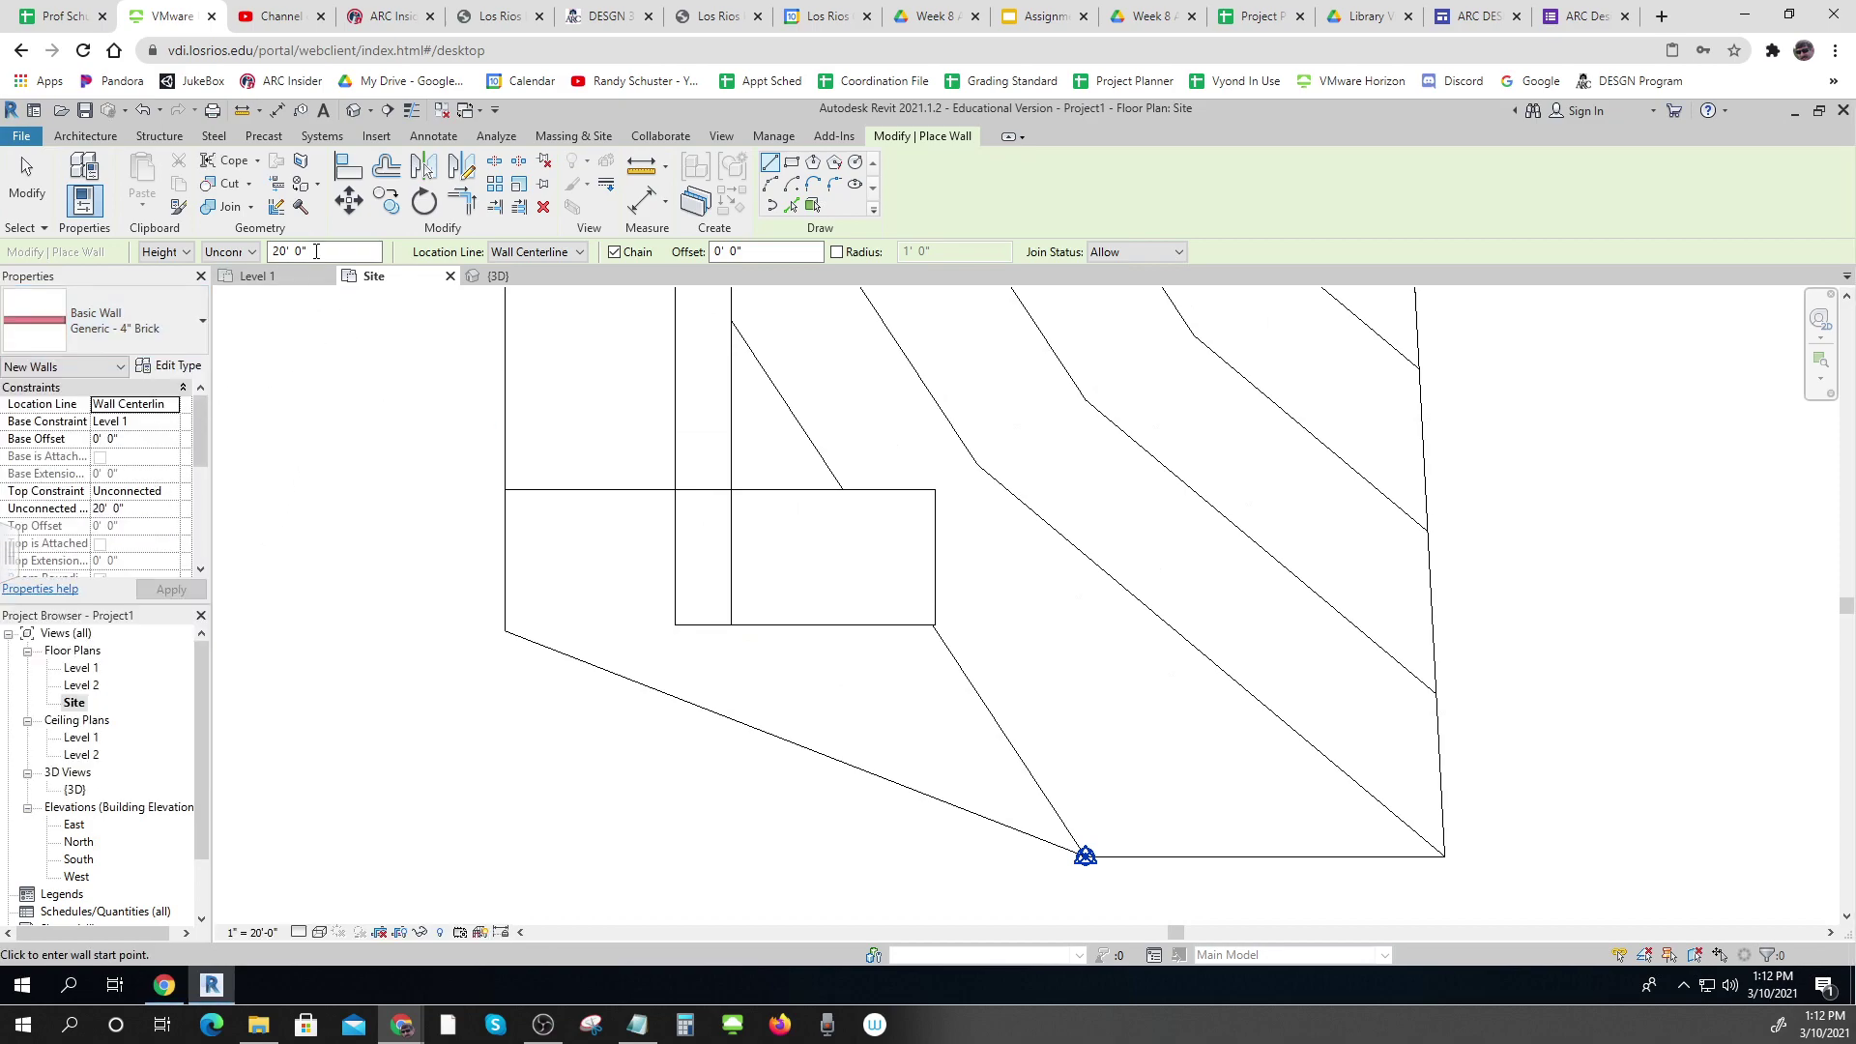
double_click(316, 251)
click(134, 440)
text(6)
click(732, 623)
click(731, 490)
click(937, 490)
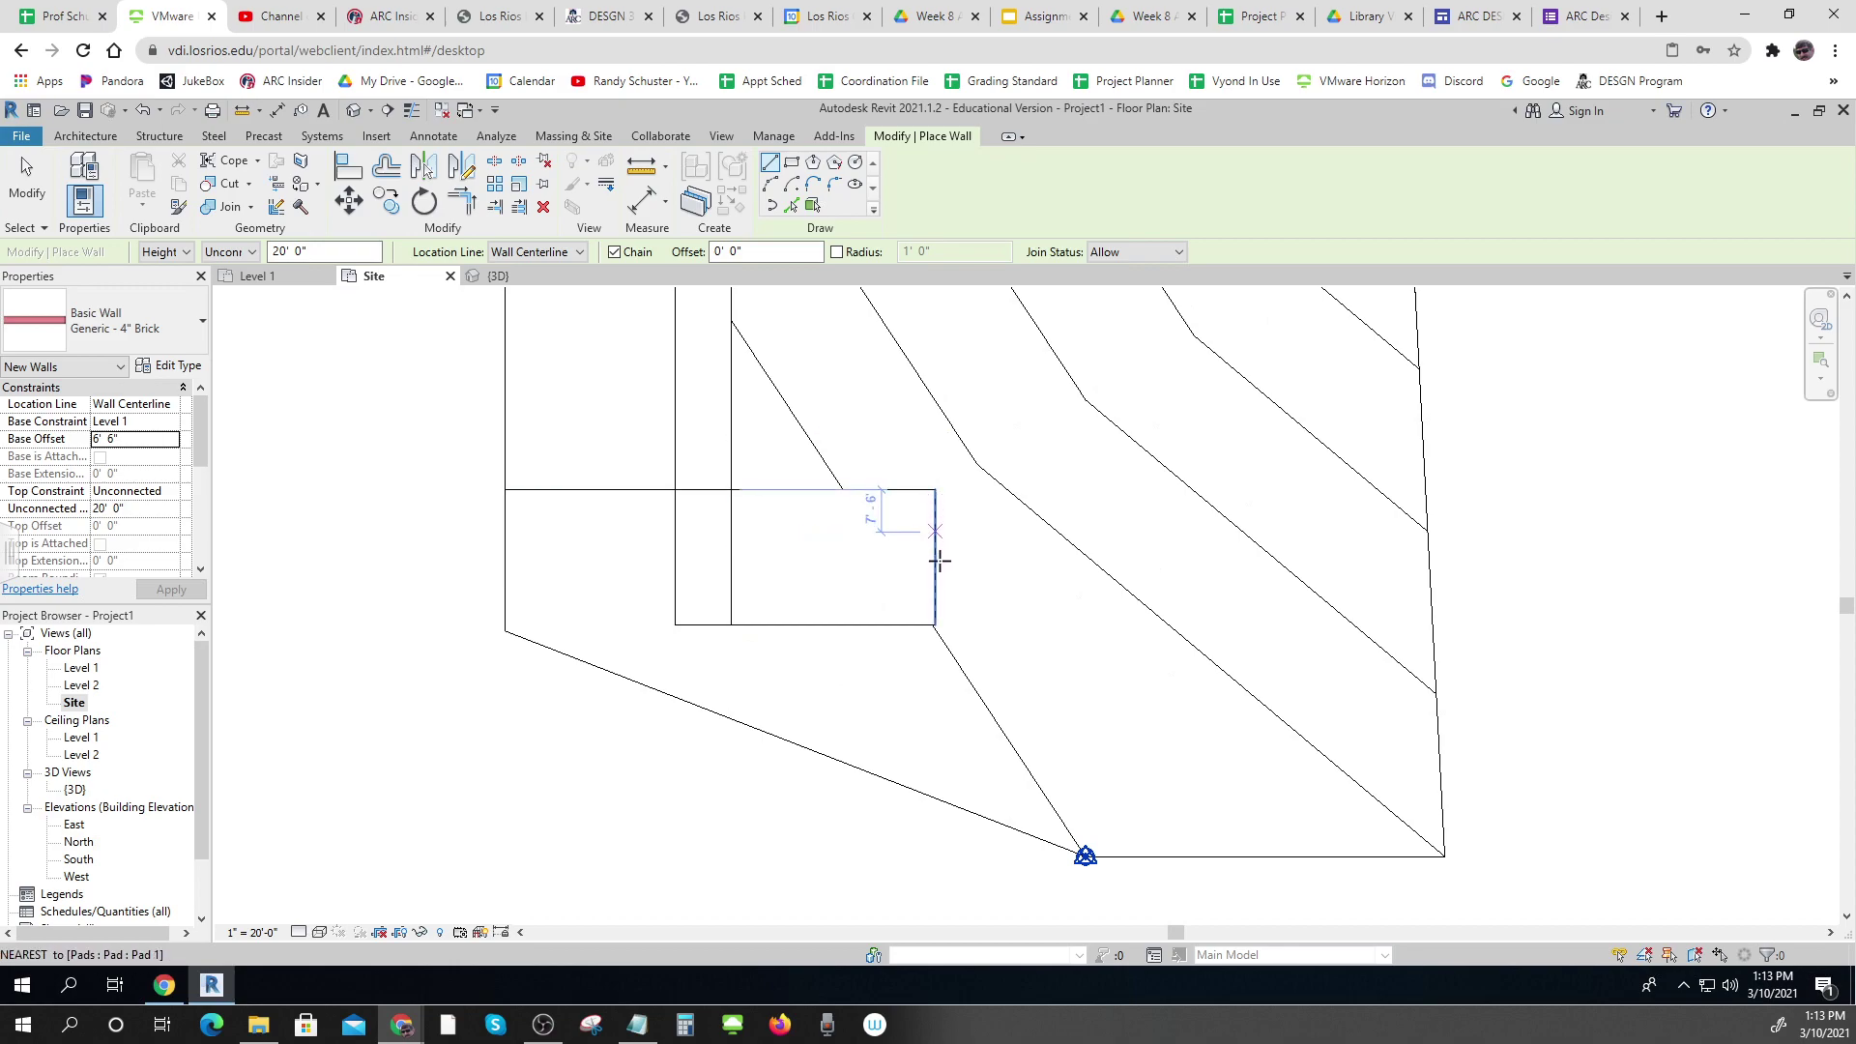
key(Escape)
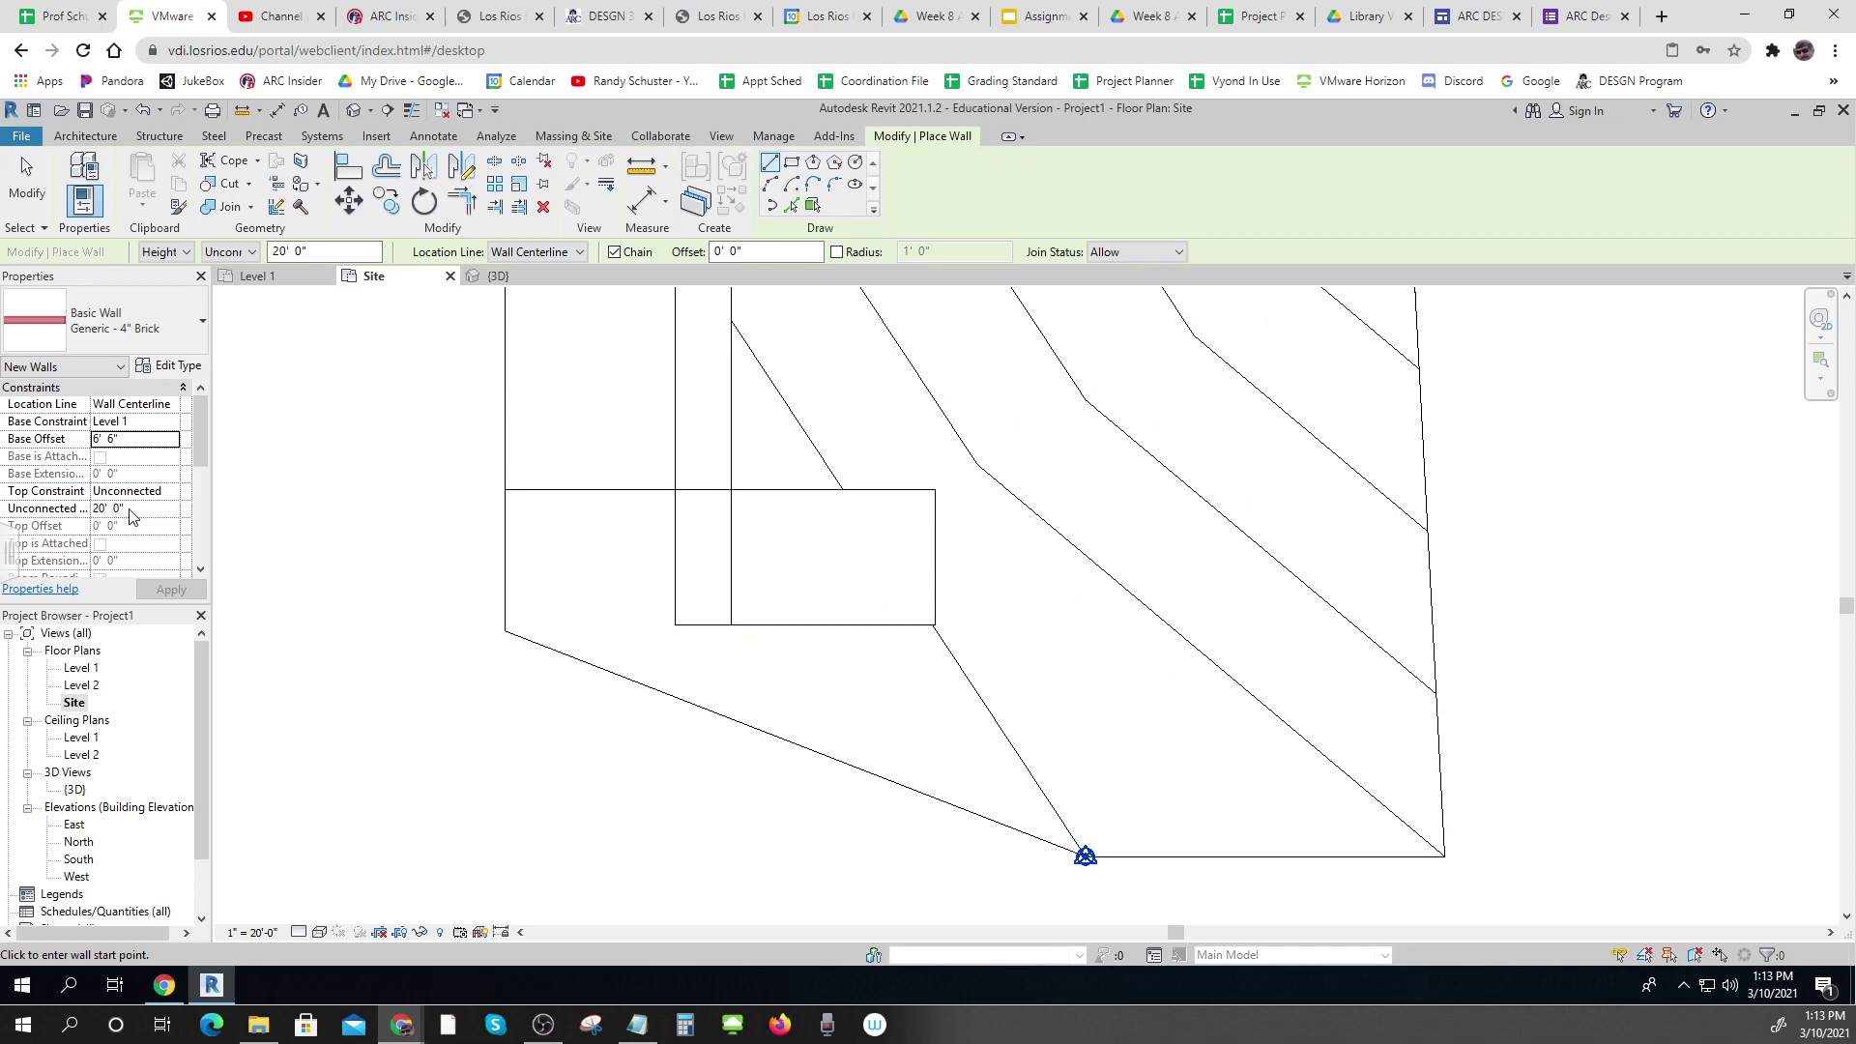
Set the wall's Top Constraint to Unconnected with a 14' 6" unconnected height
click(161, 492)
click(171, 492)
click(145, 530)
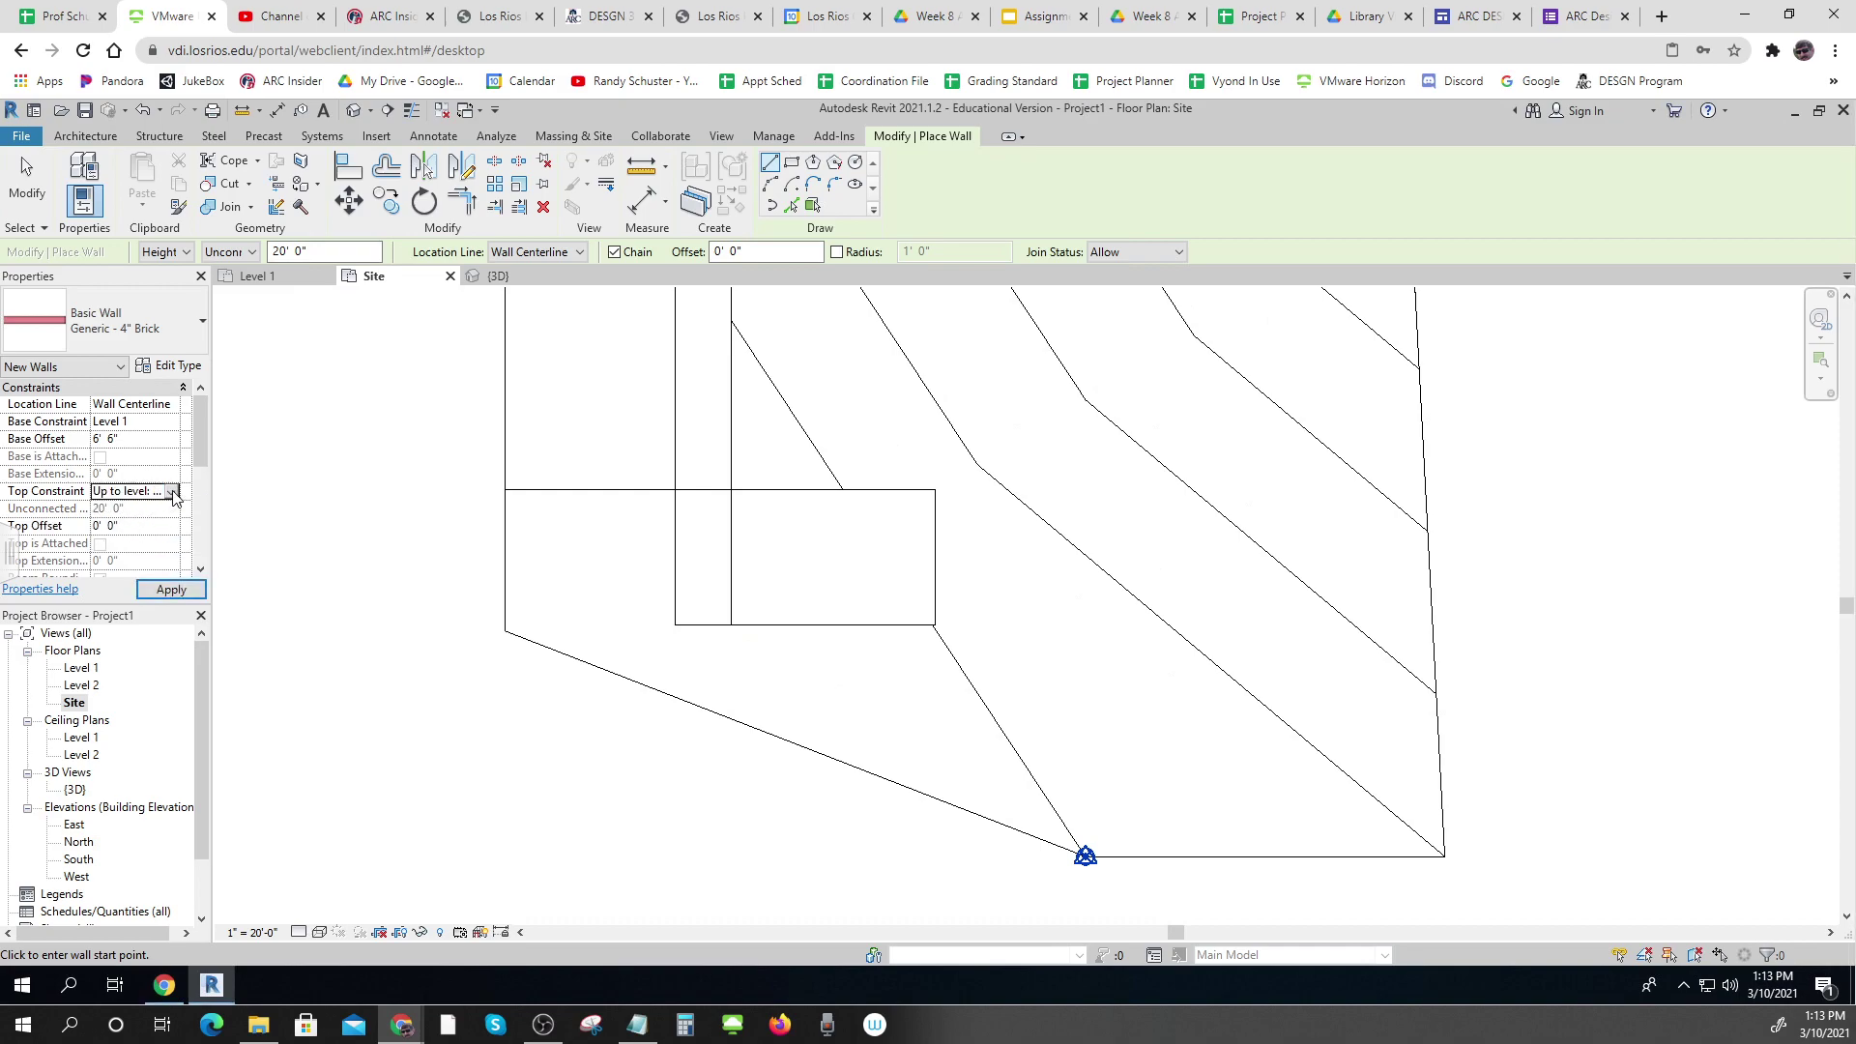
click(172, 492)
click(146, 511)
click(145, 509)
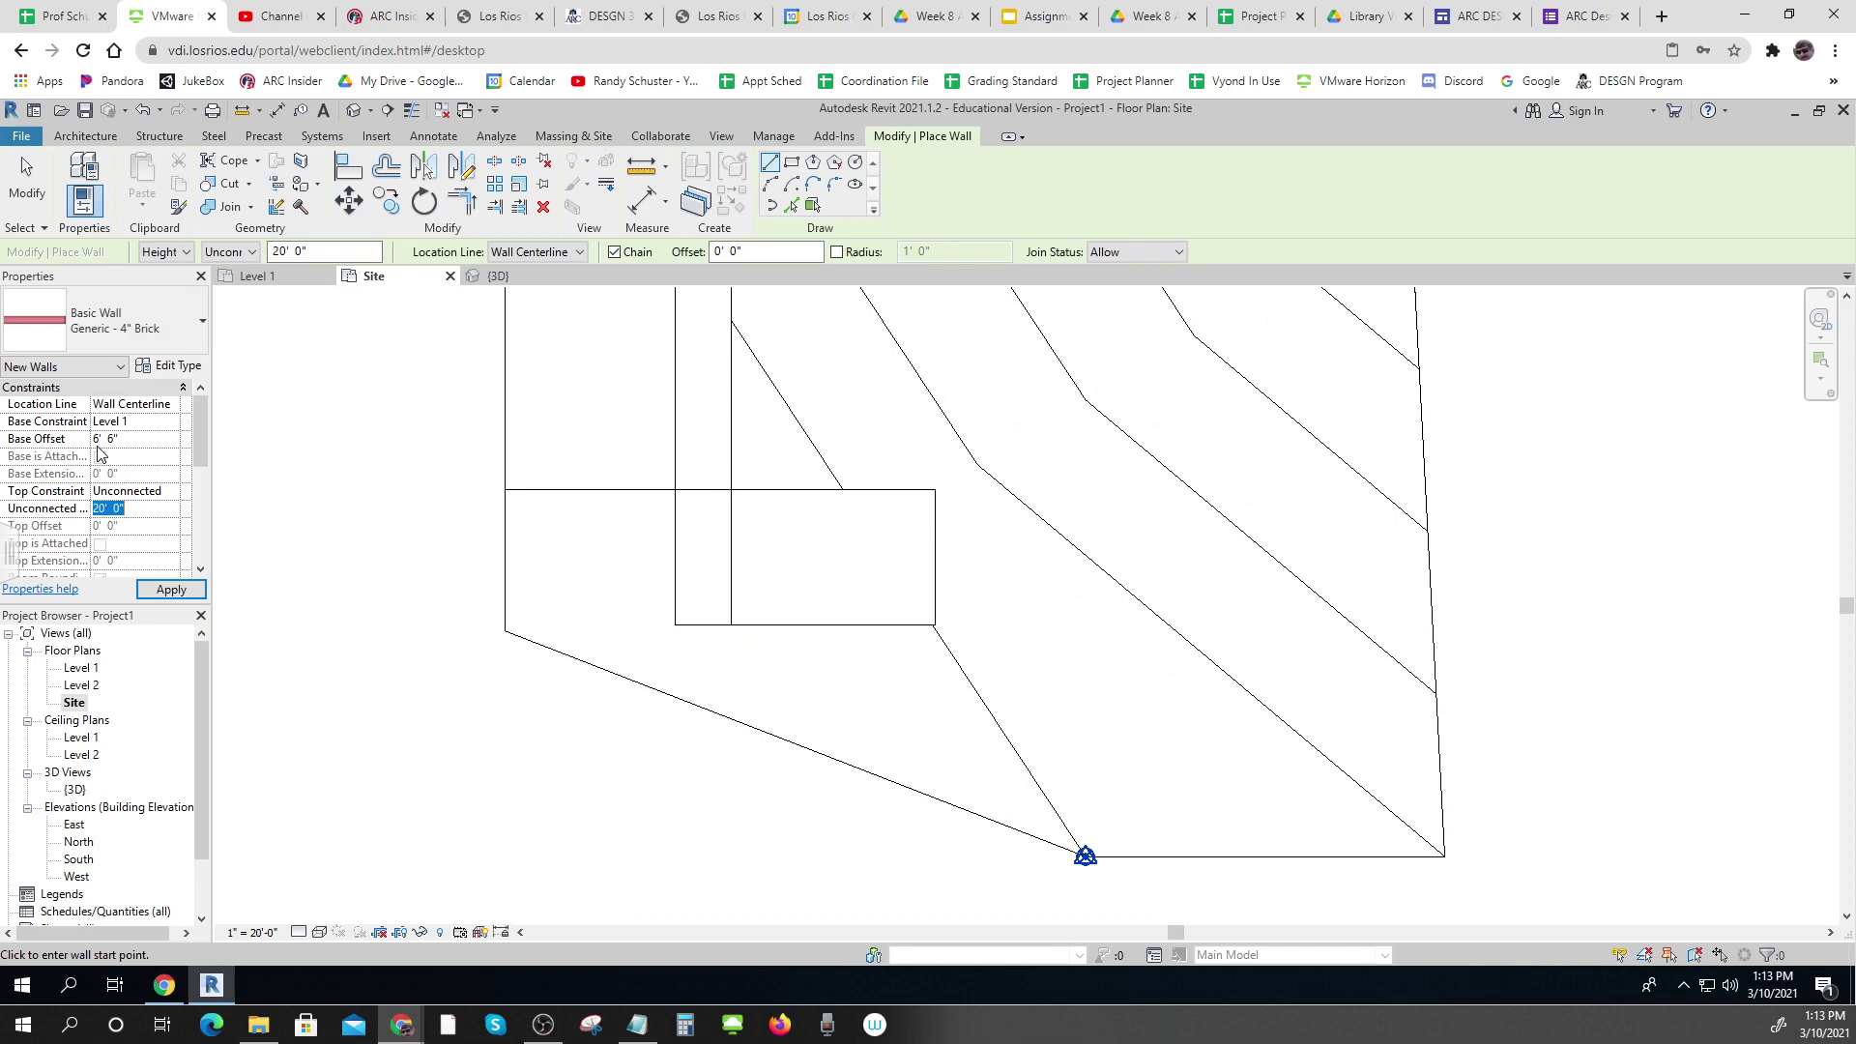
text(14)
Apply the 14' 6" height and draw the first brick walls from the pad endpoint, including a 12' segment
click(171, 589)
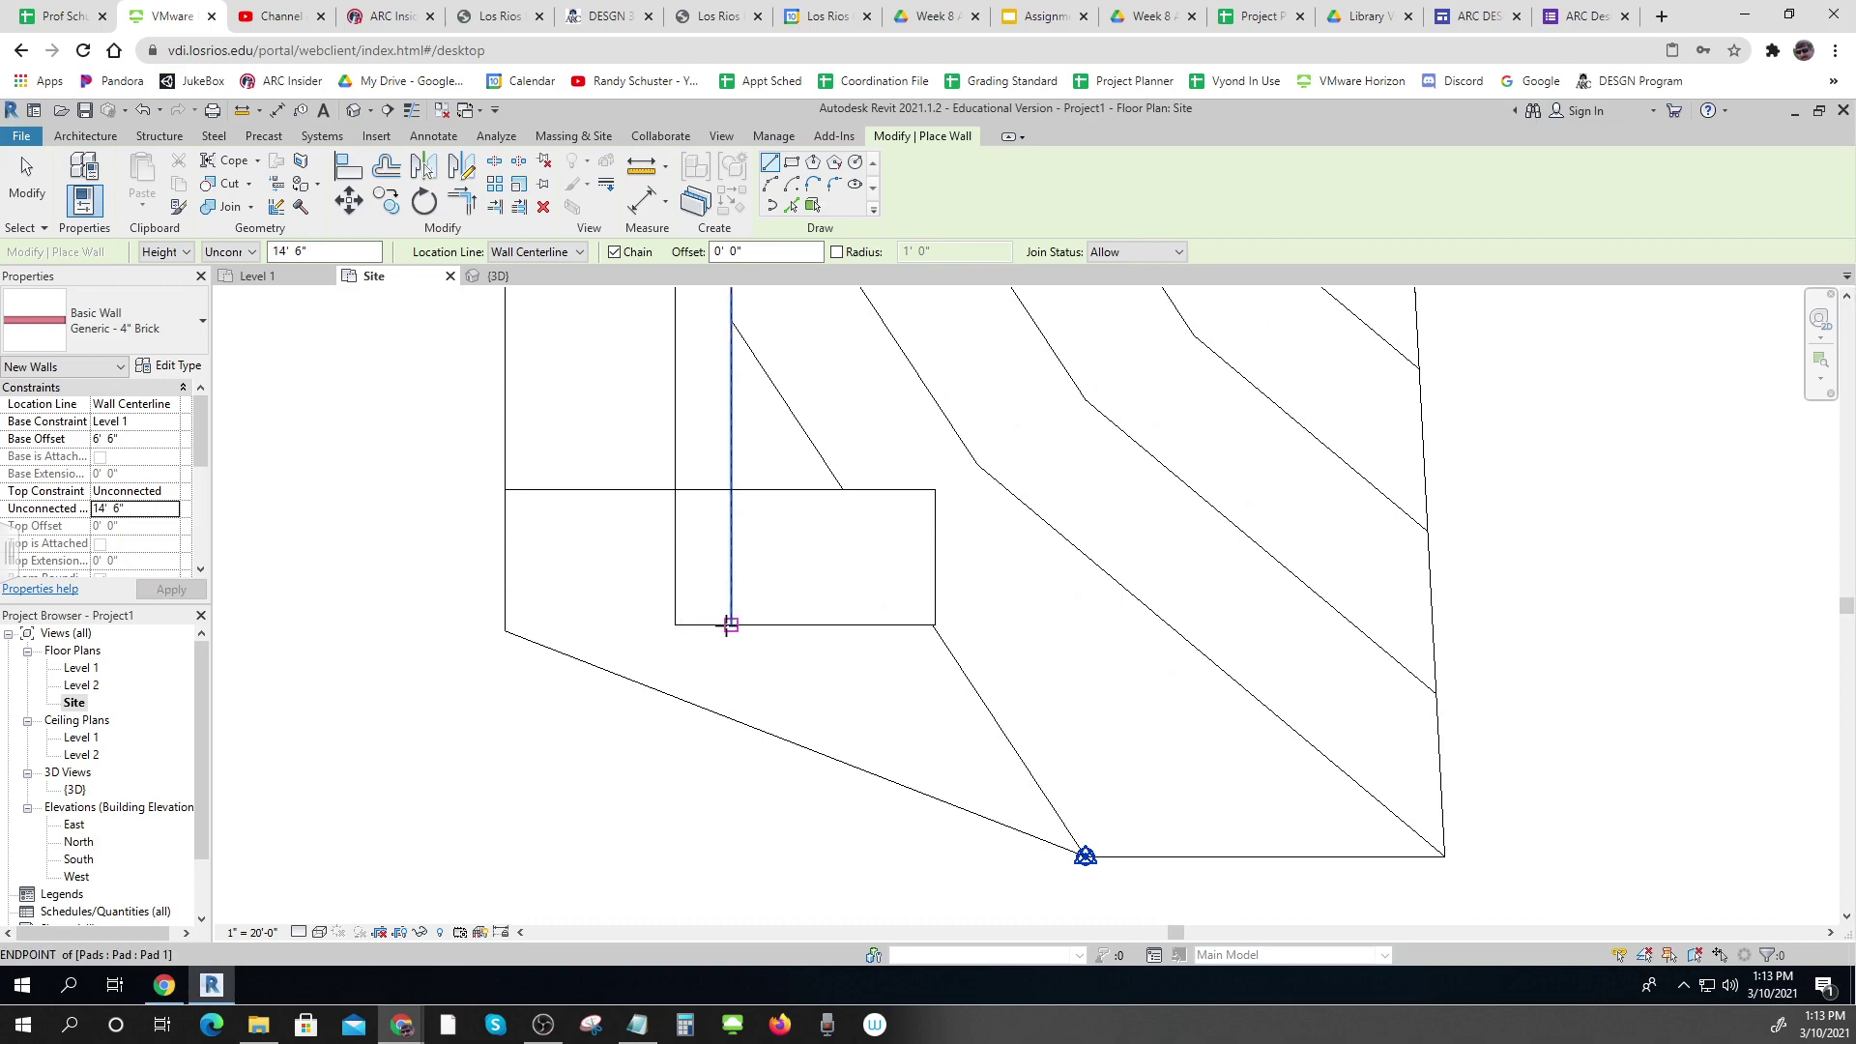
click(730, 623)
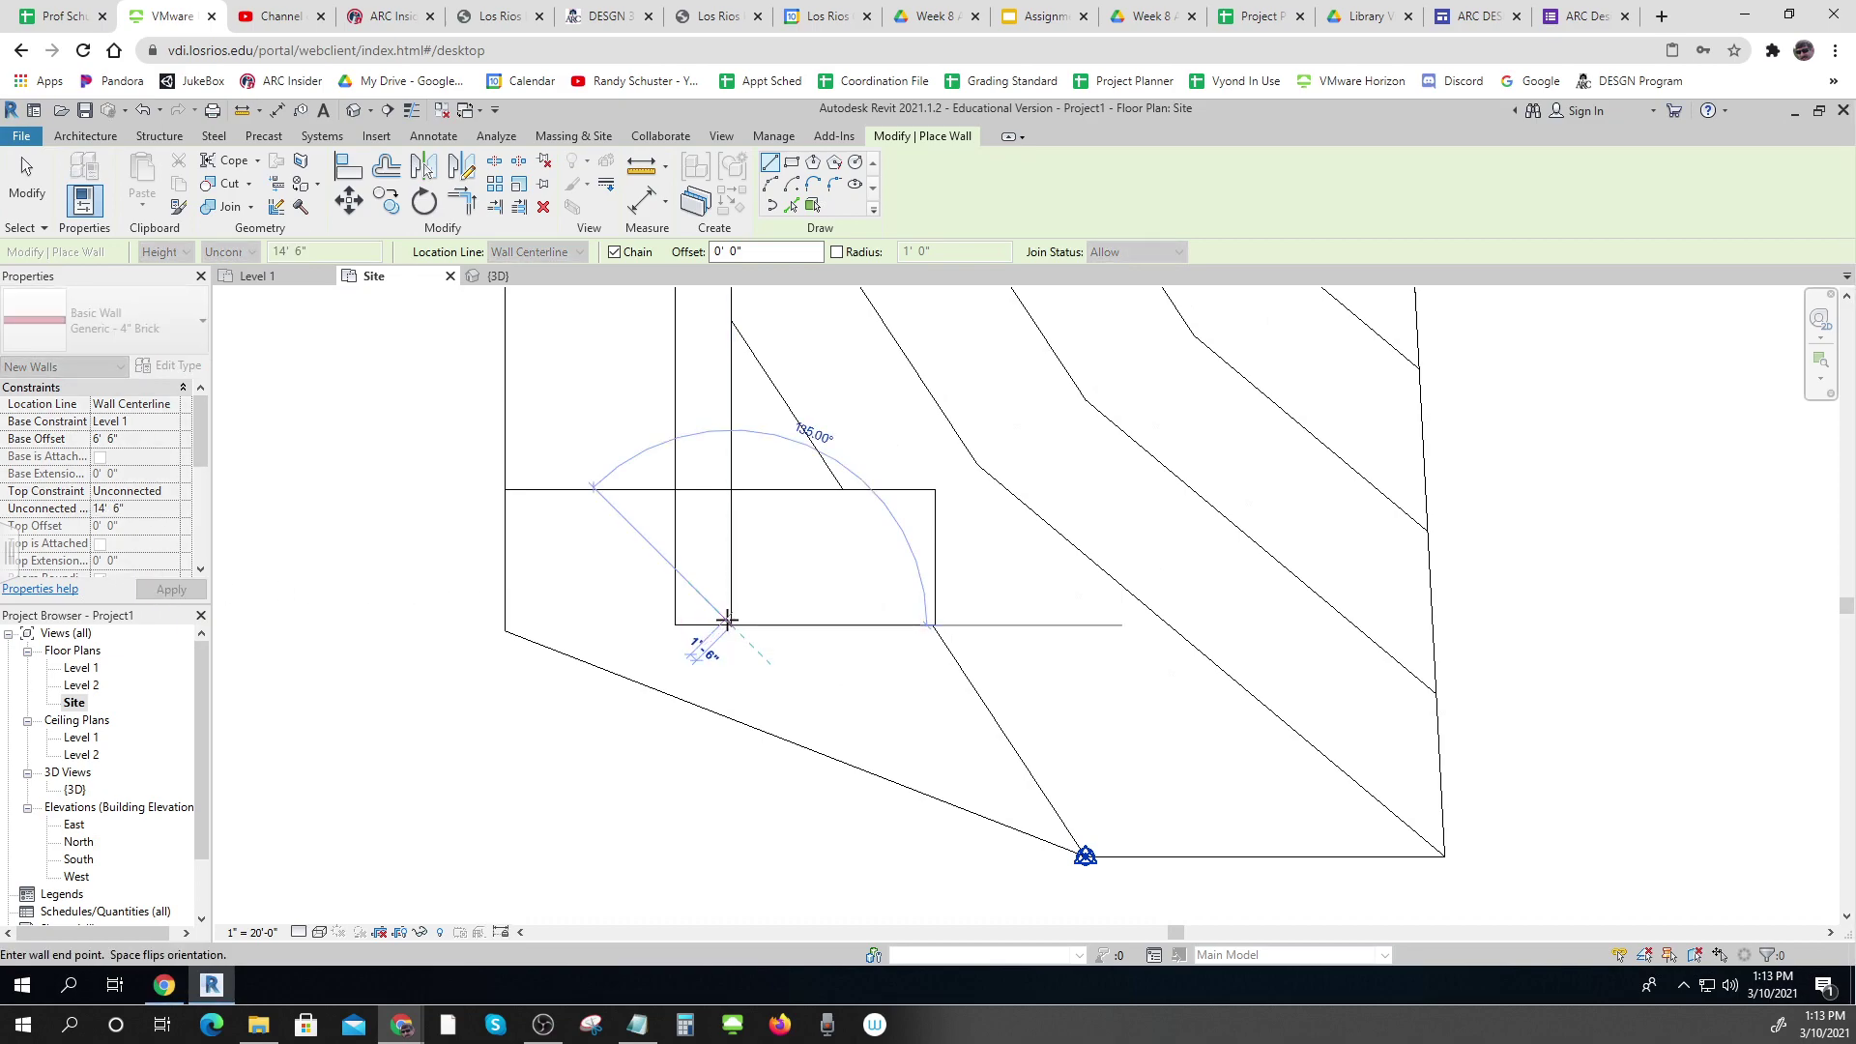
key(Escape)
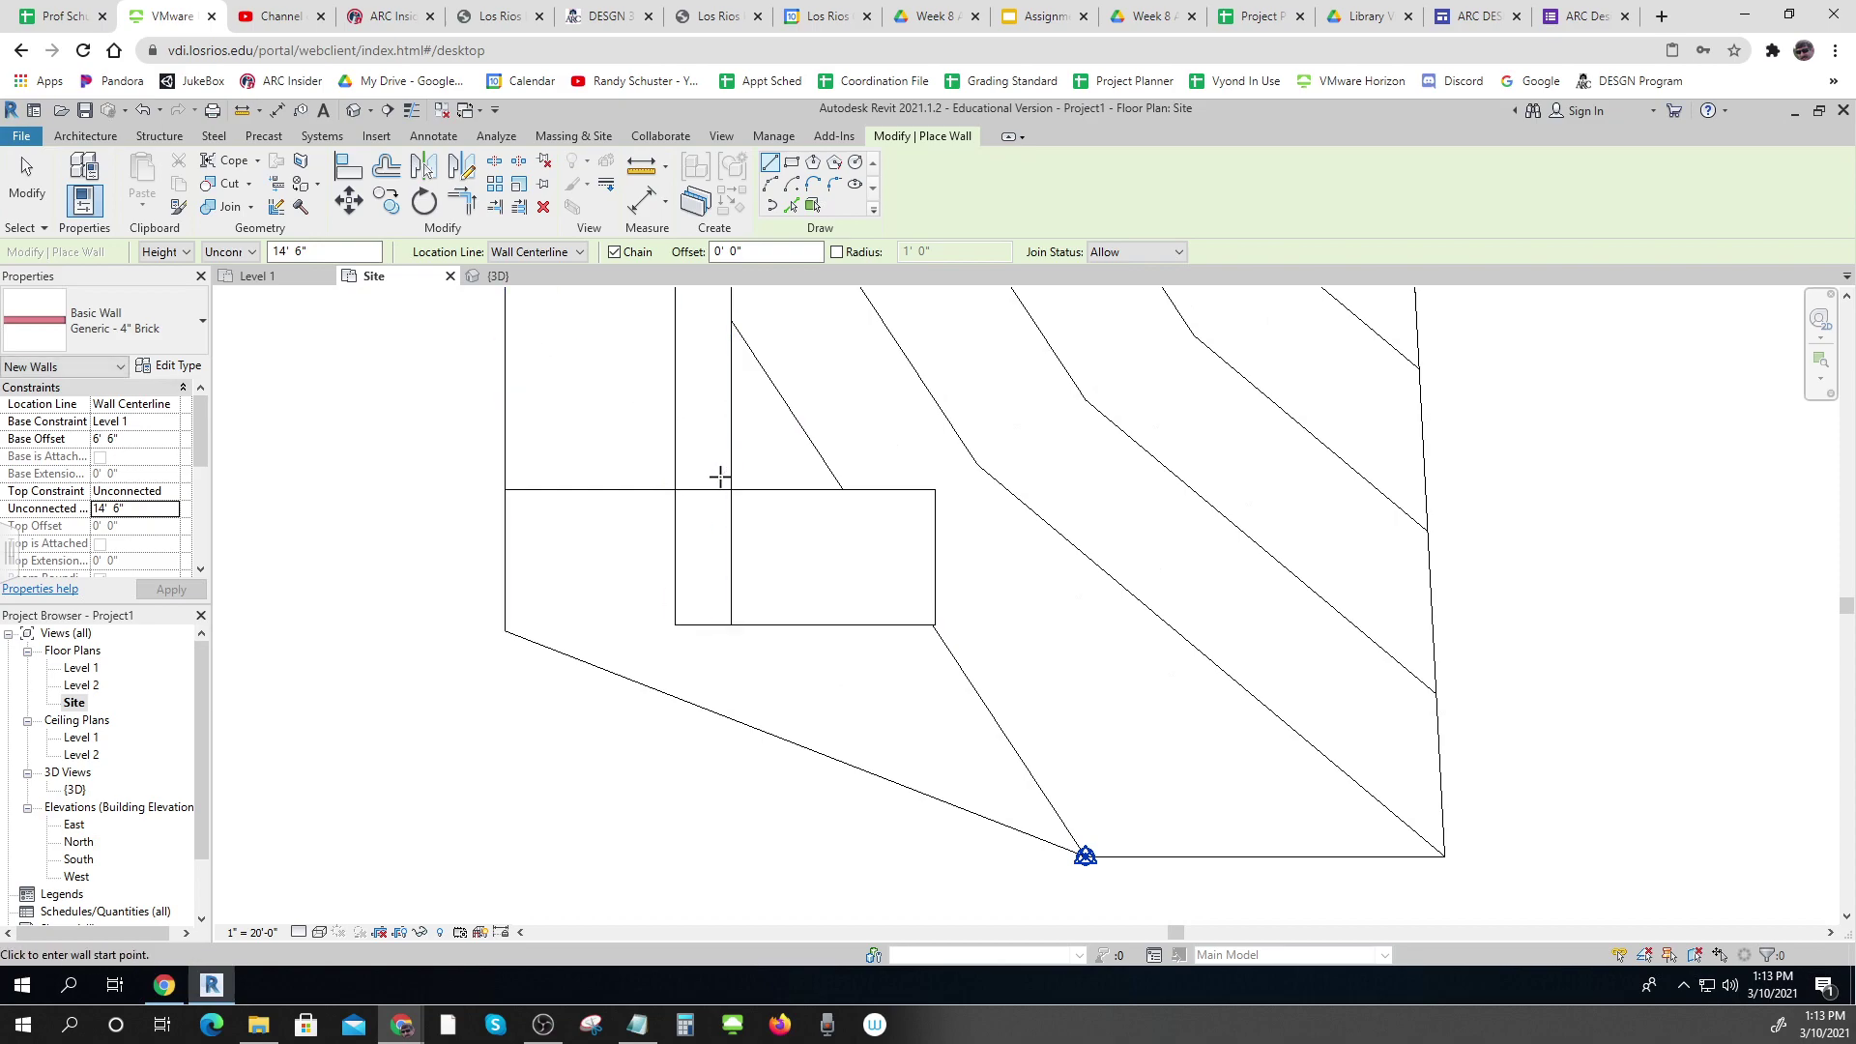
click(732, 490)
click(935, 490)
text(12)
key(Return)
Continue with 8' and 22' walls and two 6' notch walls, closing the loop at the start
text(8)
key(Return)
click(890, 623)
text(22)
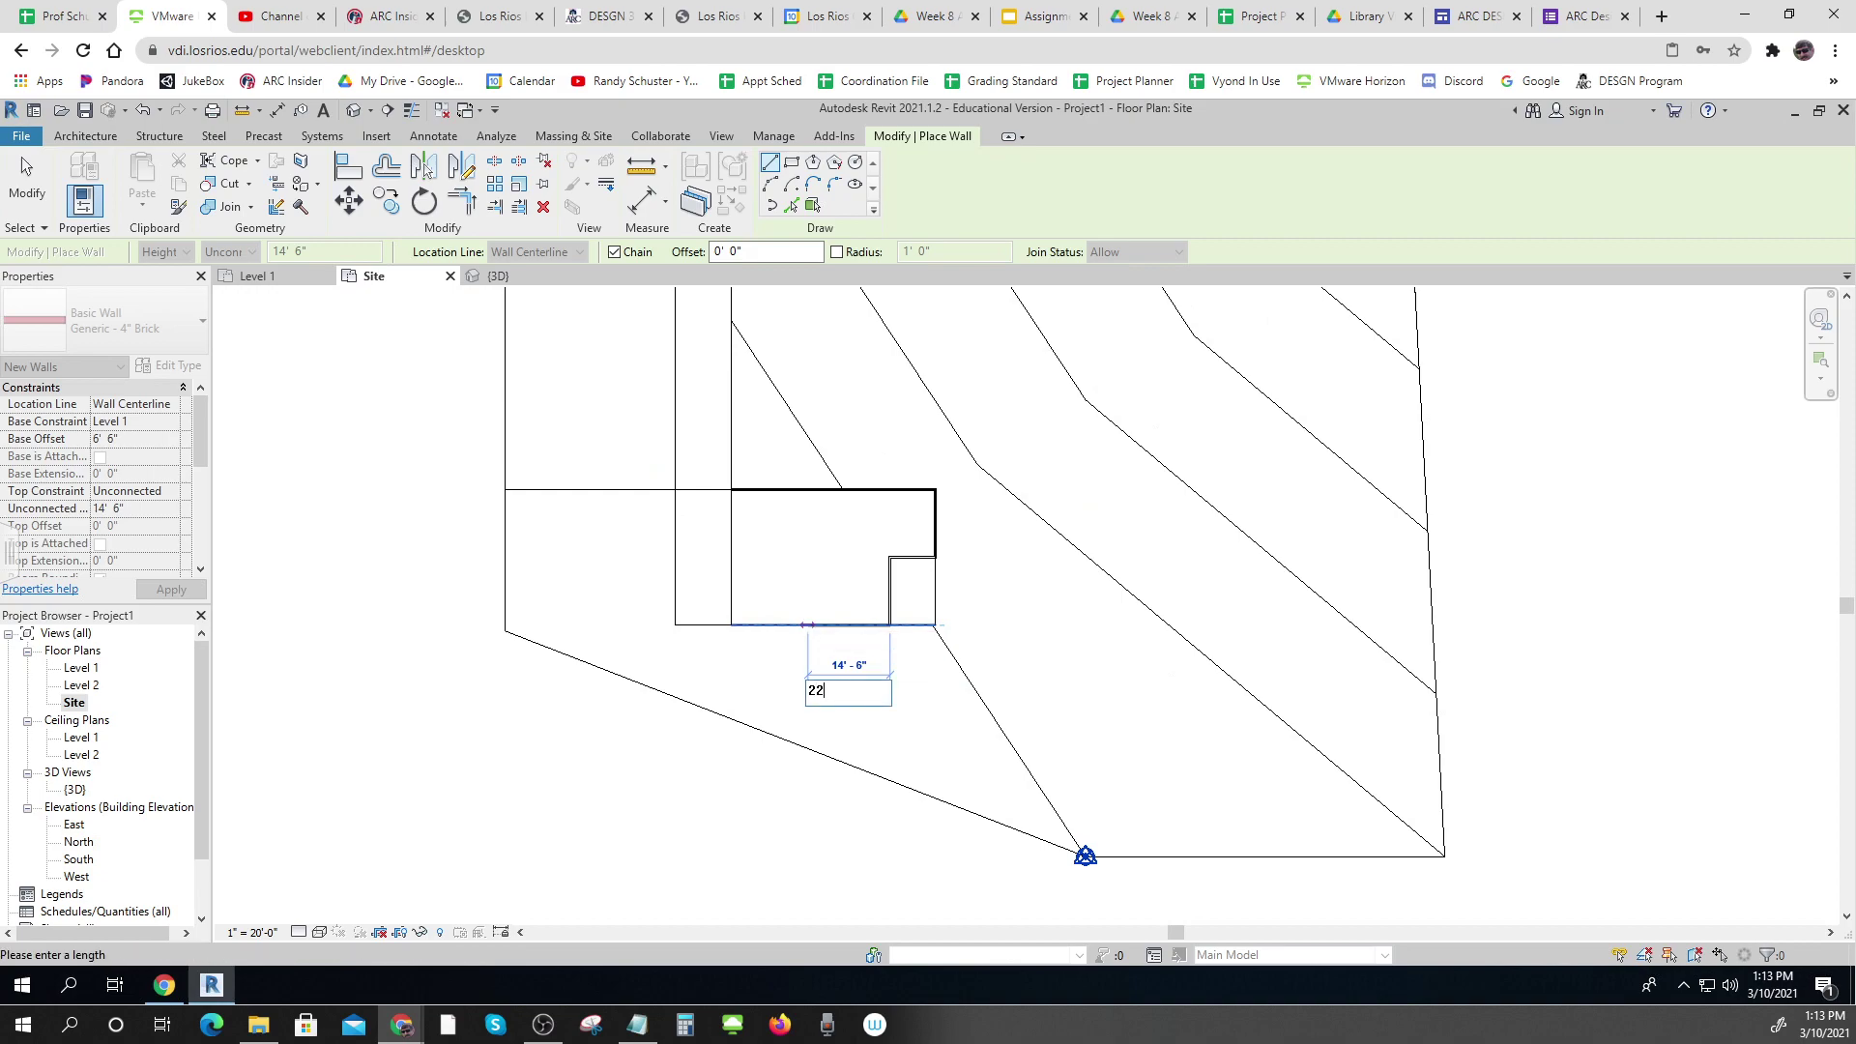
key(Return)
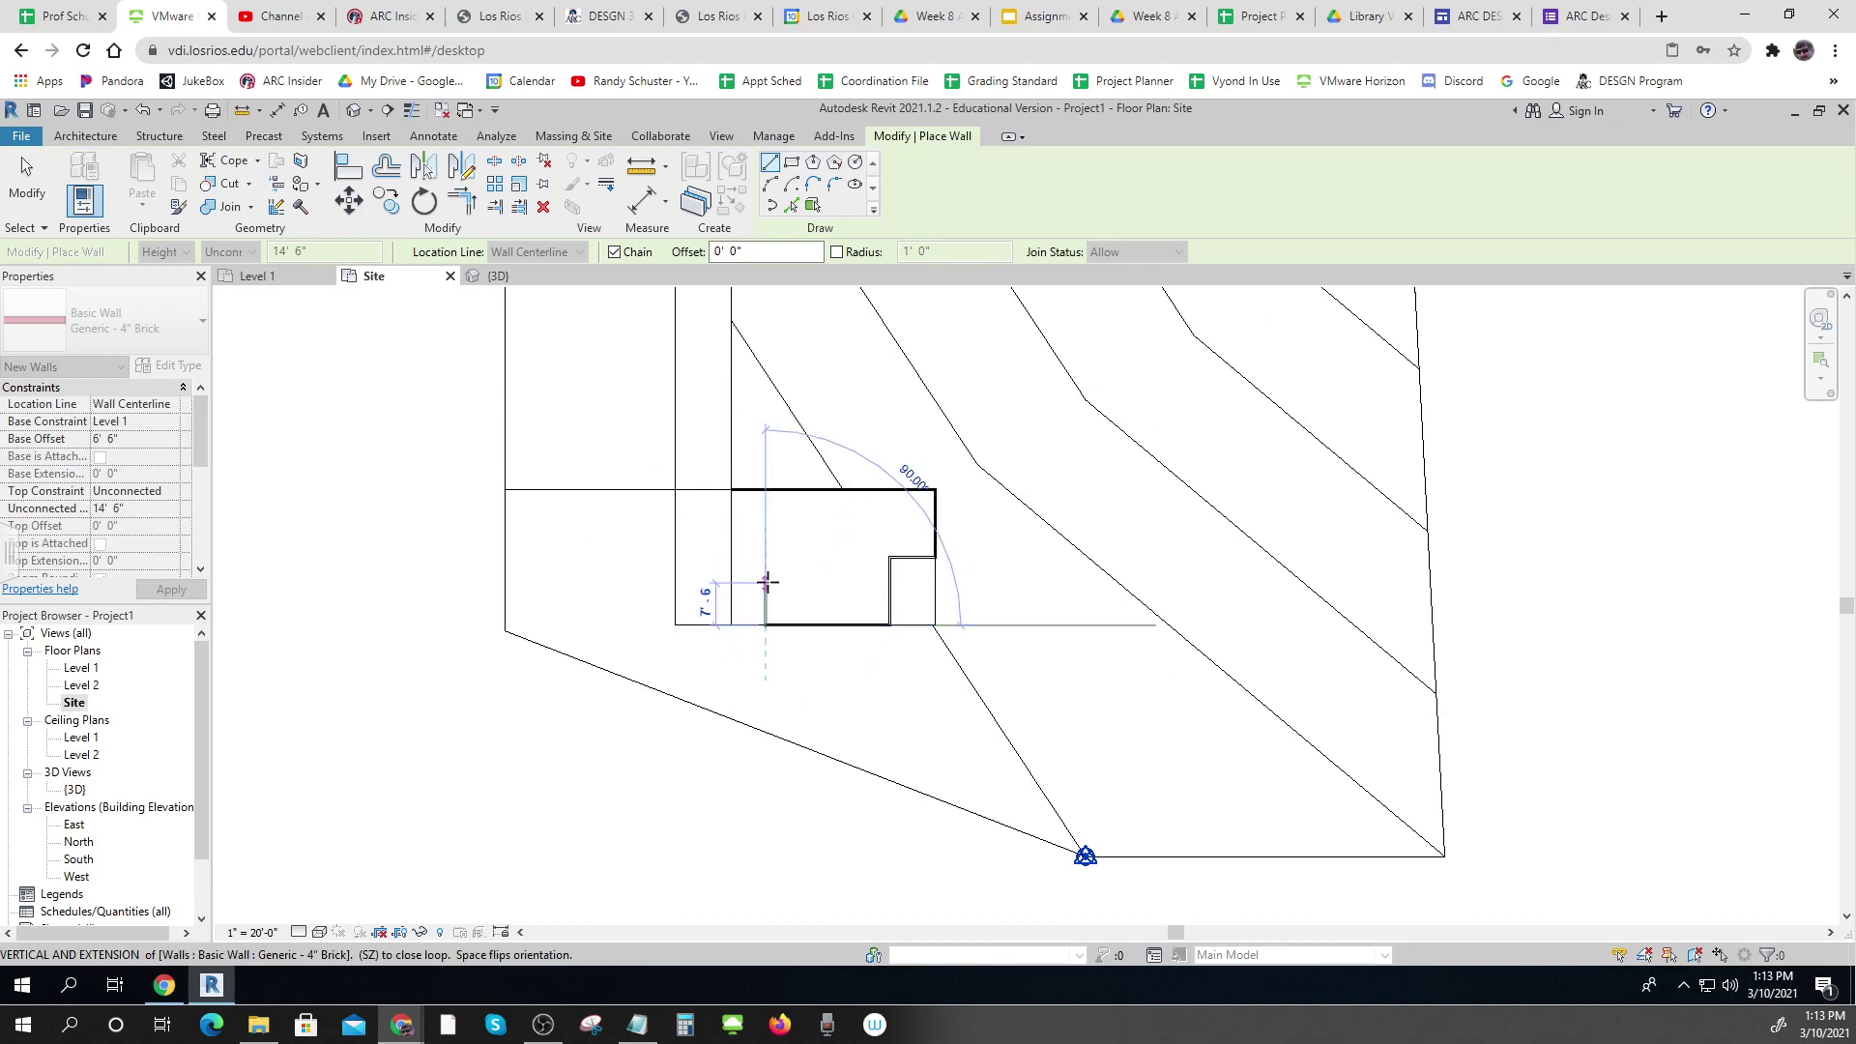
click(766, 589)
click(732, 590)
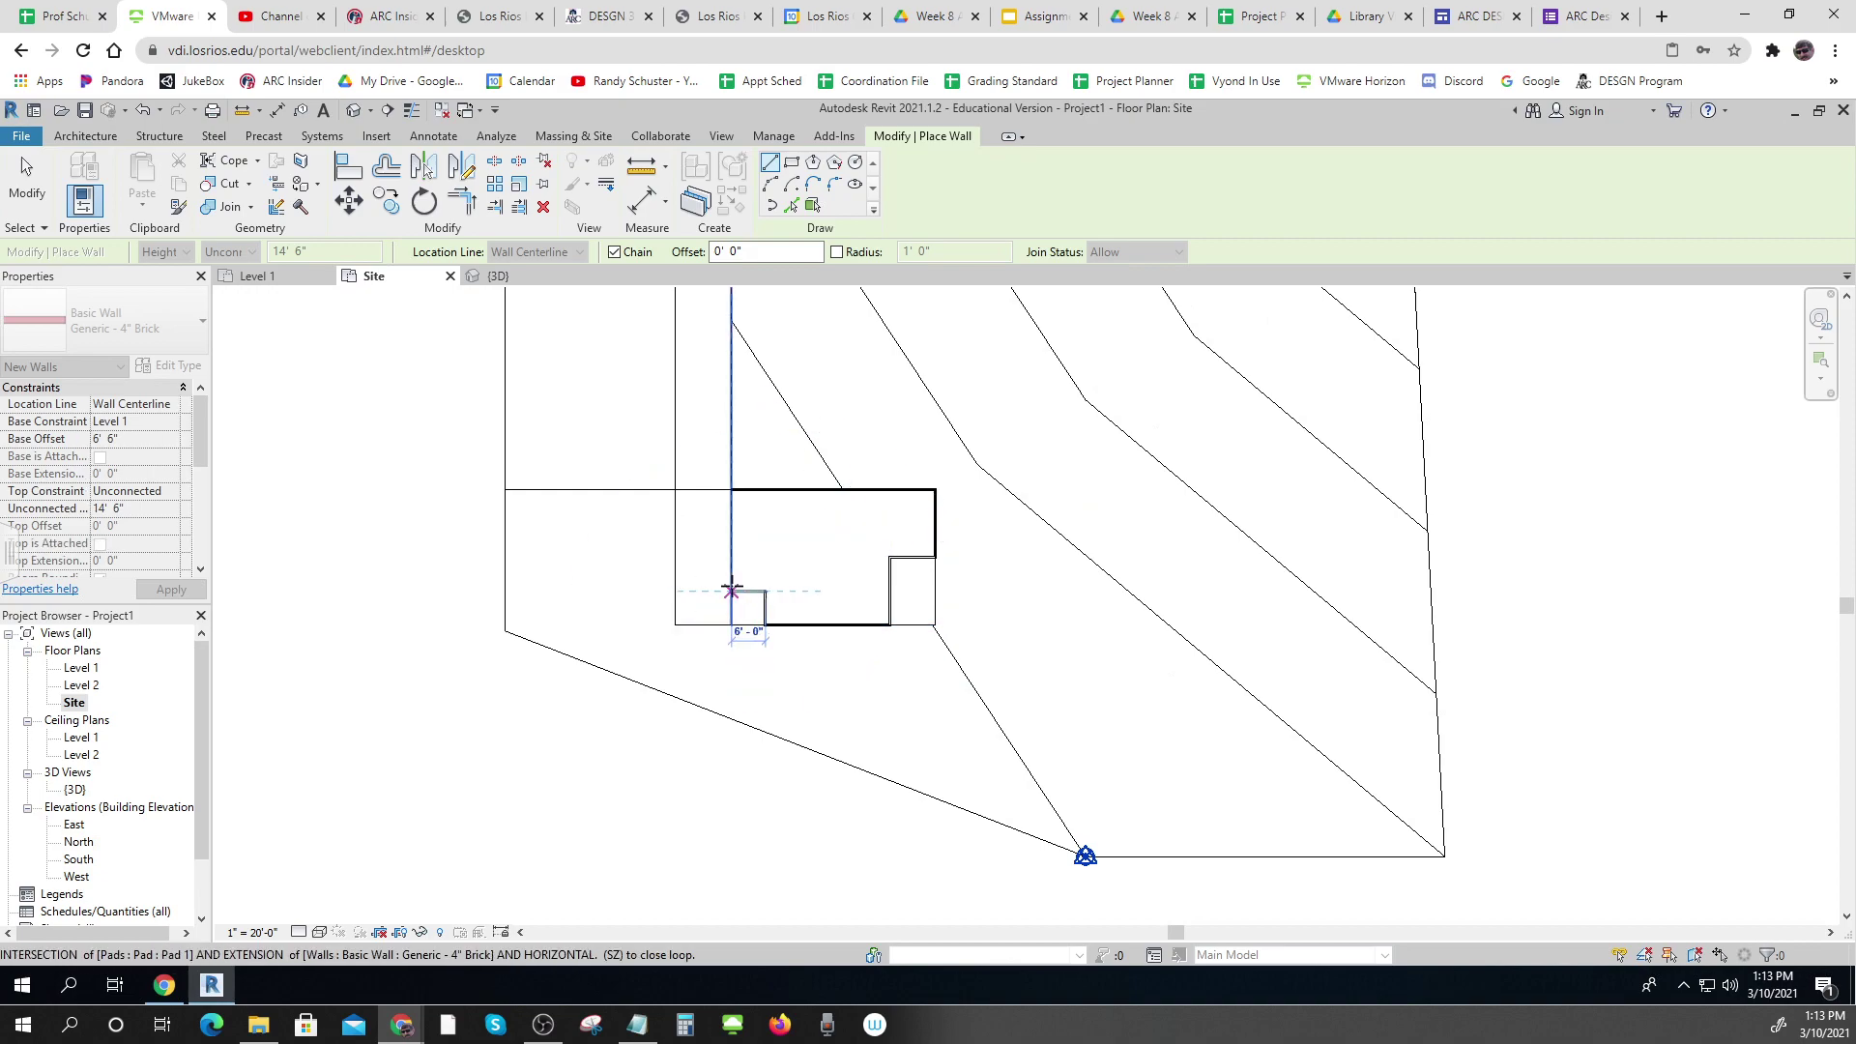
click(731, 489)
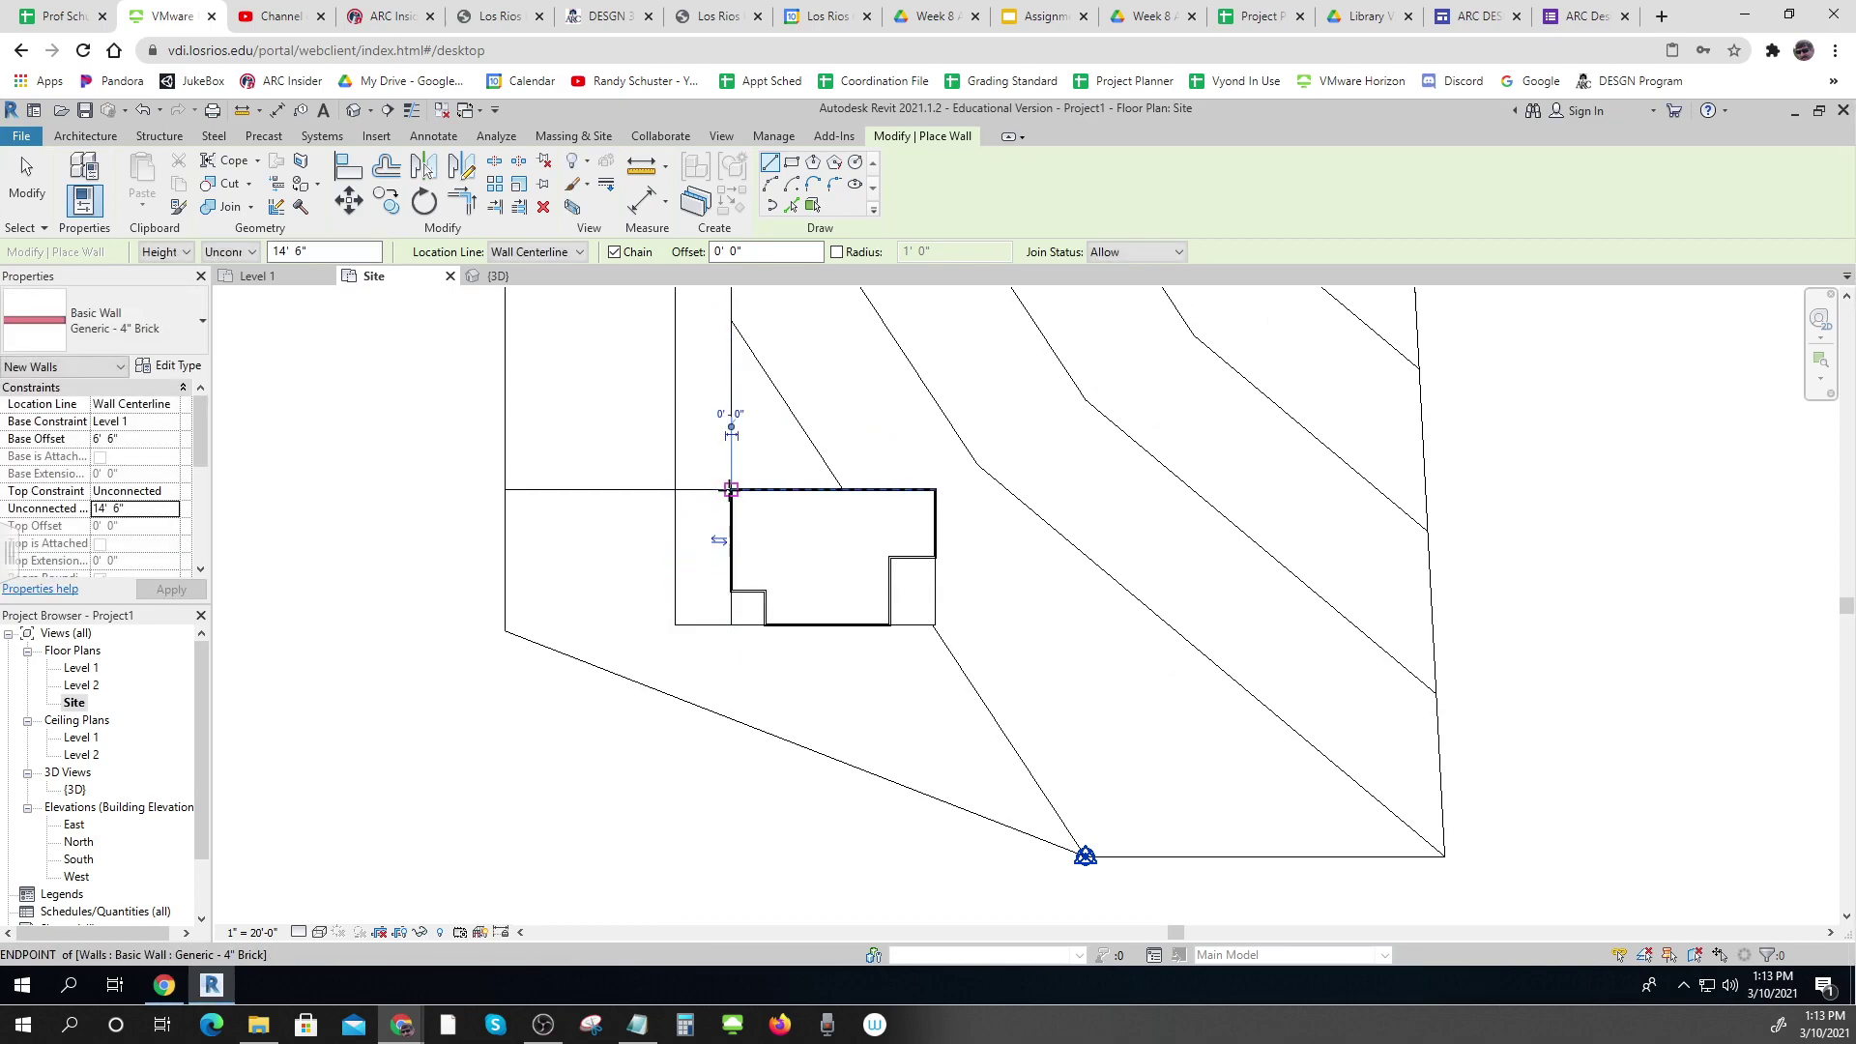
key(Escape)
key(Escape)
Open the {3D} view from the front and select all eight walls, cancelling an accidental pad sketch
double_click(75, 789)
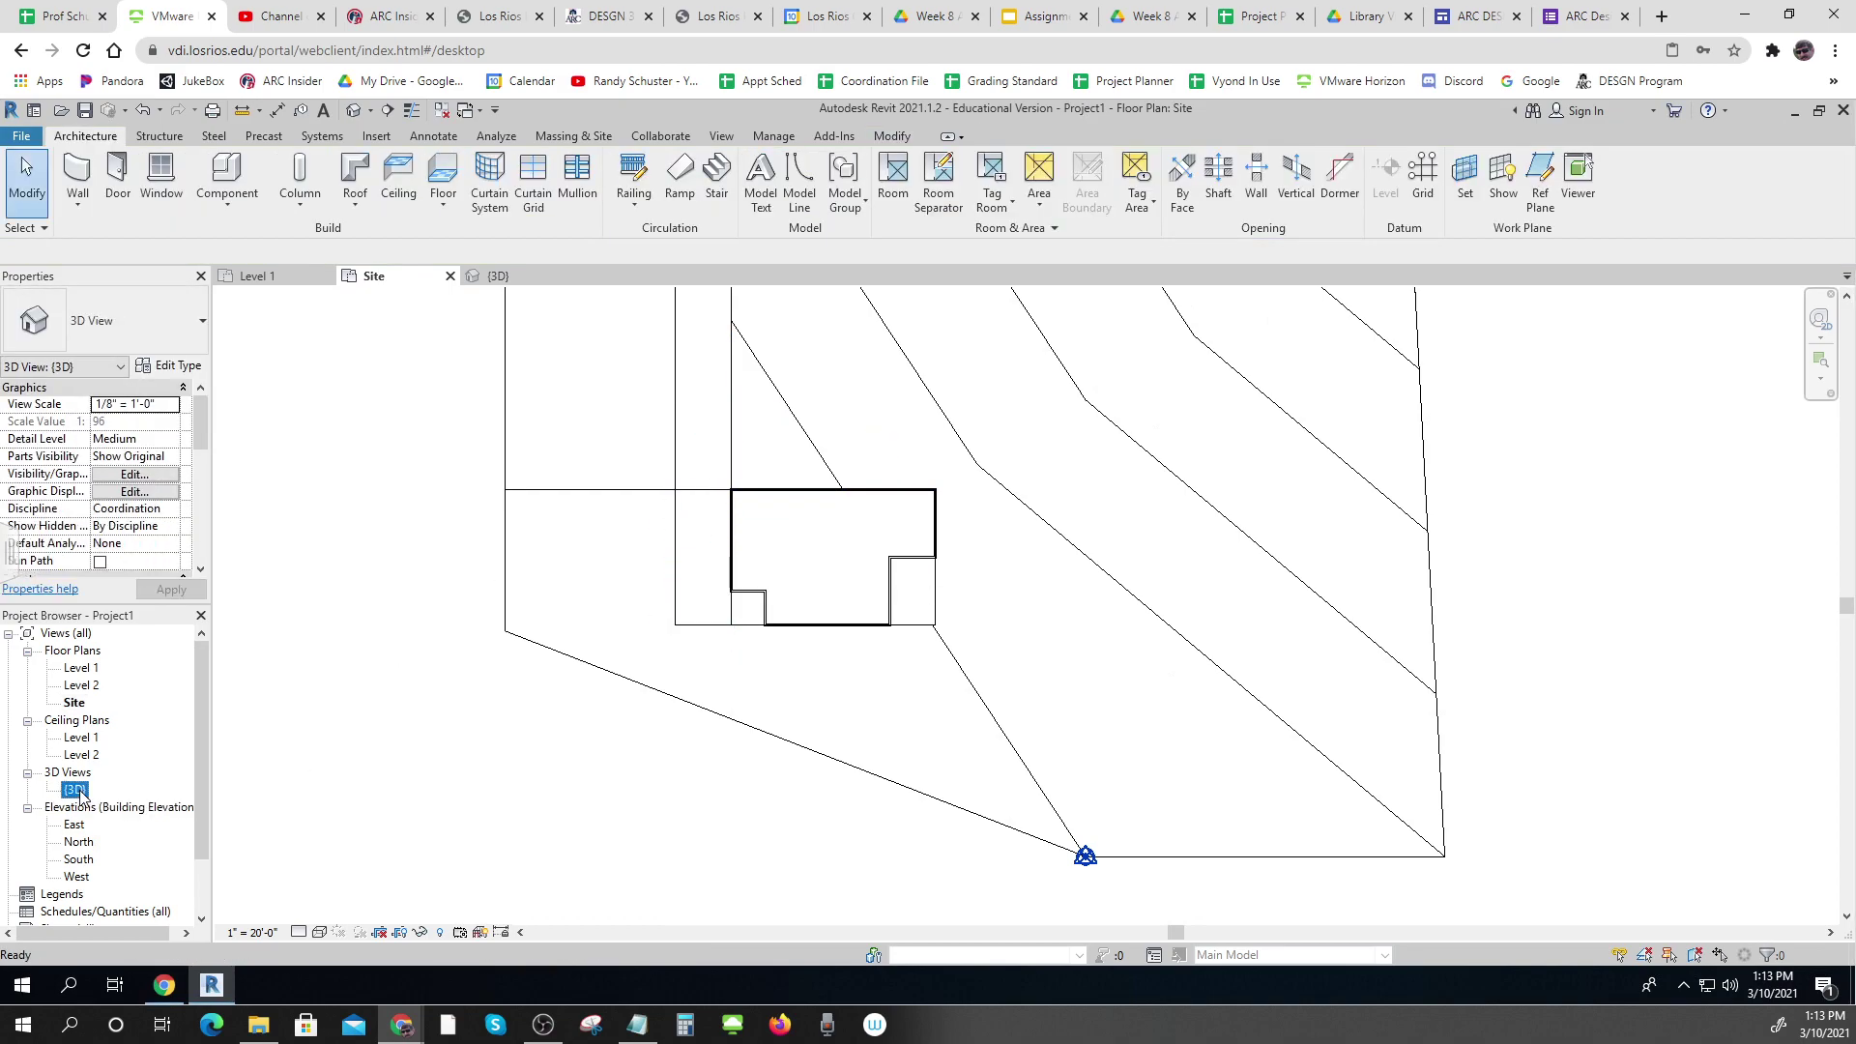
scroll(1015, 507, up, 2)
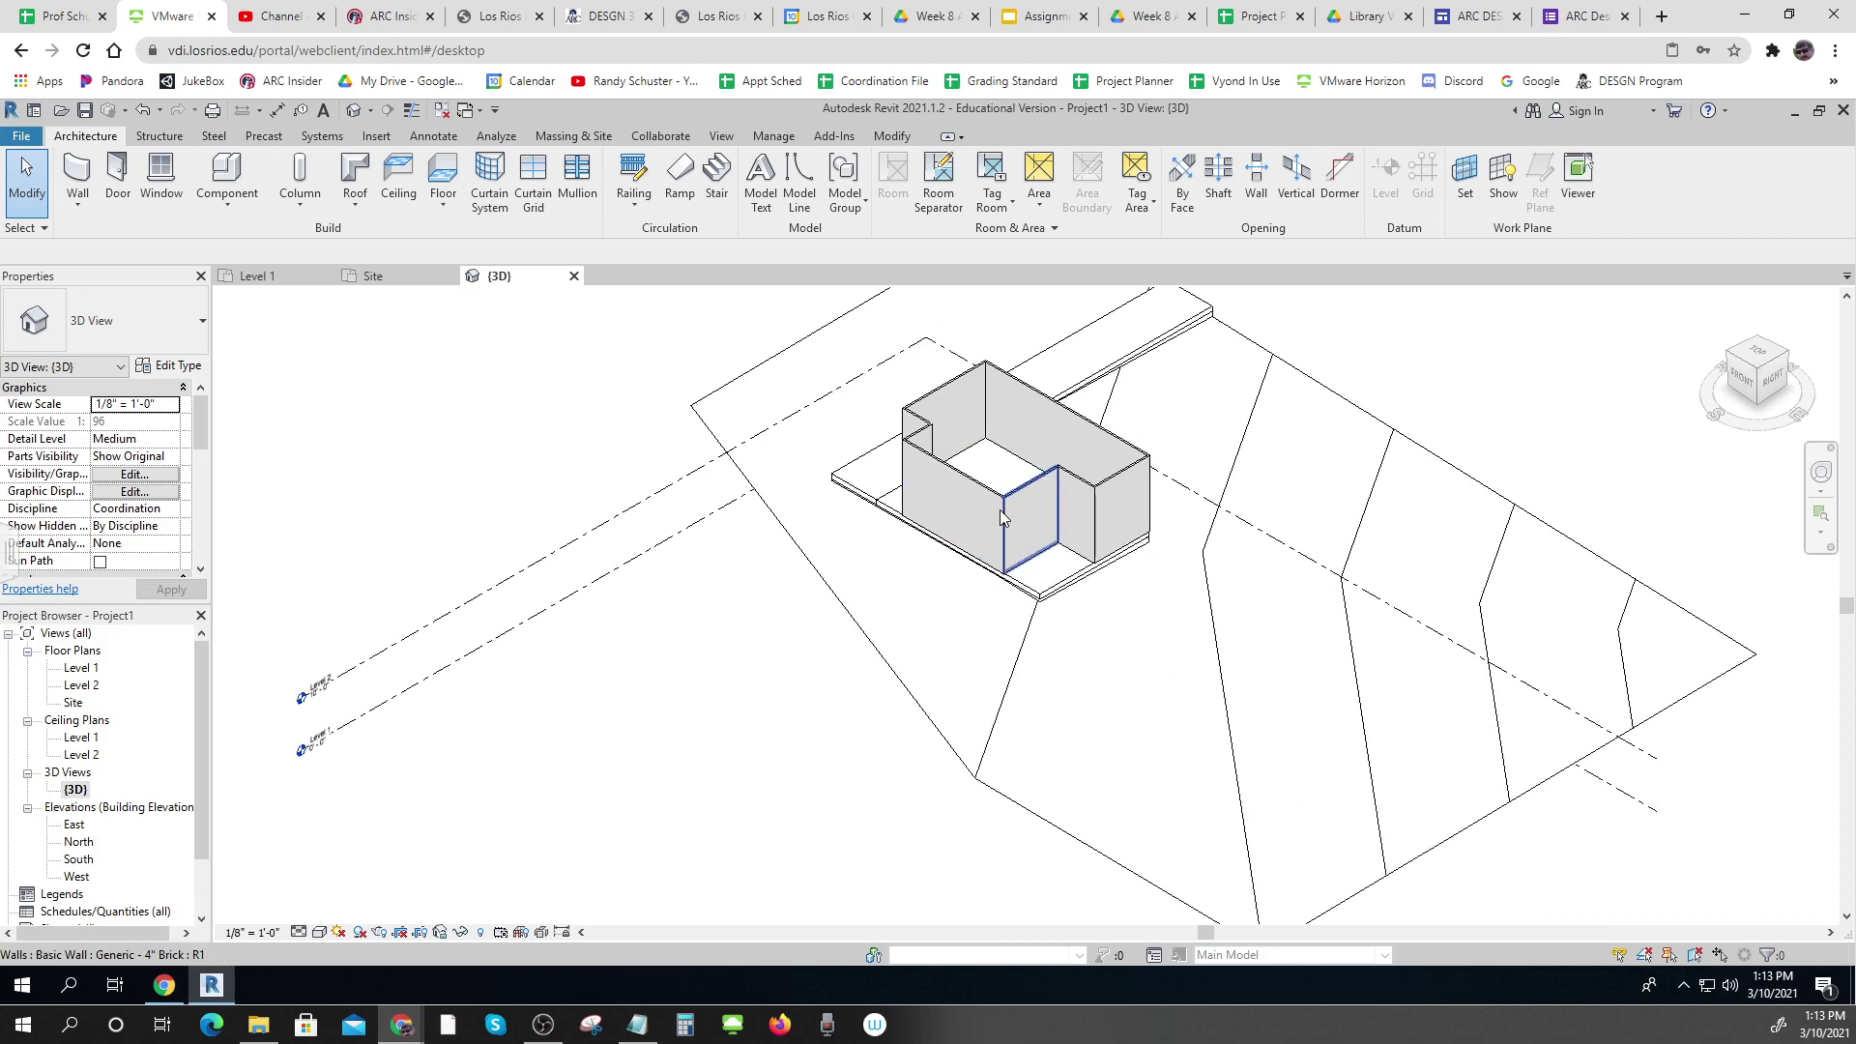
click(1743, 379)
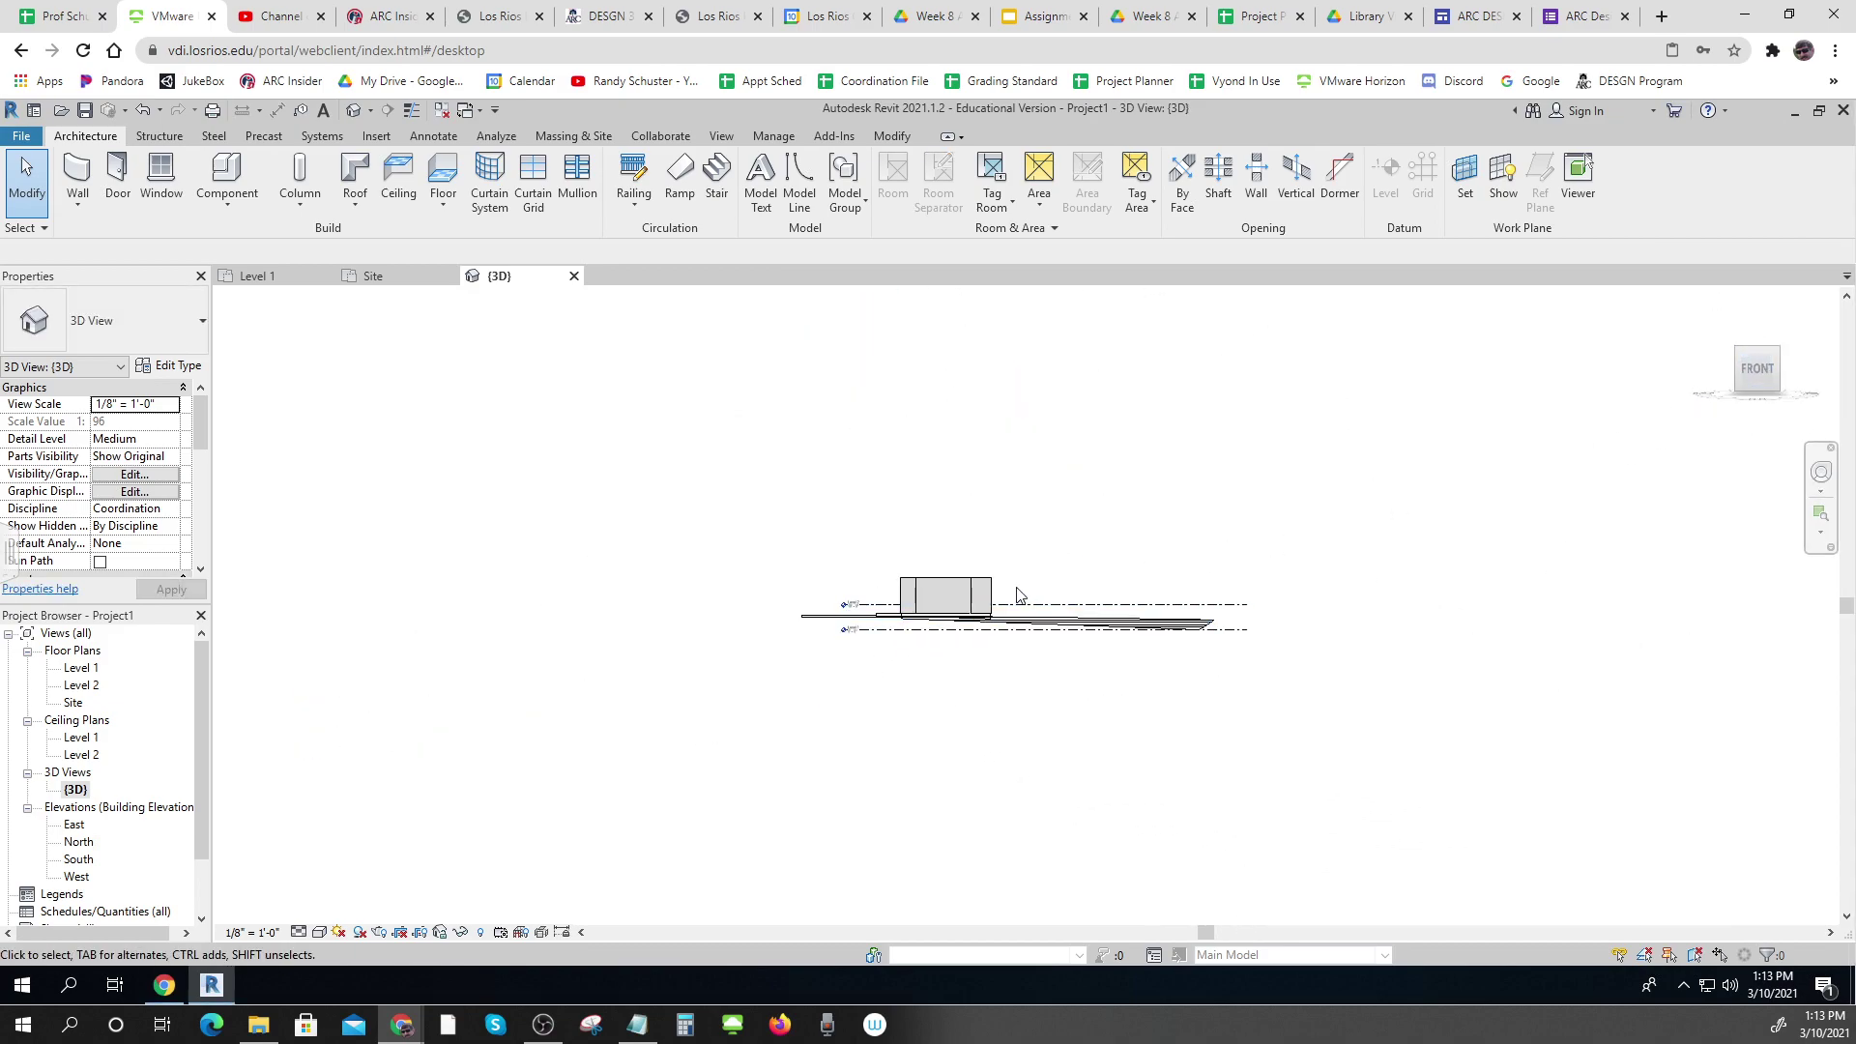
drag(1021, 603, 862, 570)
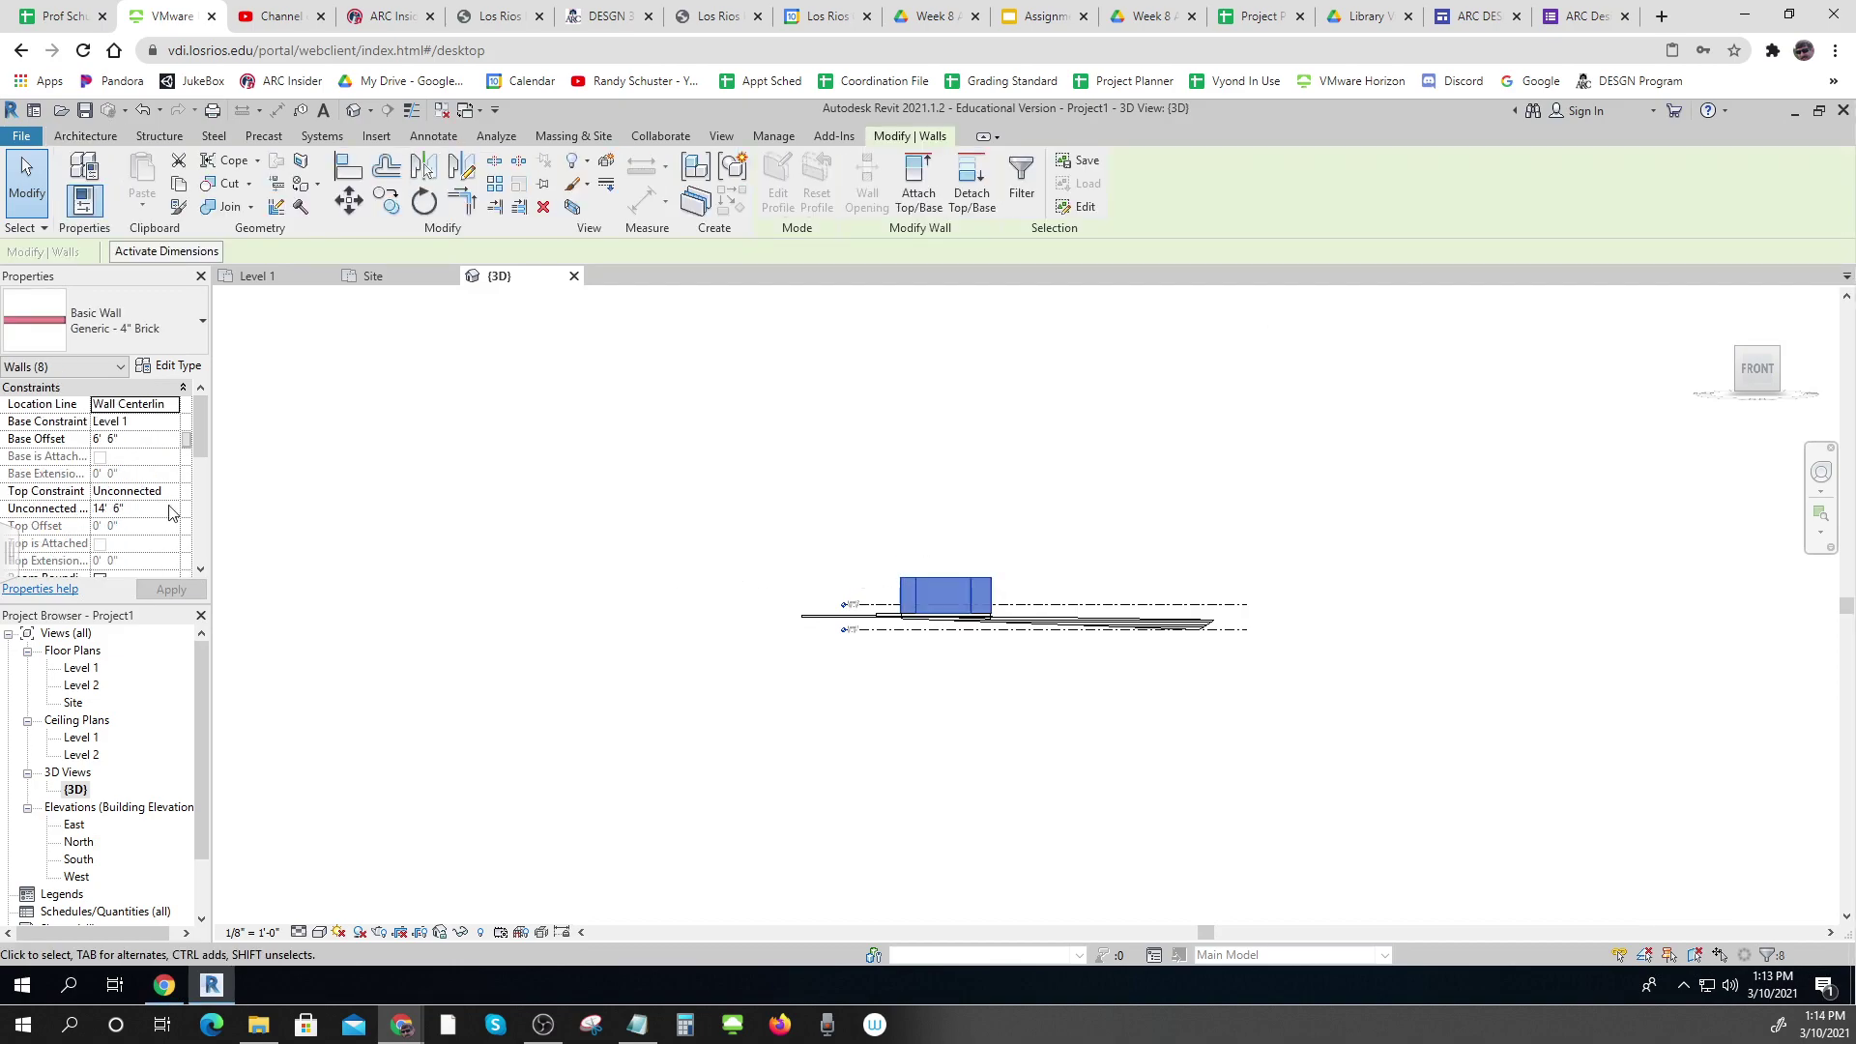
click(134, 510)
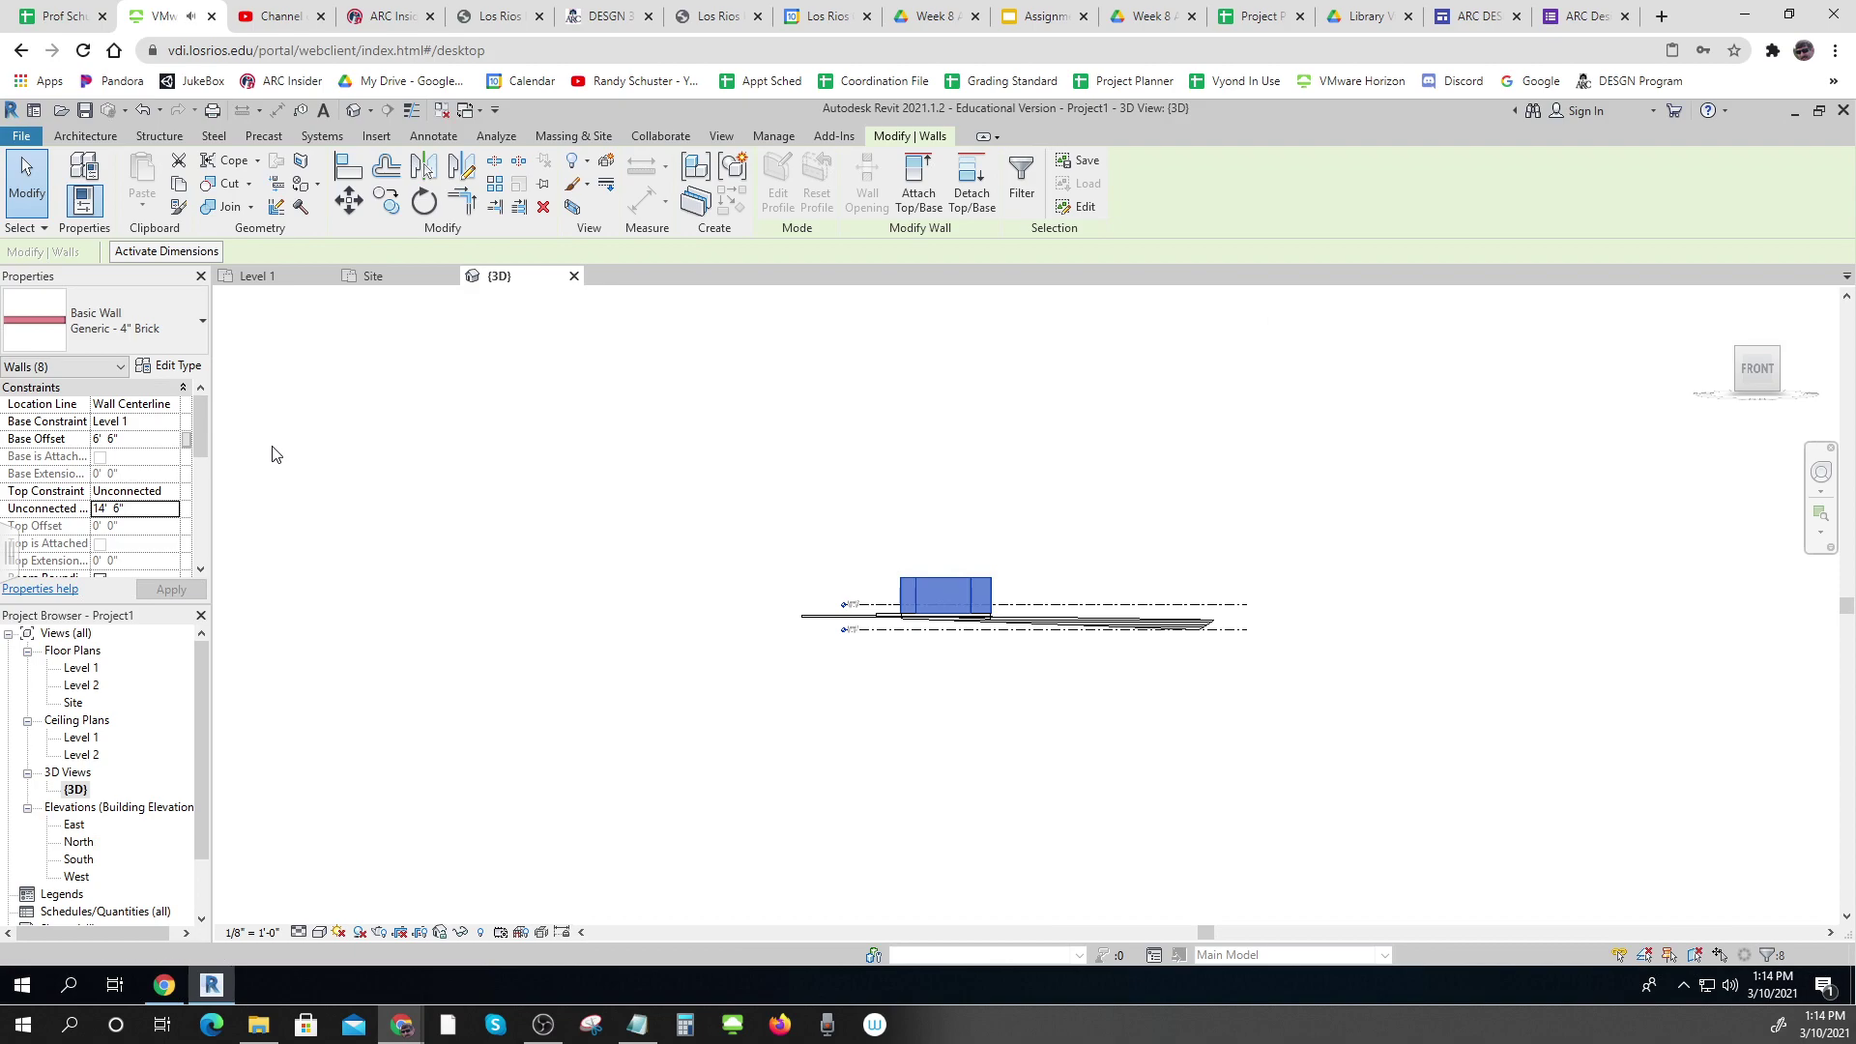
key(Return)
key(Escape)
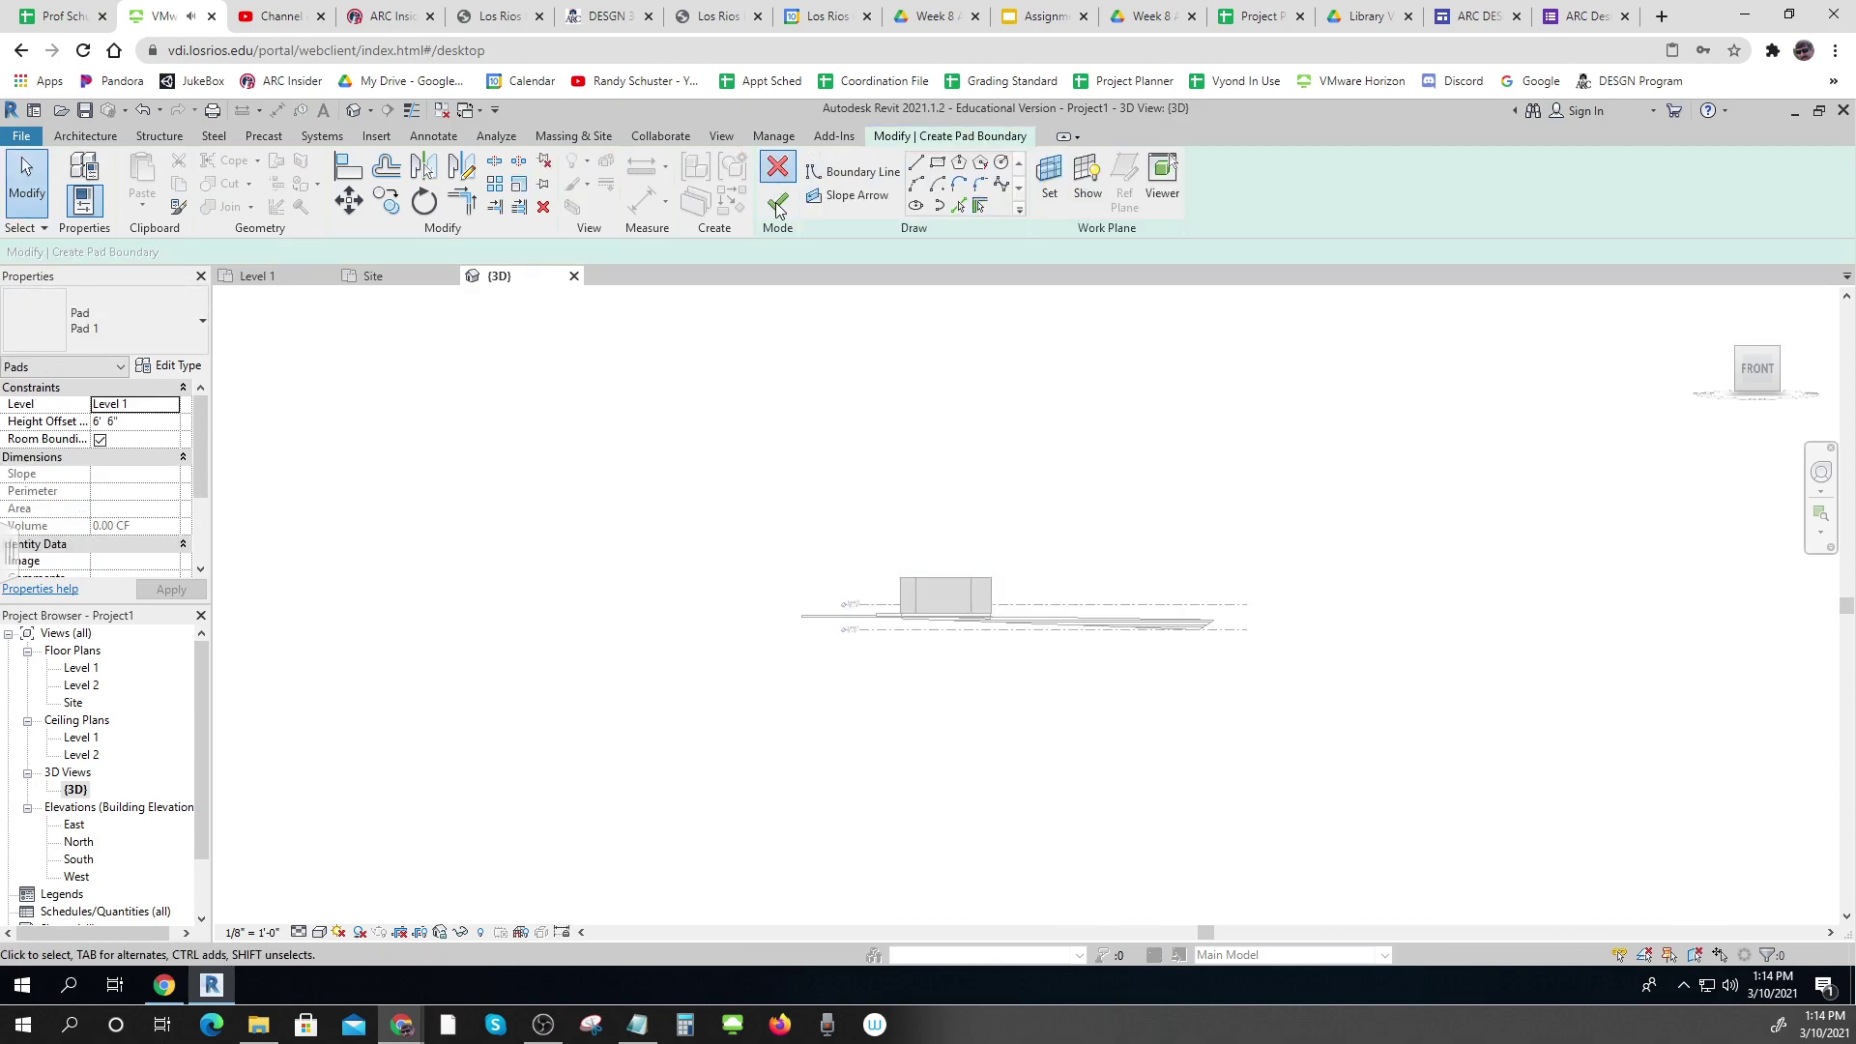
click(777, 167)
Set the eight walls' unconnected height to 8, return to the home 3D view, then open the Site plan
drag(1015, 597, 763, 548)
click(135, 511)
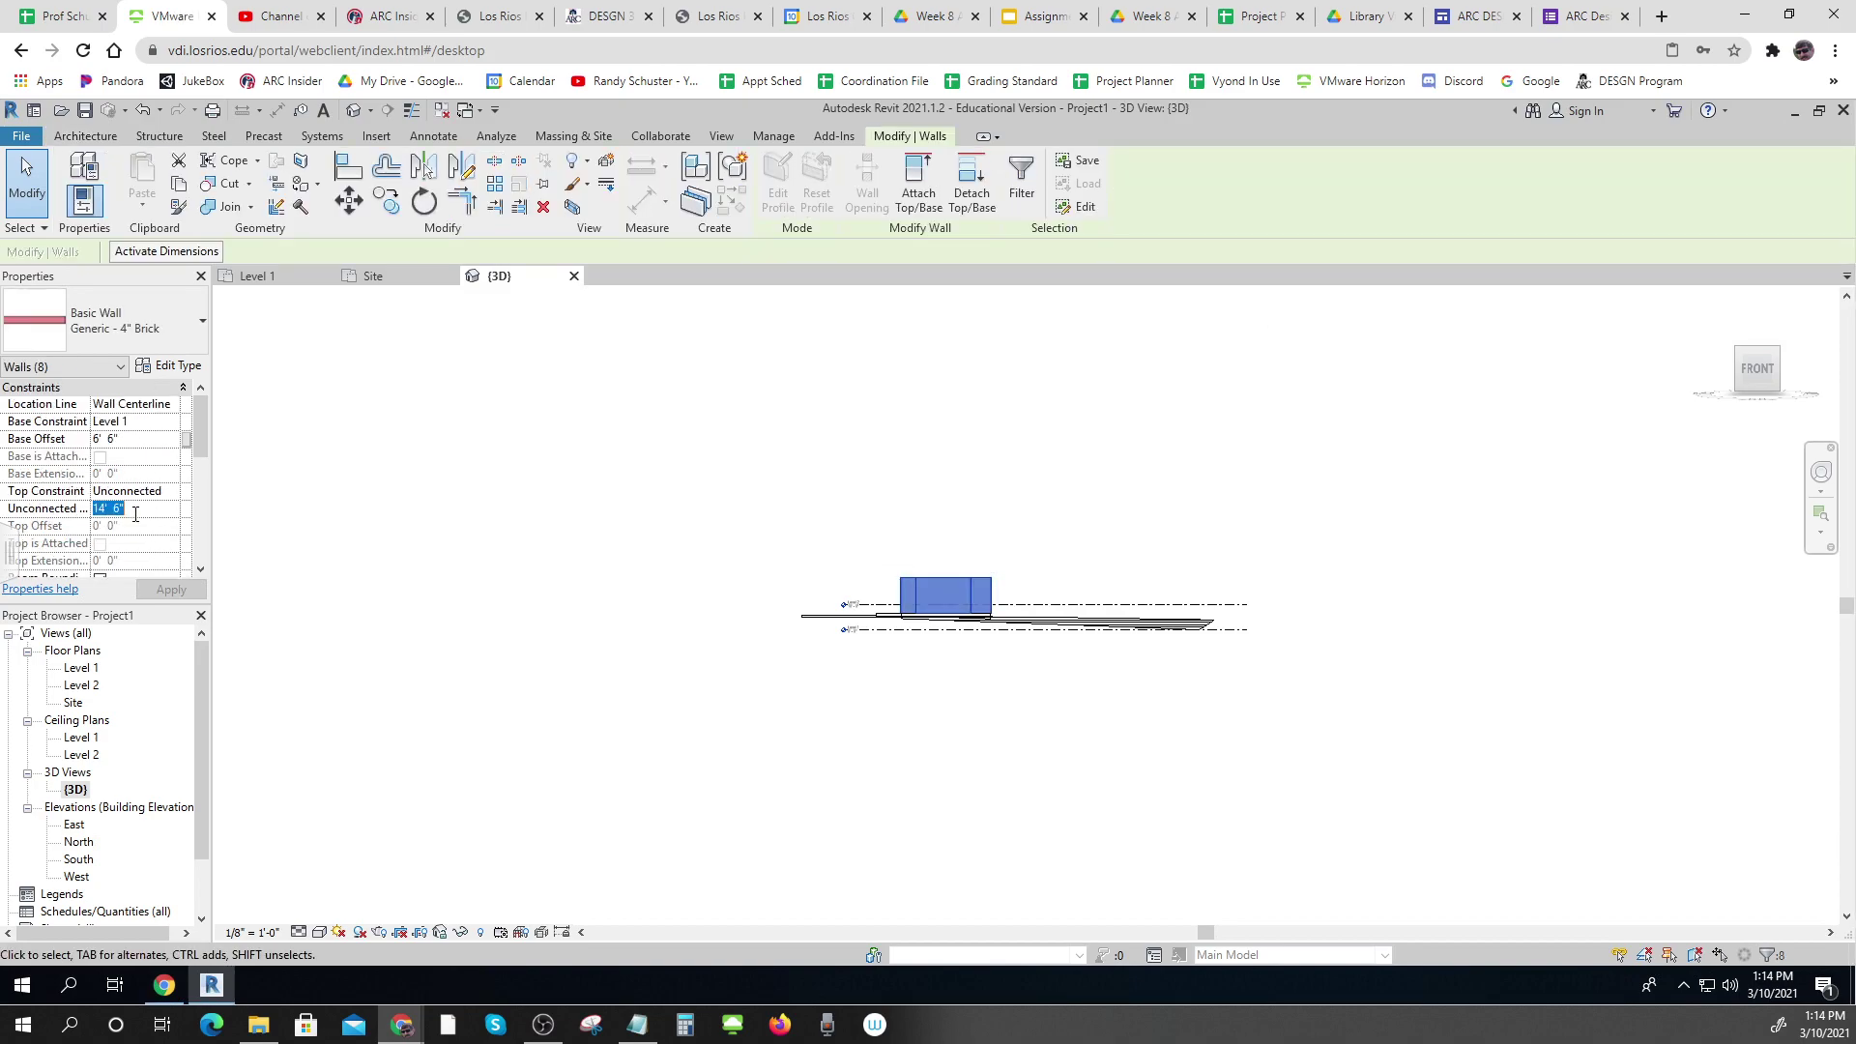
text(8)
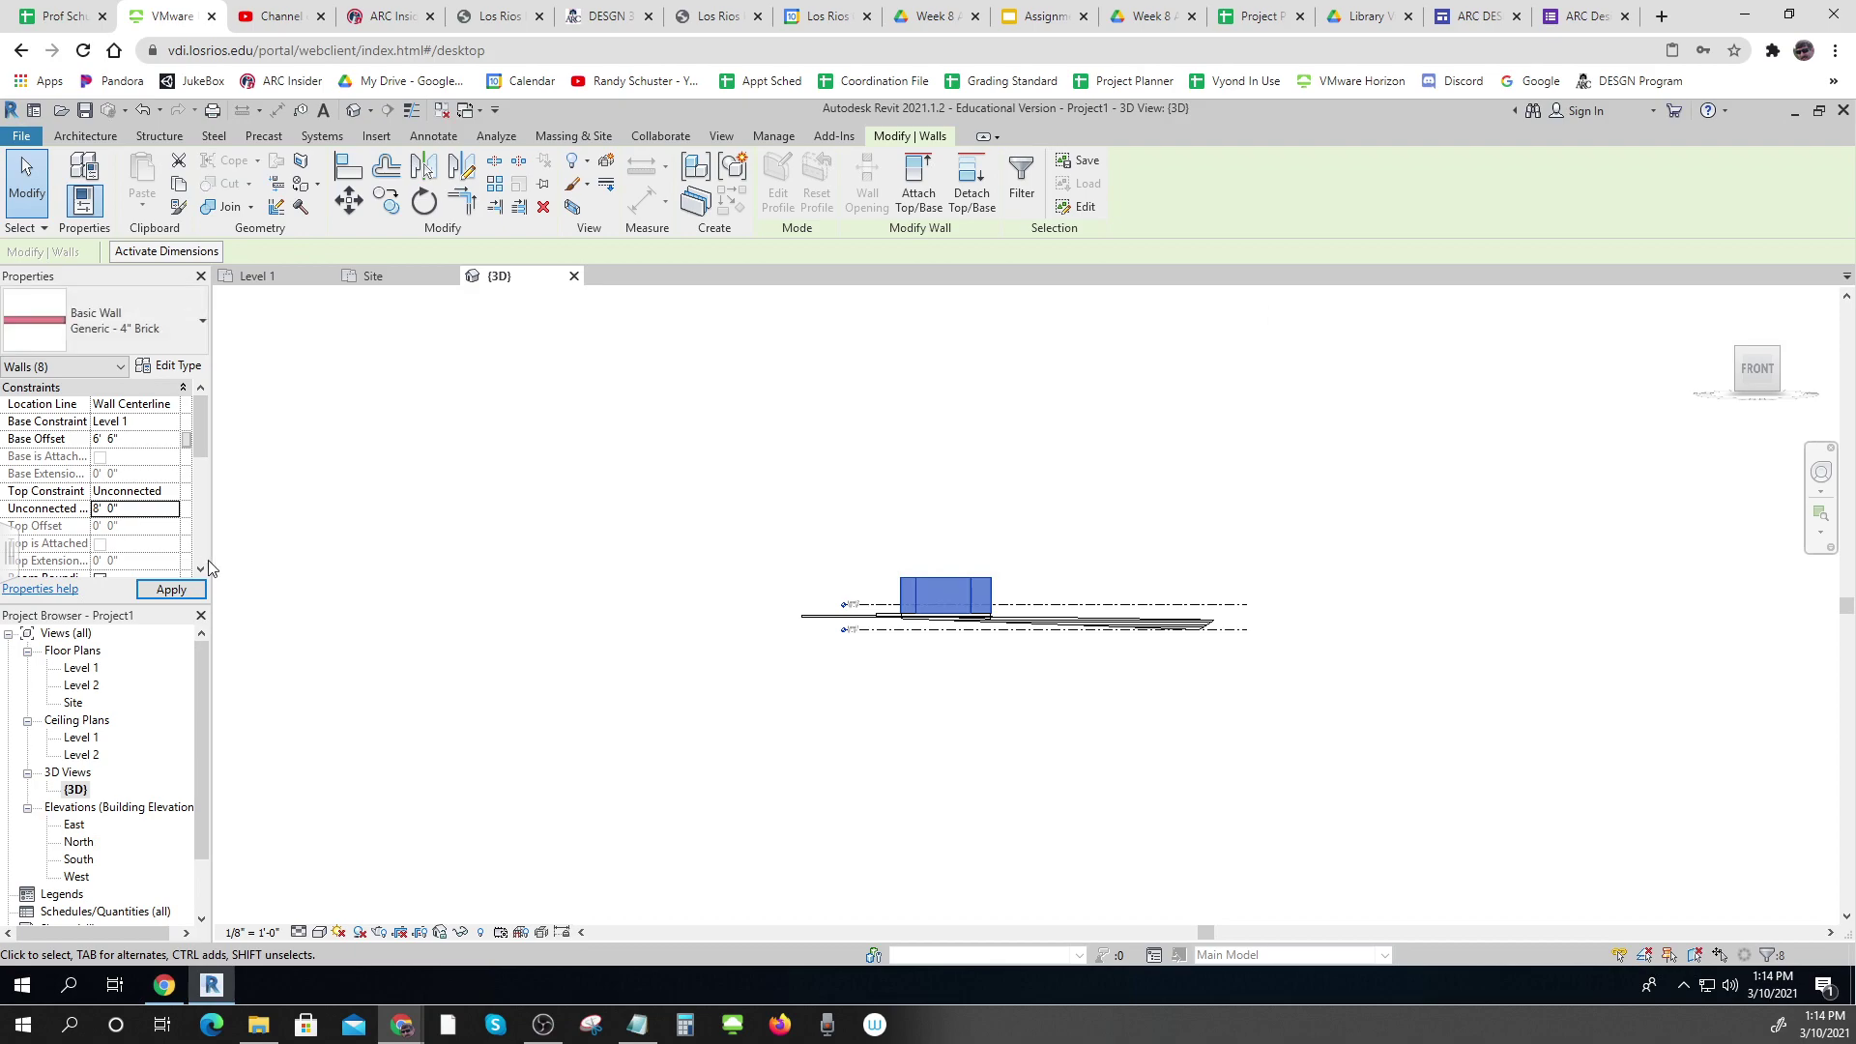
click(555, 567)
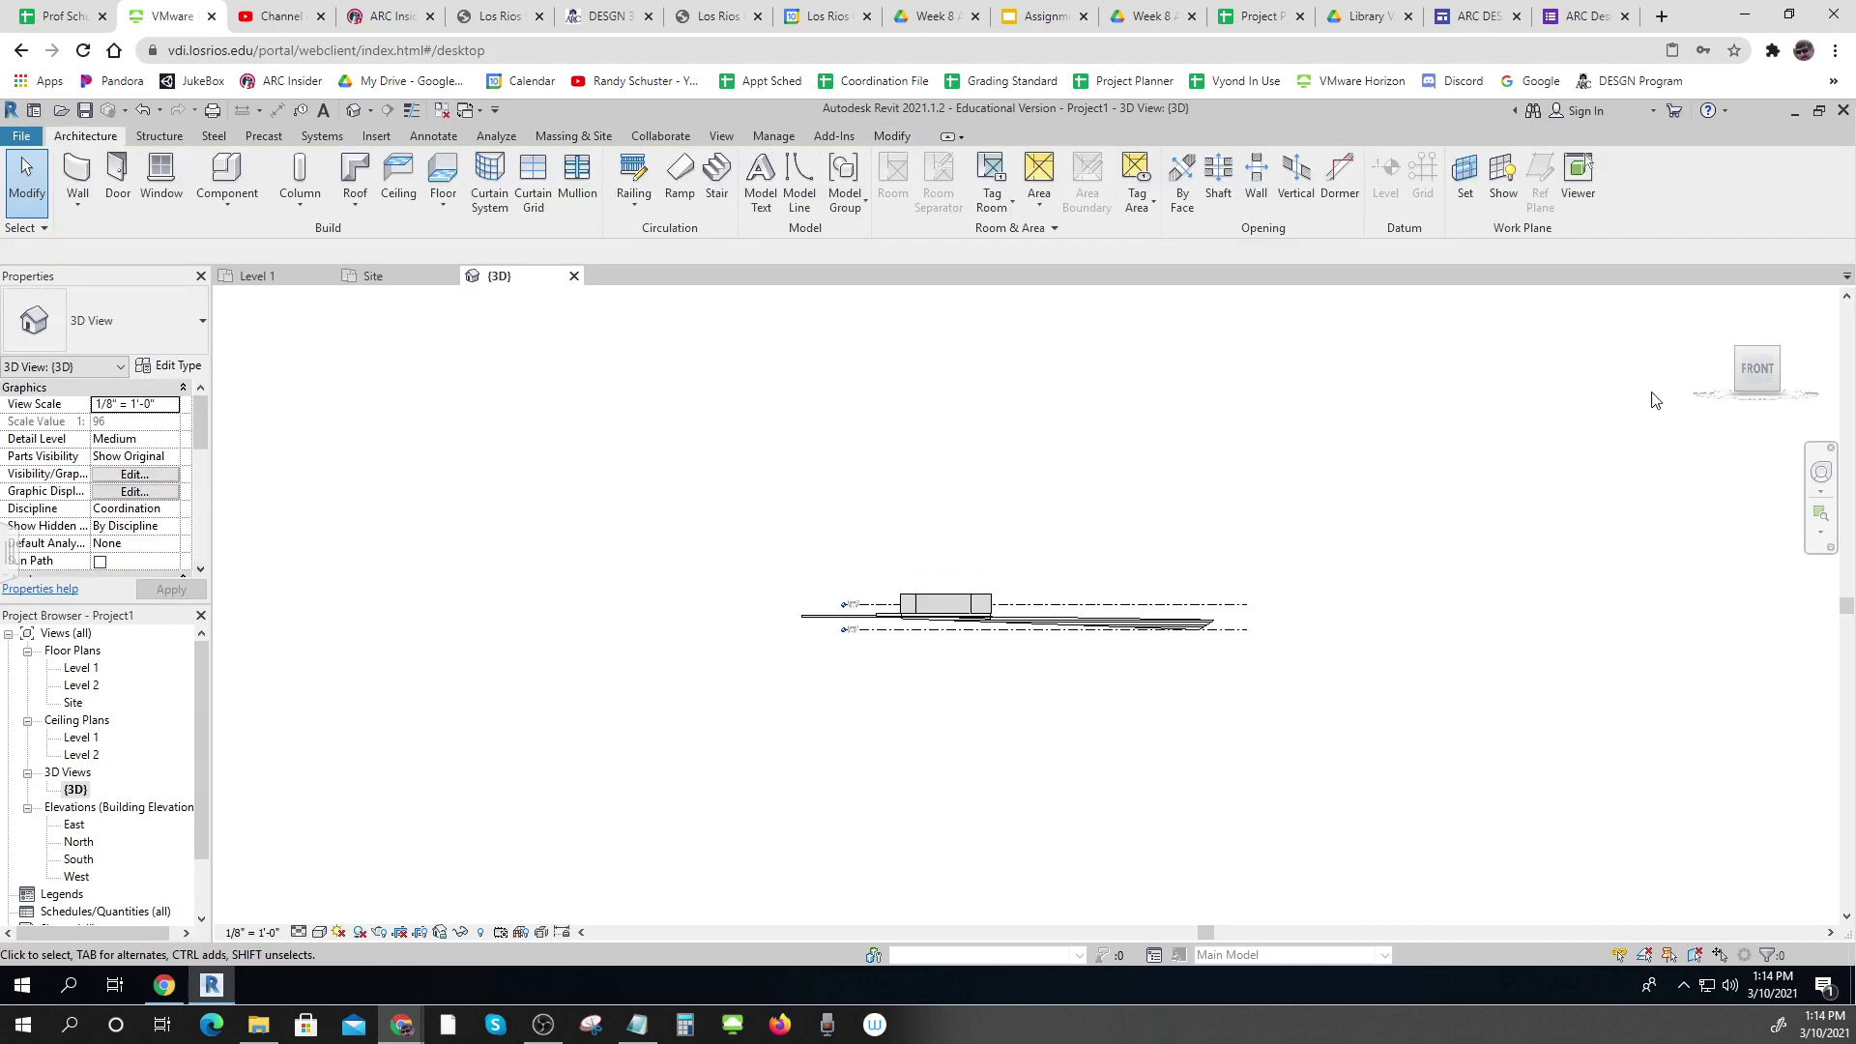
click(1709, 381)
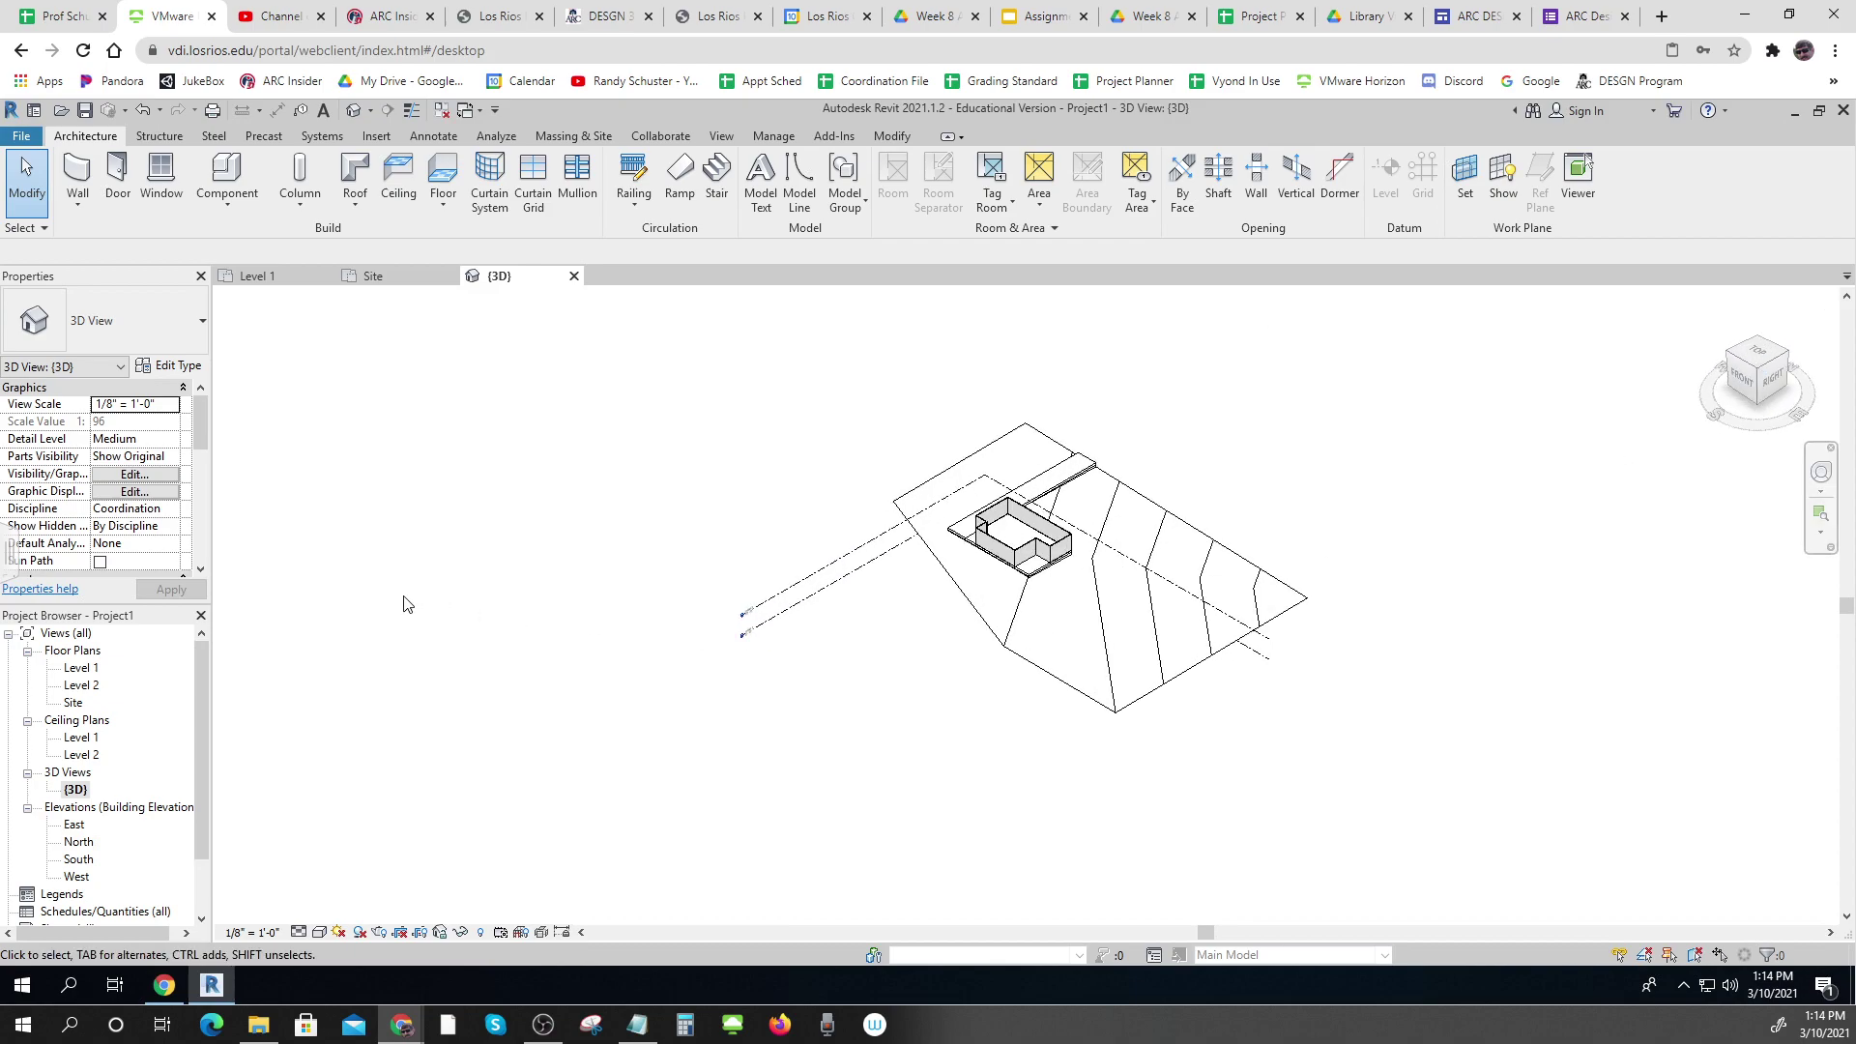
scroll(1055, 601, up, 4)
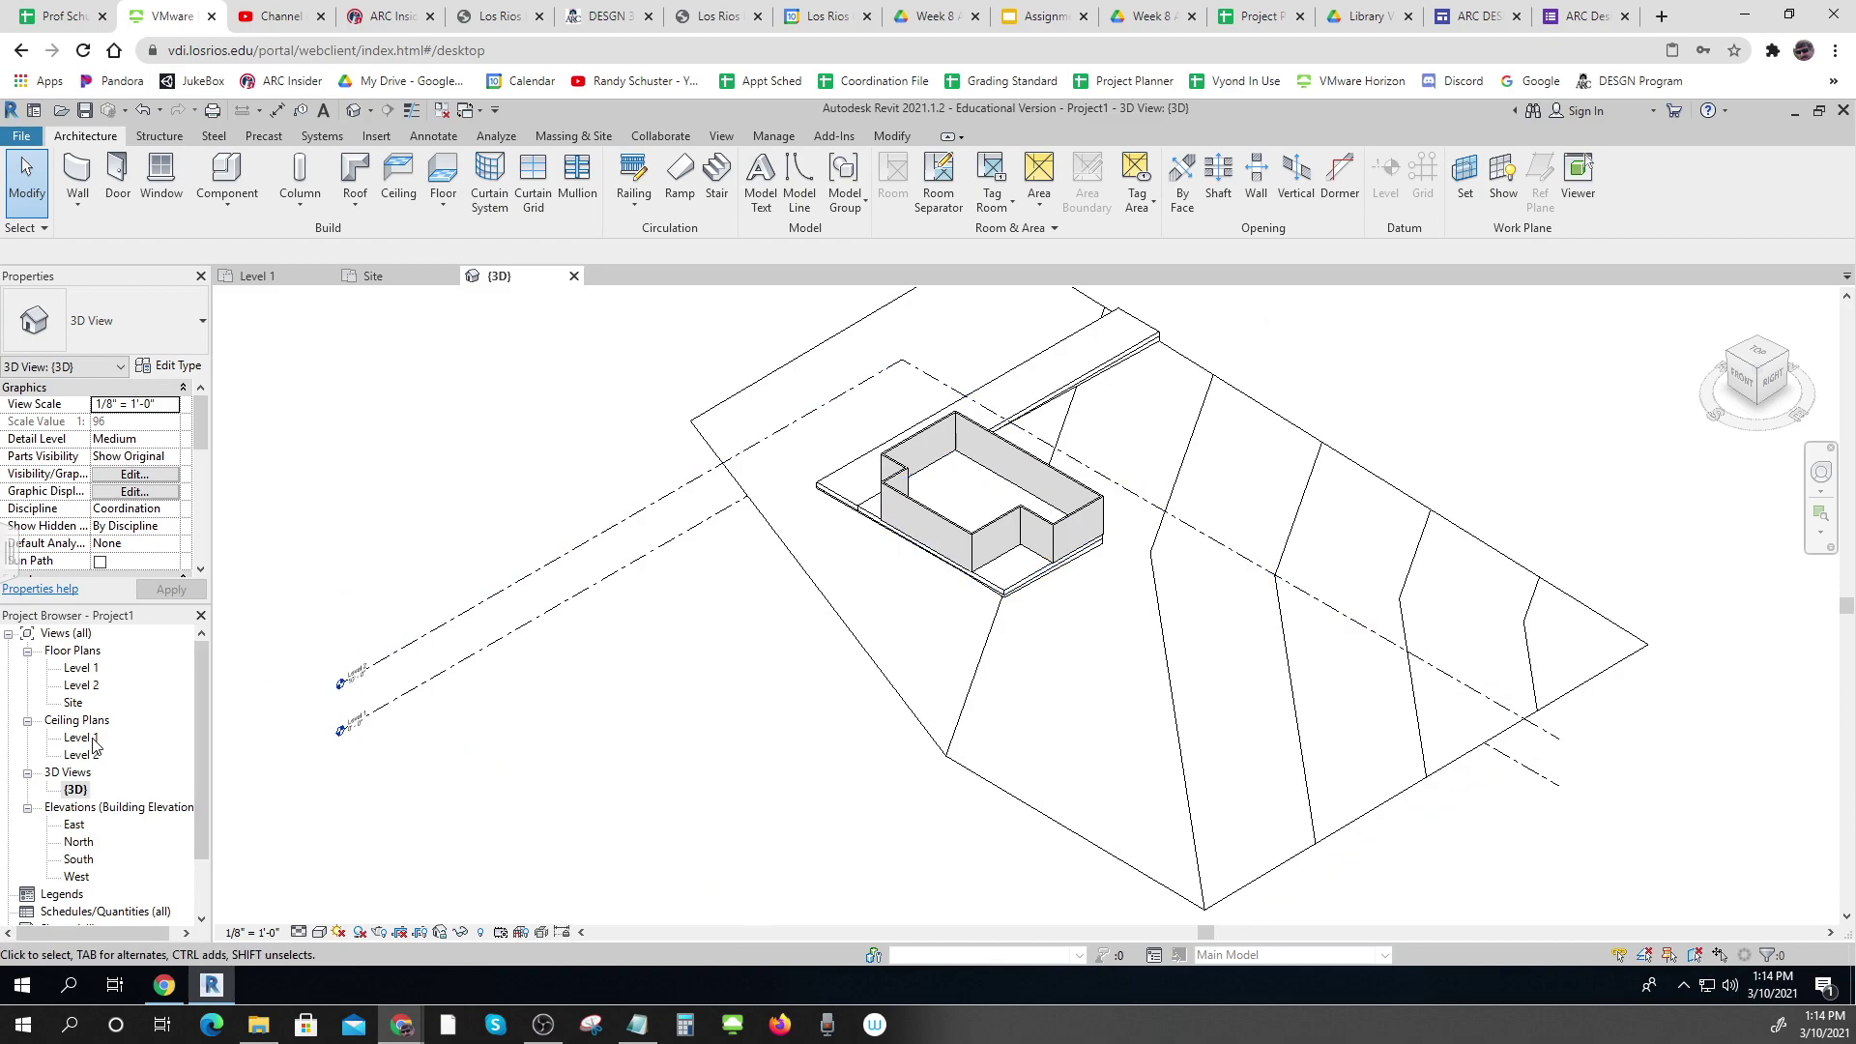
double_click(70, 705)
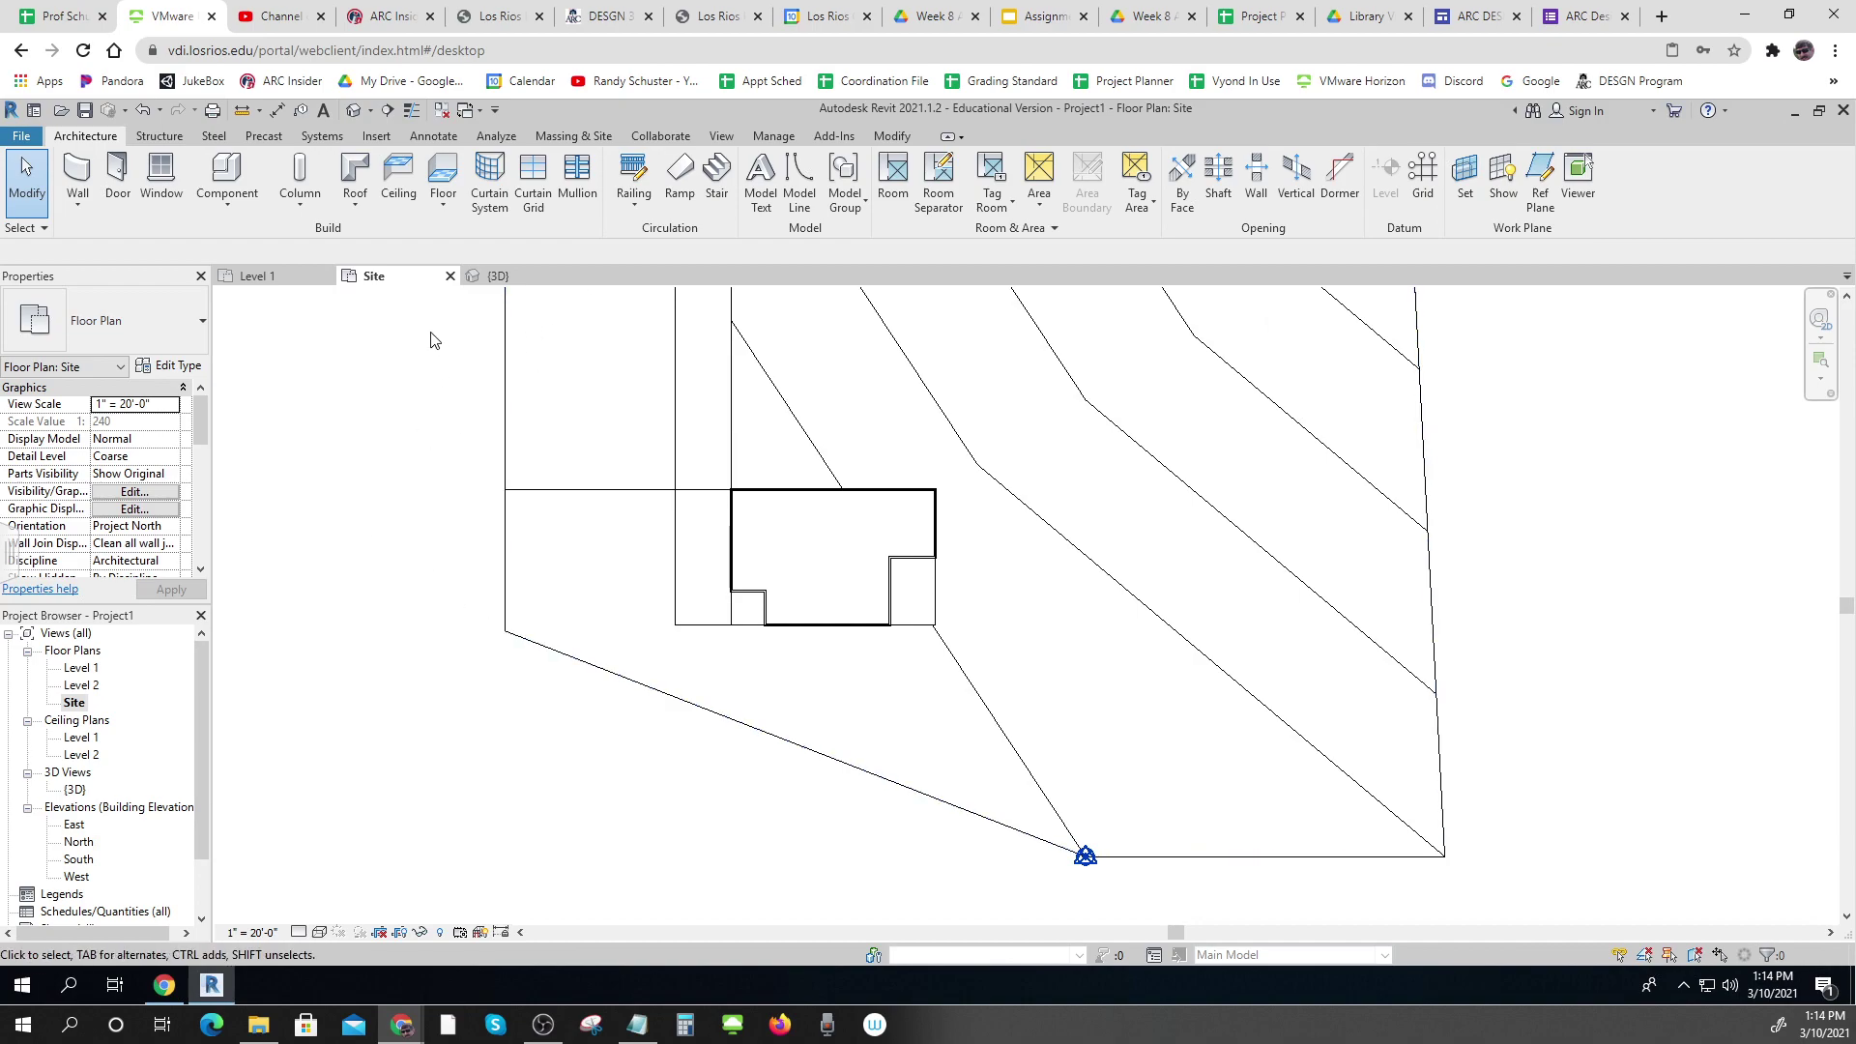
Start a Generic - 12" footprint roof on Level 2 with a 4' 6" base offset and 2' 0" overhang
click(354, 174)
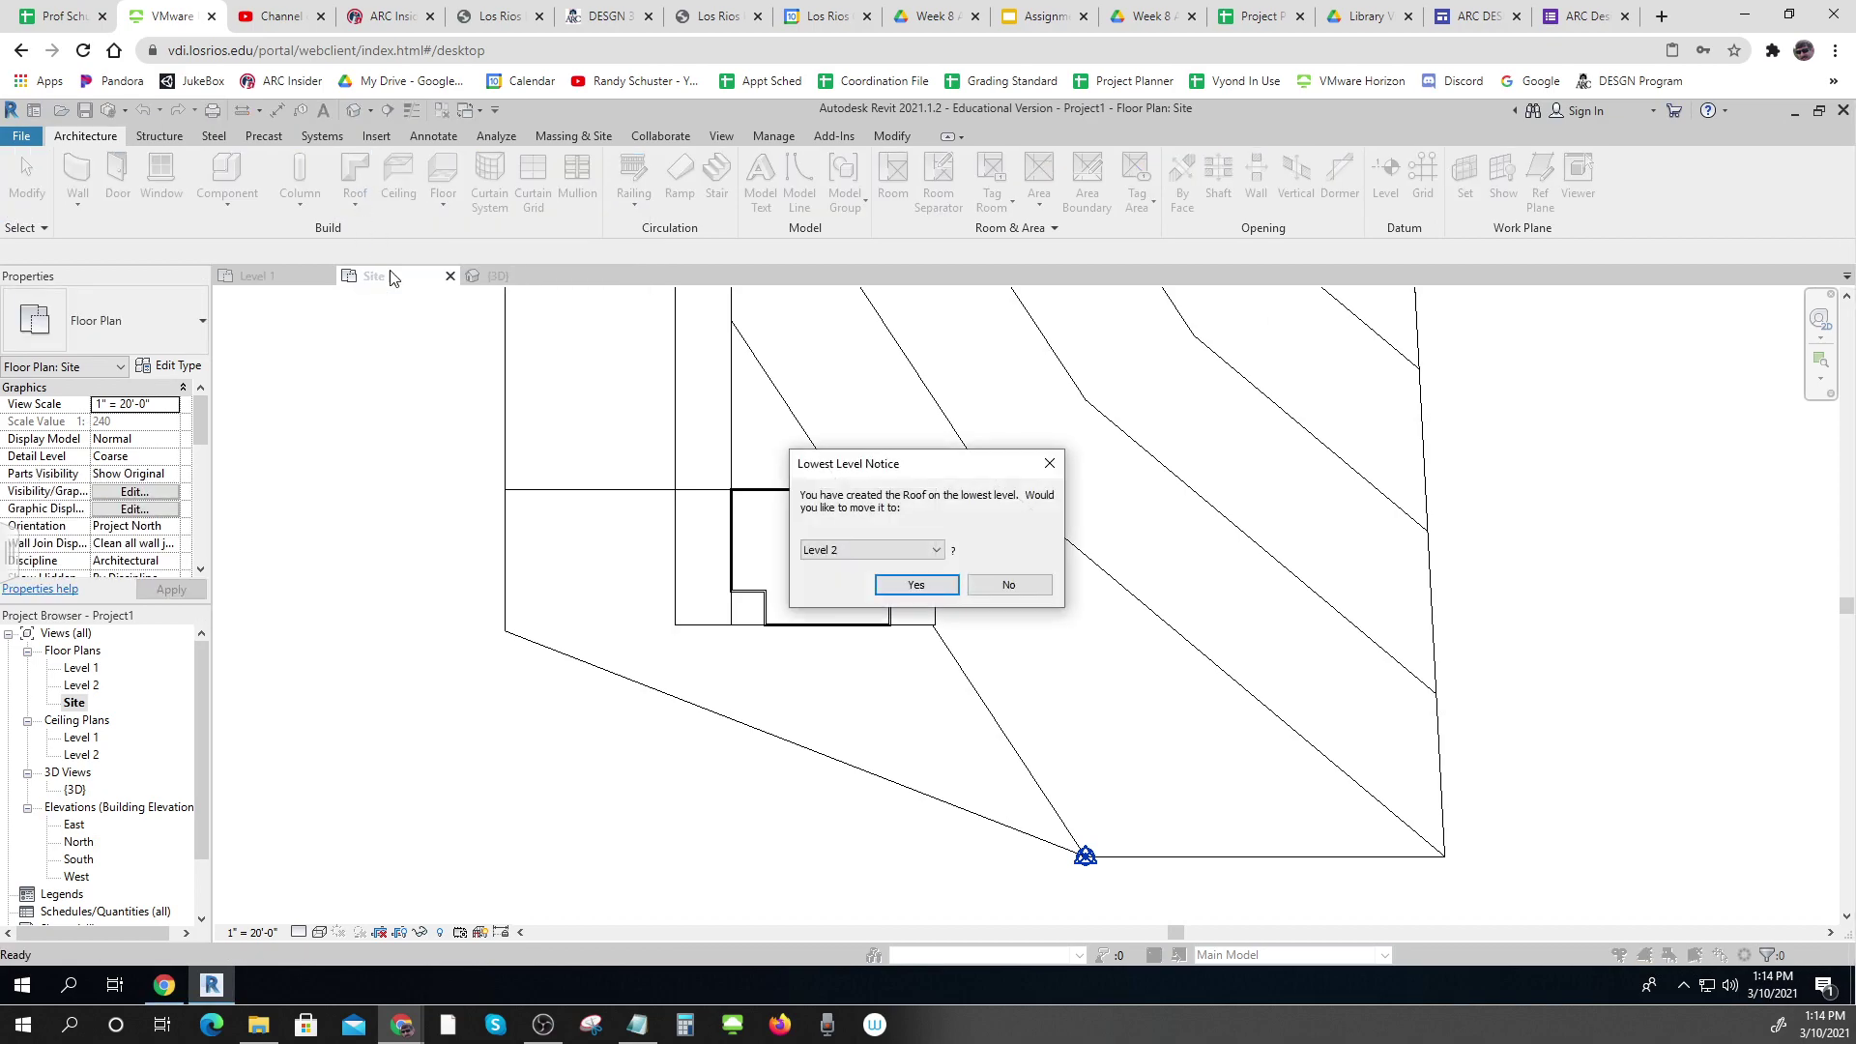
click(908, 584)
click(134, 456)
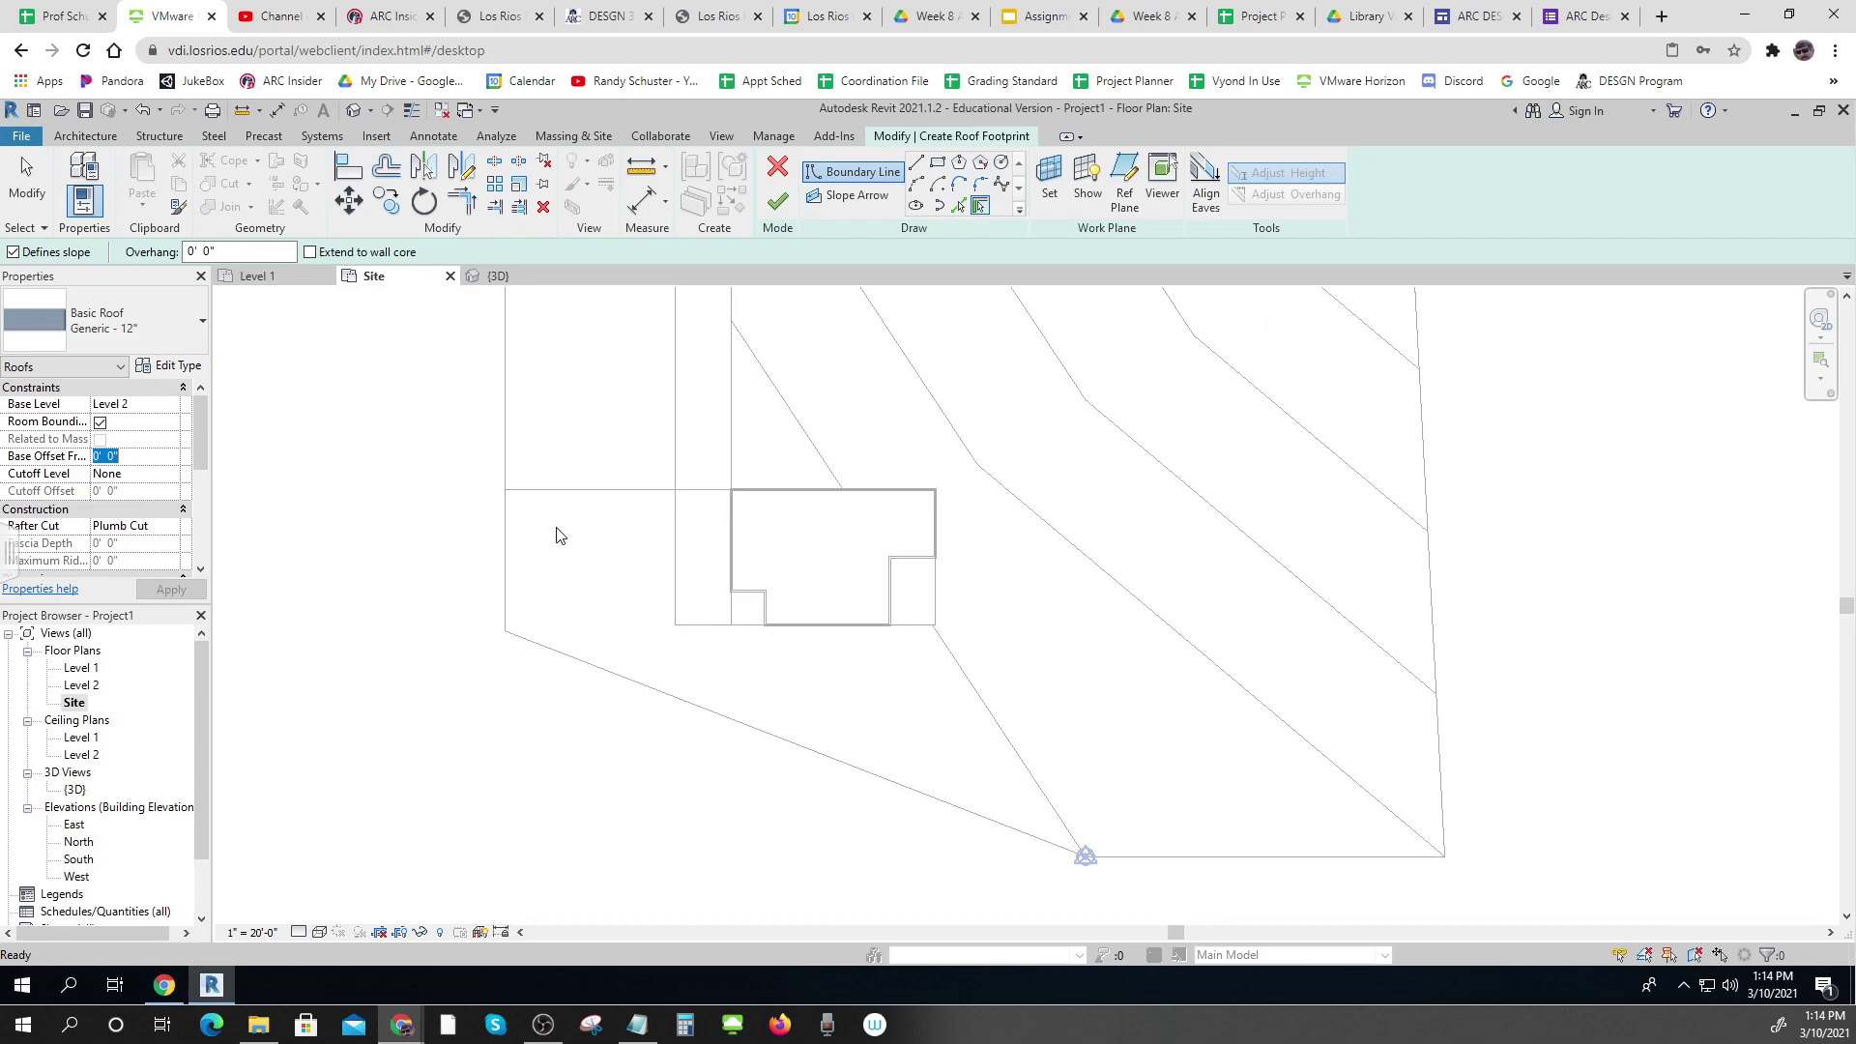
click(122, 458)
drag(122, 458, 58, 461)
text(4.)
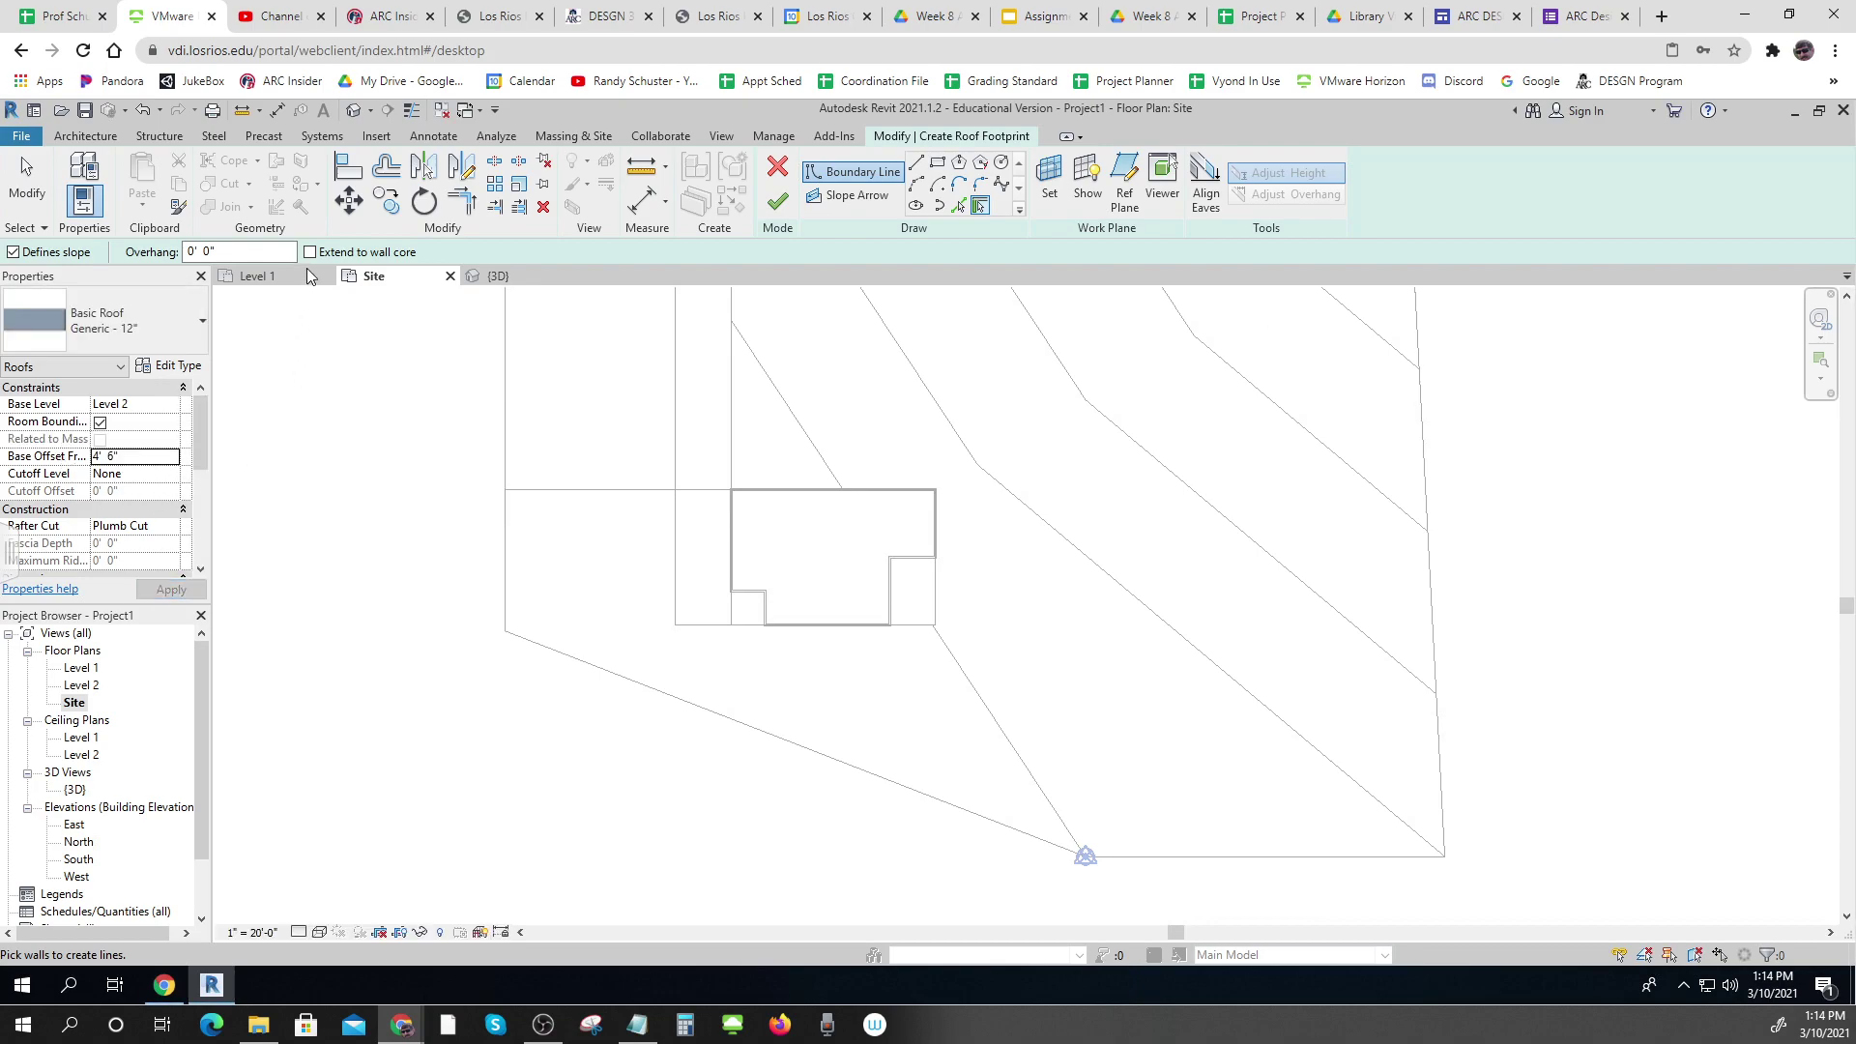
drag(260, 253, 171, 256)
text(2)
Pick the left, top, right and bottom walls as roof edges with a 2' overhang
click(754, 495)
click(944, 527)
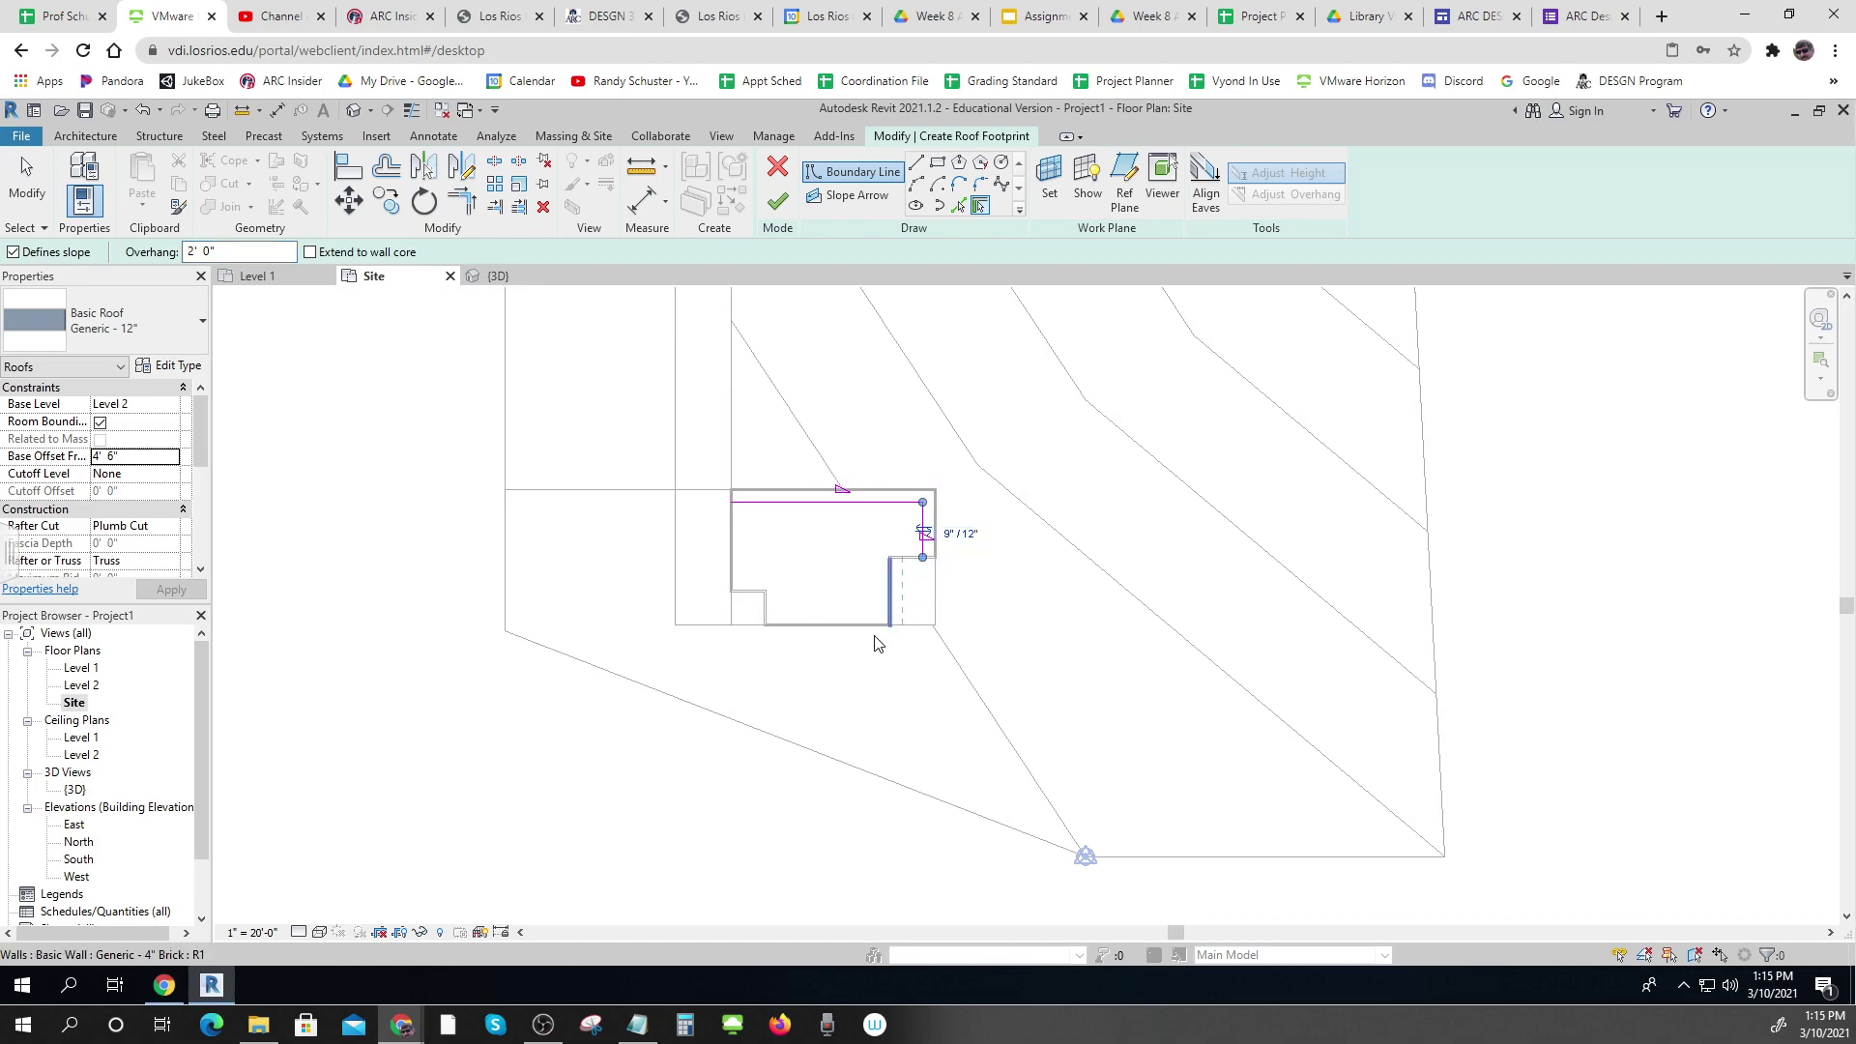
click(841, 638)
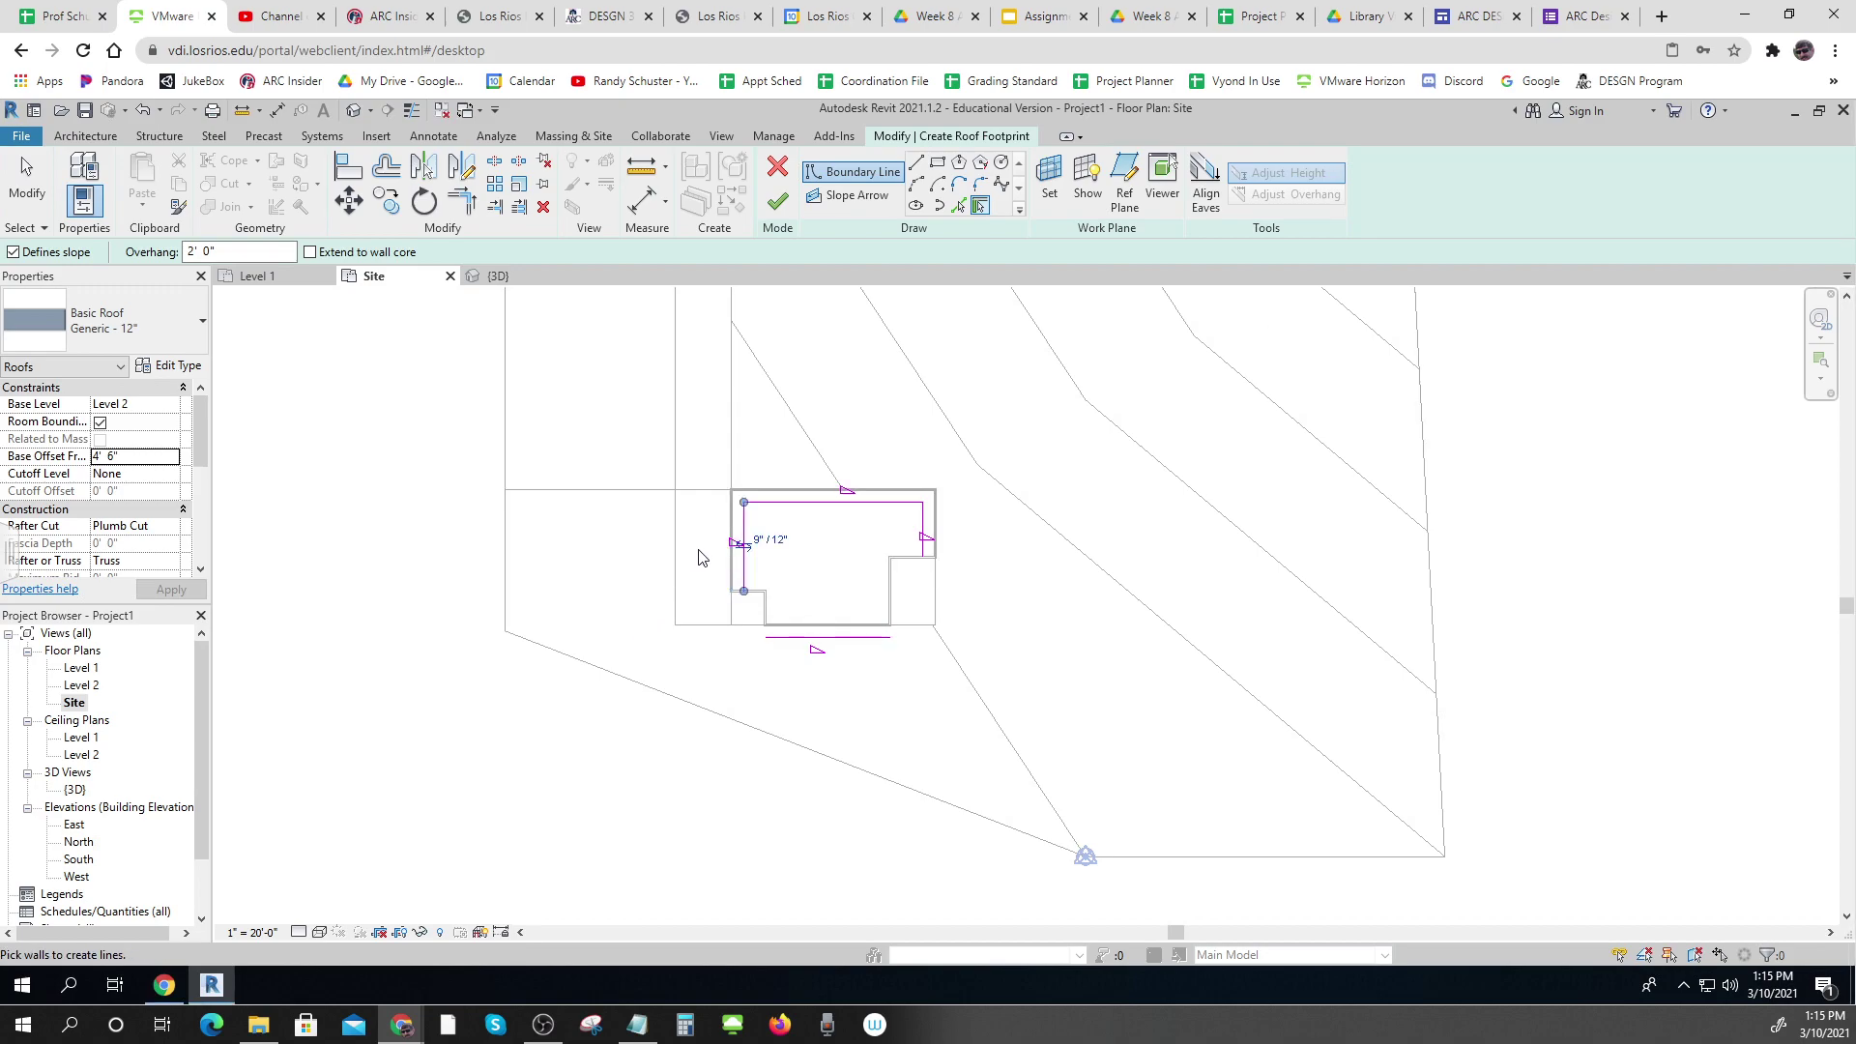
key(ctrl+z)
key(ctrl+z)
key(ctrl+z)
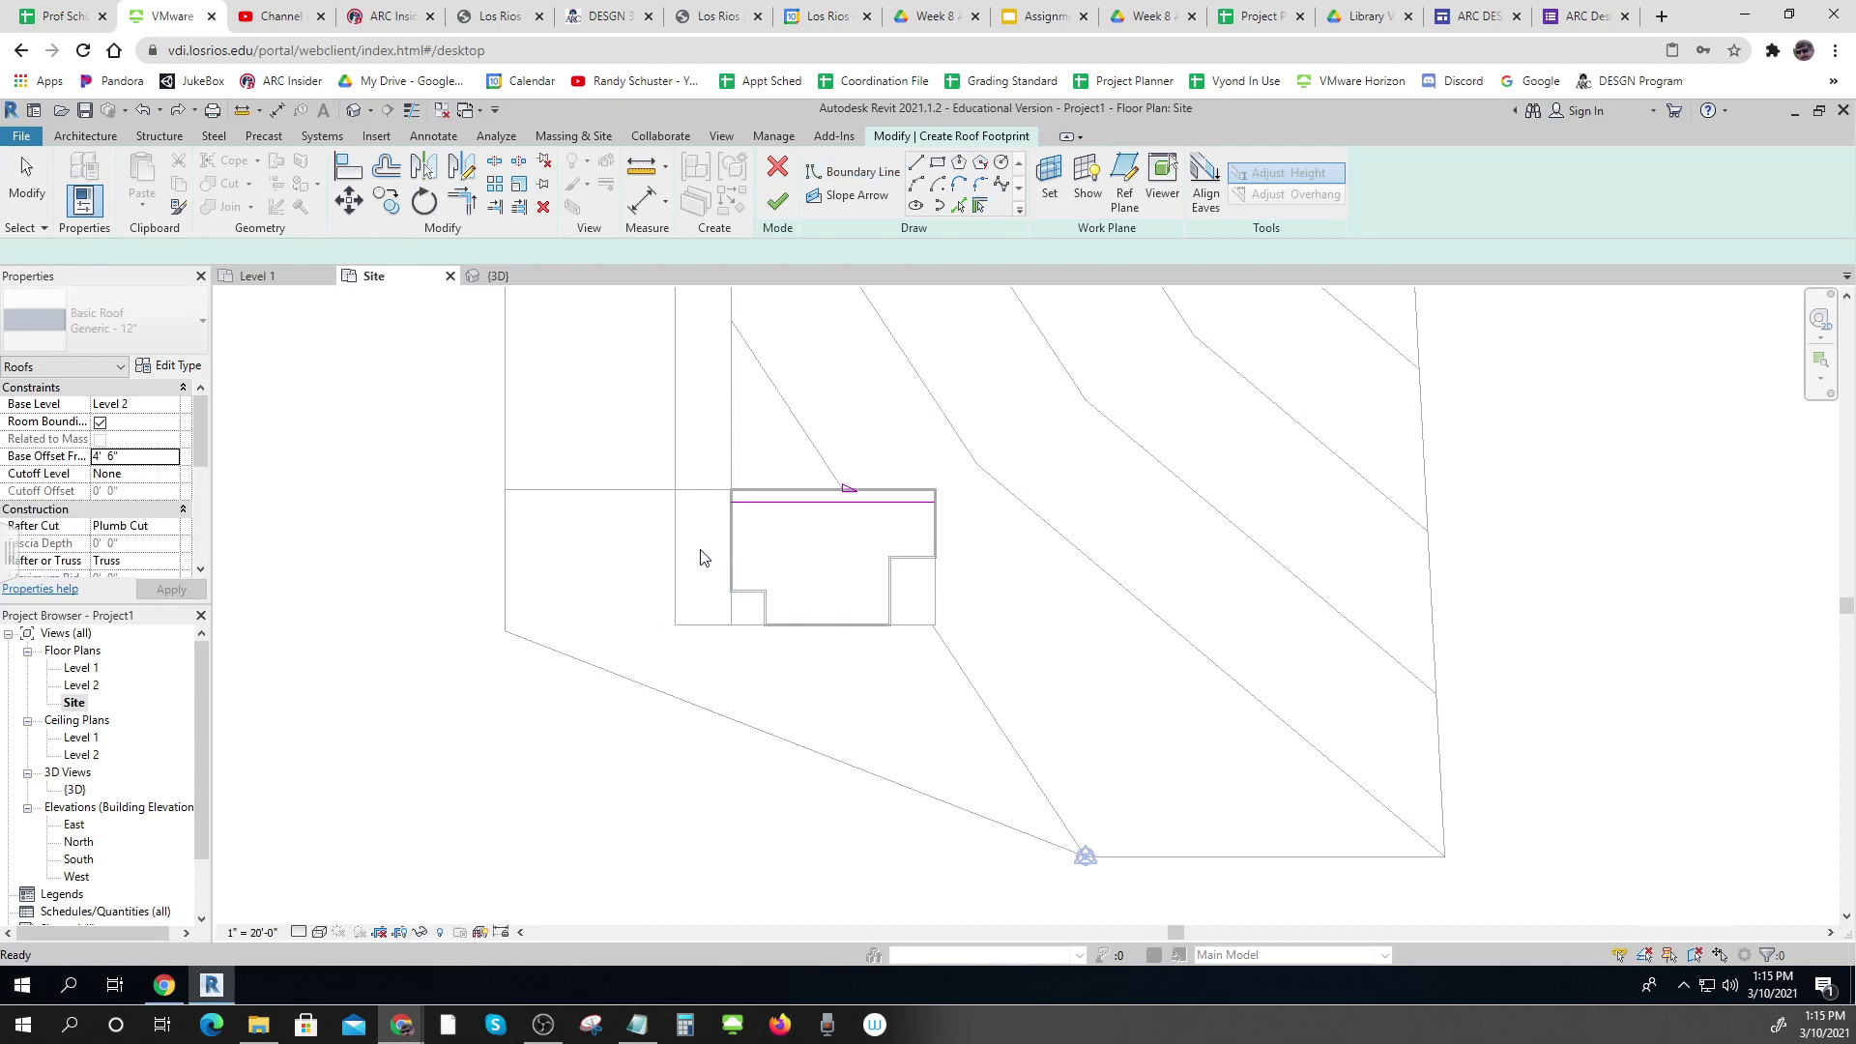
key(Return)
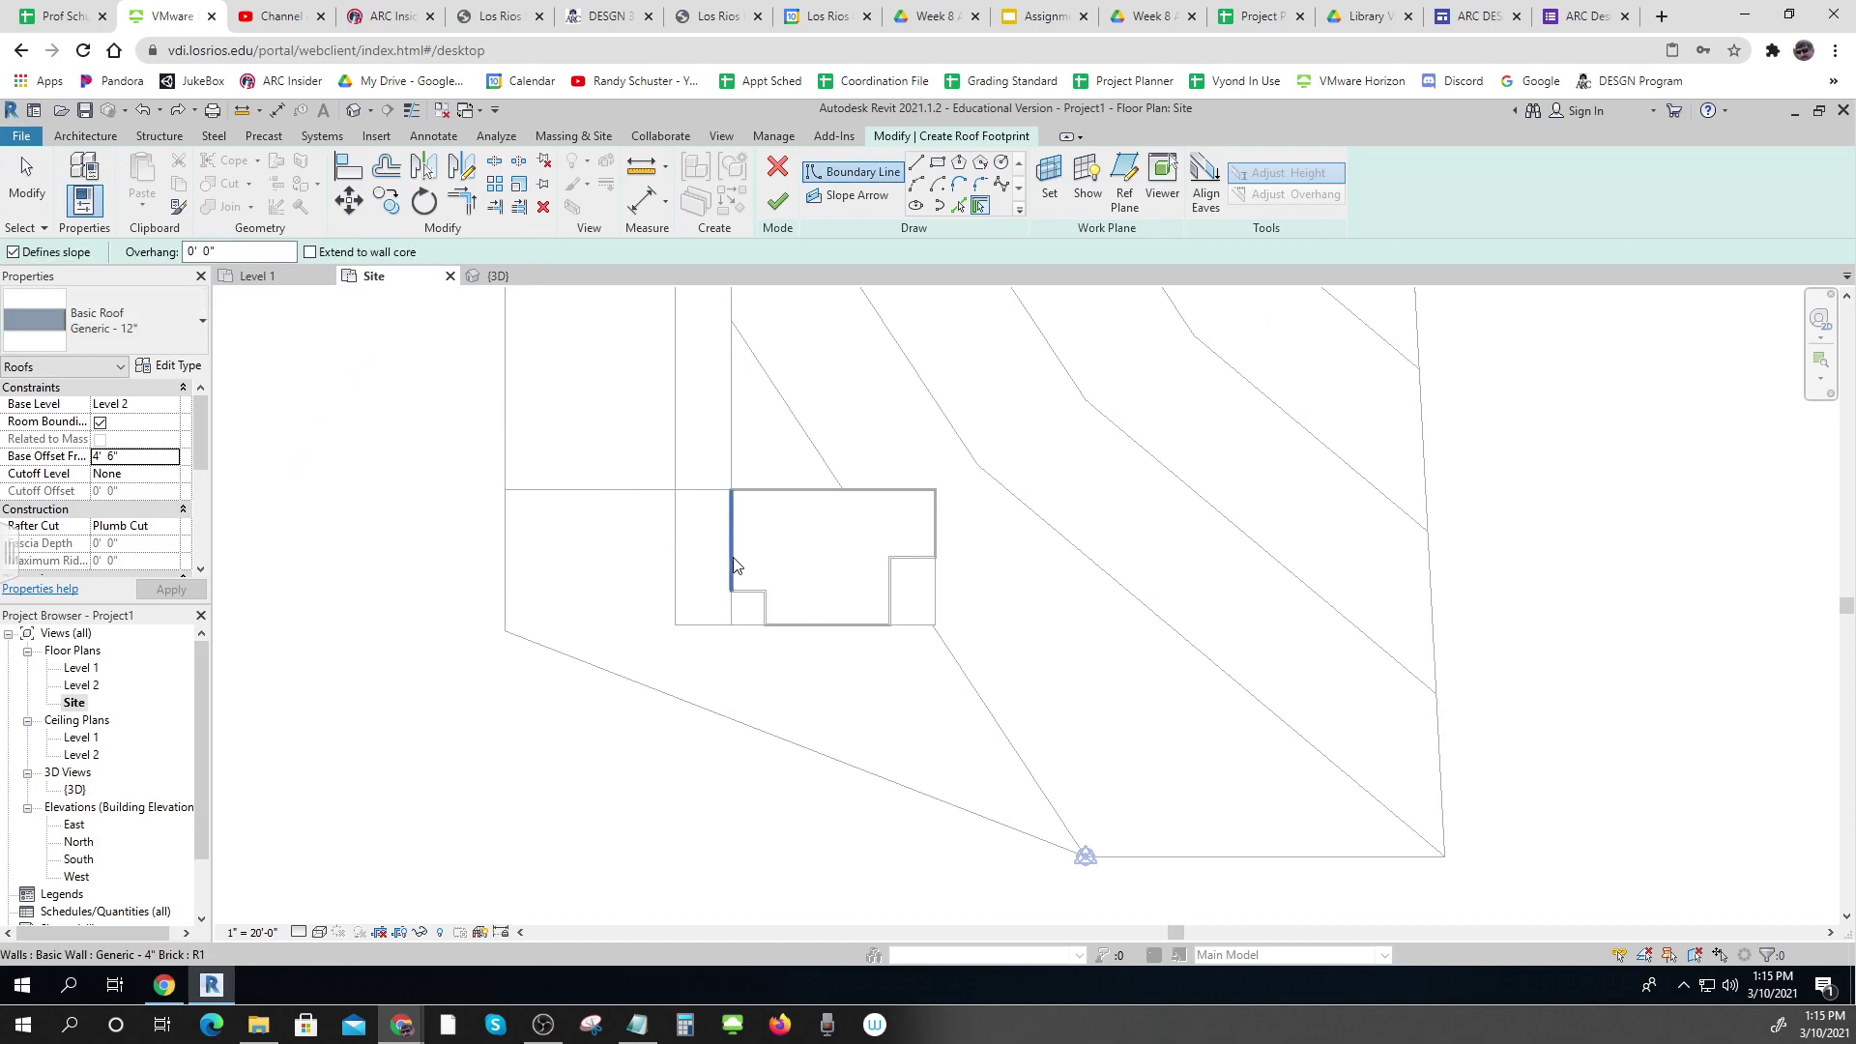
click(981, 207)
click(275, 252)
text(2)
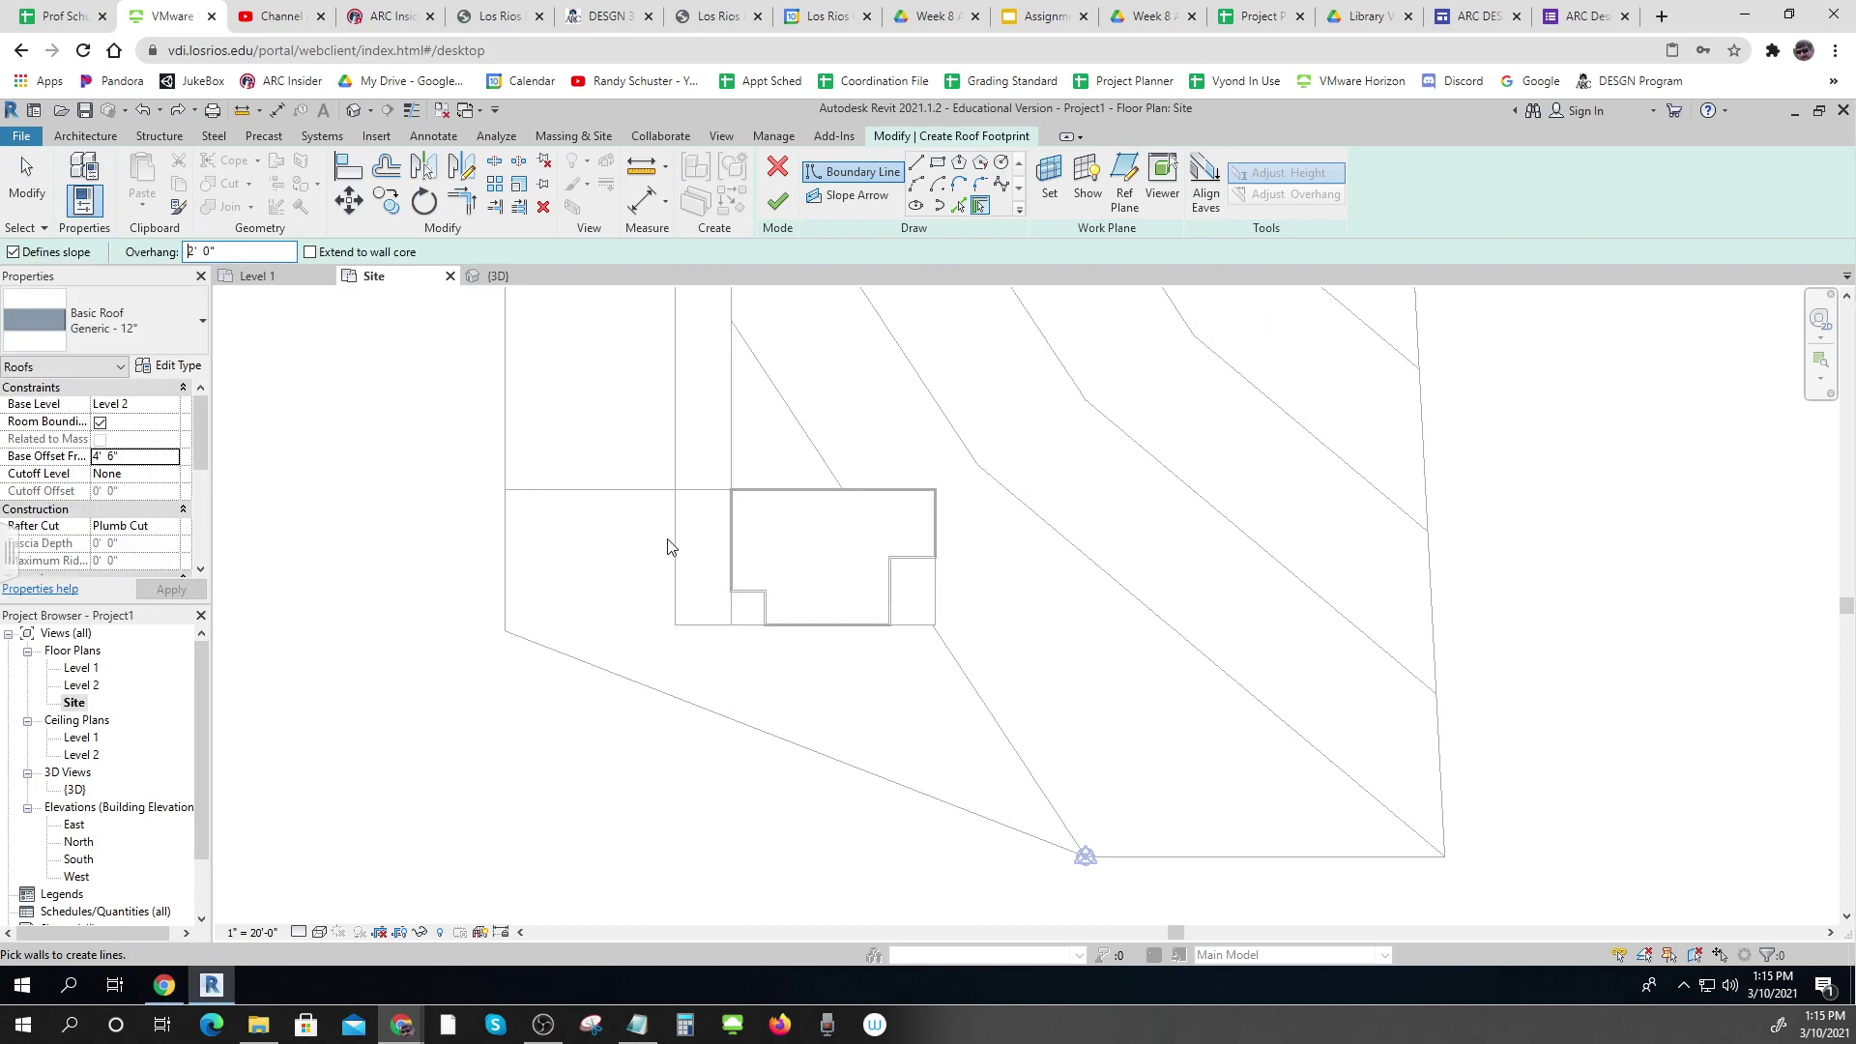
click(725, 538)
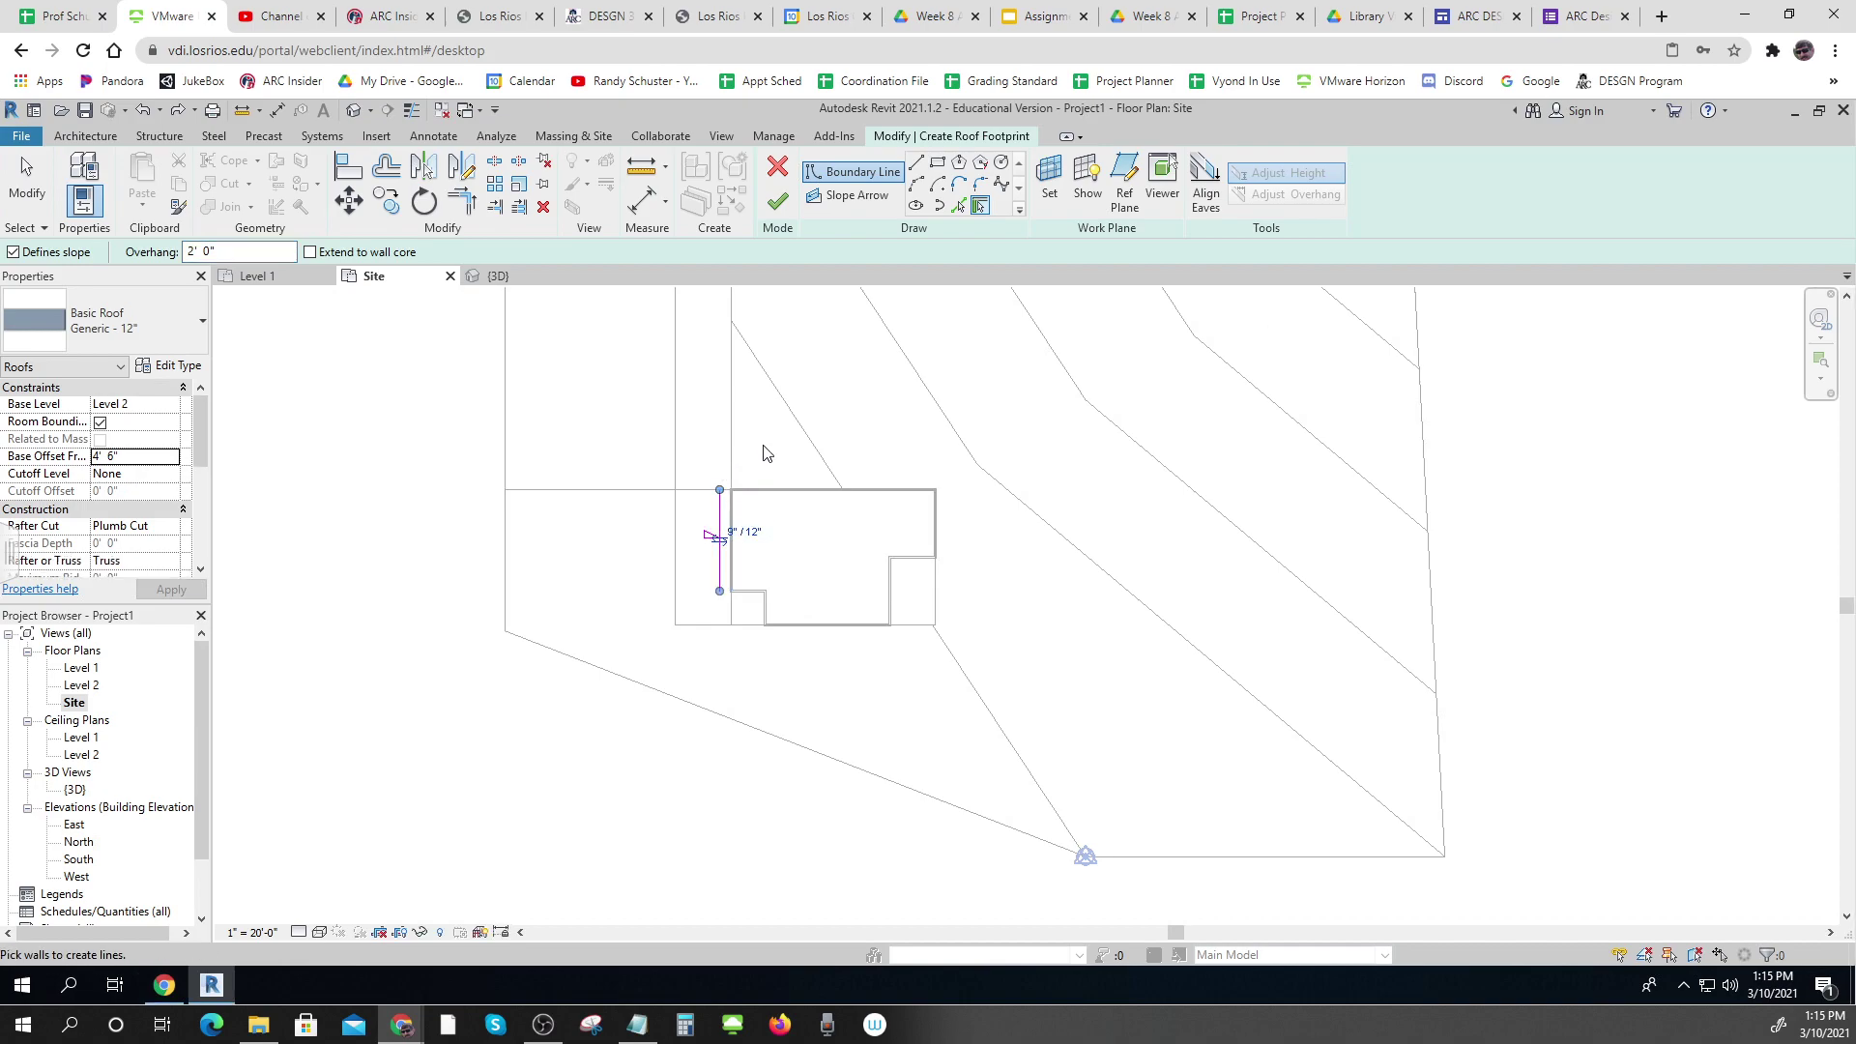
click(783, 491)
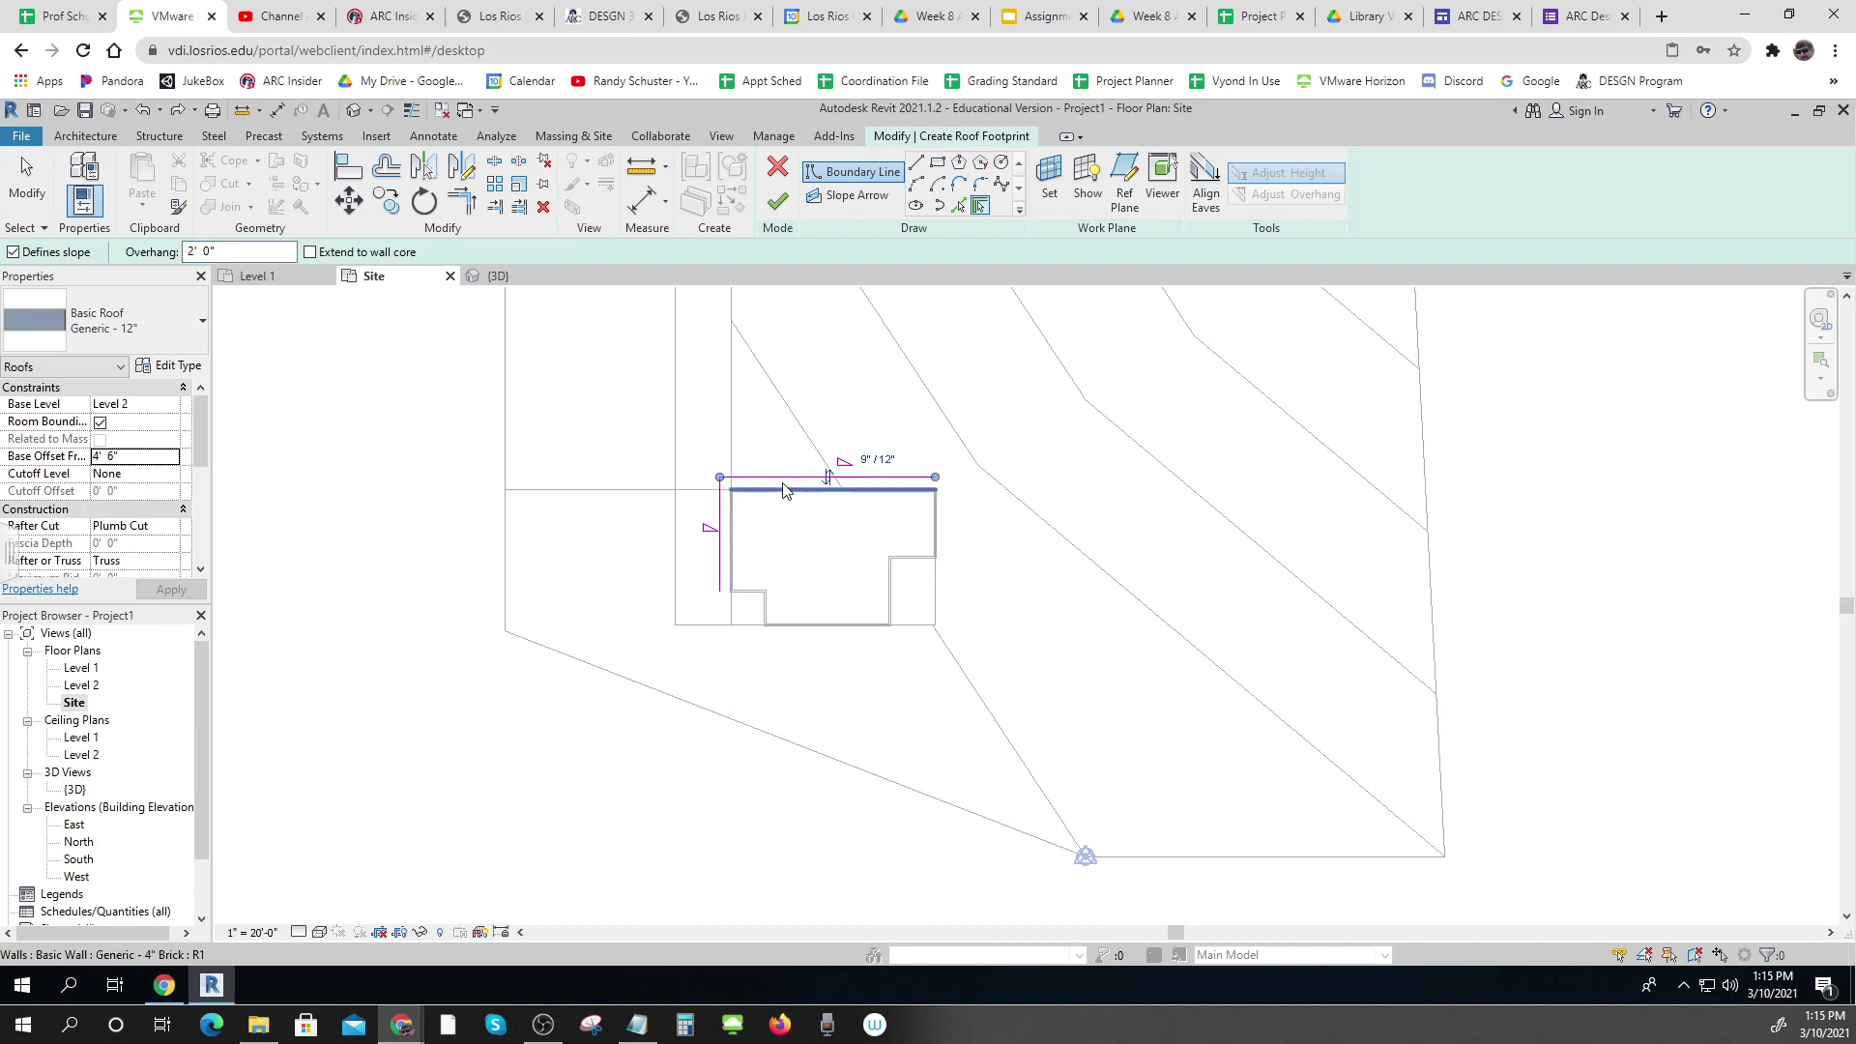
click(949, 527)
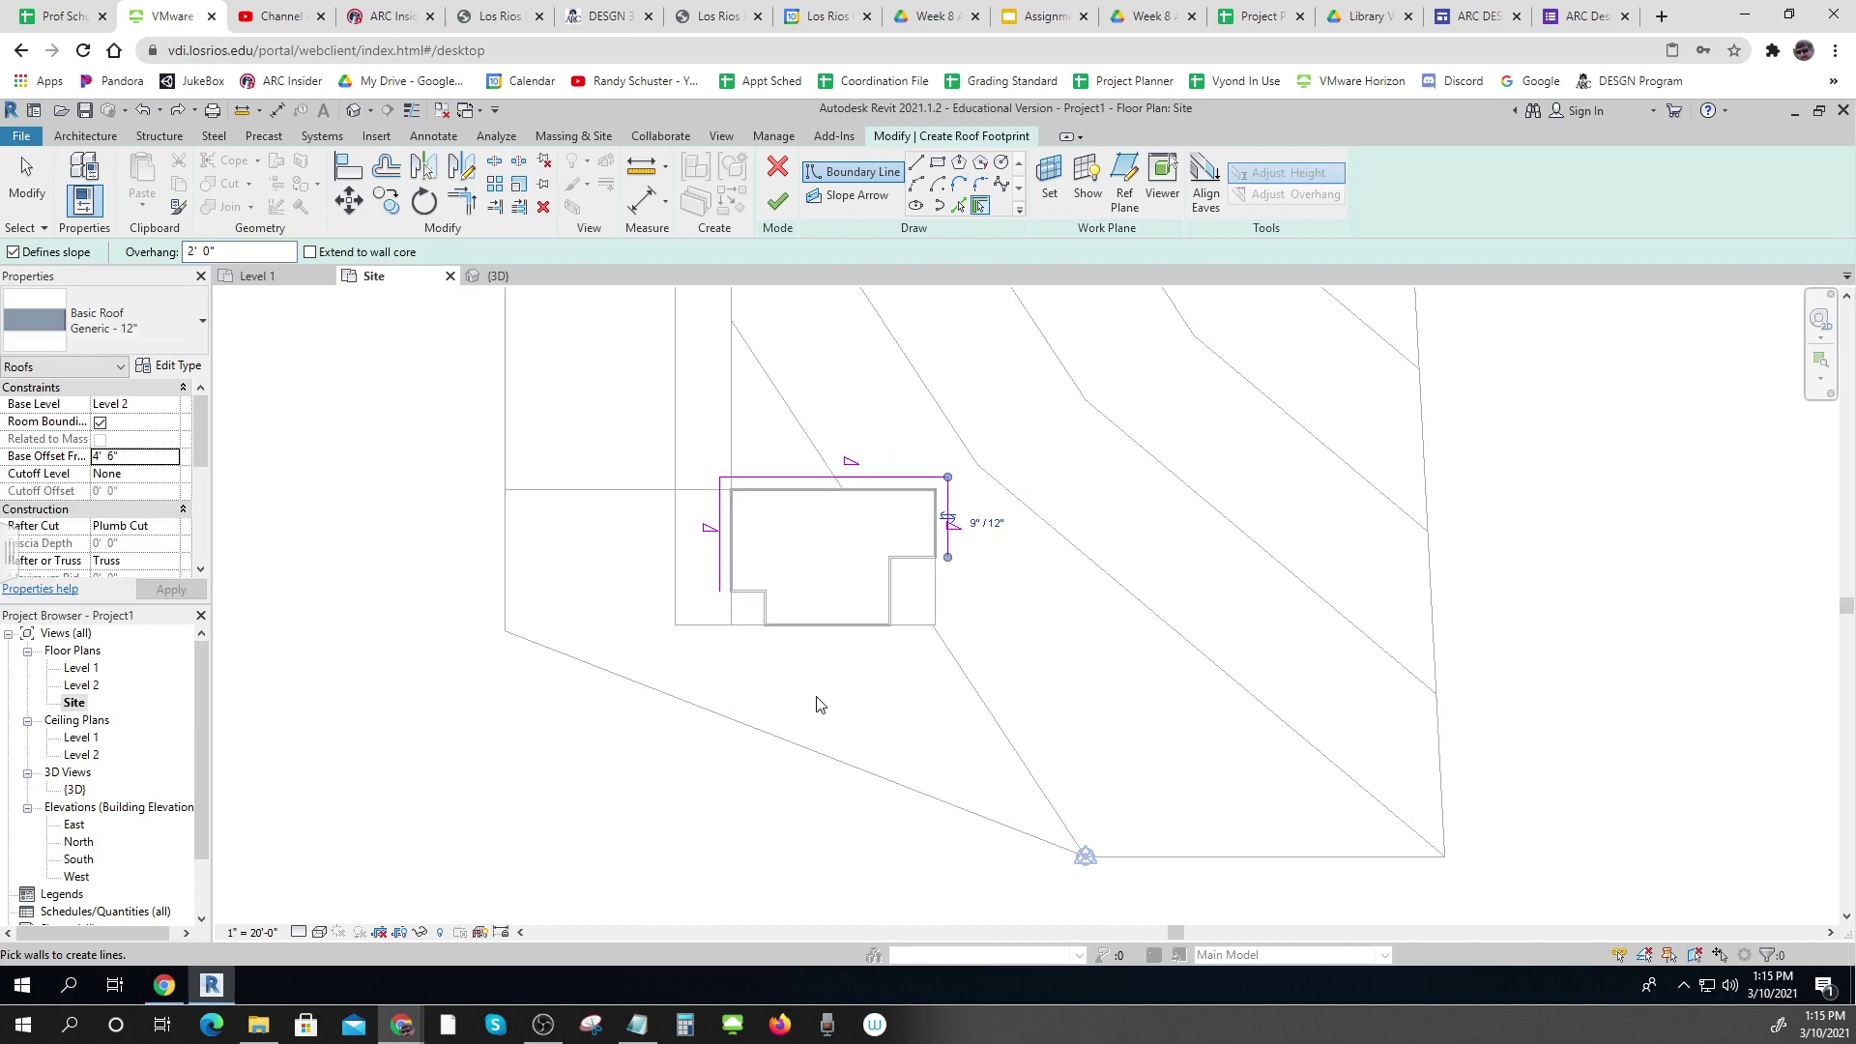
click(828, 628)
Join the left, right and bottom roof lines into closed corners with Trim/Extend to Corner
click(462, 200)
click(719, 571)
click(774, 637)
click(948, 532)
click(902, 637)
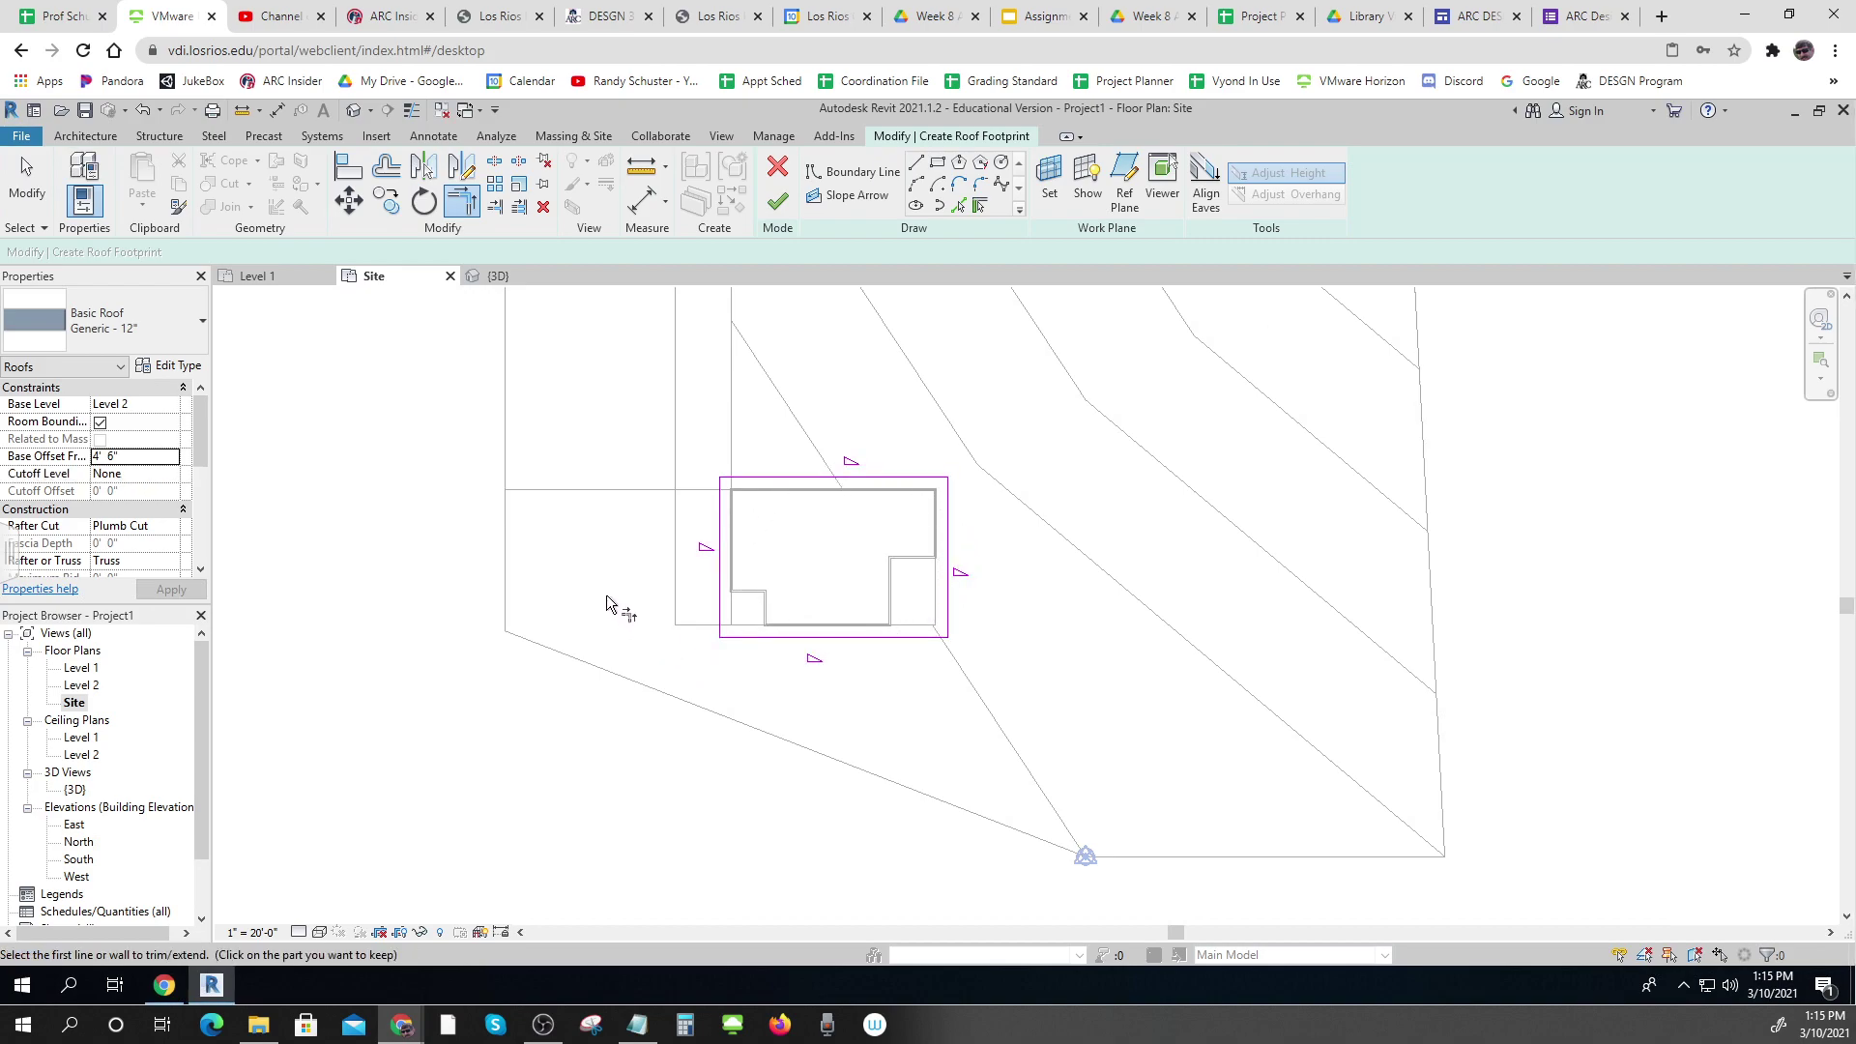
click(719, 600)
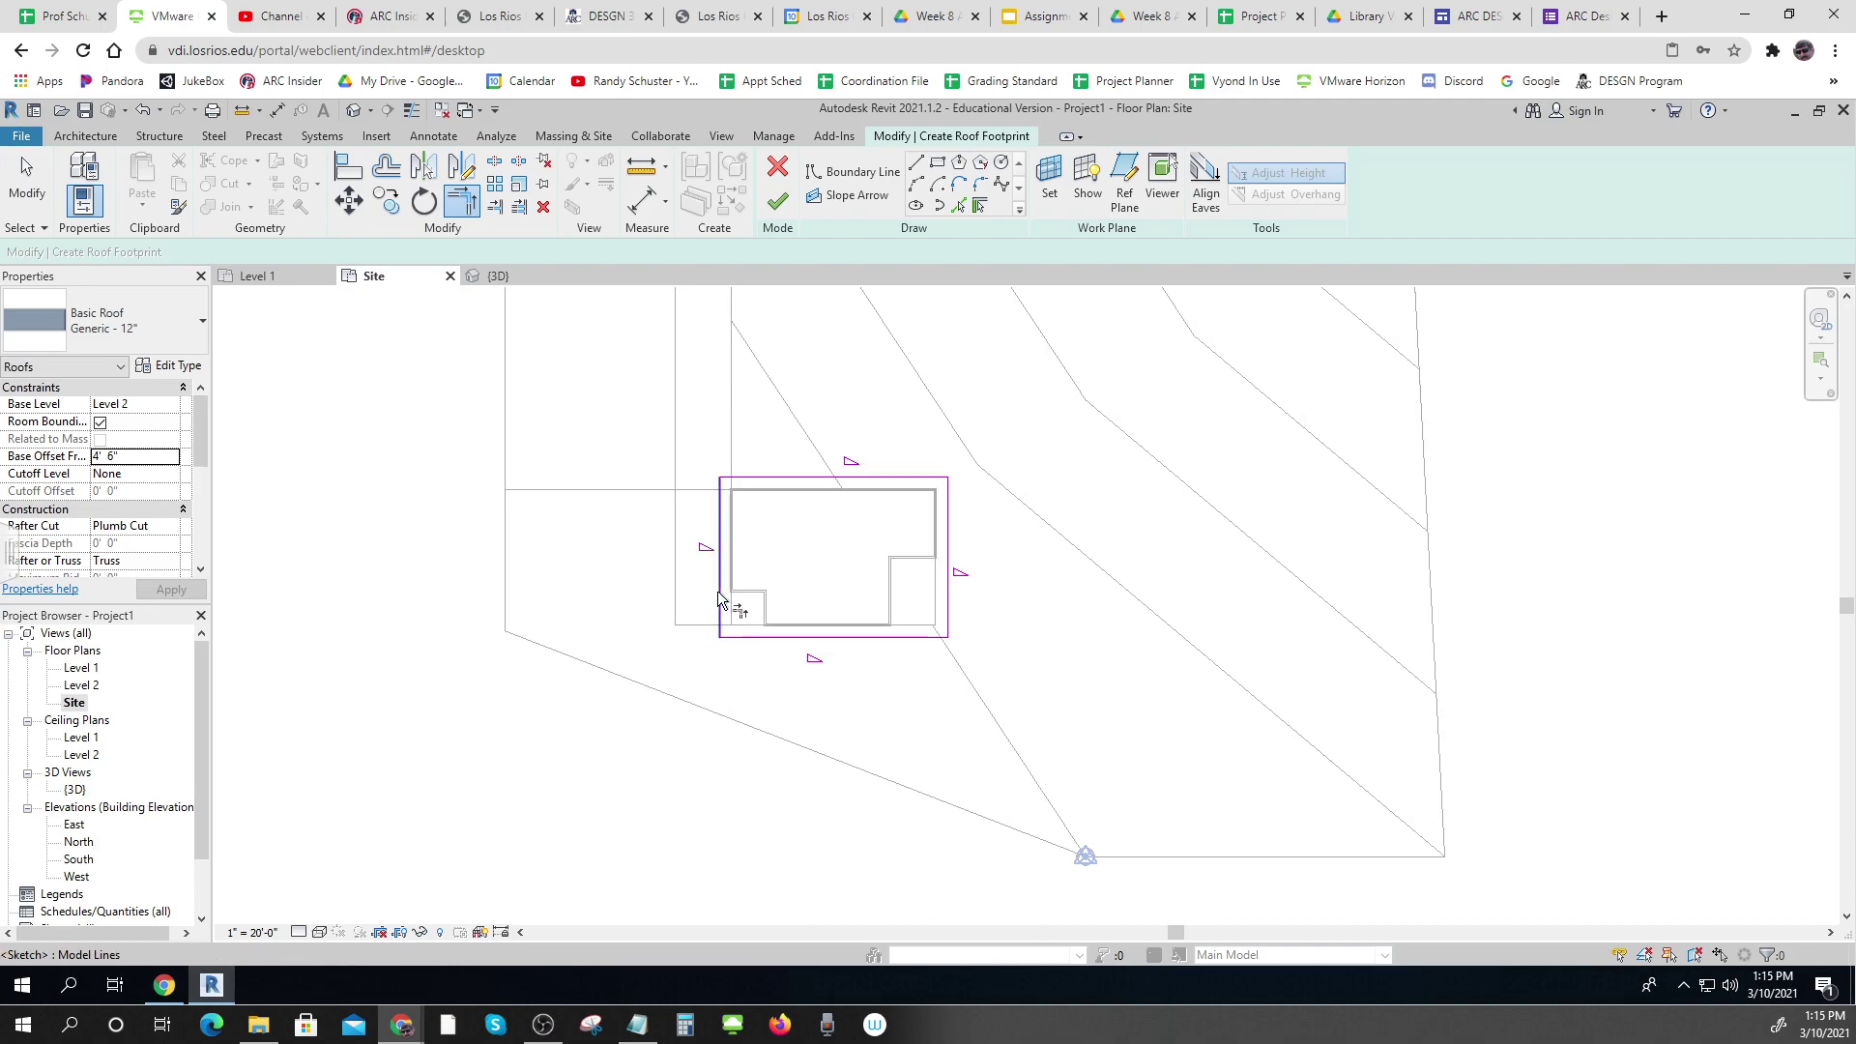
key(Escape)
key(Escape)
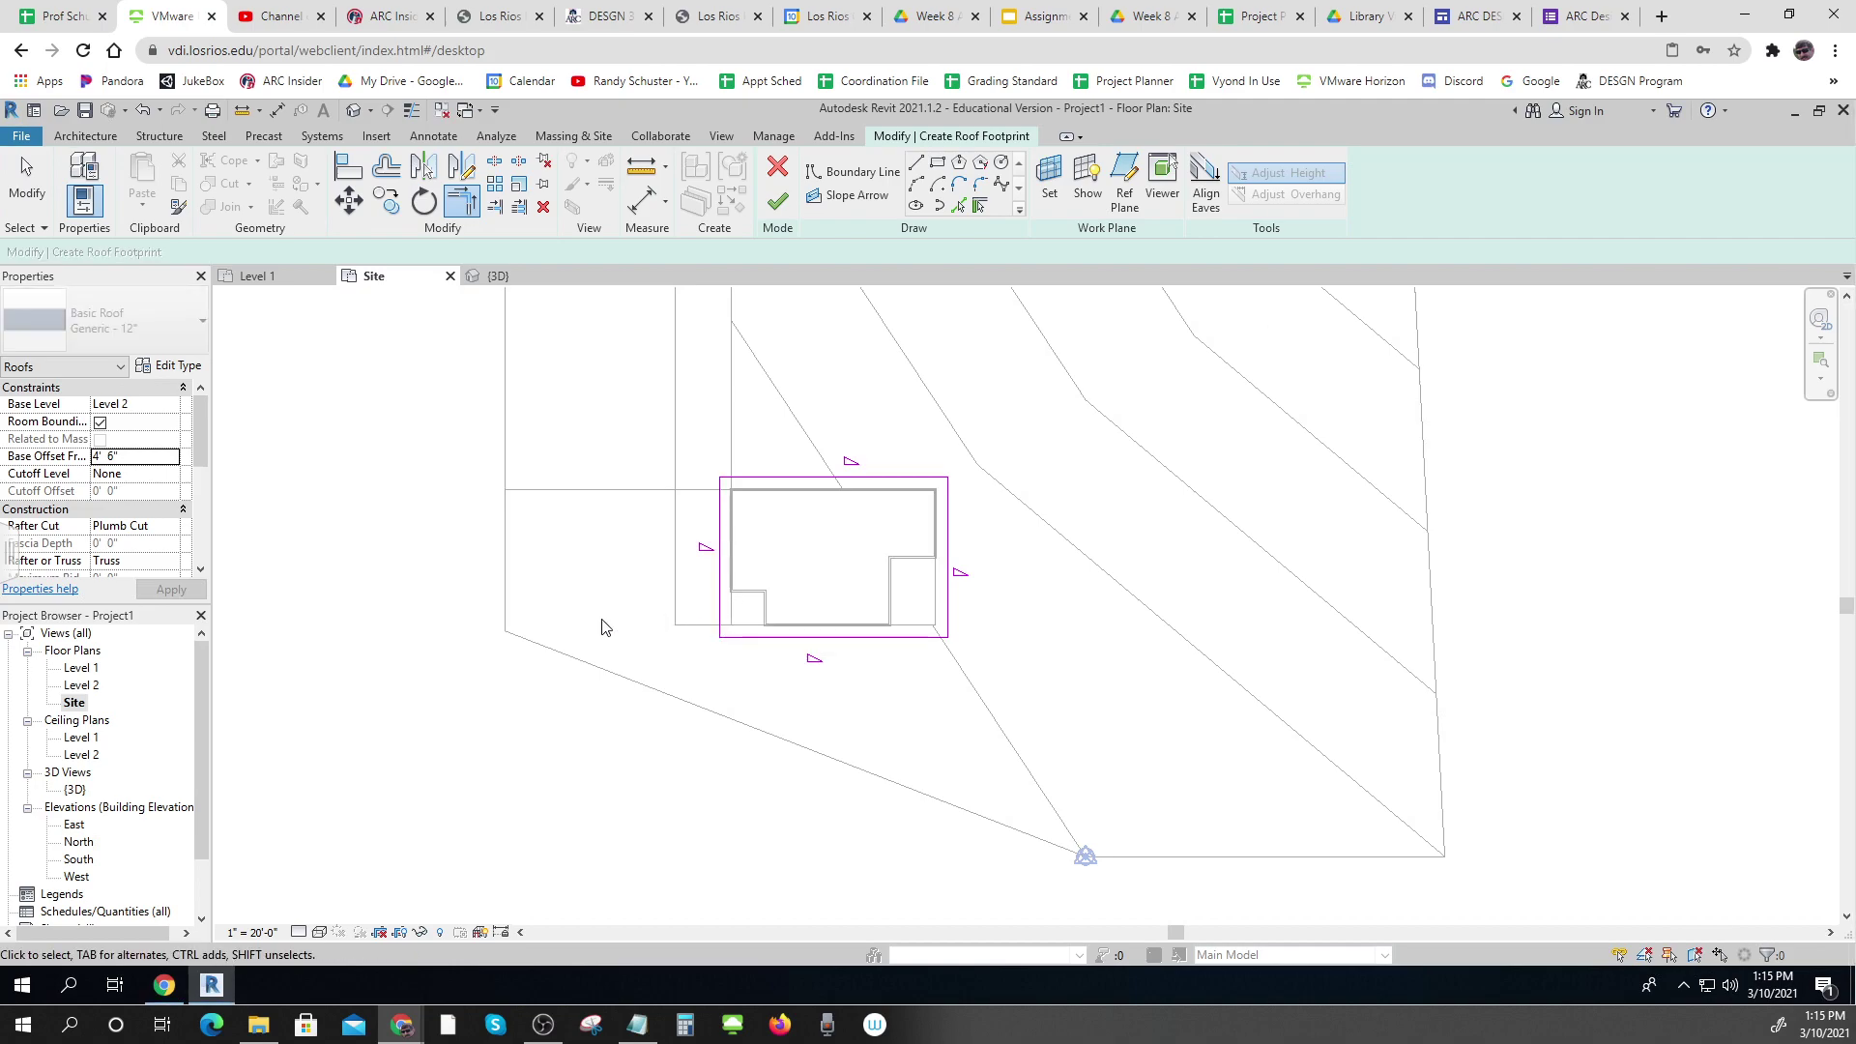
Clear Defines Slope on the left and right roof edges, finish the roof, and don't attach the walls
click(719, 585)
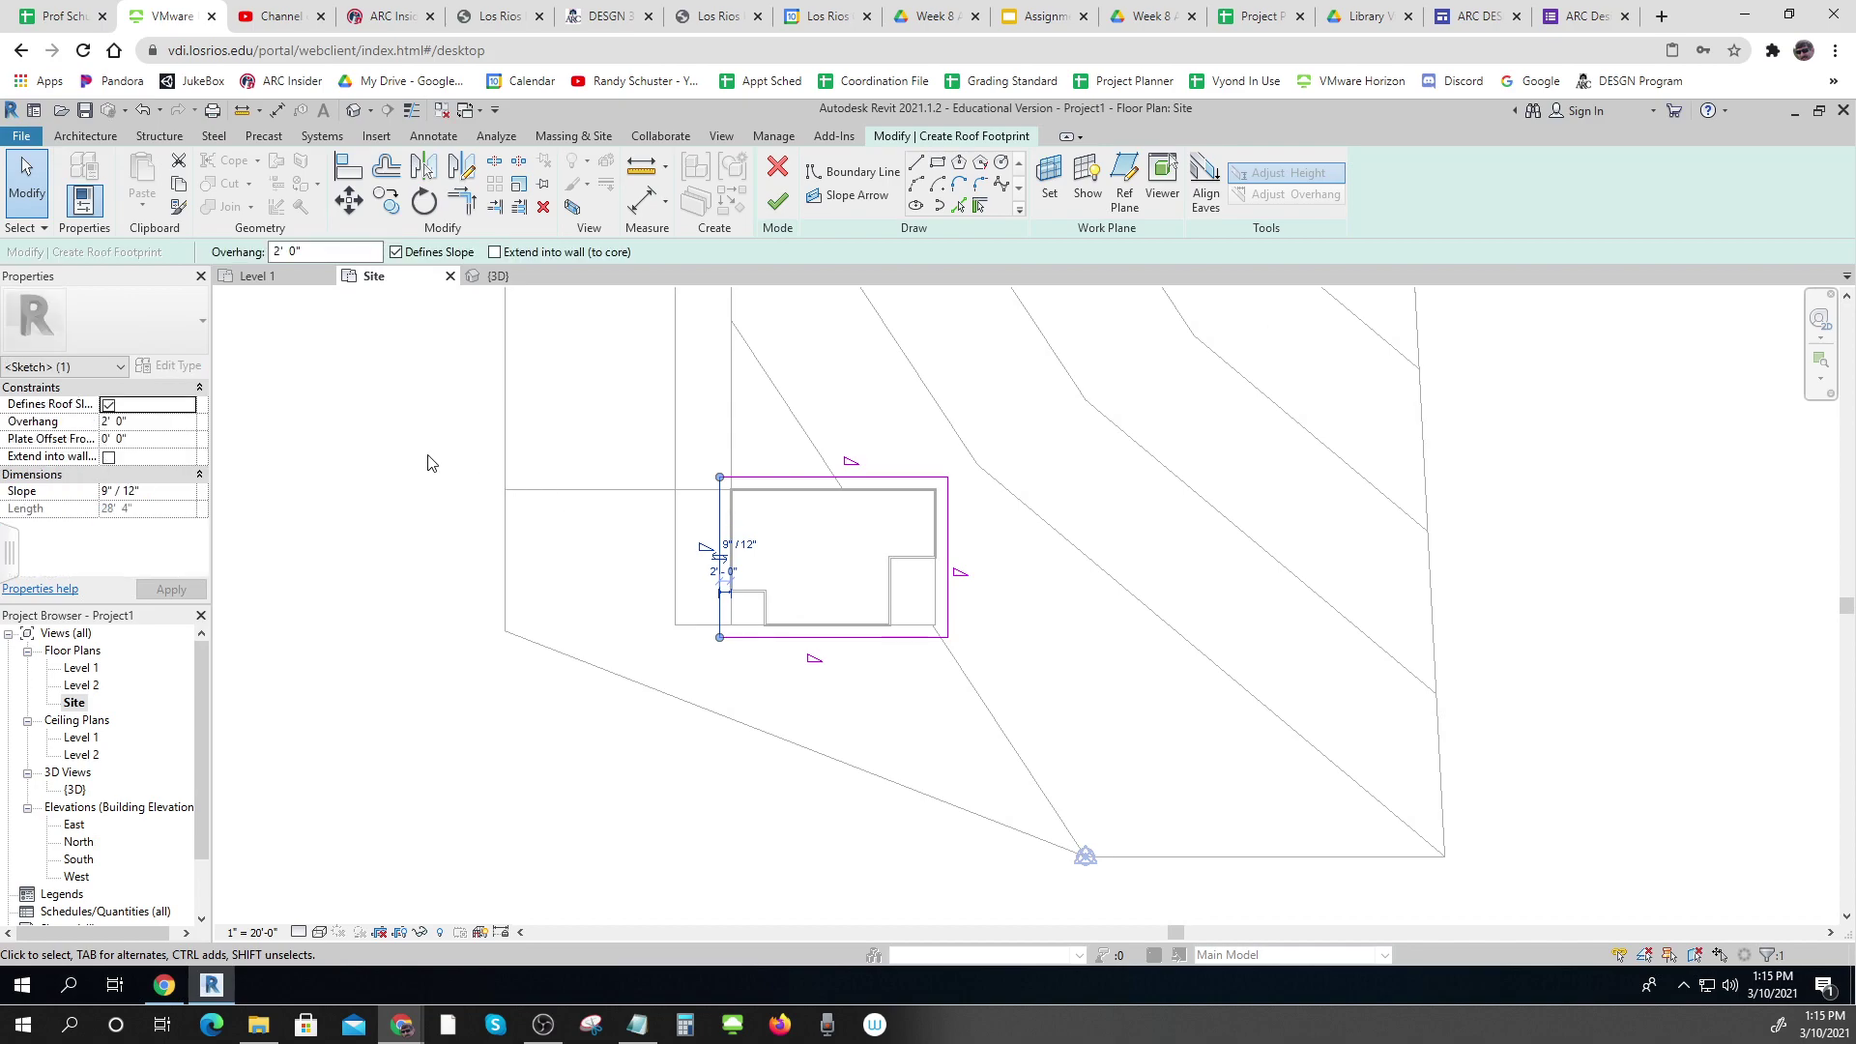
key(ctrl)
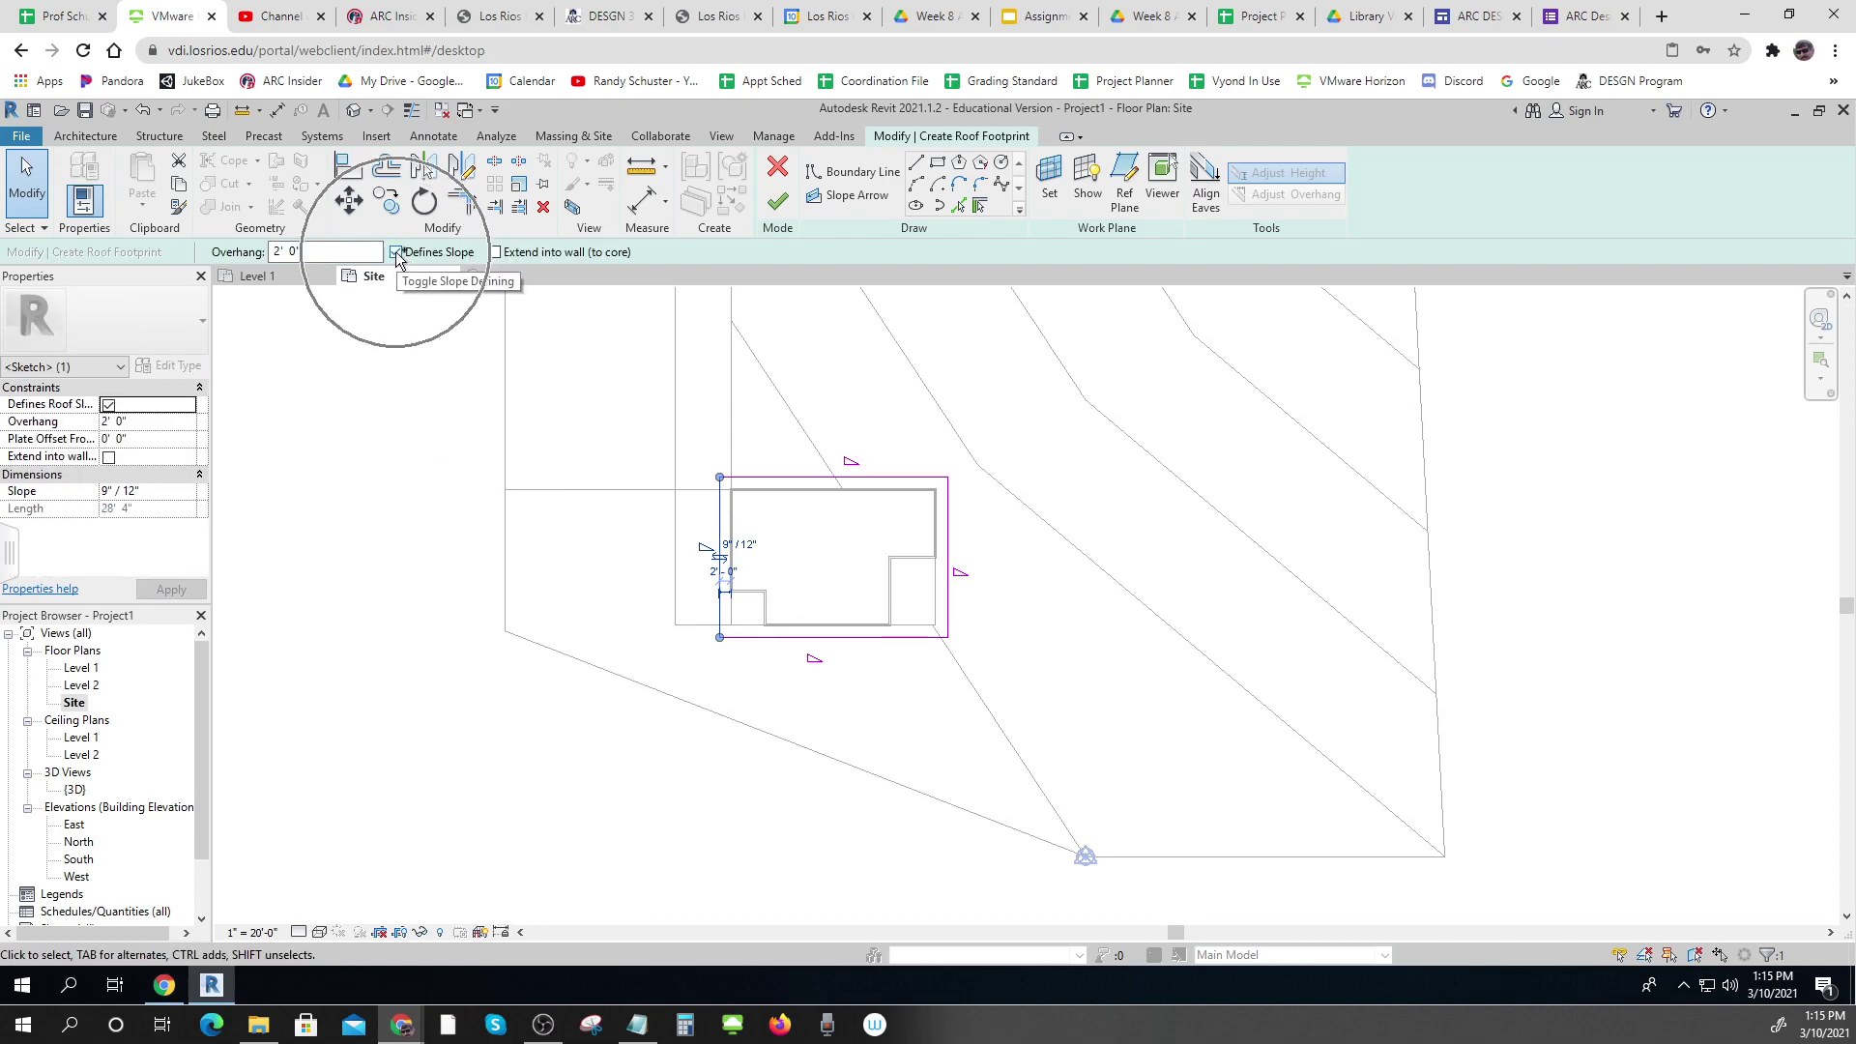
click(396, 253)
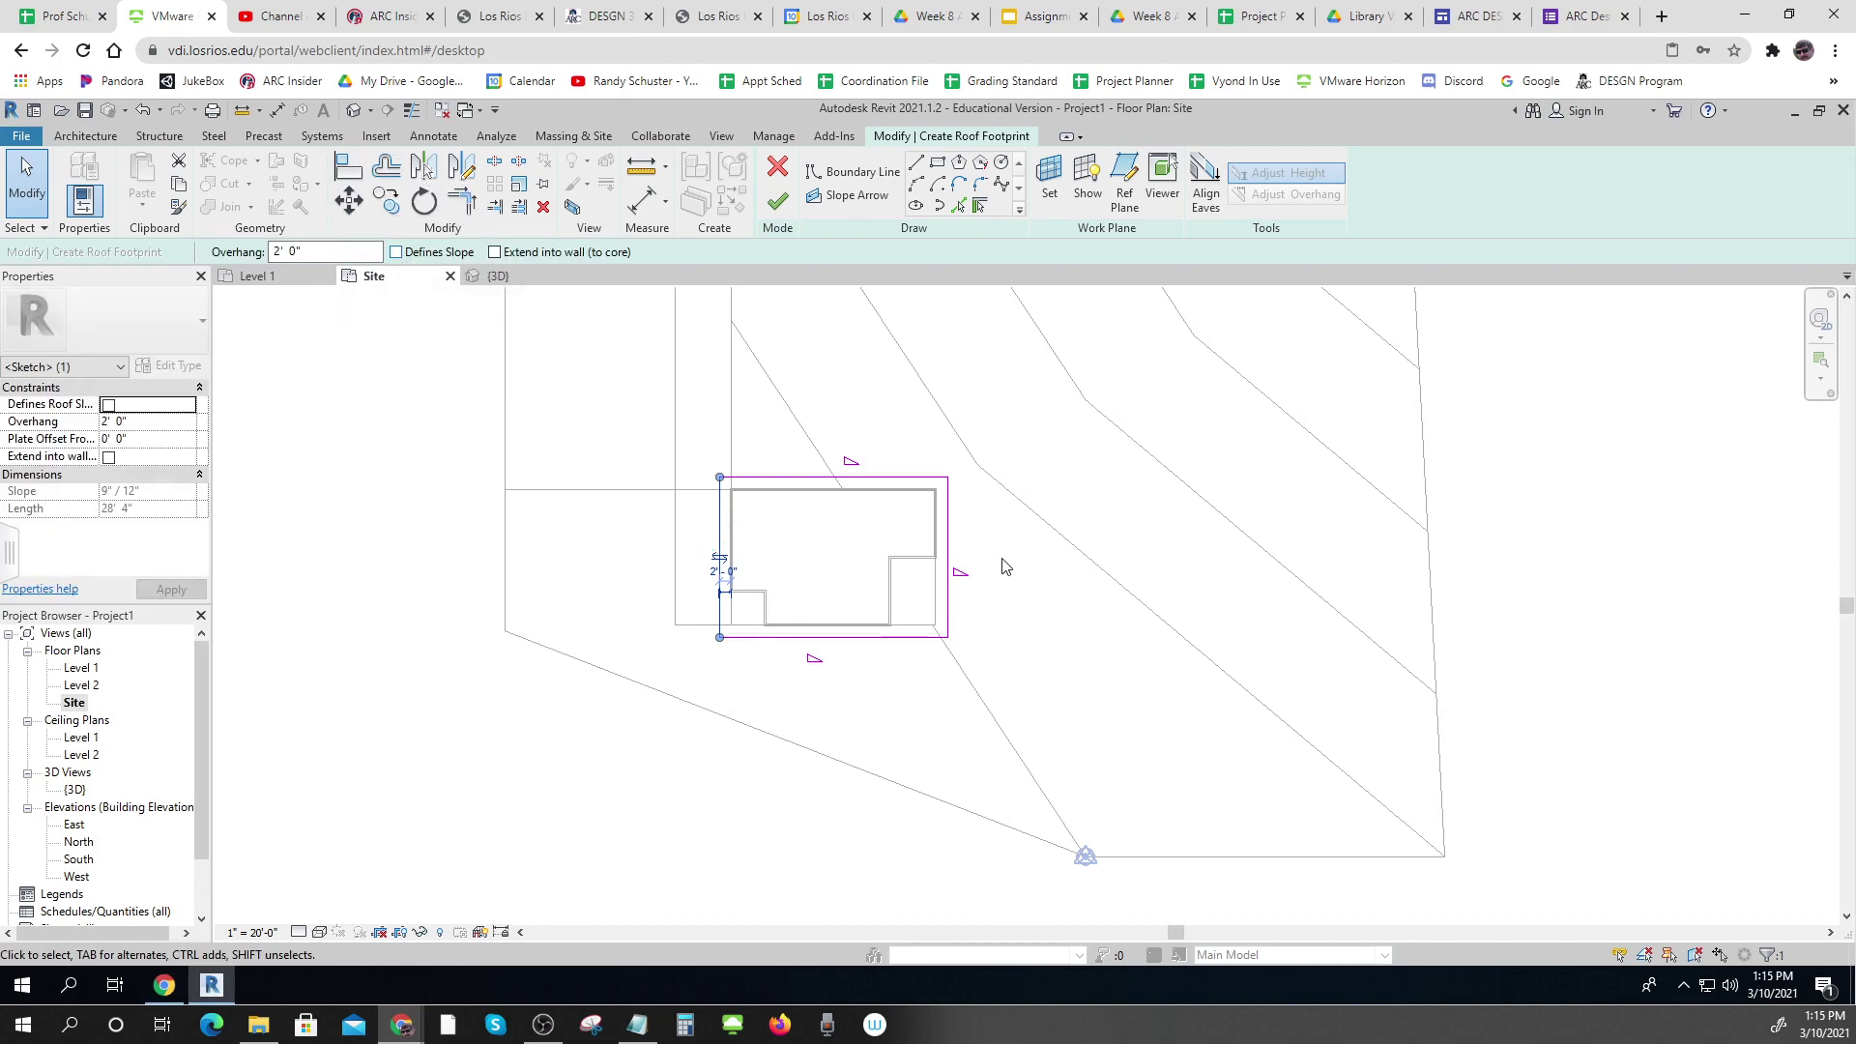
click(962, 578)
click(955, 583)
click(422, 257)
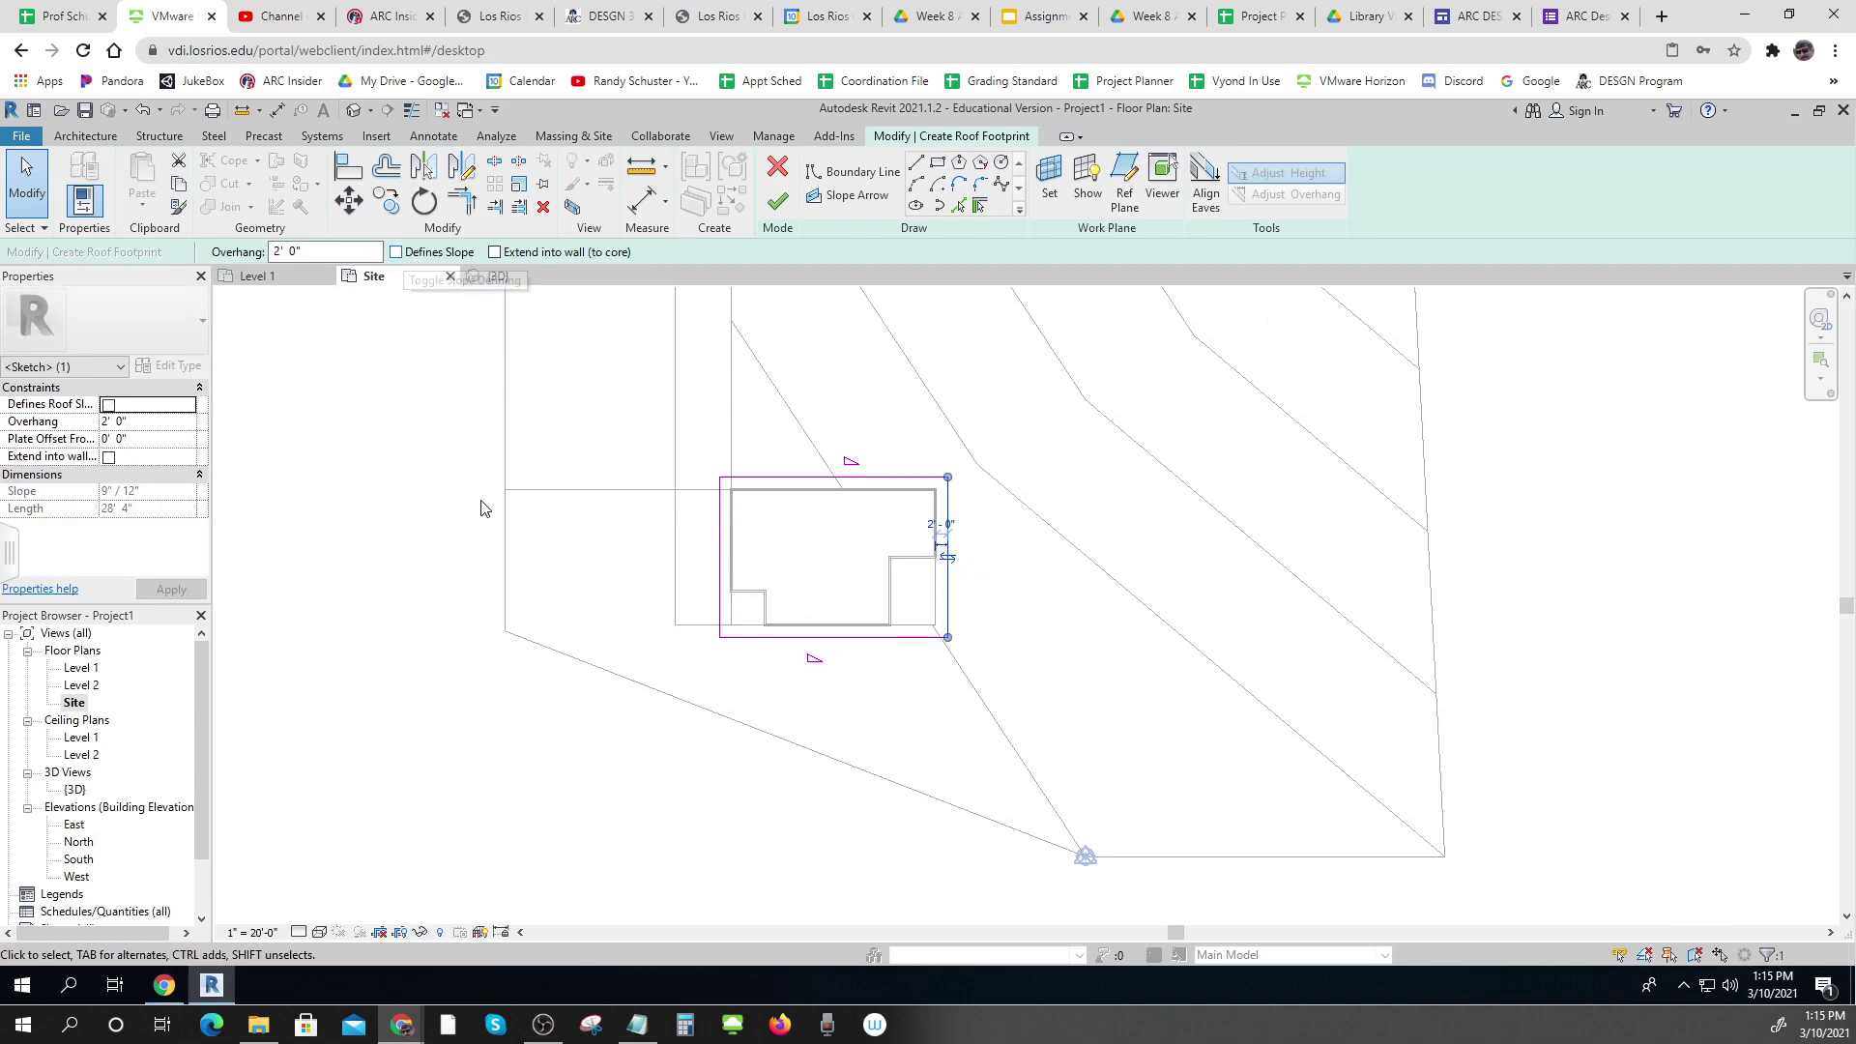
click(777, 201)
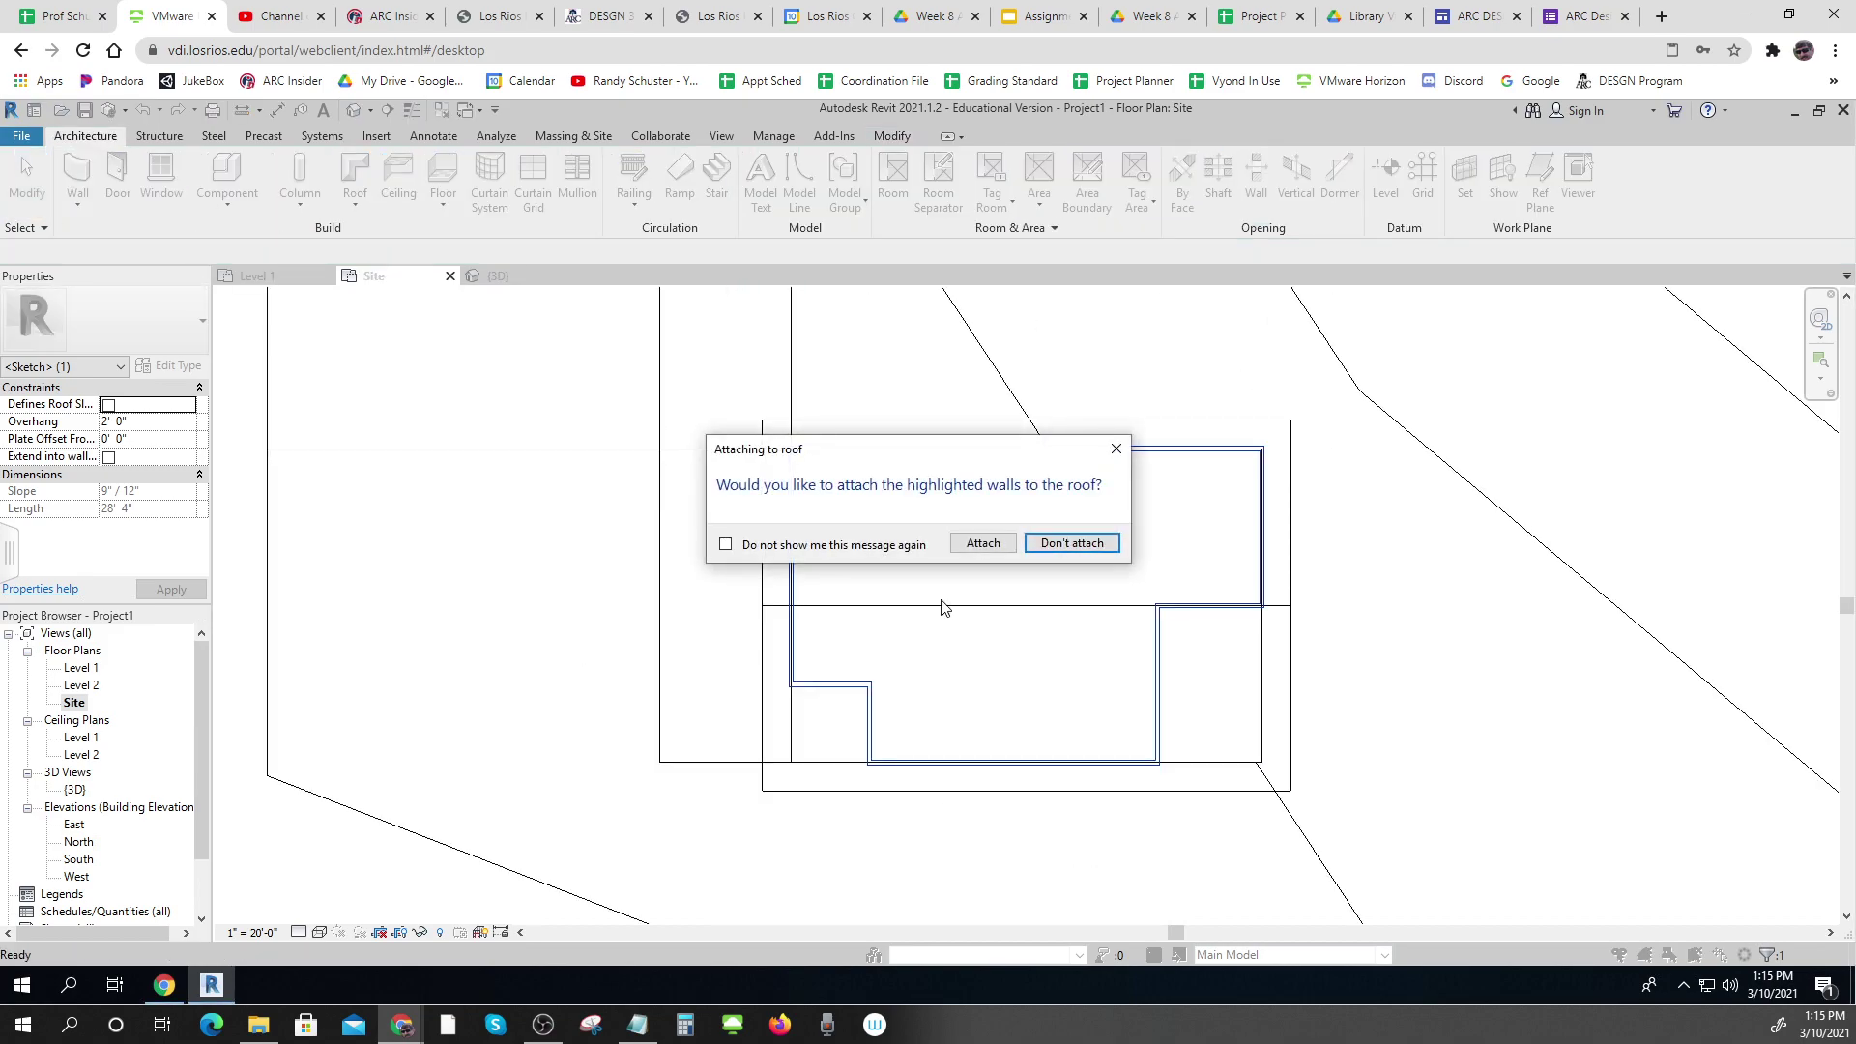
click(1071, 544)
scroll(870, 684, down, 3)
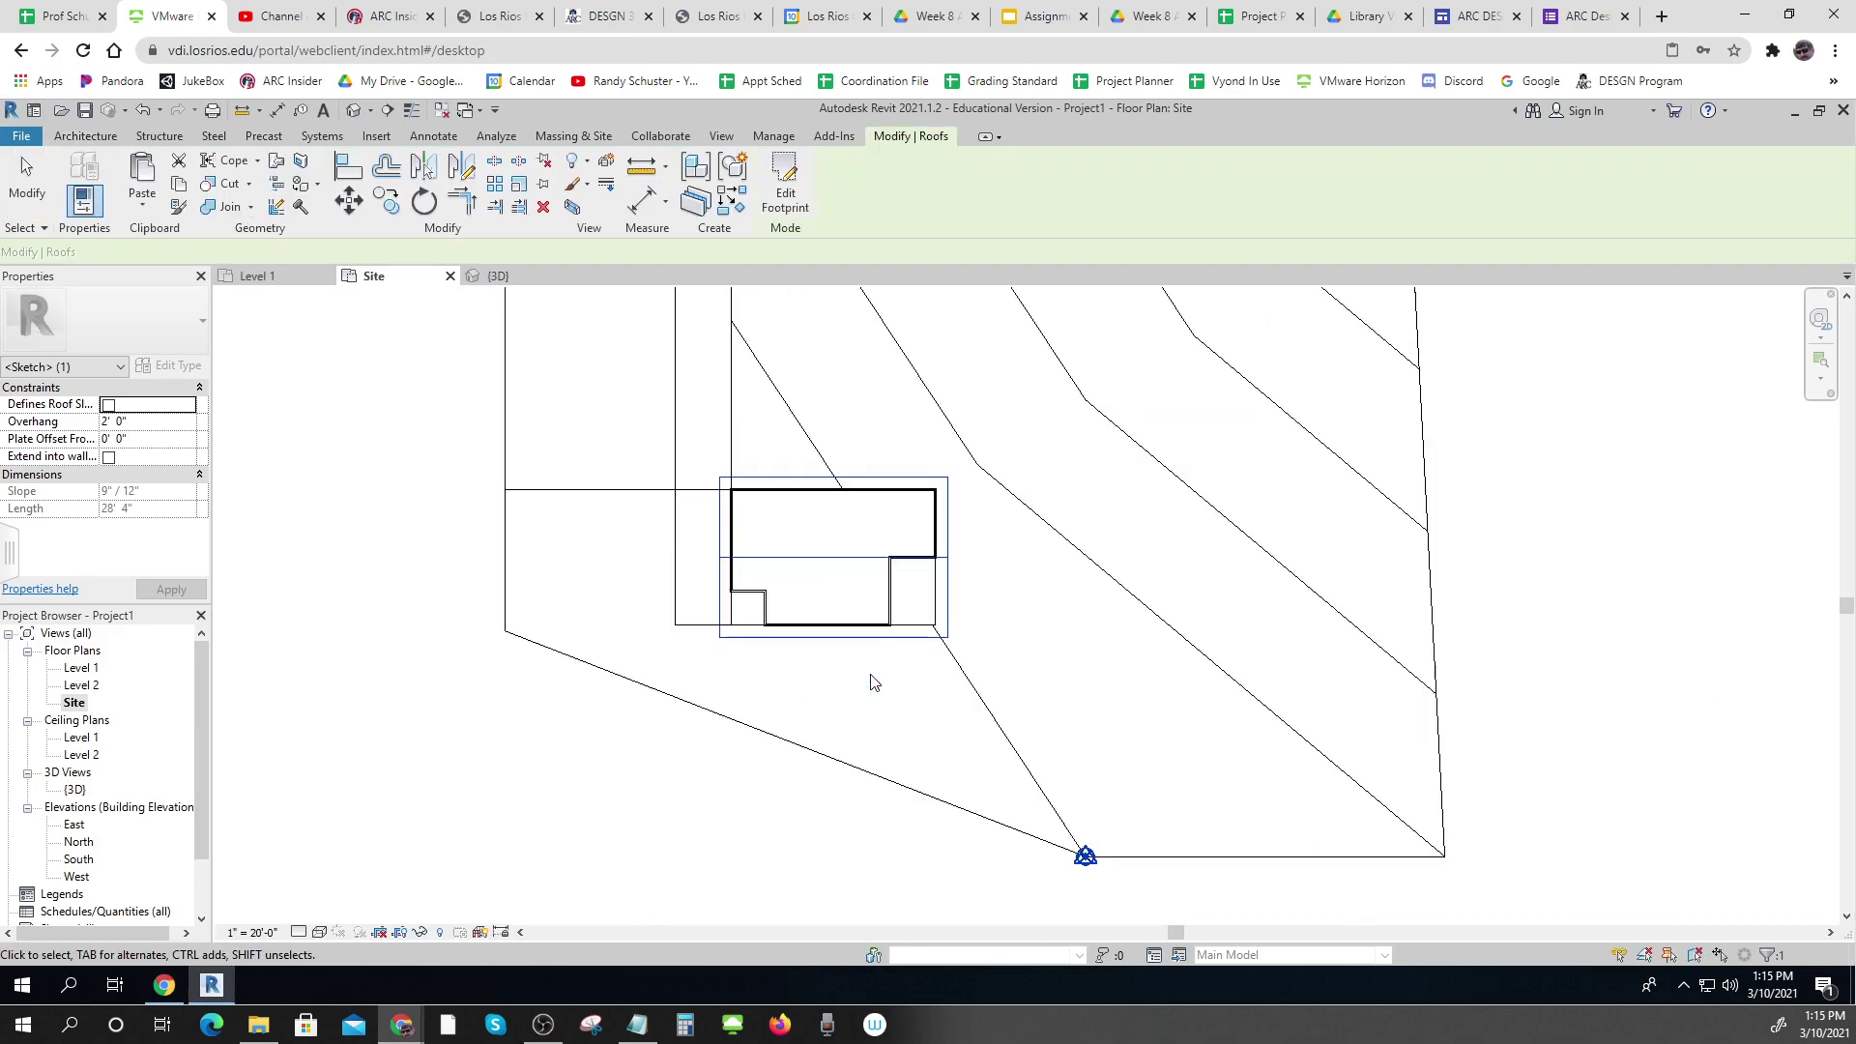
Open the {3D} view, switch to the ViewCube TOP view, and zoom and pan to centre the roof
double_click(75, 789)
middle_drag(824, 725, 1063, 908)
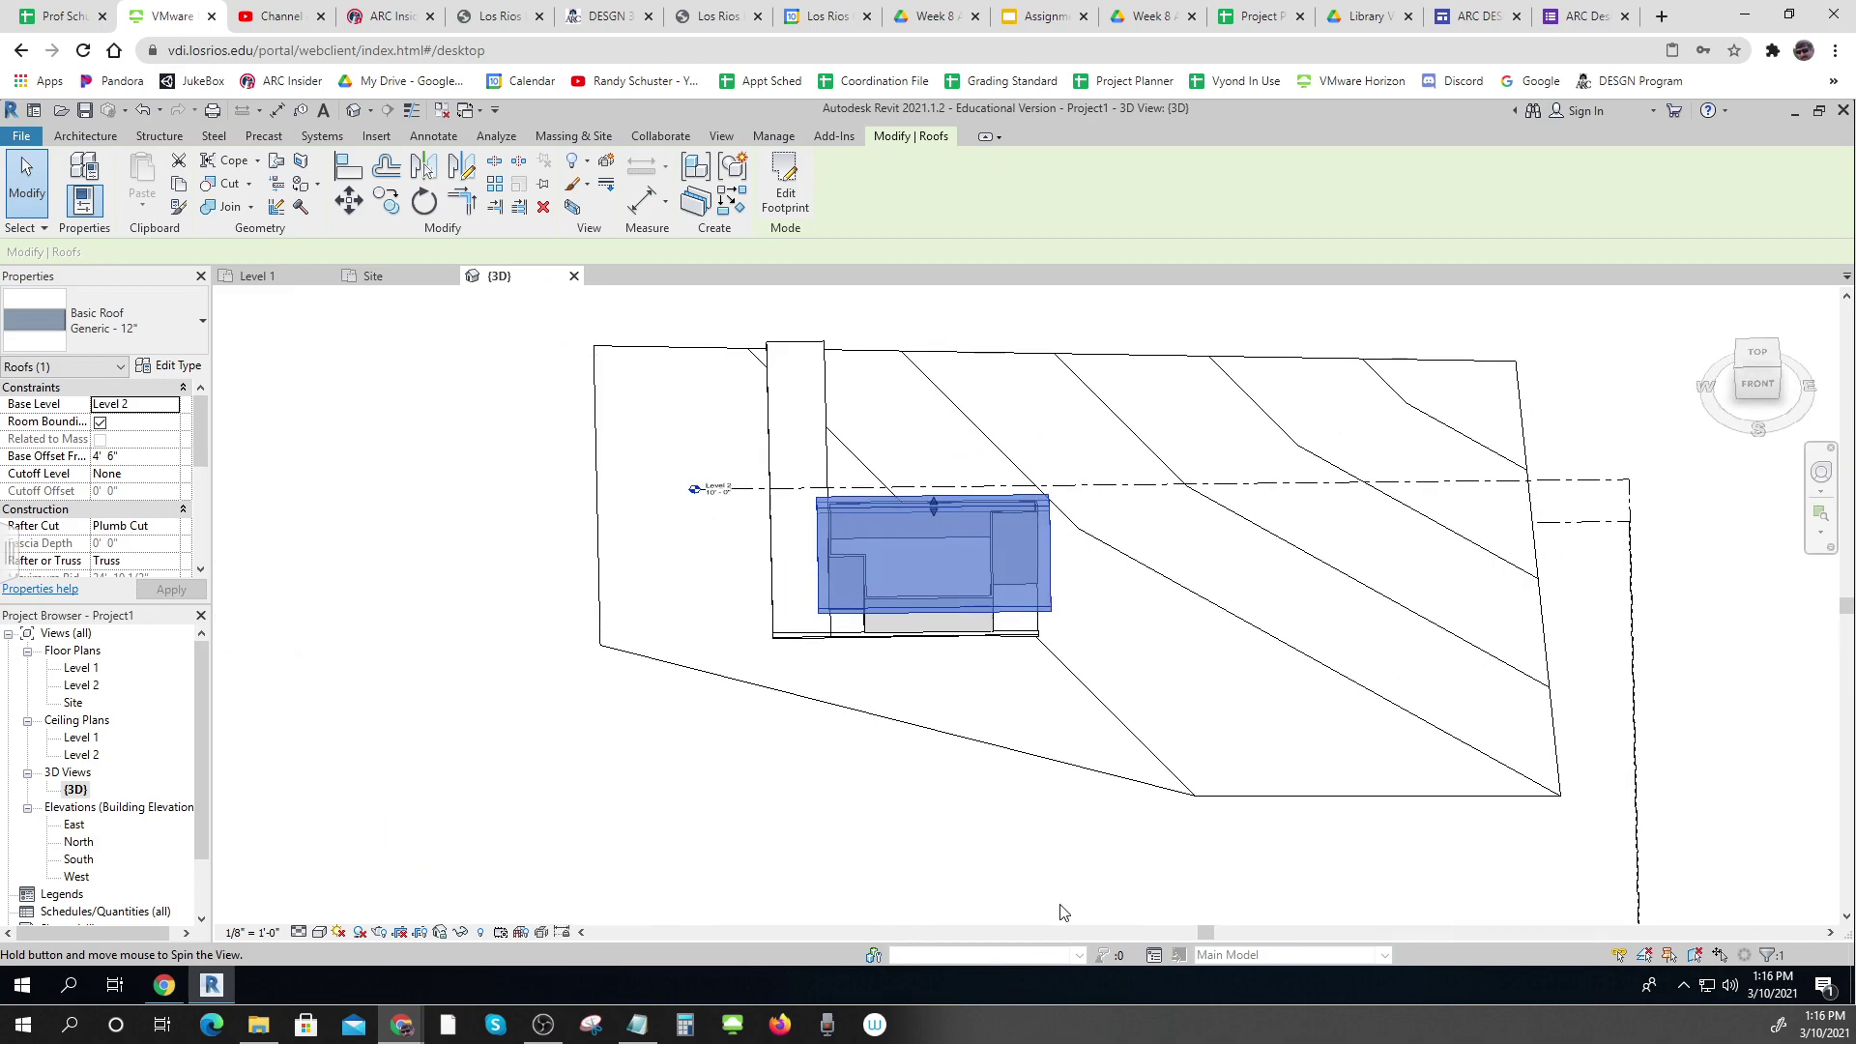
click(1758, 353)
scroll(1464, 537, down, 6)
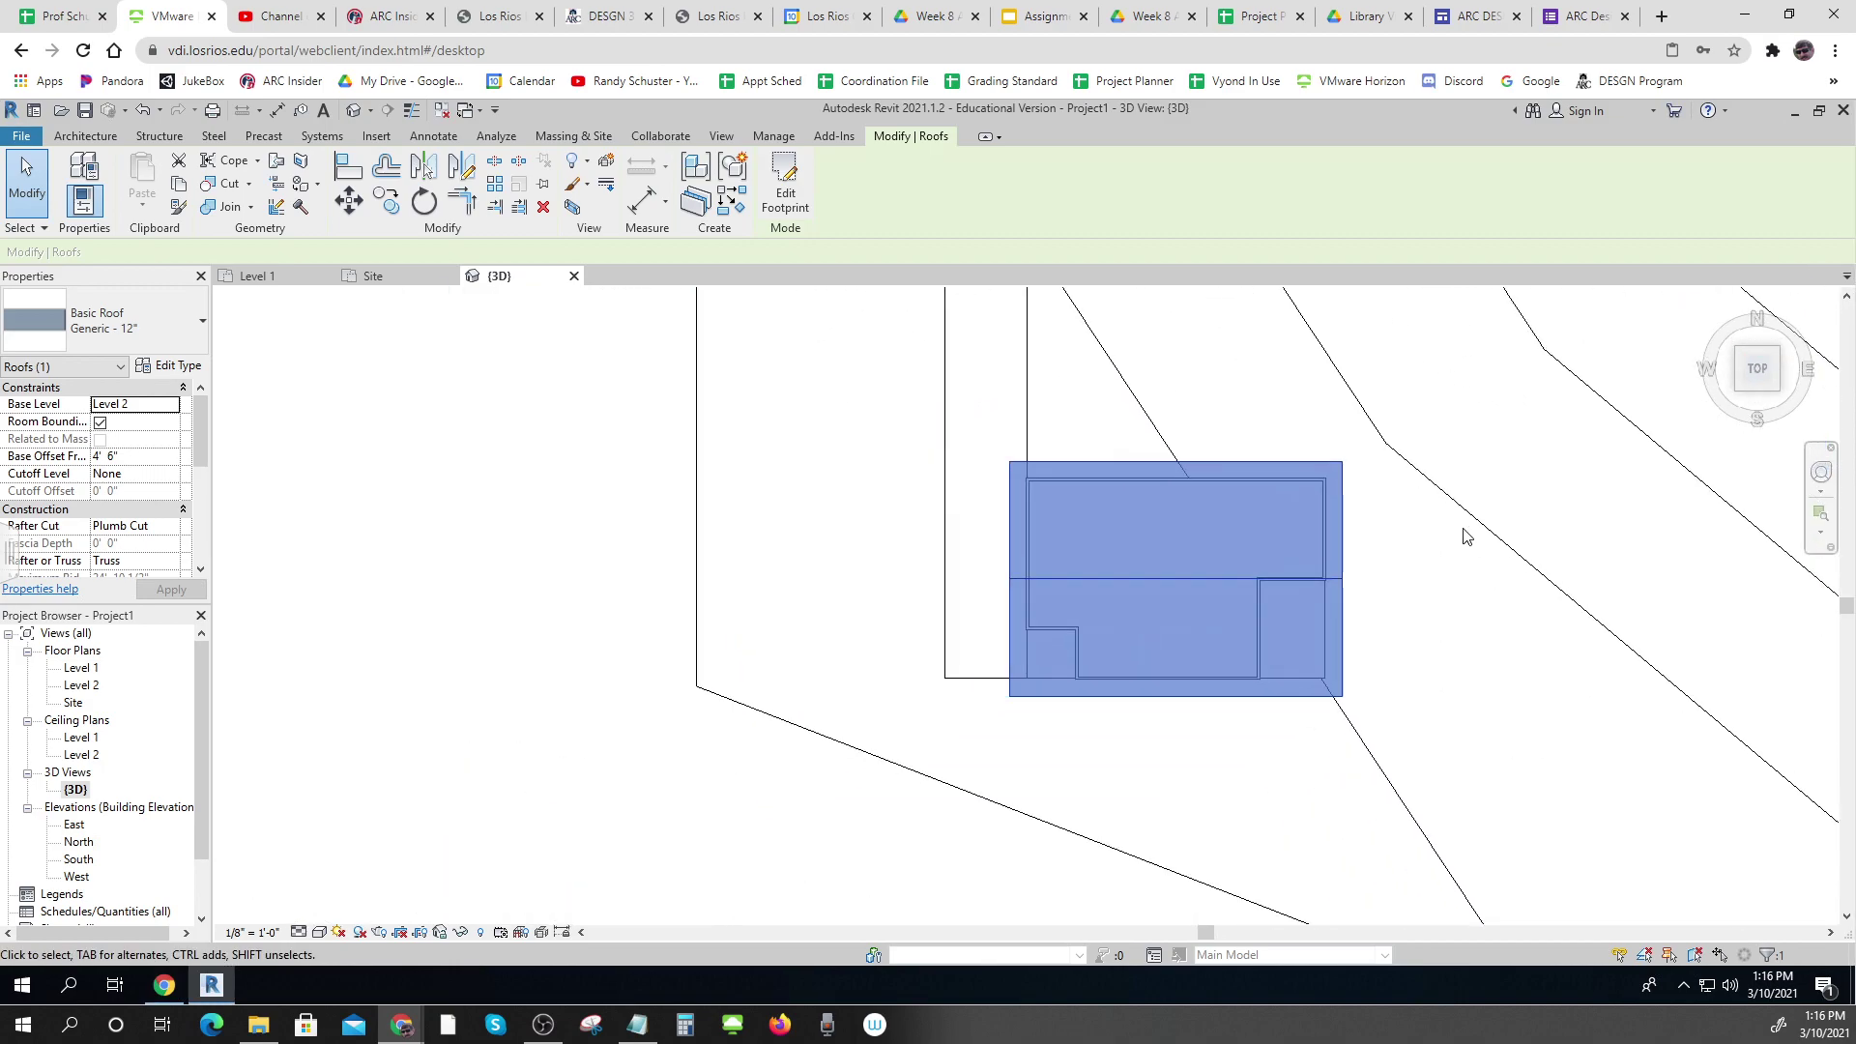
middle_drag(1352, 552, 725, 605)
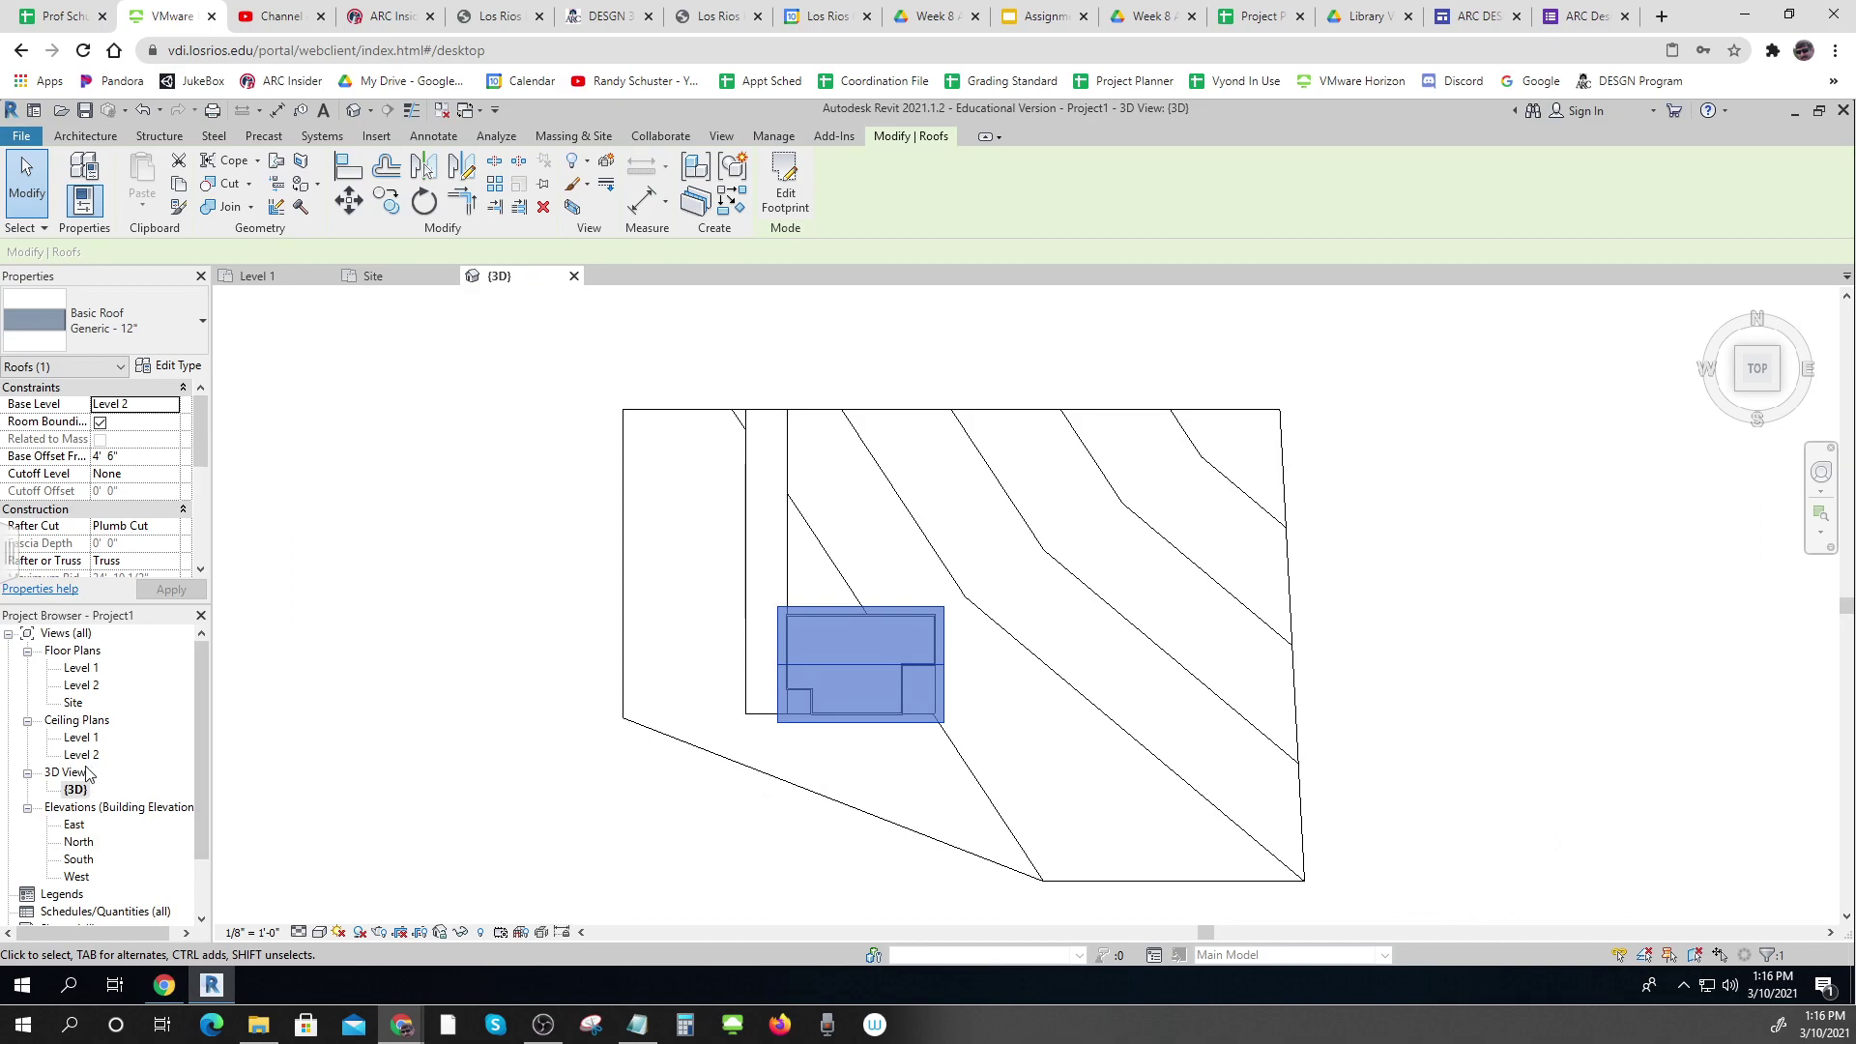
Duplicate the Site floor plan view, creating Site Copy 1
click(73, 703)
right_click(77, 709)
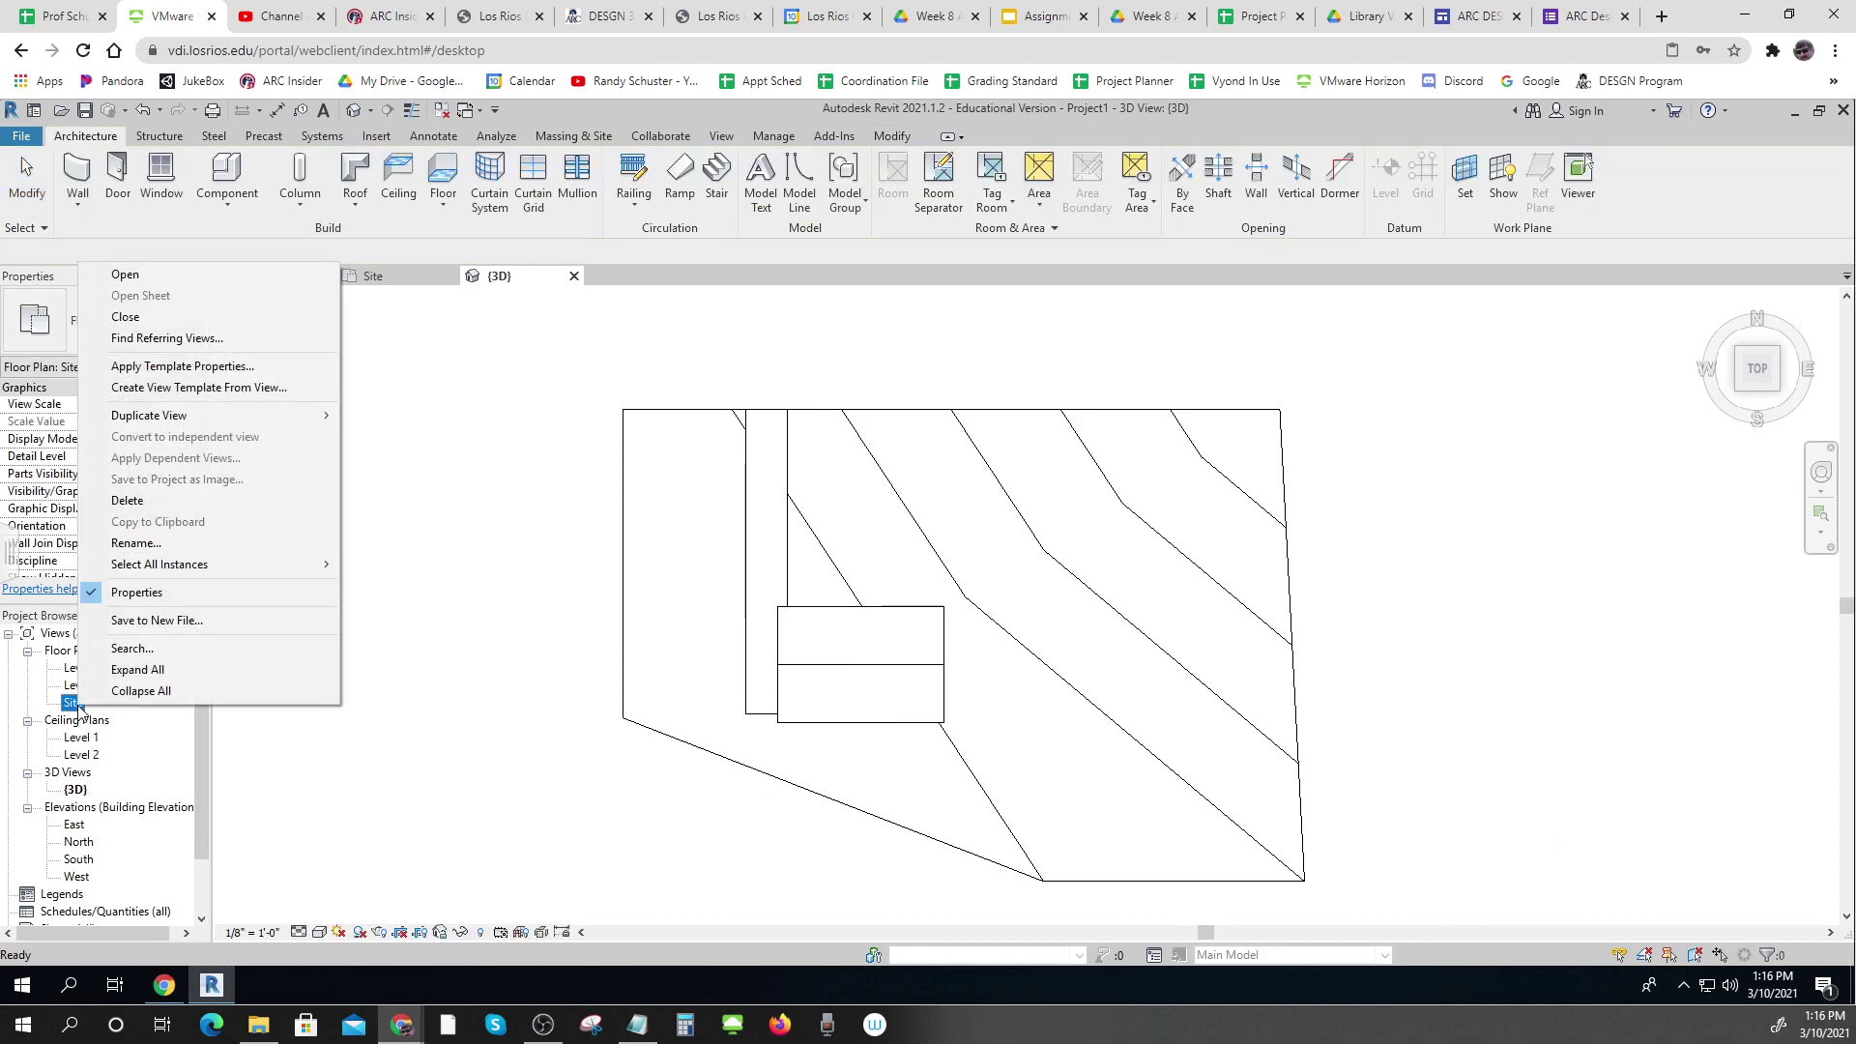
mouse_move(286, 421)
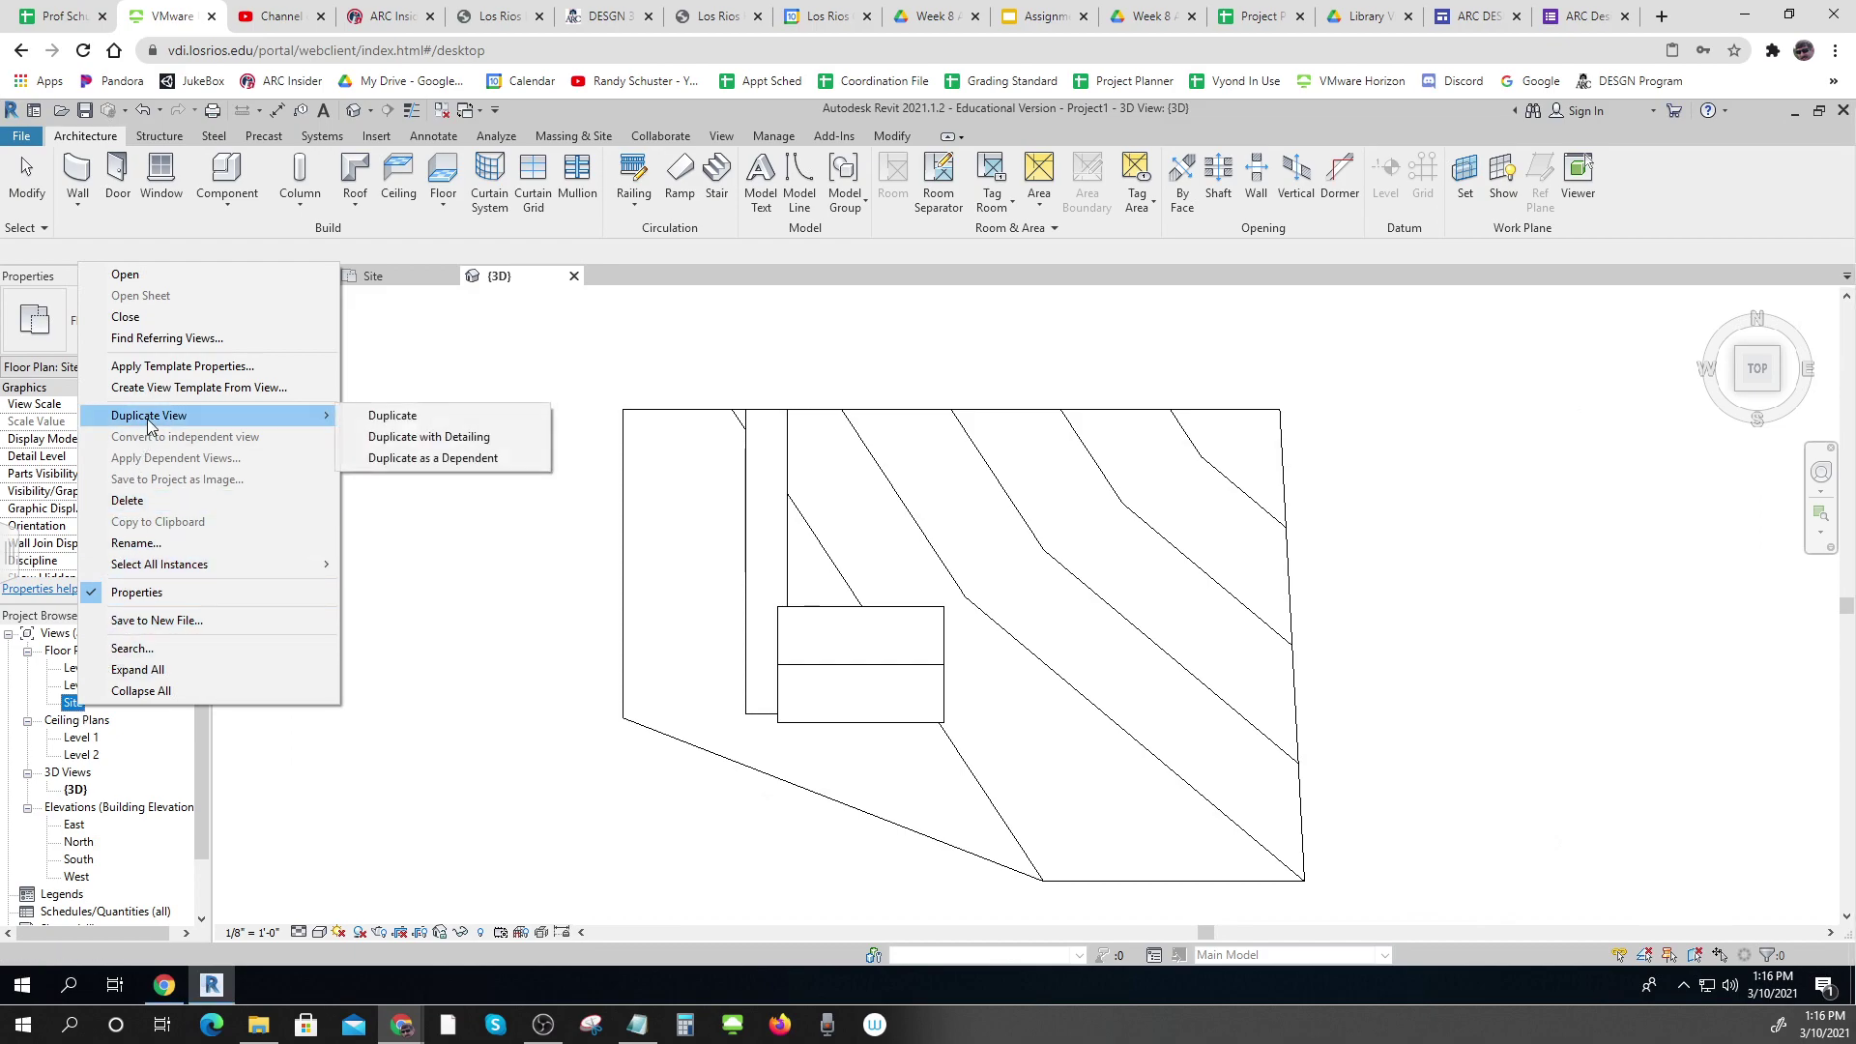
click(387, 416)
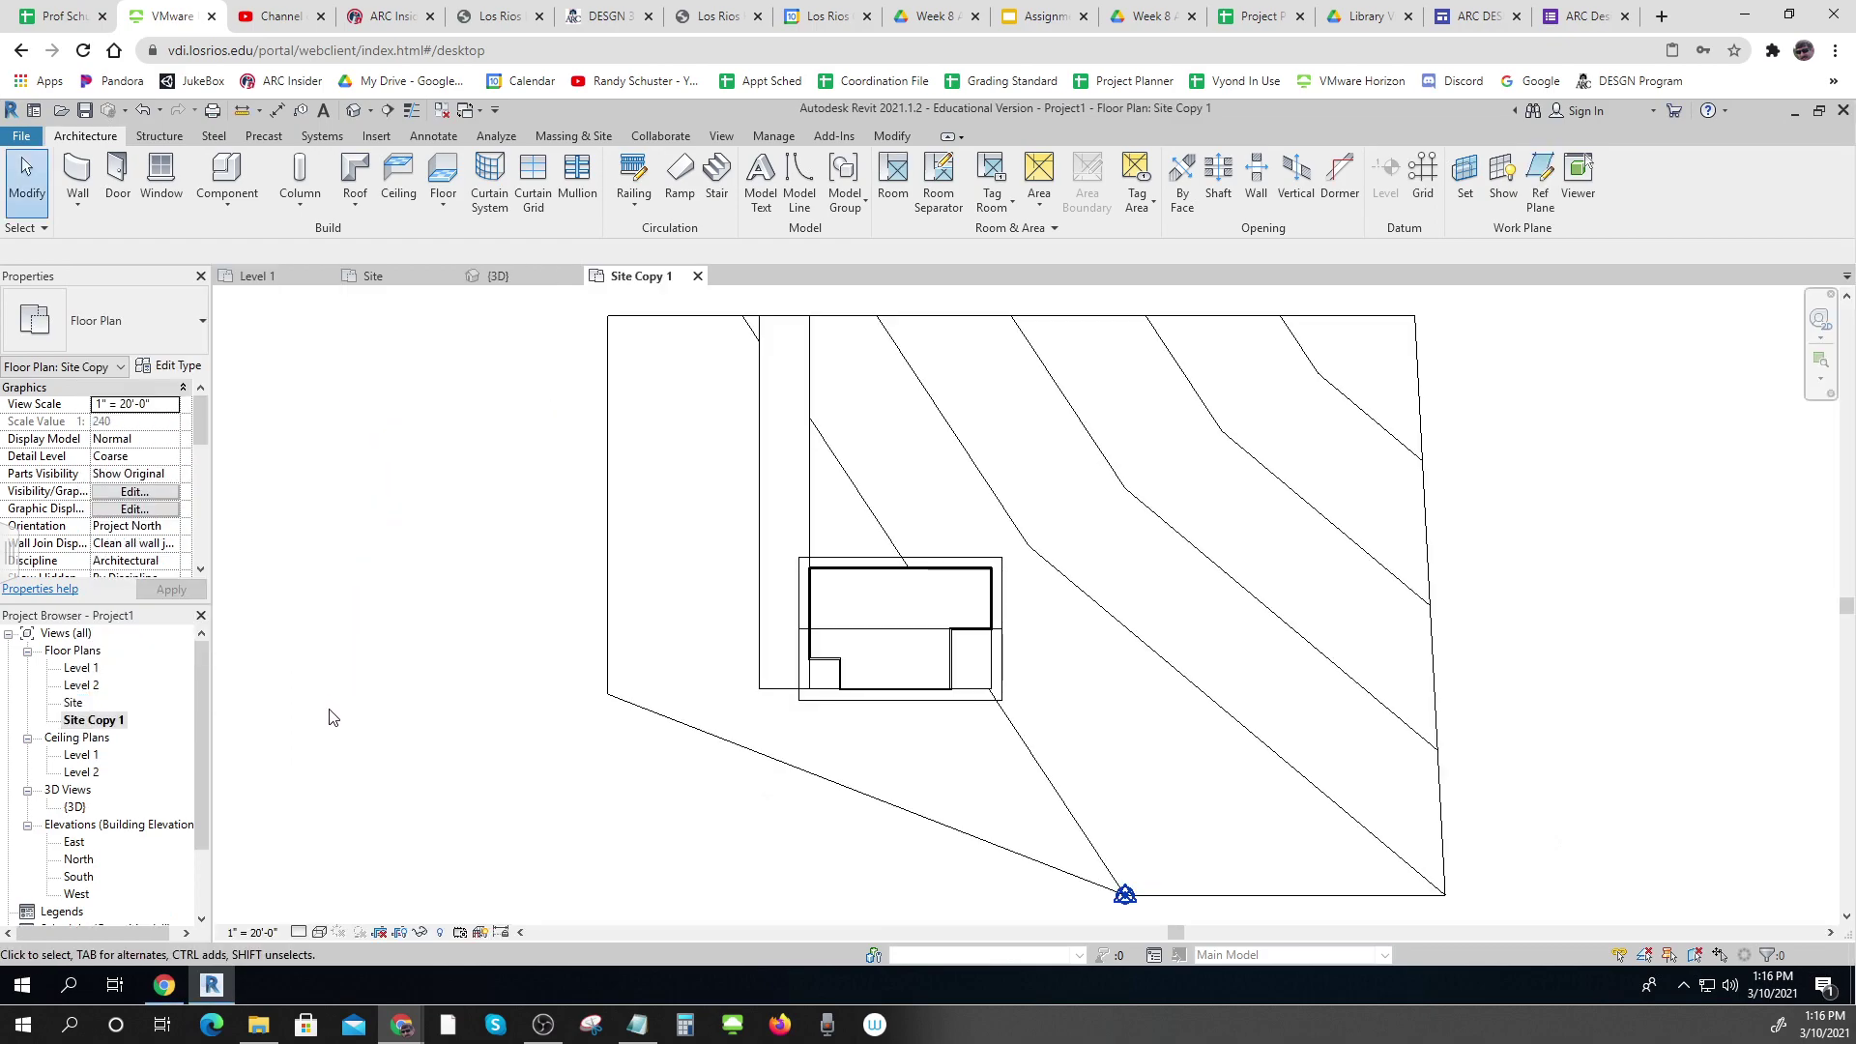
Rename the Site Copy 1 view to Existing Site
right_click(107, 721)
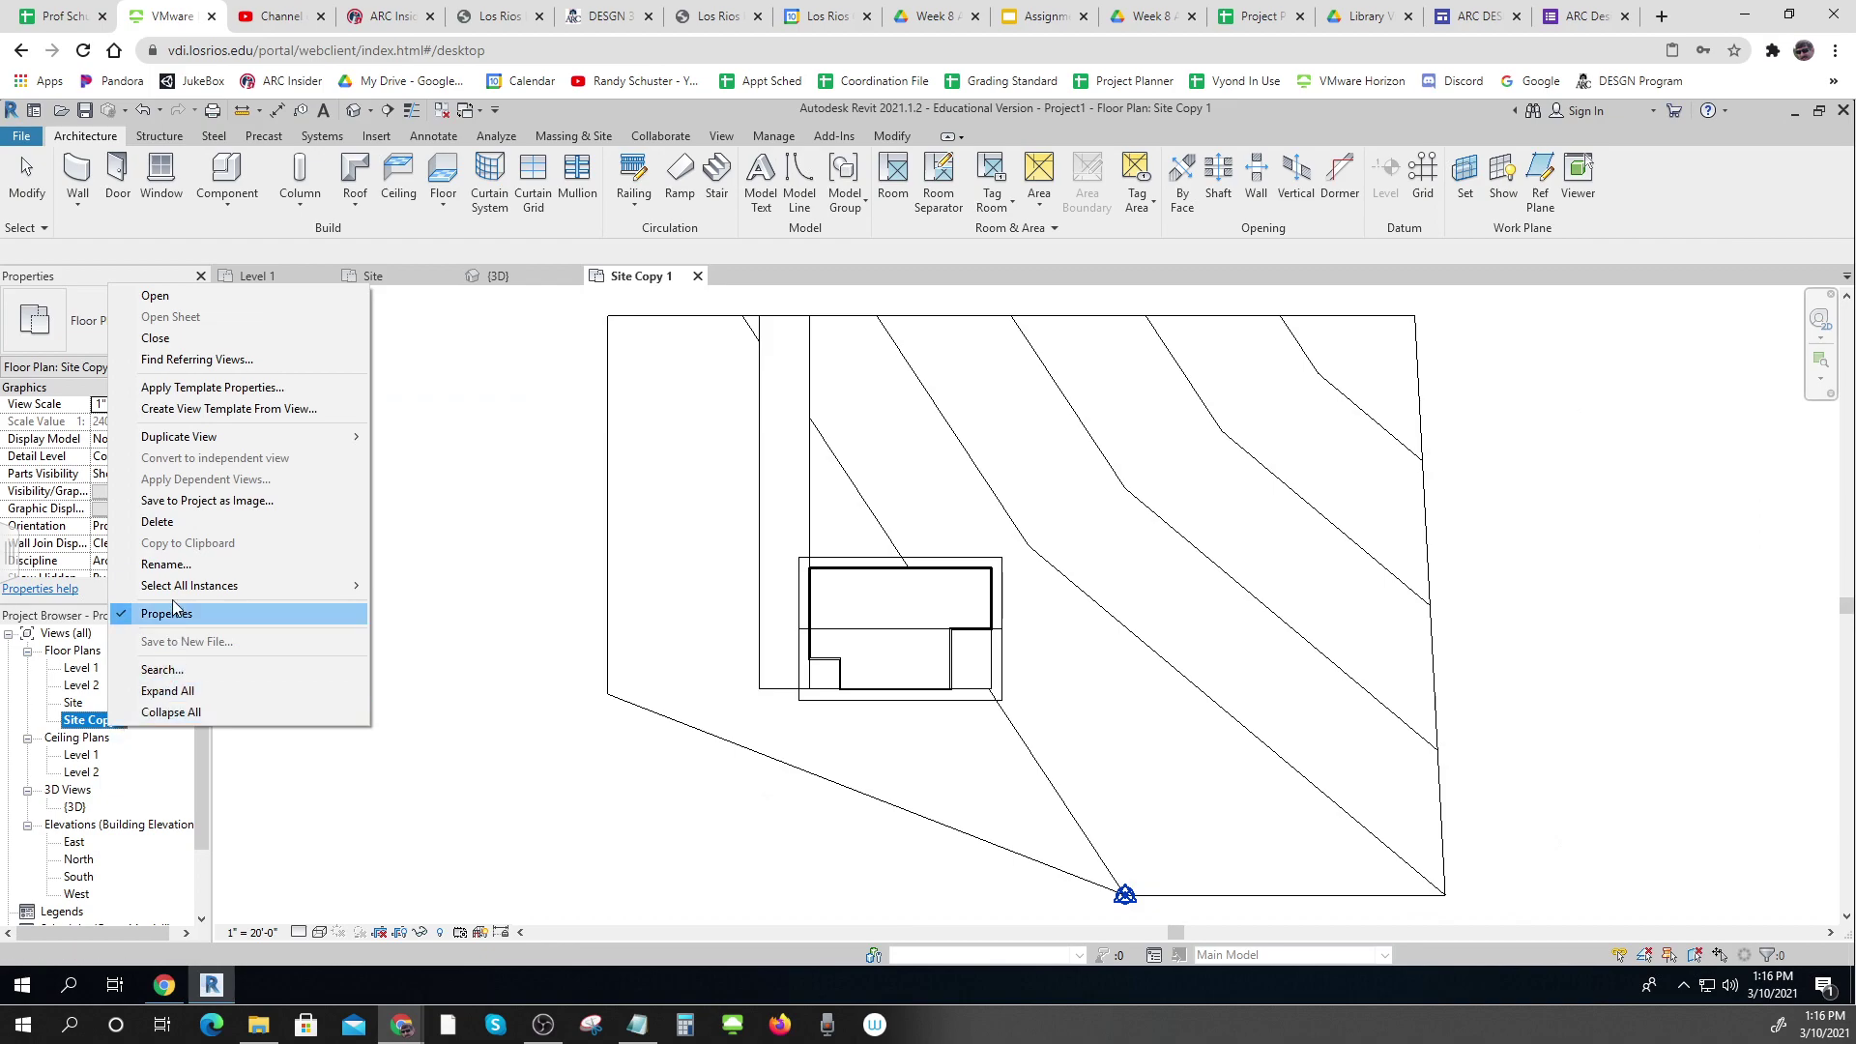
click(171, 566)
text(Existing Si)
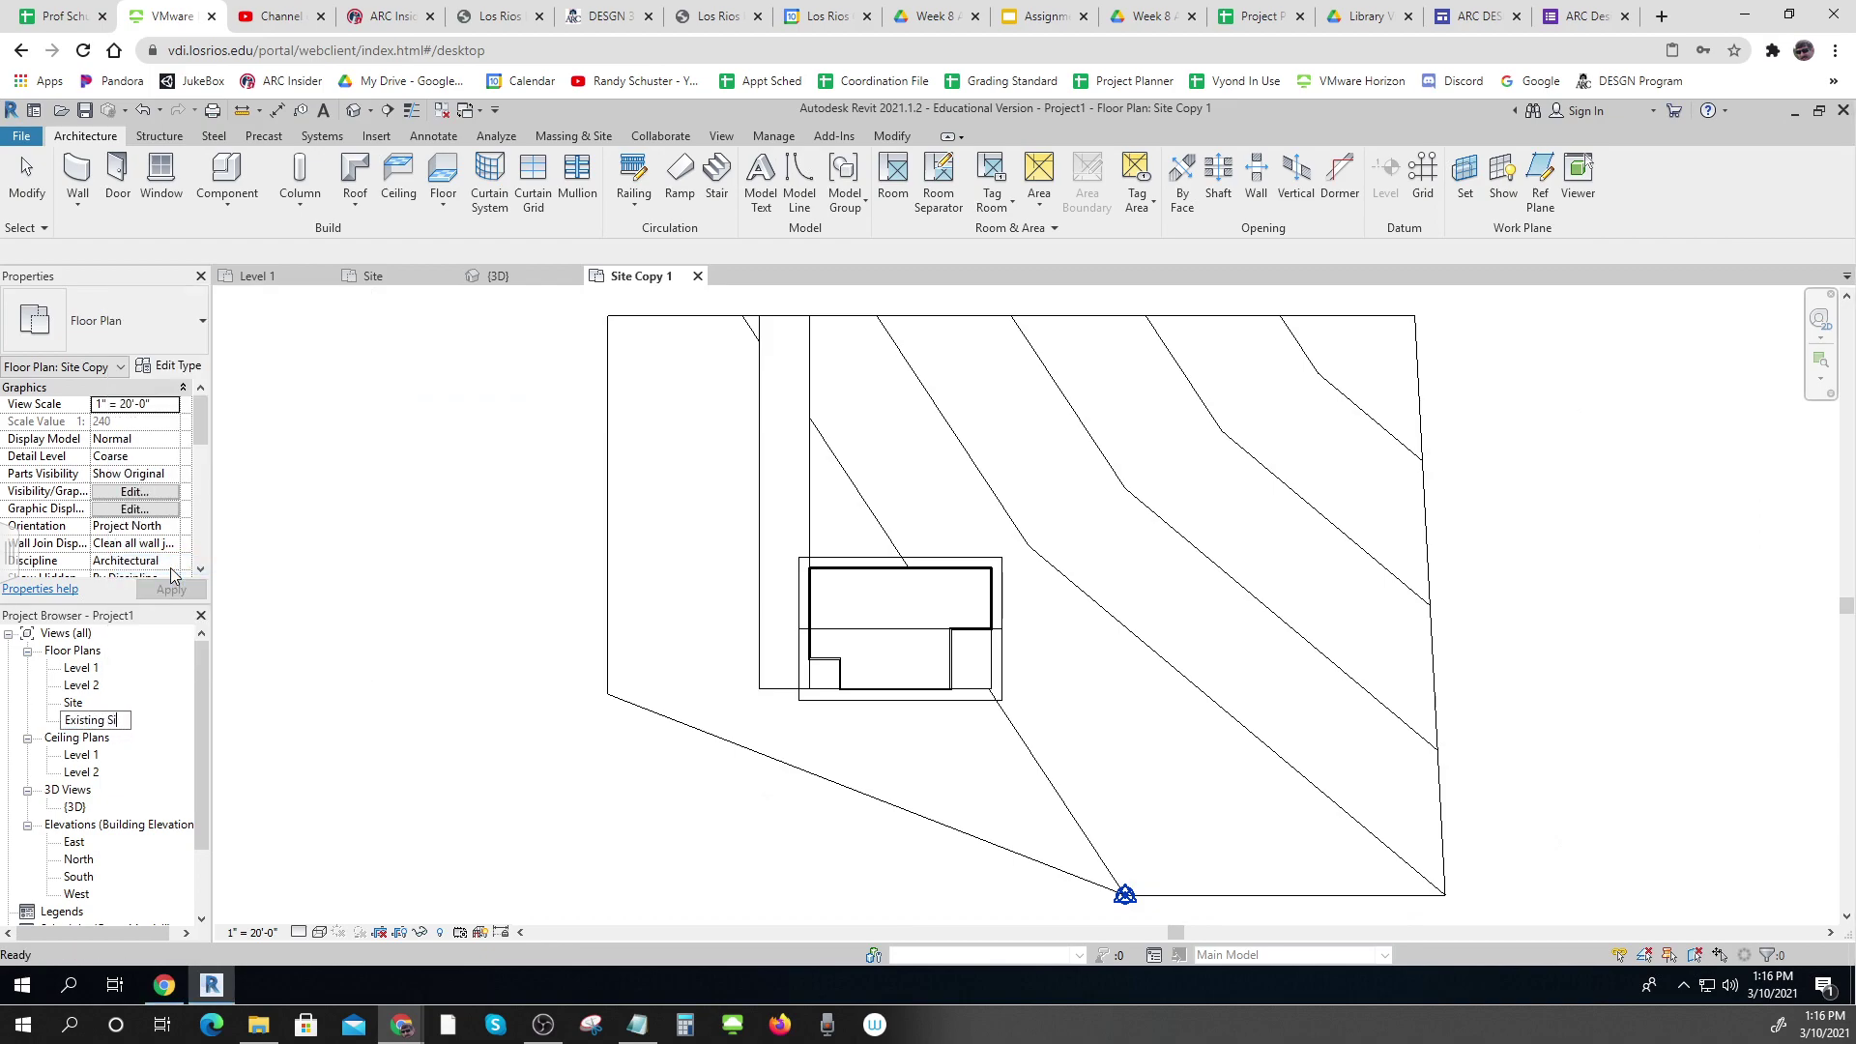
key(Return)
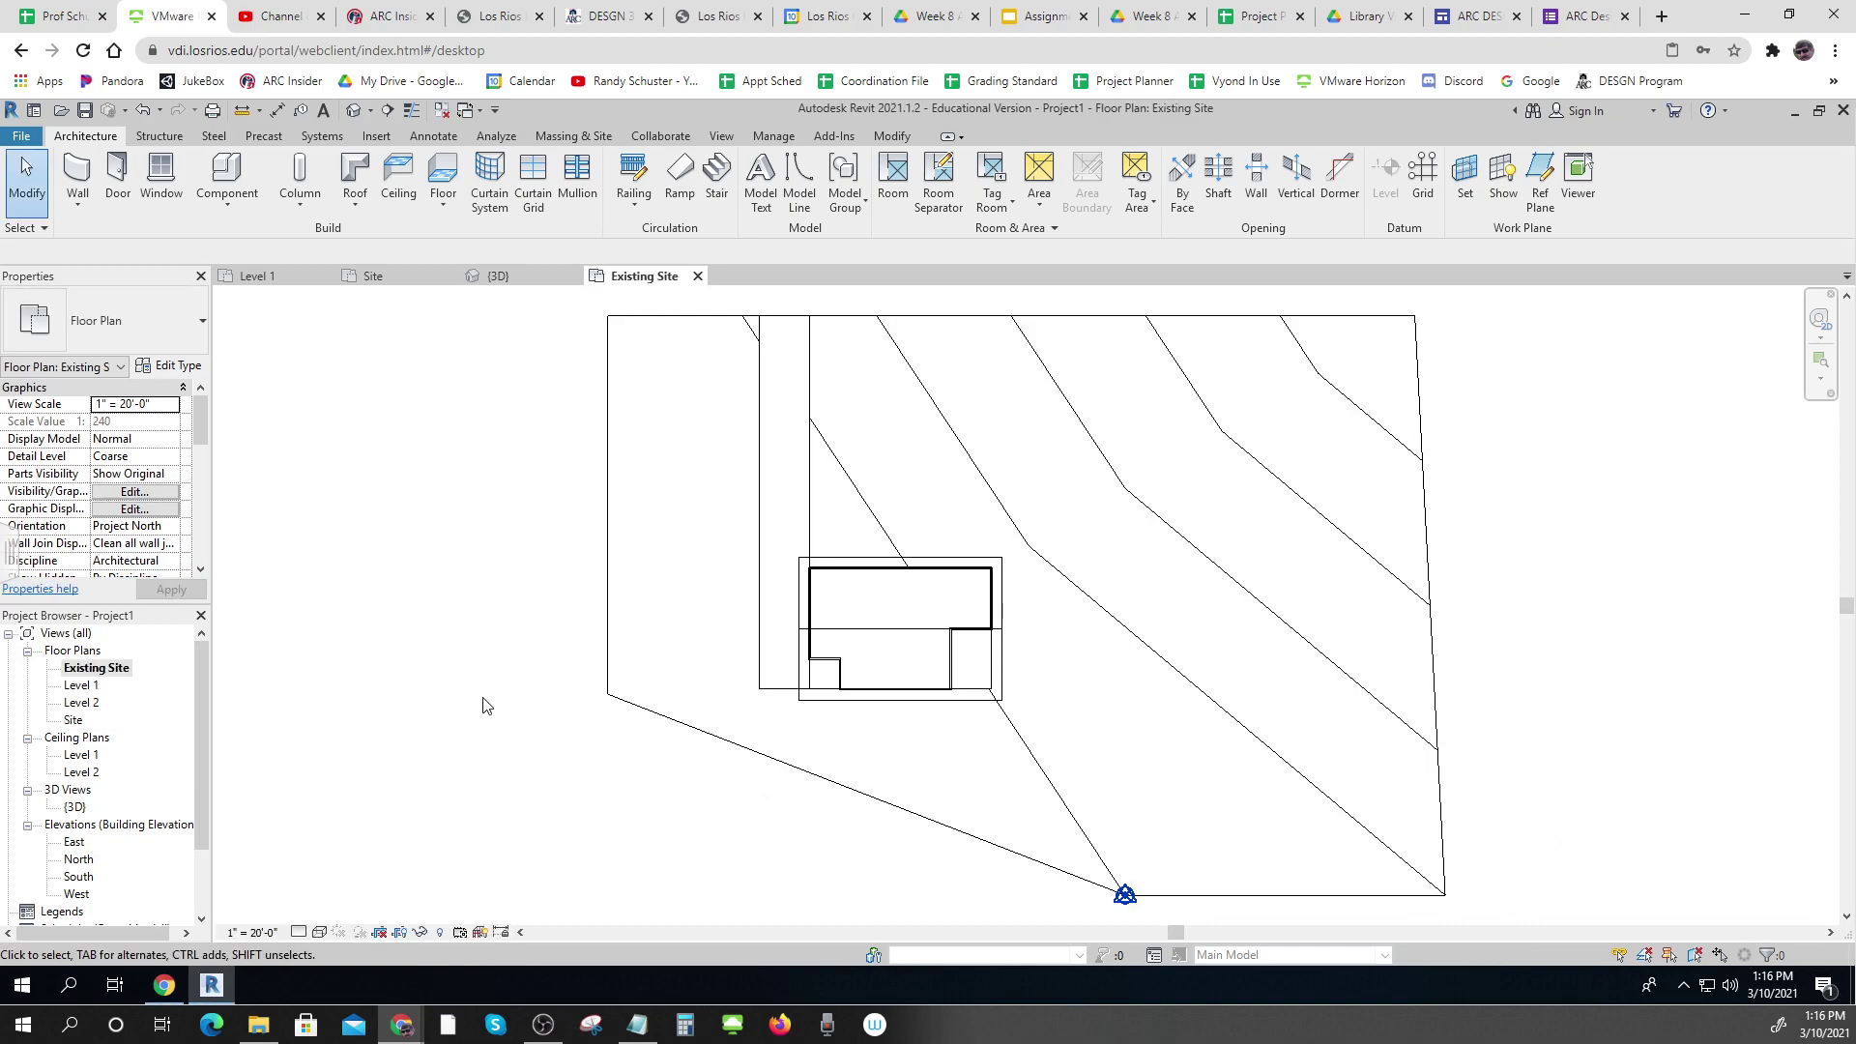
Box-select all the site elements in the plan, then clear the selection
scroll(486, 706, down, 2)
drag(1281, 773, 471, 522)
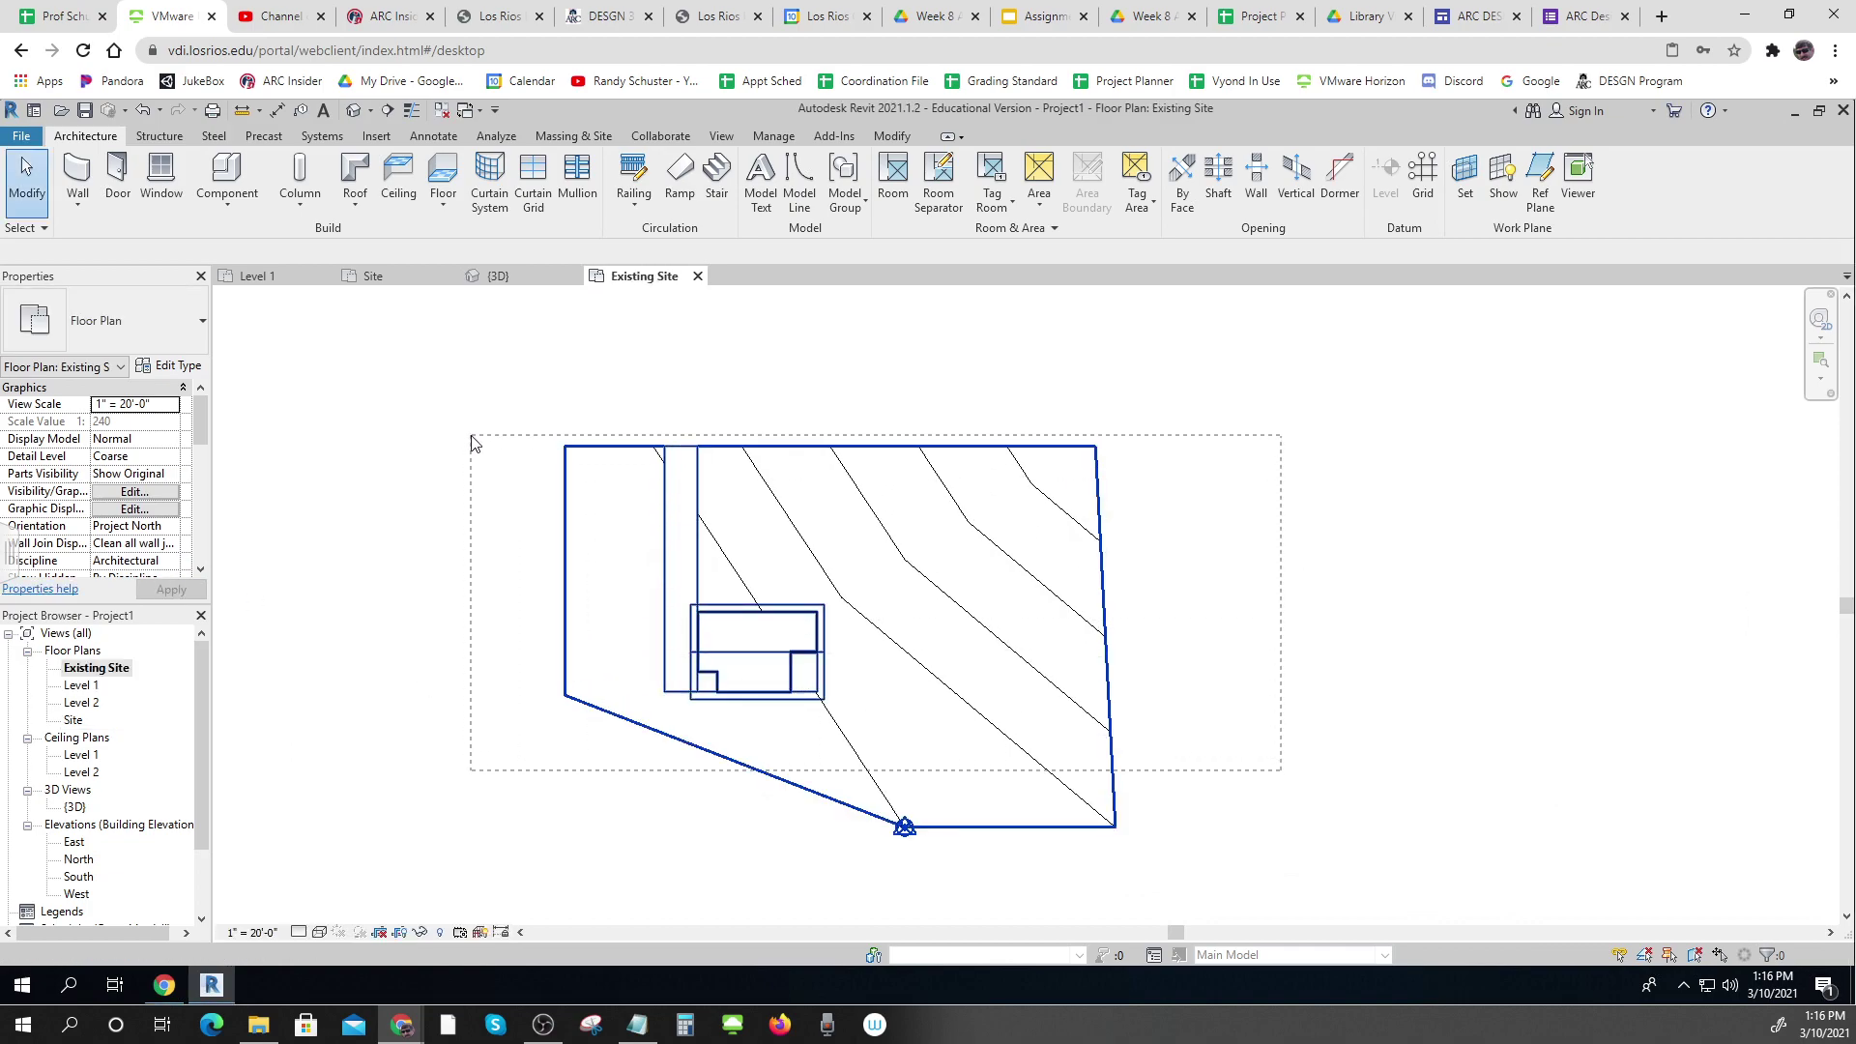
drag(473, 443, 479, 441)
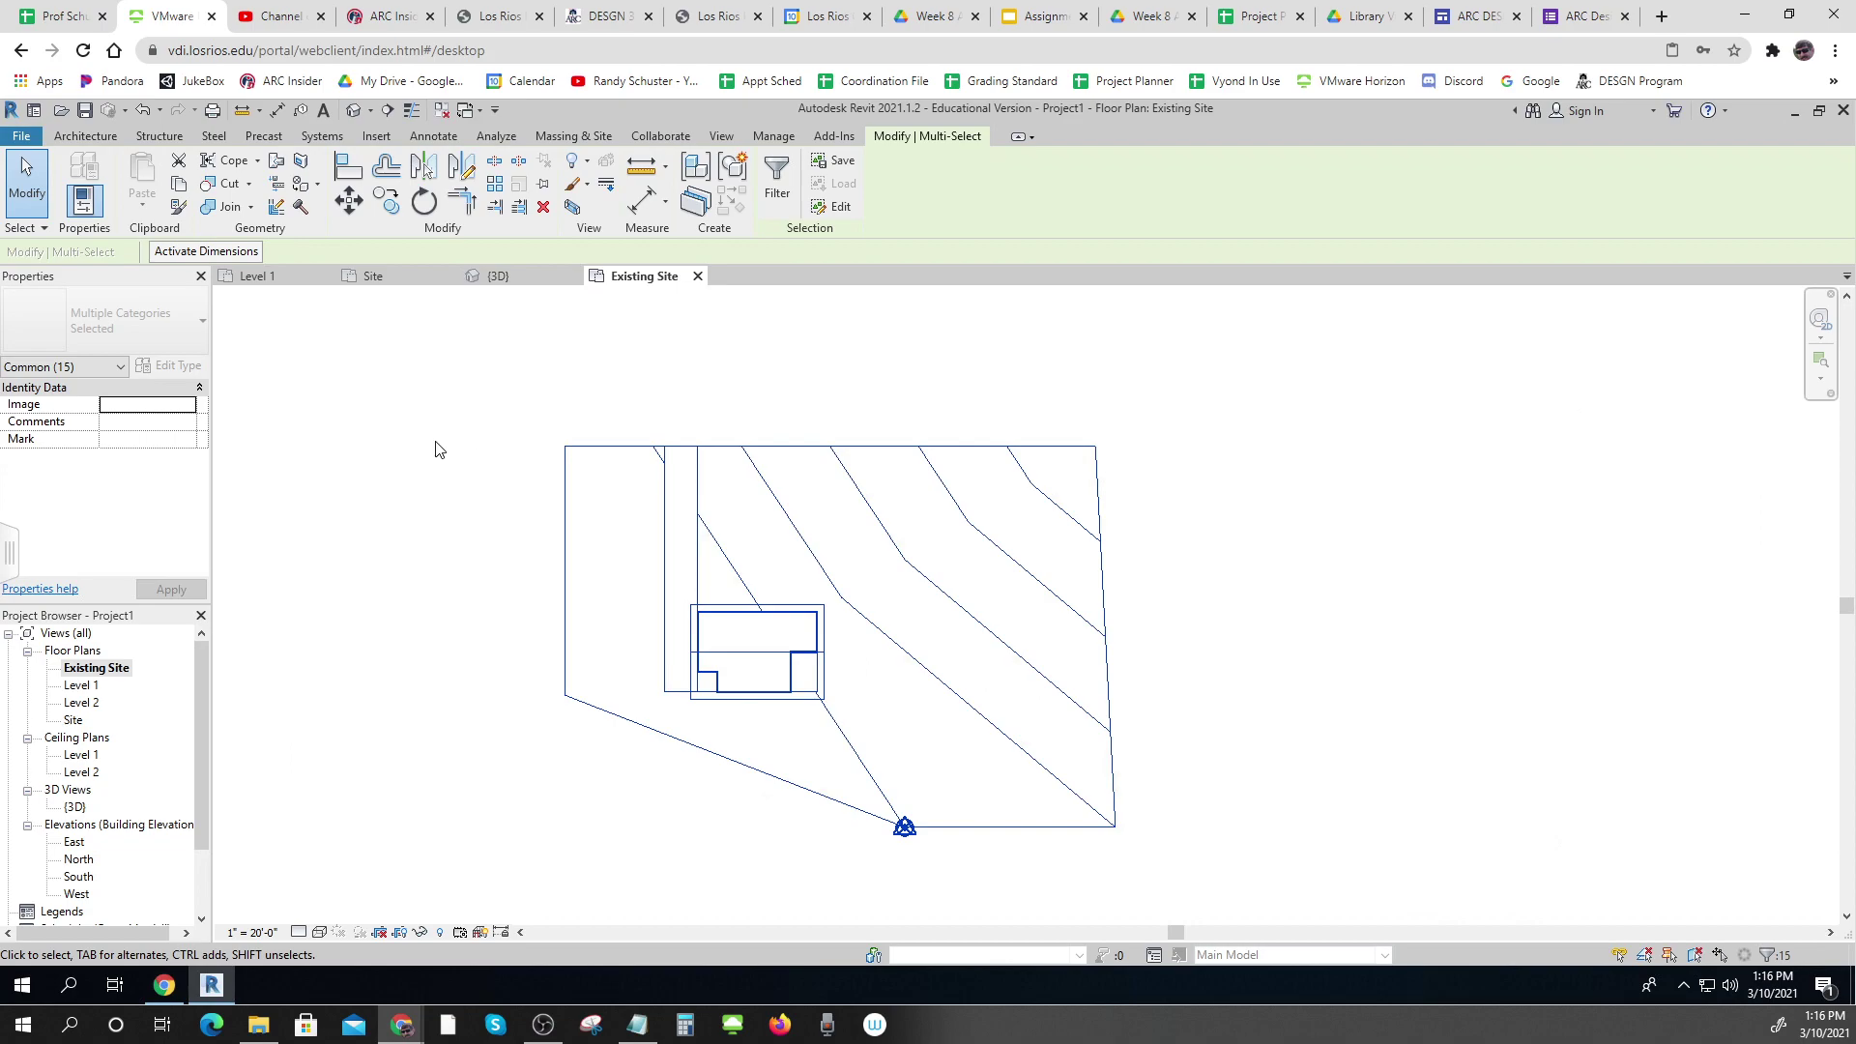
key(Escape)
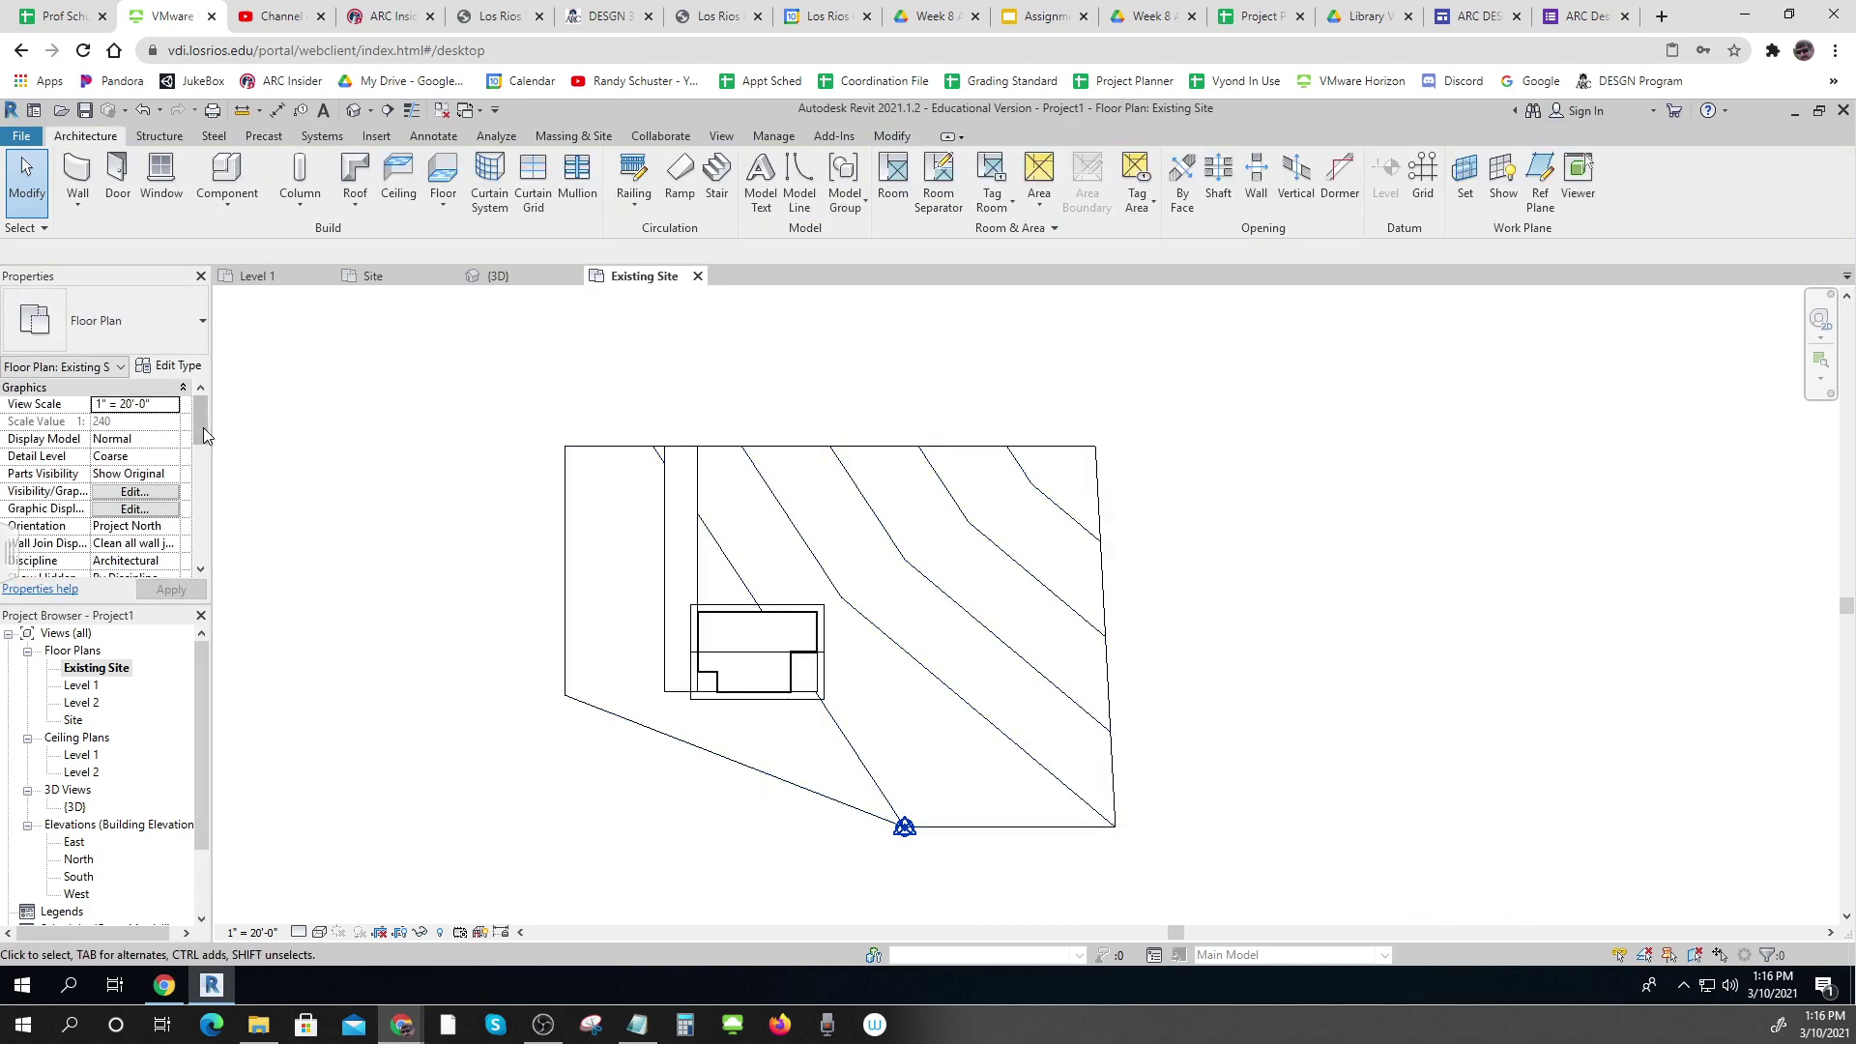
Set the view's Phase to Existing, keep the Phase Filter at Show All, and select the Site plan
scroll(205, 435, down, 3)
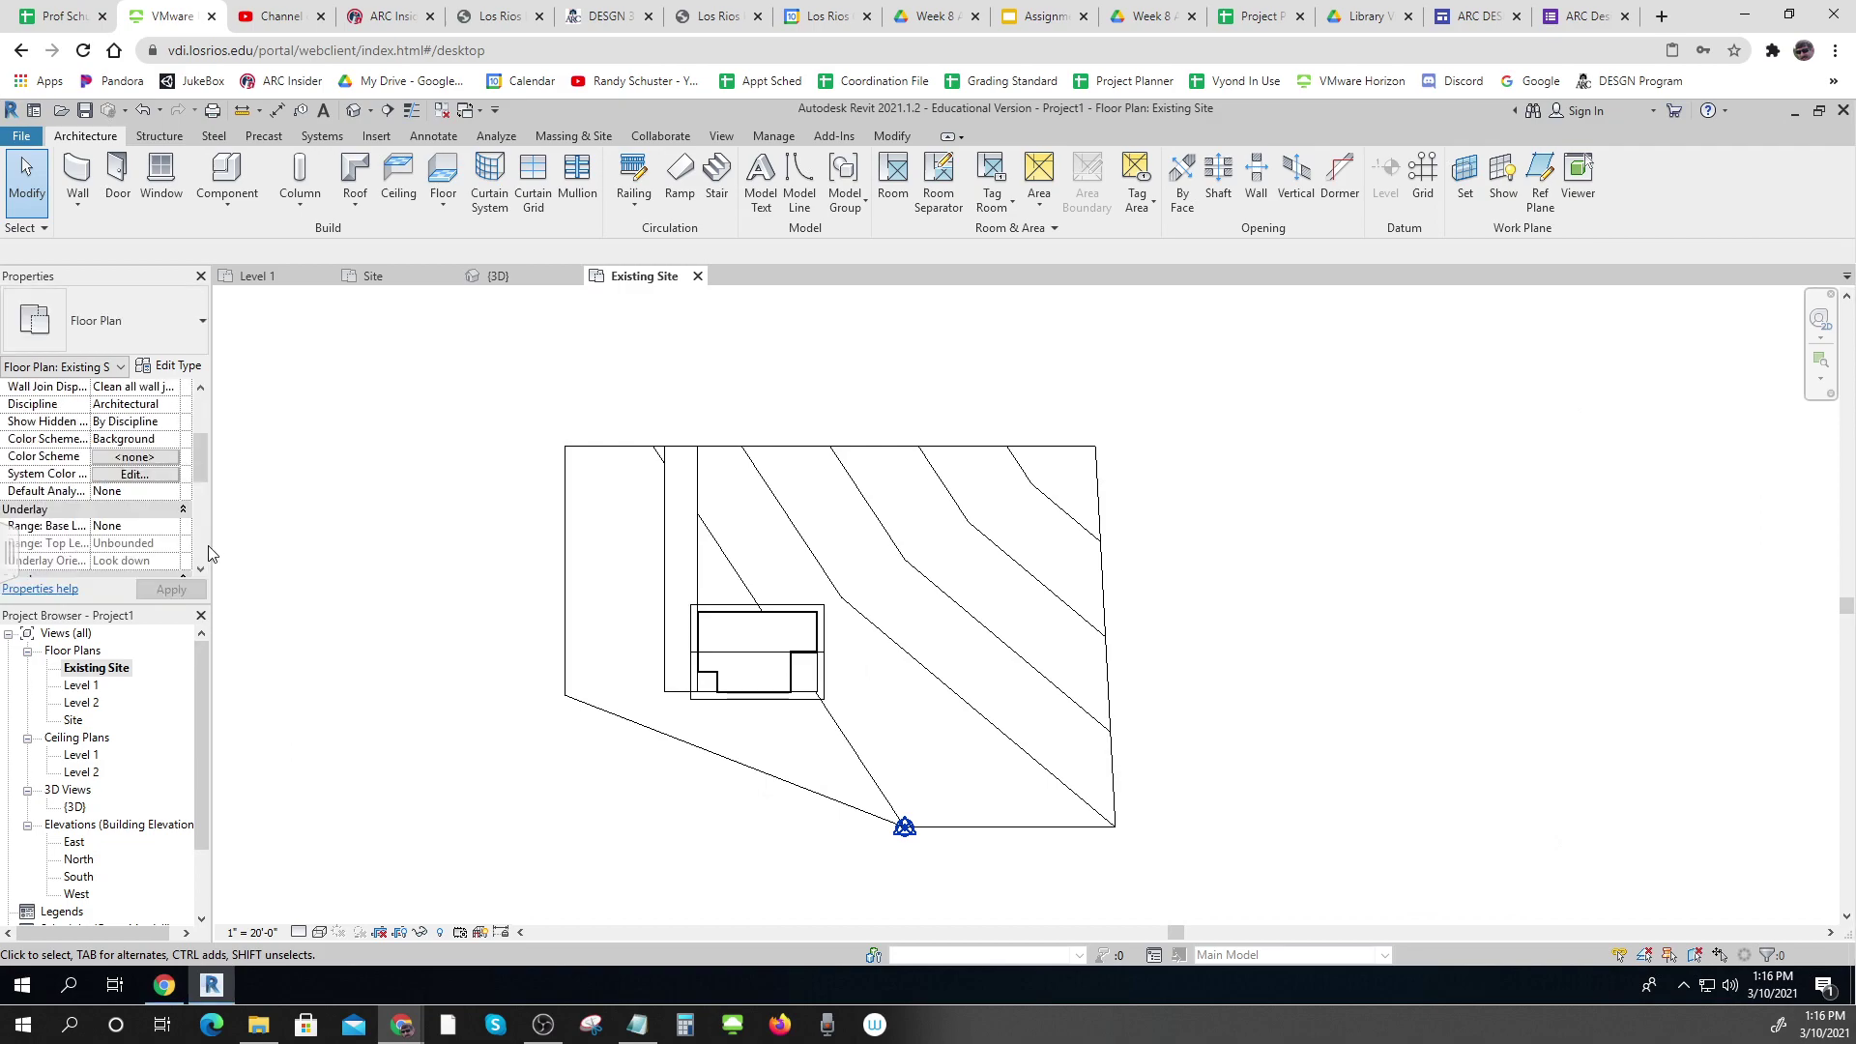
scroll(205, 556, down, 5)
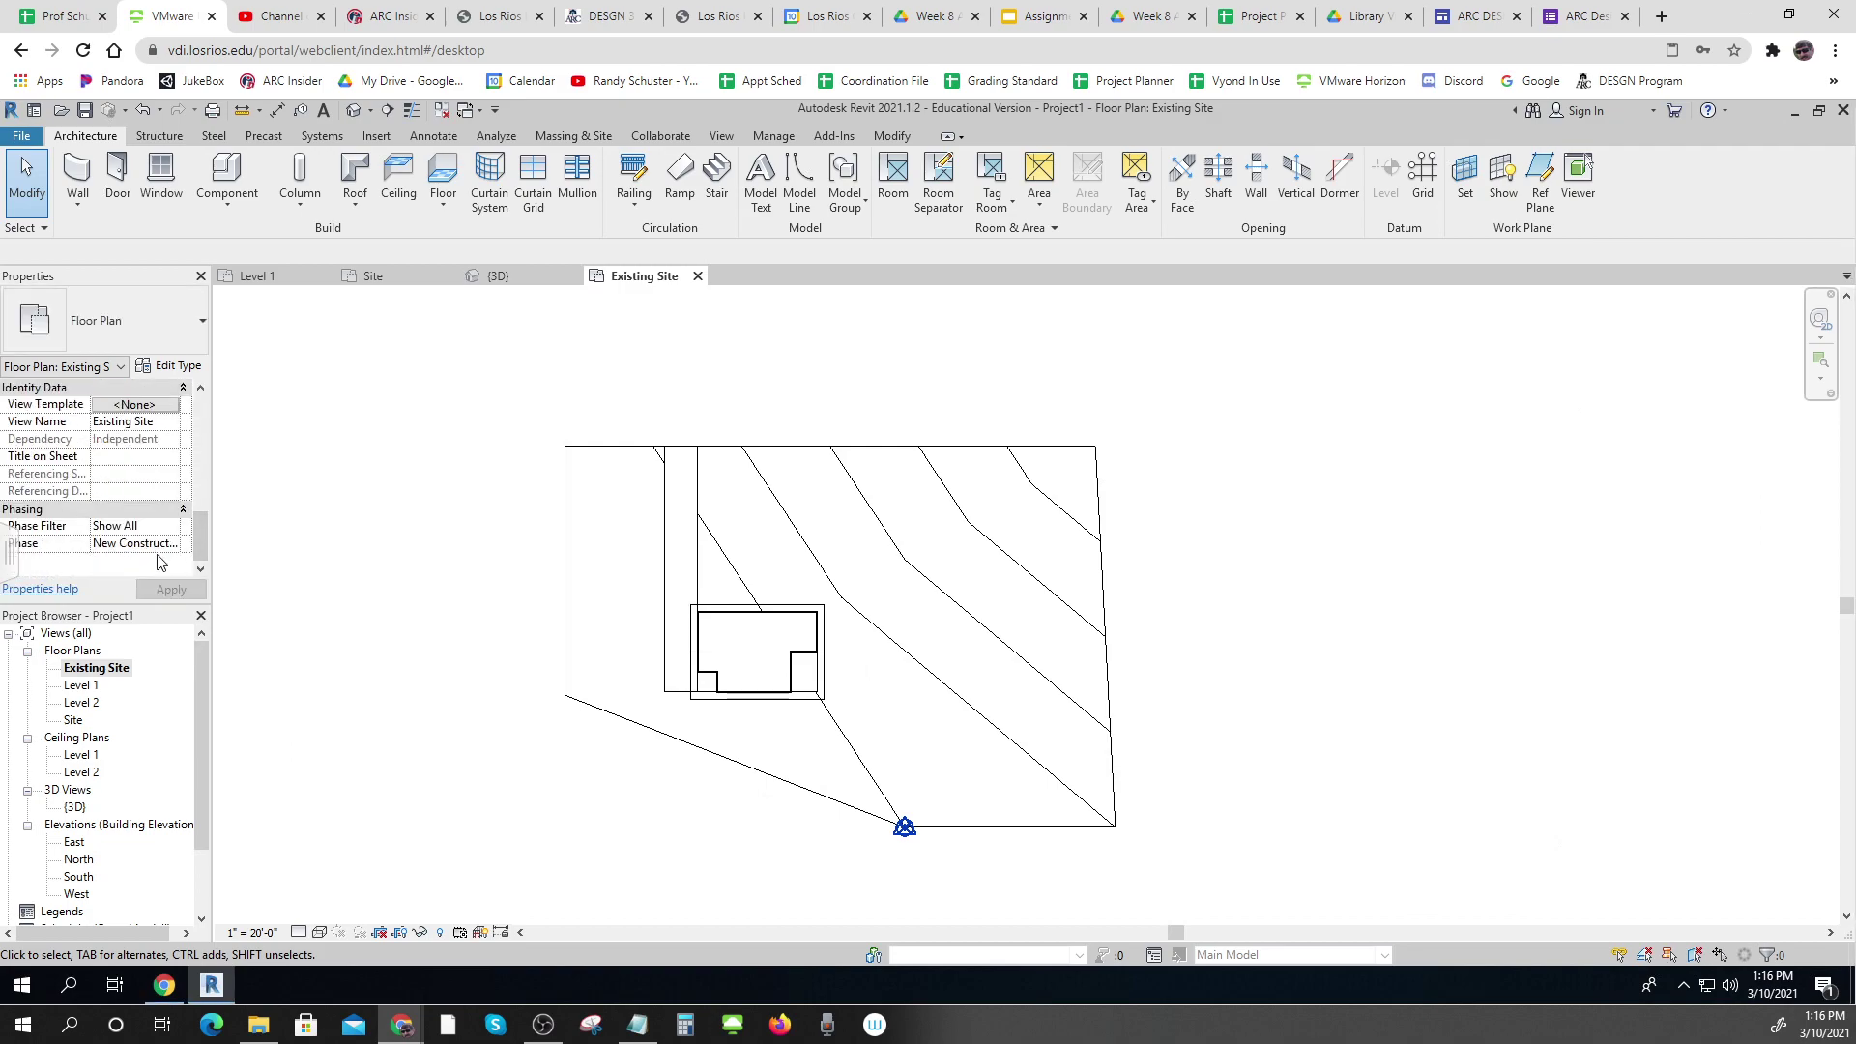
click(170, 547)
click(140, 561)
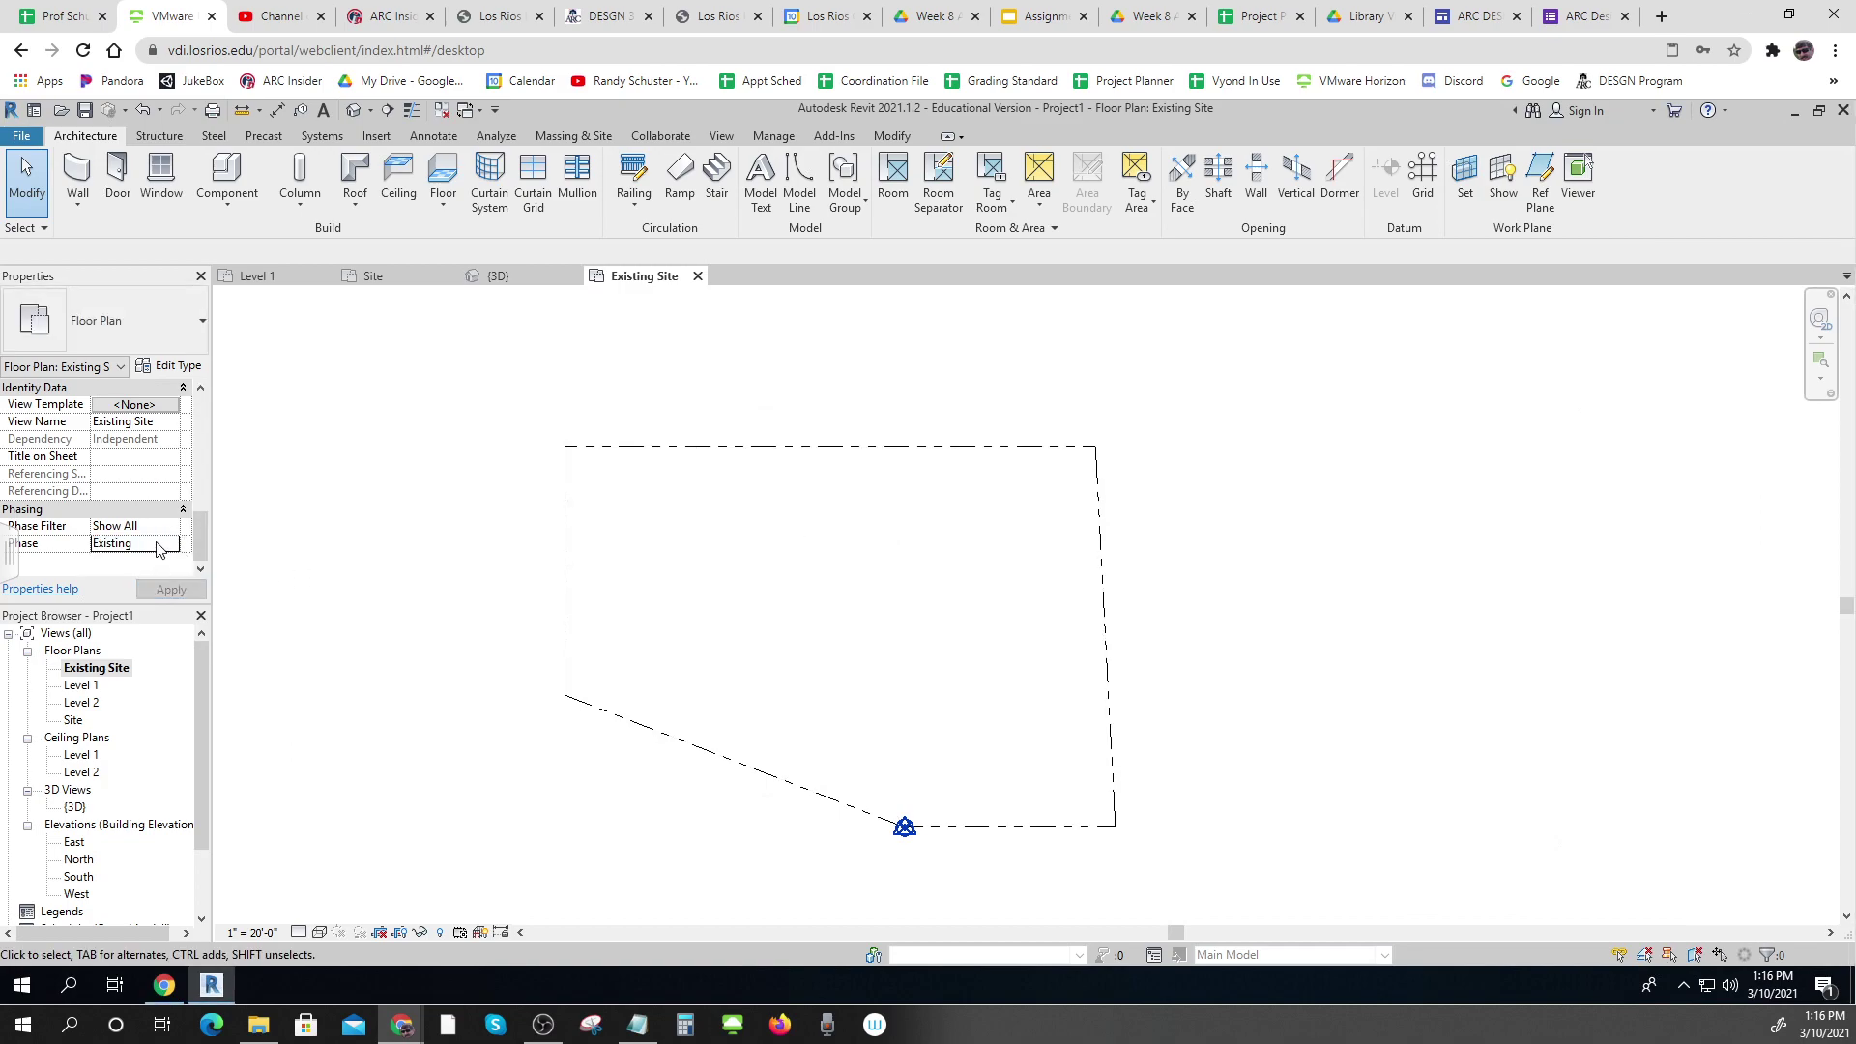
click(145, 527)
click(170, 526)
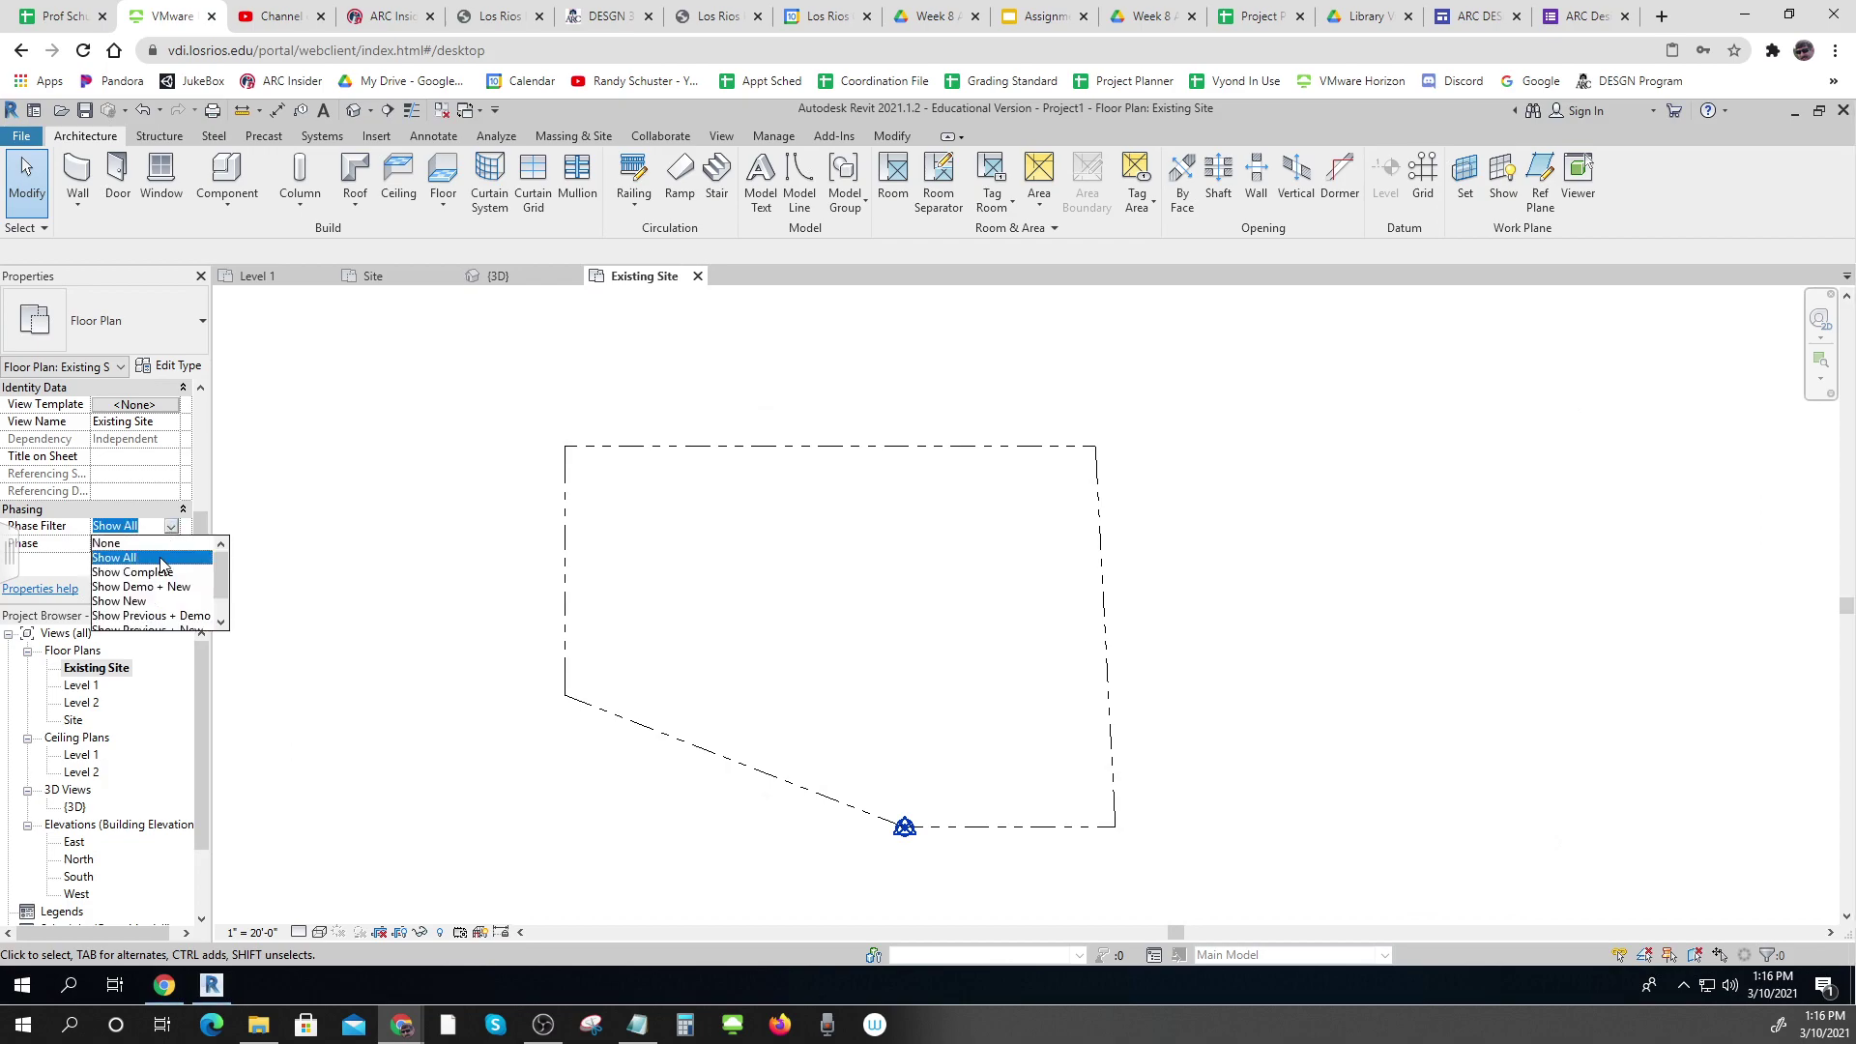
click(313, 577)
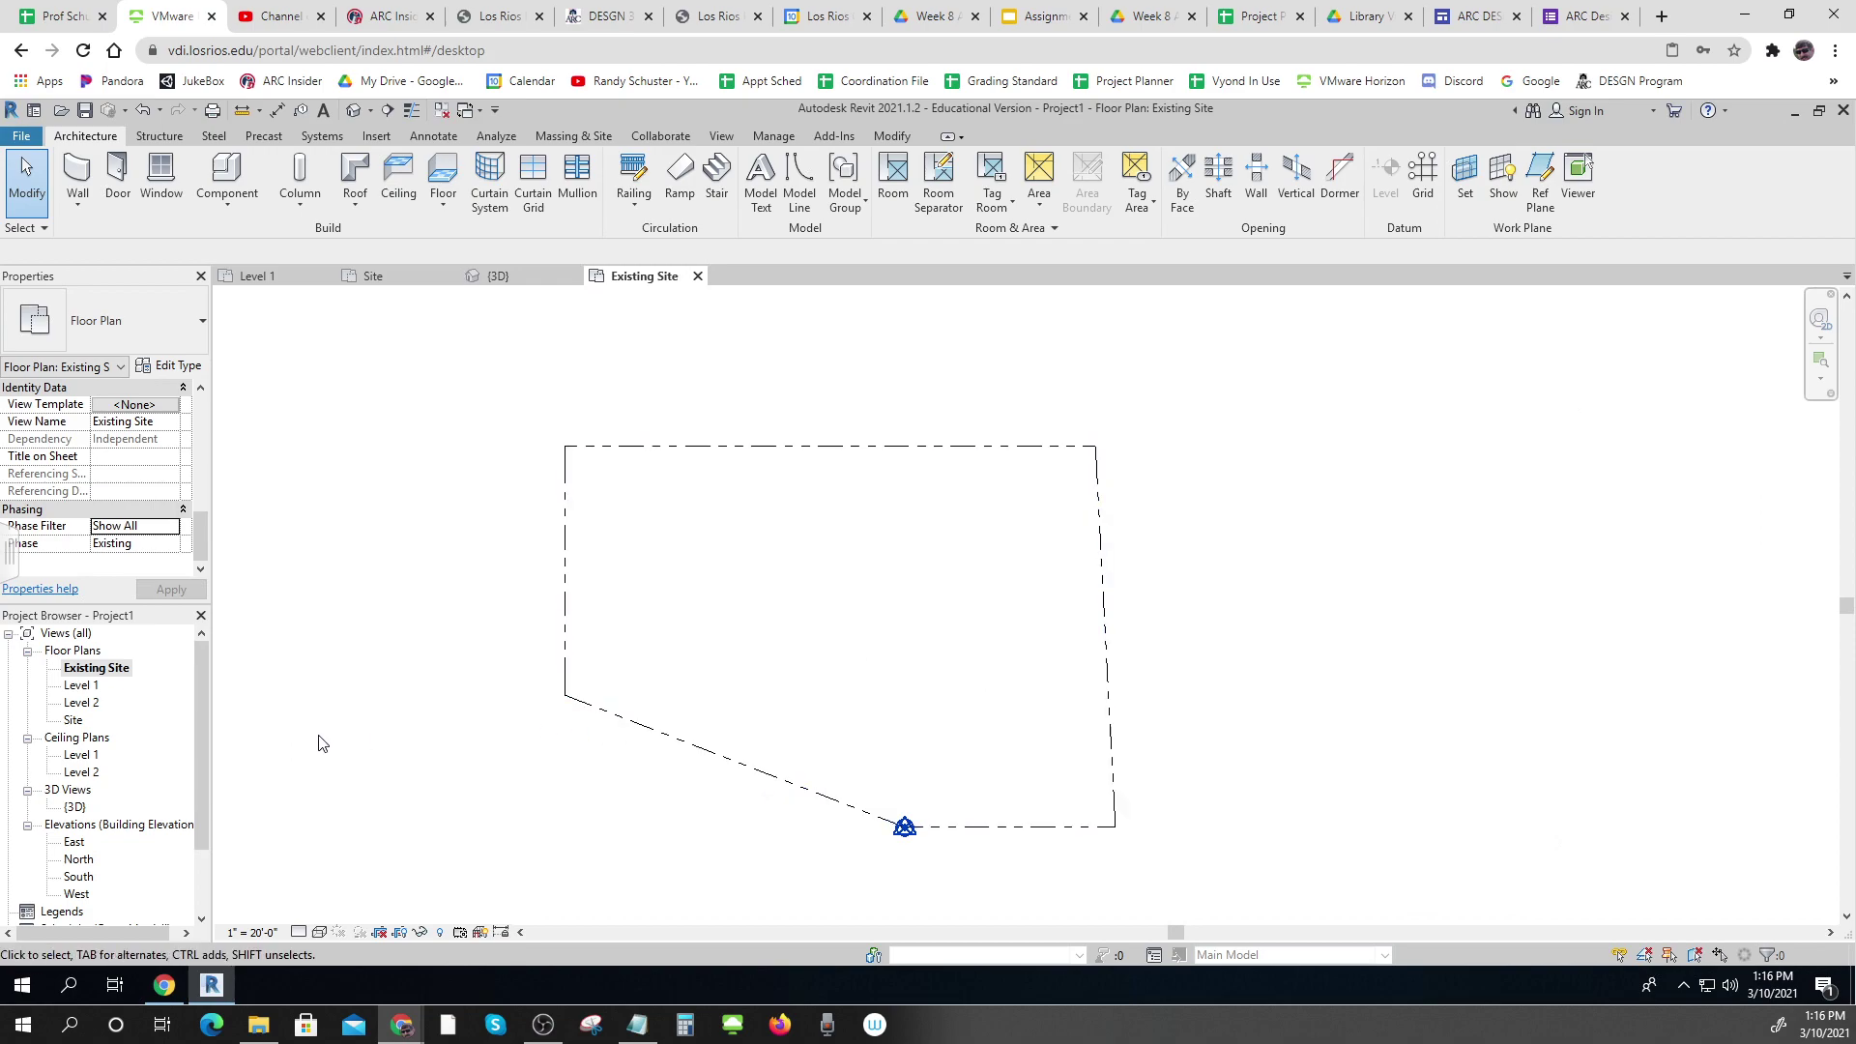
click(87, 727)
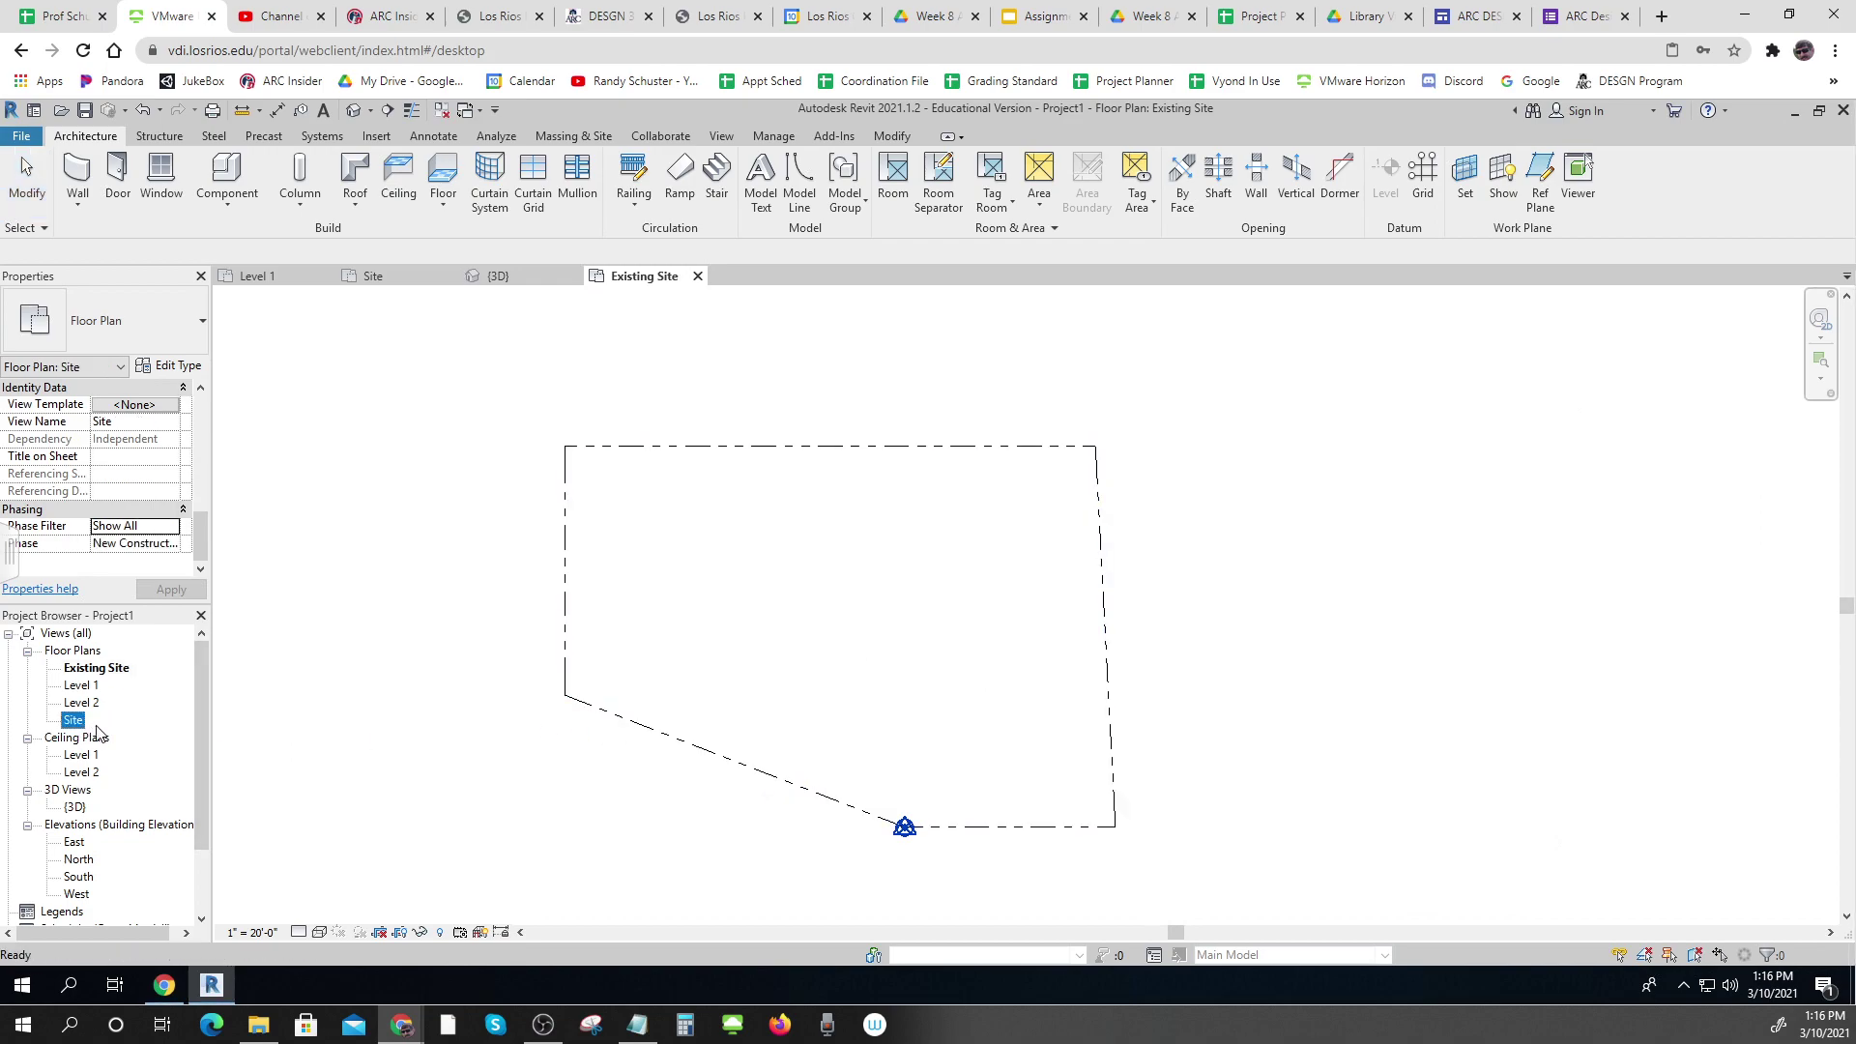
In the Site plan, set the topography's Phase Created to Existing
double_click(77, 721)
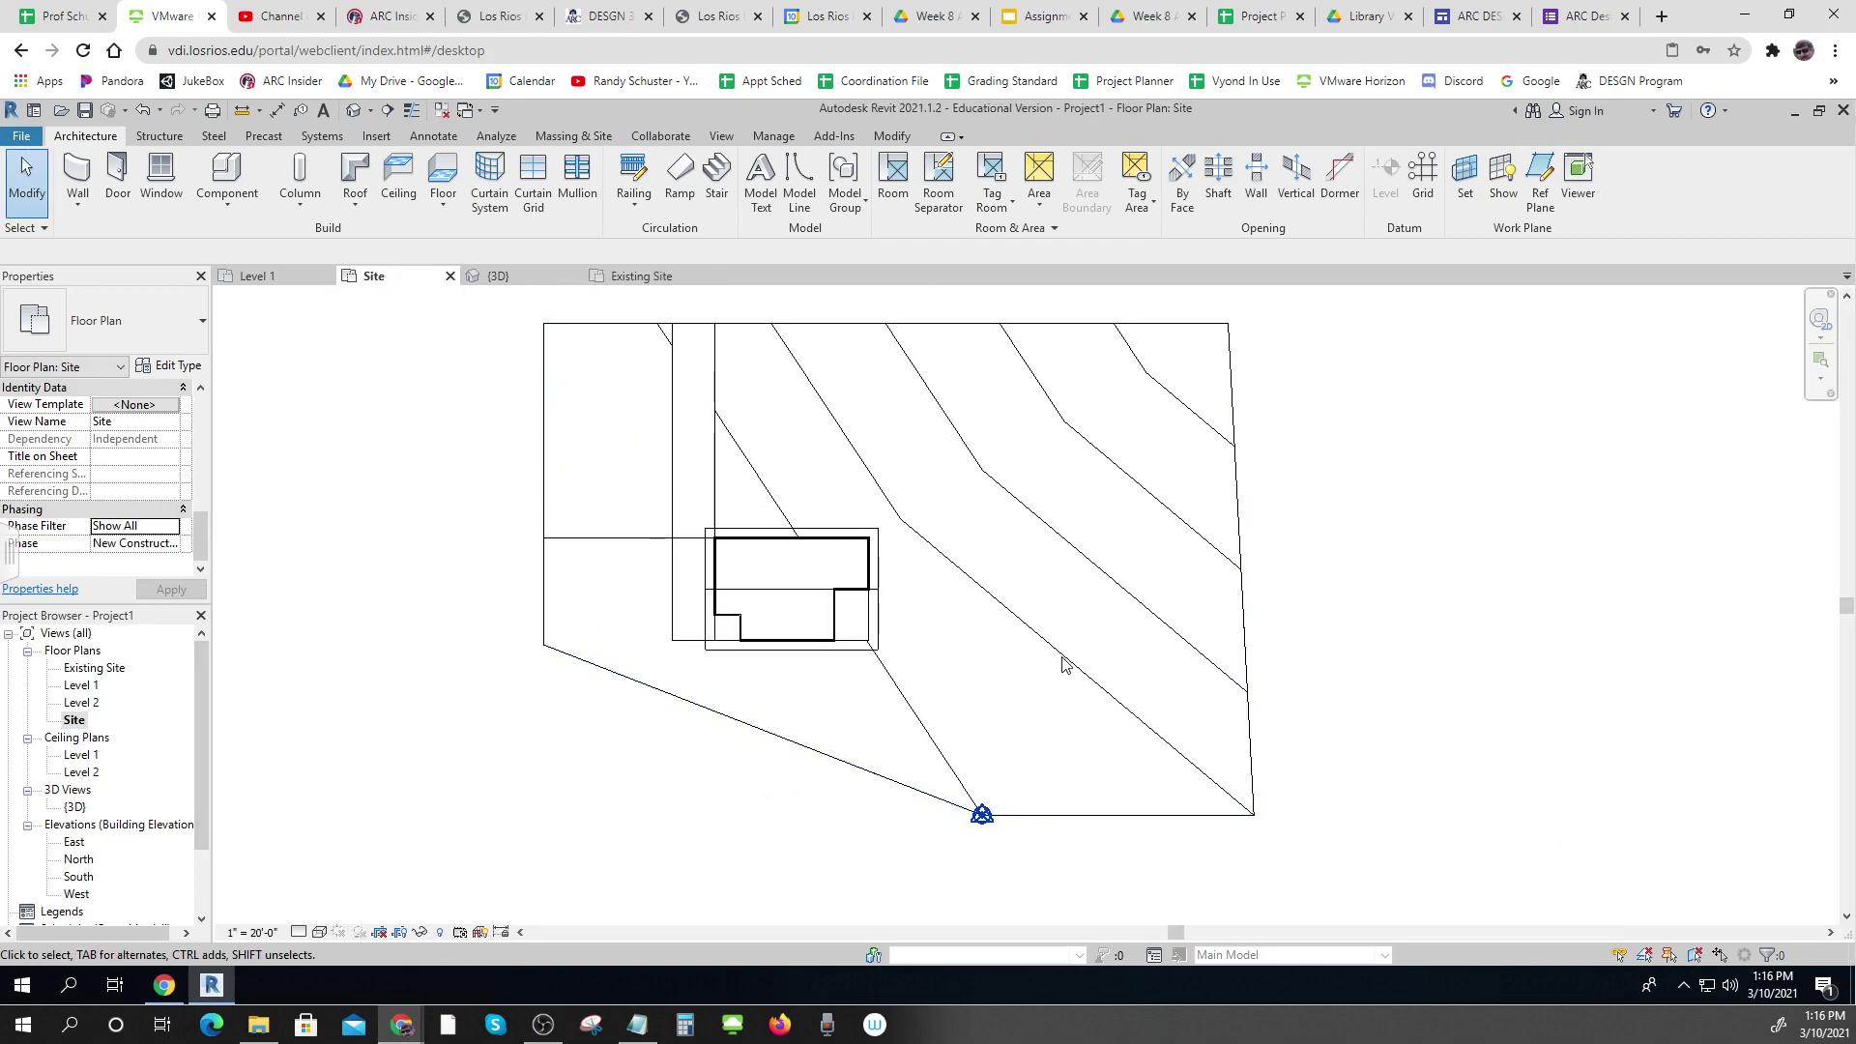
click(1030, 646)
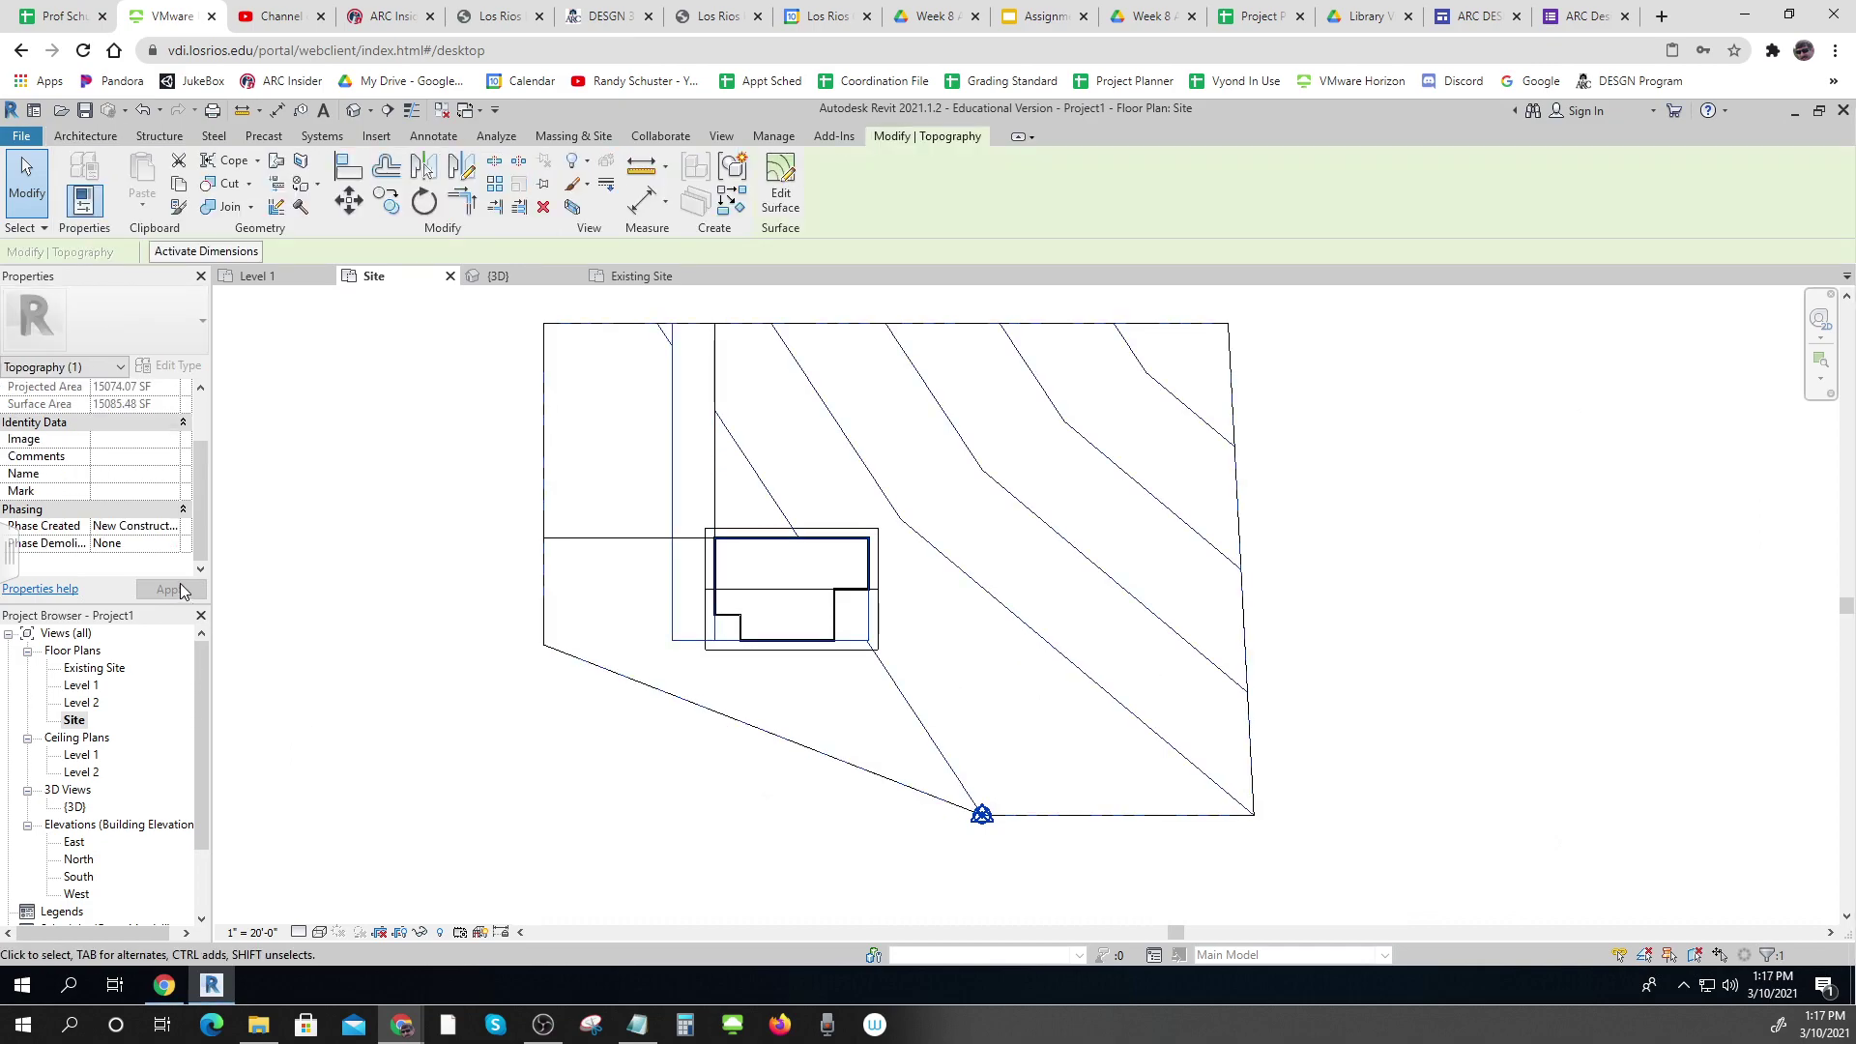
click(174, 527)
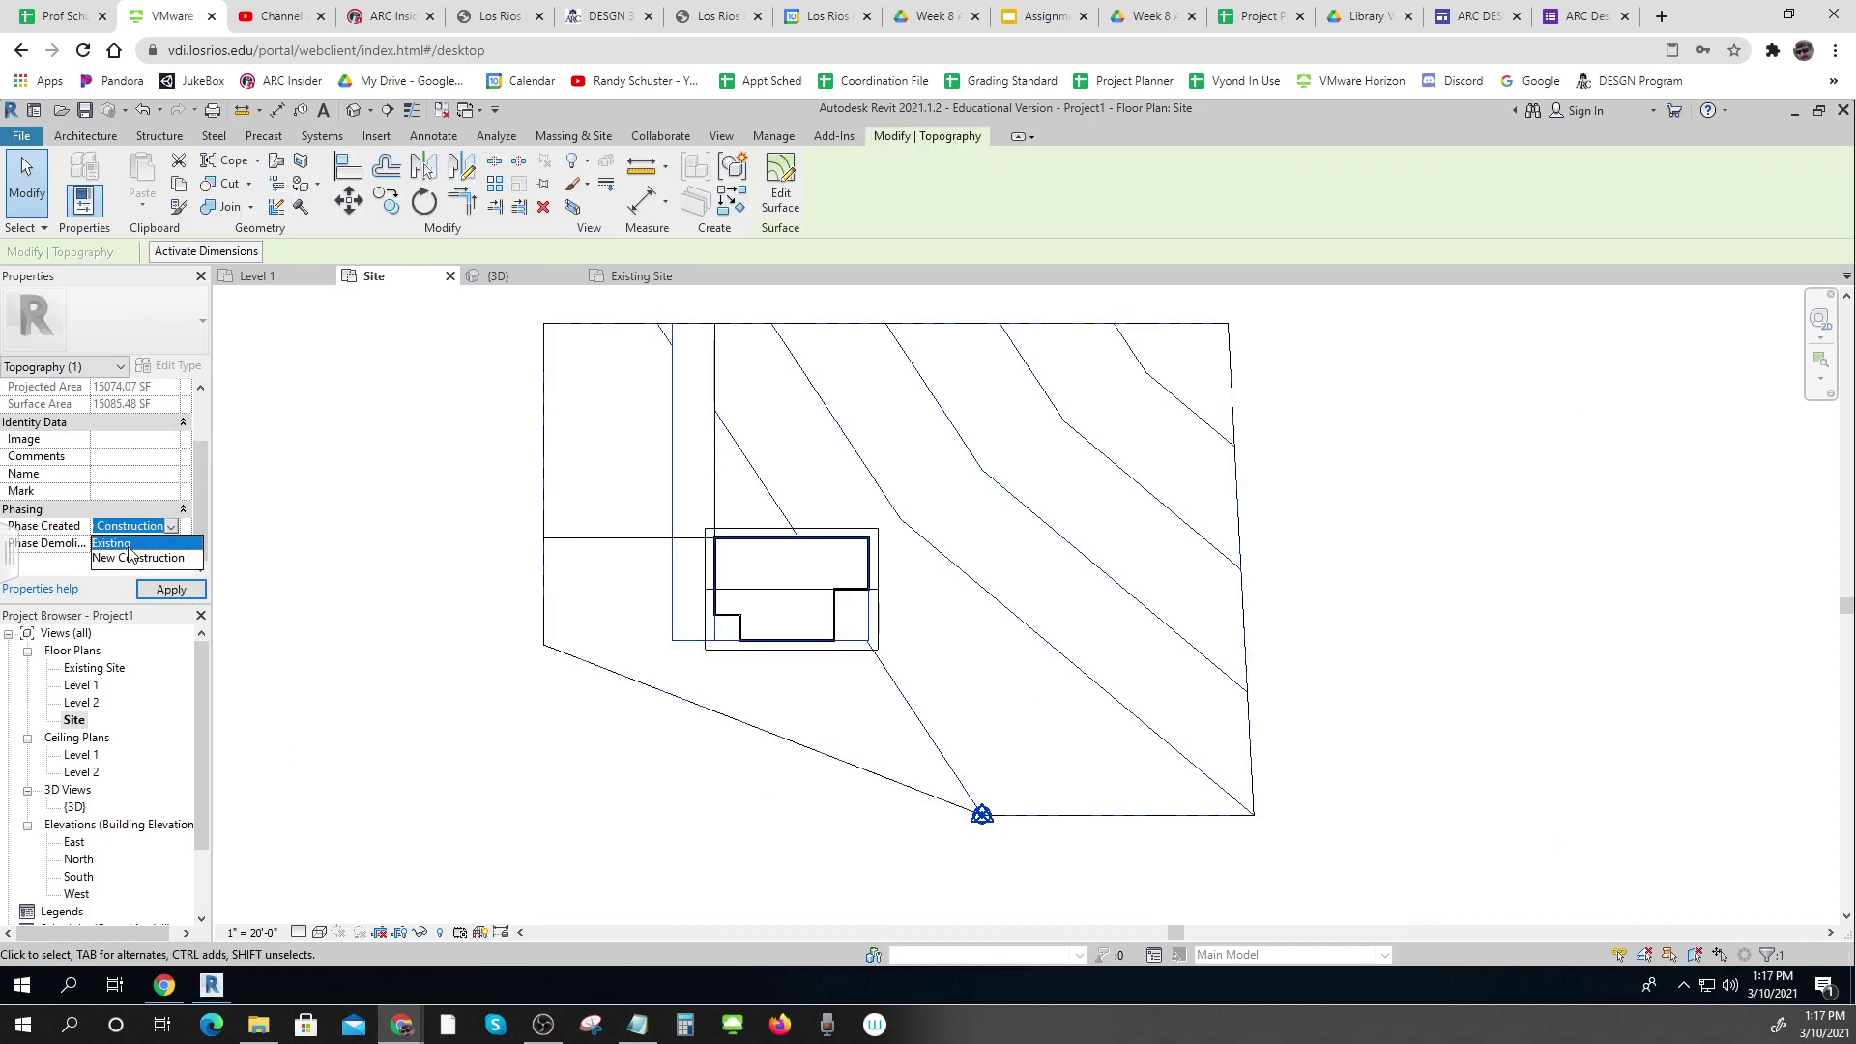
click(126, 540)
click(526, 526)
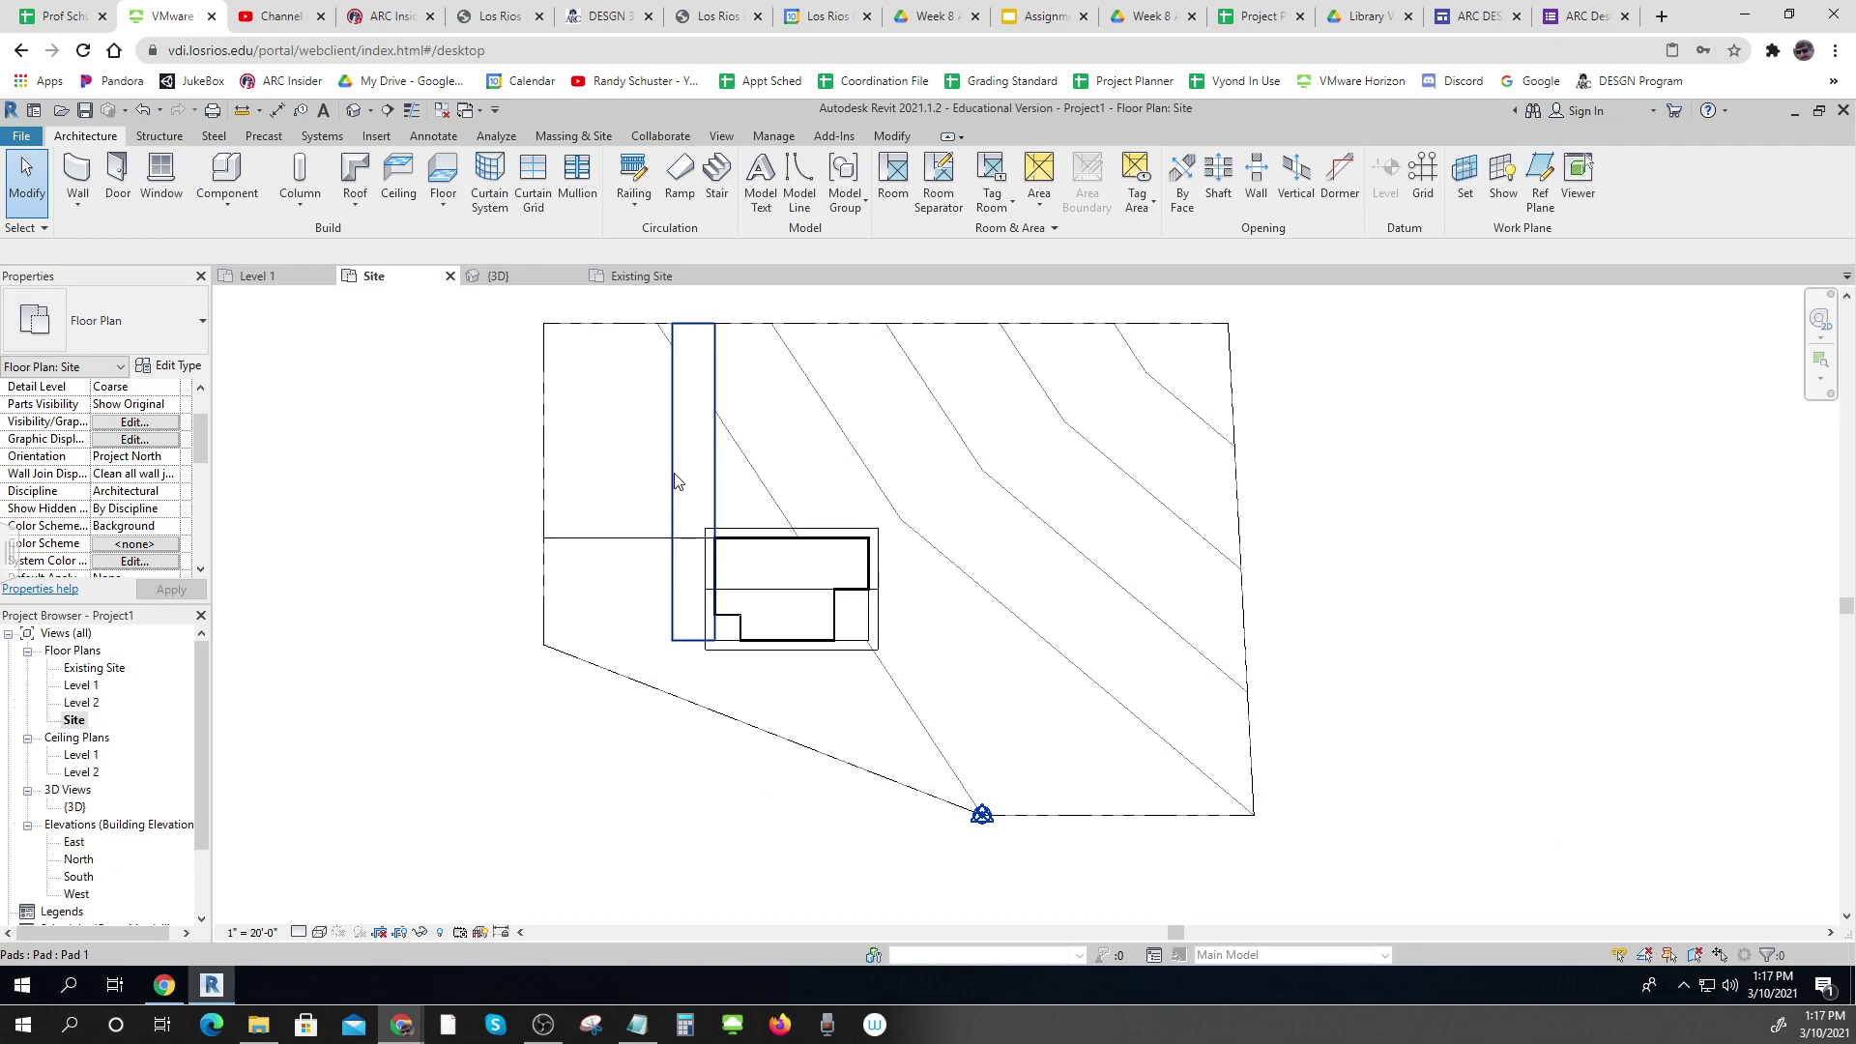
Set Phase Created to Existing for Pad 1 and the building pad
click(675, 484)
click(166, 561)
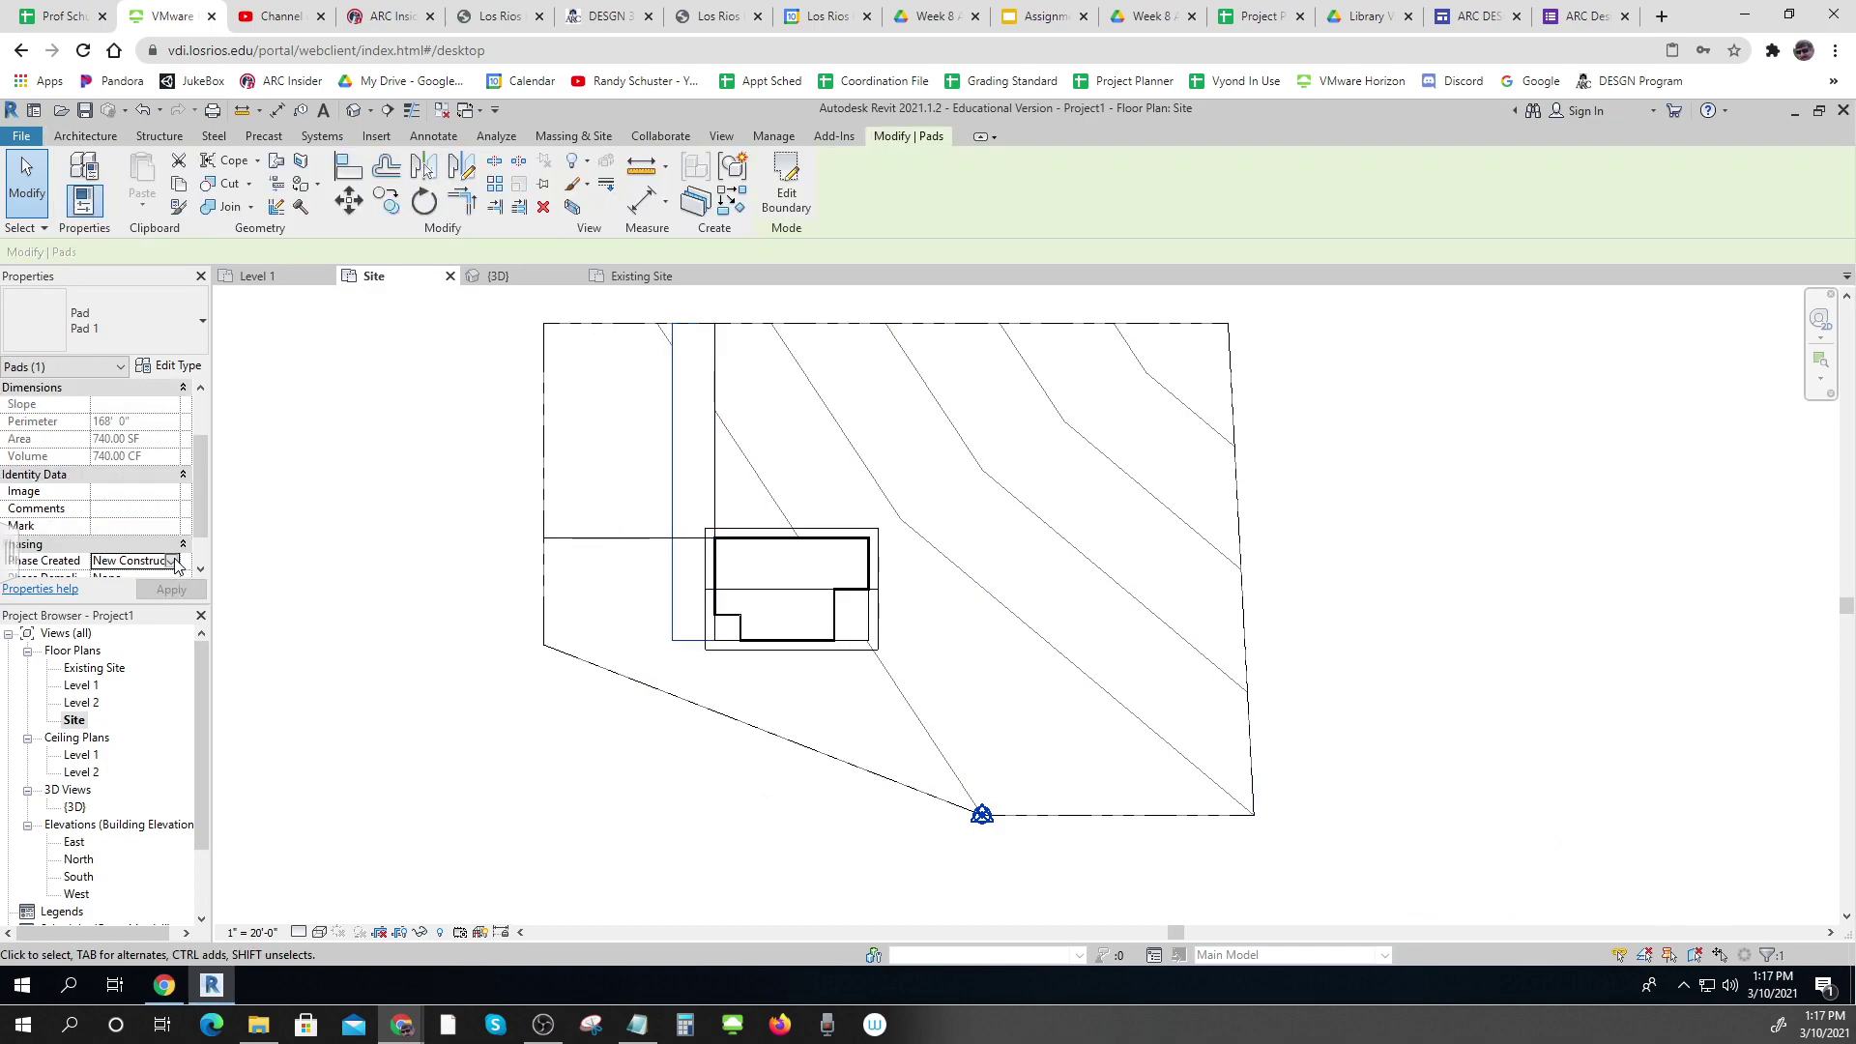
click(145, 578)
click(356, 745)
click(855, 641)
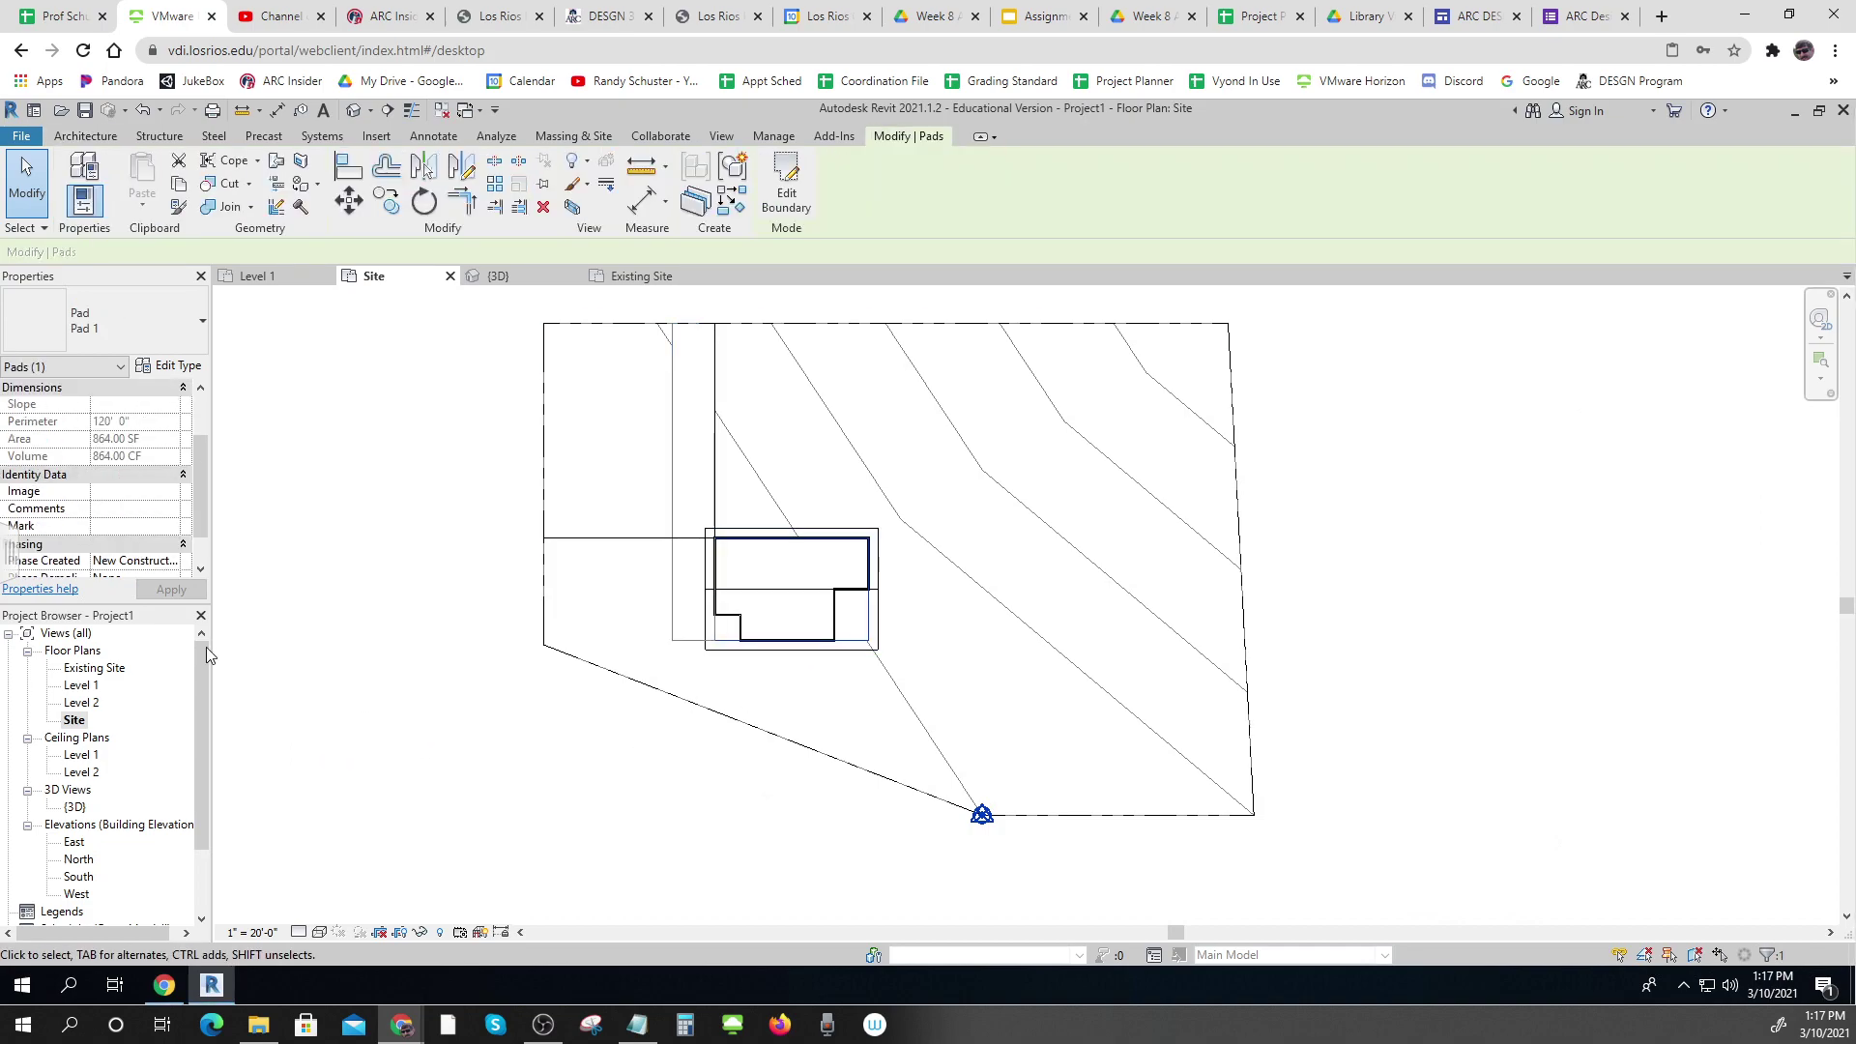
click(176, 569)
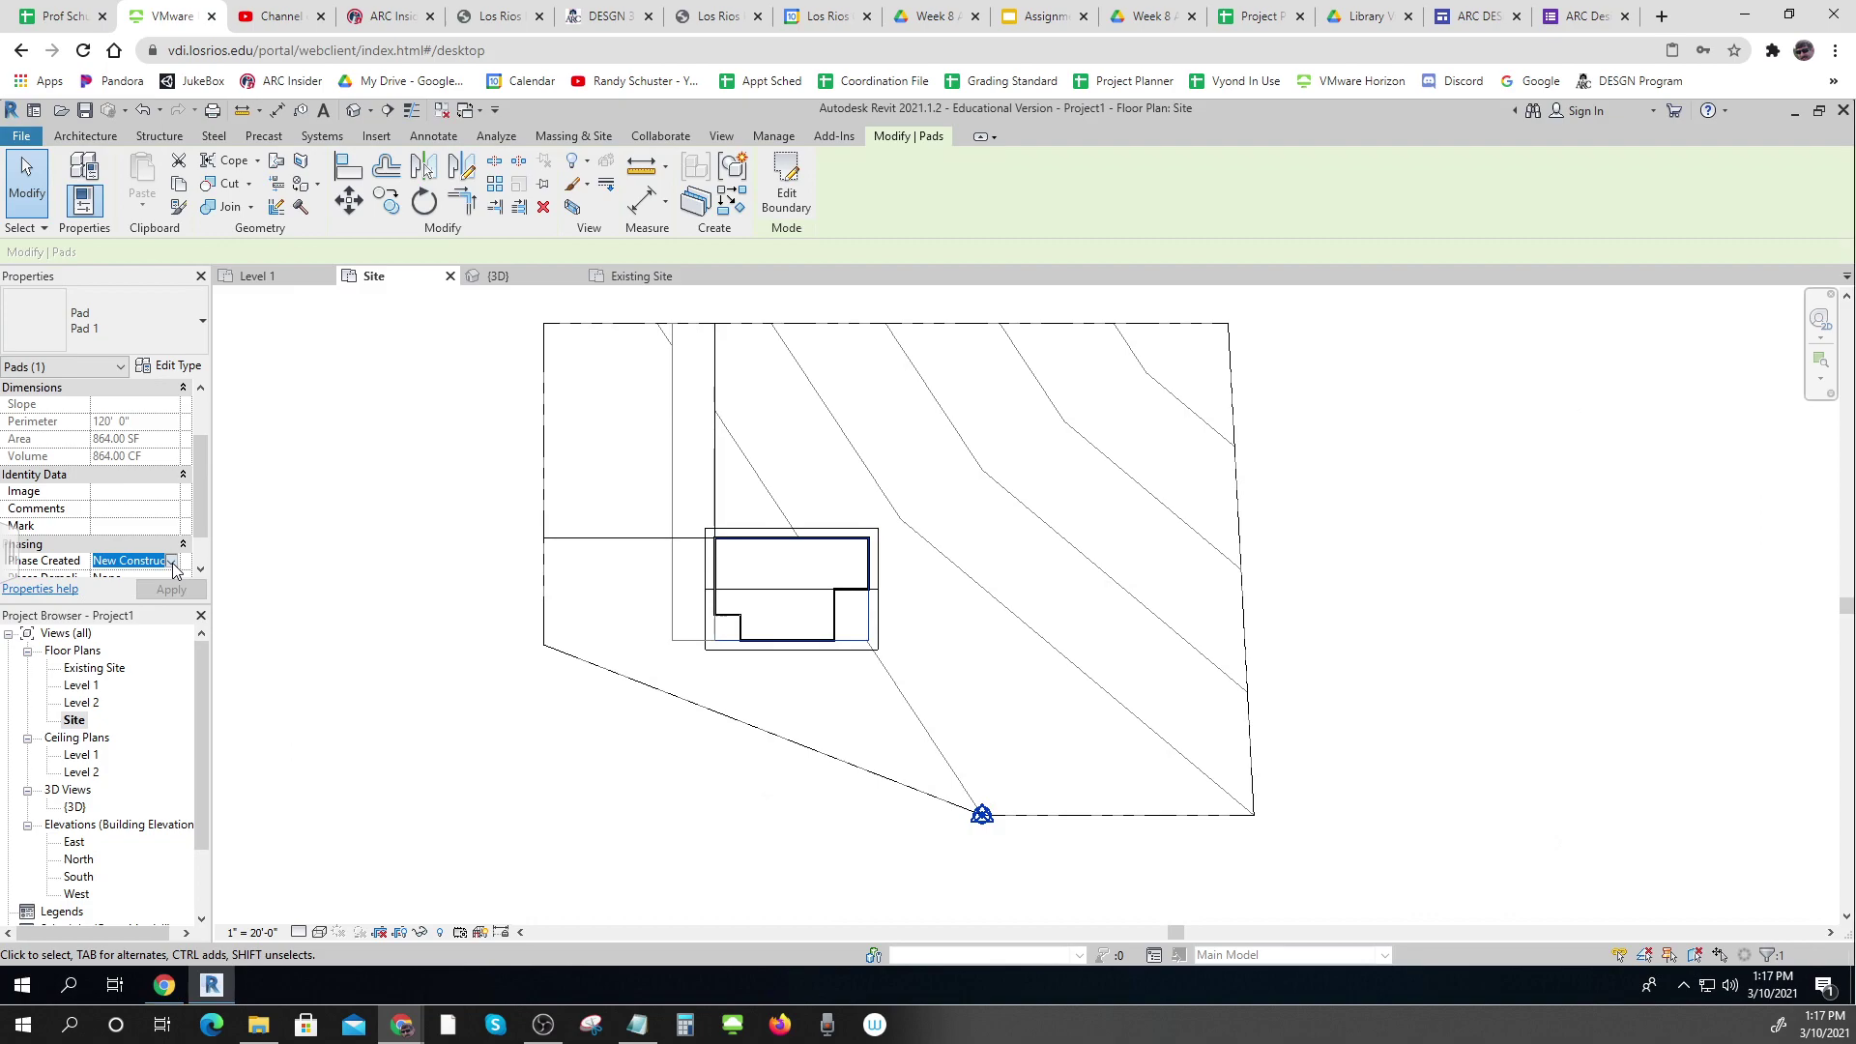
click(171, 560)
click(140, 591)
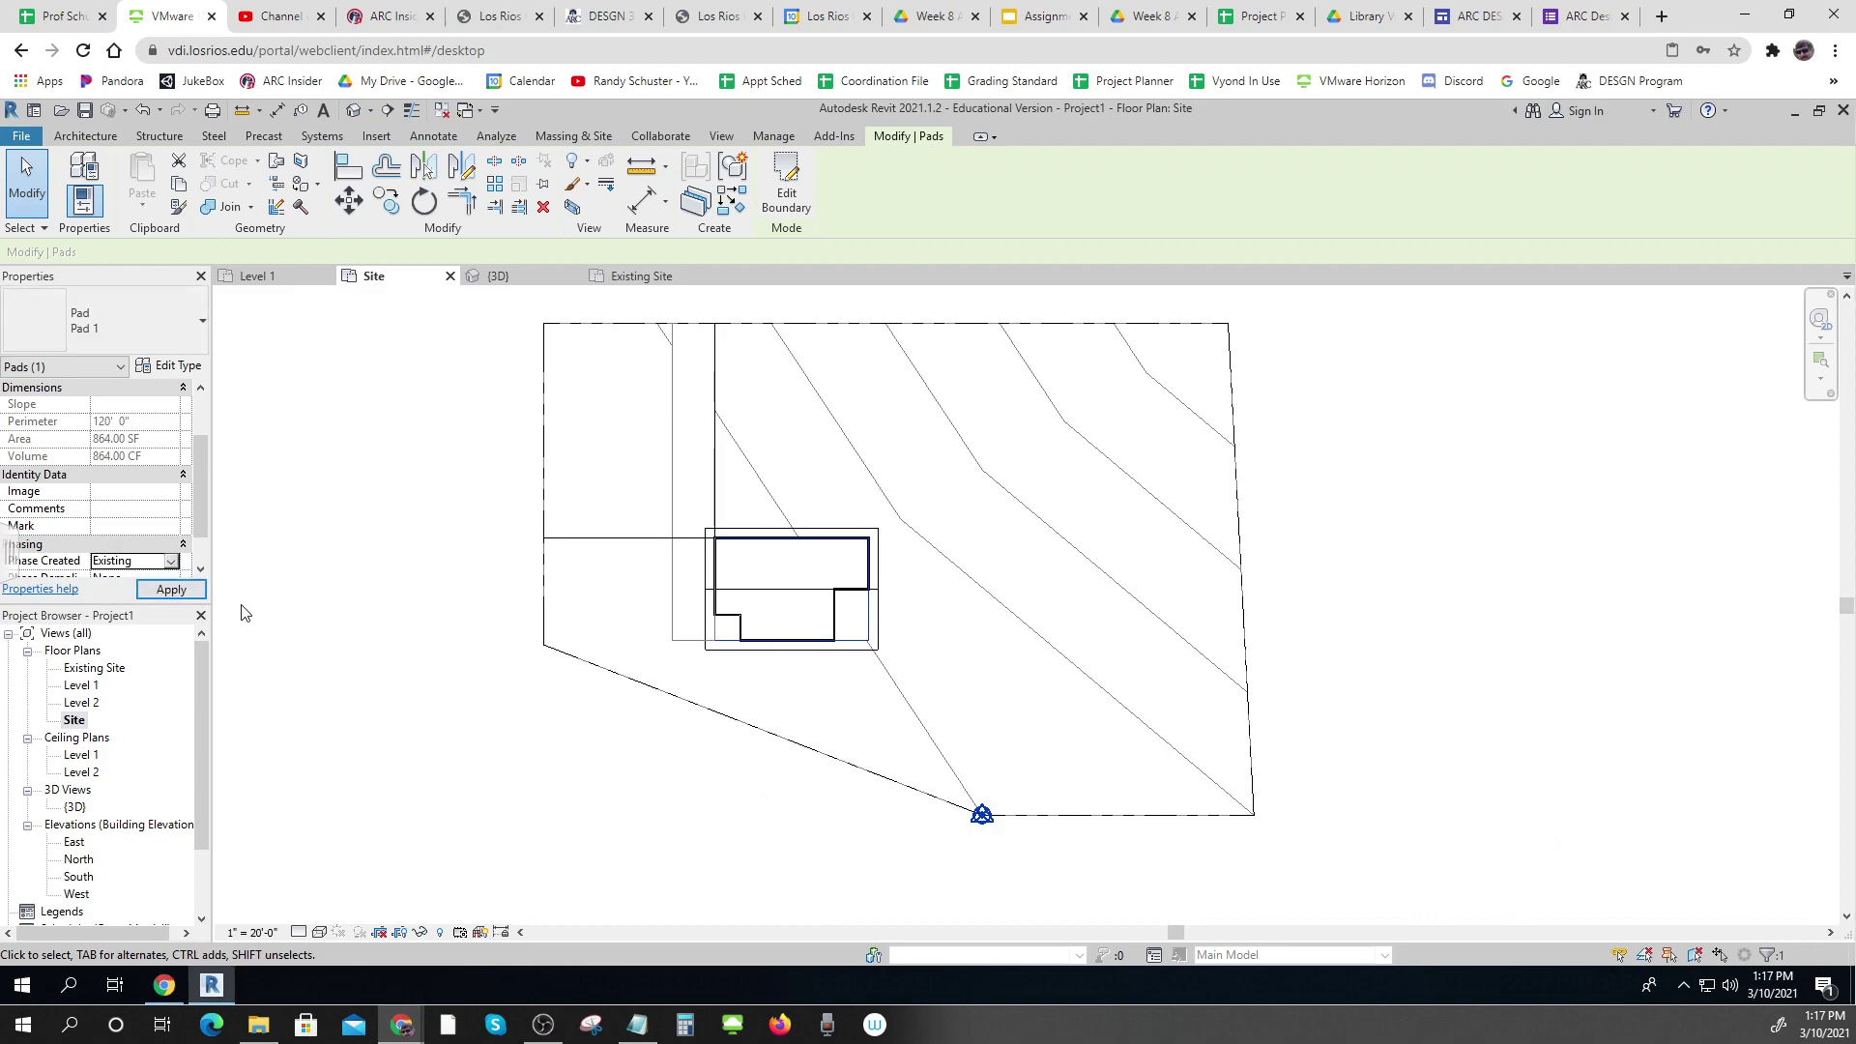
click(650, 713)
Set the roof's Phase Created to Existing and open the {3D} view
click(730, 656)
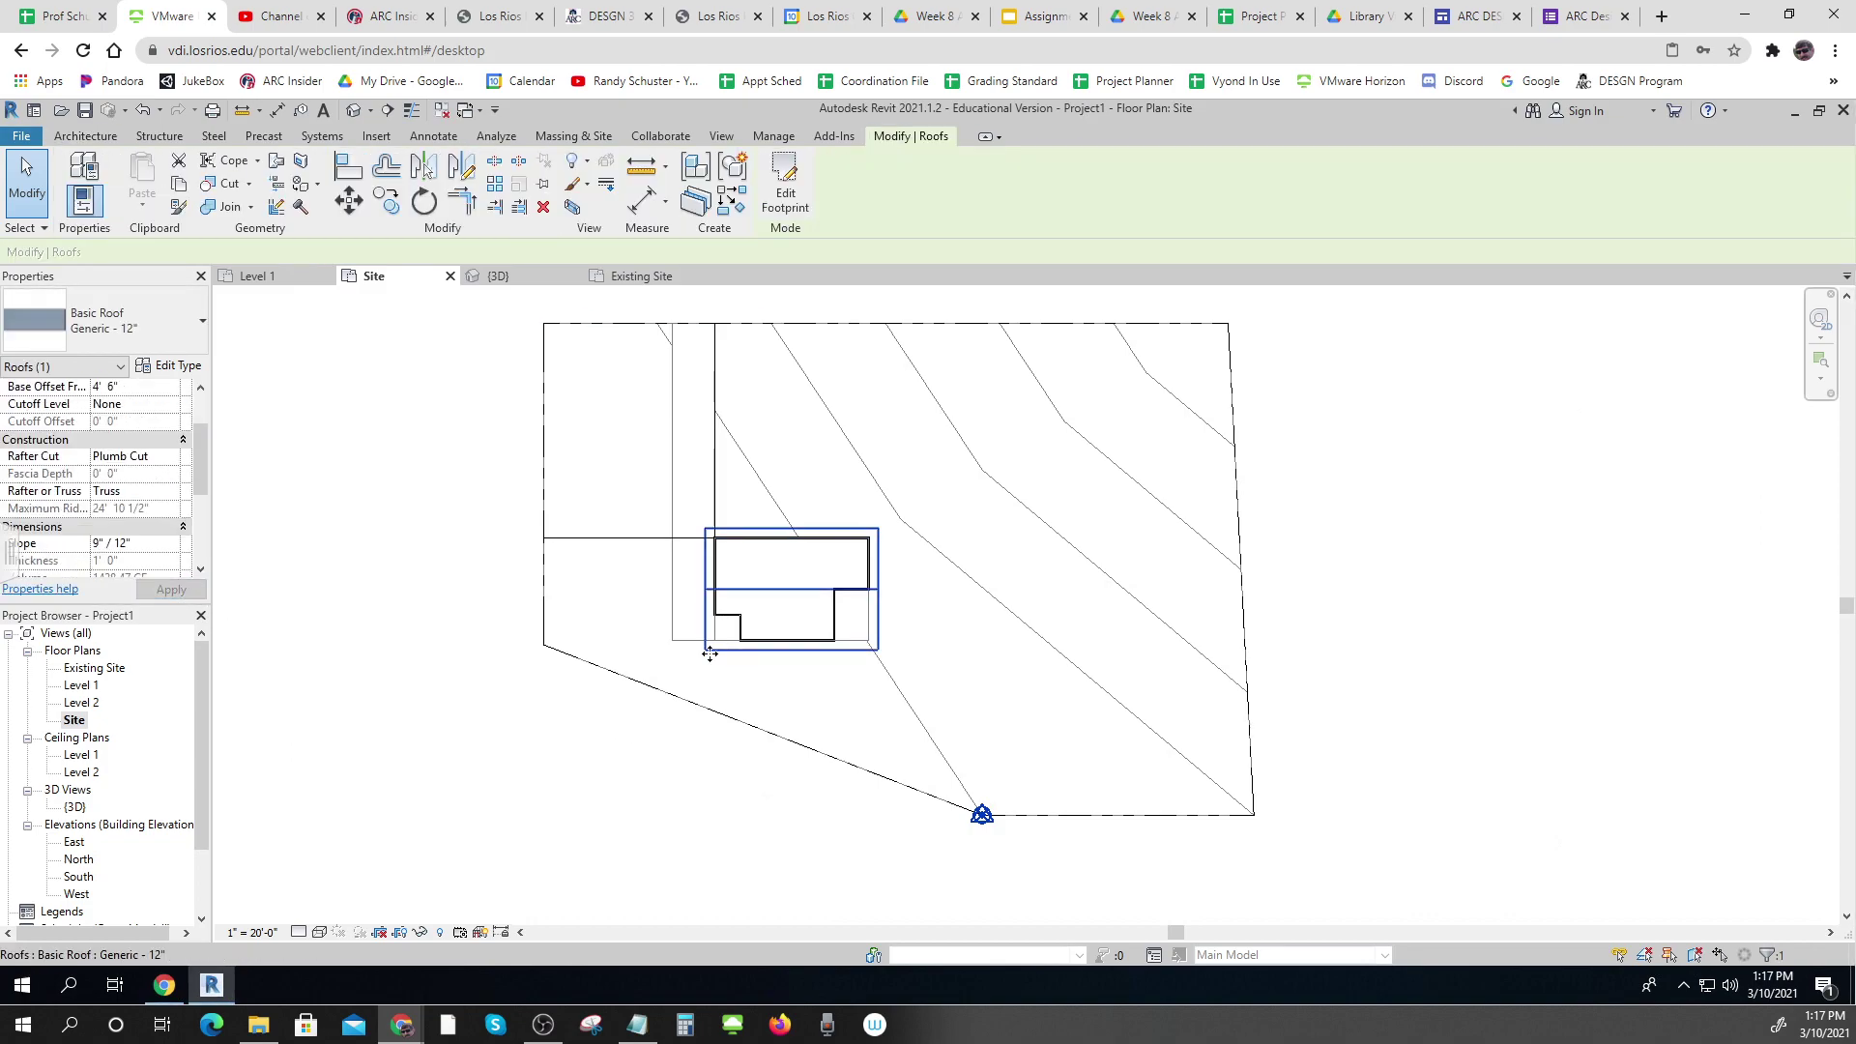
drag(205, 485, 201, 553)
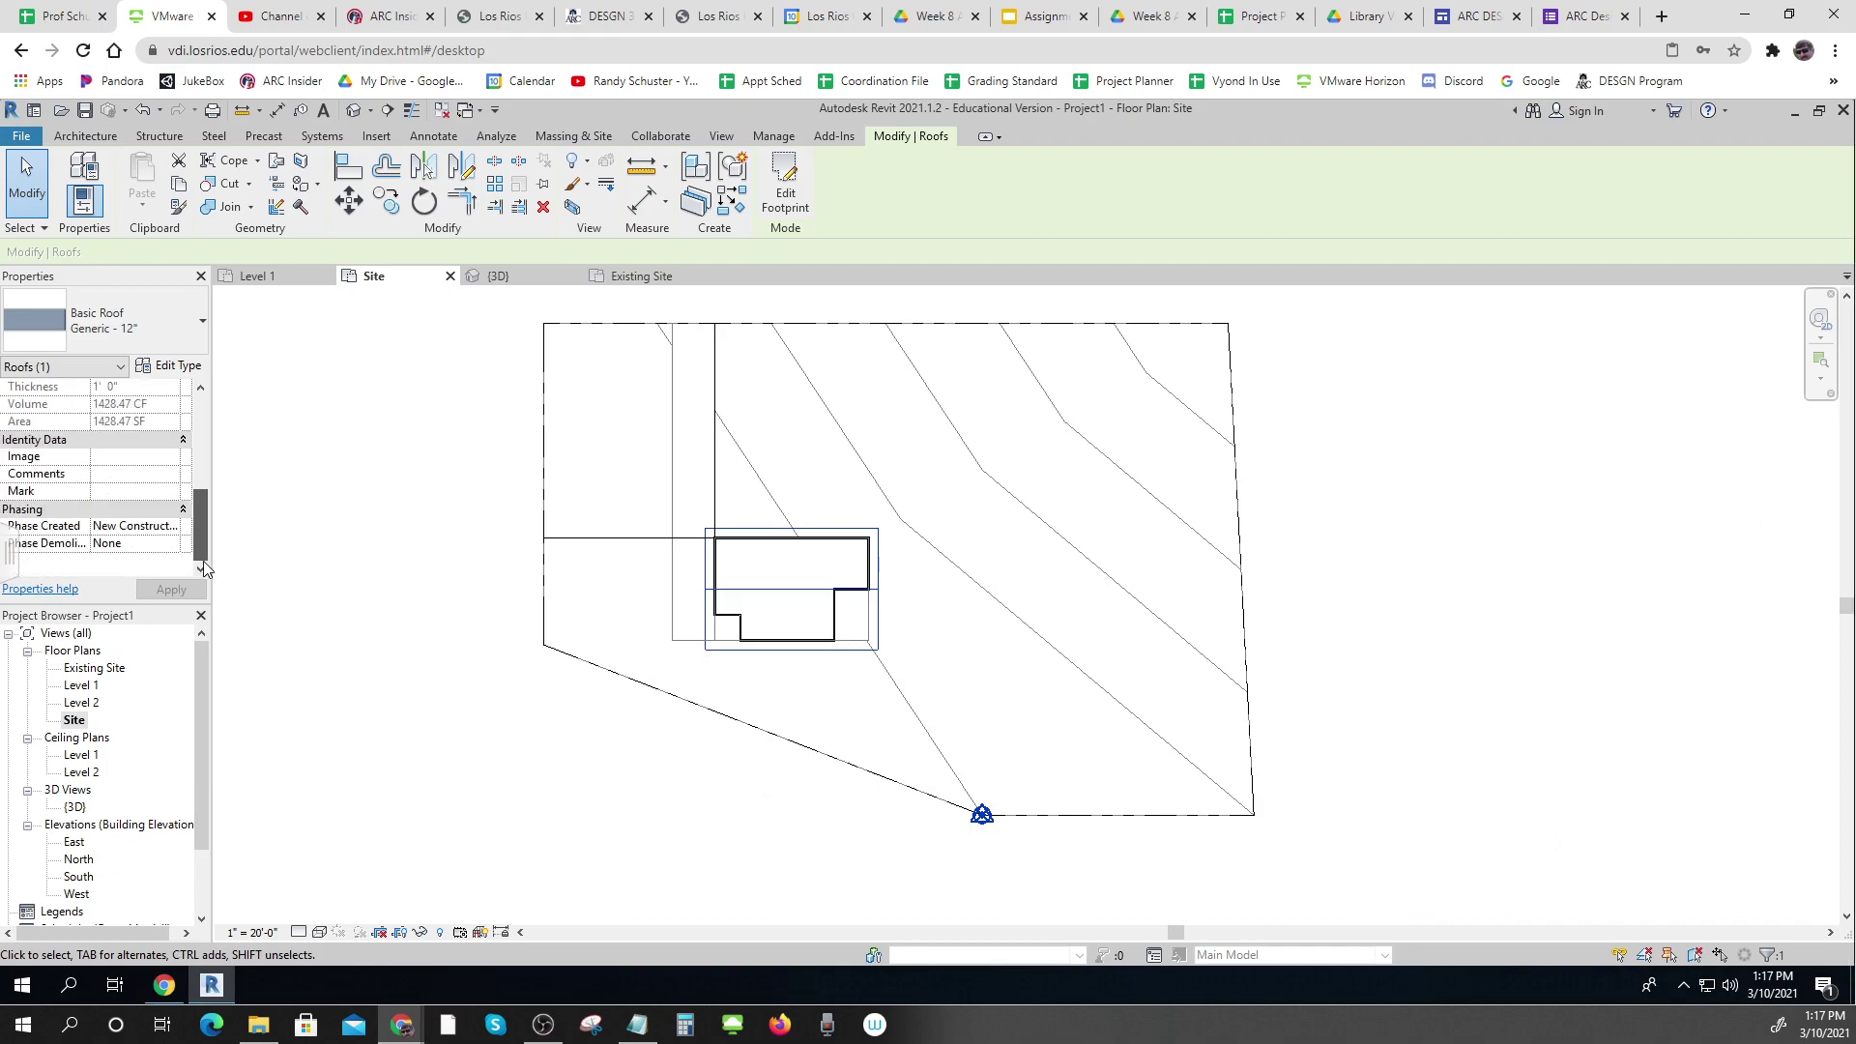
click(175, 534)
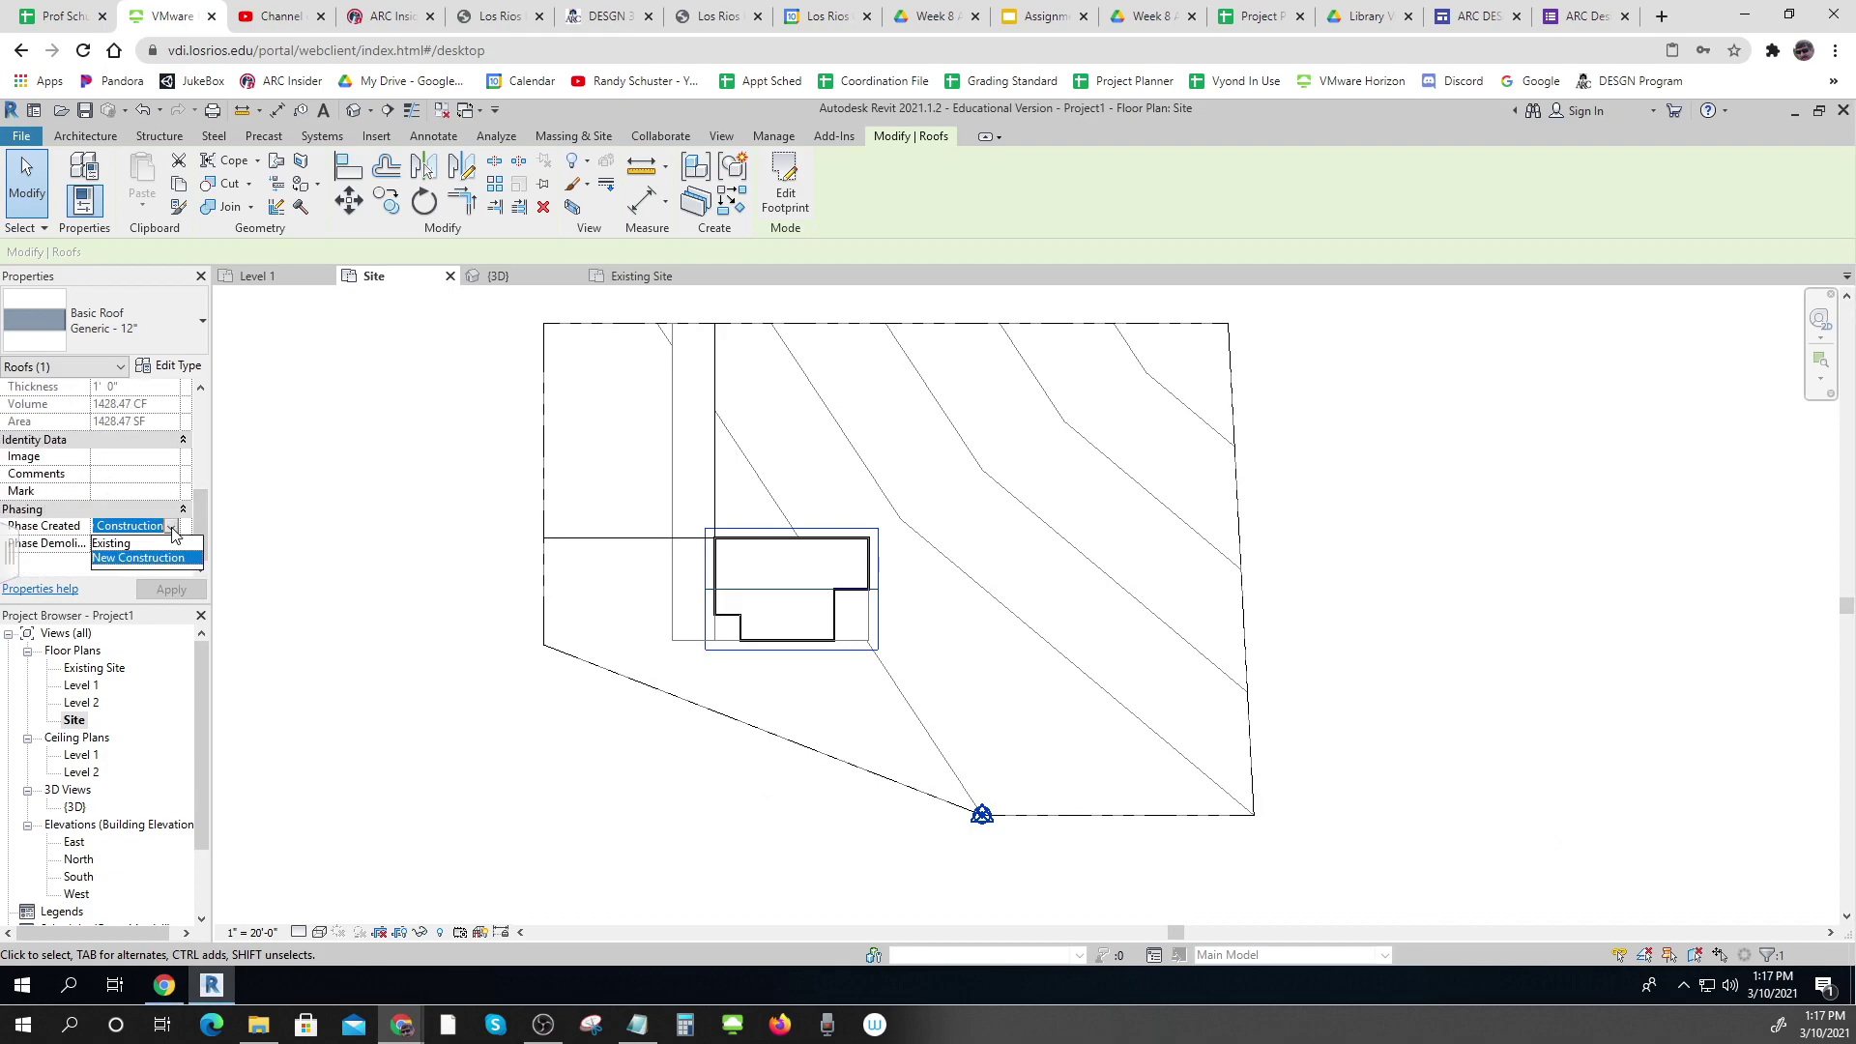
click(121, 544)
click(433, 654)
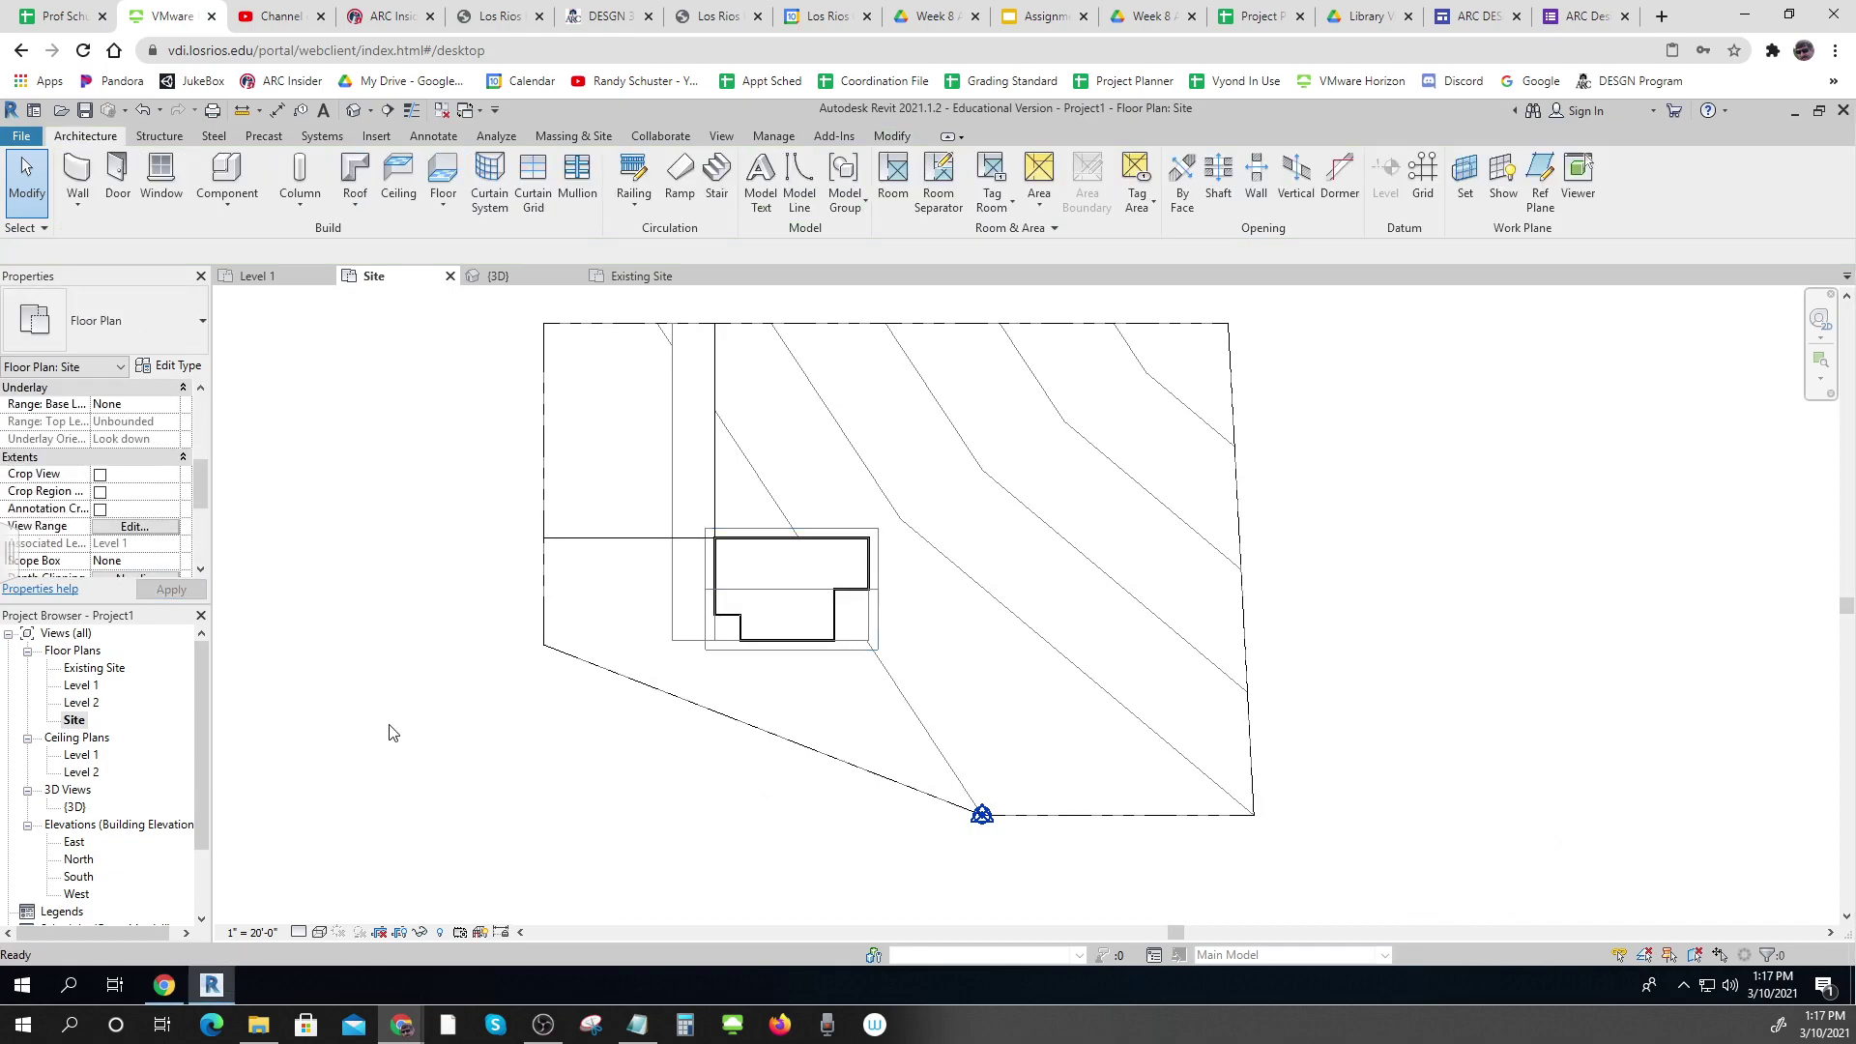
double_click(75, 807)
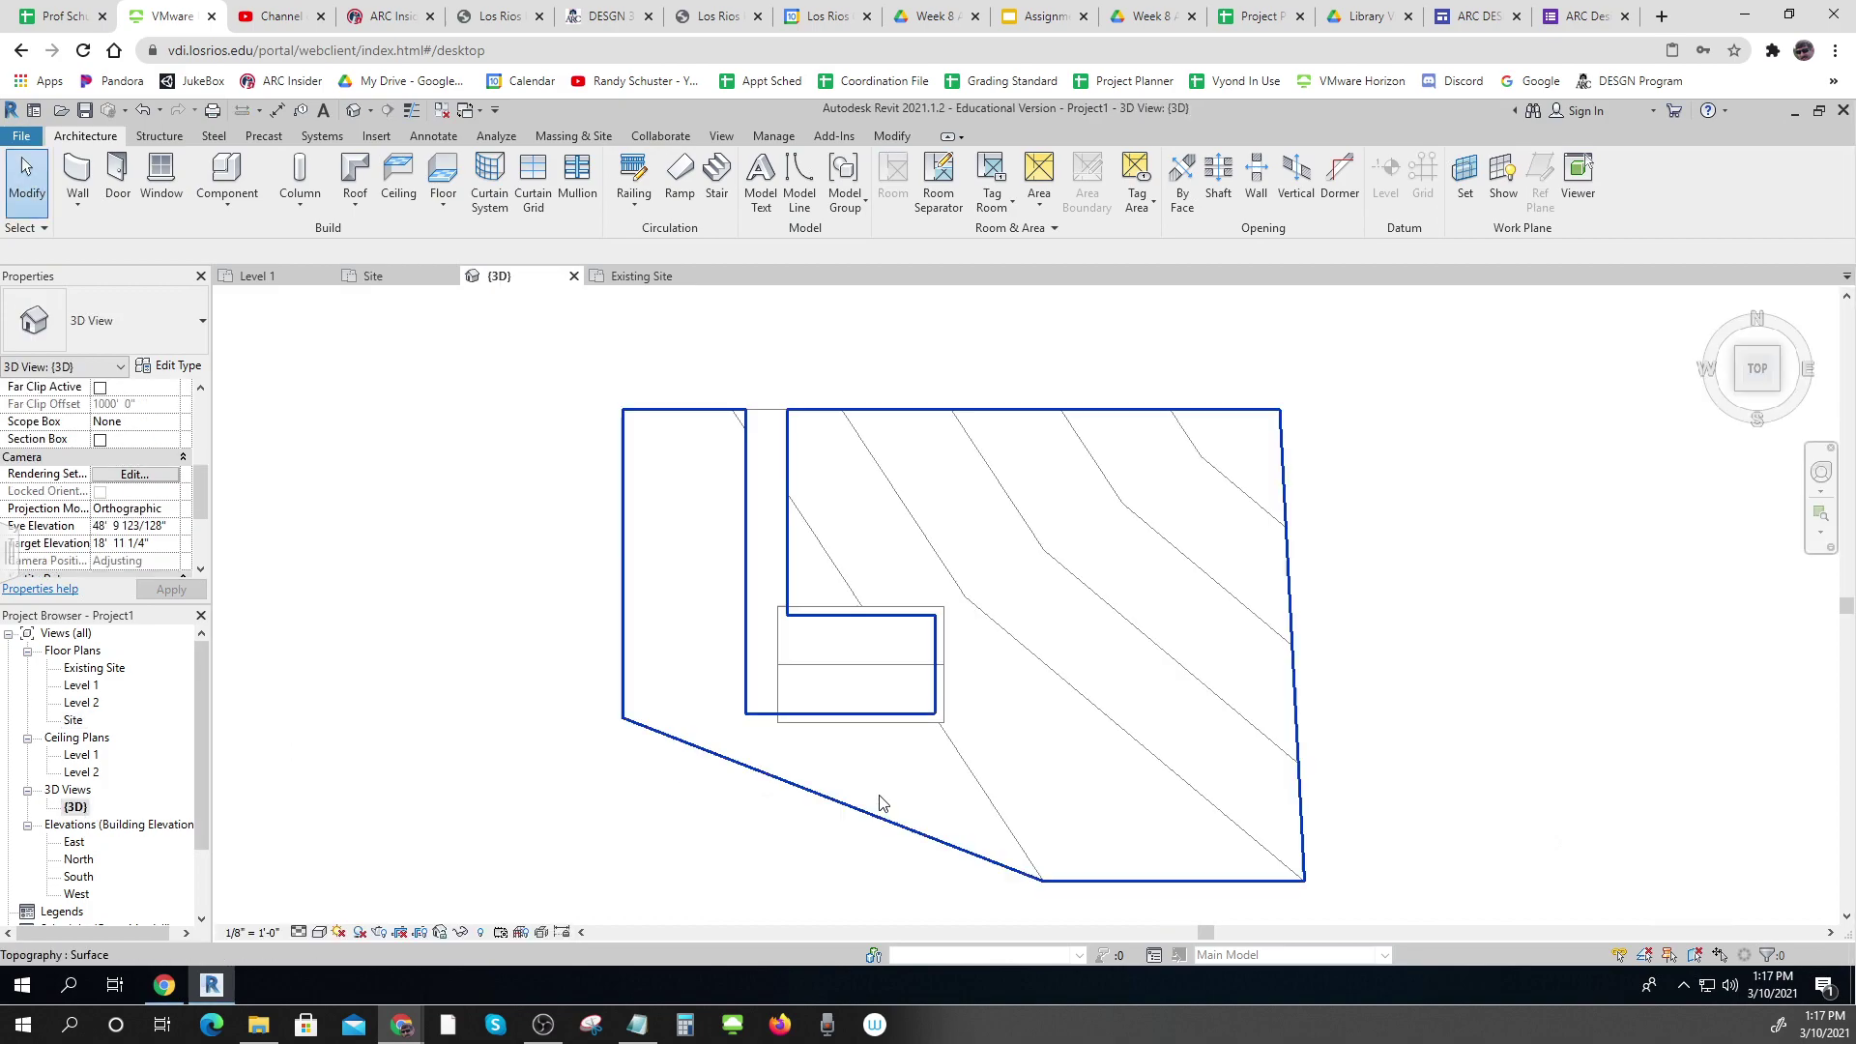
From the front view, set the eight Generic - 4" Brick walls to Existing, then open Existing Site
click(1757, 400)
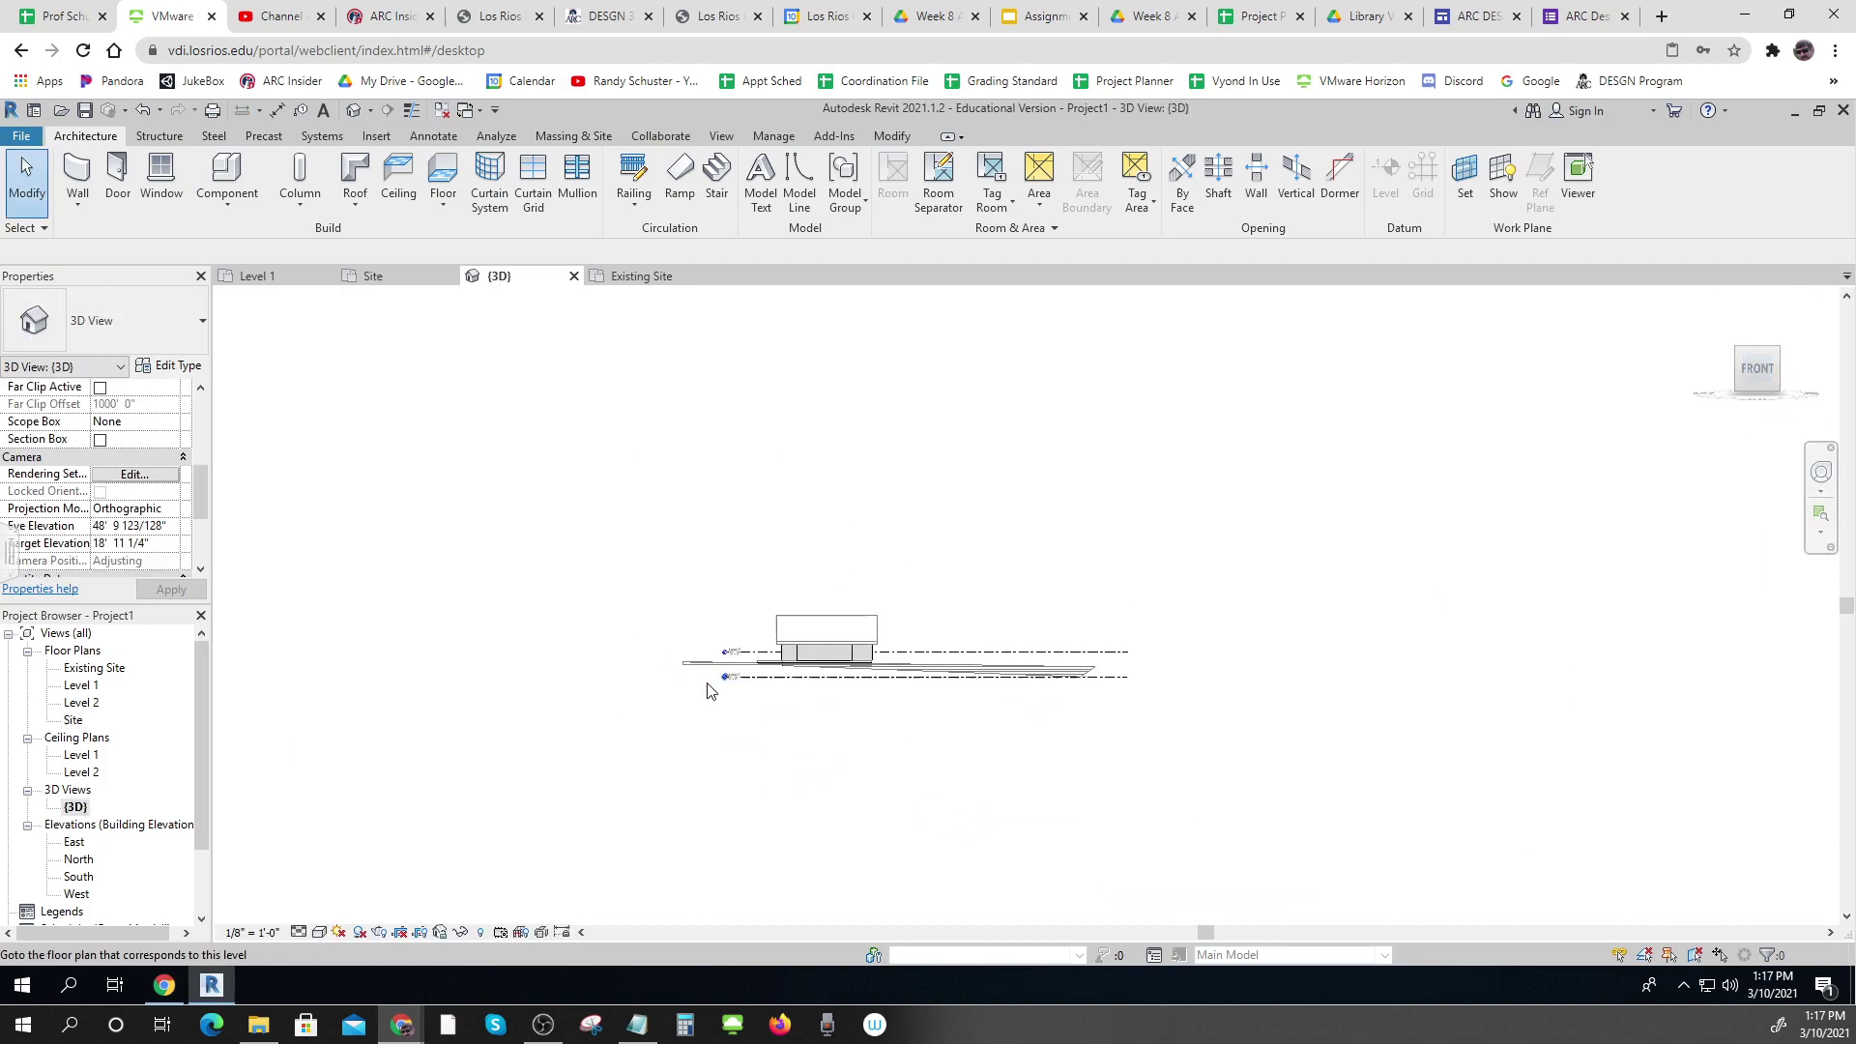
scroll(937, 594, up, 5)
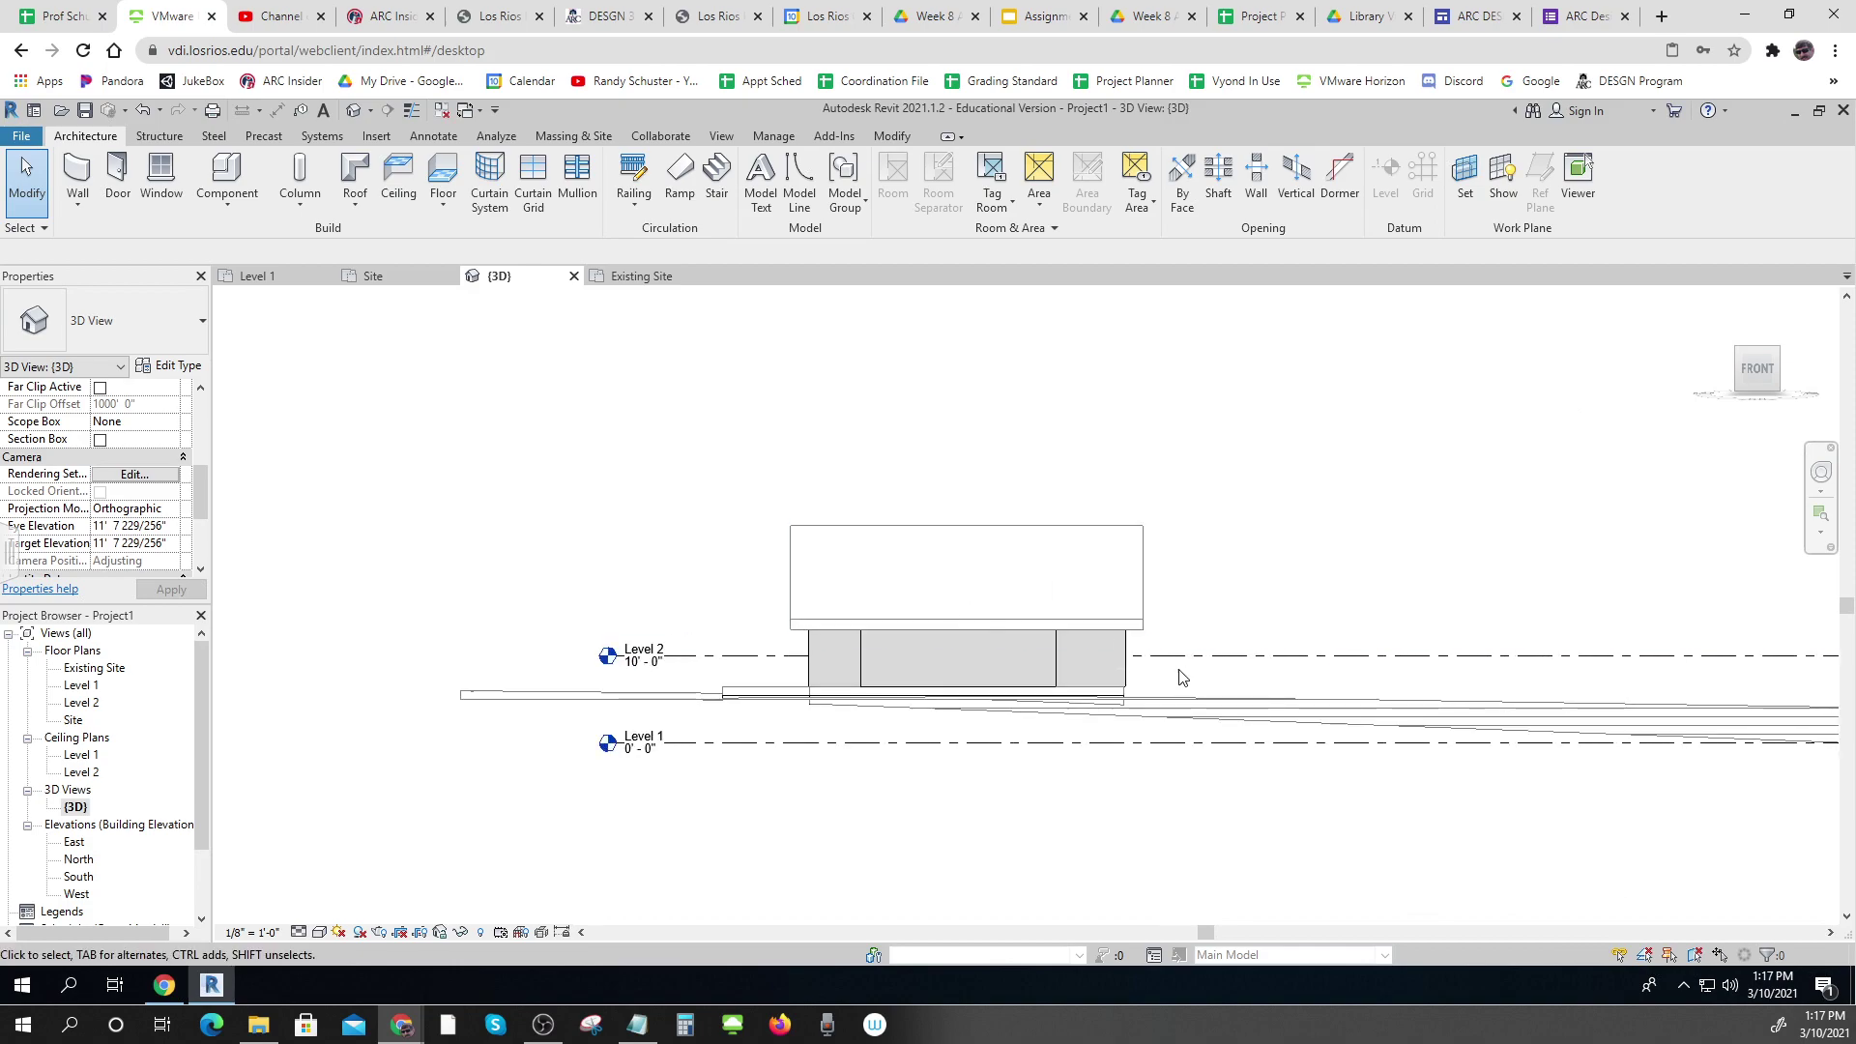
click(761, 671)
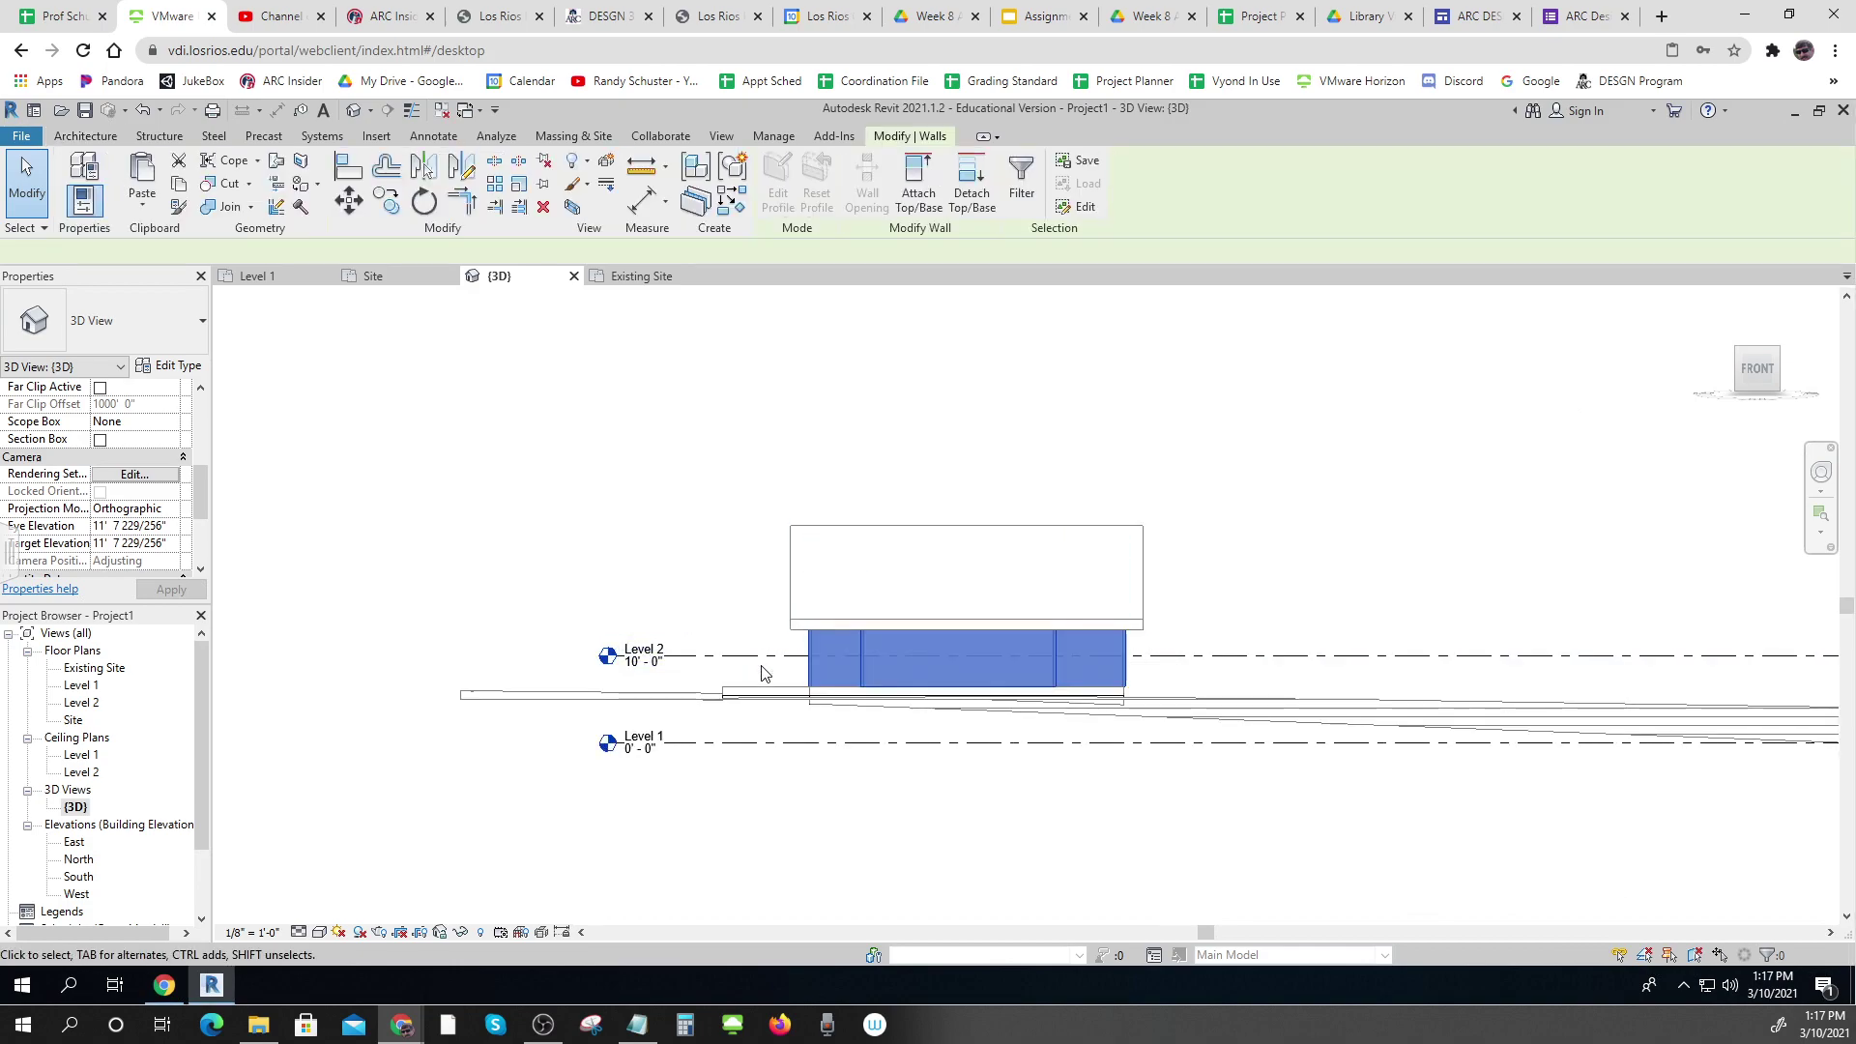
scroll(192, 472, down, 2)
click(175, 530)
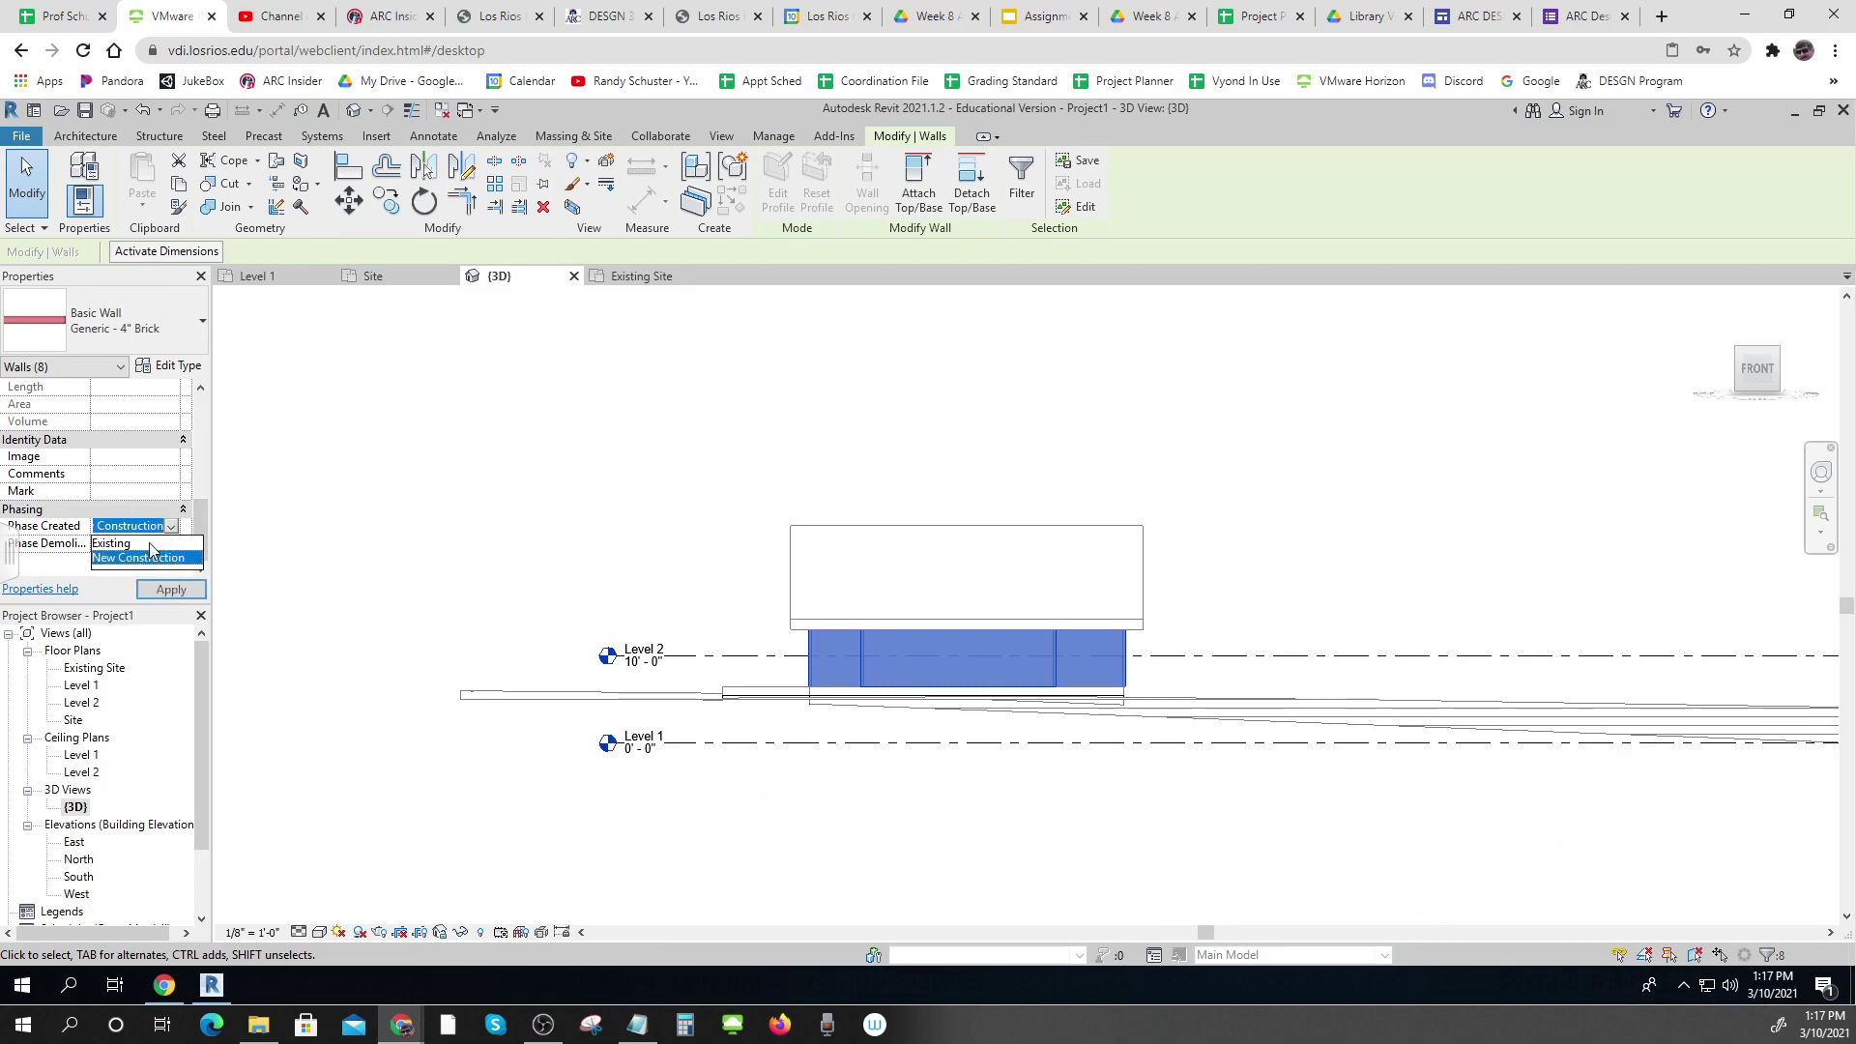
click(125, 544)
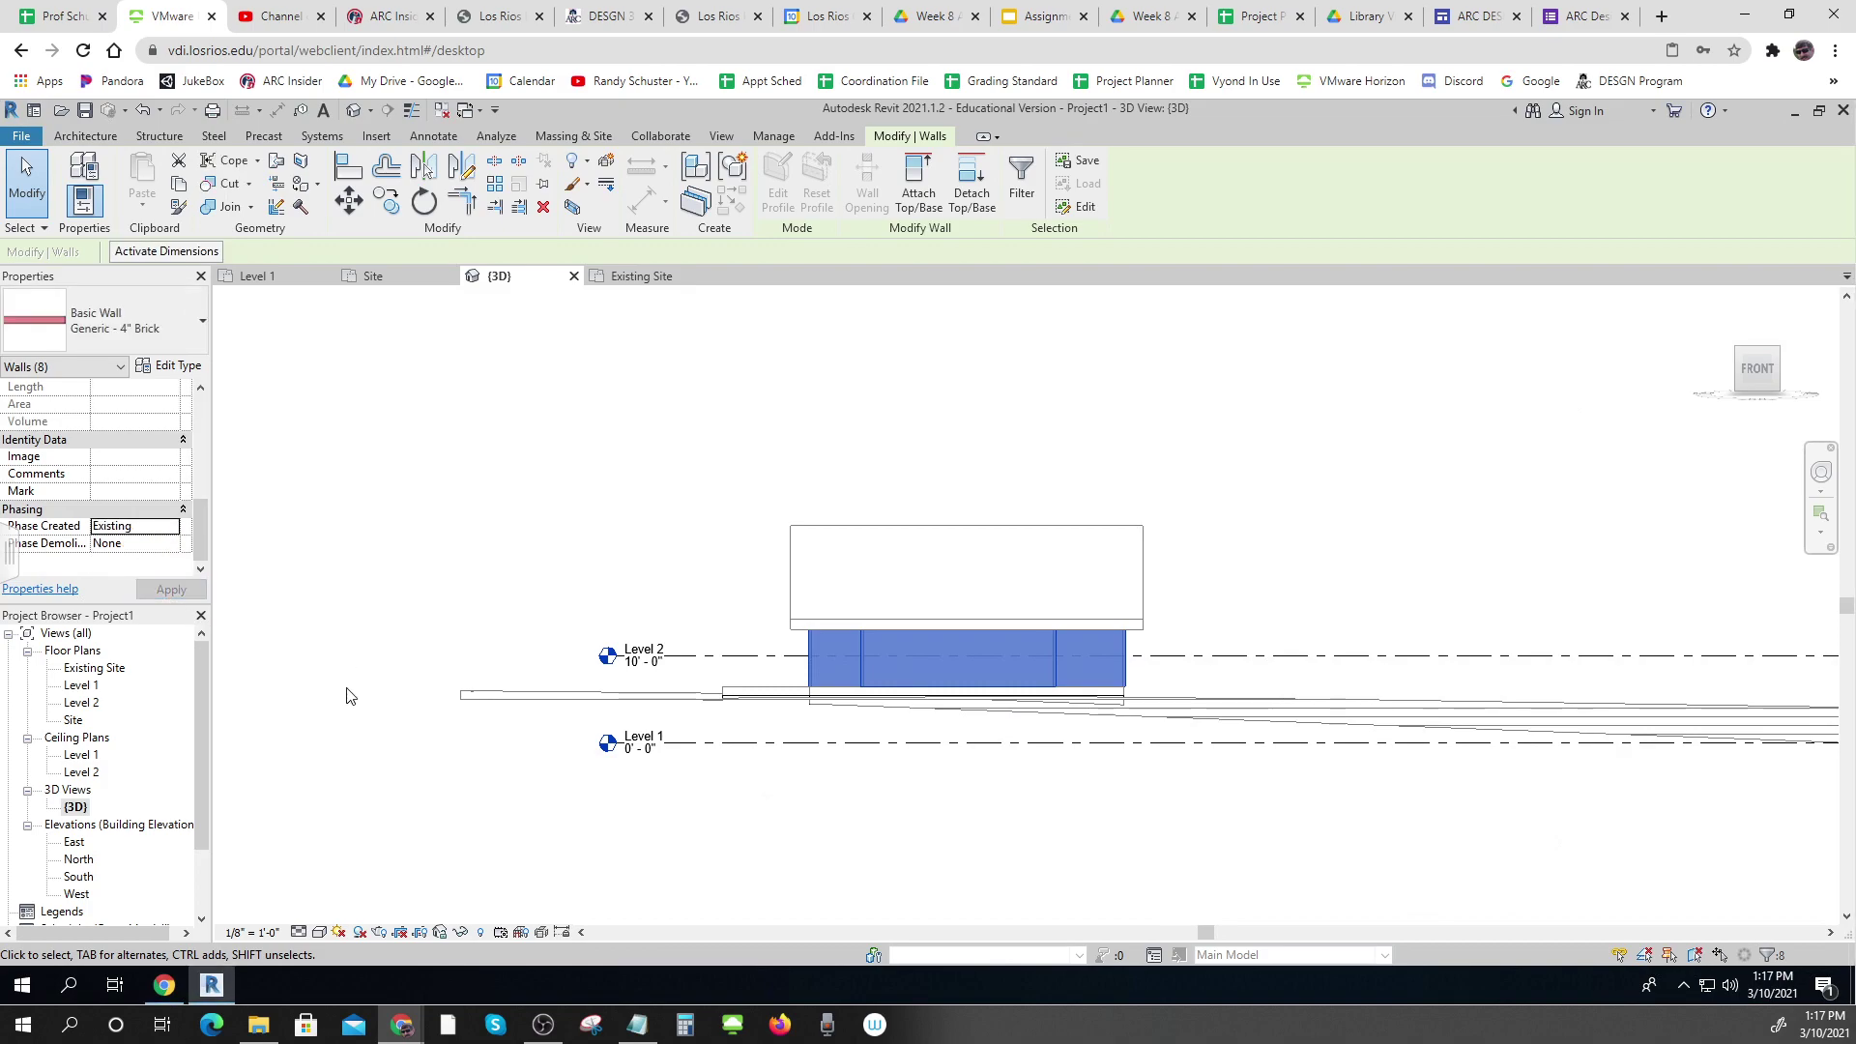
click(343, 715)
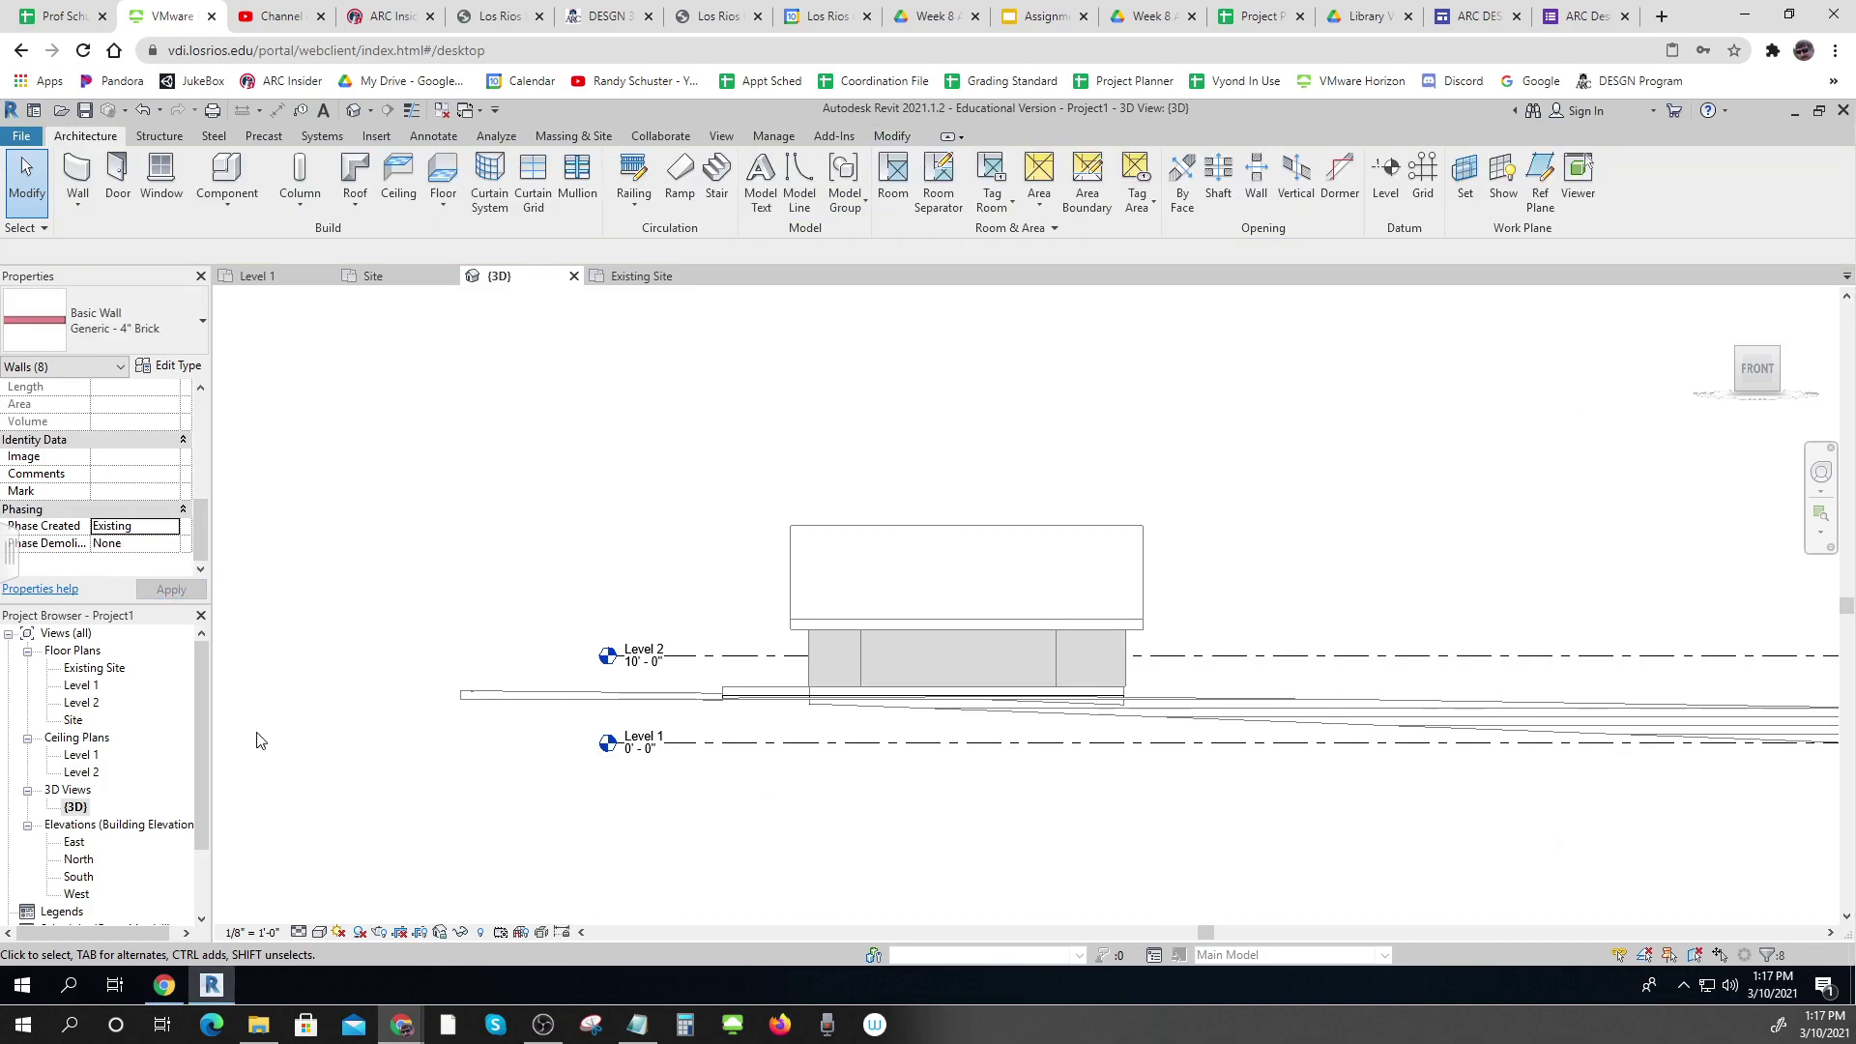
double_click(101, 670)
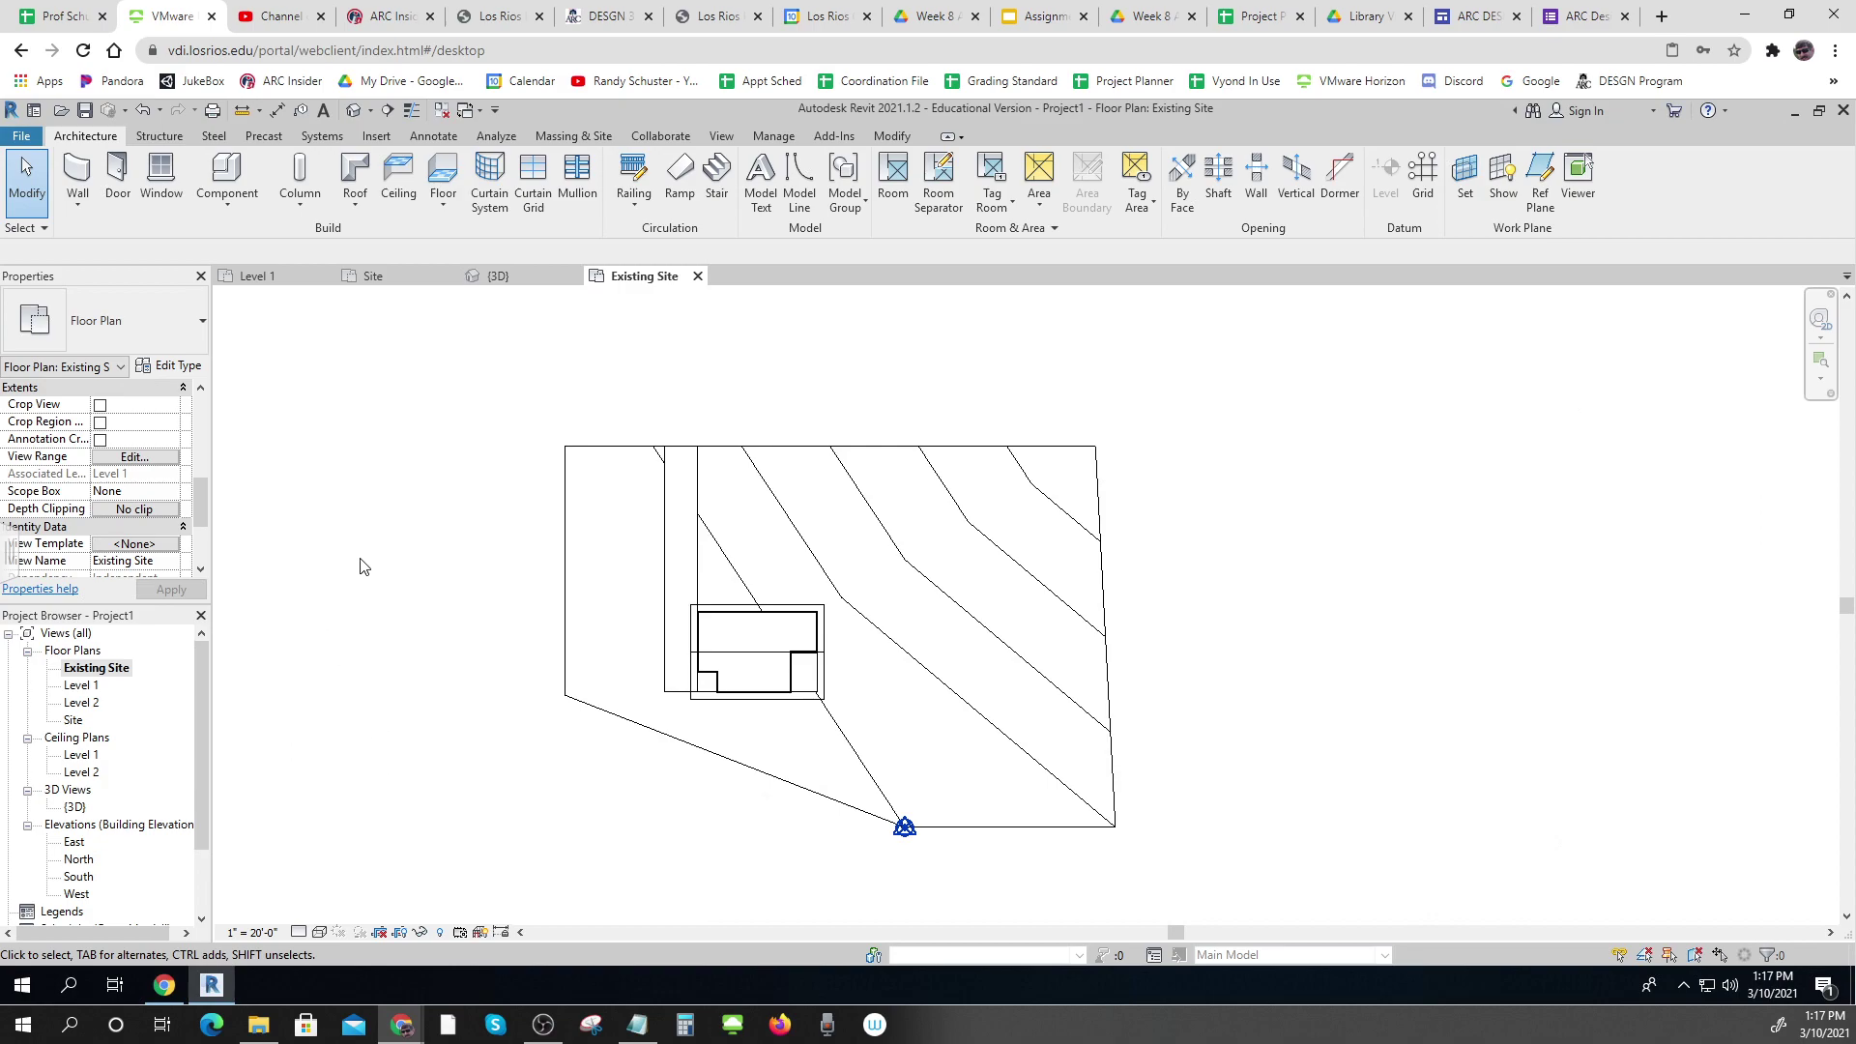
Place three Fraxinus - 18' trees: upper left, south of the building, and upper right
click(582, 137)
click(522, 181)
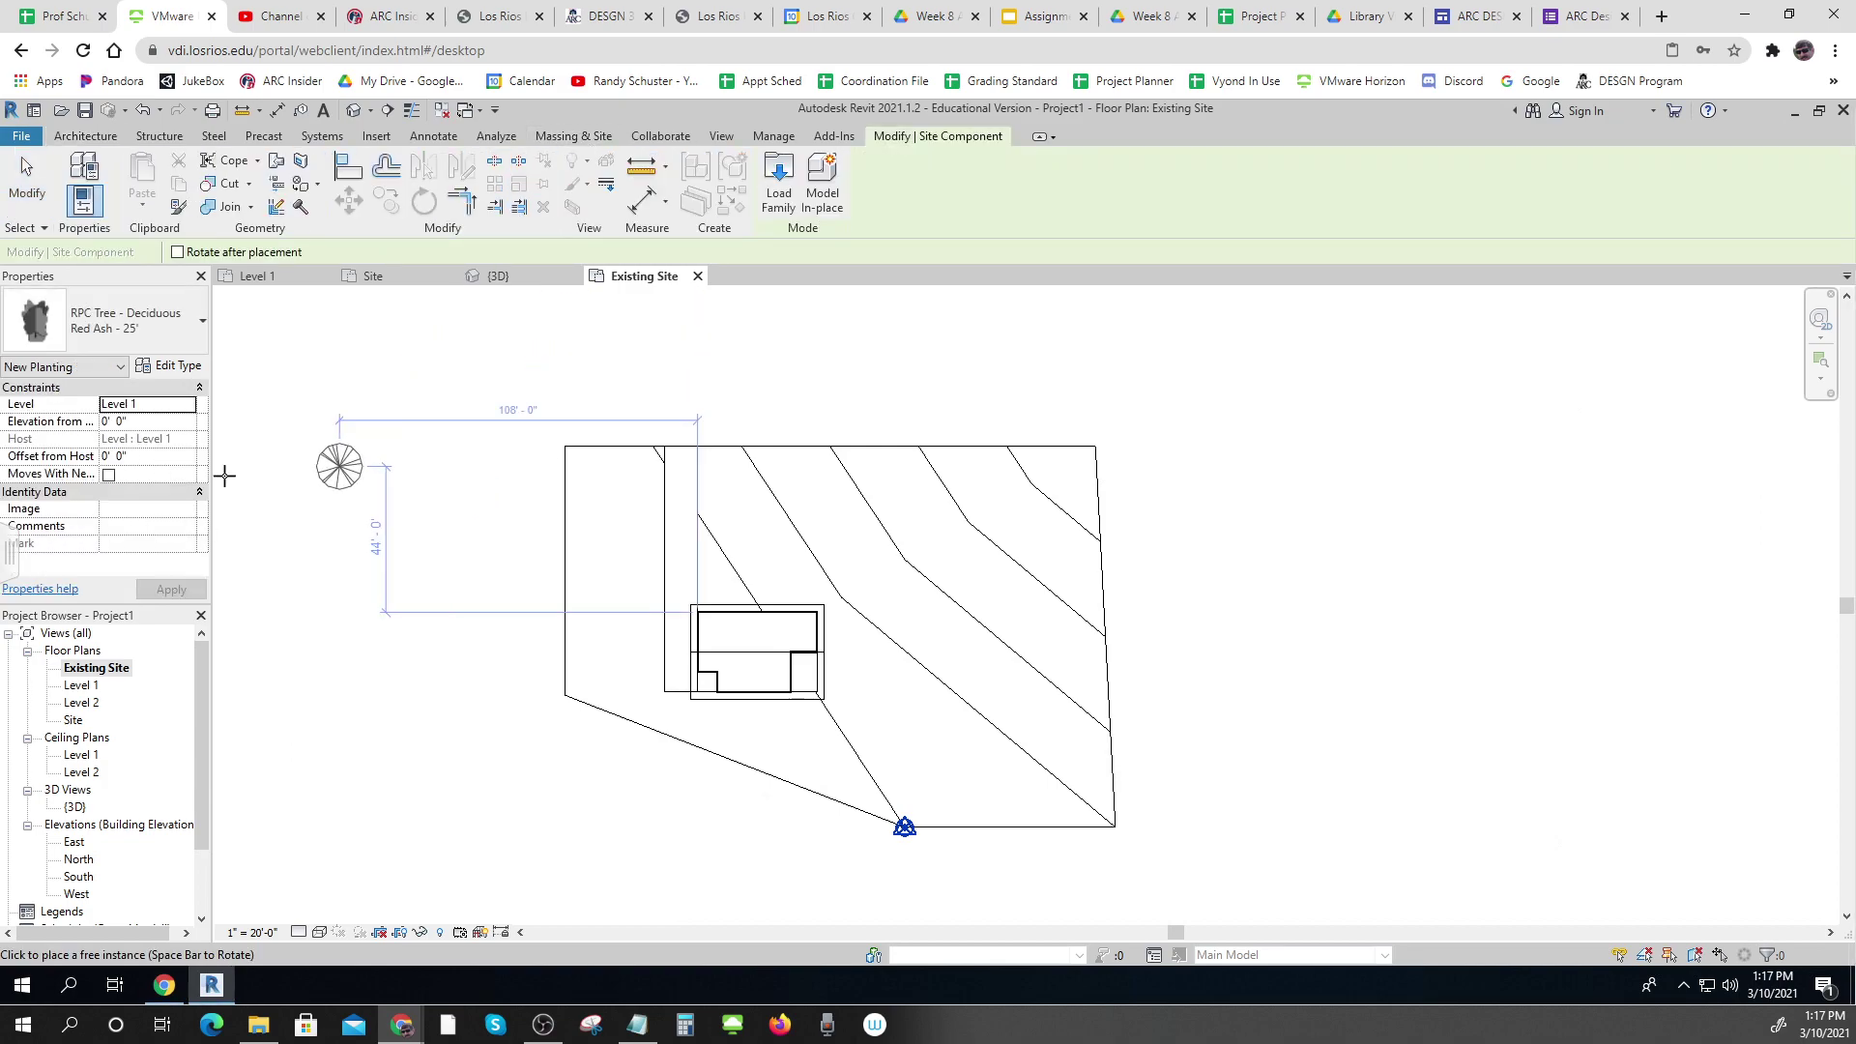
click(204, 322)
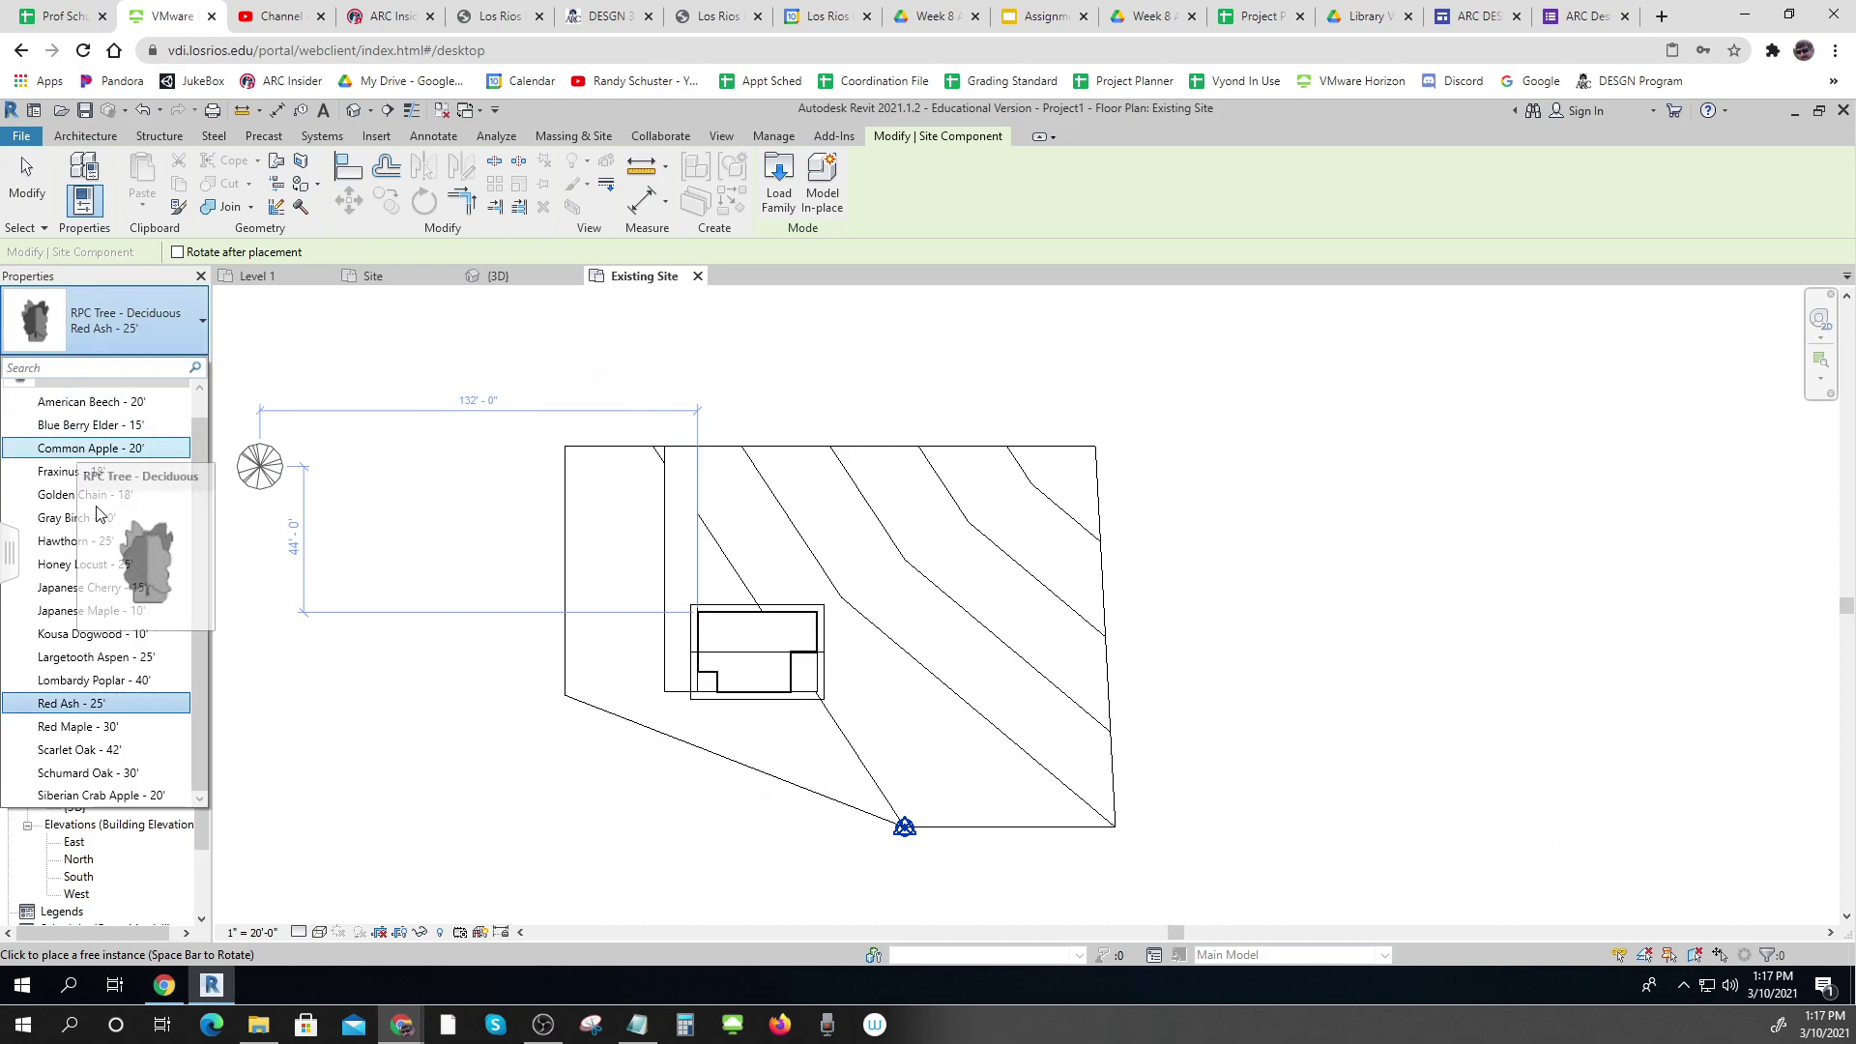
scroll(97, 580, up, 1)
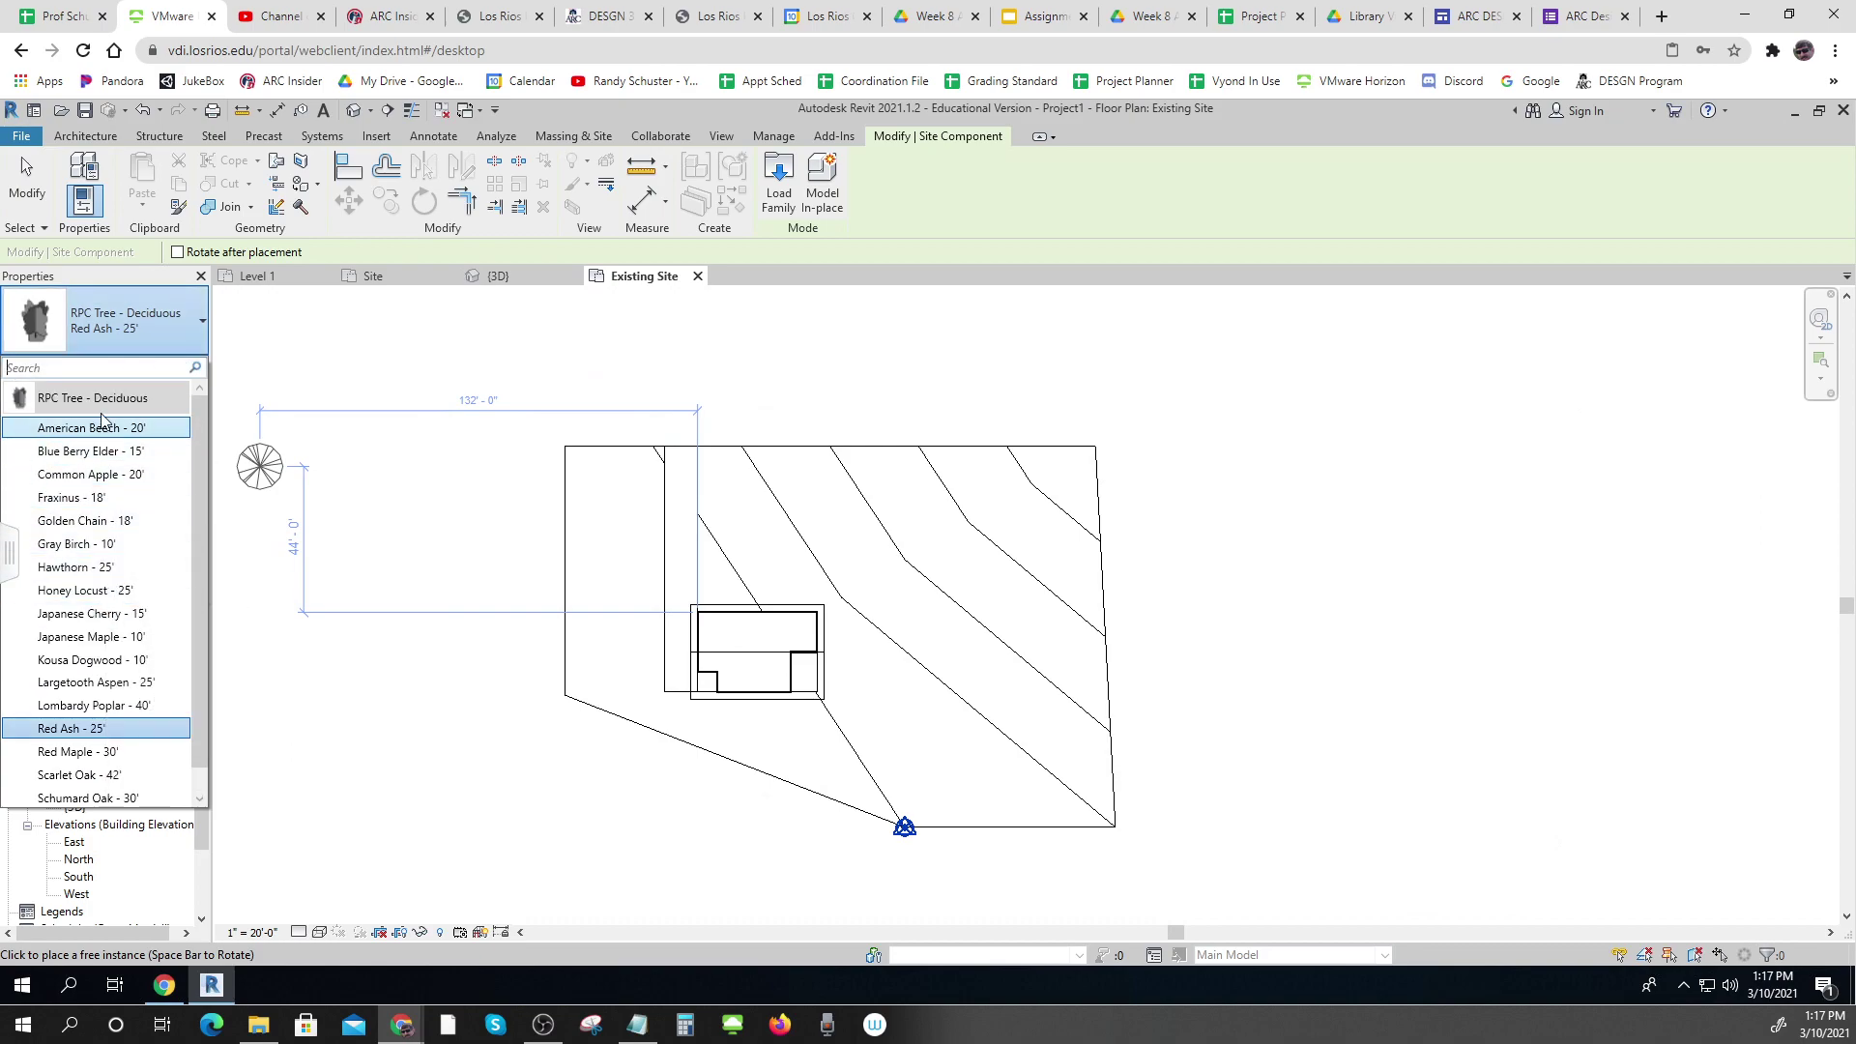
click(70, 497)
click(604, 493)
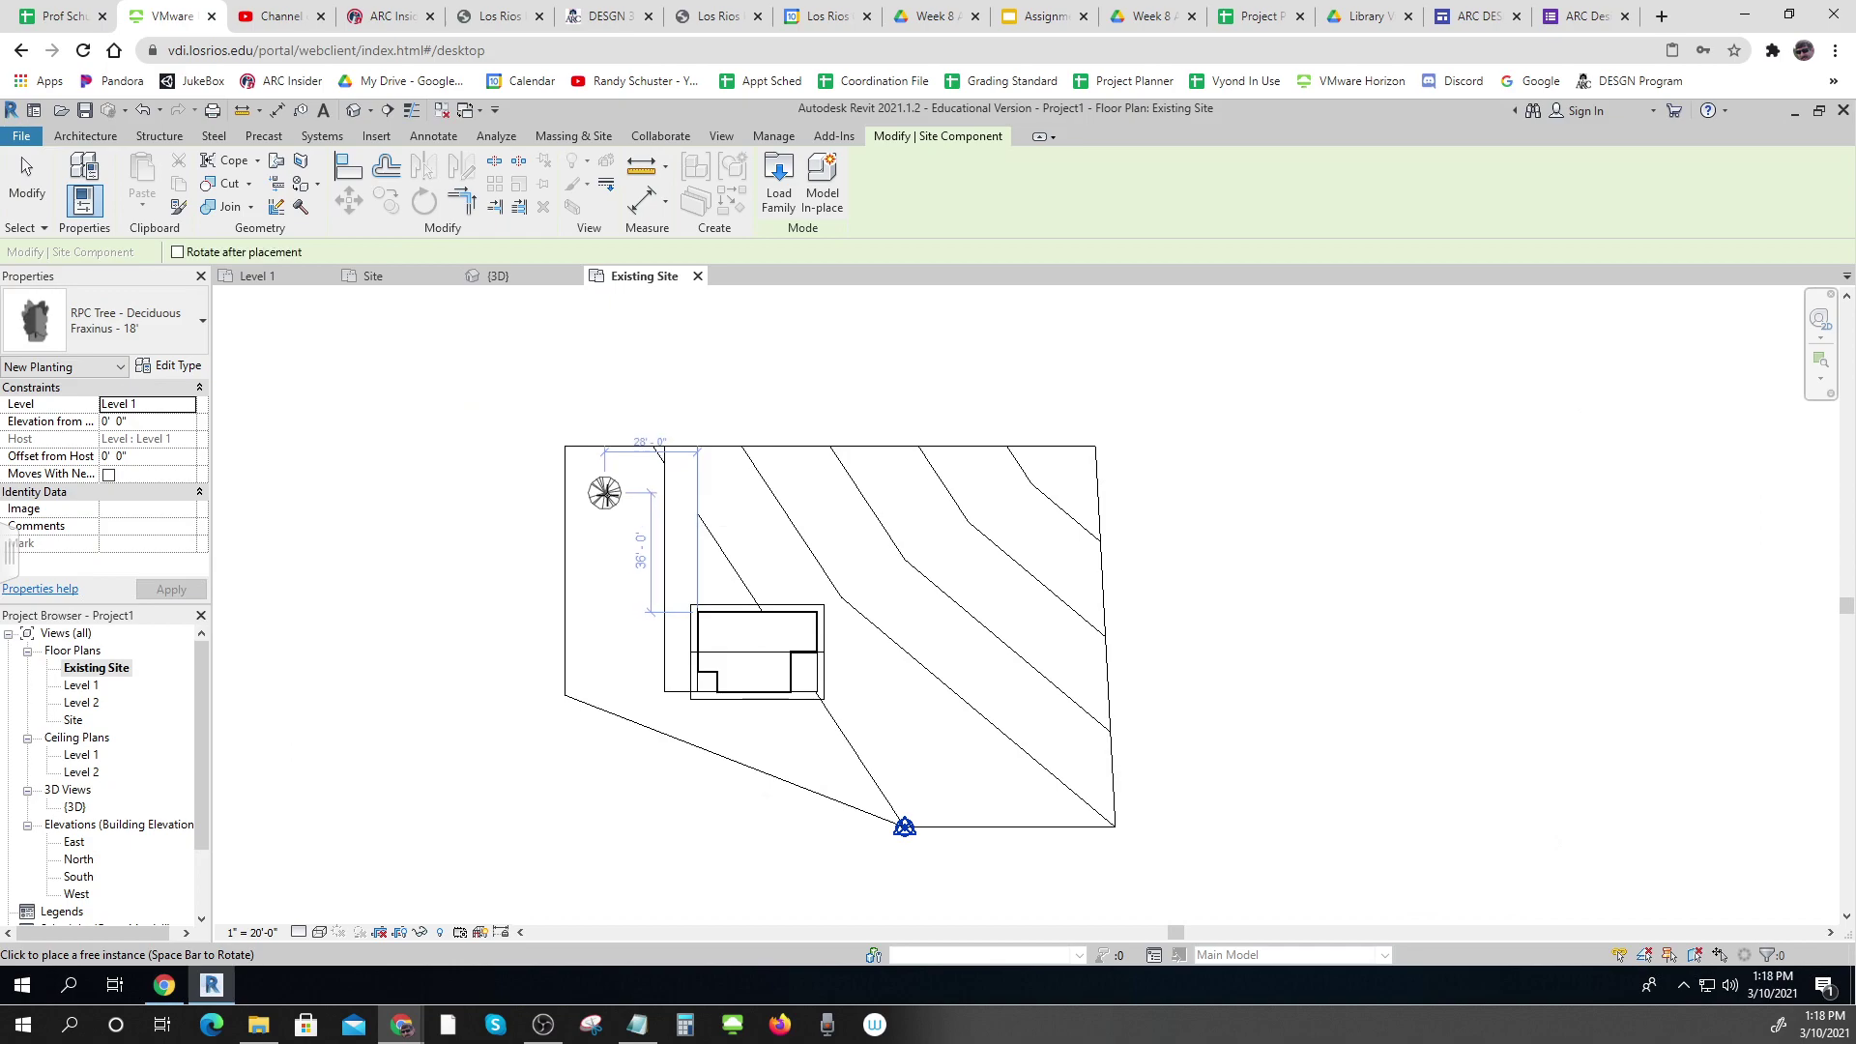
click(789, 745)
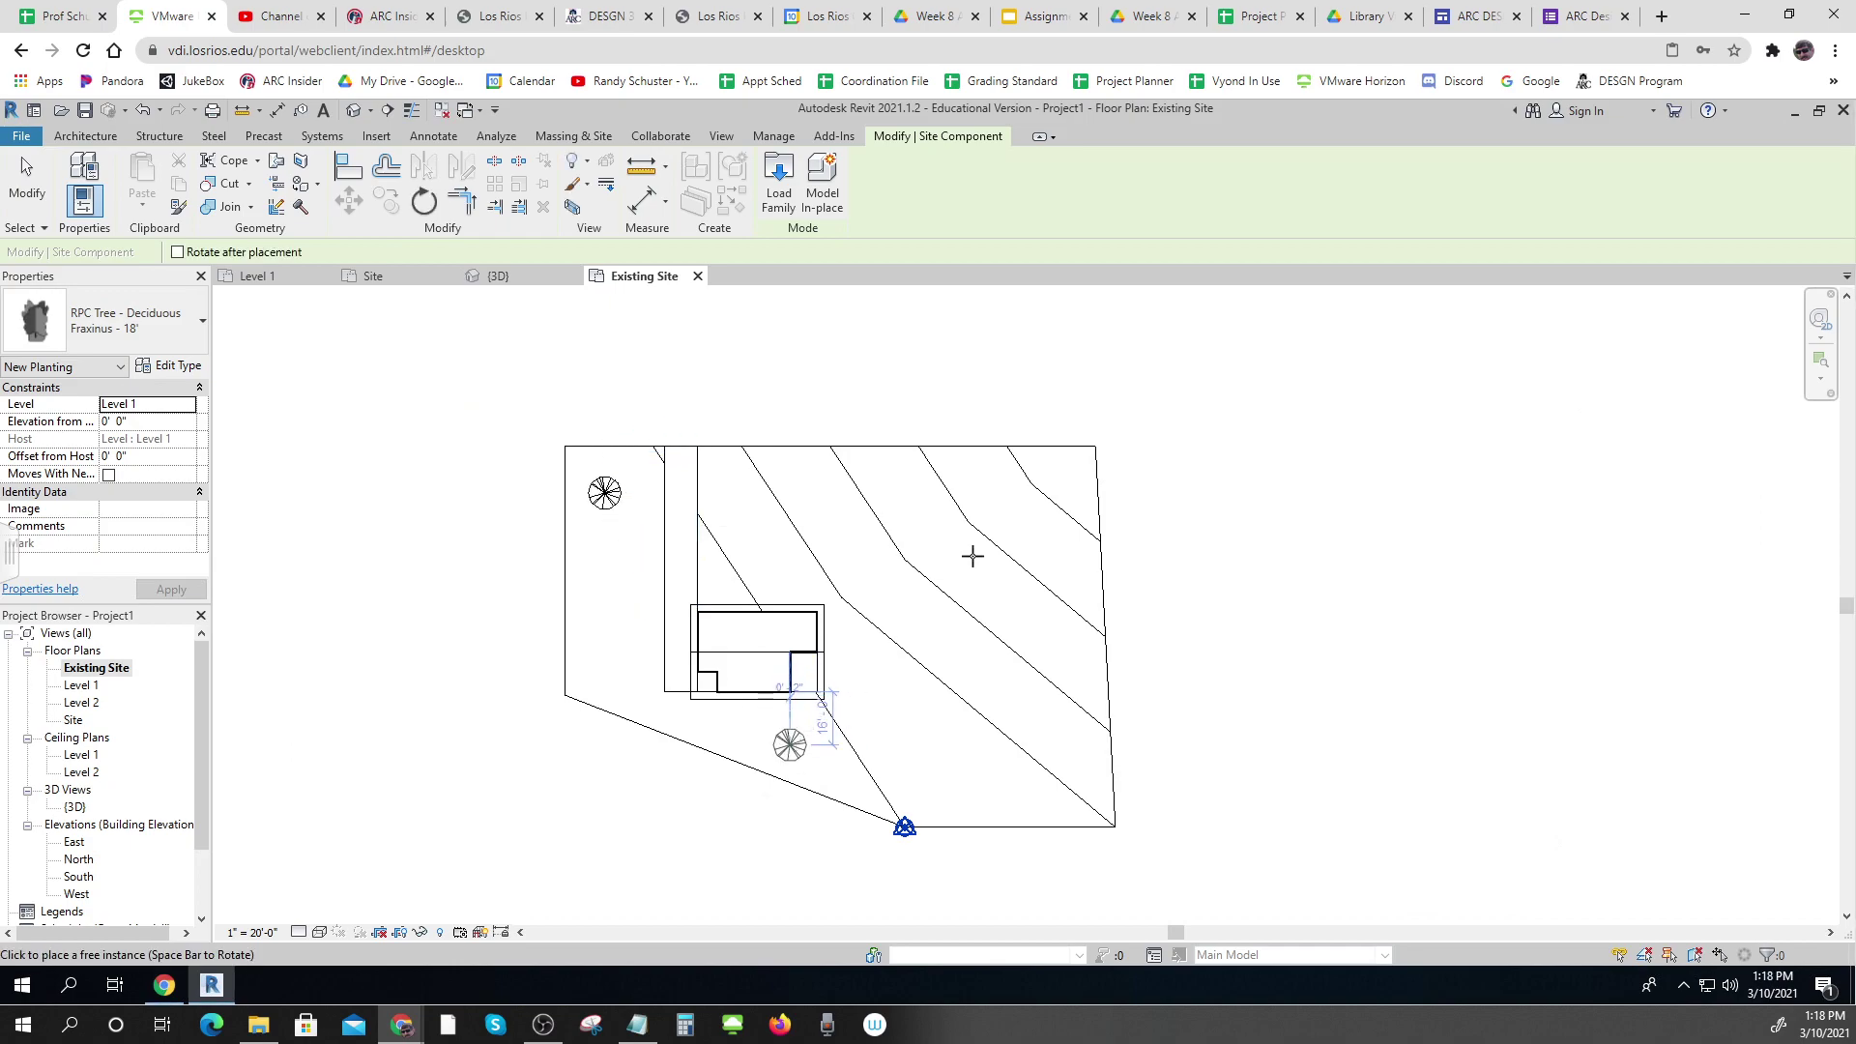
click(1042, 520)
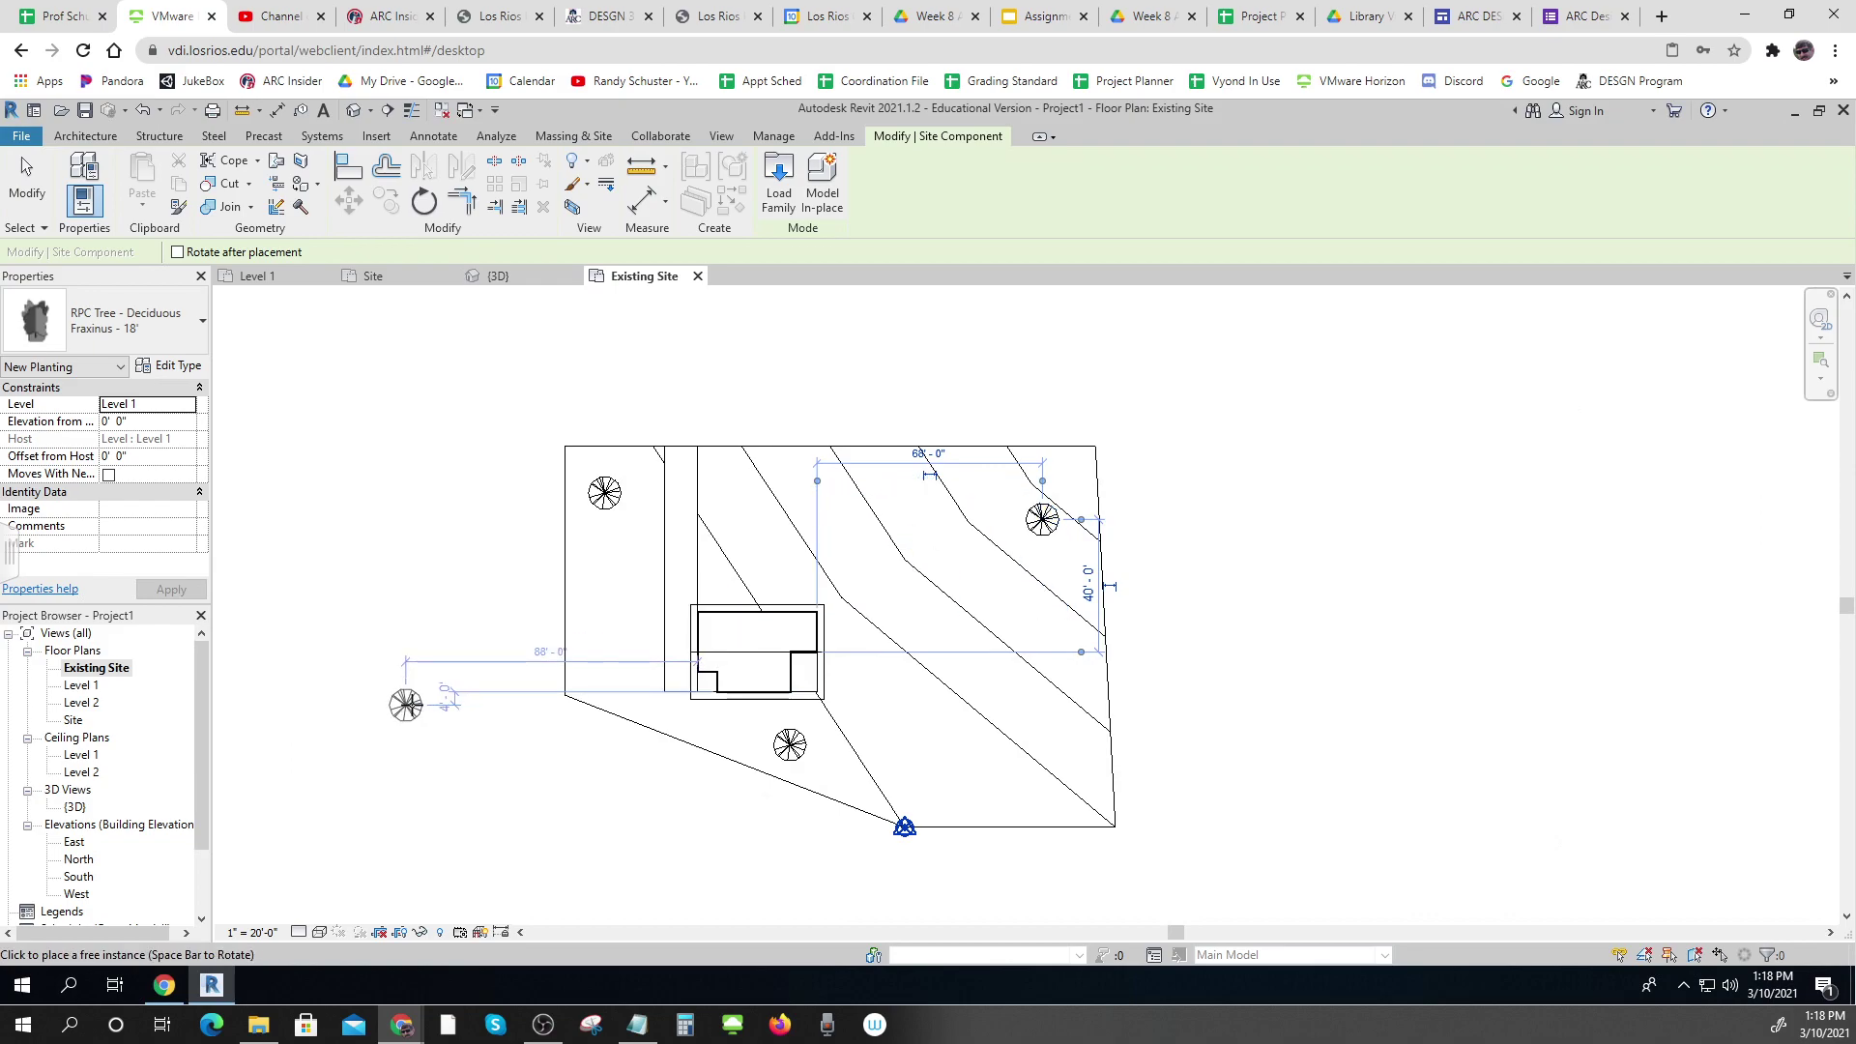
key(Escape)
key(Escape)
Open the {3D} view and recentre the site model
click(75, 808)
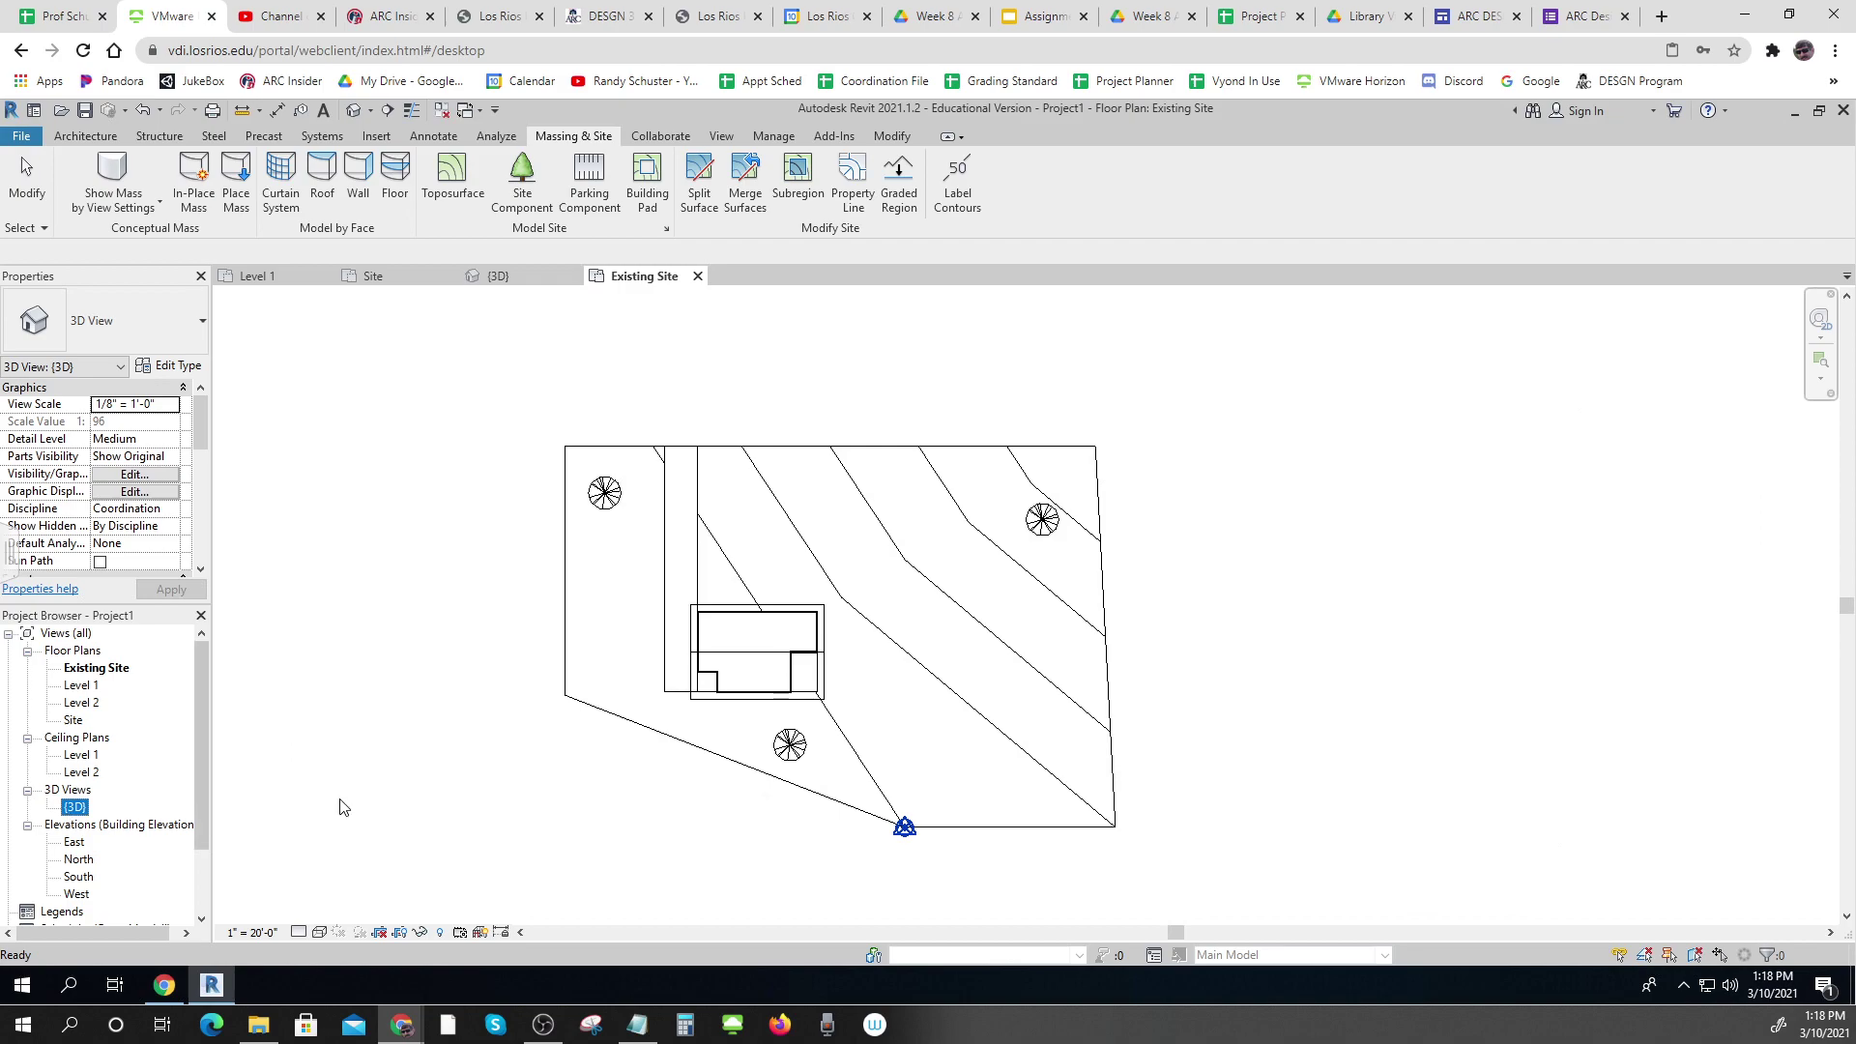
double_click(75, 807)
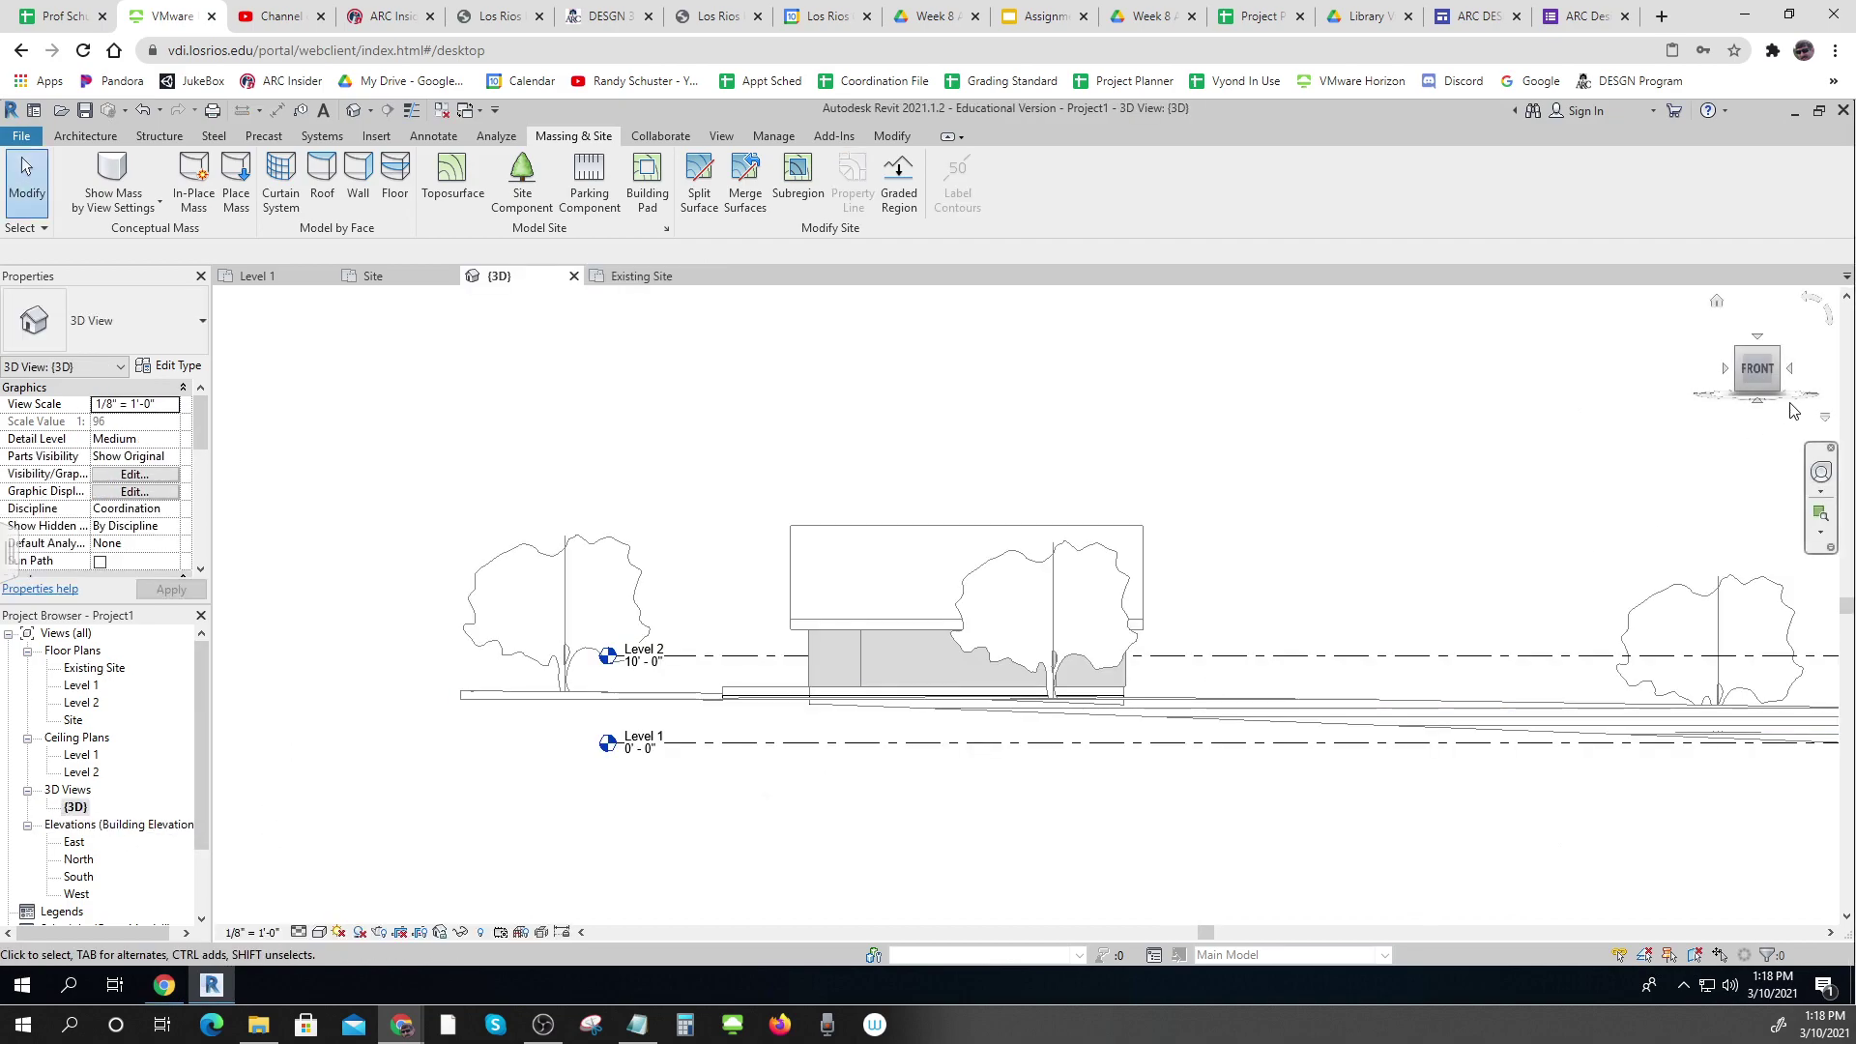
middle_drag(969, 817, 1827, 767)
shift+middle_drag(1063, 736, 1401, 677)
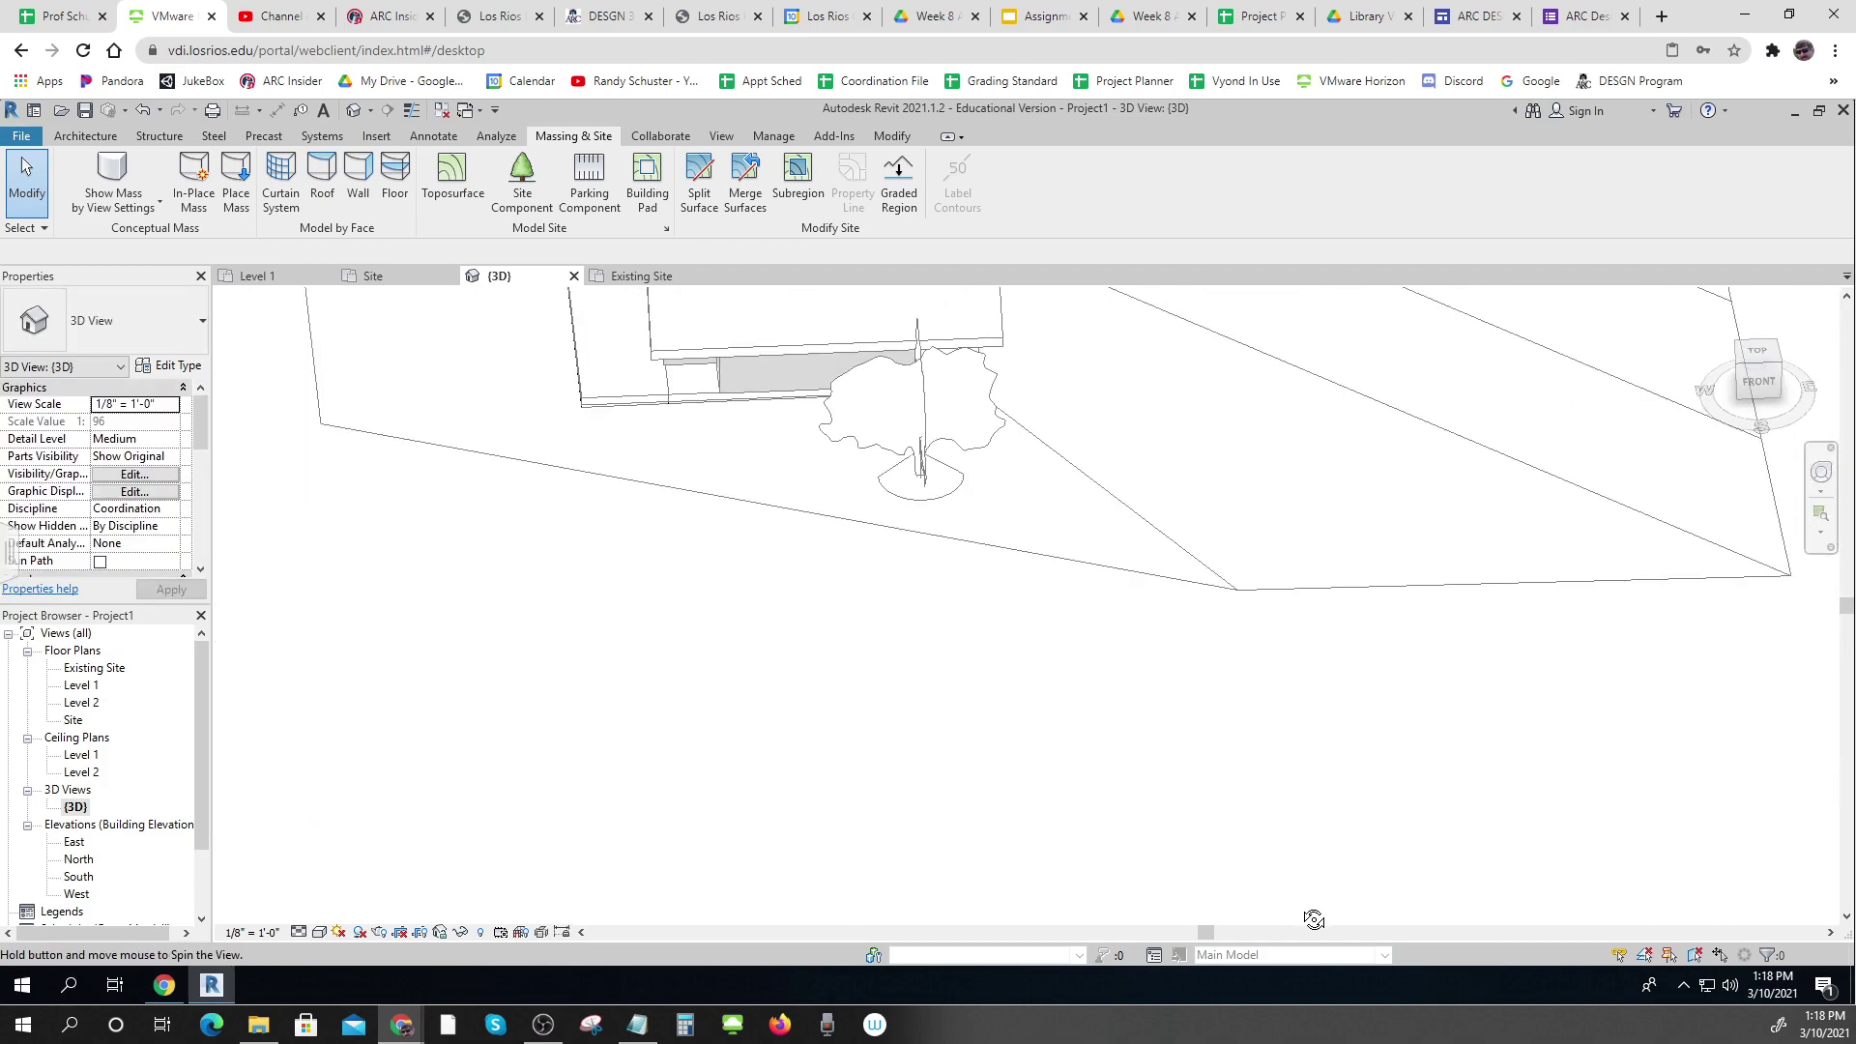
click(1761, 355)
scroll(1334, 657, down, 4)
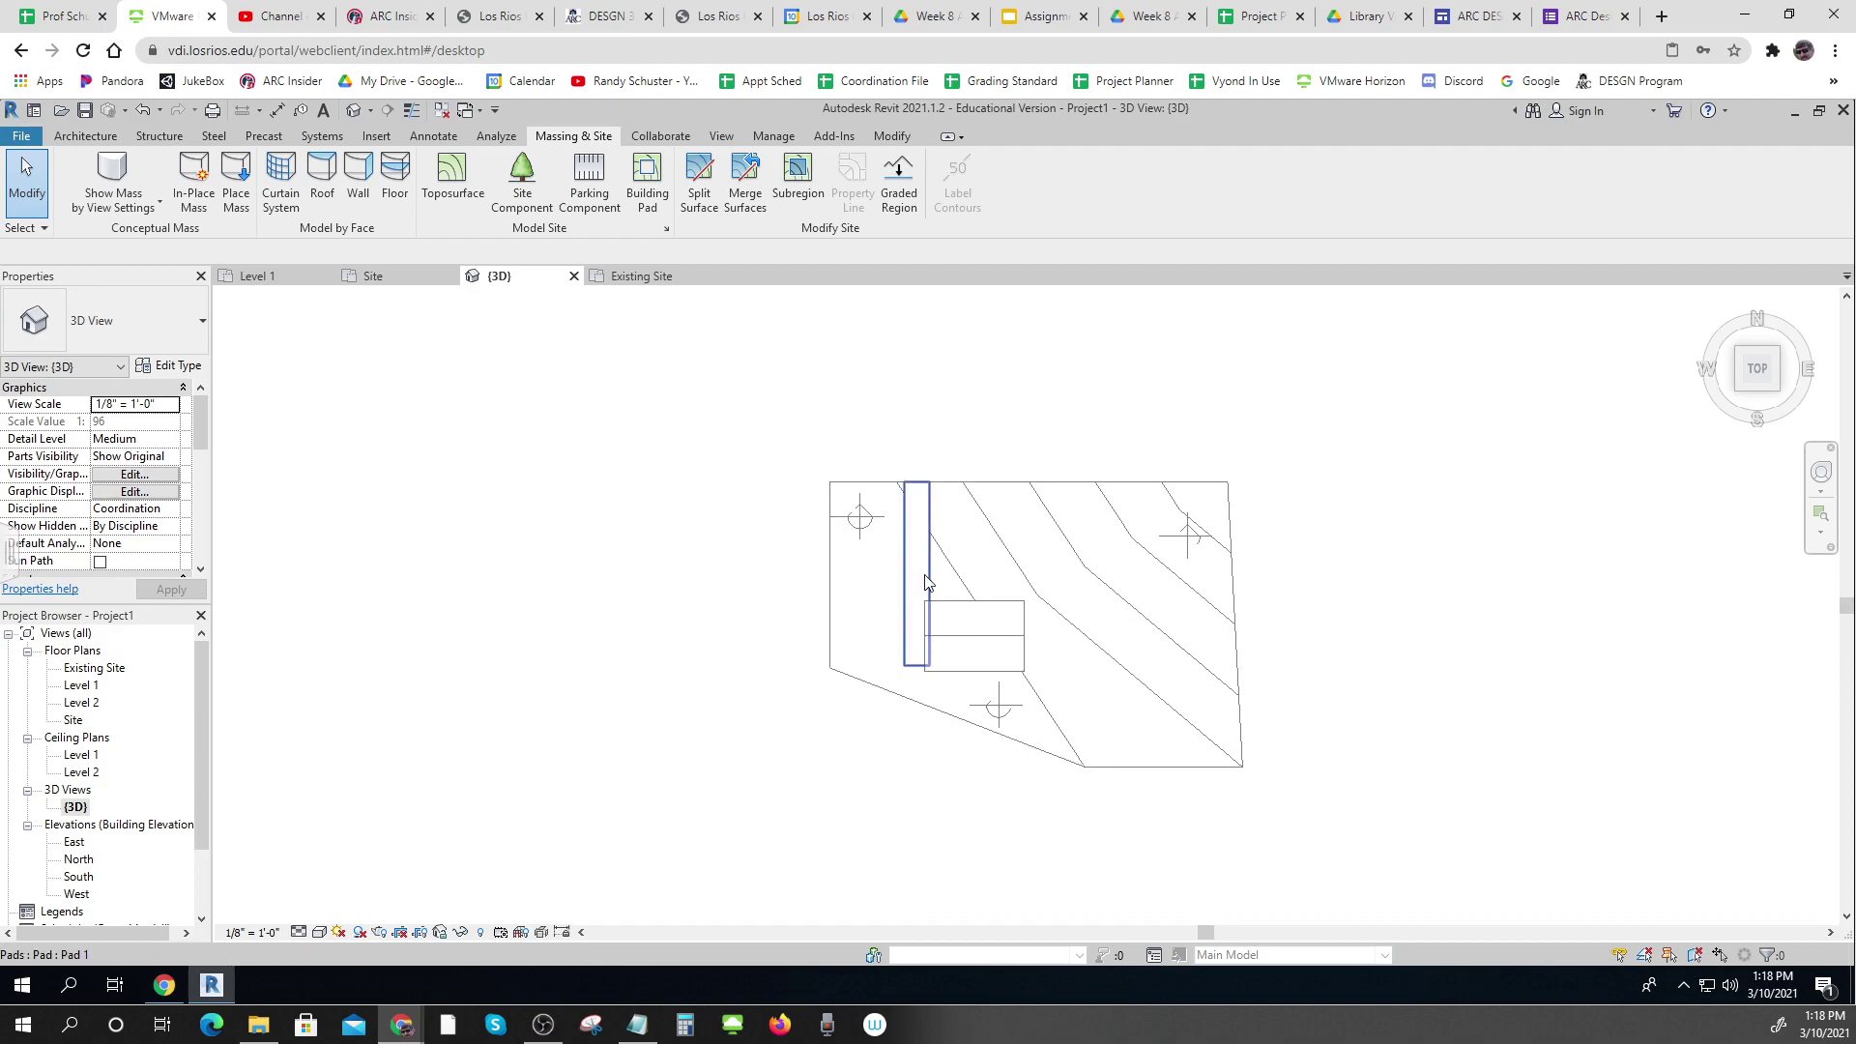
key(ctrl)
click(1775, 387)
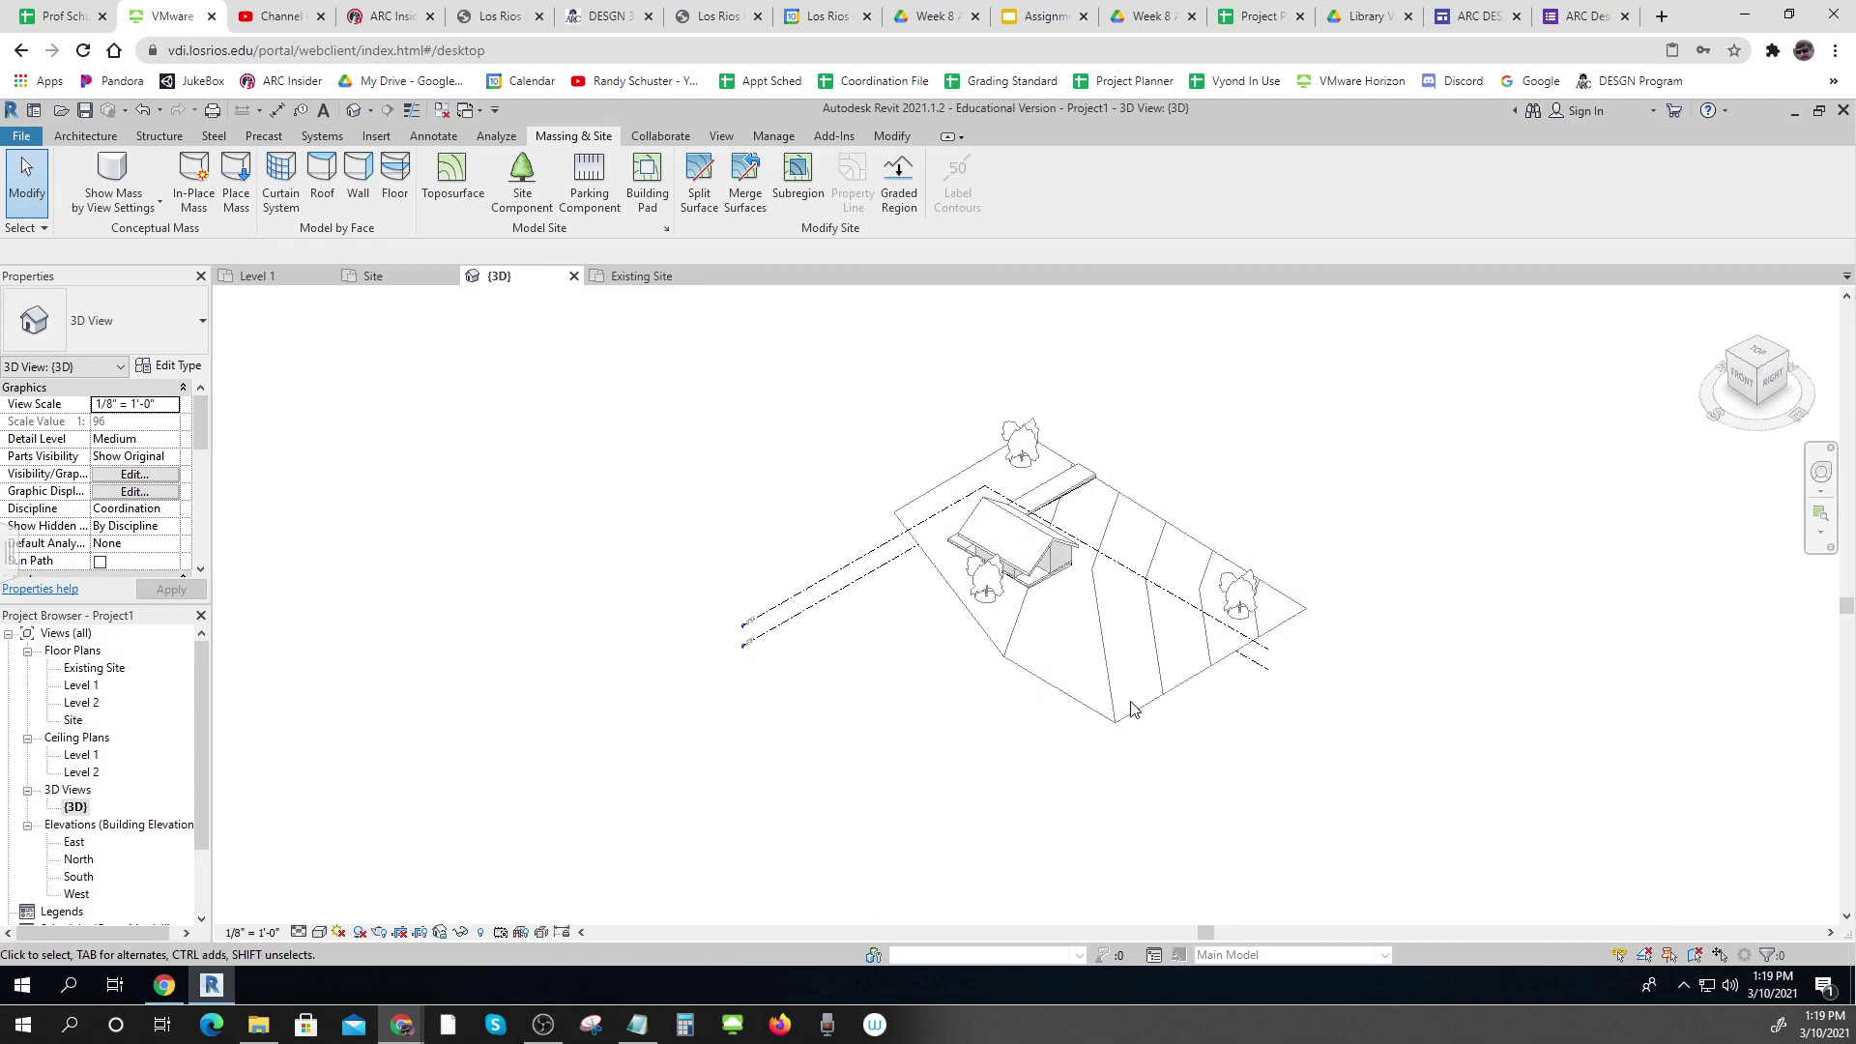
scroll(1090, 633, up, 3)
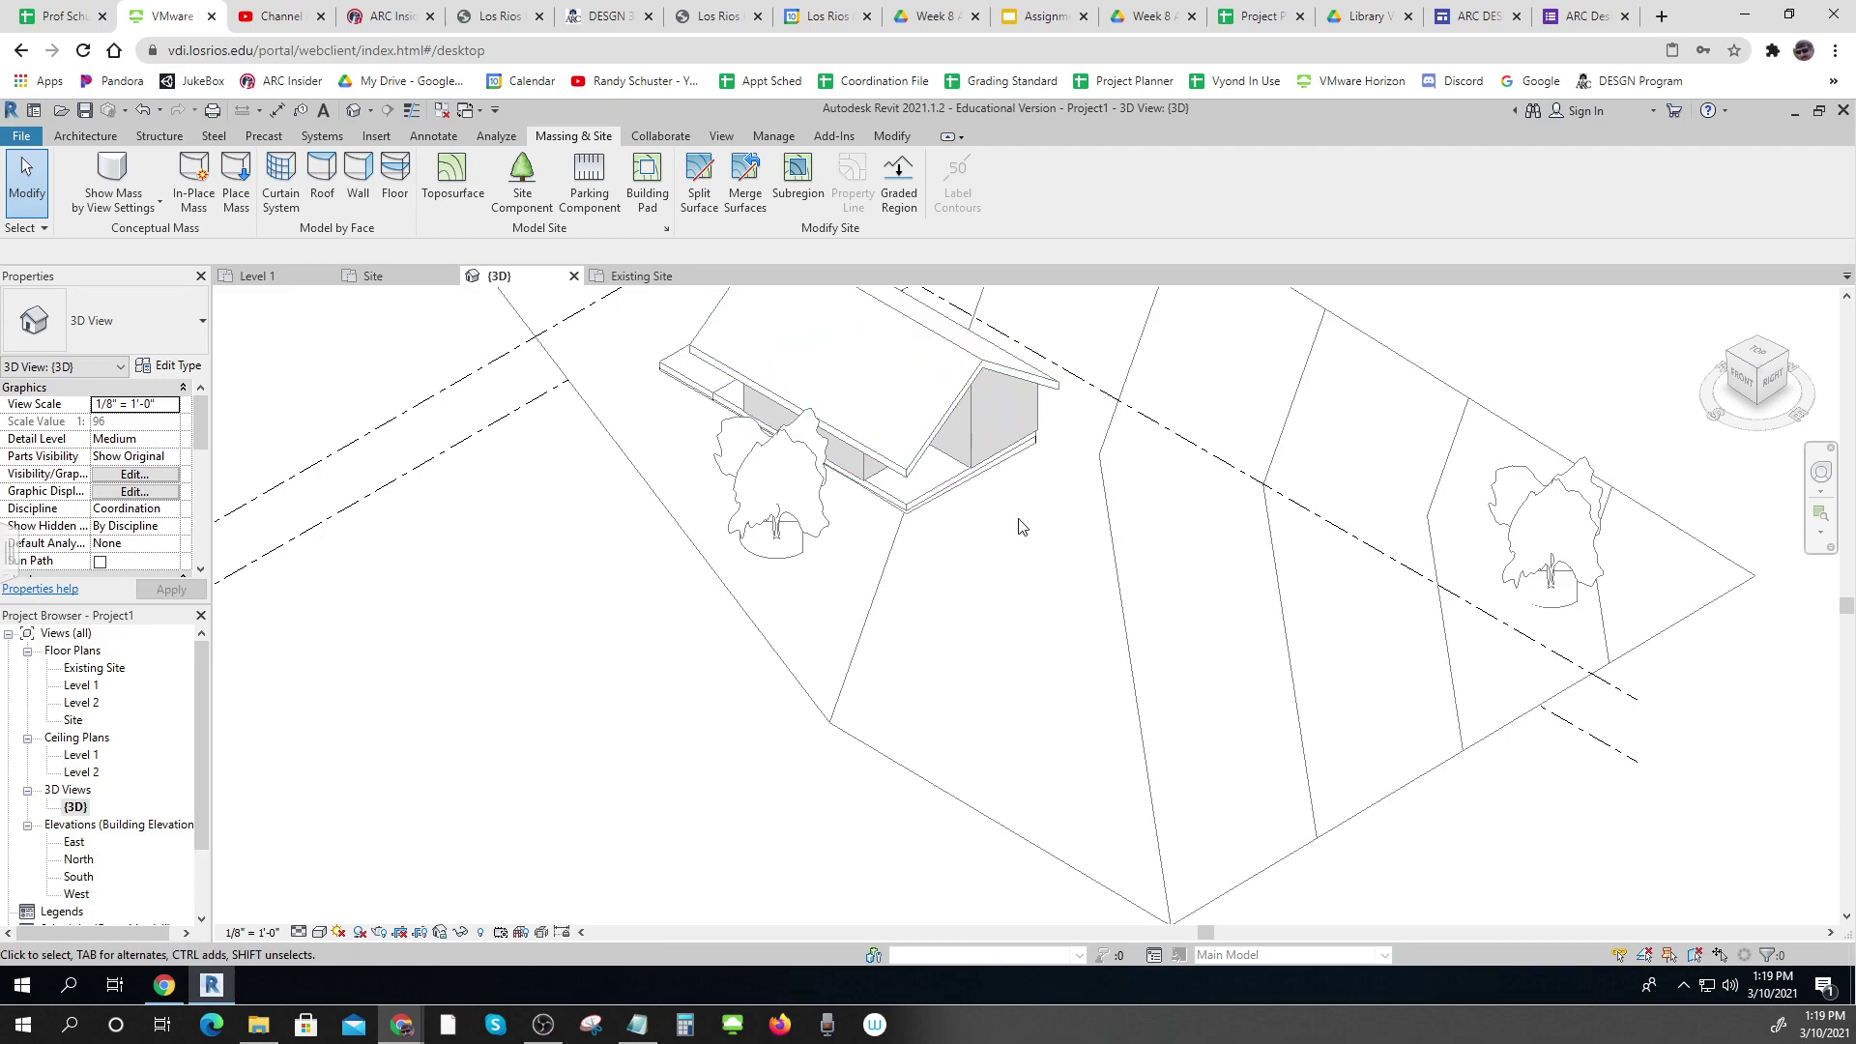
click(1763, 363)
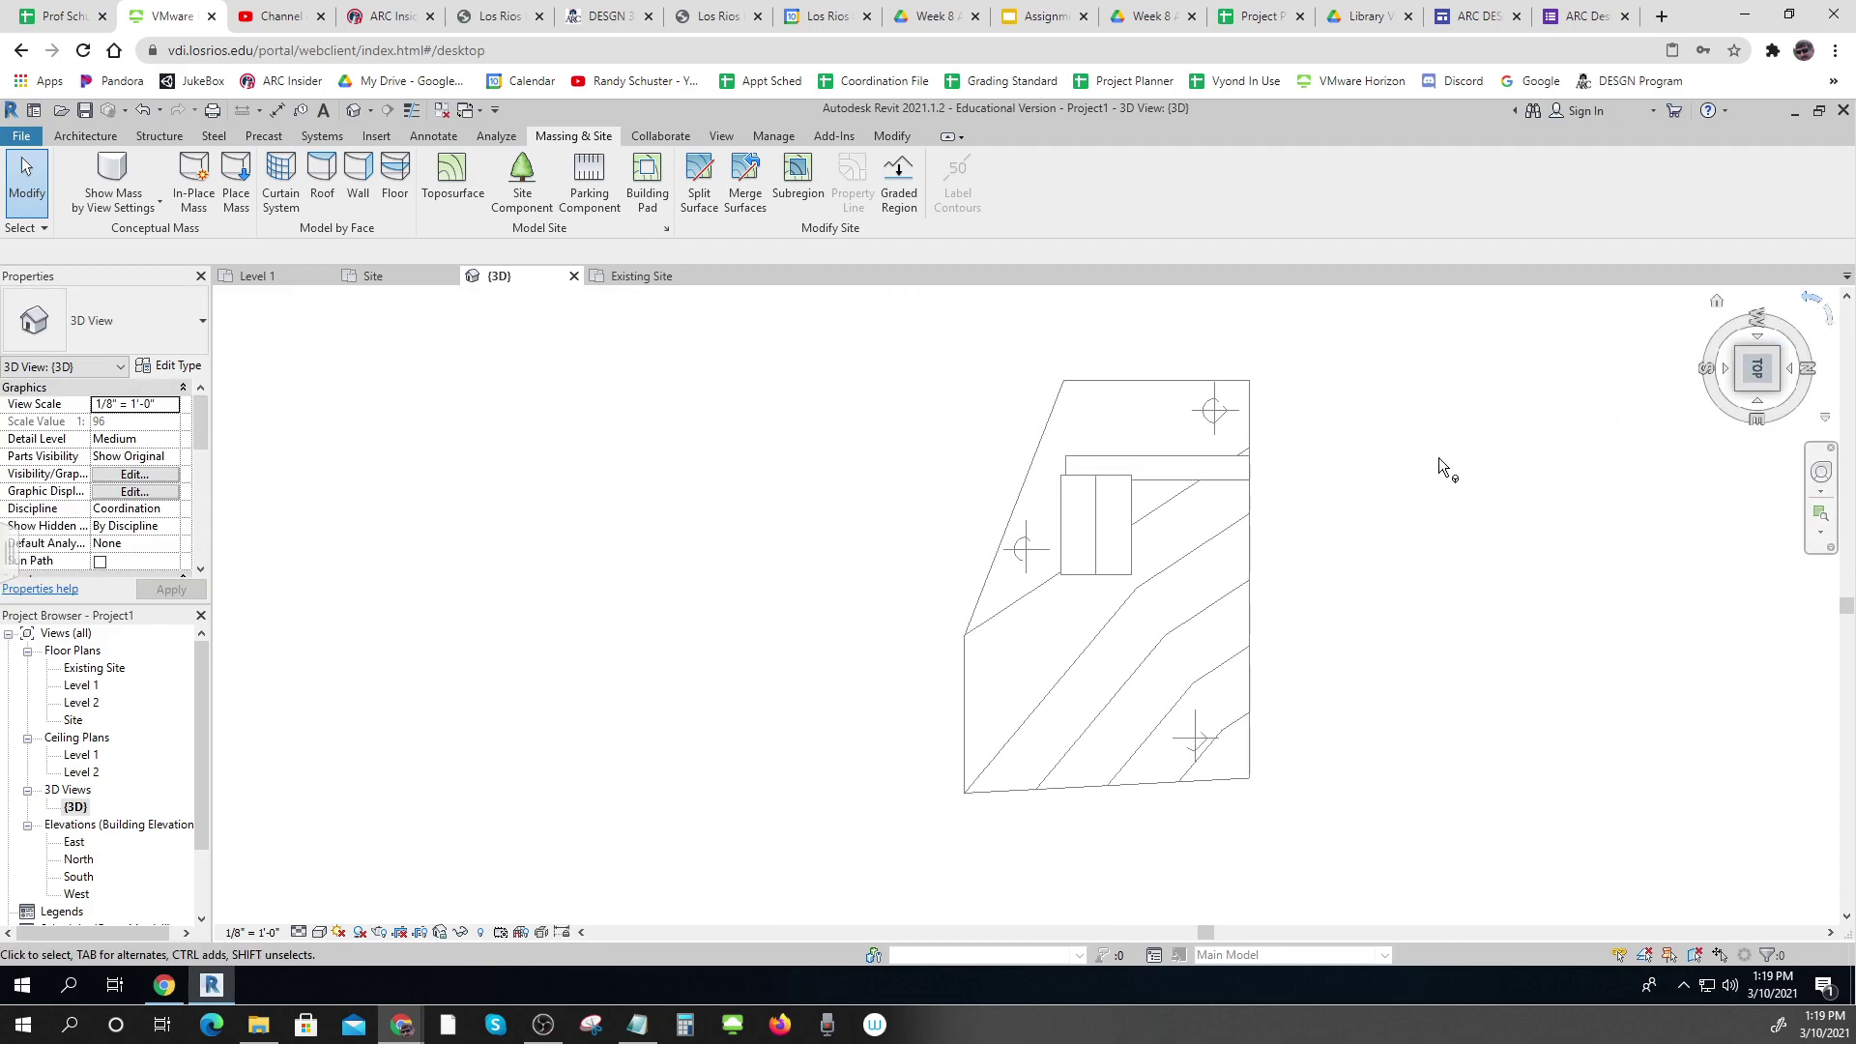
Duplicate the Site floor plan view
double_click(76, 723)
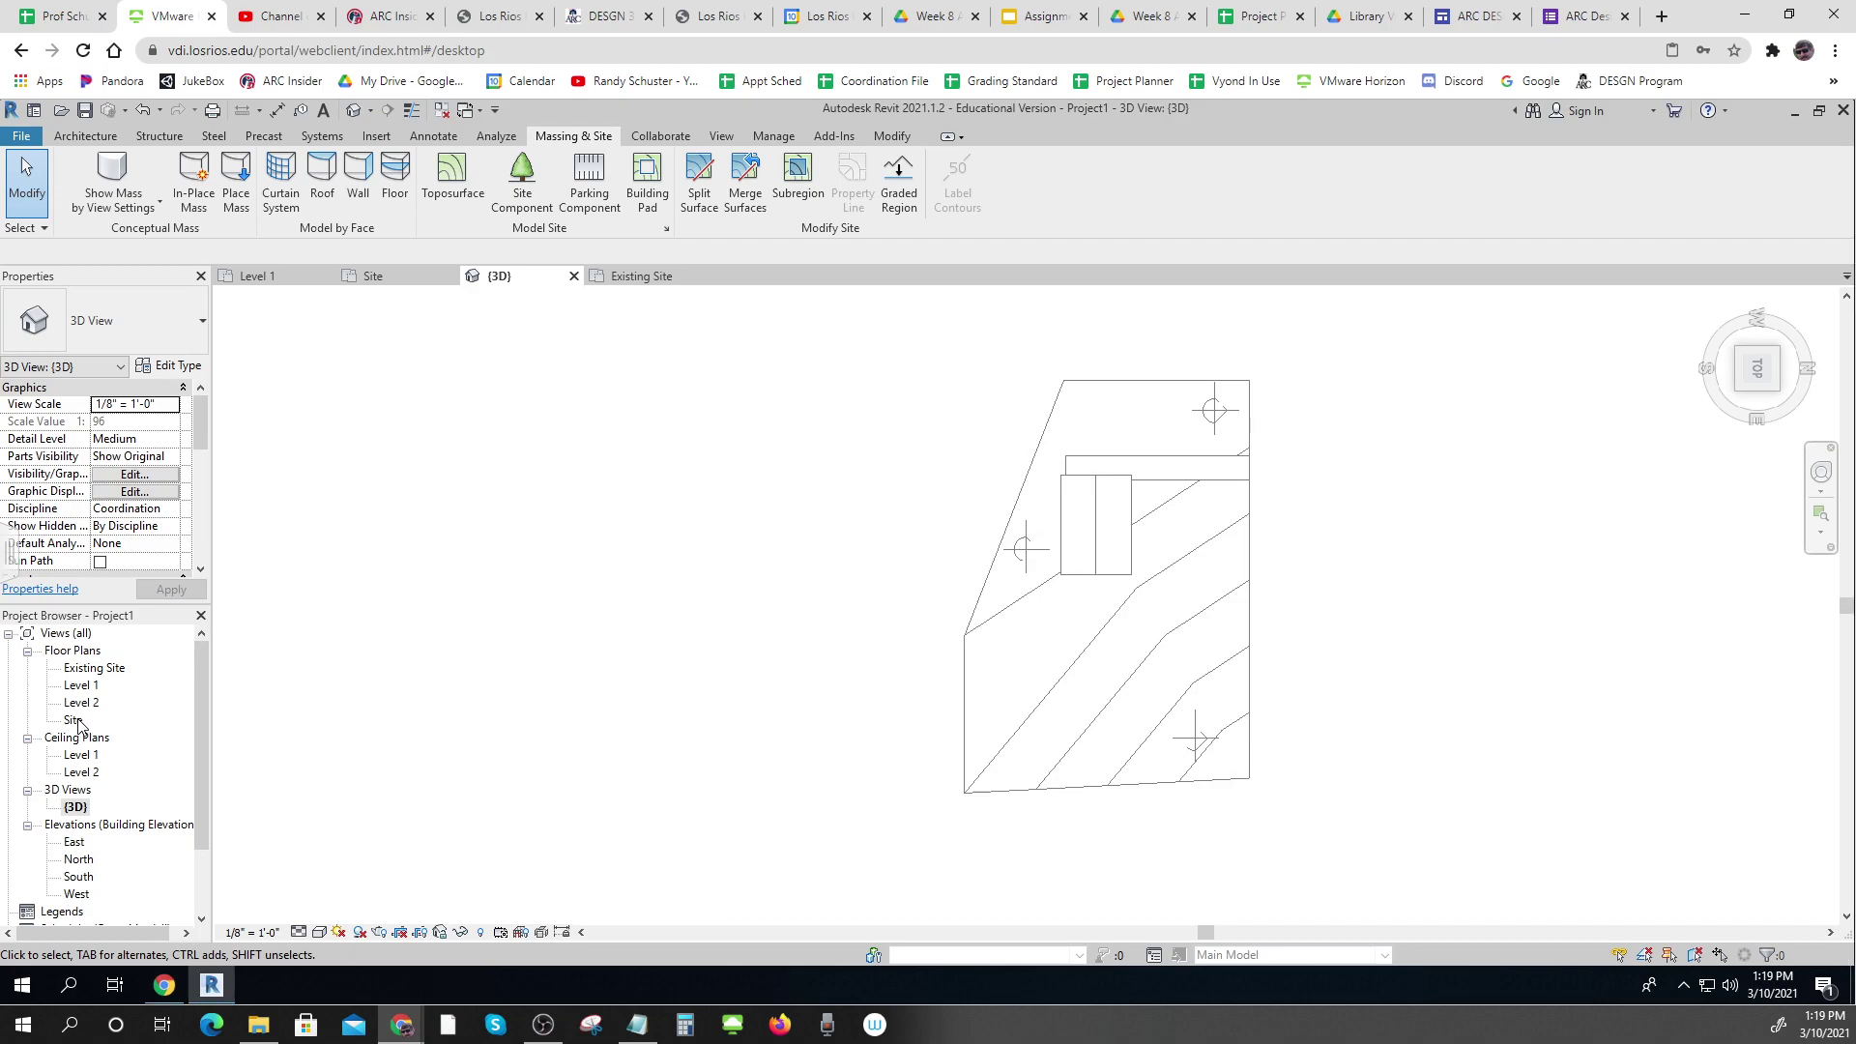
right_click(77, 721)
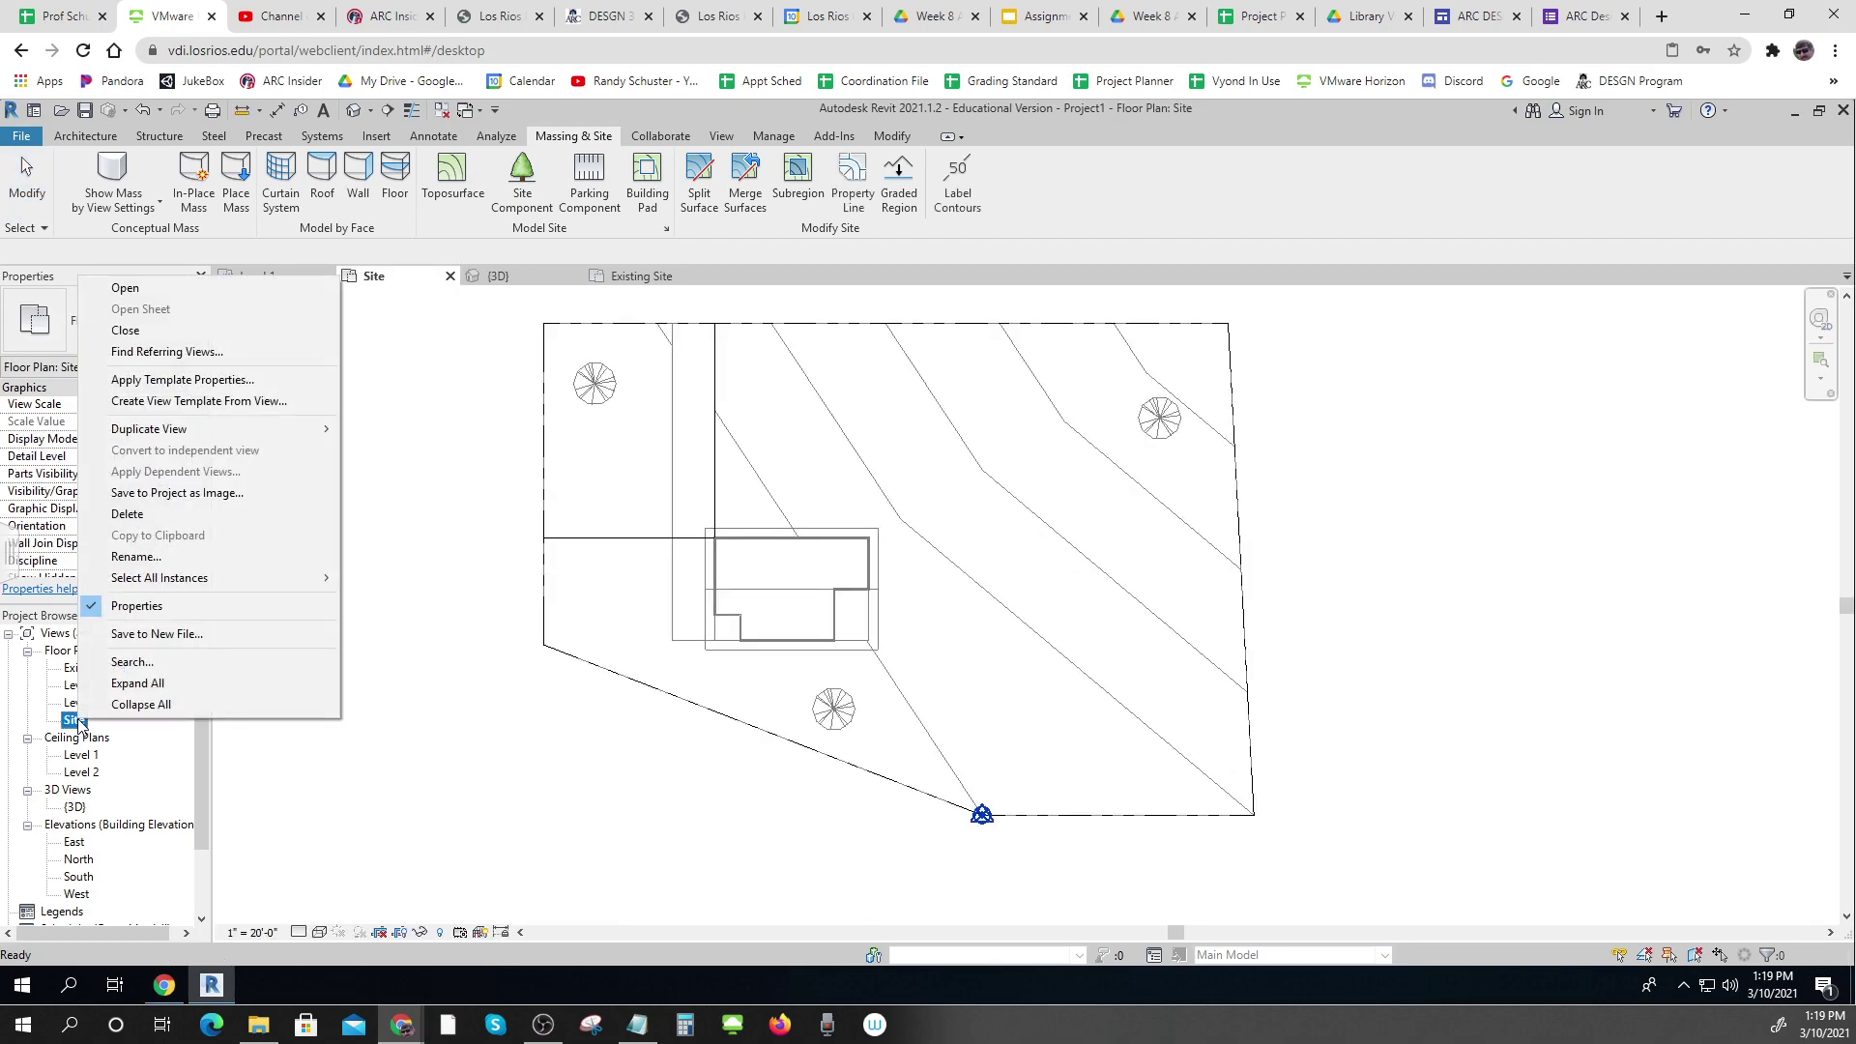
mouse_move(242, 428)
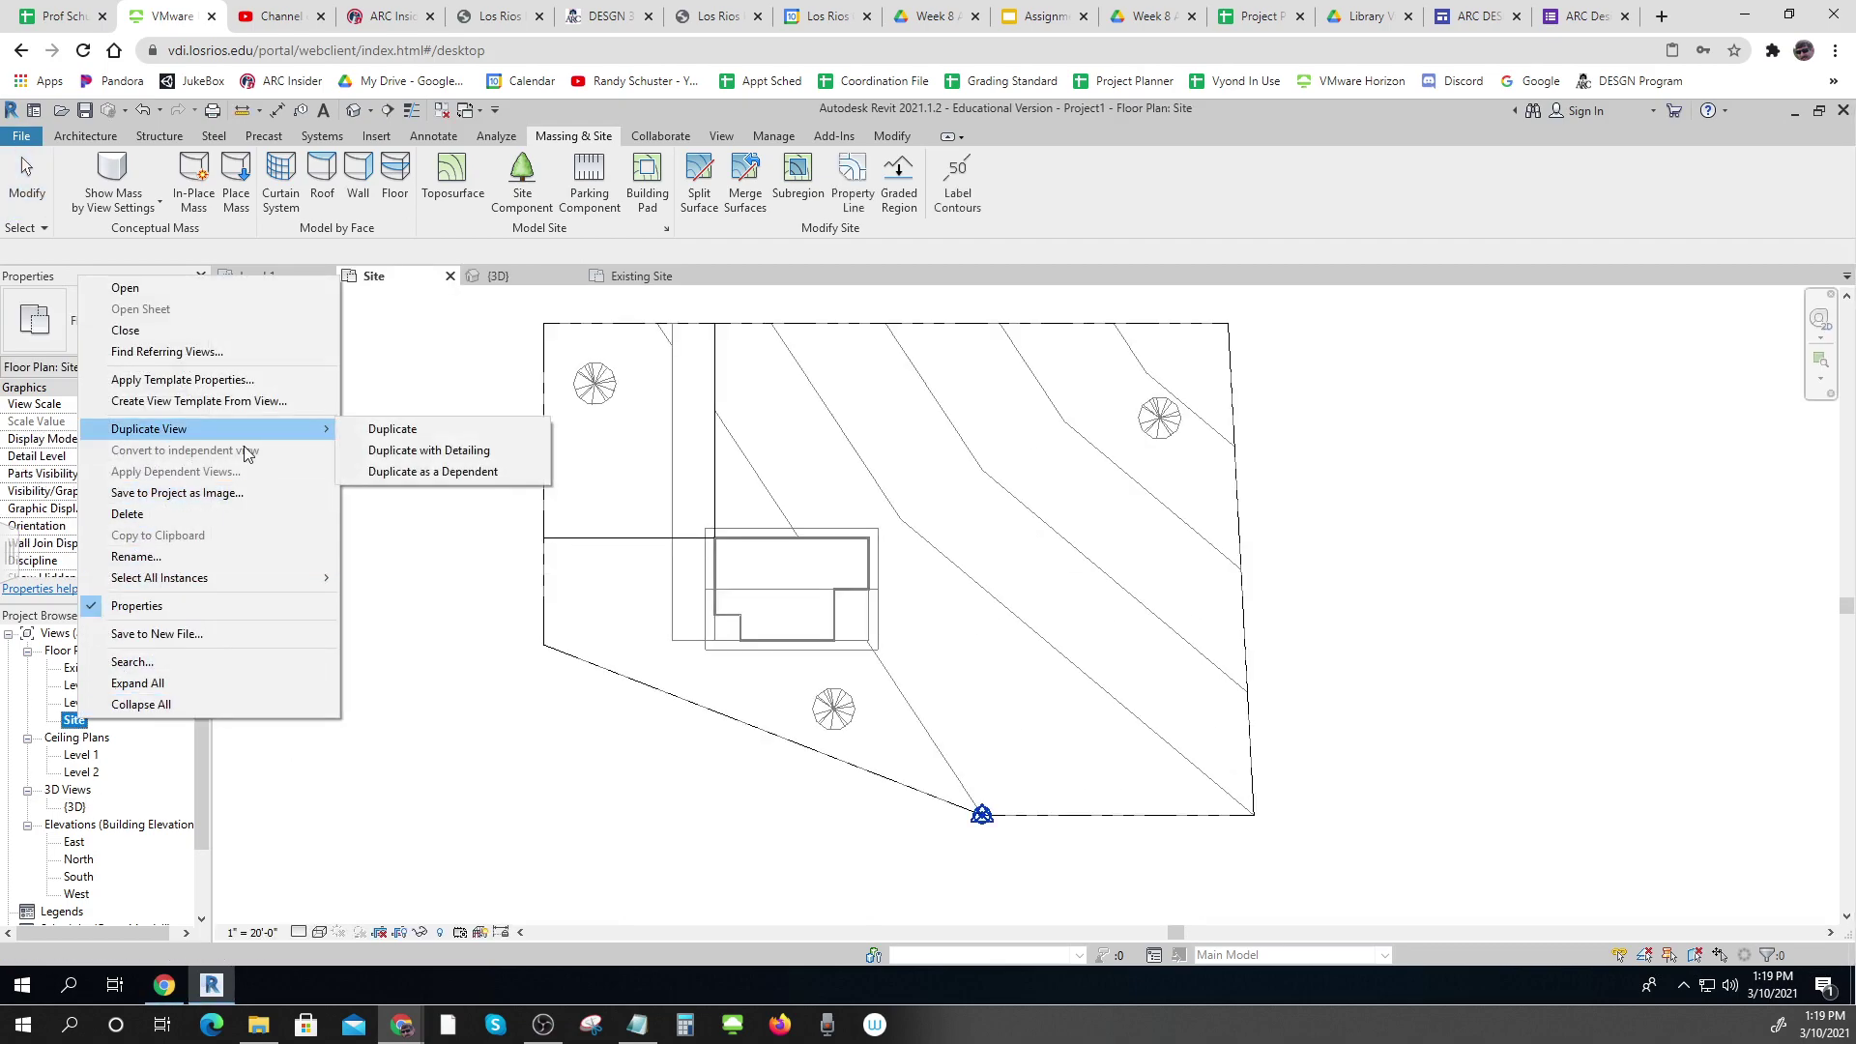
click(440, 429)
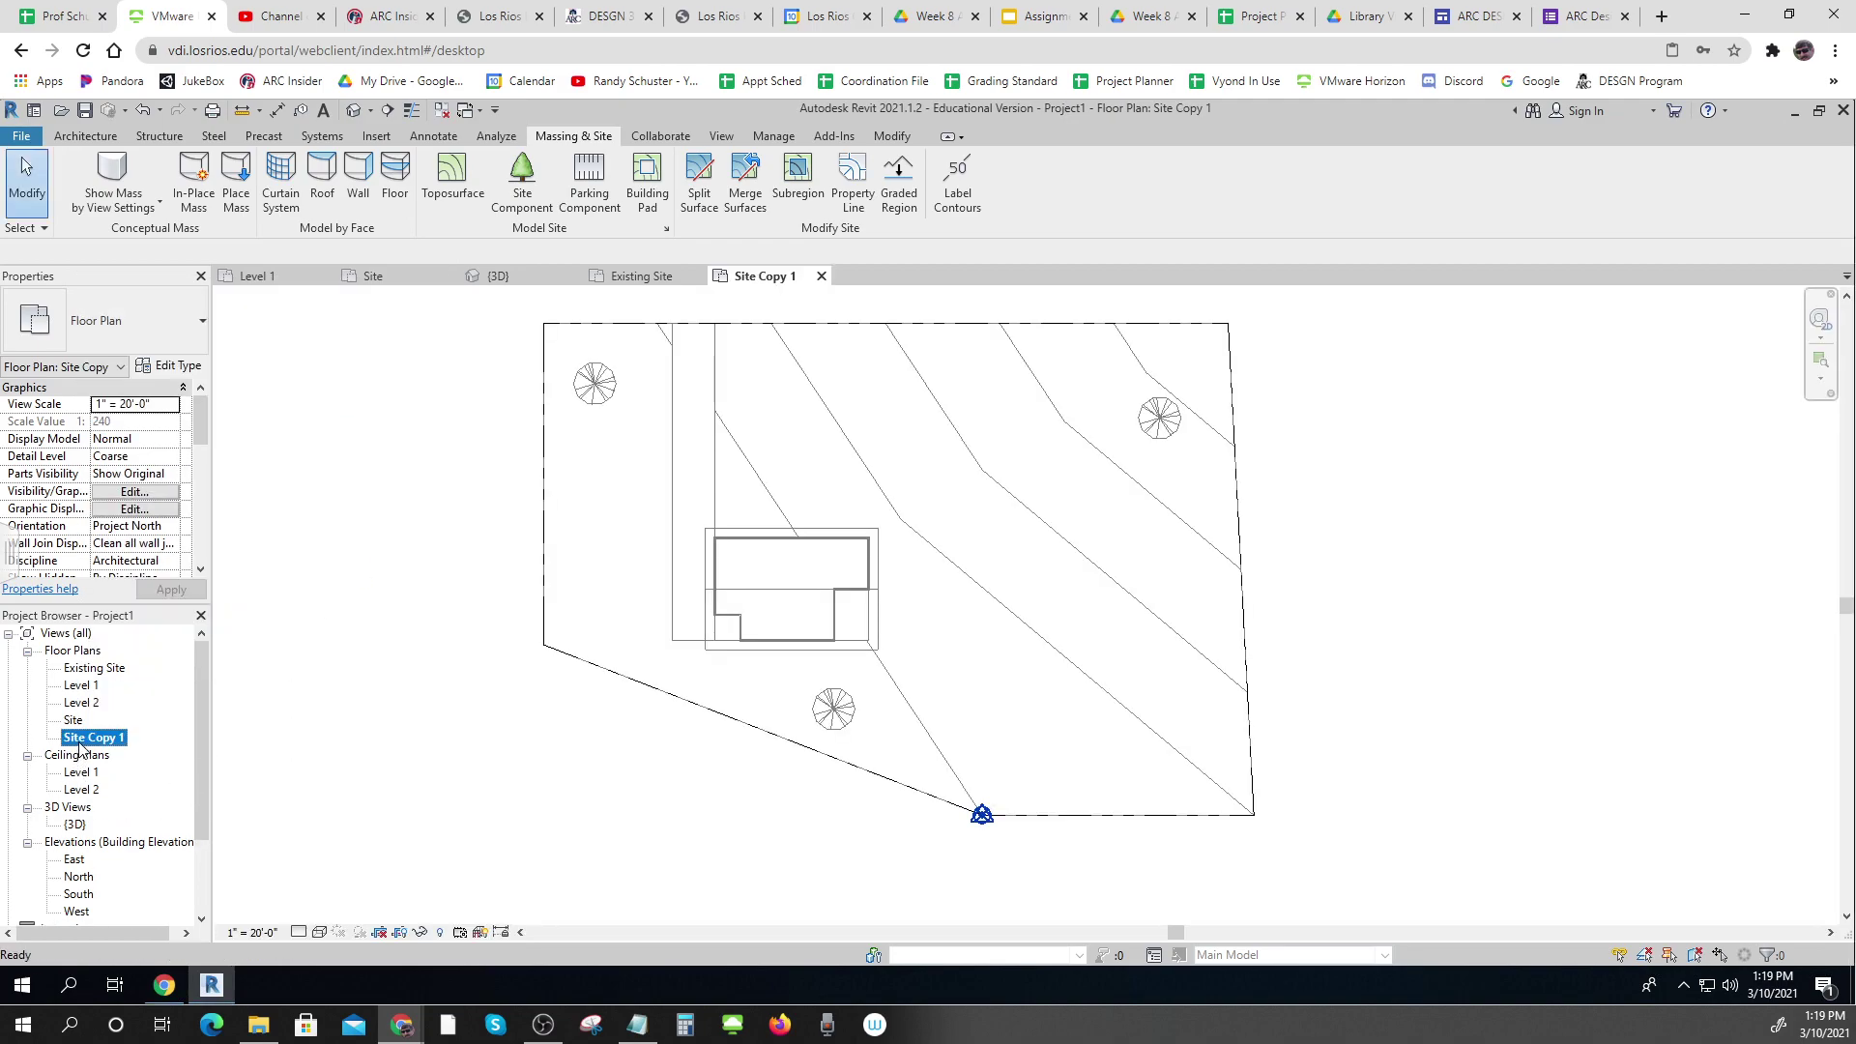
Rename the Site Copy 1 view to 'New Site'
right_click(83, 740)
click(145, 581)
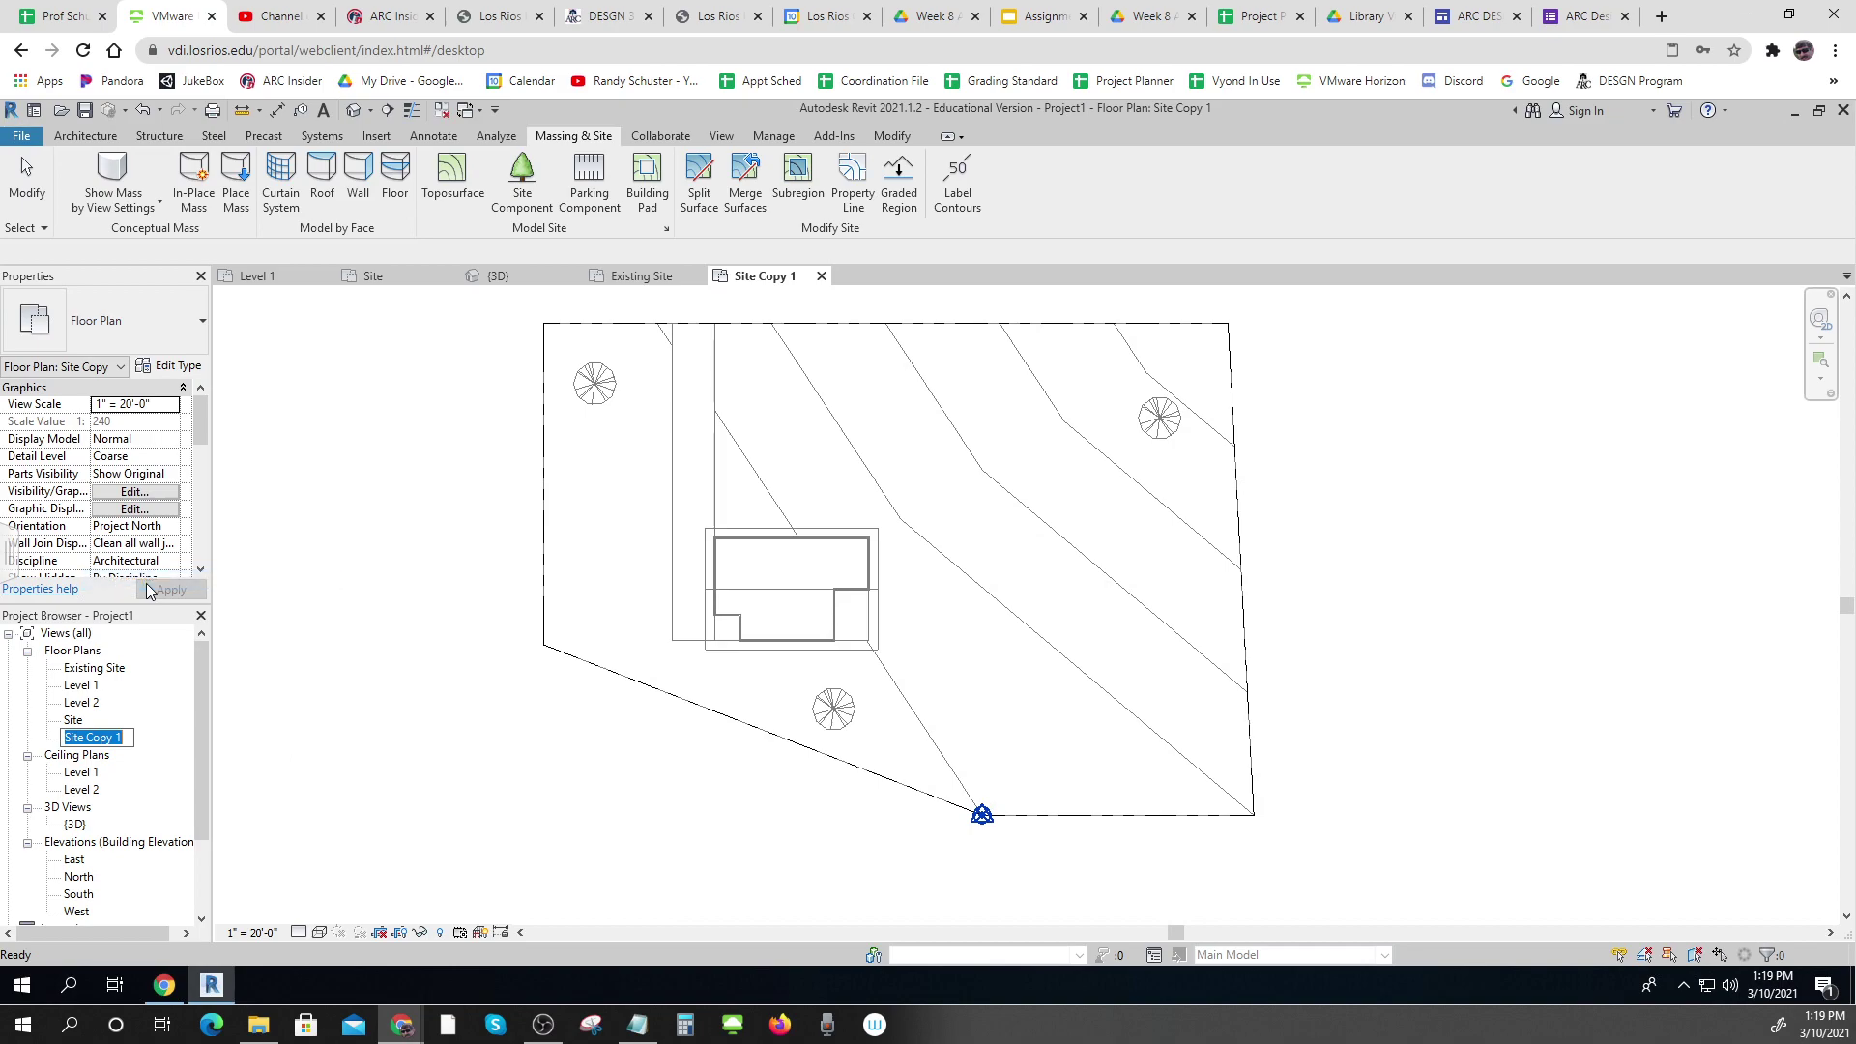
text(New Site)
key(Return)
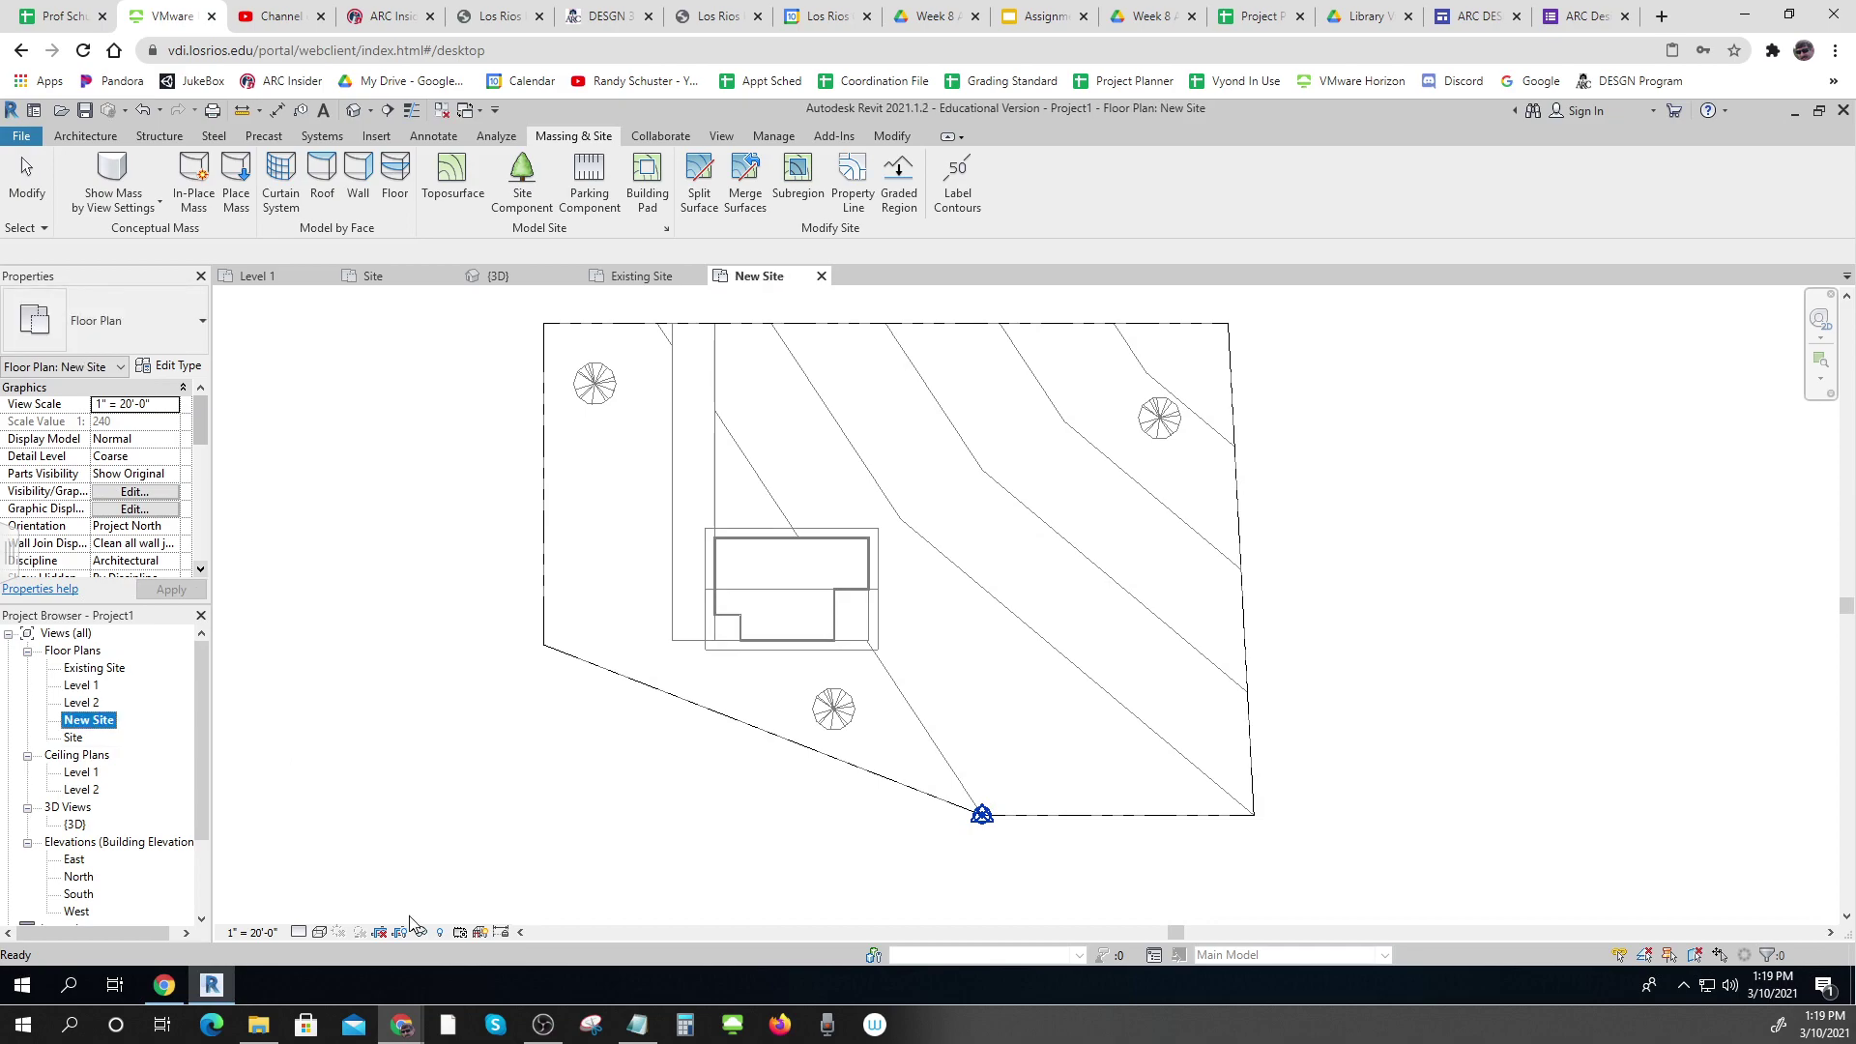
Check the New Site view's Phase setting in the Properties palette
click(455, 824)
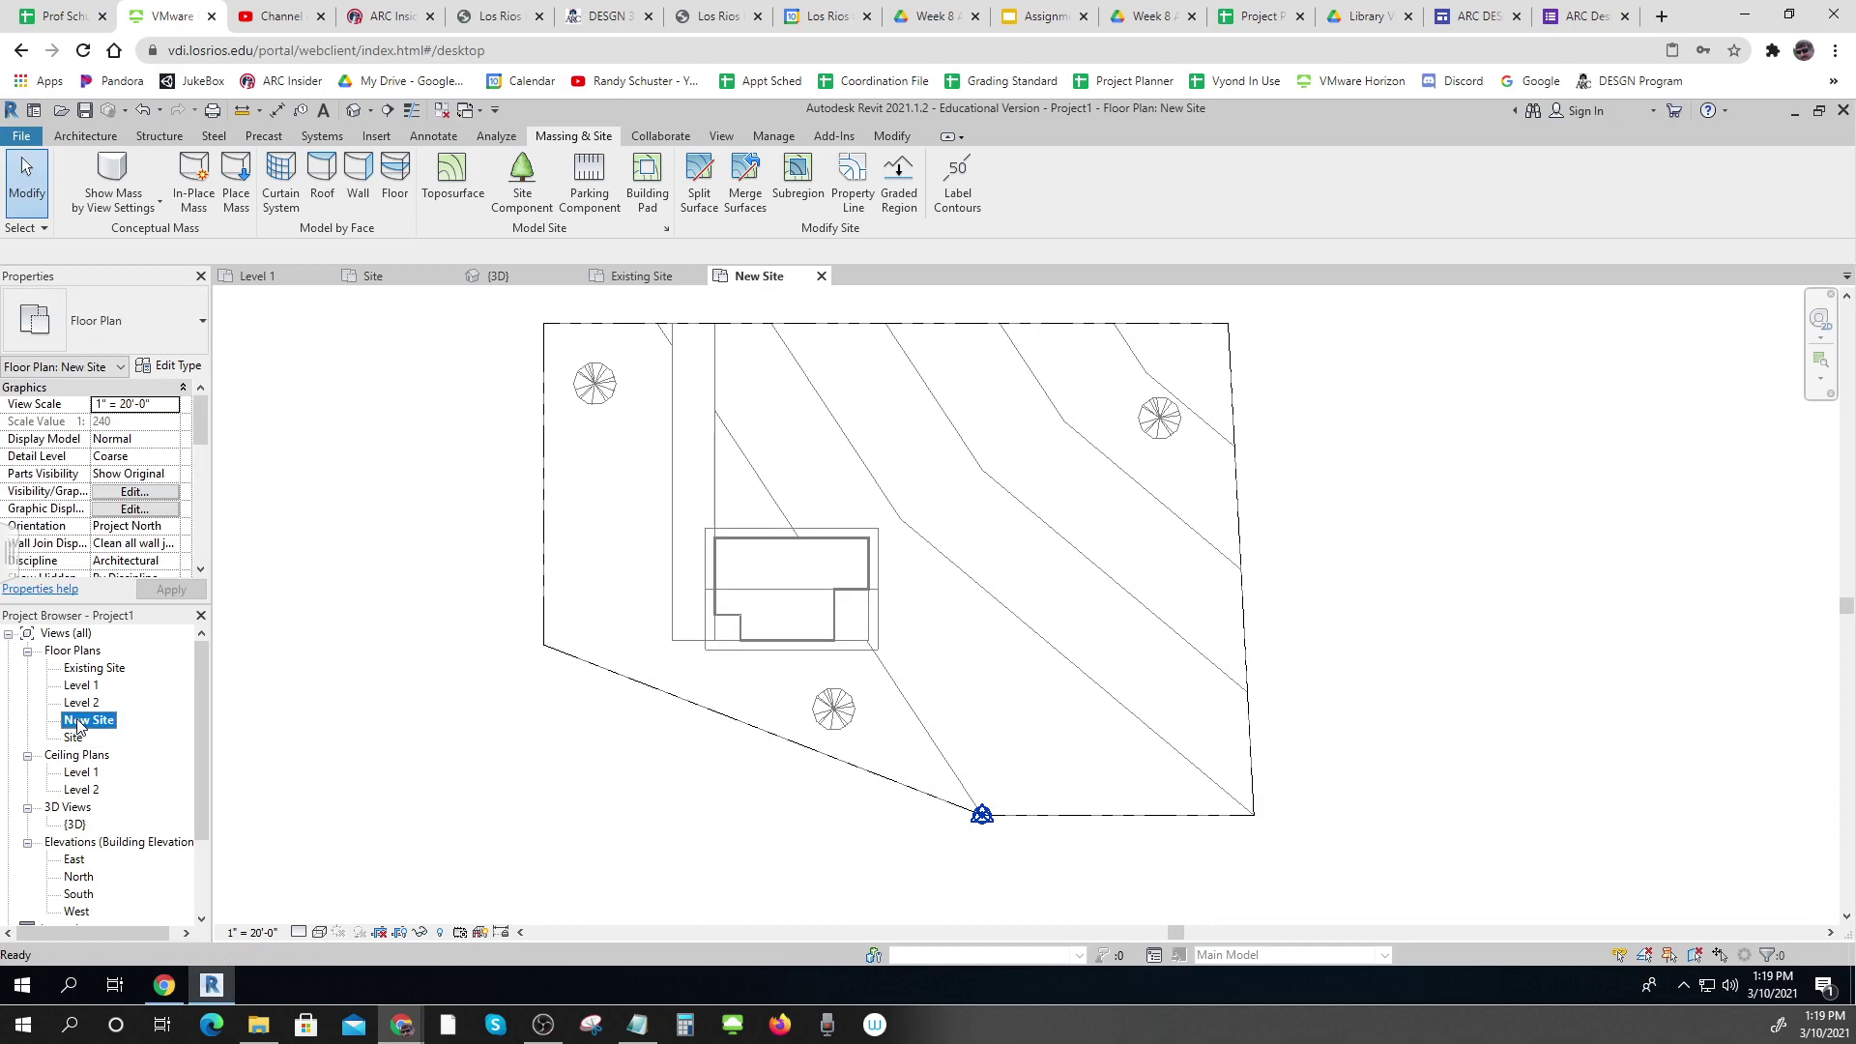
scroll(679, 633, down, 1)
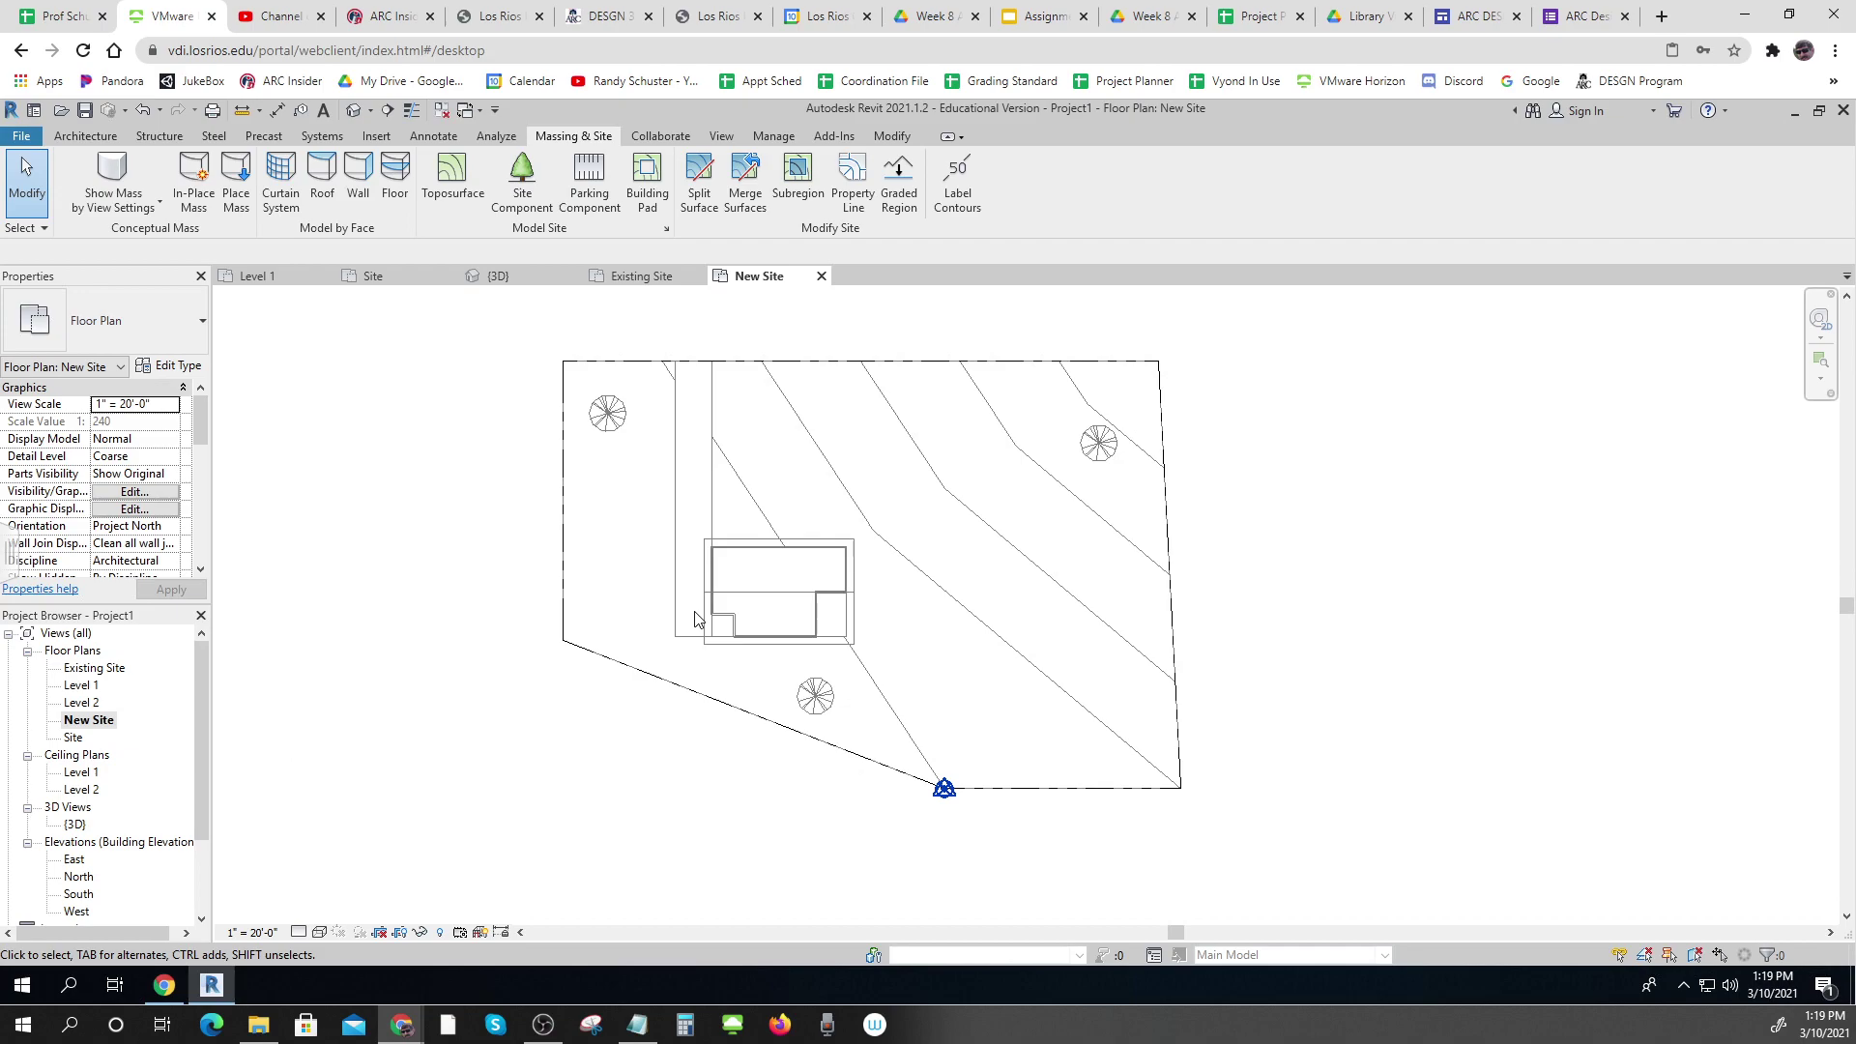
scroll(705, 594, up, 2)
scroll(701, 599, down, 1)
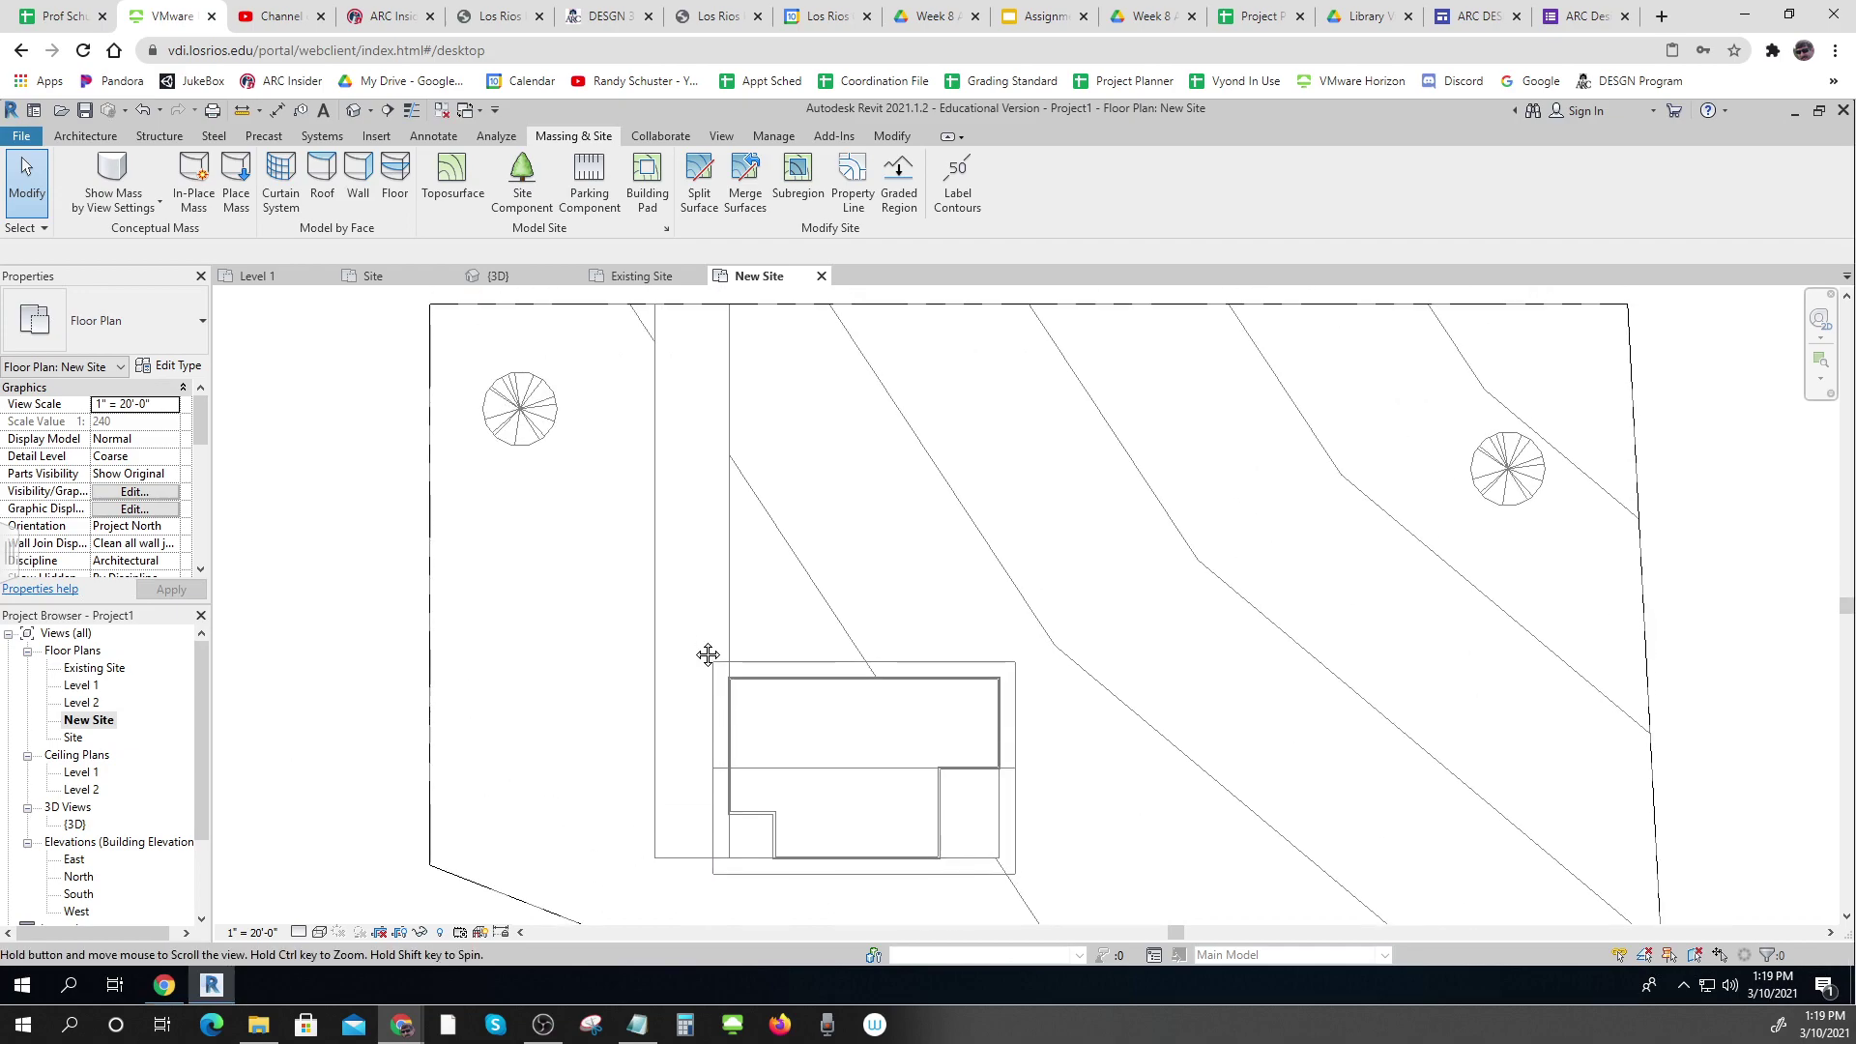
scroll(727, 580, up, 1)
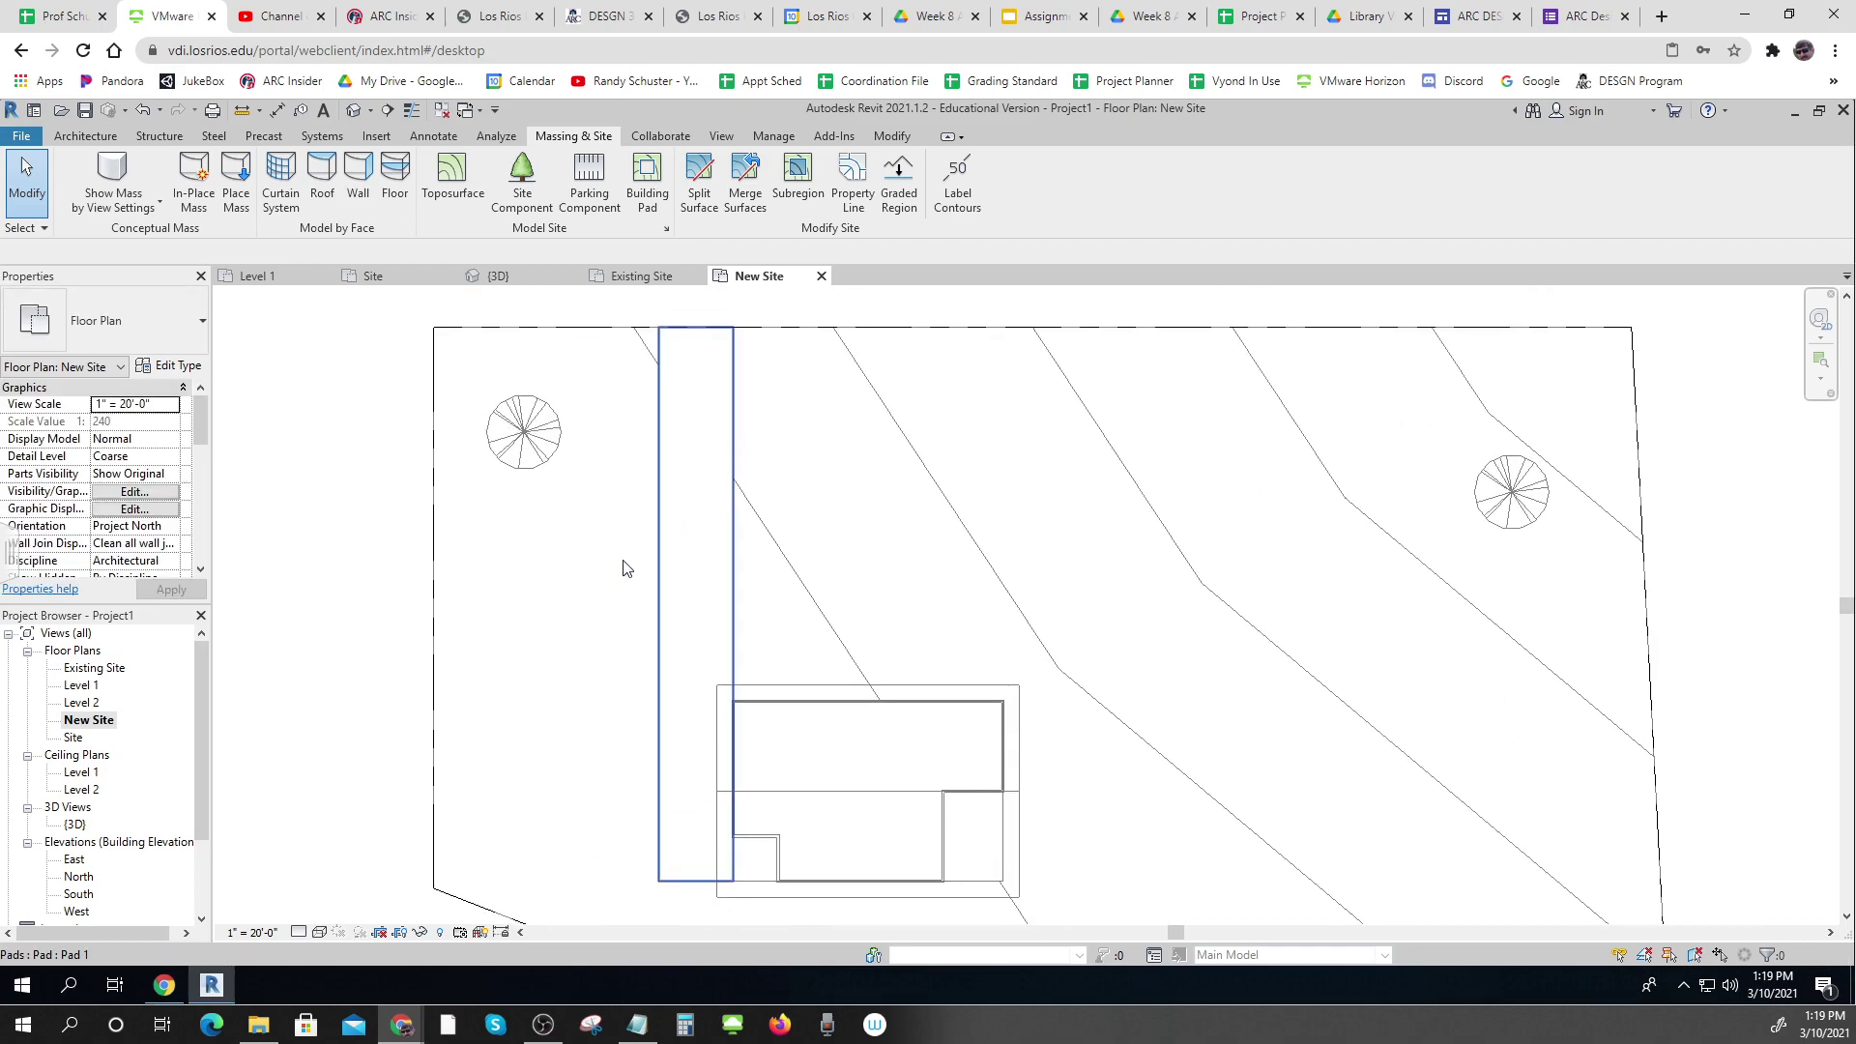
scroll(210, 543, down, 5)
scroll(212, 560, up, 3)
click(201, 570)
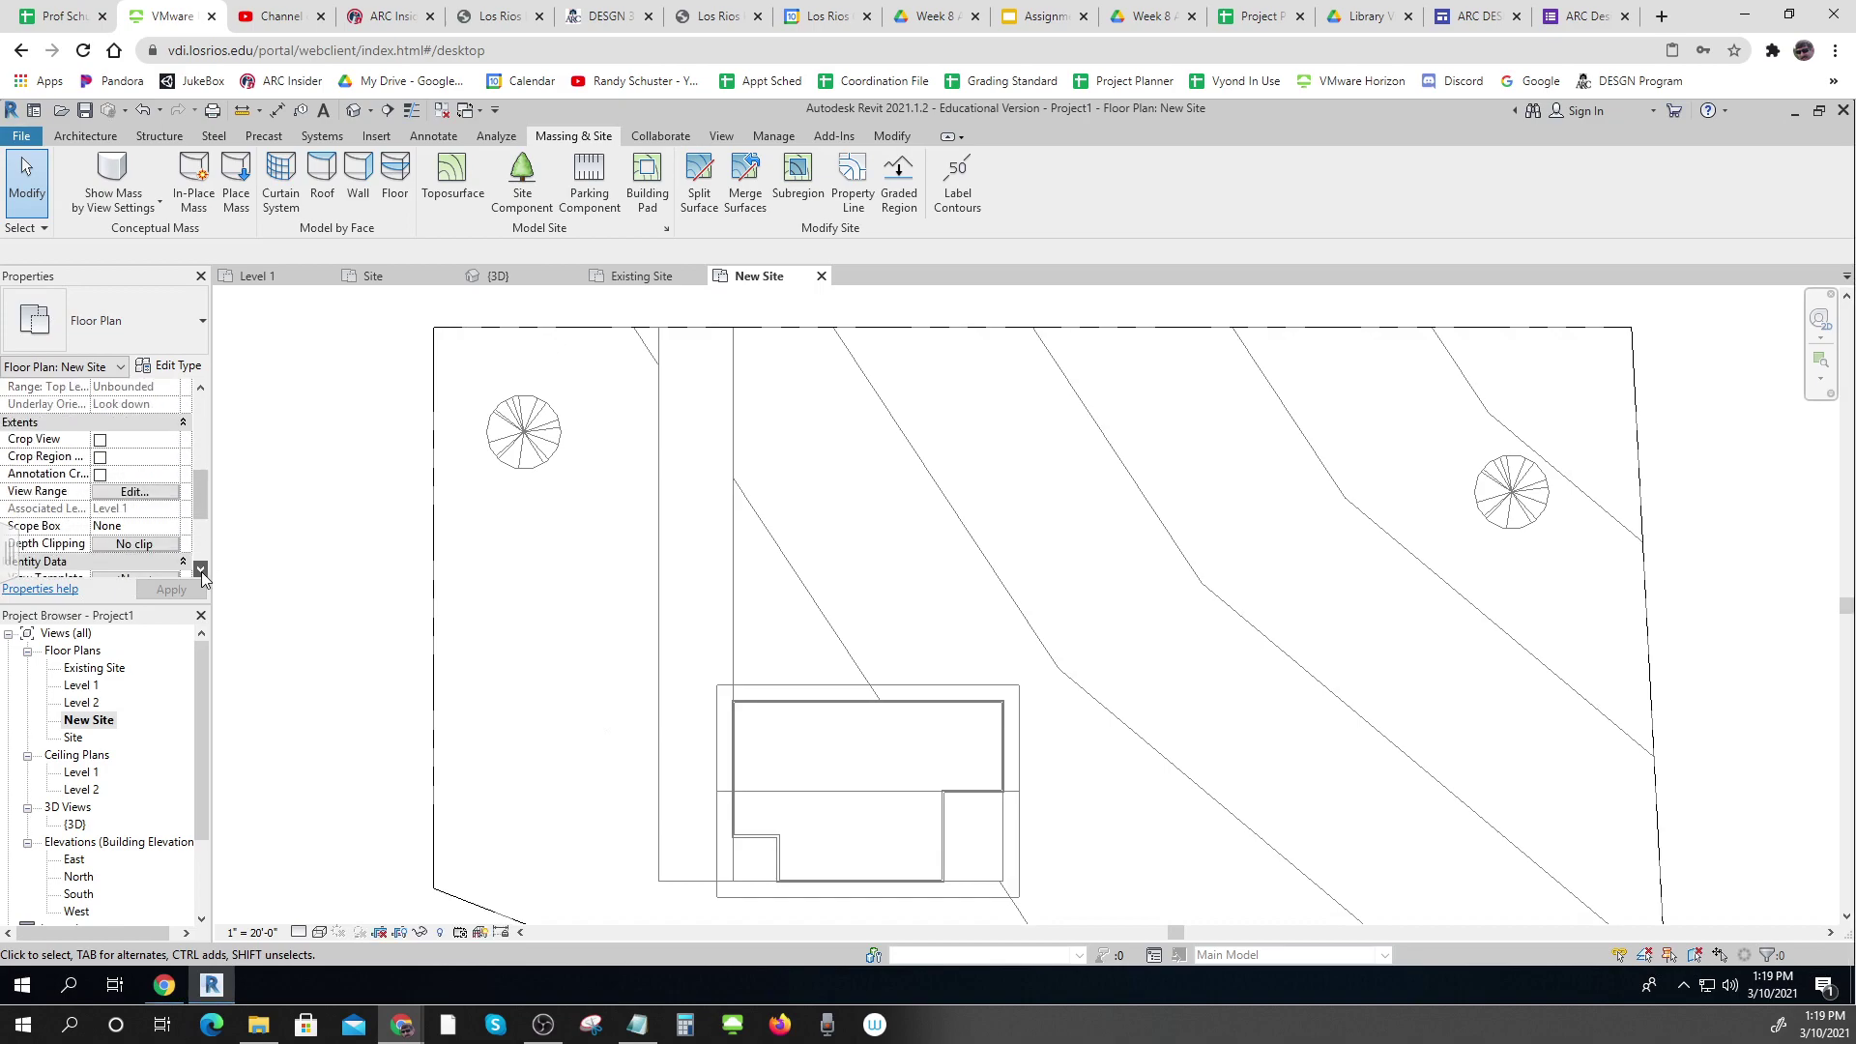
click(201, 570)
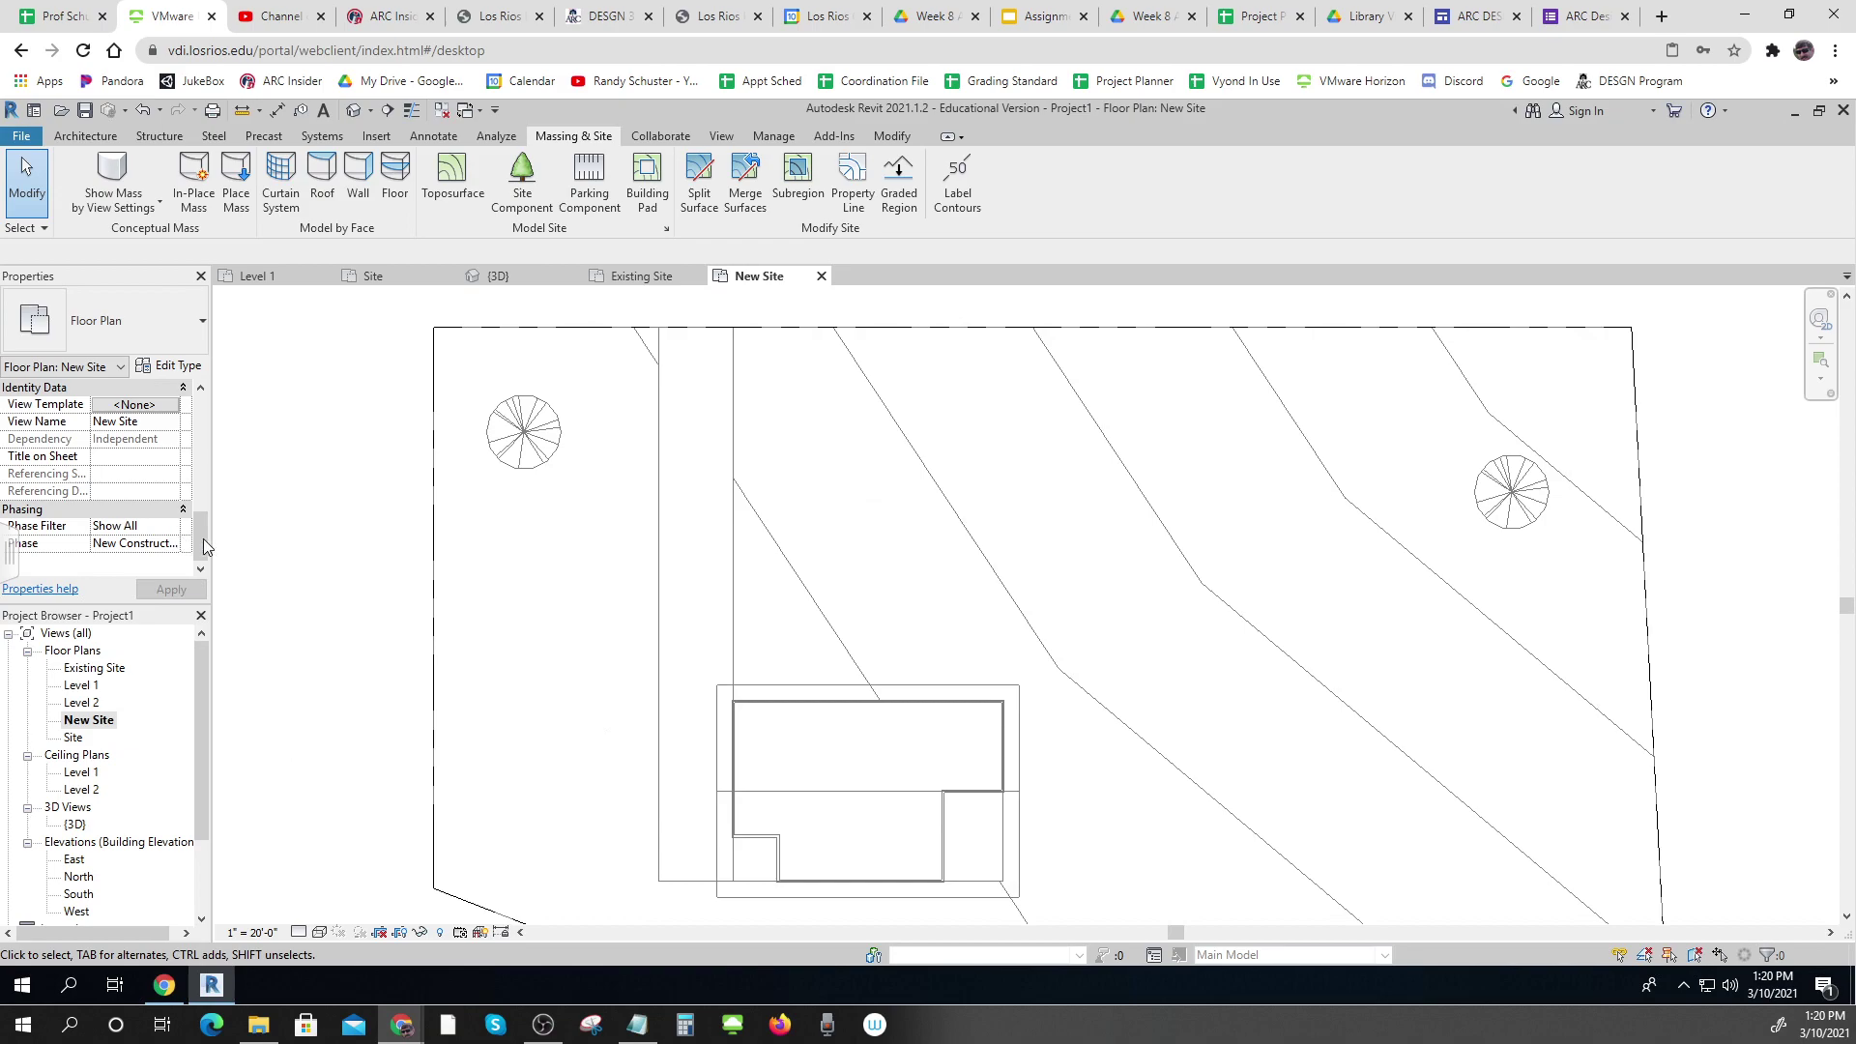
Set Pad 1's Phase Demolished to New Construction, then deselect it
click(665, 566)
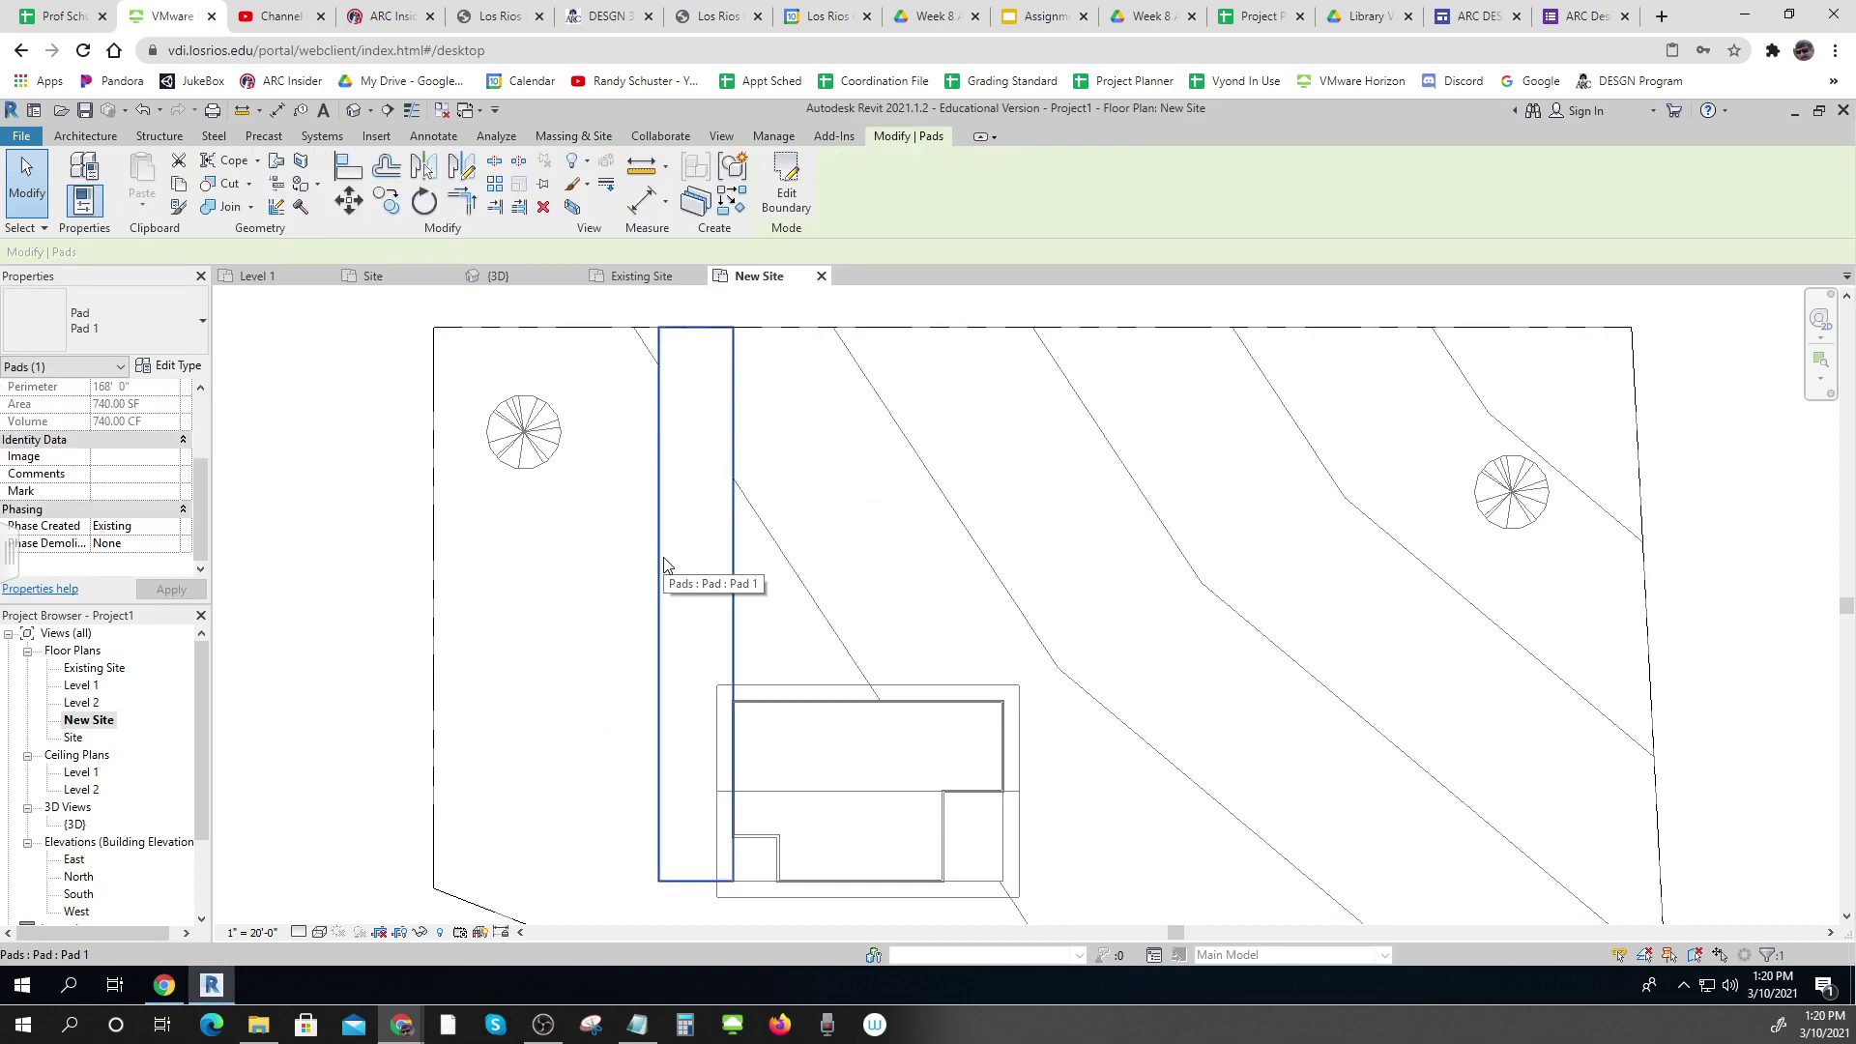
click(165, 547)
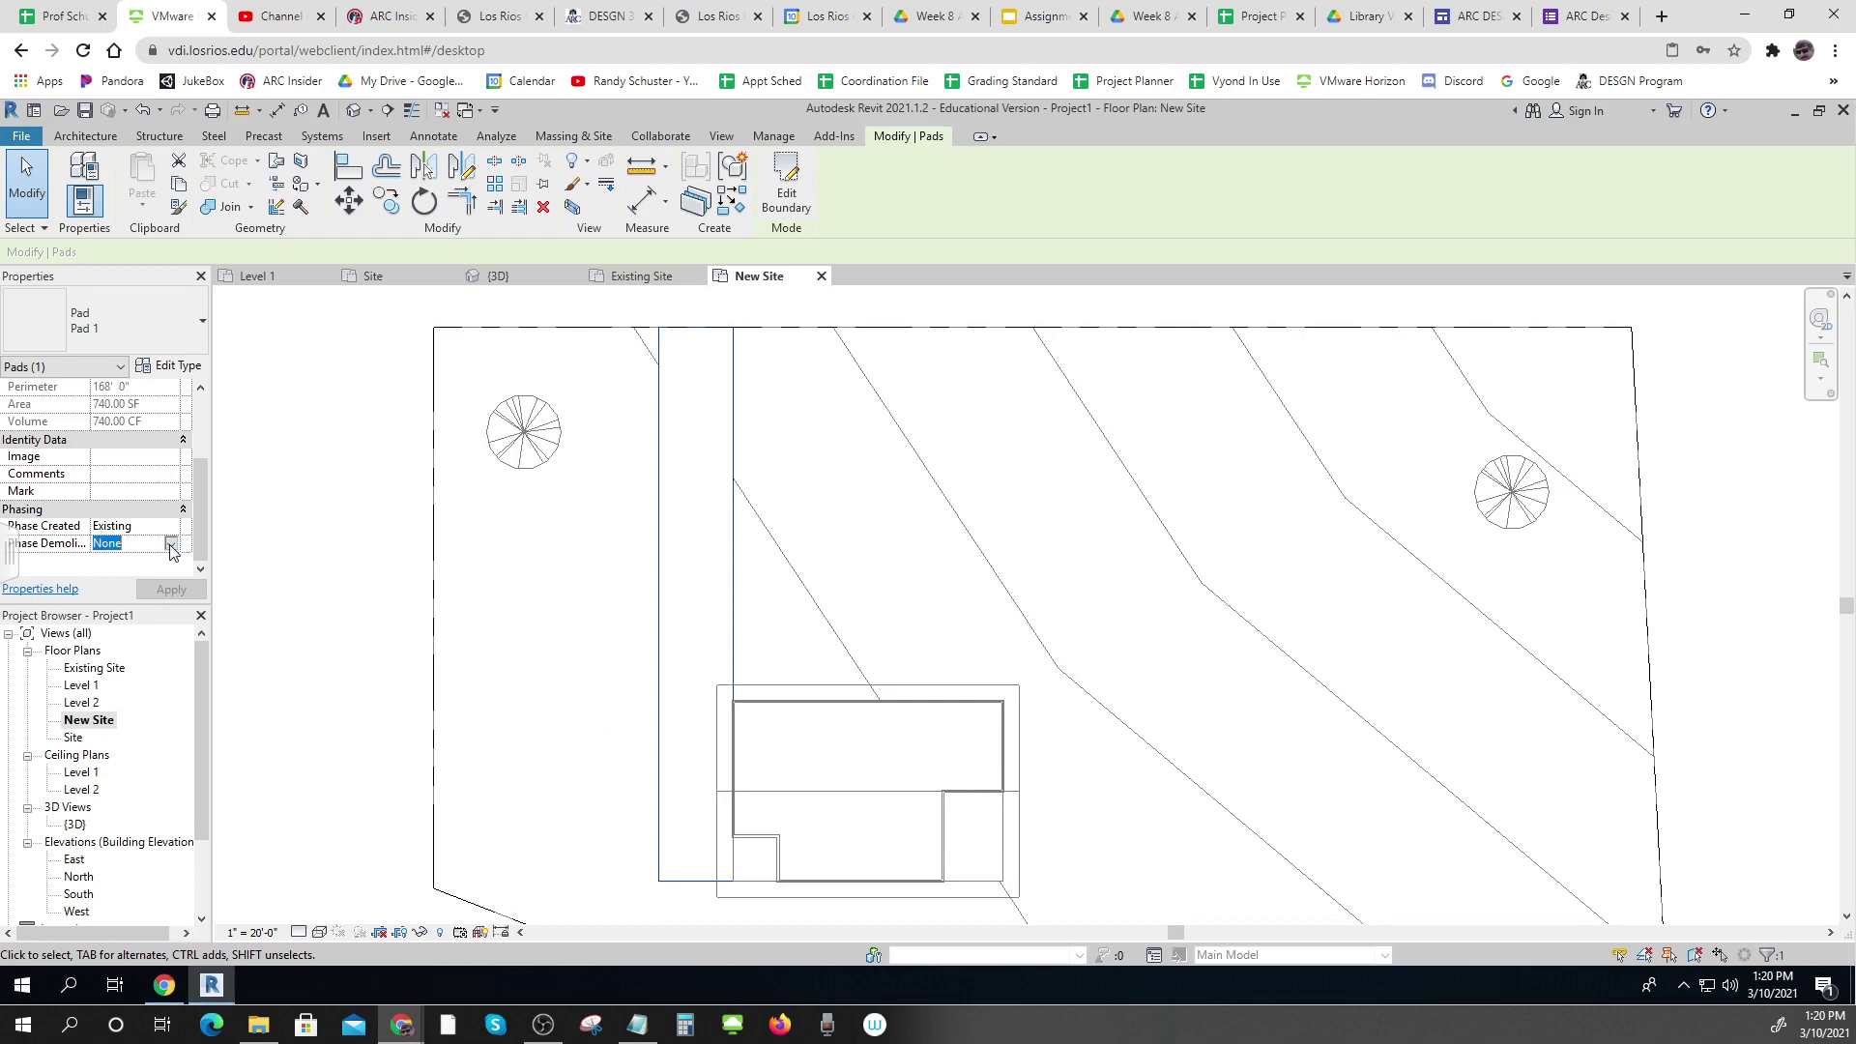
click(170, 544)
click(149, 577)
click(299, 624)
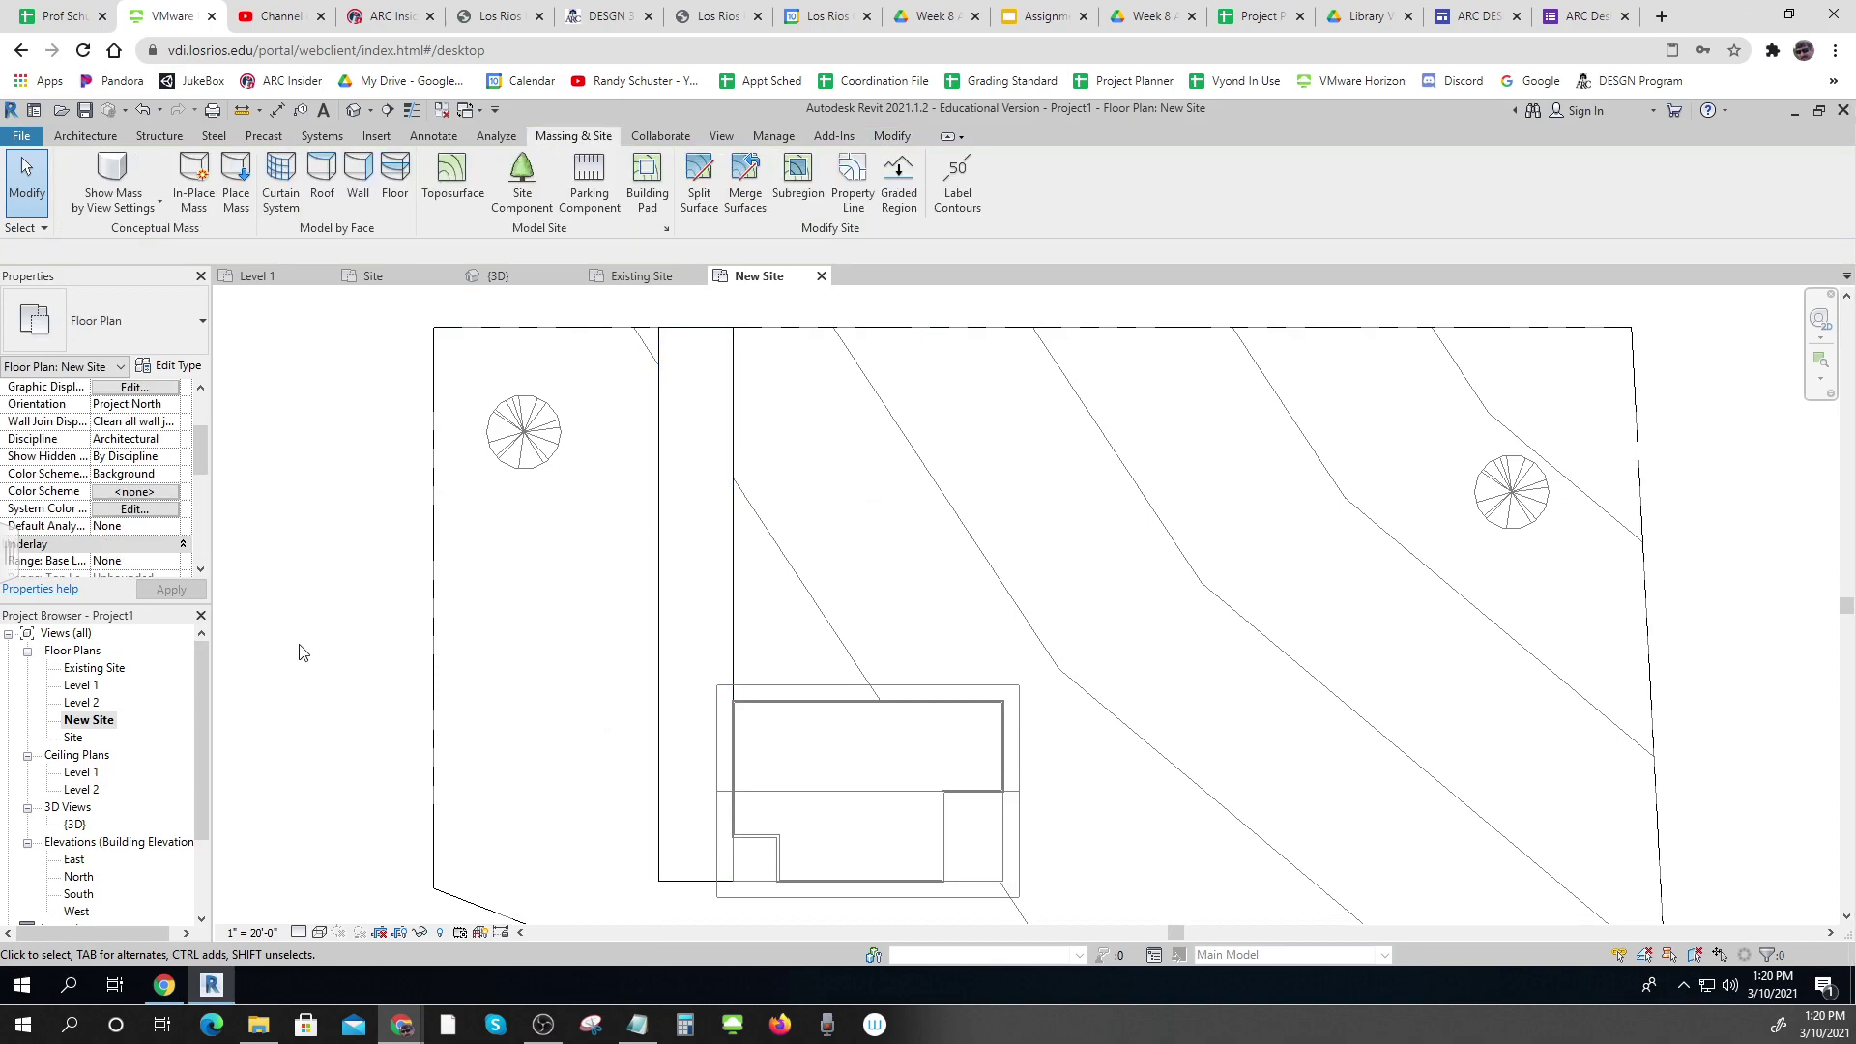
scroll(299, 653, down, 2)
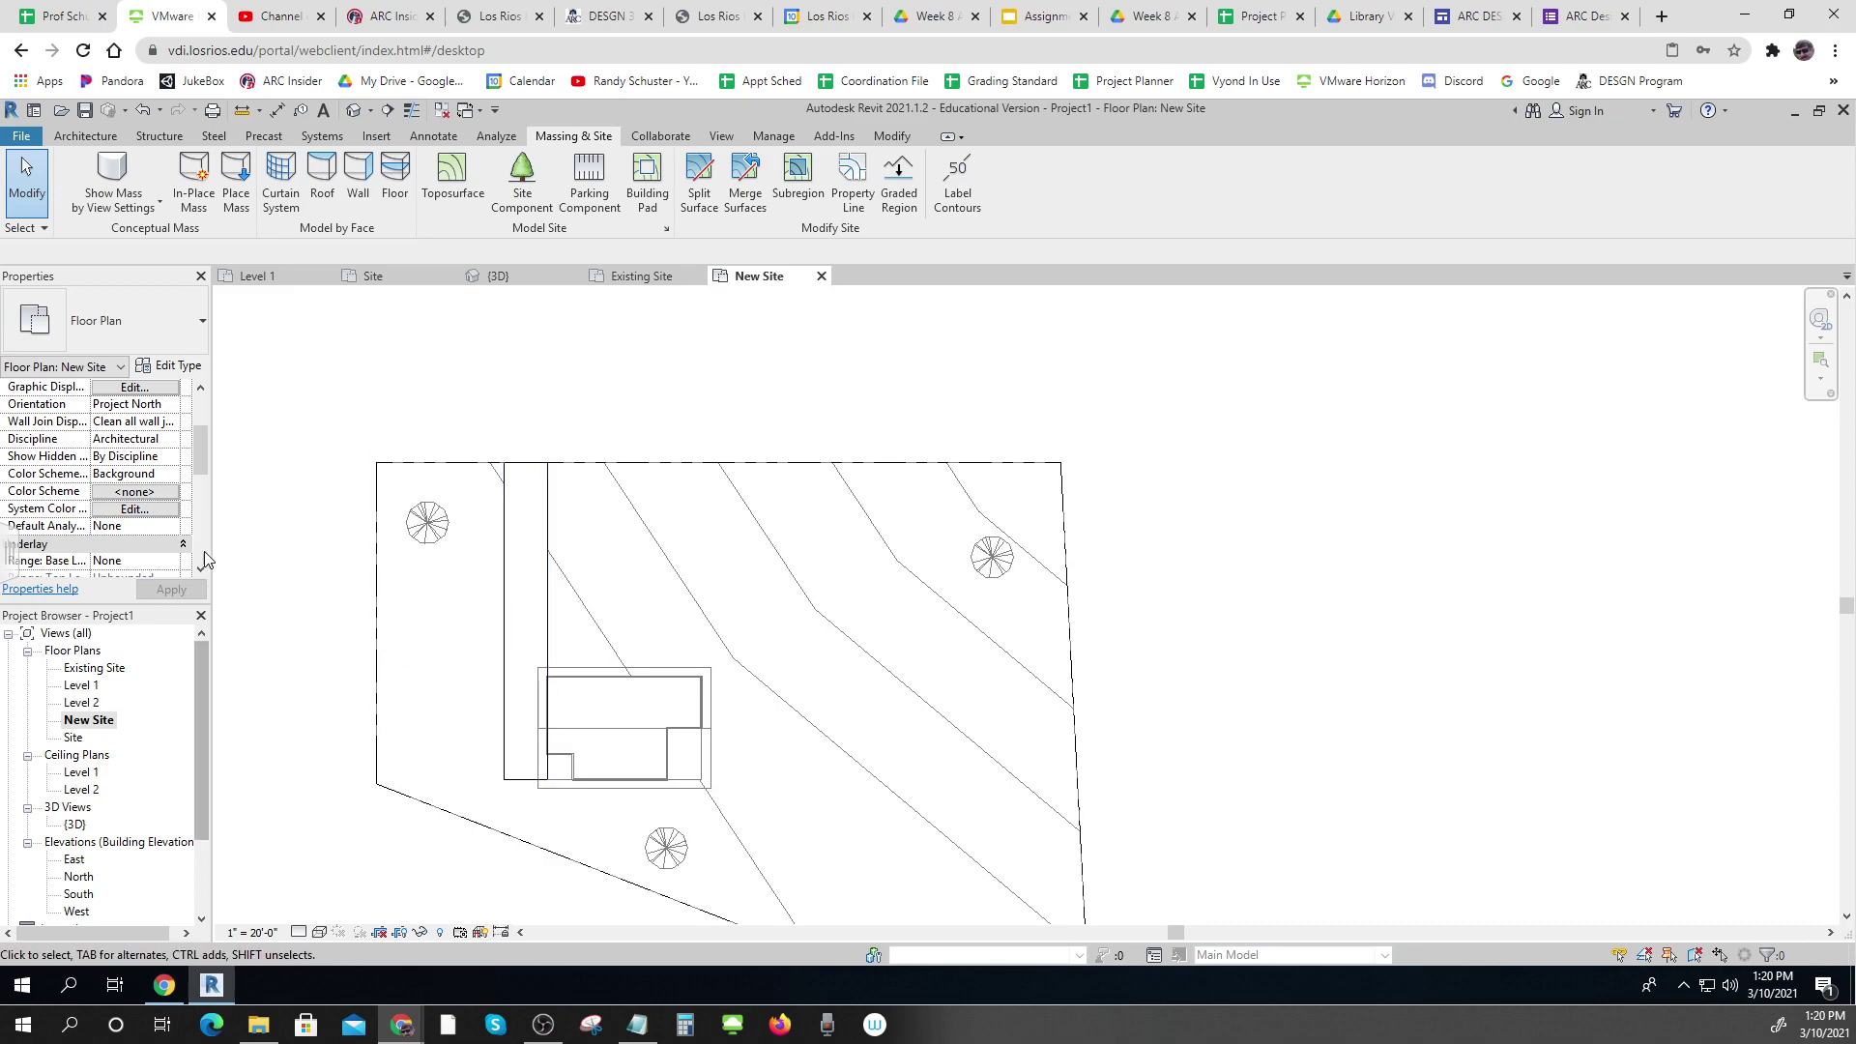
scroll(205, 567, down, 6)
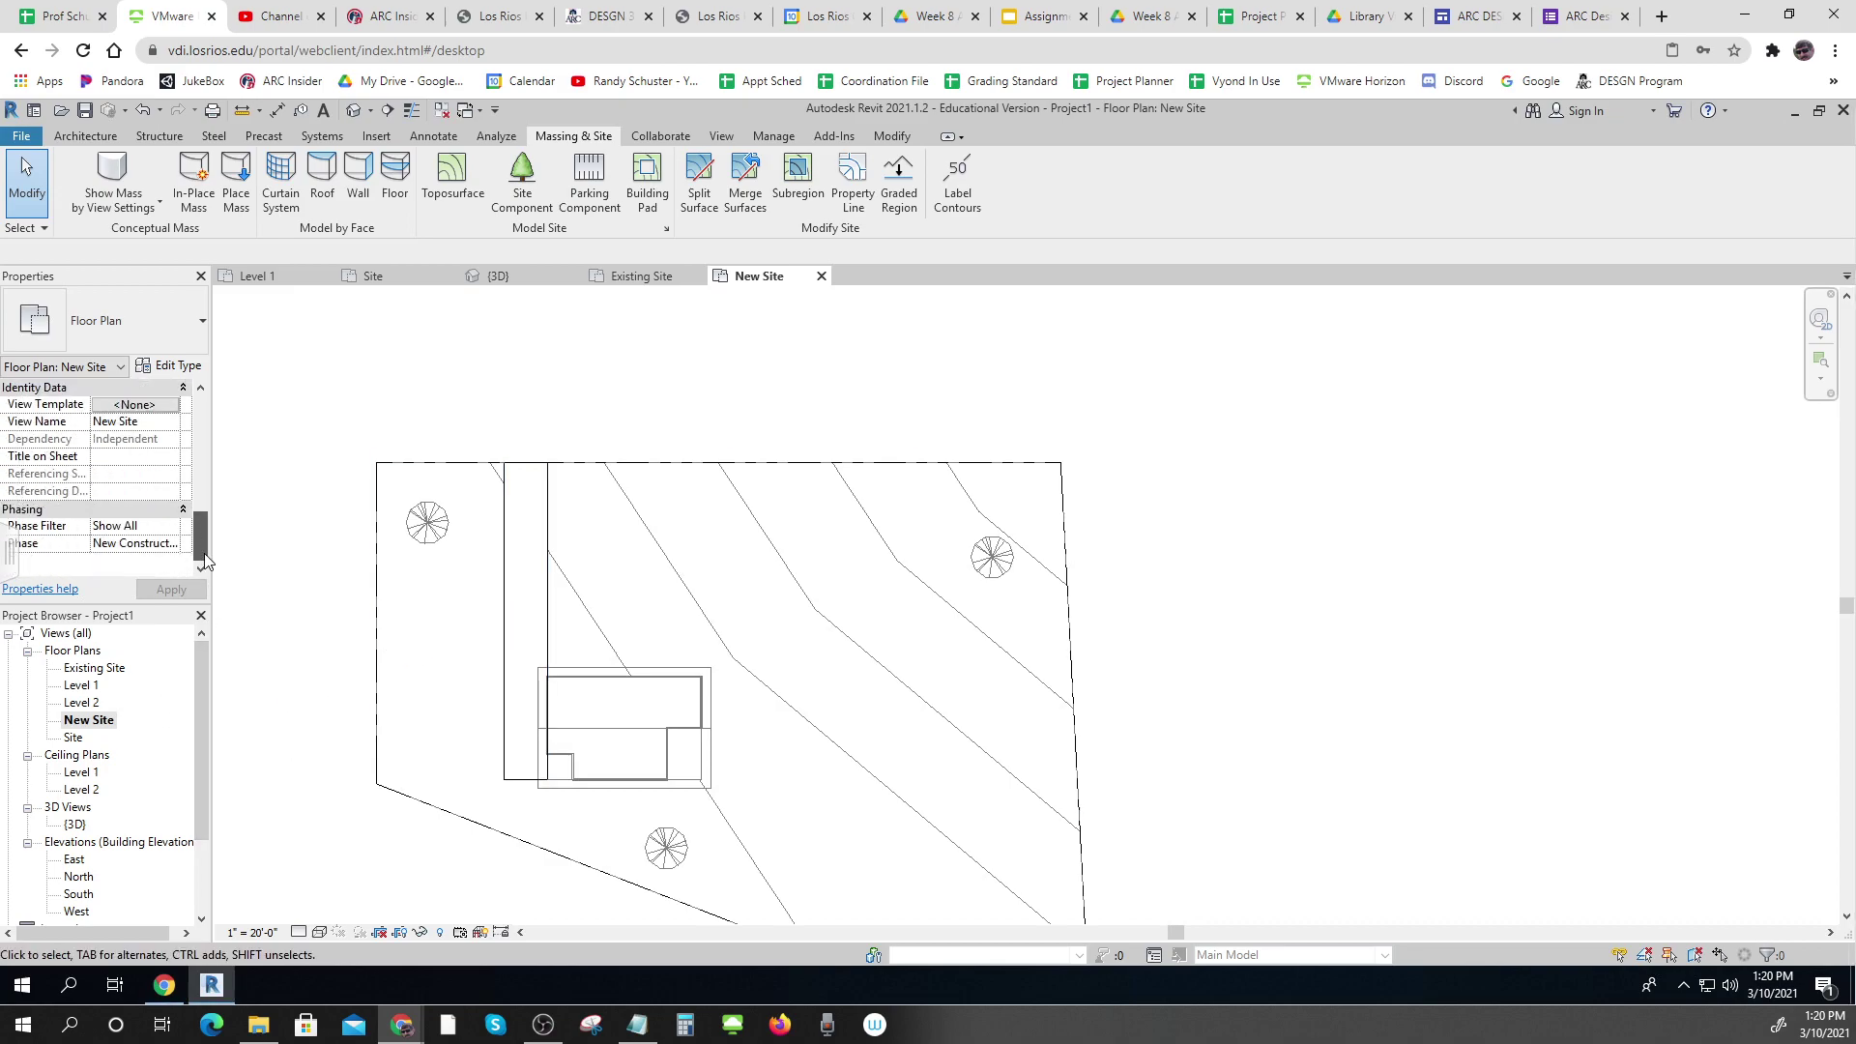
click(172, 526)
click(172, 526)
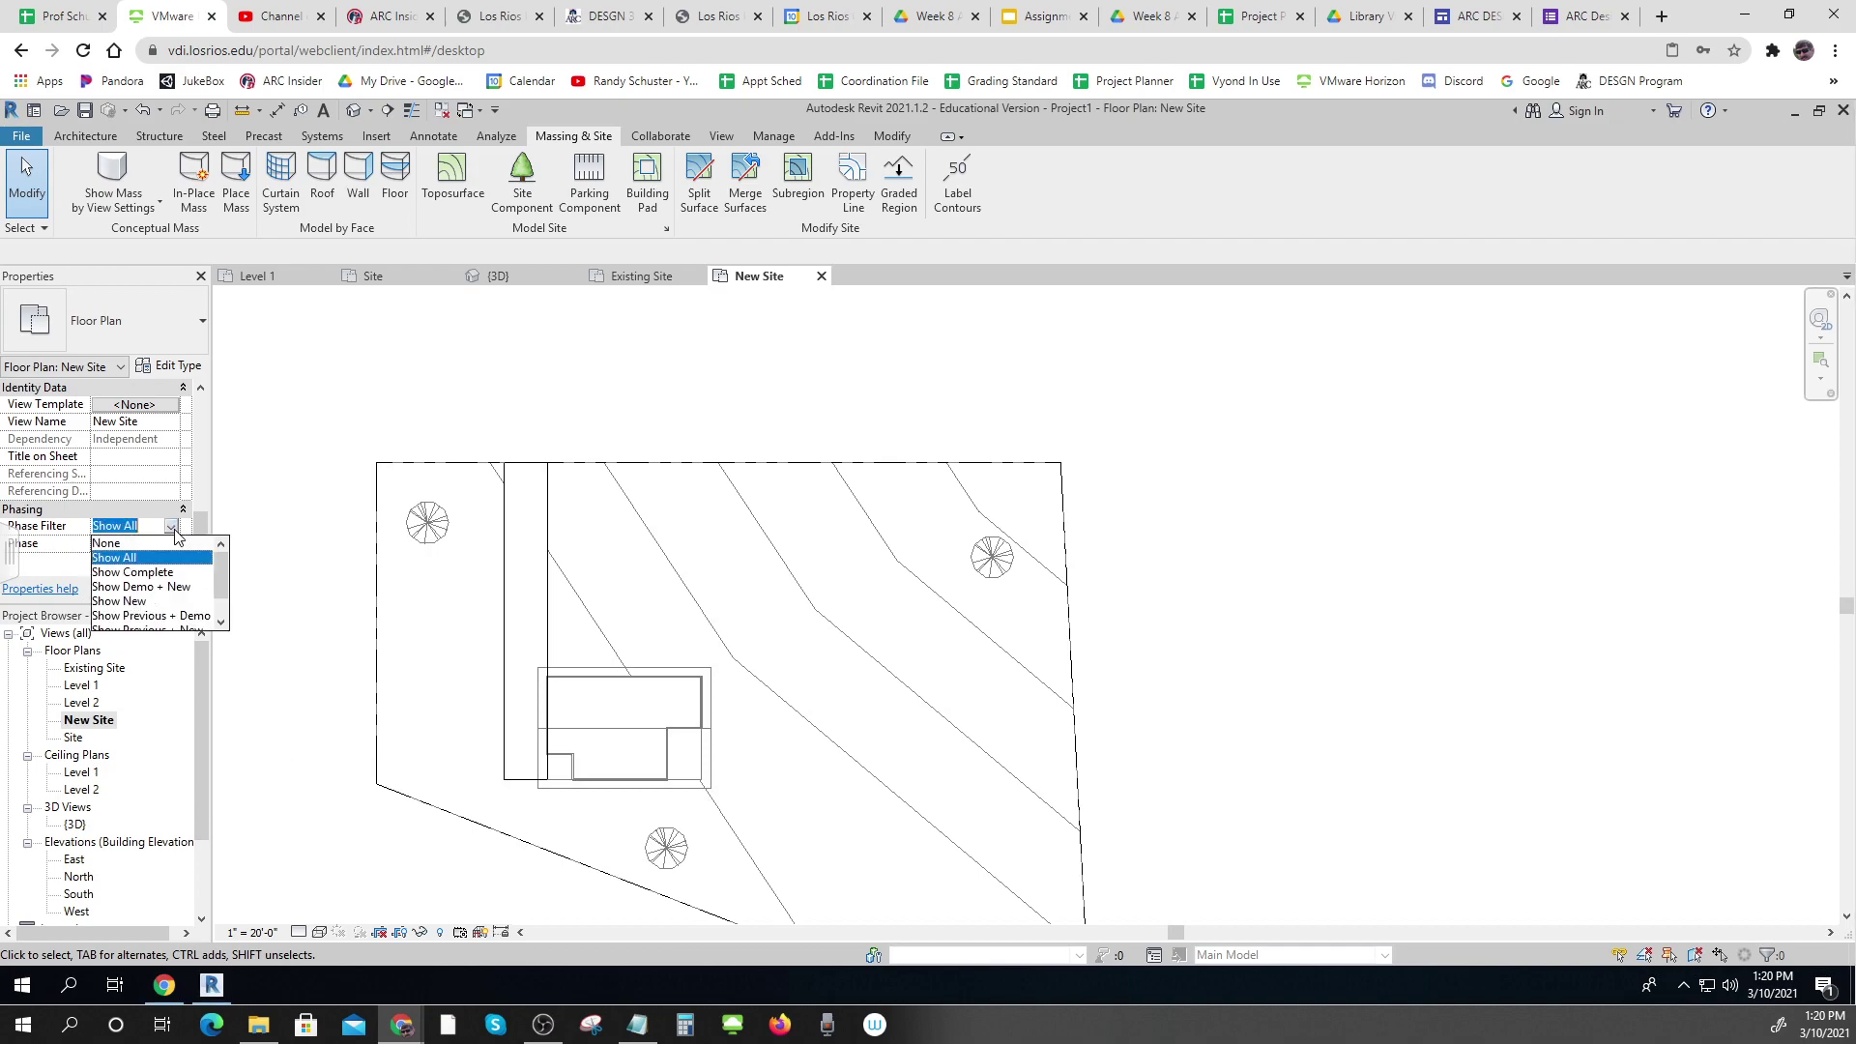
click(154, 602)
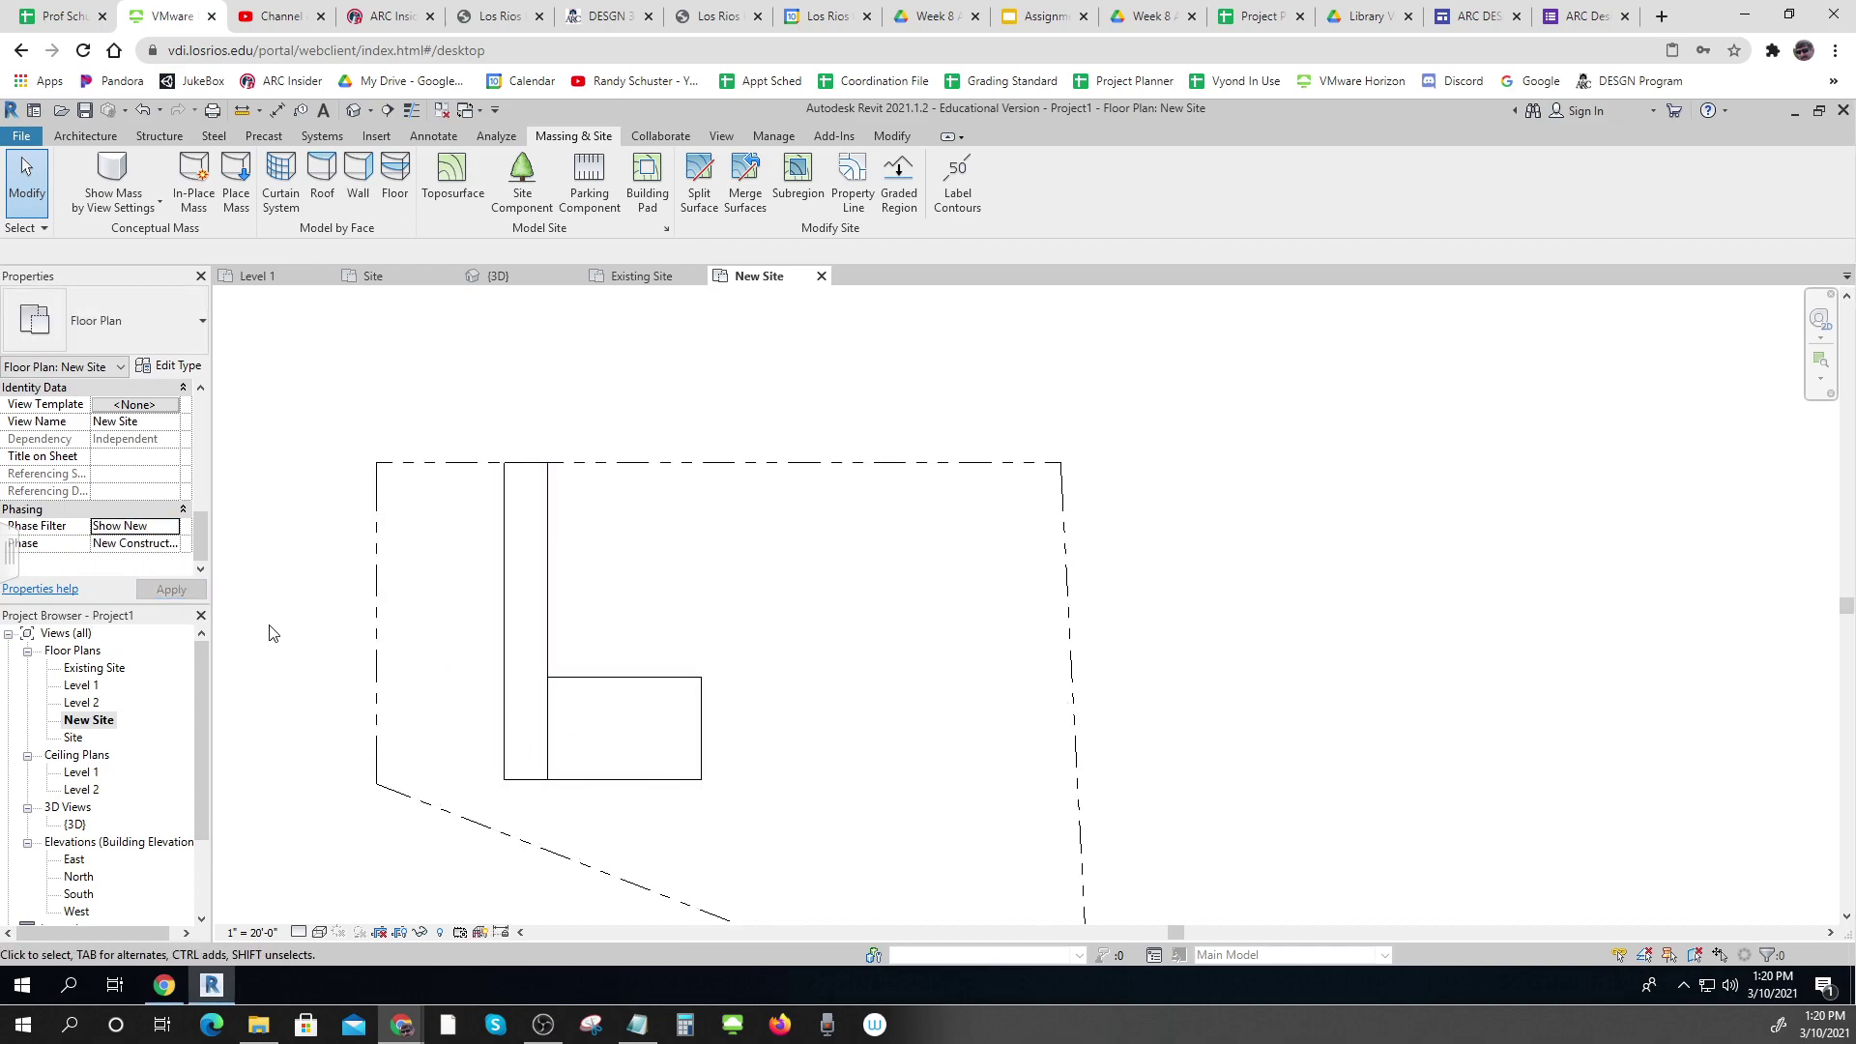
click(171, 526)
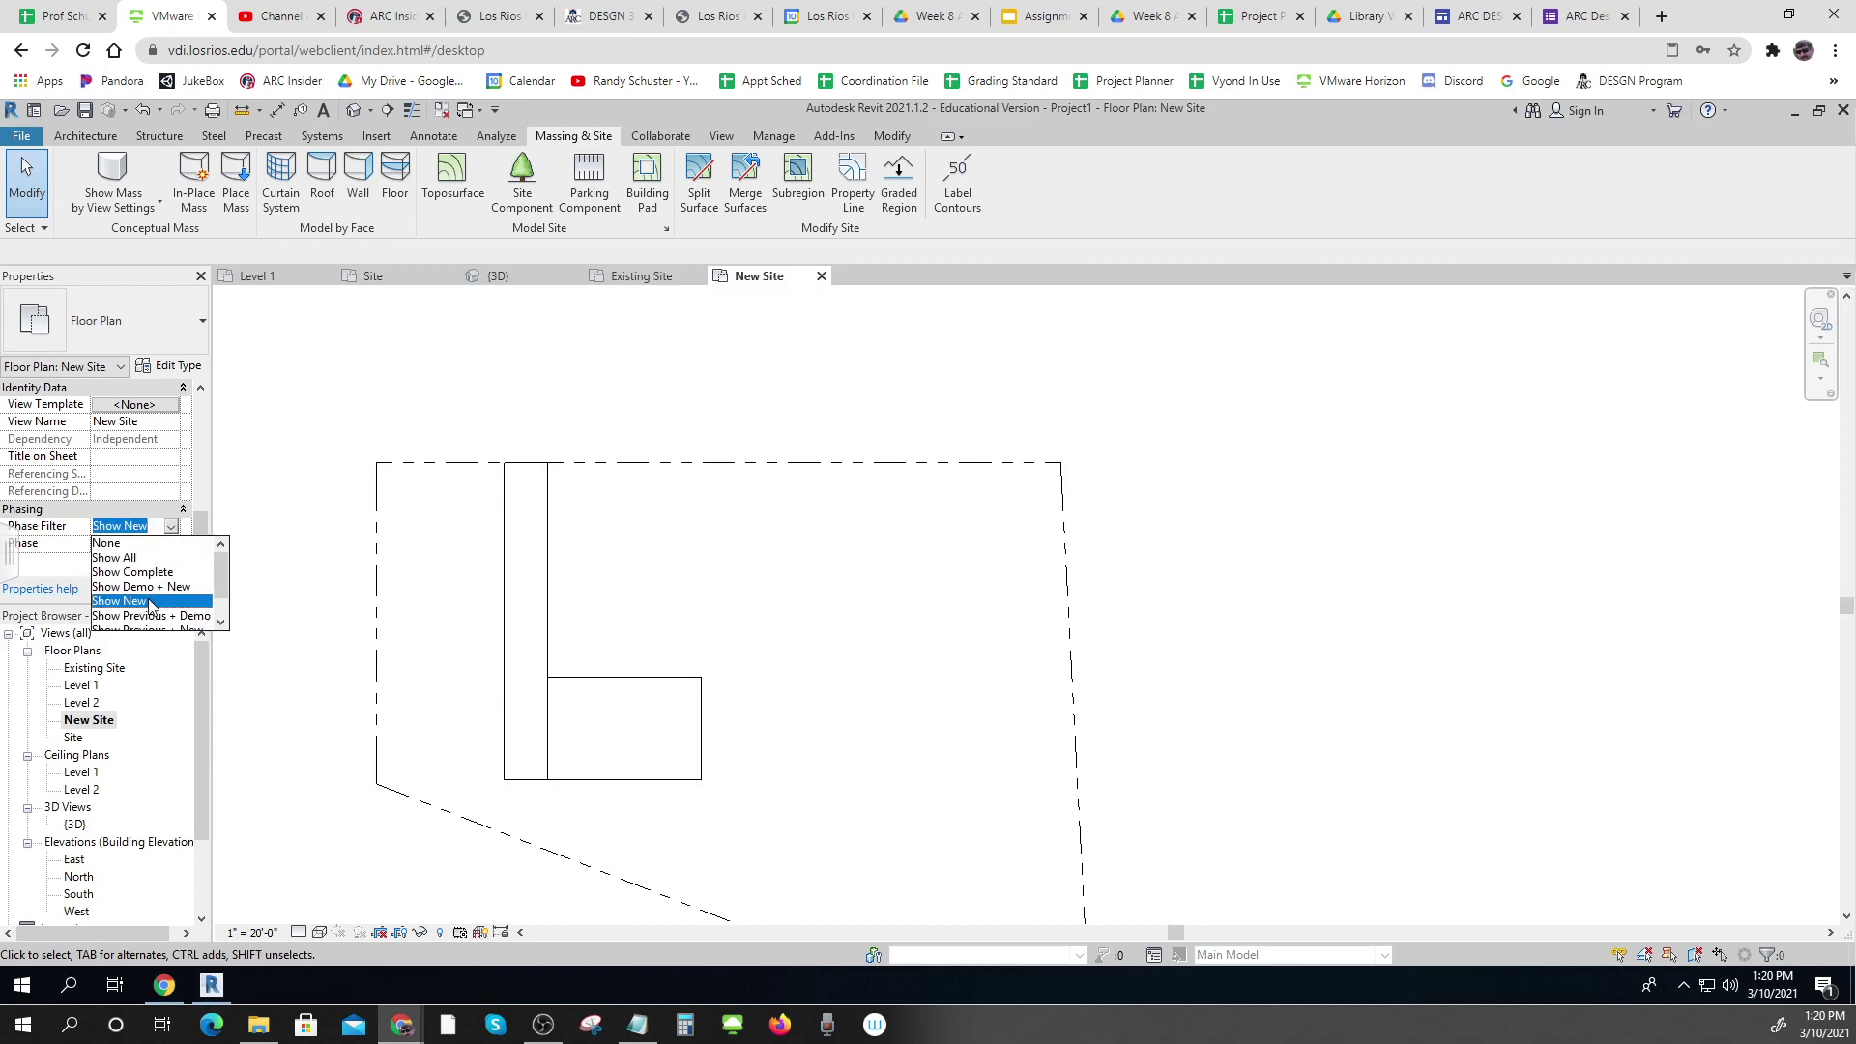
click(138, 559)
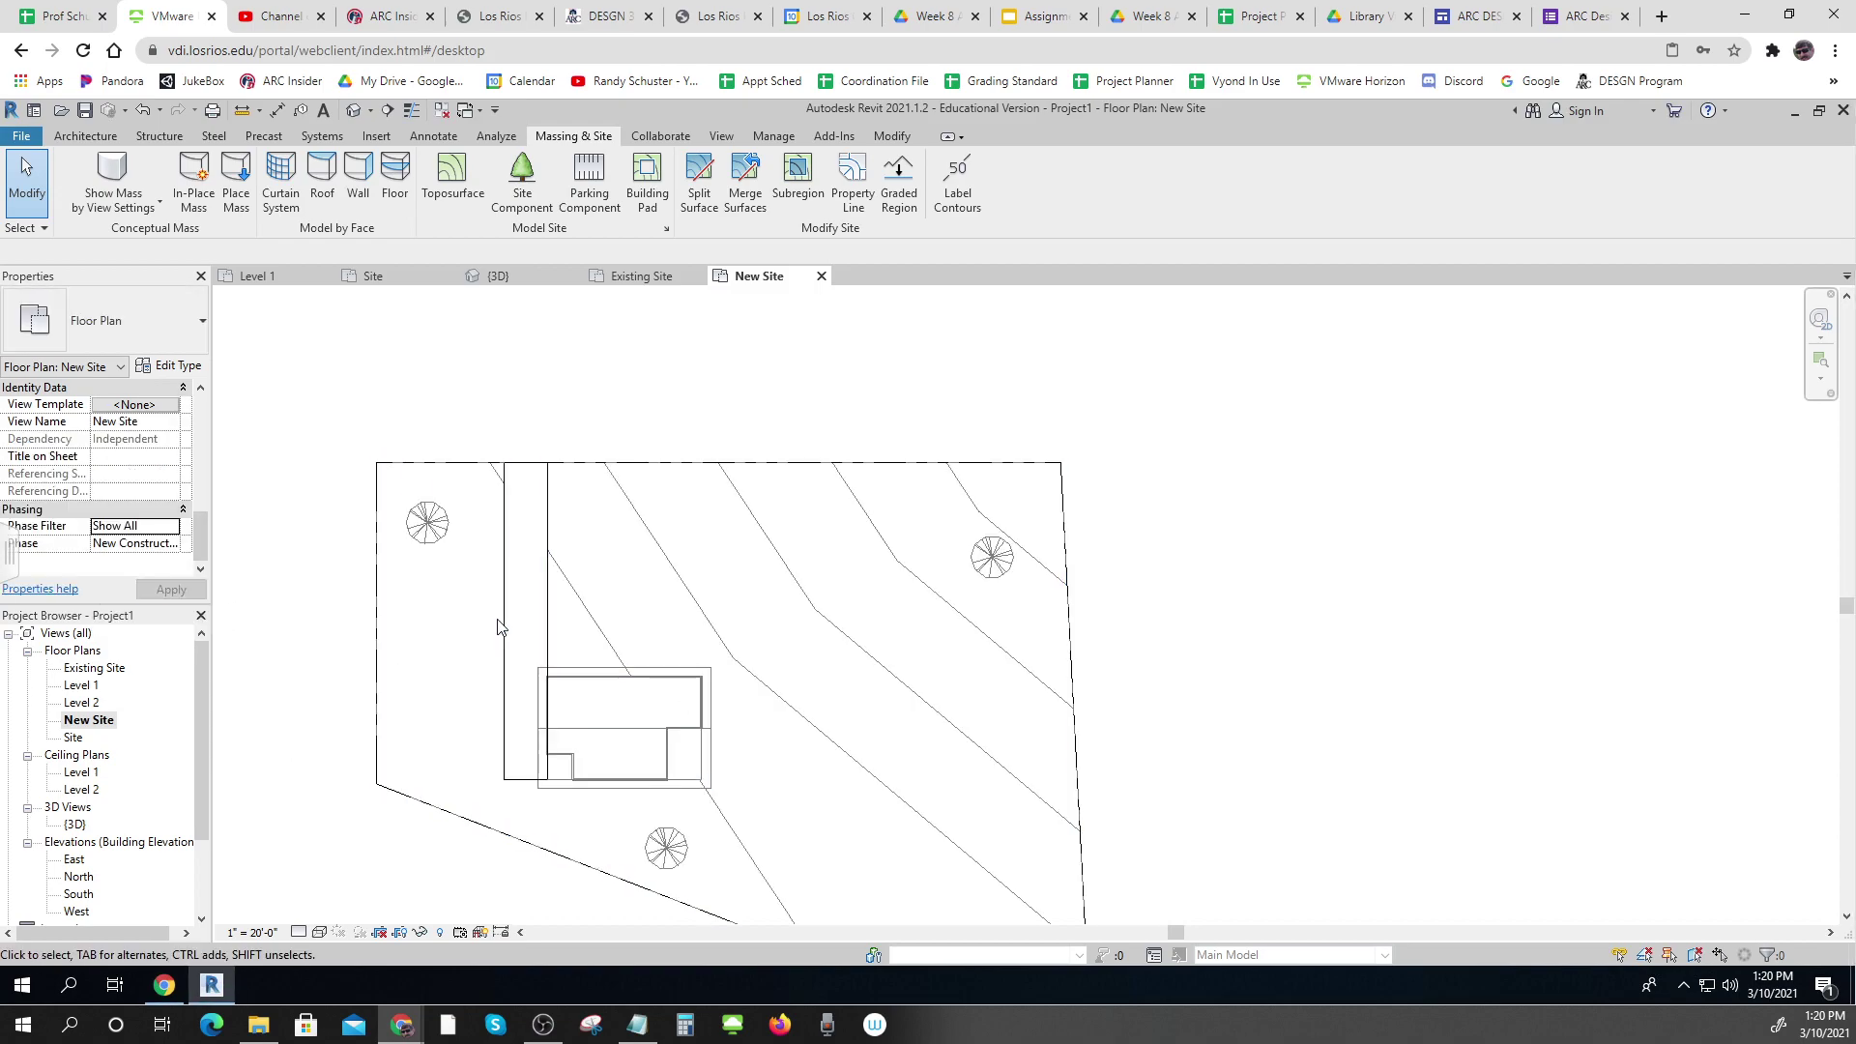
click(544, 525)
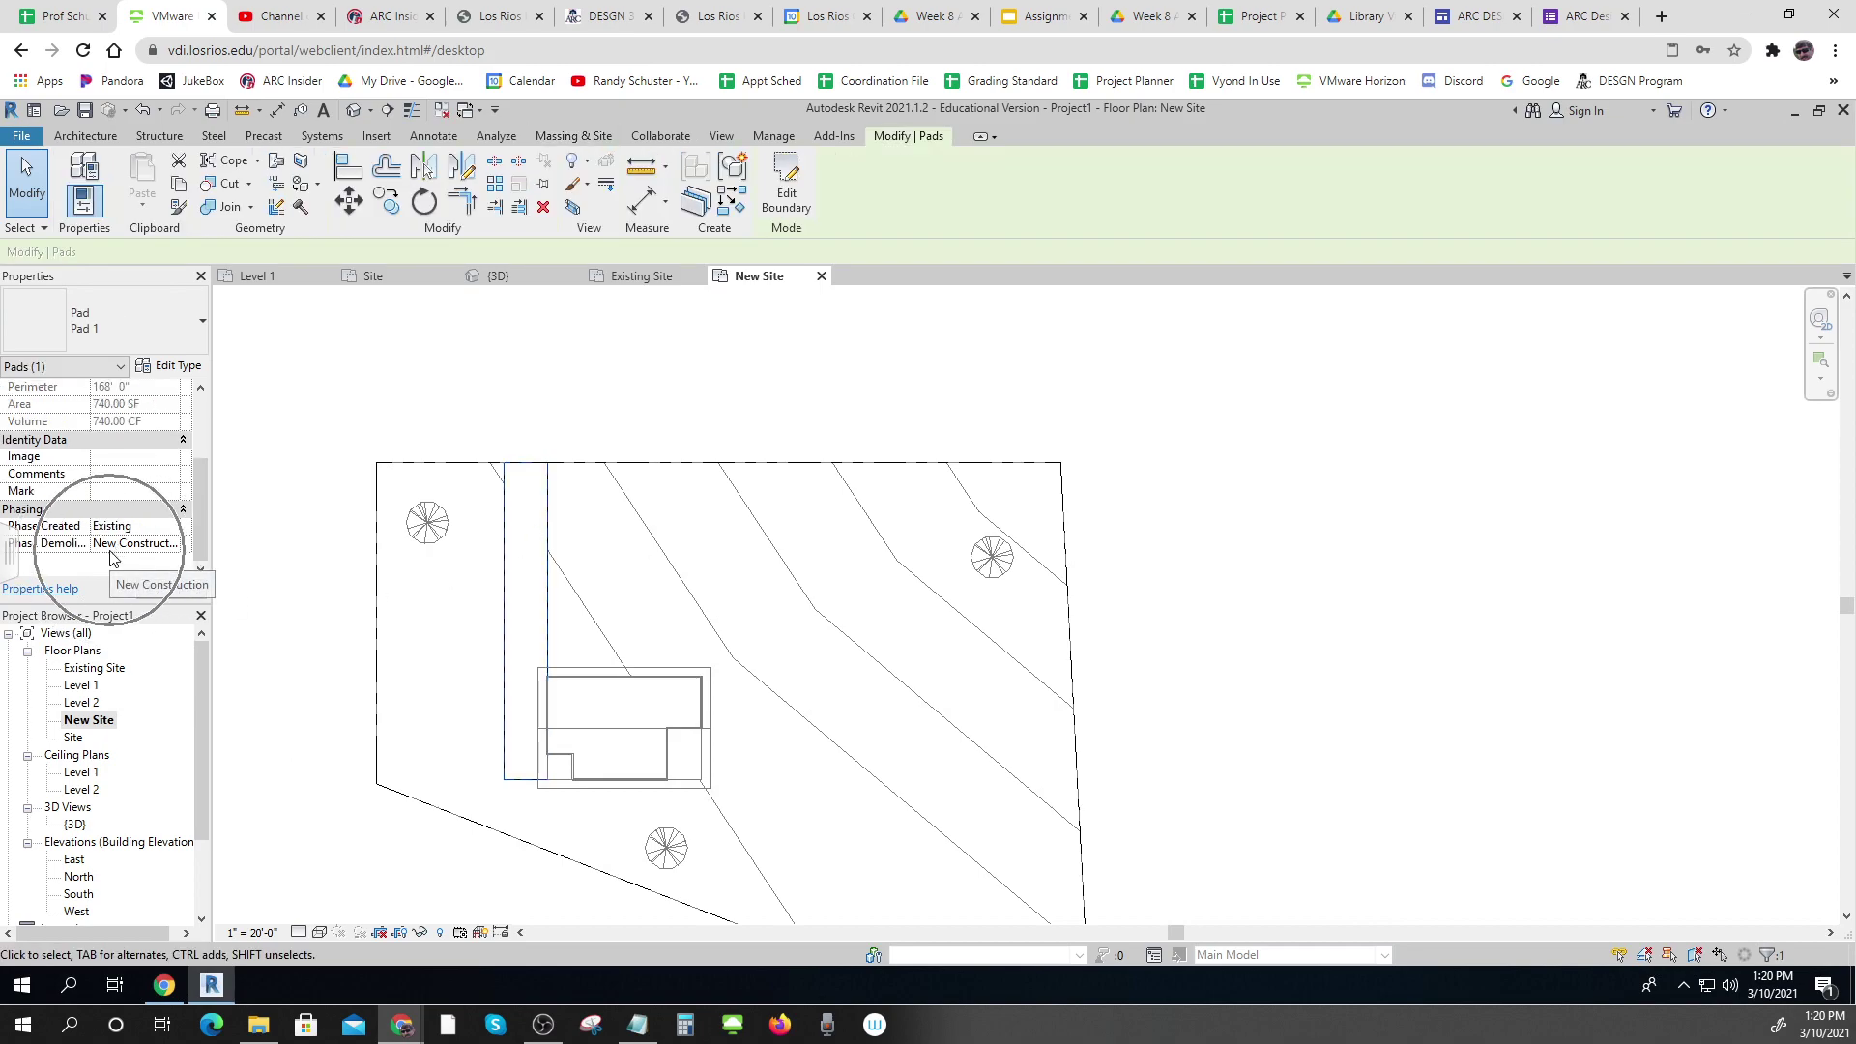
Hide the old pad and the topography surface in the New Site view
click(311, 551)
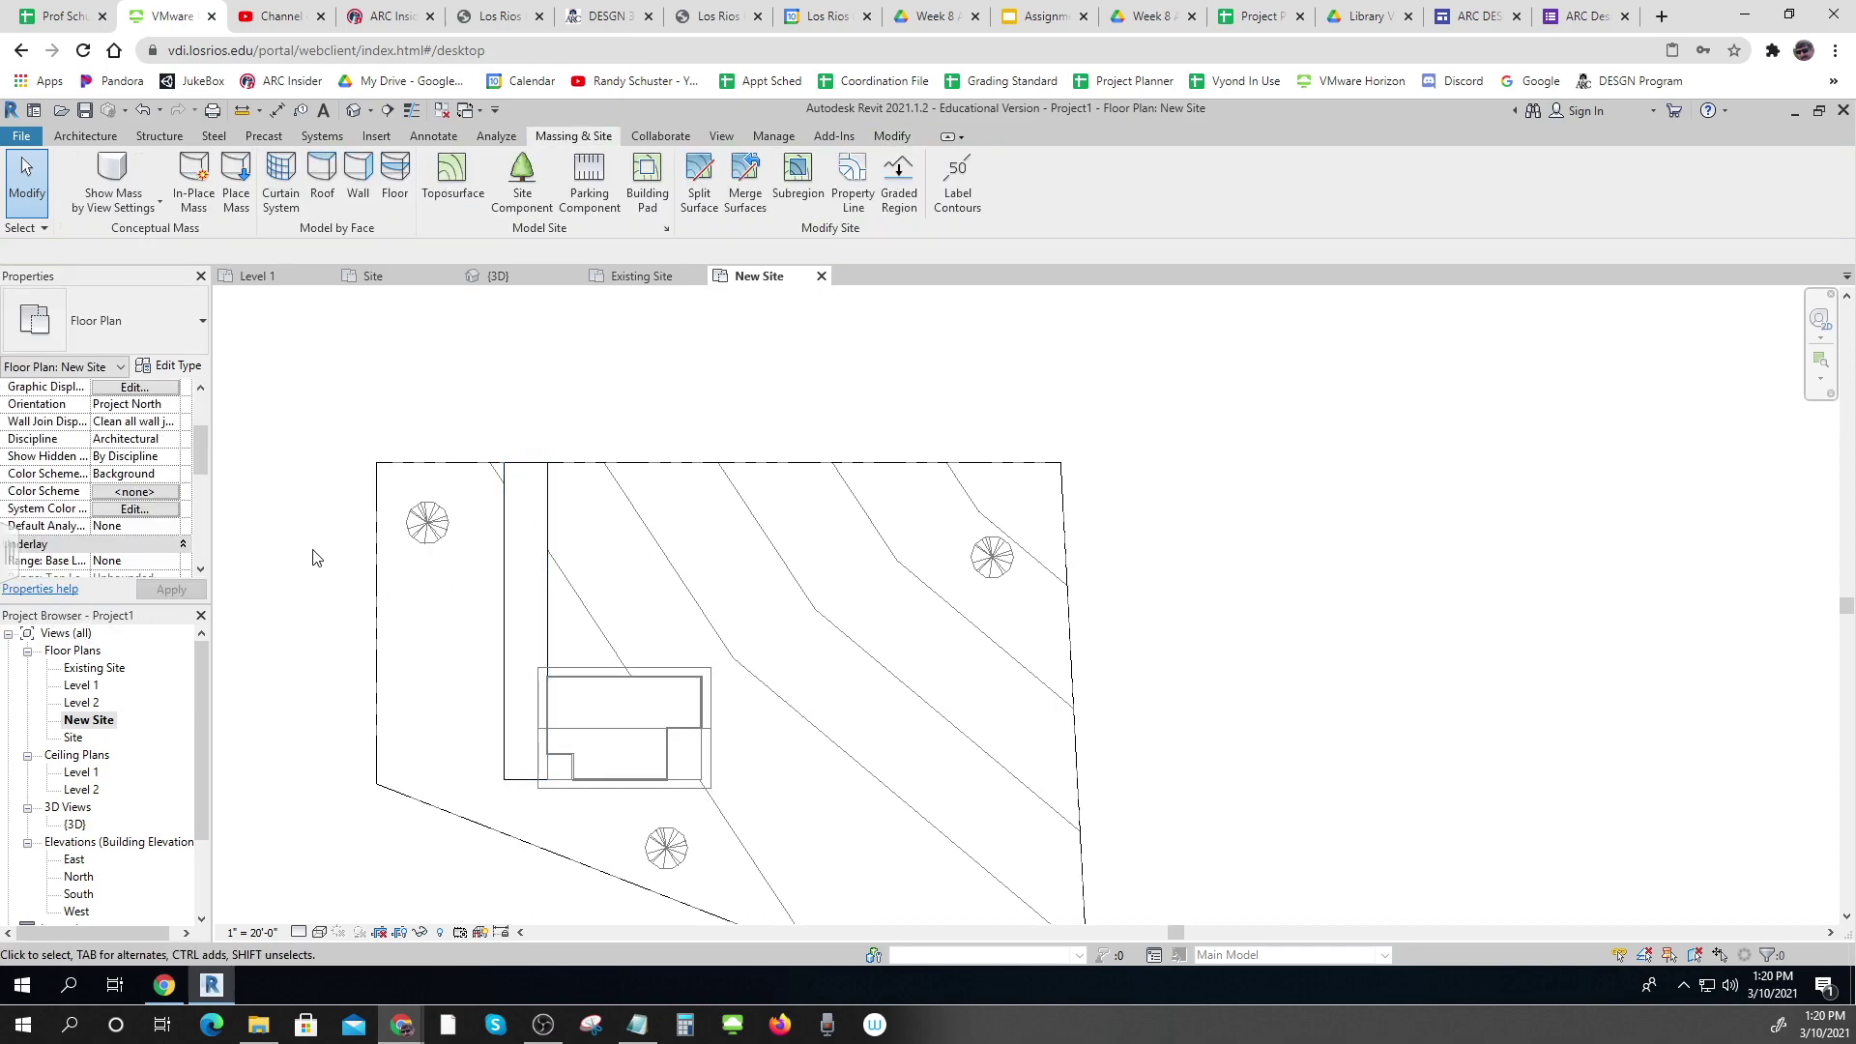
right_click(546, 537)
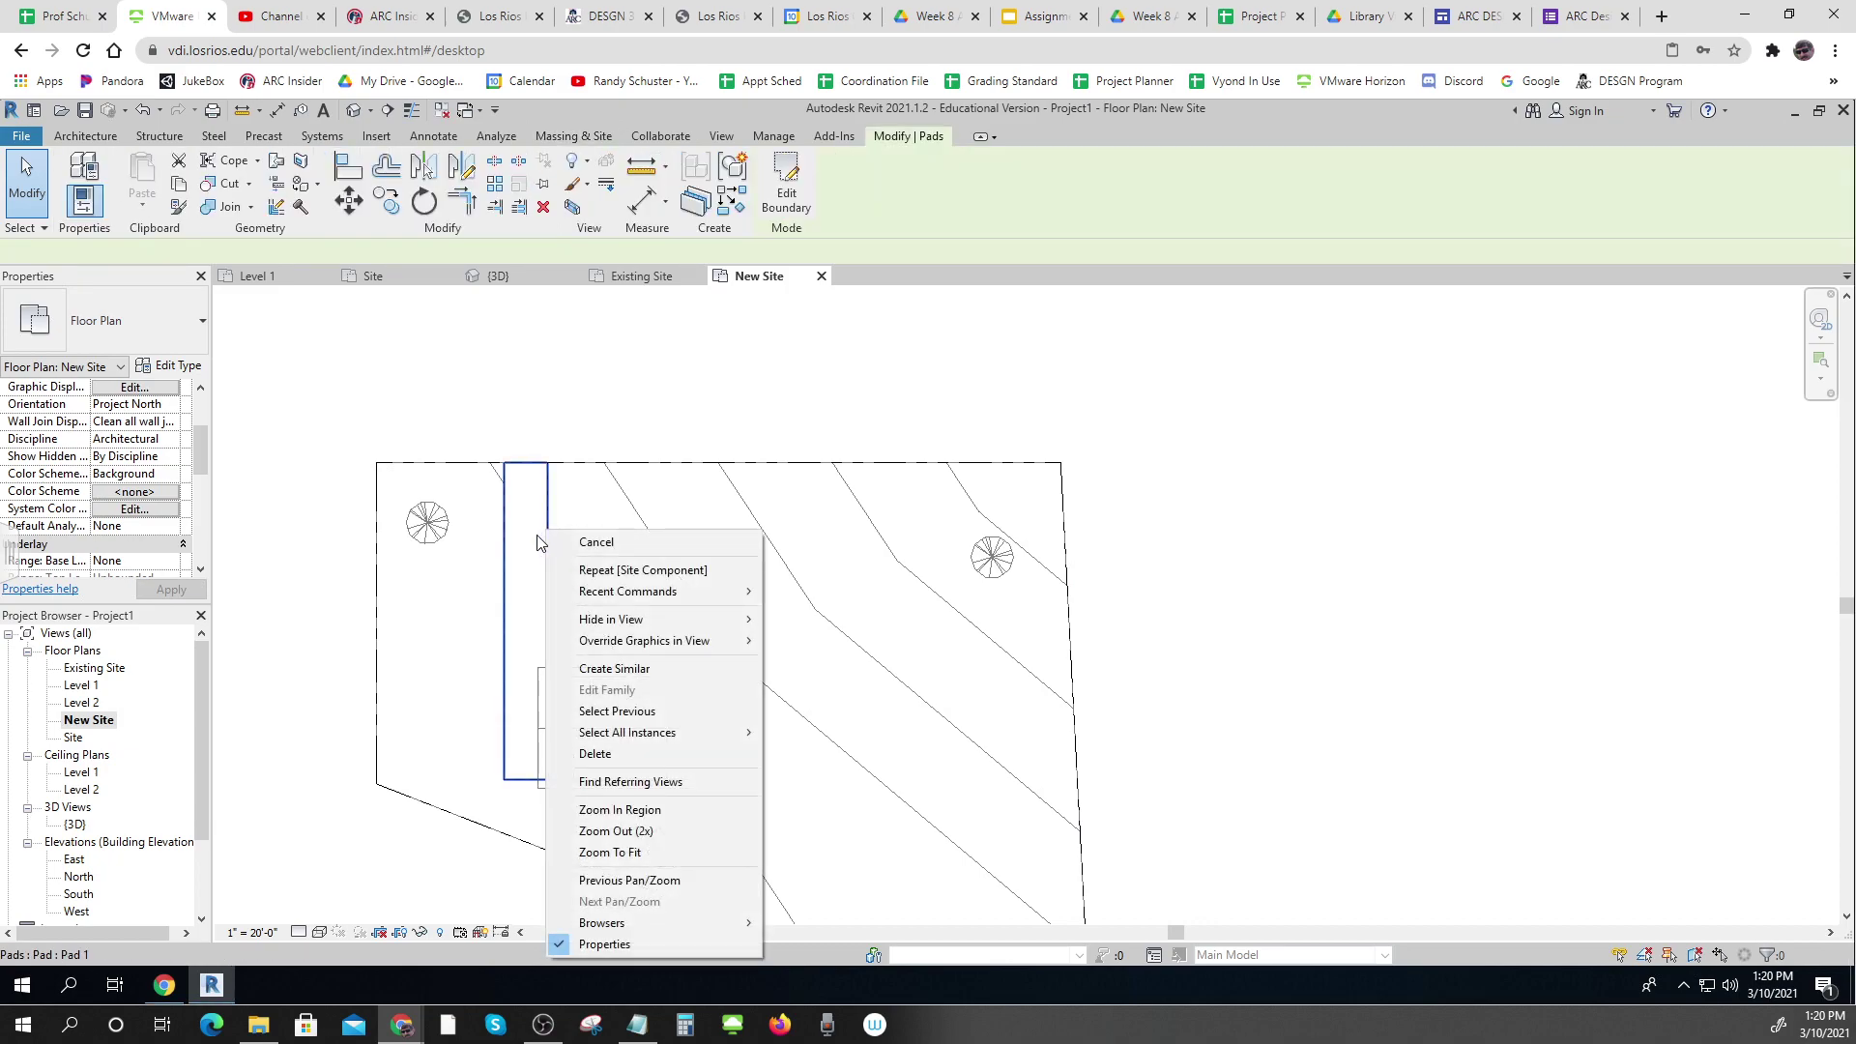
mouse_move(715, 620)
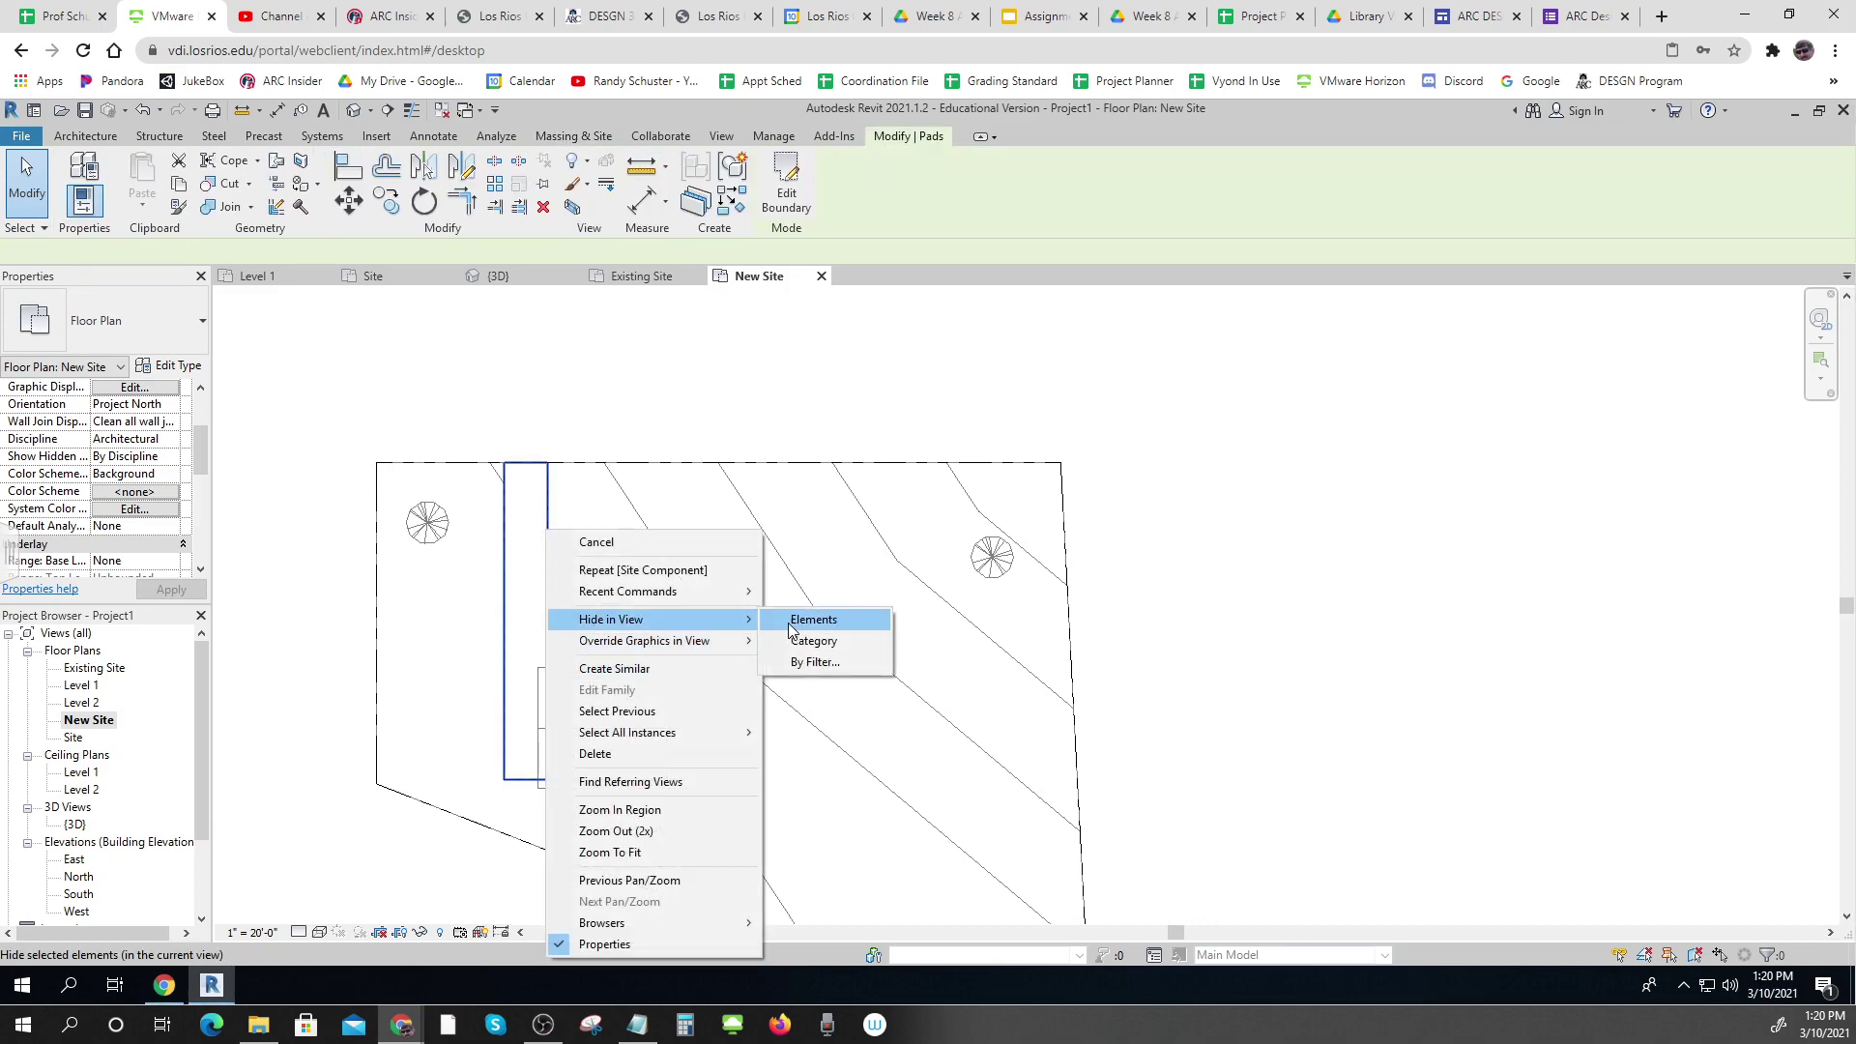
click(797, 623)
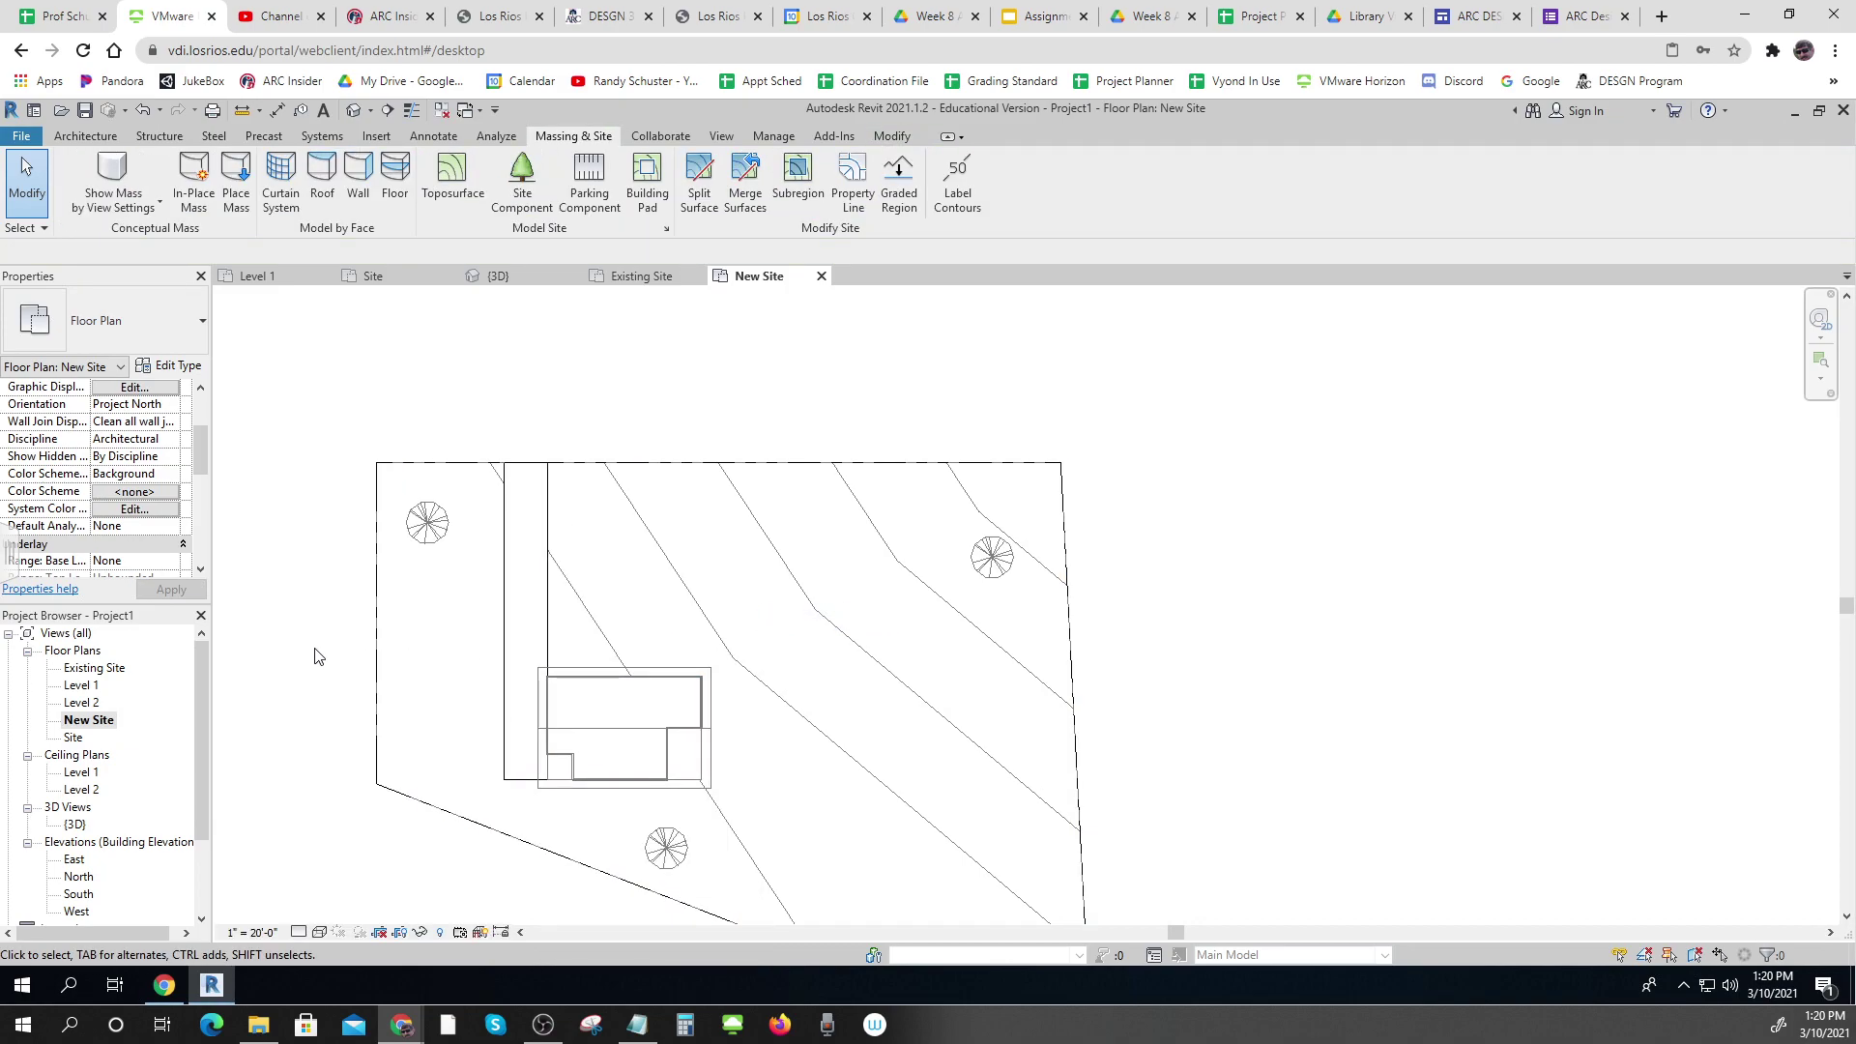
click(546, 476)
right_click(546, 475)
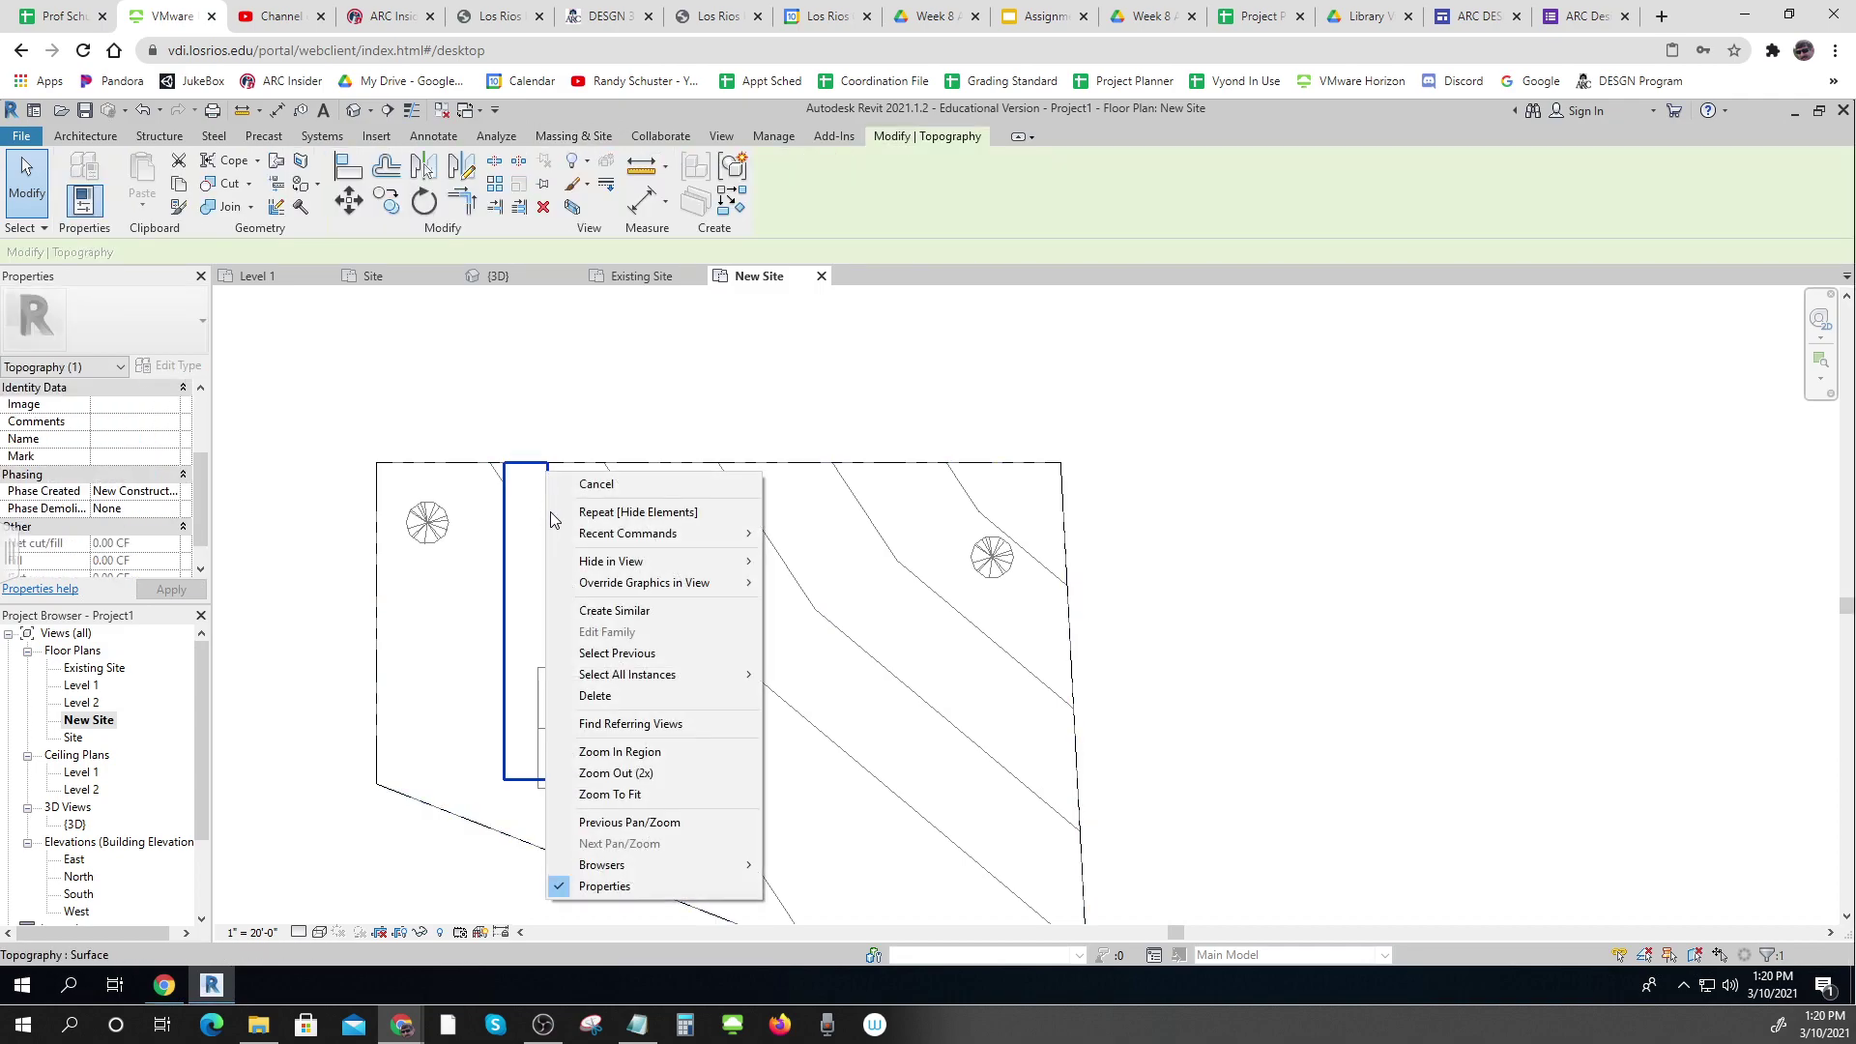
mouse_move(716, 561)
click(826, 564)
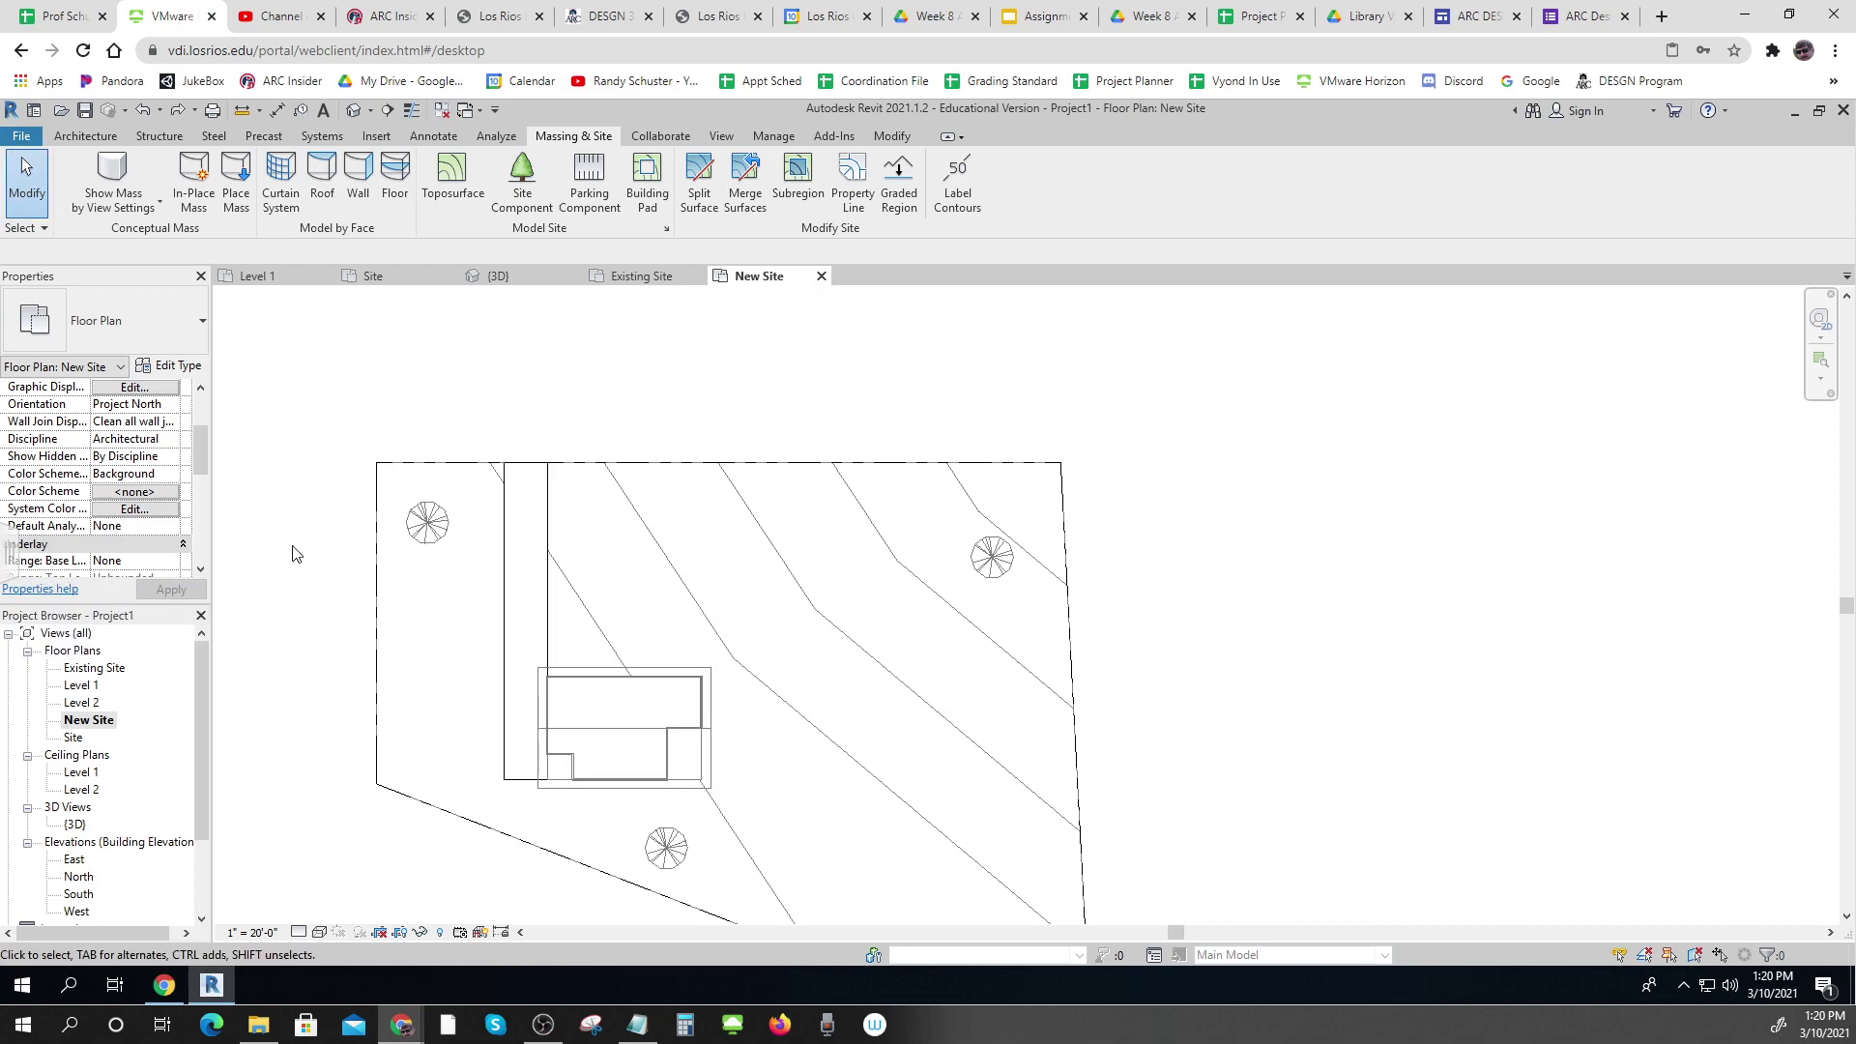
Pan and zoom the New Site plan to centre on the house
middle_drag(1060, 688, 990, 556)
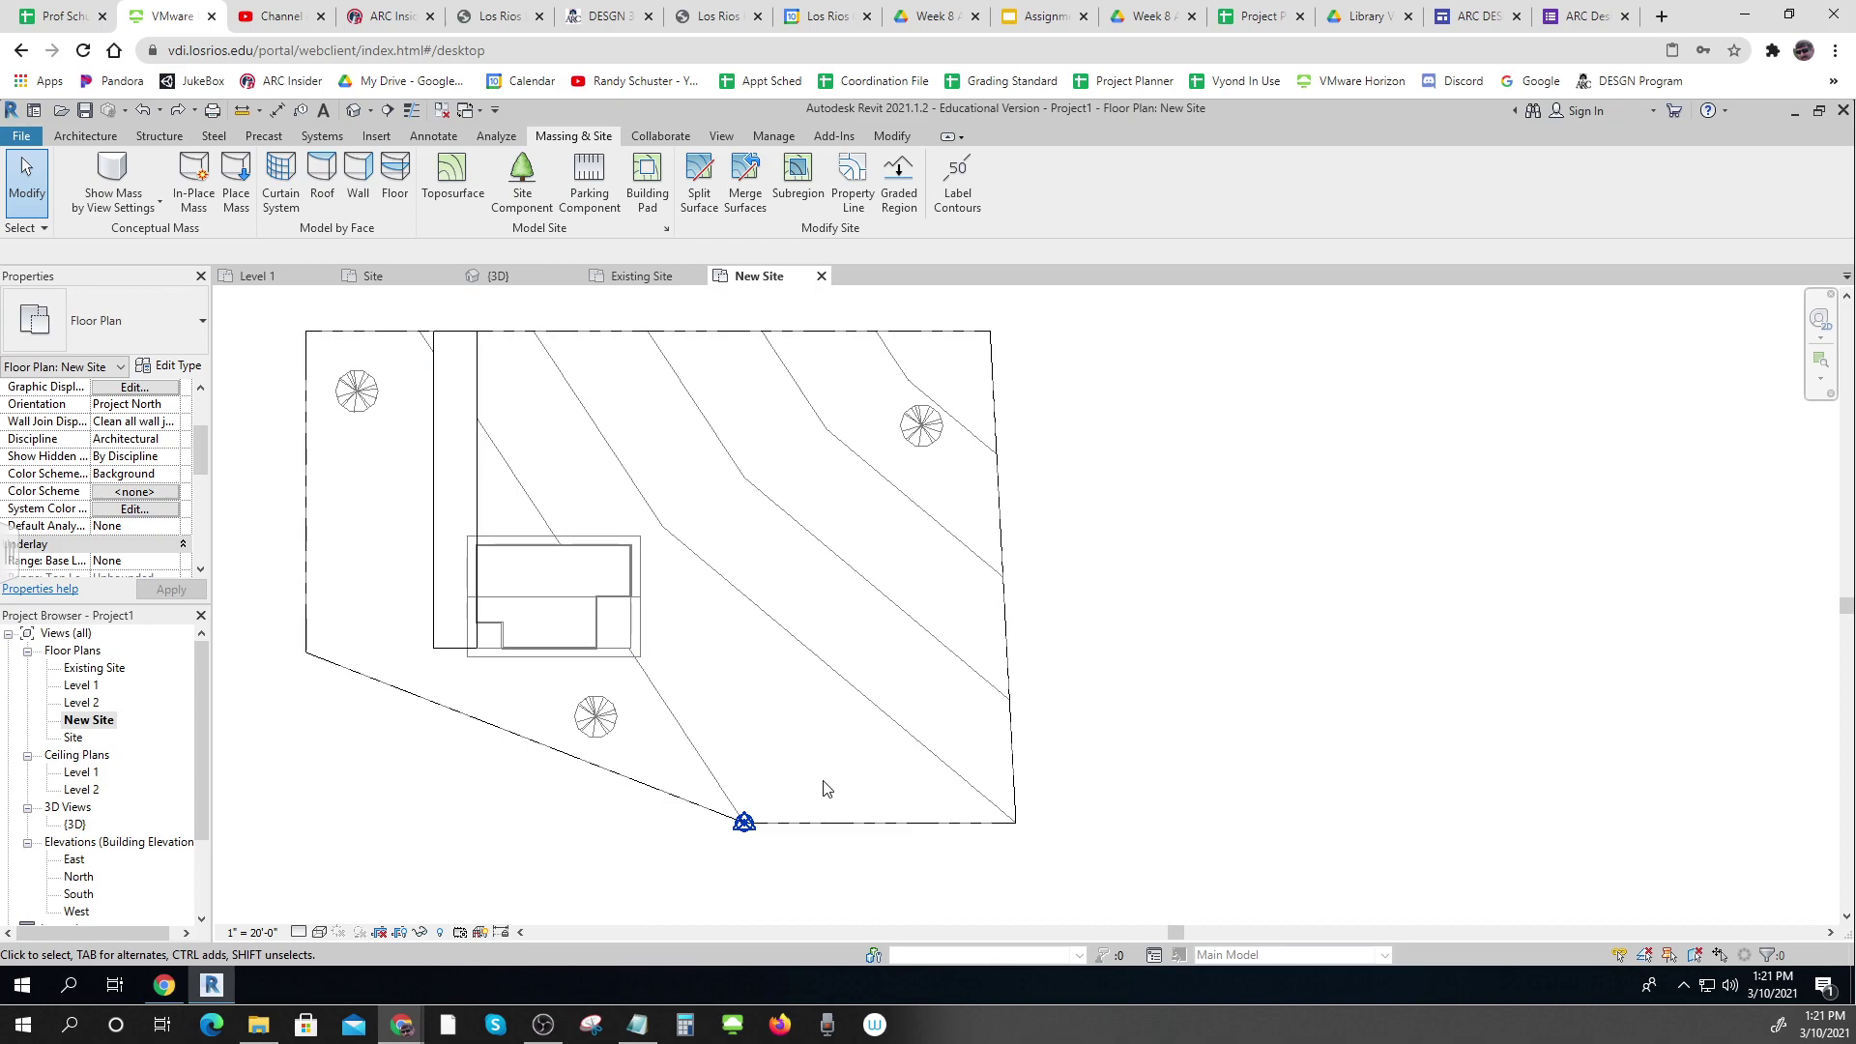
scroll(750, 792, up, 1)
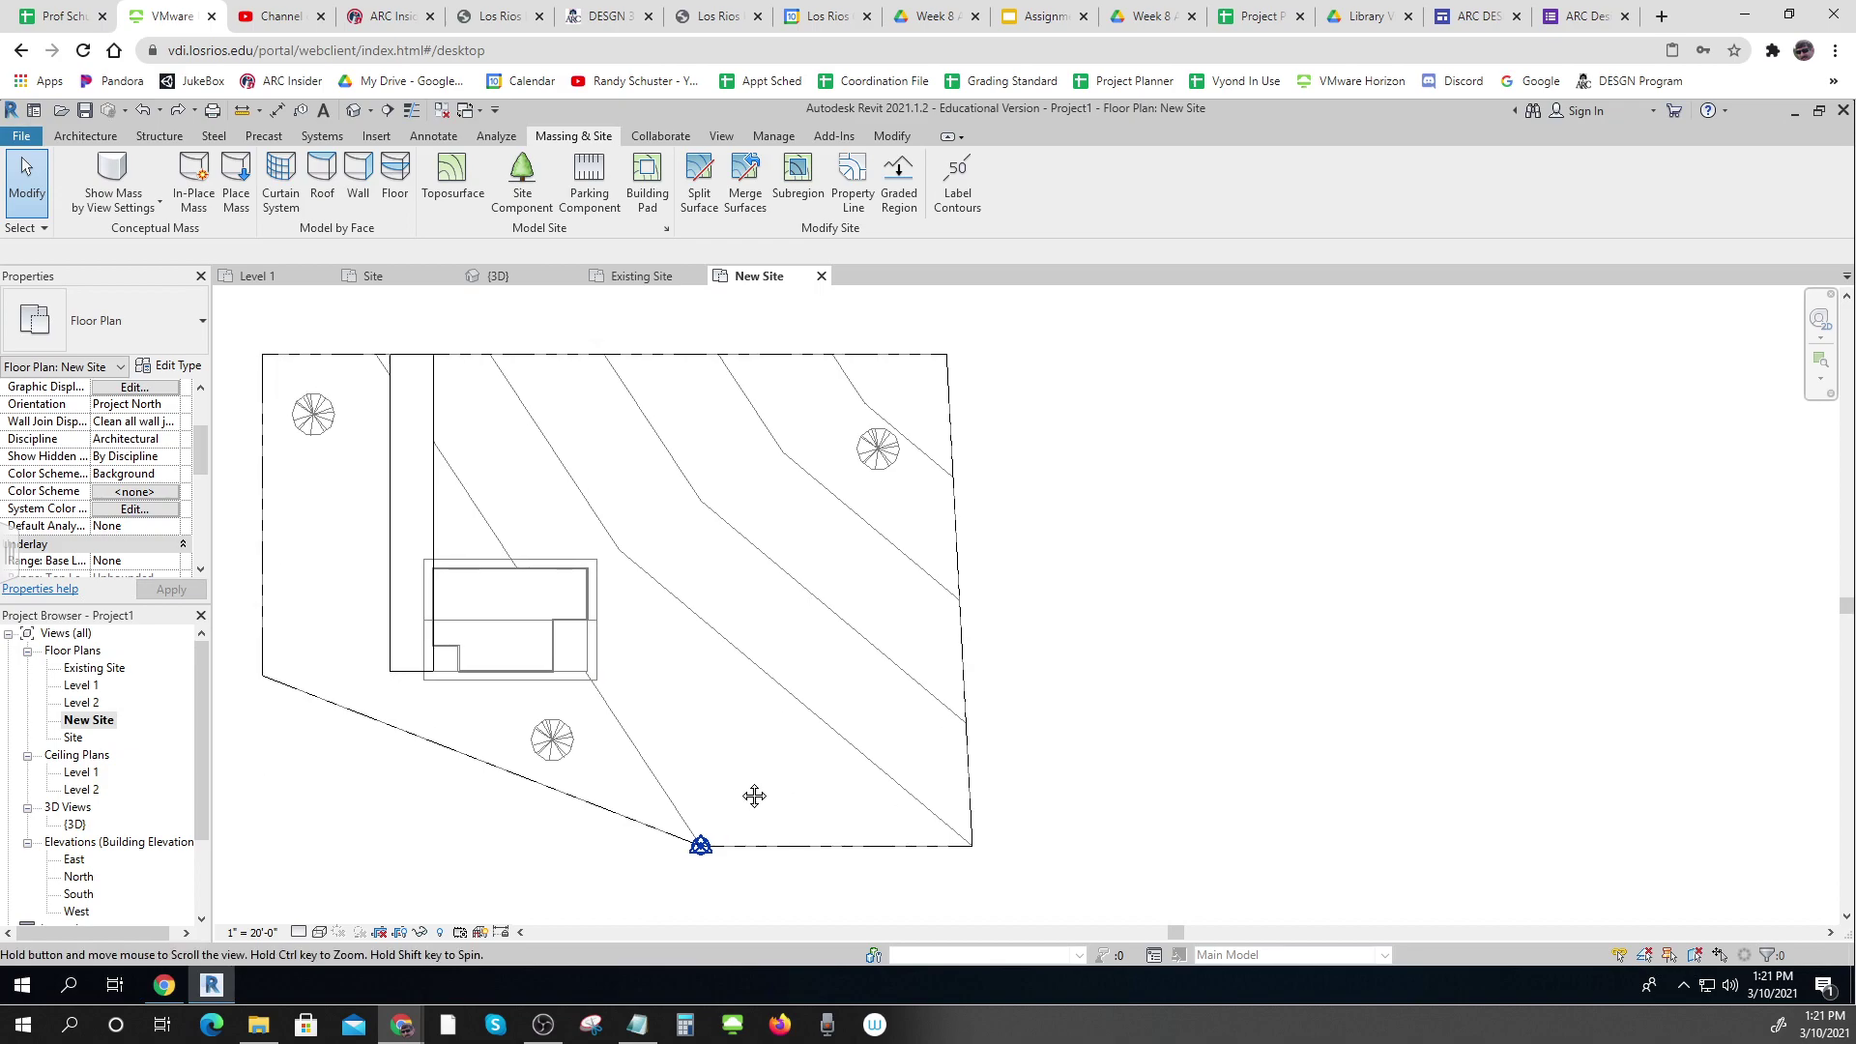
scroll(825, 800, down, 1)
middle_drag(759, 837, 769, 820)
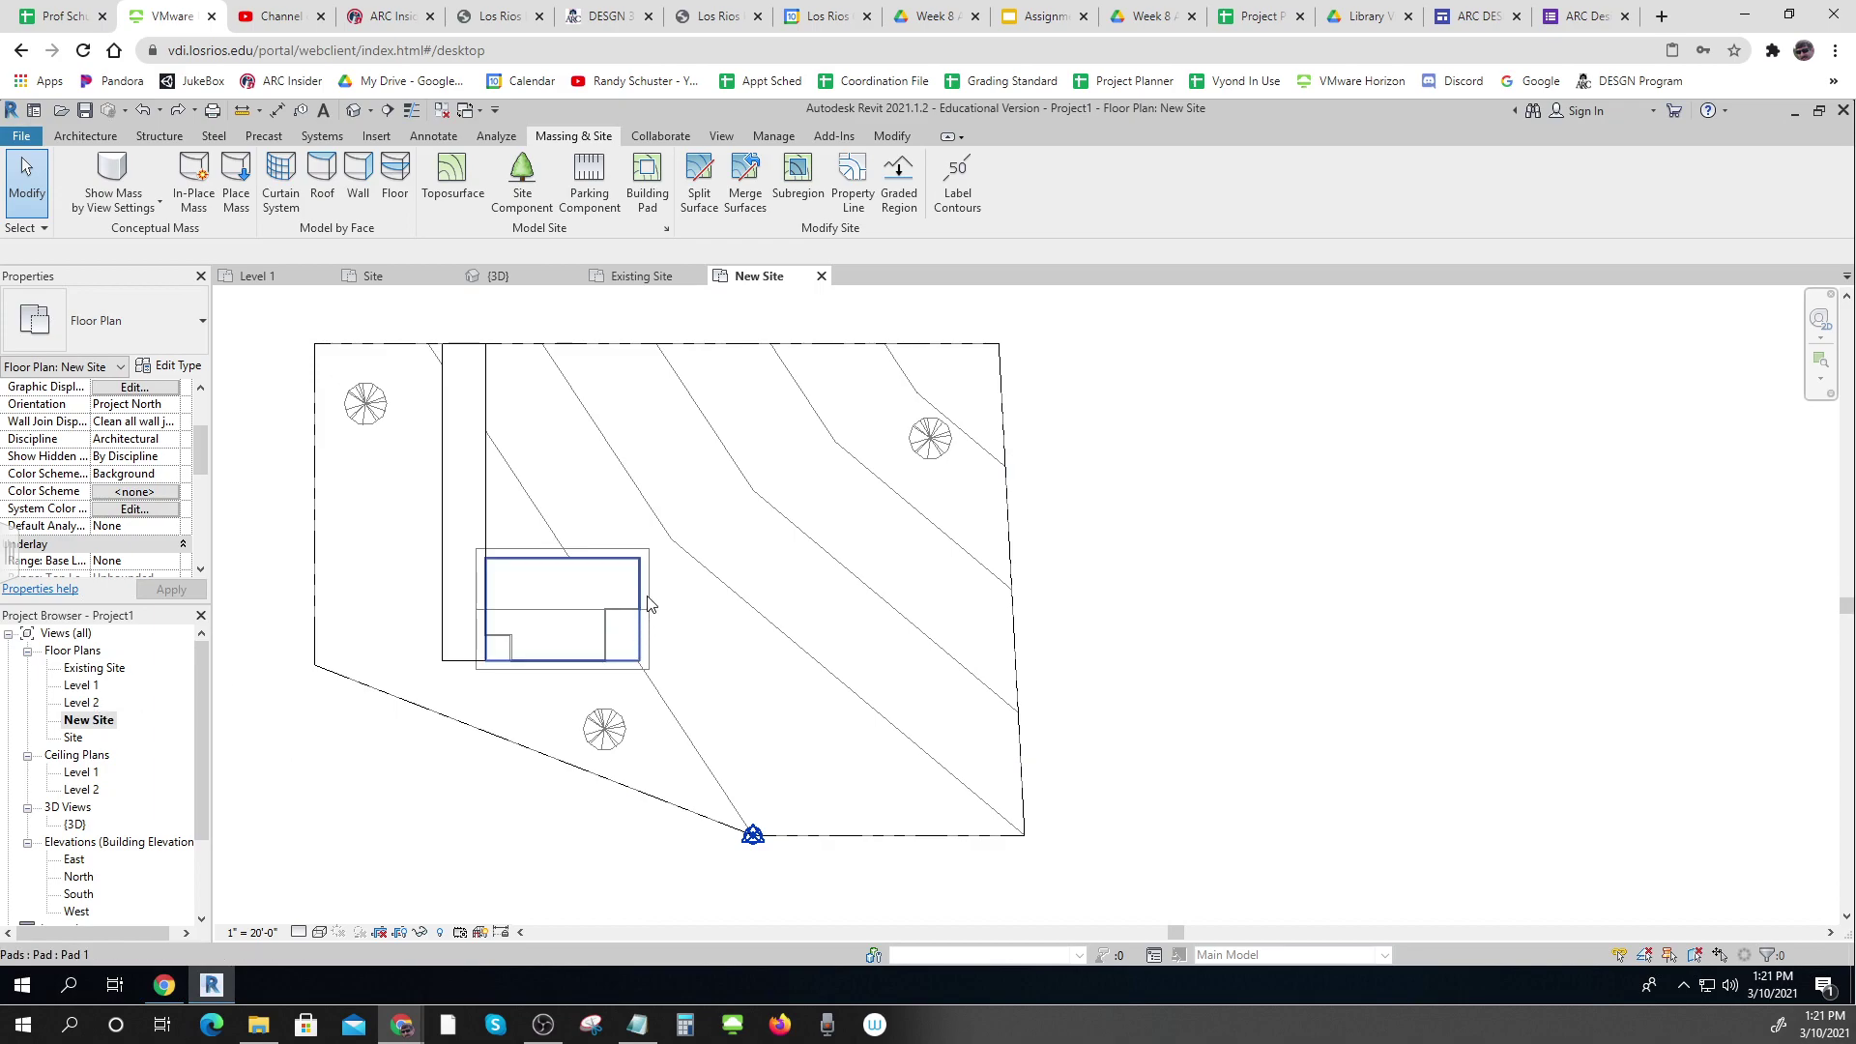
scroll(646, 601, up, 5)
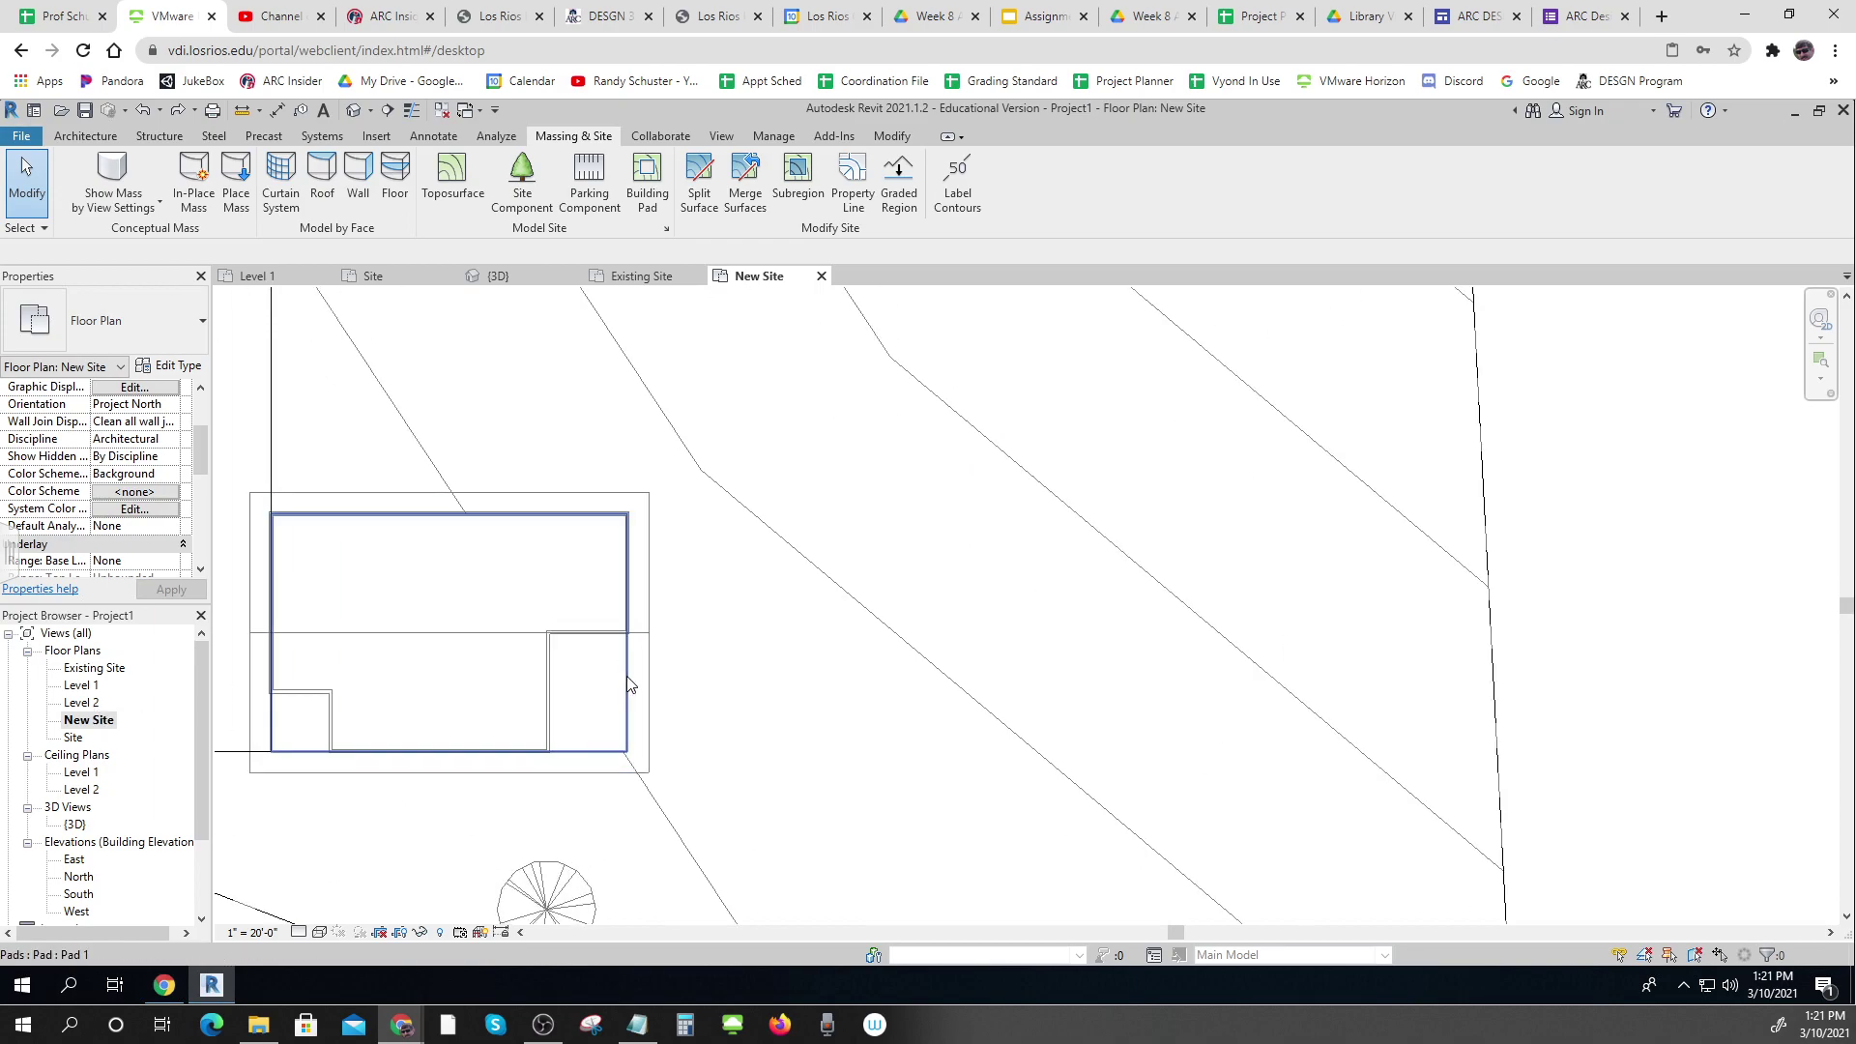
Sketch a rectangular building pad boundary beside the house with a 15' width
click(645, 174)
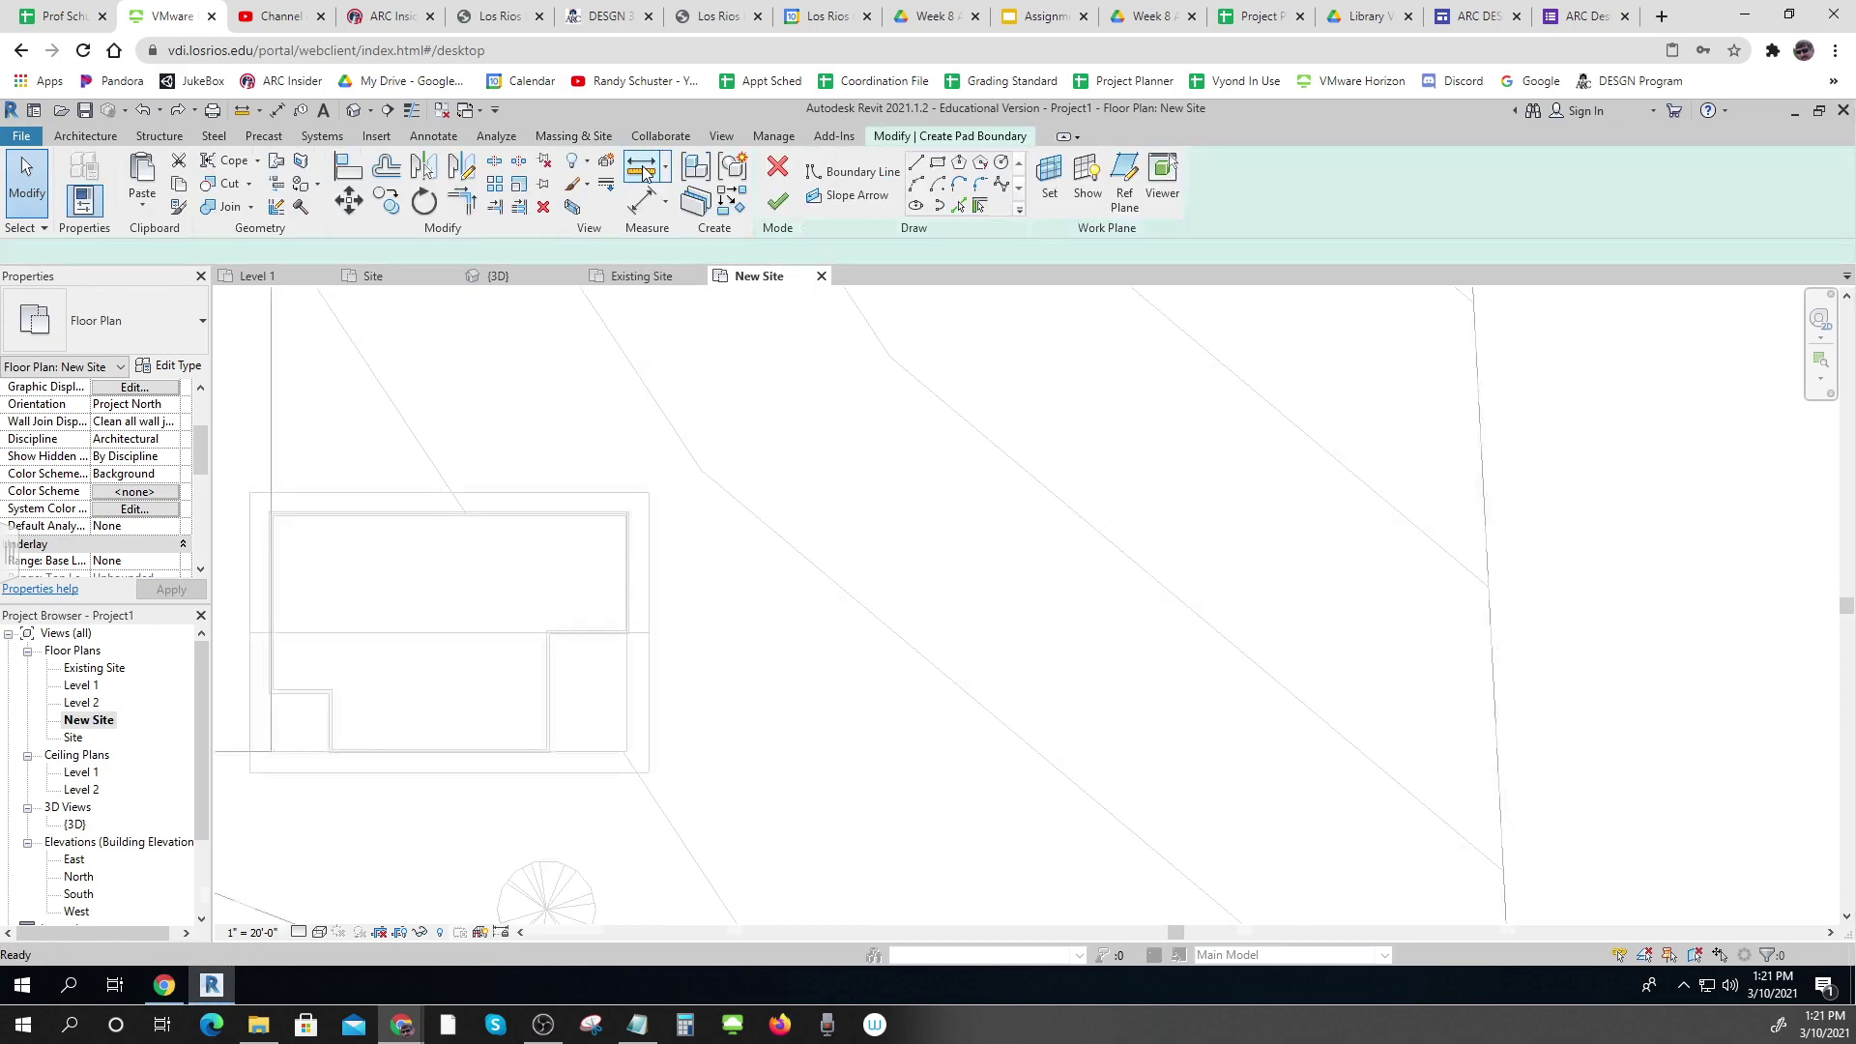
click(938, 162)
click(628, 751)
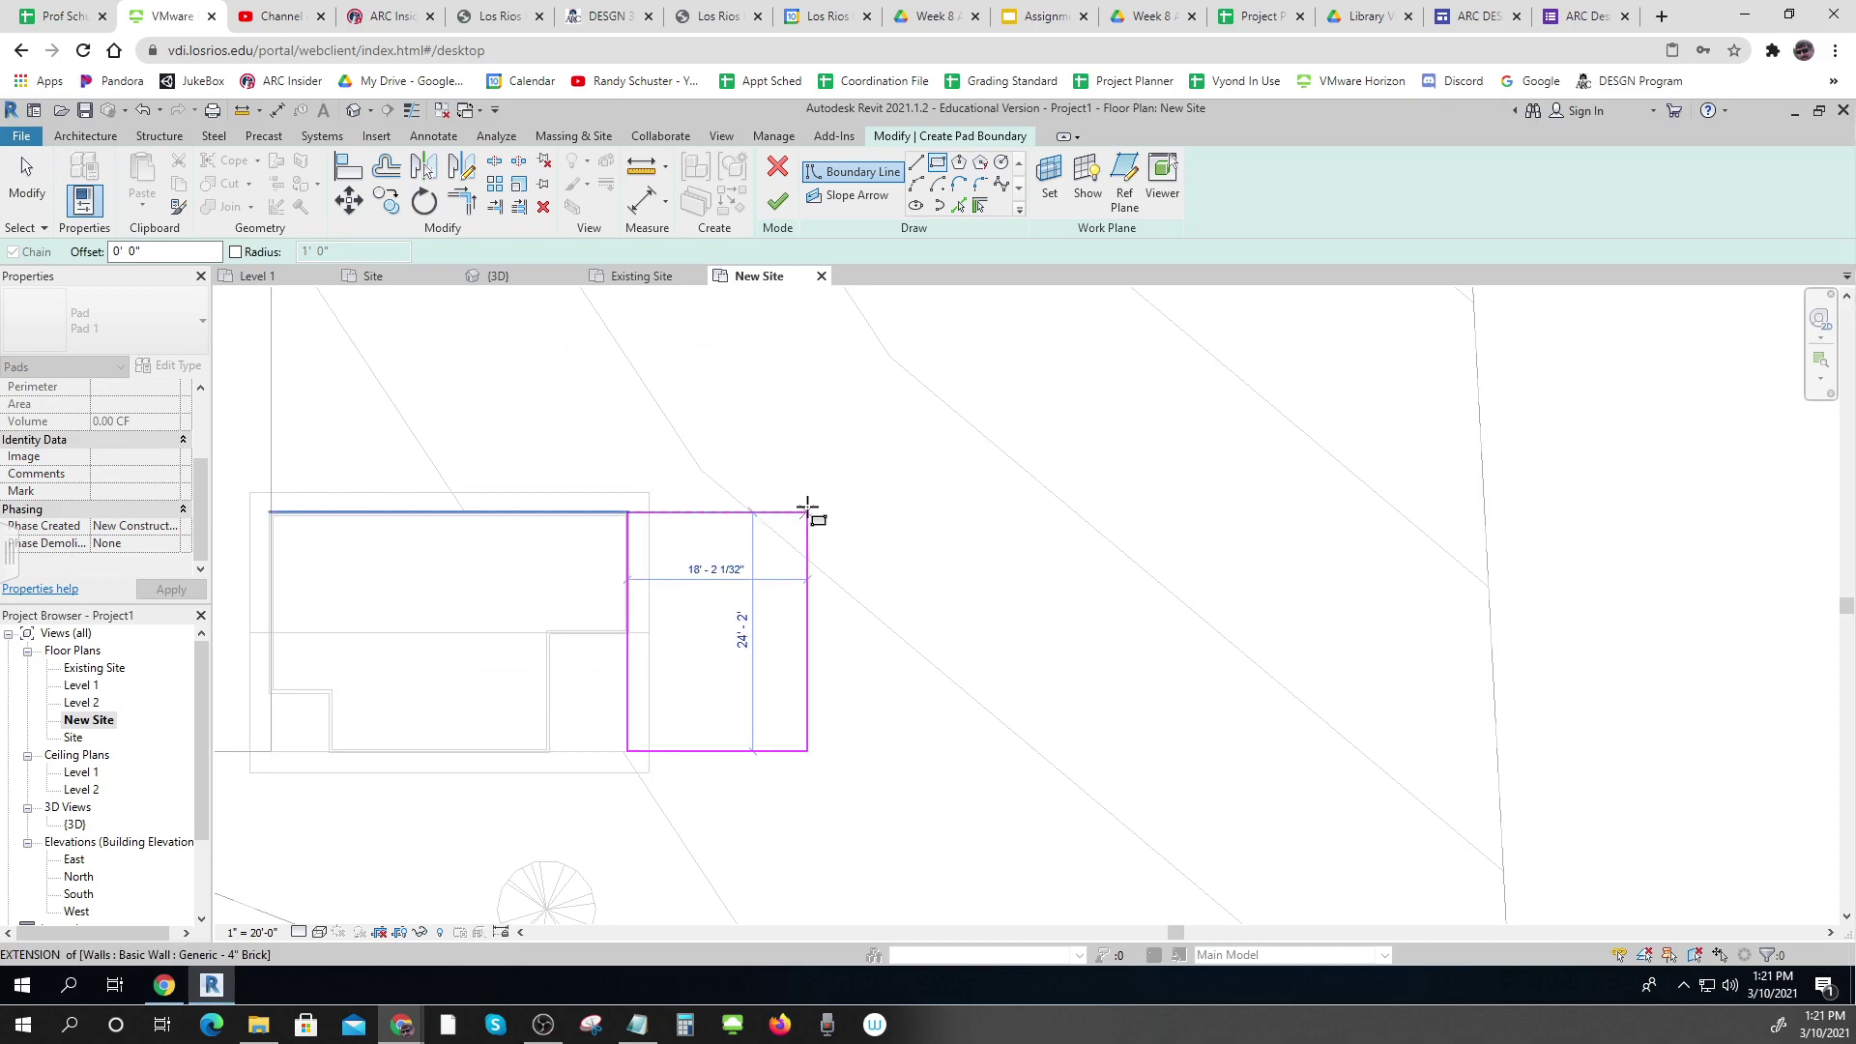
click(807, 511)
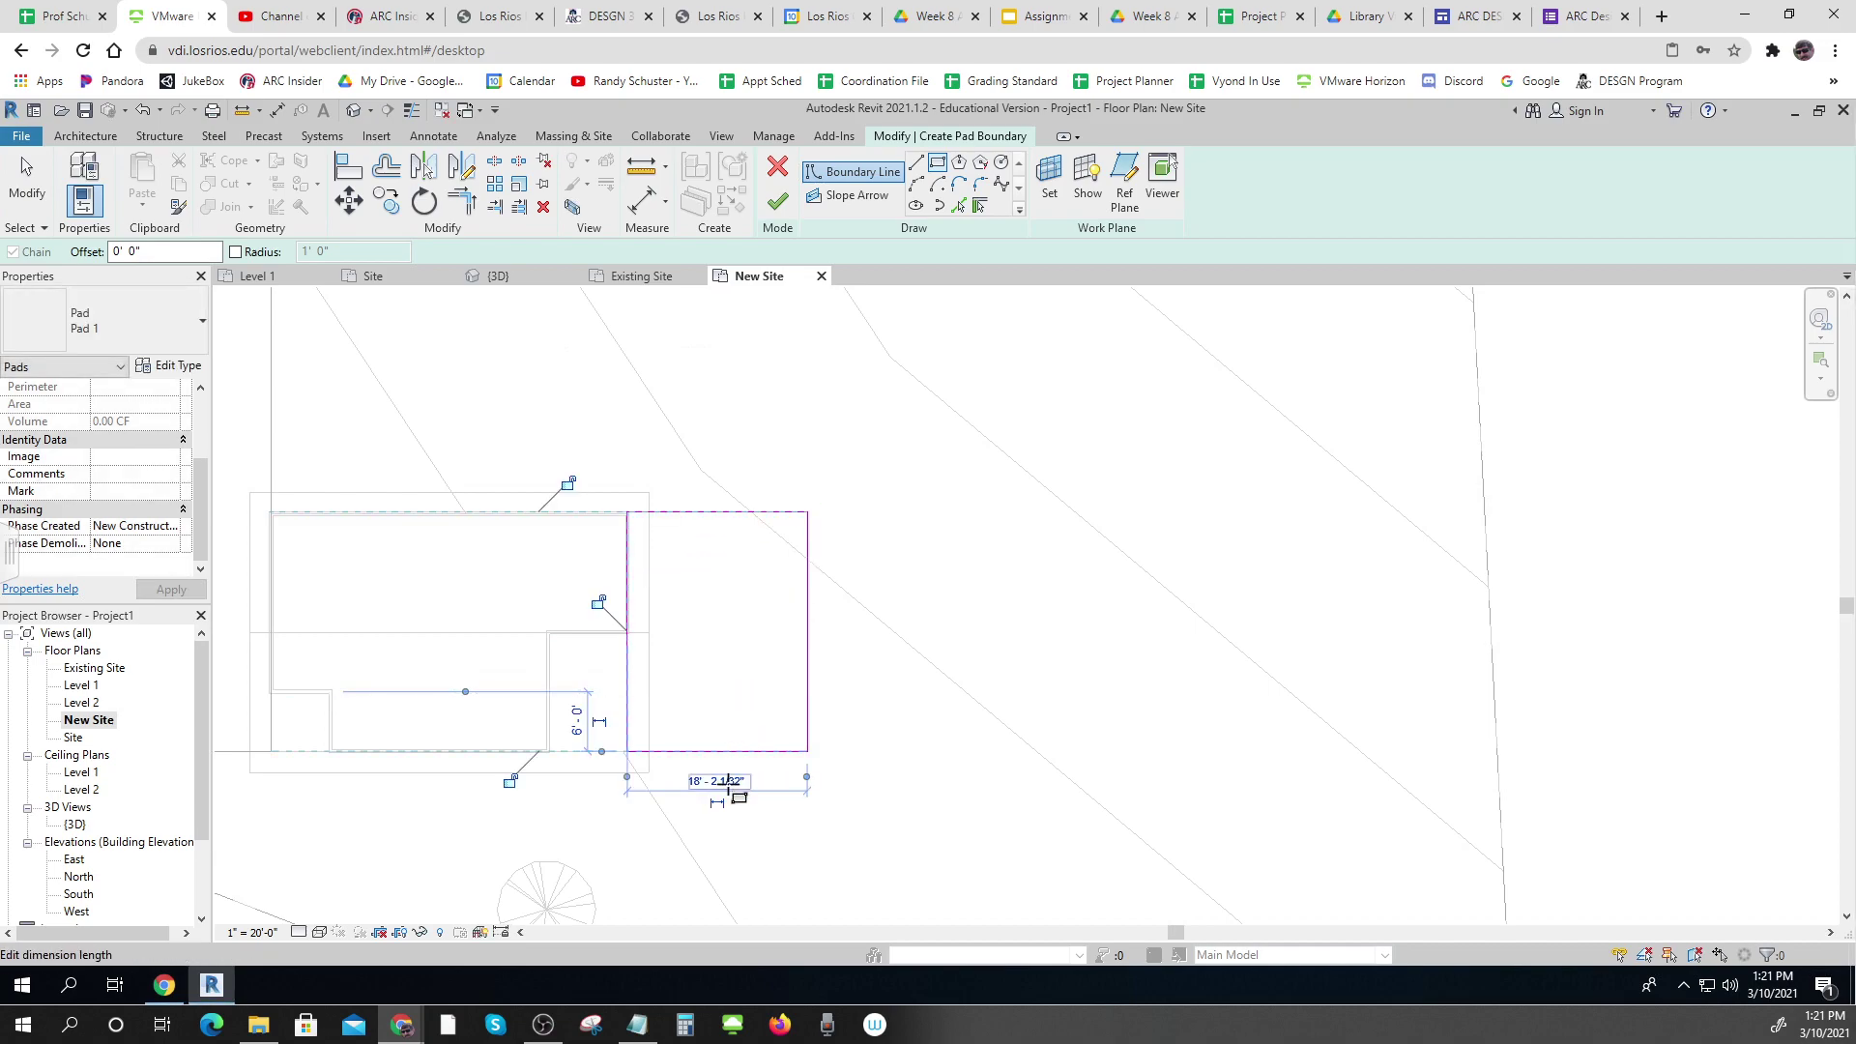
click(720, 781)
click(730, 781)
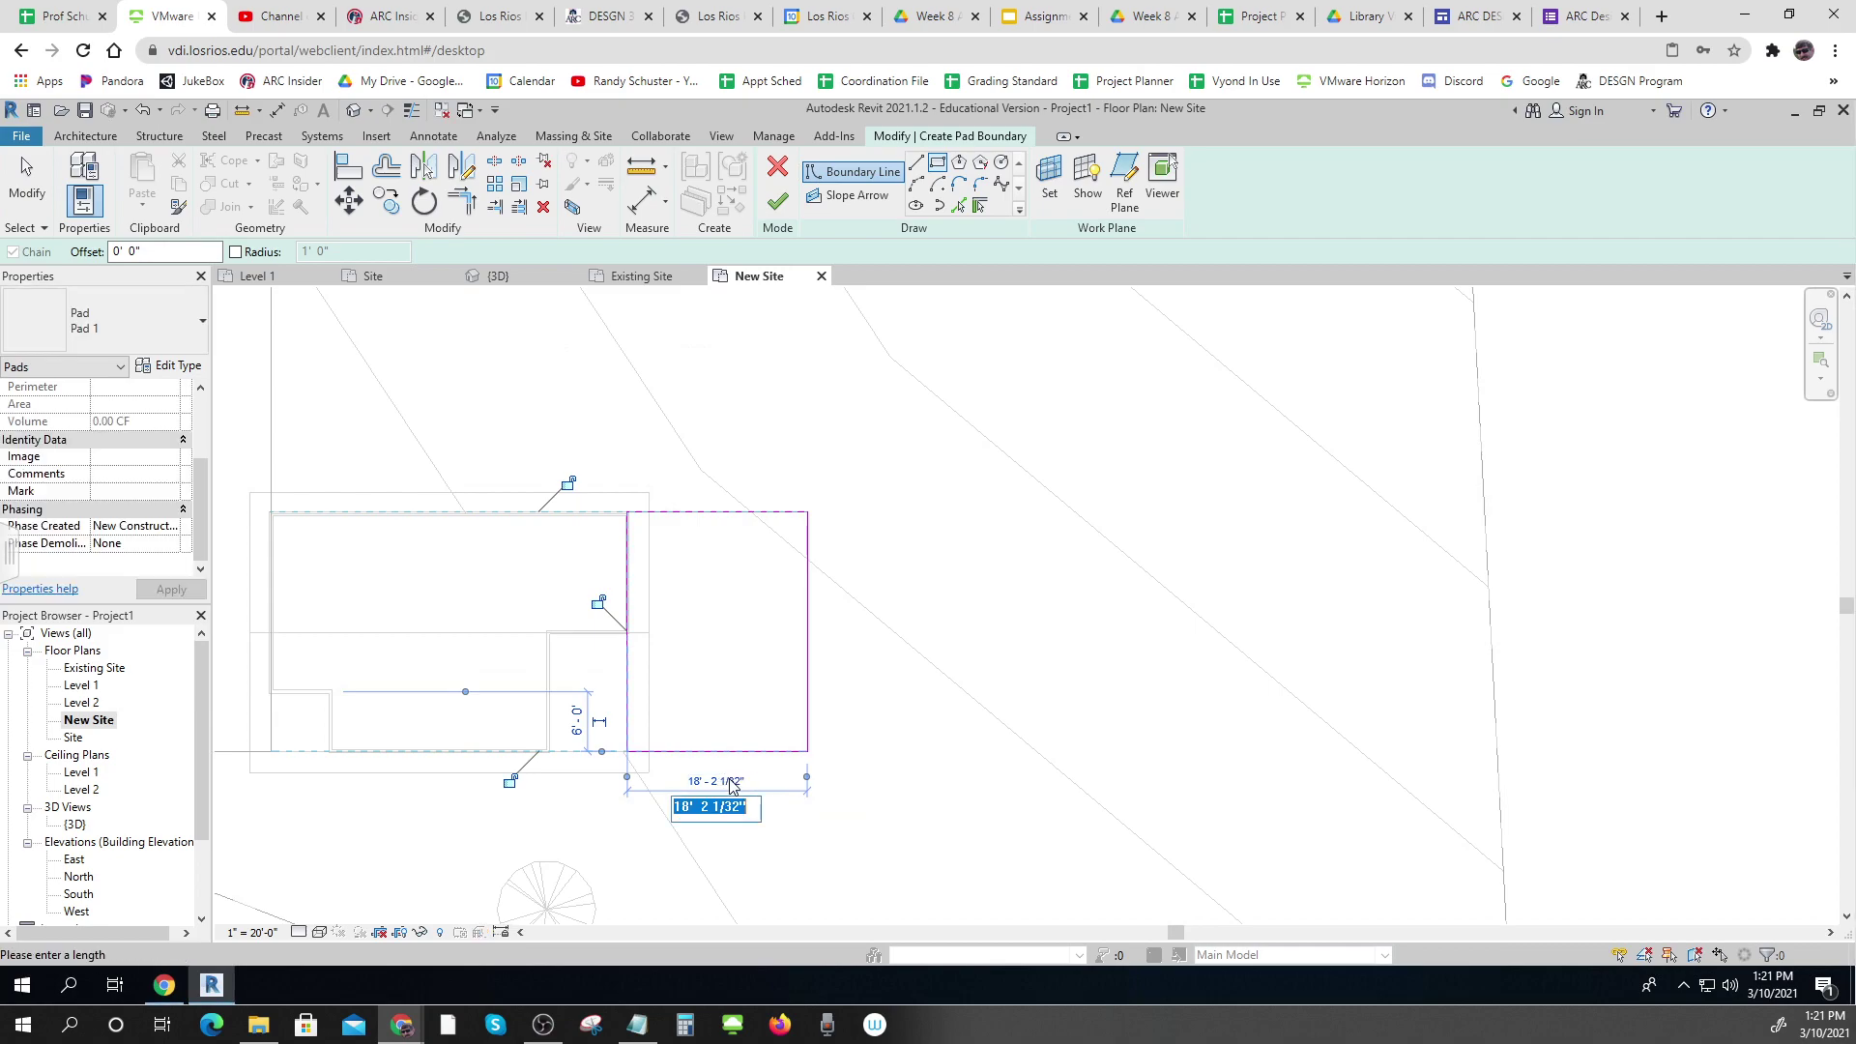
text(15)
key(Return)
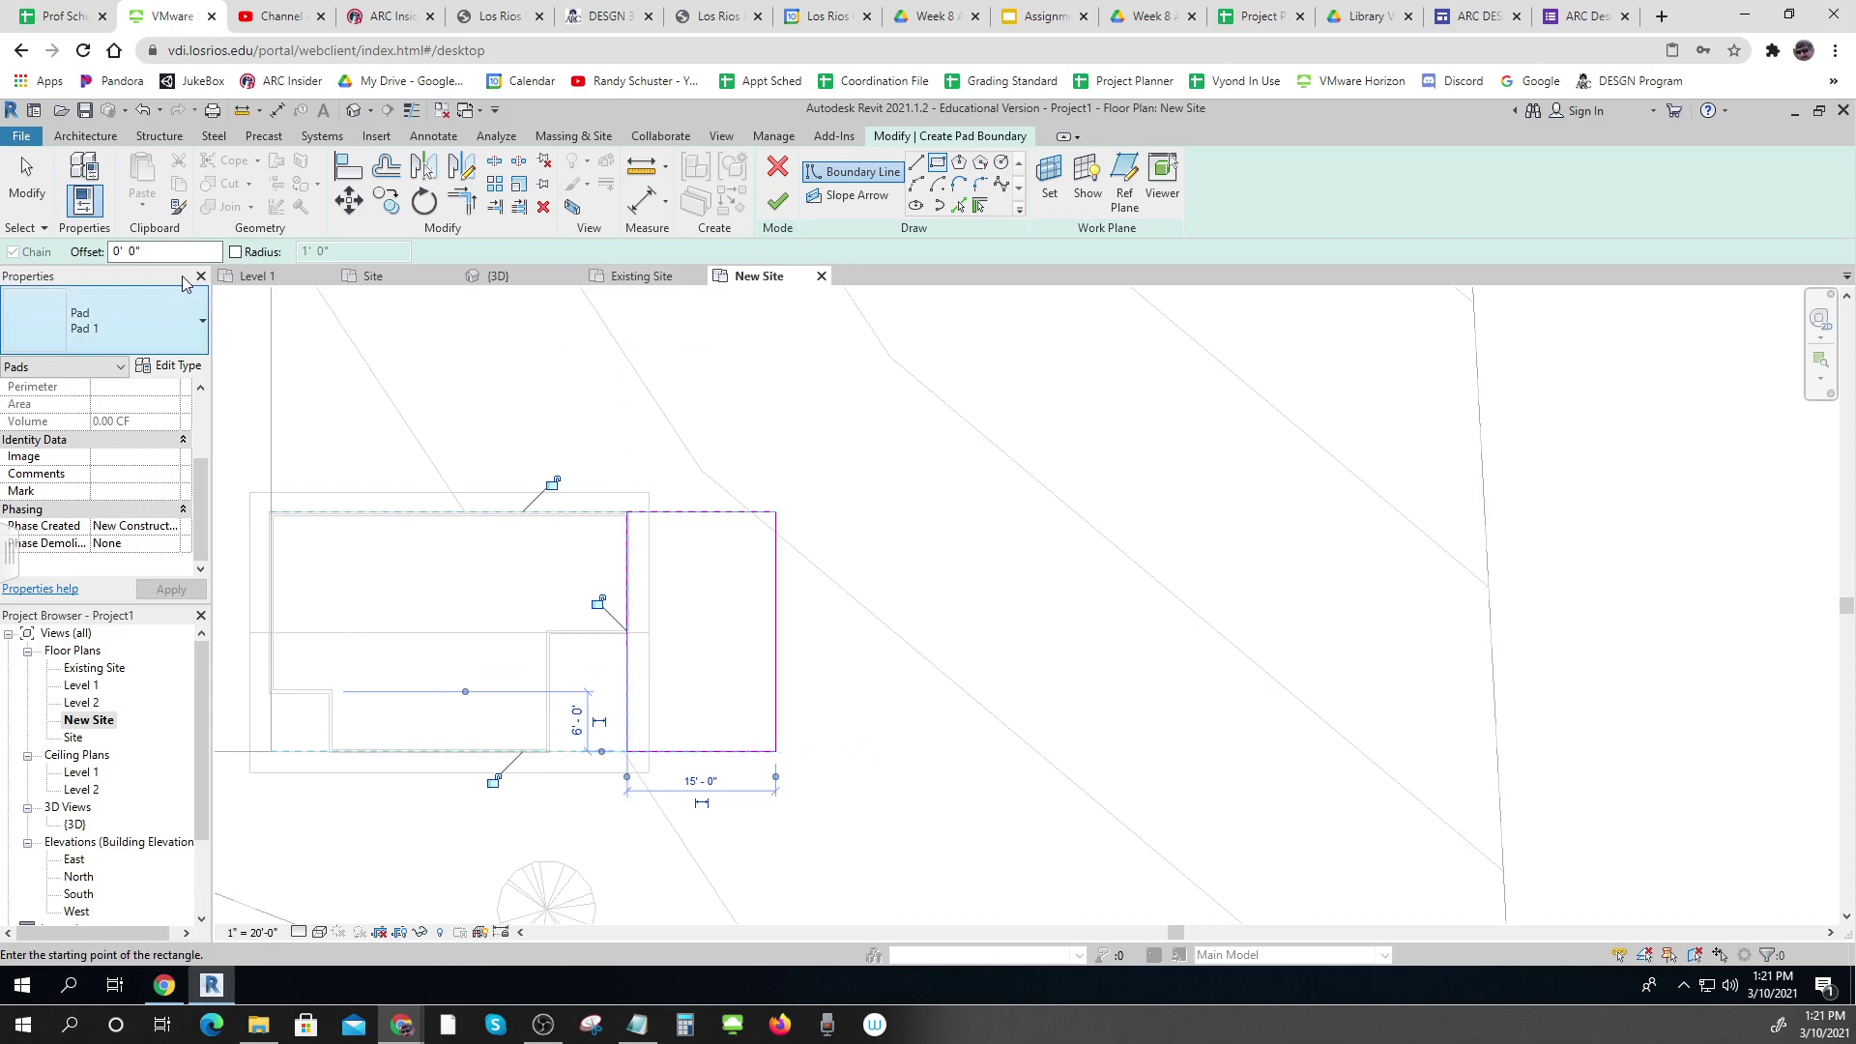
Set the sketch offset to 6, finish the pad, and inspect it in {3D}
click(162, 251)
text(6)
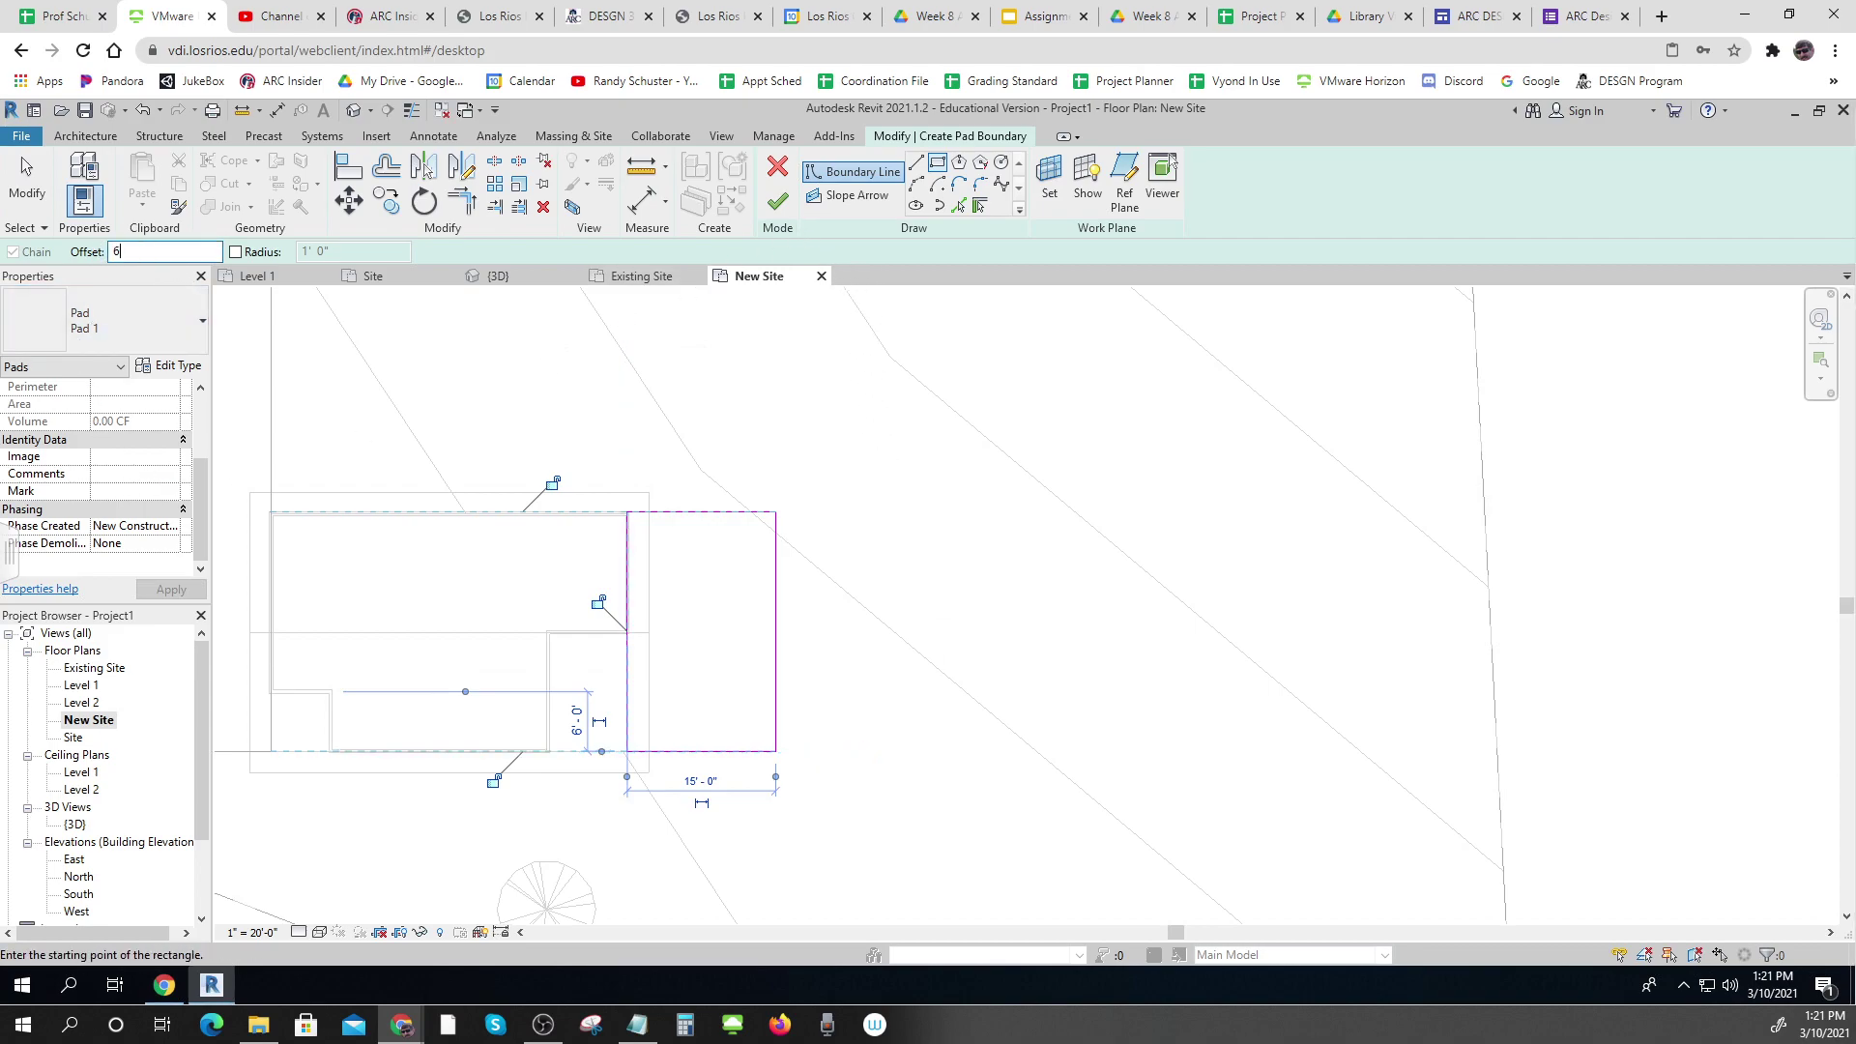
click(778, 200)
middle_drag(712, 907, 866, 849)
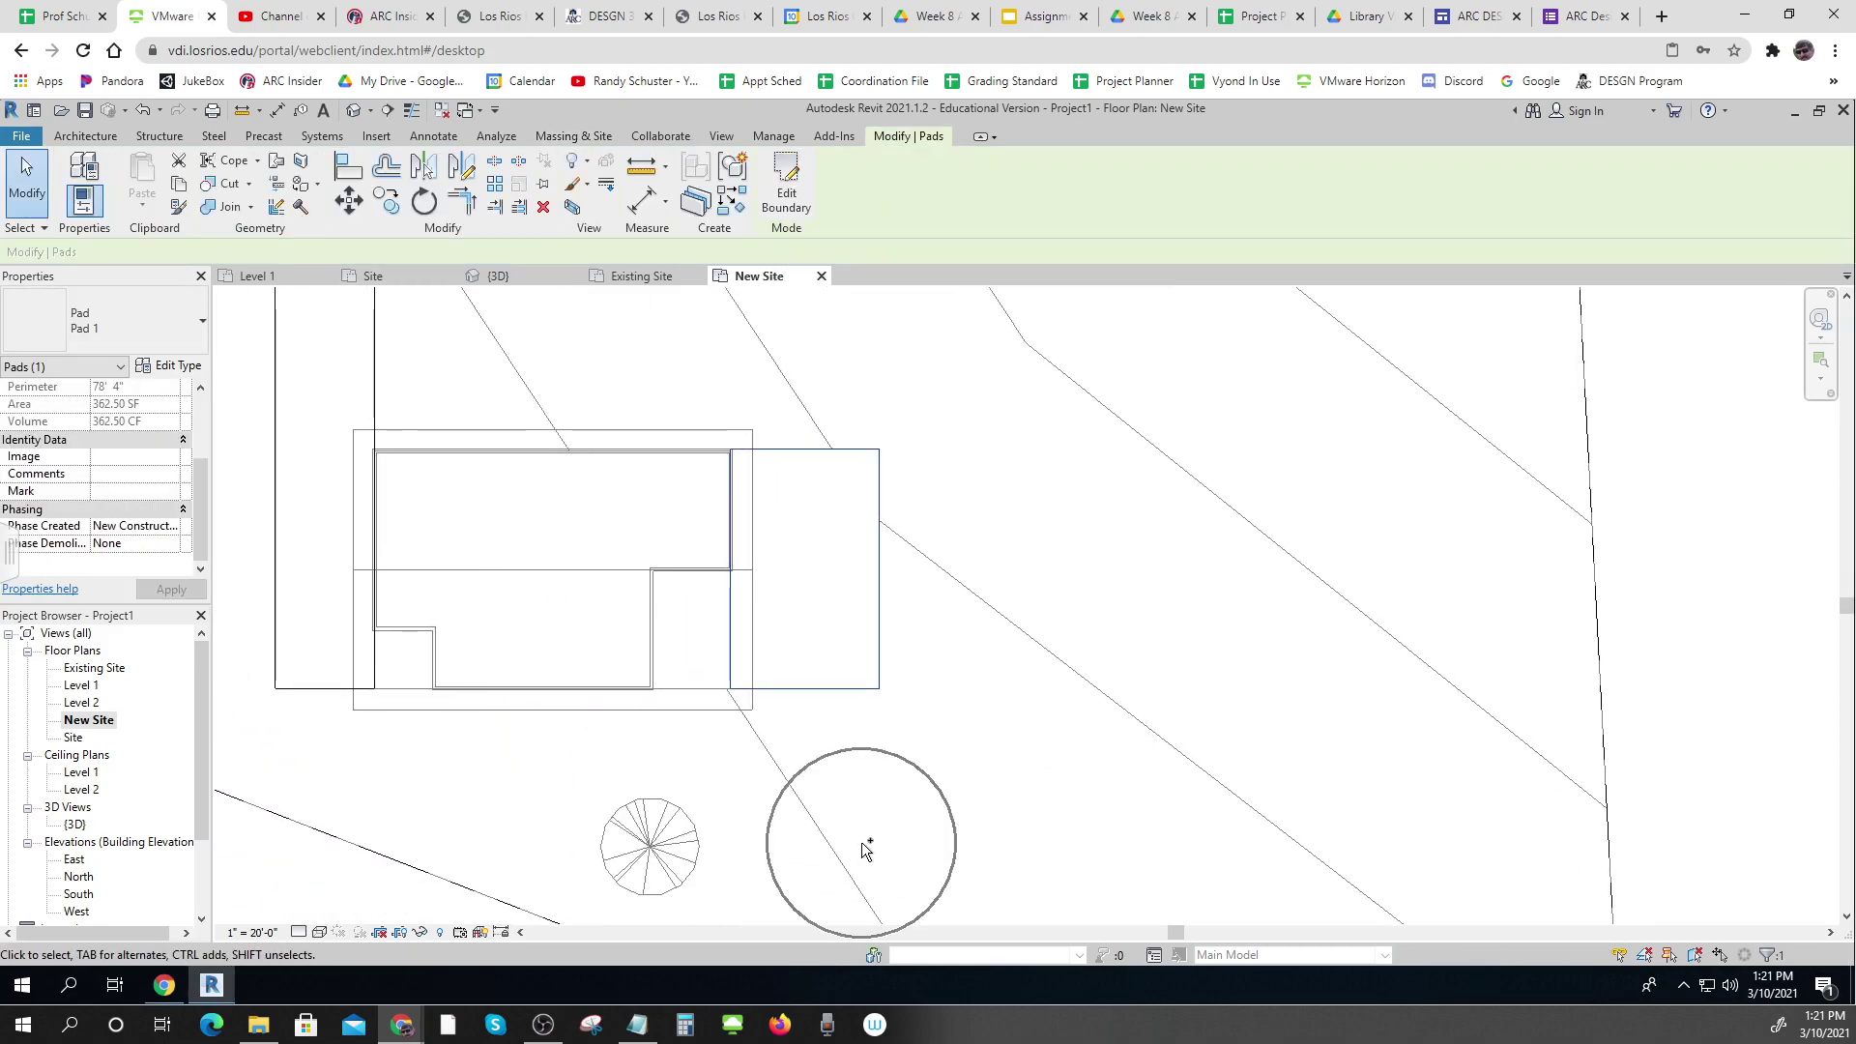
double_click(72, 825)
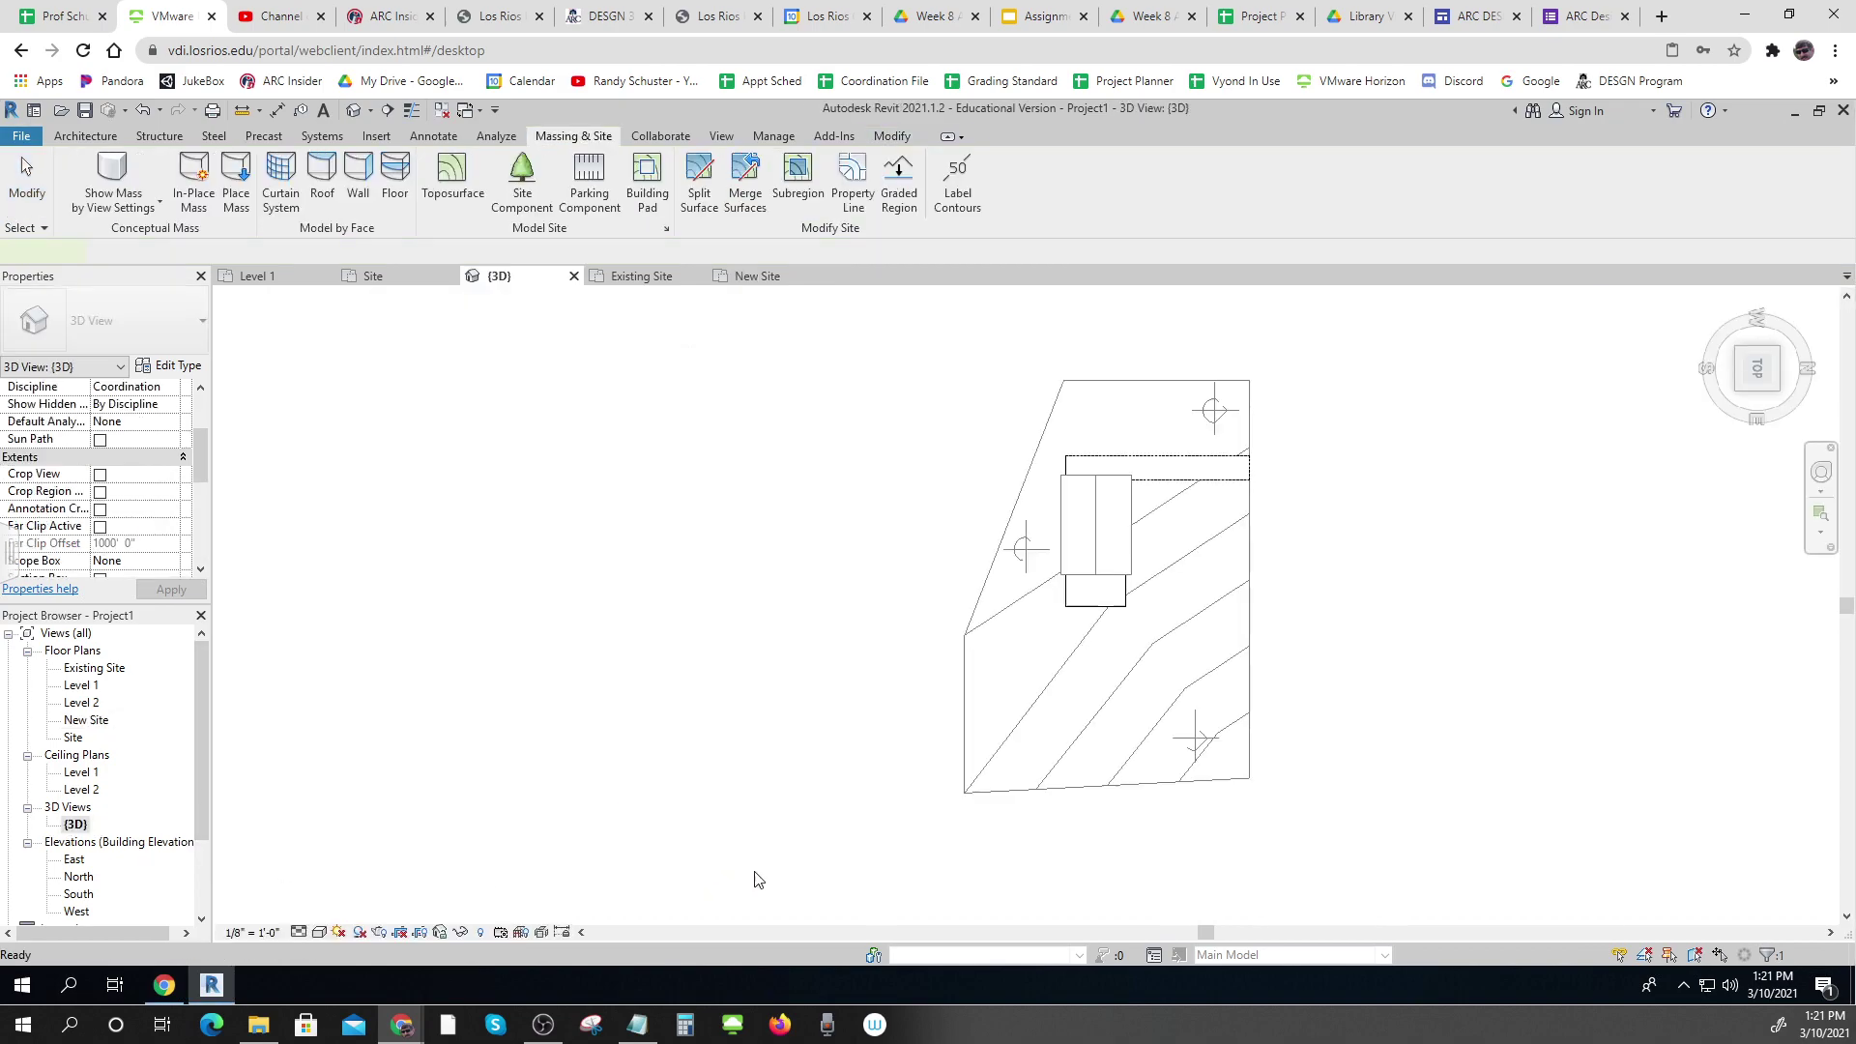
shift+middle_drag(1069, 853, 1123, 578)
scroll(1116, 583, up, 6)
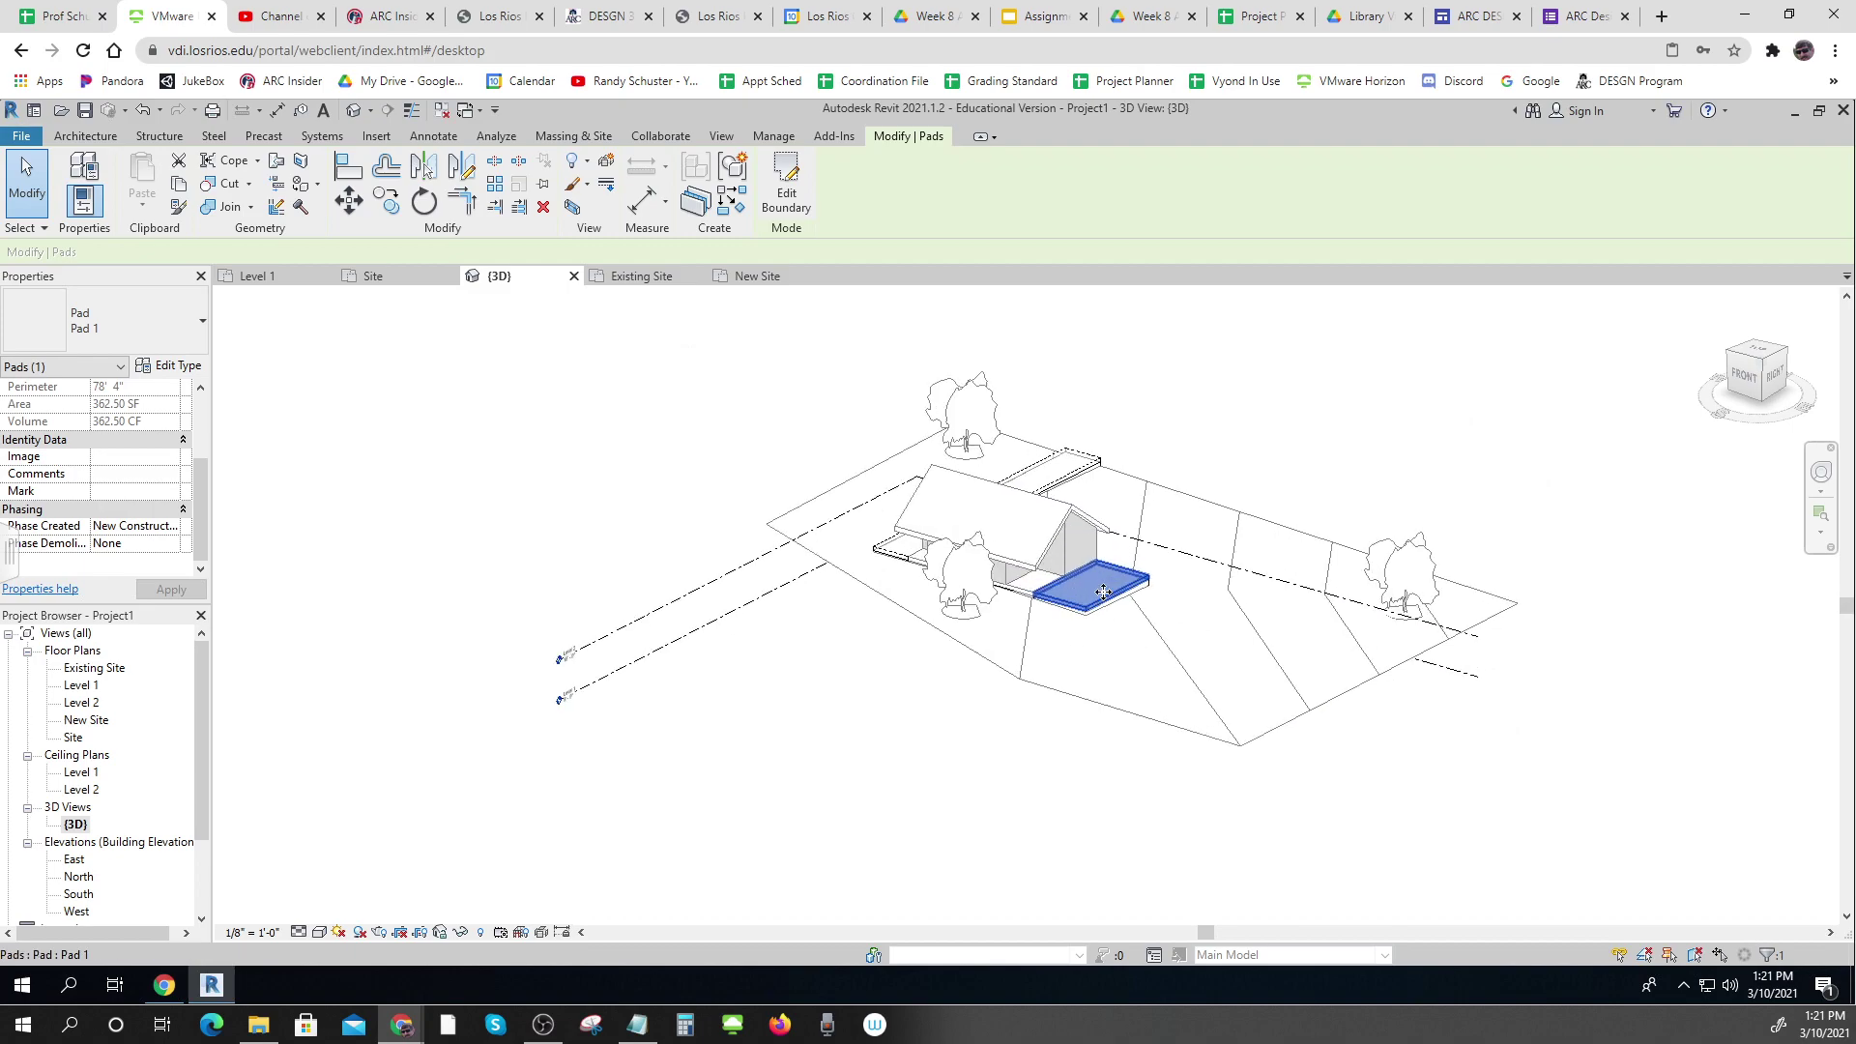
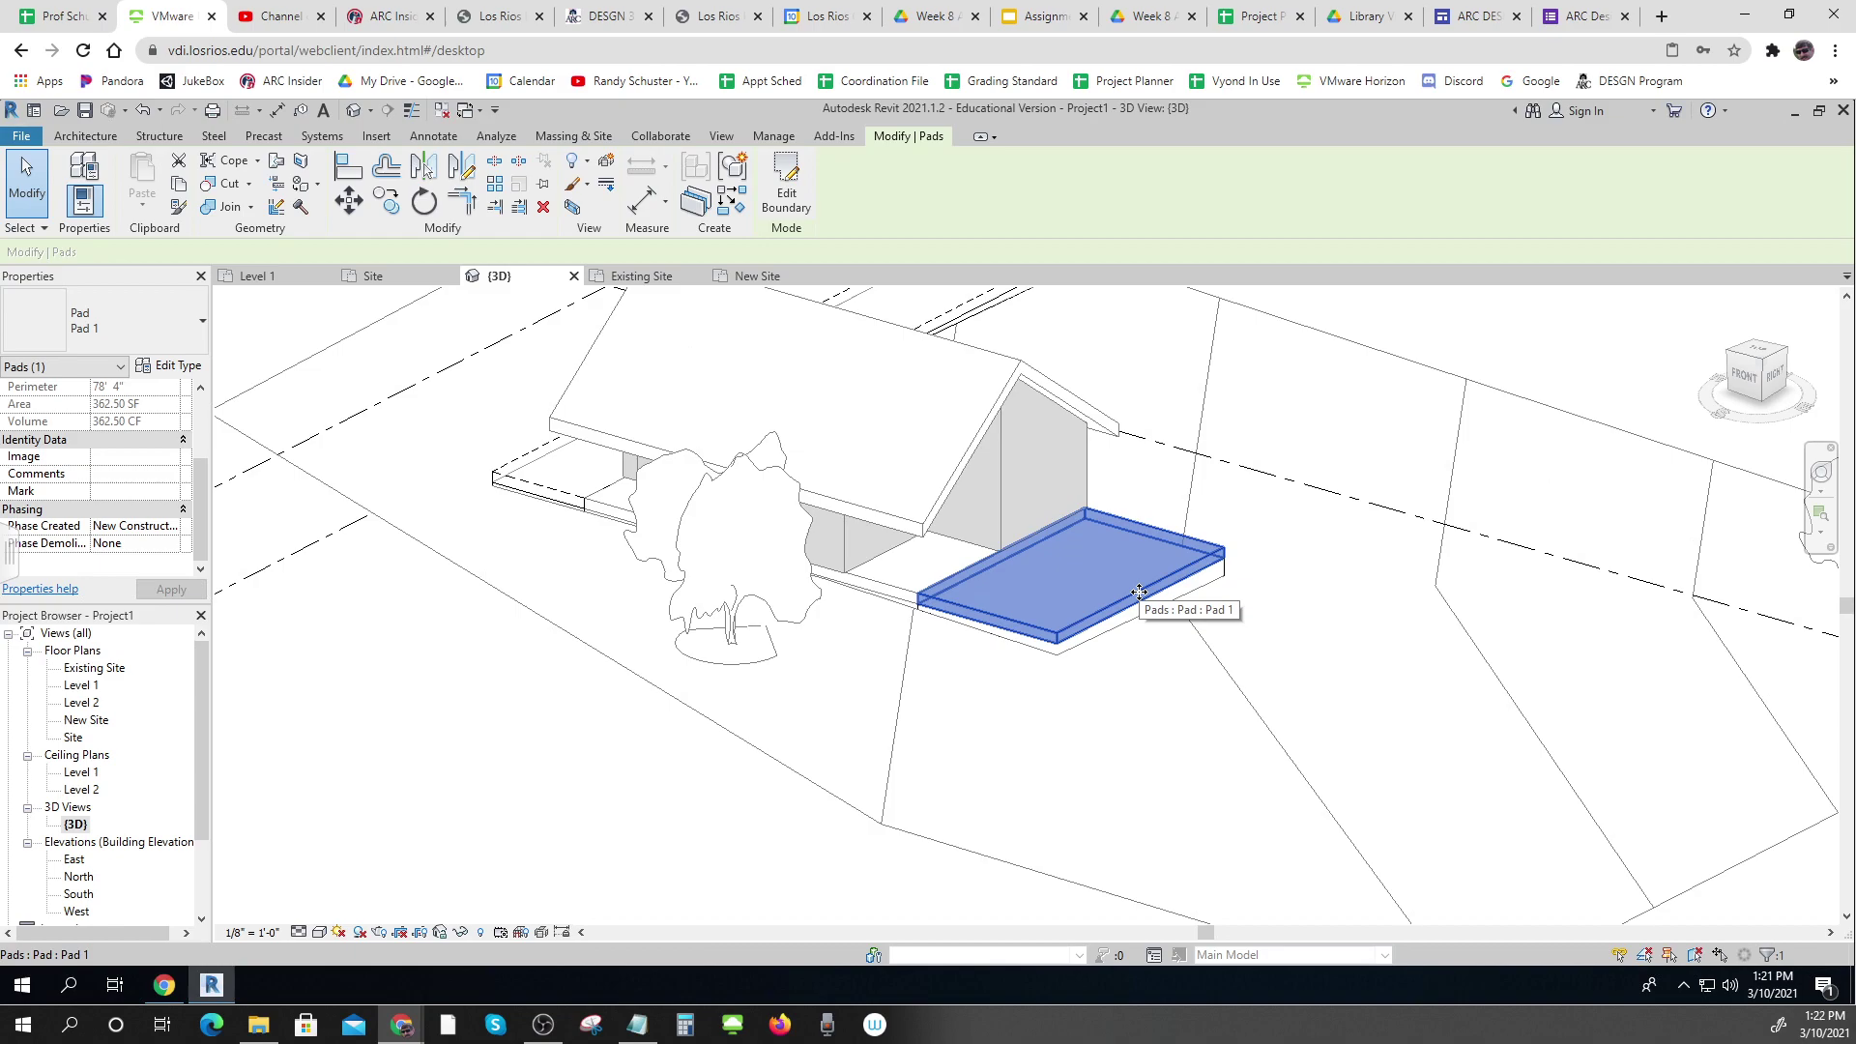
In the New Site plan, hide the old wall along the pad's left edge in this view
double_click(92, 723)
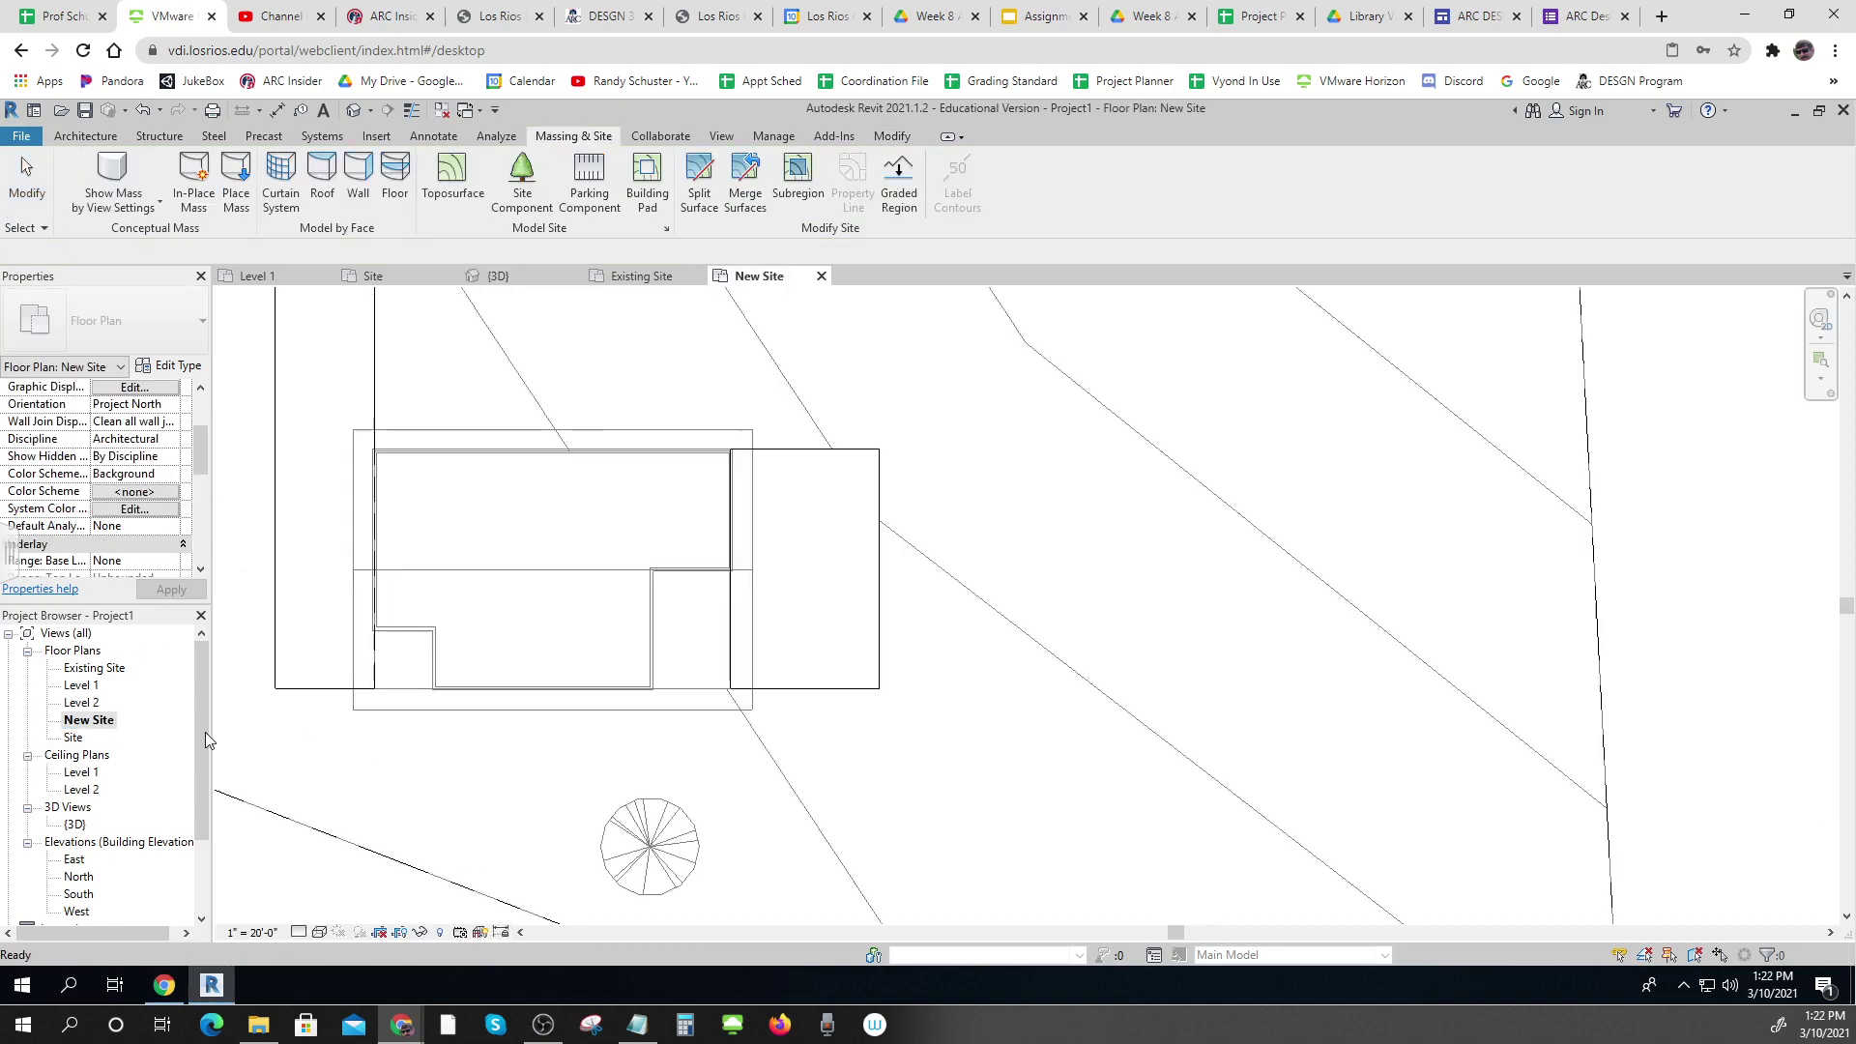
click(733, 518)
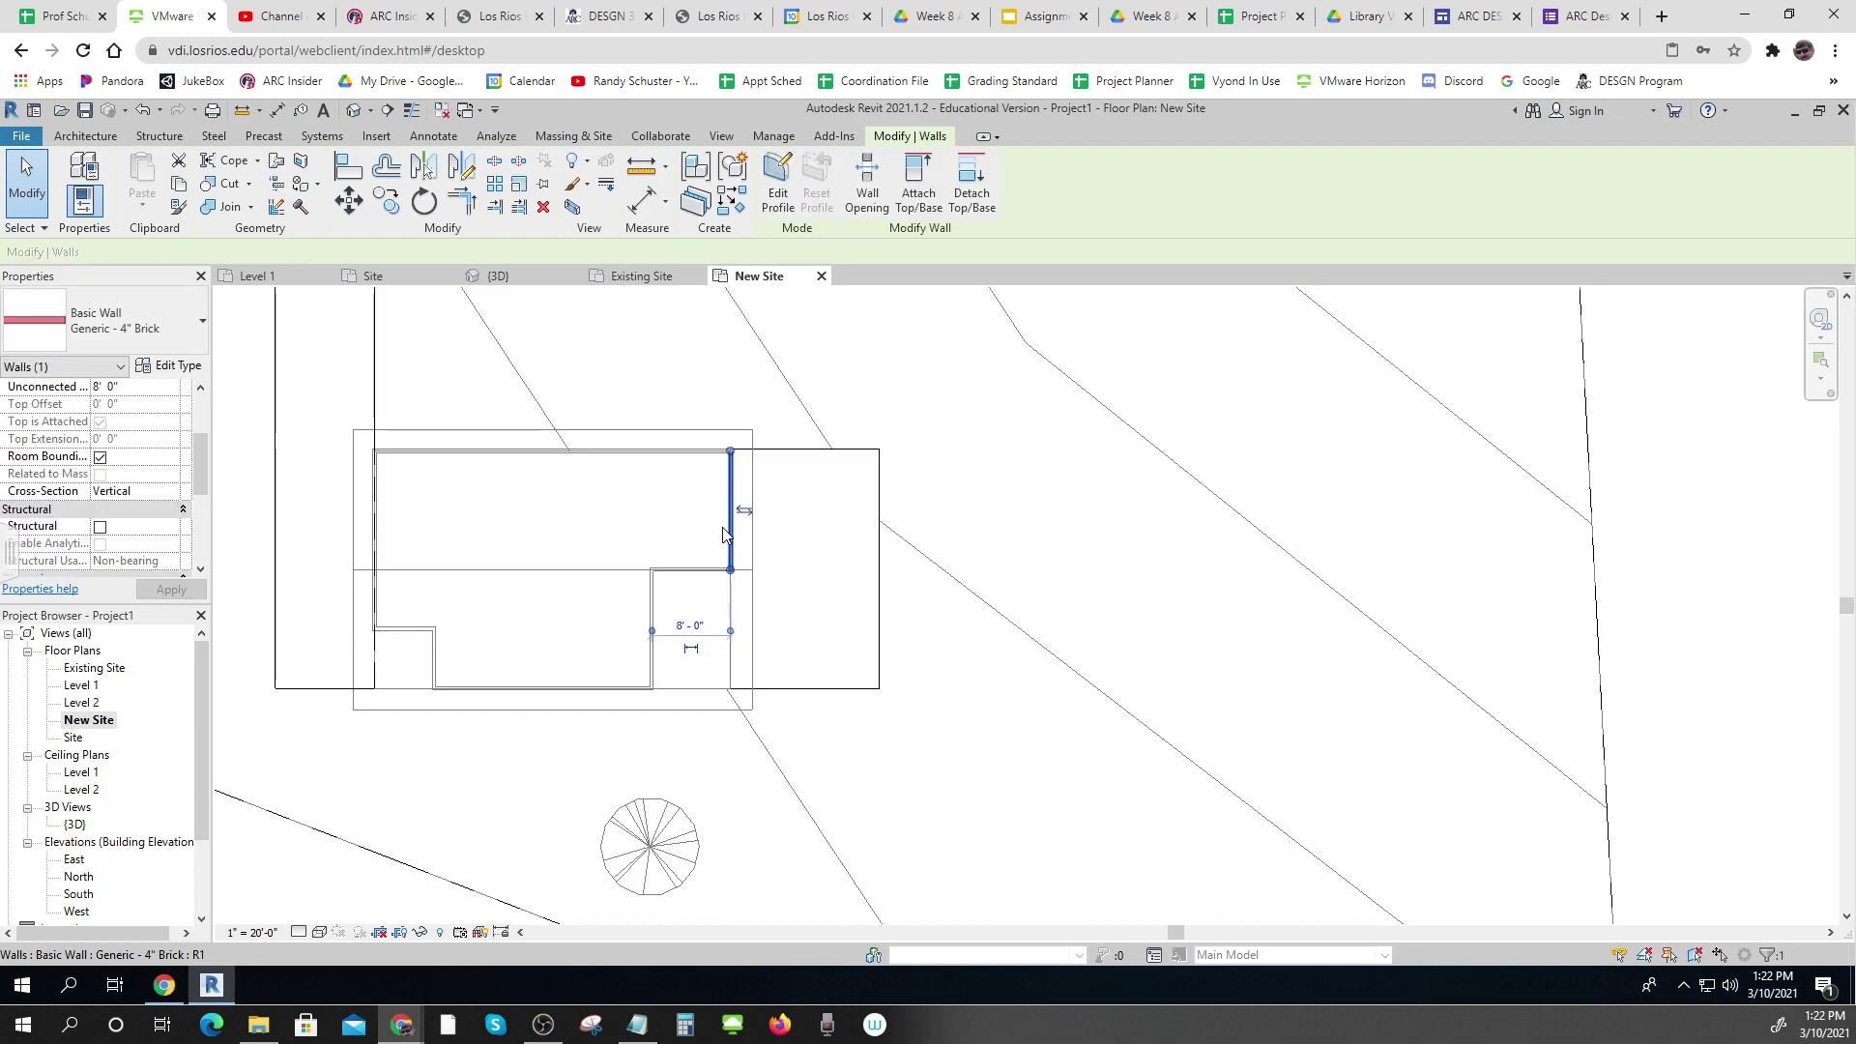
right_click(728, 543)
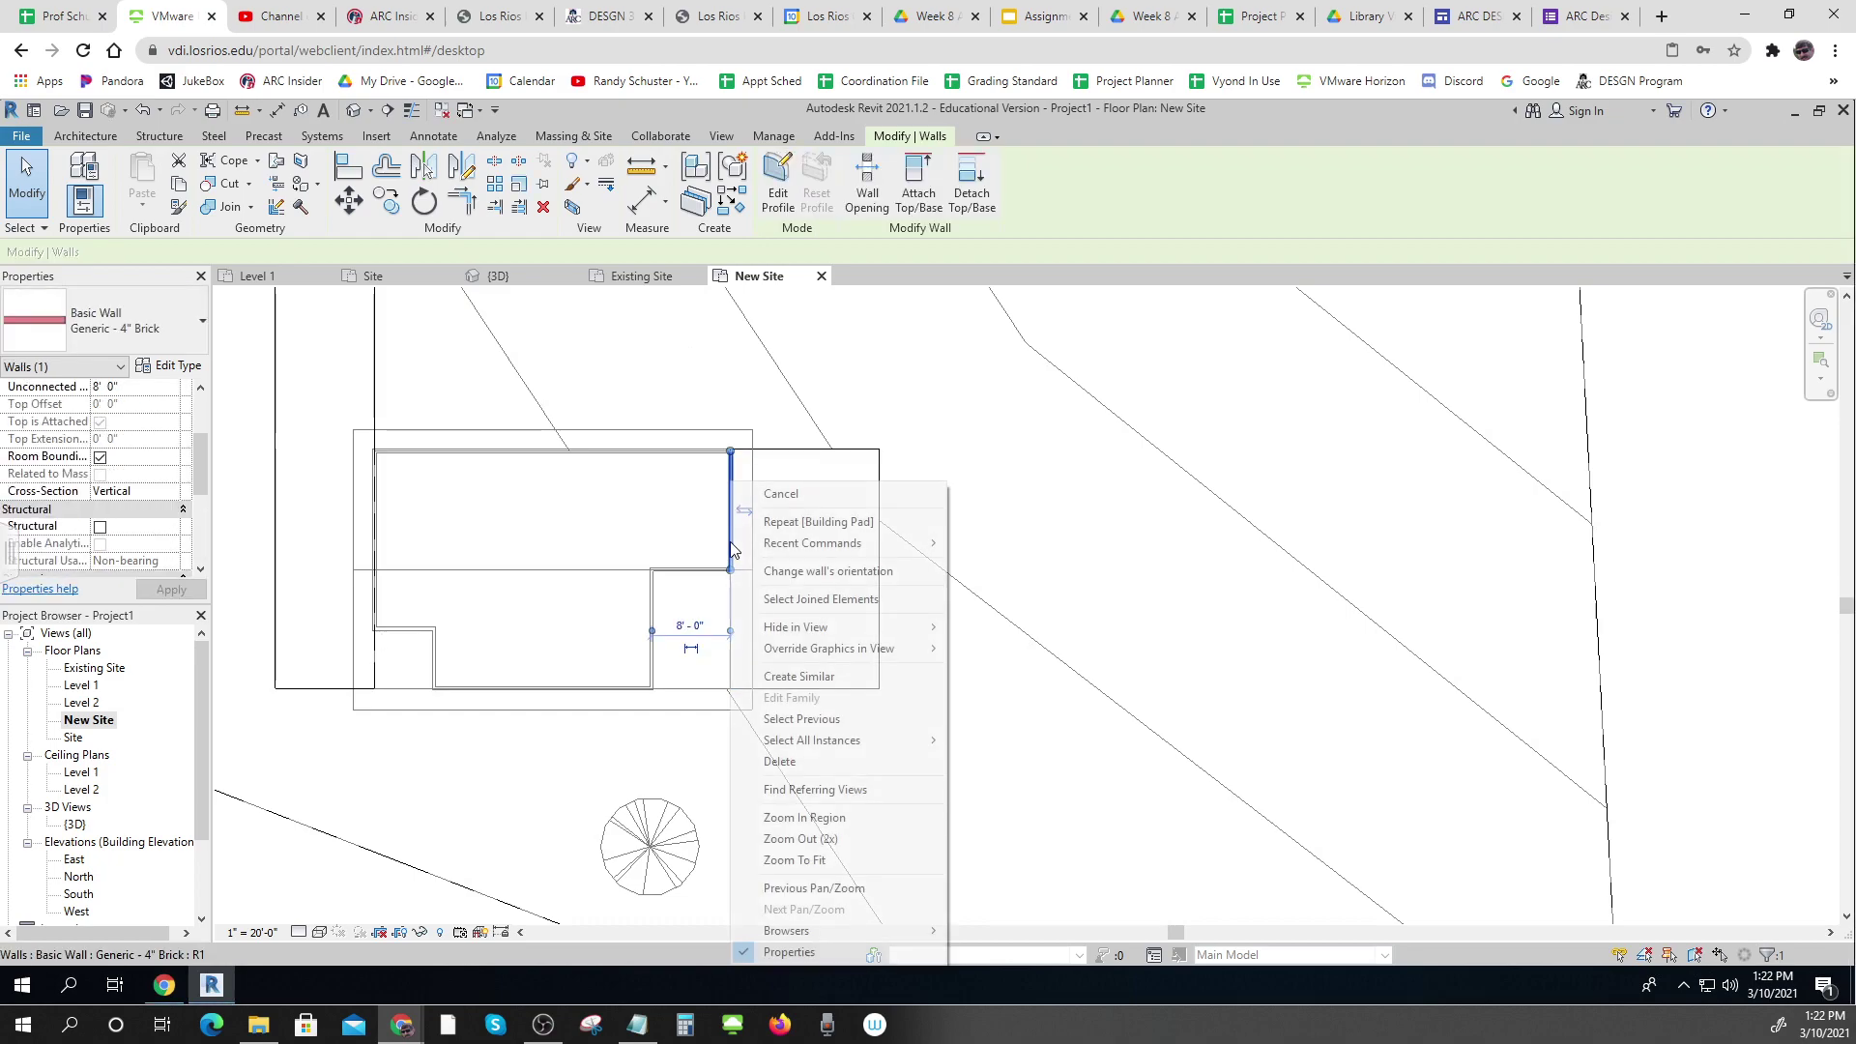
mouse_move(812, 628)
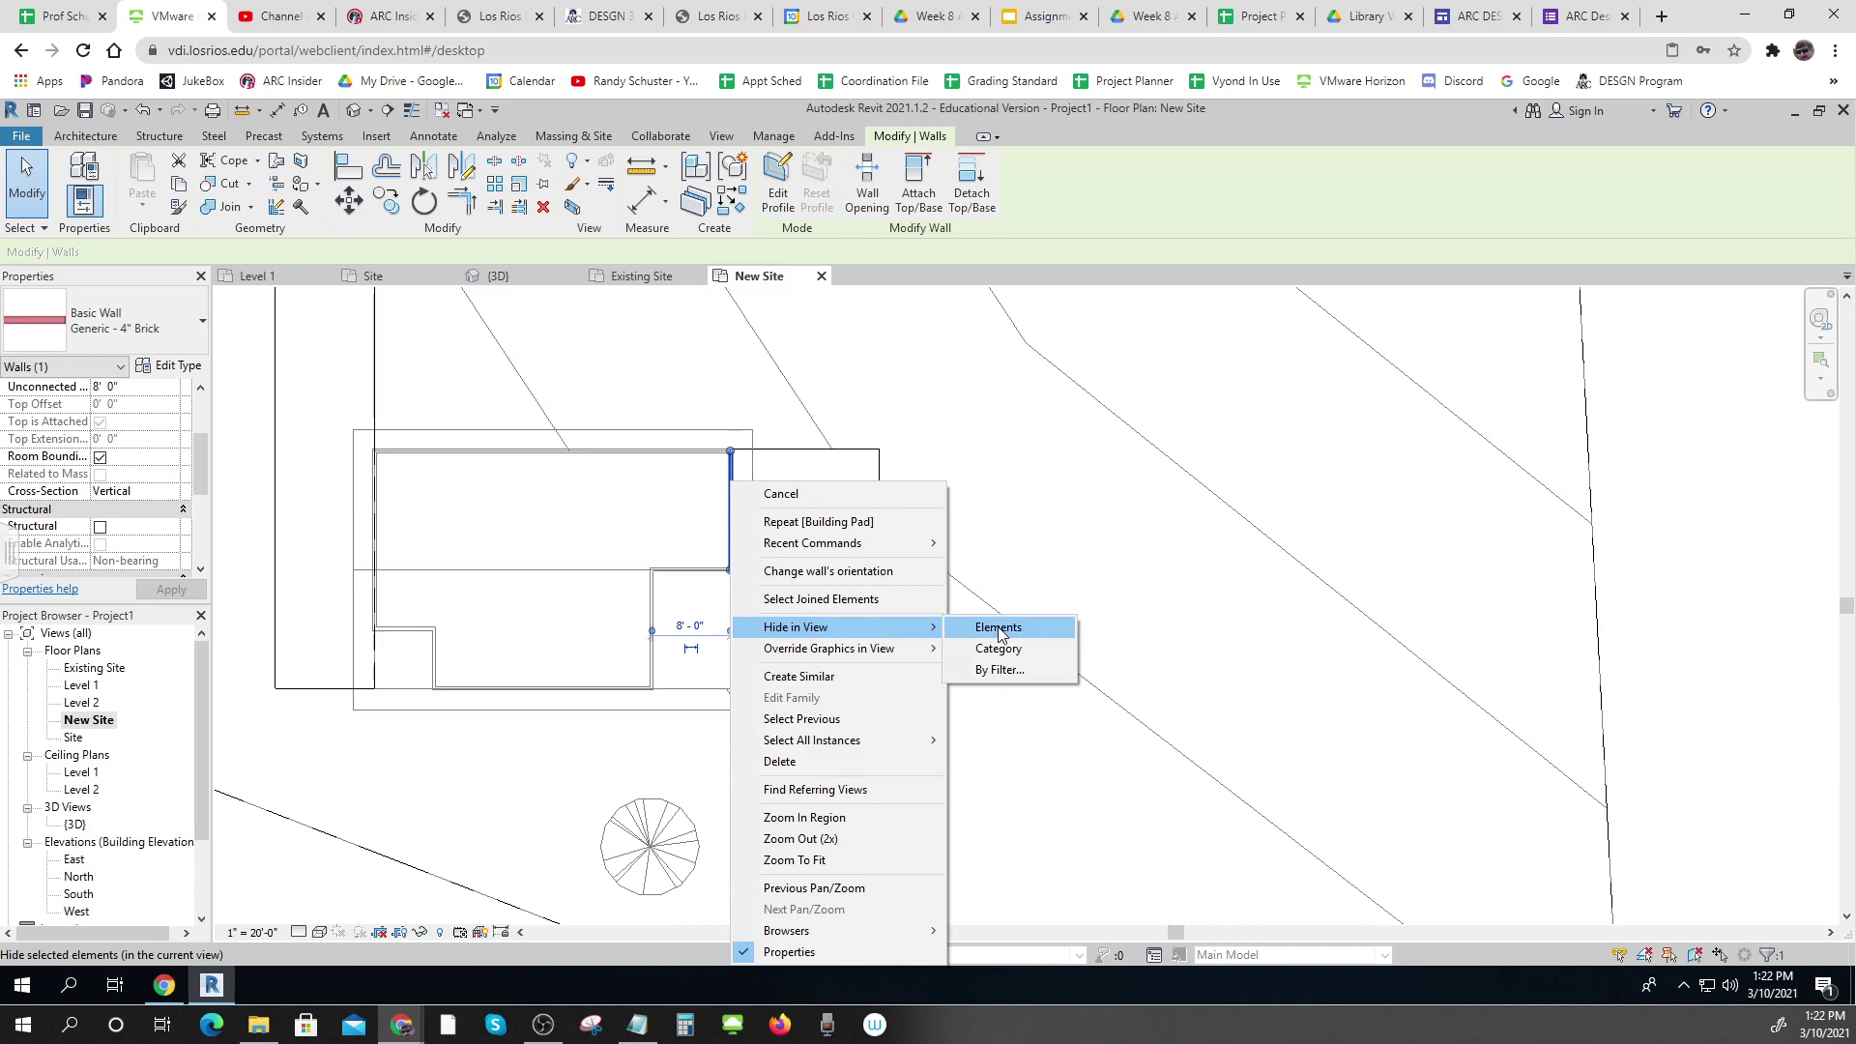
click(981, 627)
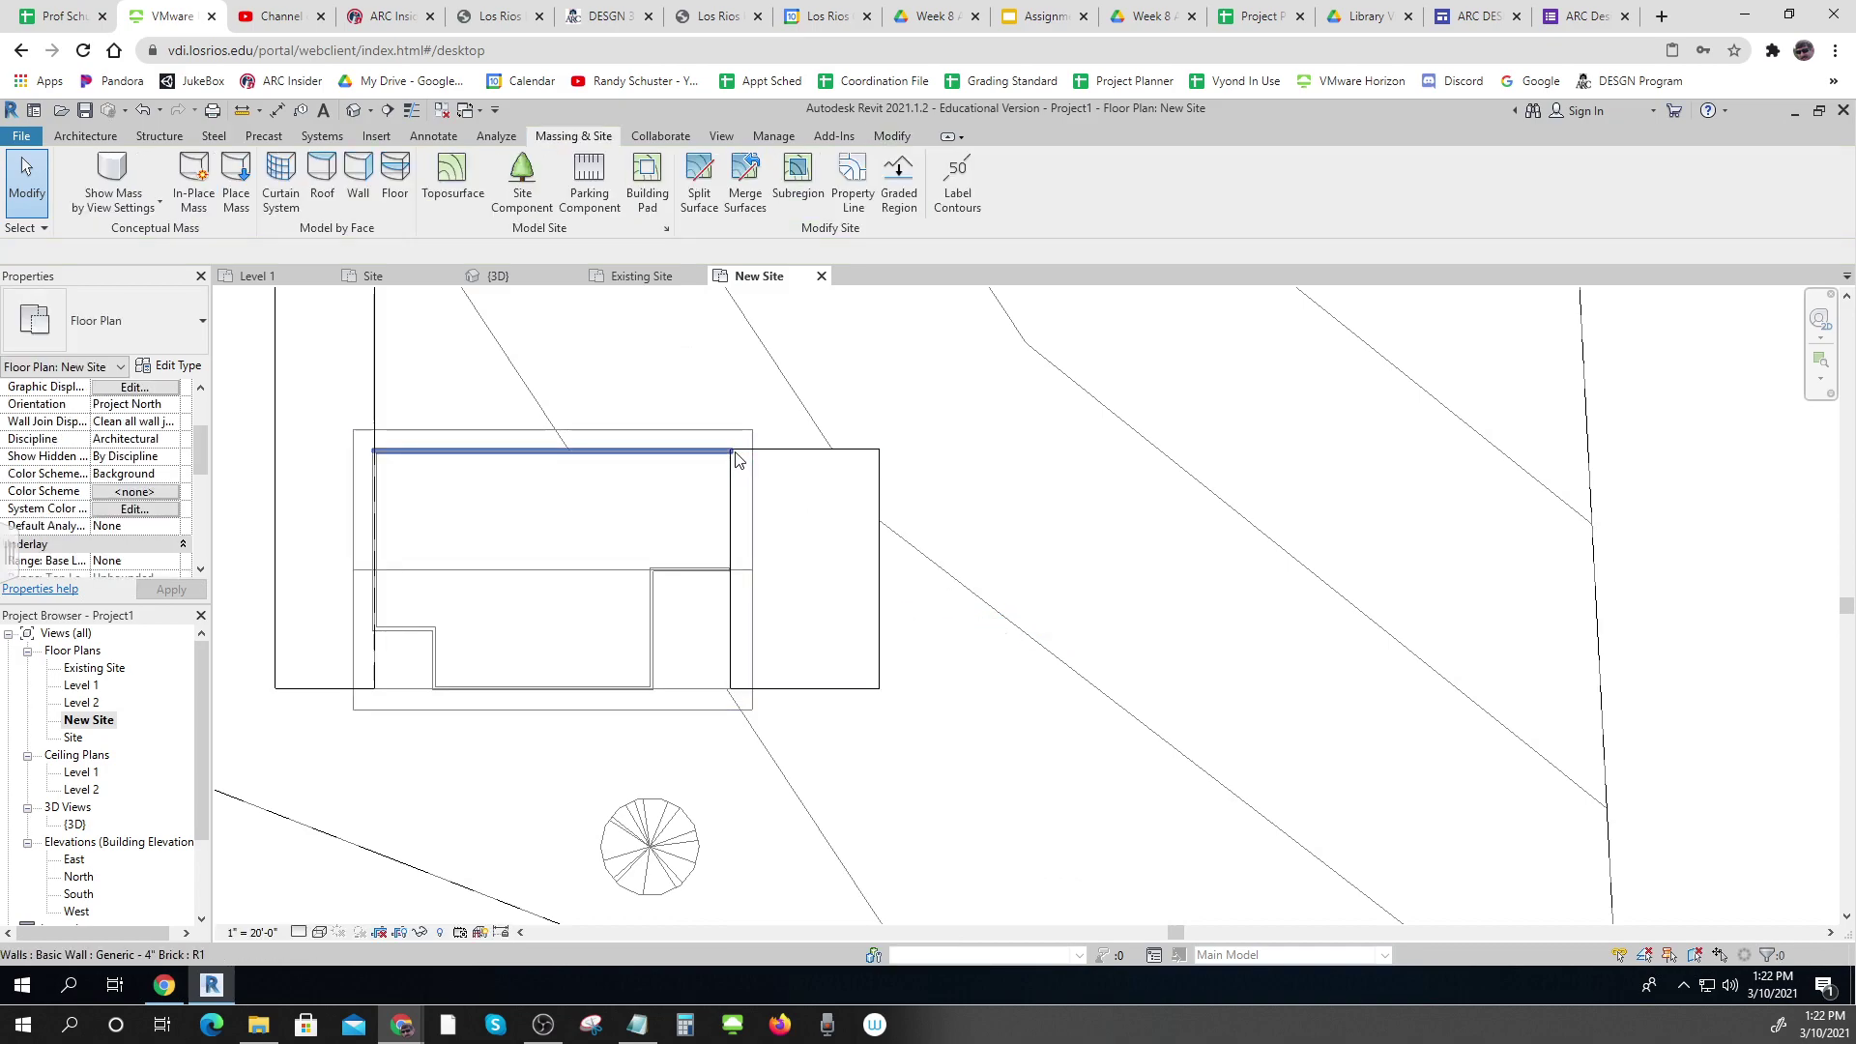
Draw 8' high walls along the pad's top (15'-0"), right and bottom (15'-0") edges
click(91, 137)
click(87, 174)
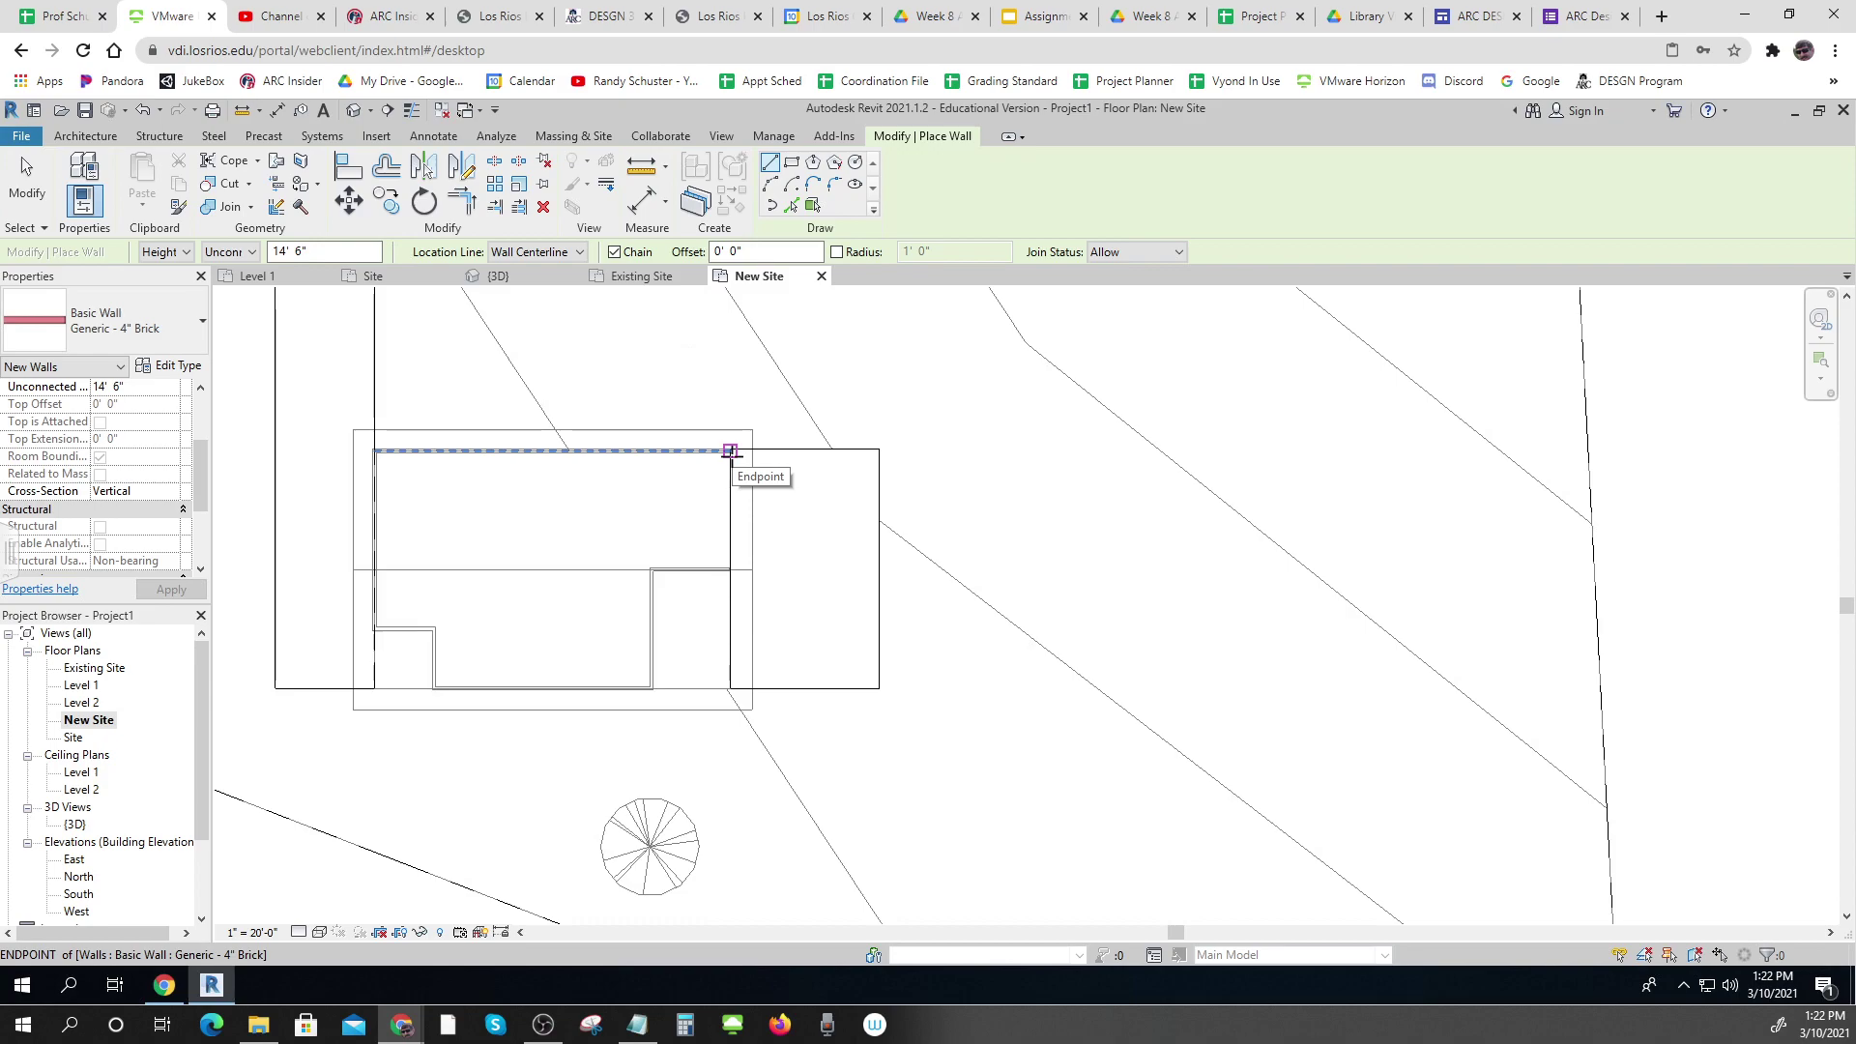
click(145, 386)
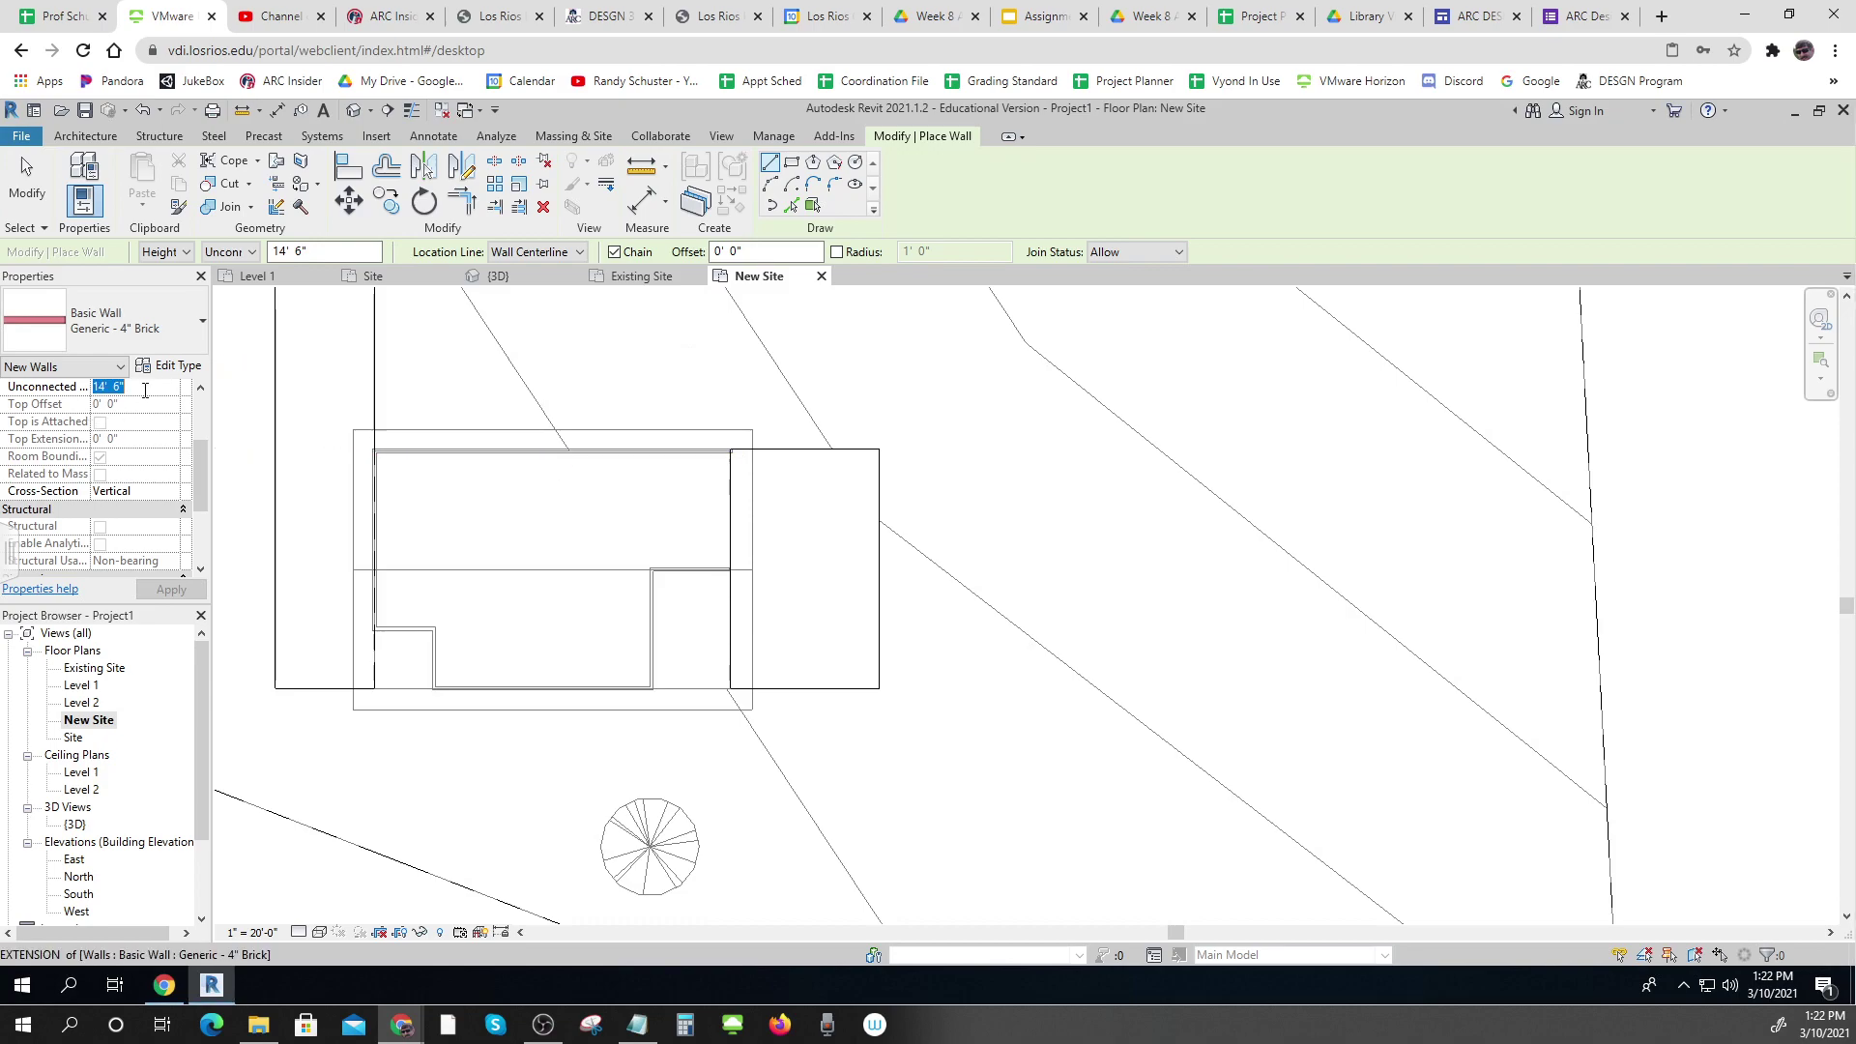
text(8)
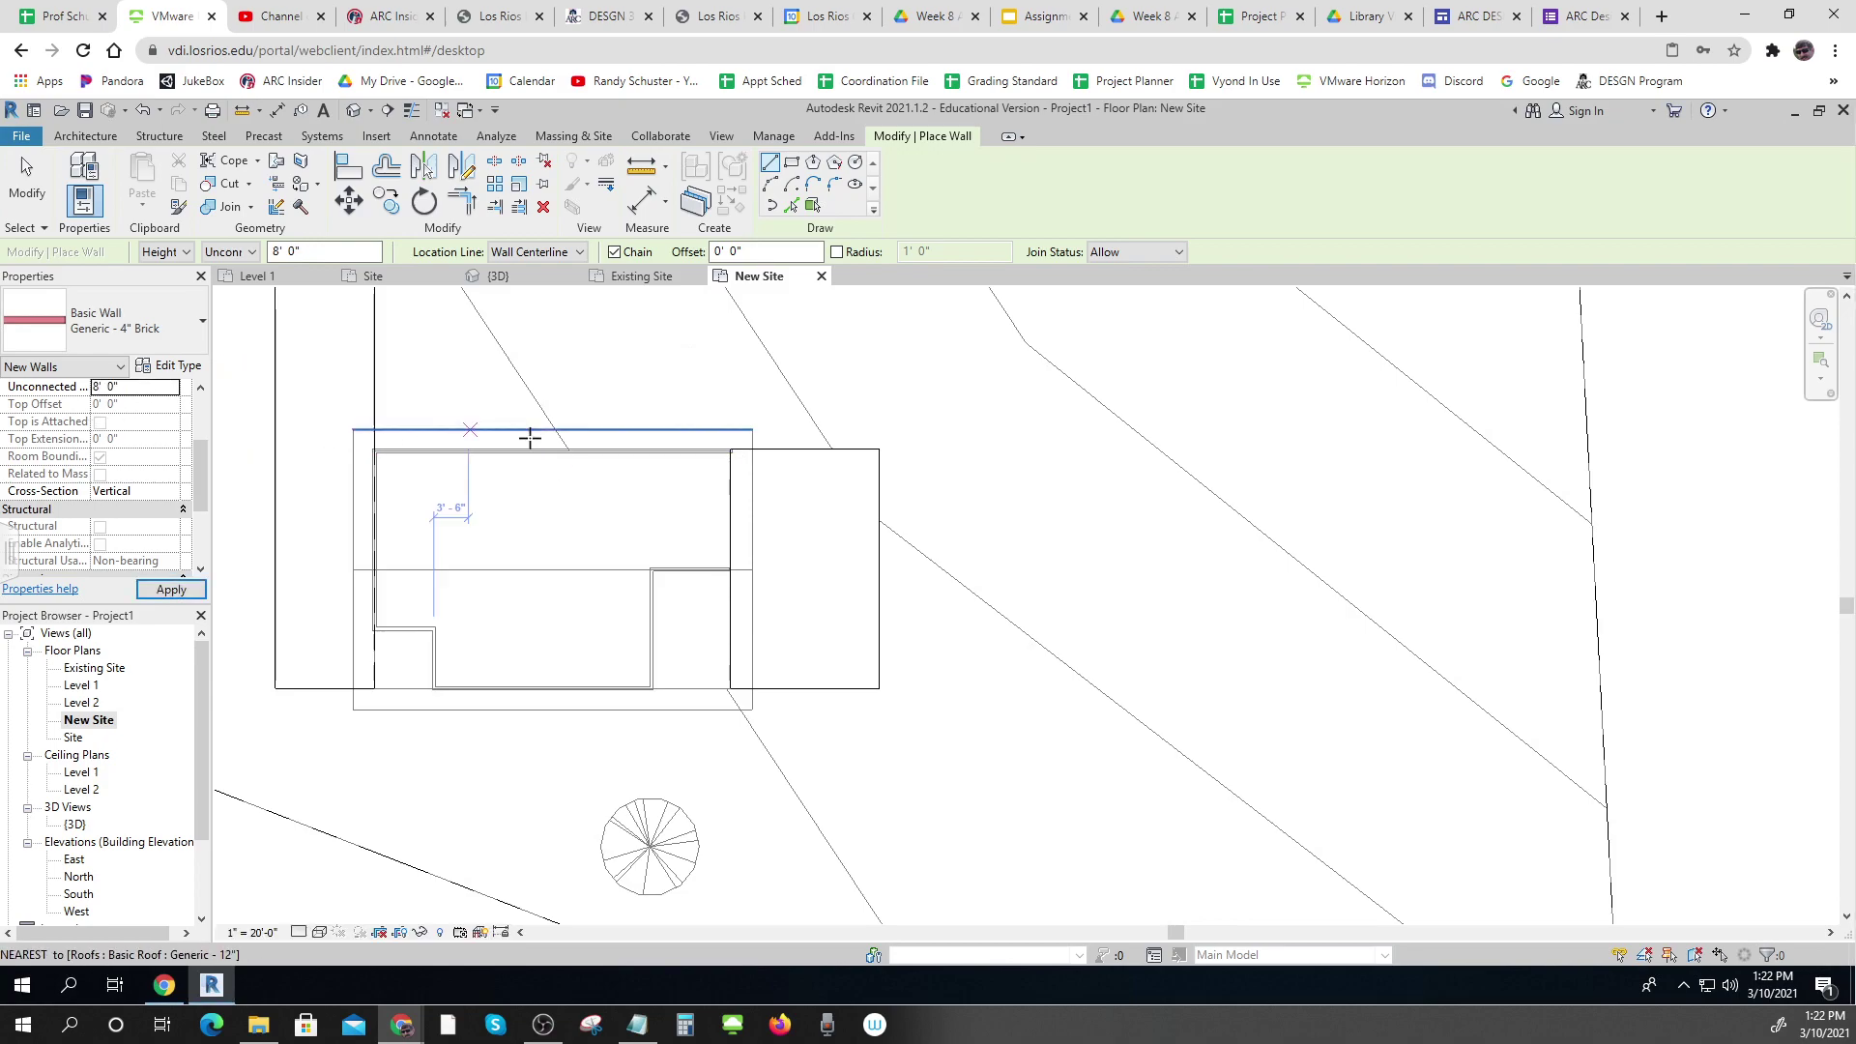
click(731, 451)
click(879, 452)
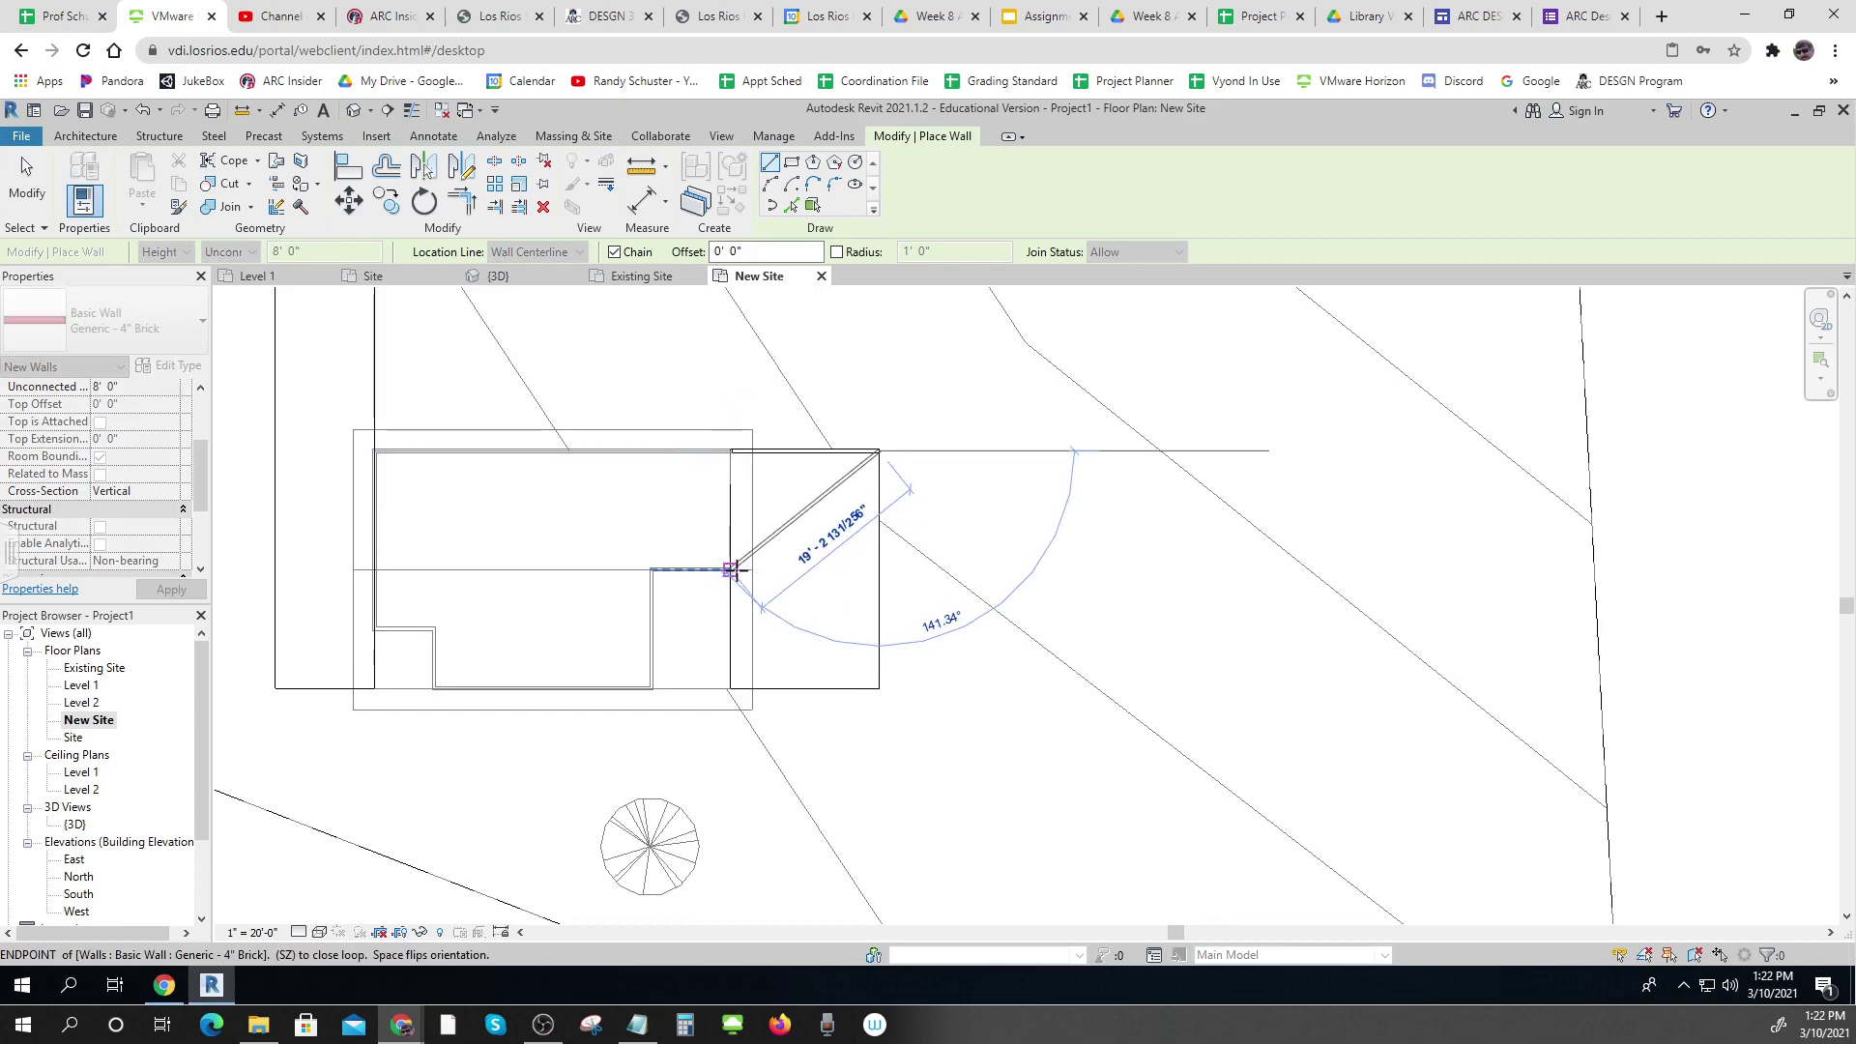
click(877, 570)
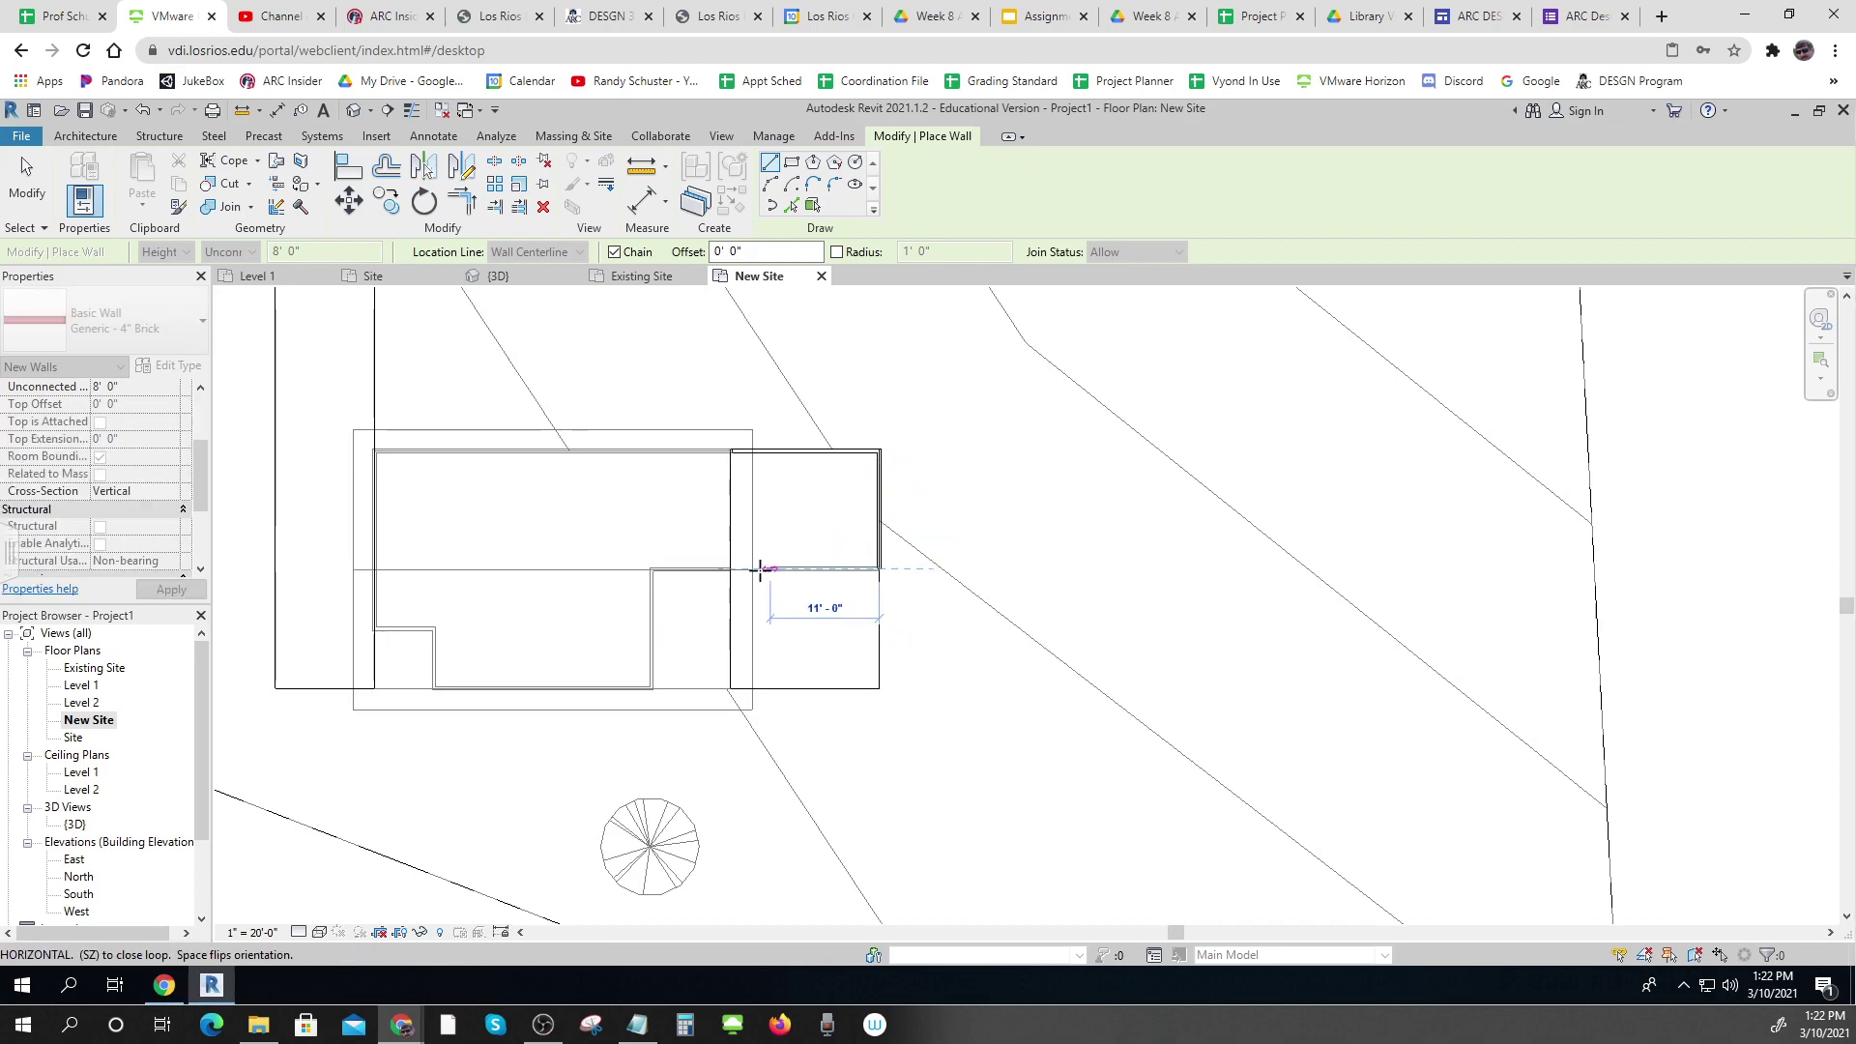
click(730, 568)
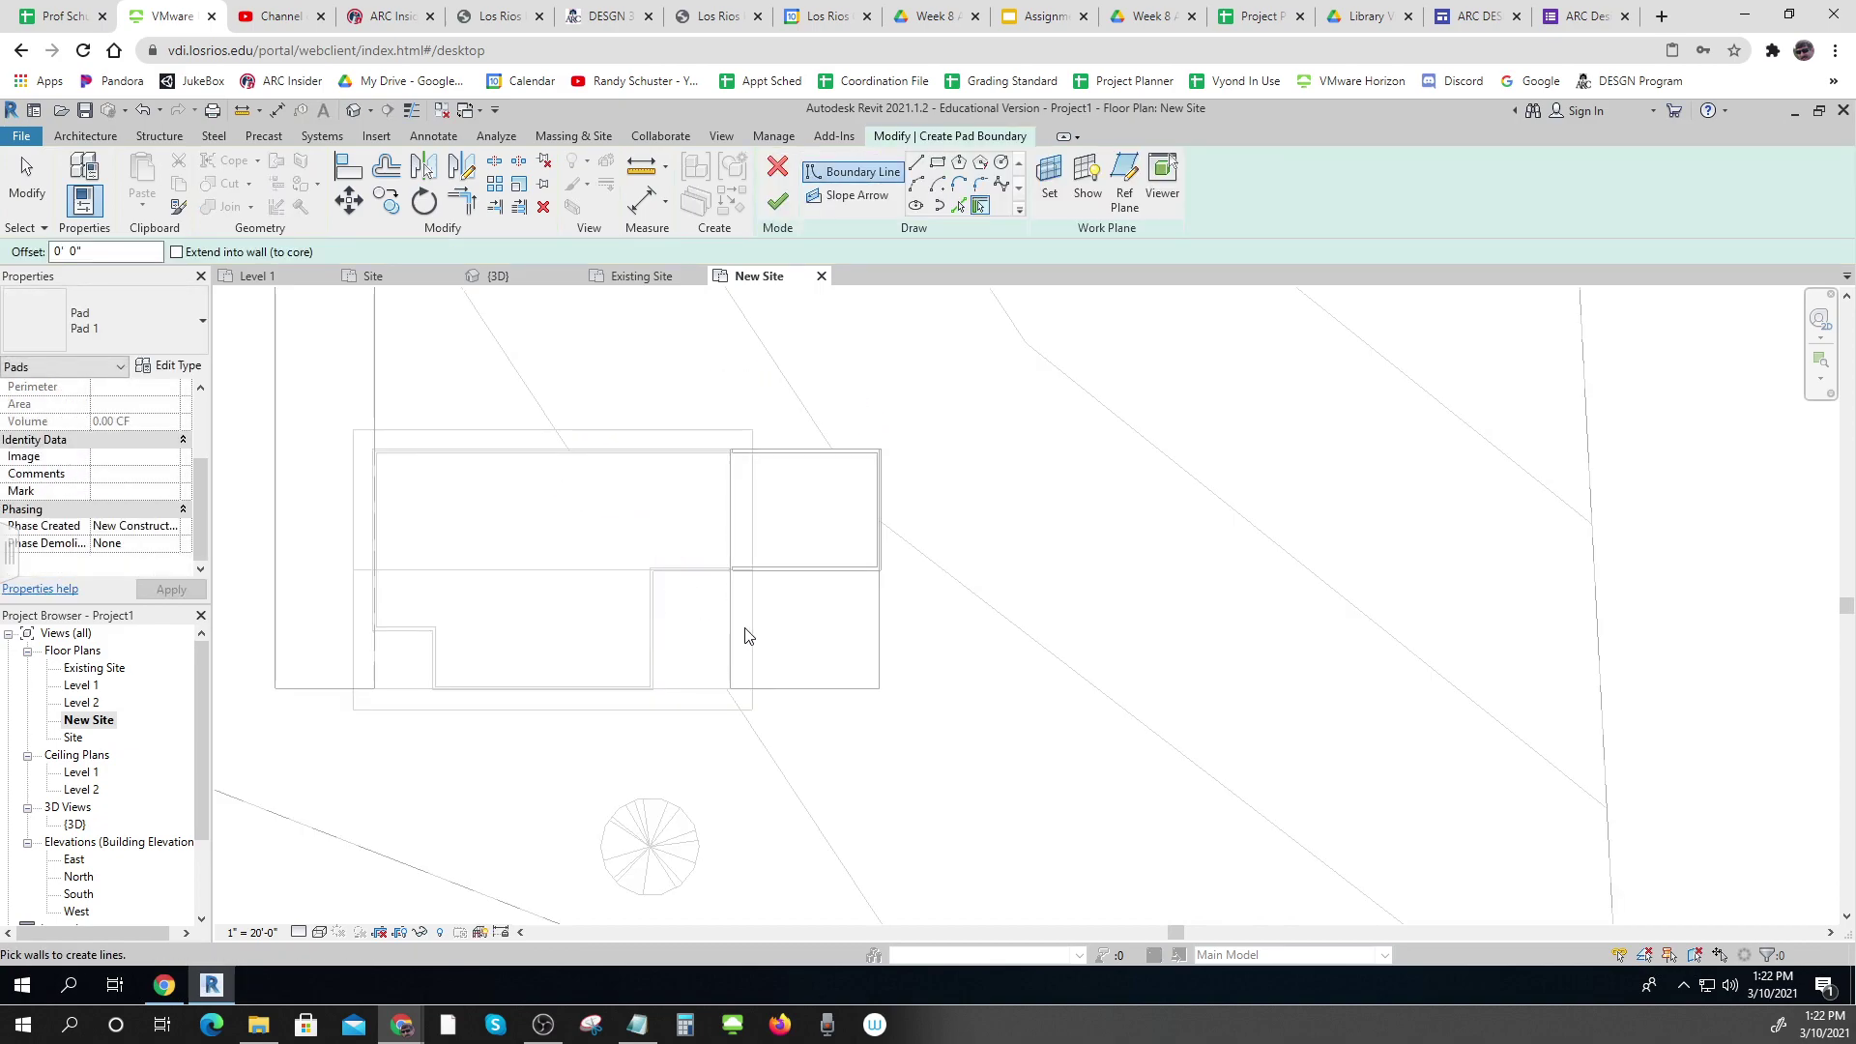
Pick the top wall as a pad boundary, then cancel and discard the pad sketch
scroll(735, 605, up, 3)
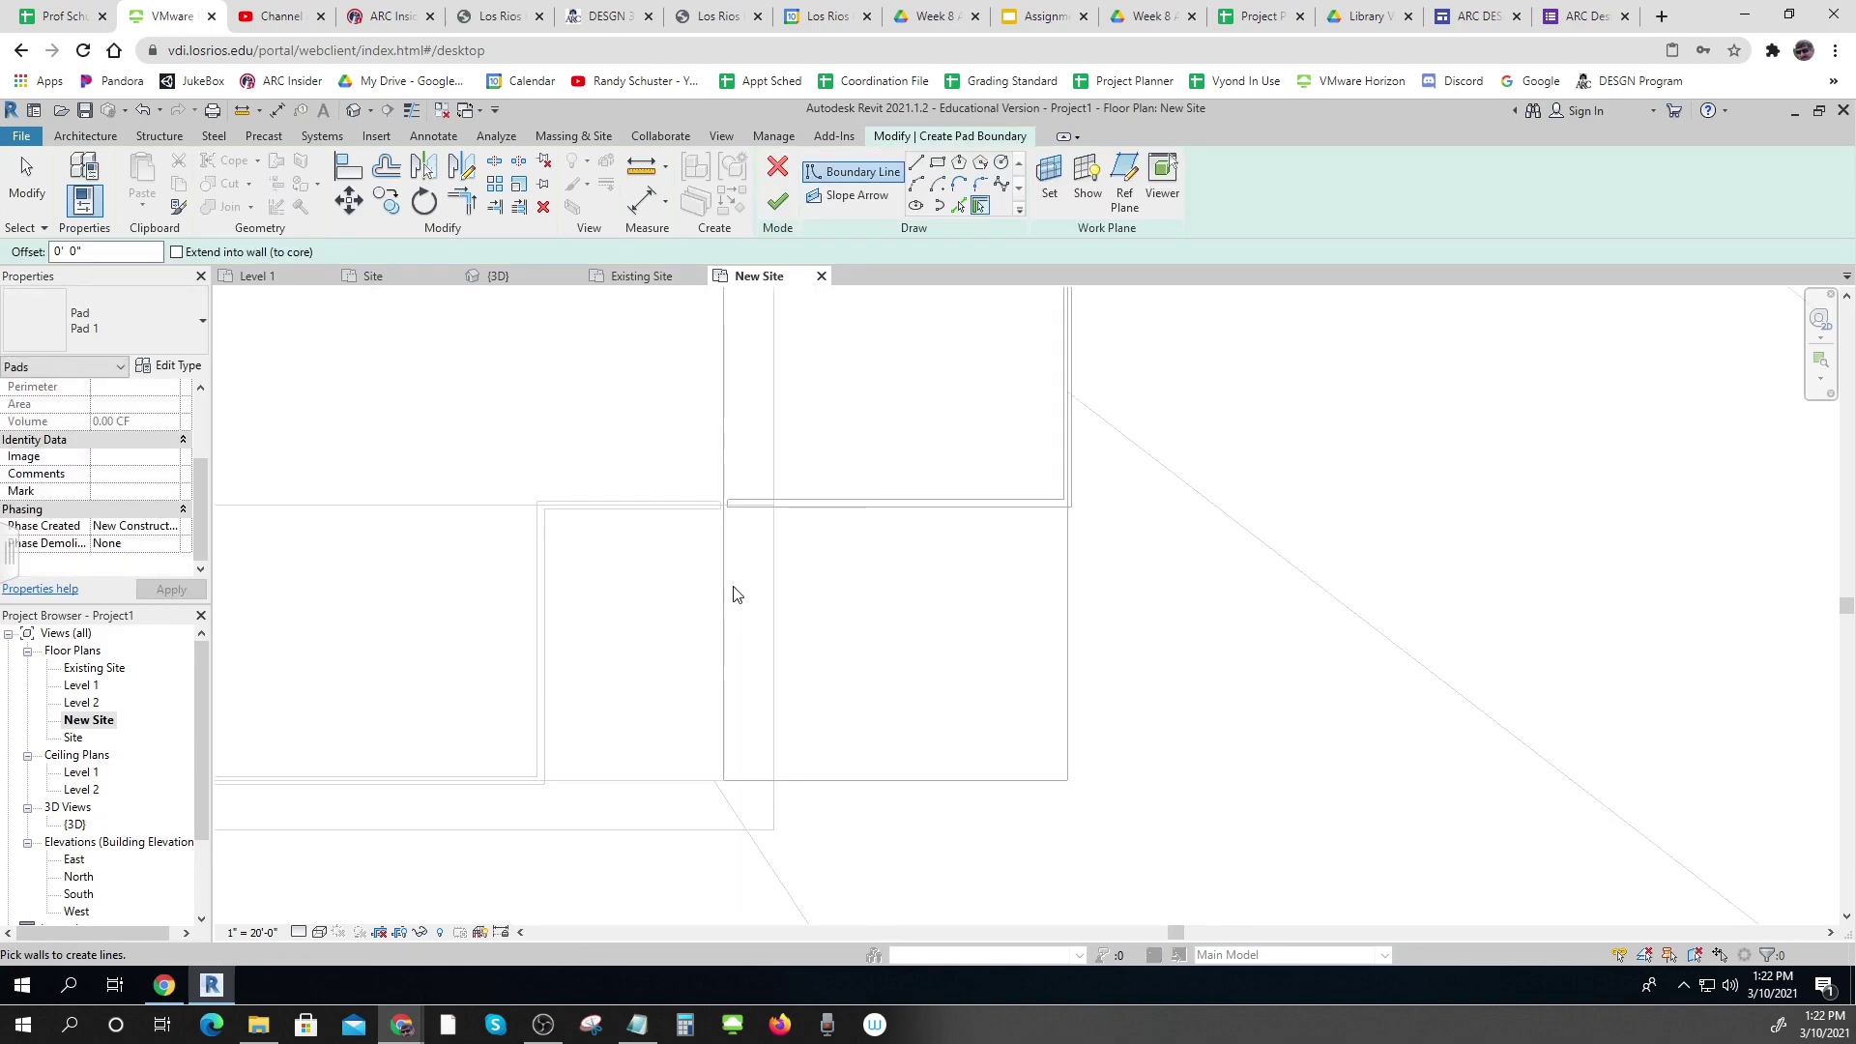
scroll(735, 580, up, 2)
click(760, 463)
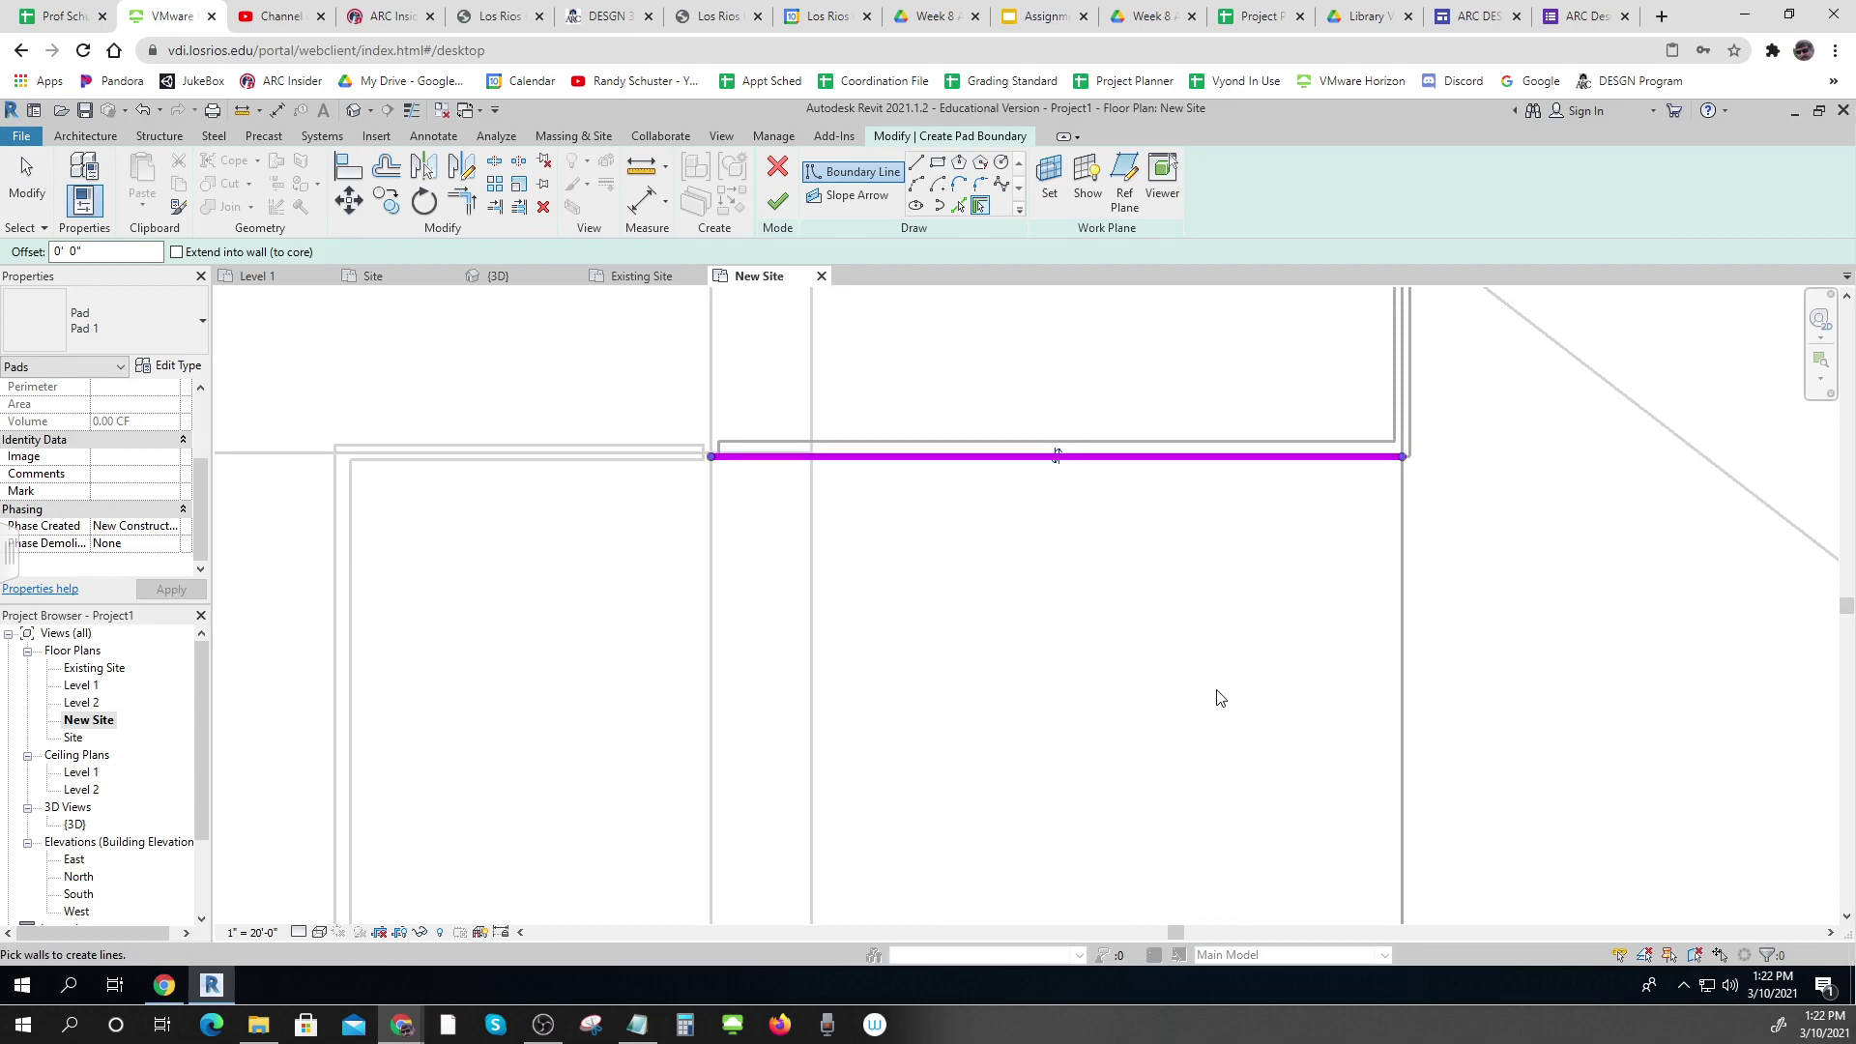
key(Escape)
key(Escape)
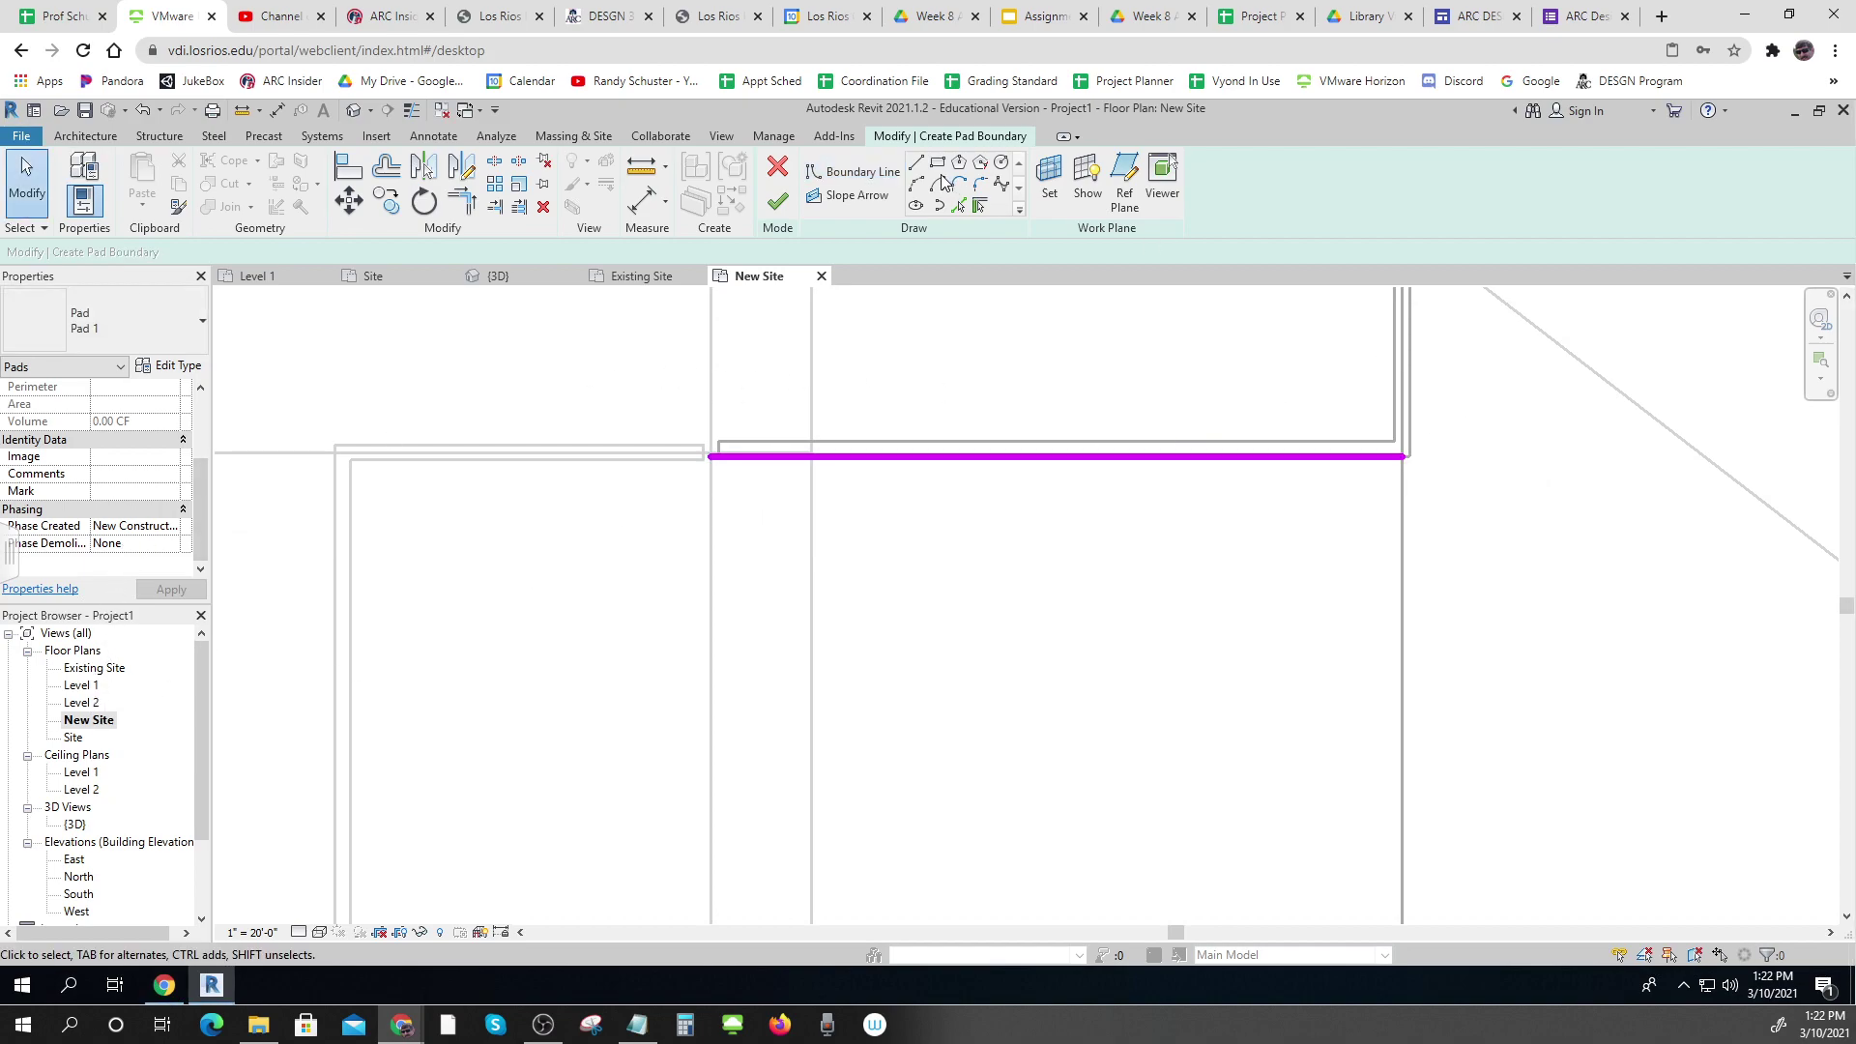
click(775, 171)
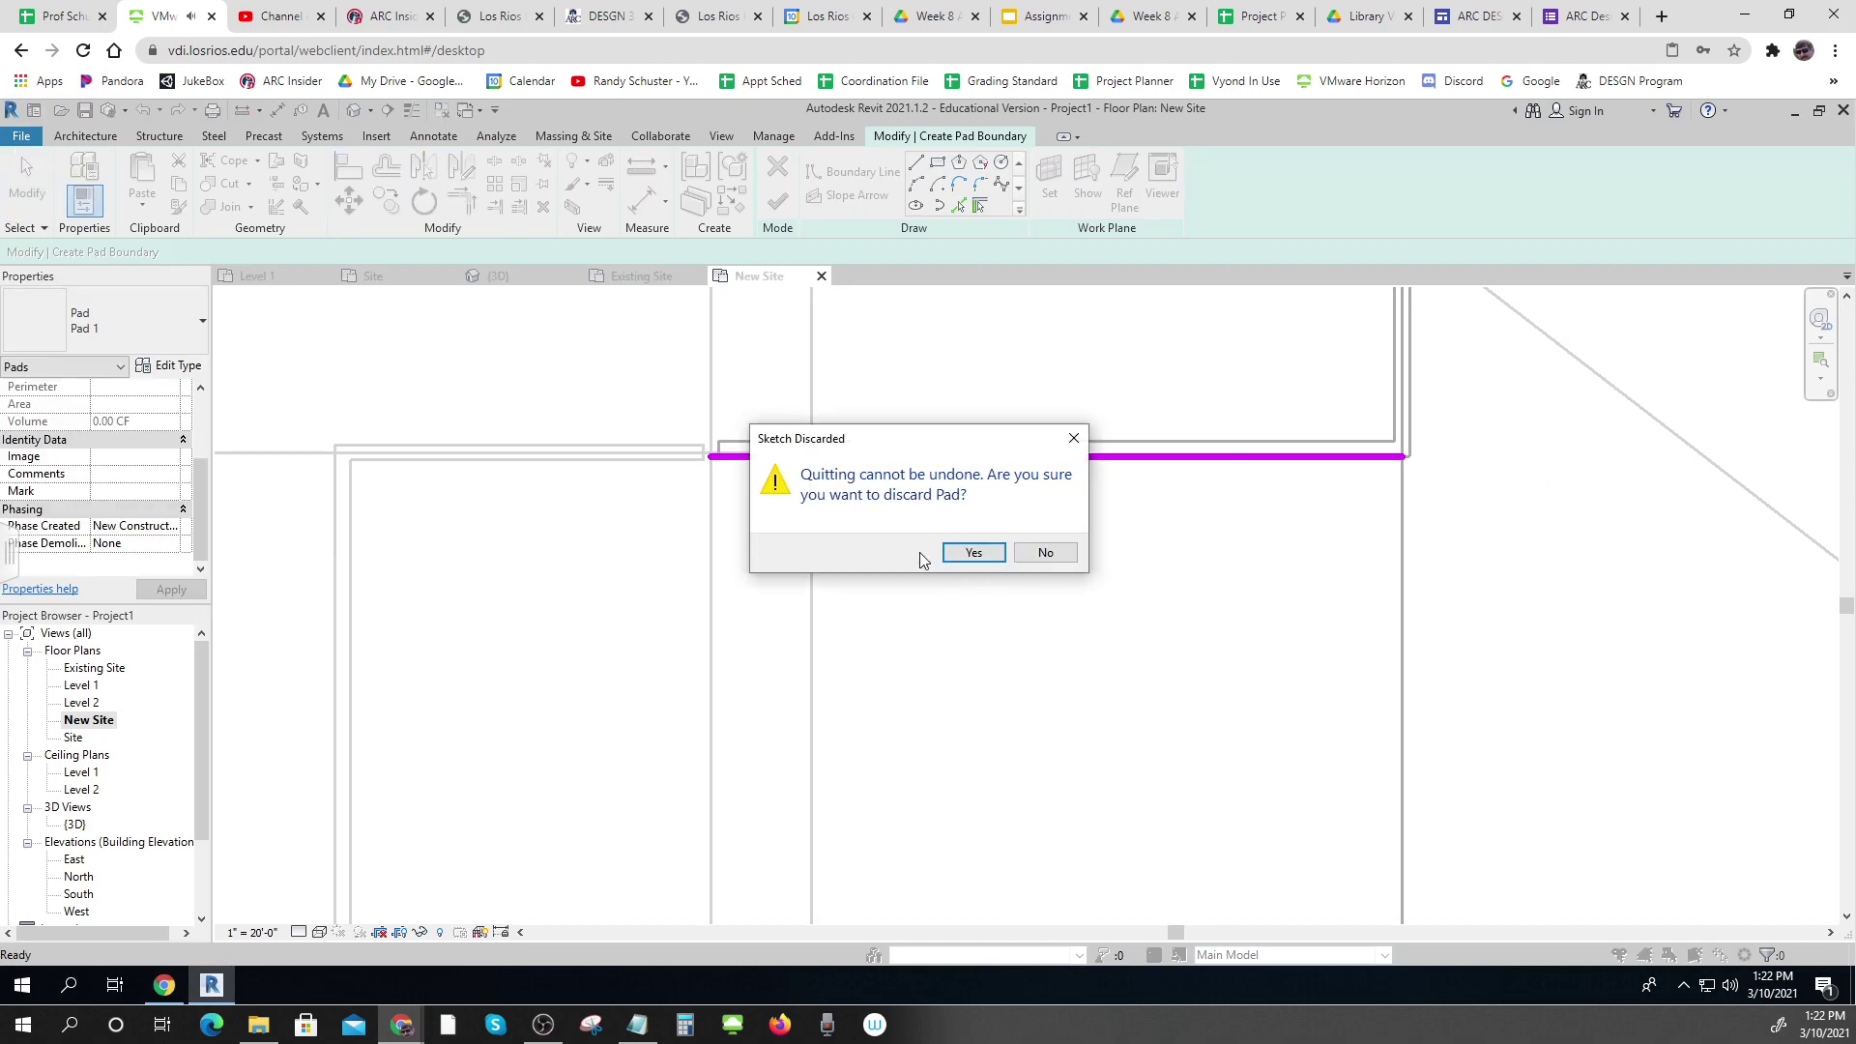
click(974, 553)
Drag the addition's top wall left end to meet the house wall
scroll(982, 481, down, 5)
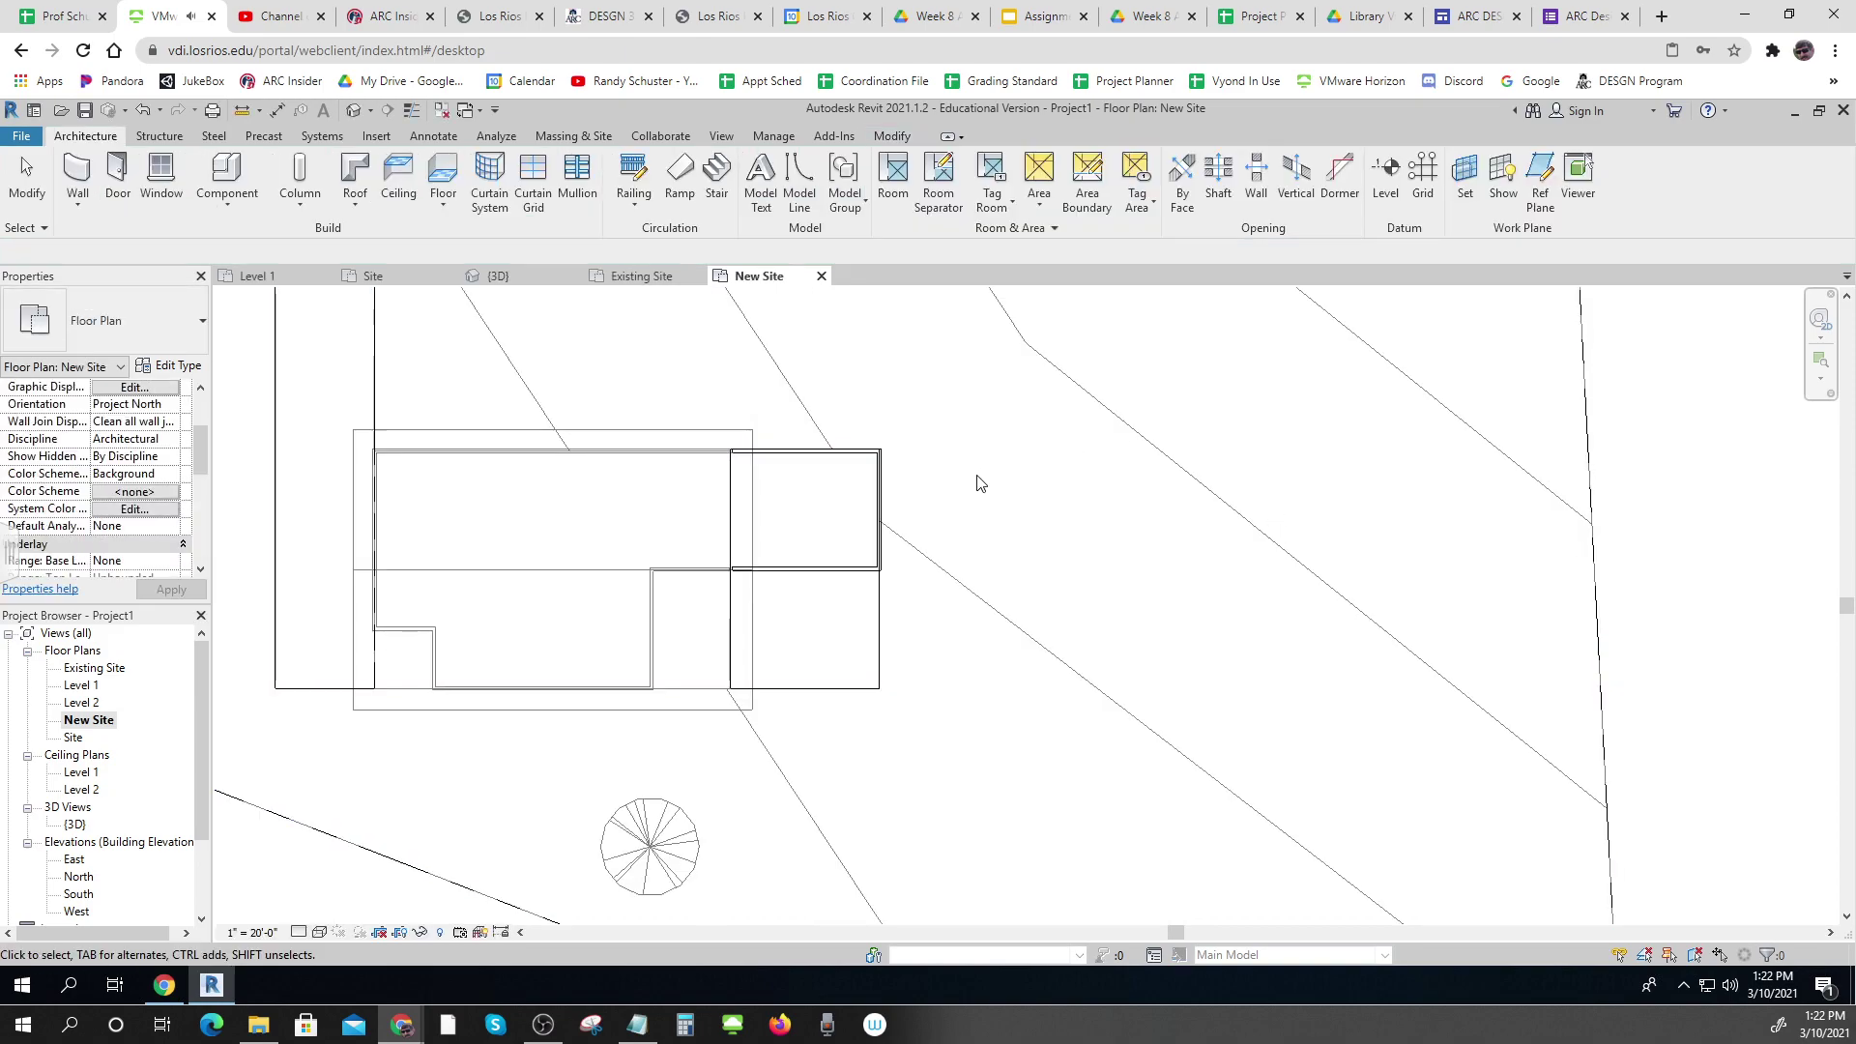
scroll(810, 568, up, 3)
scroll(810, 565, up, 2)
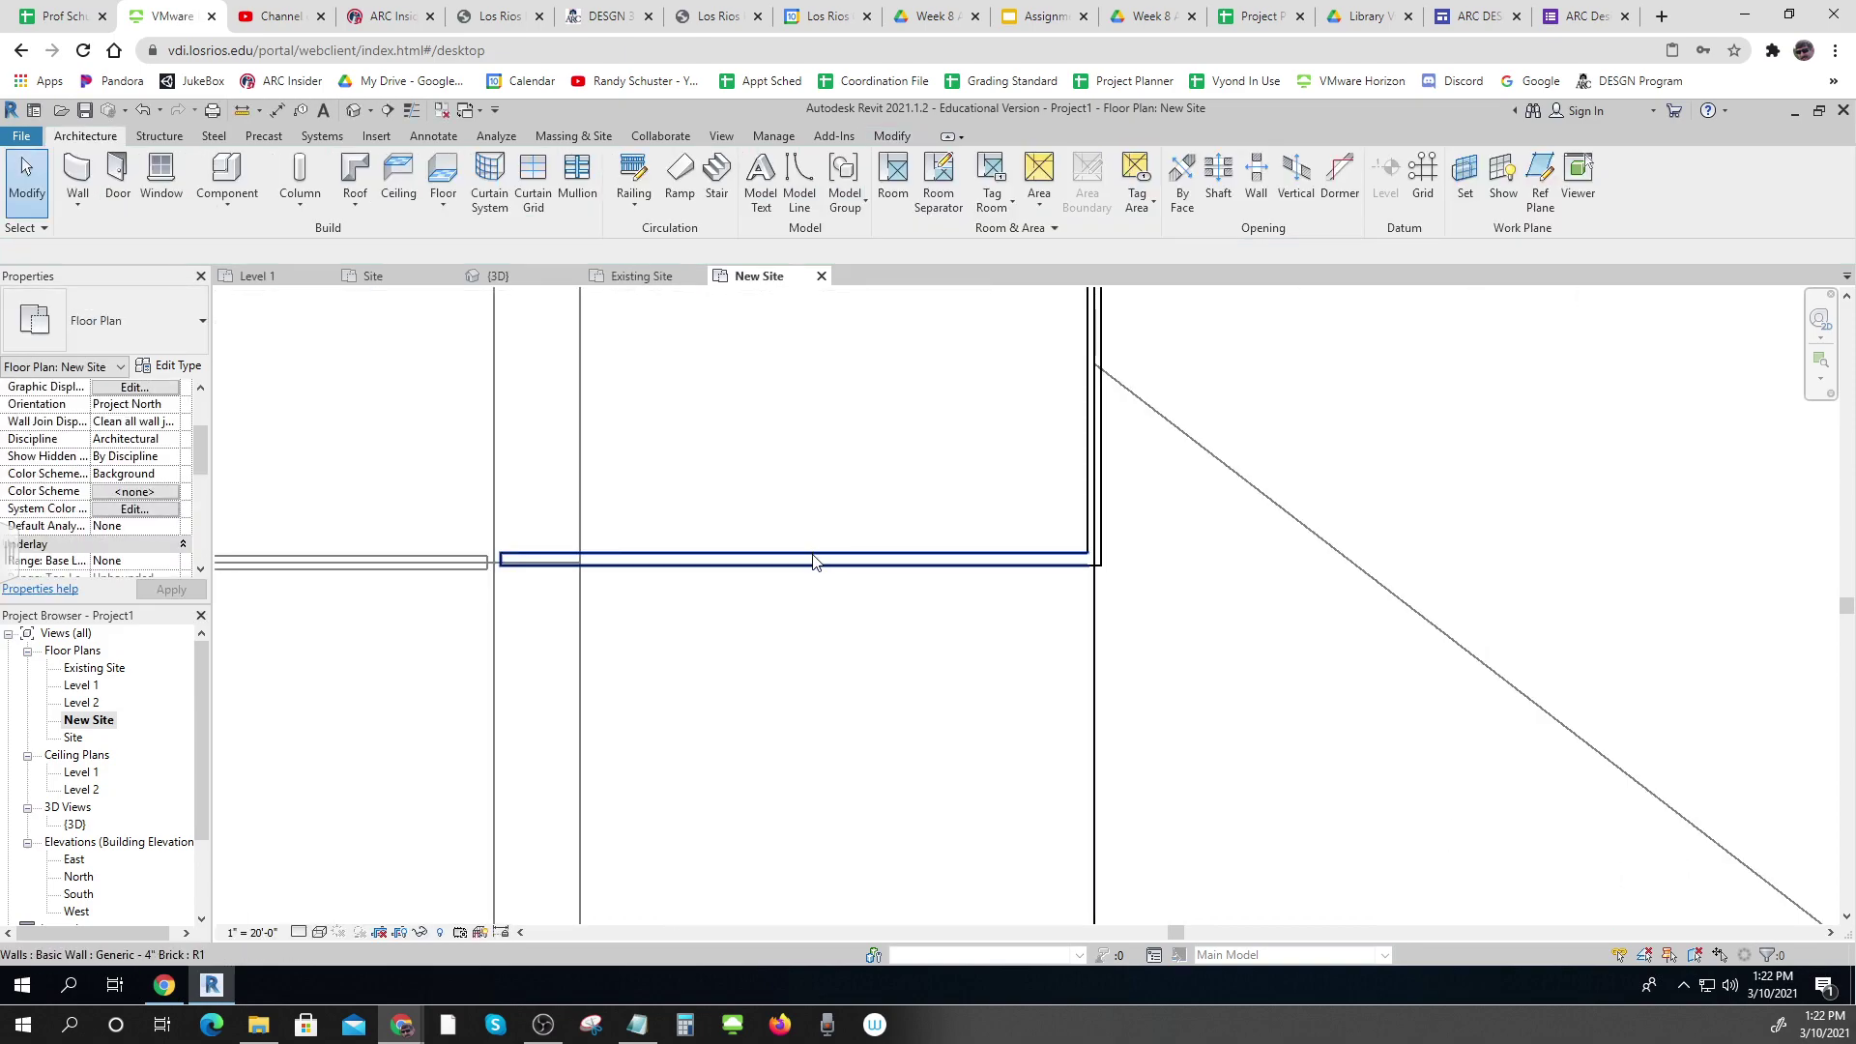
click(808, 564)
scroll(503, 570, up, 3)
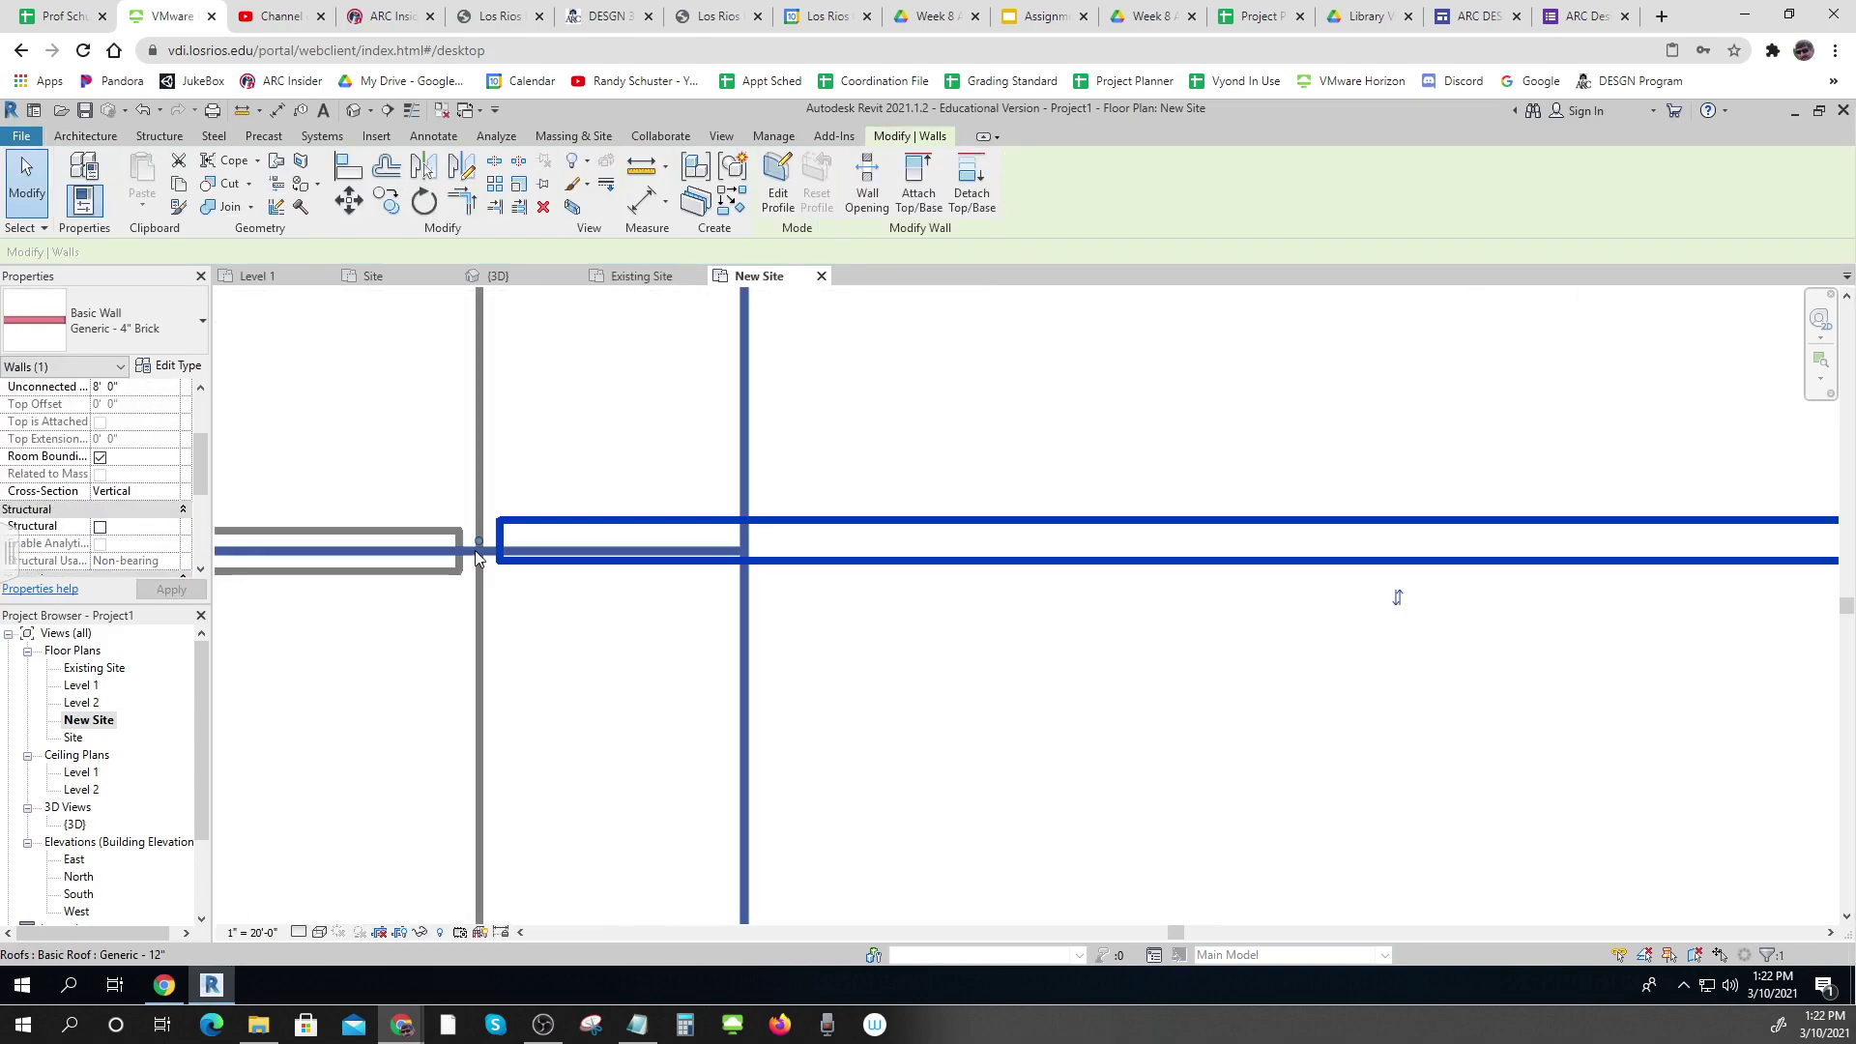
drag(478, 541, 468, 539)
scroll(542, 594, down, 4)
click(898, 684)
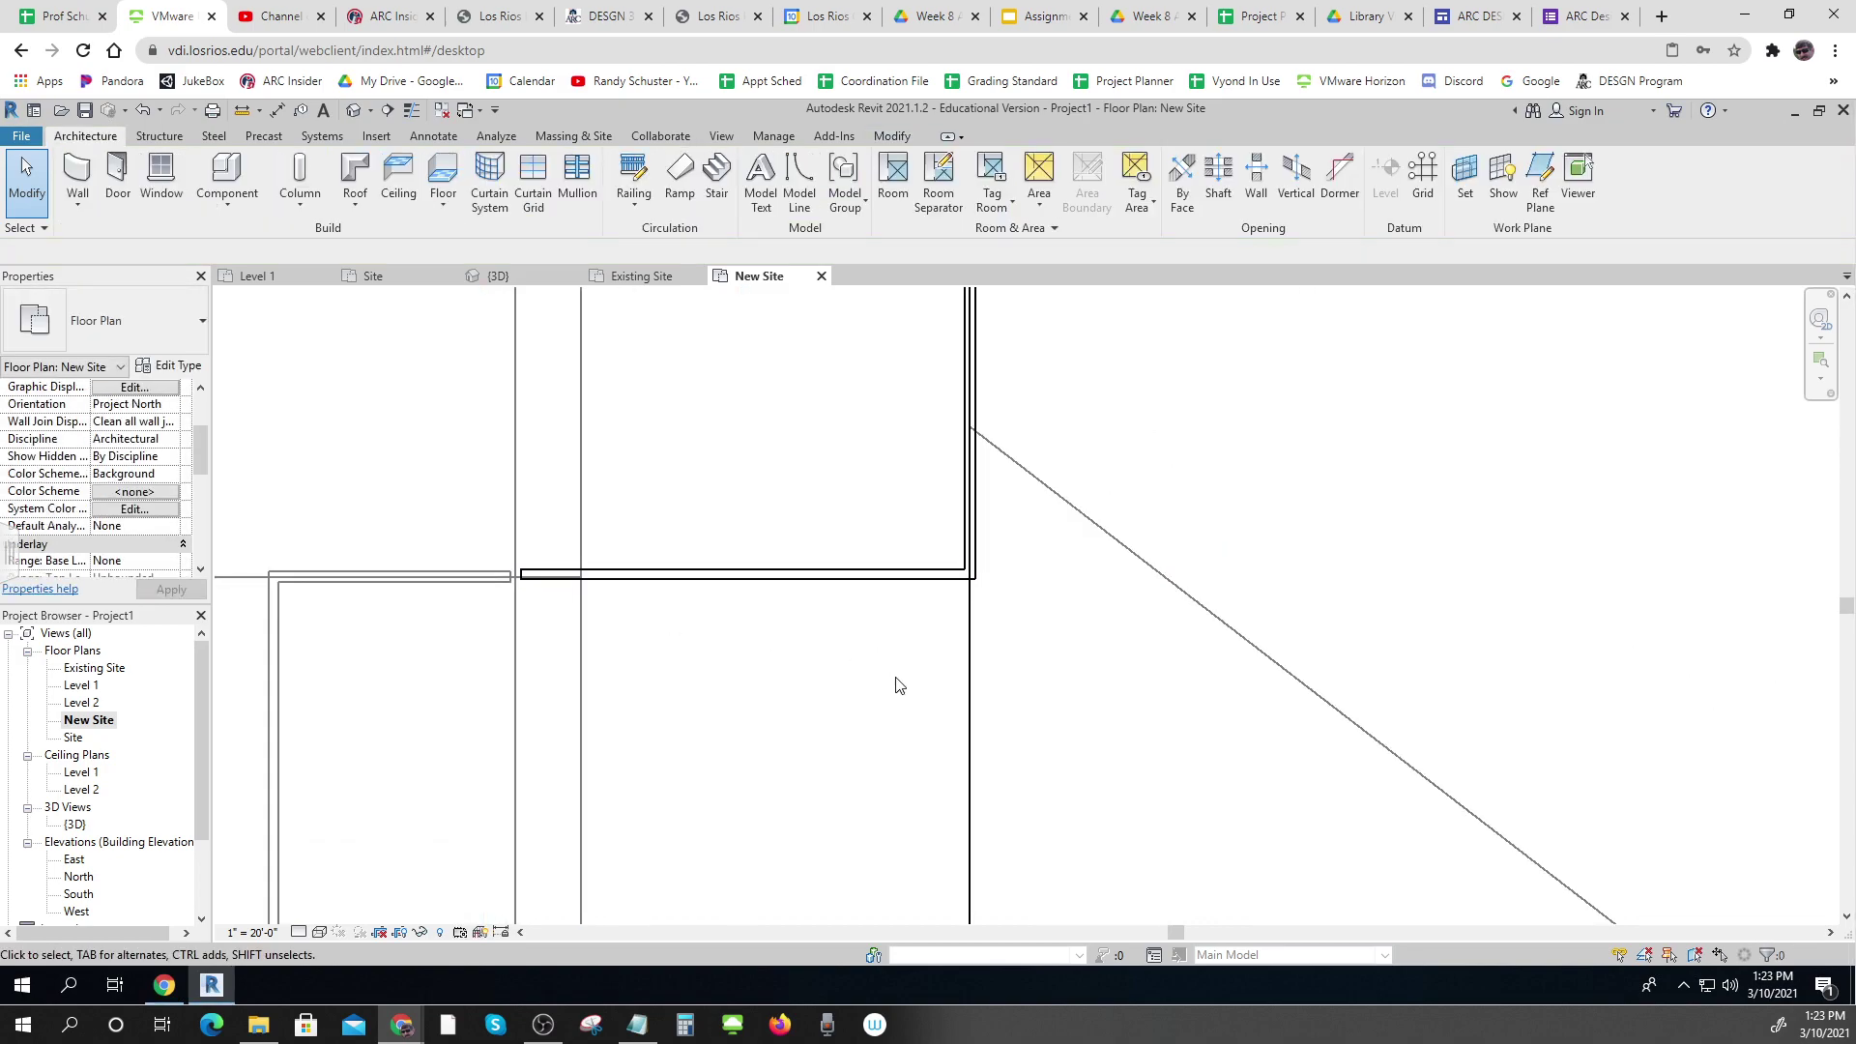
Check the new walls in the {3D} view, then return to the New Site plan
scroll(900, 692, down, 2)
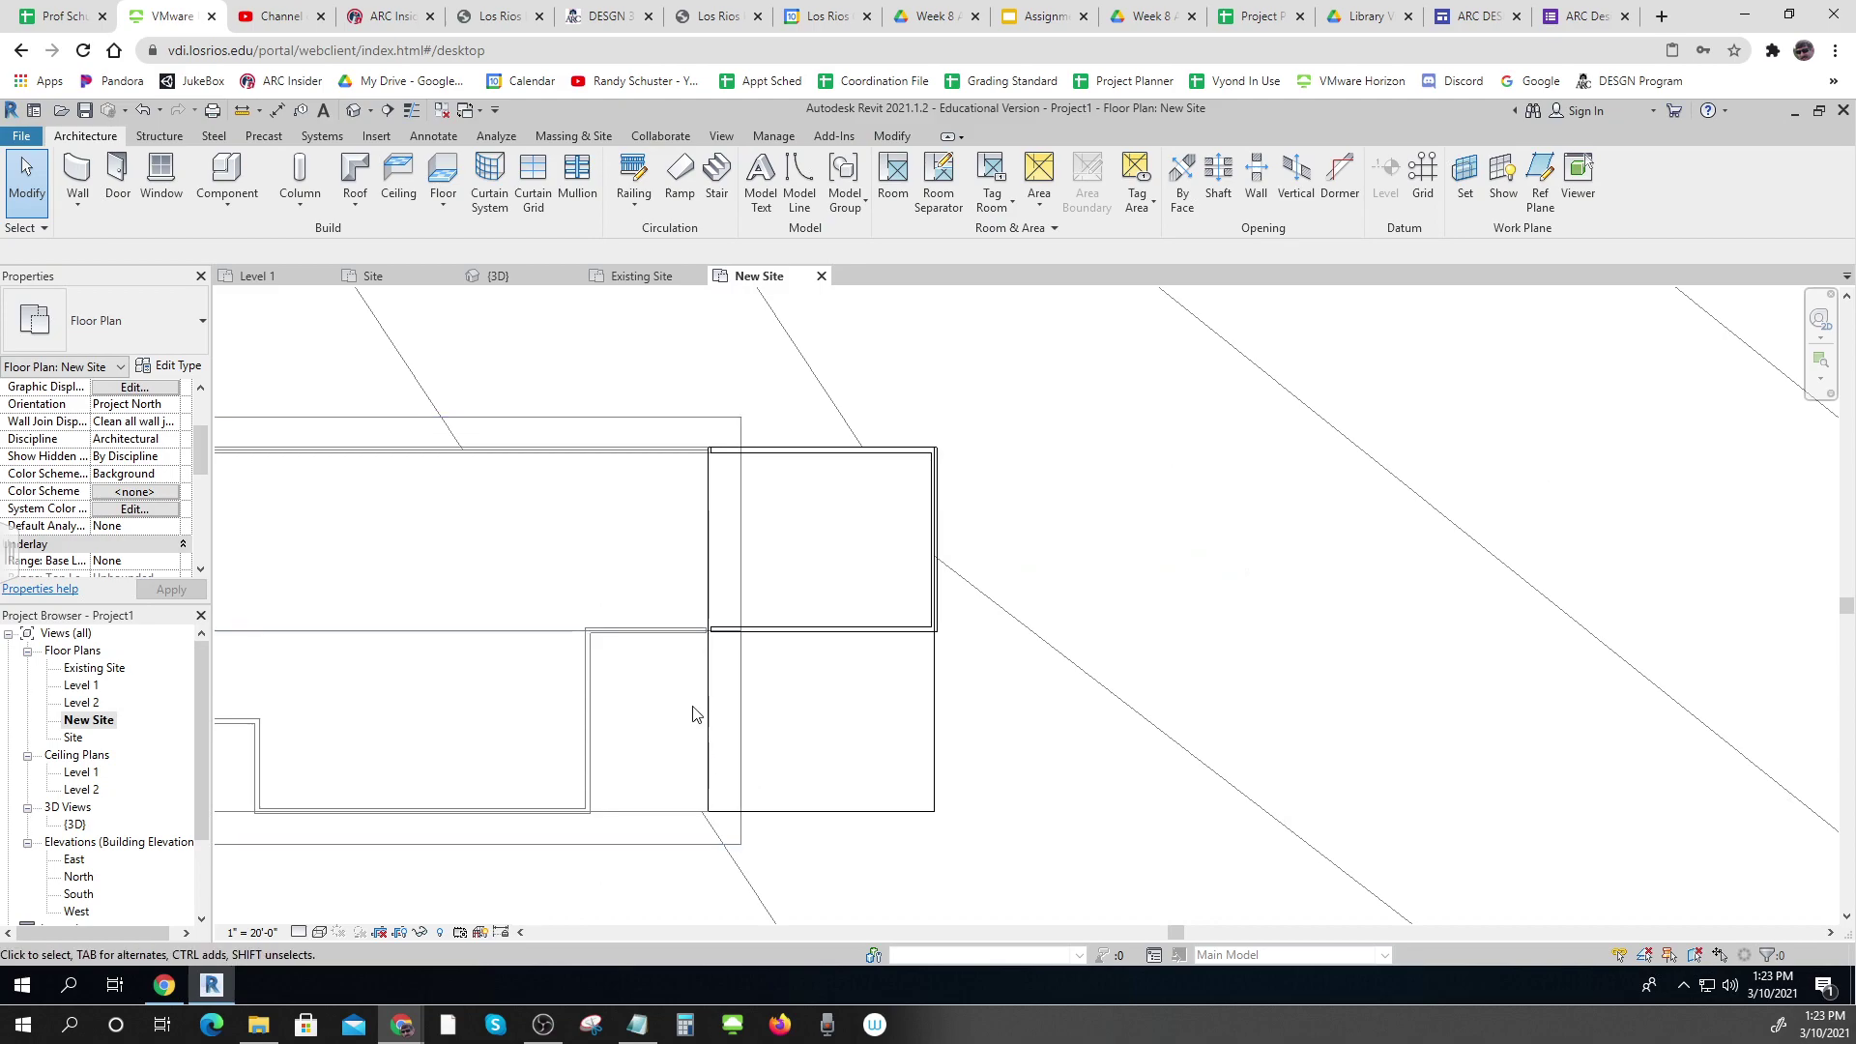
double_click(74, 824)
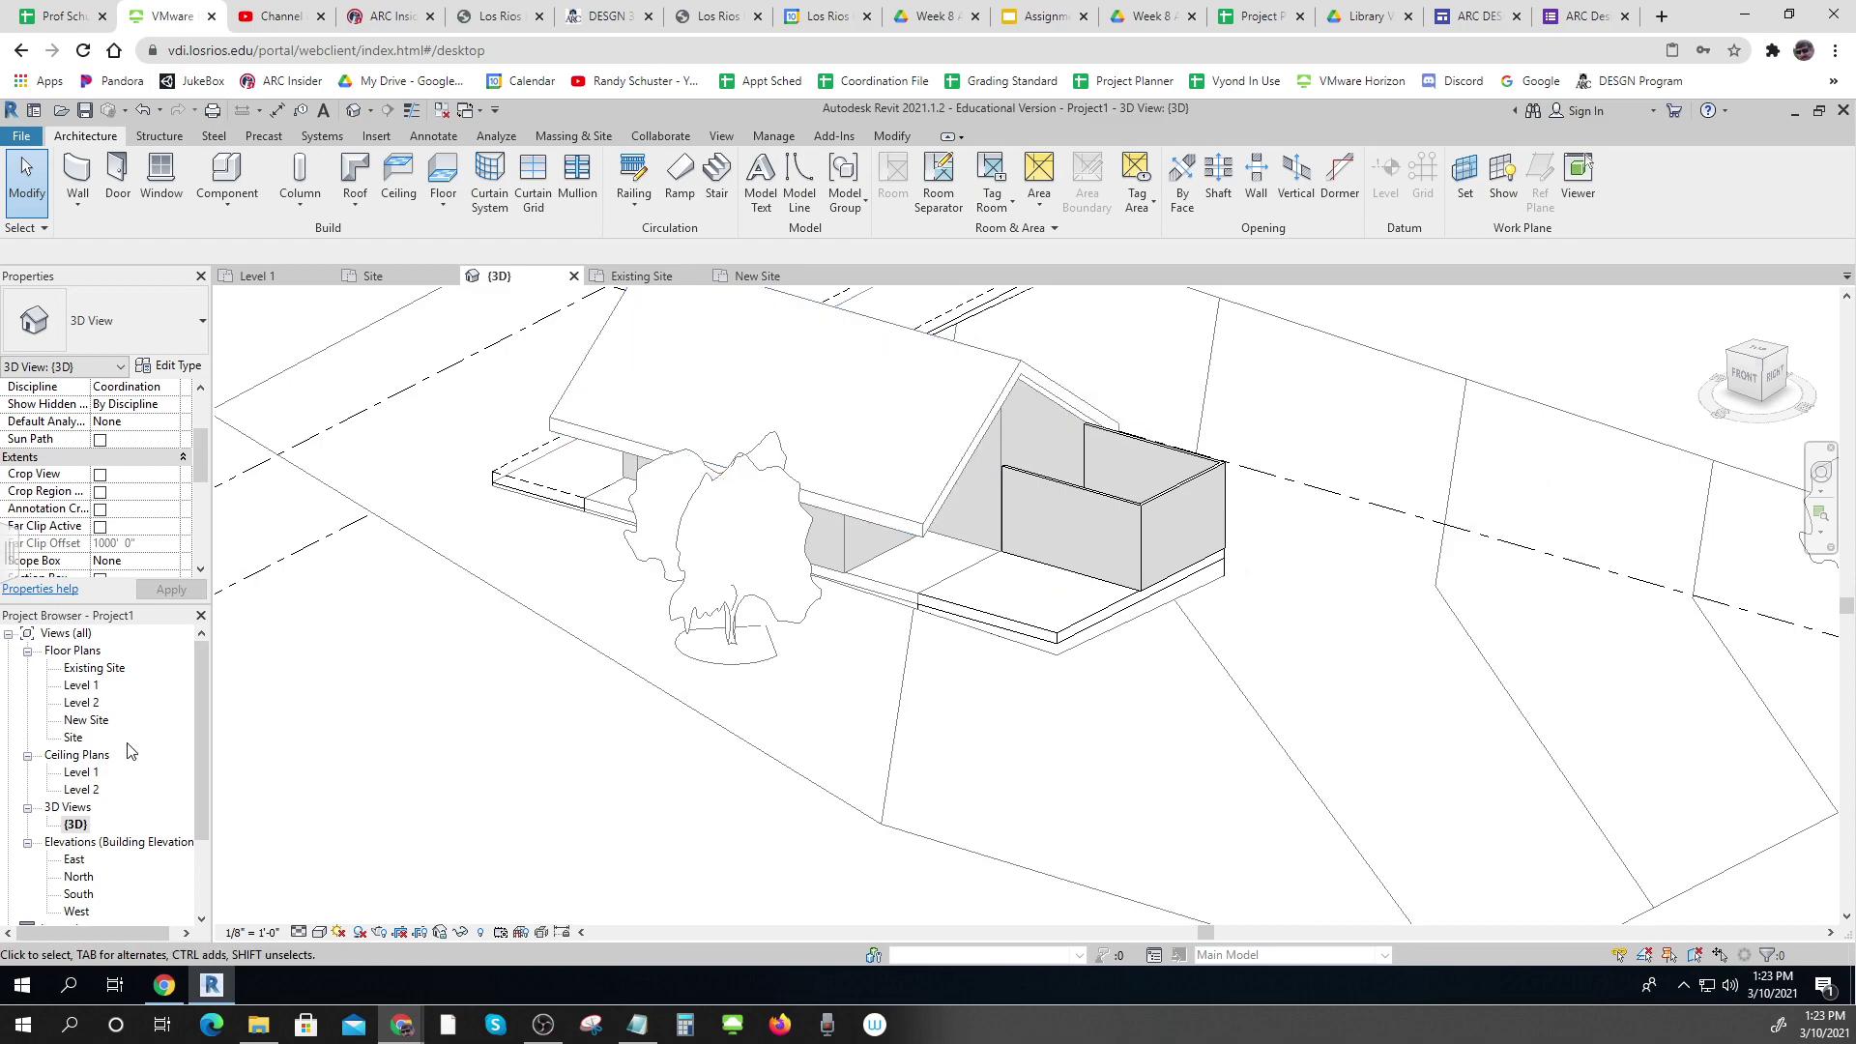
double_click(85, 721)
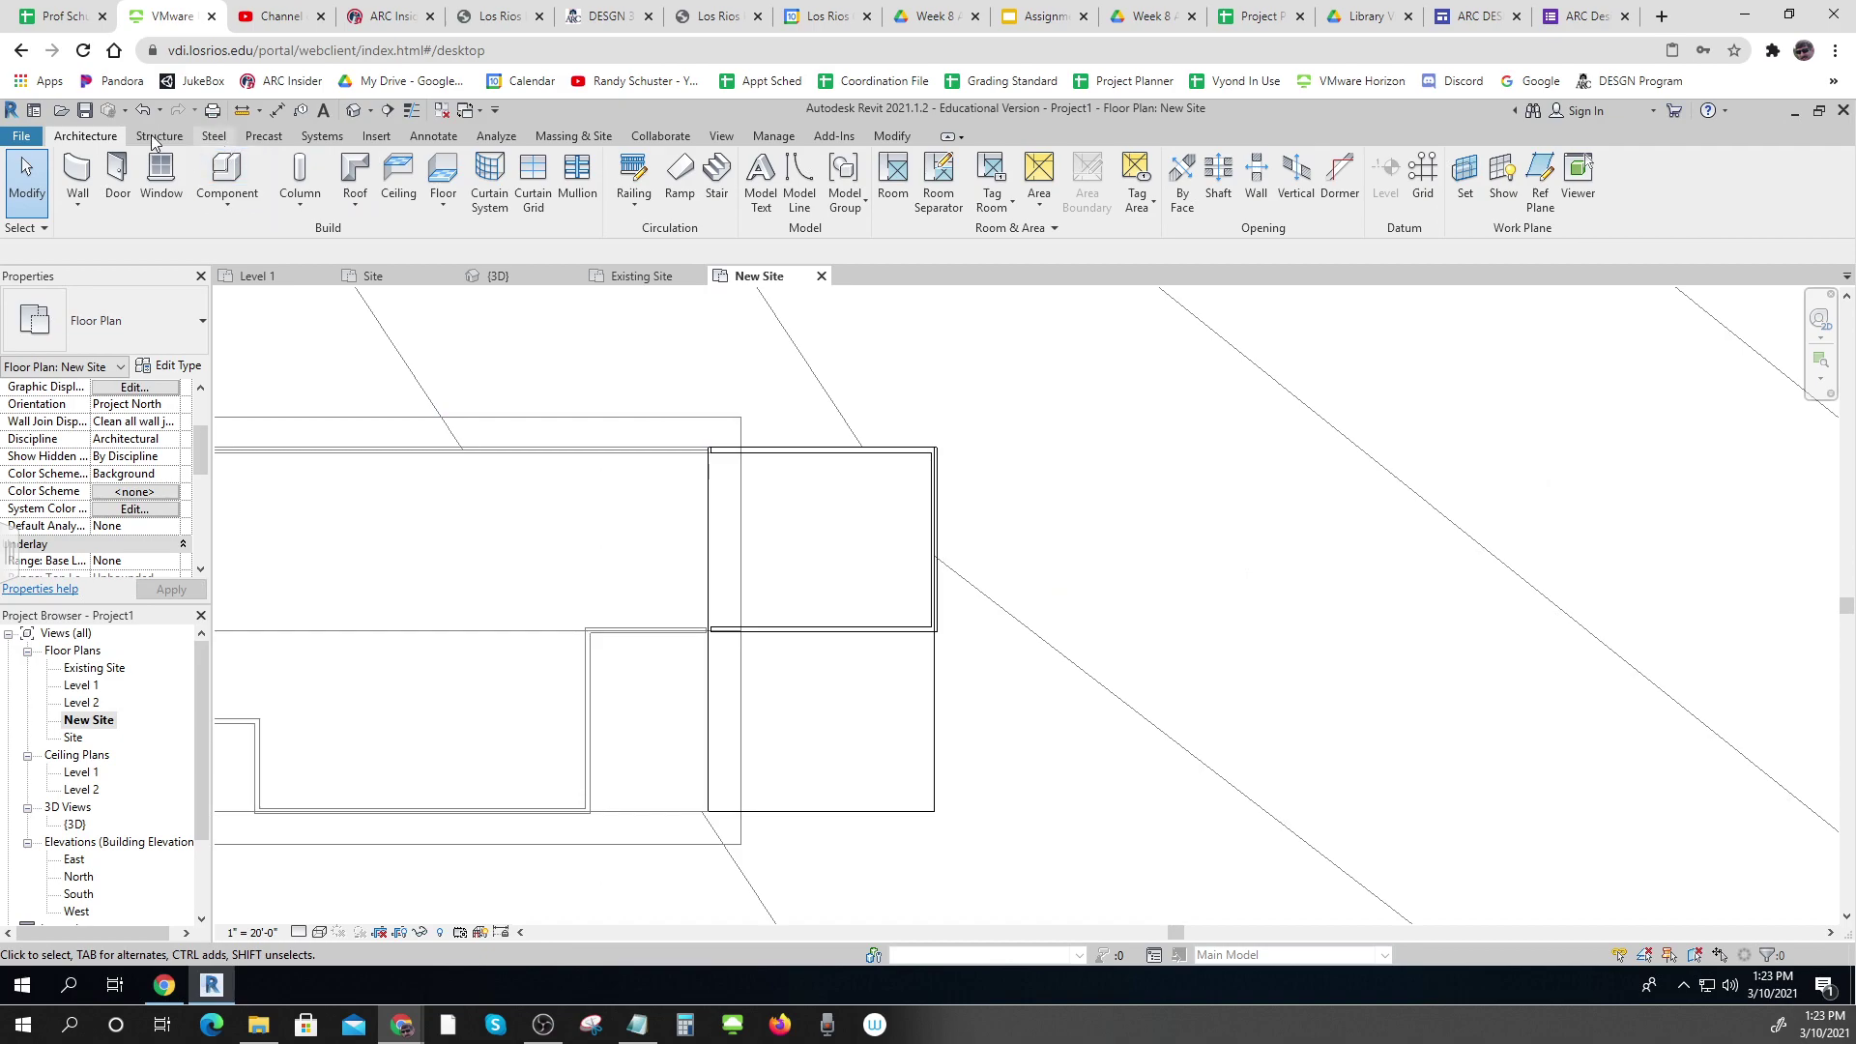
Start a Level 2 roof footprint with boundary lines on the top, right and bottom walls
click(355, 172)
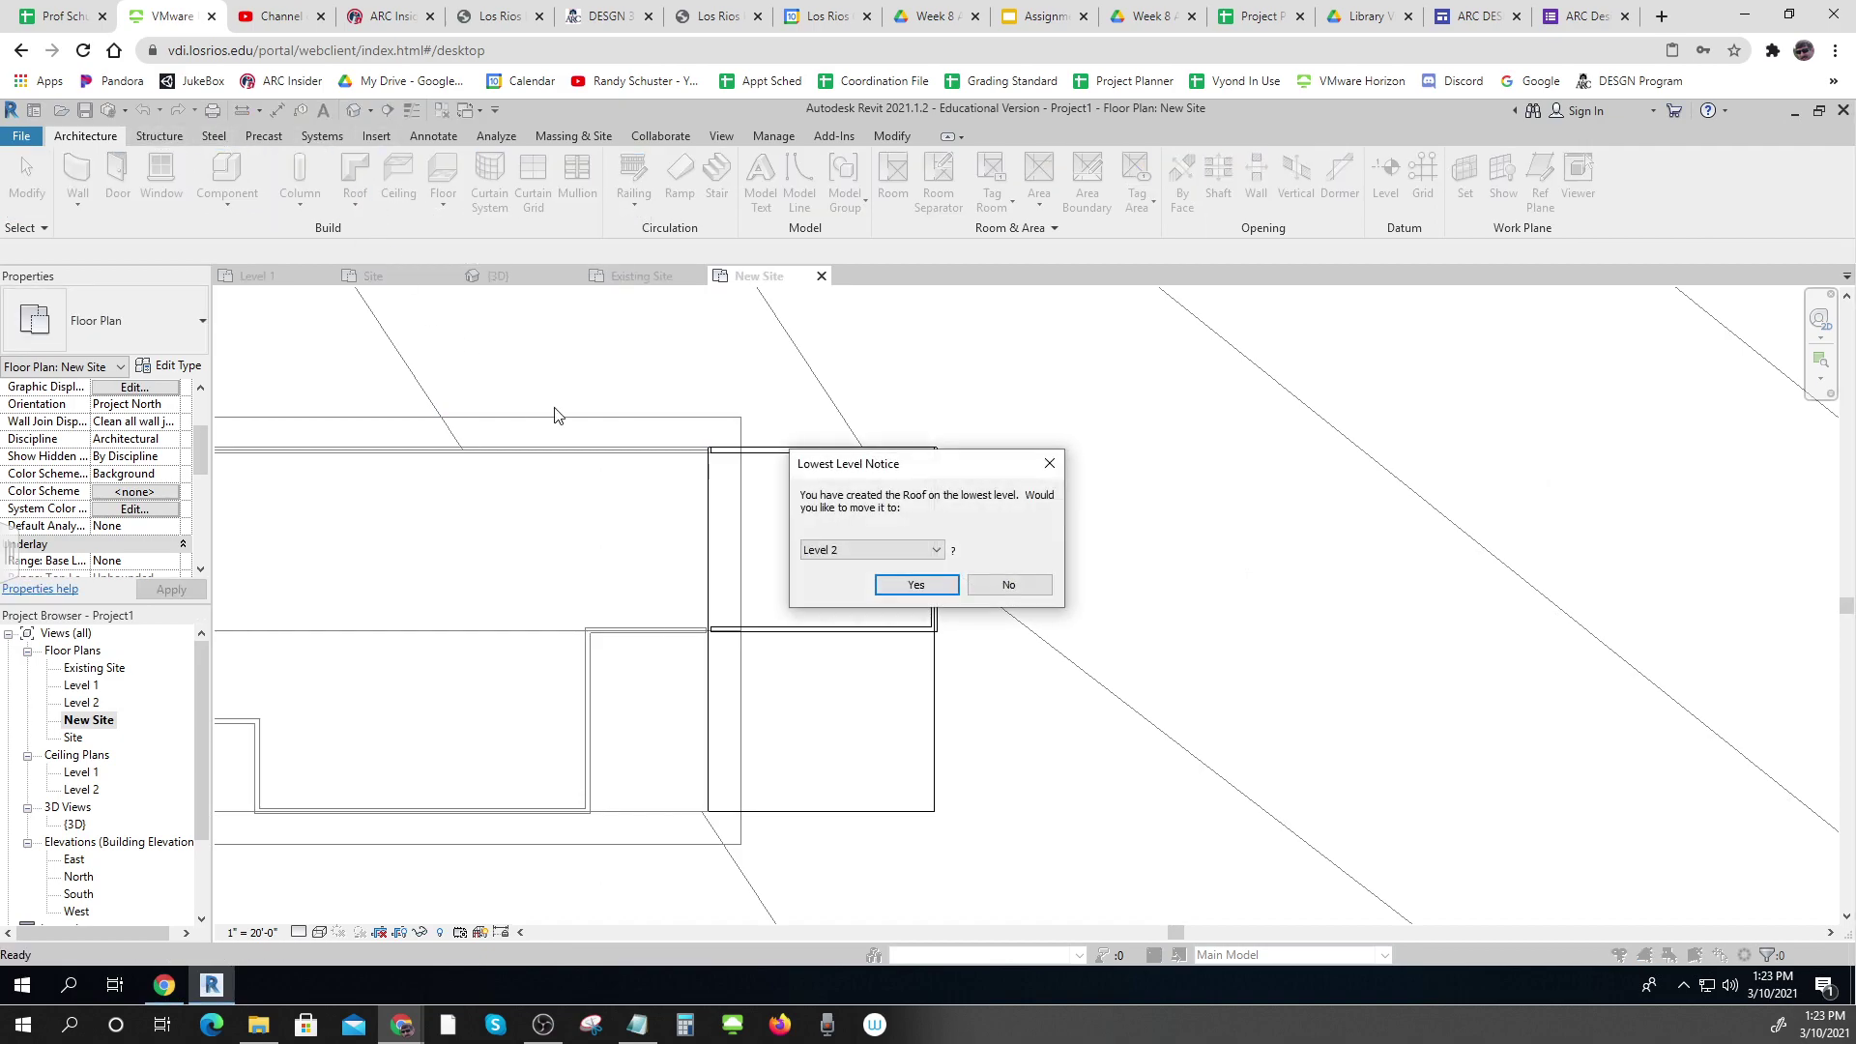
click(936, 587)
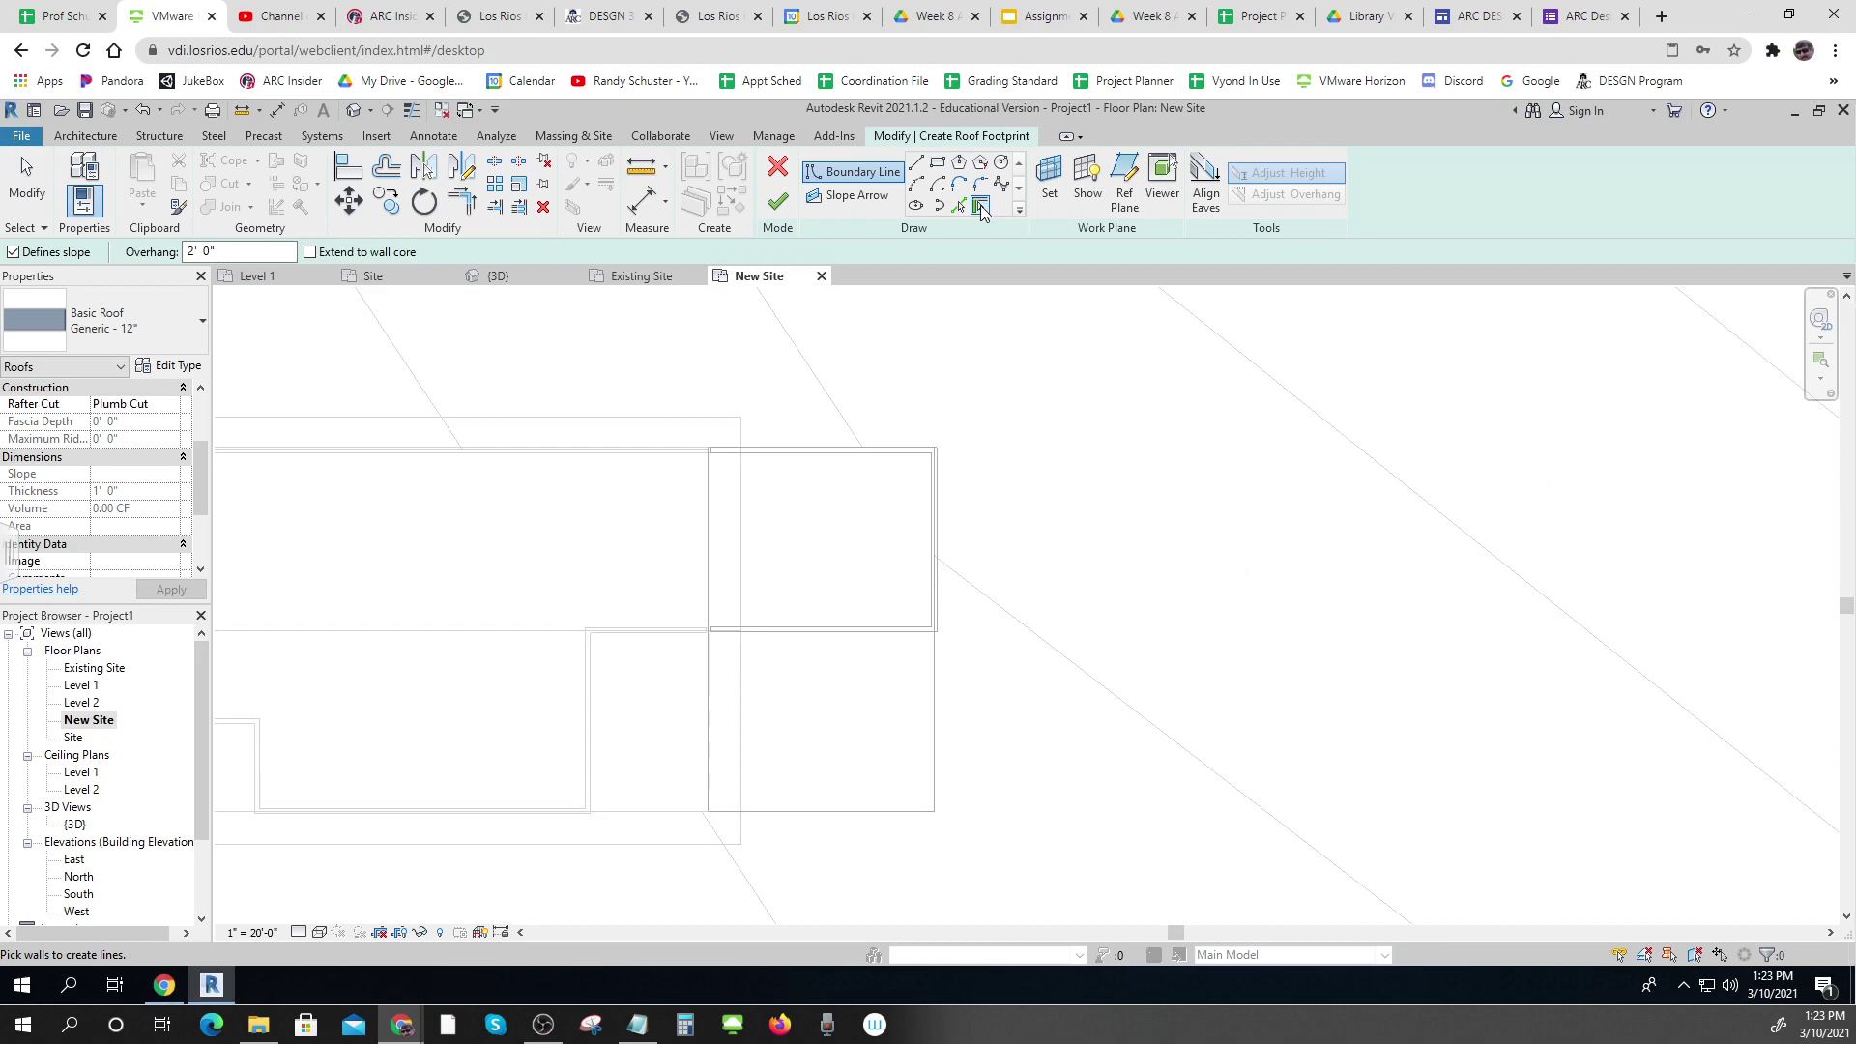
click(830, 451)
click(944, 522)
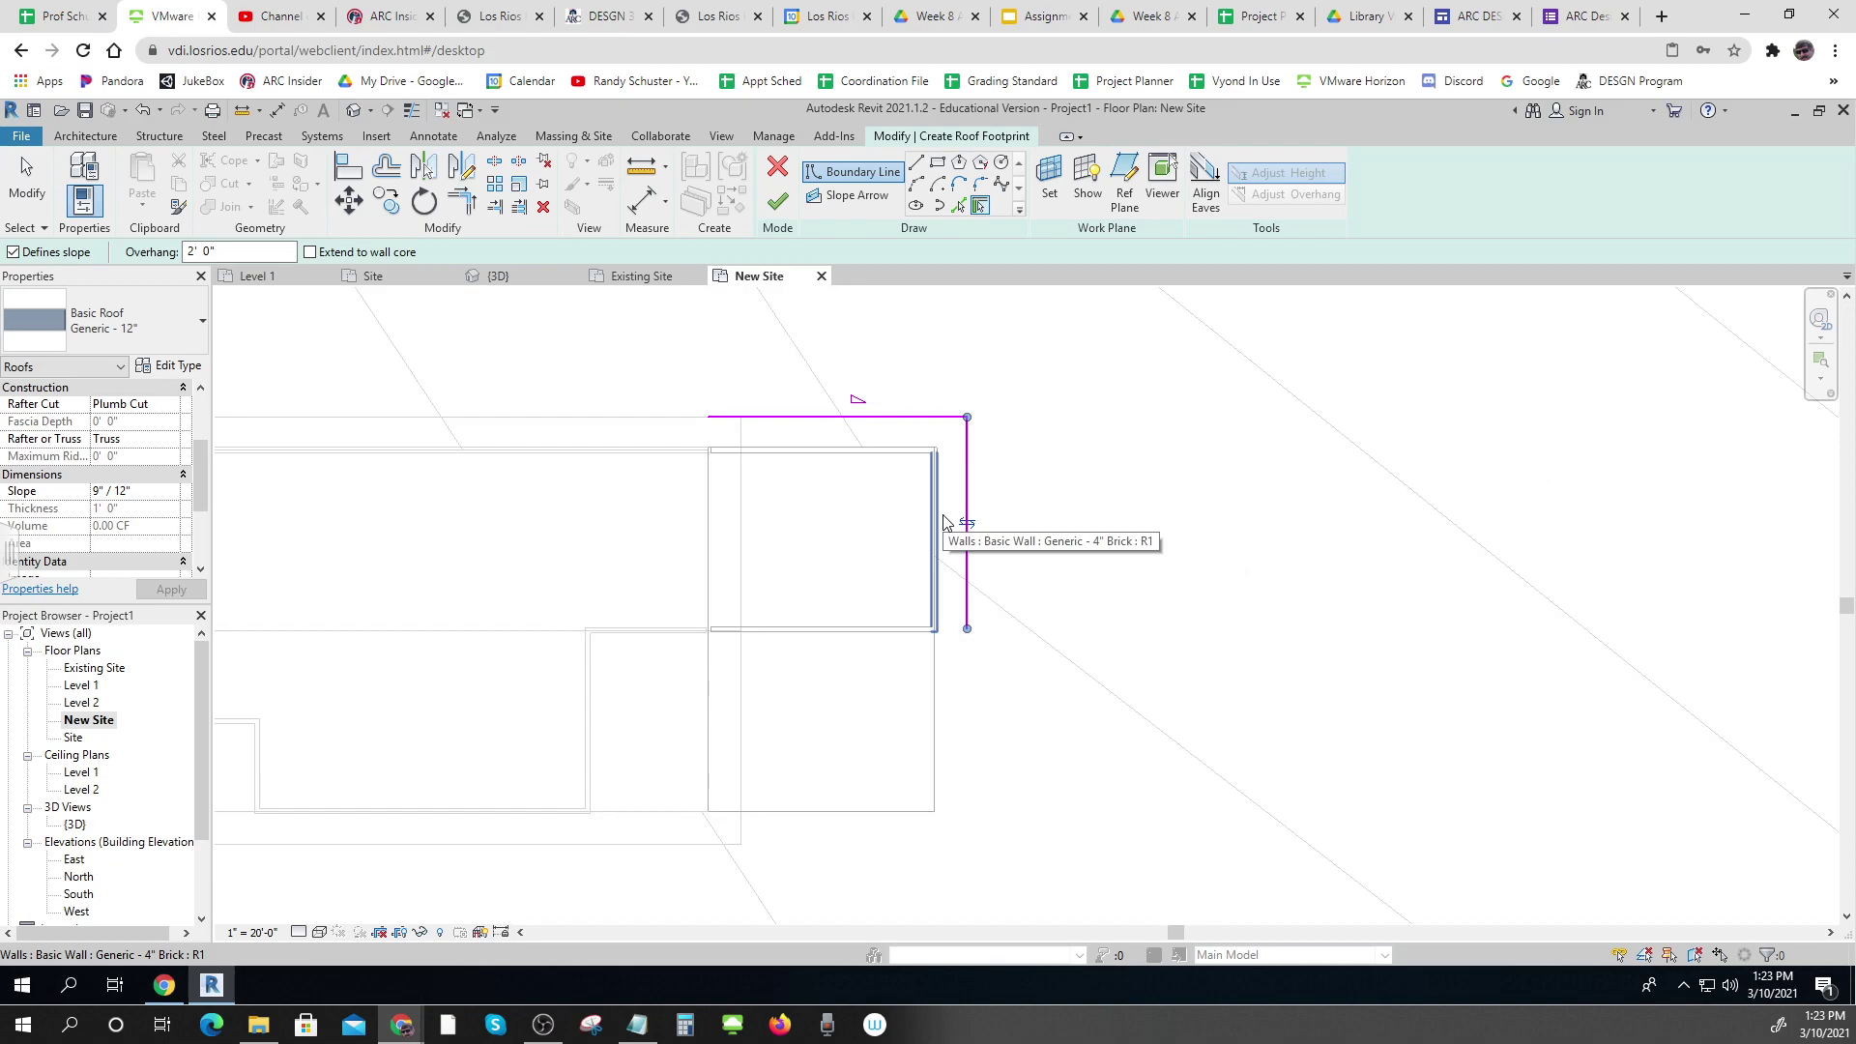
click(546, 822)
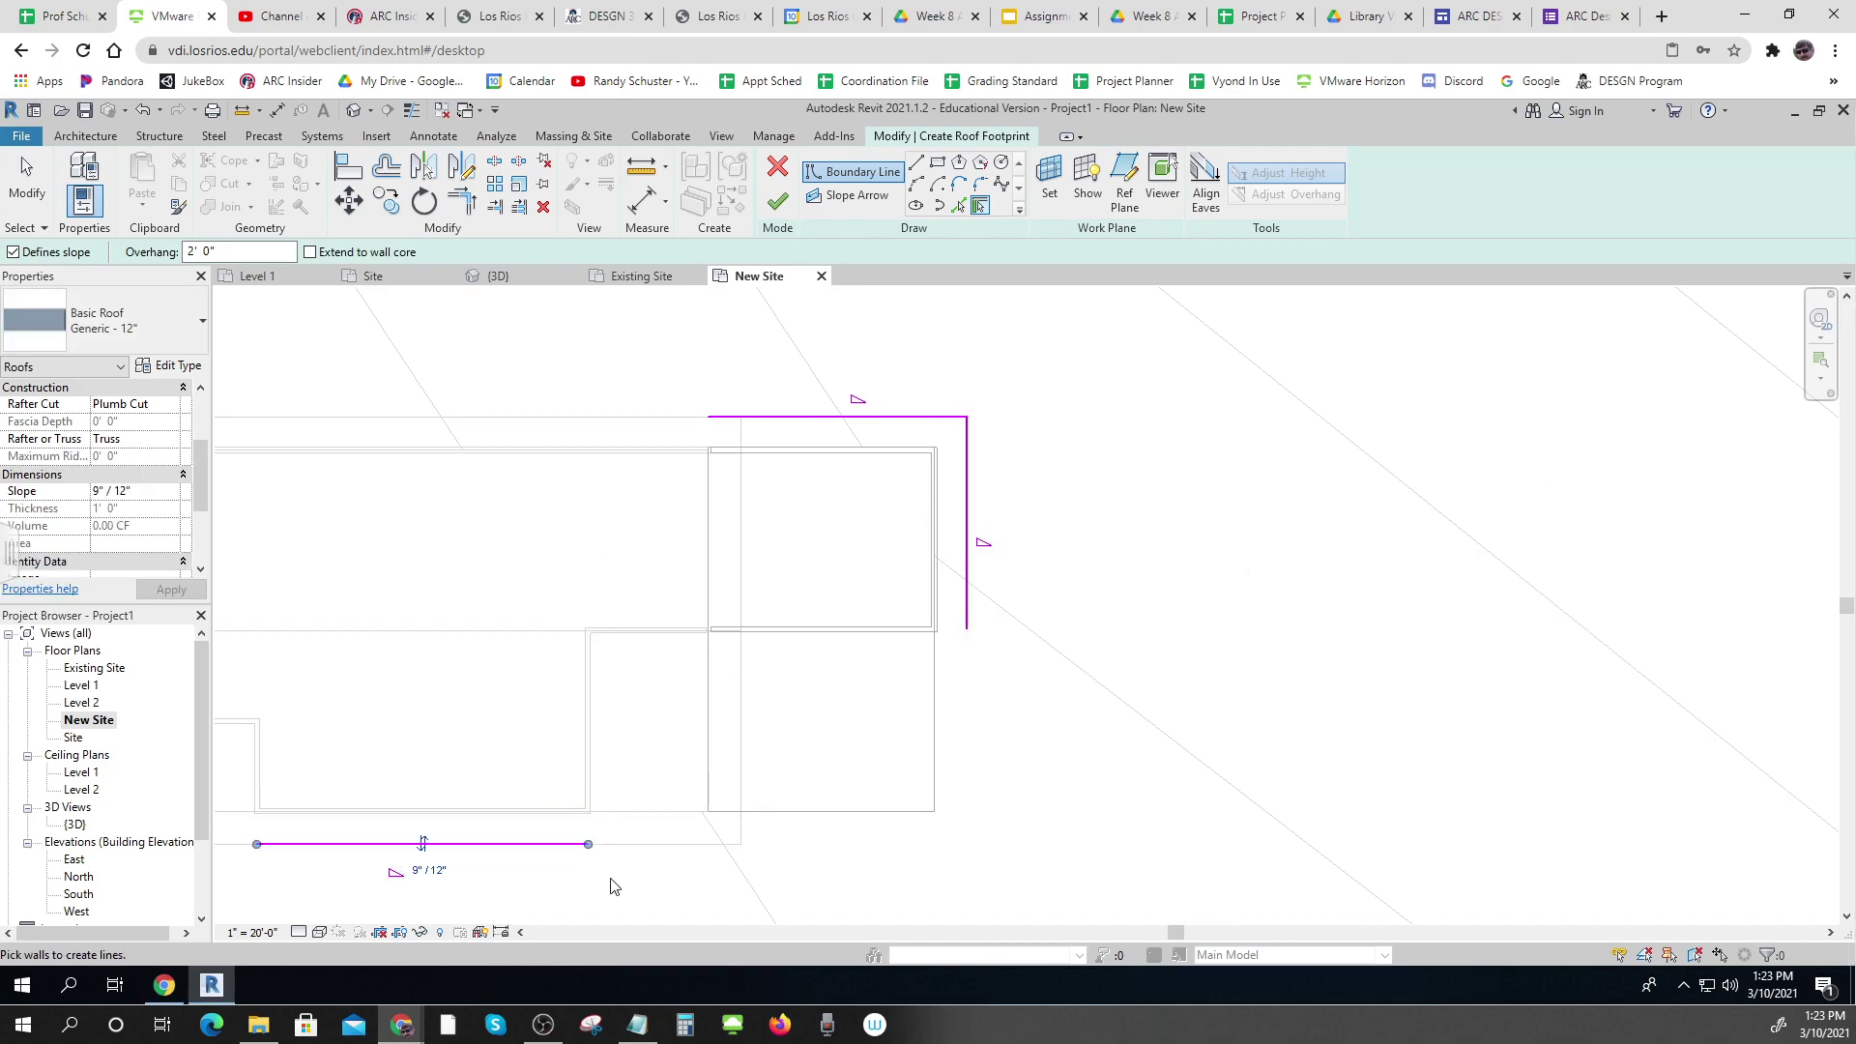
key(Escape)
Trim the bottom and right roof boundary lines into a corner
click(522, 844)
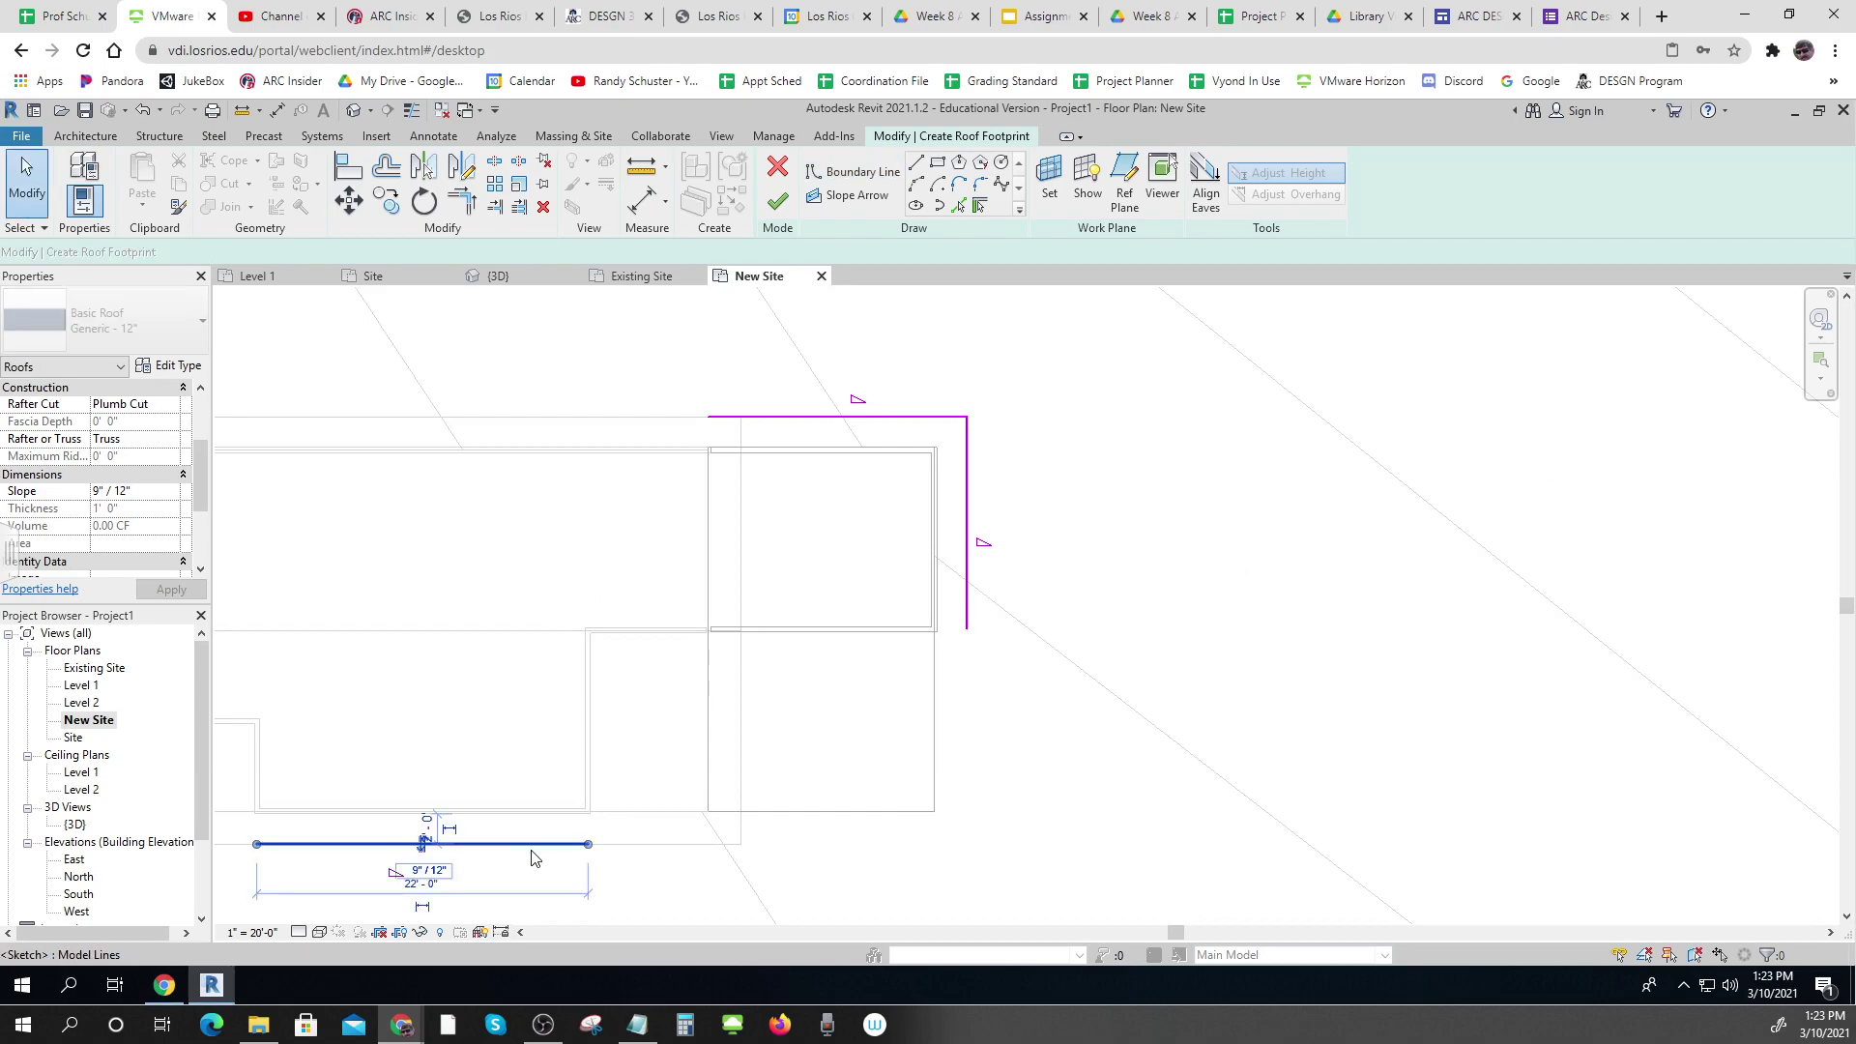
click(462, 201)
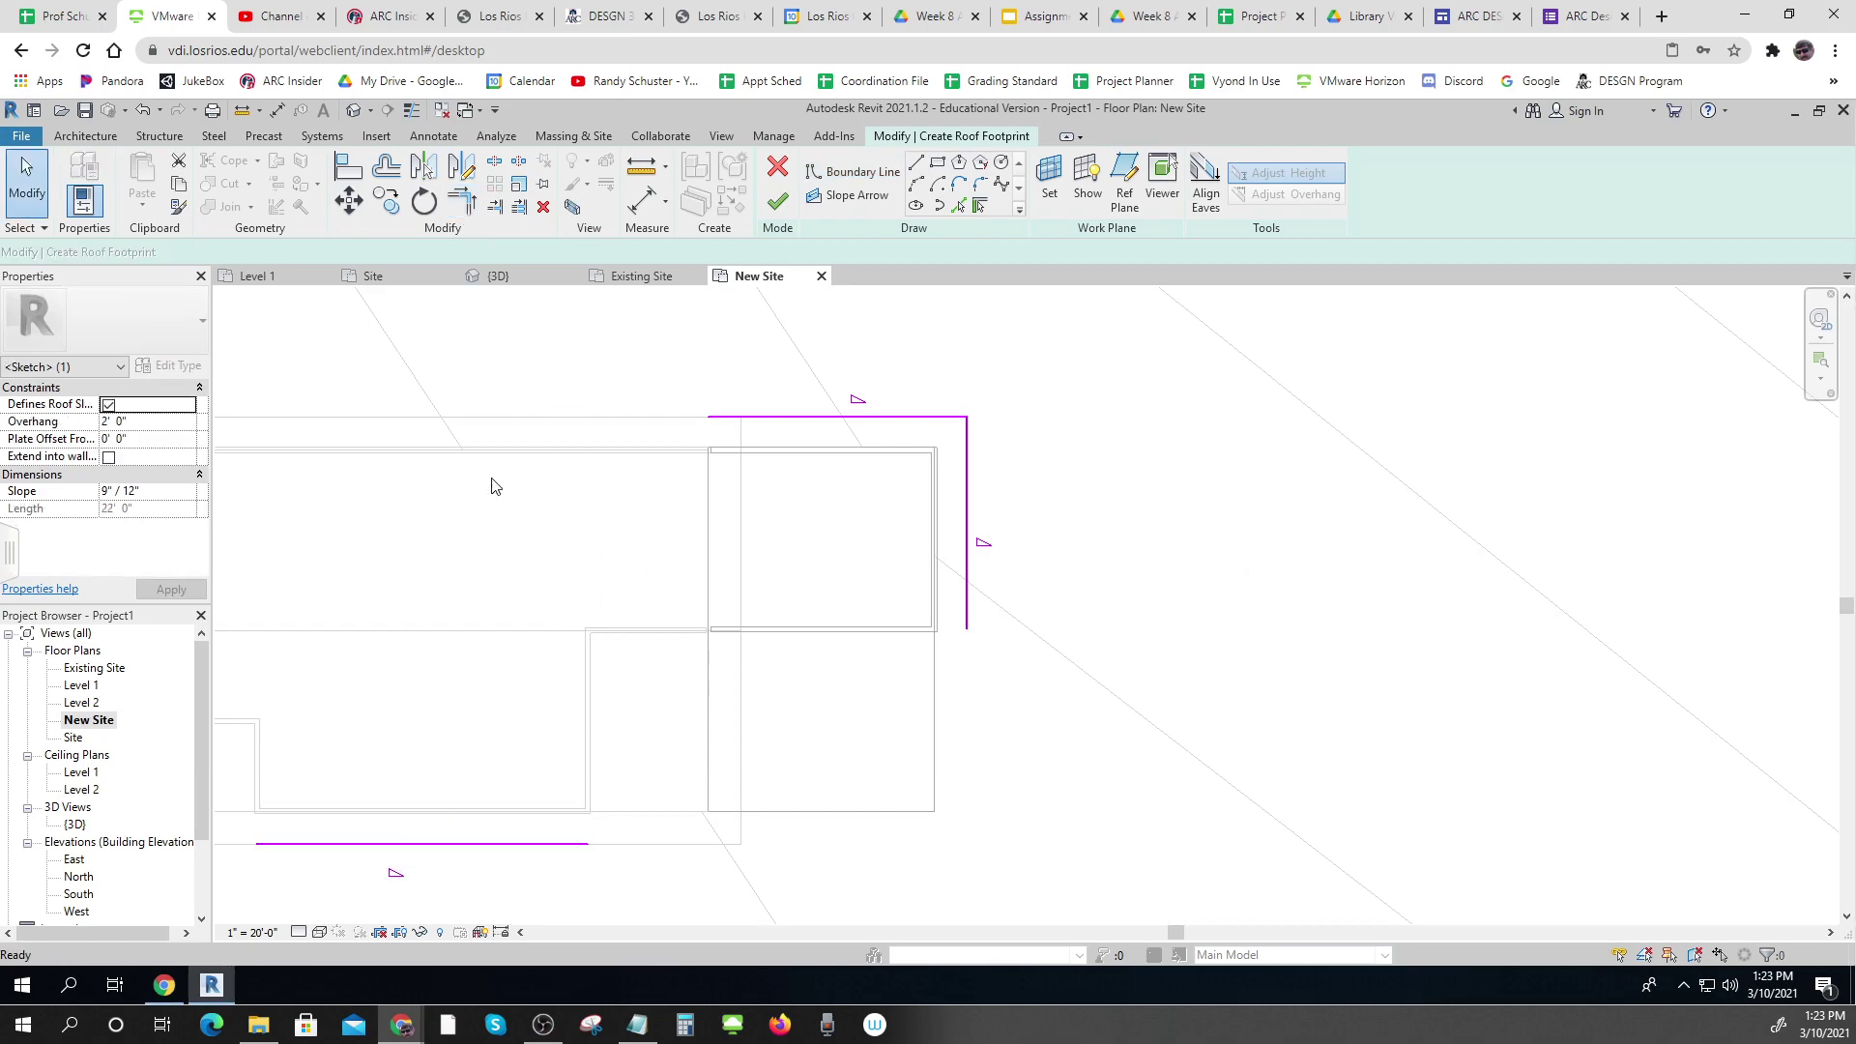
click(580, 844)
click(969, 600)
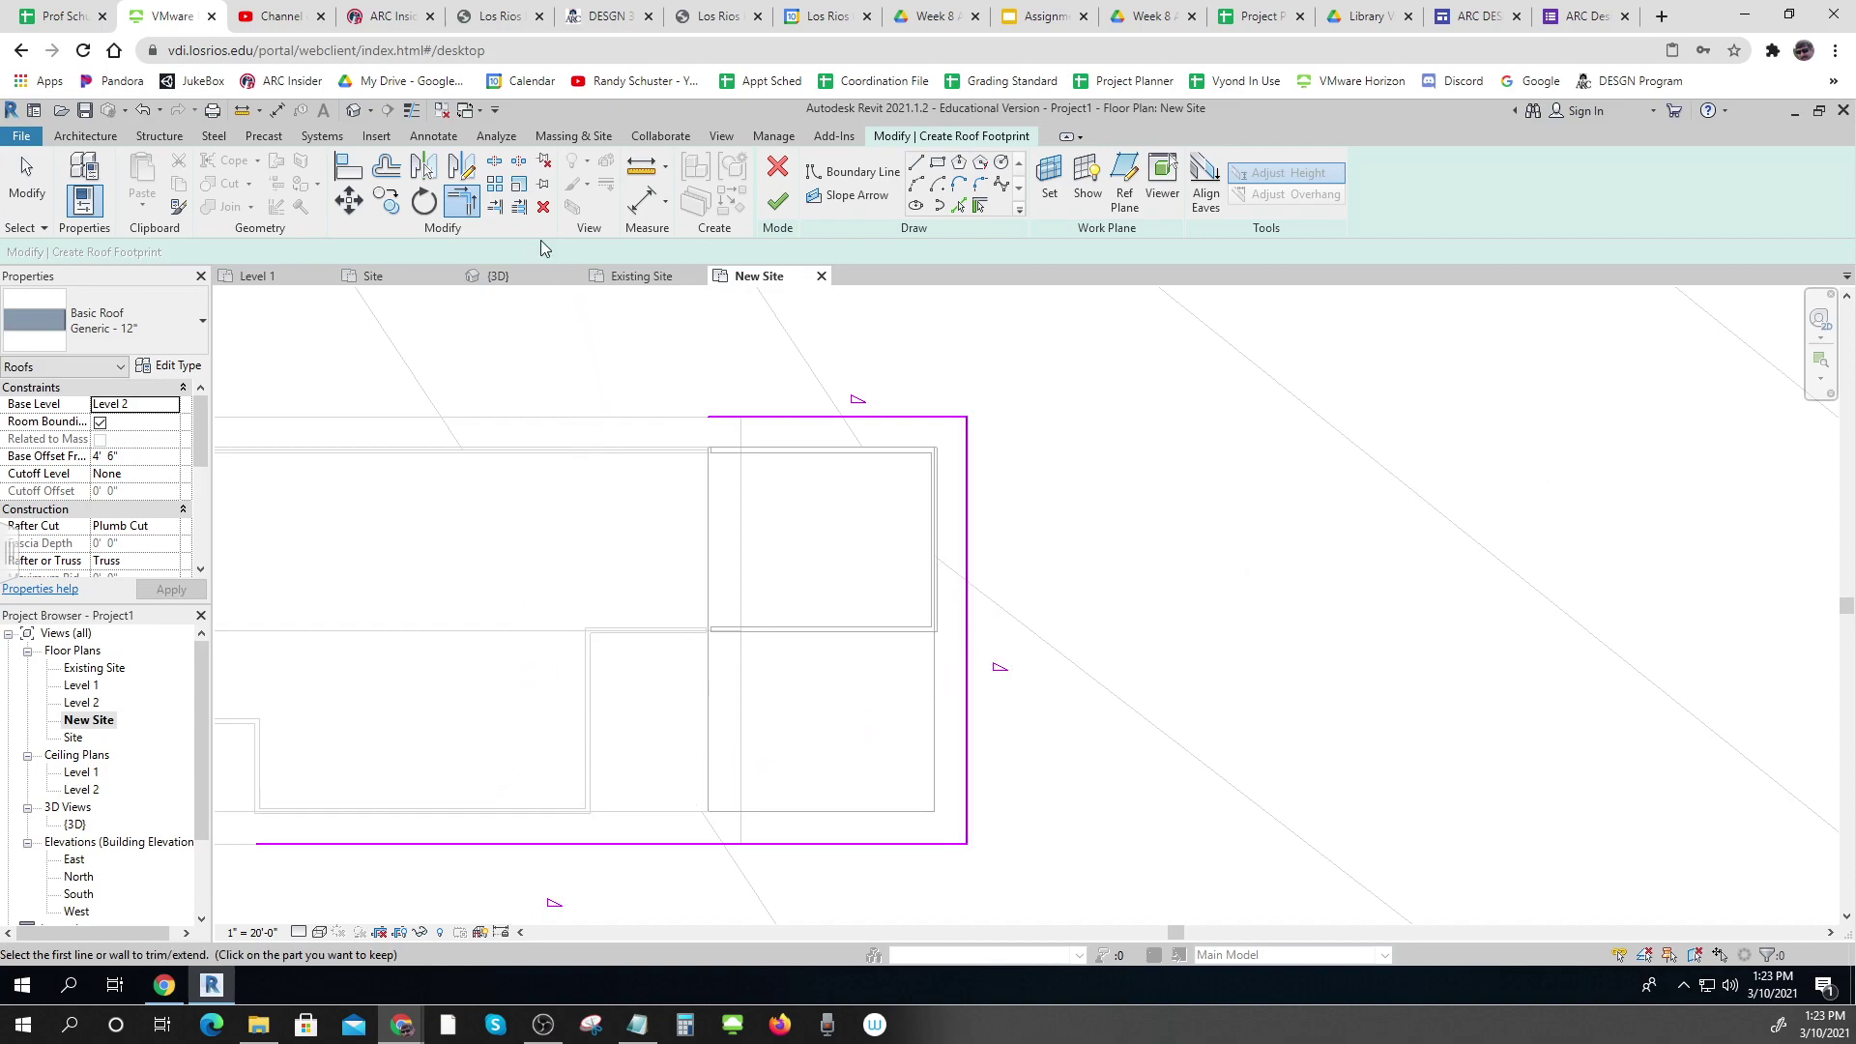
Draw a vertical boundary line at the roof's left end and trim the bottom and left lines to it
click(916, 162)
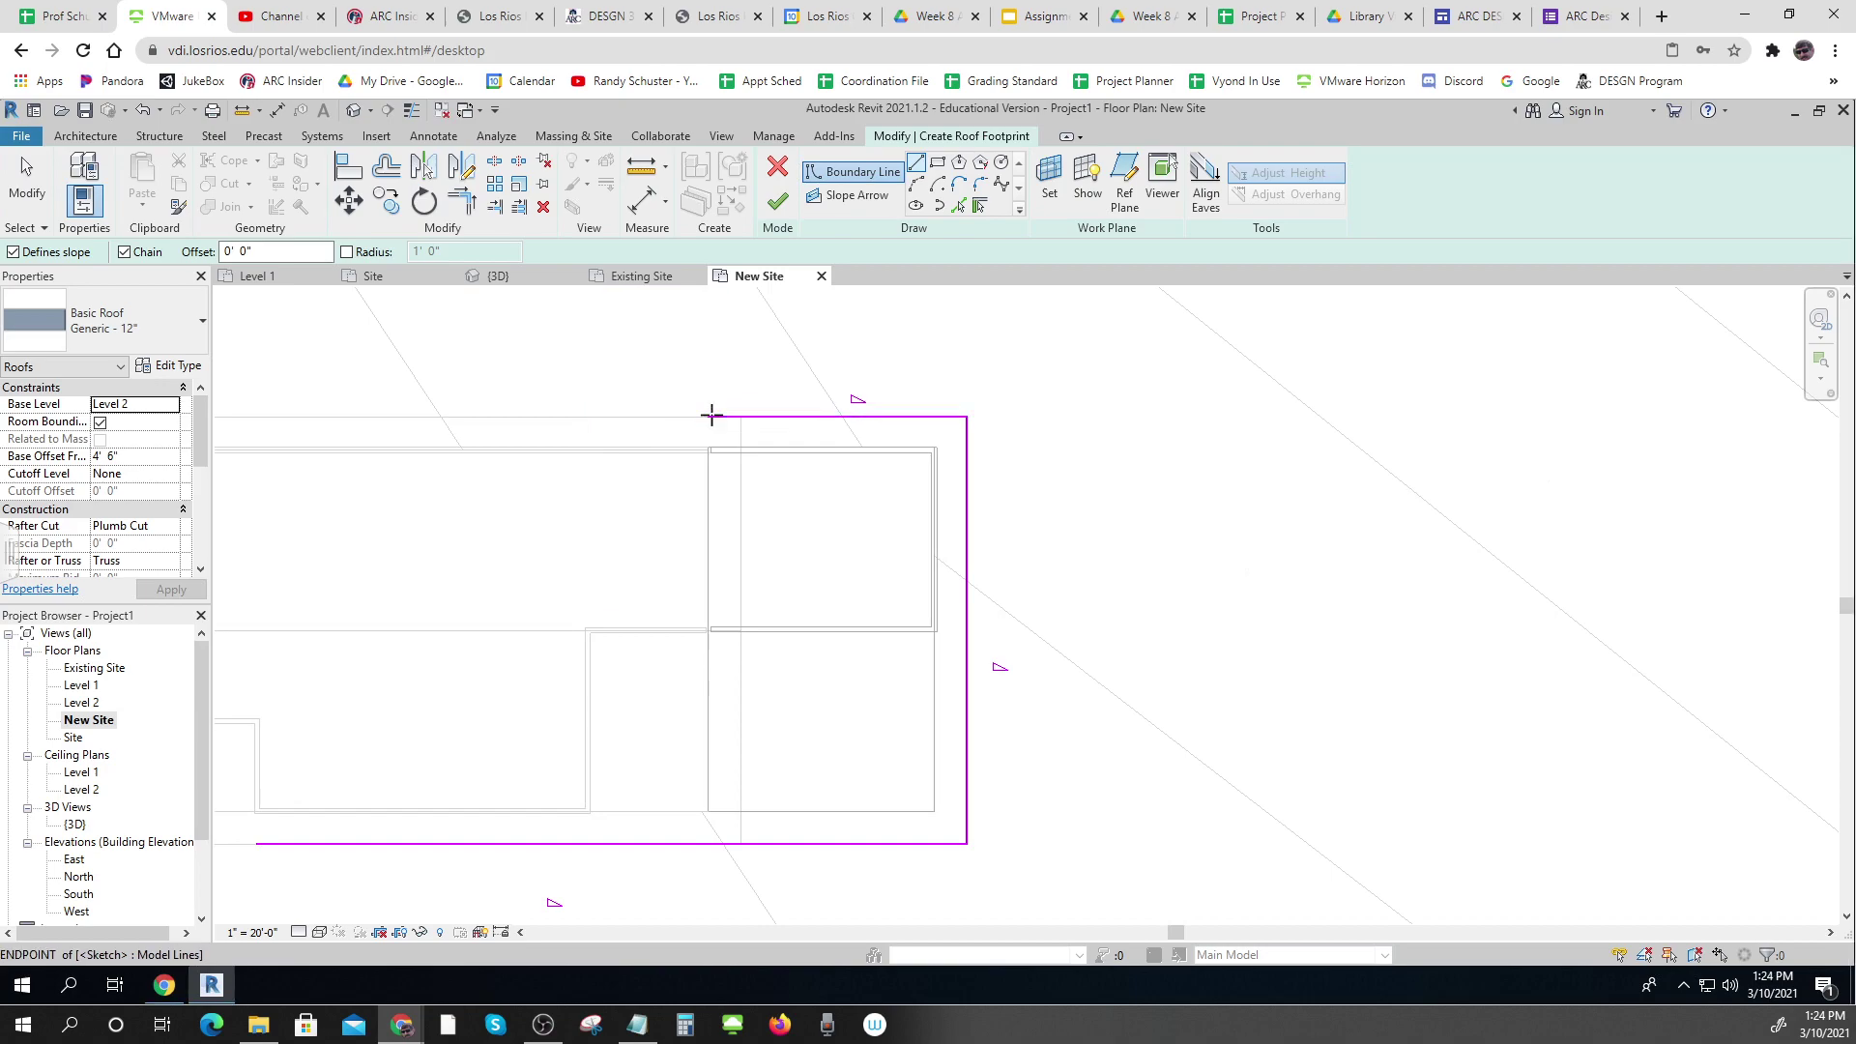
click(709, 417)
click(708, 842)
key(t)
key(r)
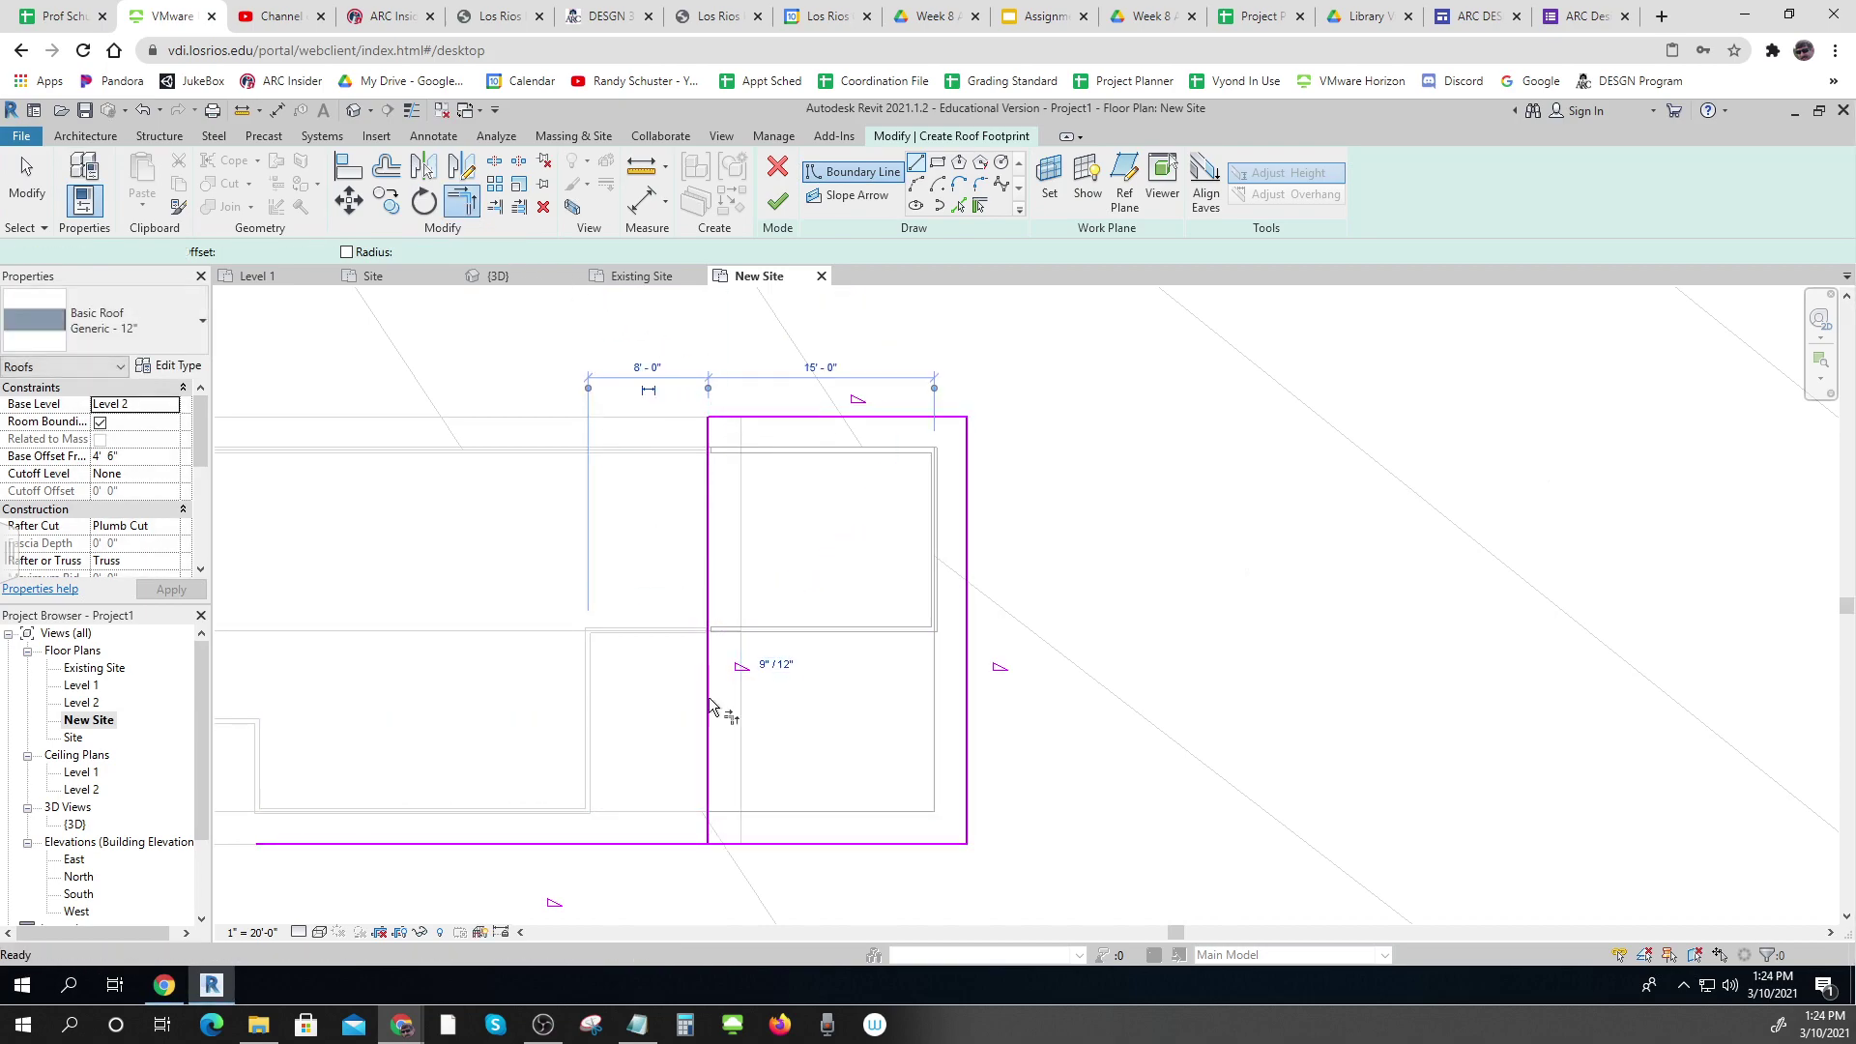
click(714, 807)
click(745, 849)
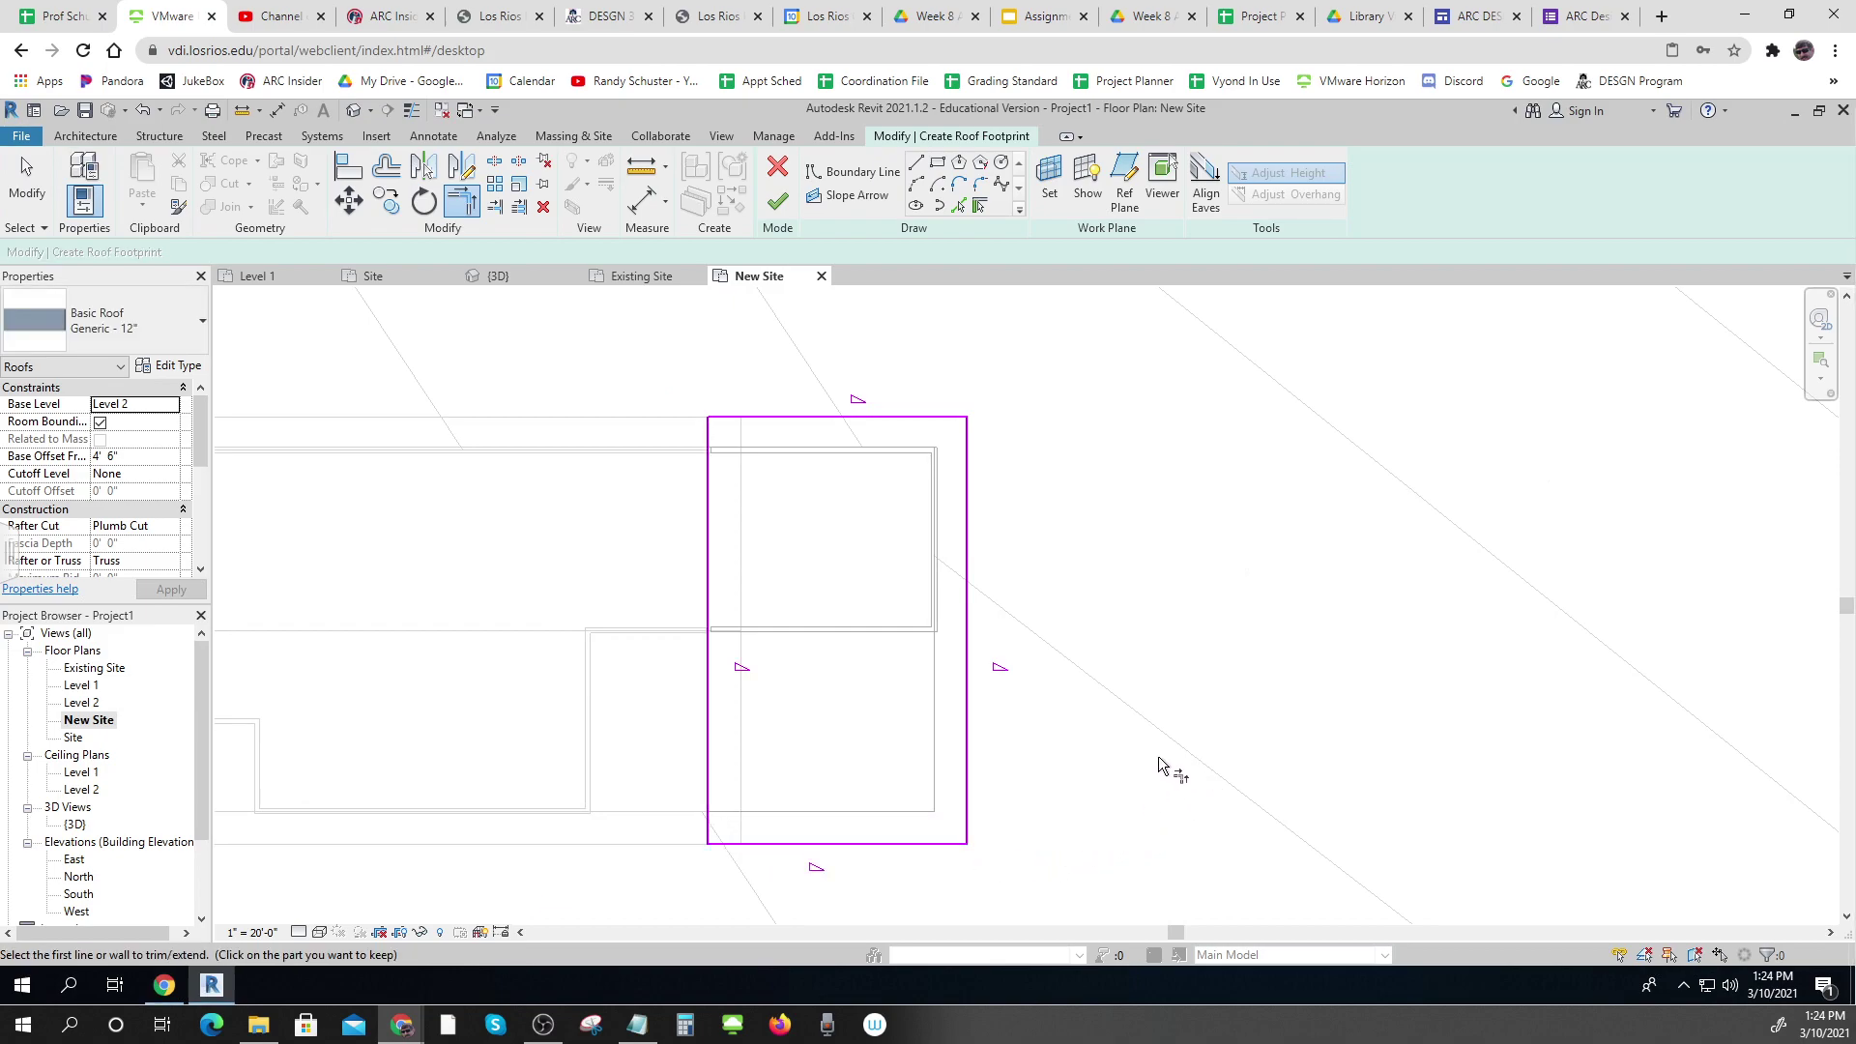
click(713, 686)
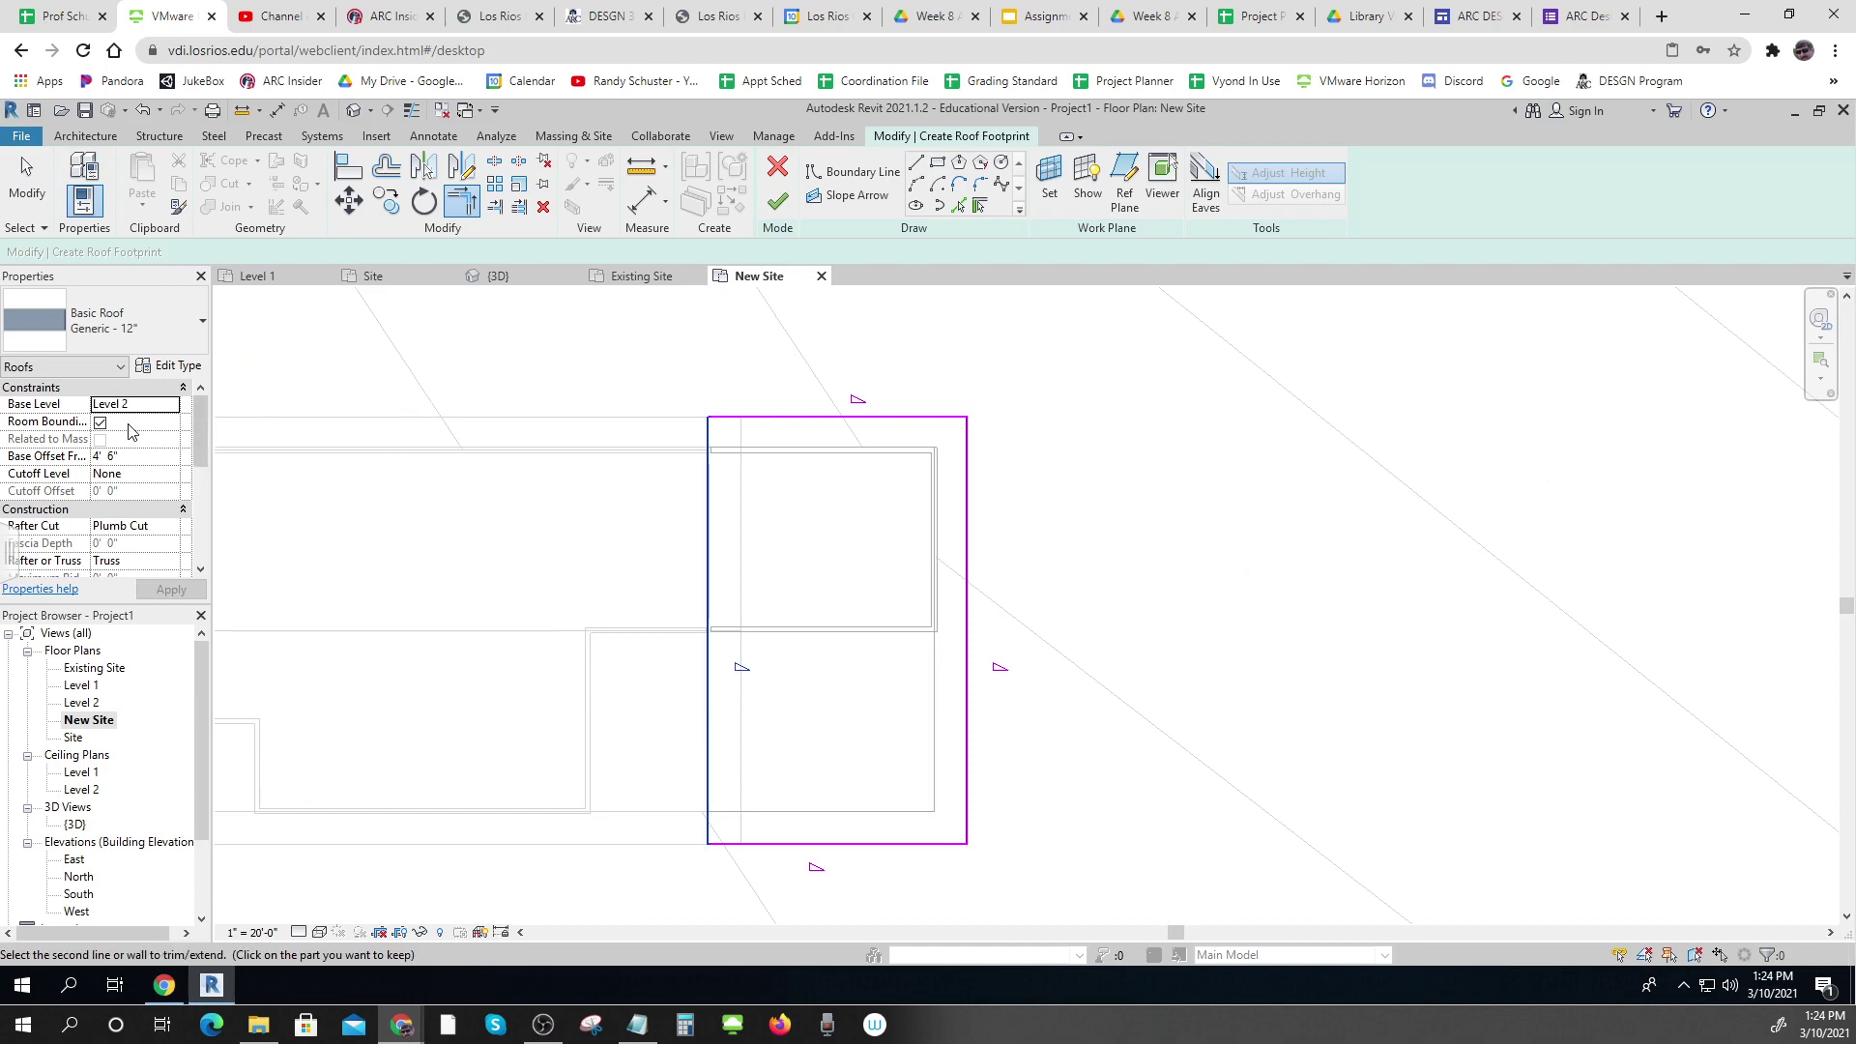
key(Escape)
key(Escape)
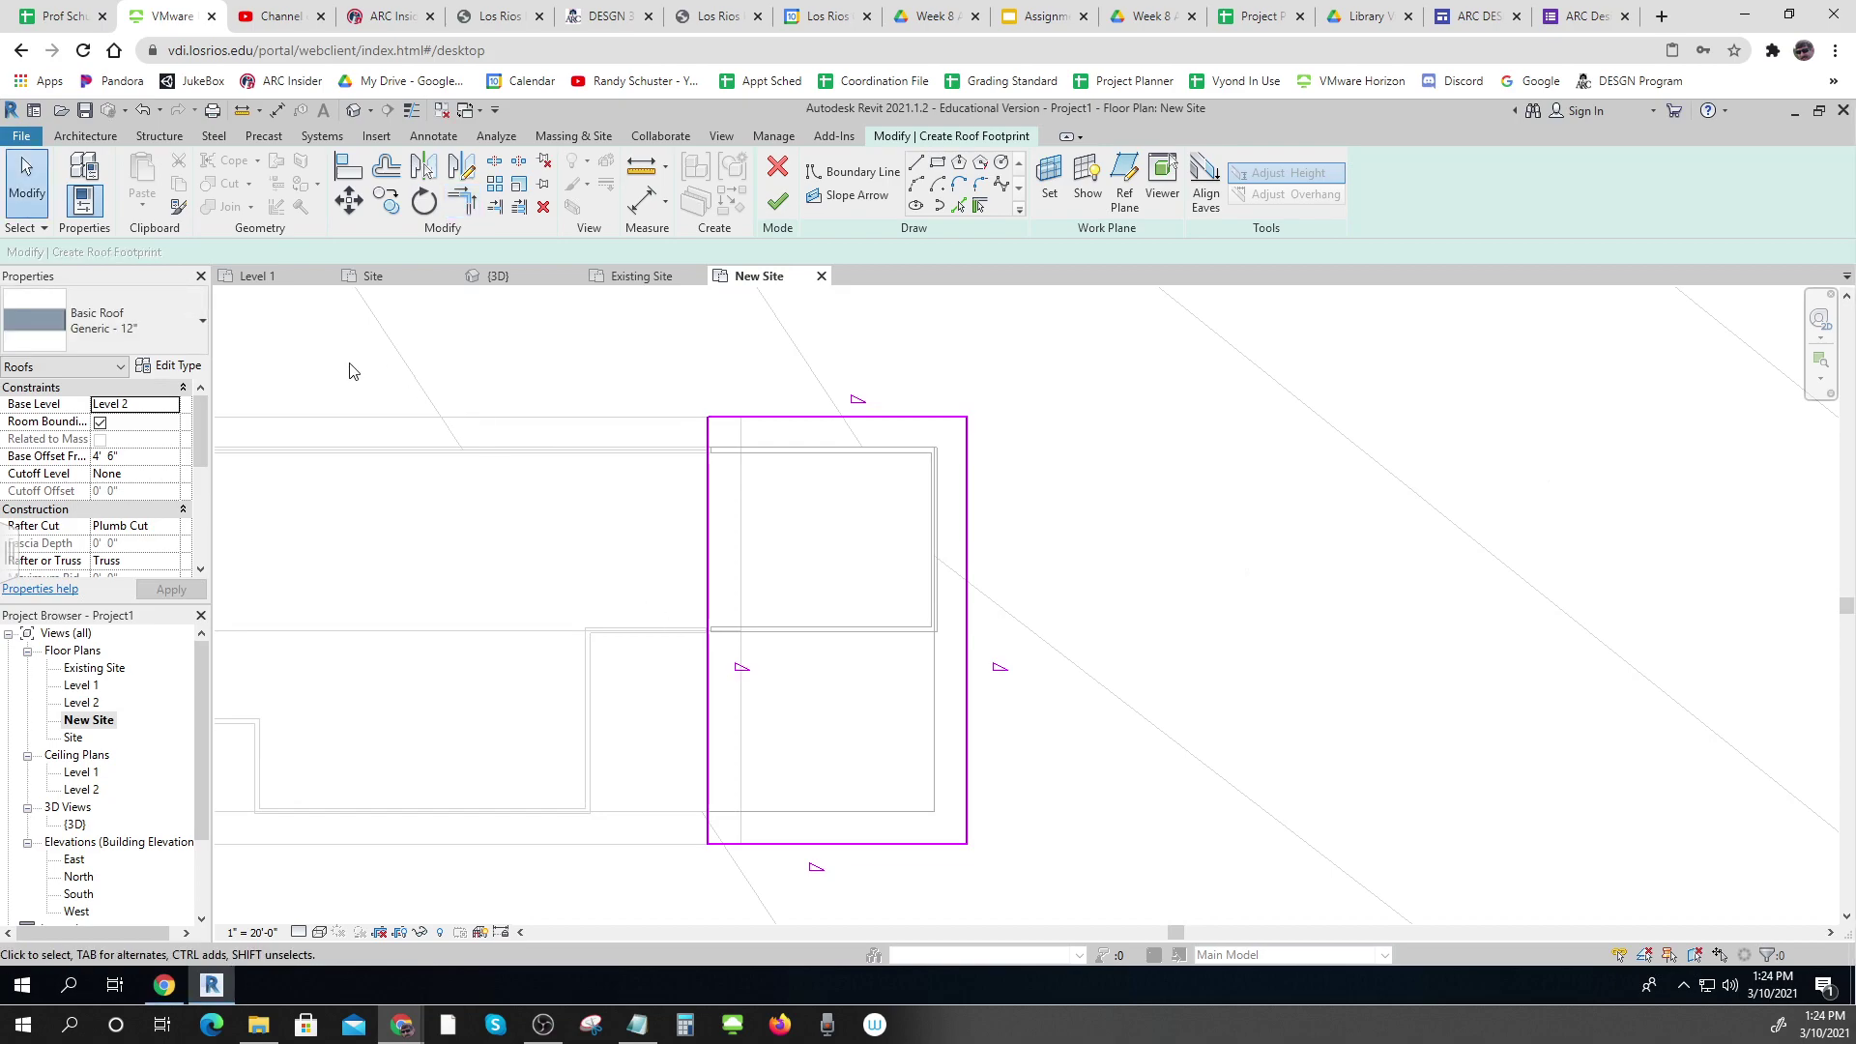
Uncheck Defines Slope on the left and right roof edges and finish the footprint
click(967, 597)
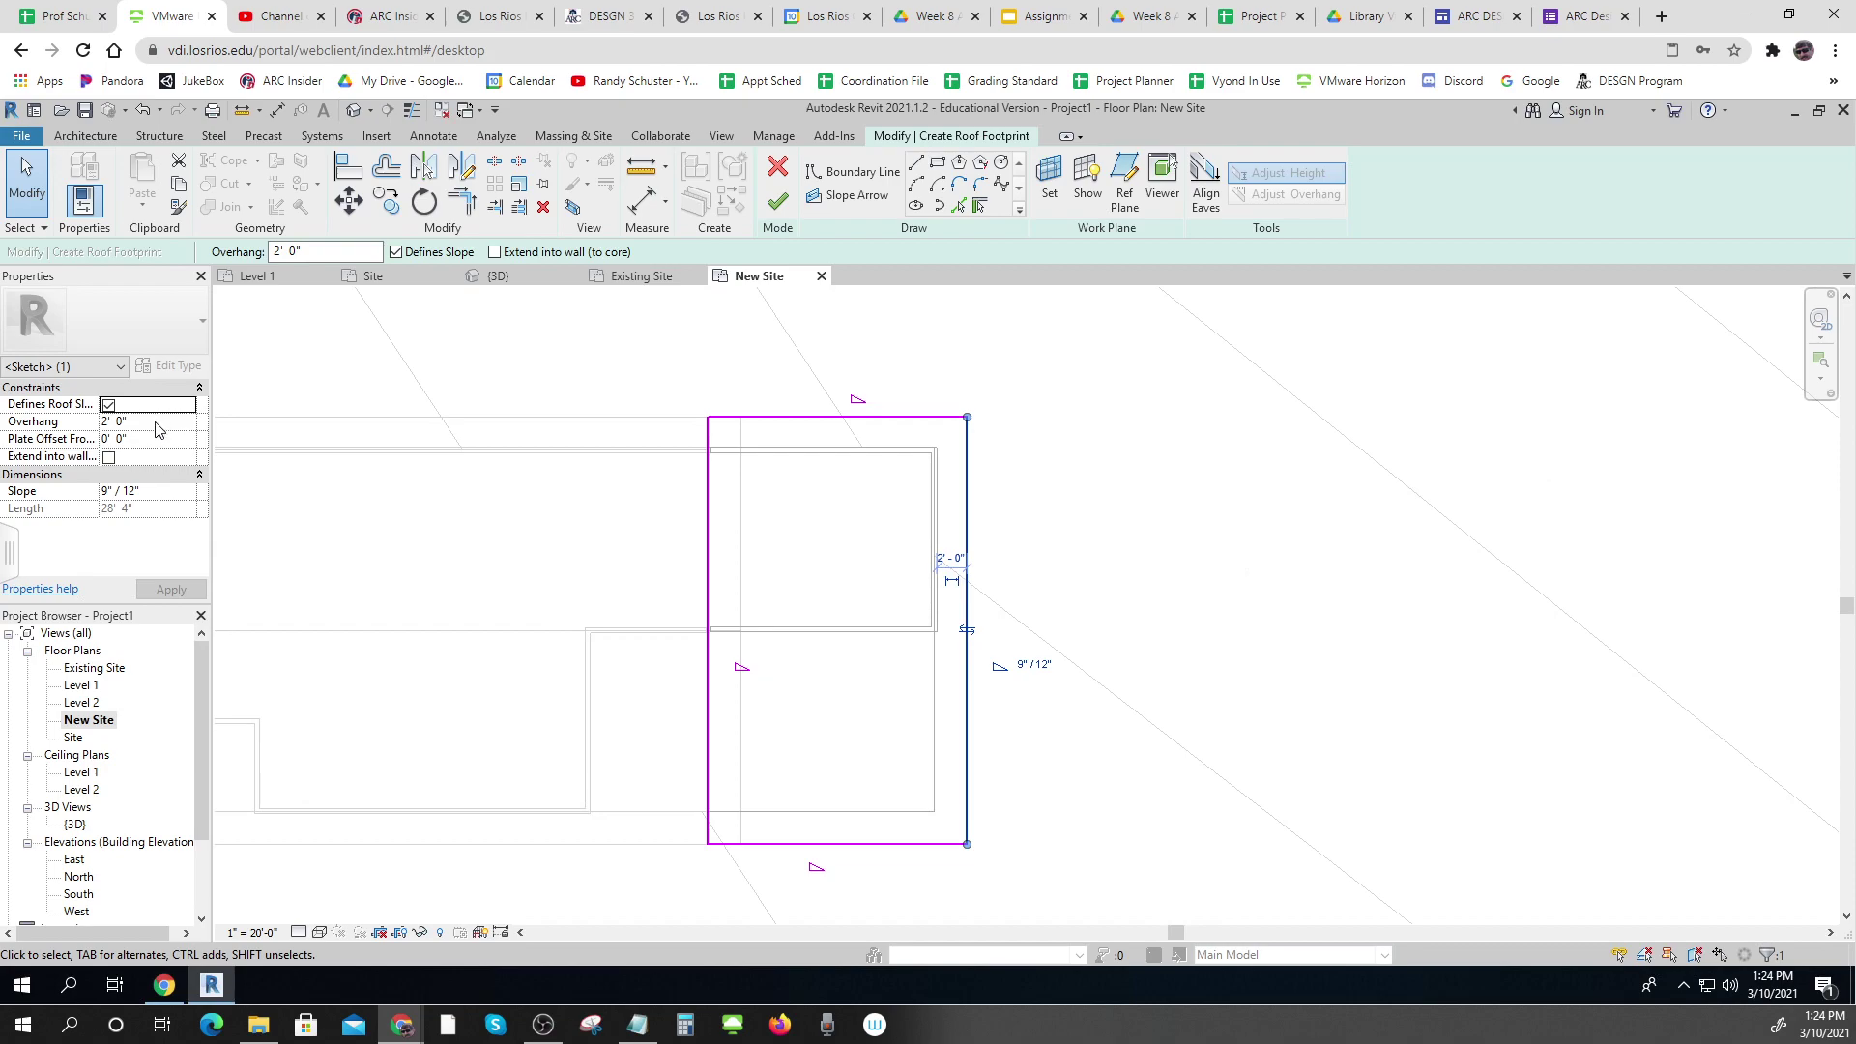
click(156, 494)
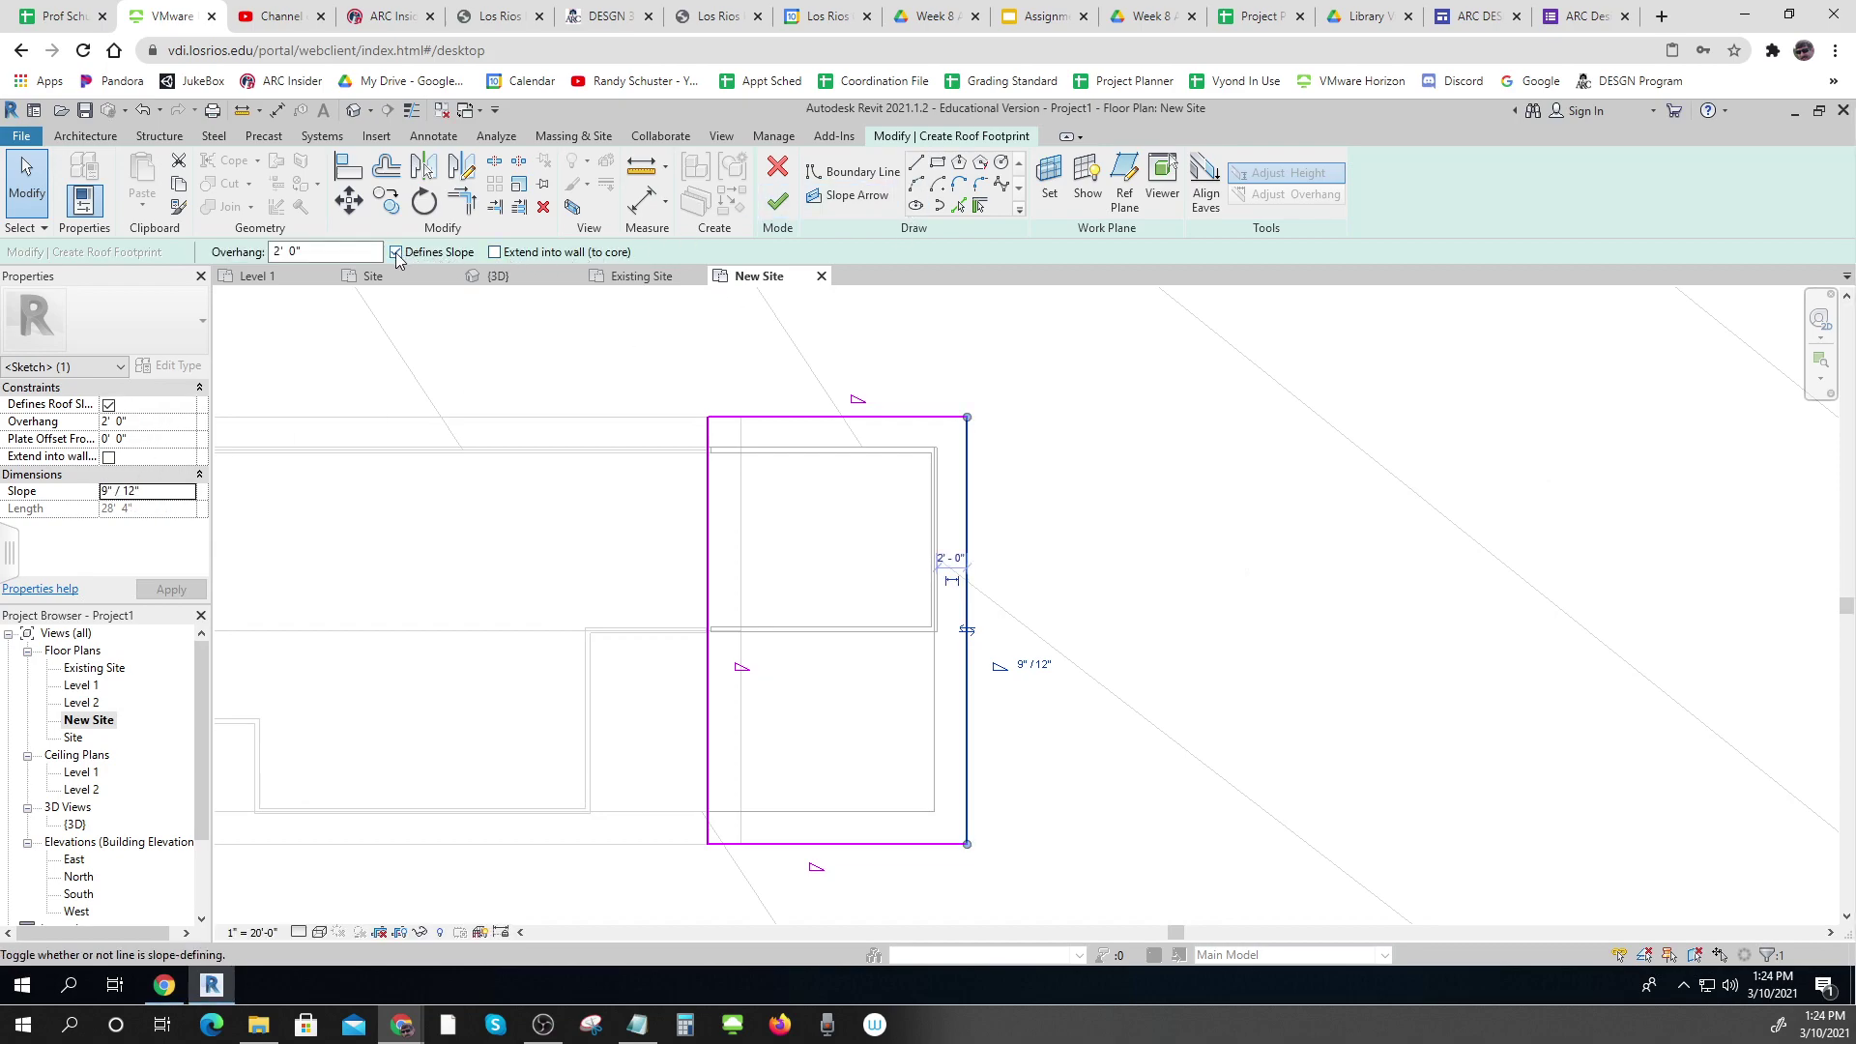
click(395, 251)
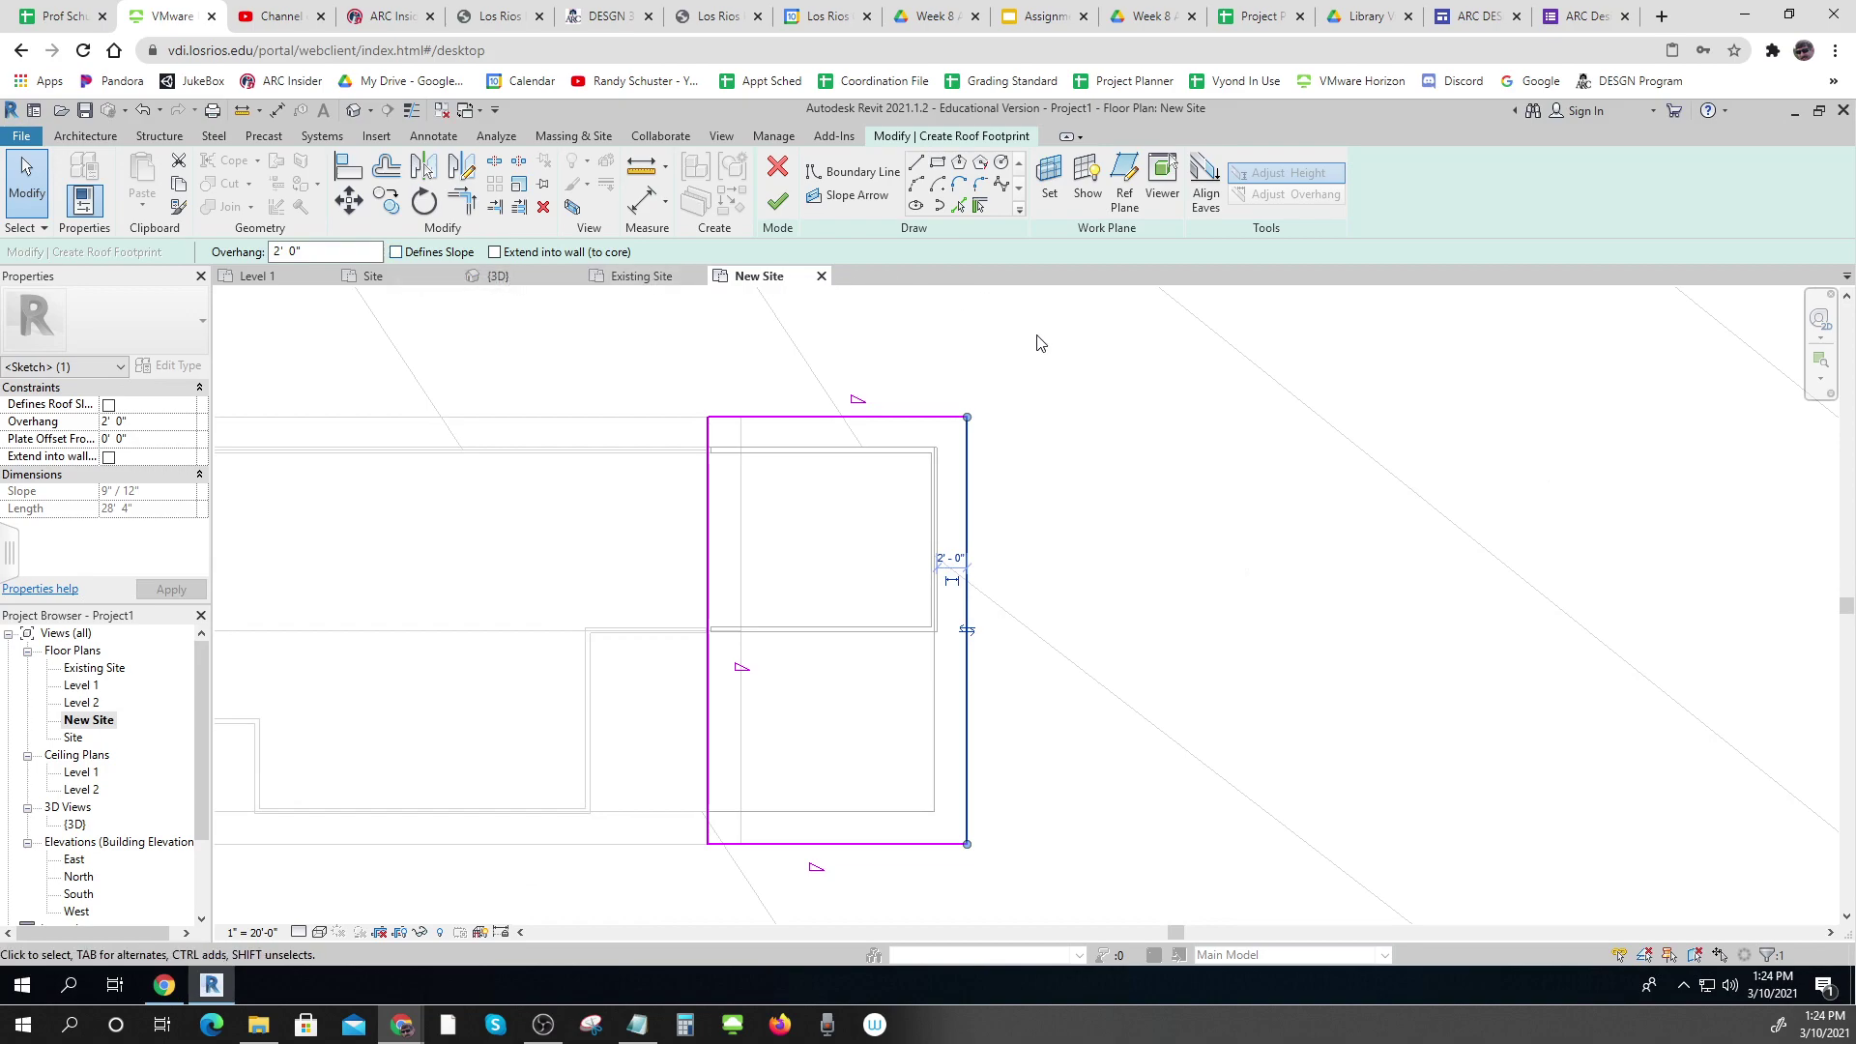
click(709, 572)
click(395, 251)
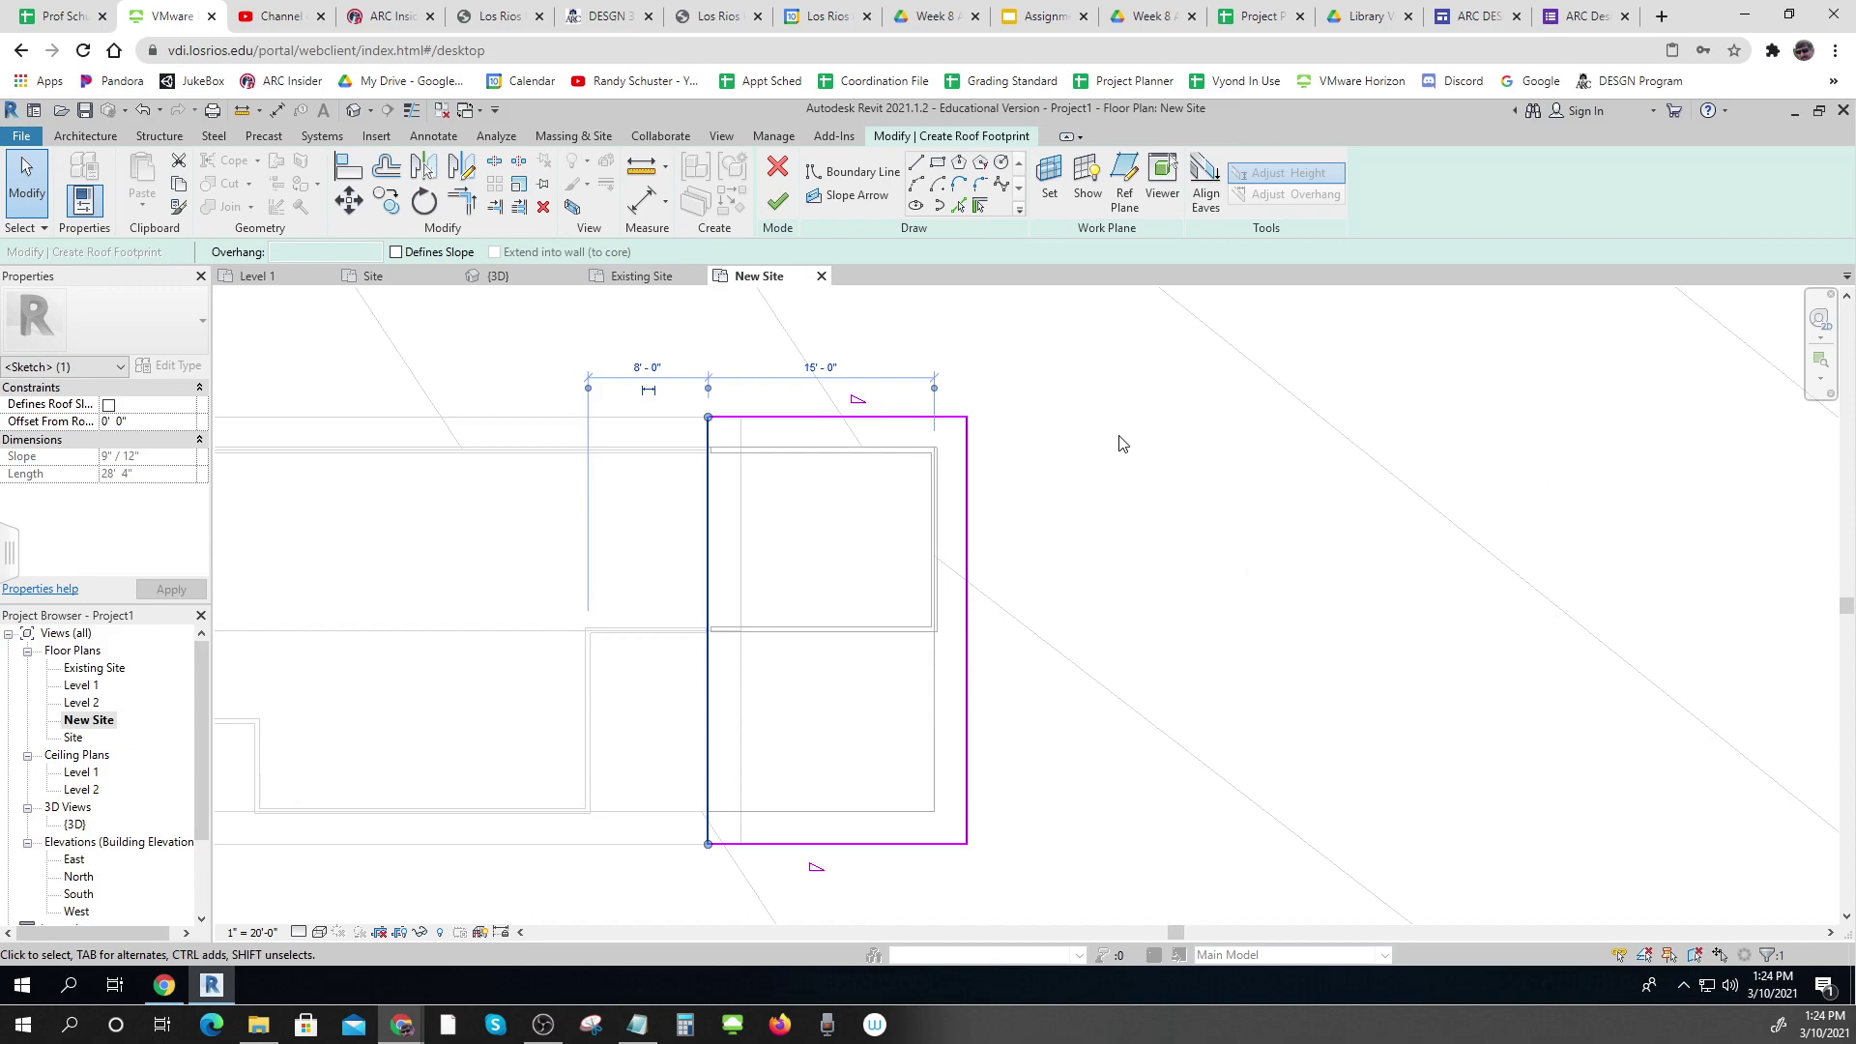
click(776, 201)
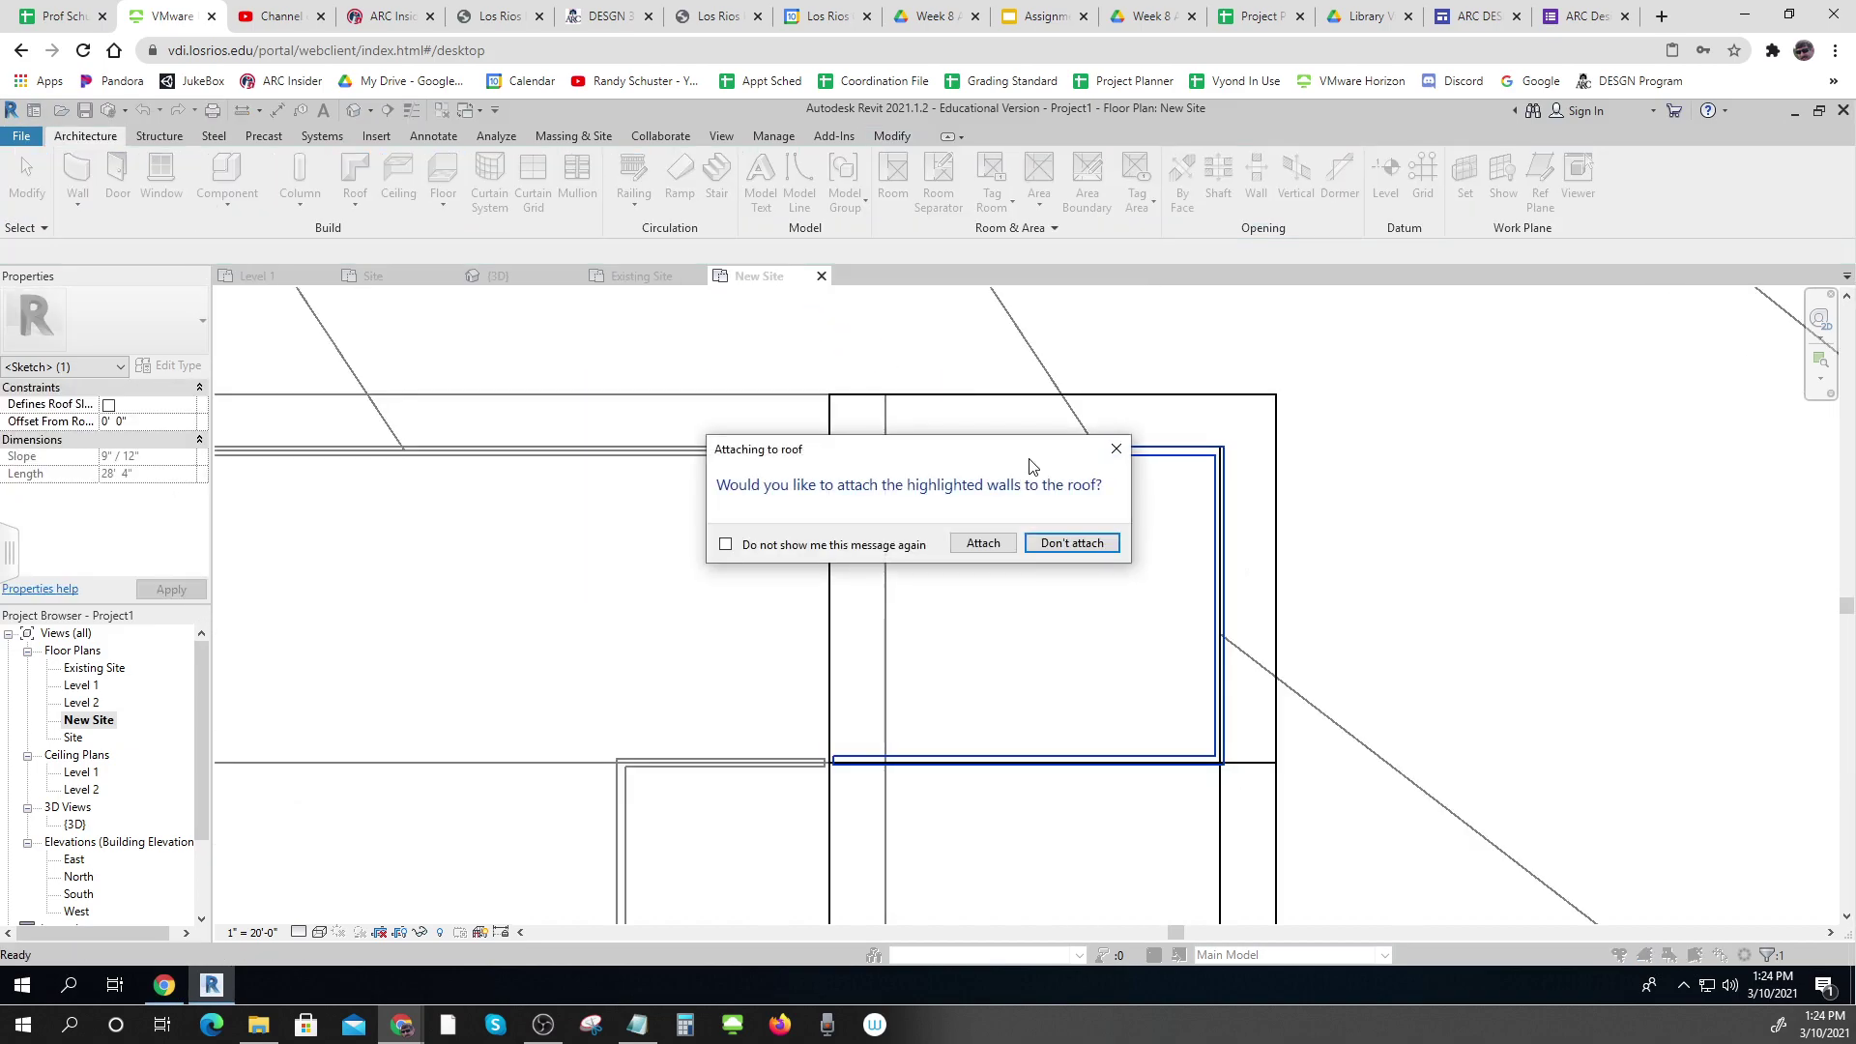
Attach the highlighted walls to the roof, then view the site from TOP in 3D
click(1011, 551)
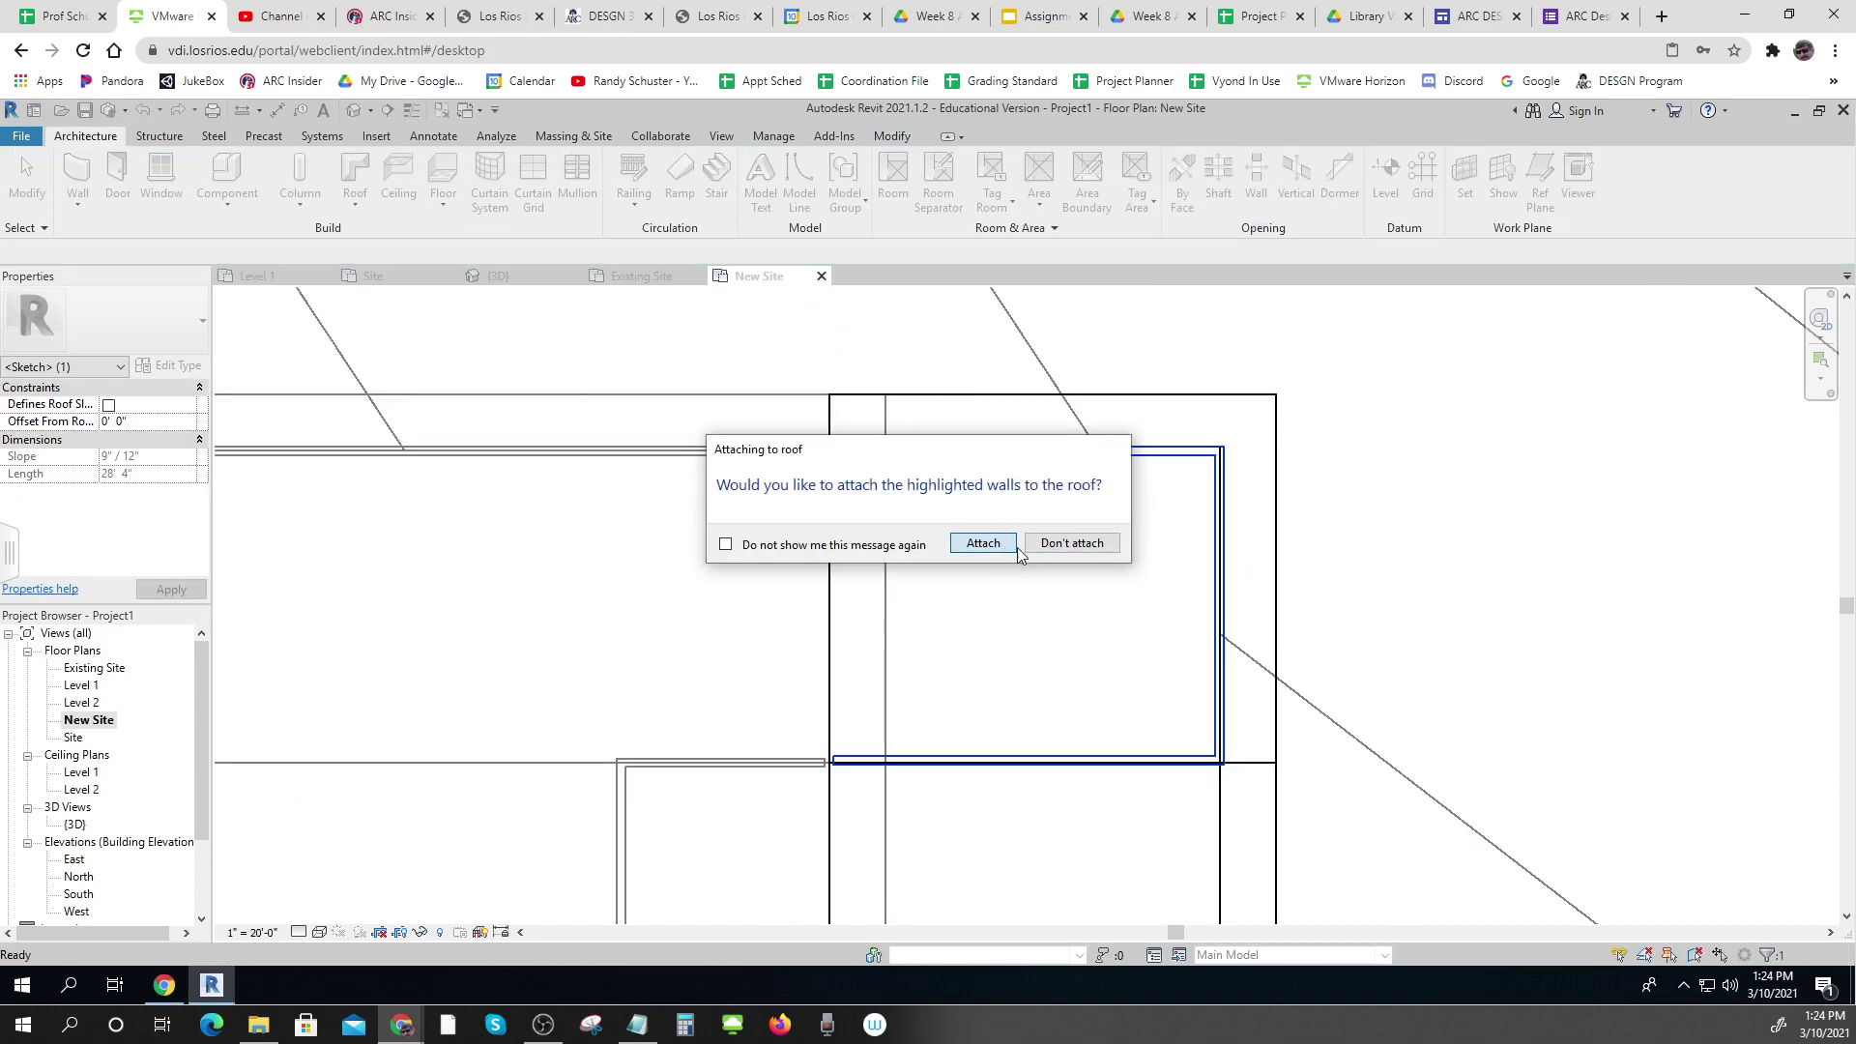
double_click(74, 824)
click(1237, 743)
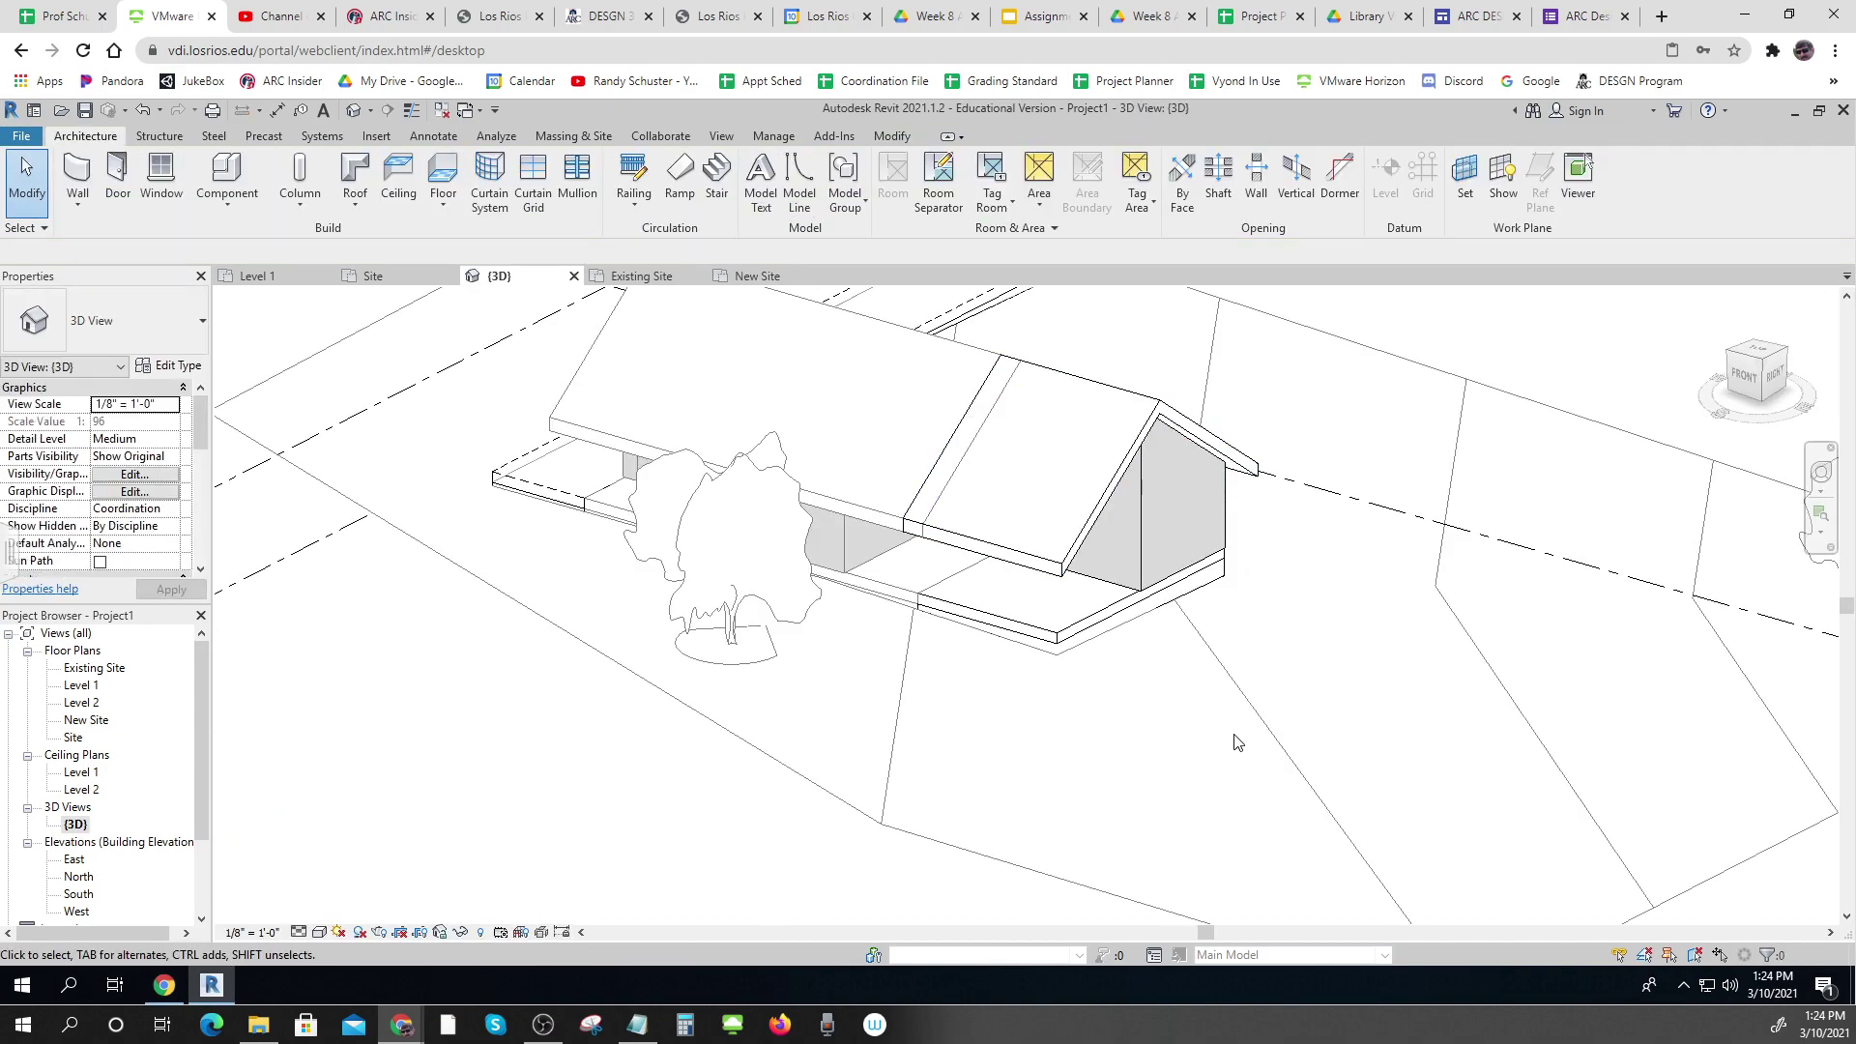
shift+middle_drag(1221, 820, 828, 616)
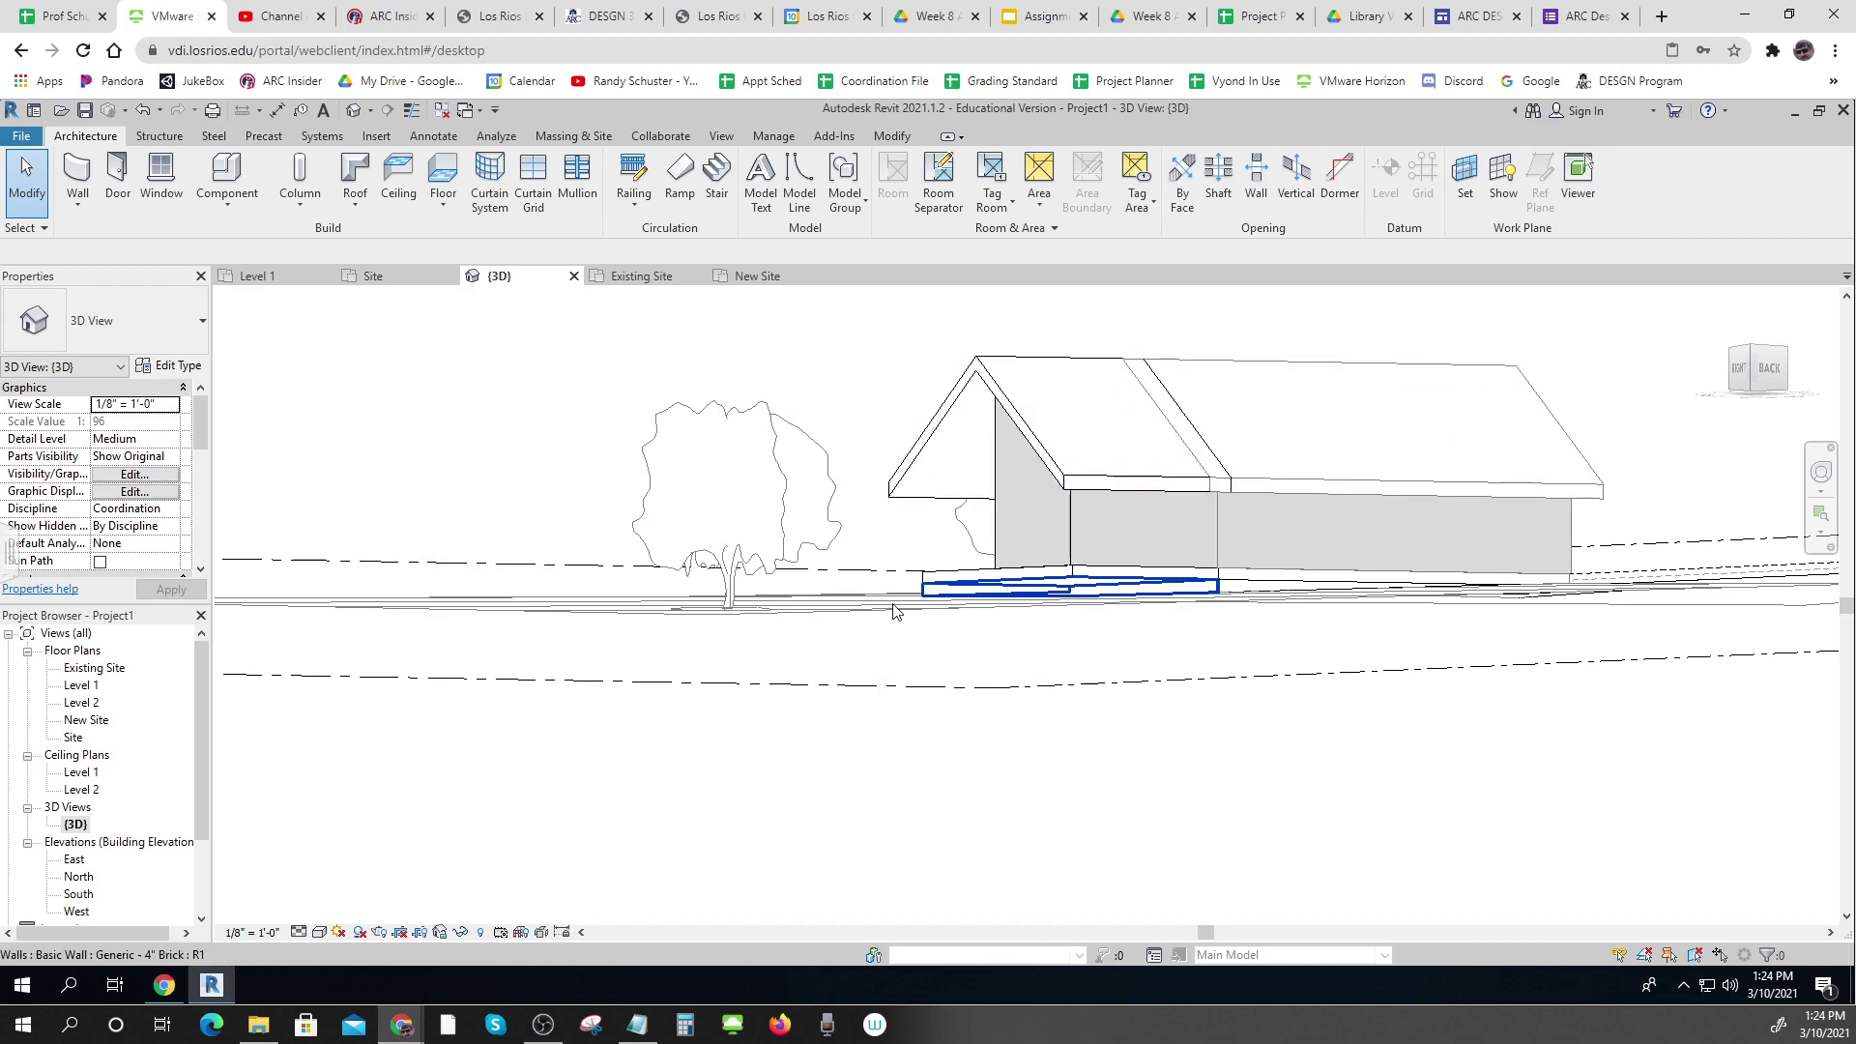
shift+middle_drag(976, 589, 1389, 887)
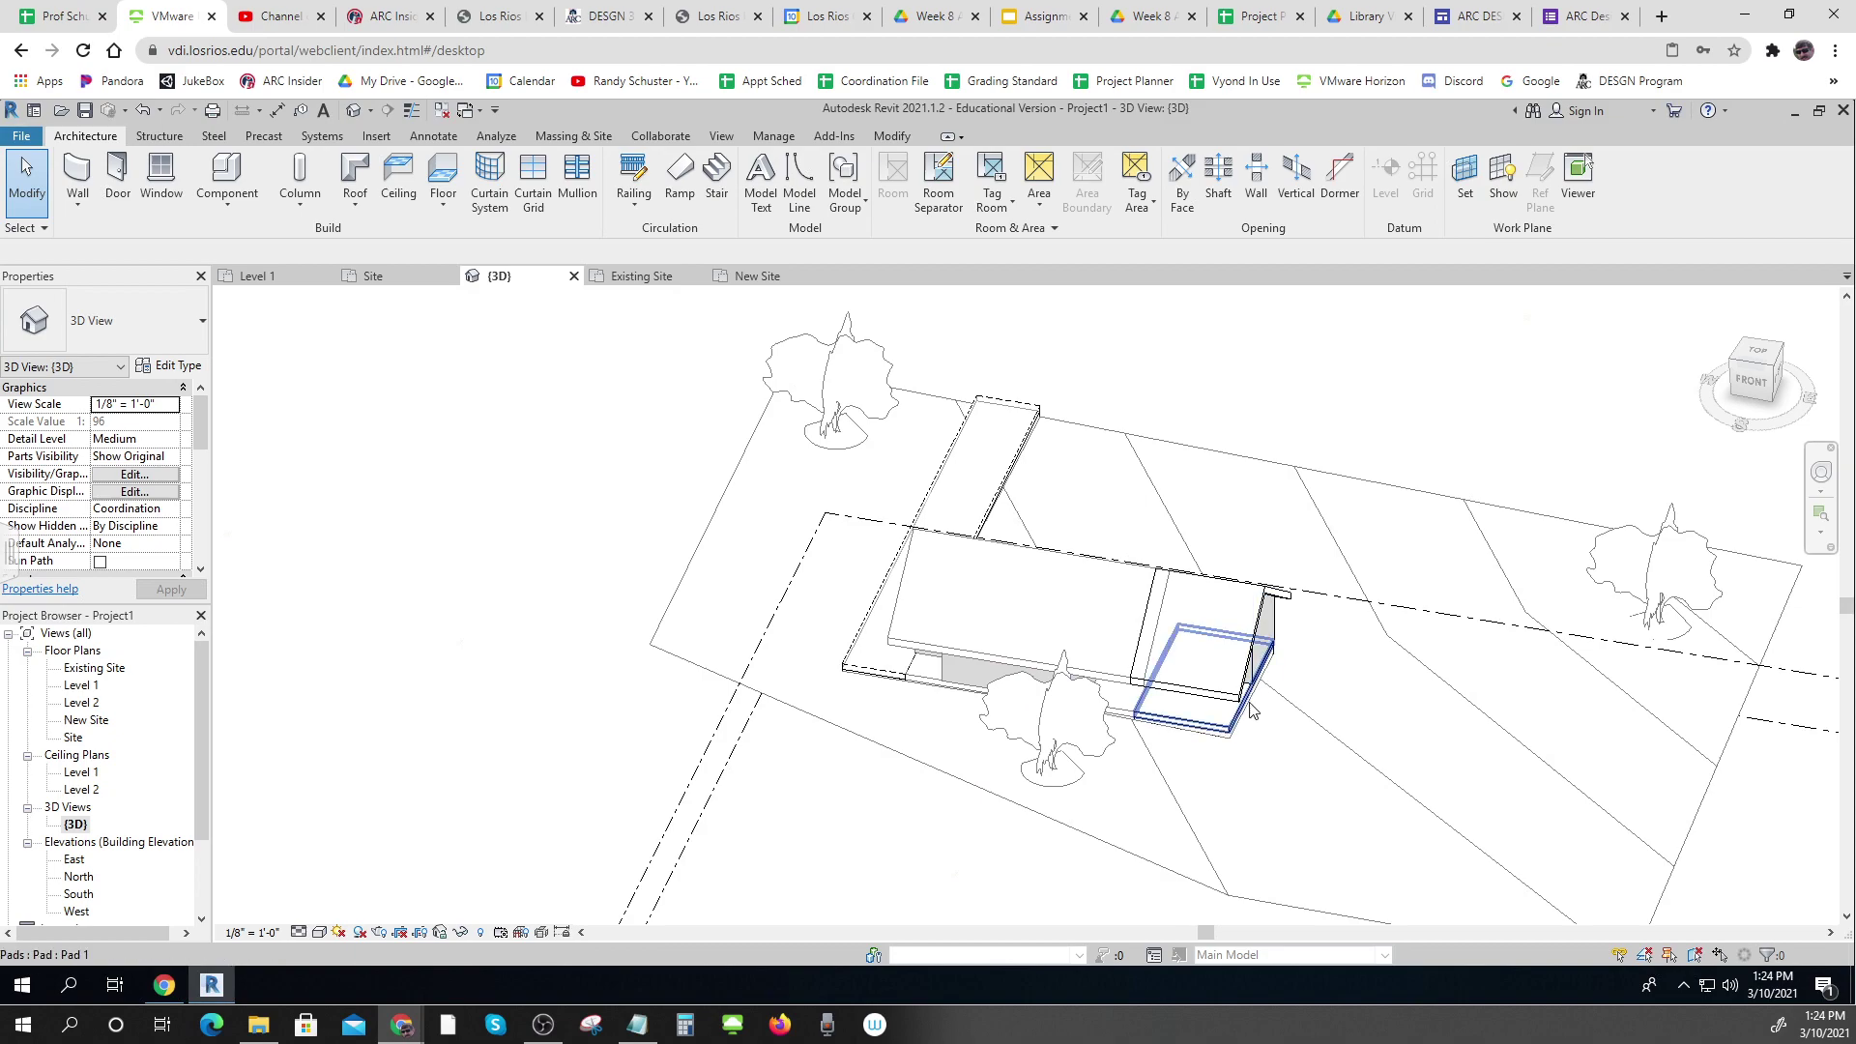
click(1761, 366)
scroll(1234, 642, up, 3)
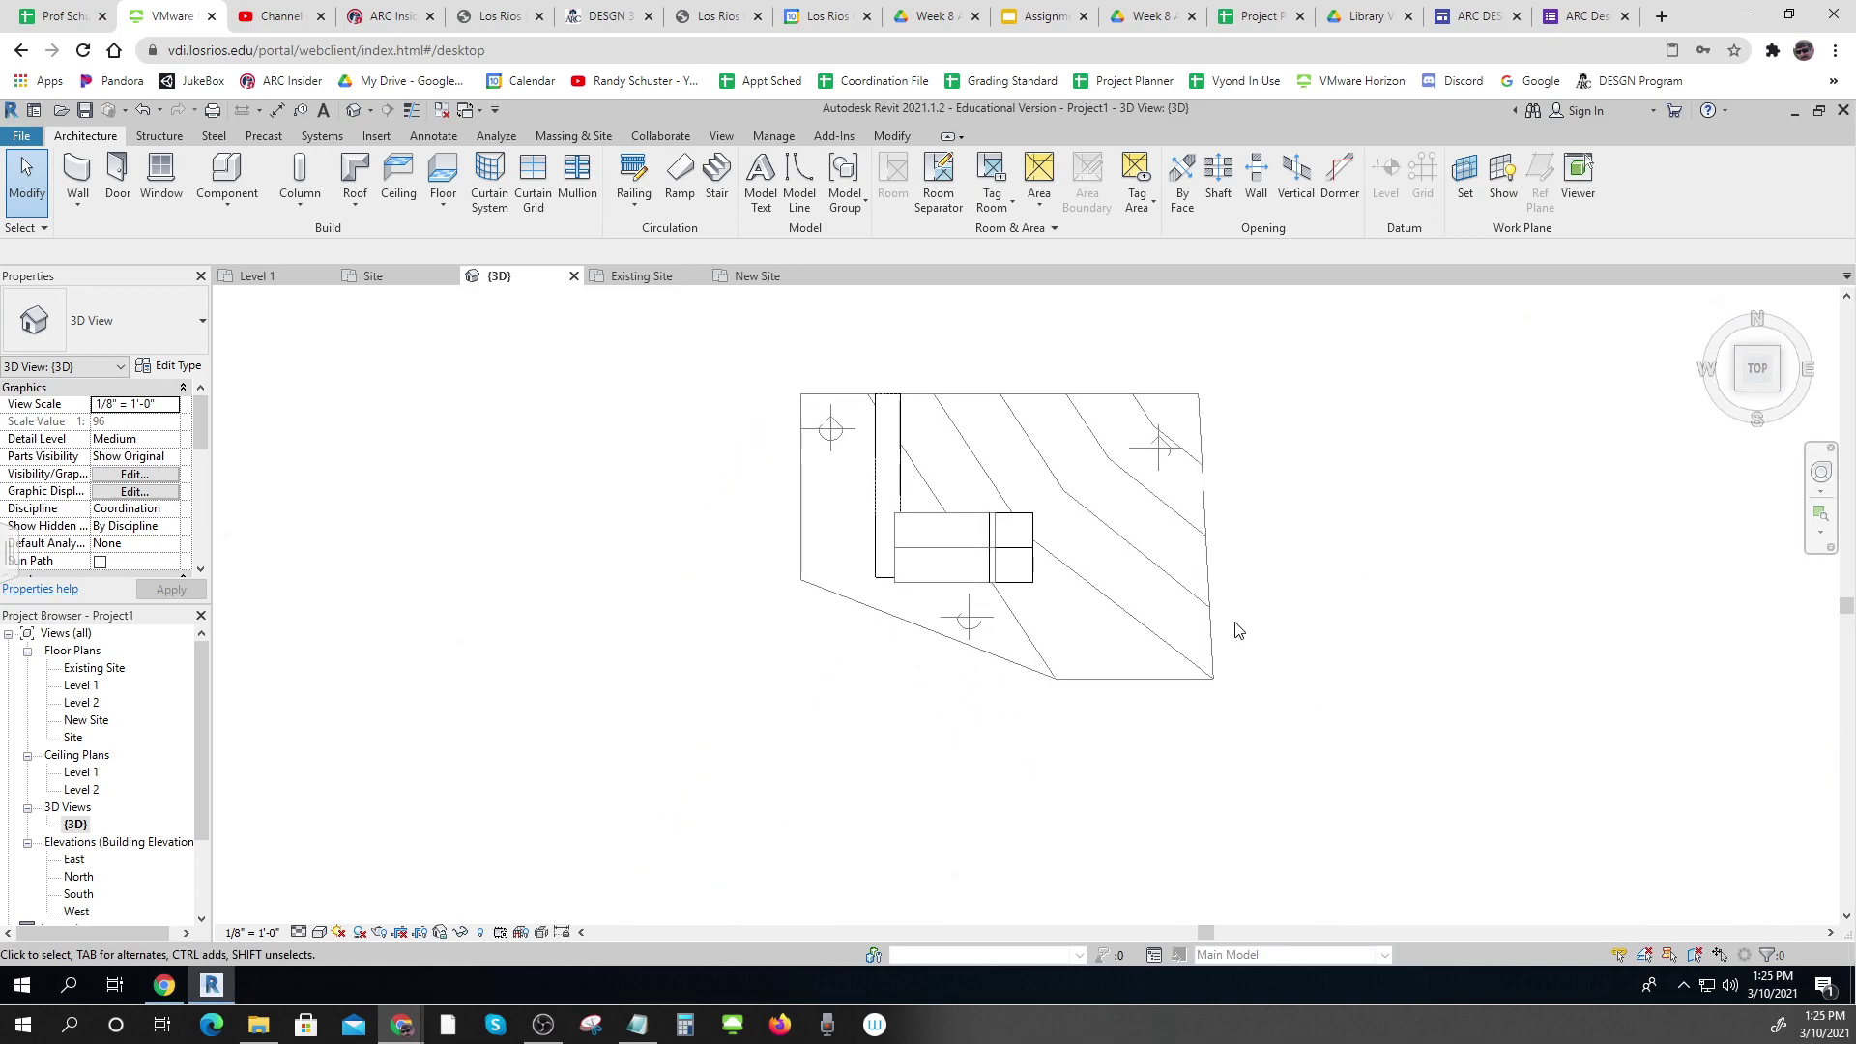
scroll(1092, 541, up, 3)
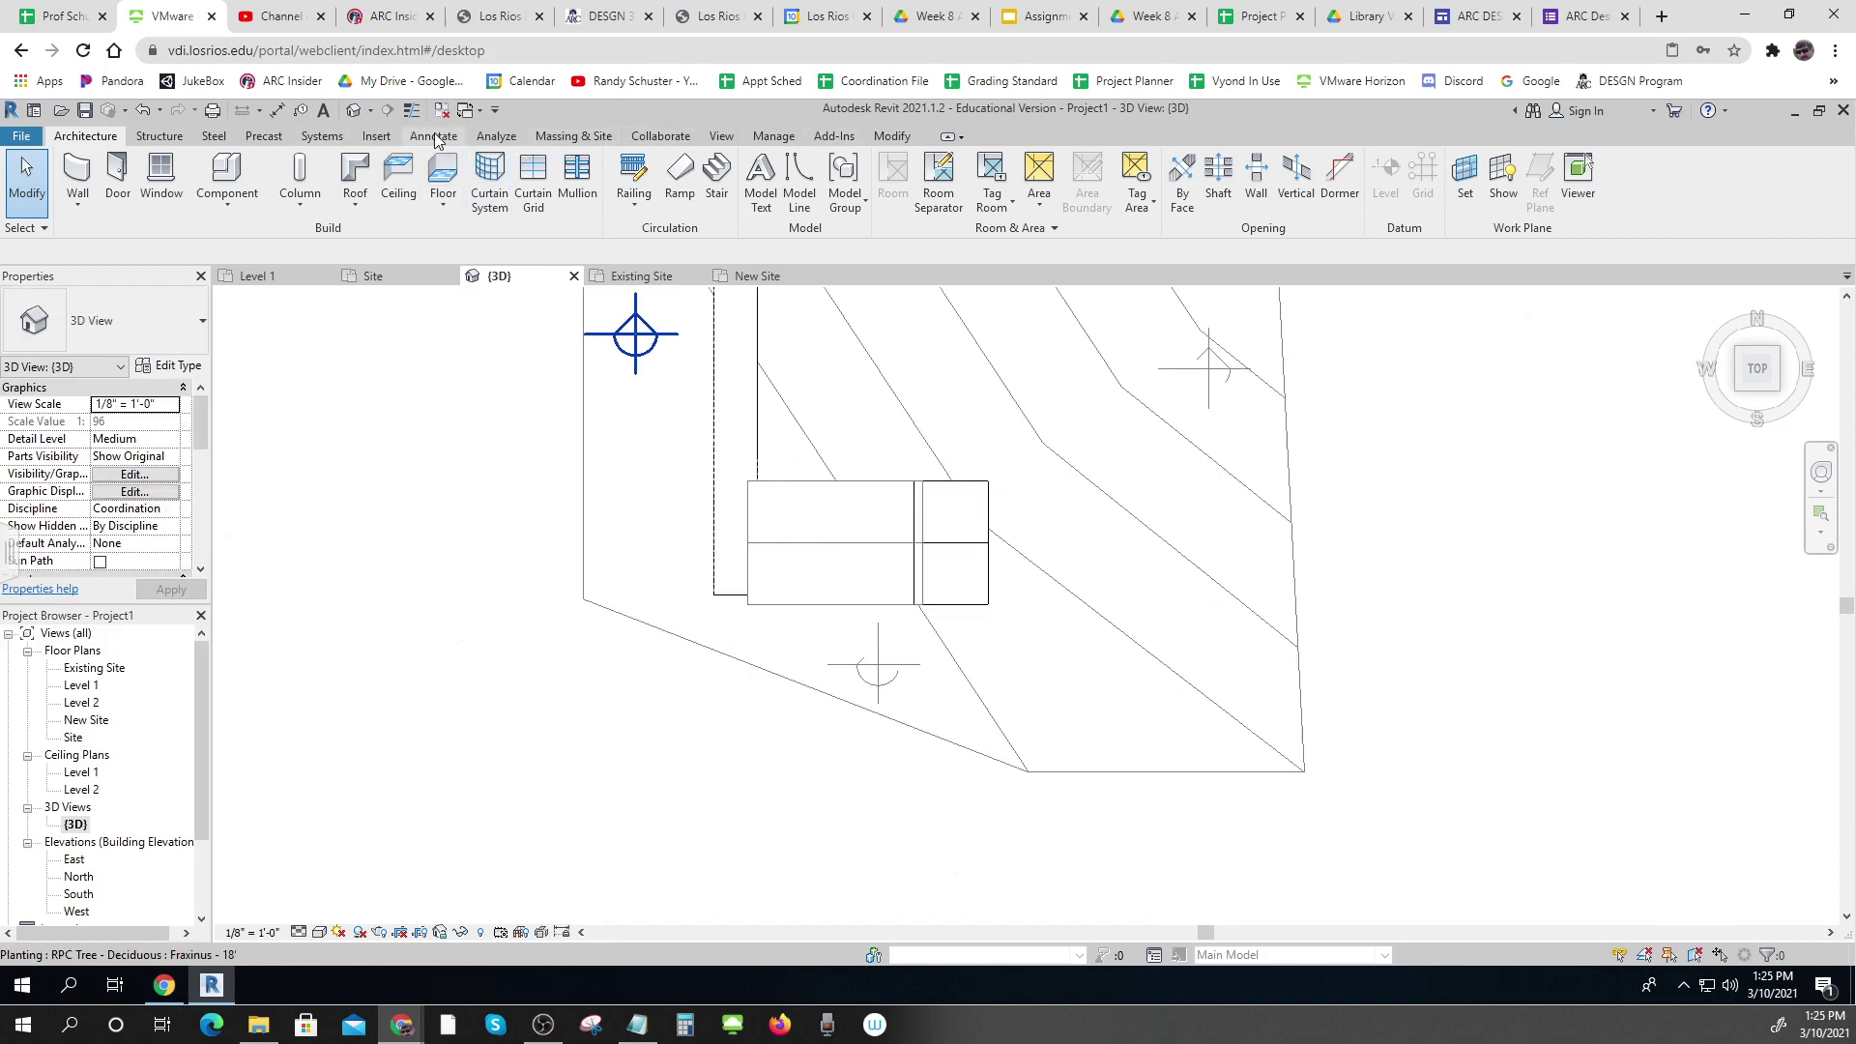
Sketch a 45' x 30' rectangular building pad from the wall corner and finish it
click(573, 136)
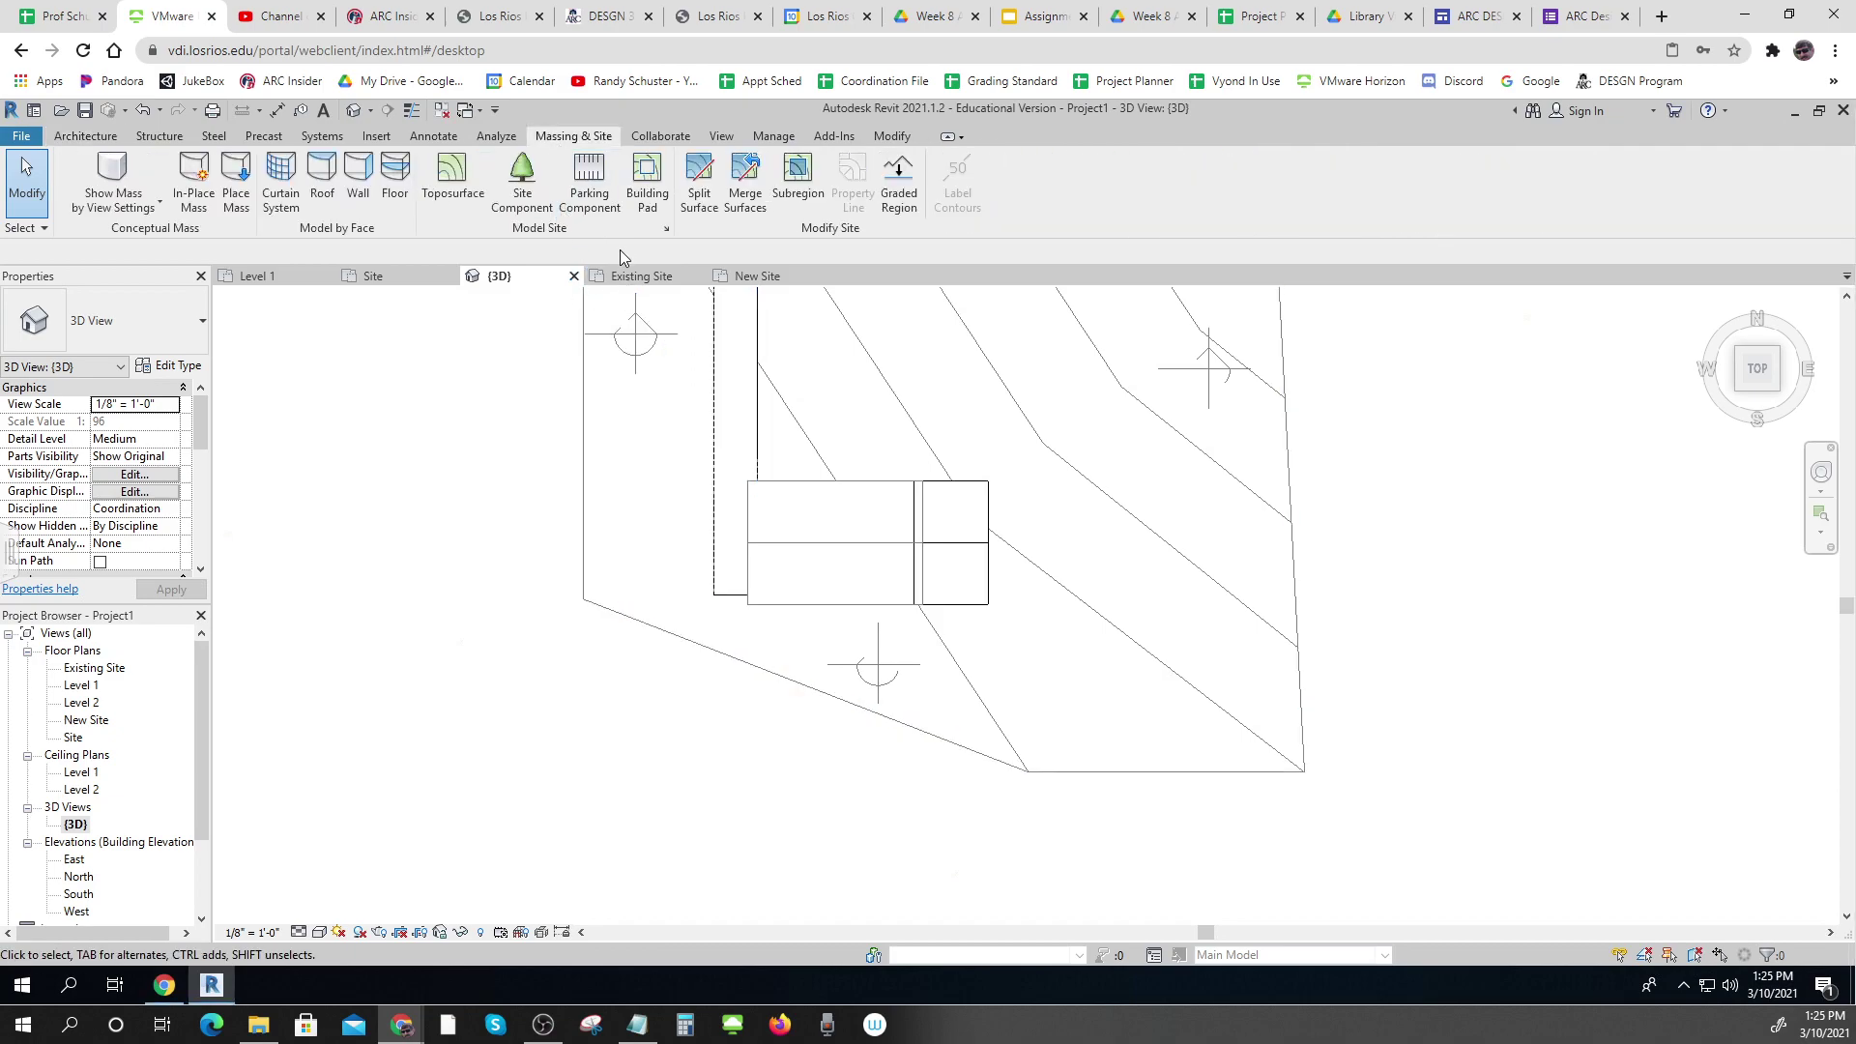
click(646, 179)
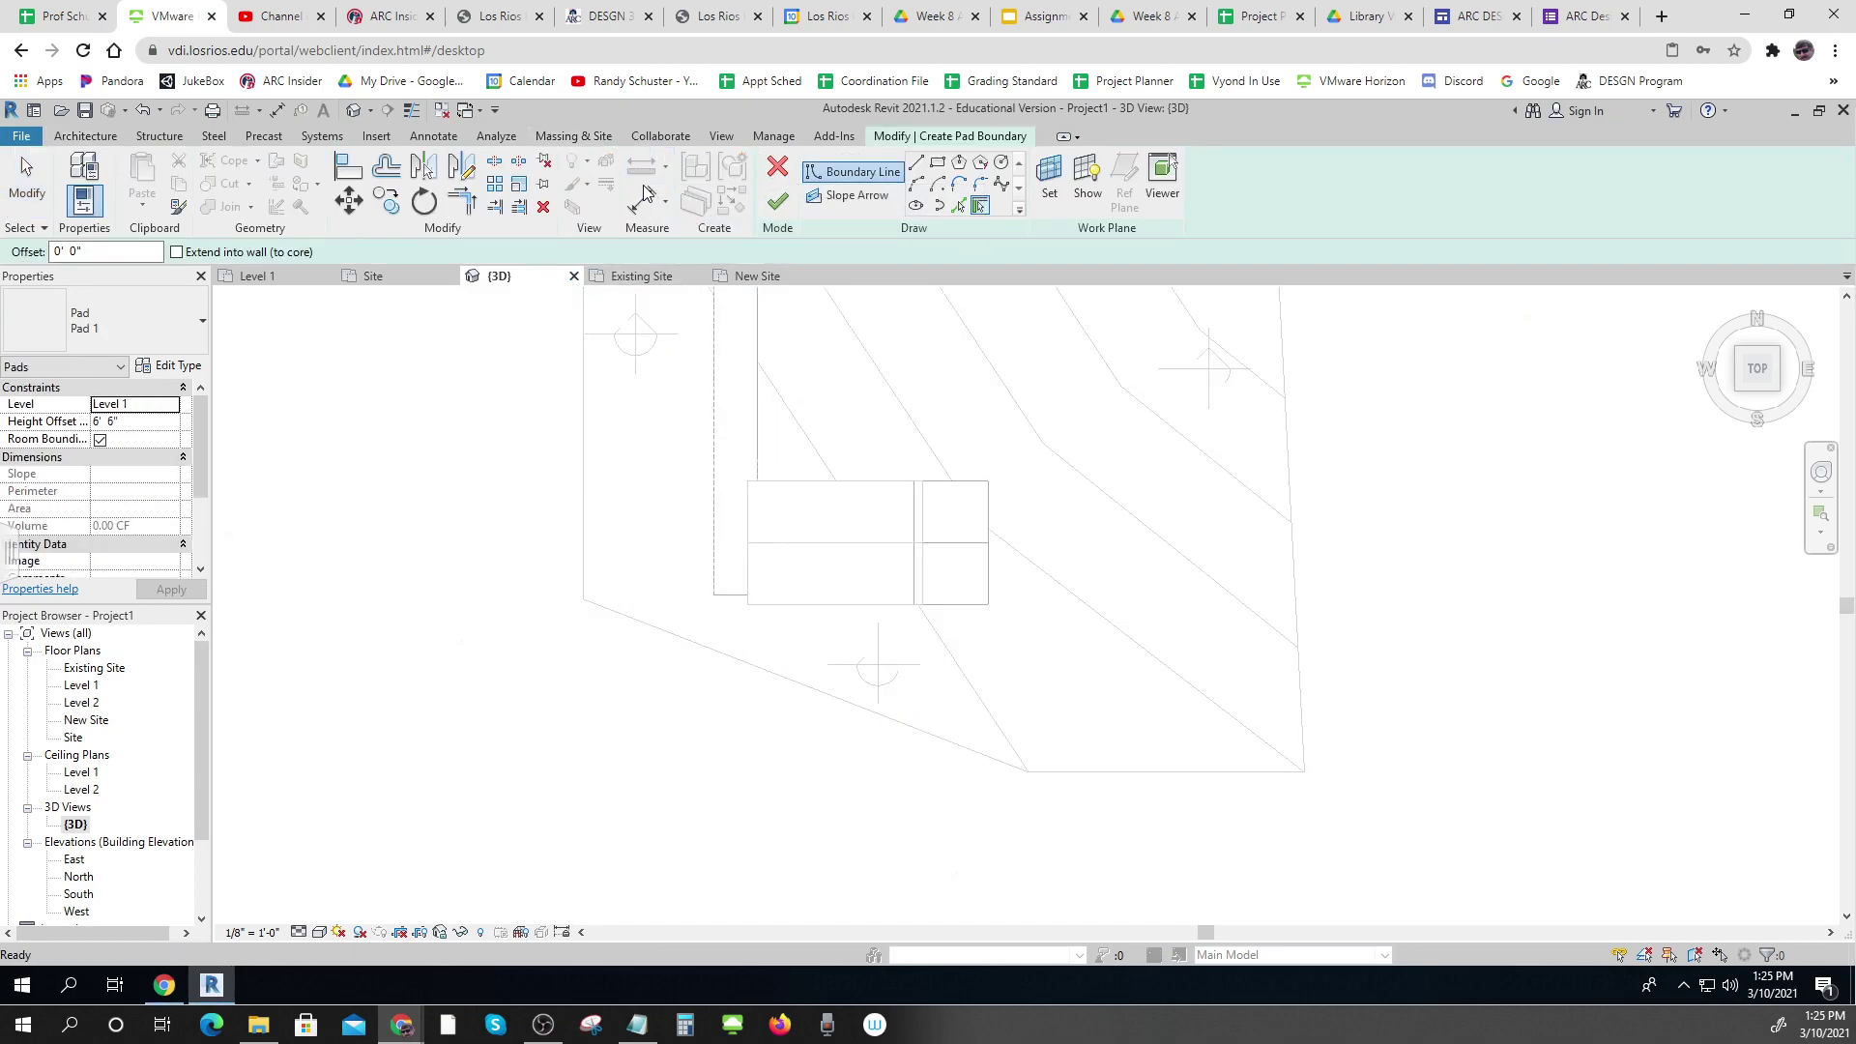
click(938, 165)
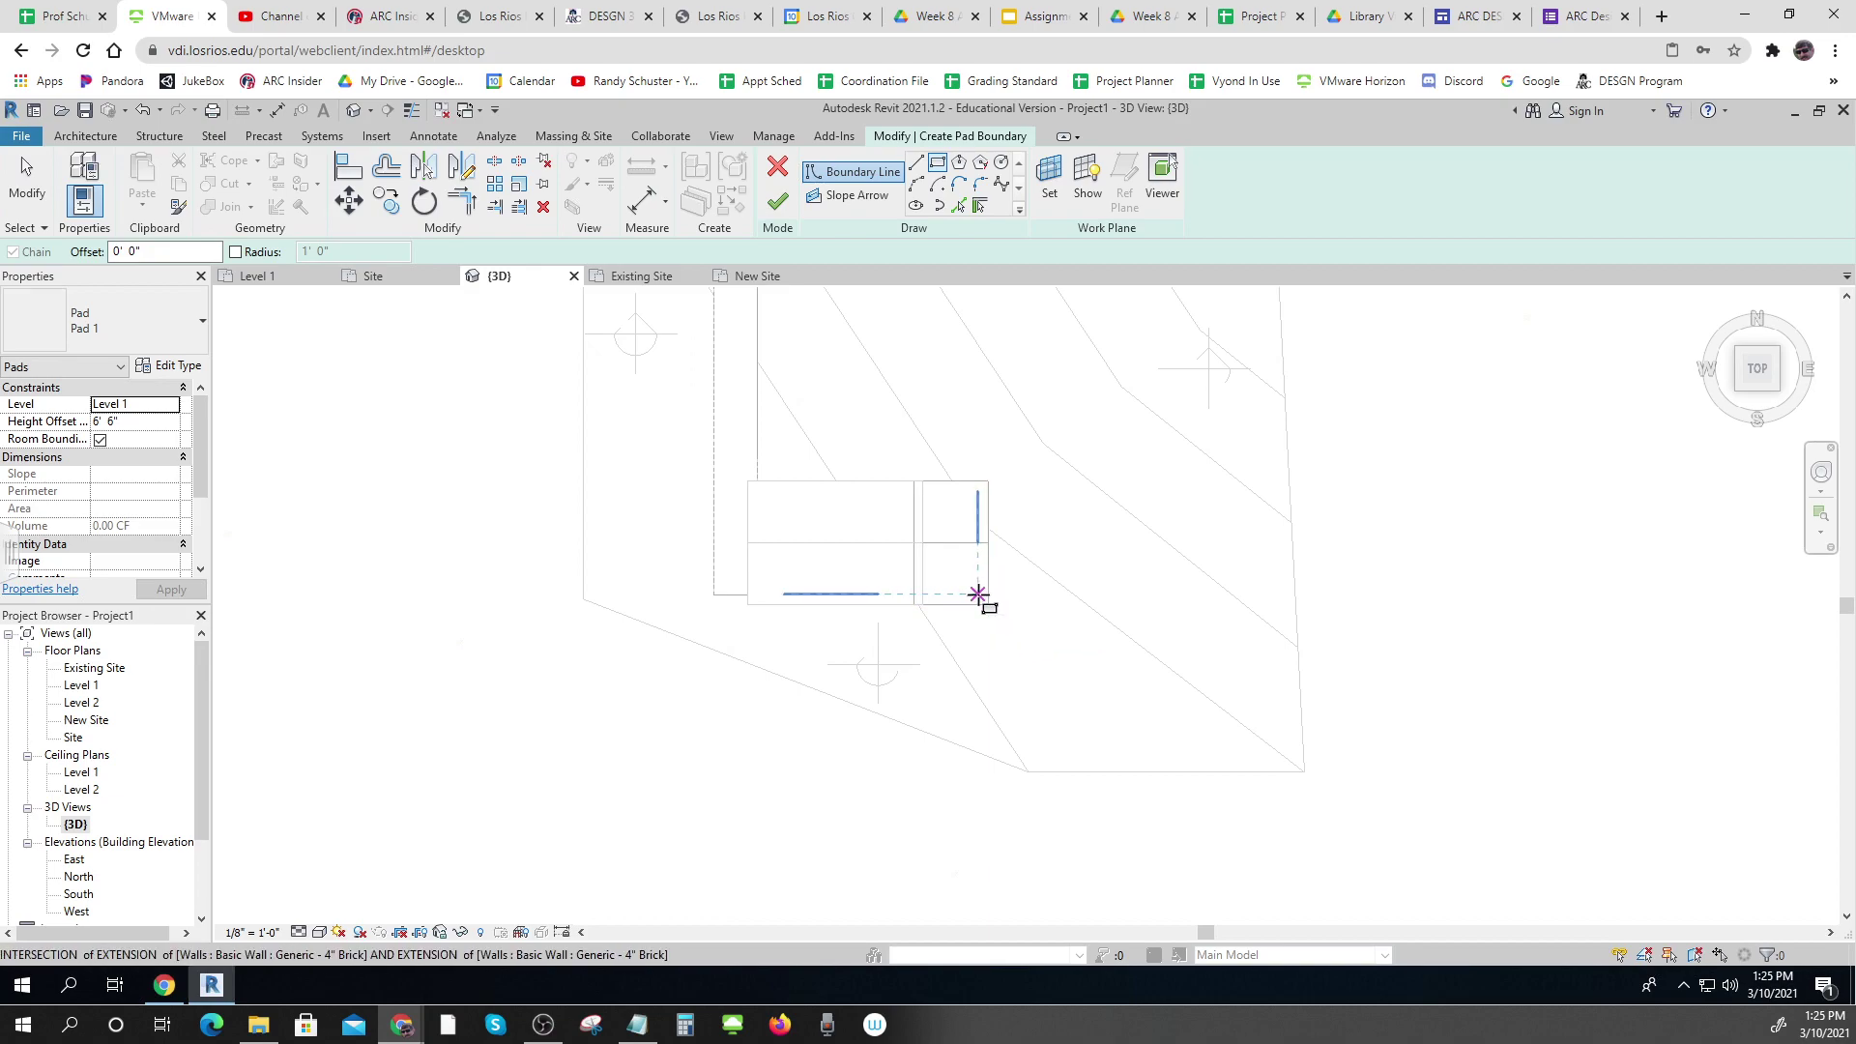
scroll(979, 594, up, 5)
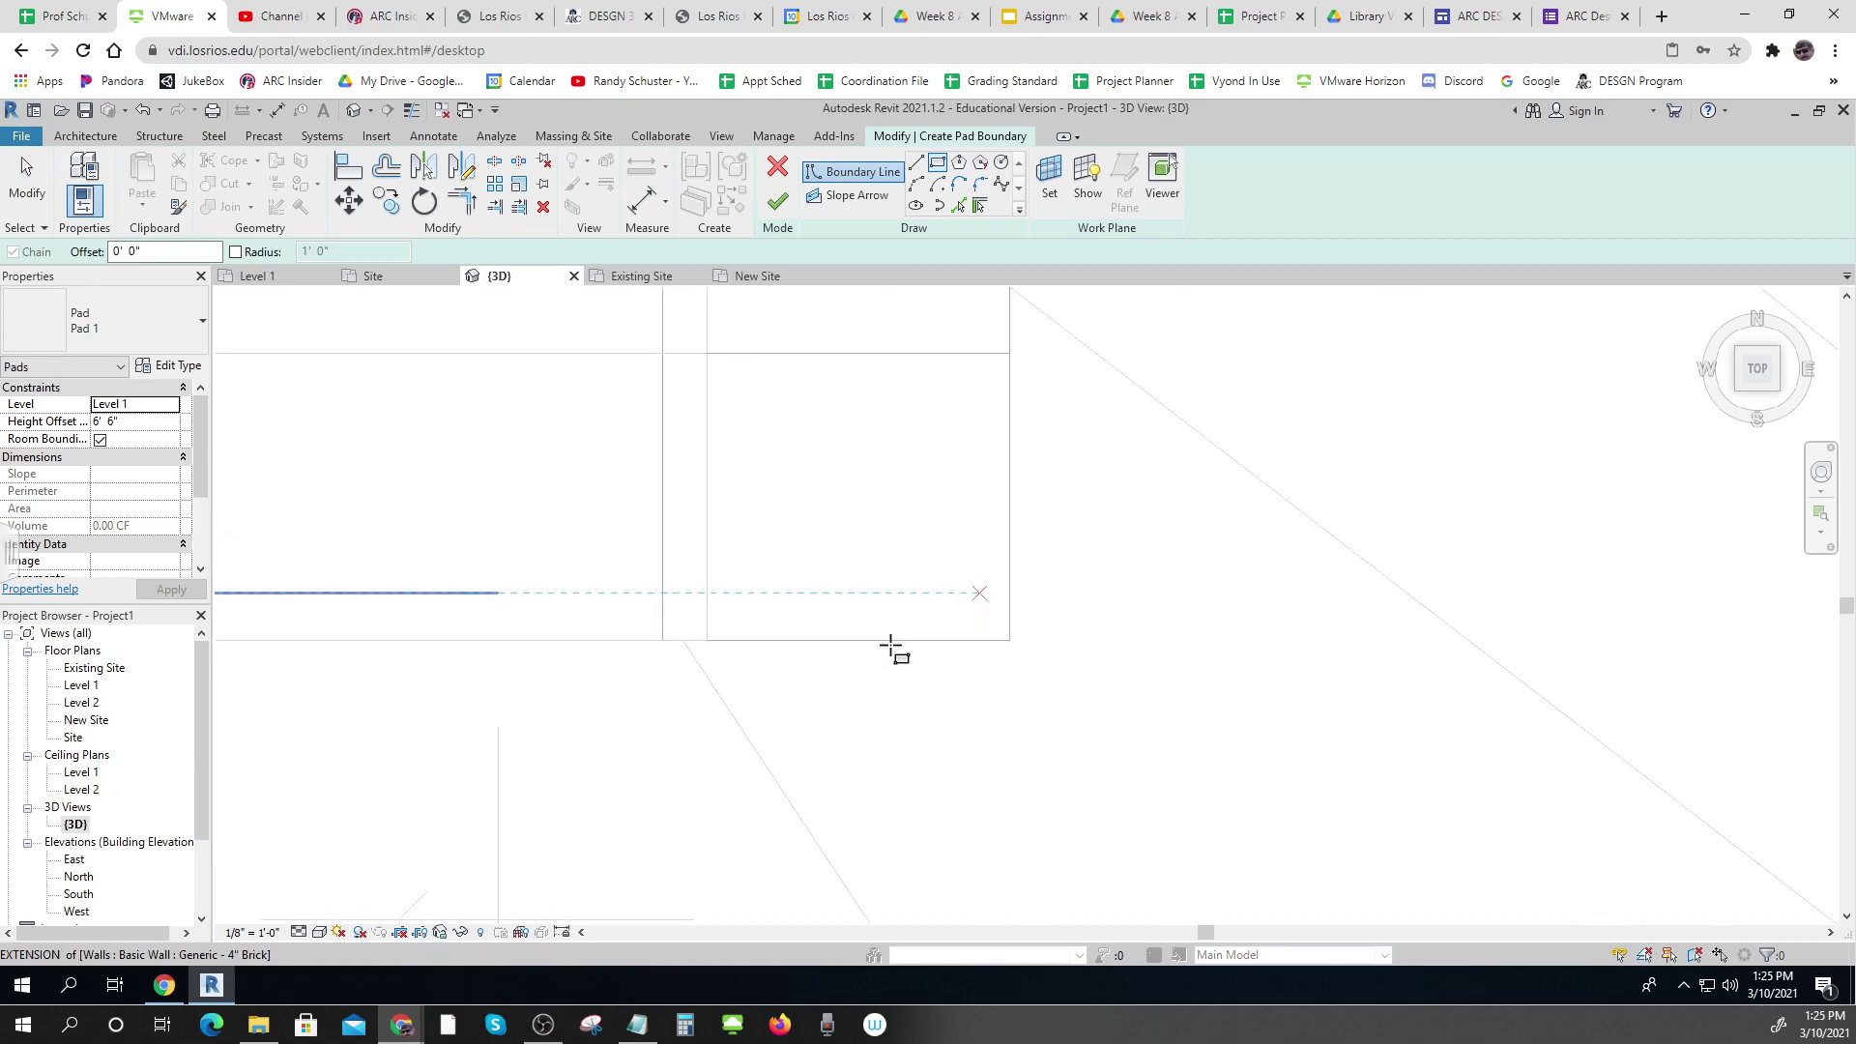
click(319, 932)
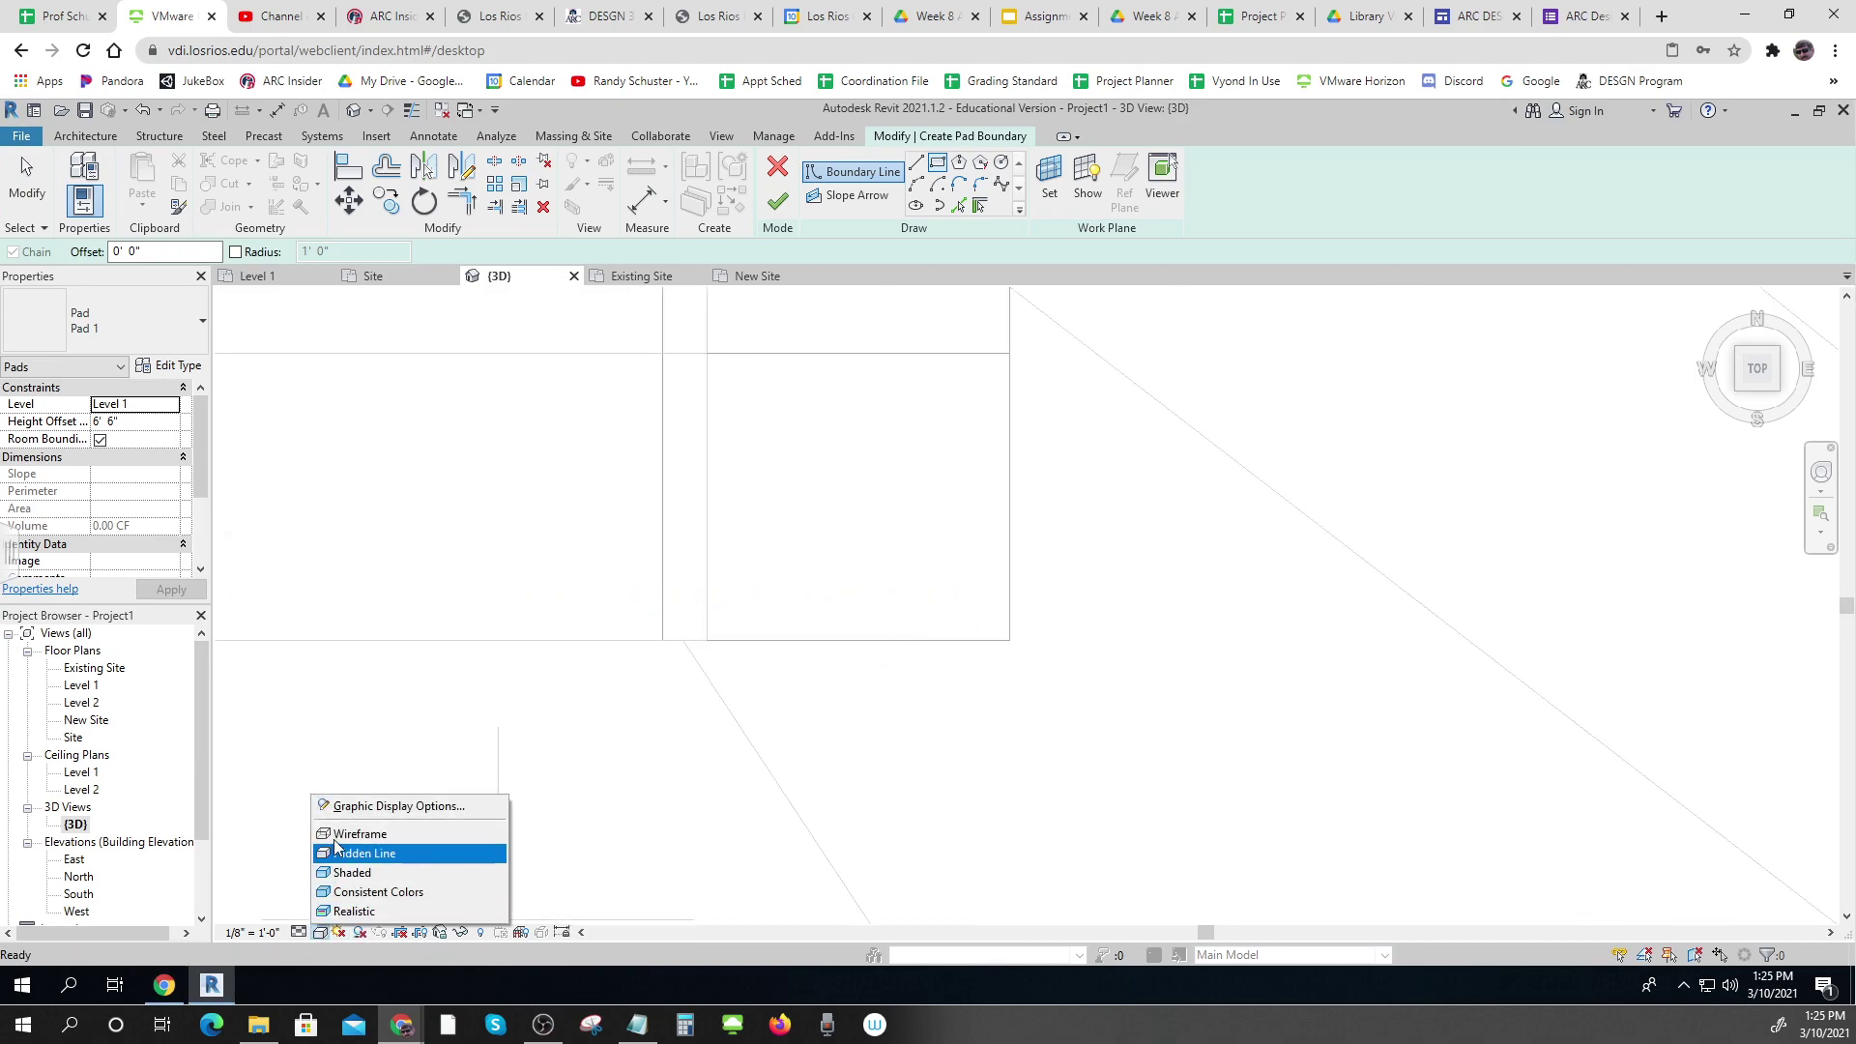
click(387, 849)
click(967, 597)
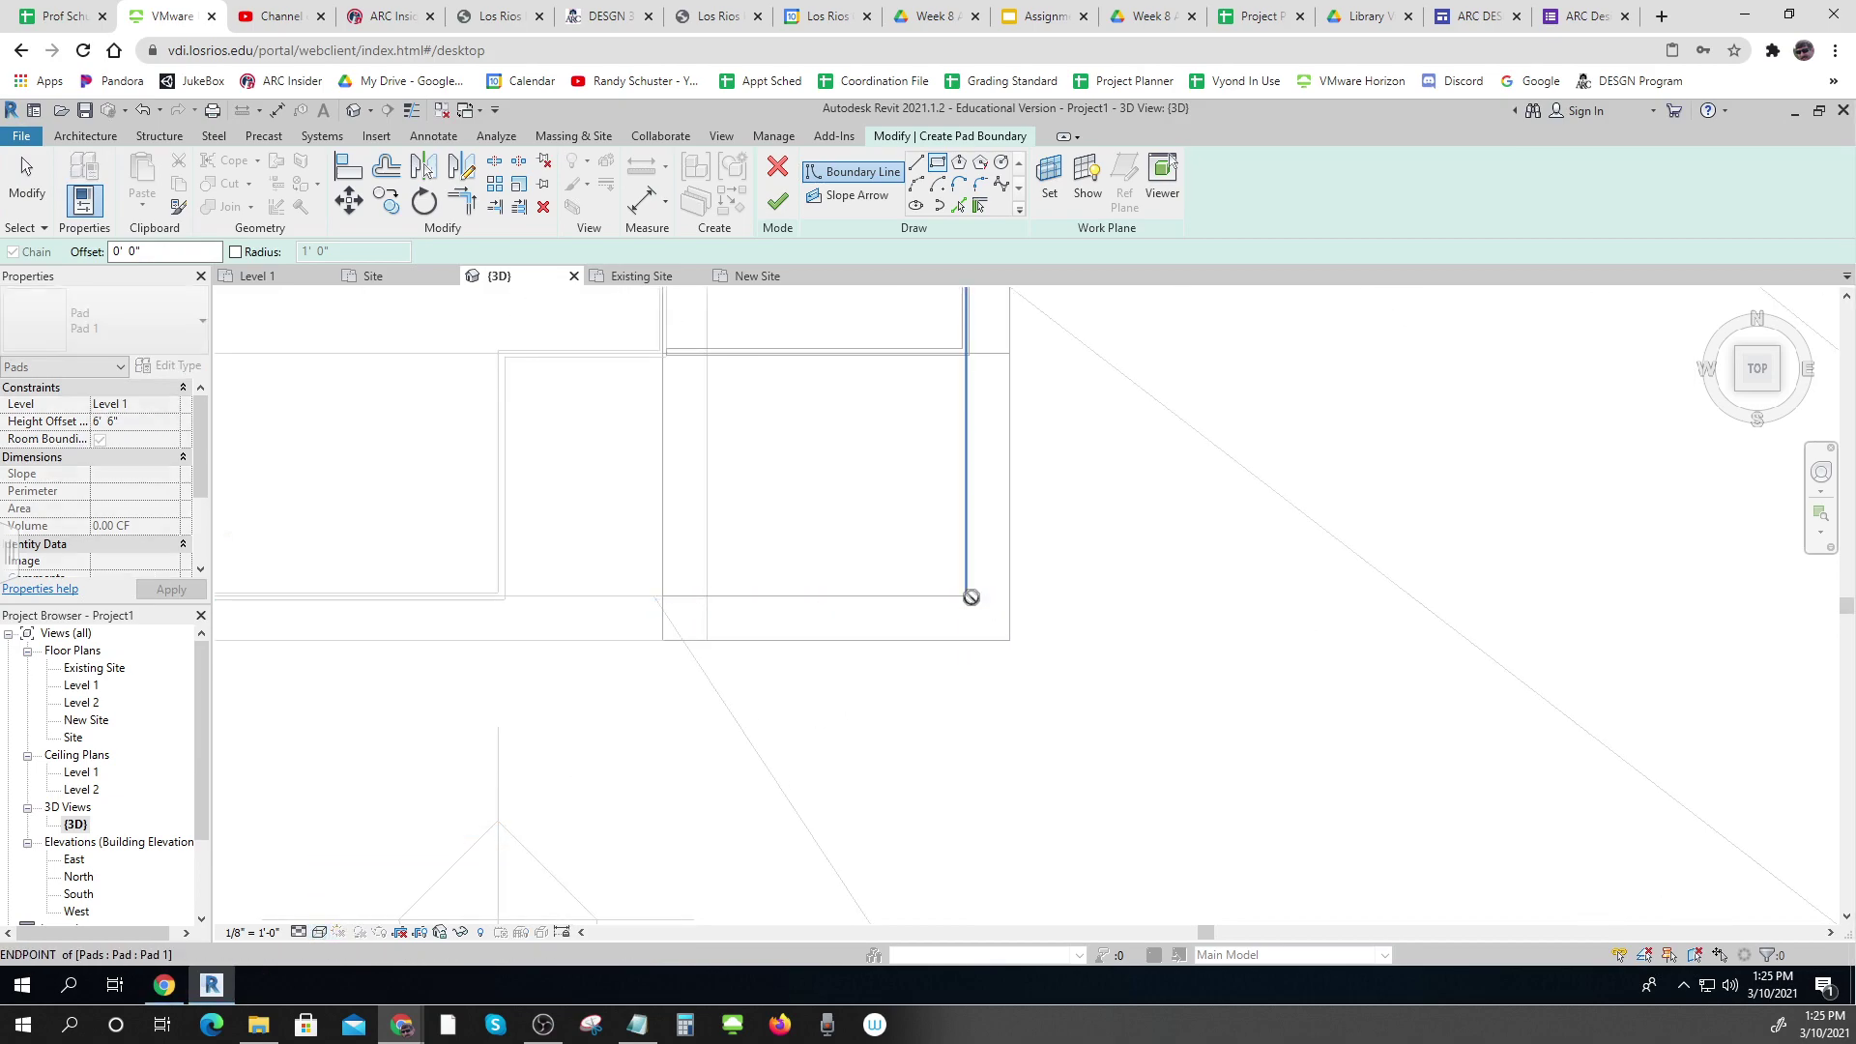
scroll(969, 592, down, 4)
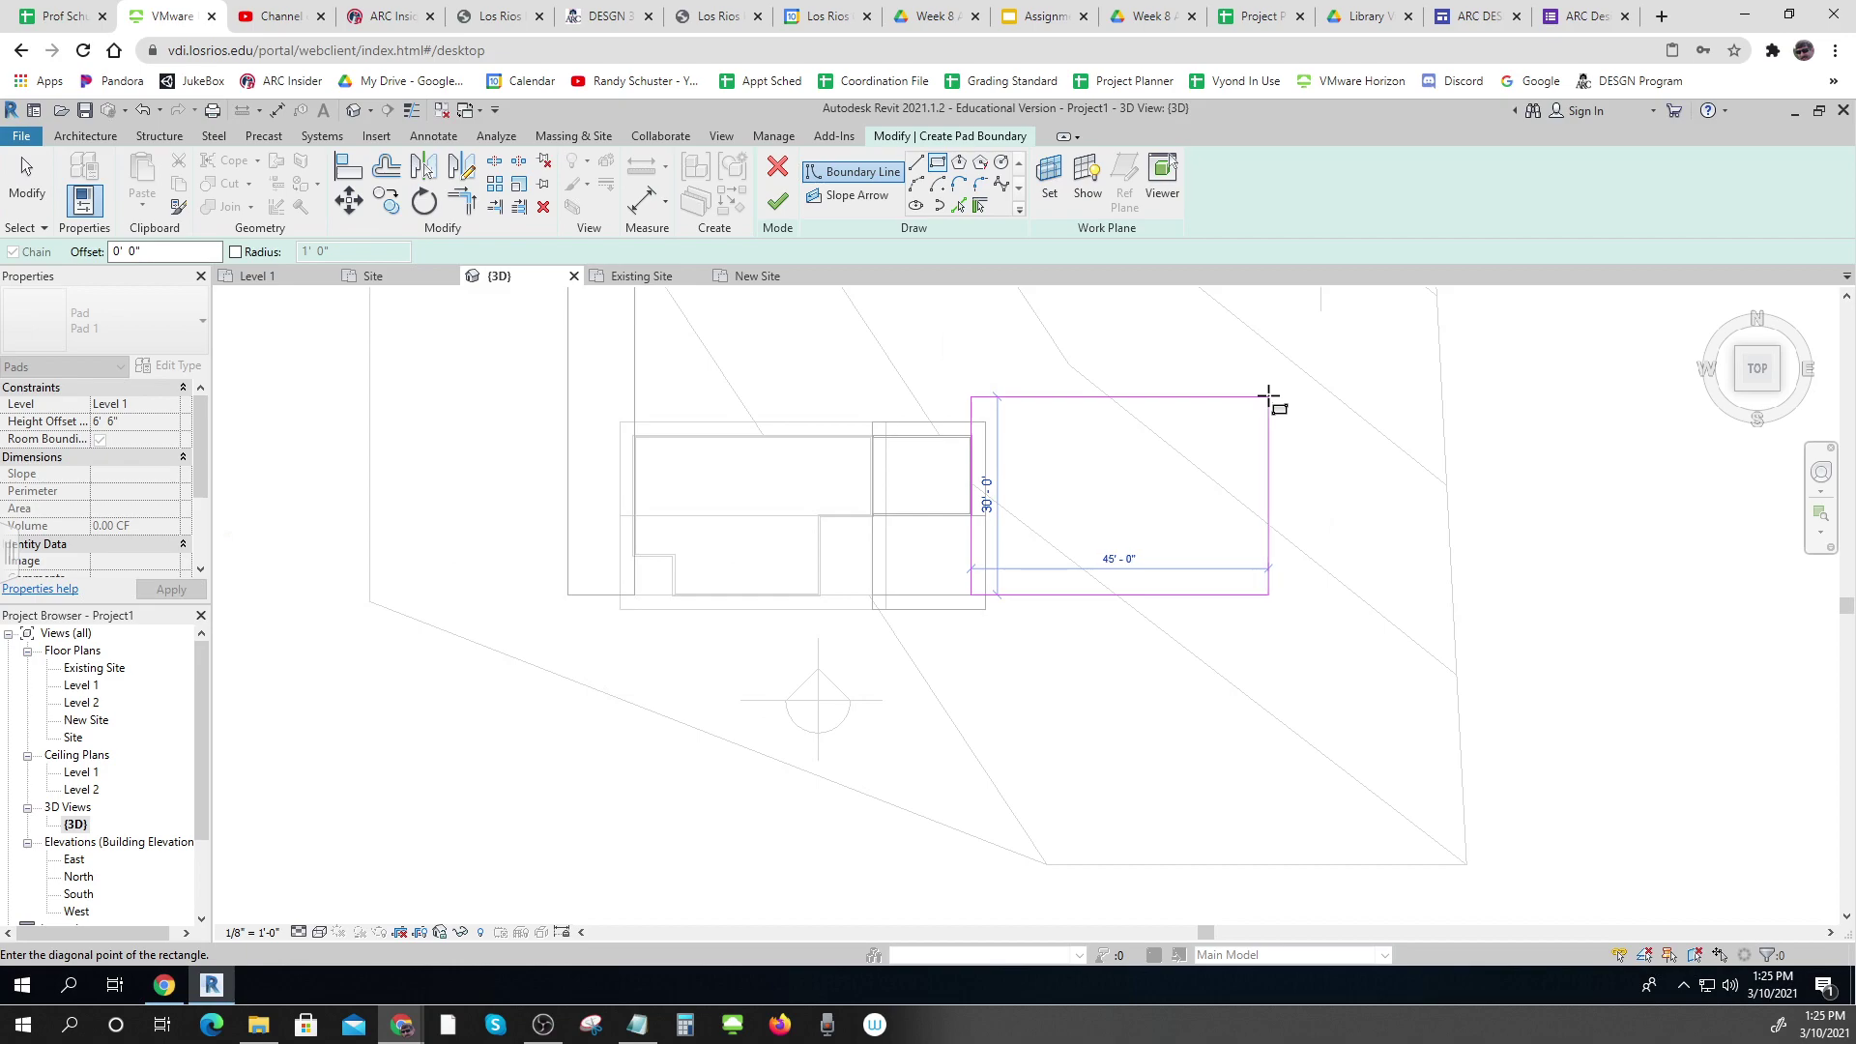
click(1269, 396)
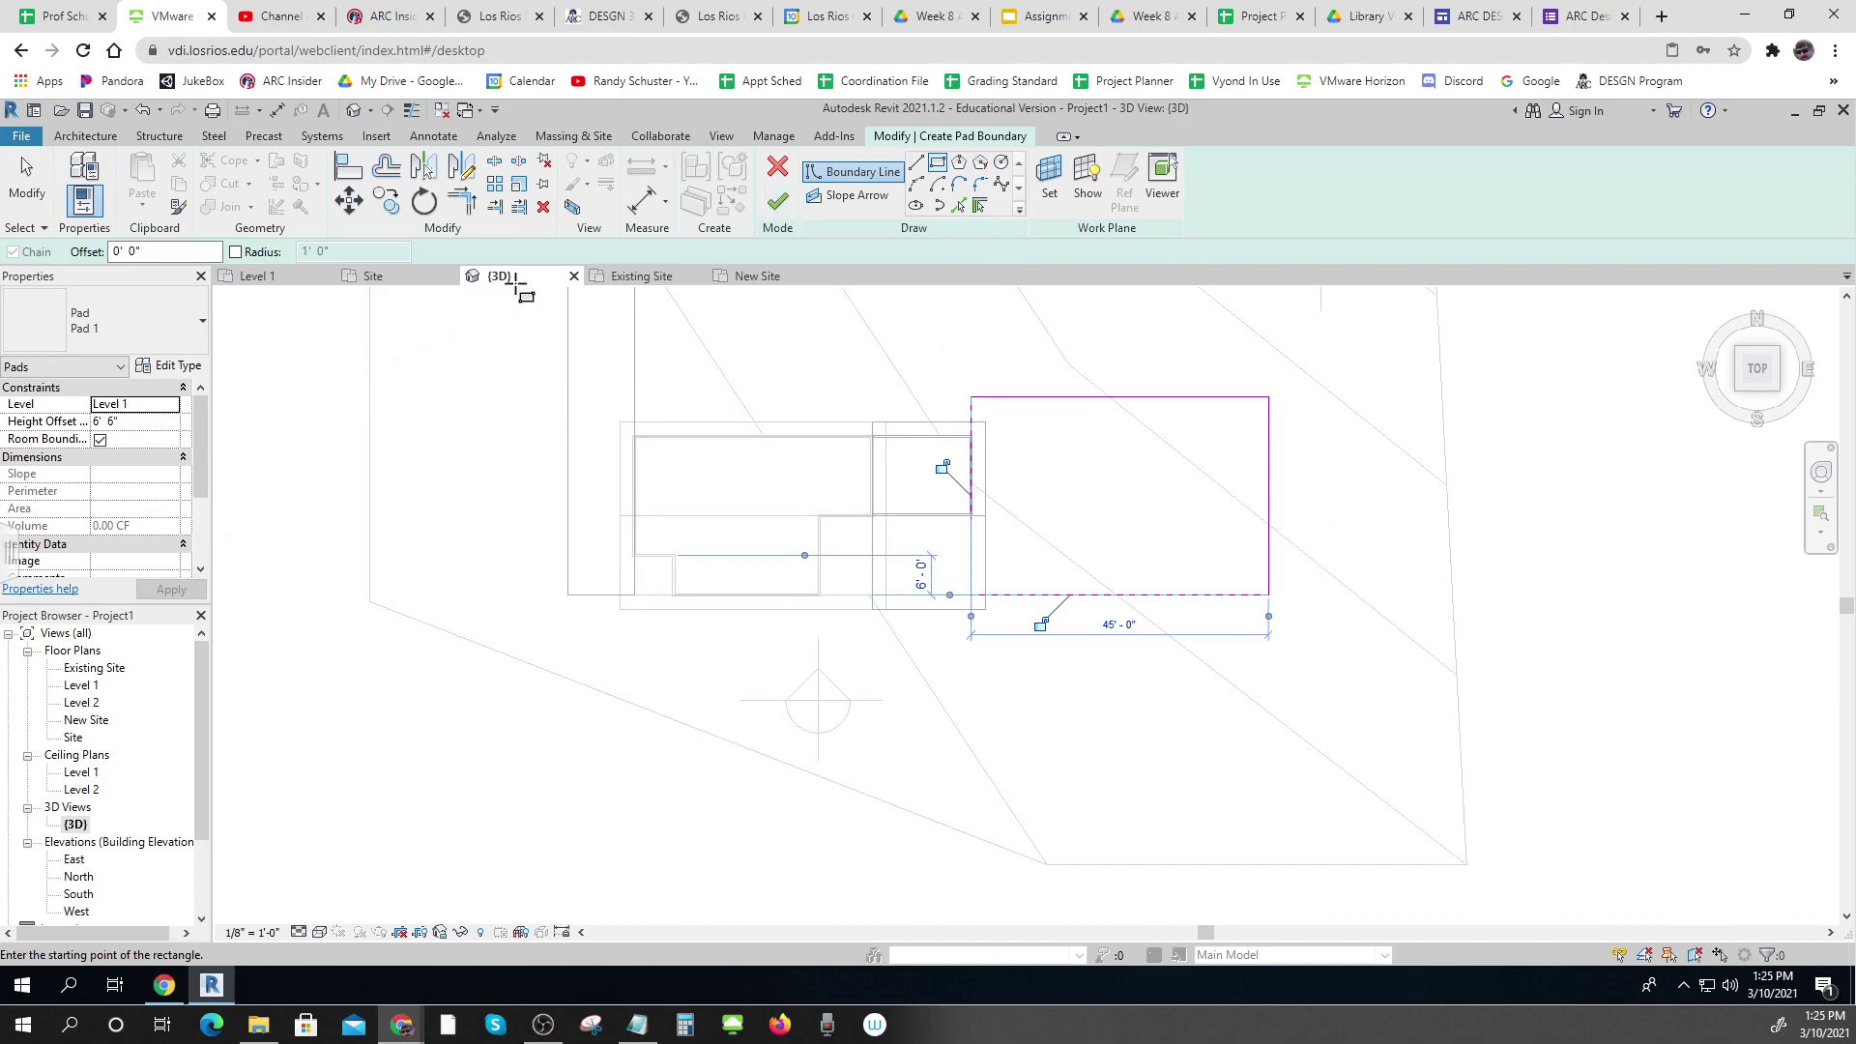
click(777, 202)
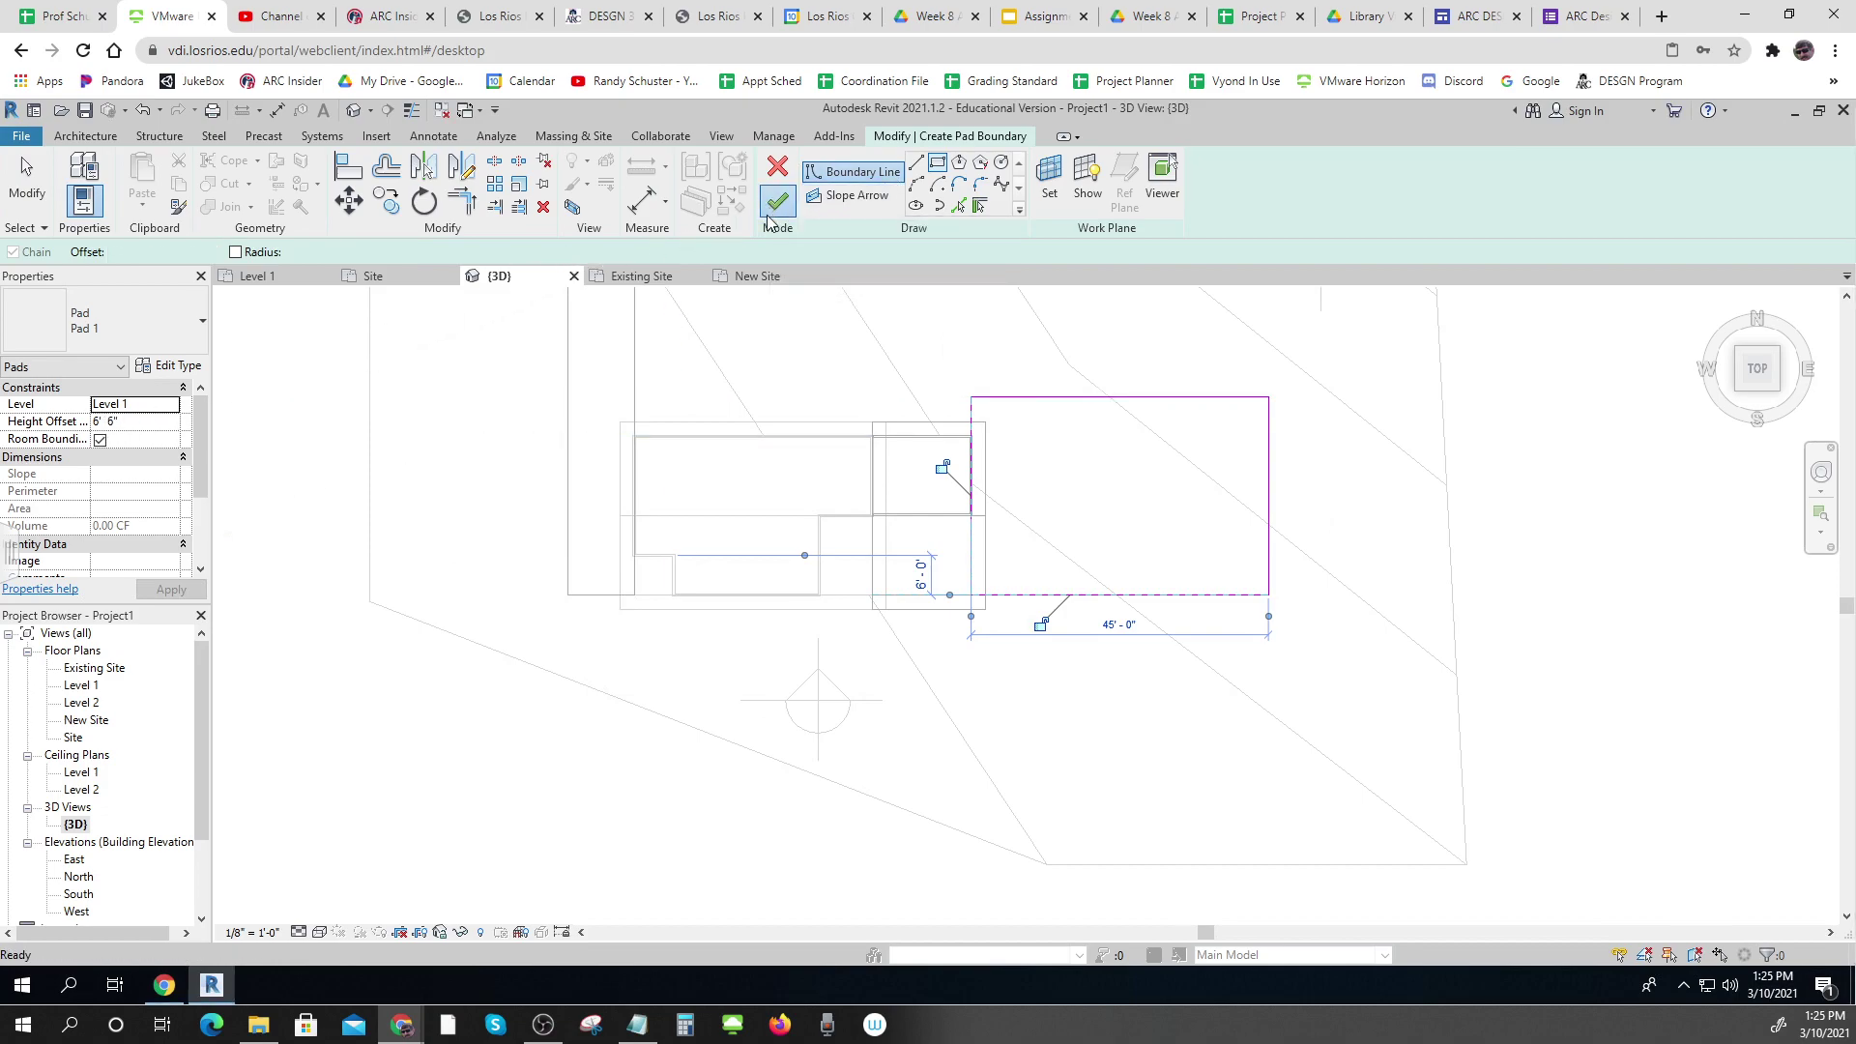
double_click(77, 823)
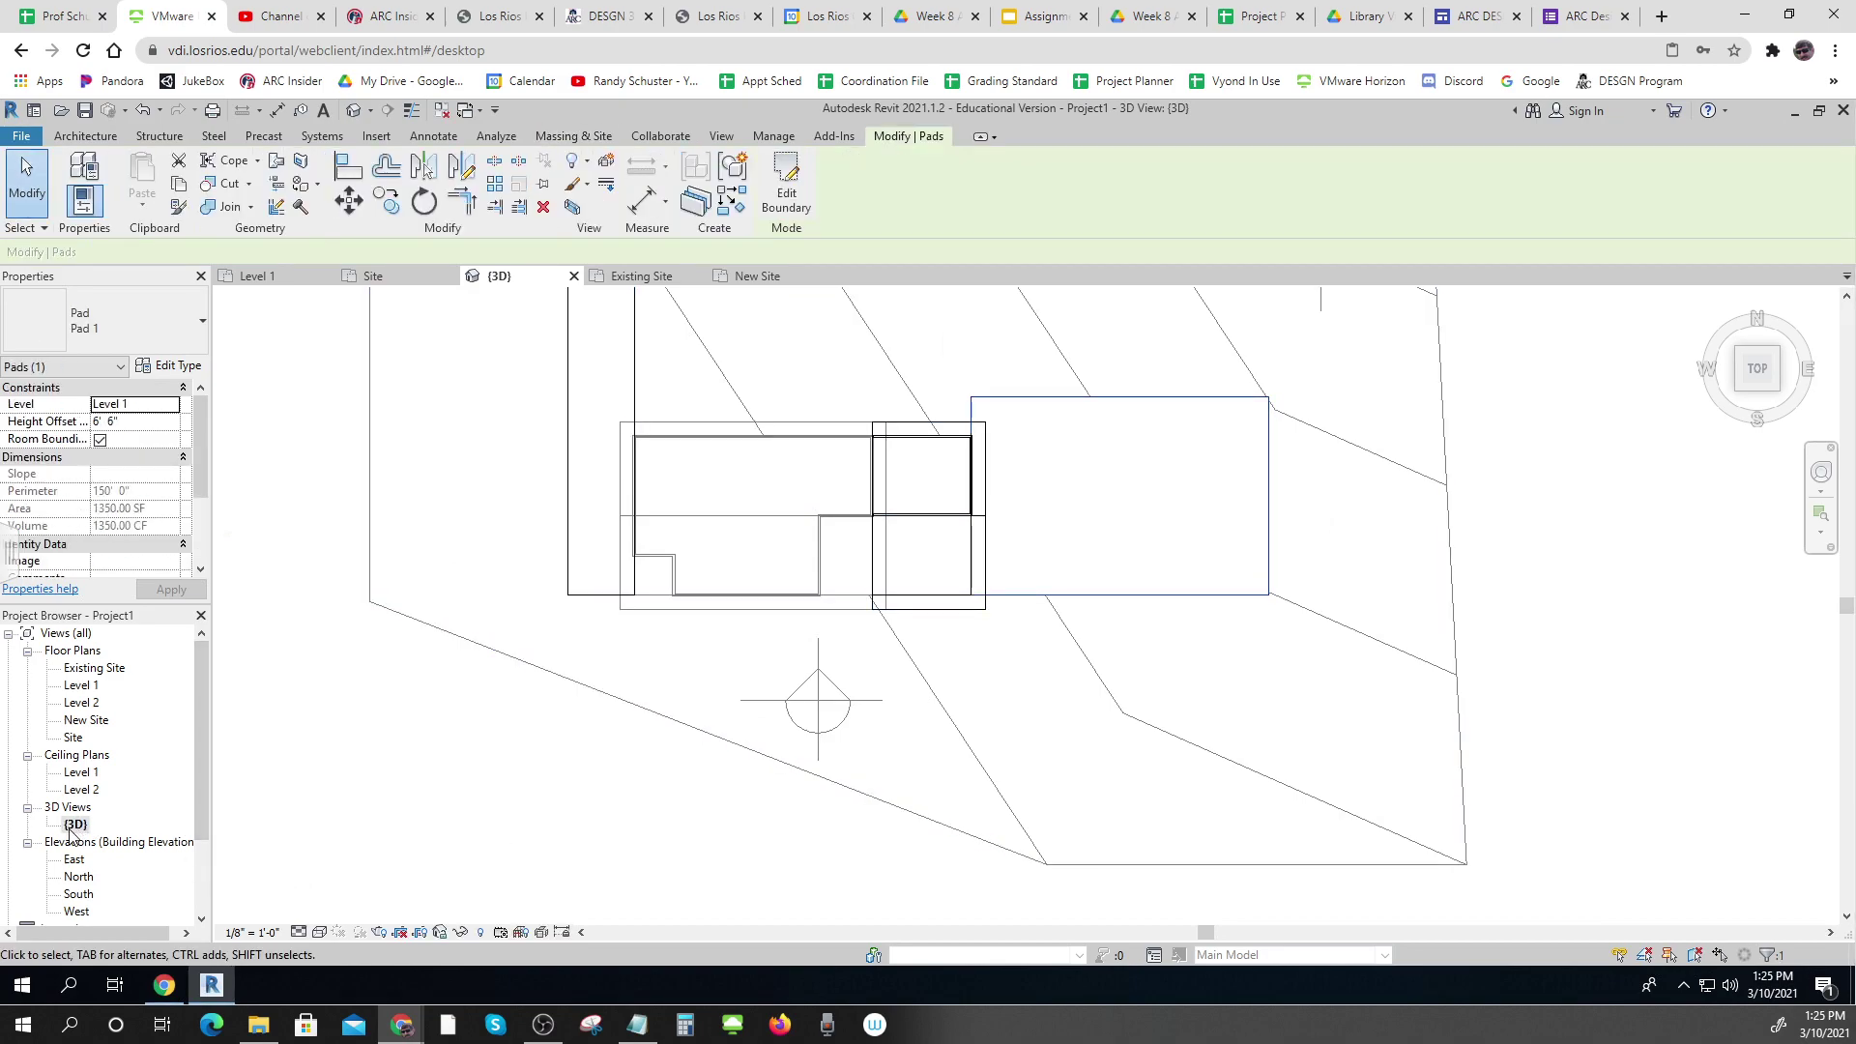
Orbit the 3D view around the new building pad
click(1782, 392)
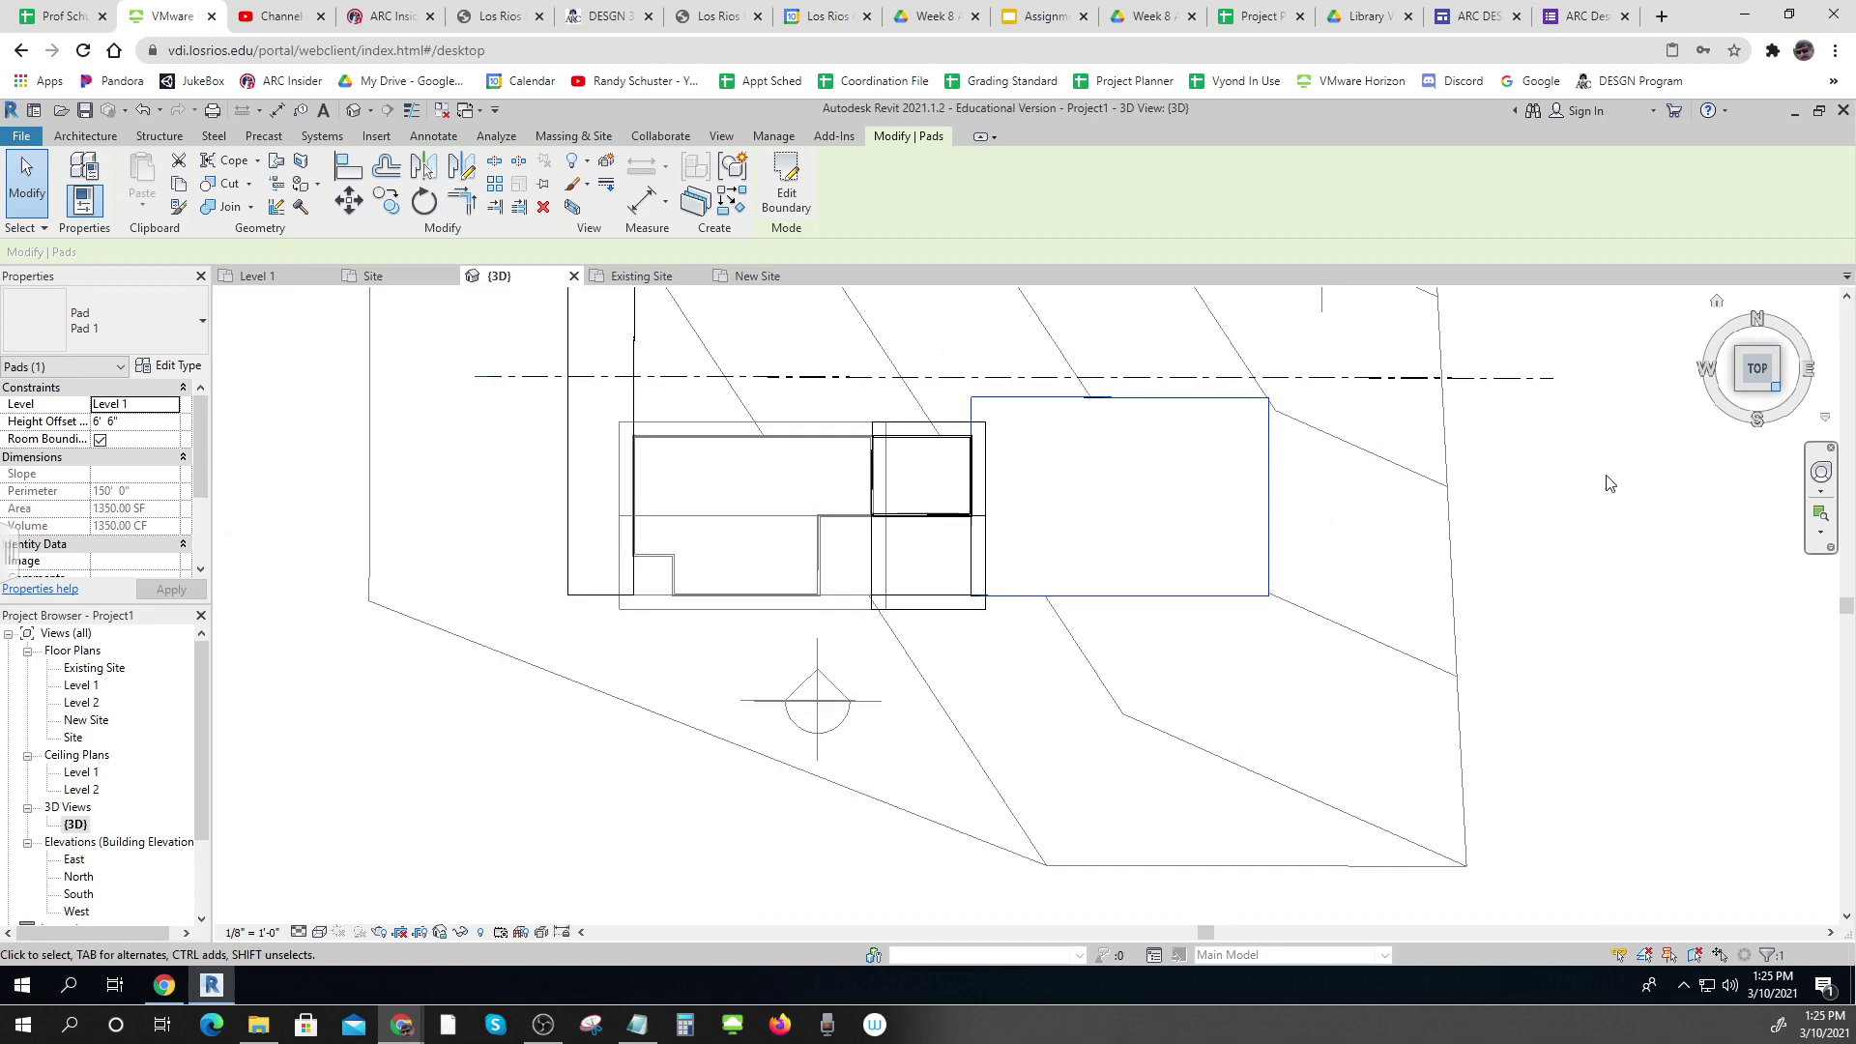
scroll(1368, 603, down, 6)
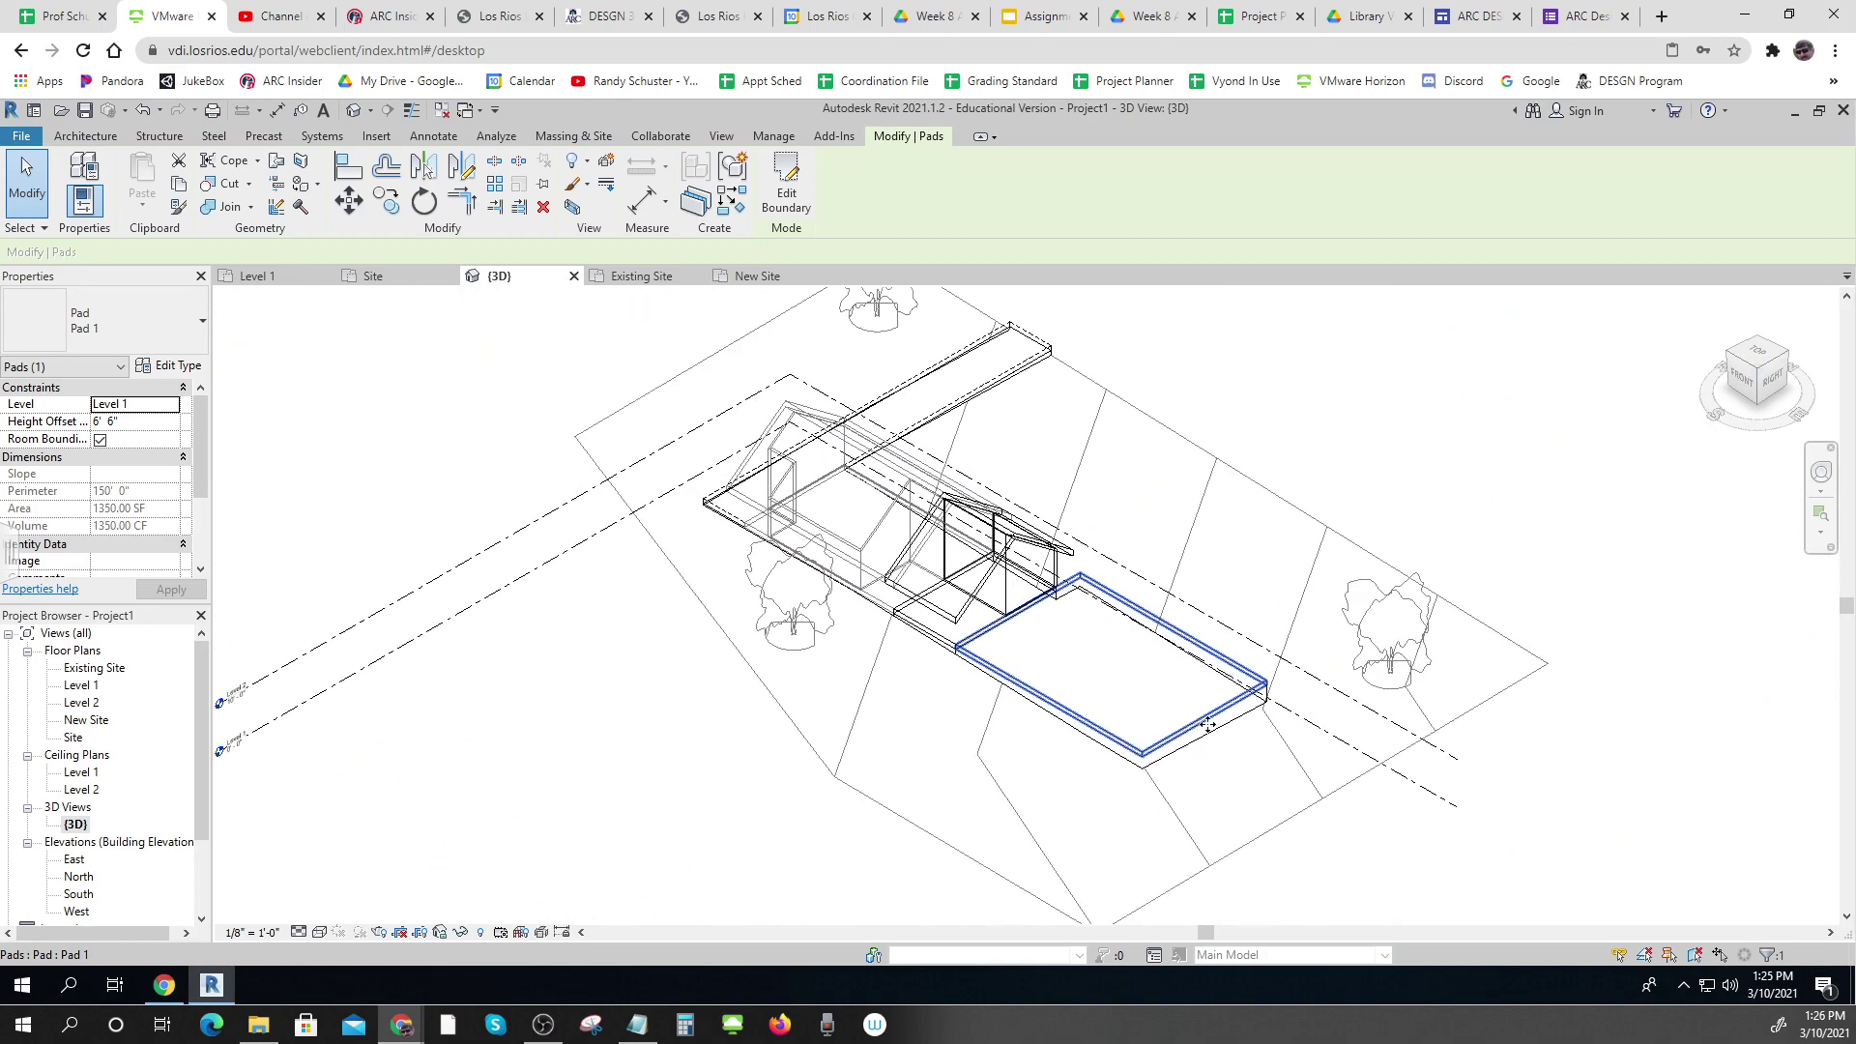
shift+middle_drag(1321, 817, 1131, 649)
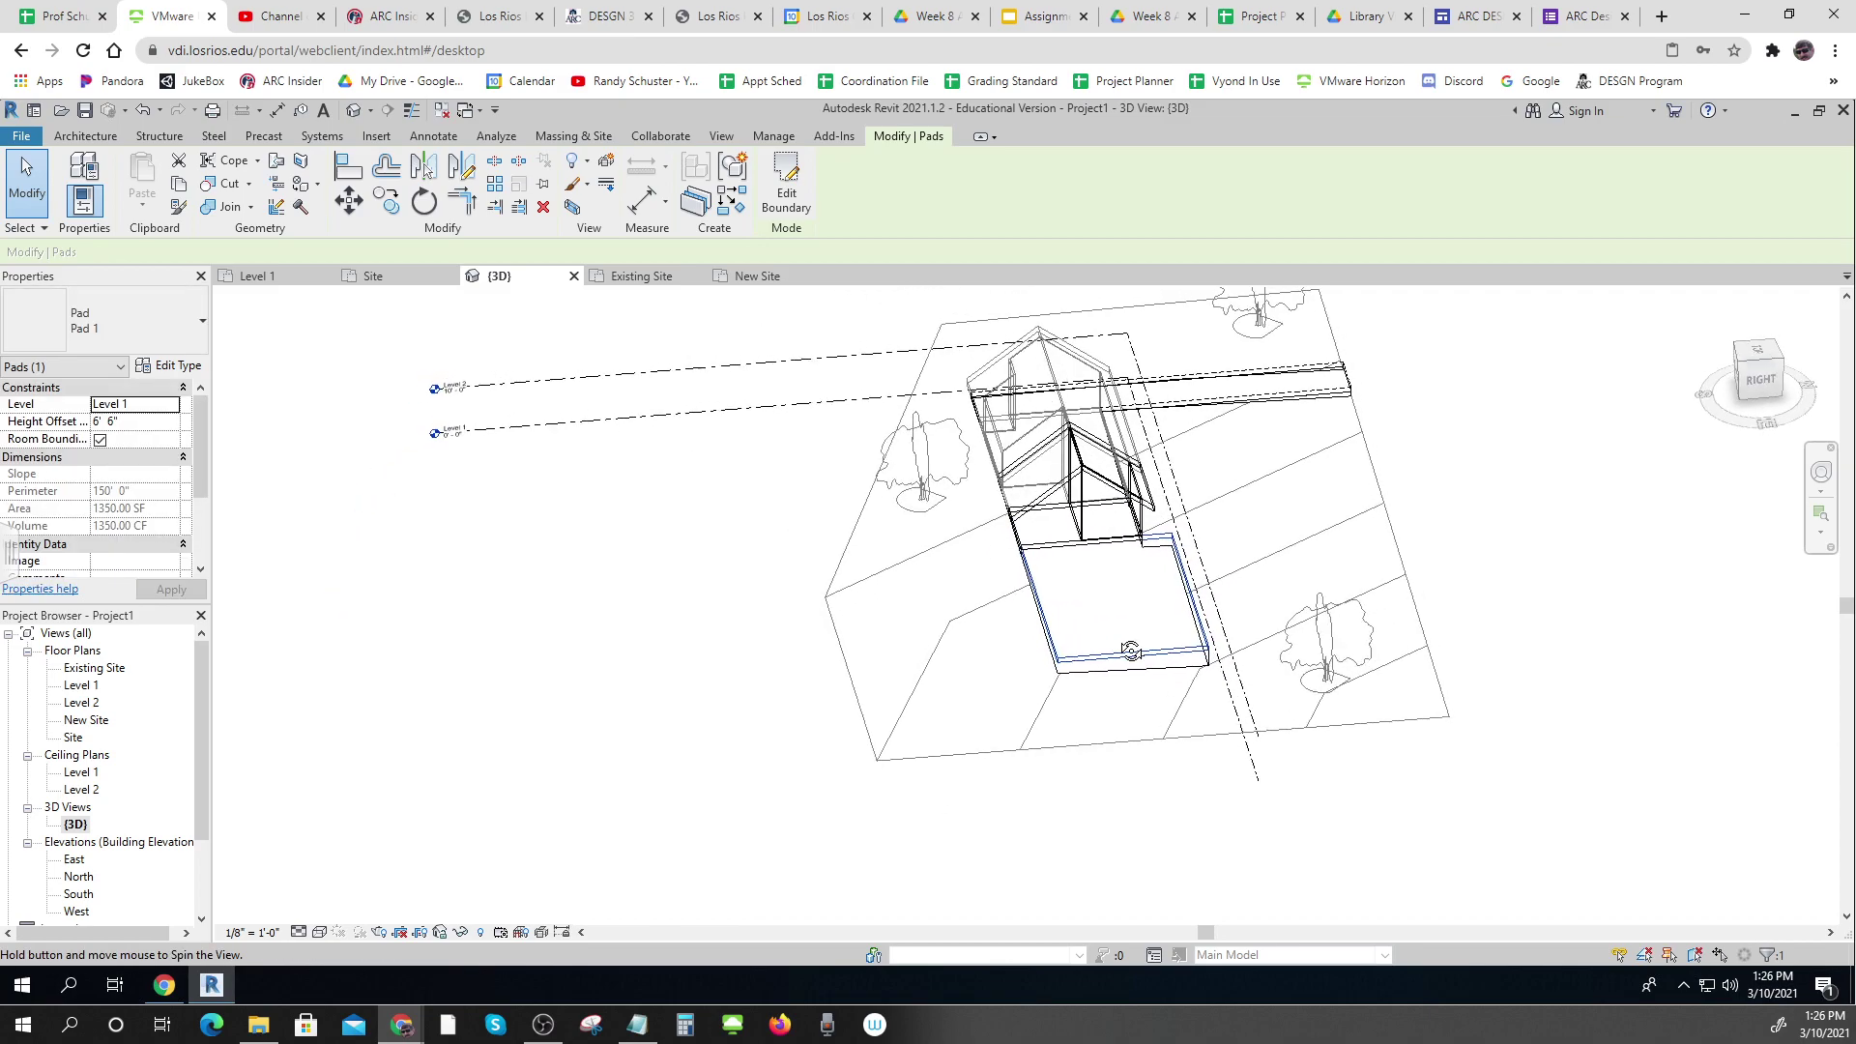
scroll(1082, 677, up, 5)
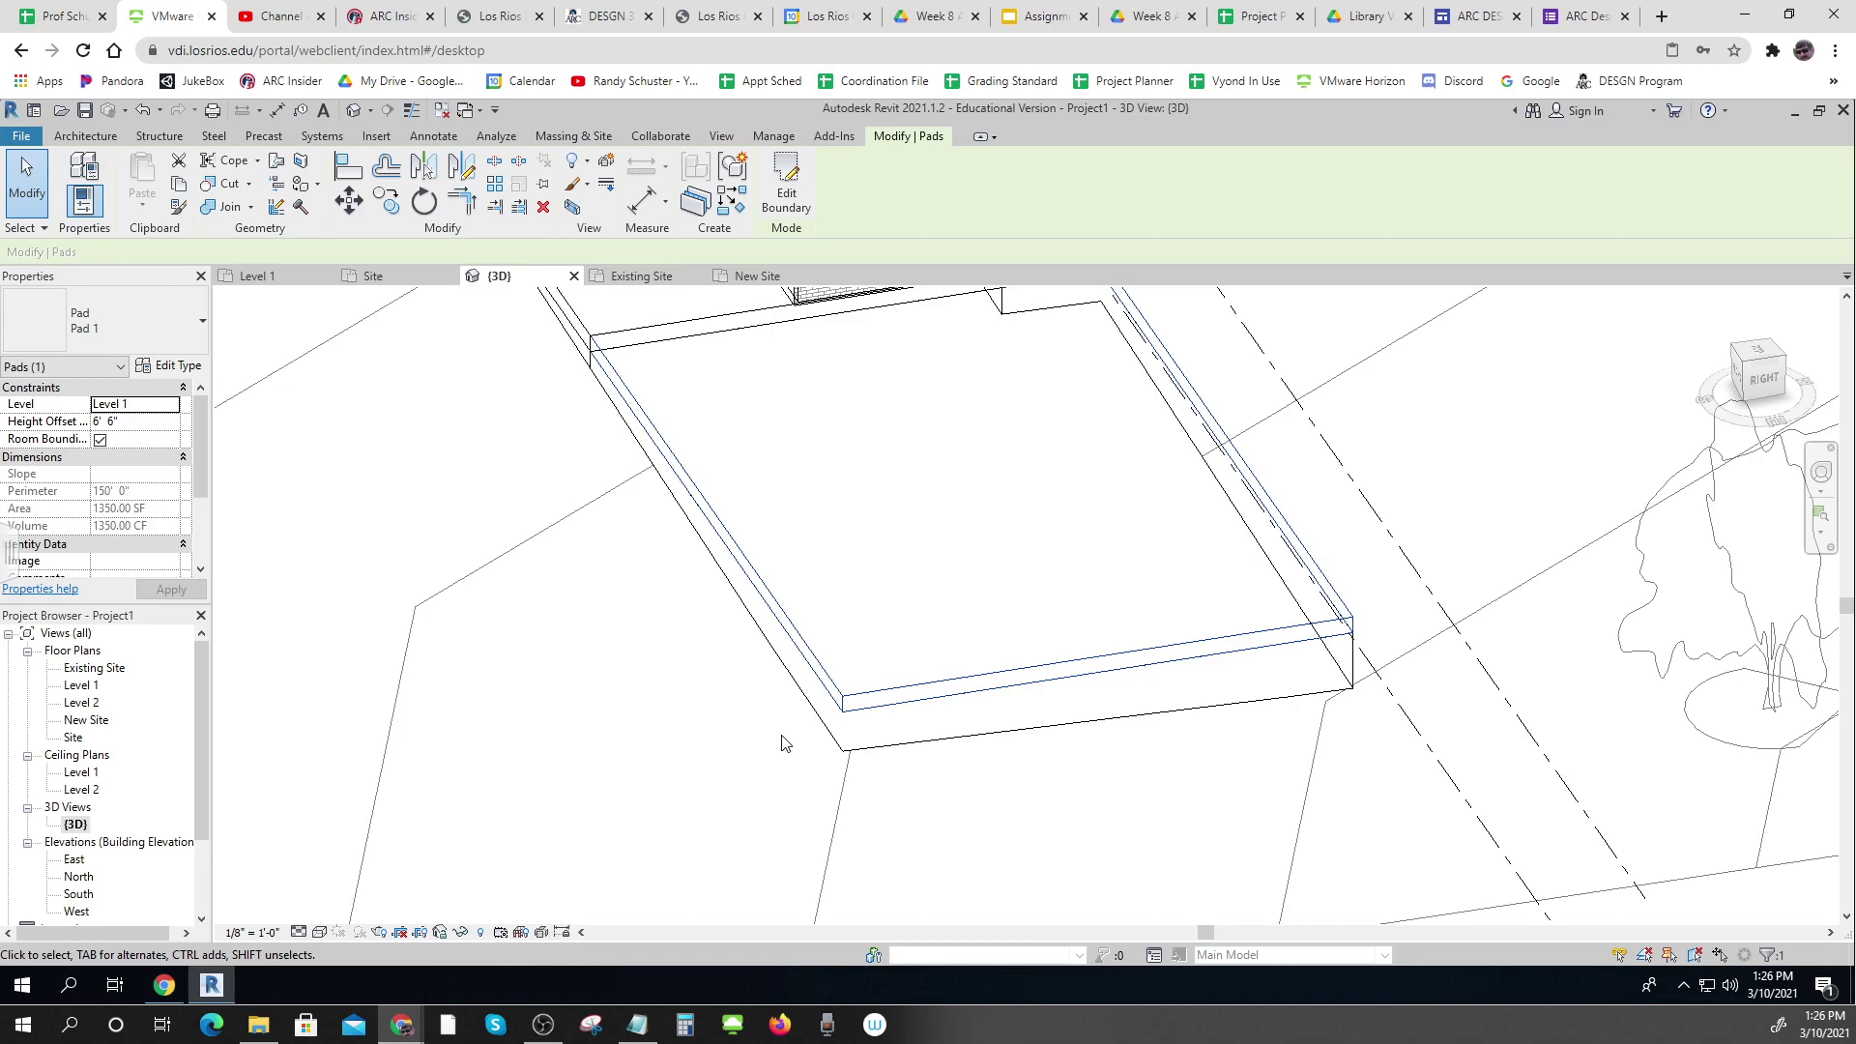
scroll(1356, 750, down, 5)
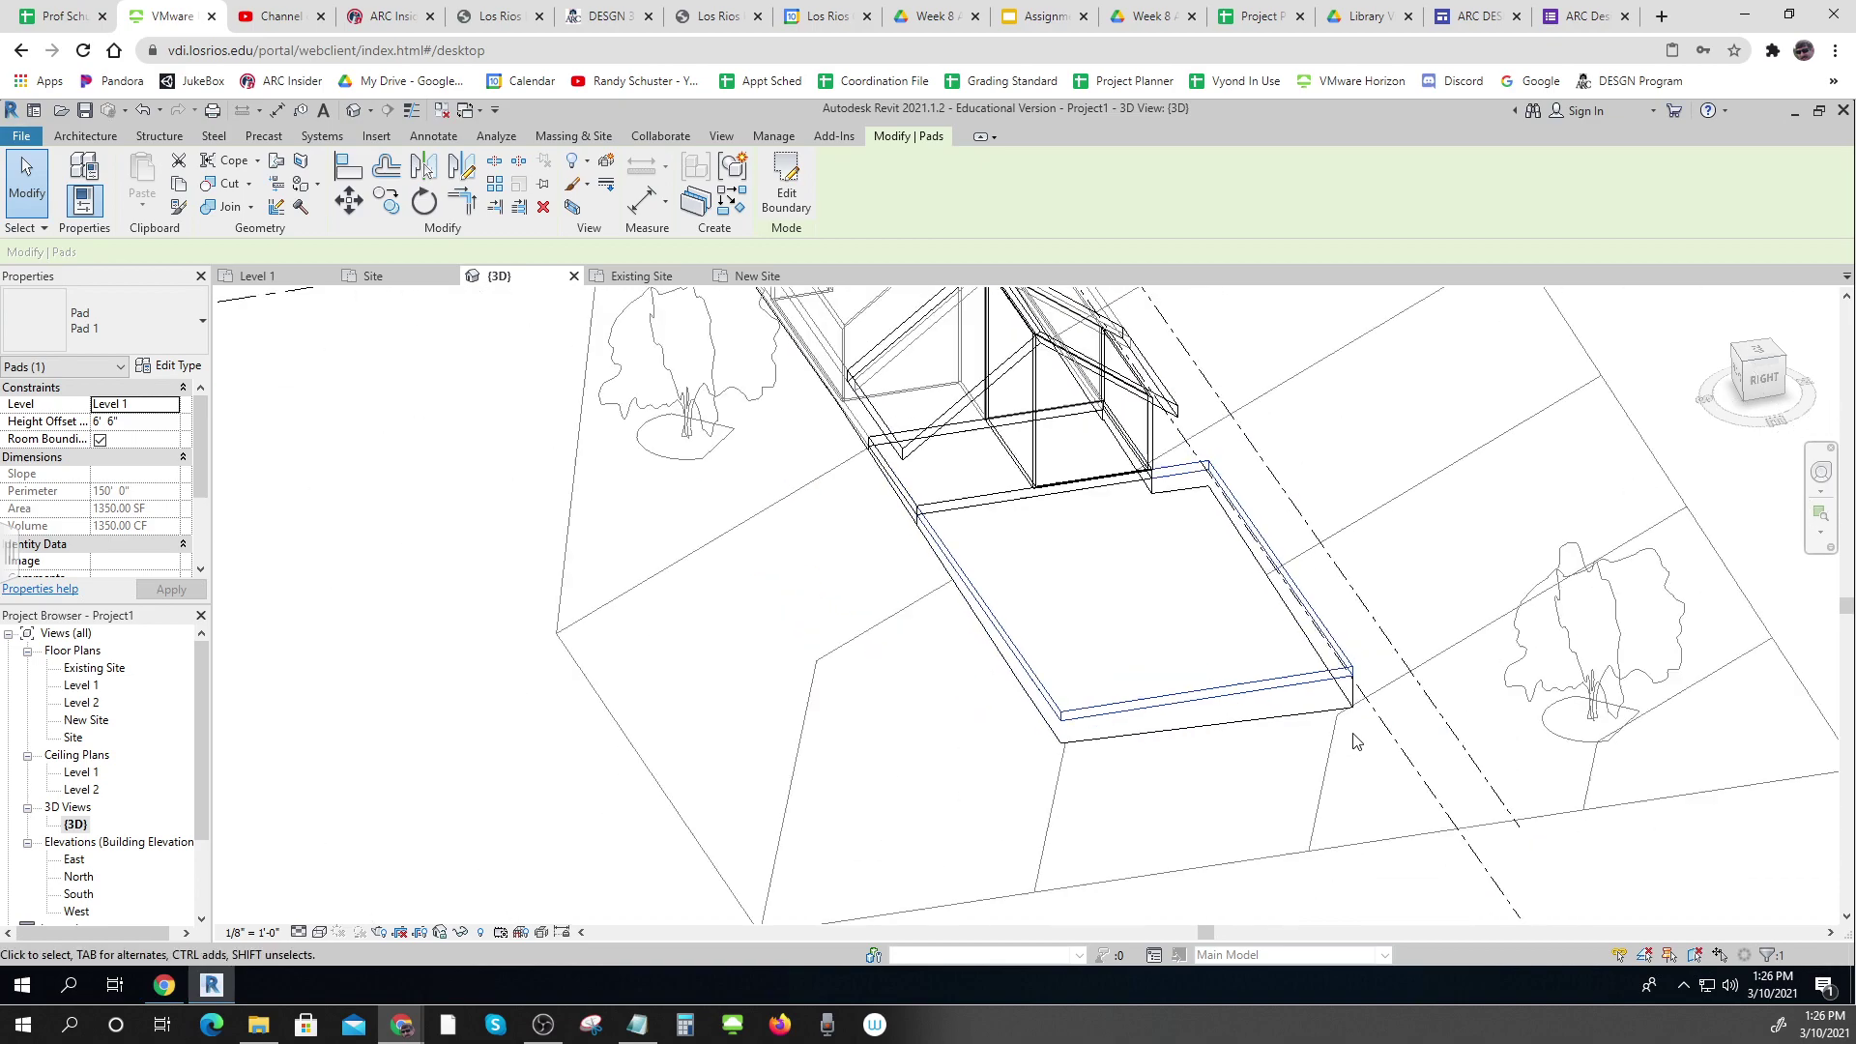
Set a north-up top view centred on the whole site and clear the selection
click(1751, 358)
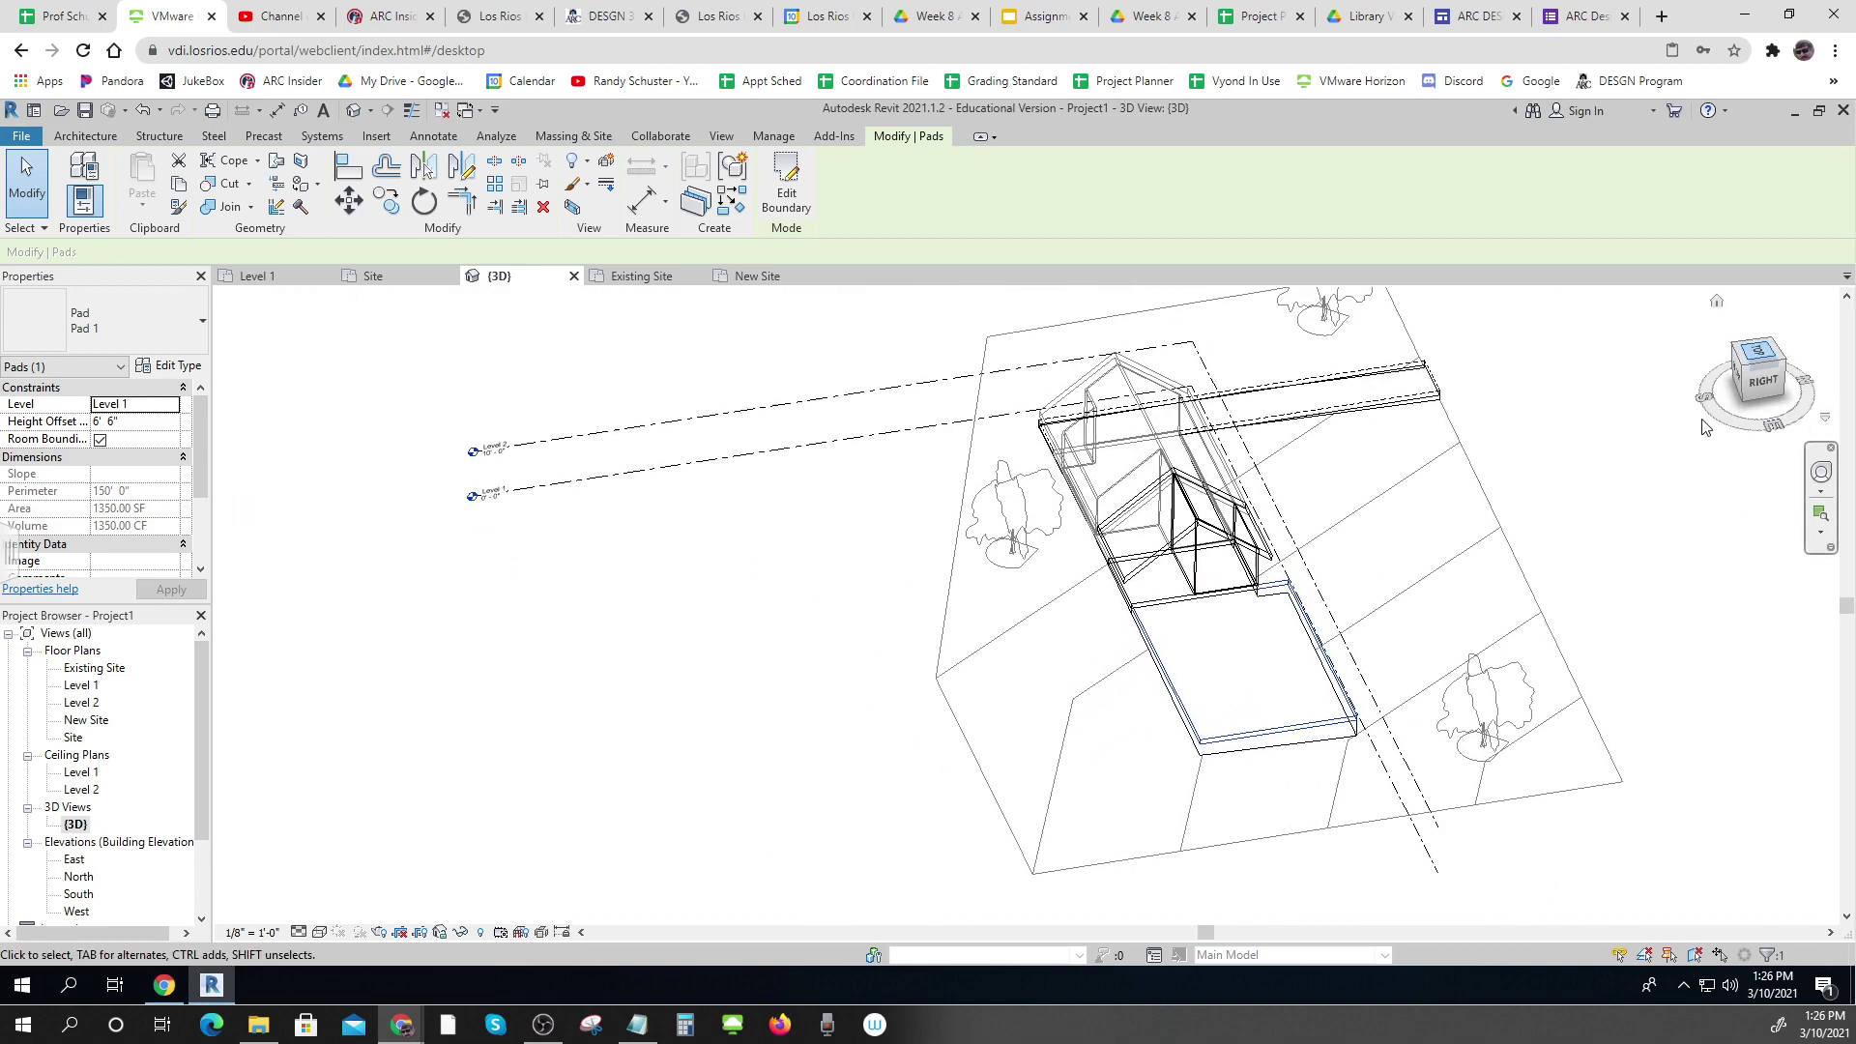
click(1821, 301)
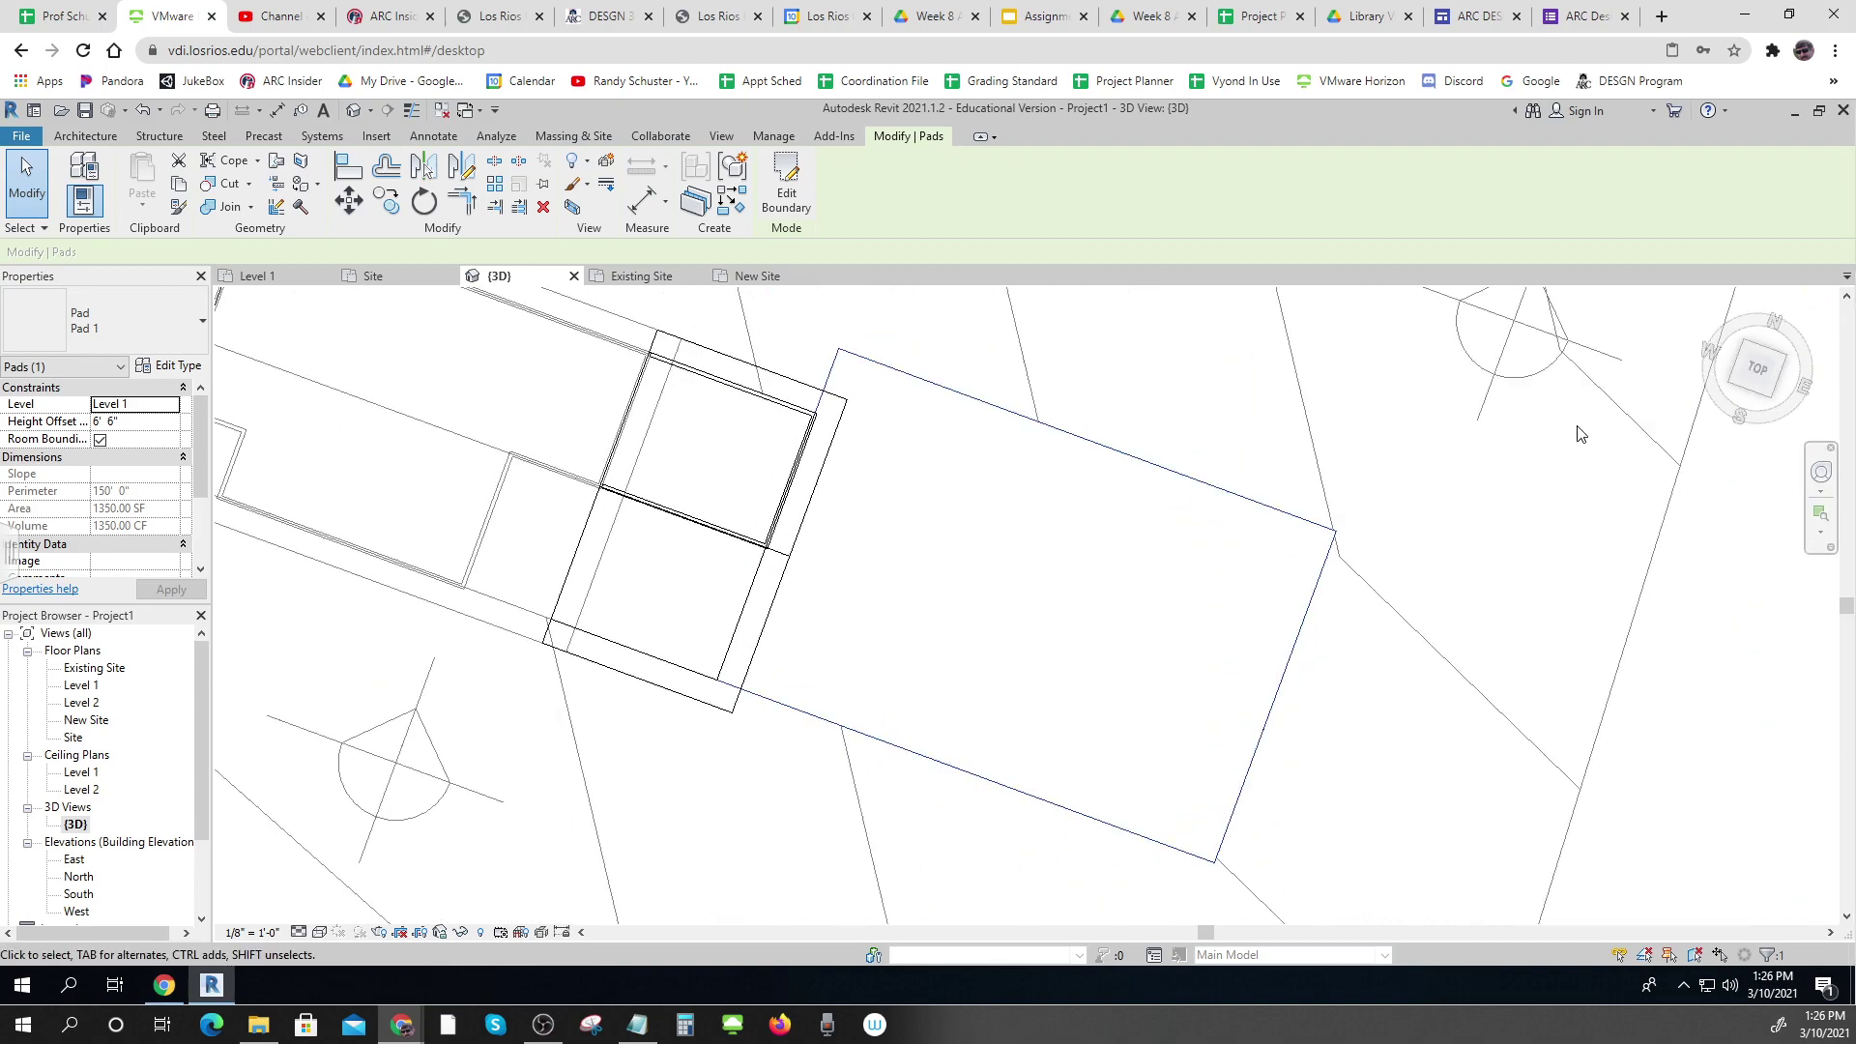
scroll(1449, 563, down, 1)
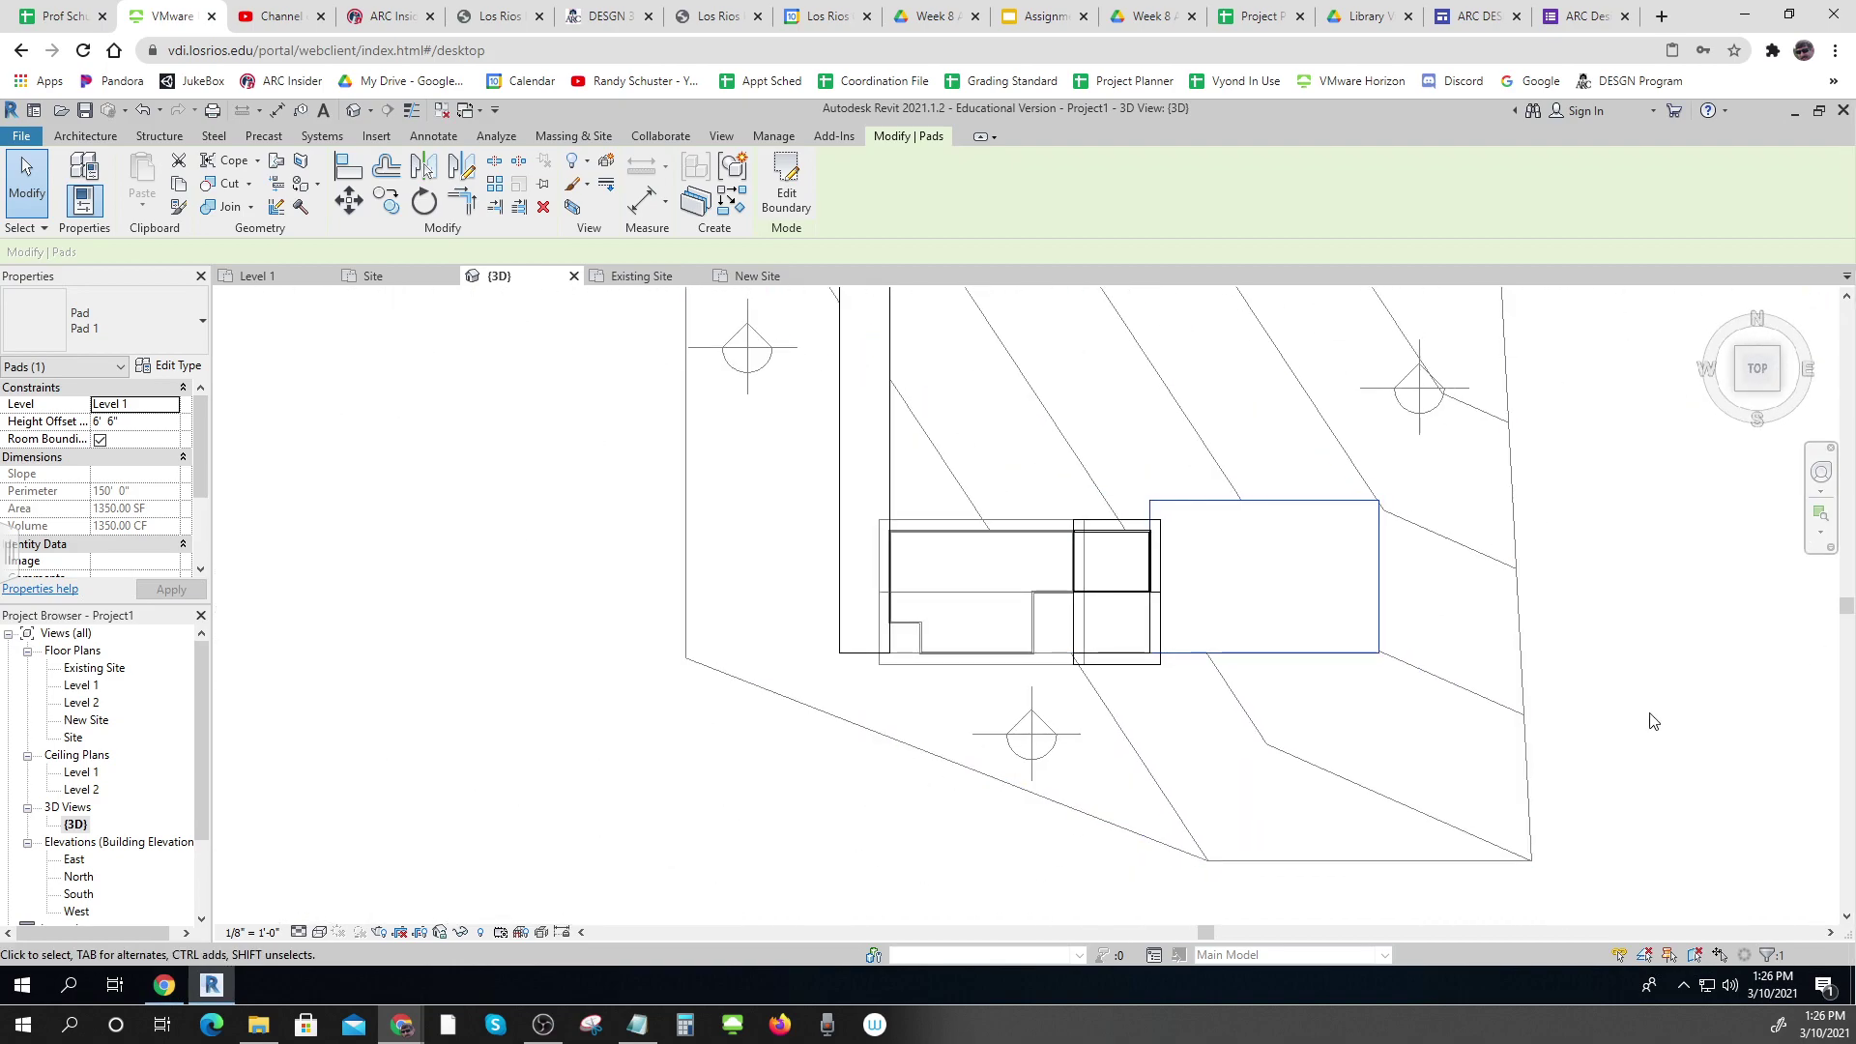
scroll(1578, 779, down, 2)
middle_drag(1575, 758, 1366, 820)
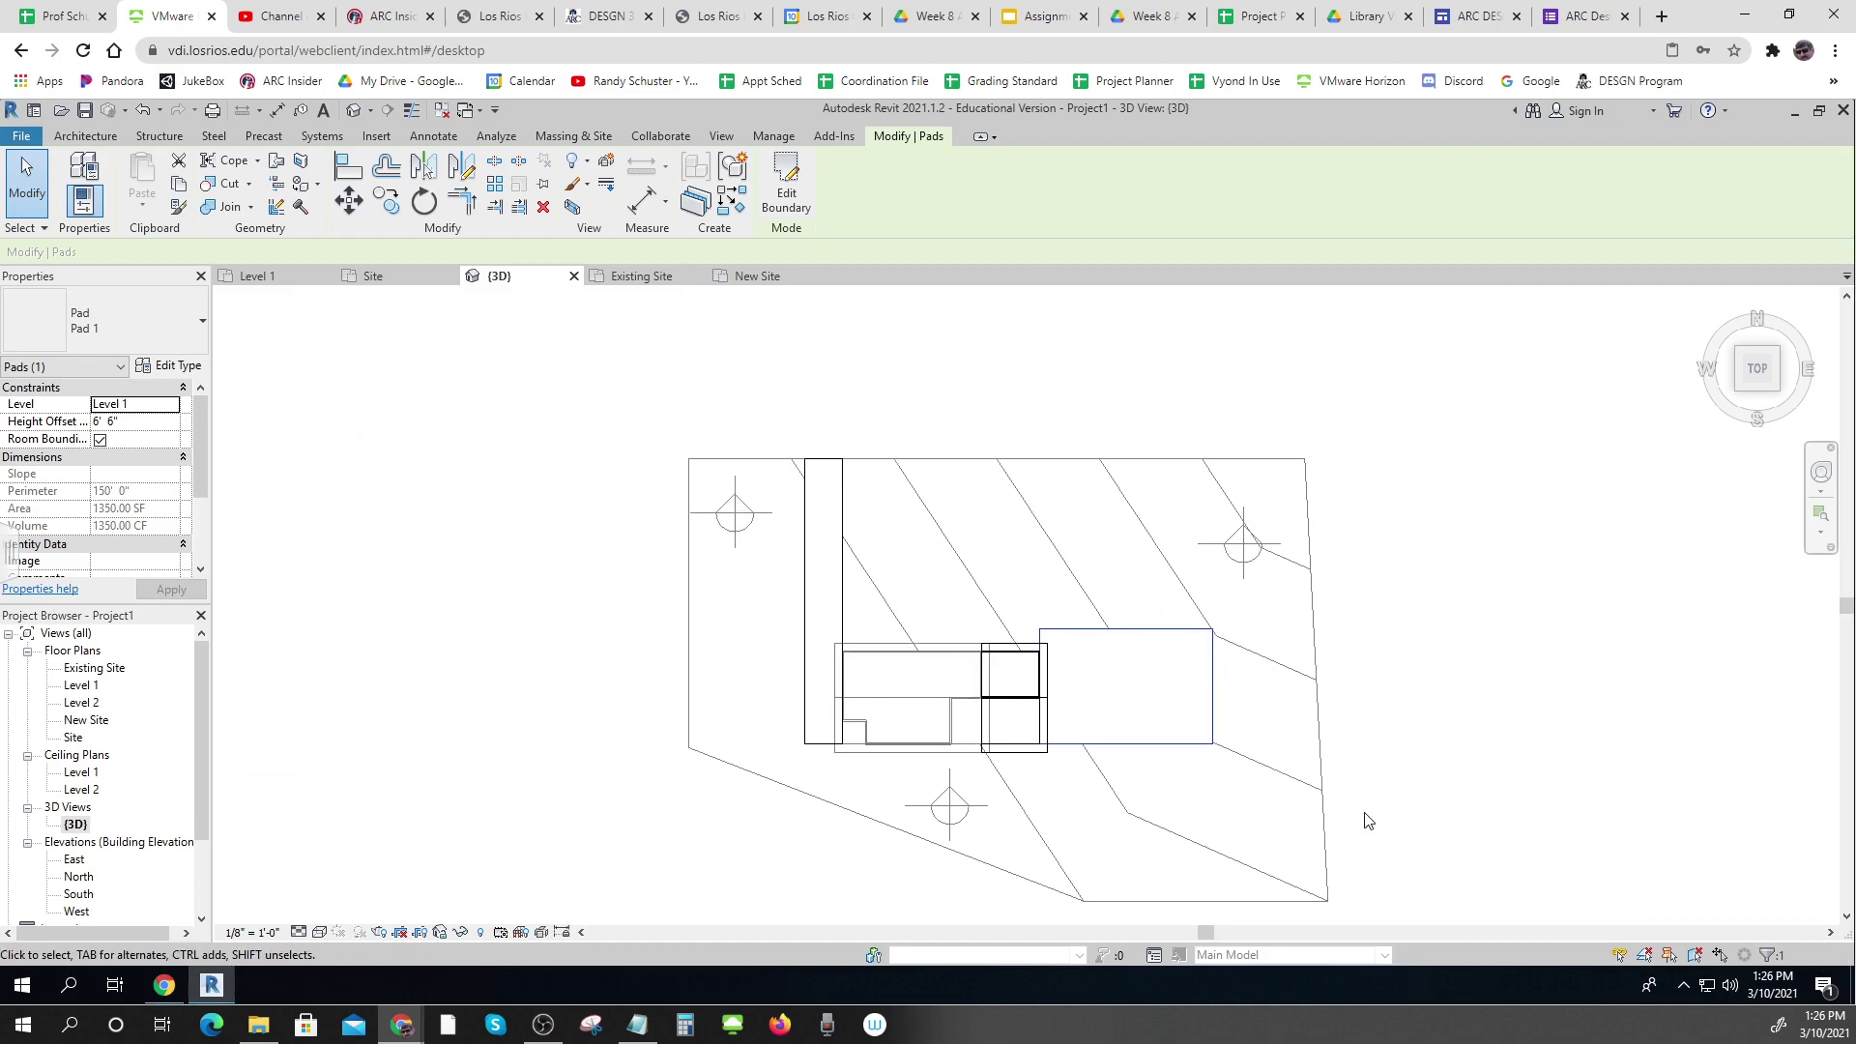
click(1266, 665)
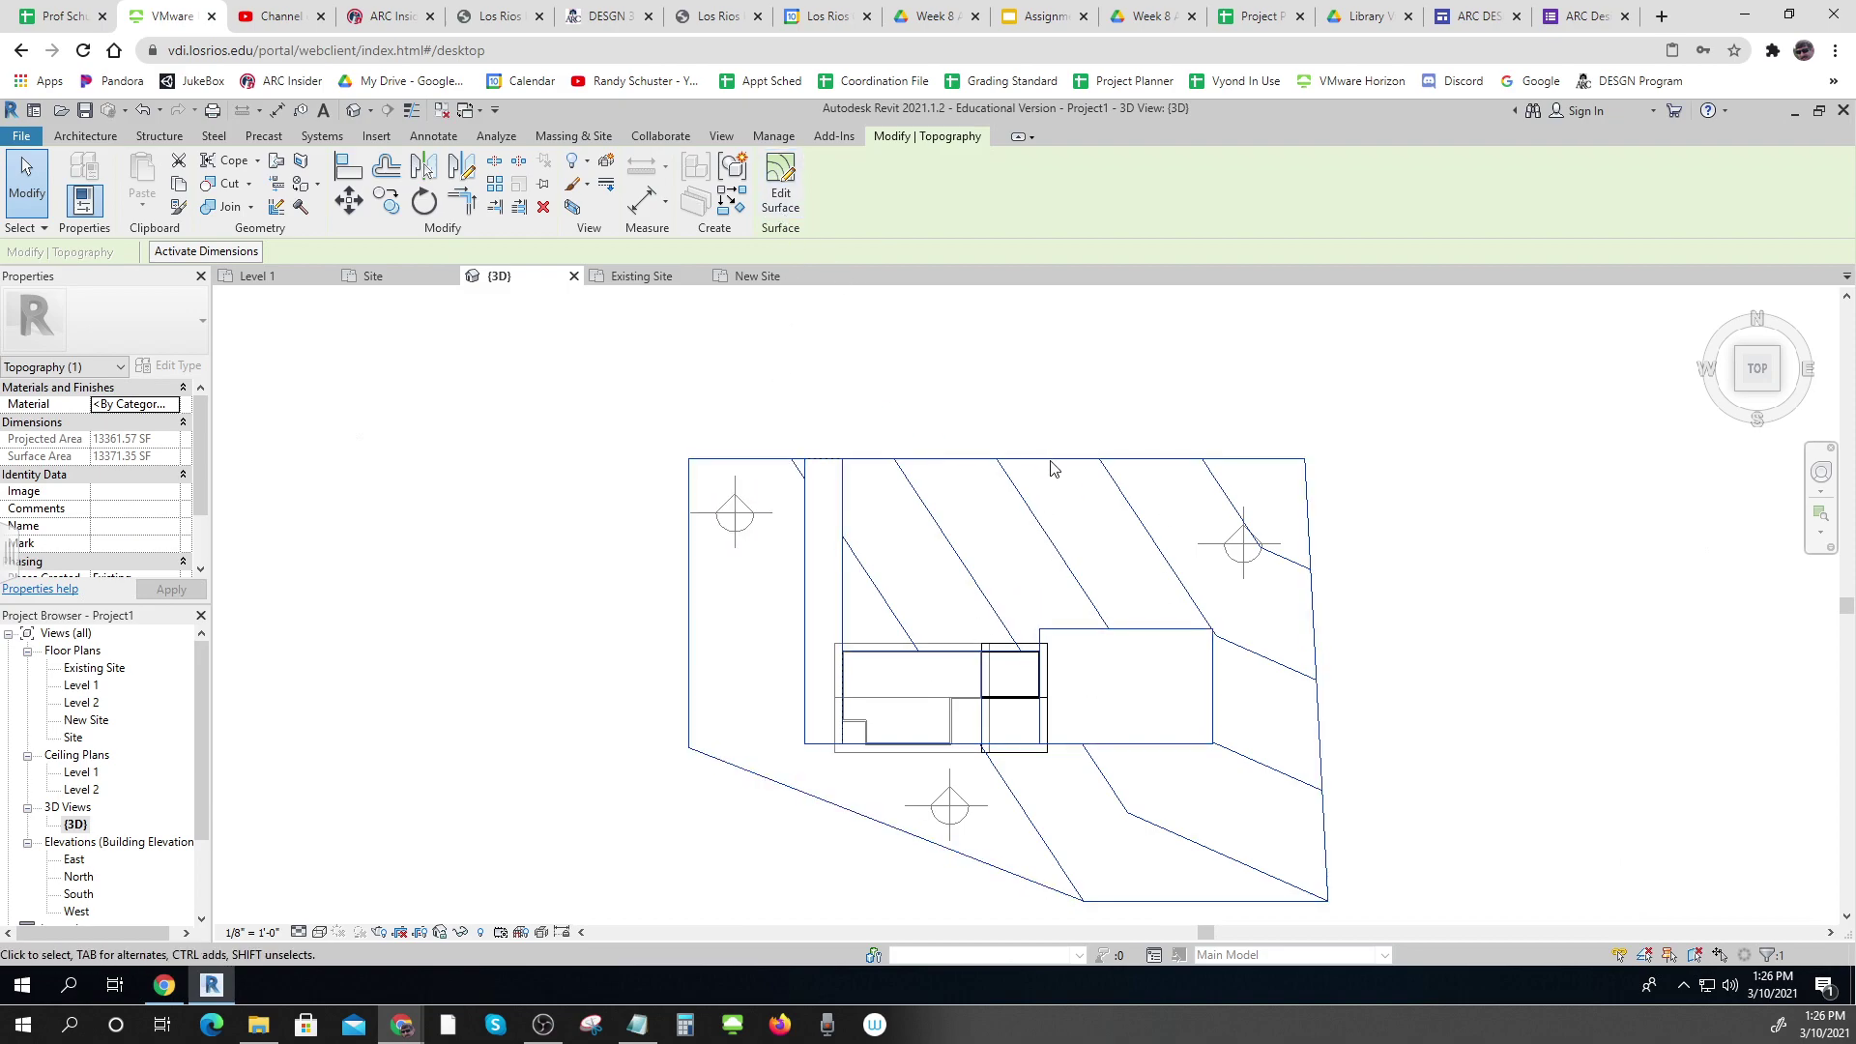
key(Escape)
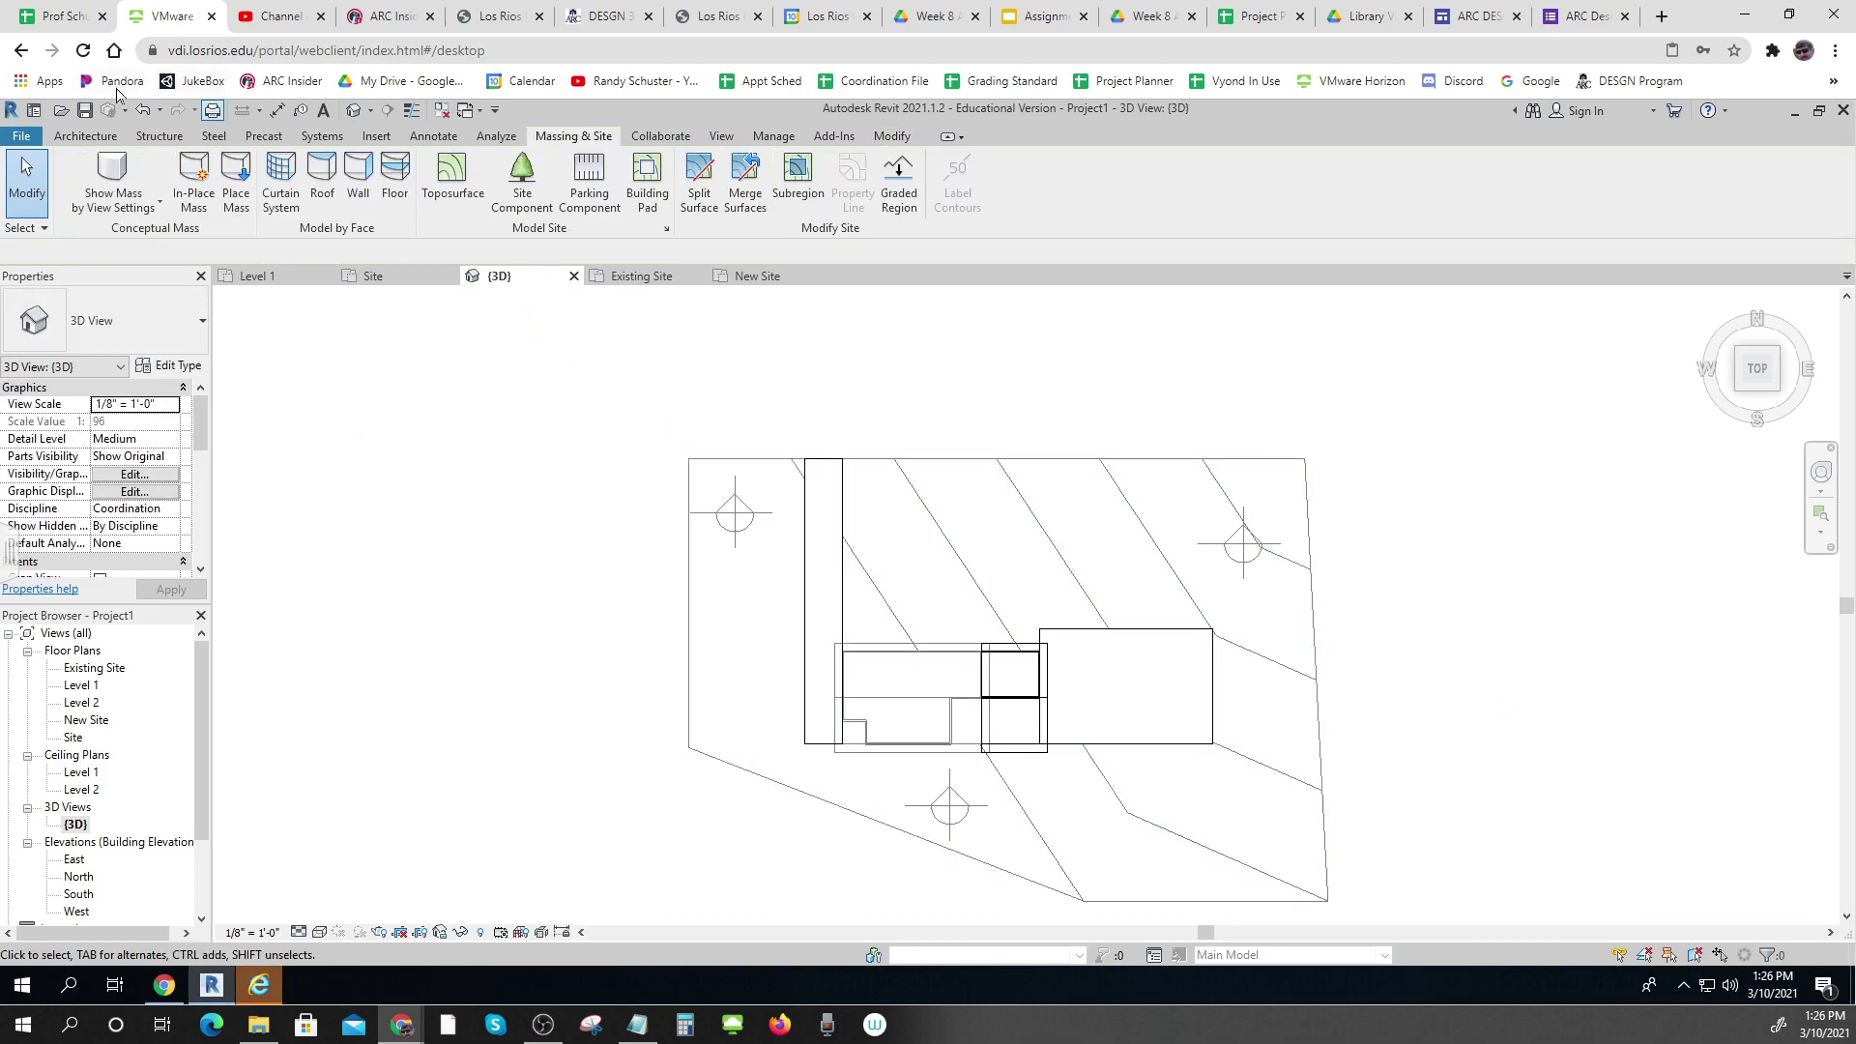
Start a ramp and try a 2' base offset with Level 1 as the top level
click(92, 140)
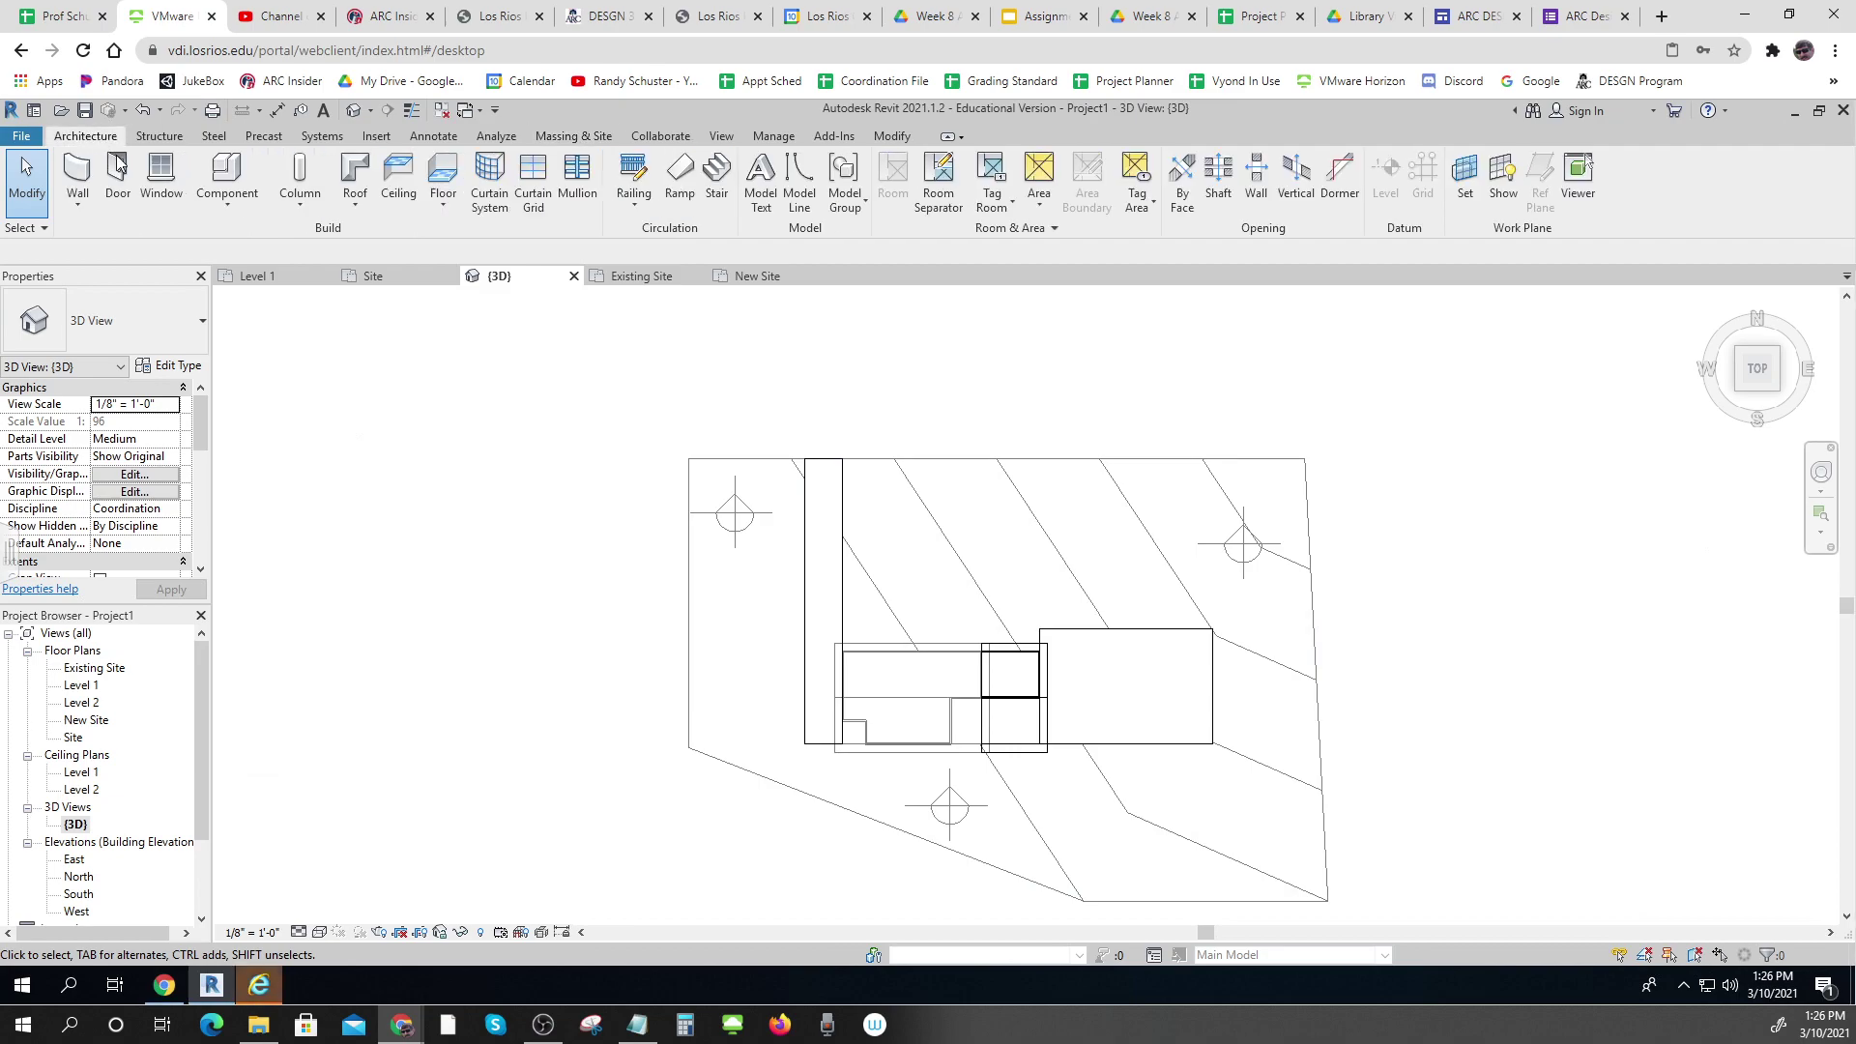
click(681, 174)
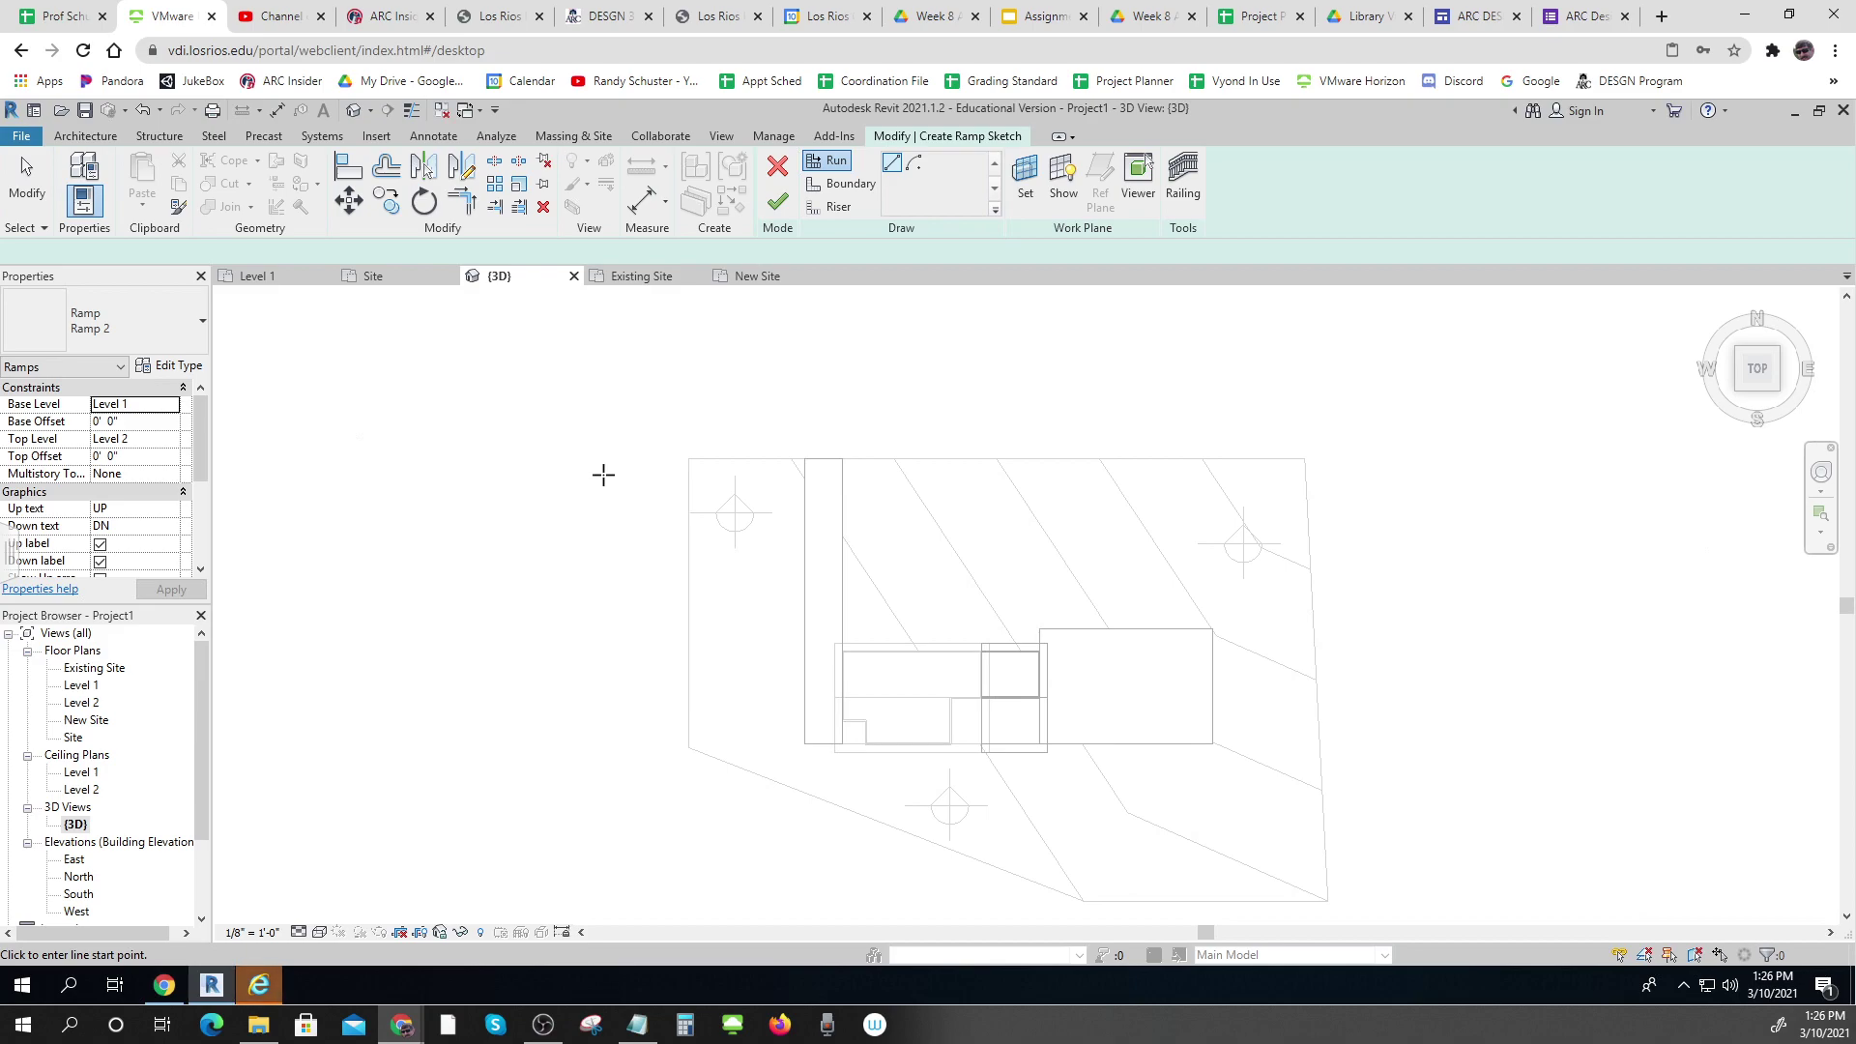
click(129, 423)
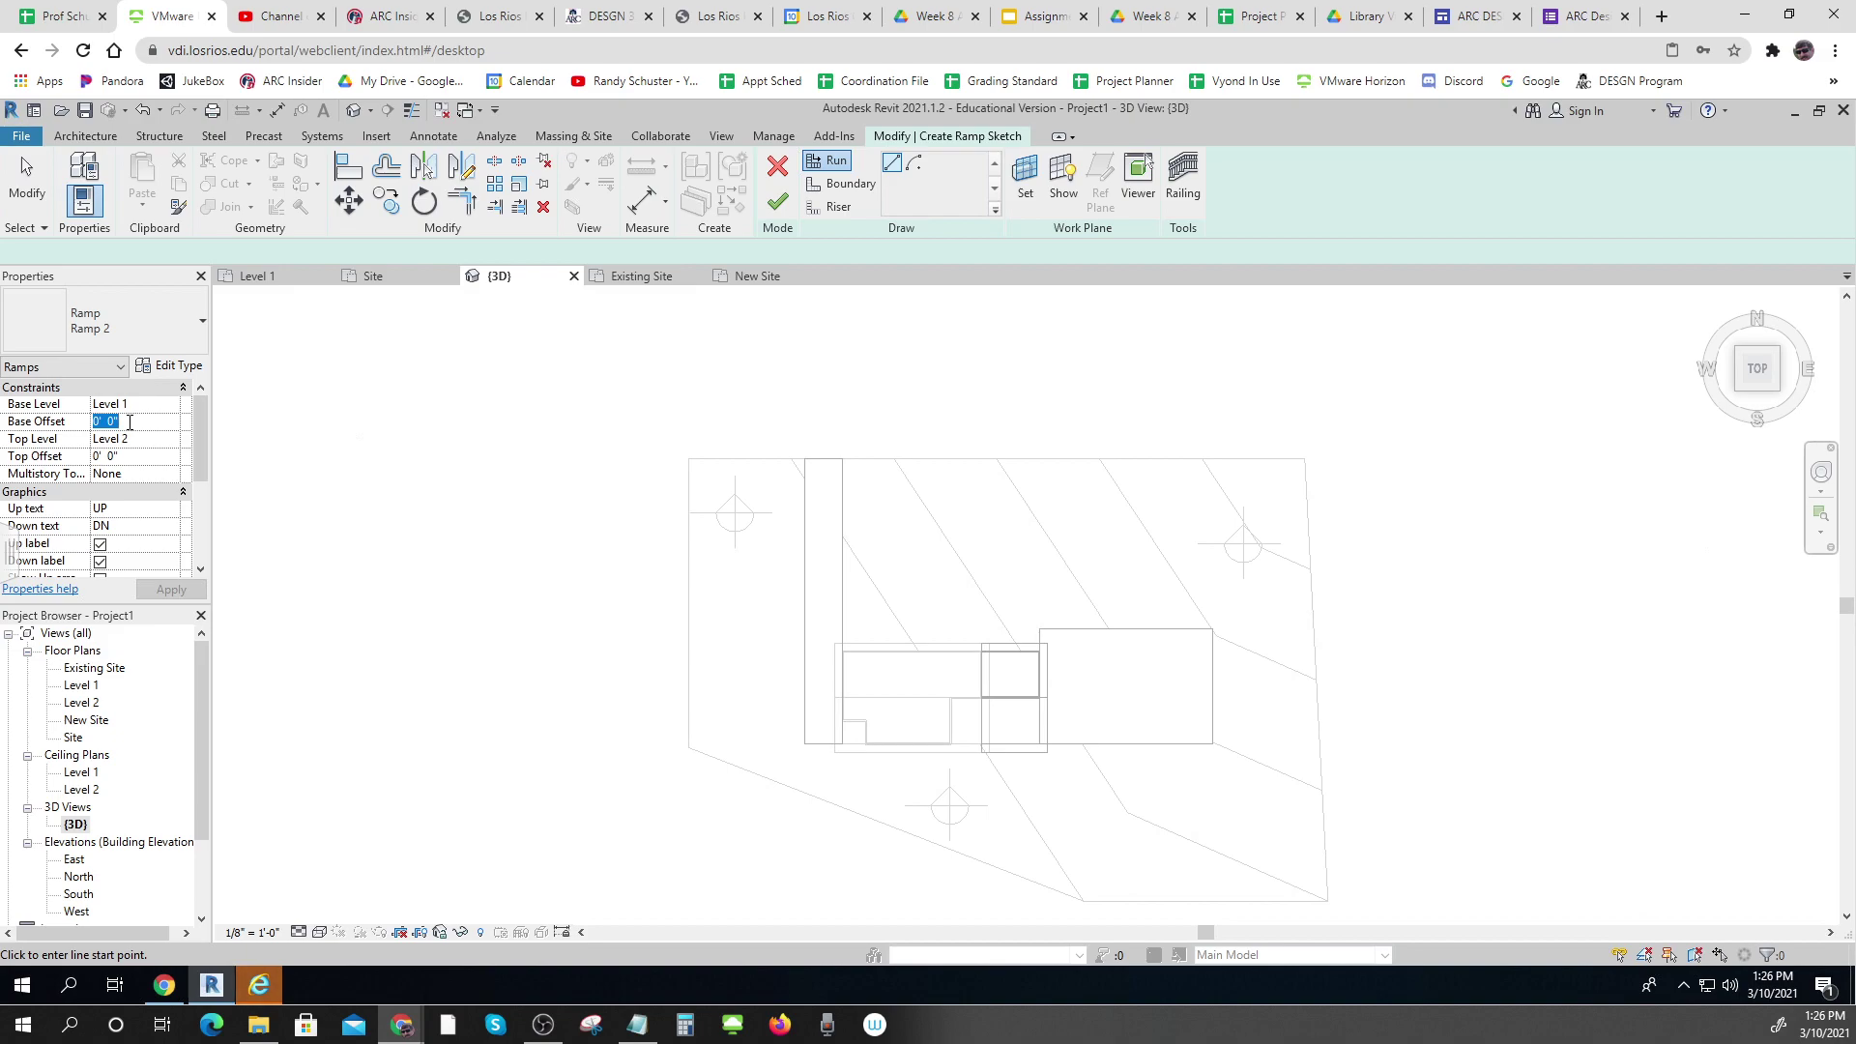
text(2)
click(145, 439)
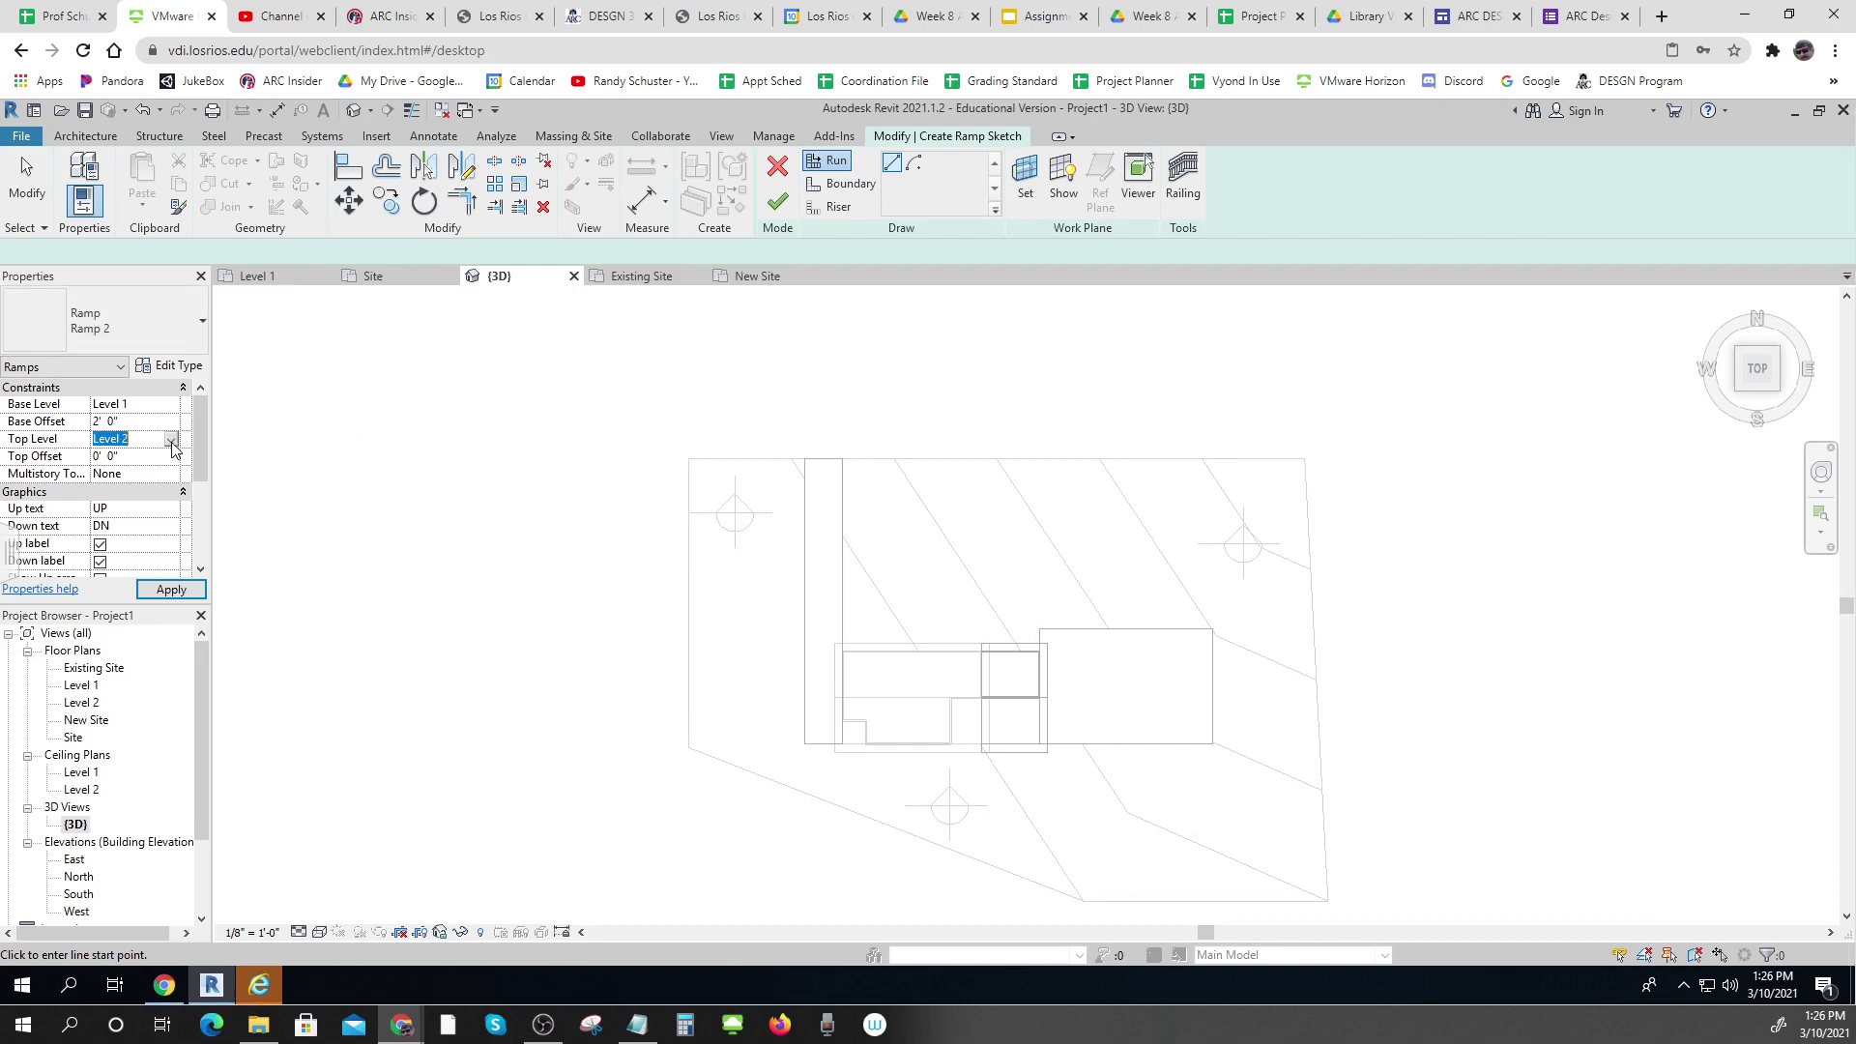
click(171, 438)
click(156, 471)
click(156, 457)
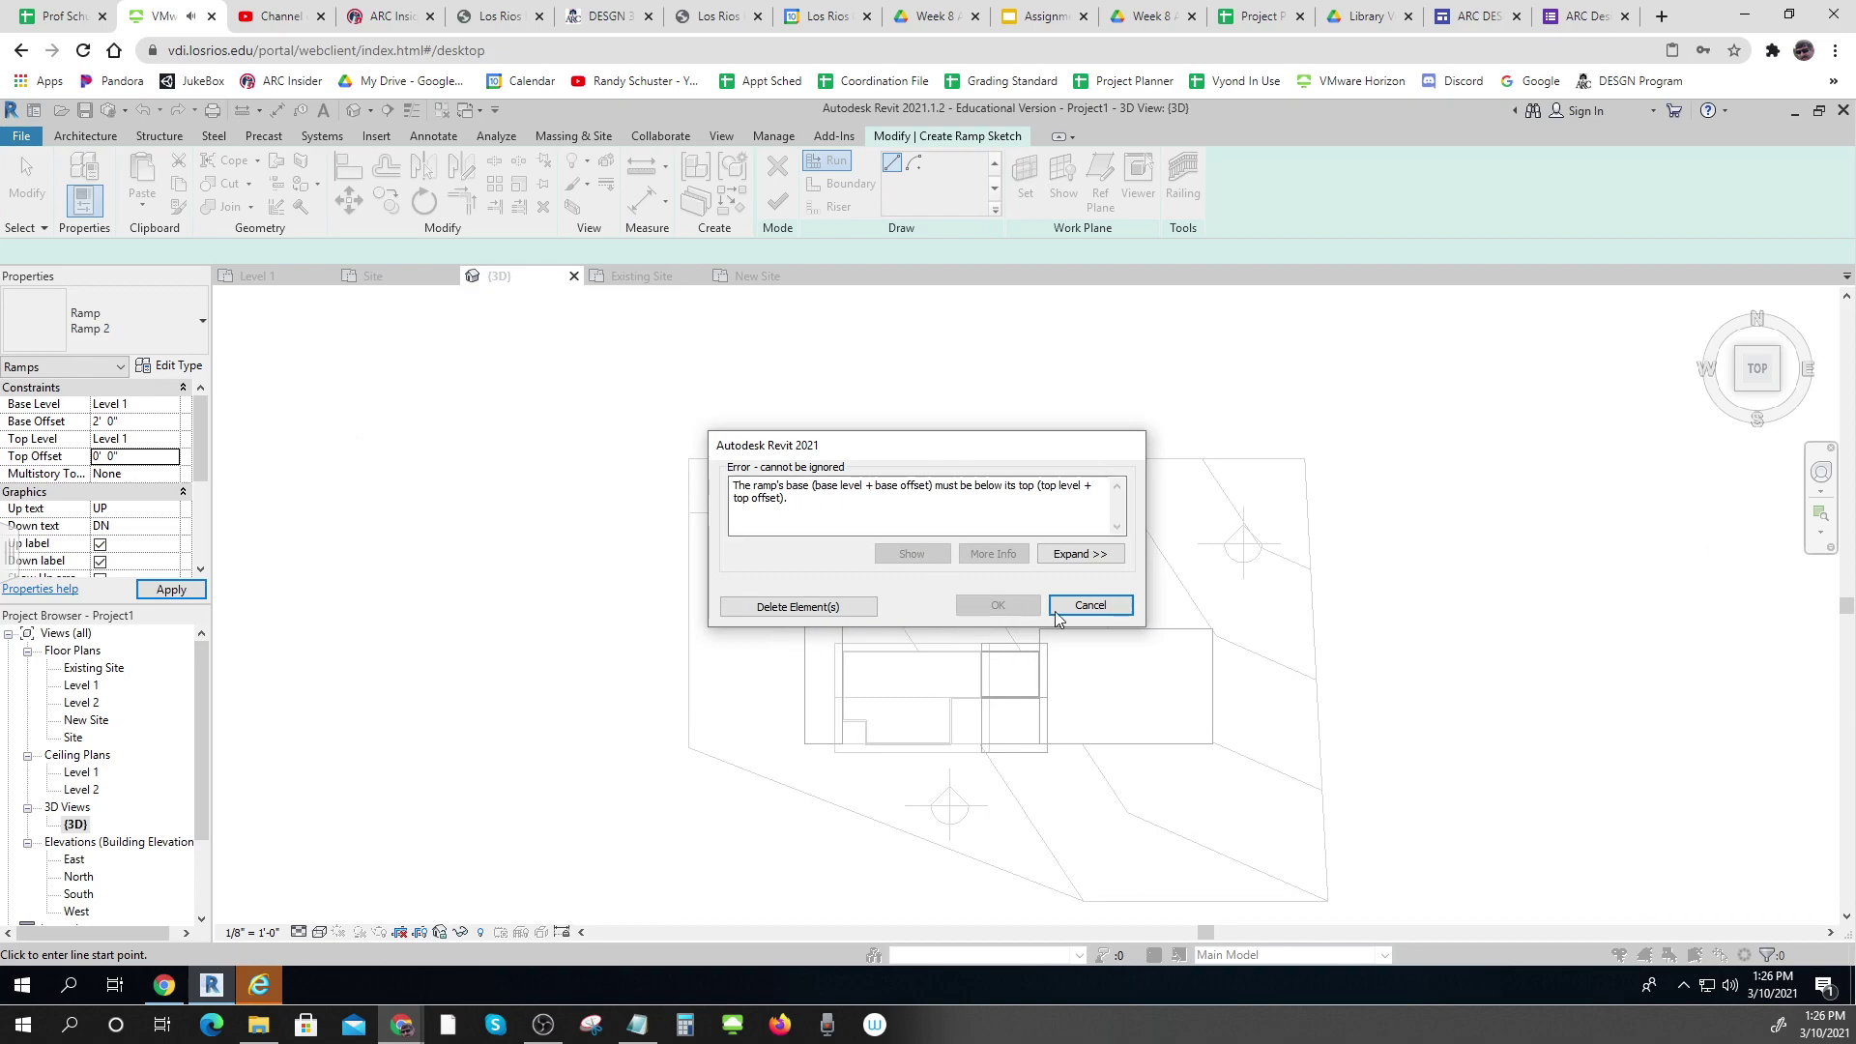
Dismiss the error to revert the ramp constraints and cancel the run being drawn
click(807, 609)
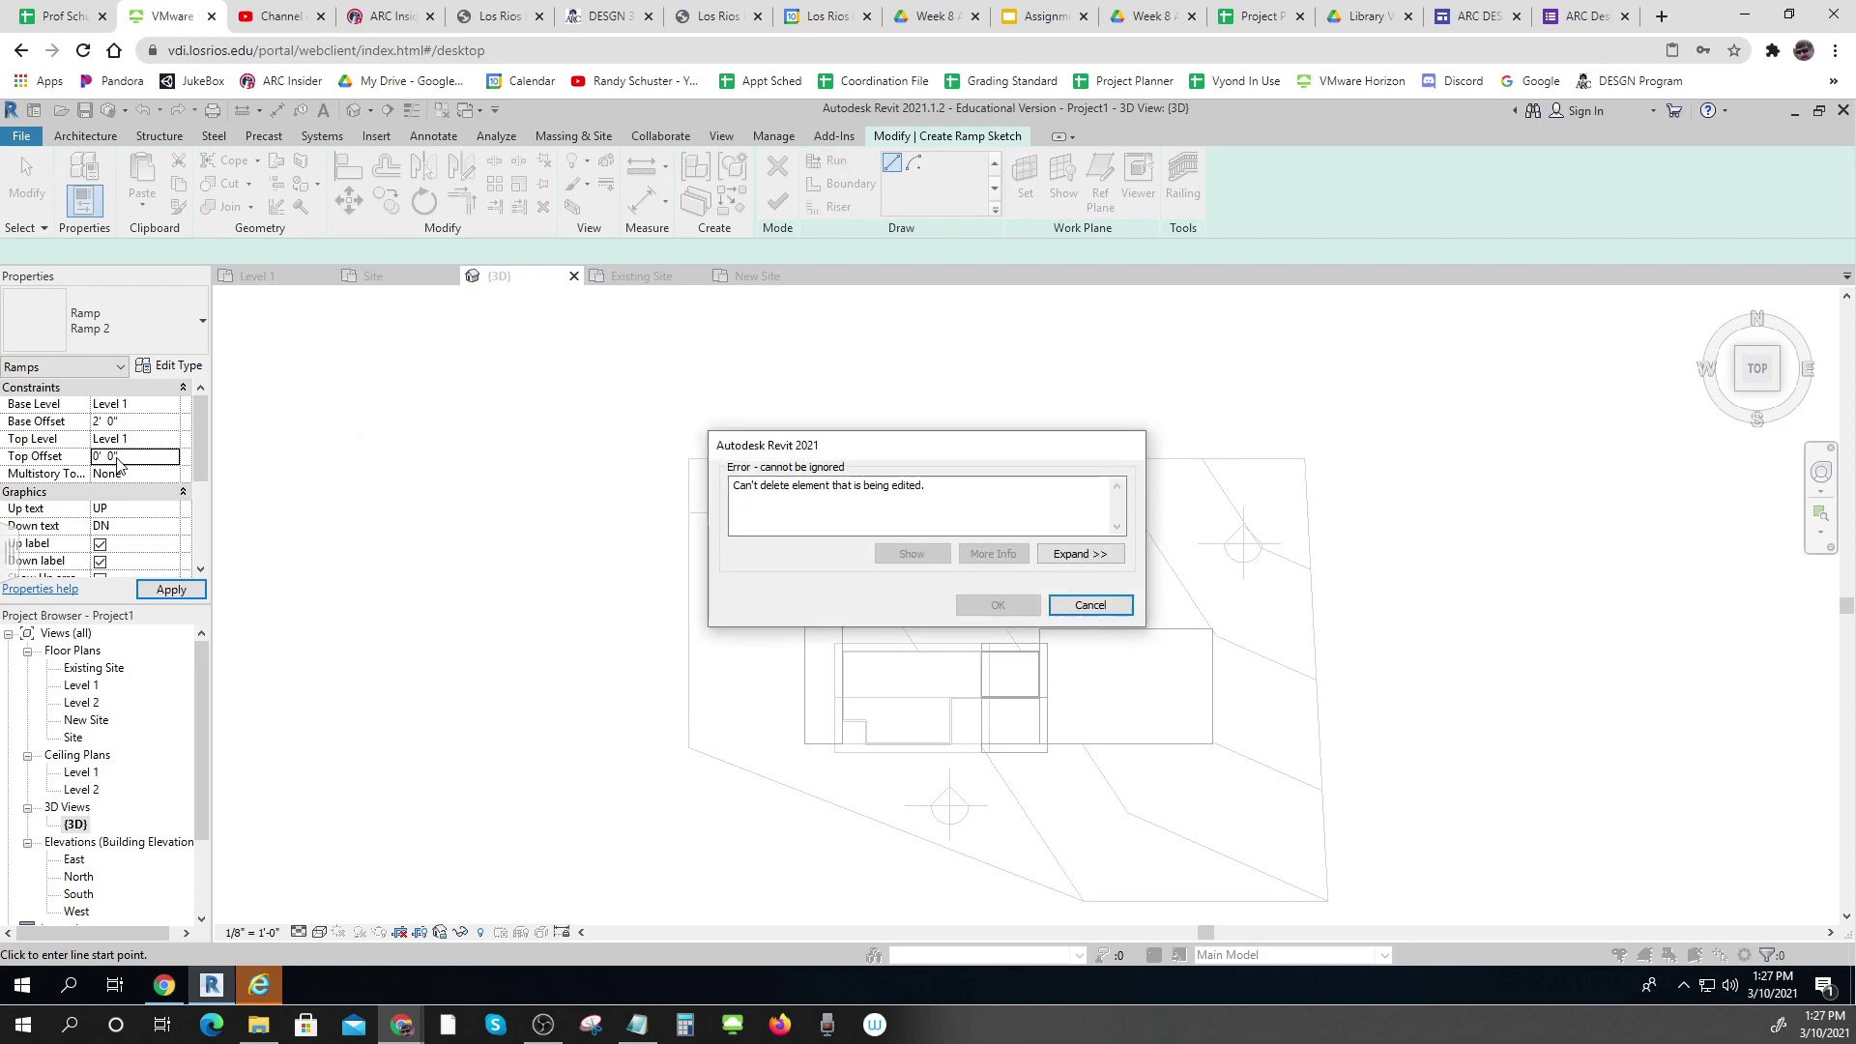
click(1090, 605)
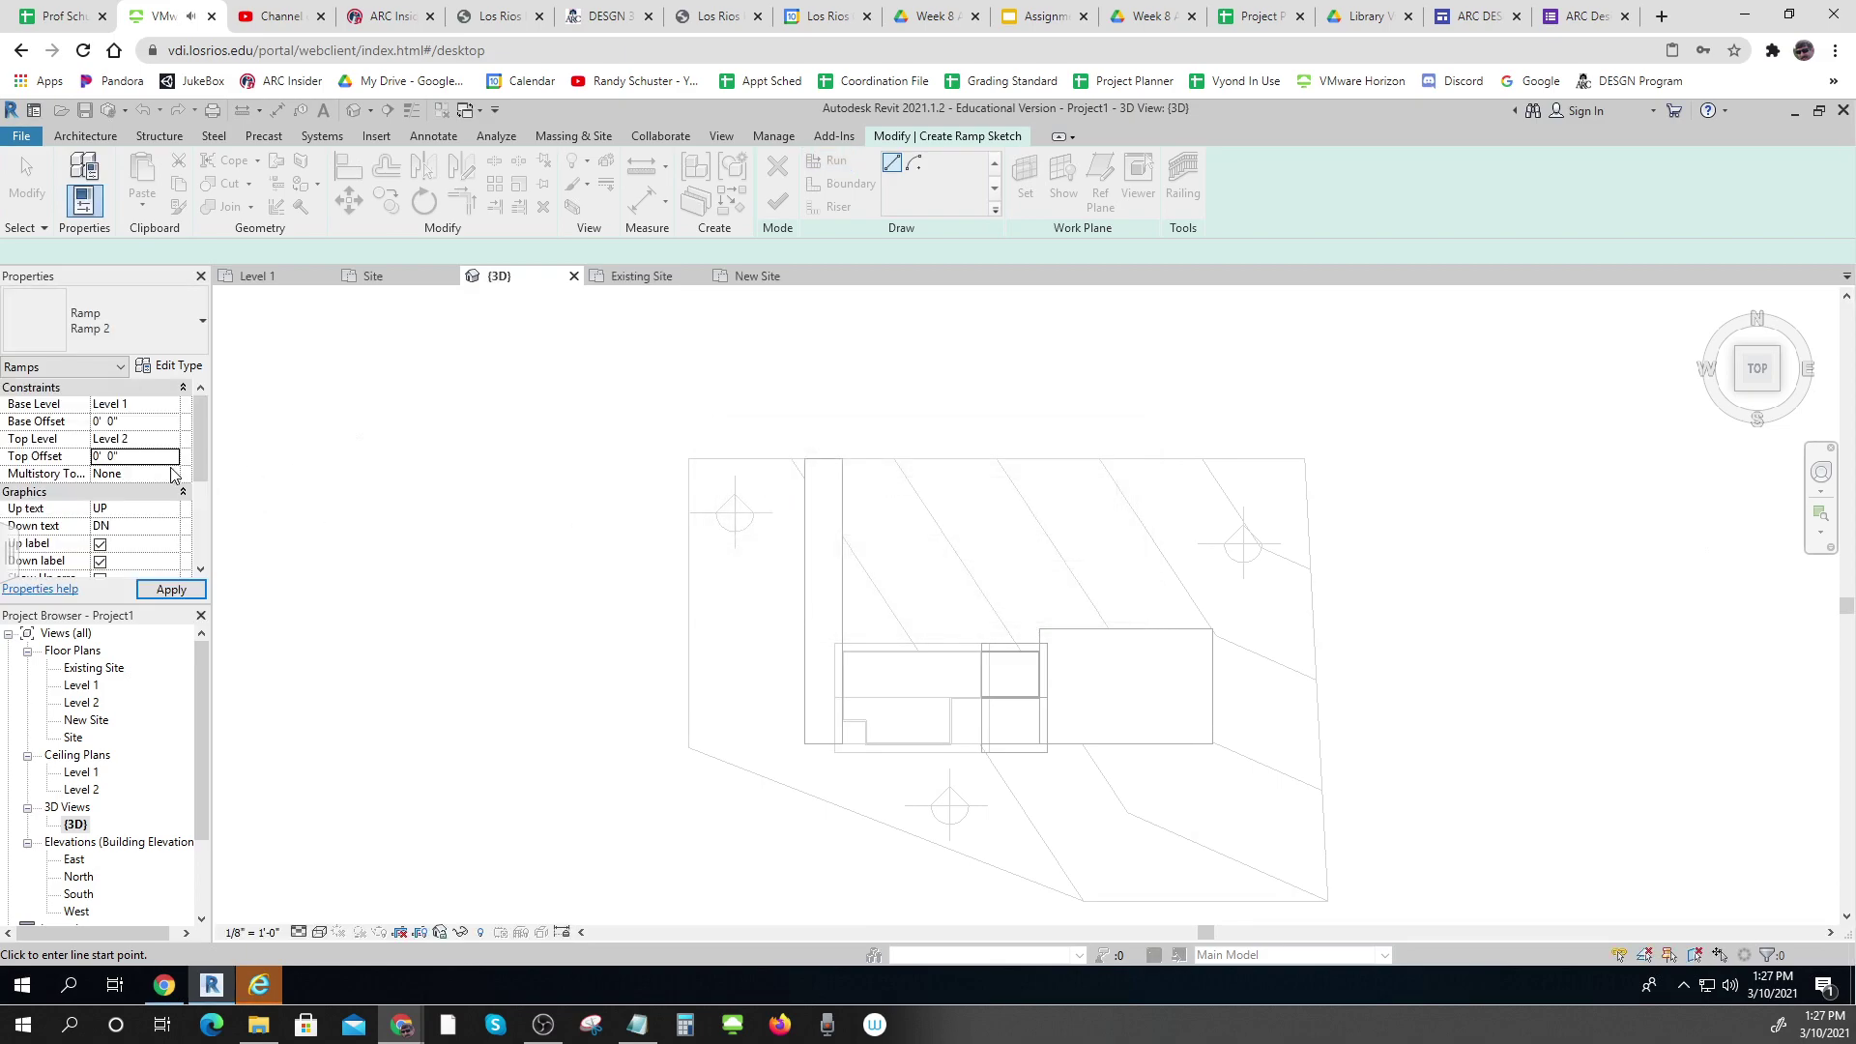
click(517, 551)
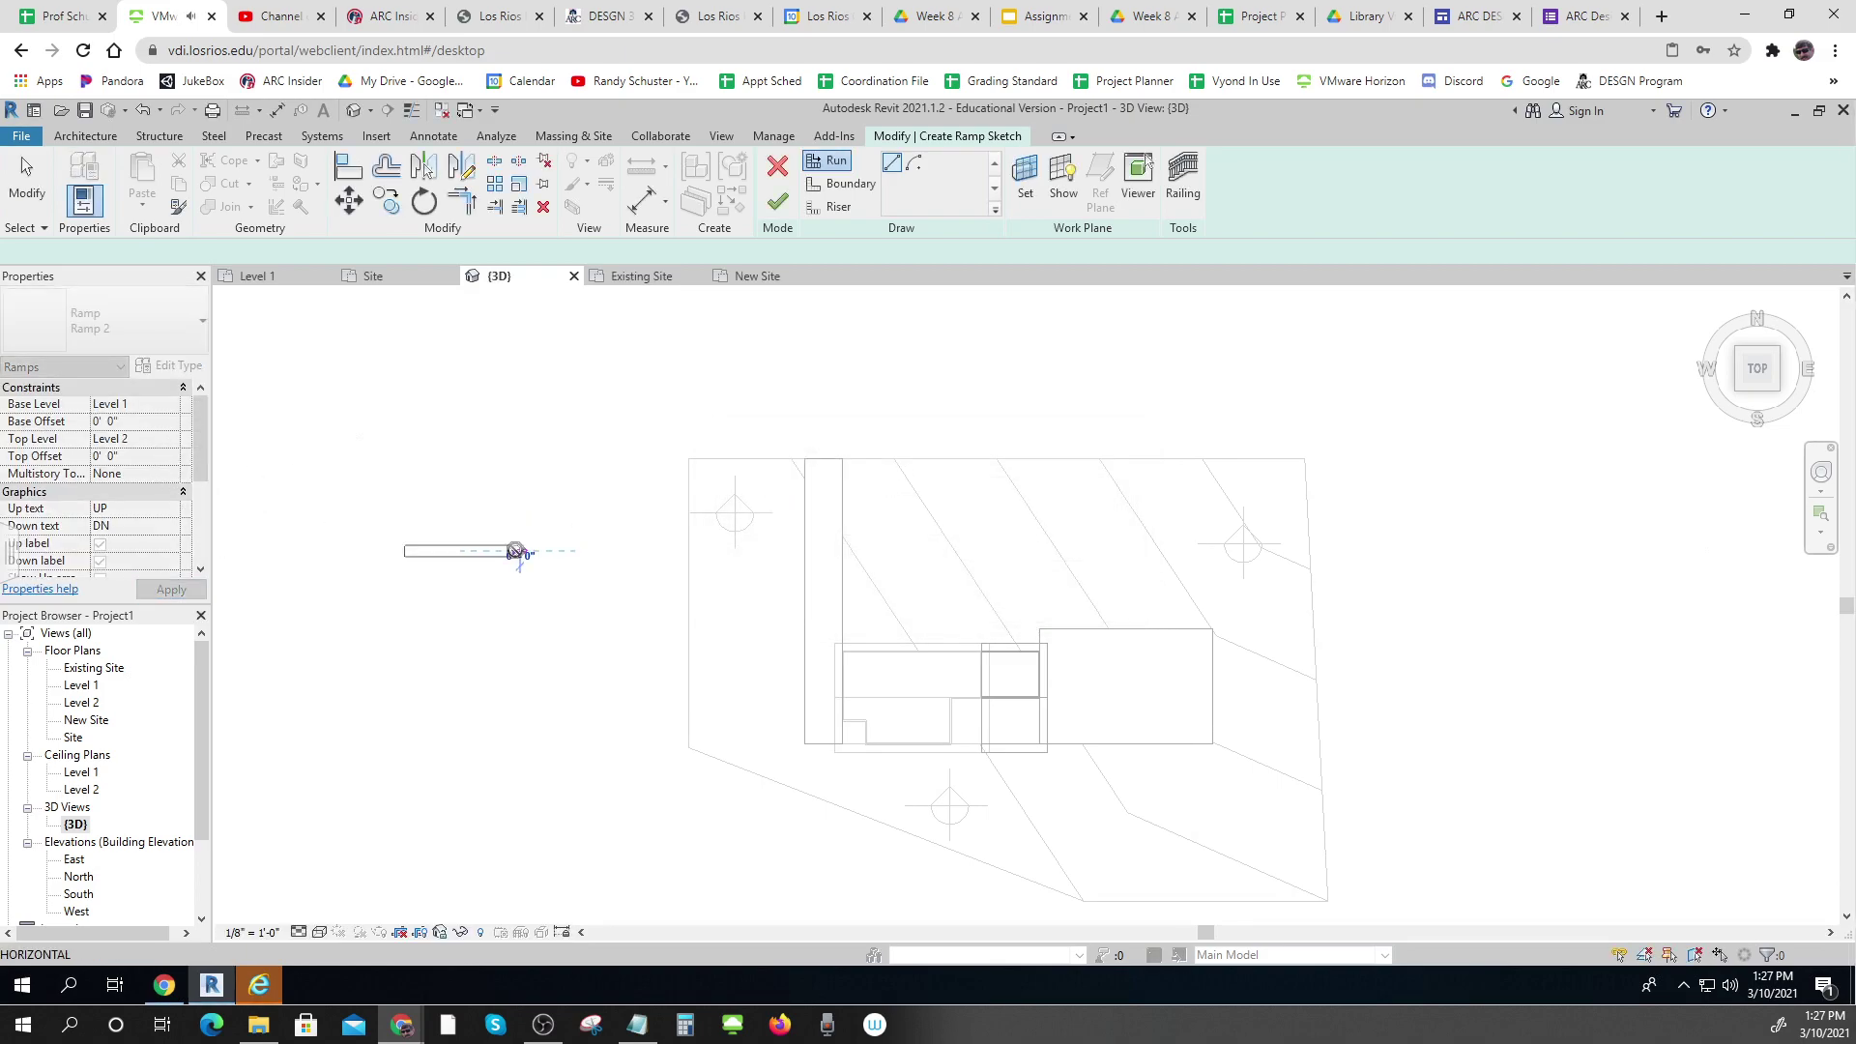
key(Escape)
key(Escape)
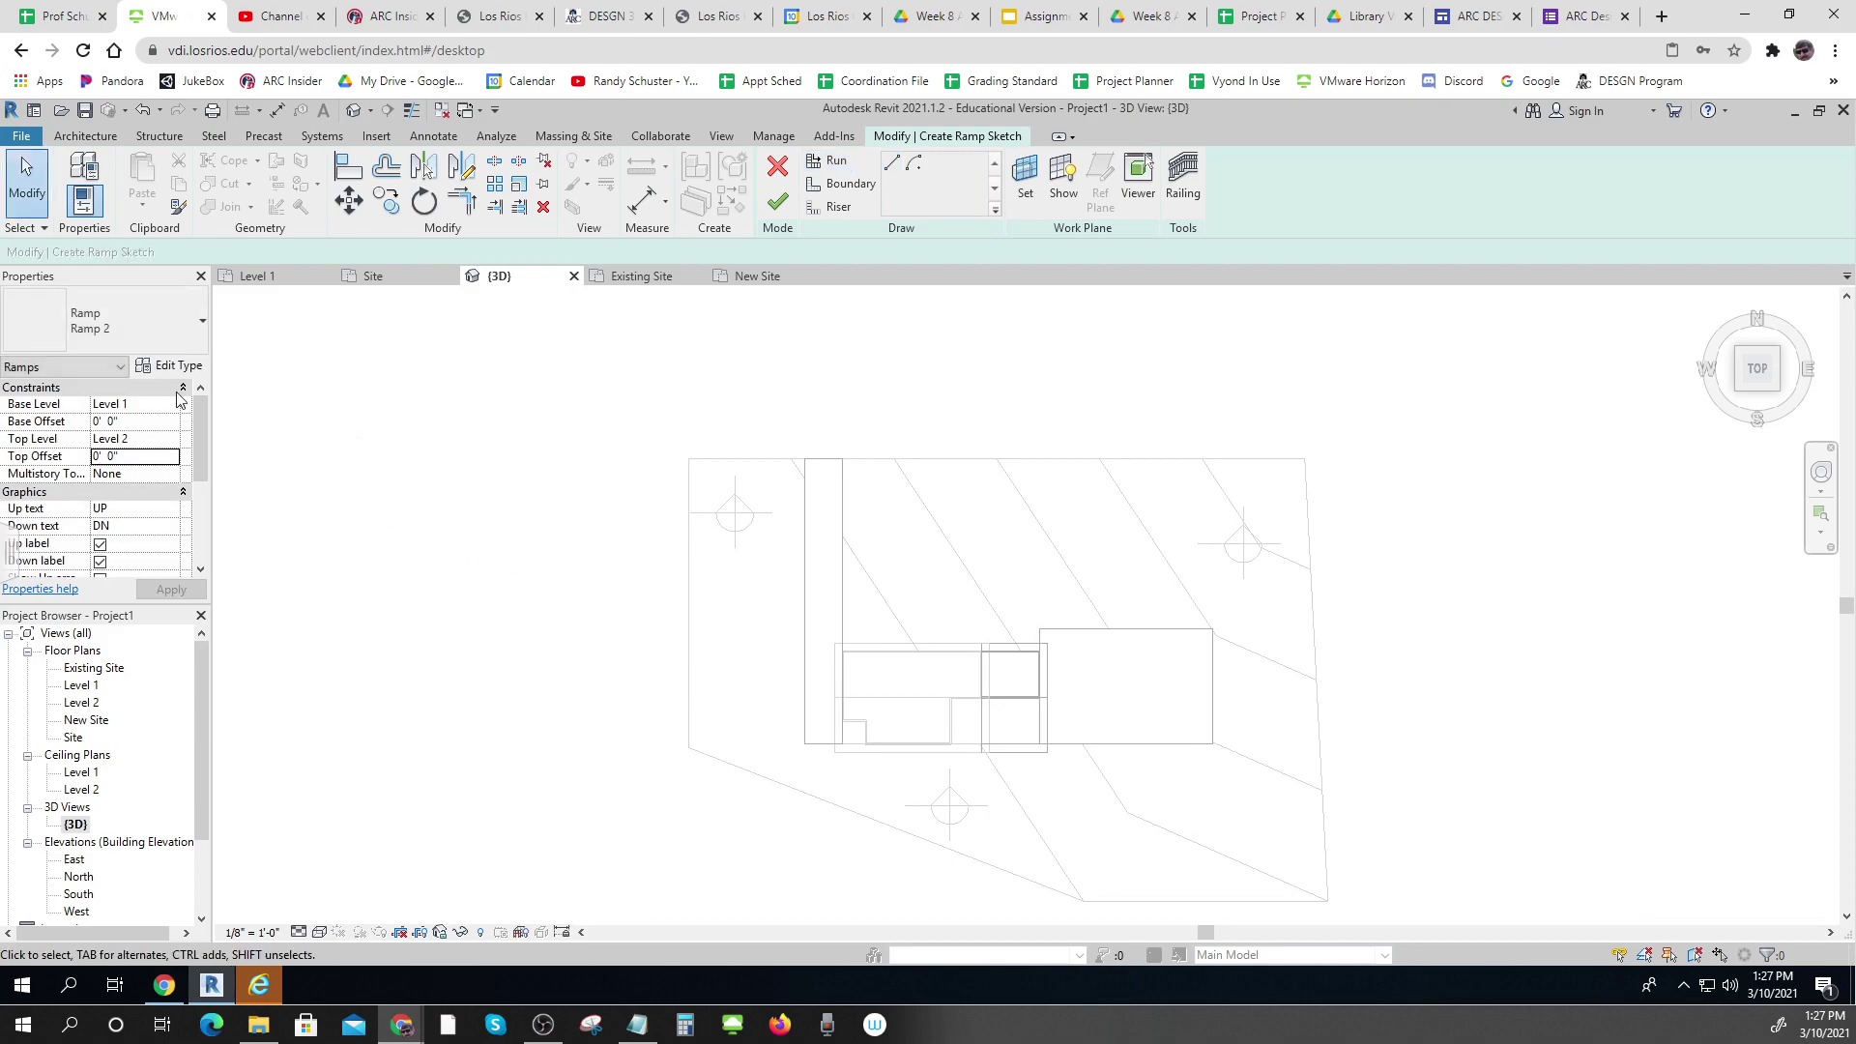
Draw a 30' ramp run north from the pad edge's midpoint
click(145, 441)
click(131, 458)
click(892, 164)
click(1124, 628)
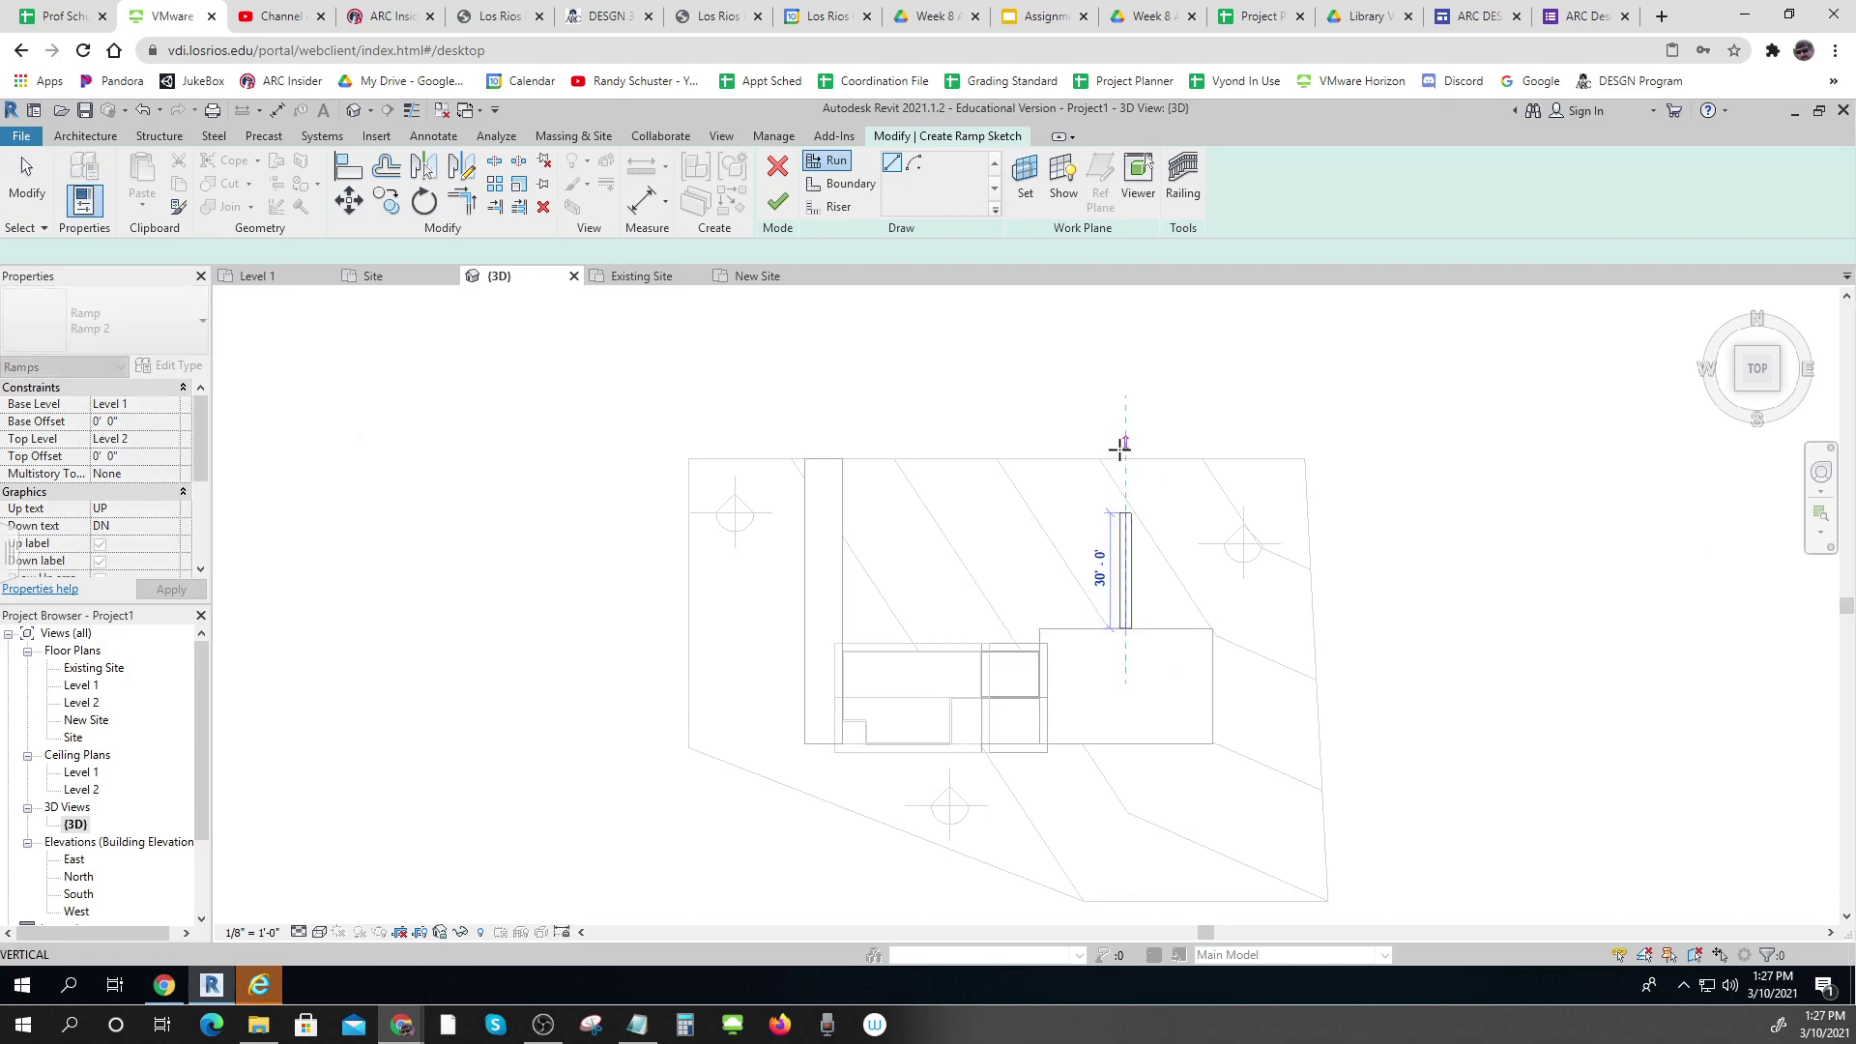
click(1125, 506)
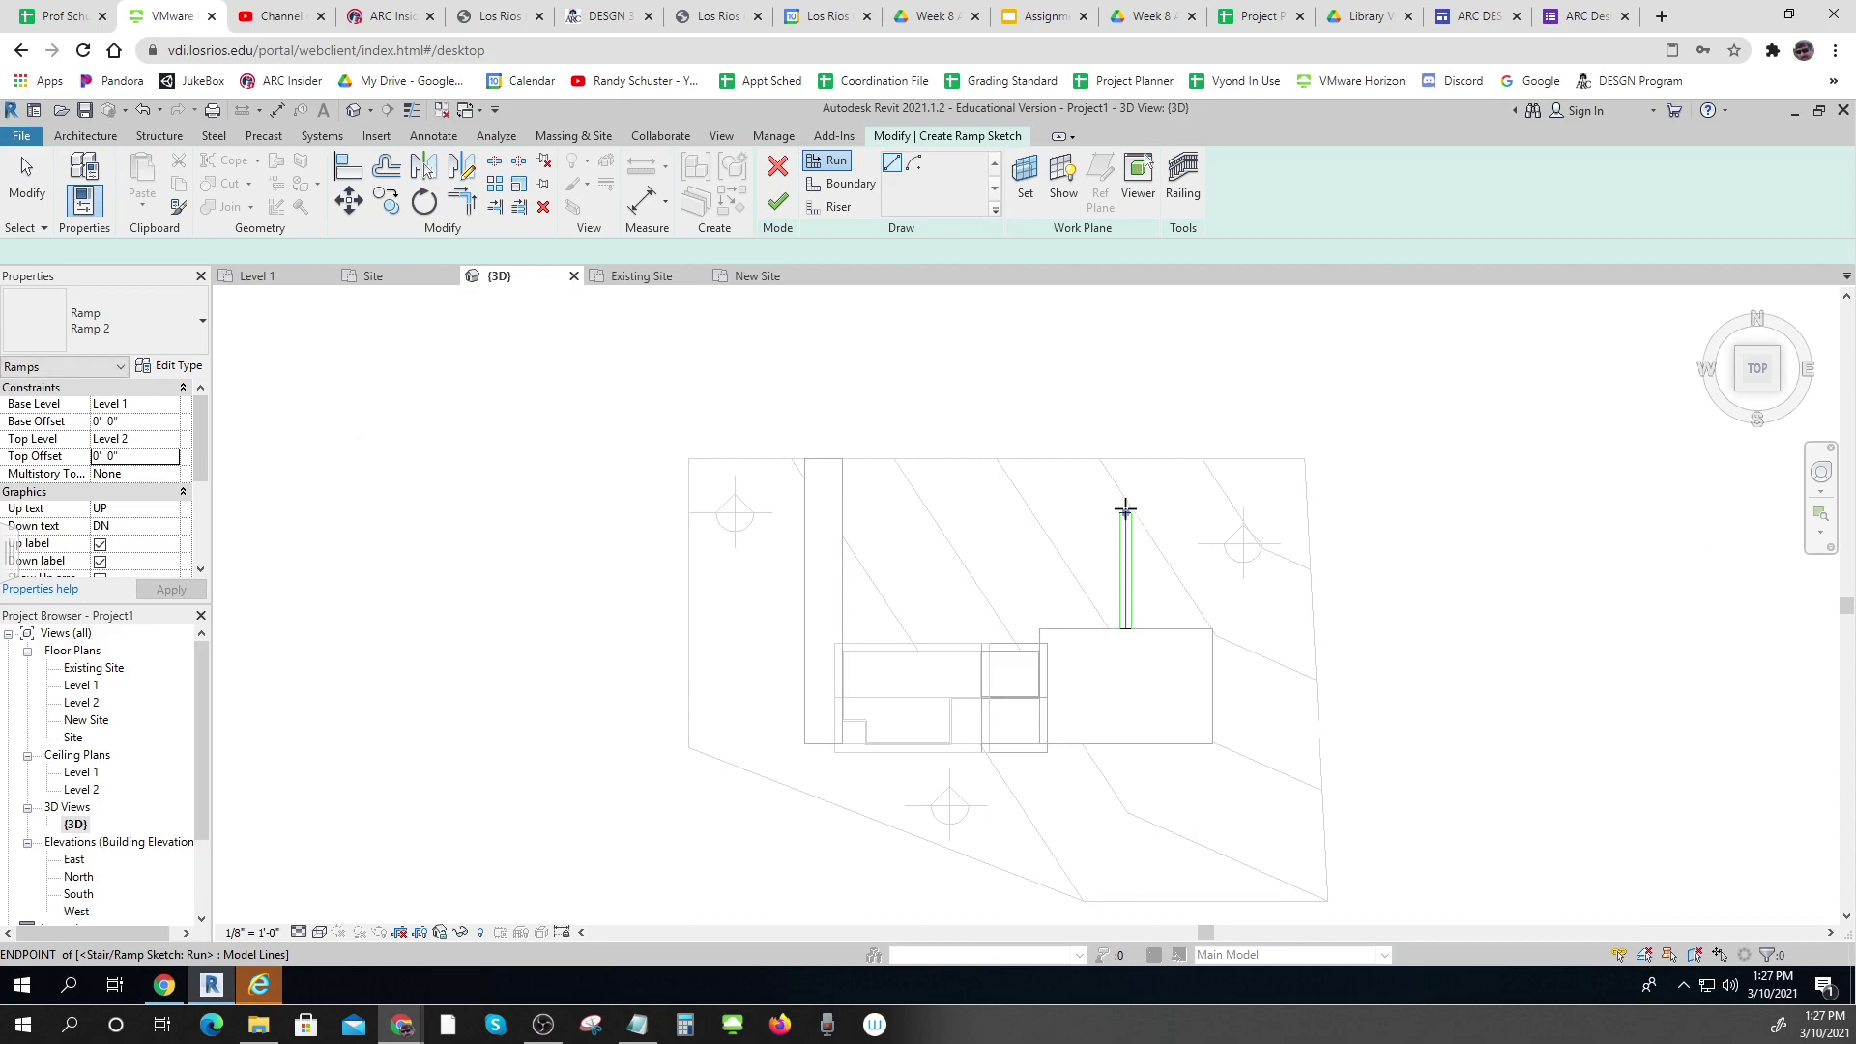
key(Escape)
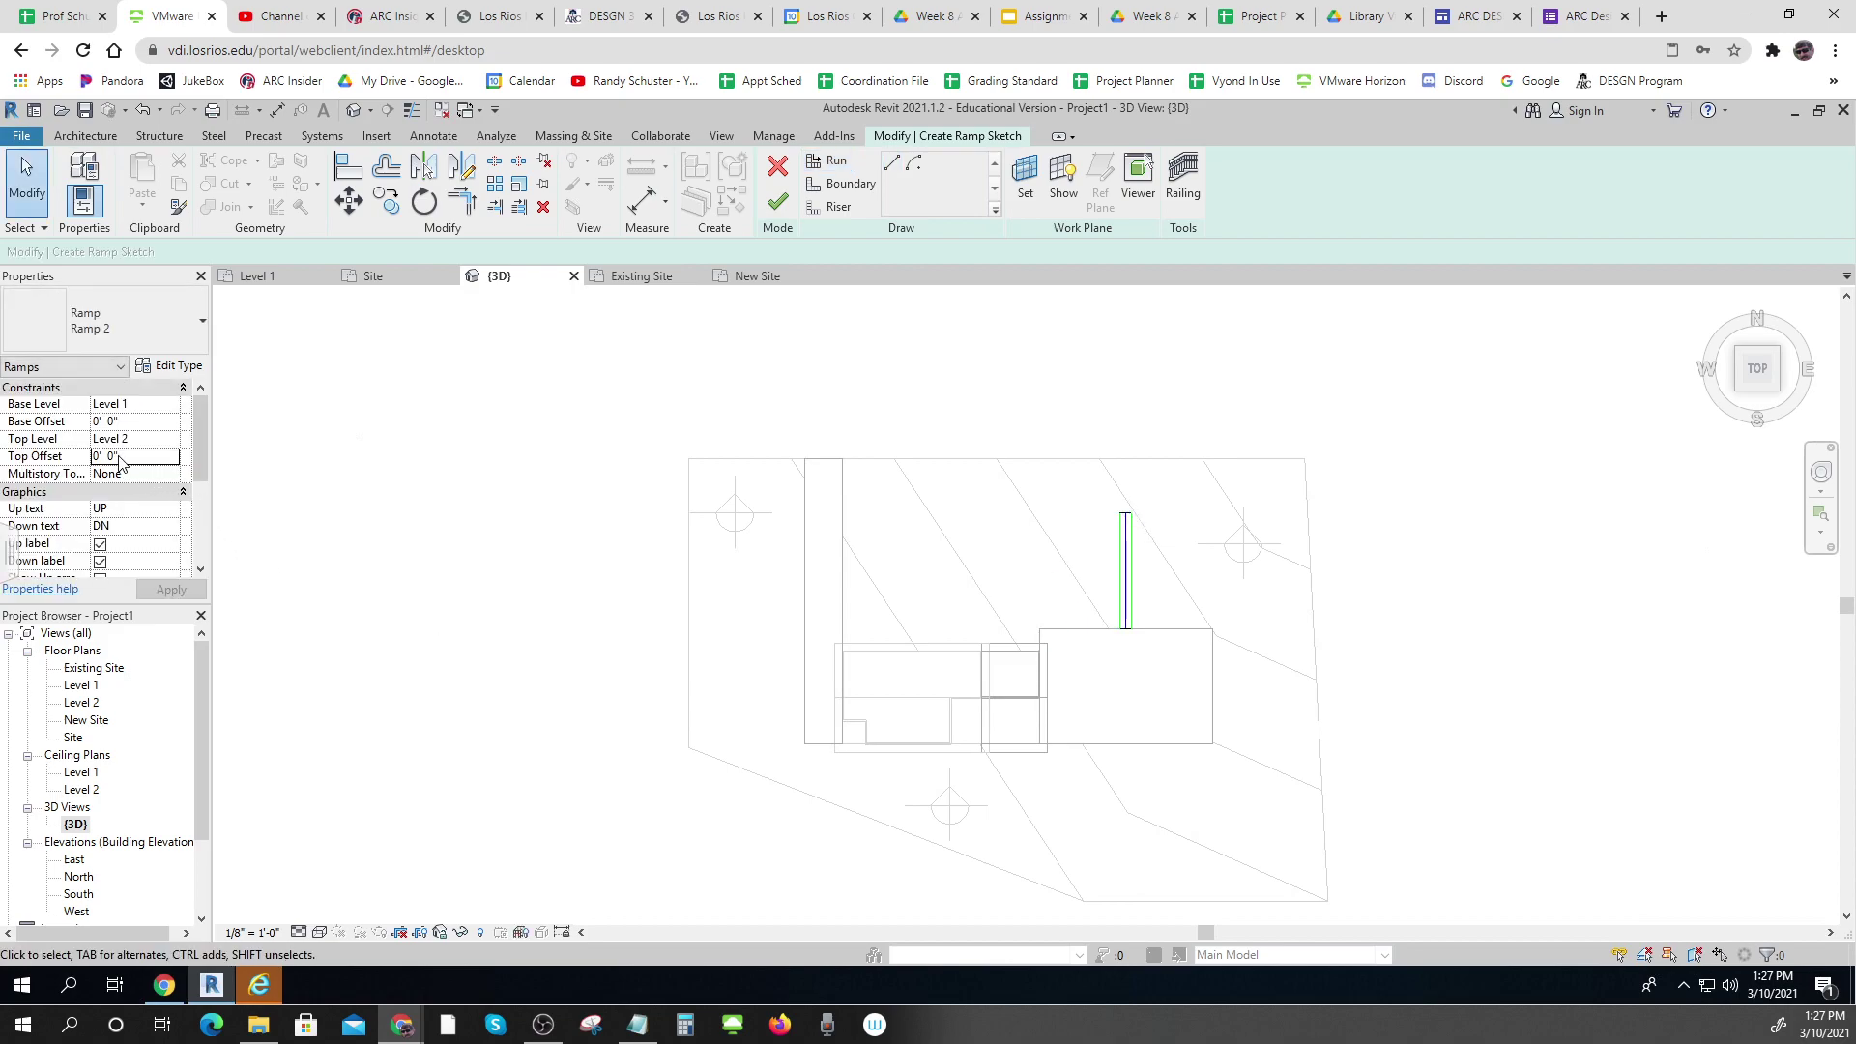
Set the ramp's top level to Level 1 with a 6' 6" top offset
click(169, 444)
click(170, 441)
click(145, 470)
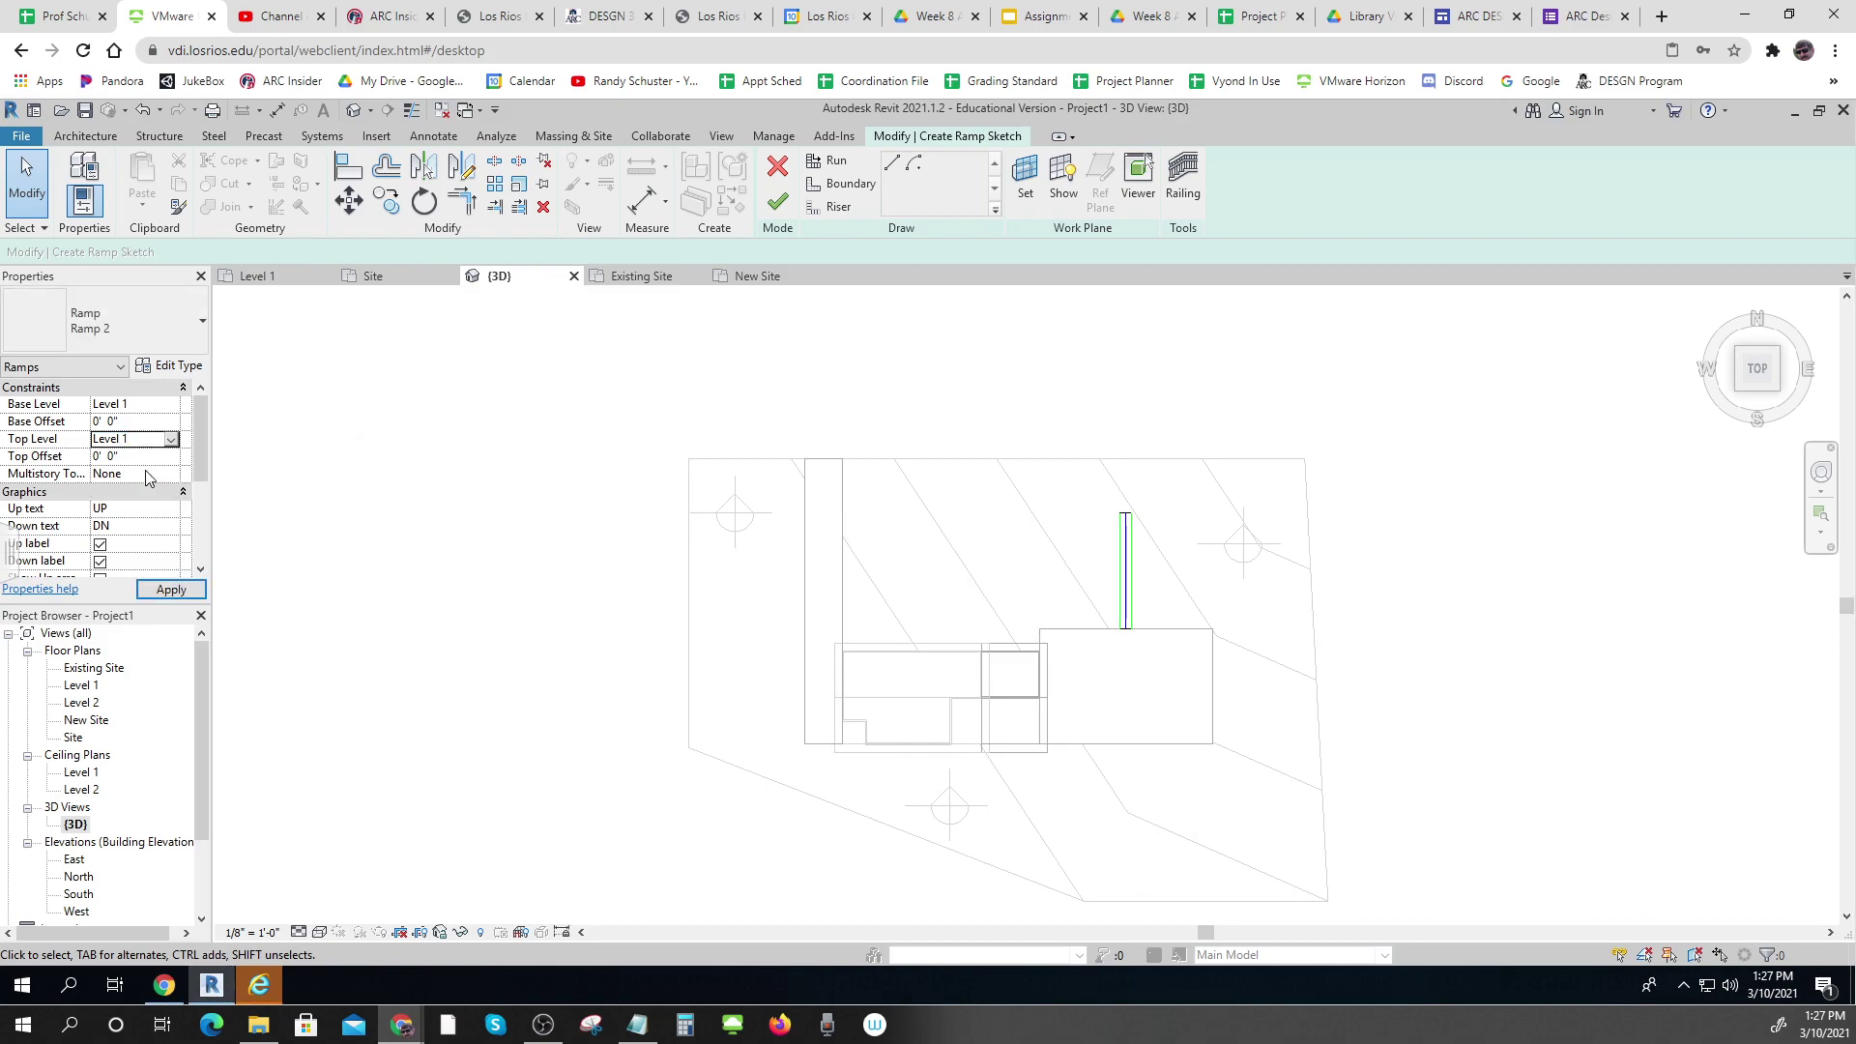
click(137, 456)
click(166, 590)
Widen the run by moving its right and left boundaries outward, then finish the ramp
drag(1127, 573, 1203, 585)
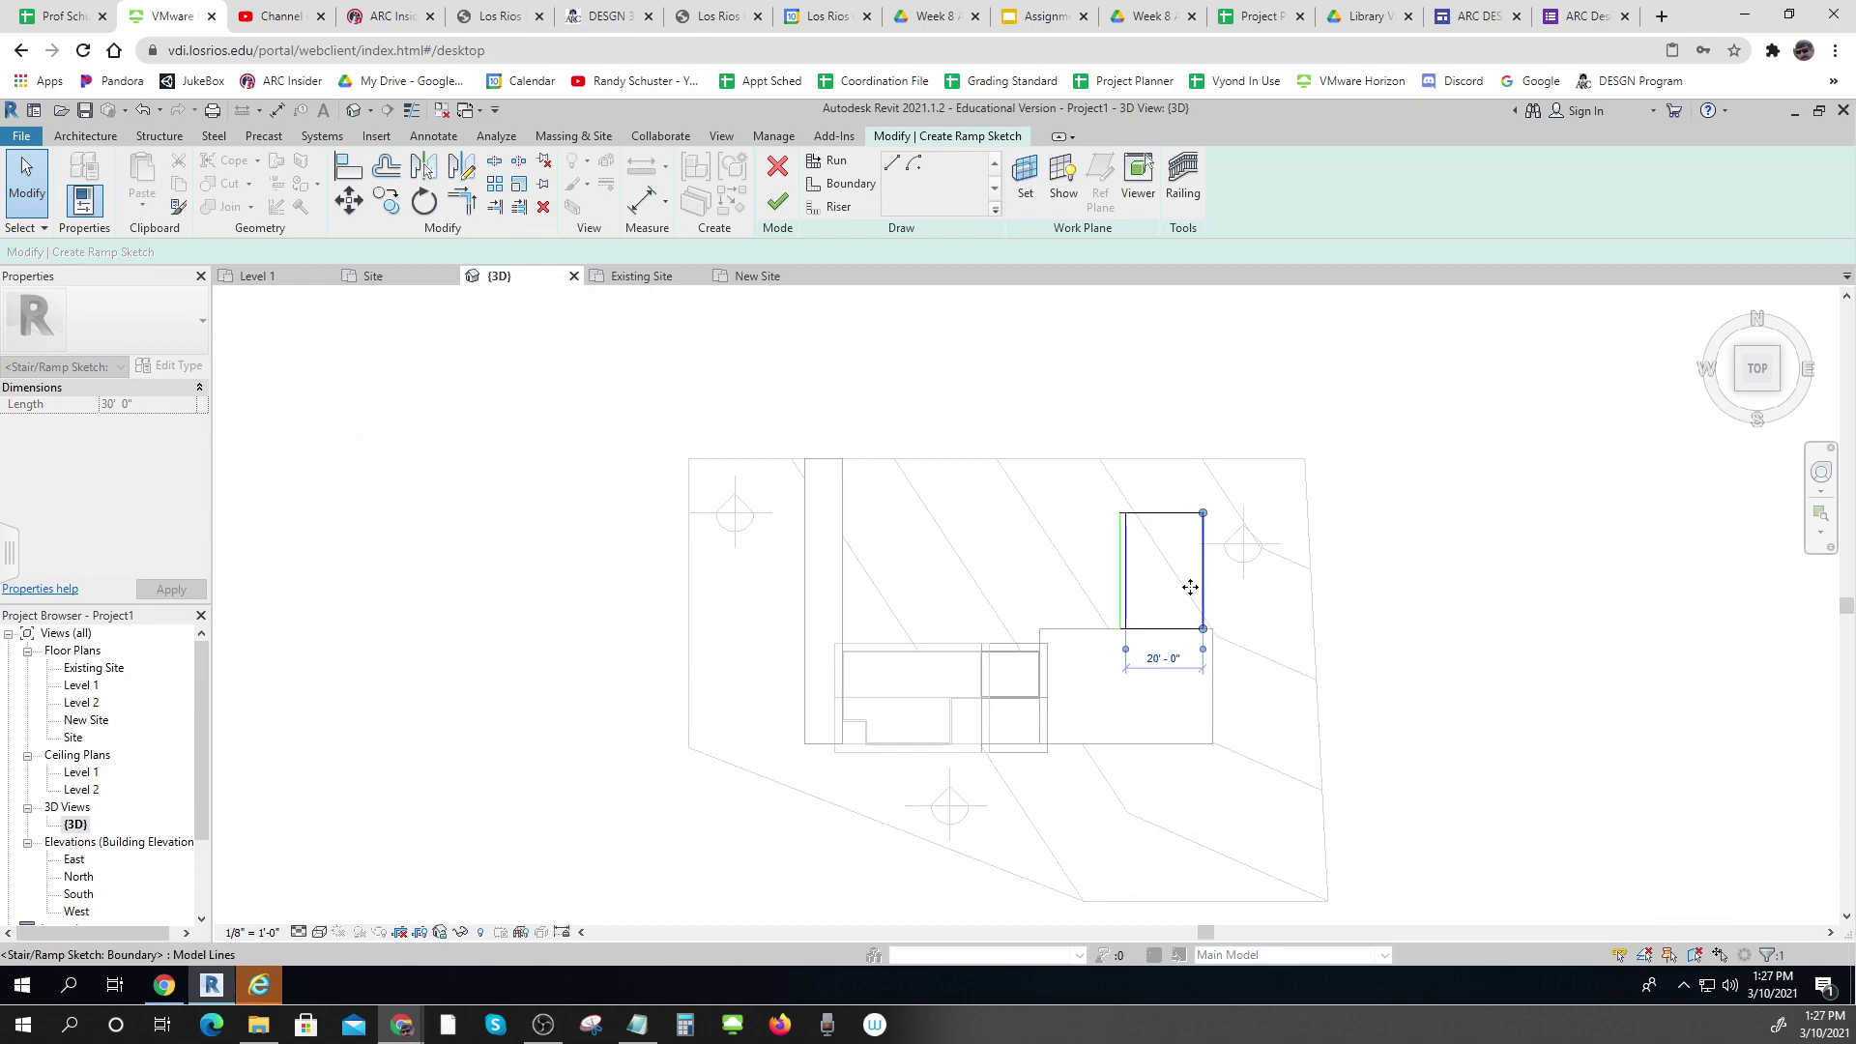
click(1121, 604)
drag(1060, 592, 1051, 596)
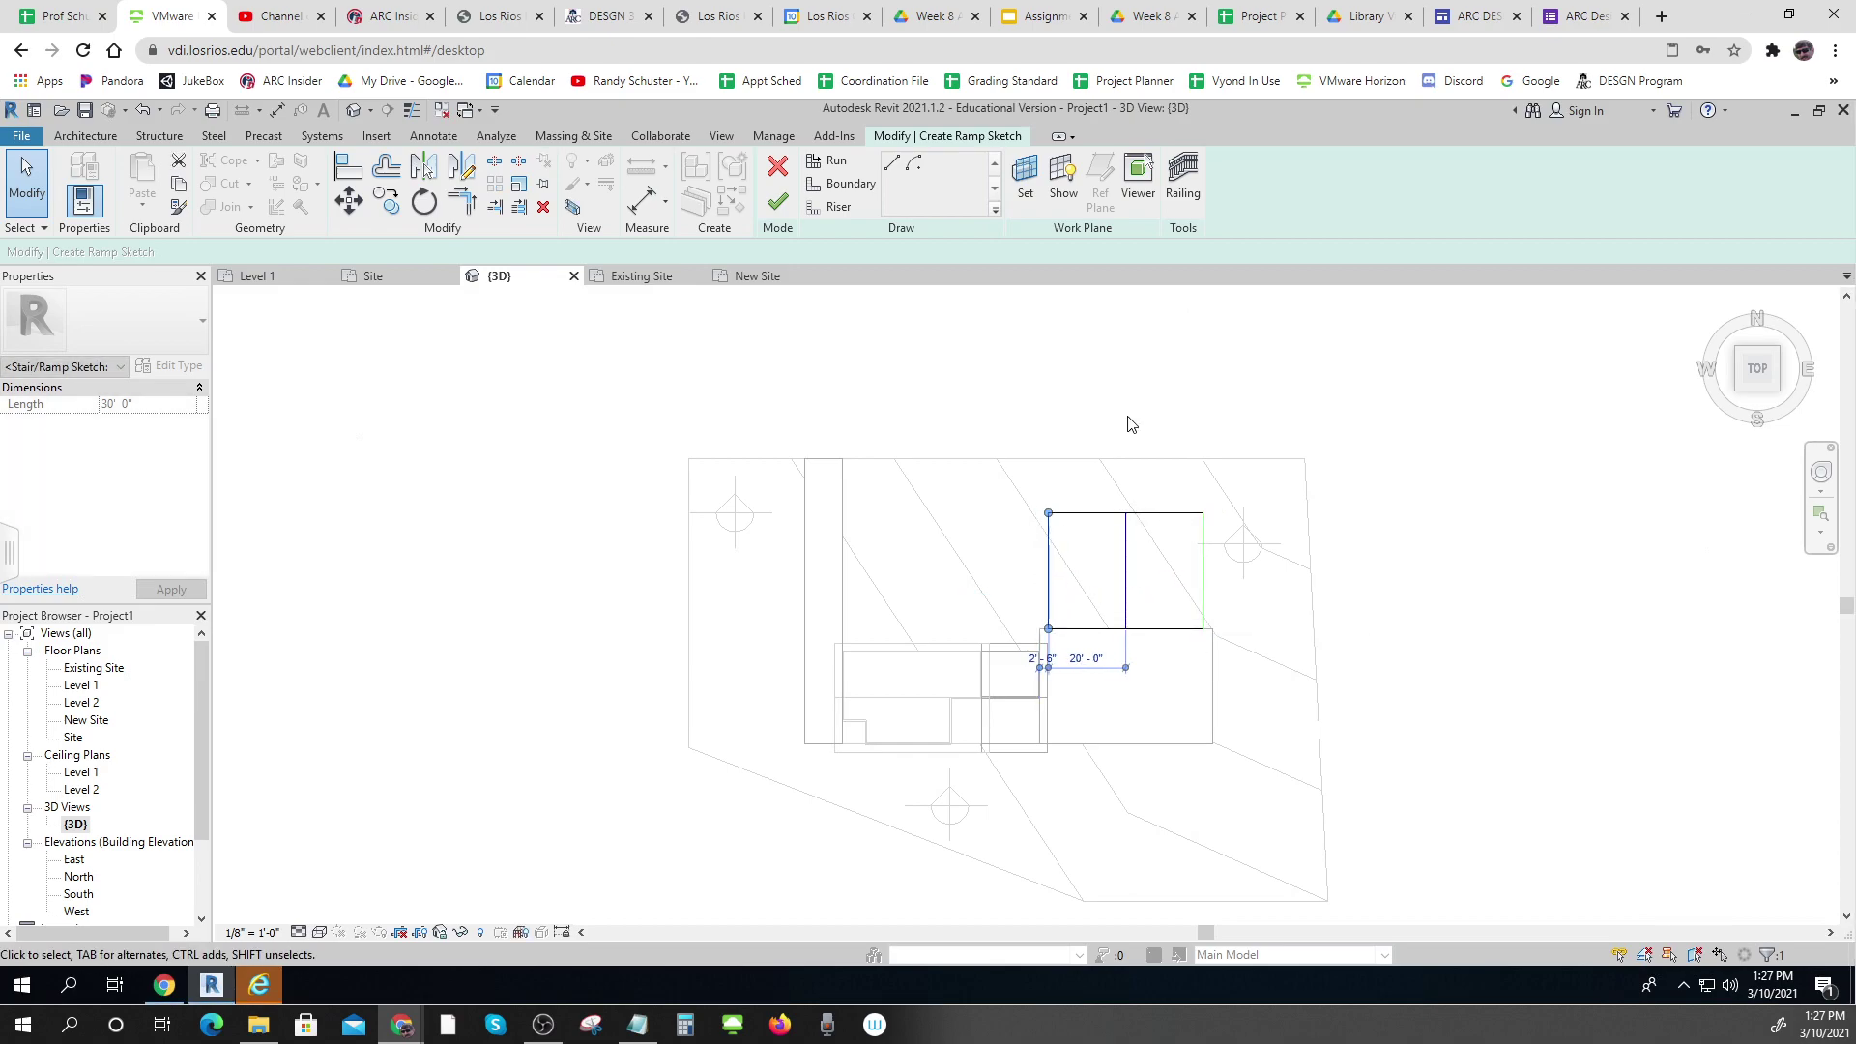
click(776, 207)
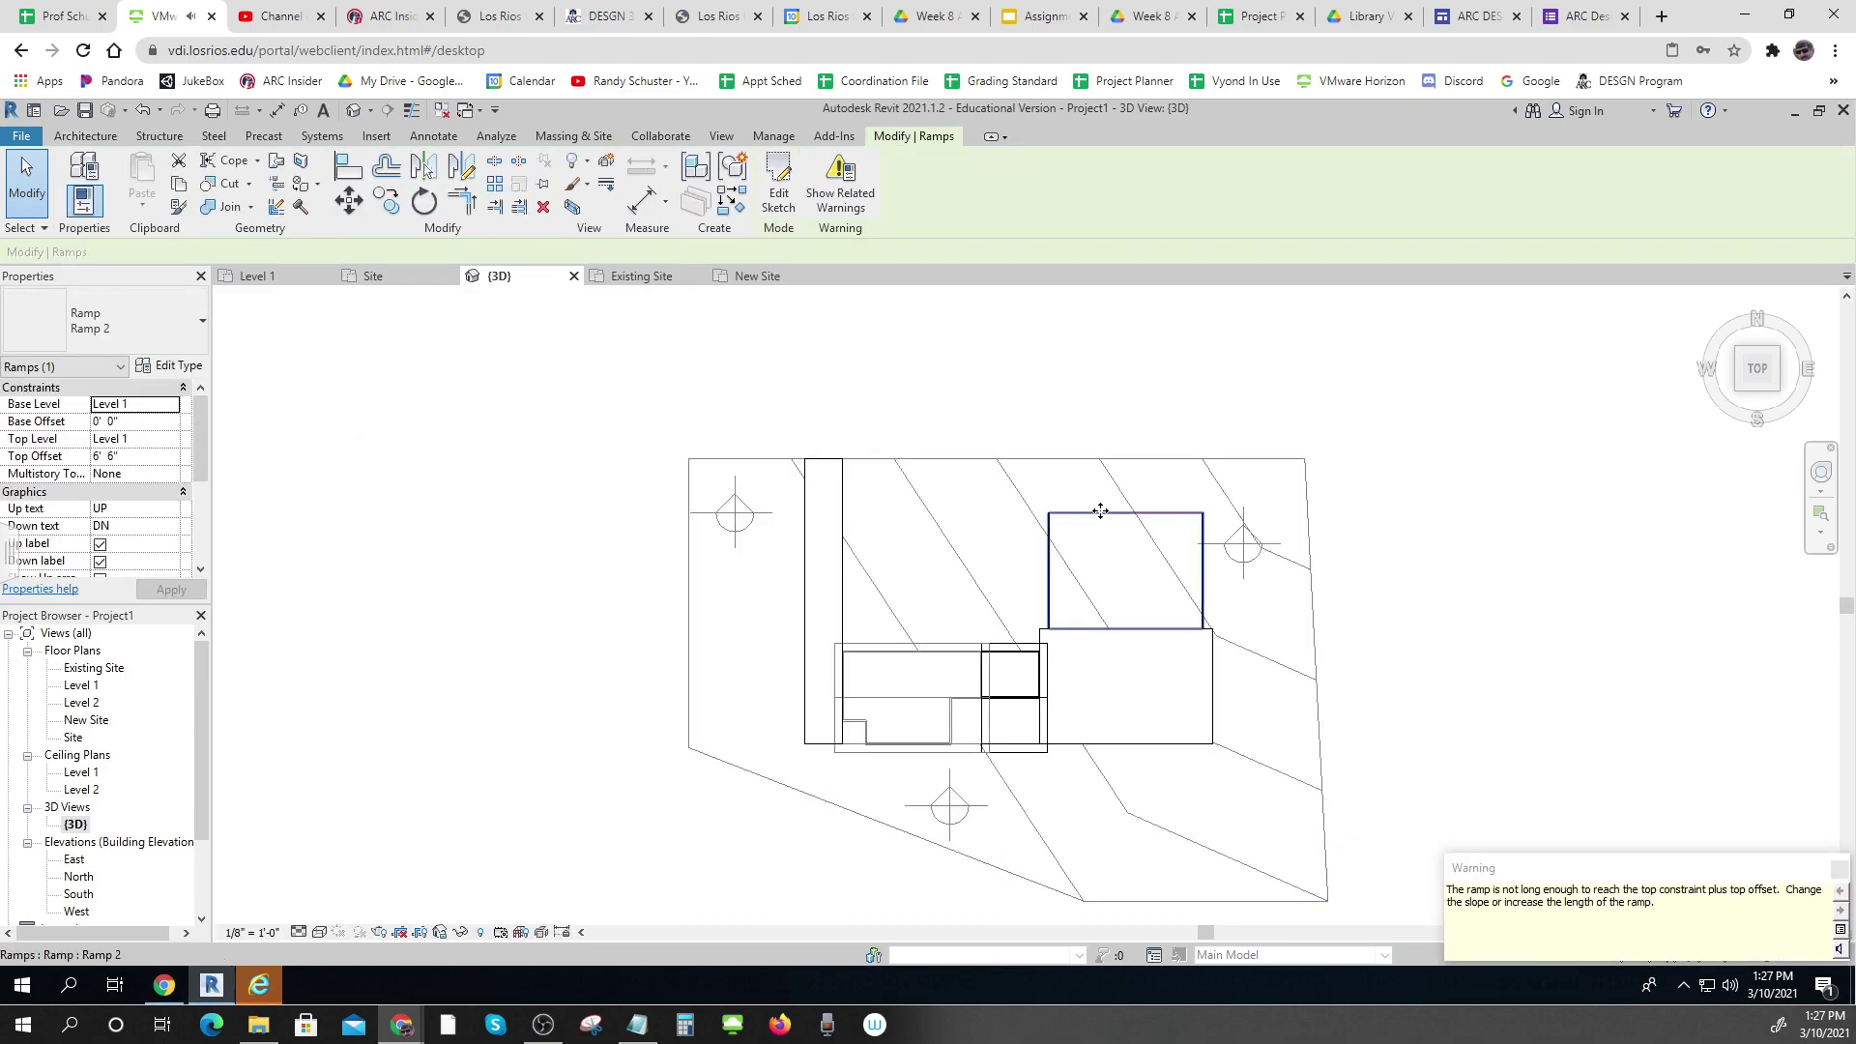
Move the ramp north and back so it butts against the pad's north edge
drag(1115, 515, 1114, 462)
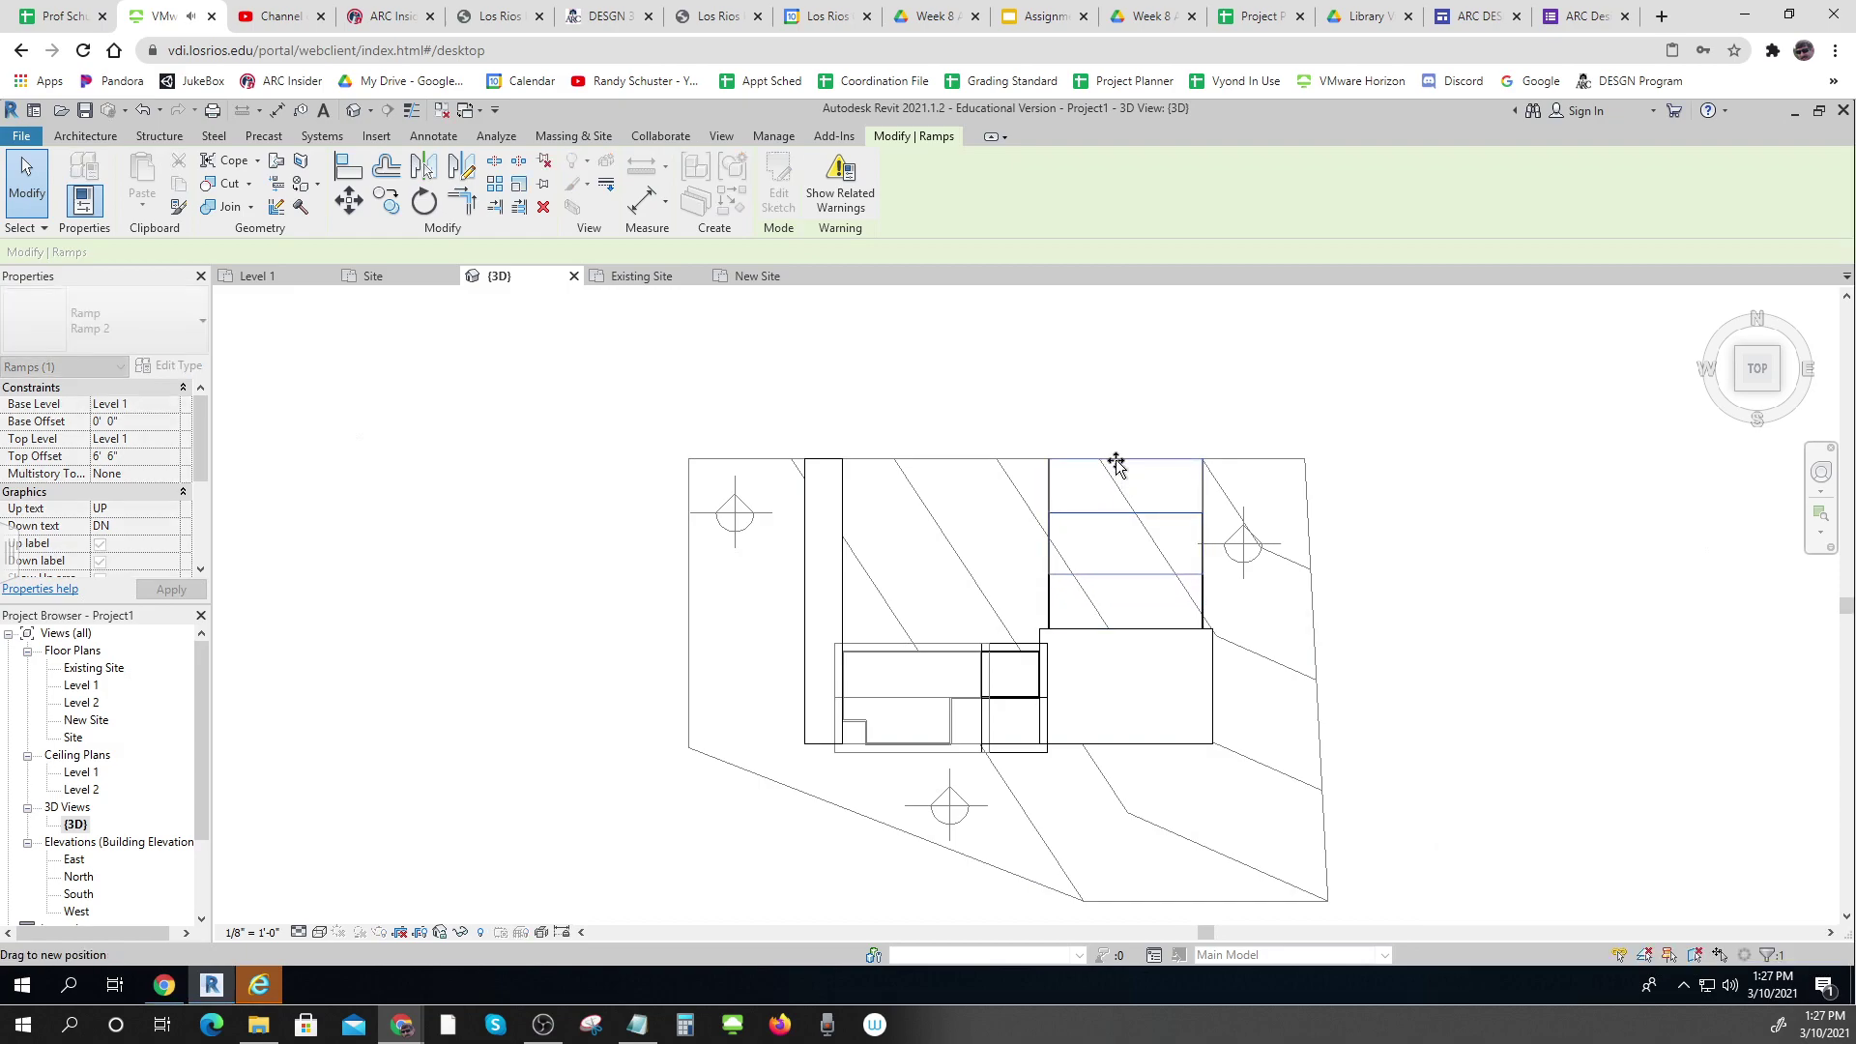
mouse_move(1117, 573)
mouse_down()
mouse_move(1118, 612)
mouse_move(1119, 580)
mouse_up()
click(331, 663)
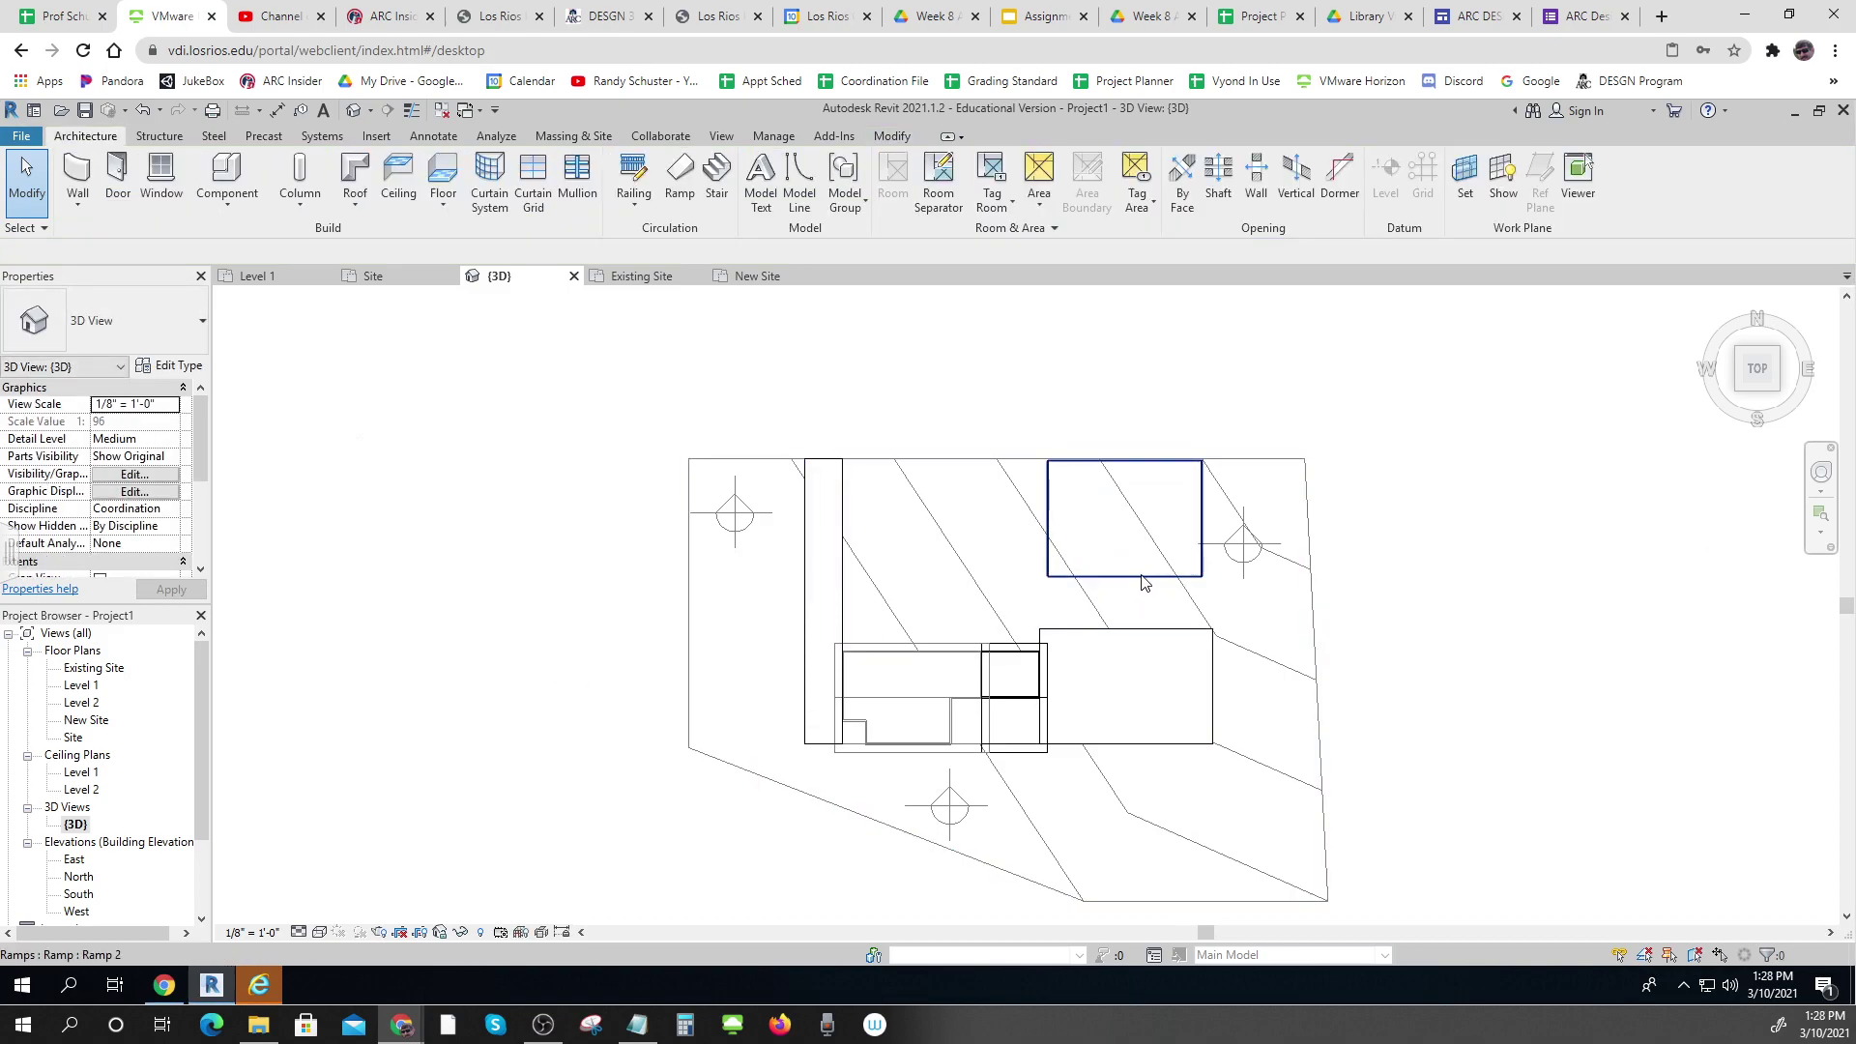
drag(1144, 581, 1139, 630)
click(286, 592)
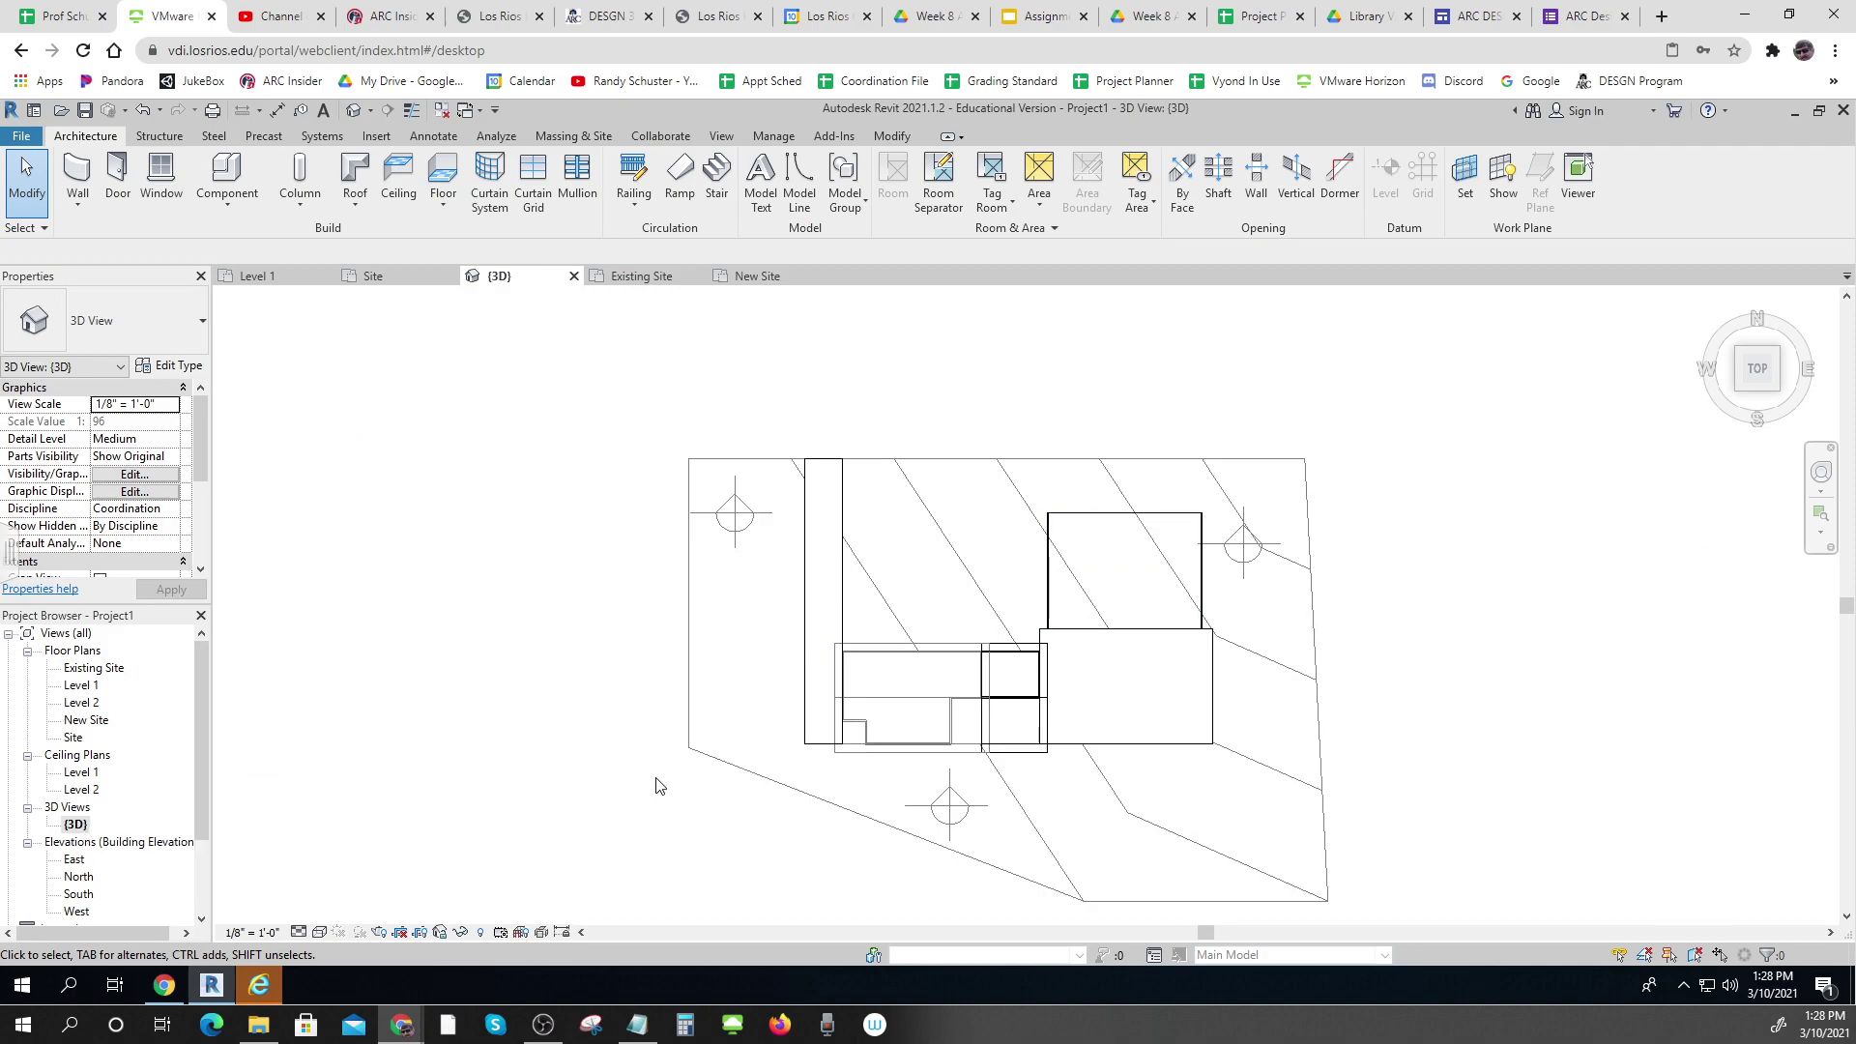
Inspect the railed ramp from an angled, orbited 3D view
click(1779, 392)
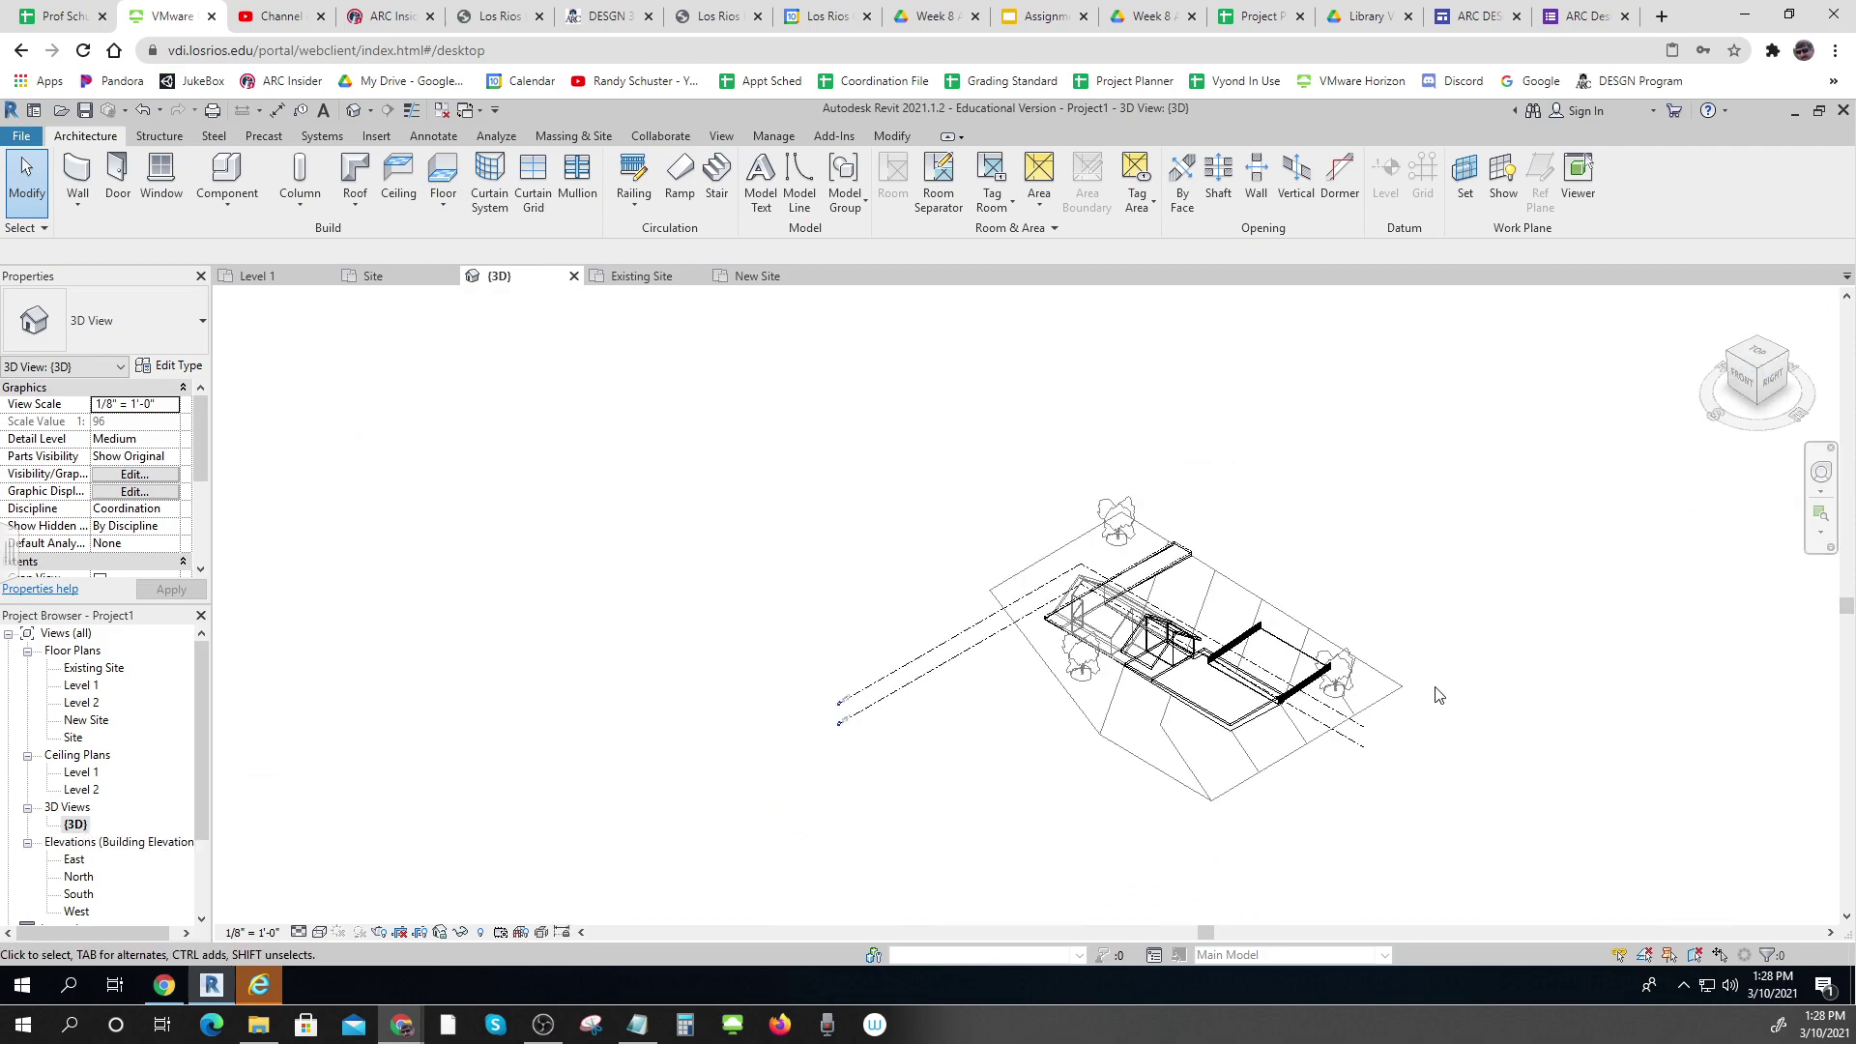
scroll(1239, 667, up, 5)
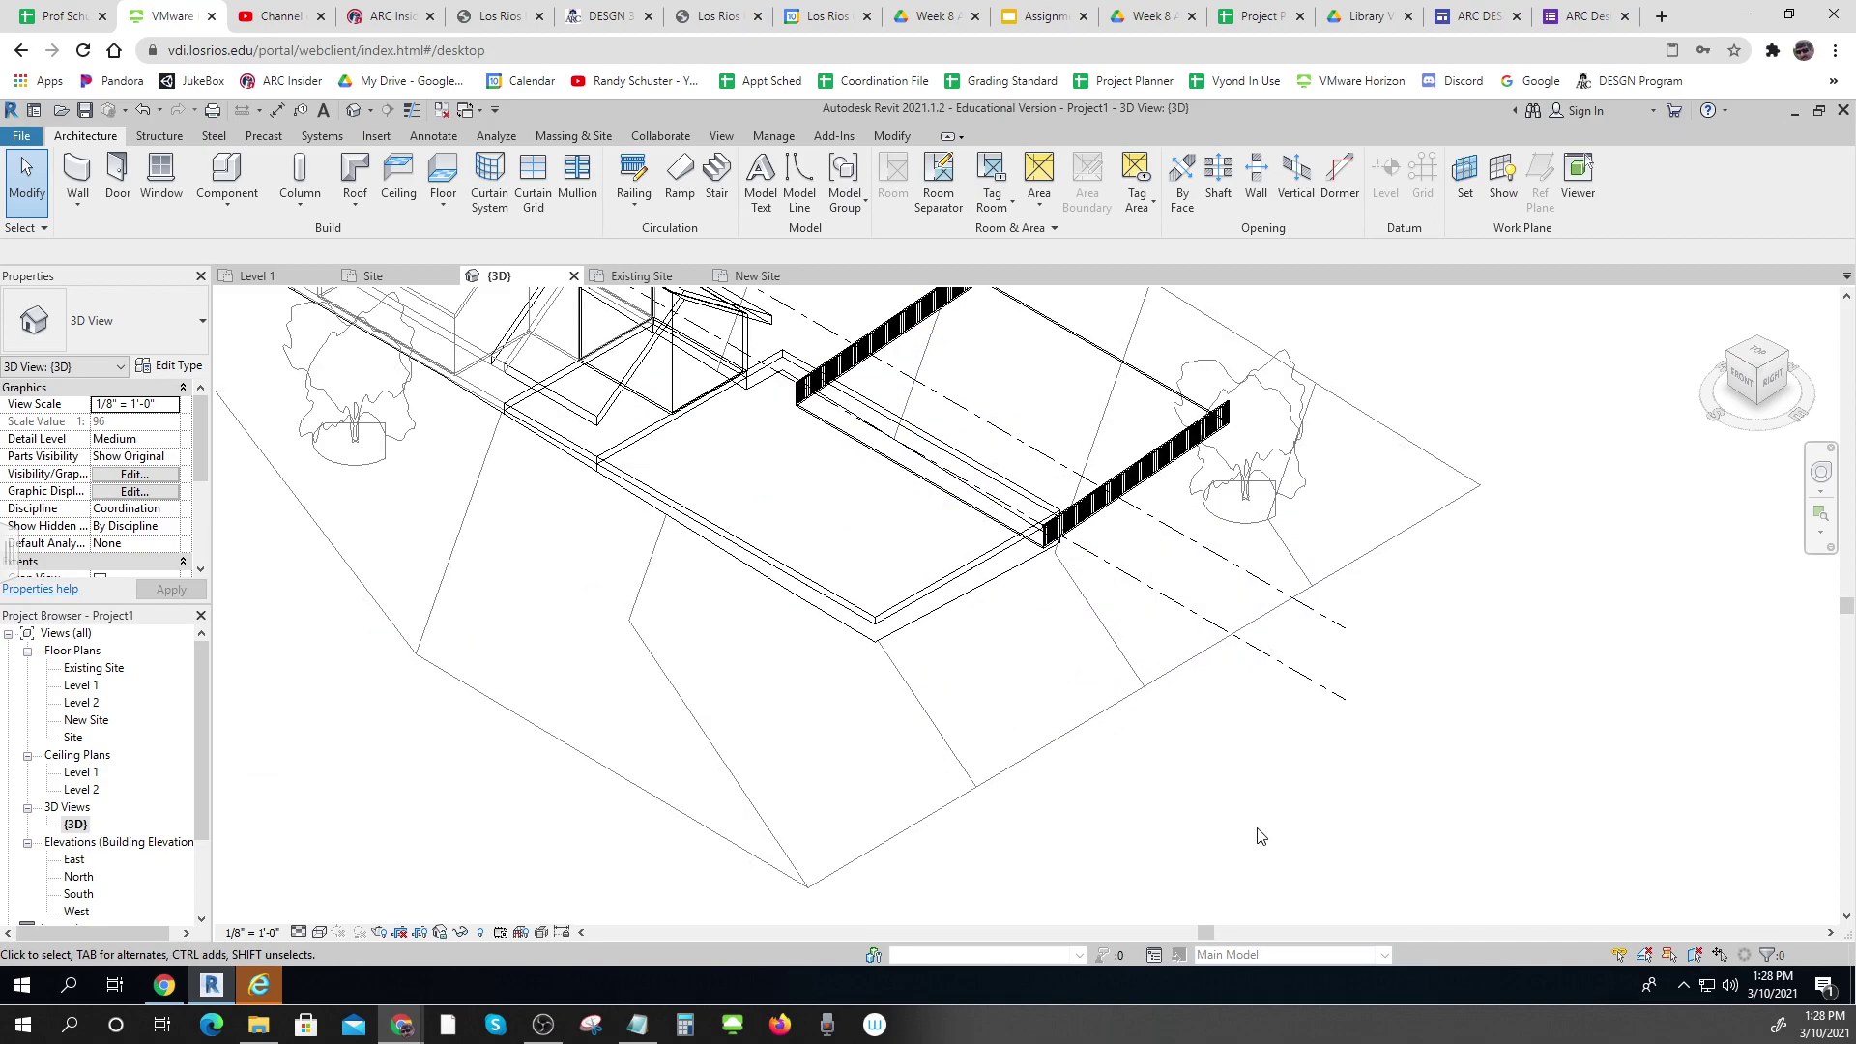
shift+middle_drag(1110, 879, 1082, 850)
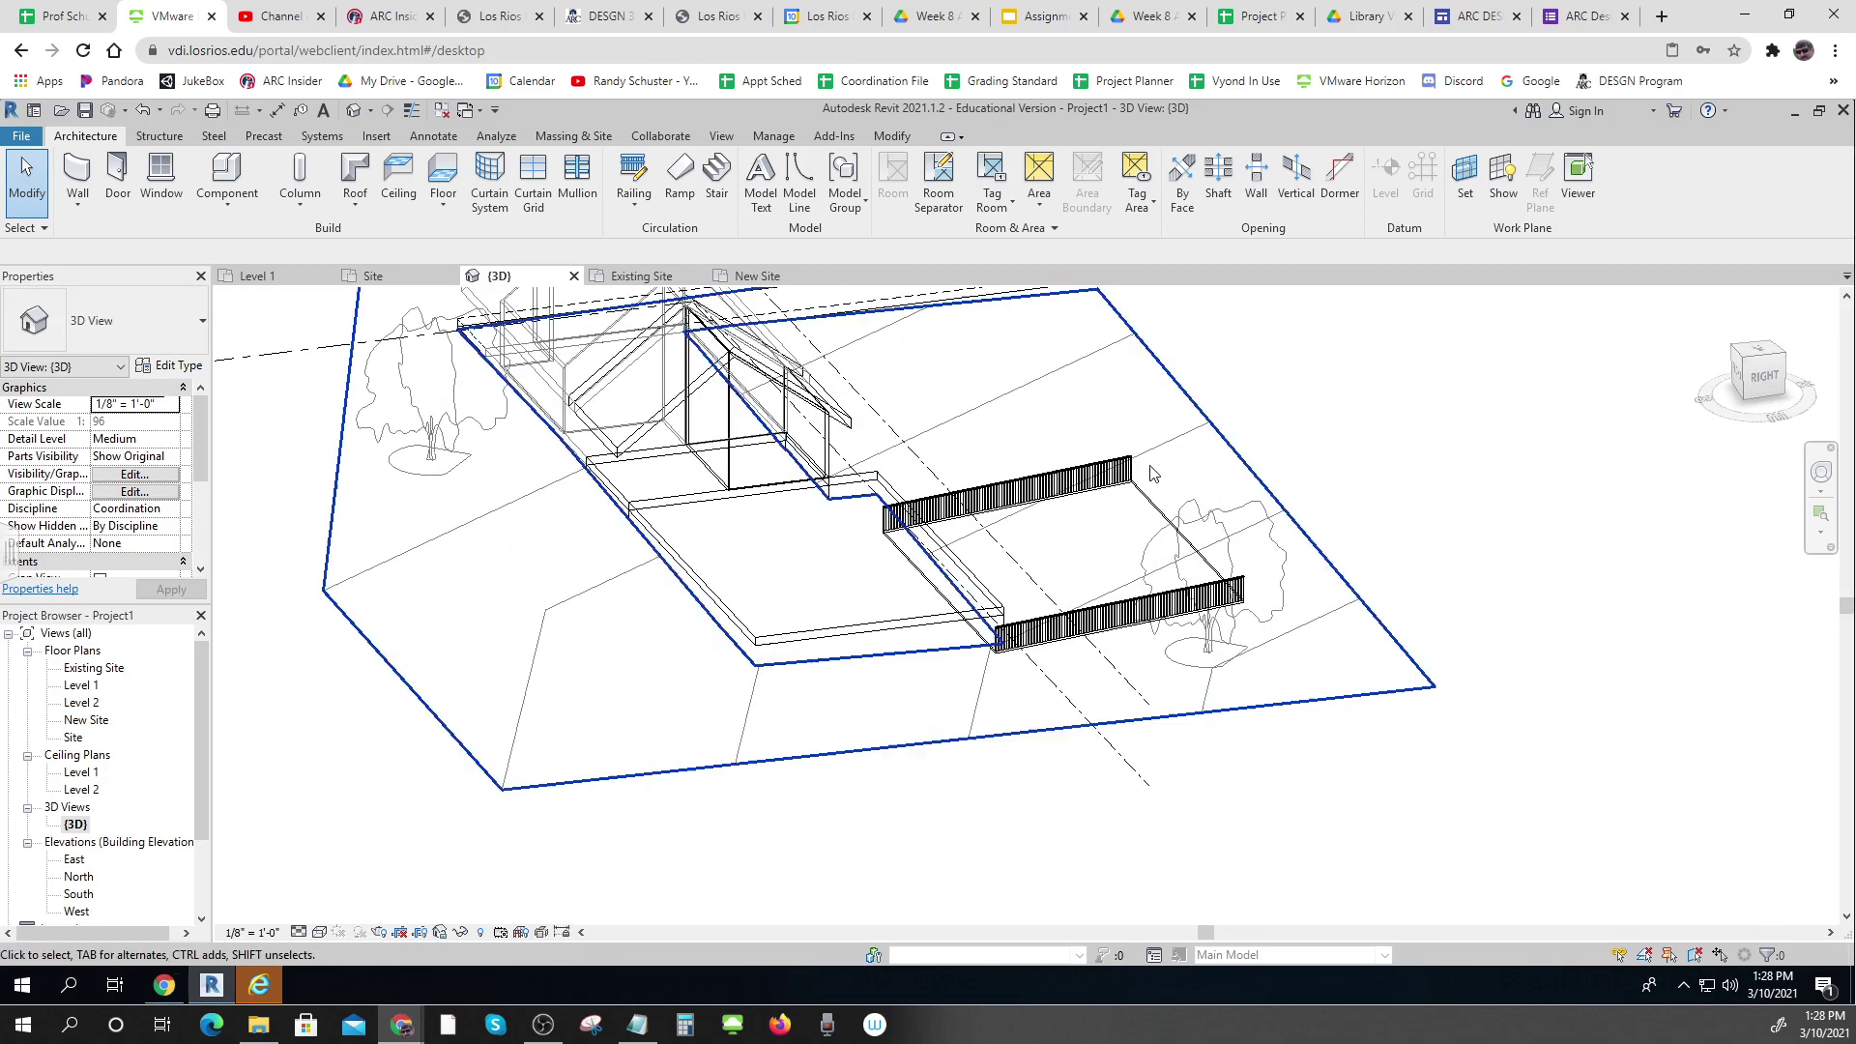
click(1161, 516)
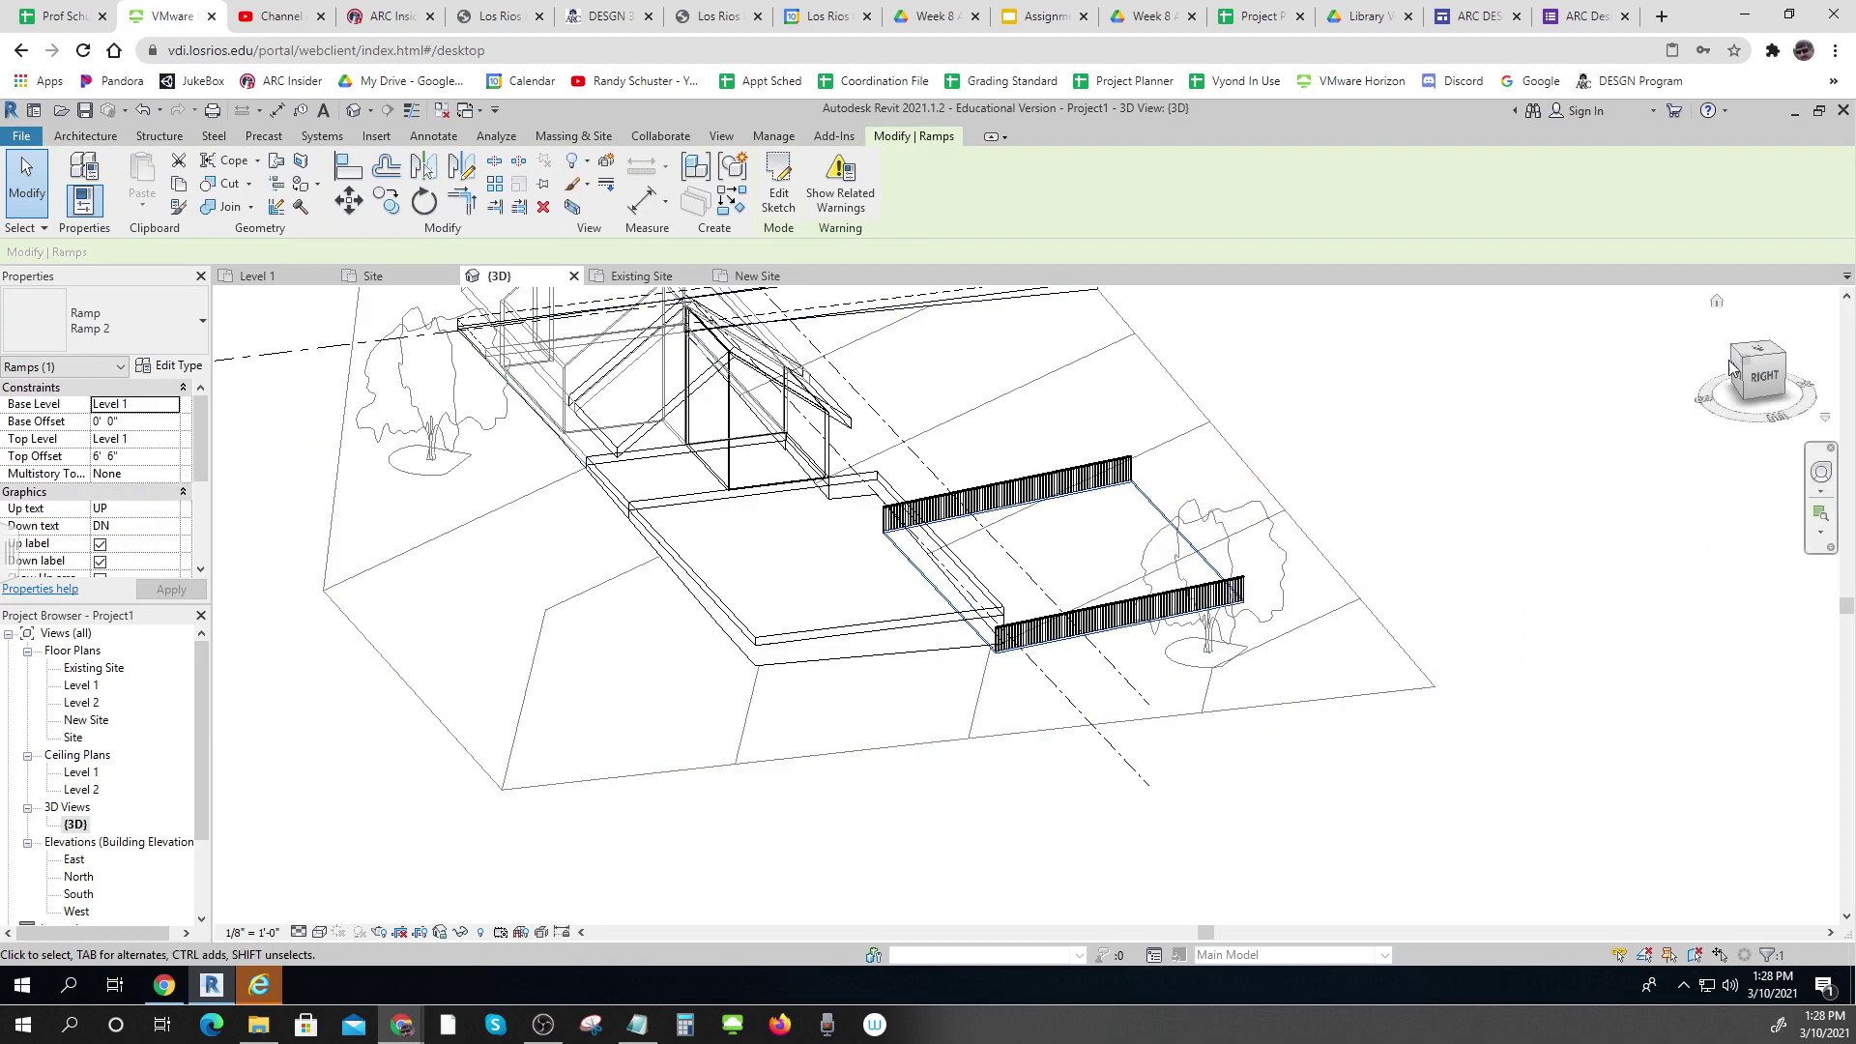
drag(1754, 365, 1691, 431)
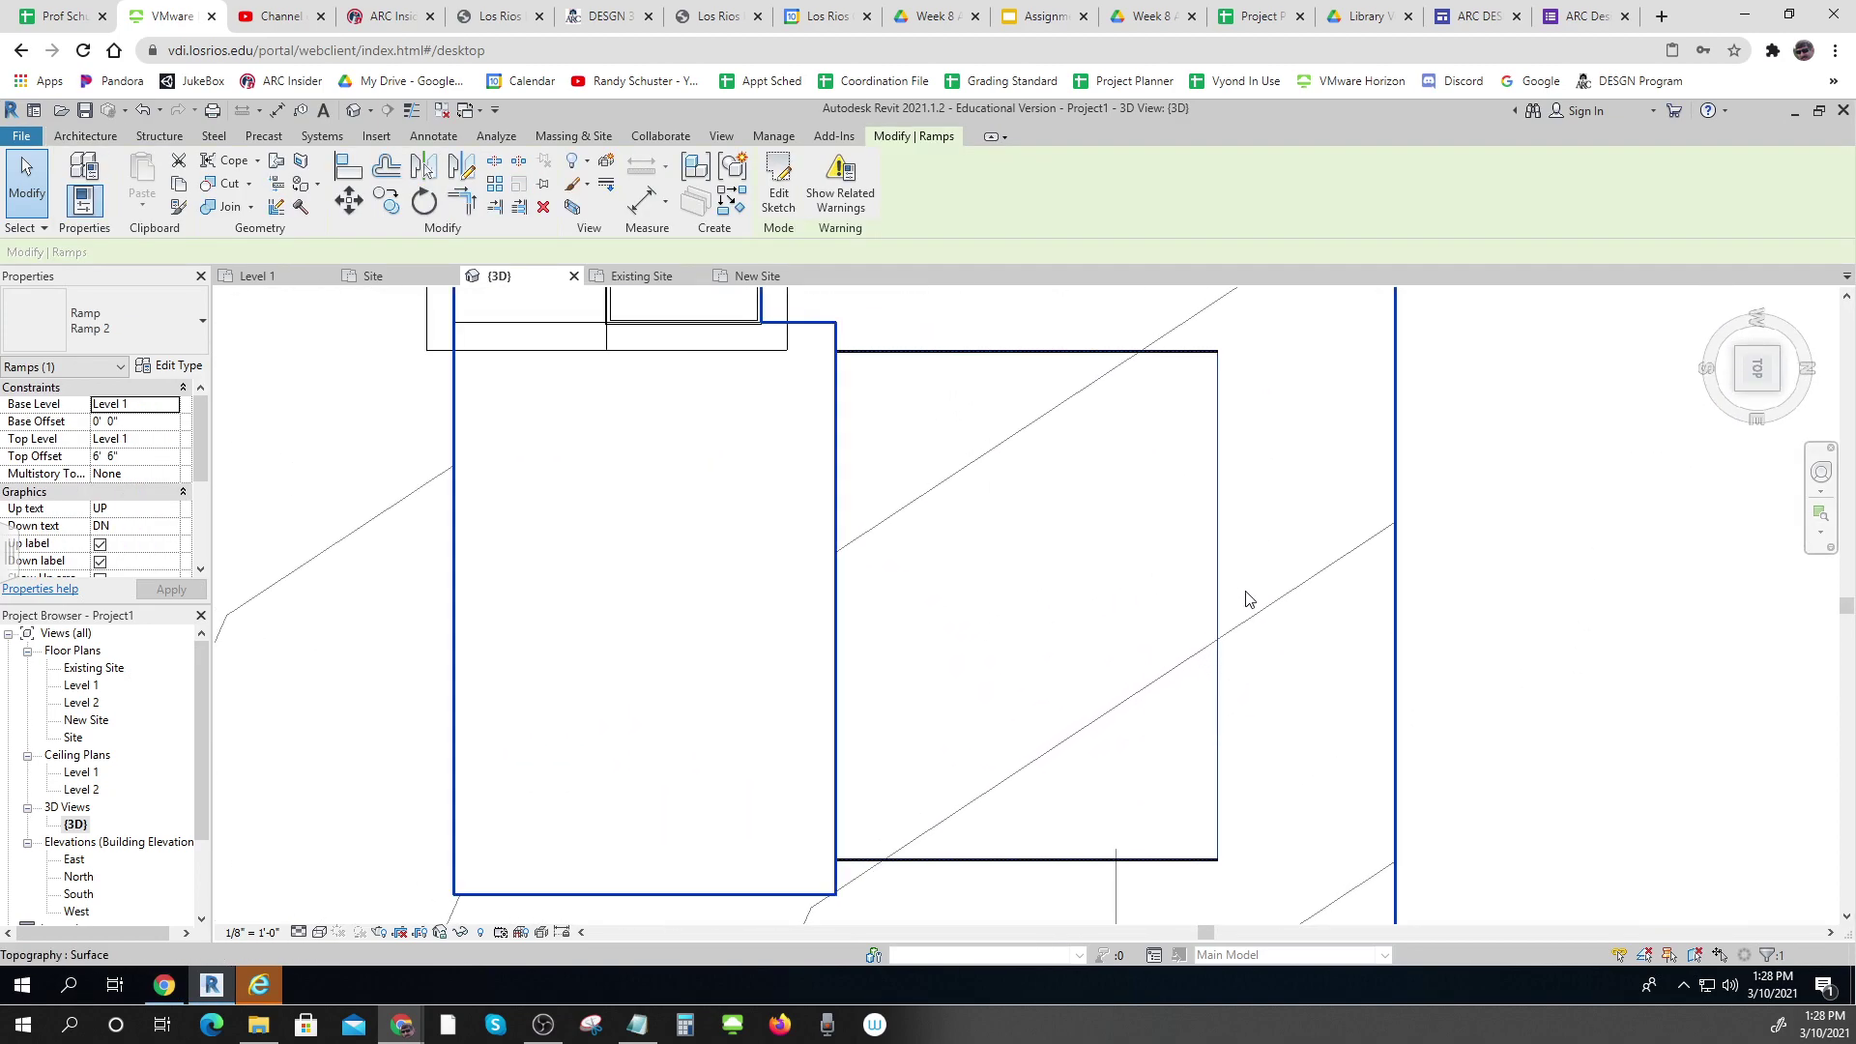
Drag the ramp sketch's right riser line outward so the run measures 44'-0", then finish the sketch
double_click(1218, 586)
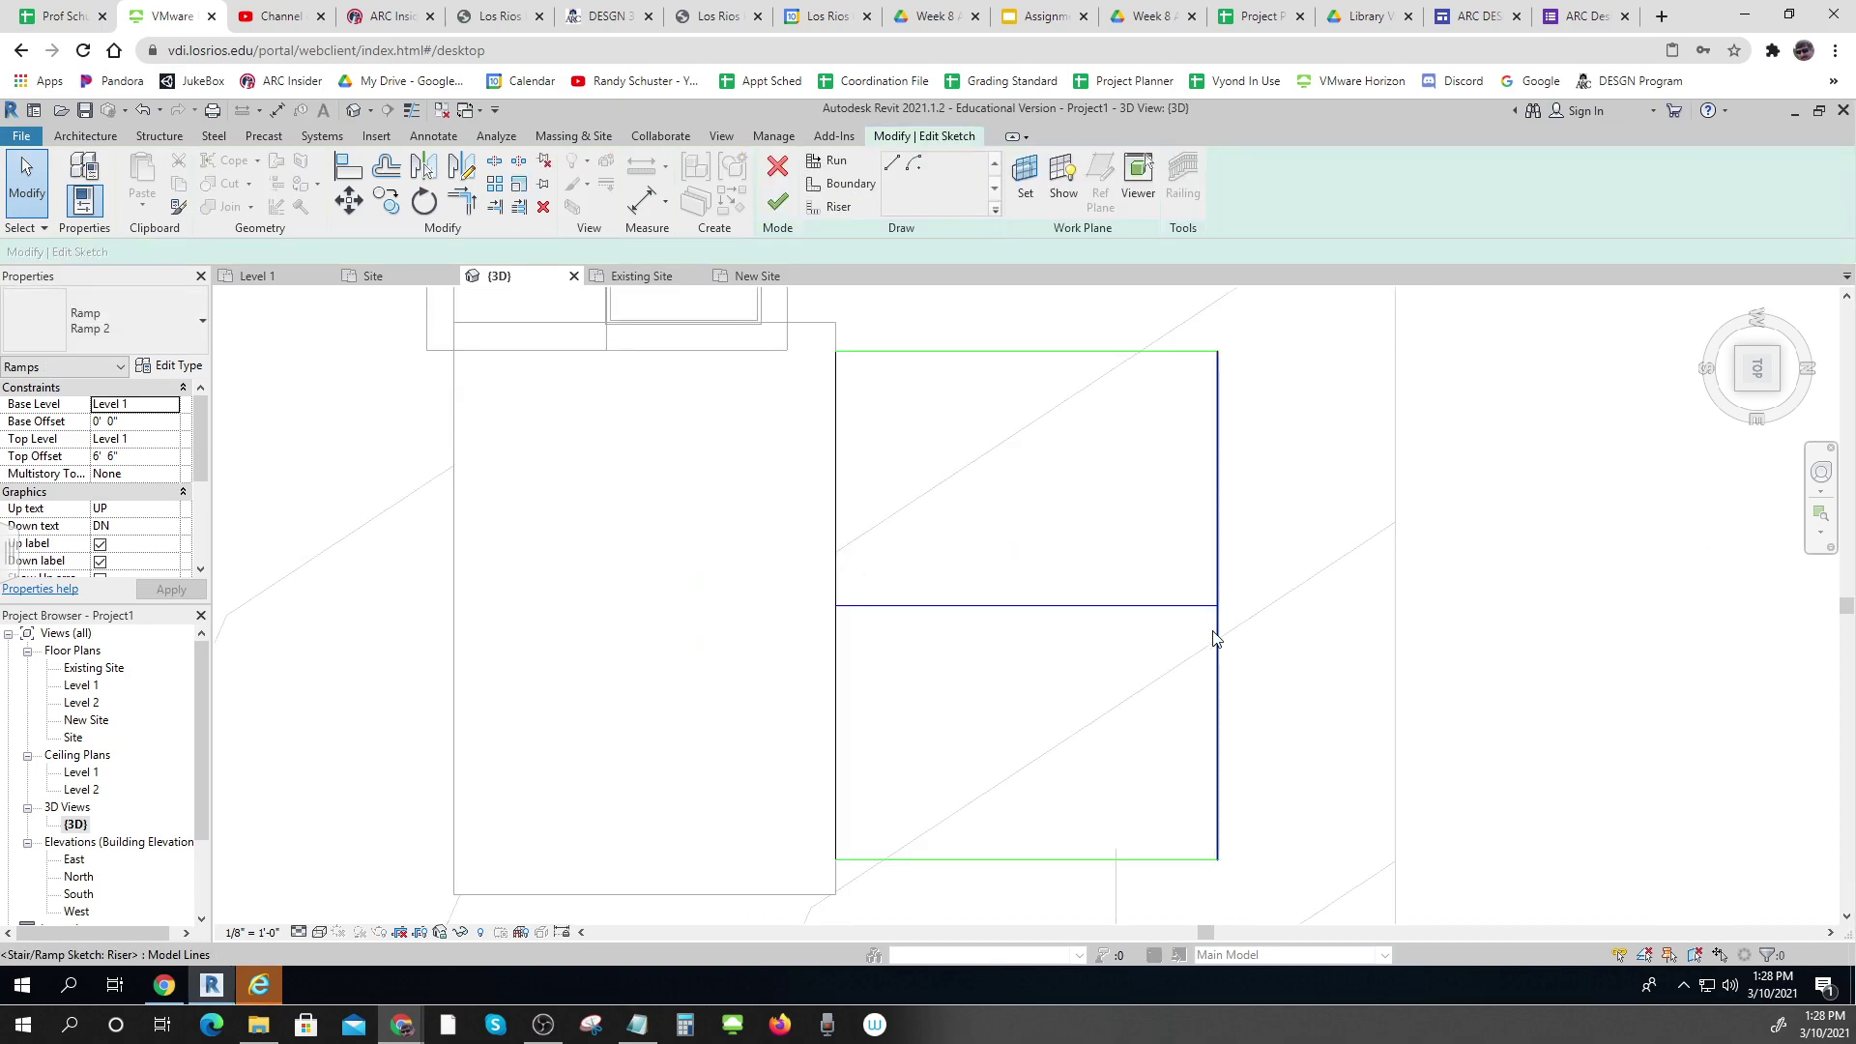
scroll(1180, 606, down, 2)
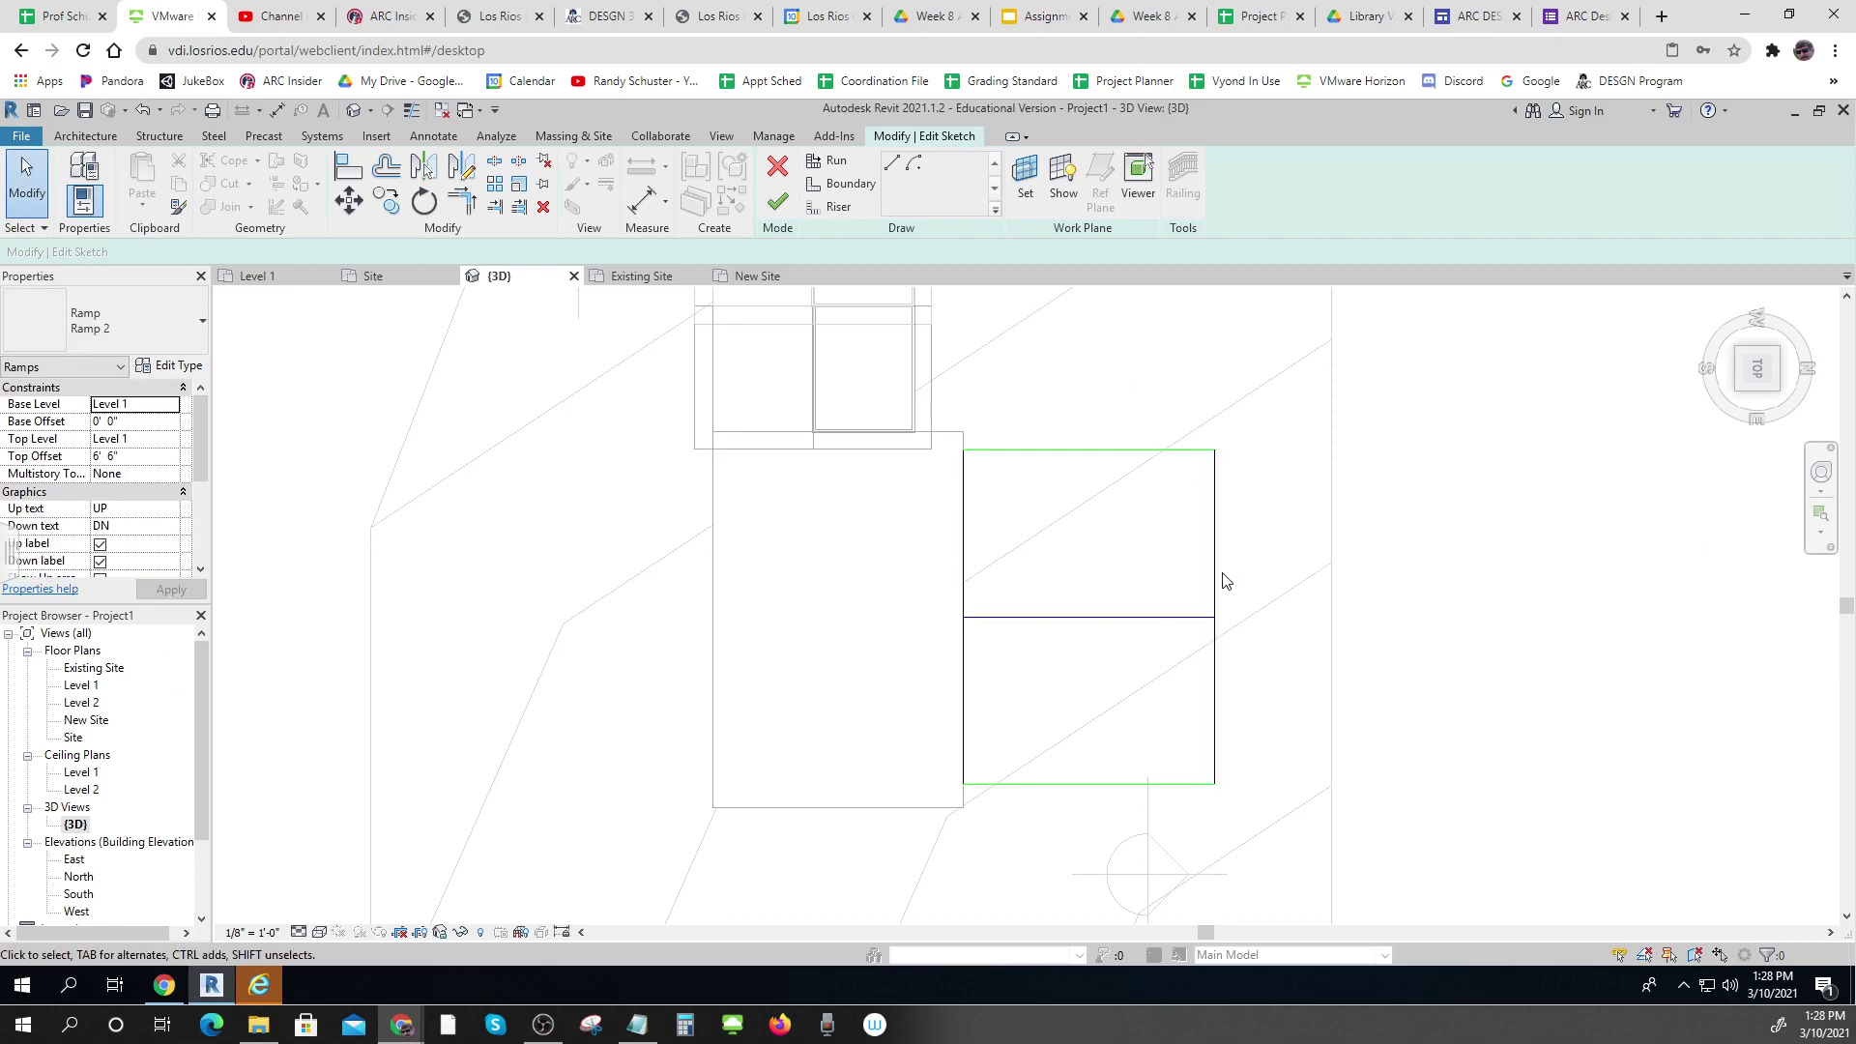
drag(1215, 580, 1330, 575)
click(777, 201)
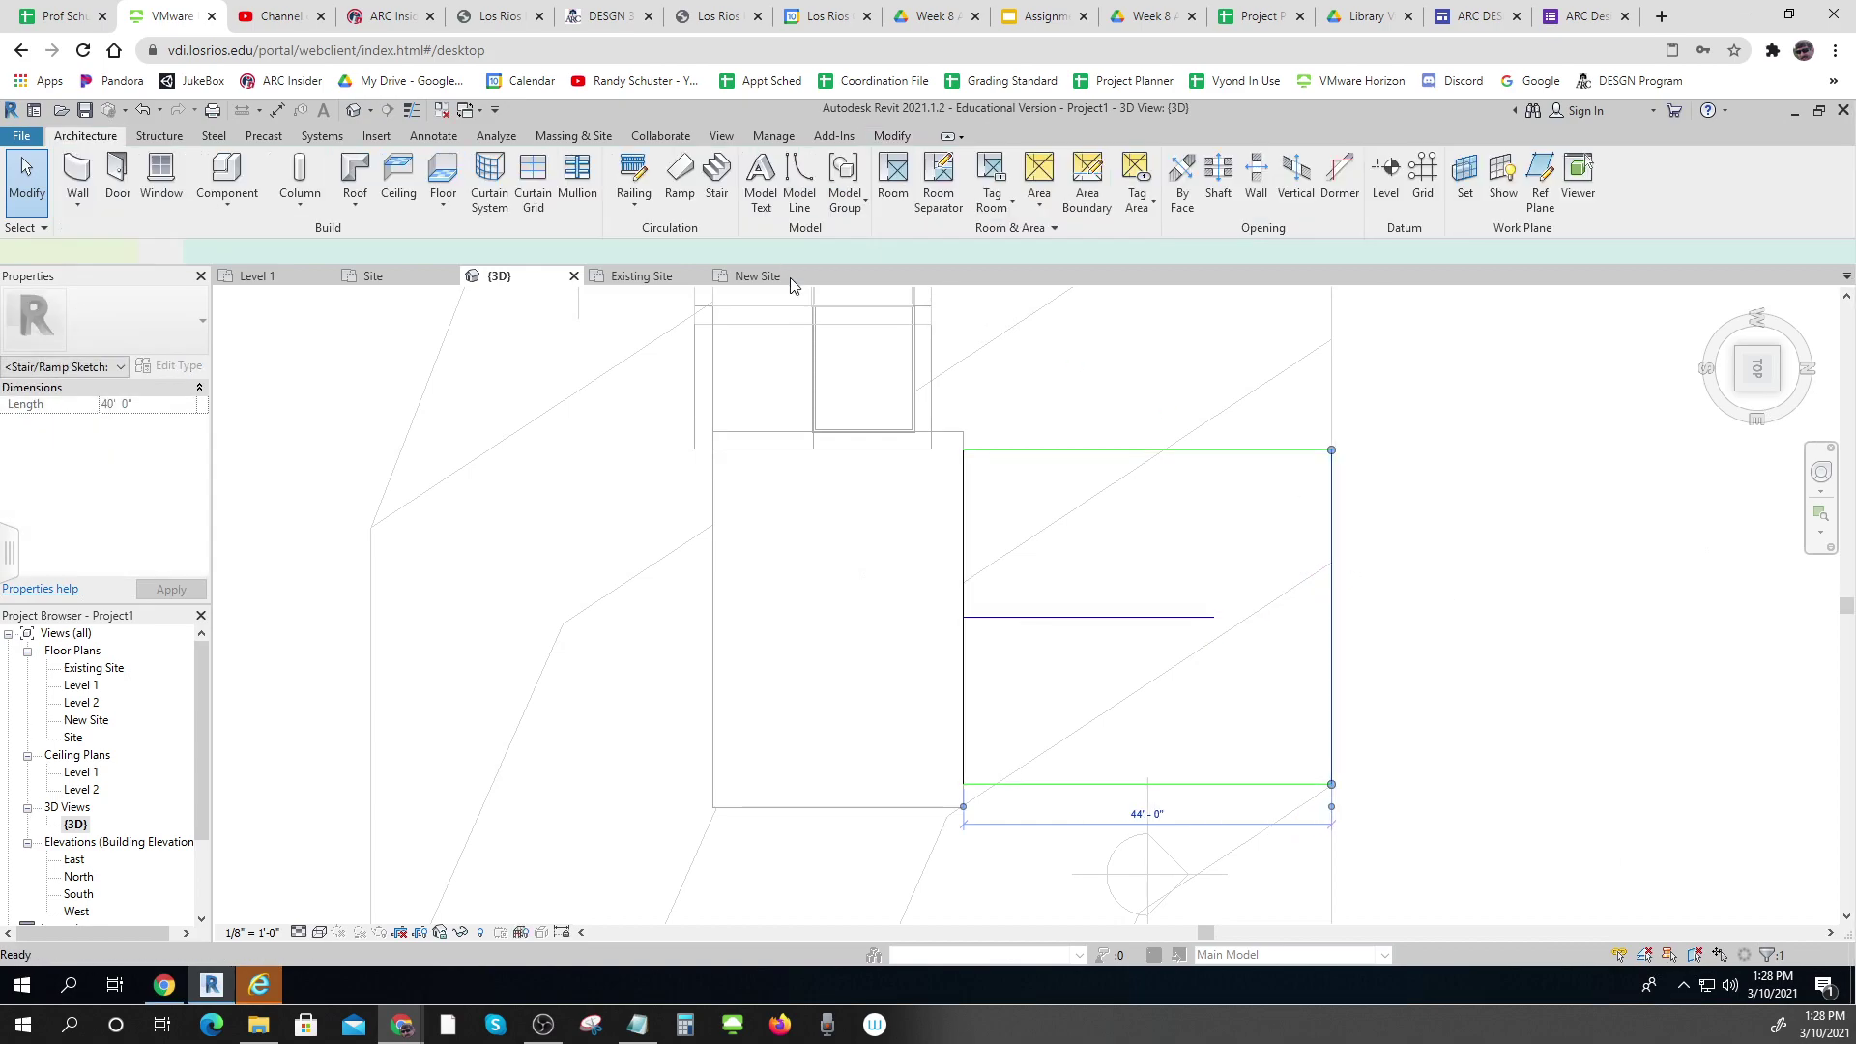
Switch the 3D view's visual style to Hidden Line
key(Escape)
scroll(933, 631, down, 2)
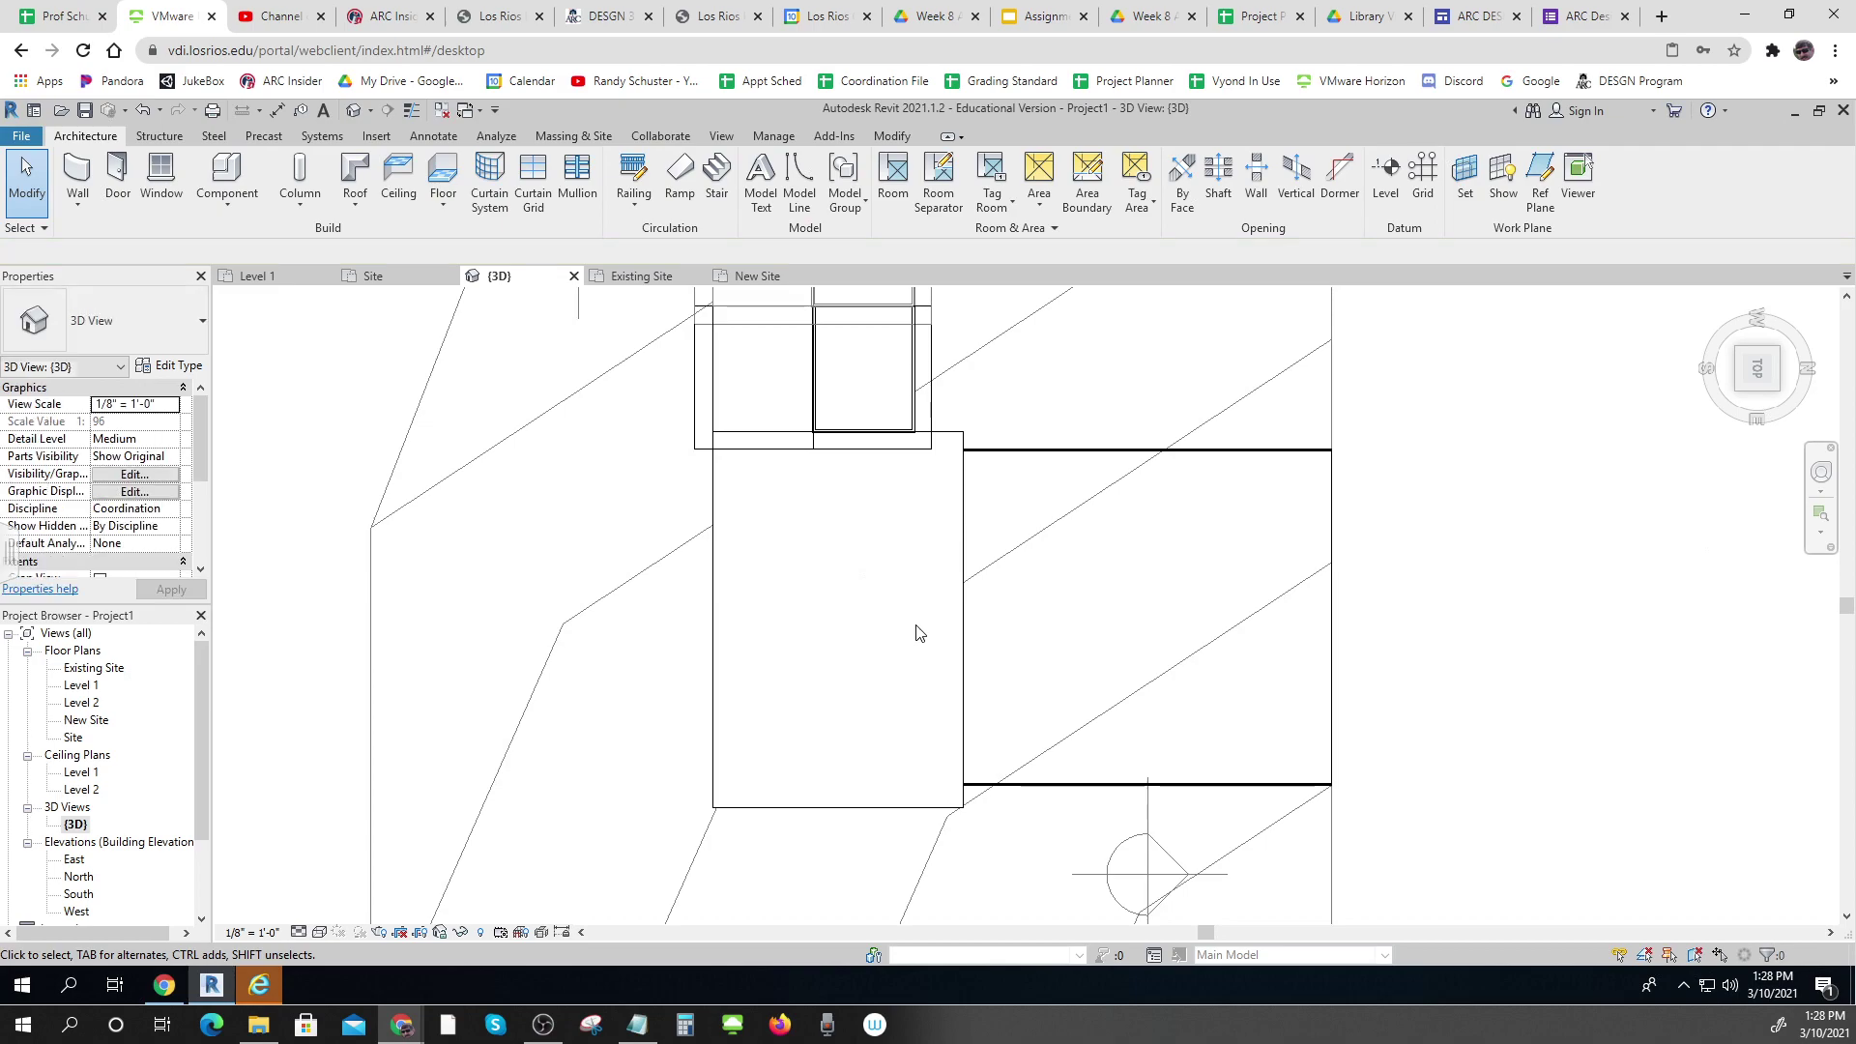
scroll(892, 676, up, 3)
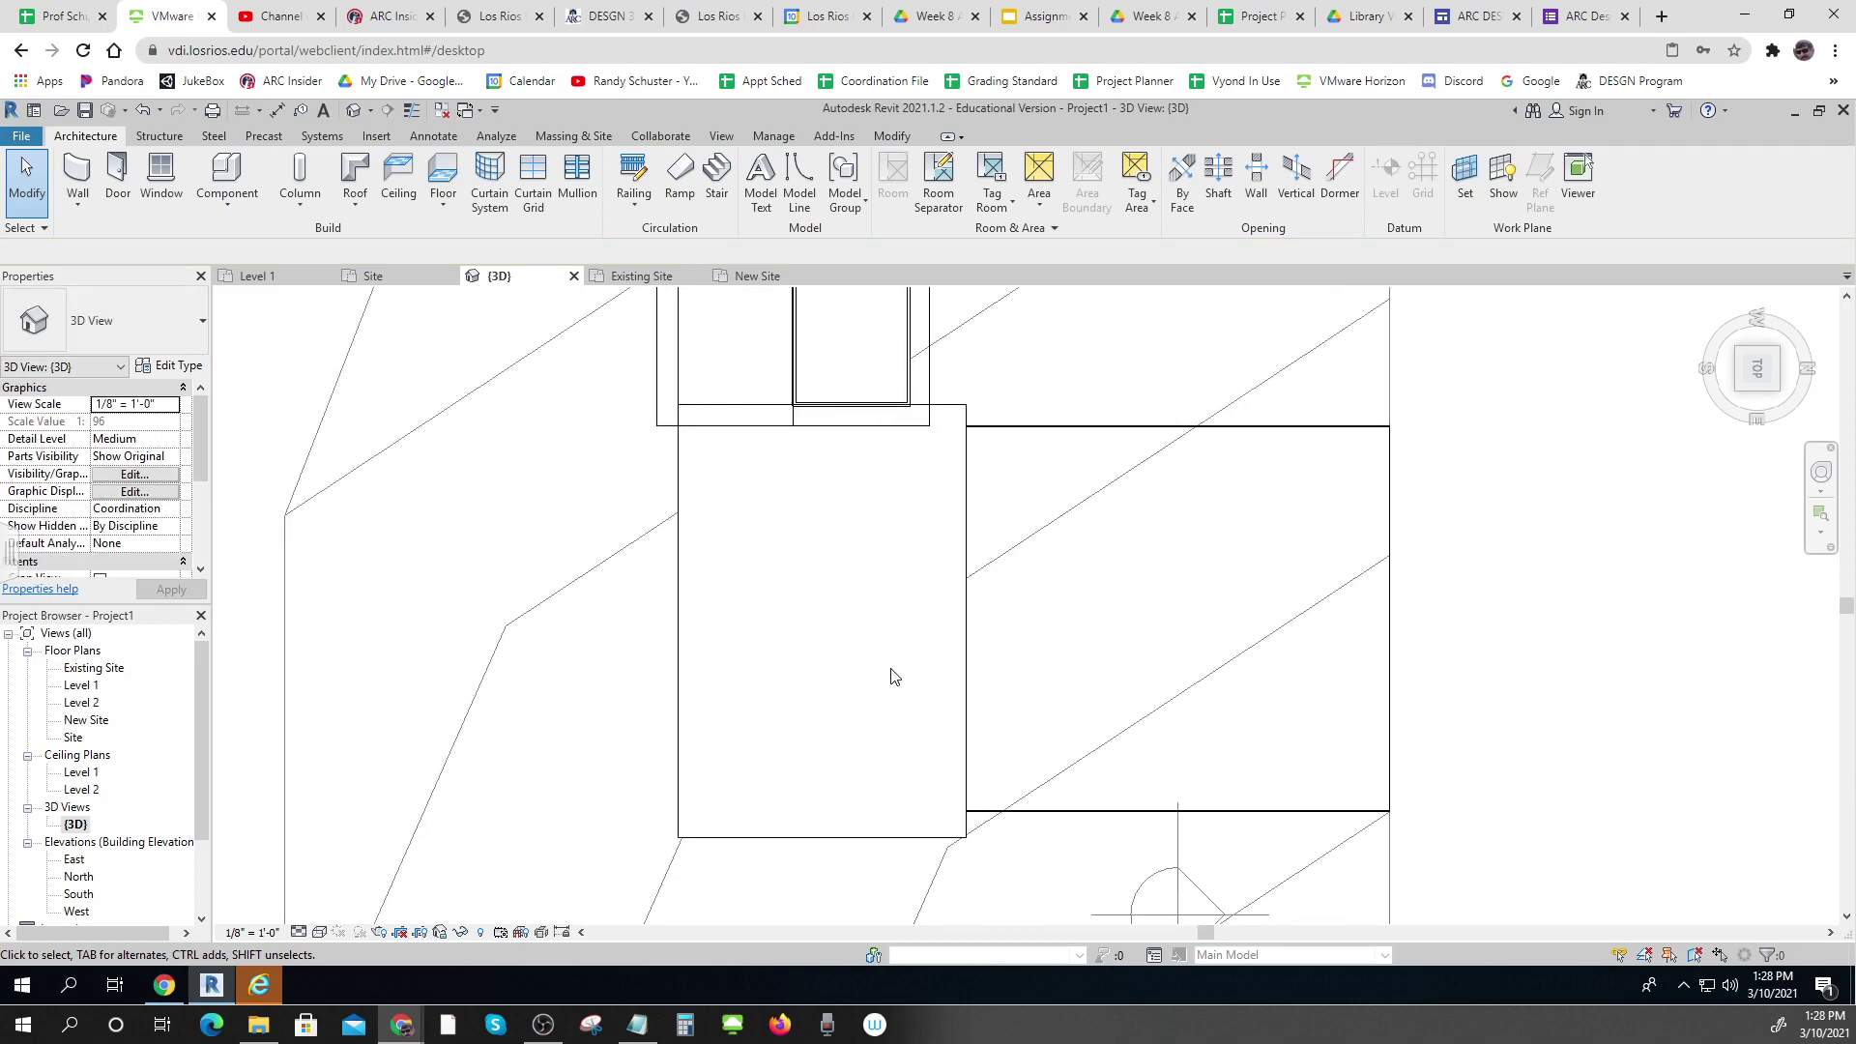
click(320, 932)
click(364, 853)
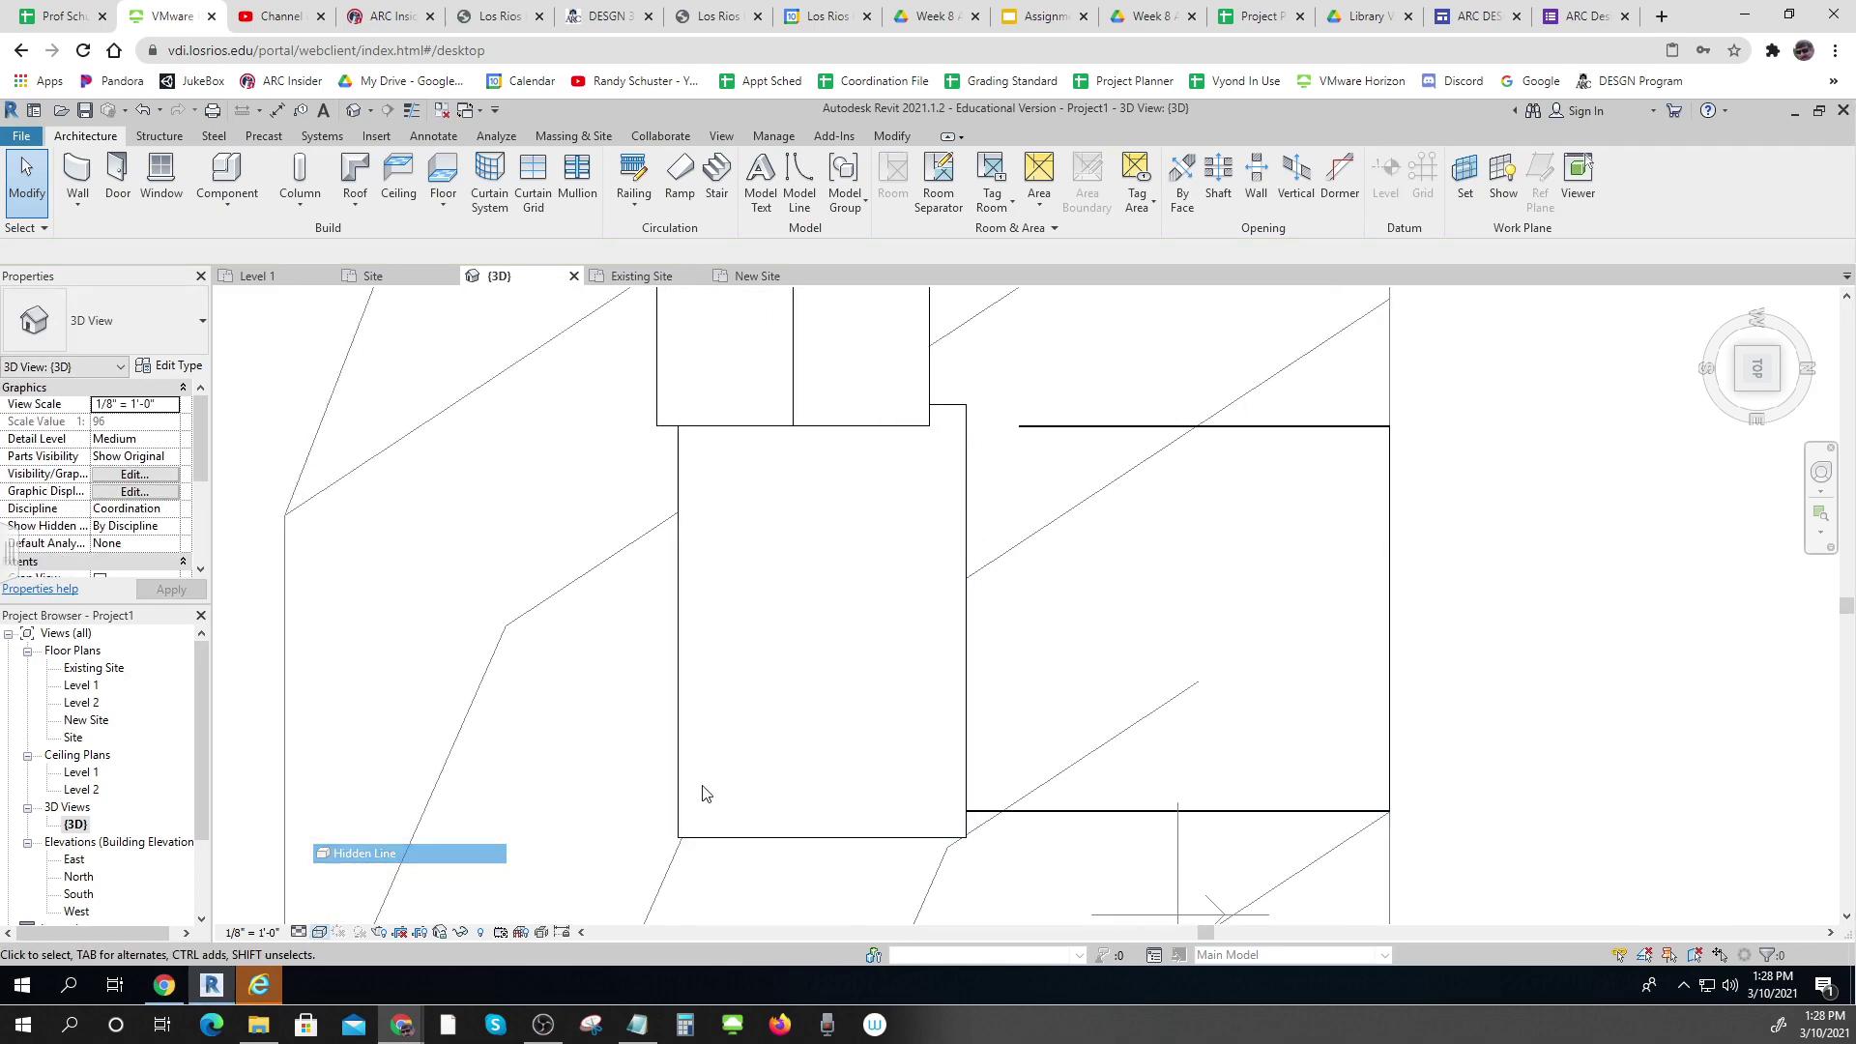
Open and finish the upper railing's path along the lengthened ramp, then view it from TOP
click(1170, 439)
double_click(1171, 439)
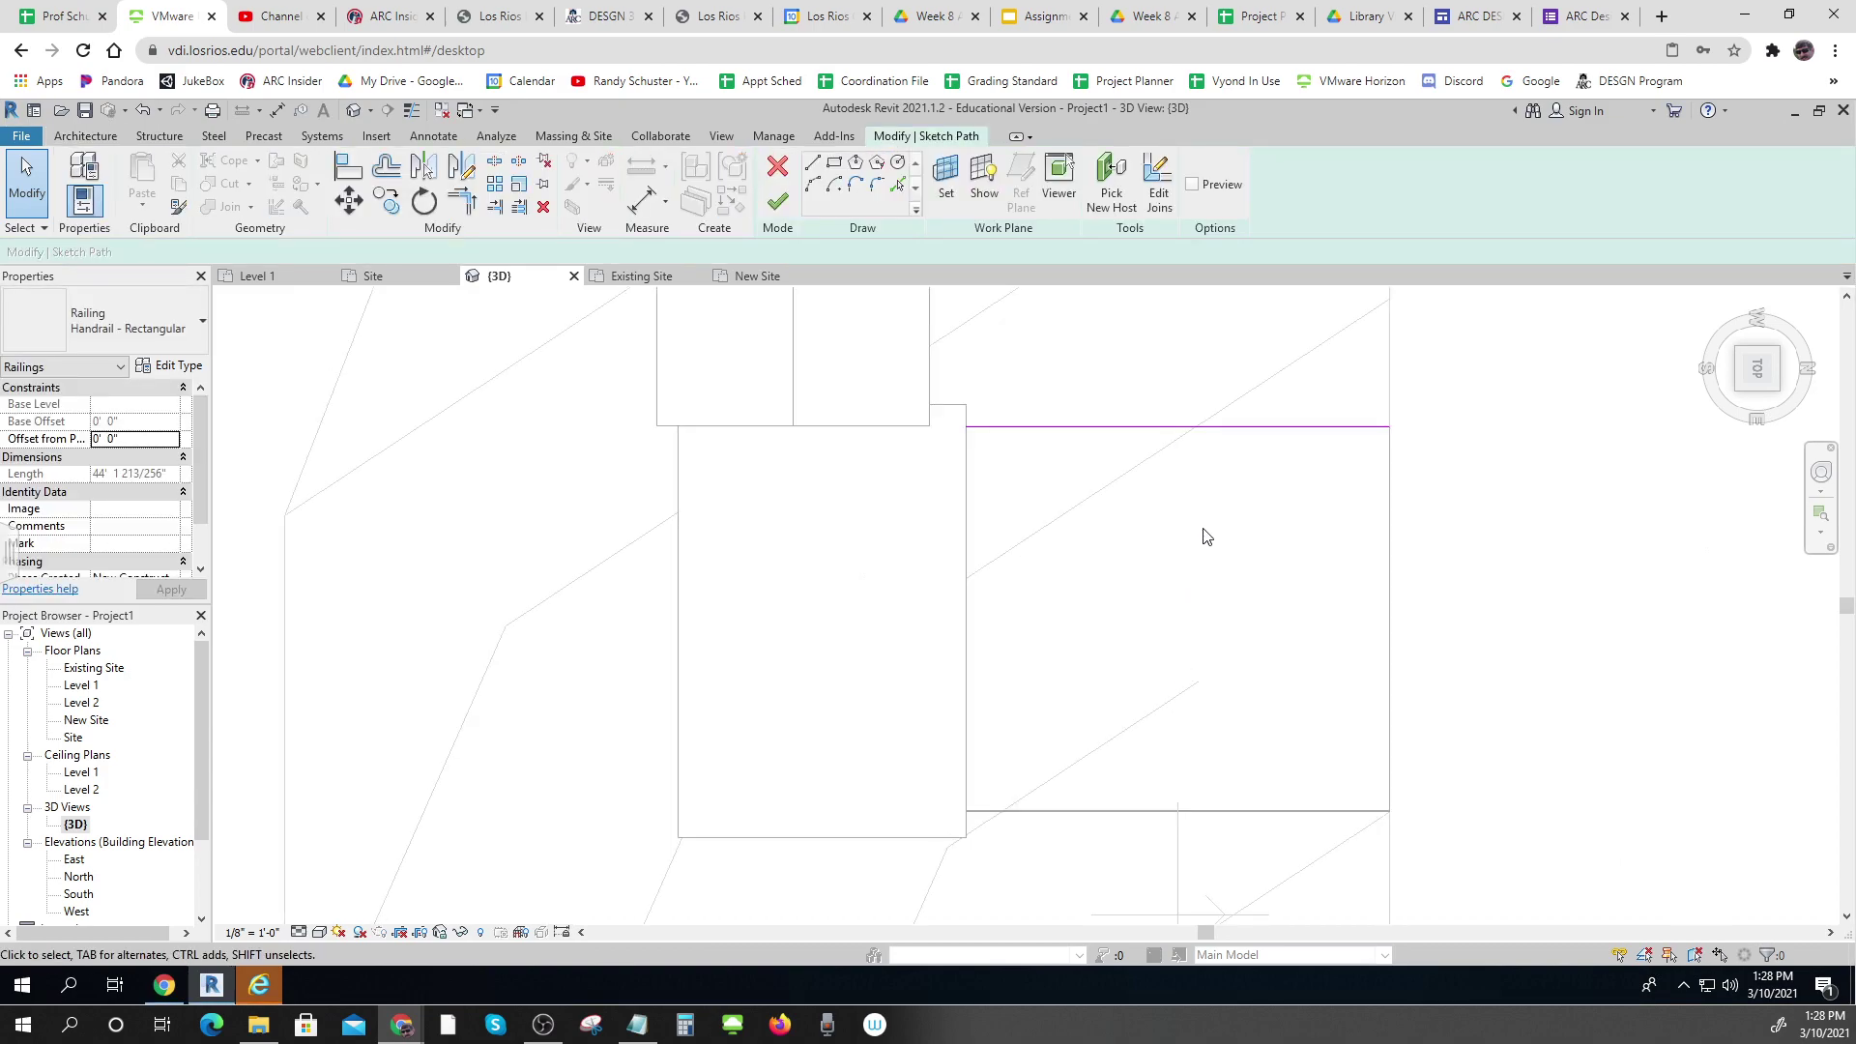
click(777, 167)
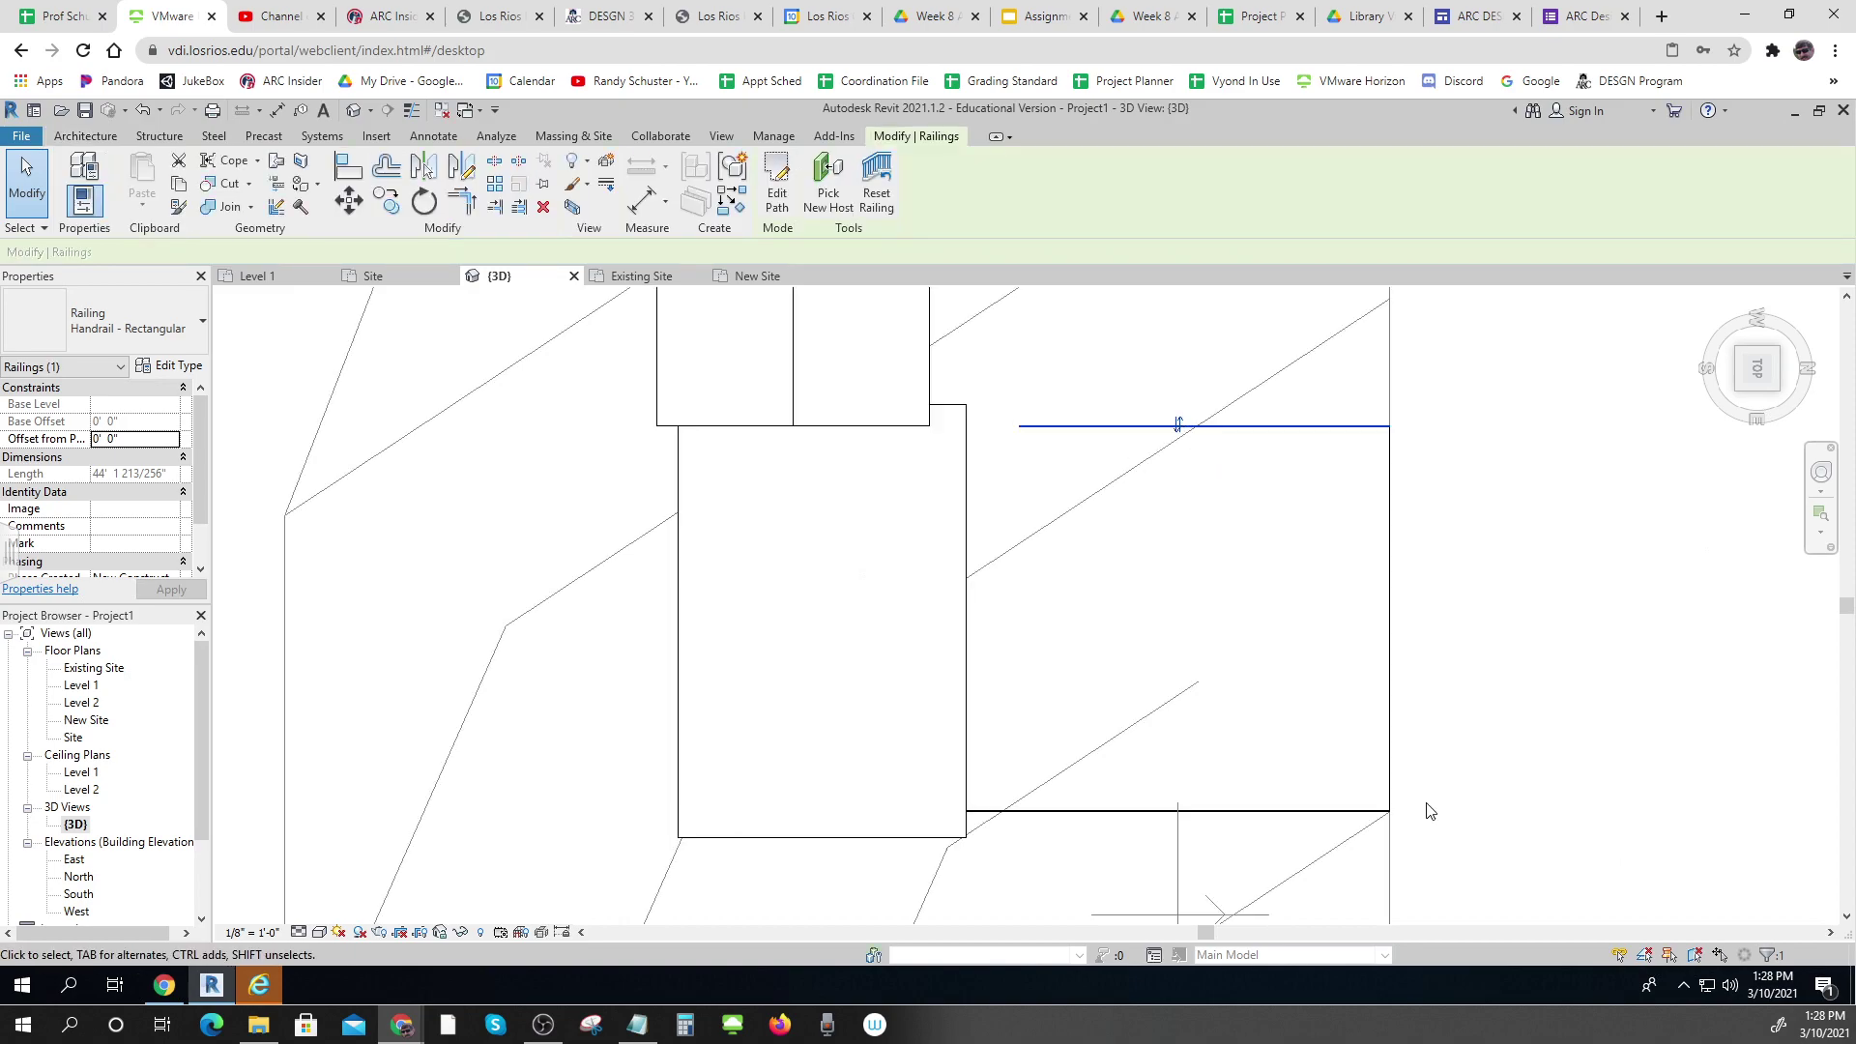
shift+middle_drag(1457, 758, 1334, 692)
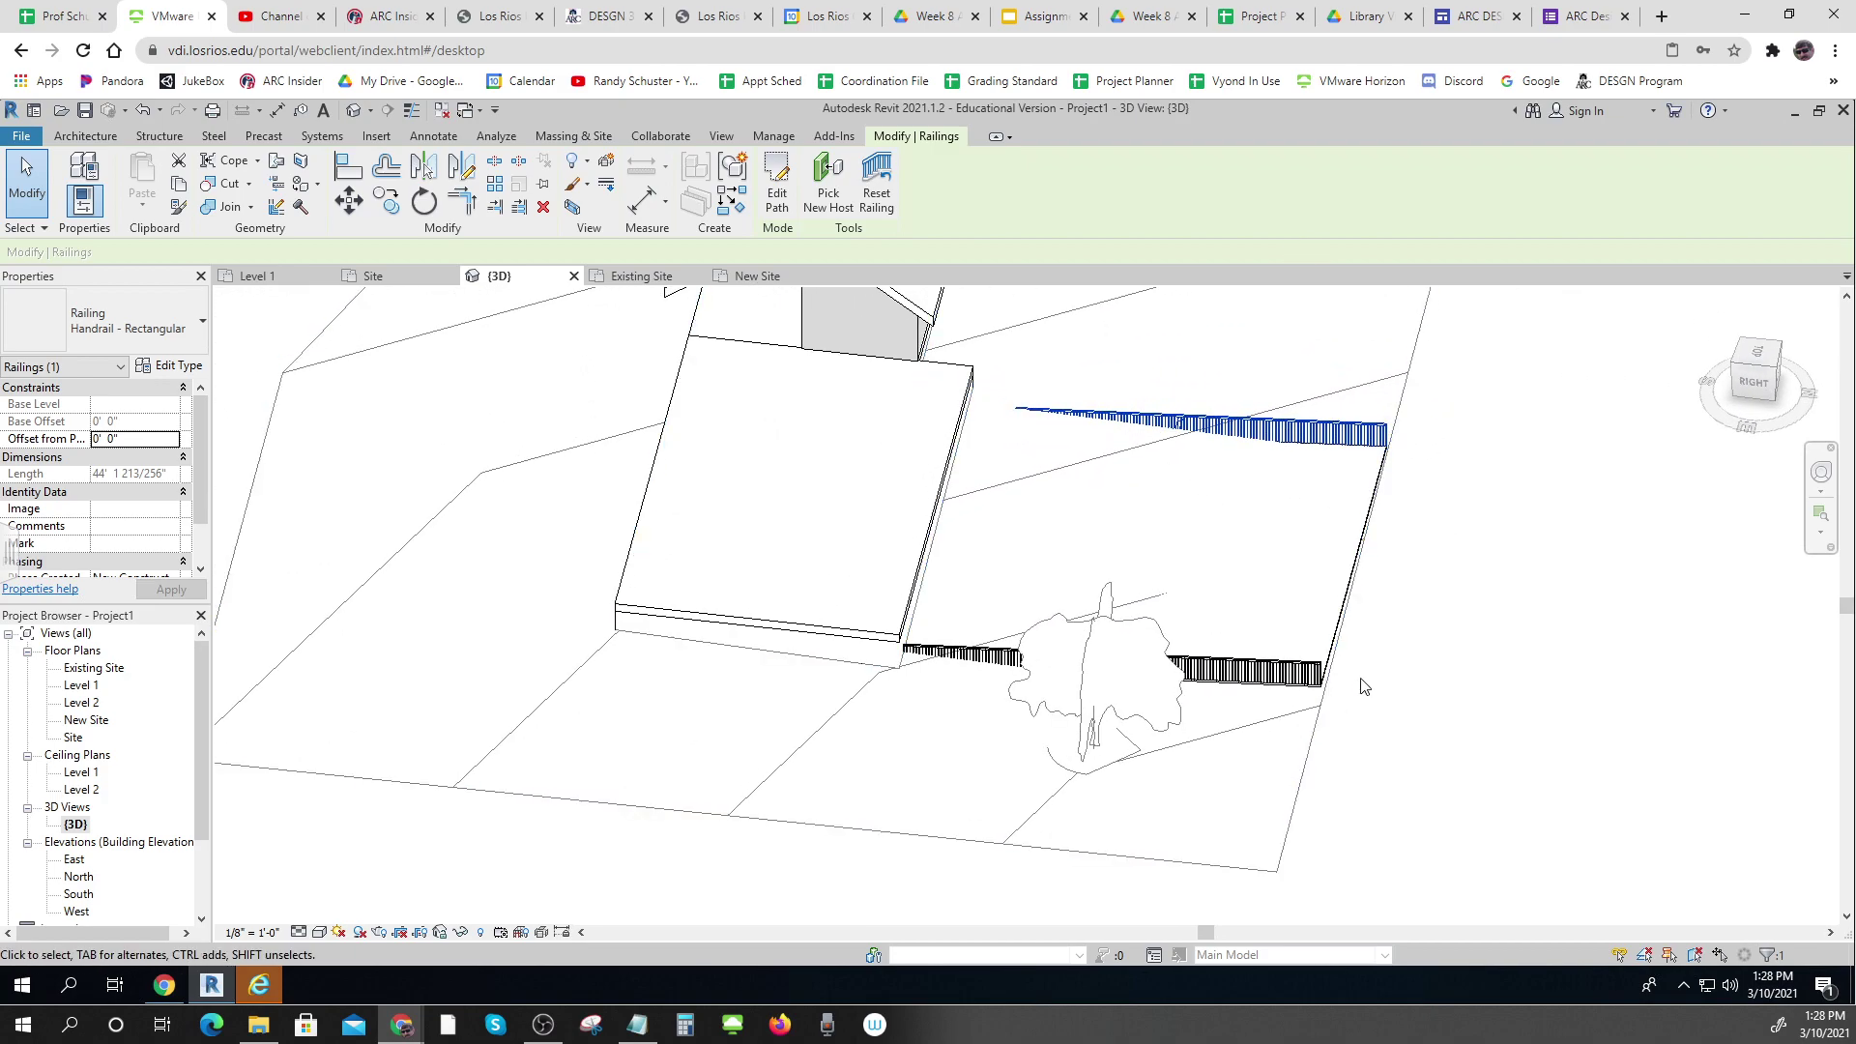
click(1755, 354)
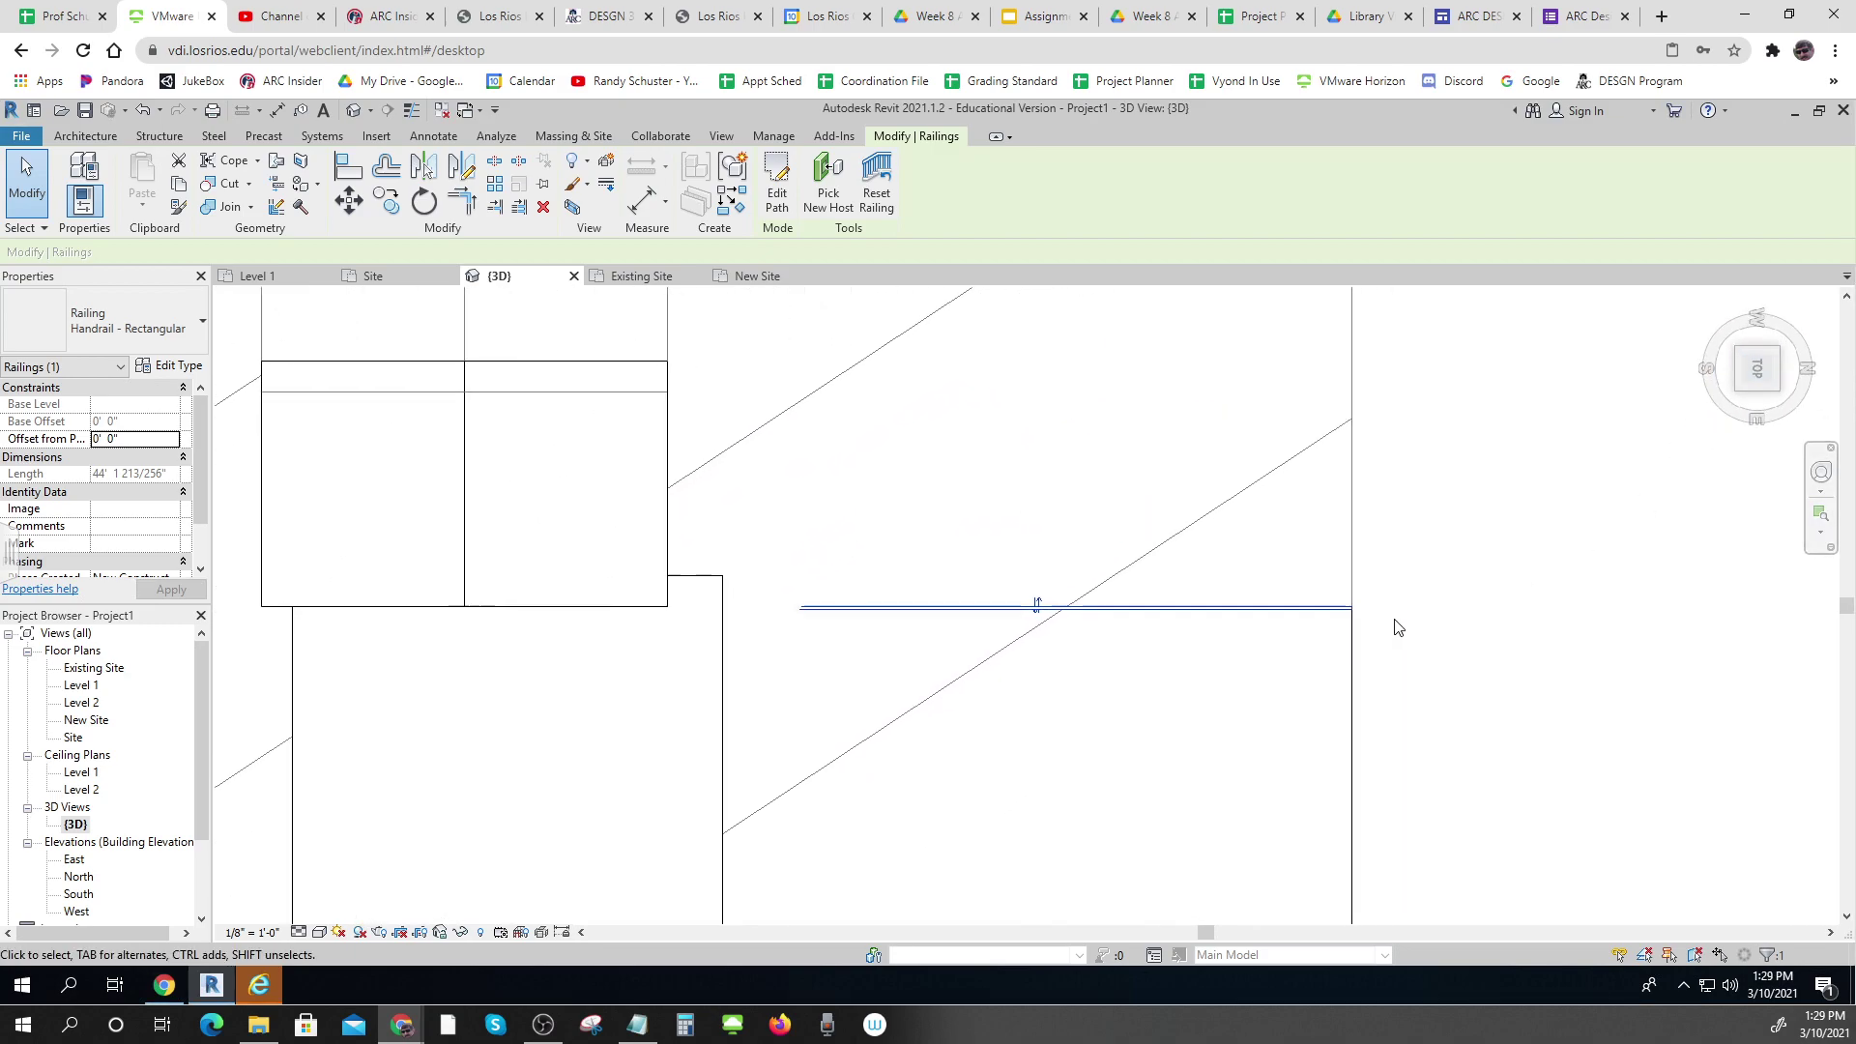
Rotate Ramp 2 by 180° from a straight-up start ray, so it slopes the opposite way
click(1365, 719)
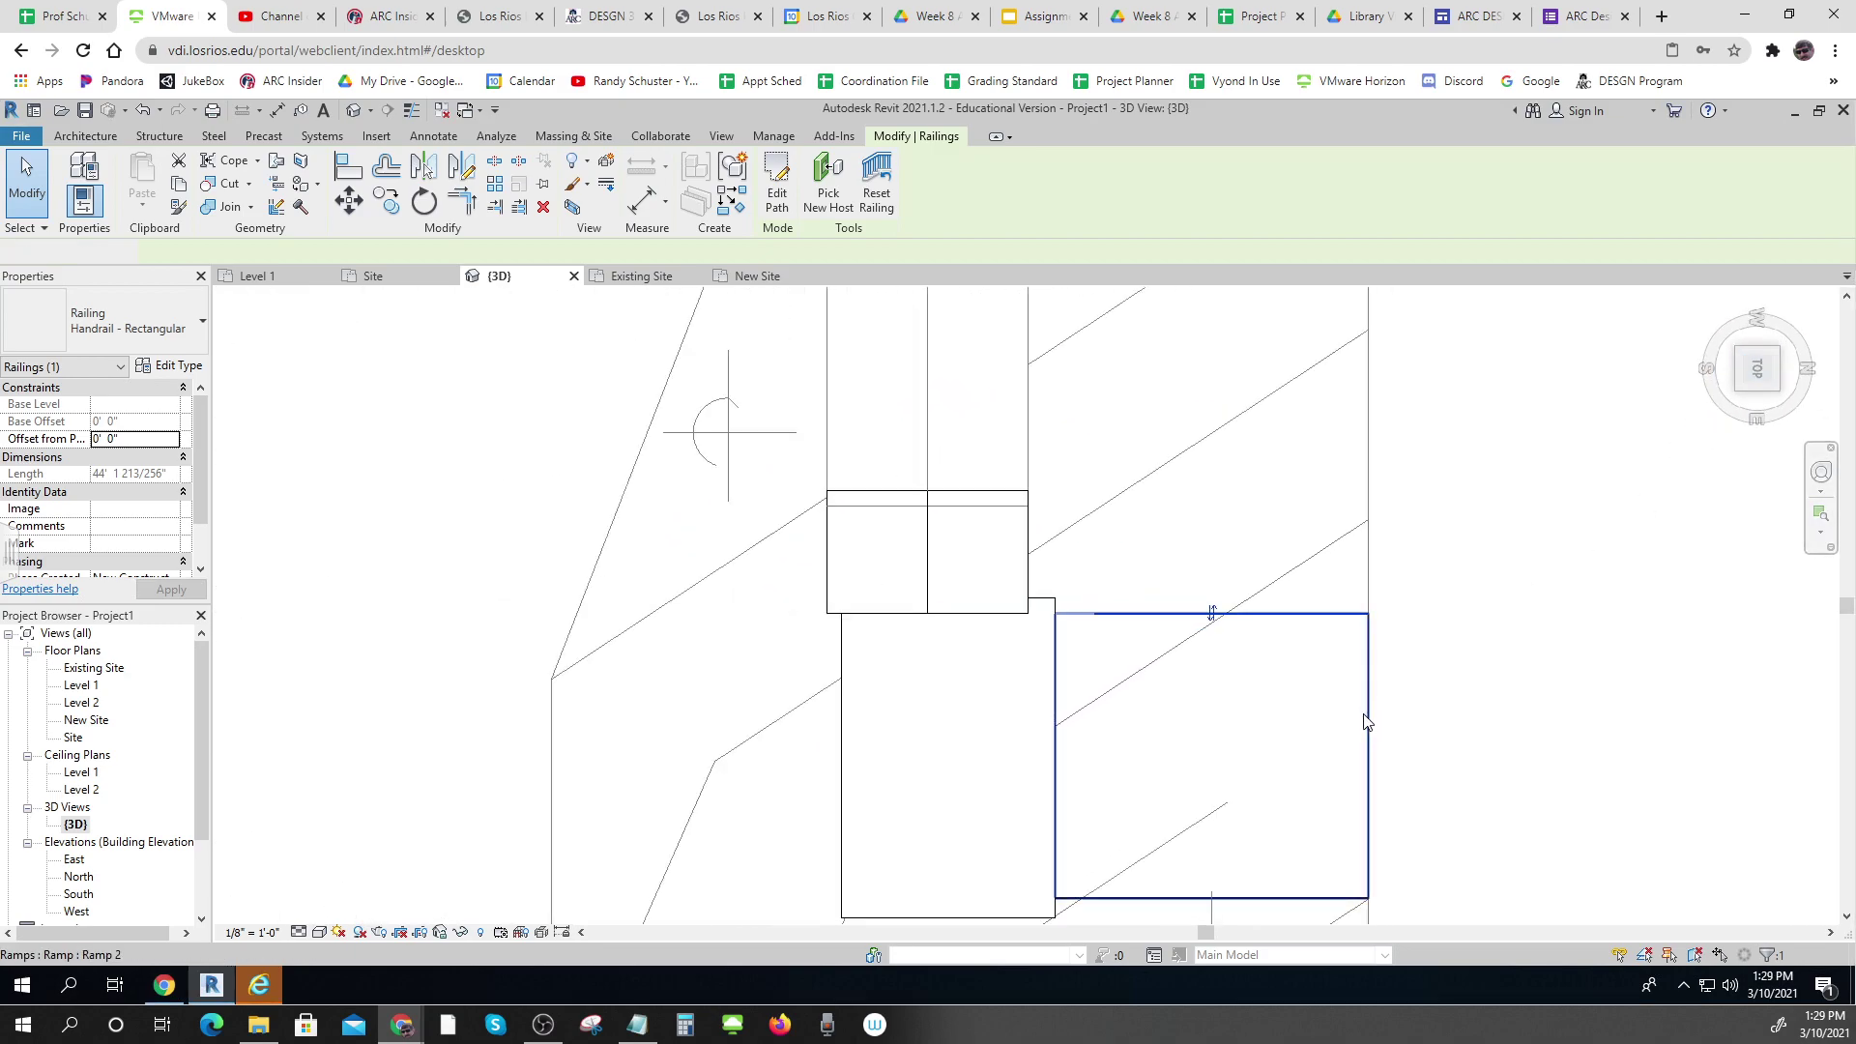
click(425, 203)
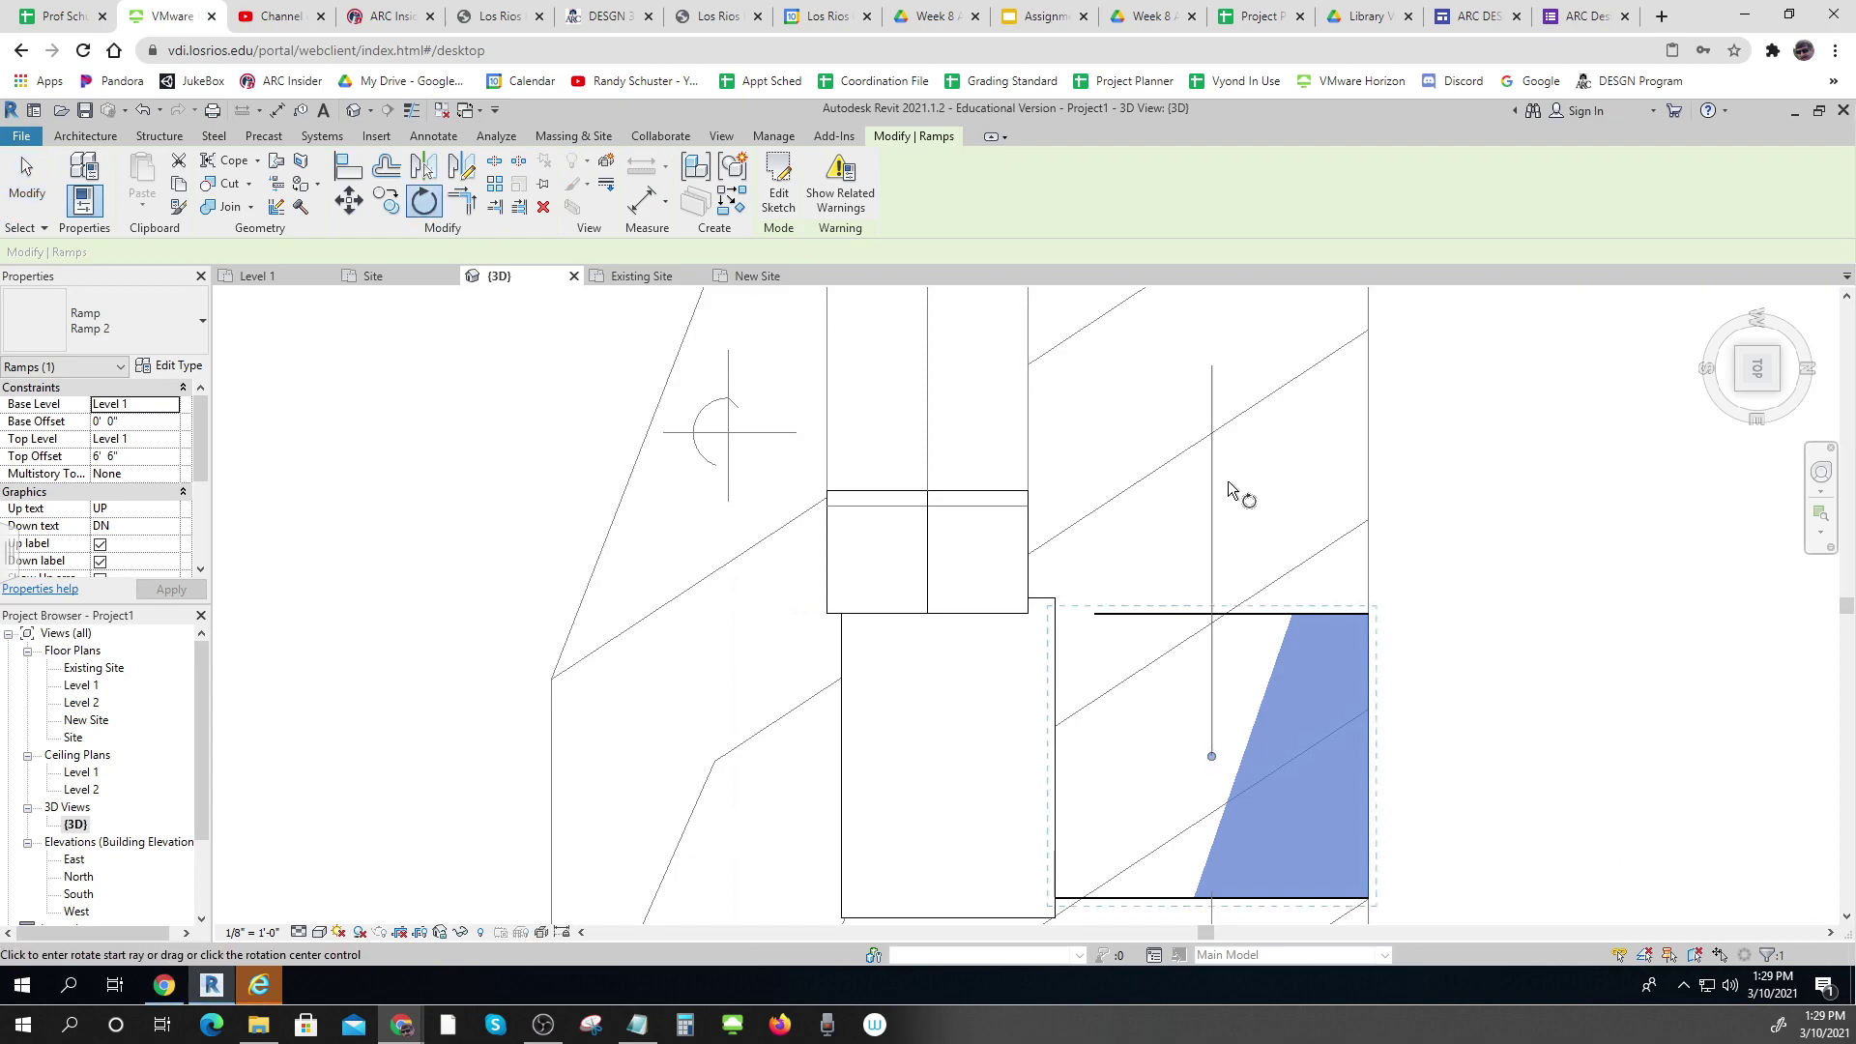
click(1215, 480)
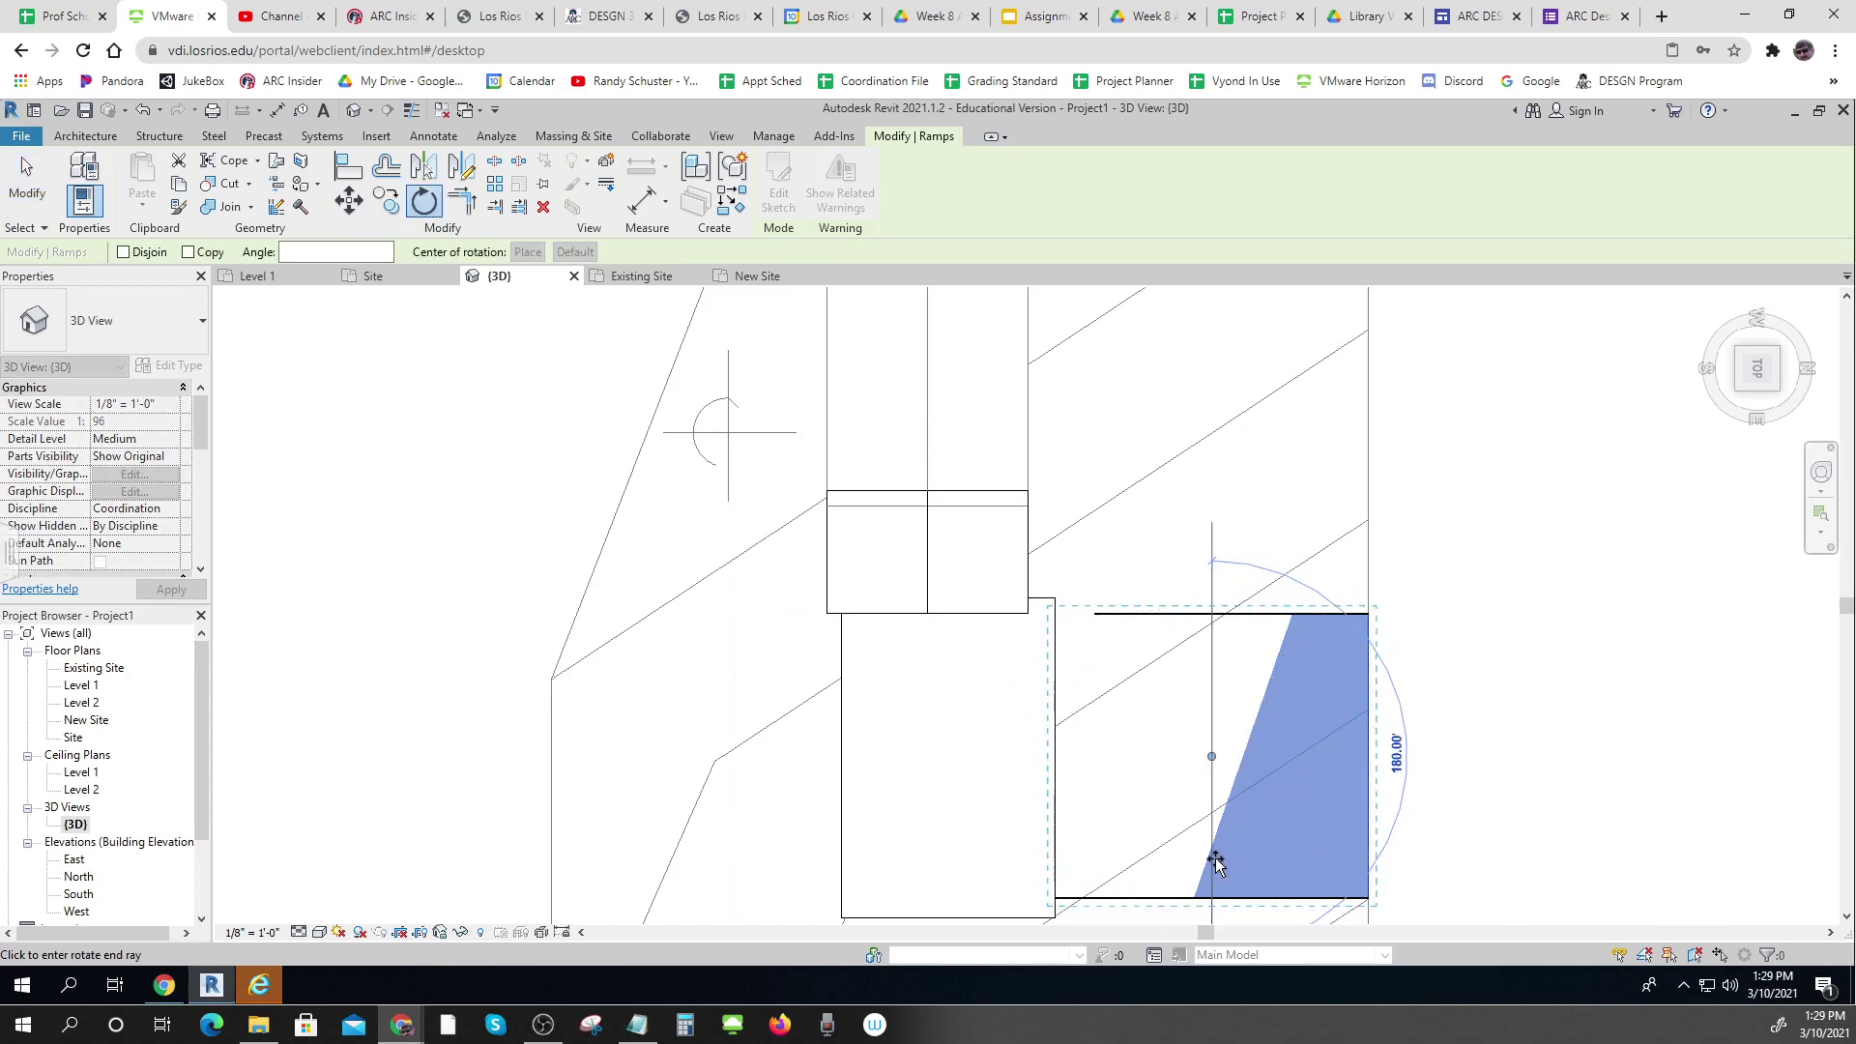
click(1215, 860)
middle_drag(1459, 786, 1421, 555)
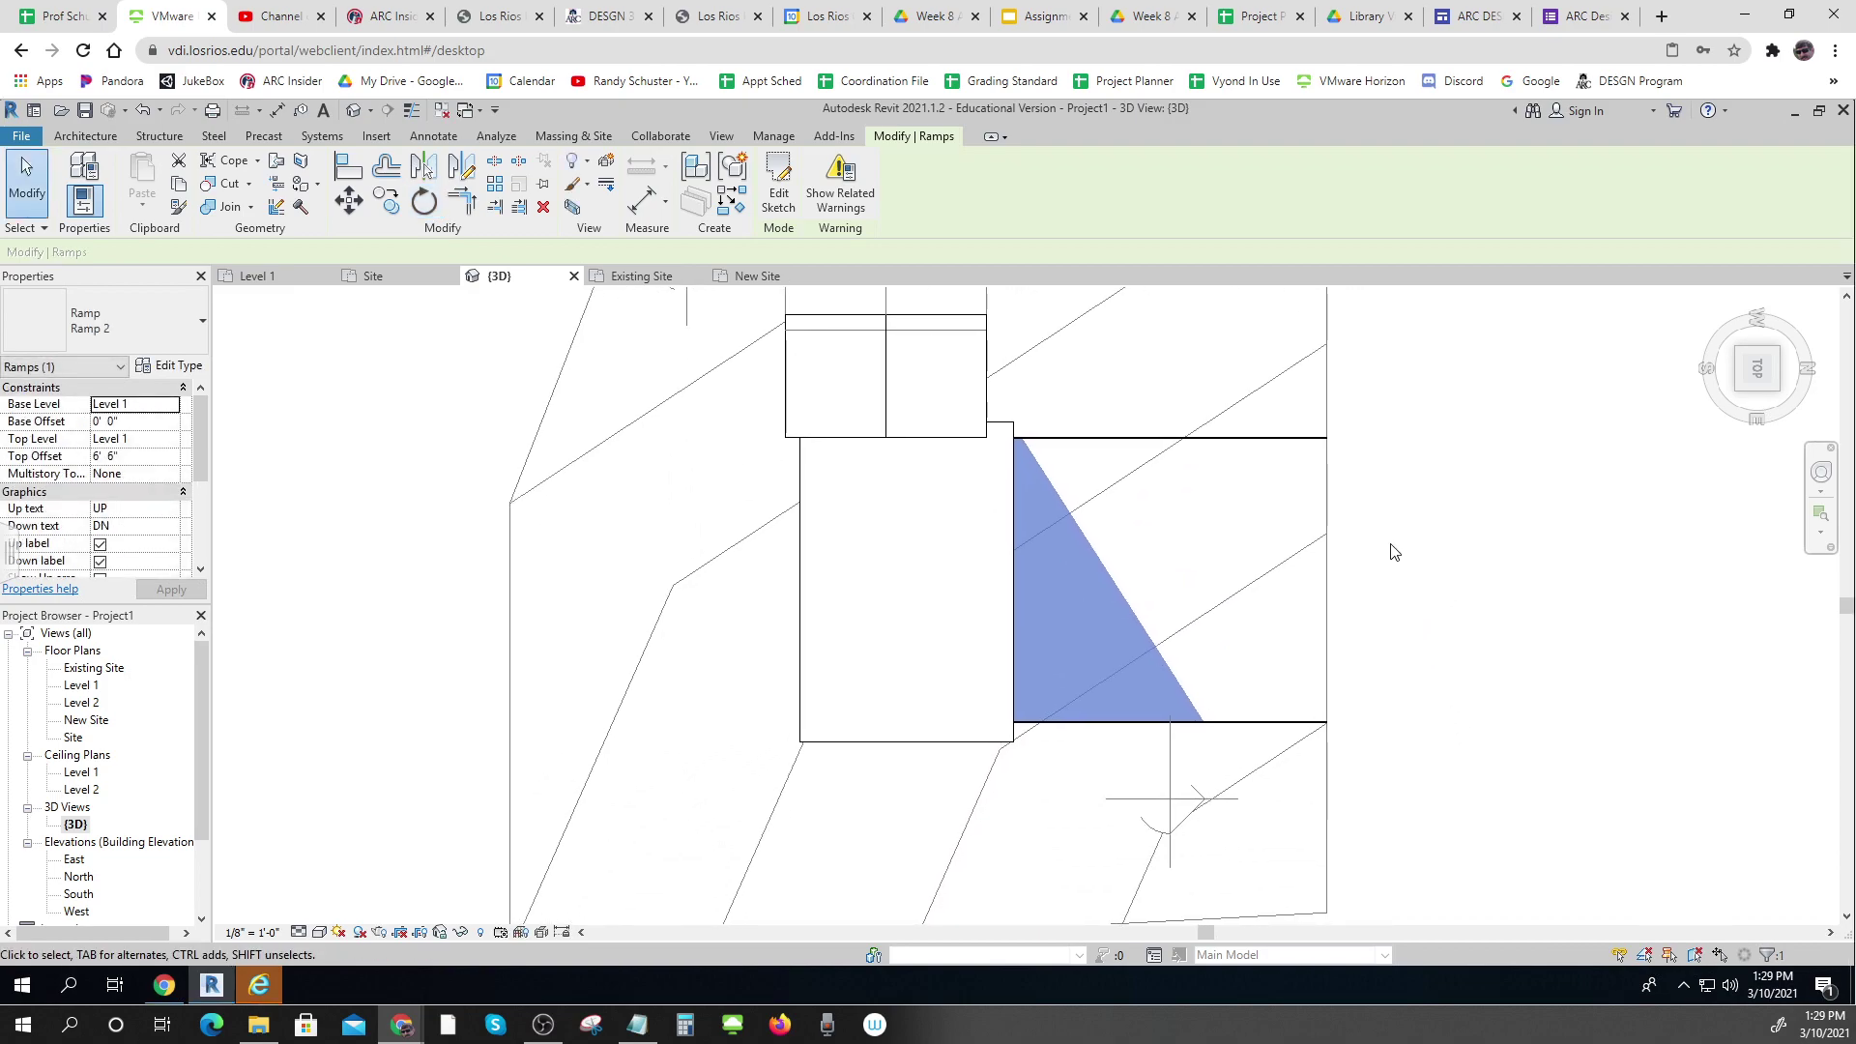
click(614, 601)
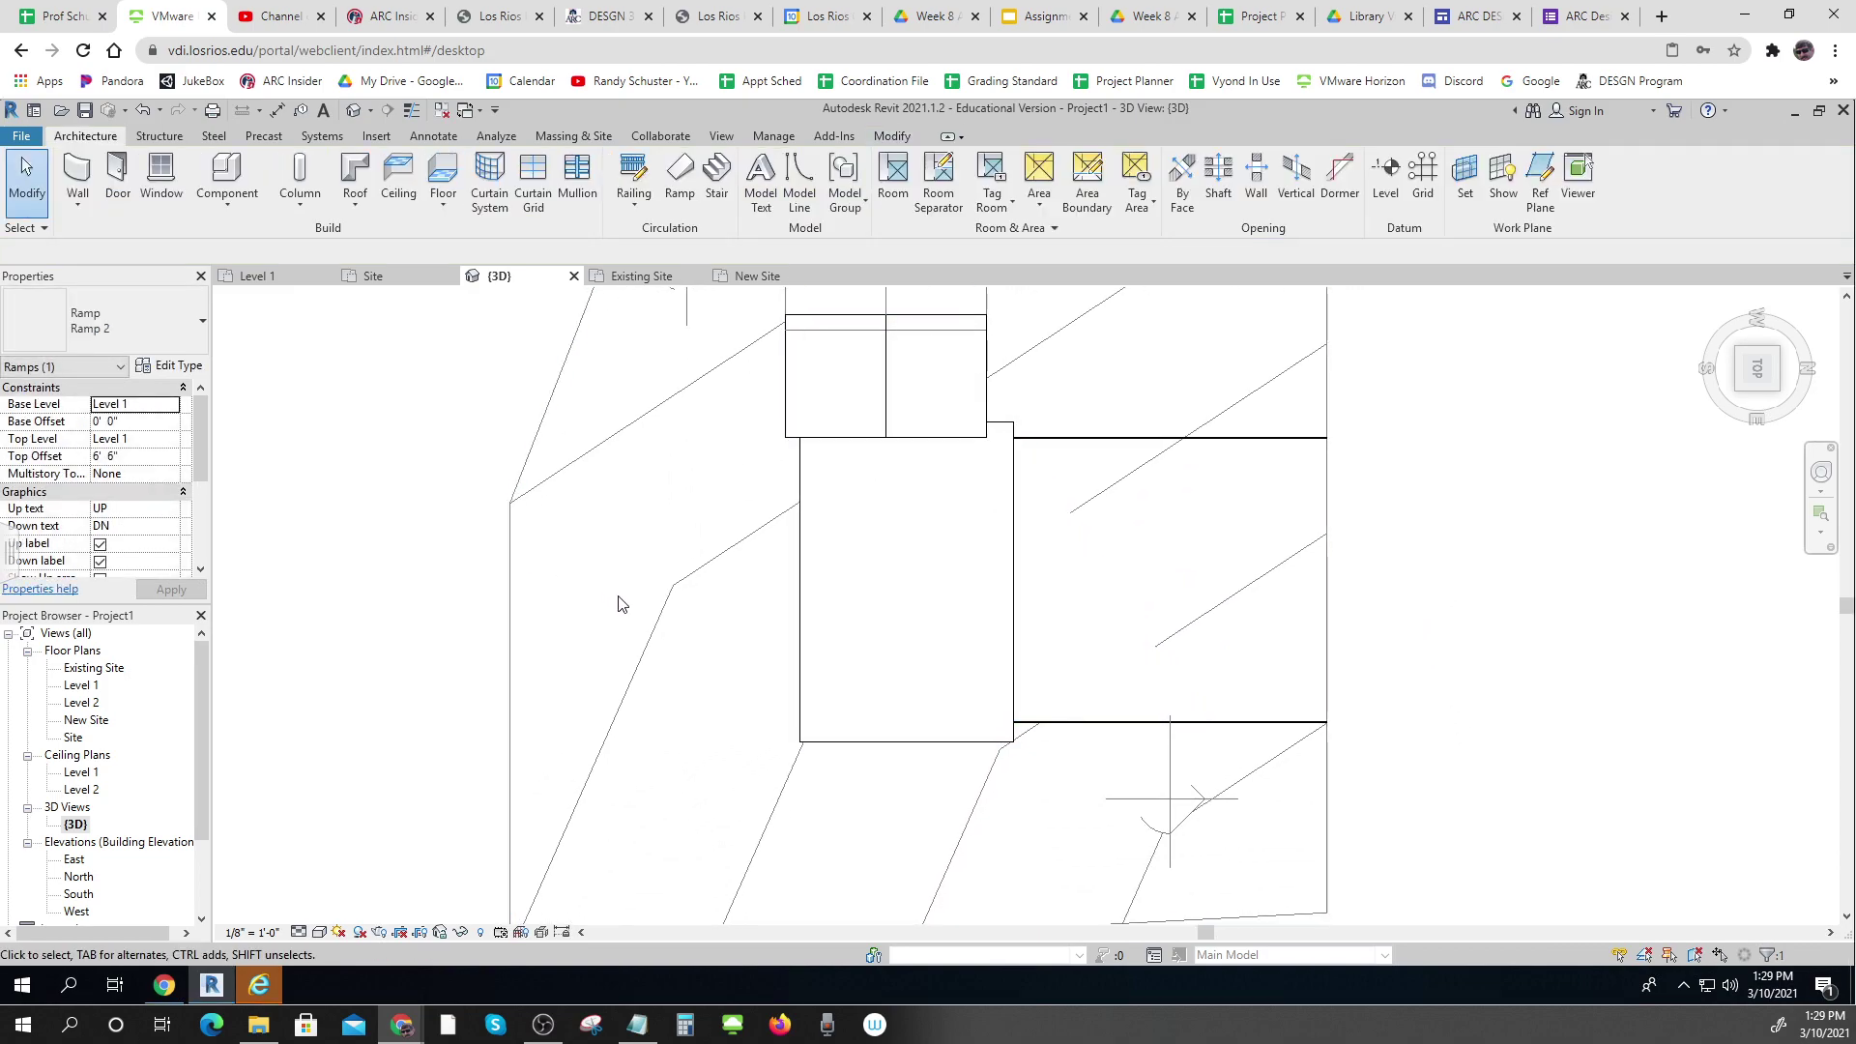
Delete the railing beside the ramp
shift+middle_drag(1279, 812, 1403, 435)
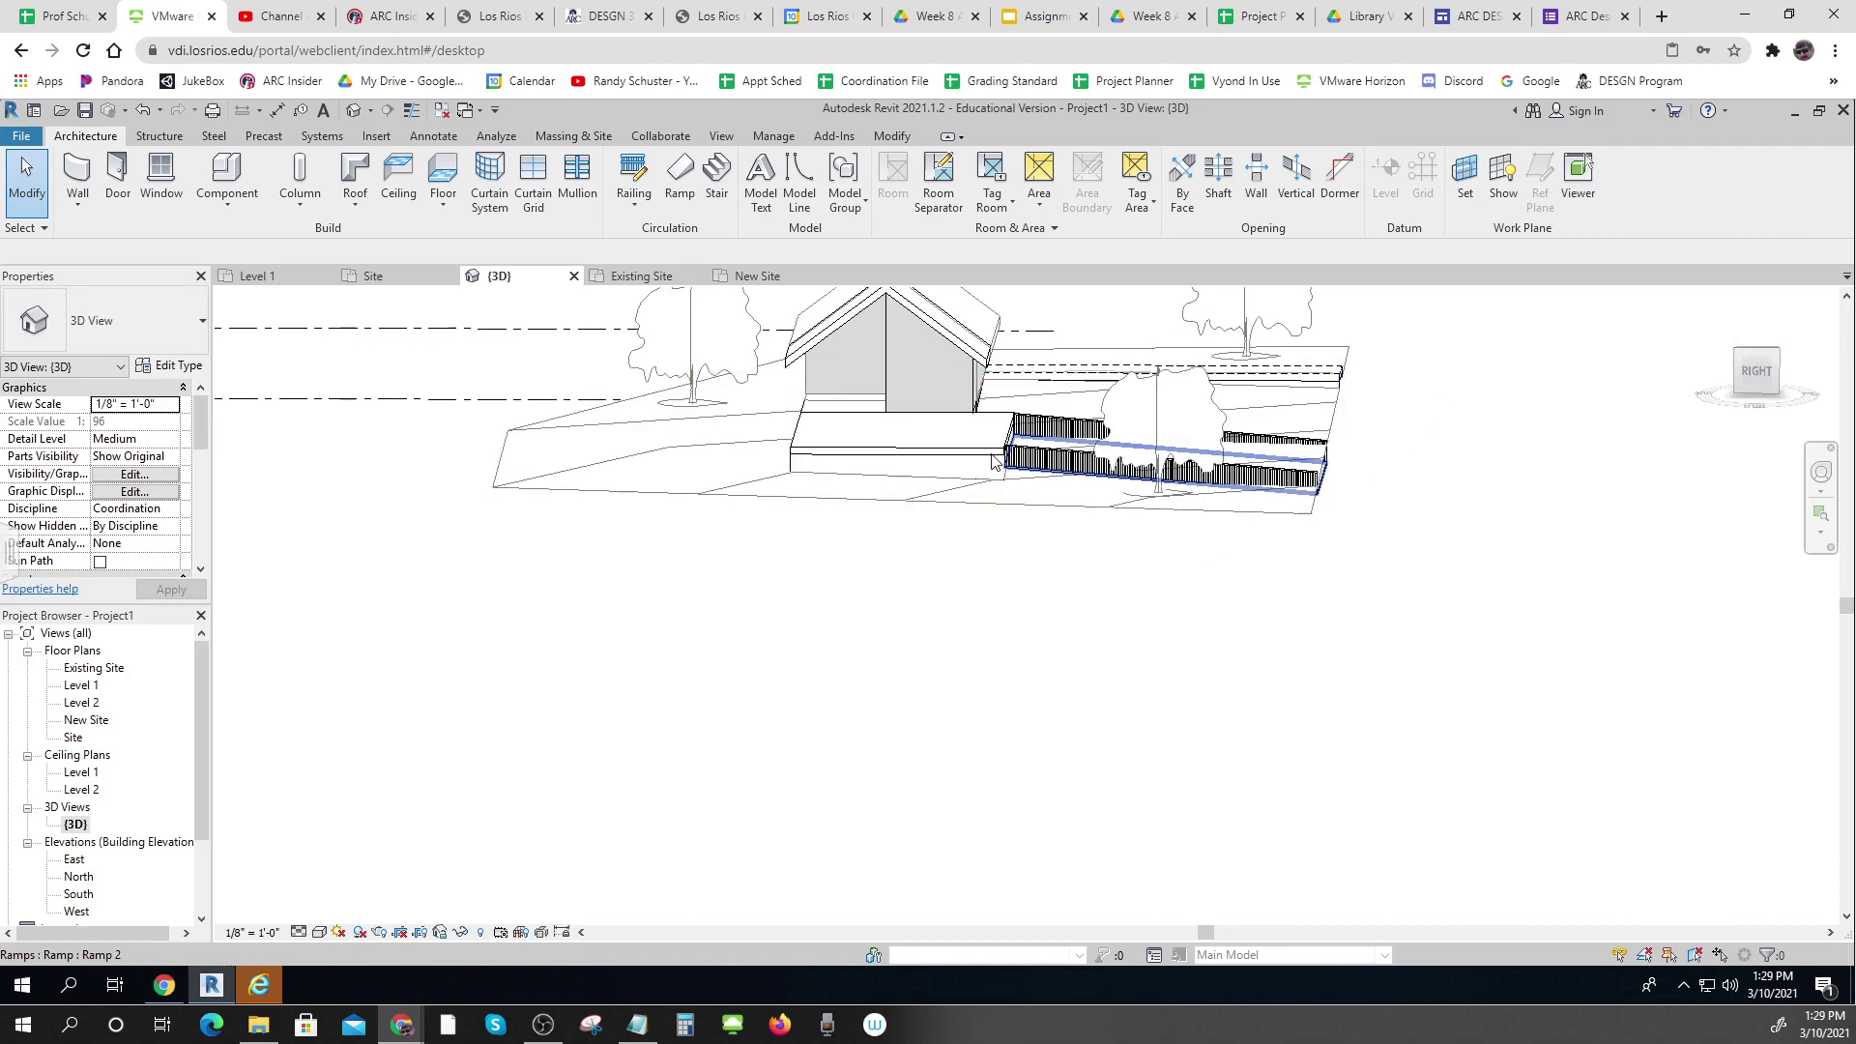
scroll(1160, 404, up, 6)
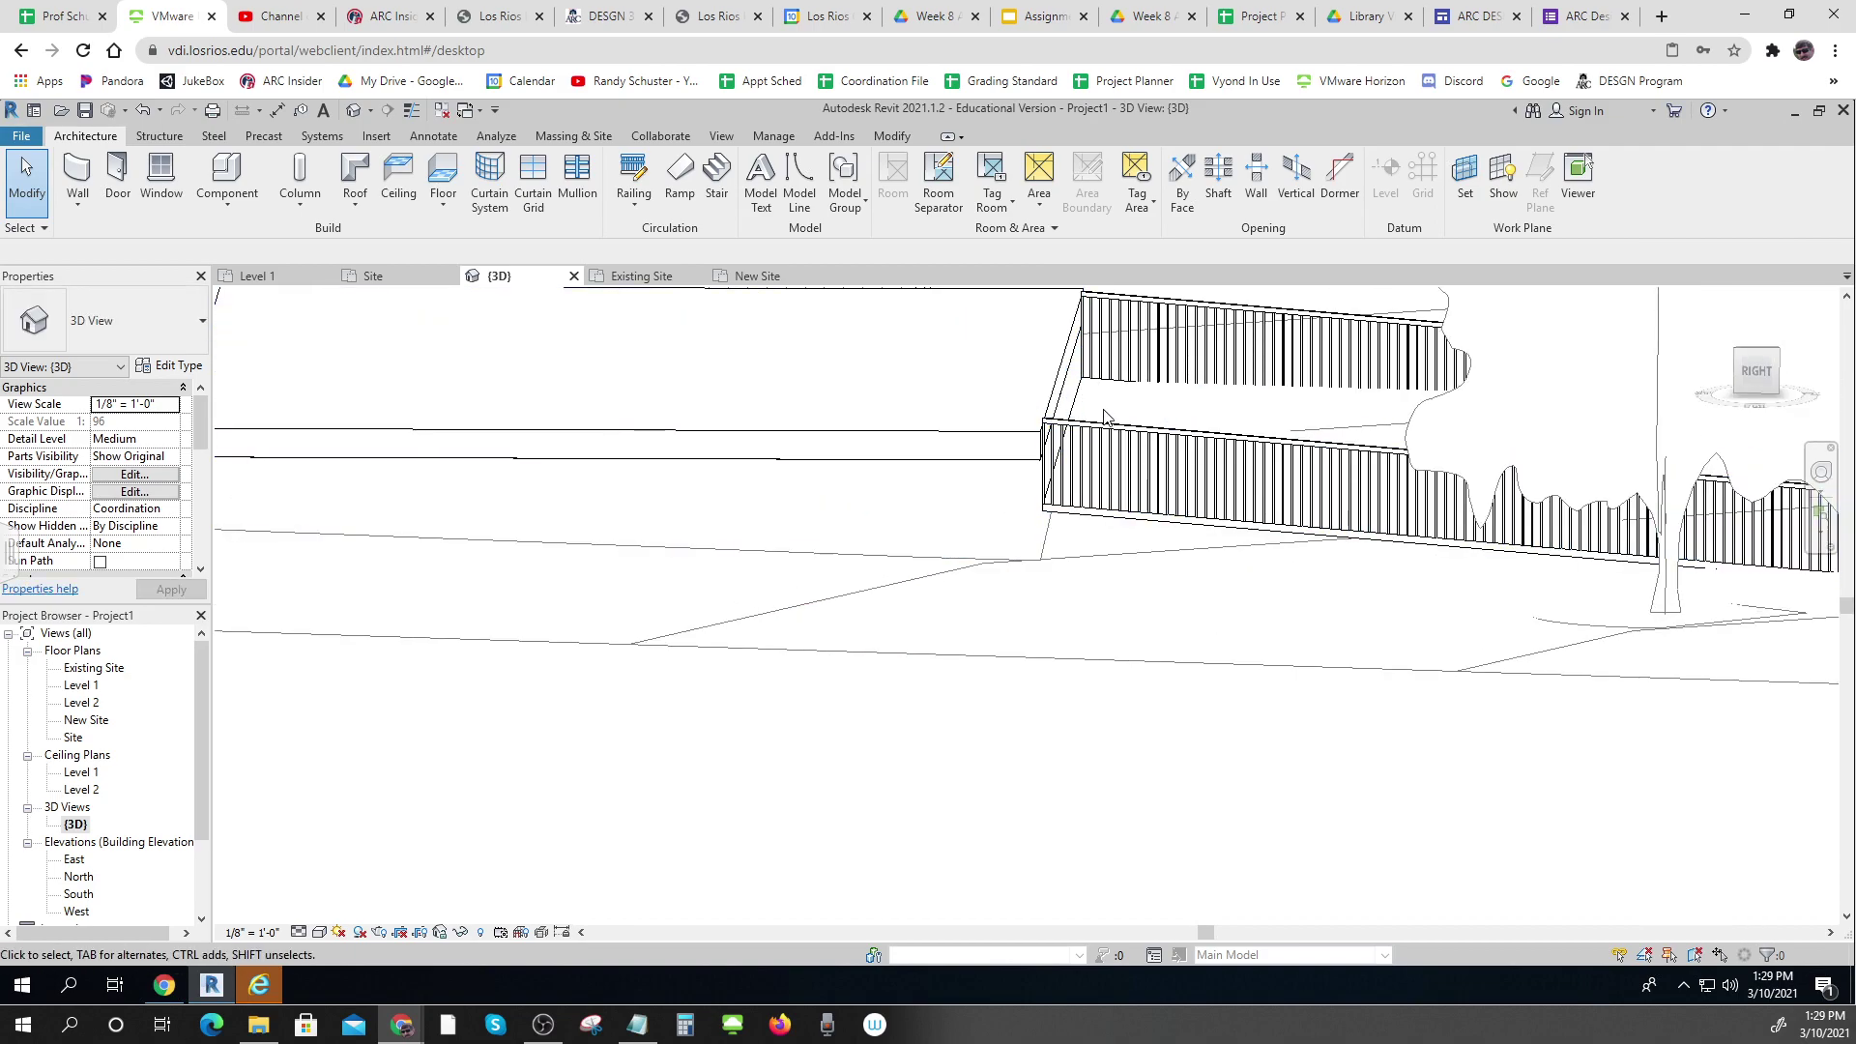
click(1029, 532)
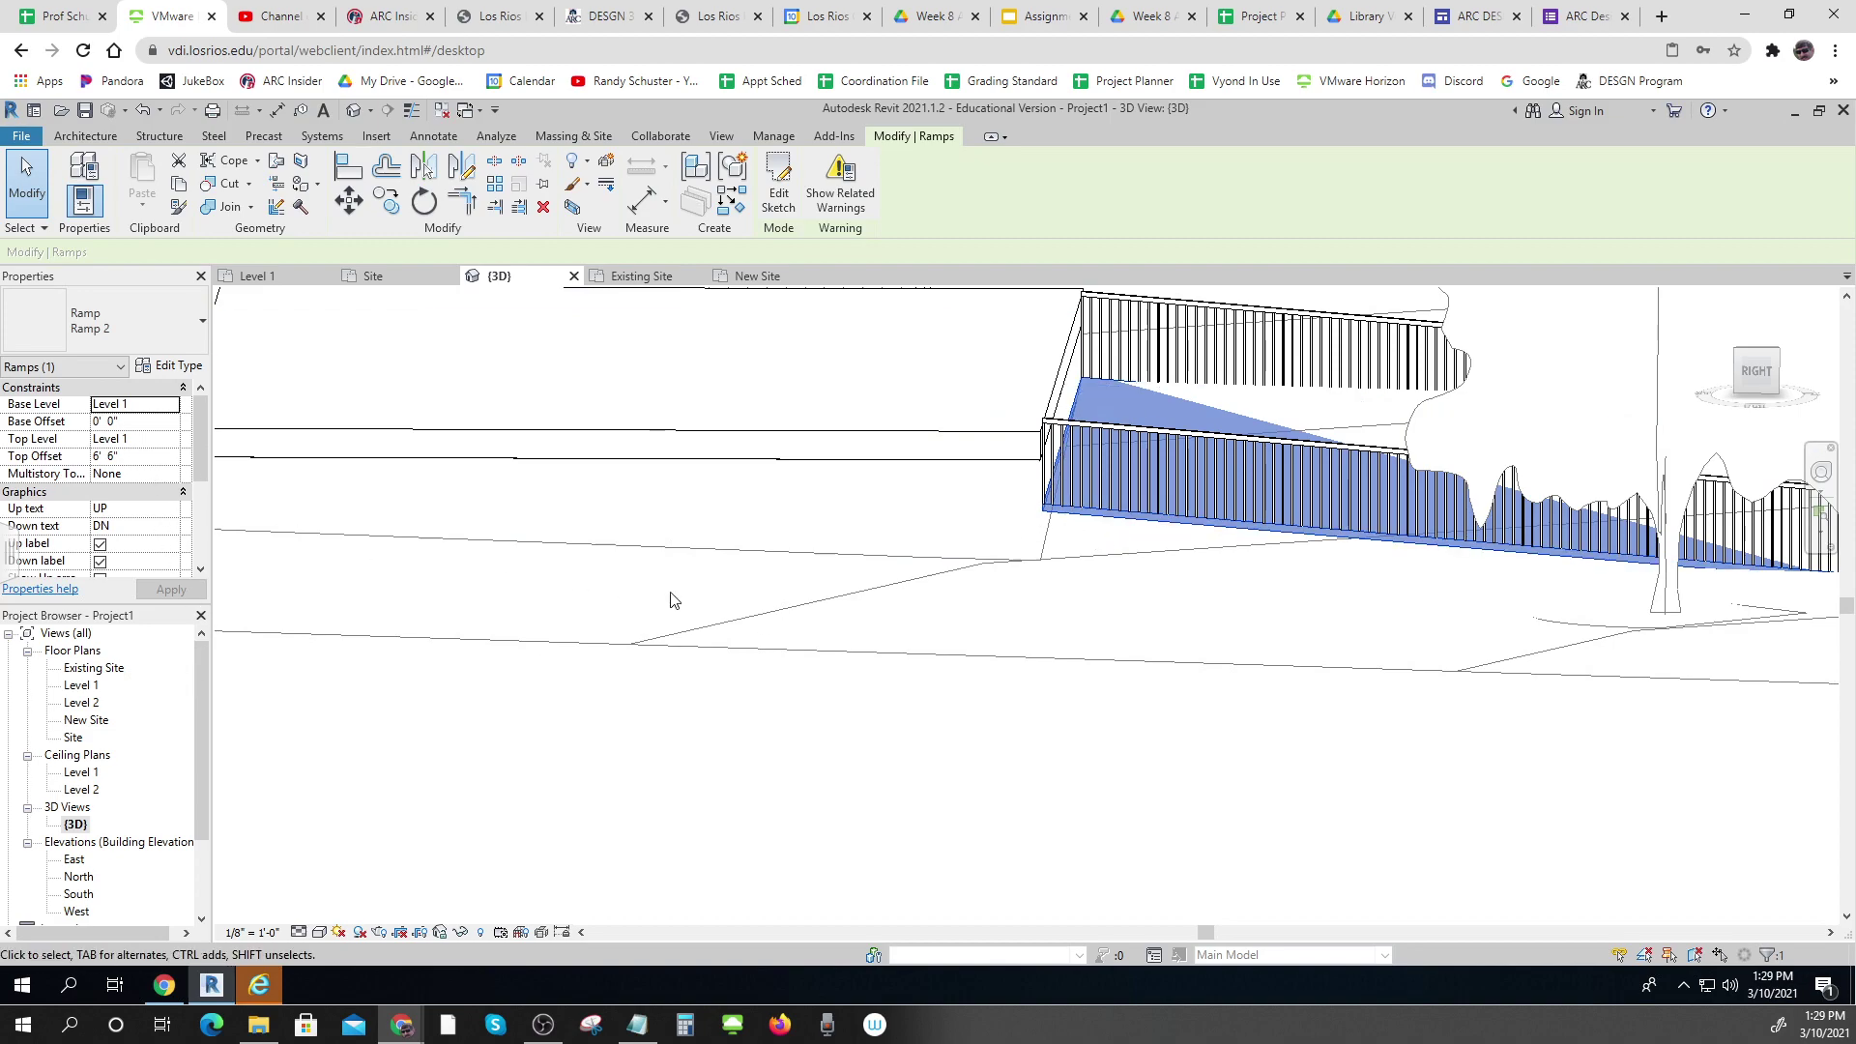
scroll(682, 609, down, 4)
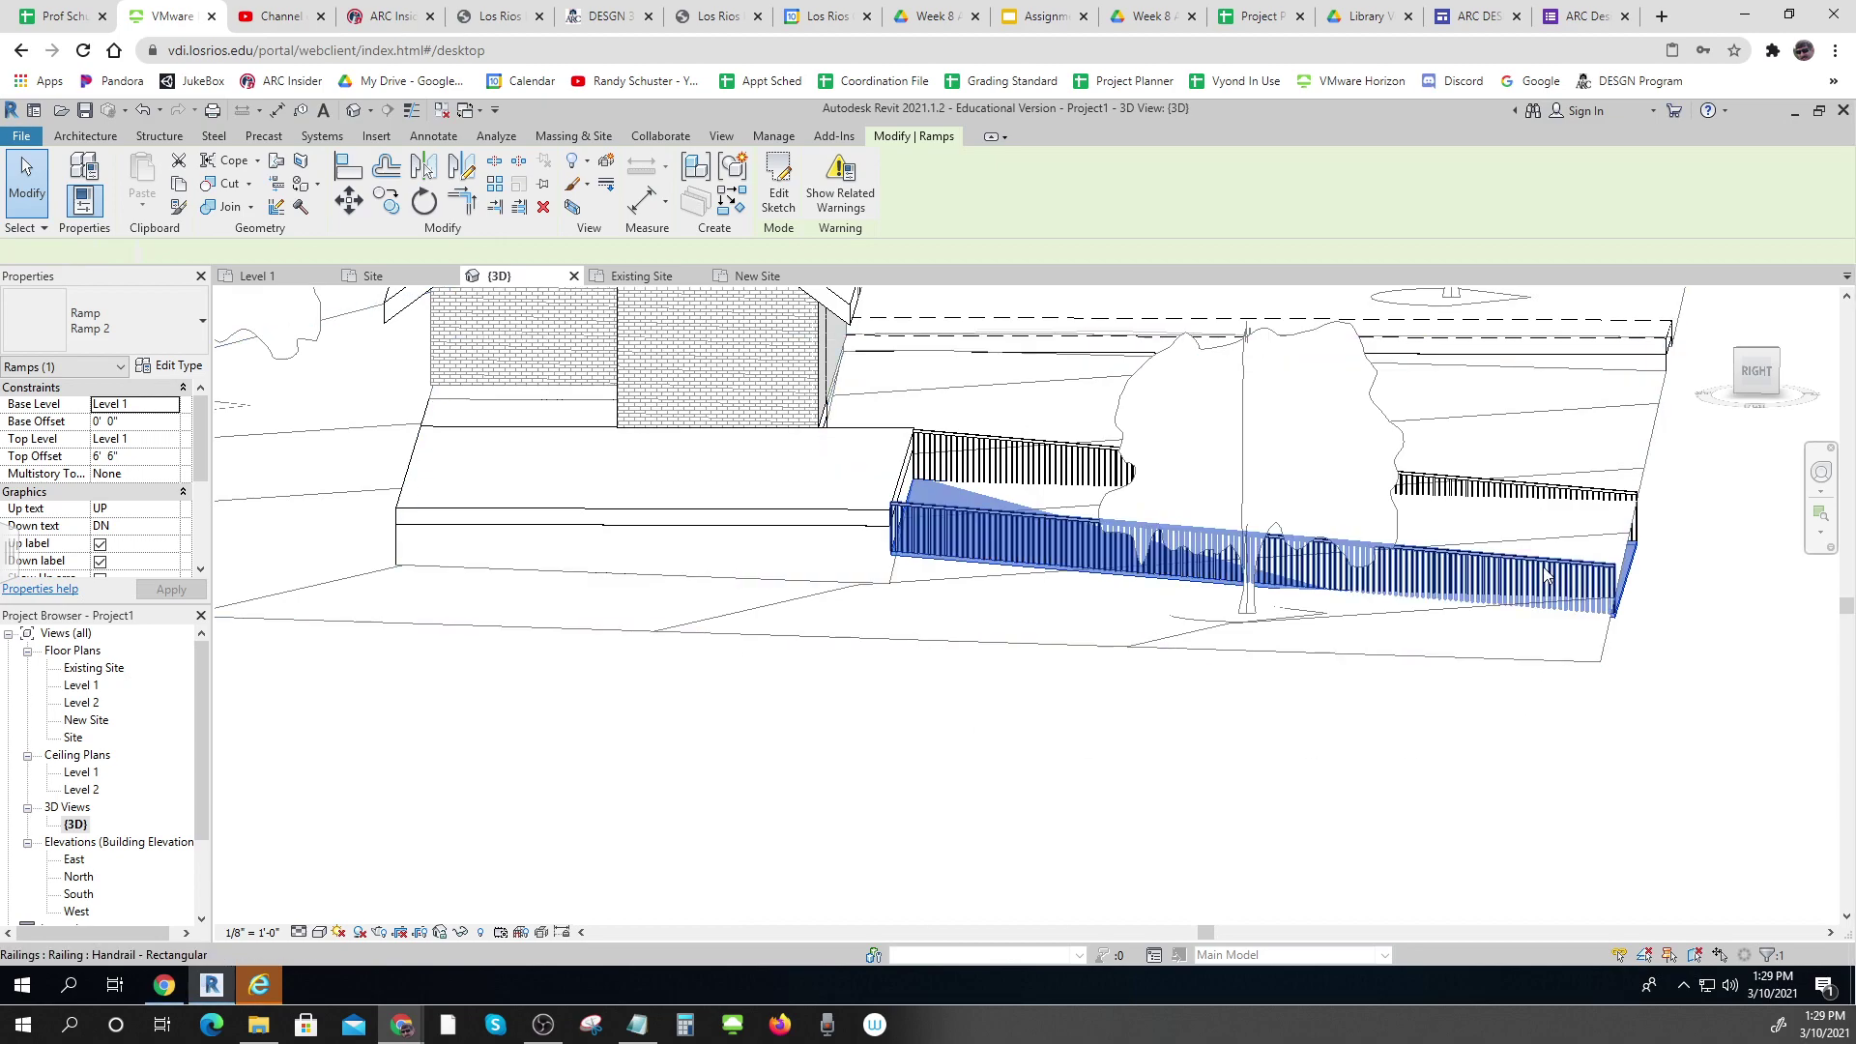
key(Escape)
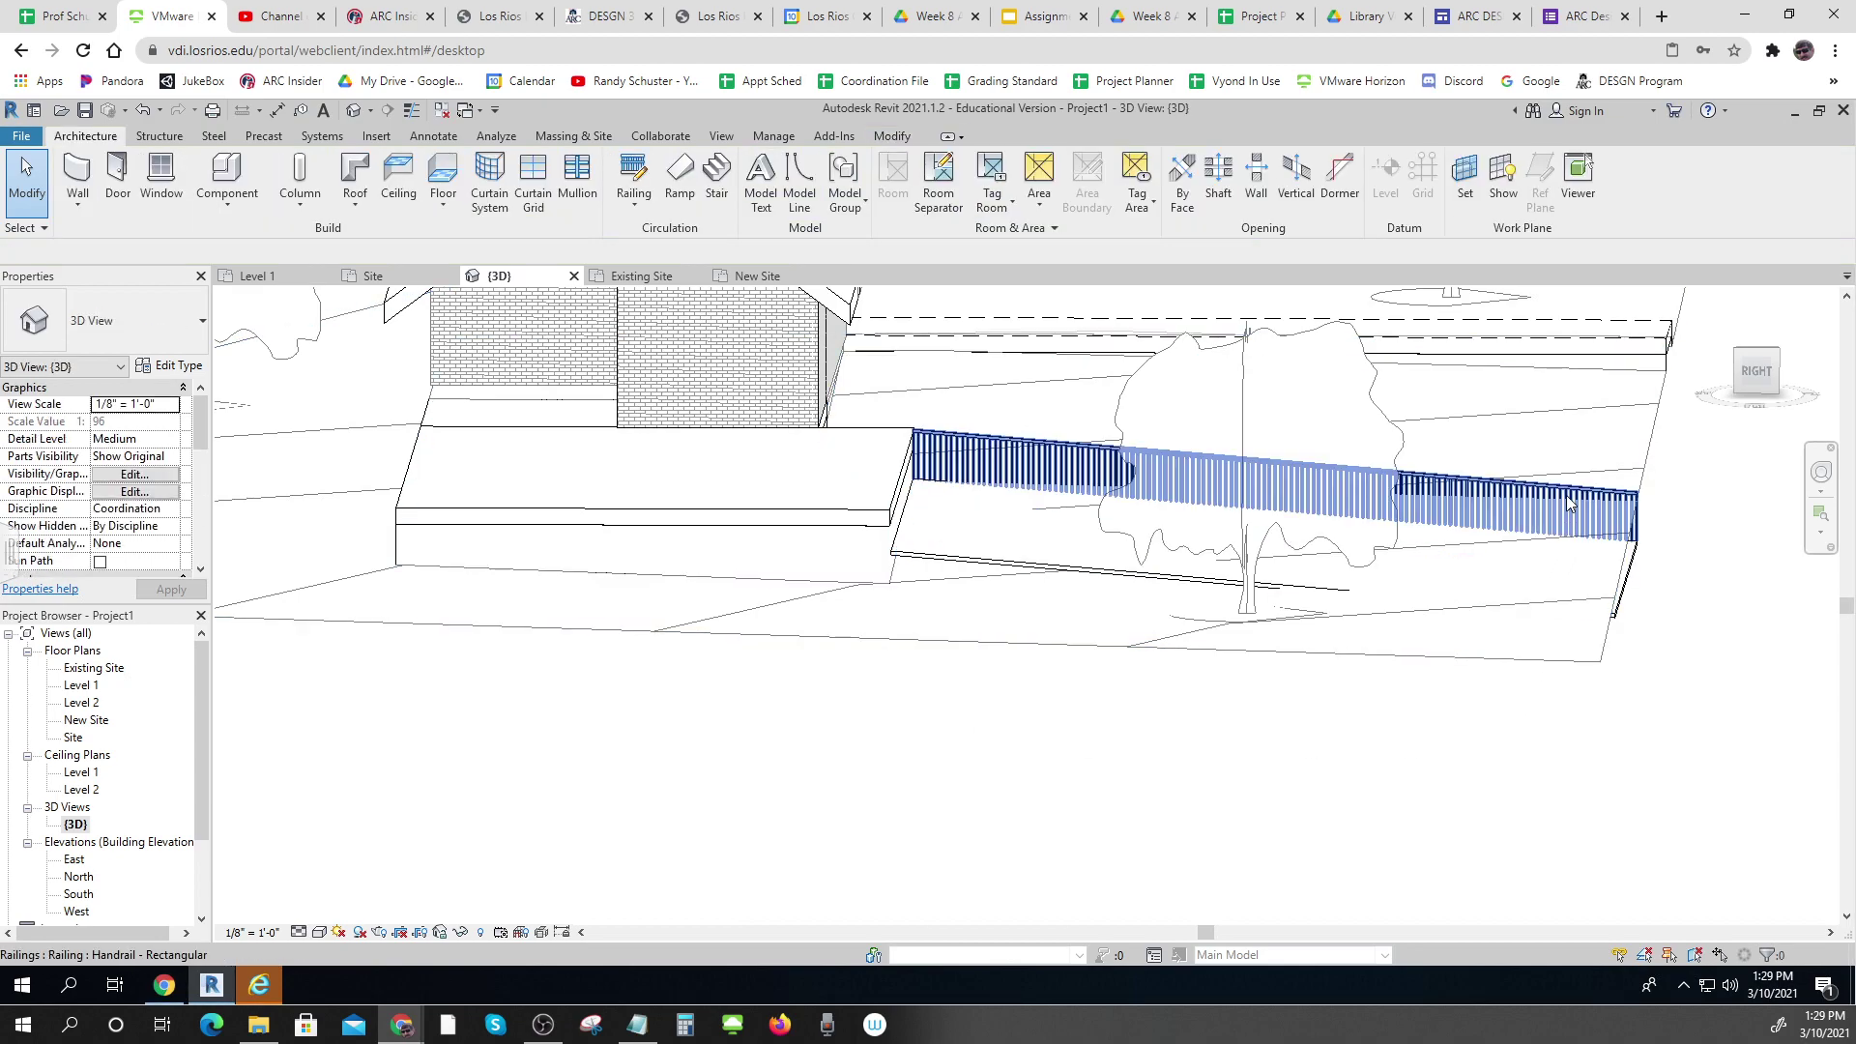
click(1566, 495)
key(Delete)
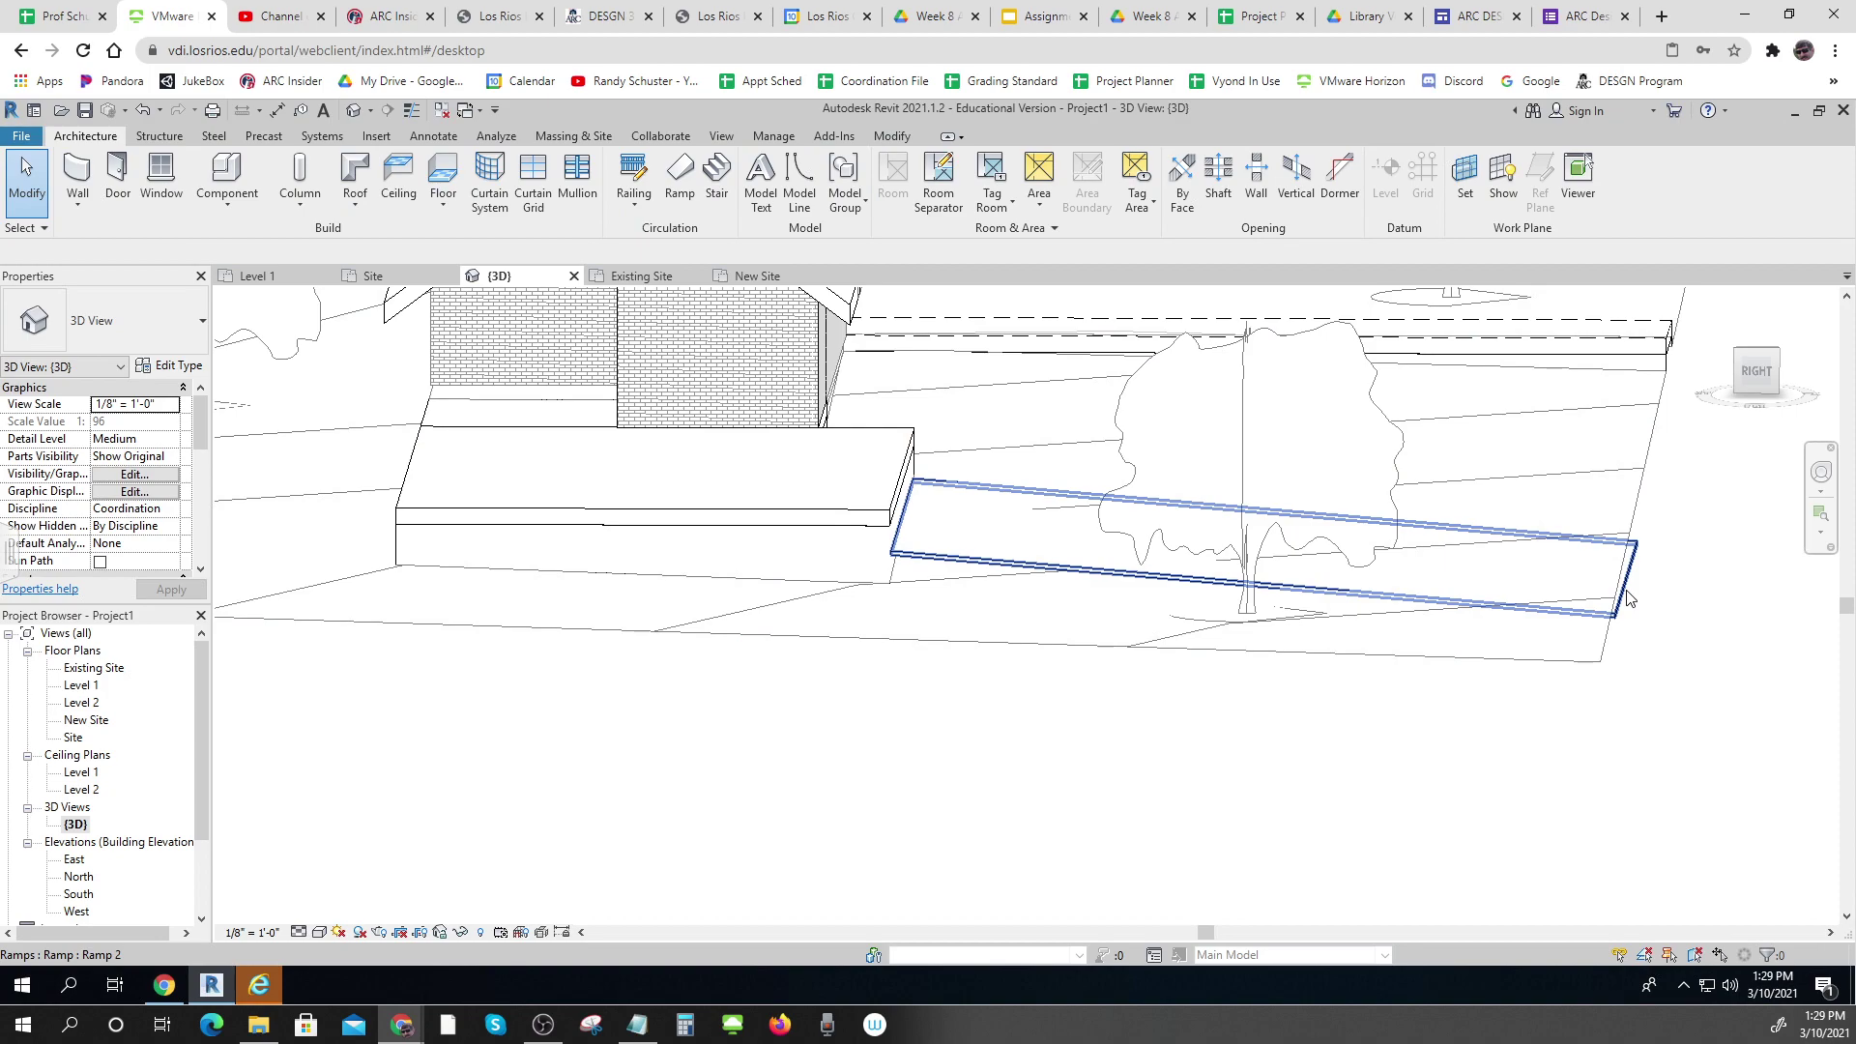
Set the ramp's Base Offset to 2' 6" in Properties
click(1627, 597)
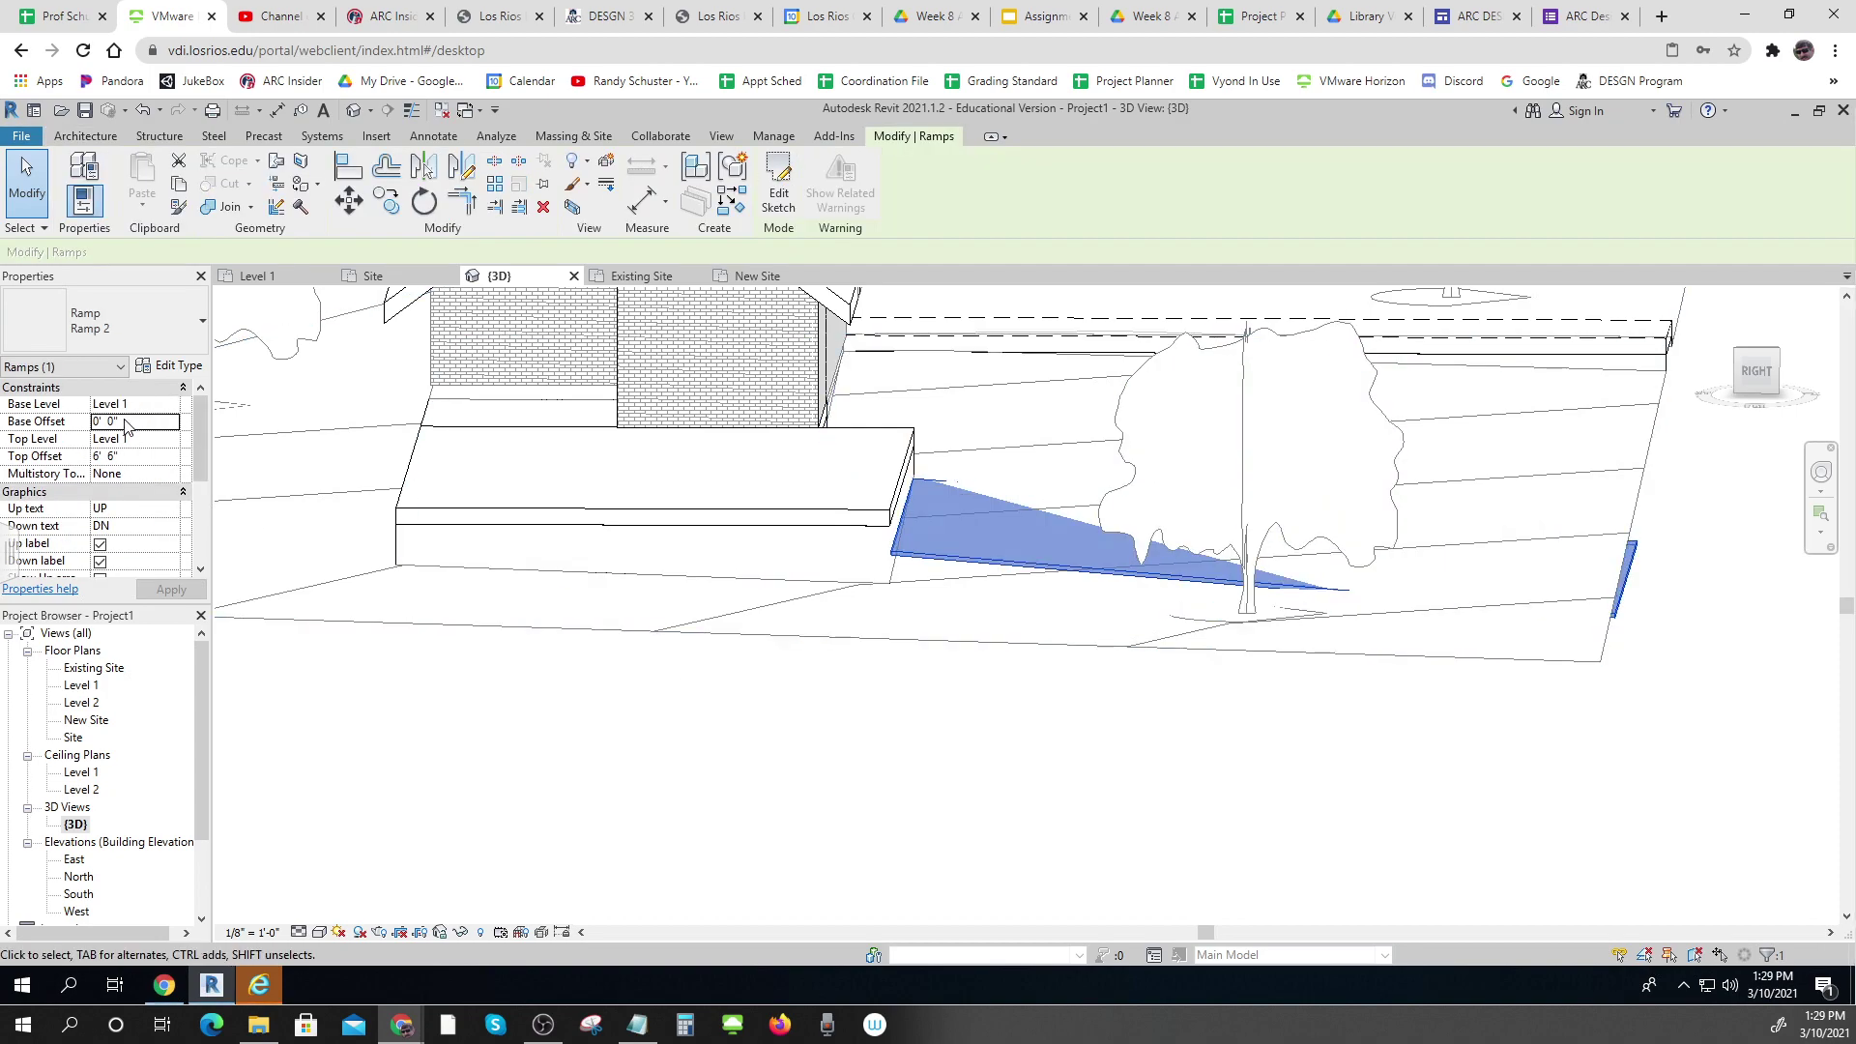
click(122, 419)
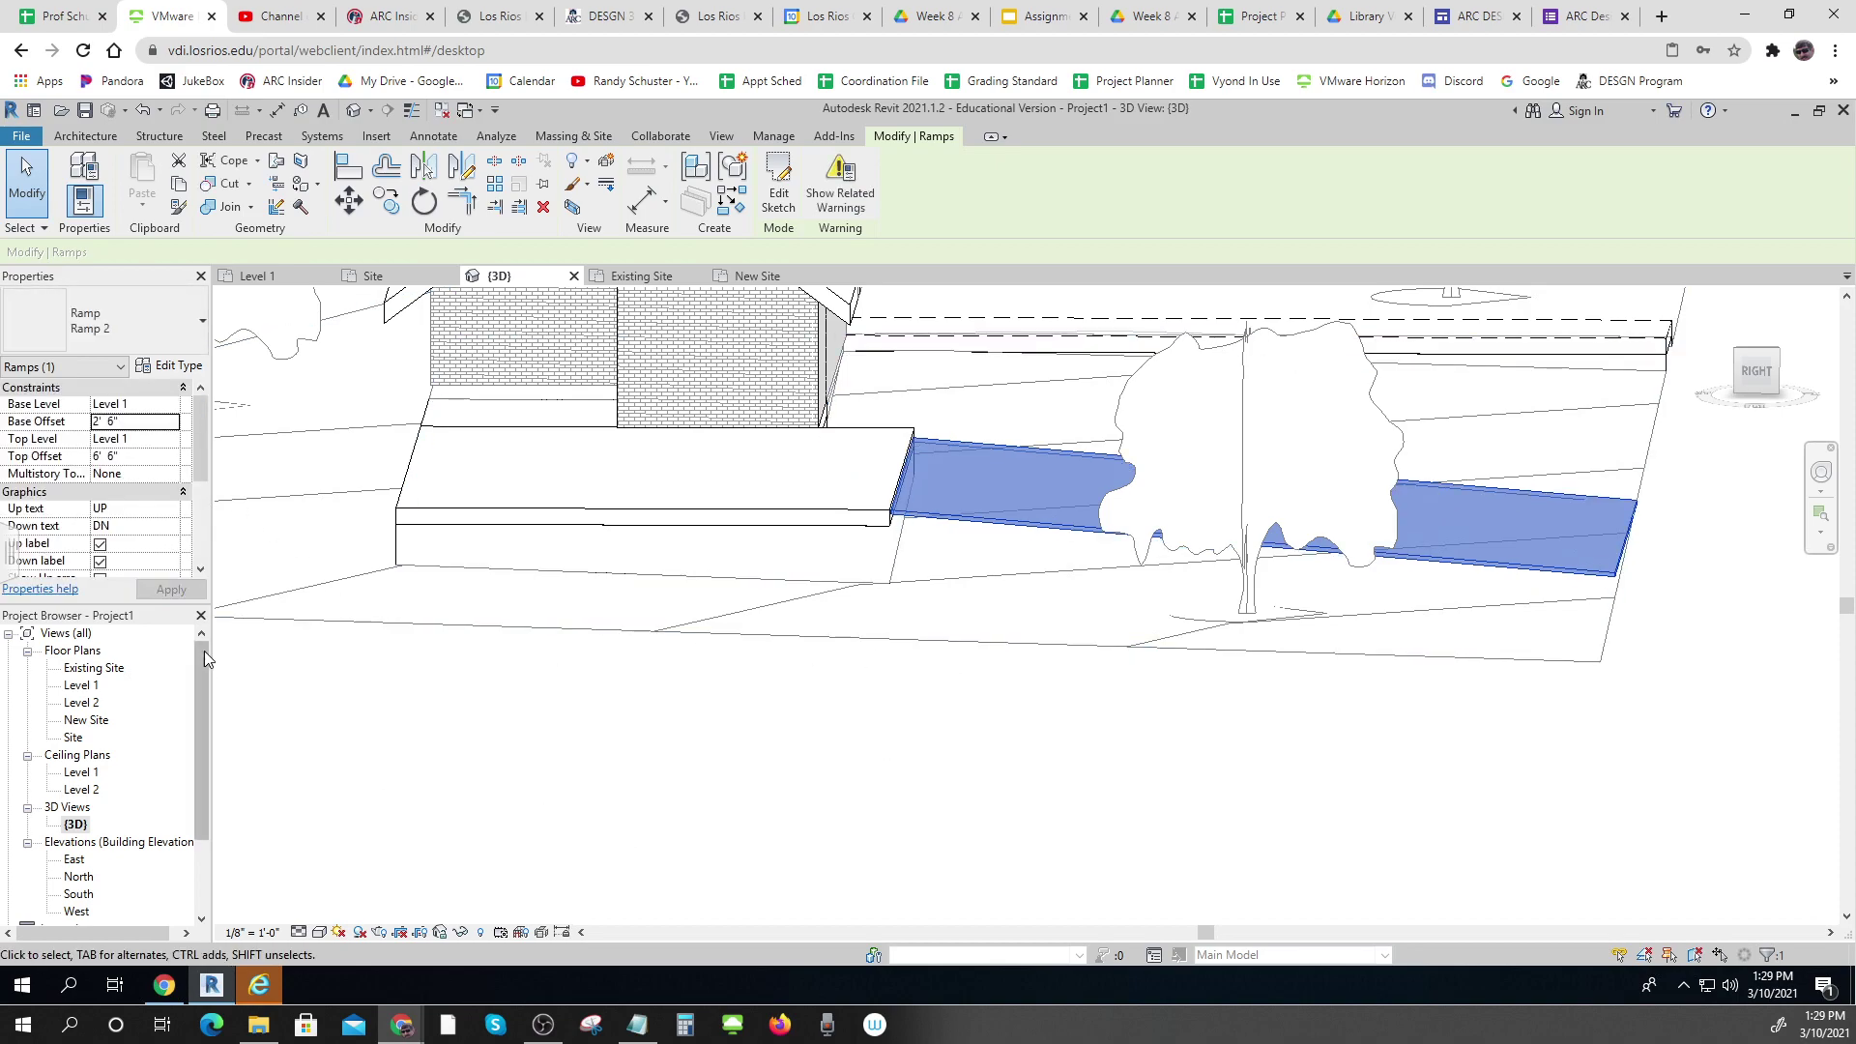
click(493, 827)
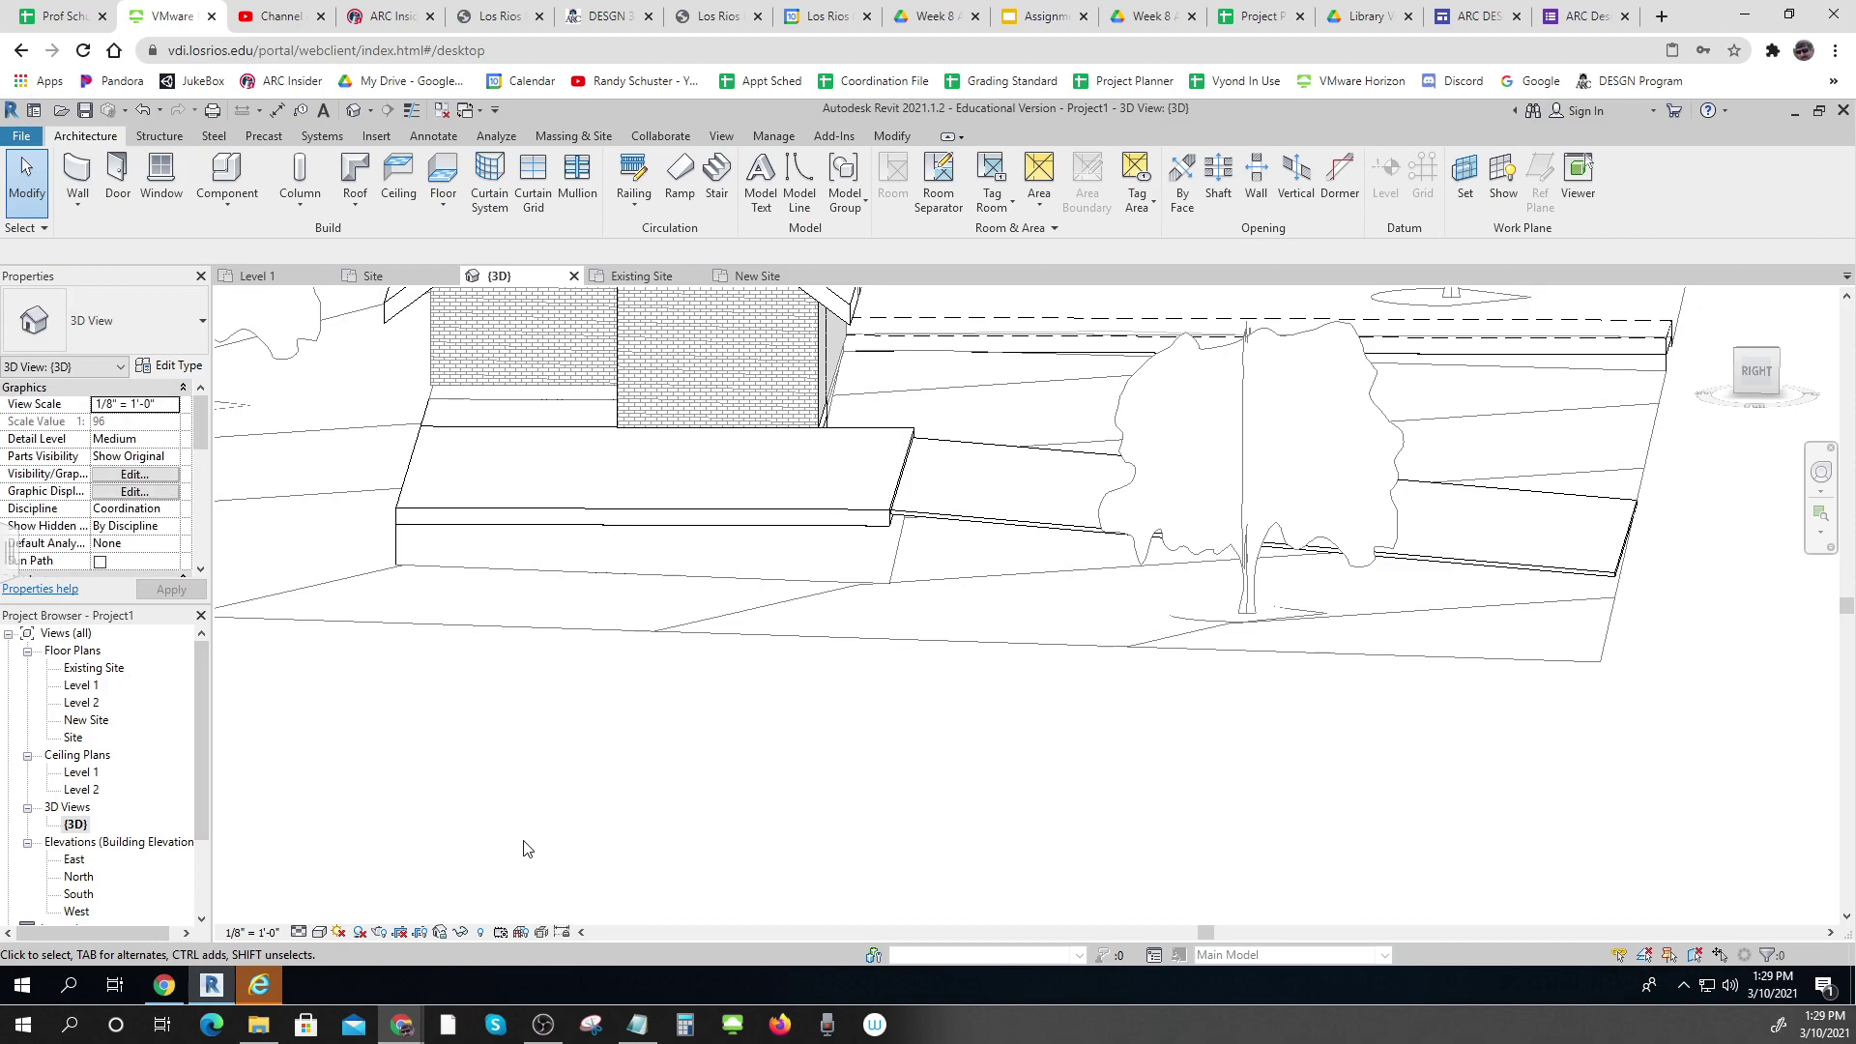
Set Pad 1's Phase Demolished to None and apply the change
shift+middle_drag(566, 902, 593, 613)
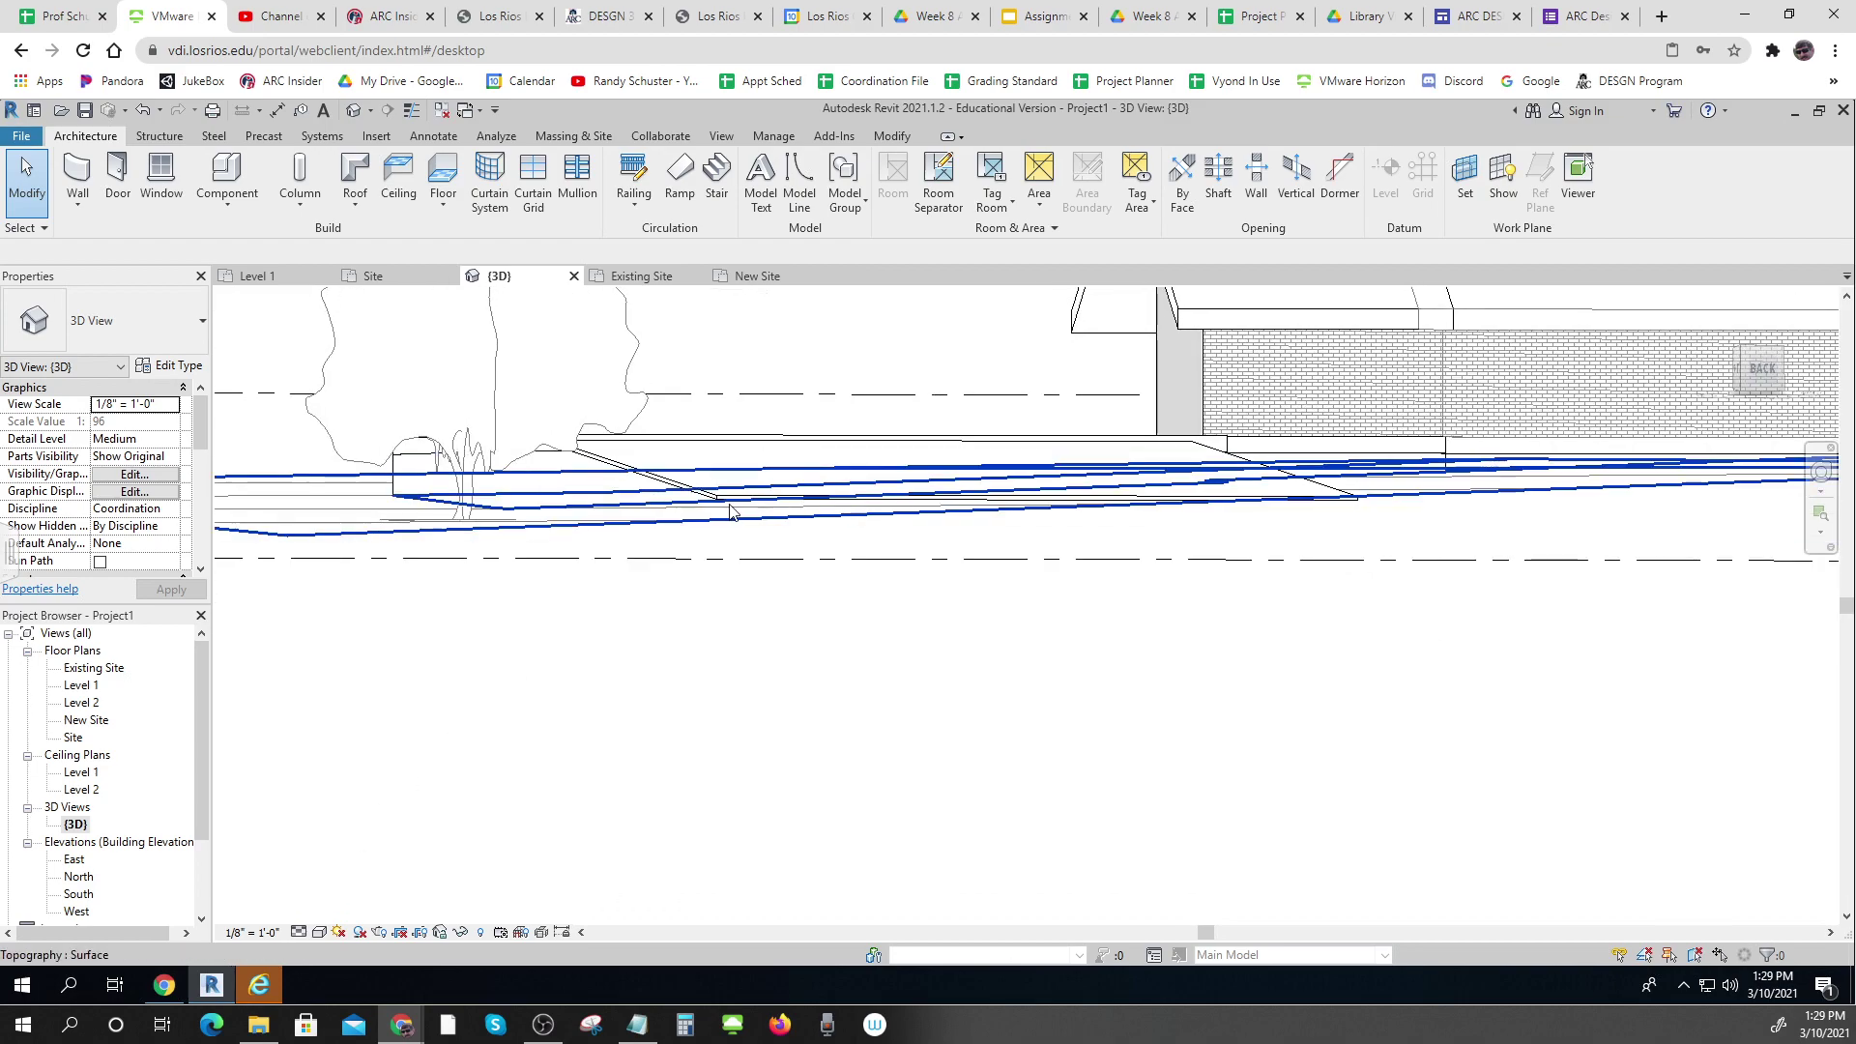
scroll(781, 570, down, 5)
middle_drag(783, 566, 1340, 973)
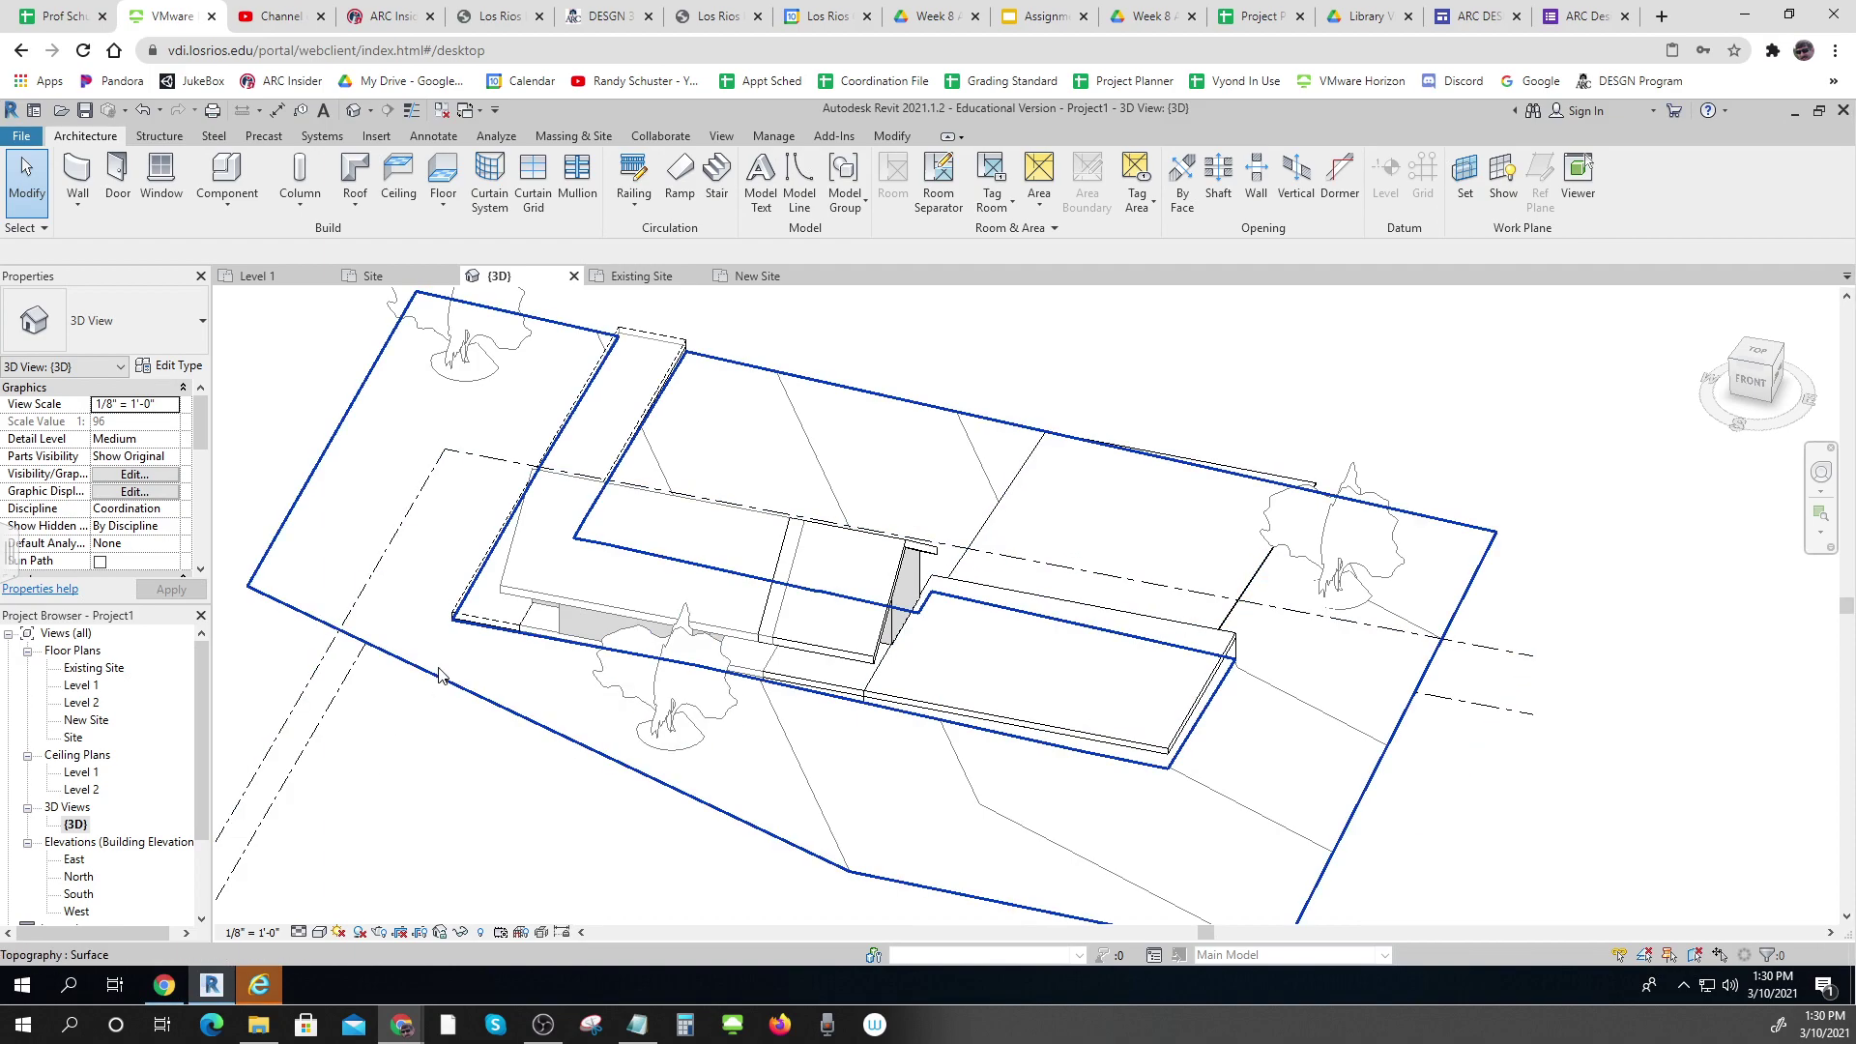
click(661, 338)
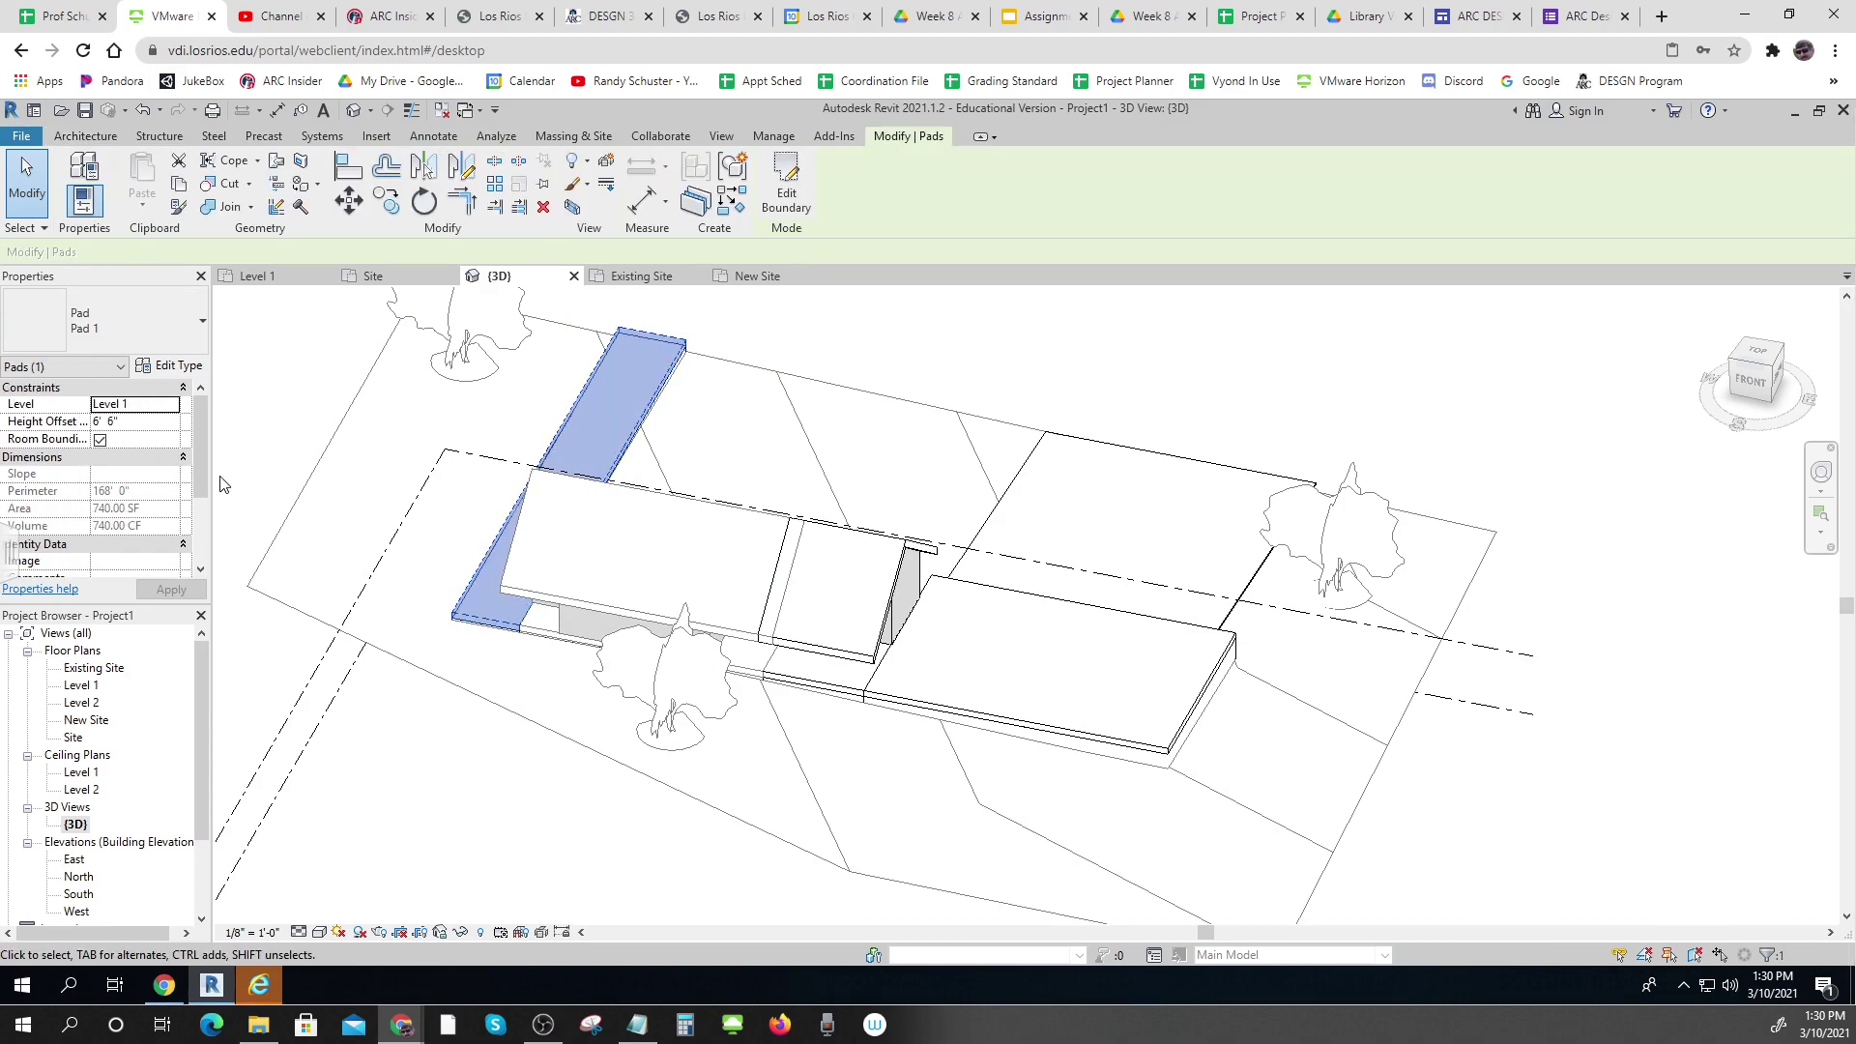
drag(200, 452, 203, 556)
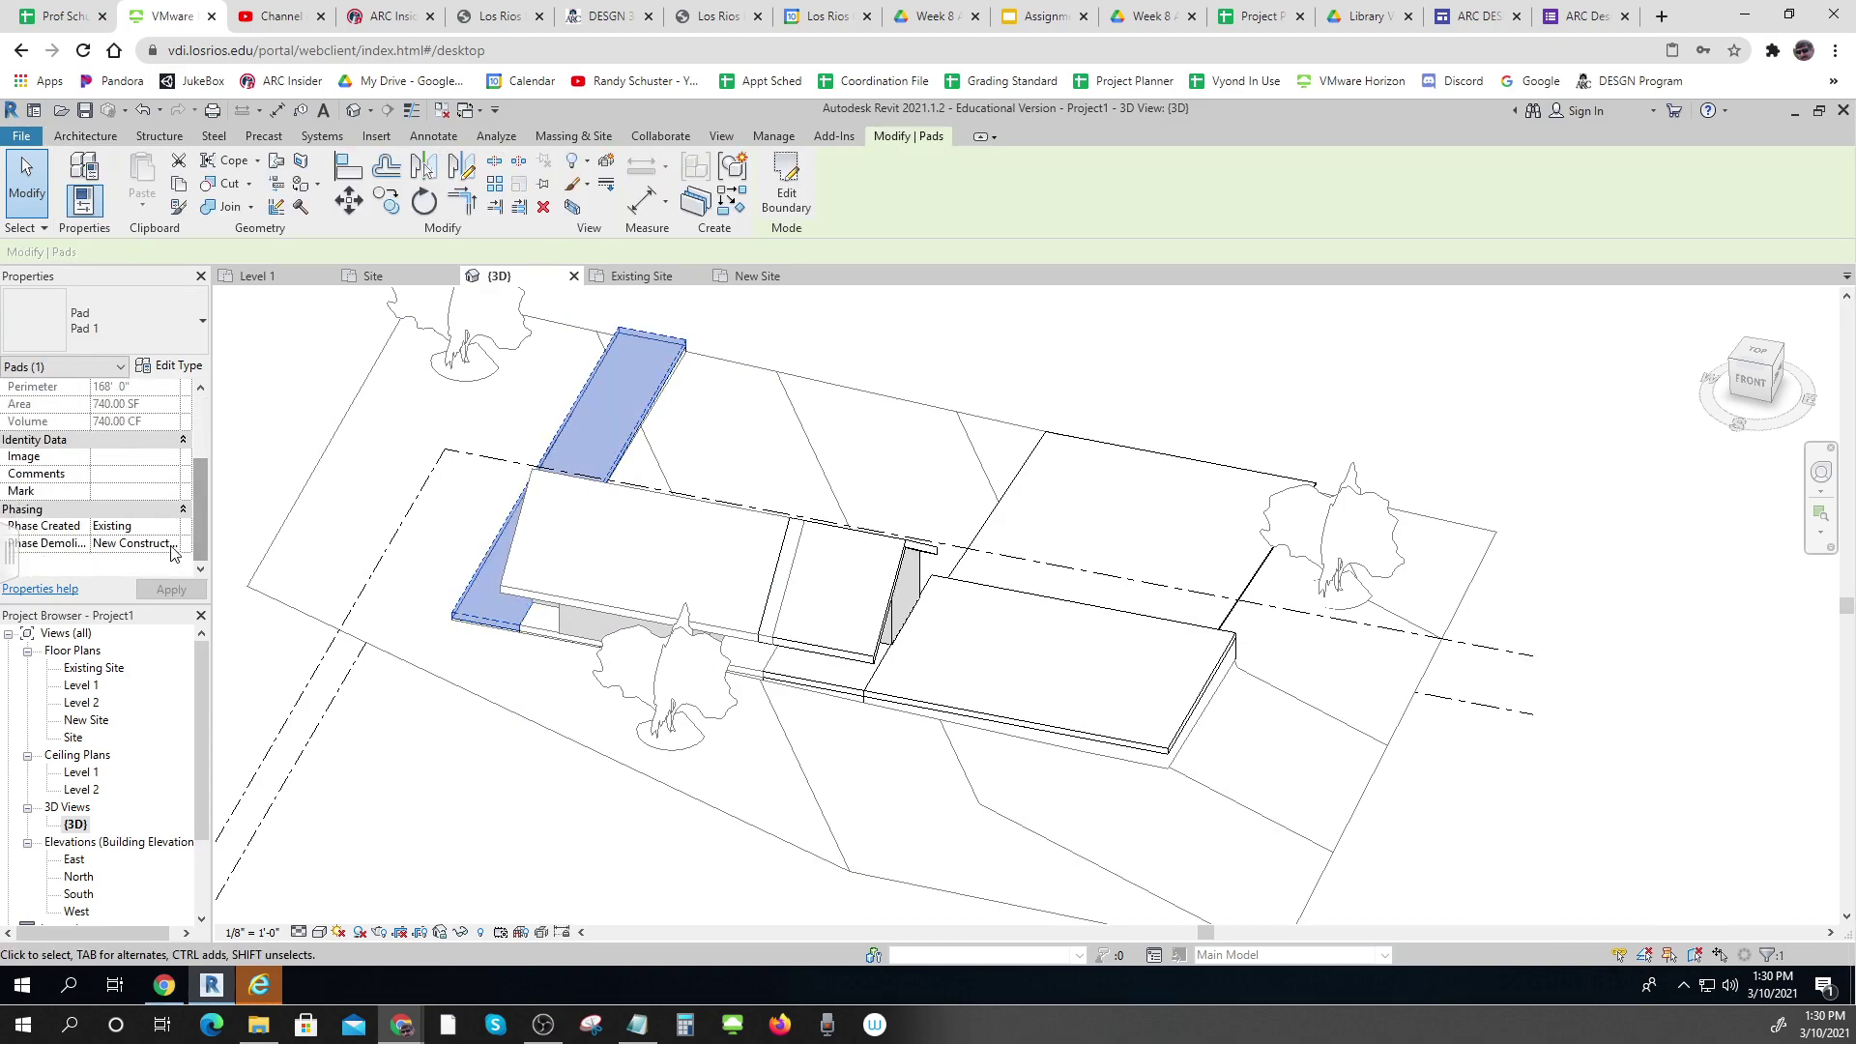
click(173, 547)
click(106, 590)
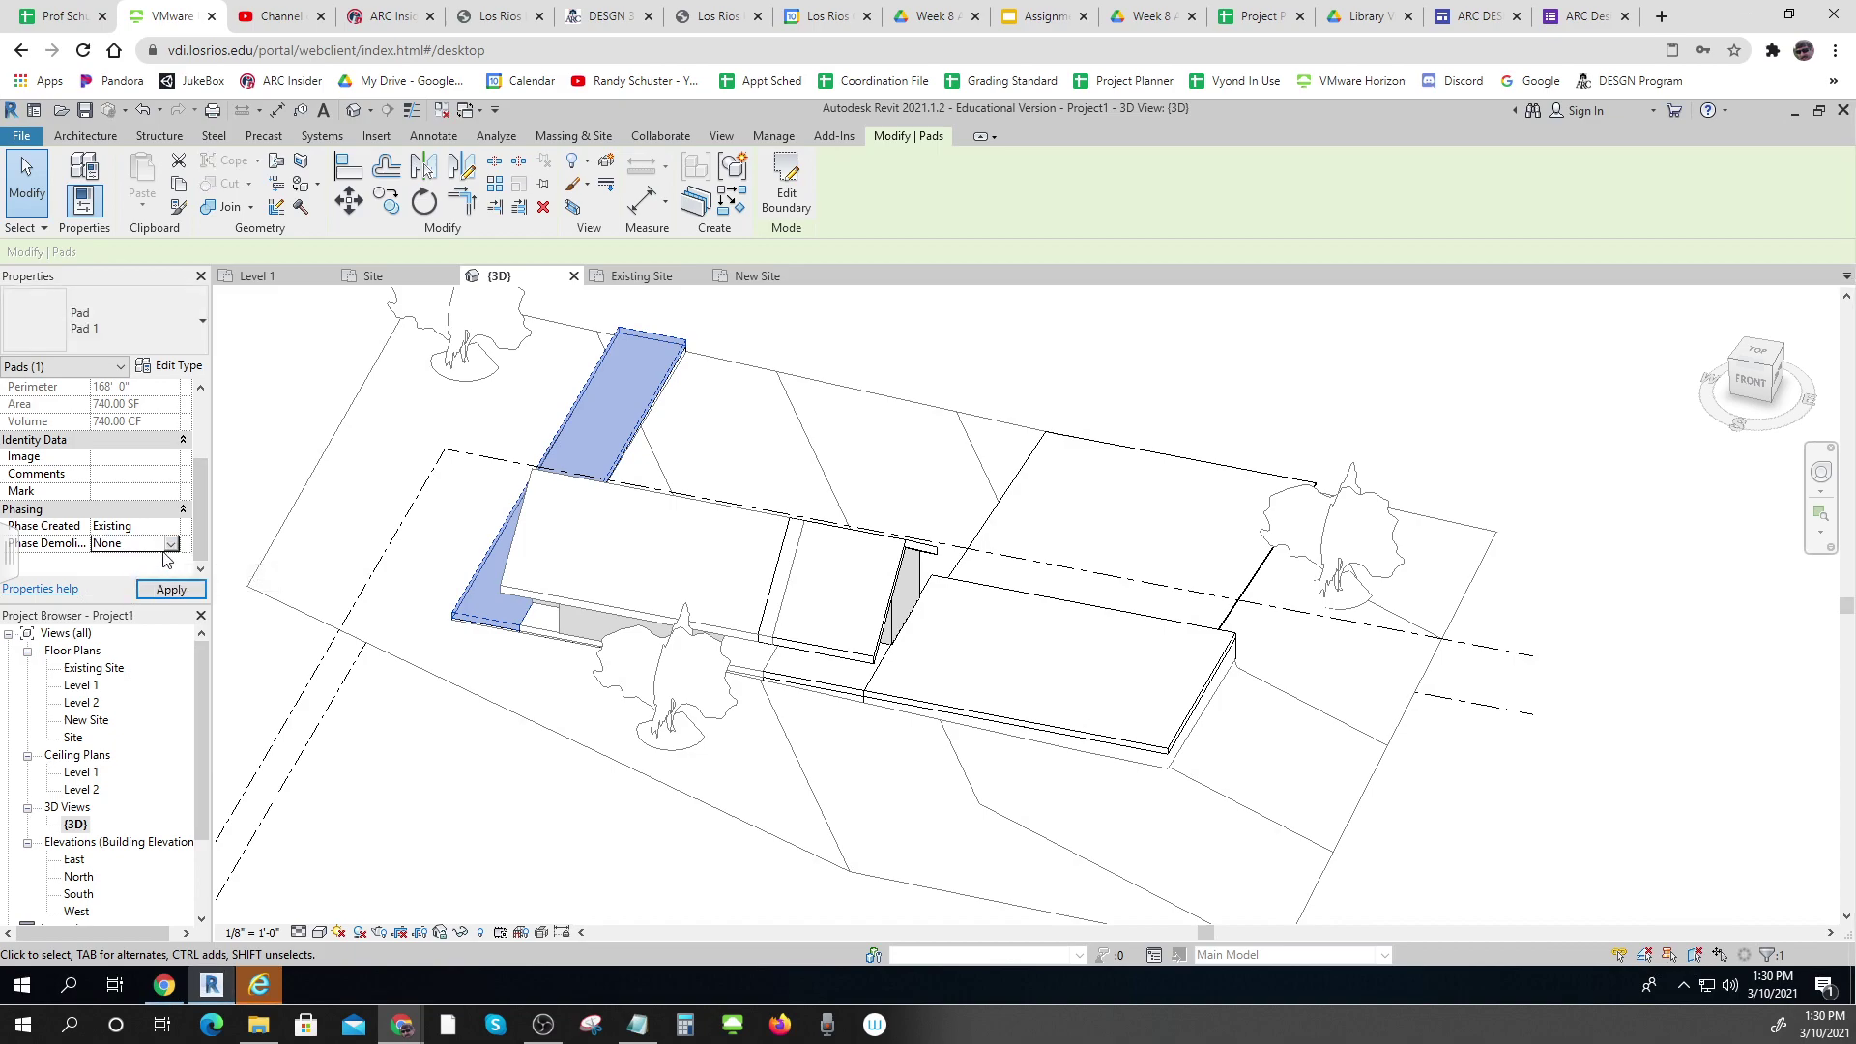
click(171, 590)
key(Escape)
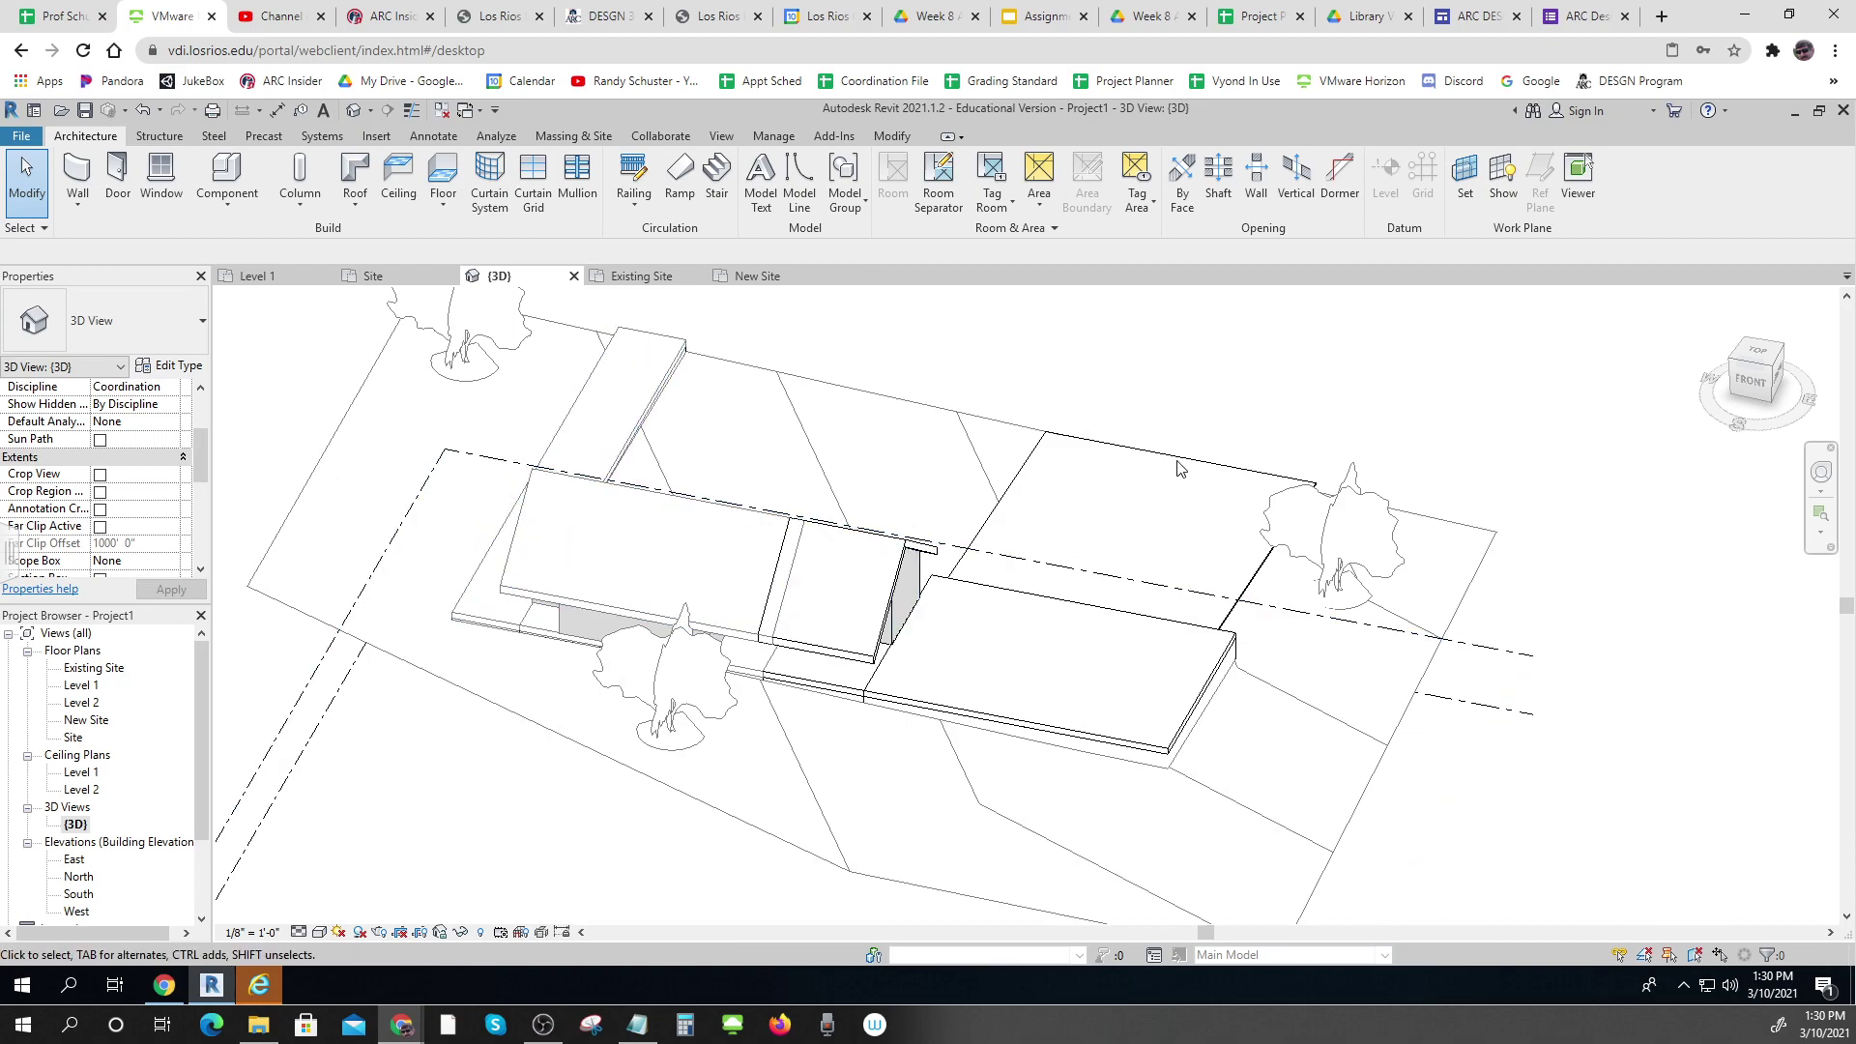
View the site from TOP and select the addition's Generic 12" gable roof at 9"/12" slope
scroll(1064, 593, down, 2)
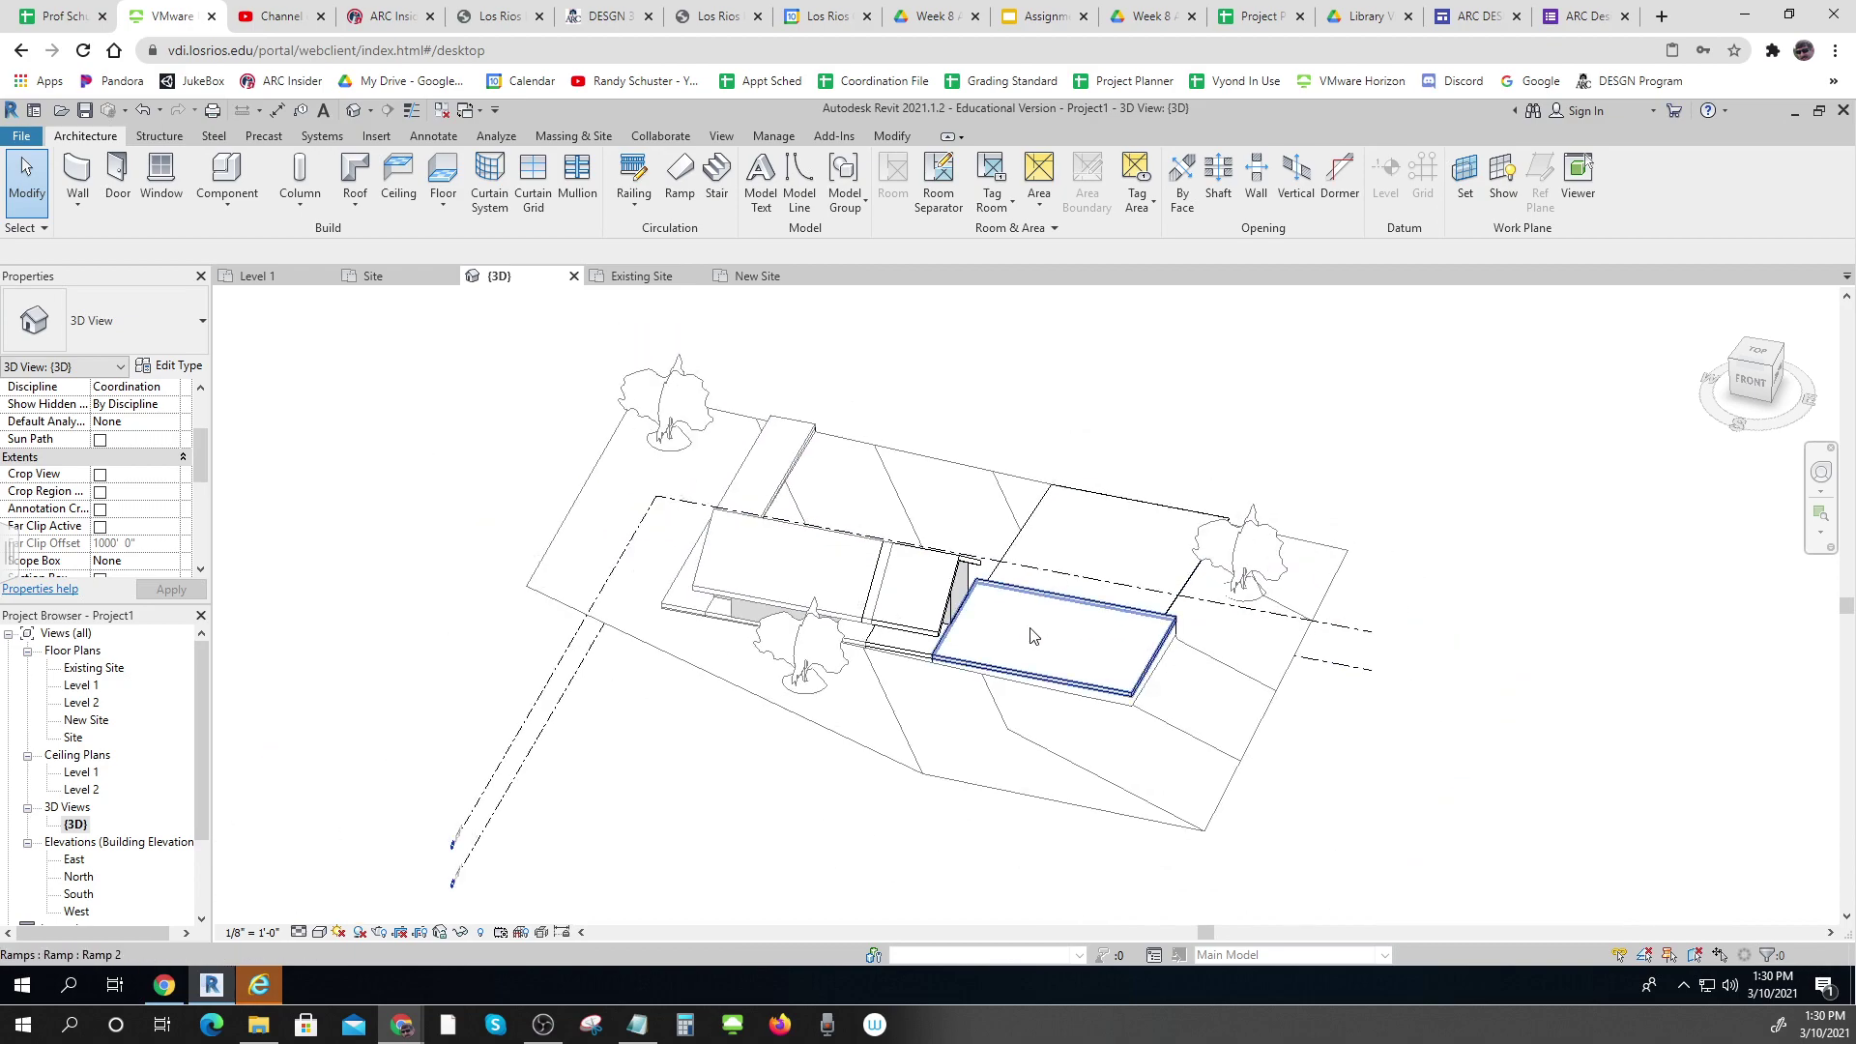
mouse_move(1029, 630)
shift+middle_down()
mouse_move(1111, 779)
mouse_move(1048, 895)
mouse_move(1030, 642)
shift+middle_up()
scroll(1034, 640, up, 2)
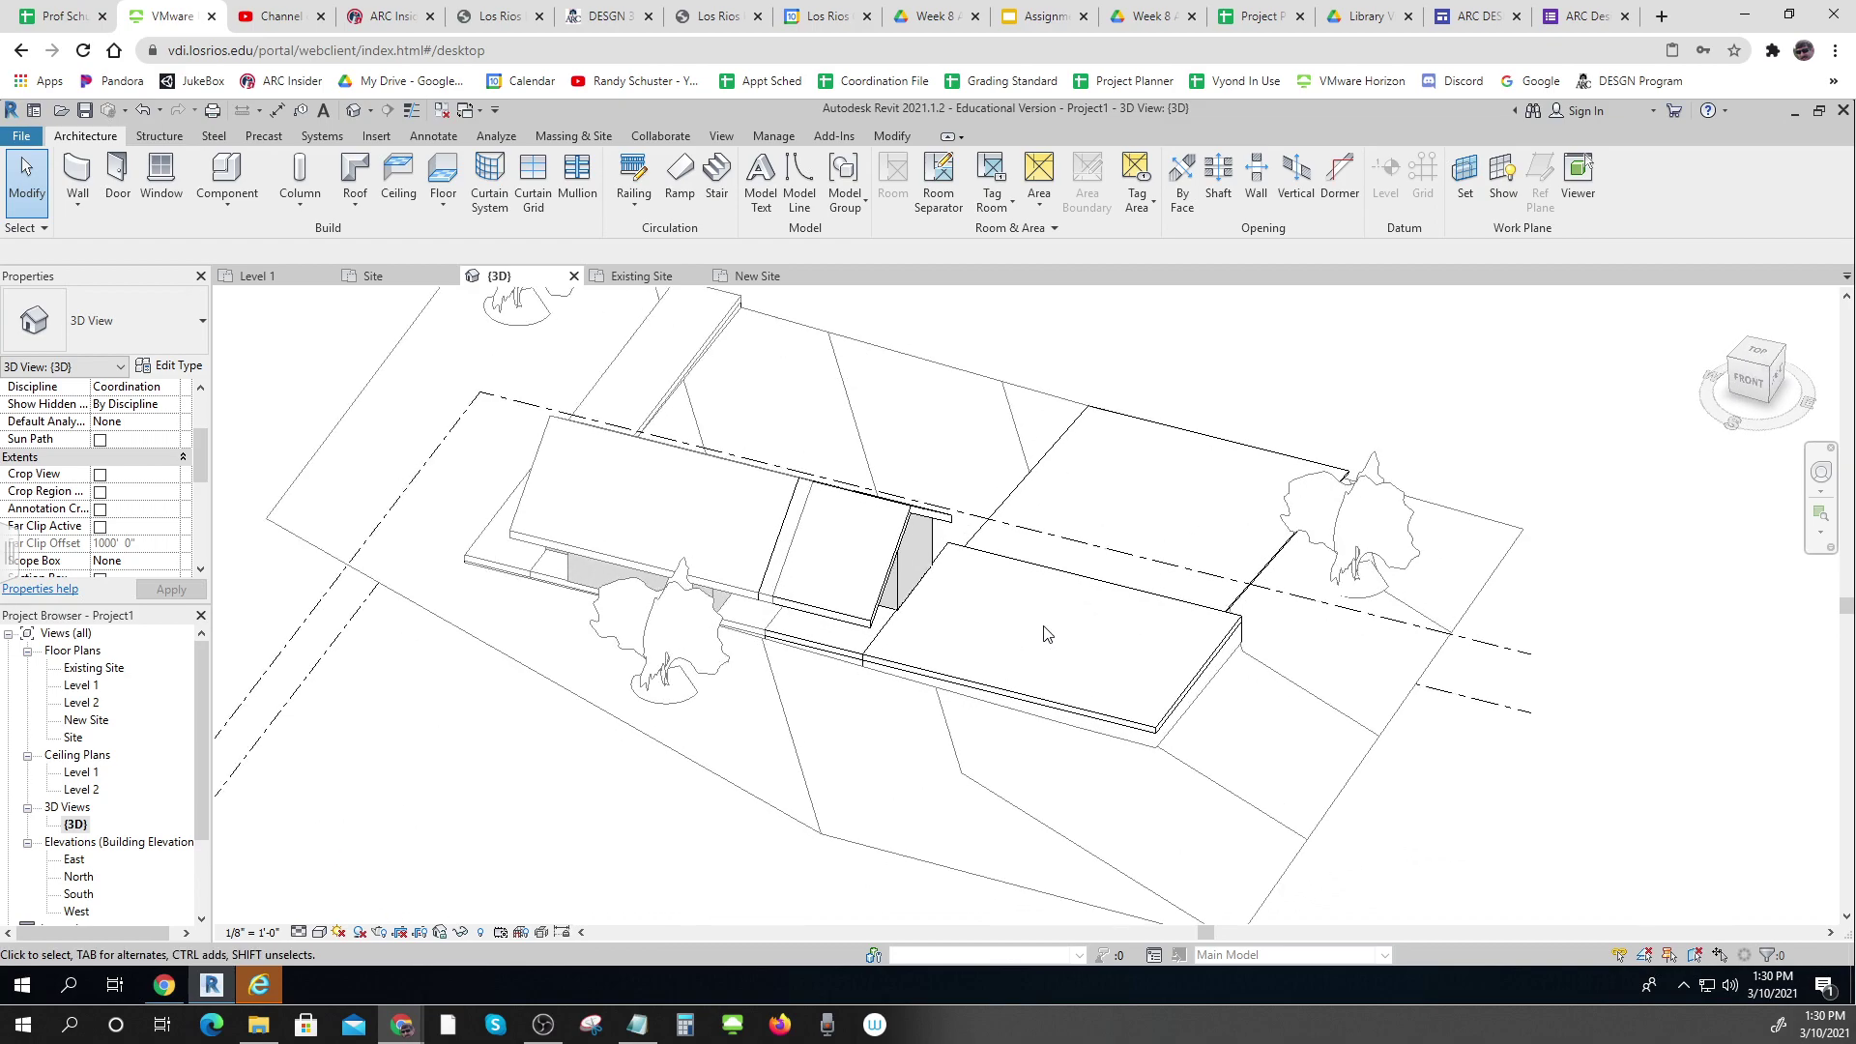
scroll(1019, 589, down, 3)
scroll(1018, 588, up, 4)
shift+middle_drag(1197, 680, 1292, 775)
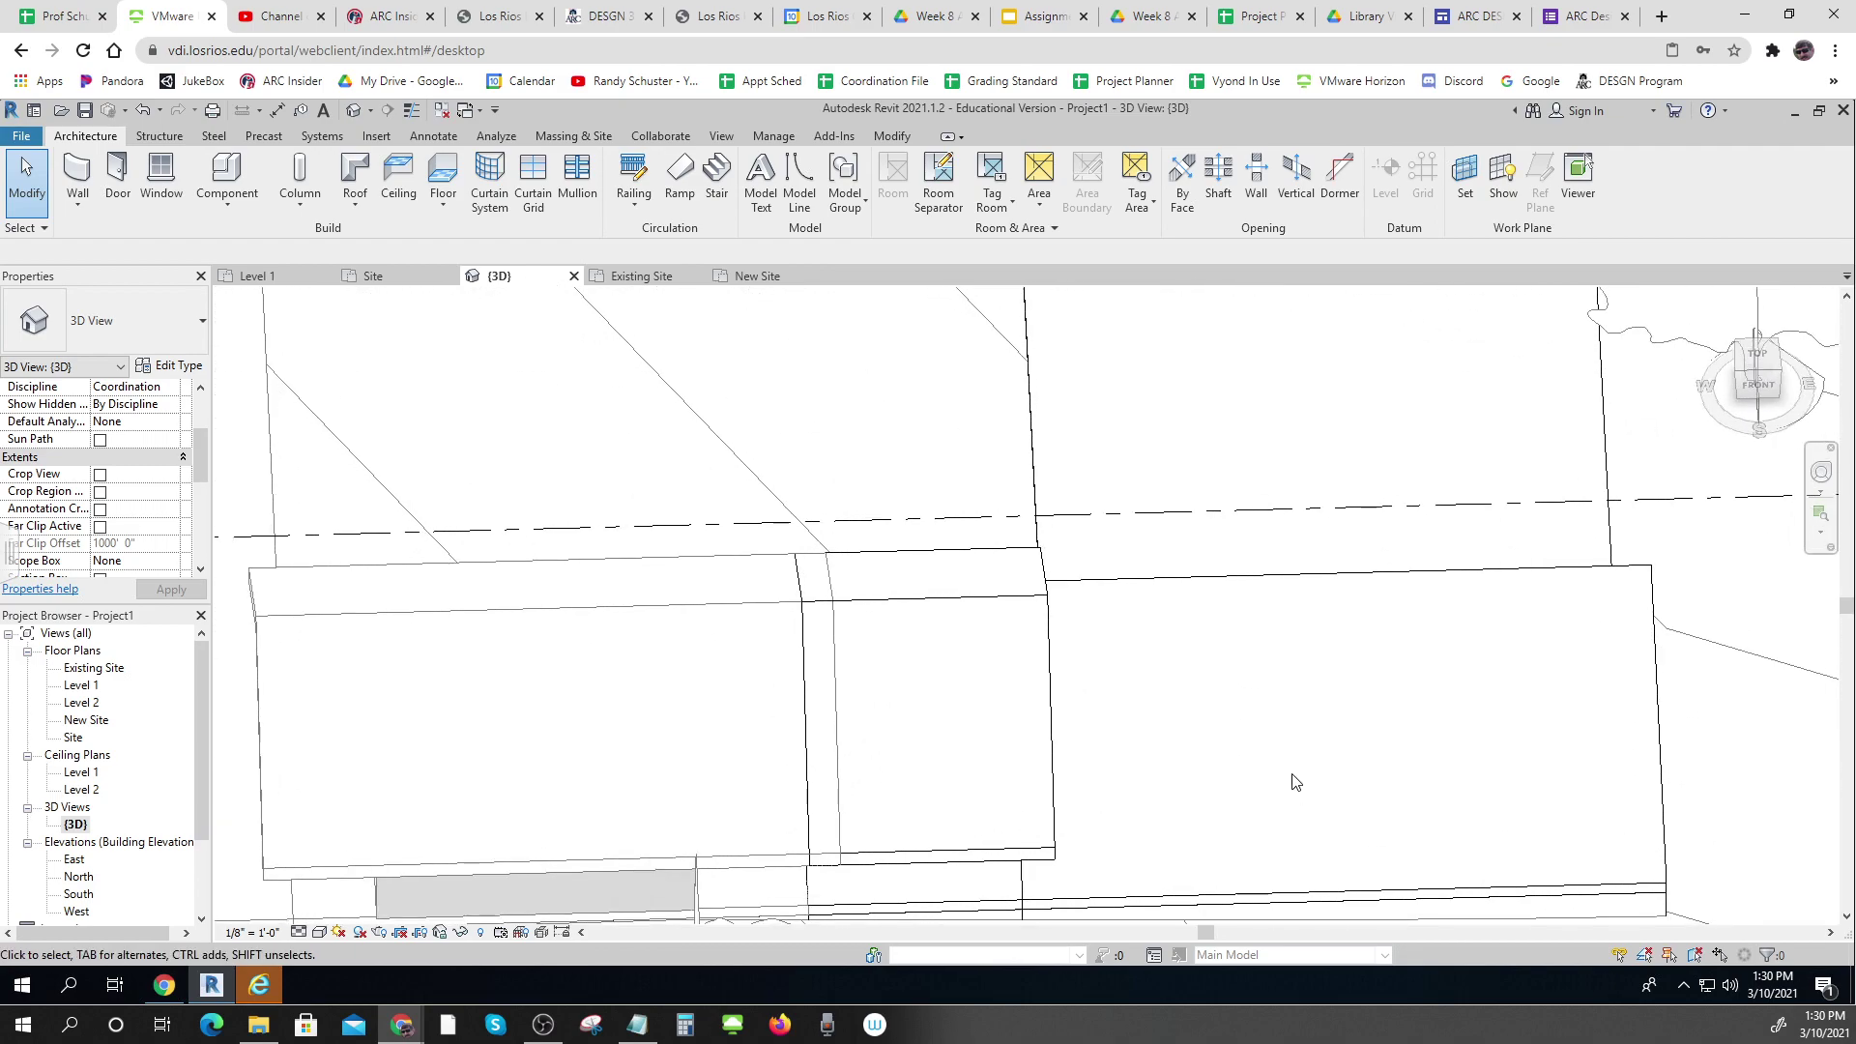
scroll(1300, 759, down, 4)
click(1759, 355)
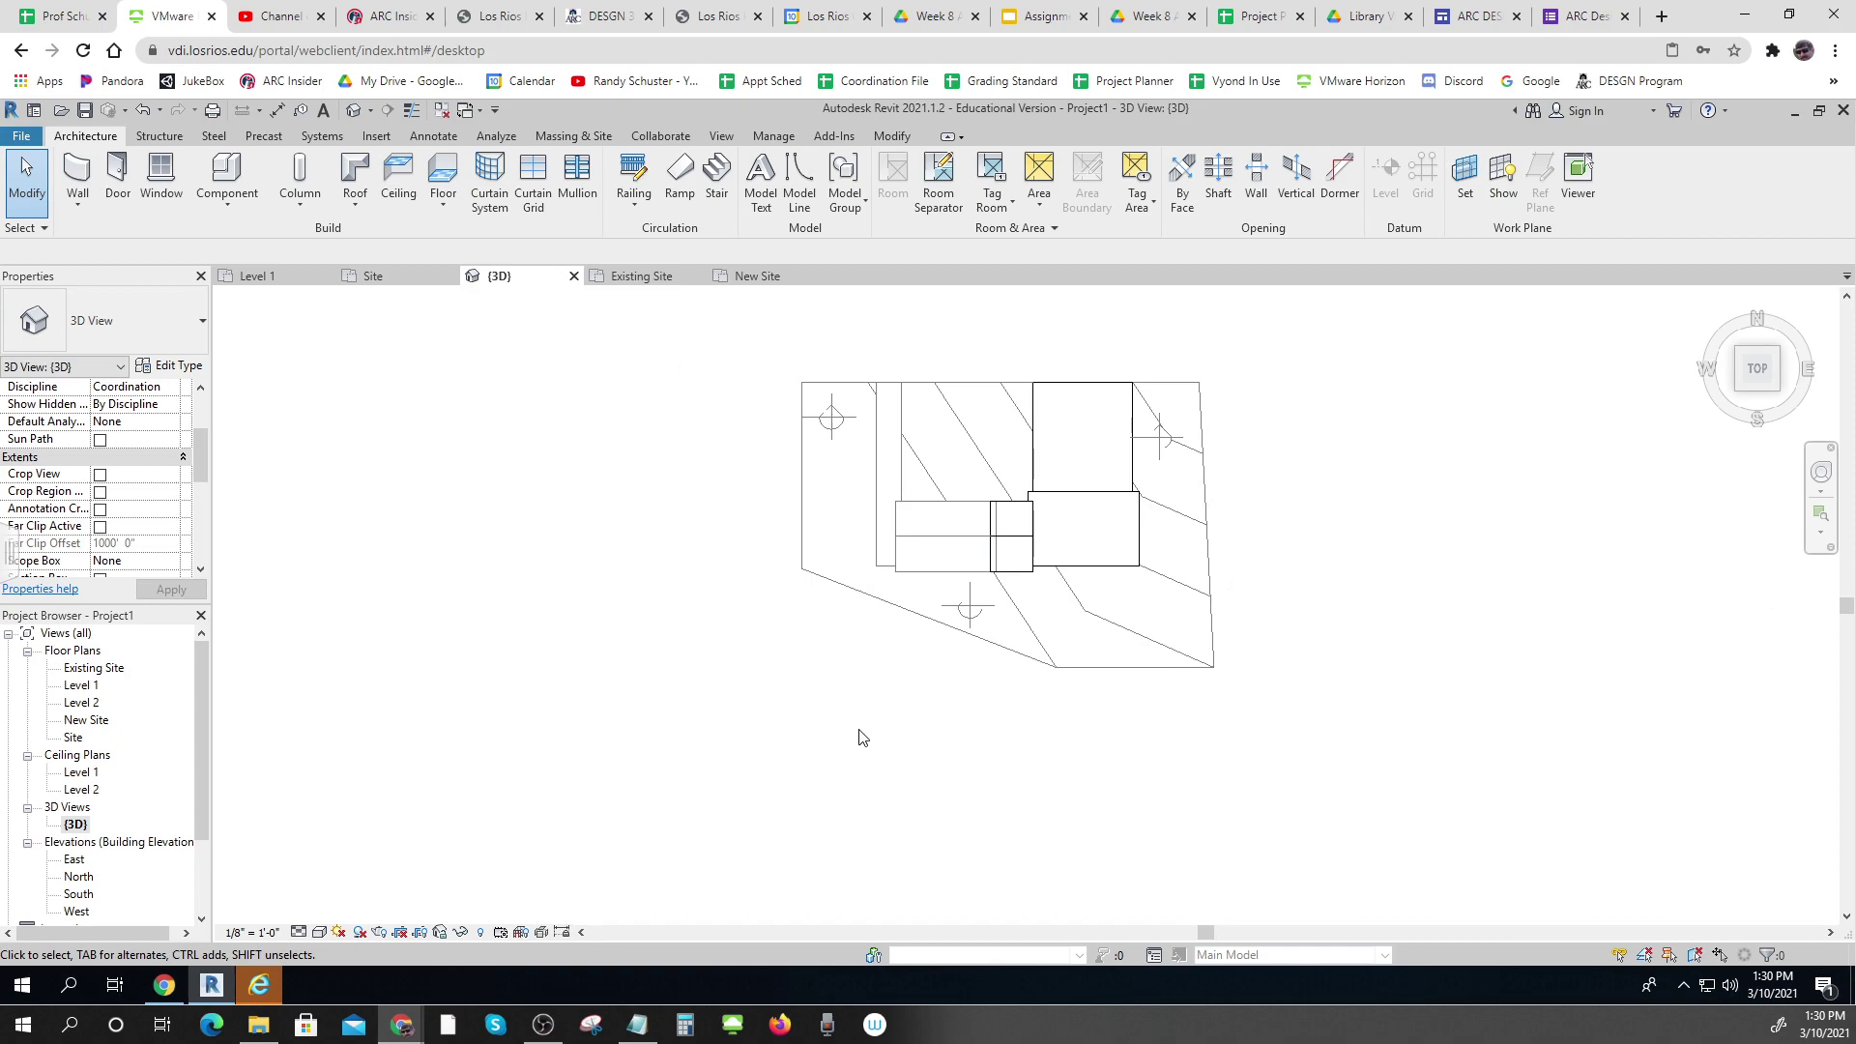
scroll(938, 694, up, 3)
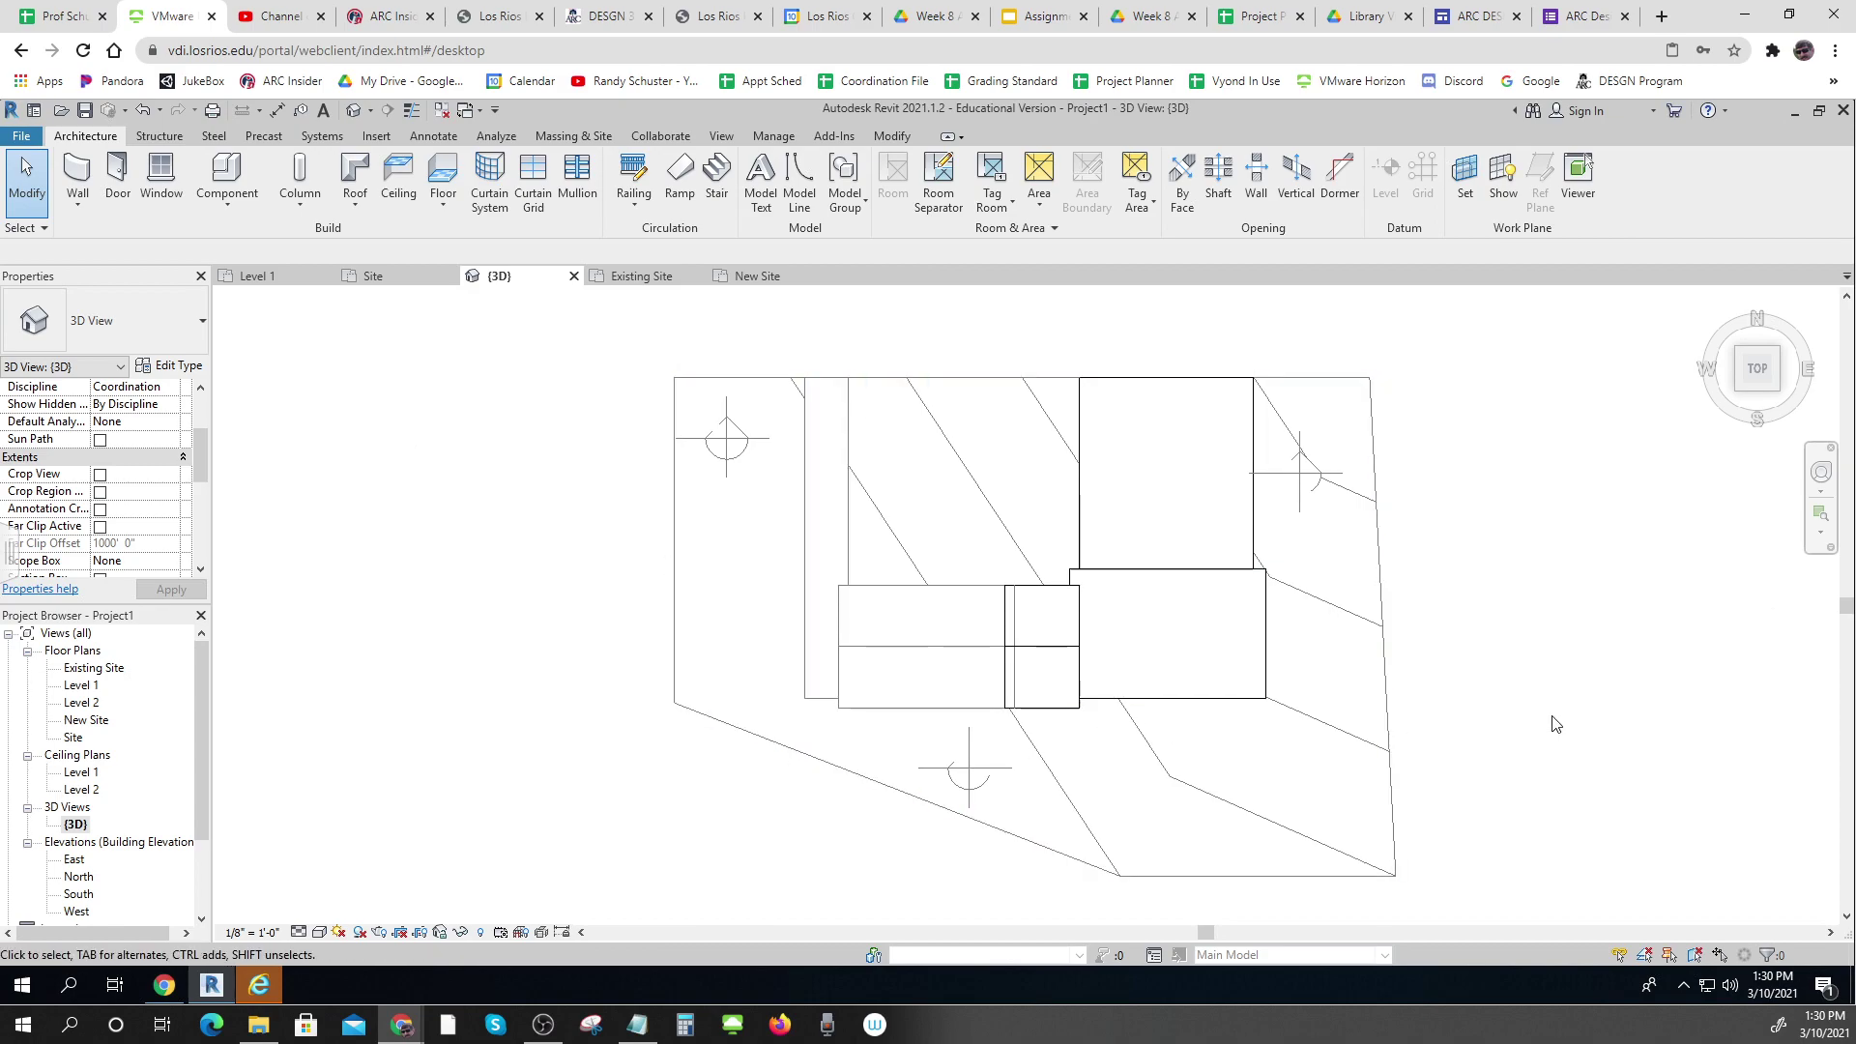
click(1036, 652)
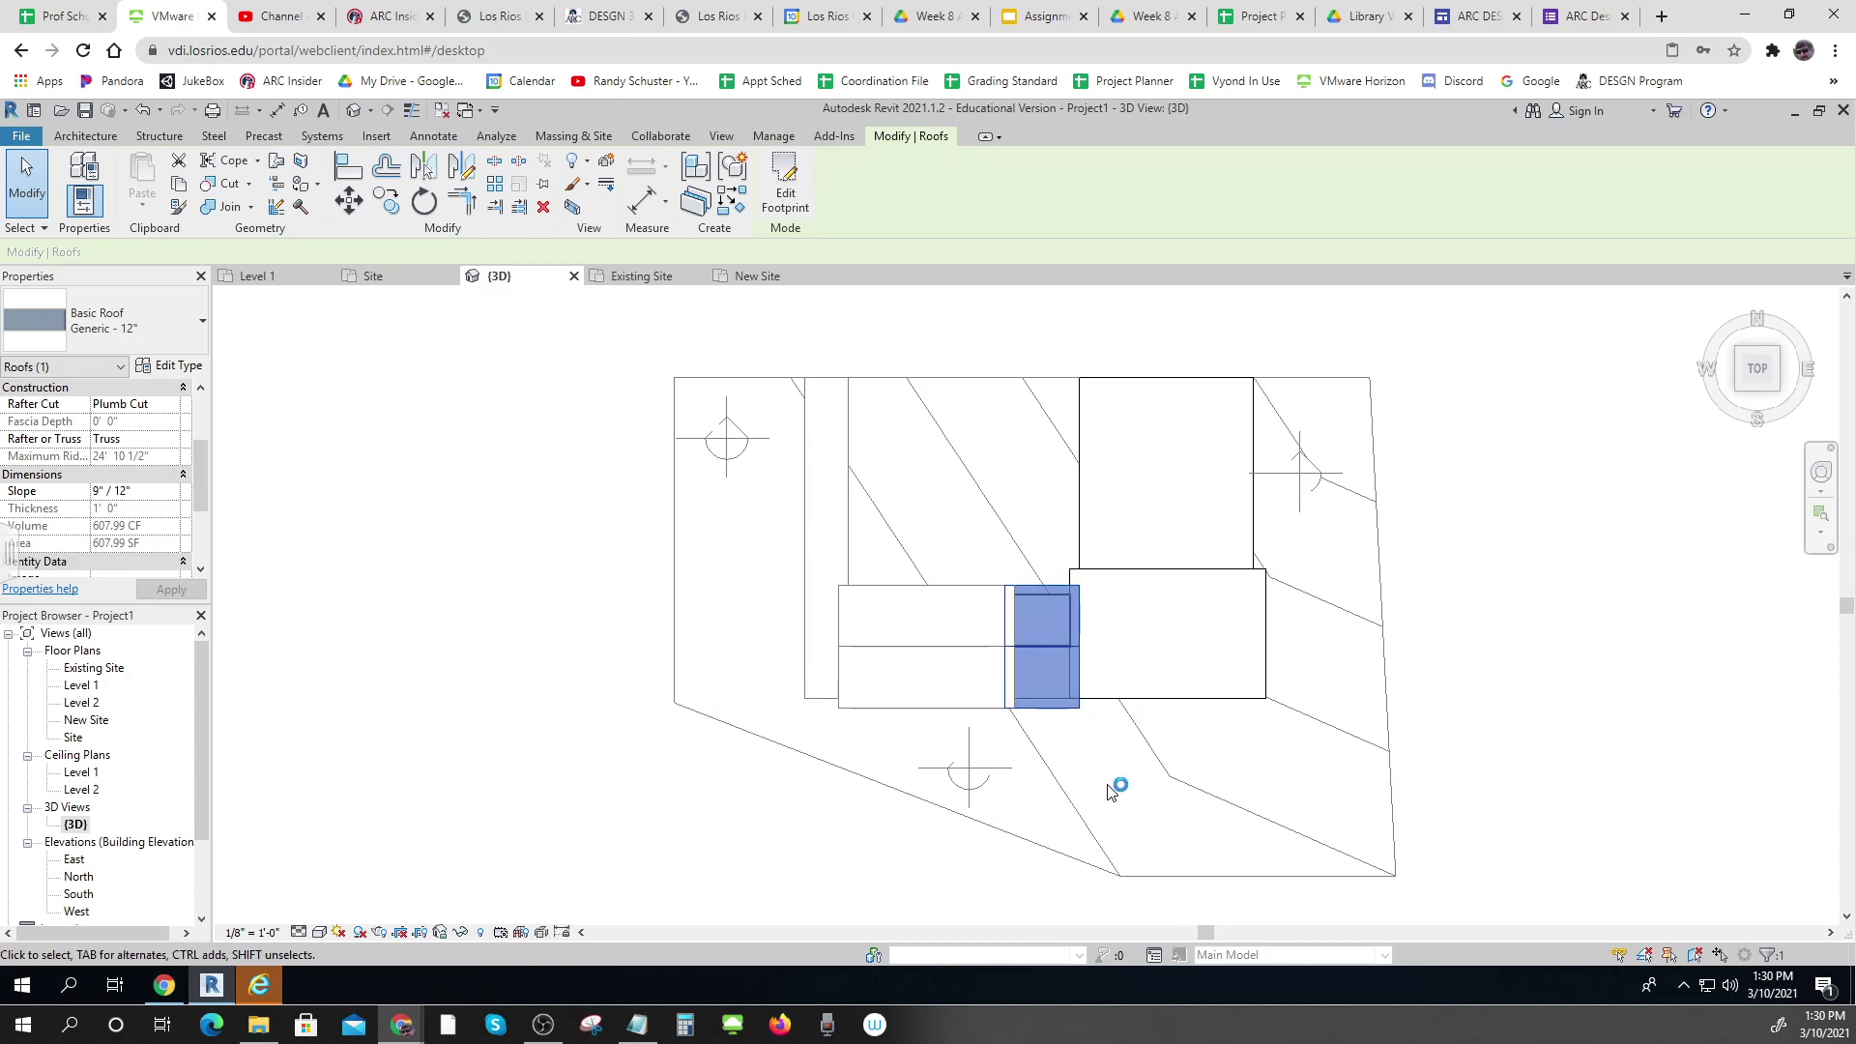
Edit the roof footprint from above, pulling the top boundary line down to 12'-10"
shift+middle_drag(1085, 804, 1063, 597)
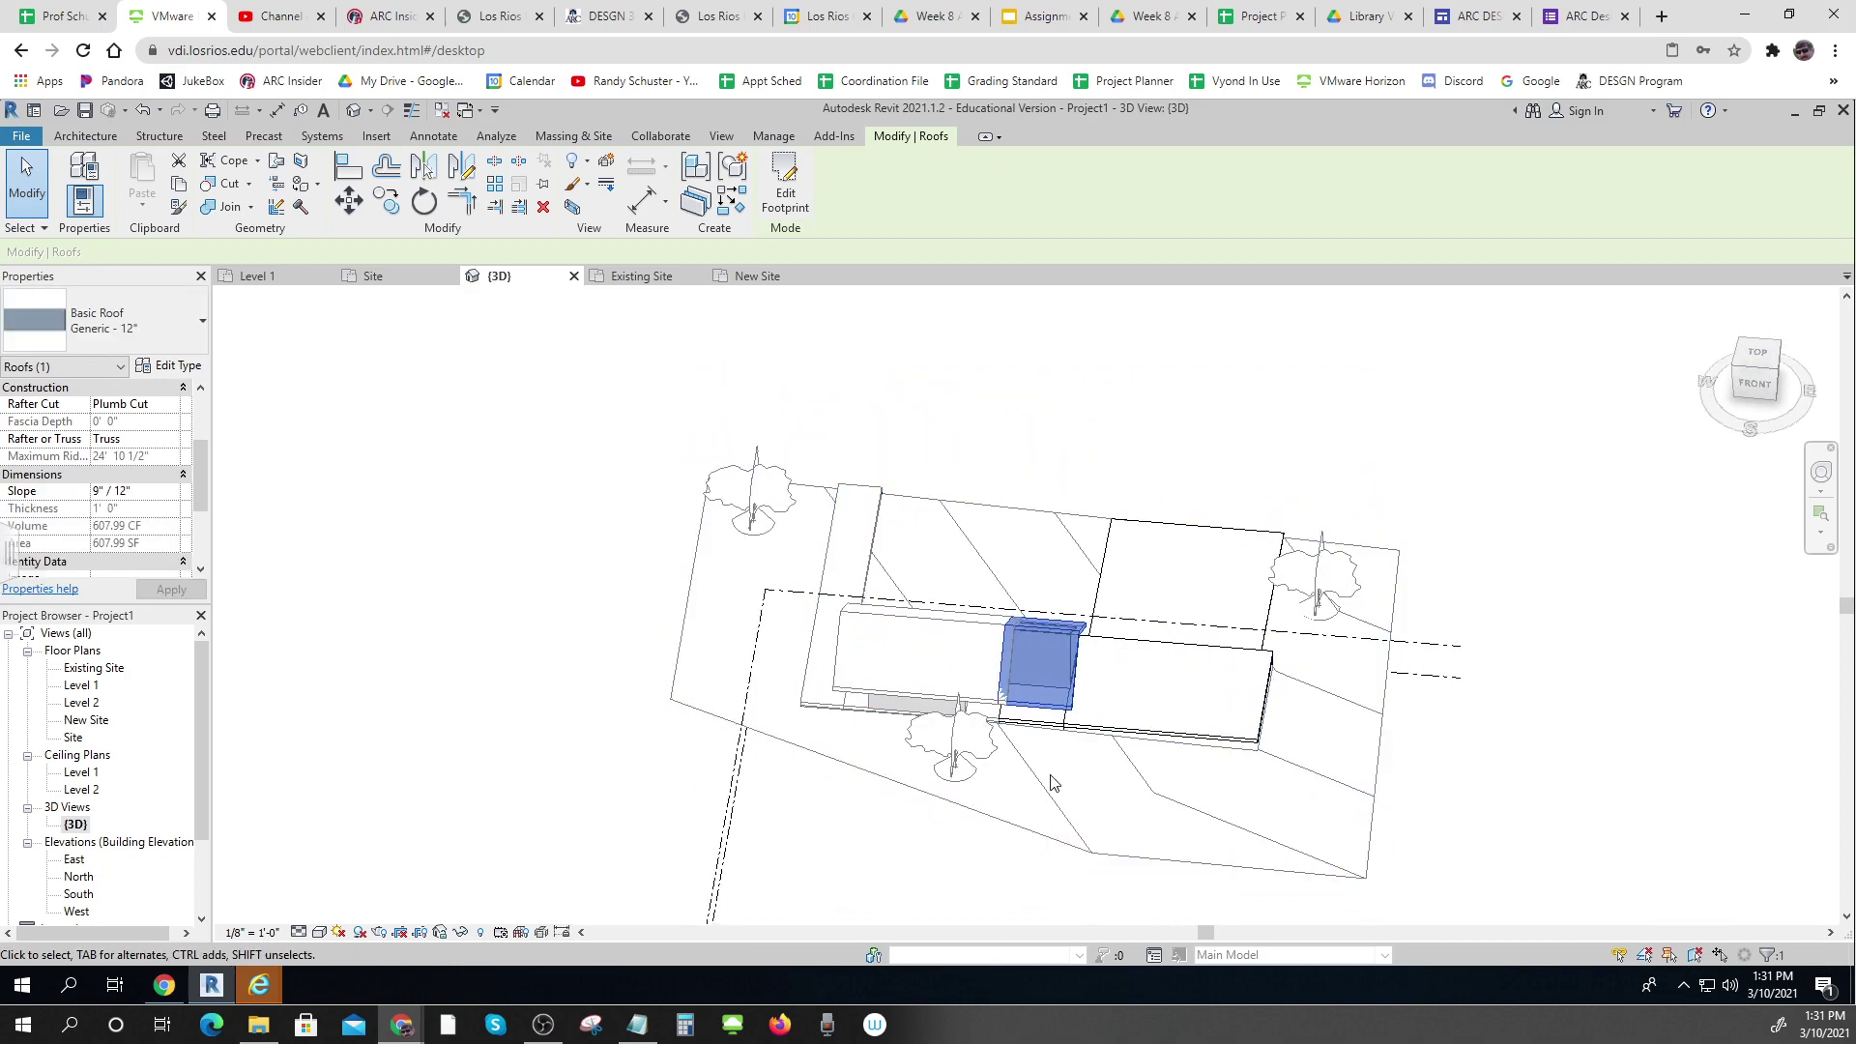
scroll(1044, 734, up, 5)
shift+middle_drag(1041, 709, 1056, 573)
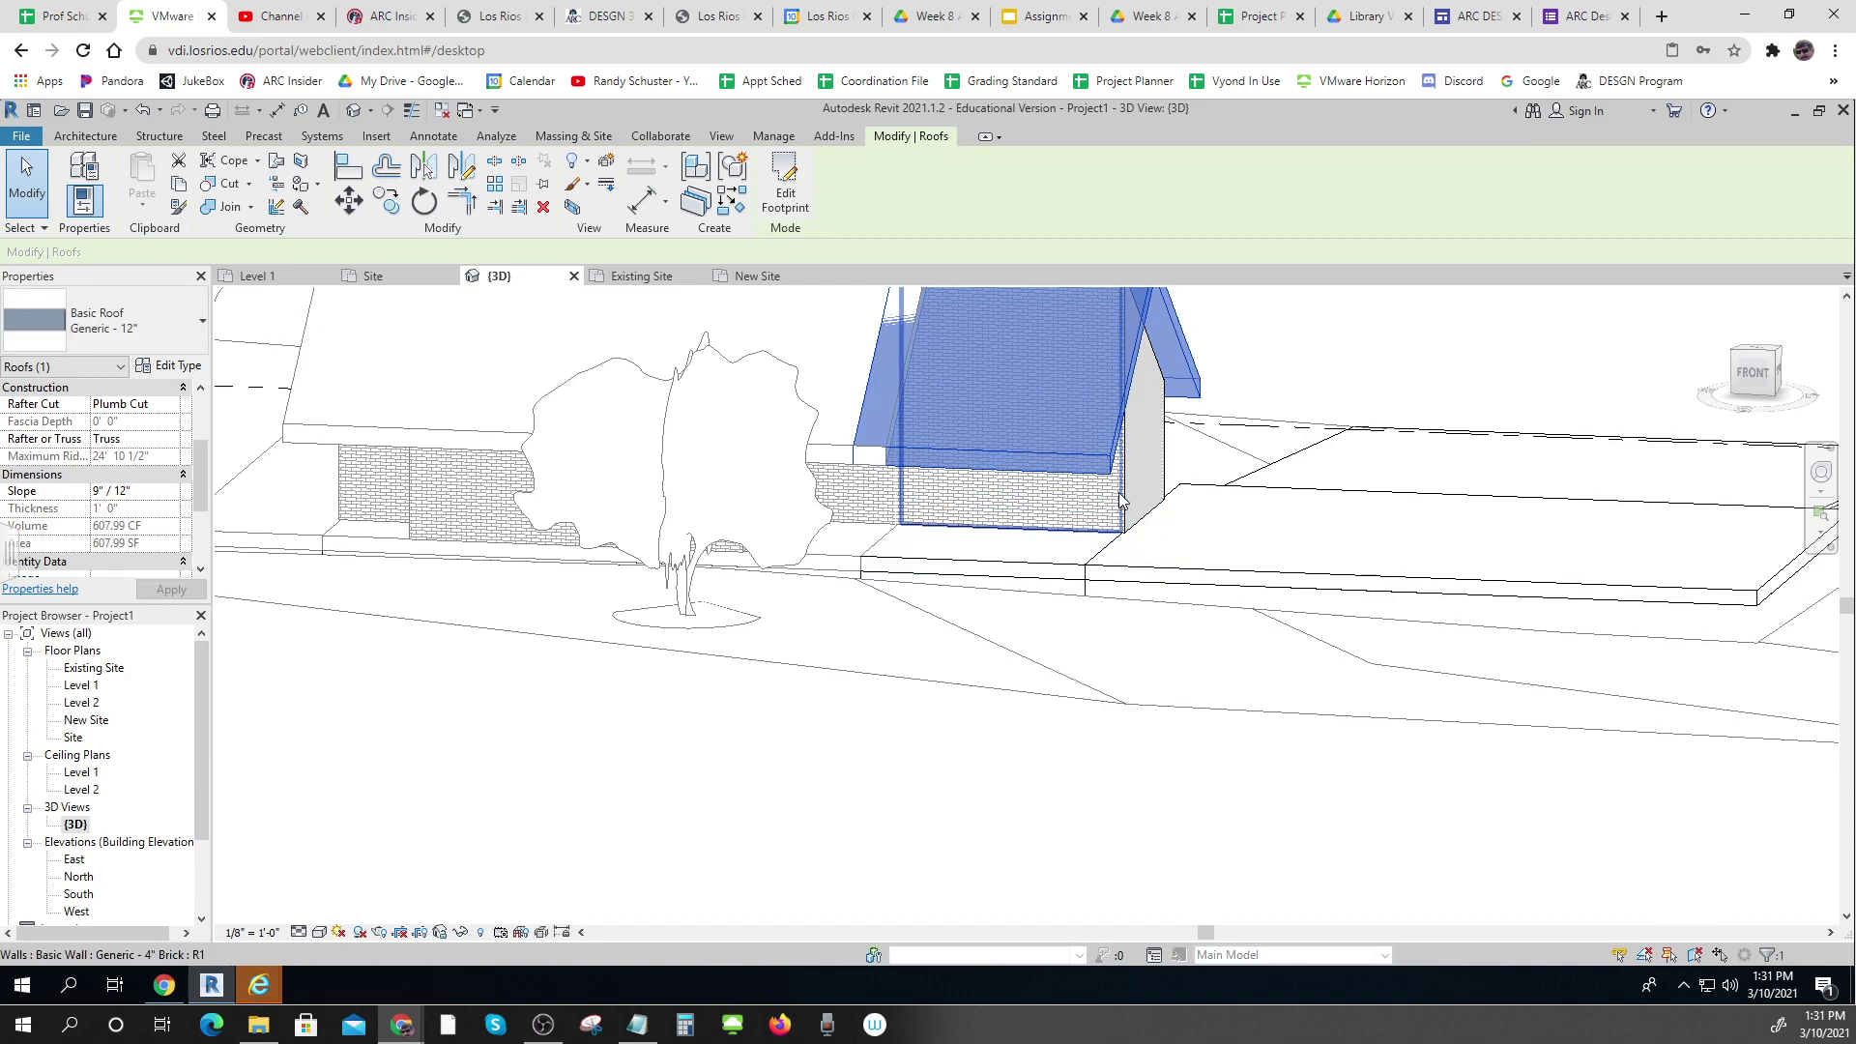
shift+middle_drag(1208, 628, 1005, 672)
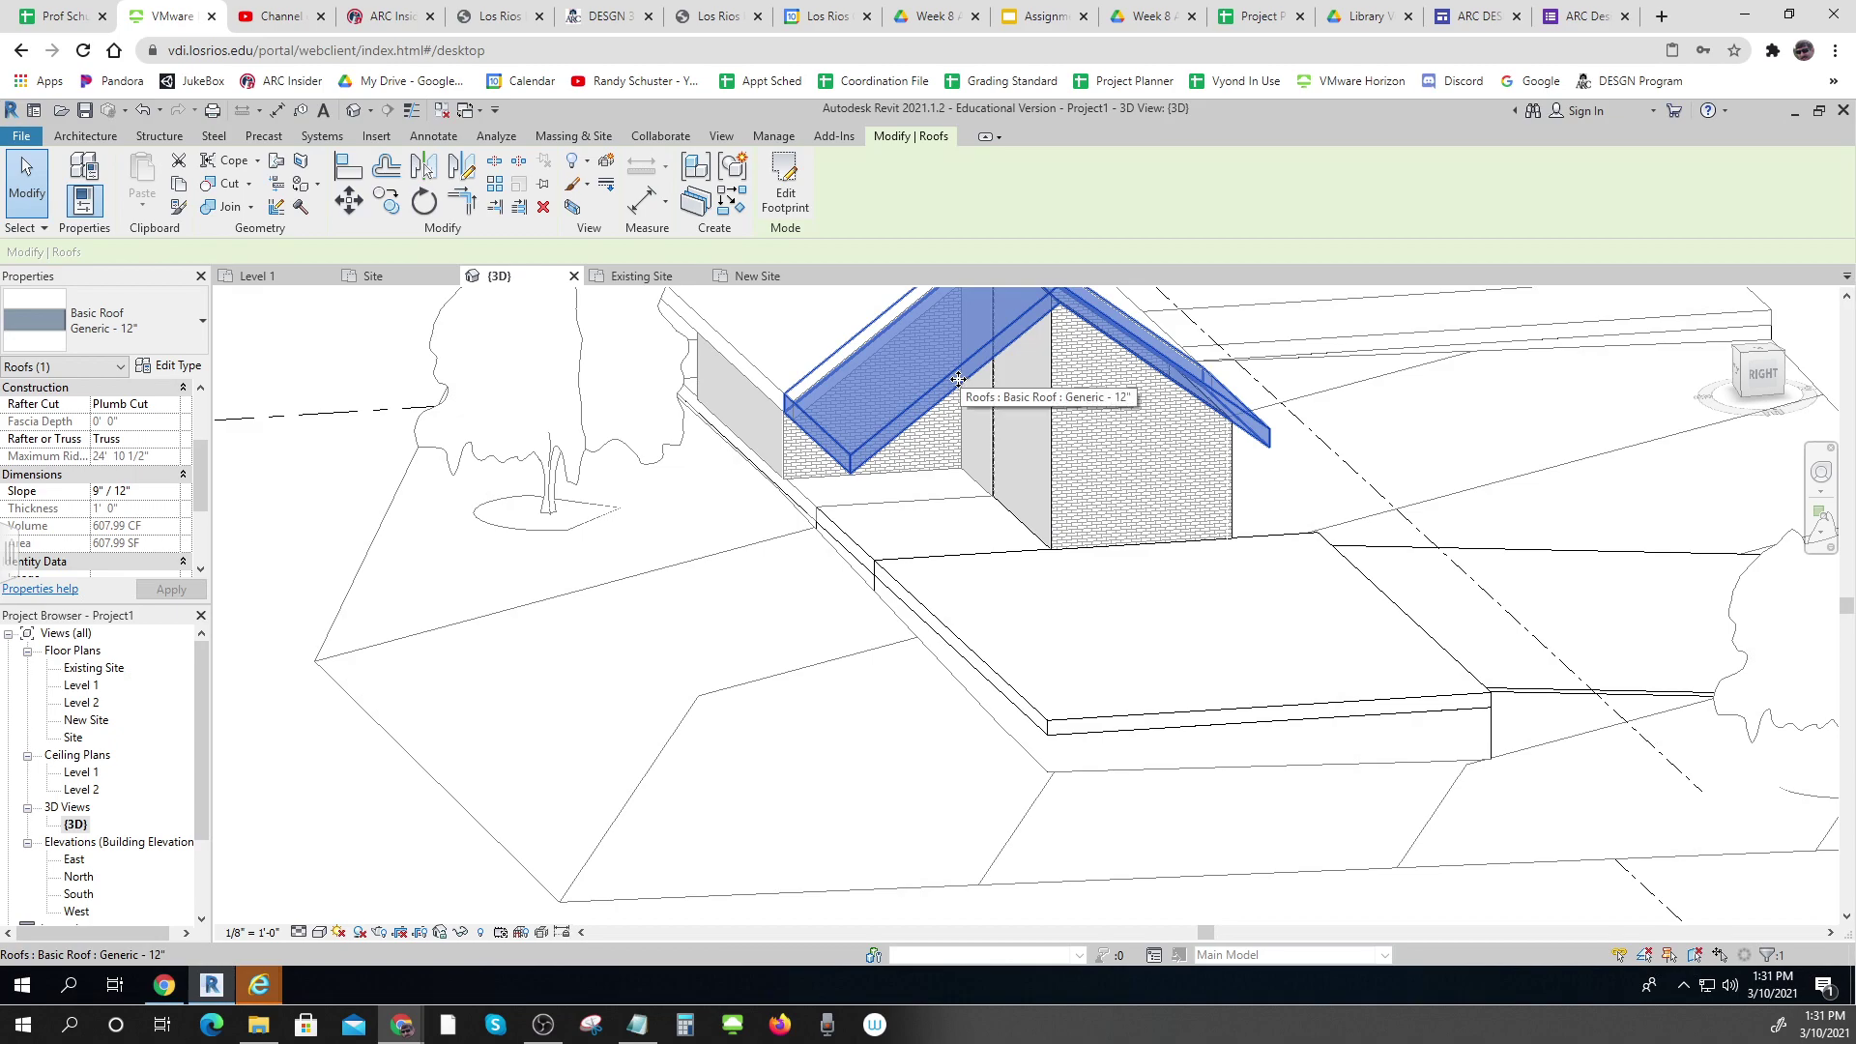
click(785, 194)
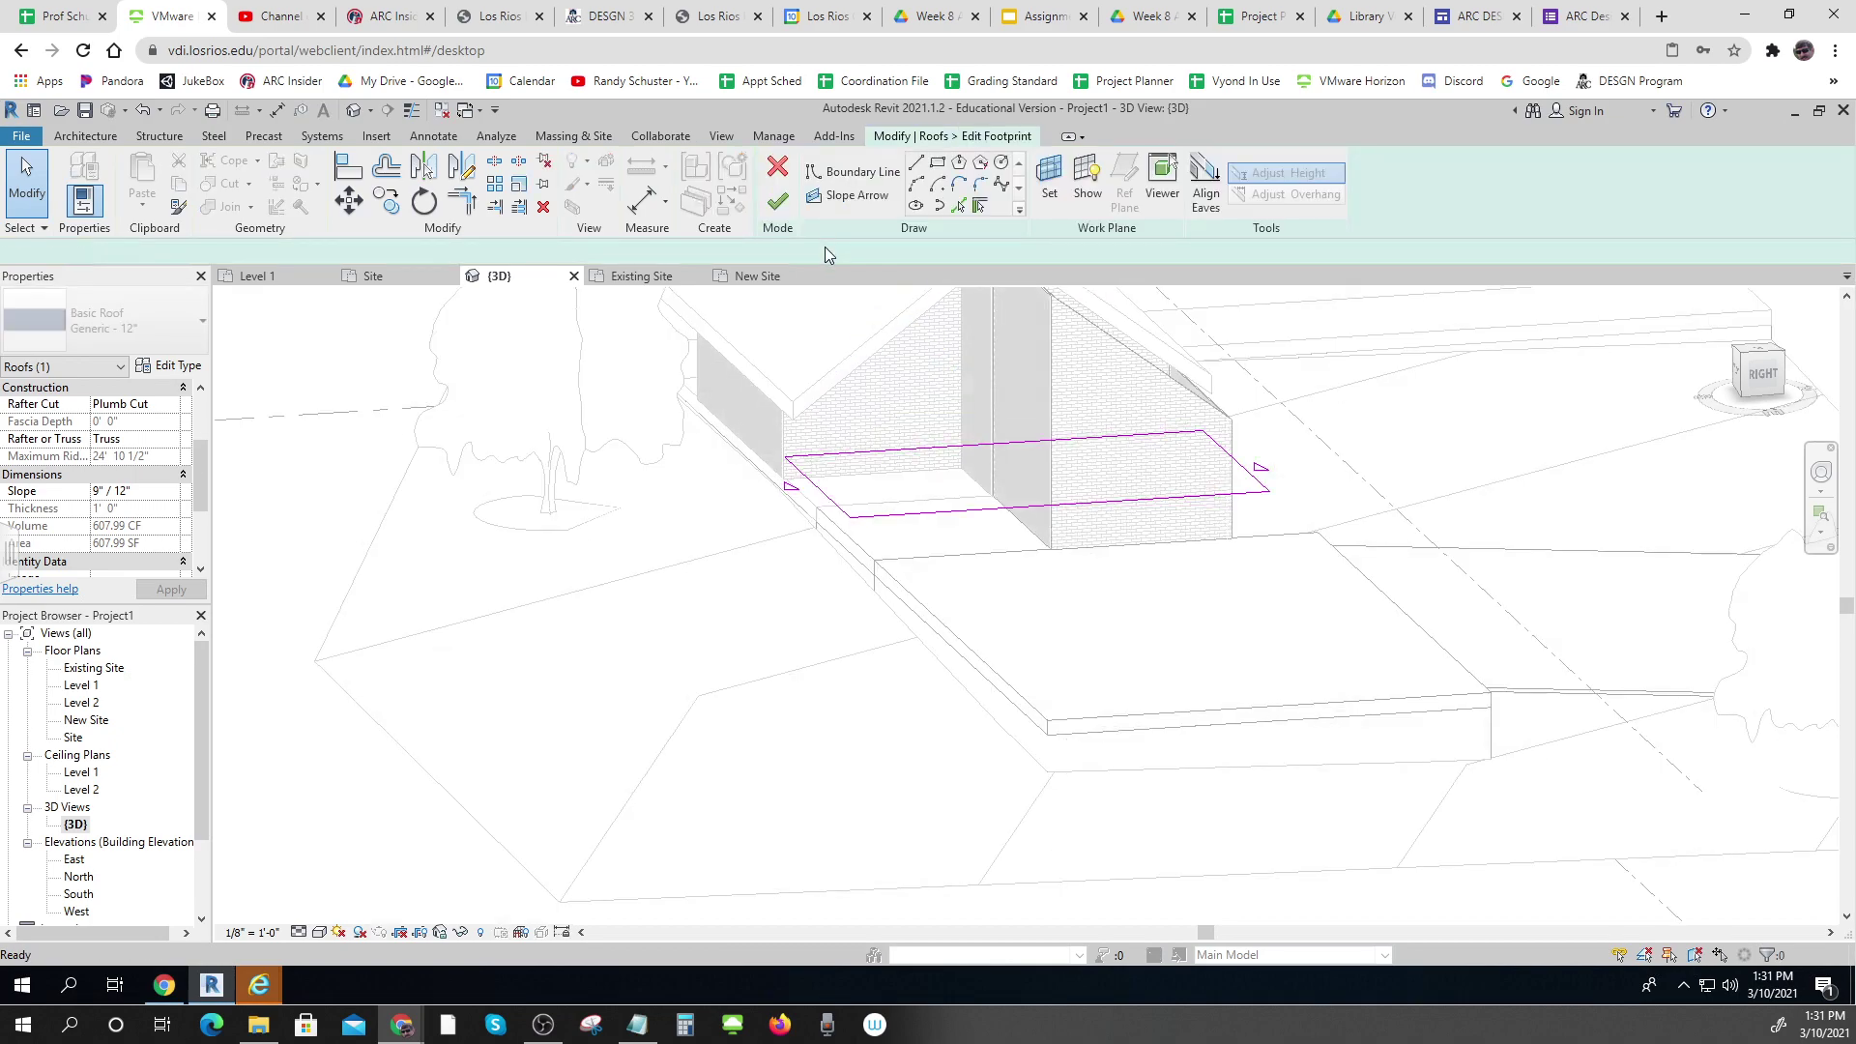
click(1759, 354)
scroll(1100, 549, up, 5)
click(1111, 590)
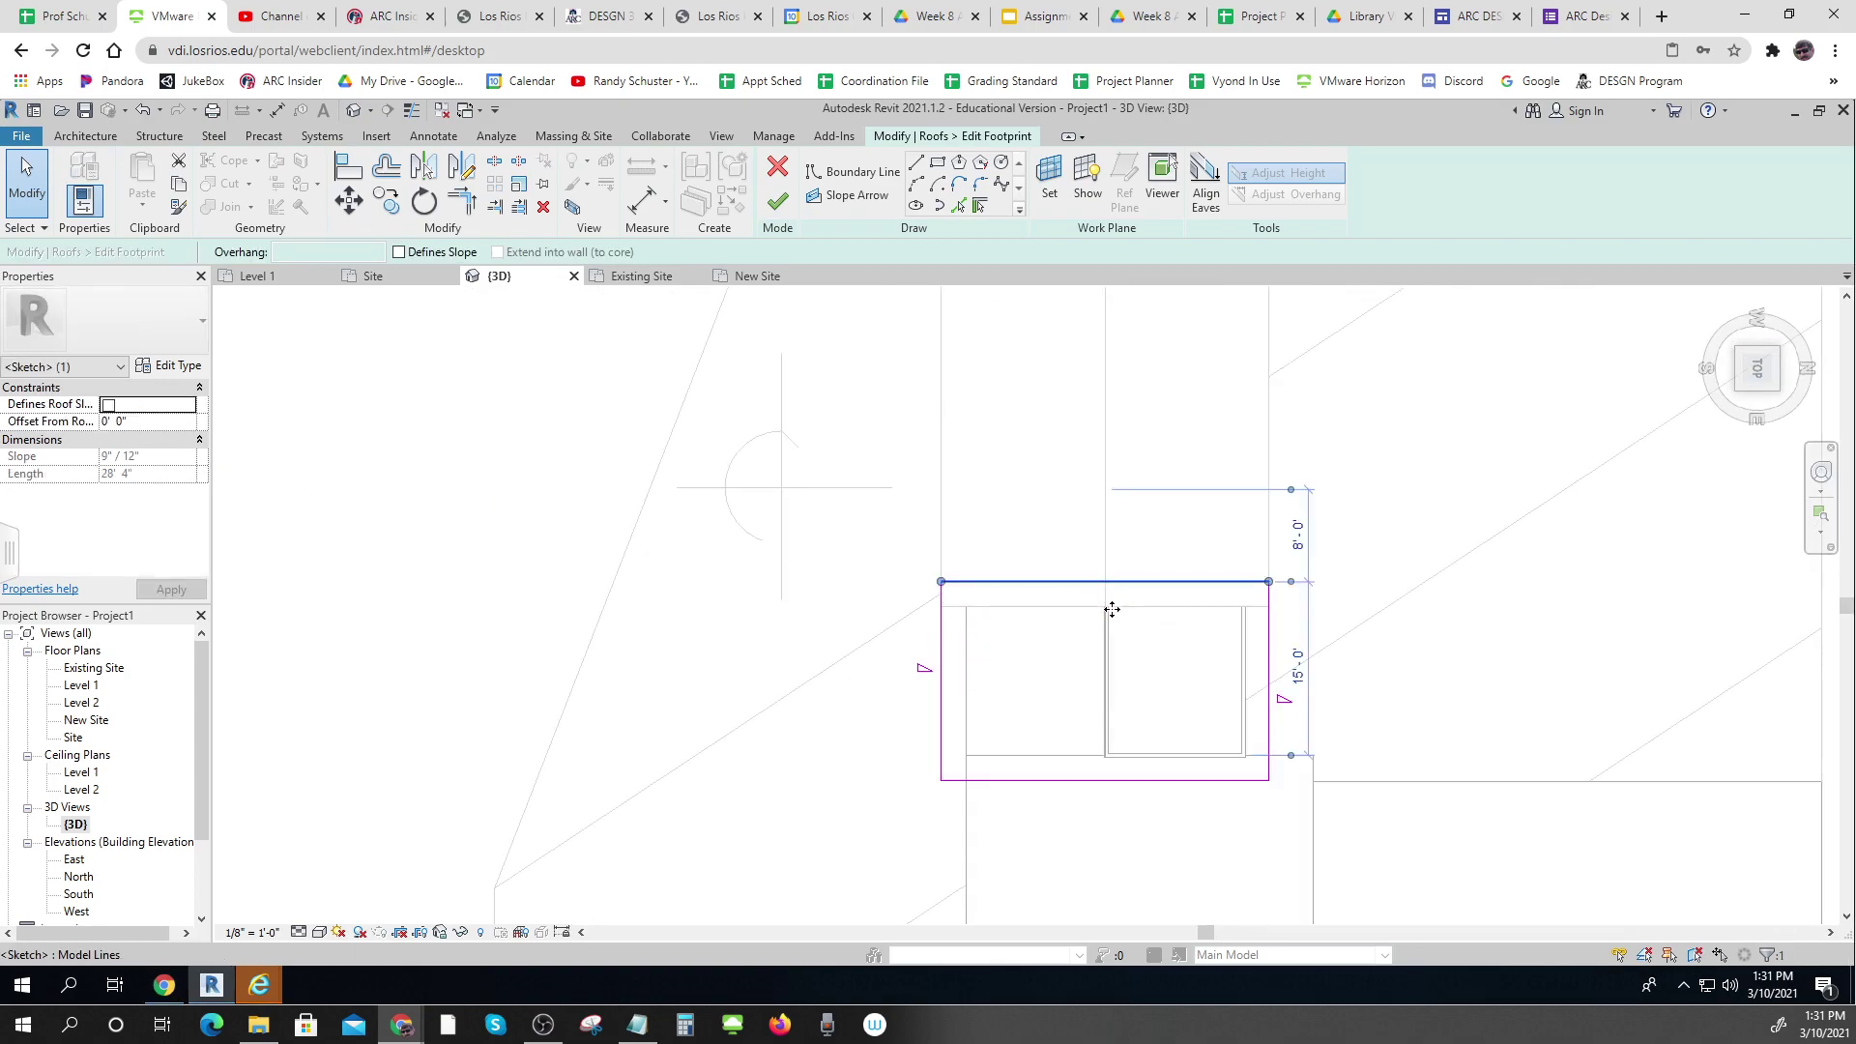
drag(1111, 608, 1111, 617)
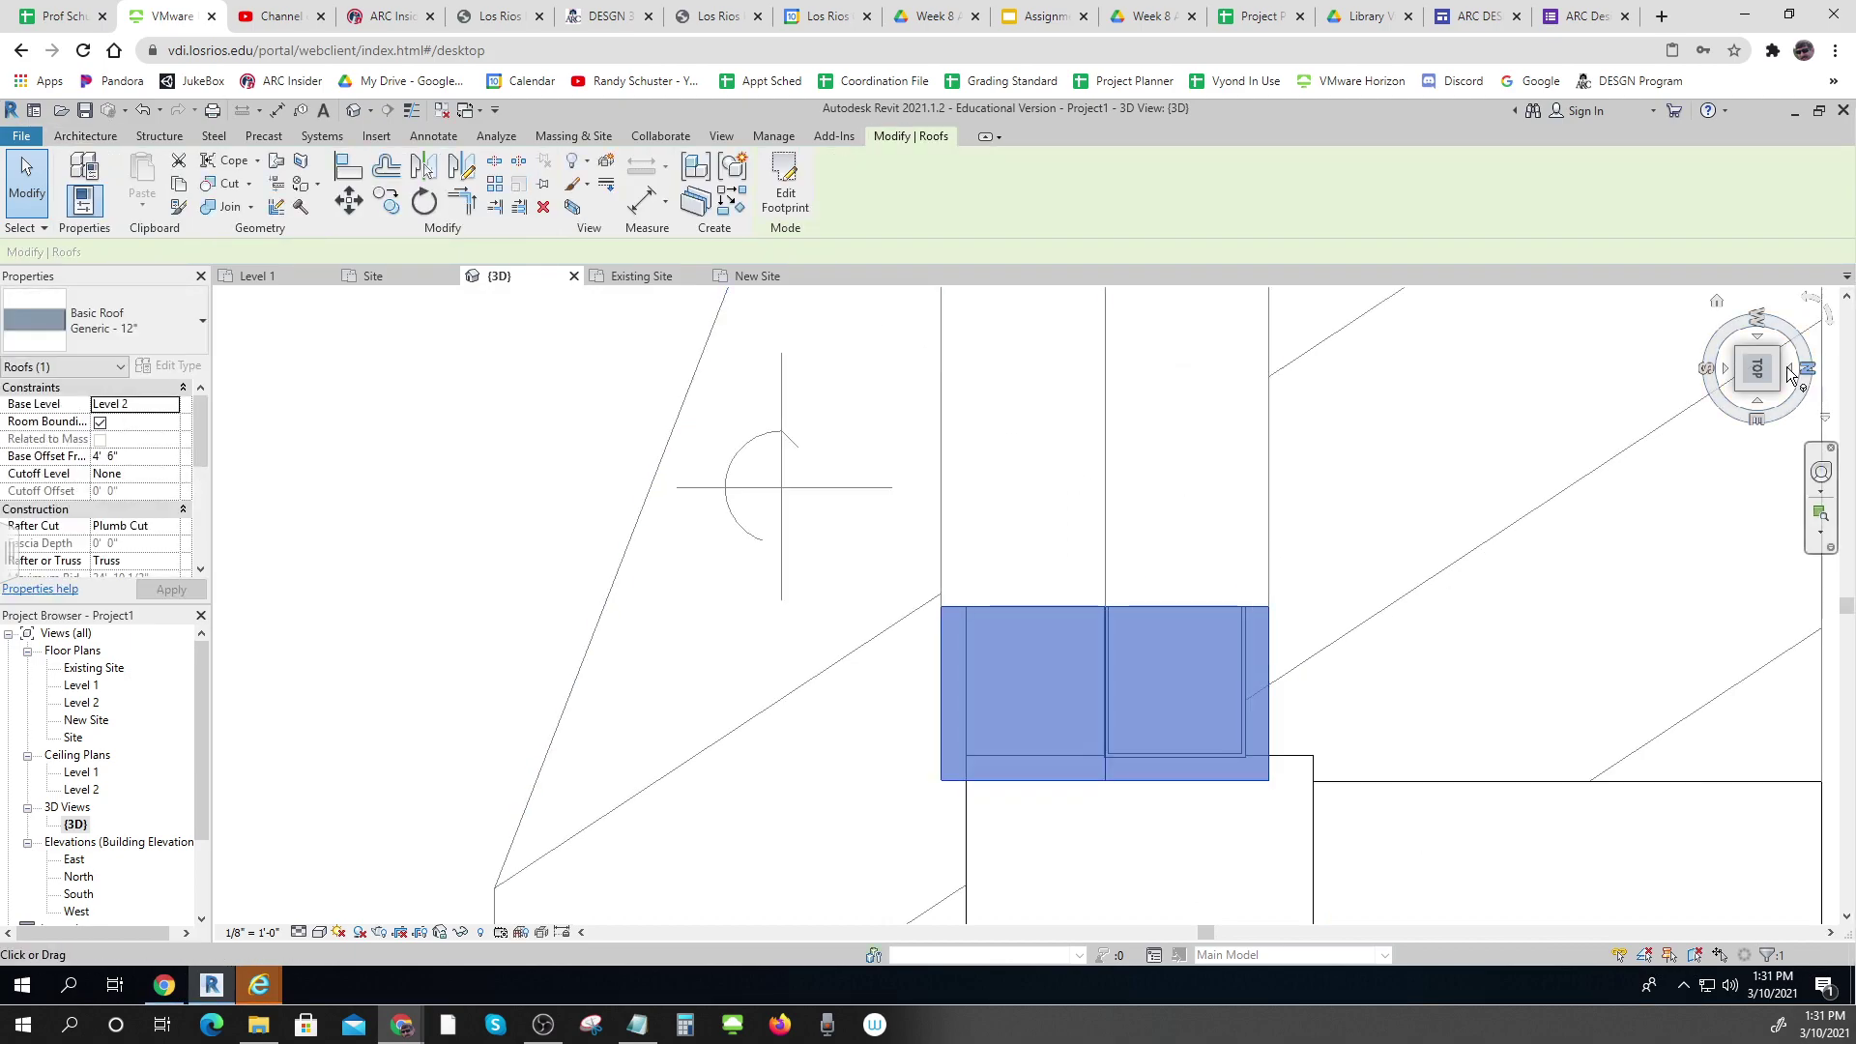
Return to an angled 3D view of the rebuilt roof beside the pad and ramp
click(1737, 408)
scroll(1542, 714, up, 5)
click(1372, 720)
scroll(1313, 810, down, 4)
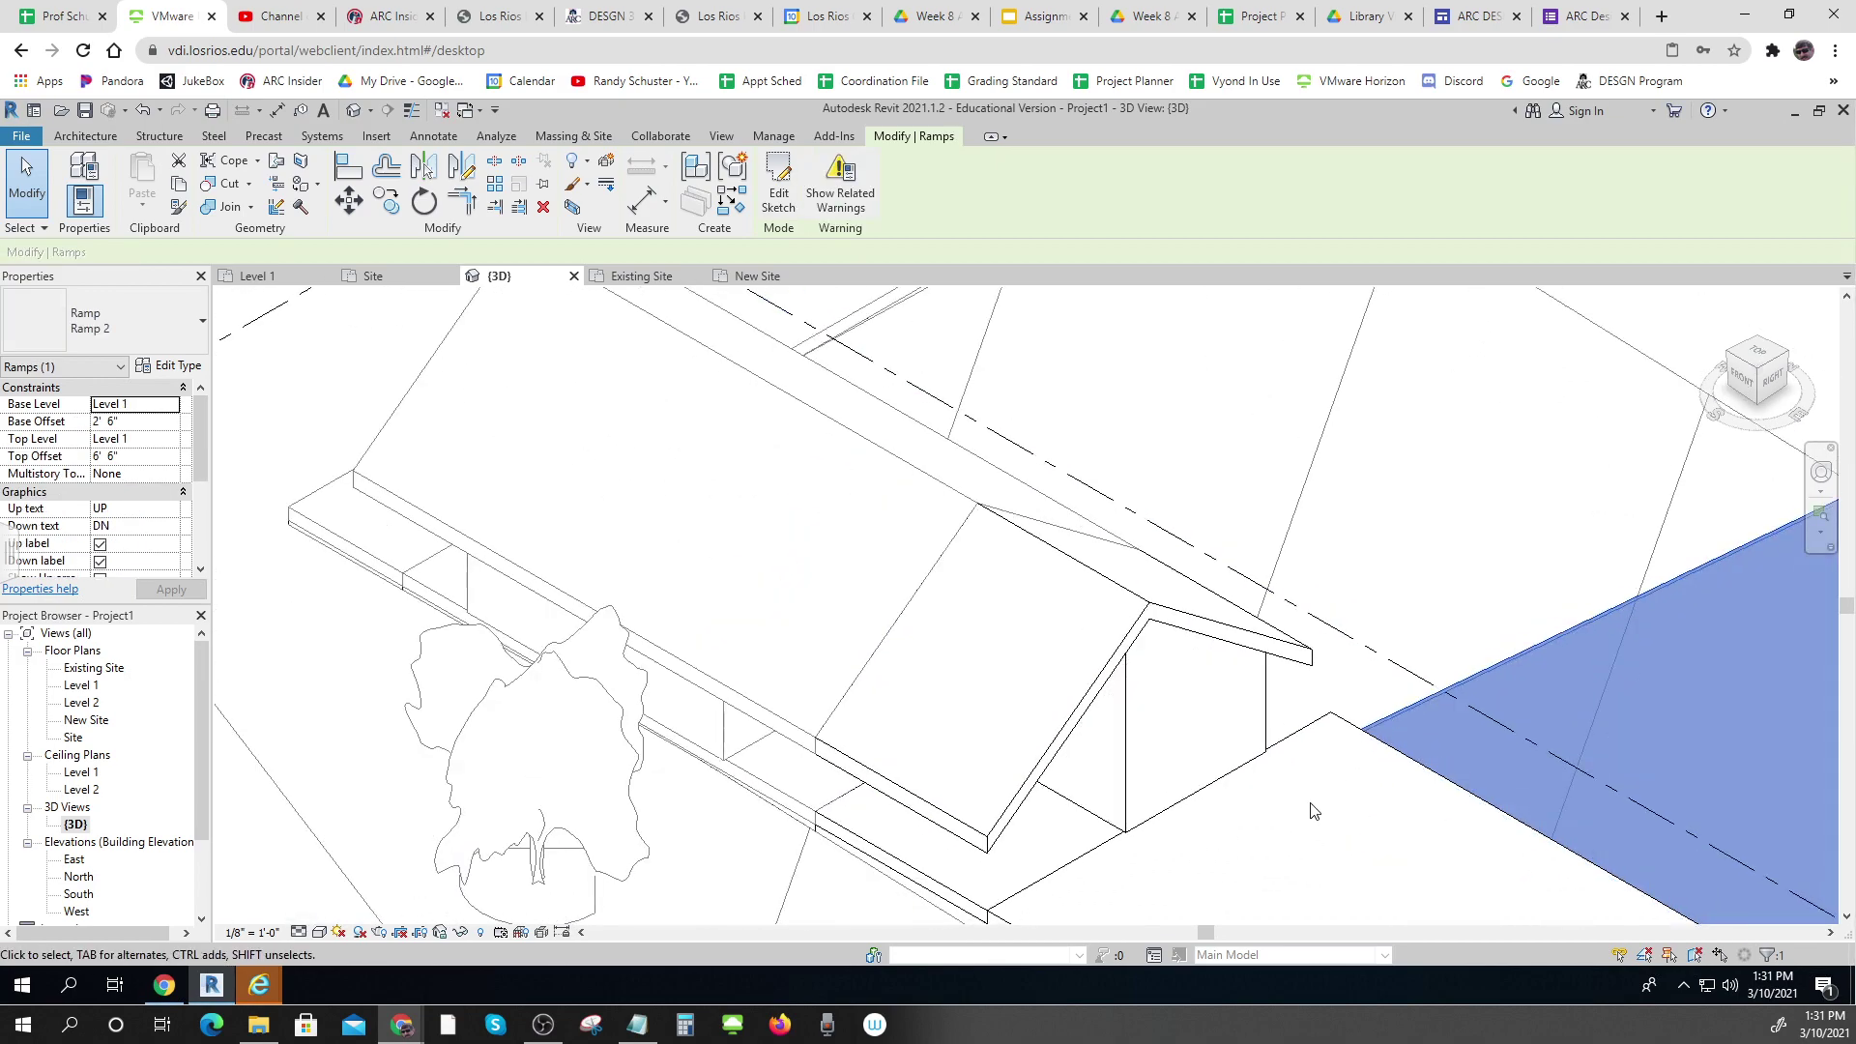
middle_drag(1309, 776, 1252, 549)
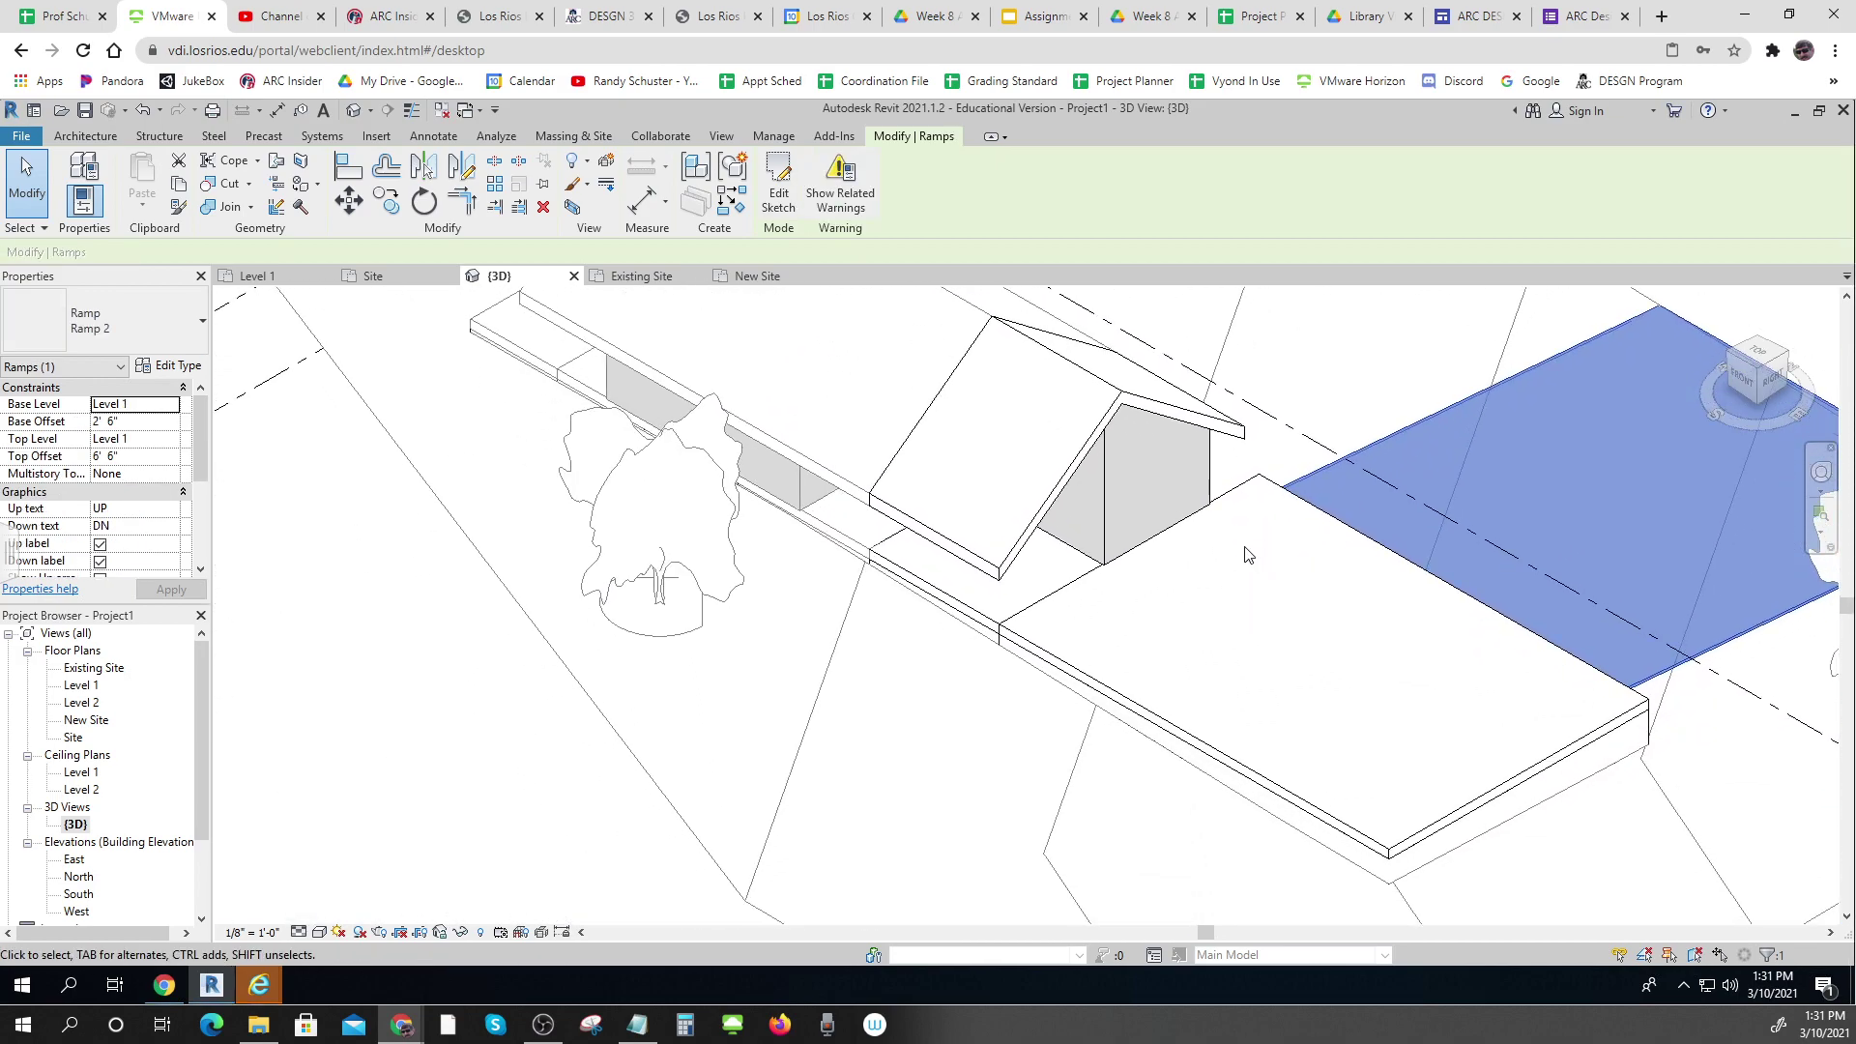
click(980, 634)
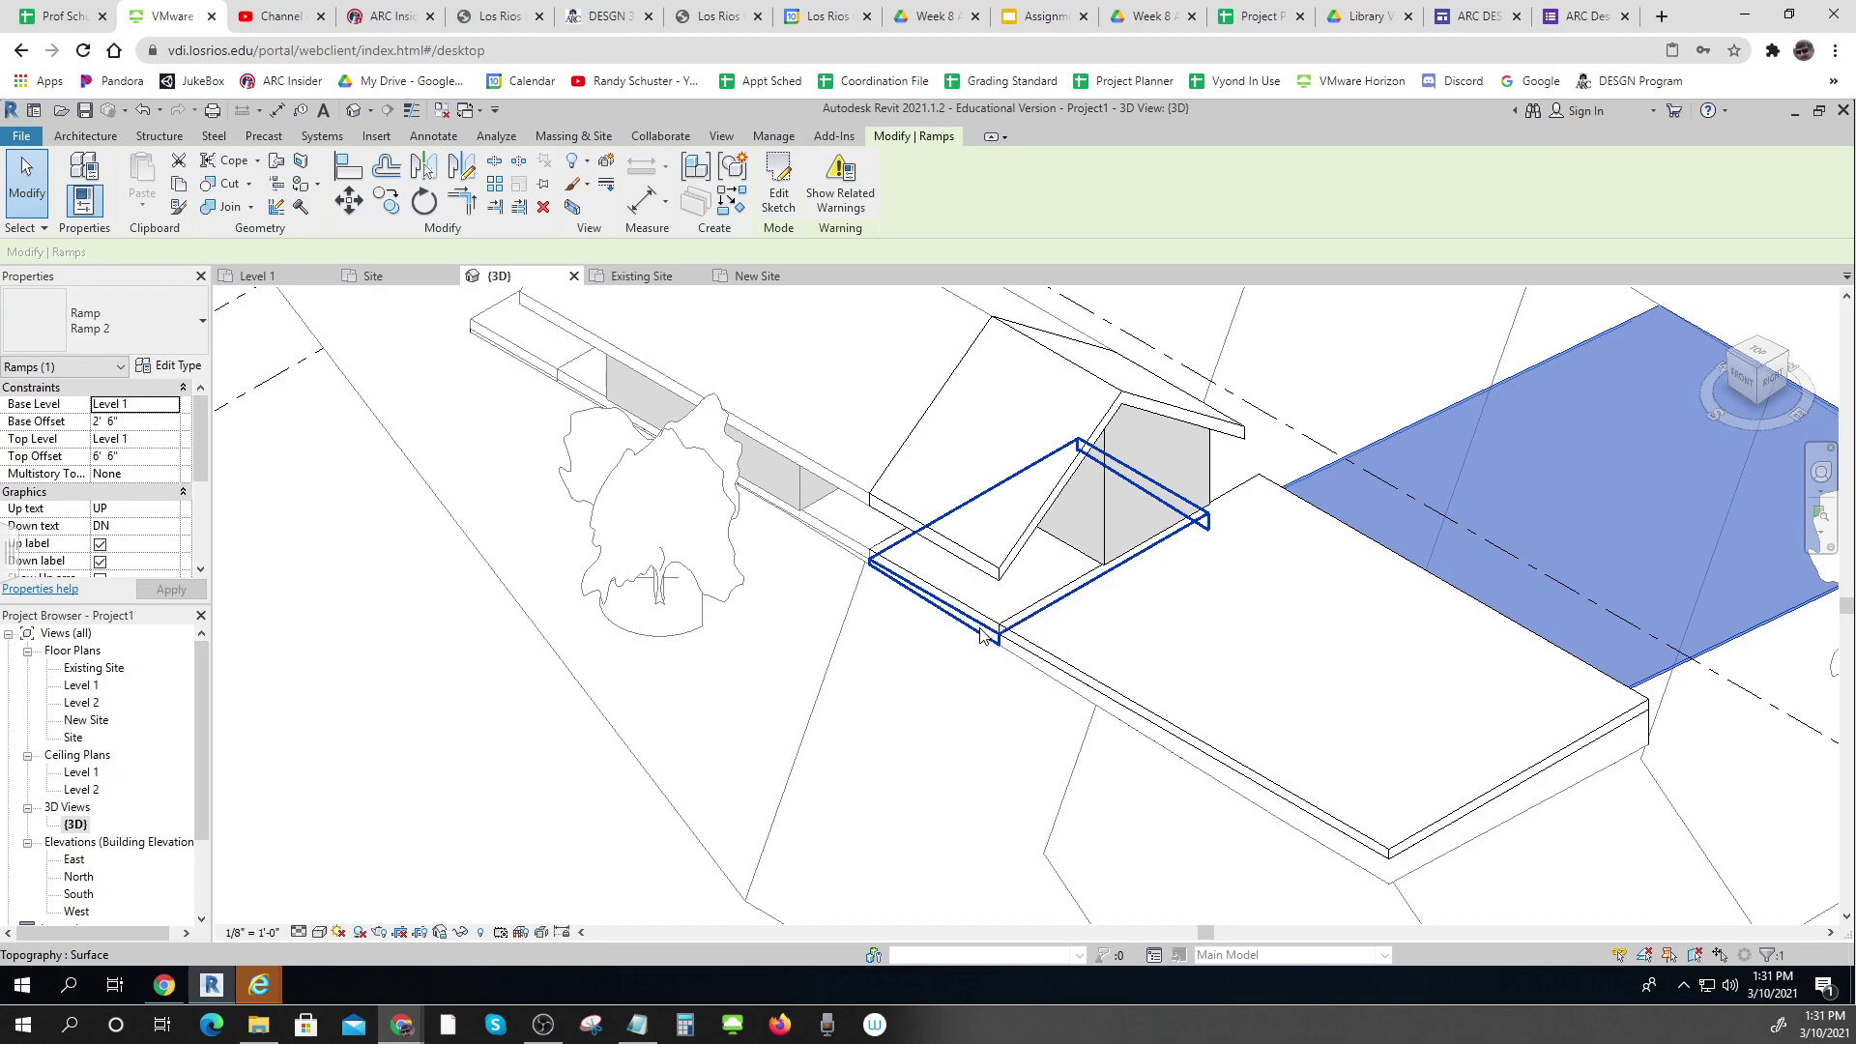
click(980, 634)
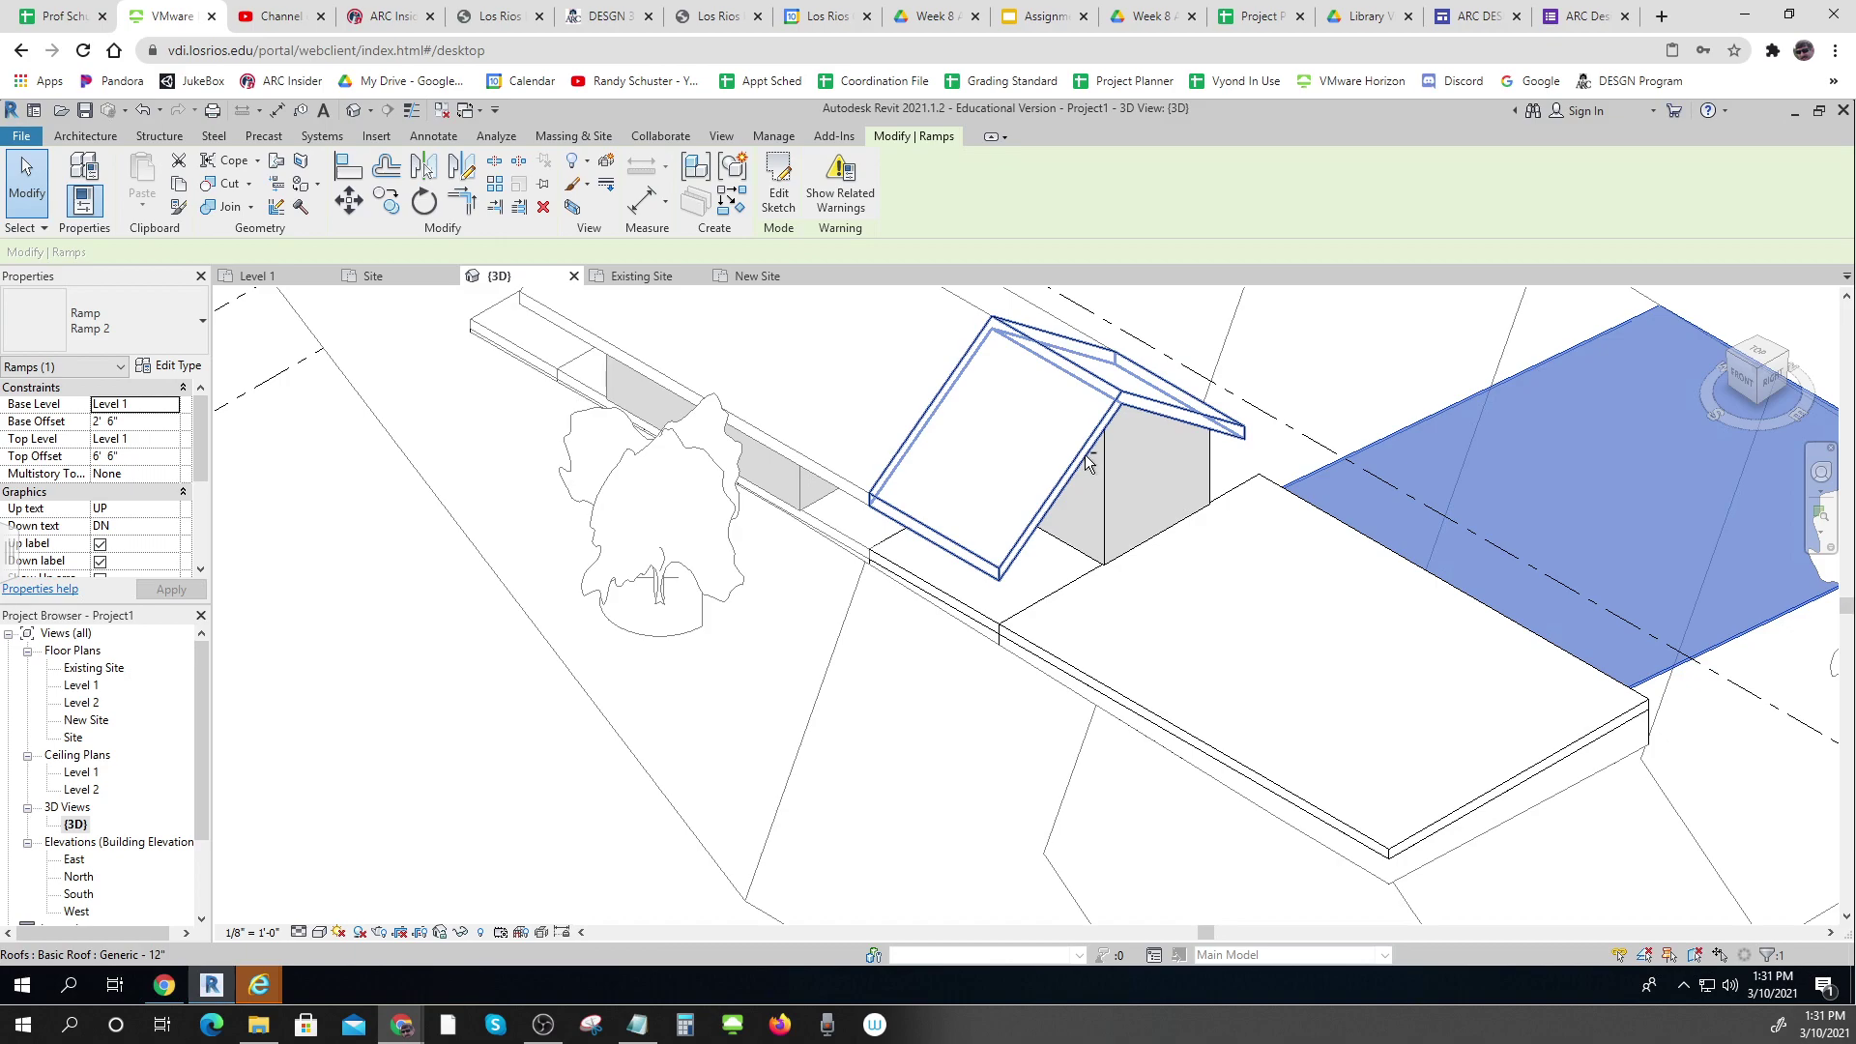
scroll(861, 790, down, 2)
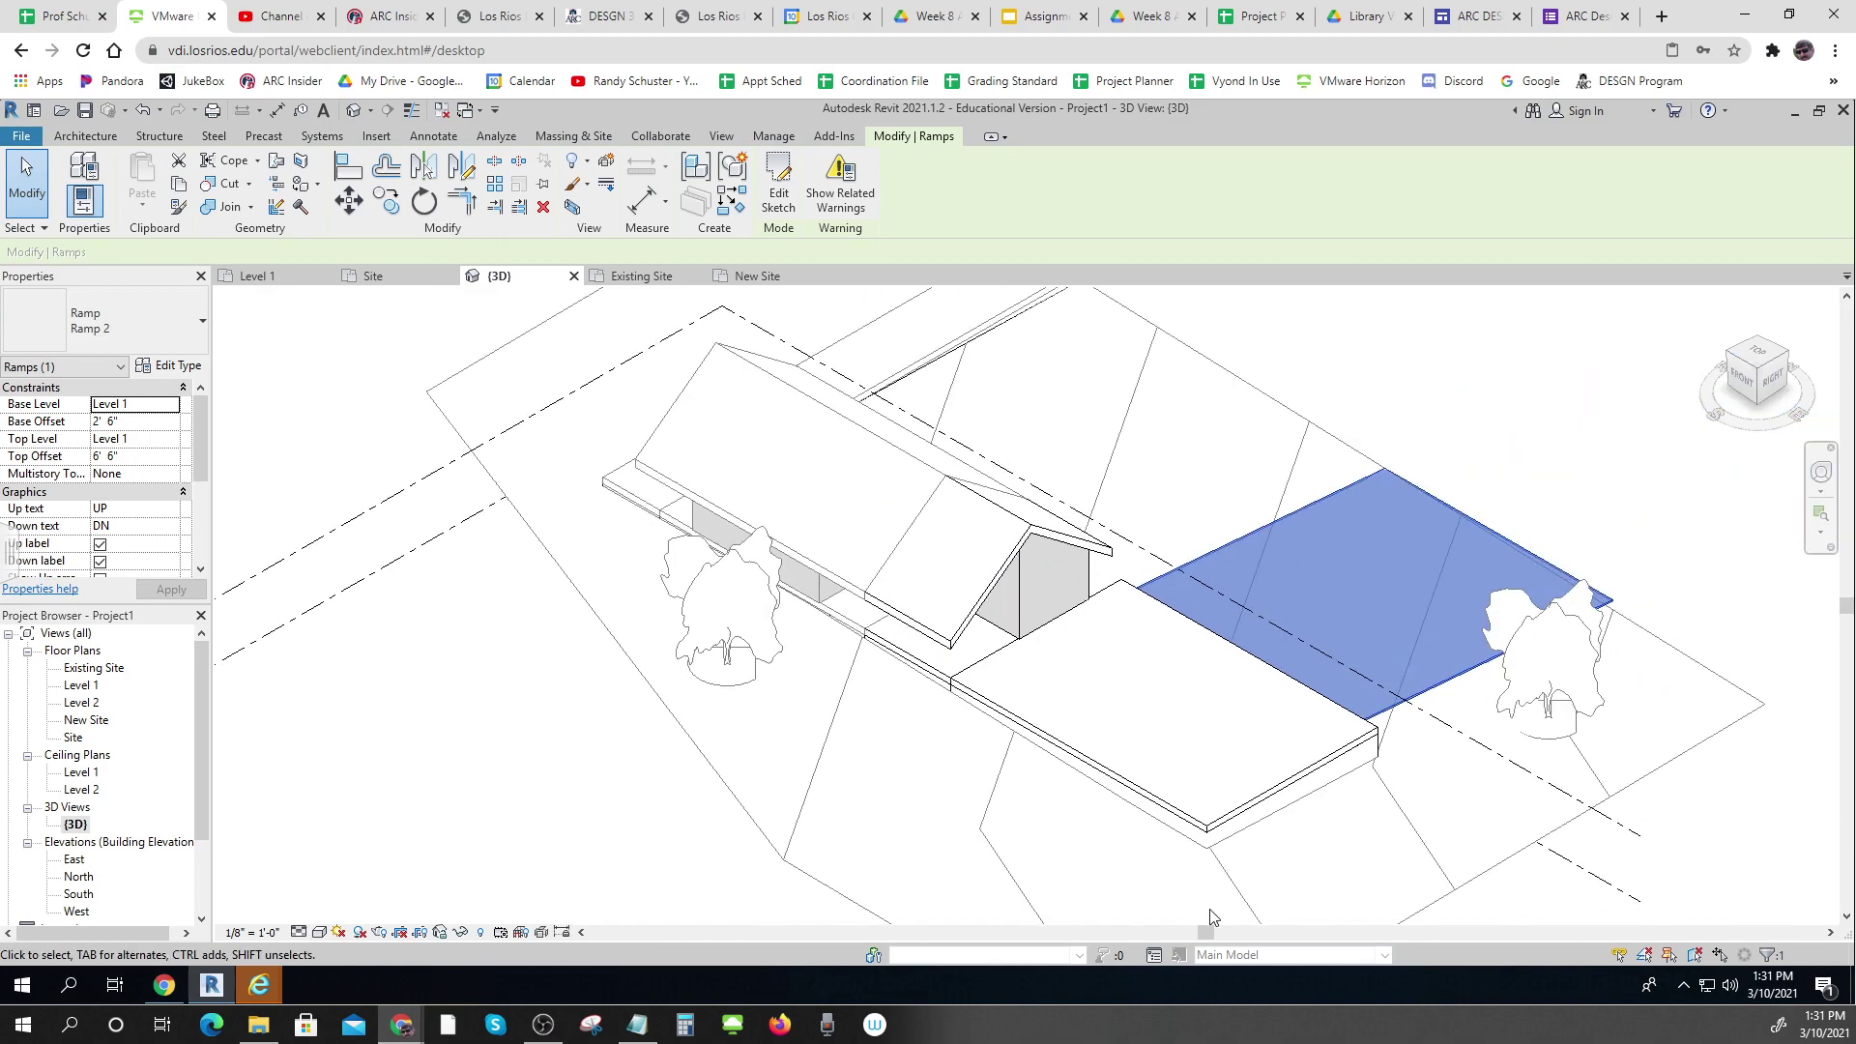
scroll(1293, 905, up, 2)
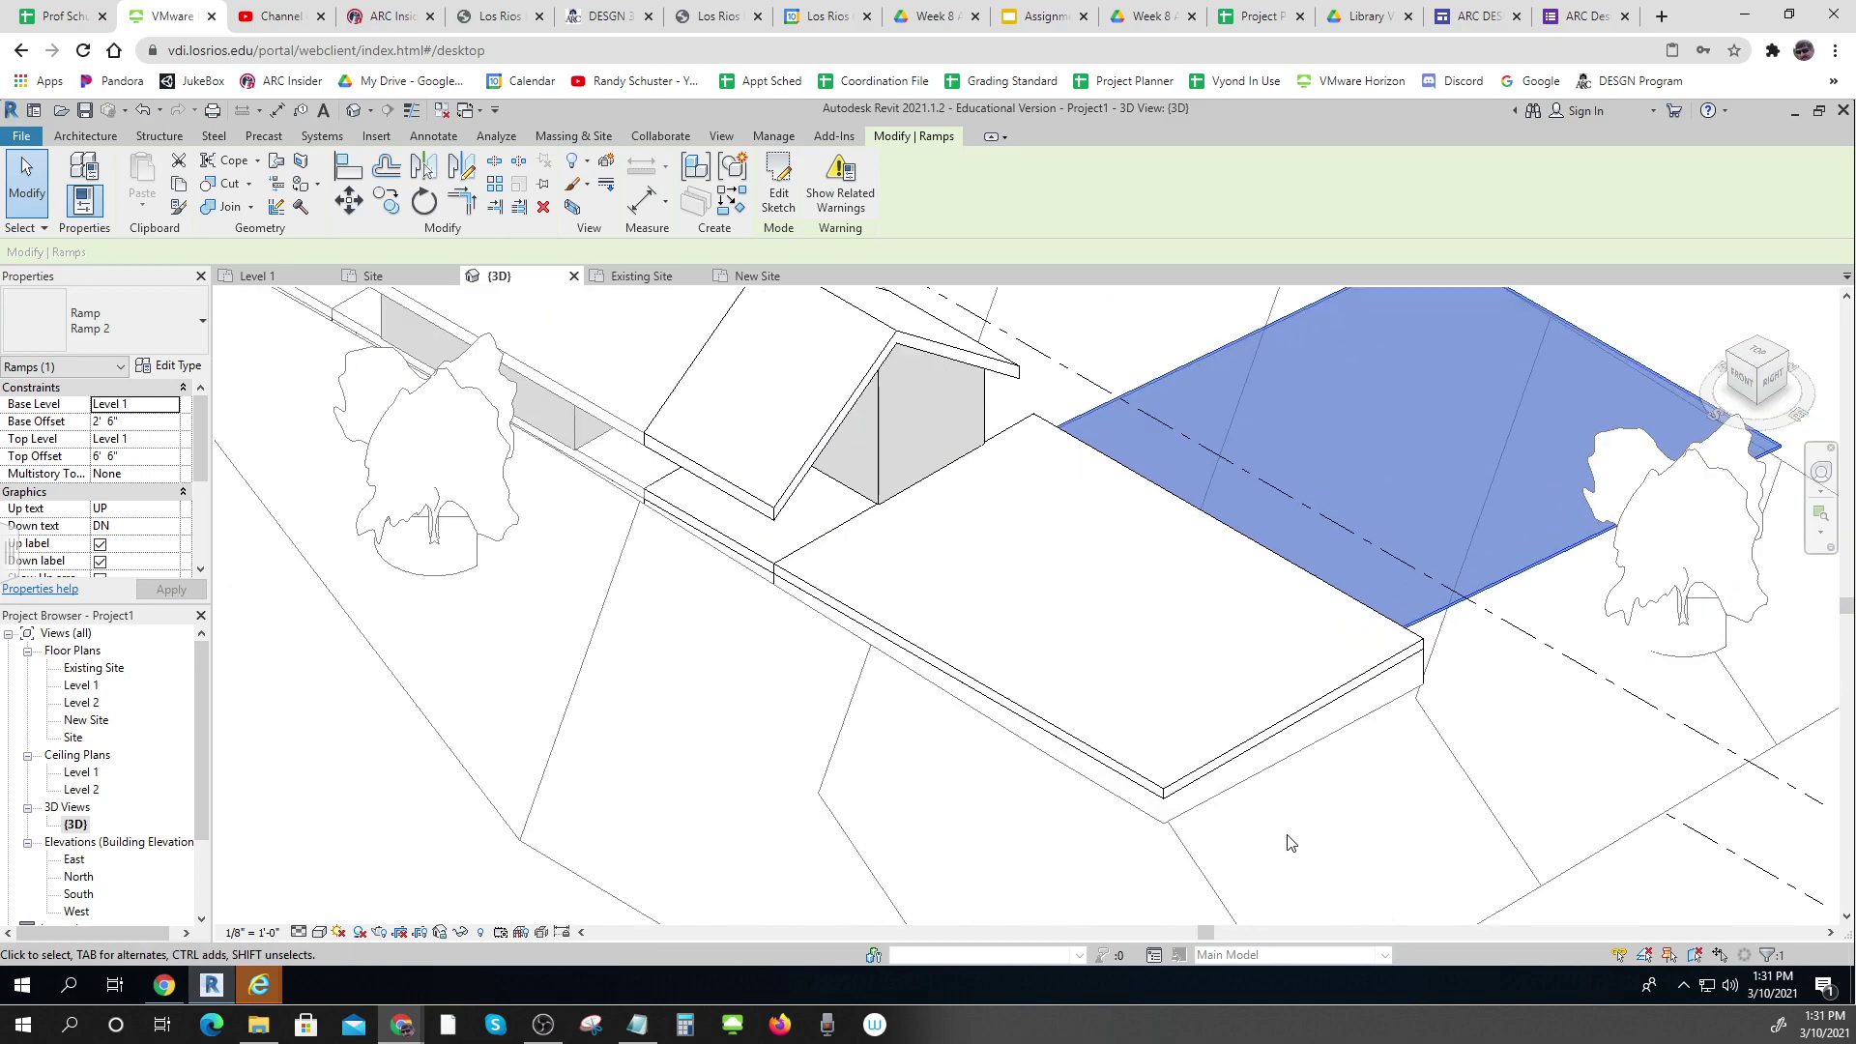
click(1252, 783)
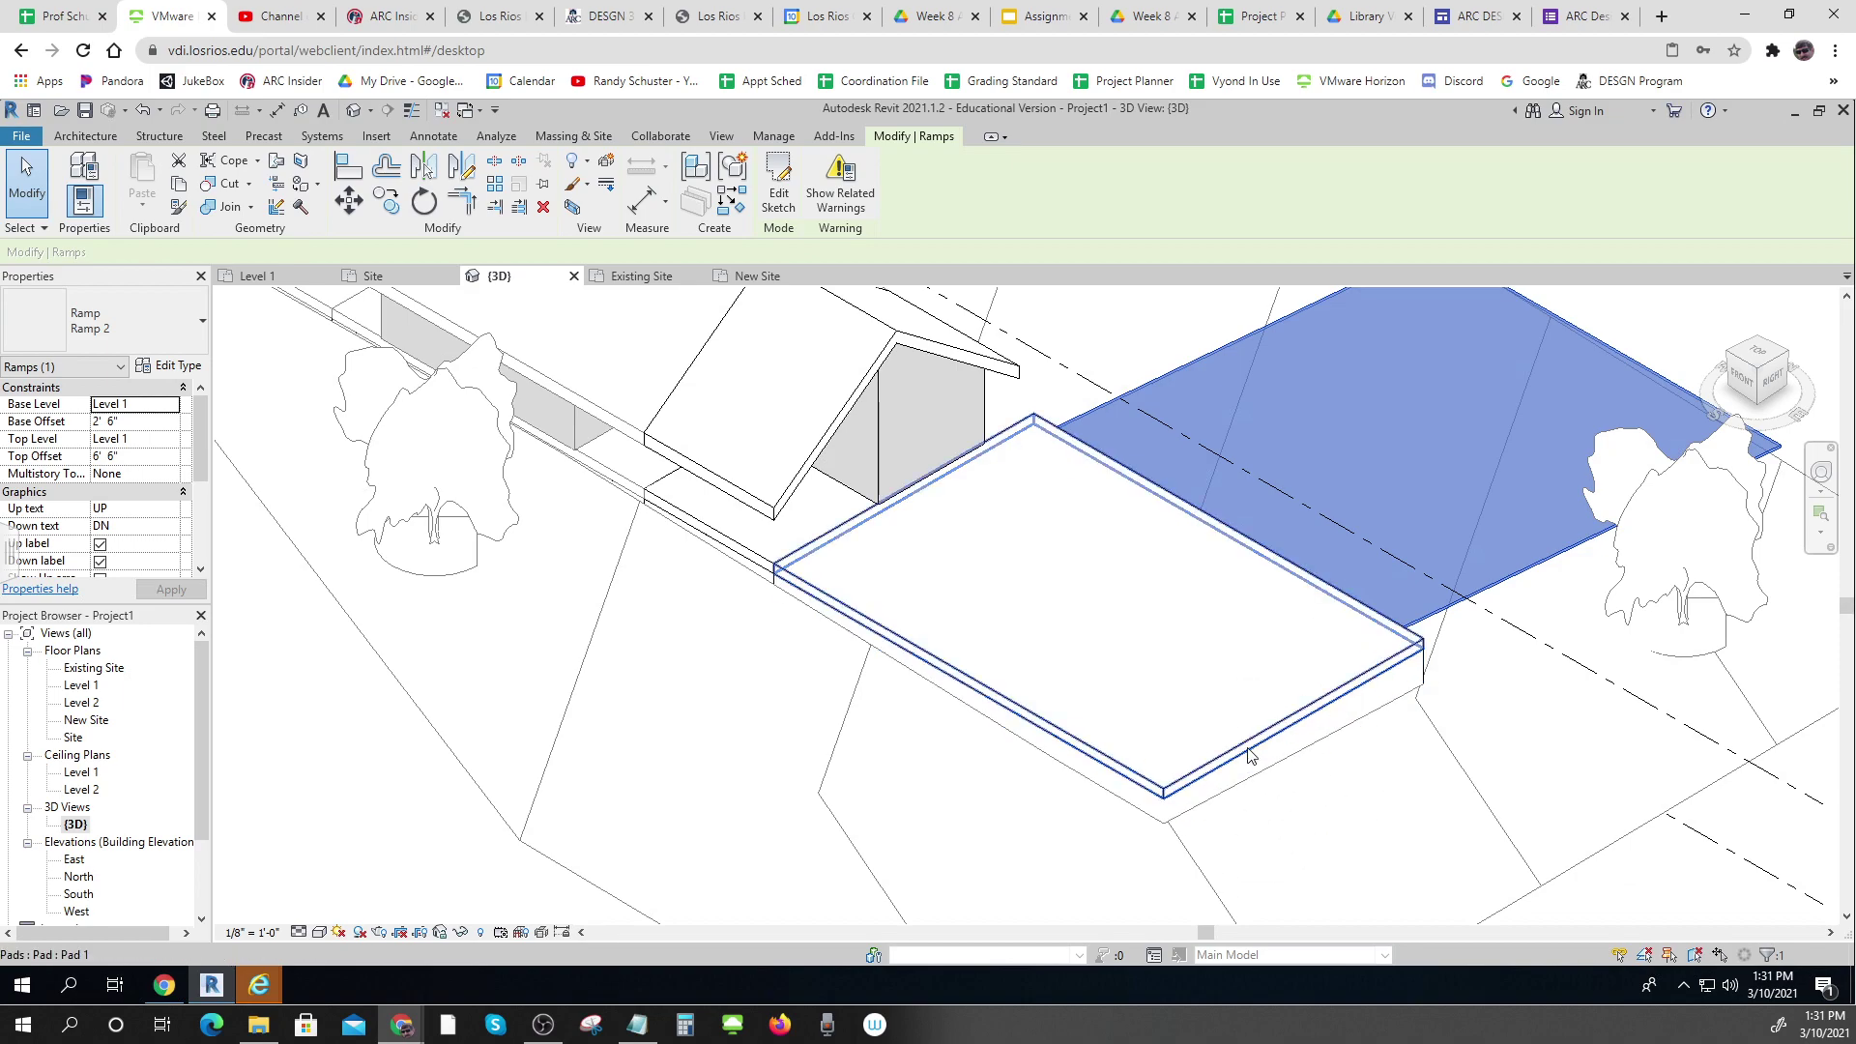
click(1443, 610)
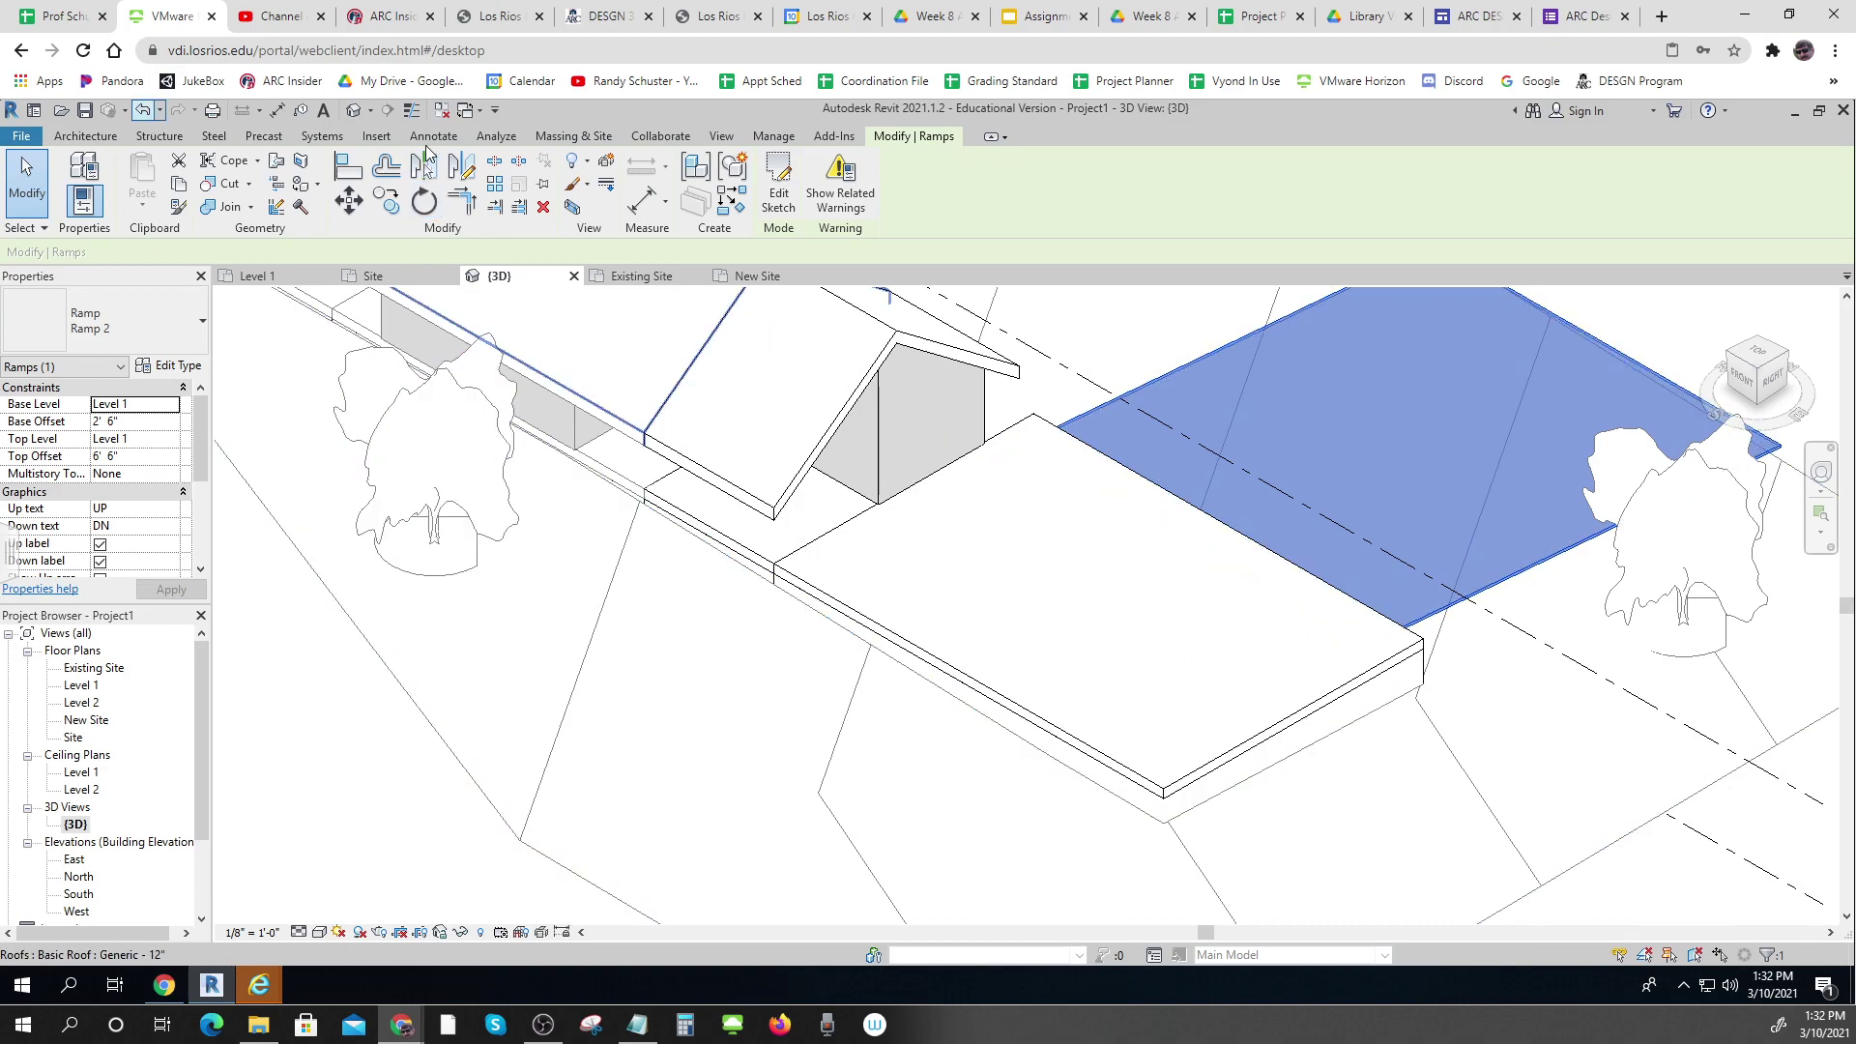
scroll(1340, 746, down, 5)
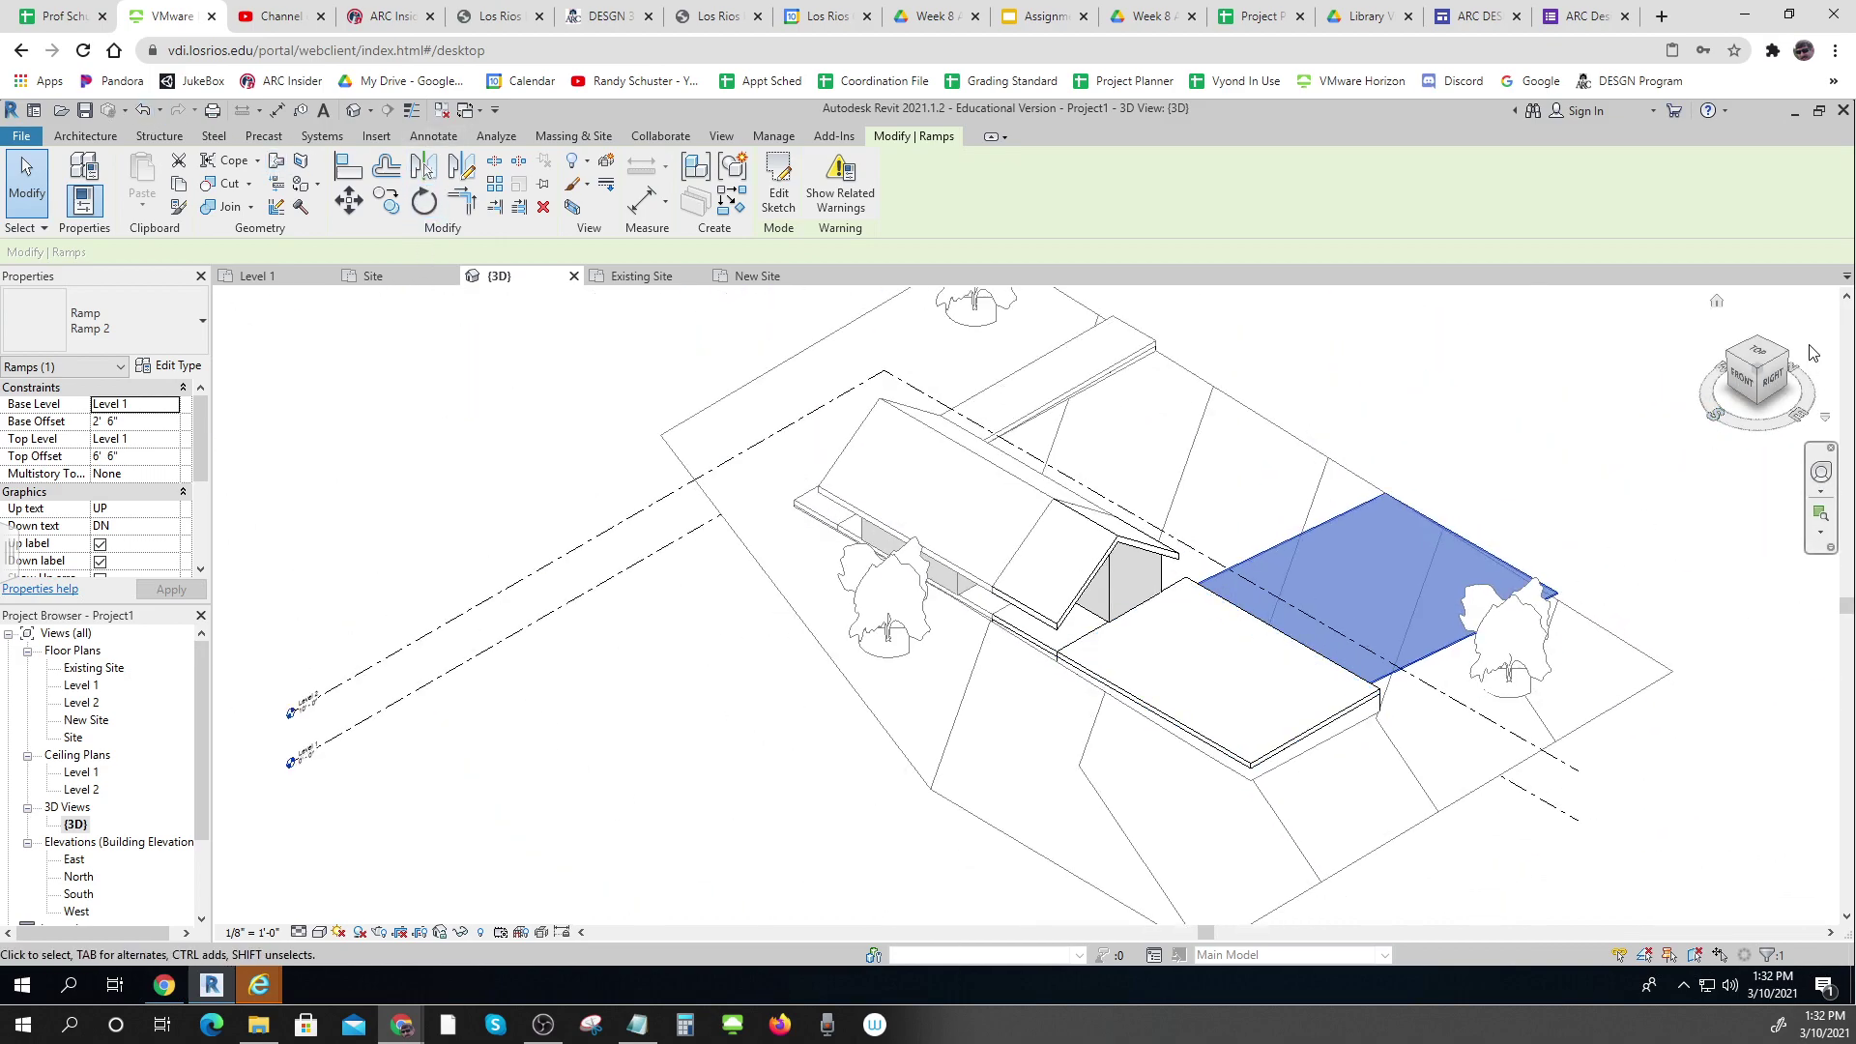
Orient the 3D view to TOP with north pointing up
click(1757, 356)
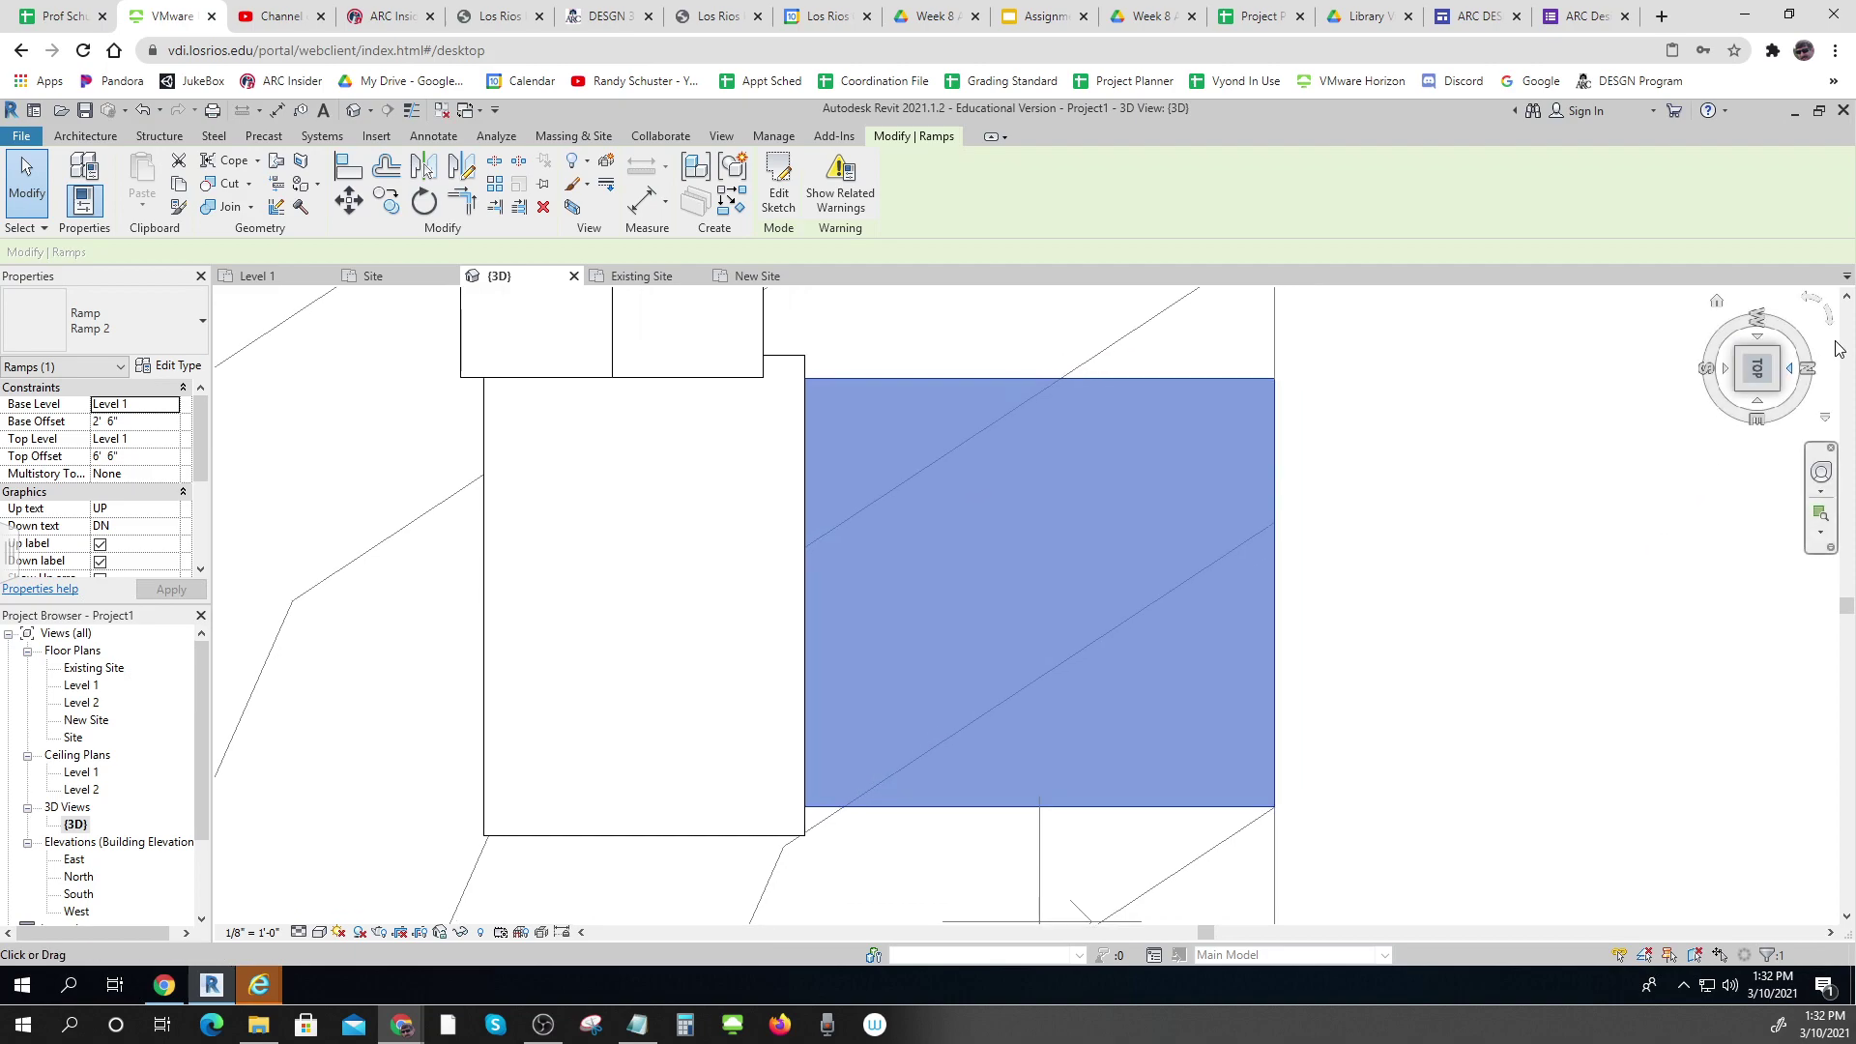
click(1811, 305)
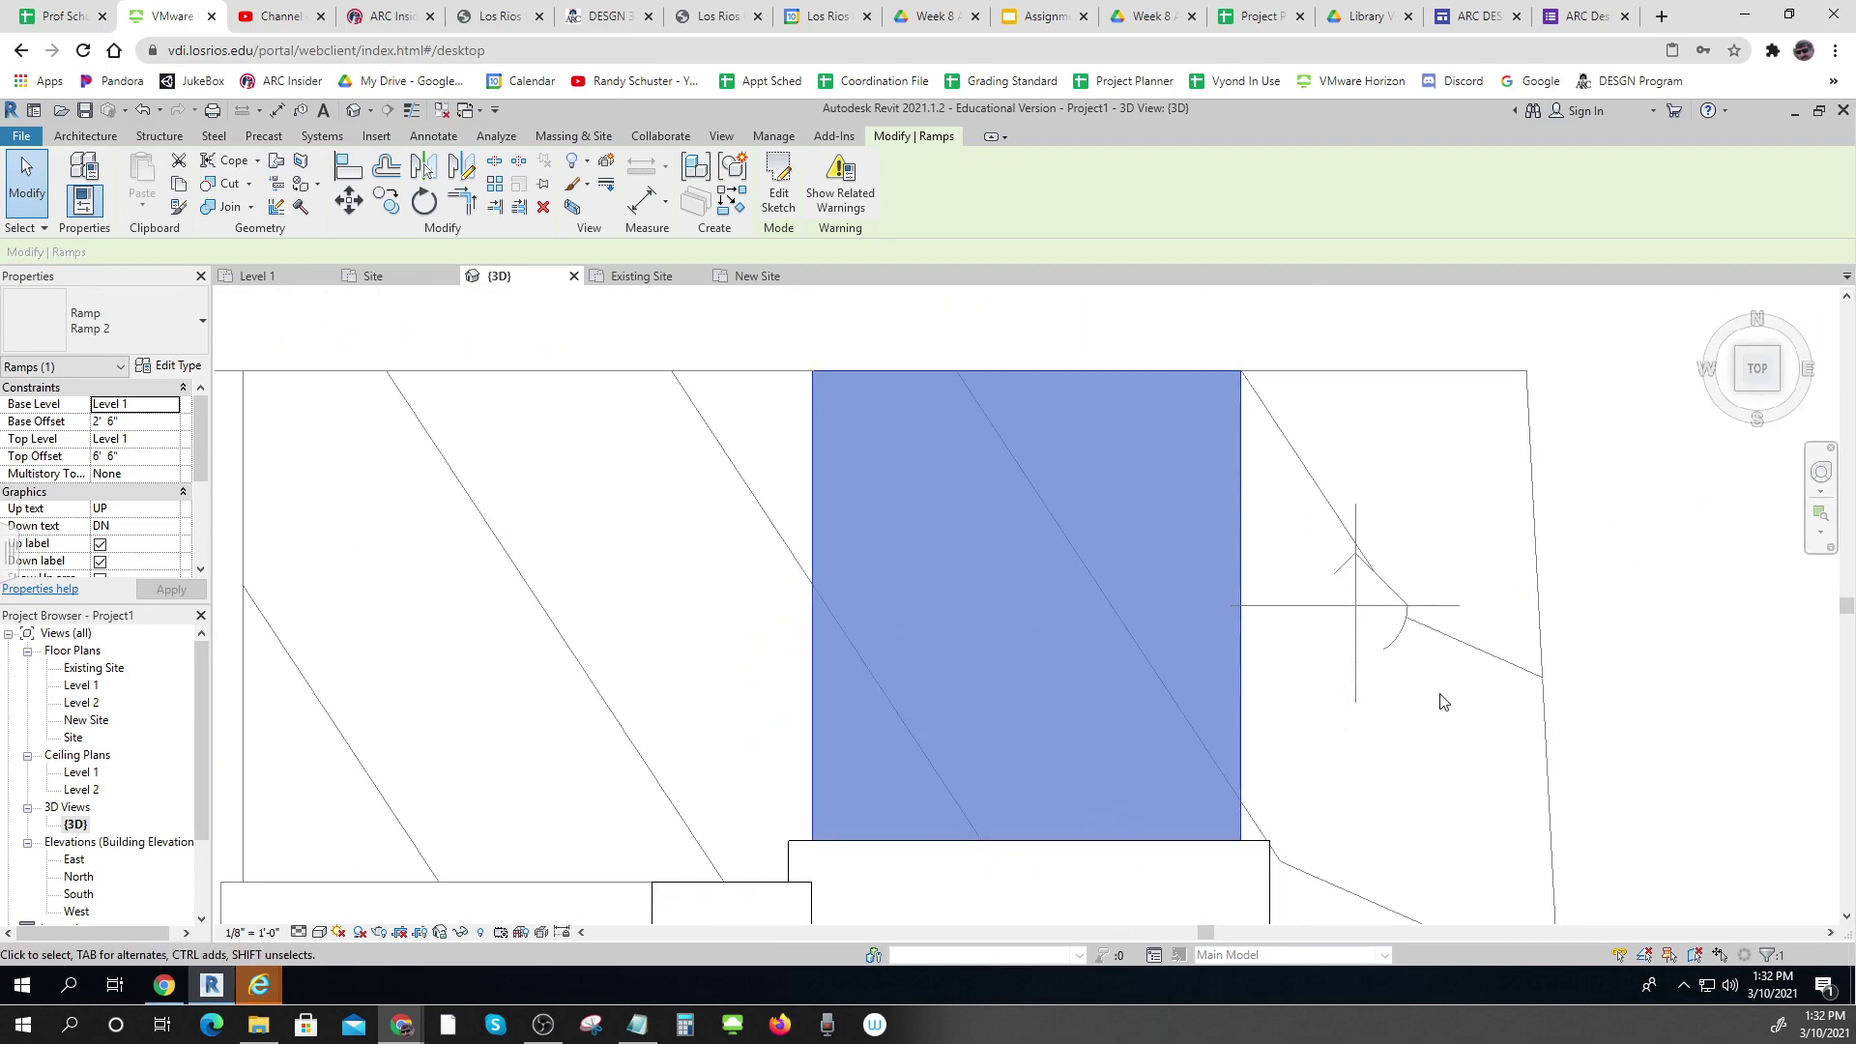
scroll(1421, 747, down, 4)
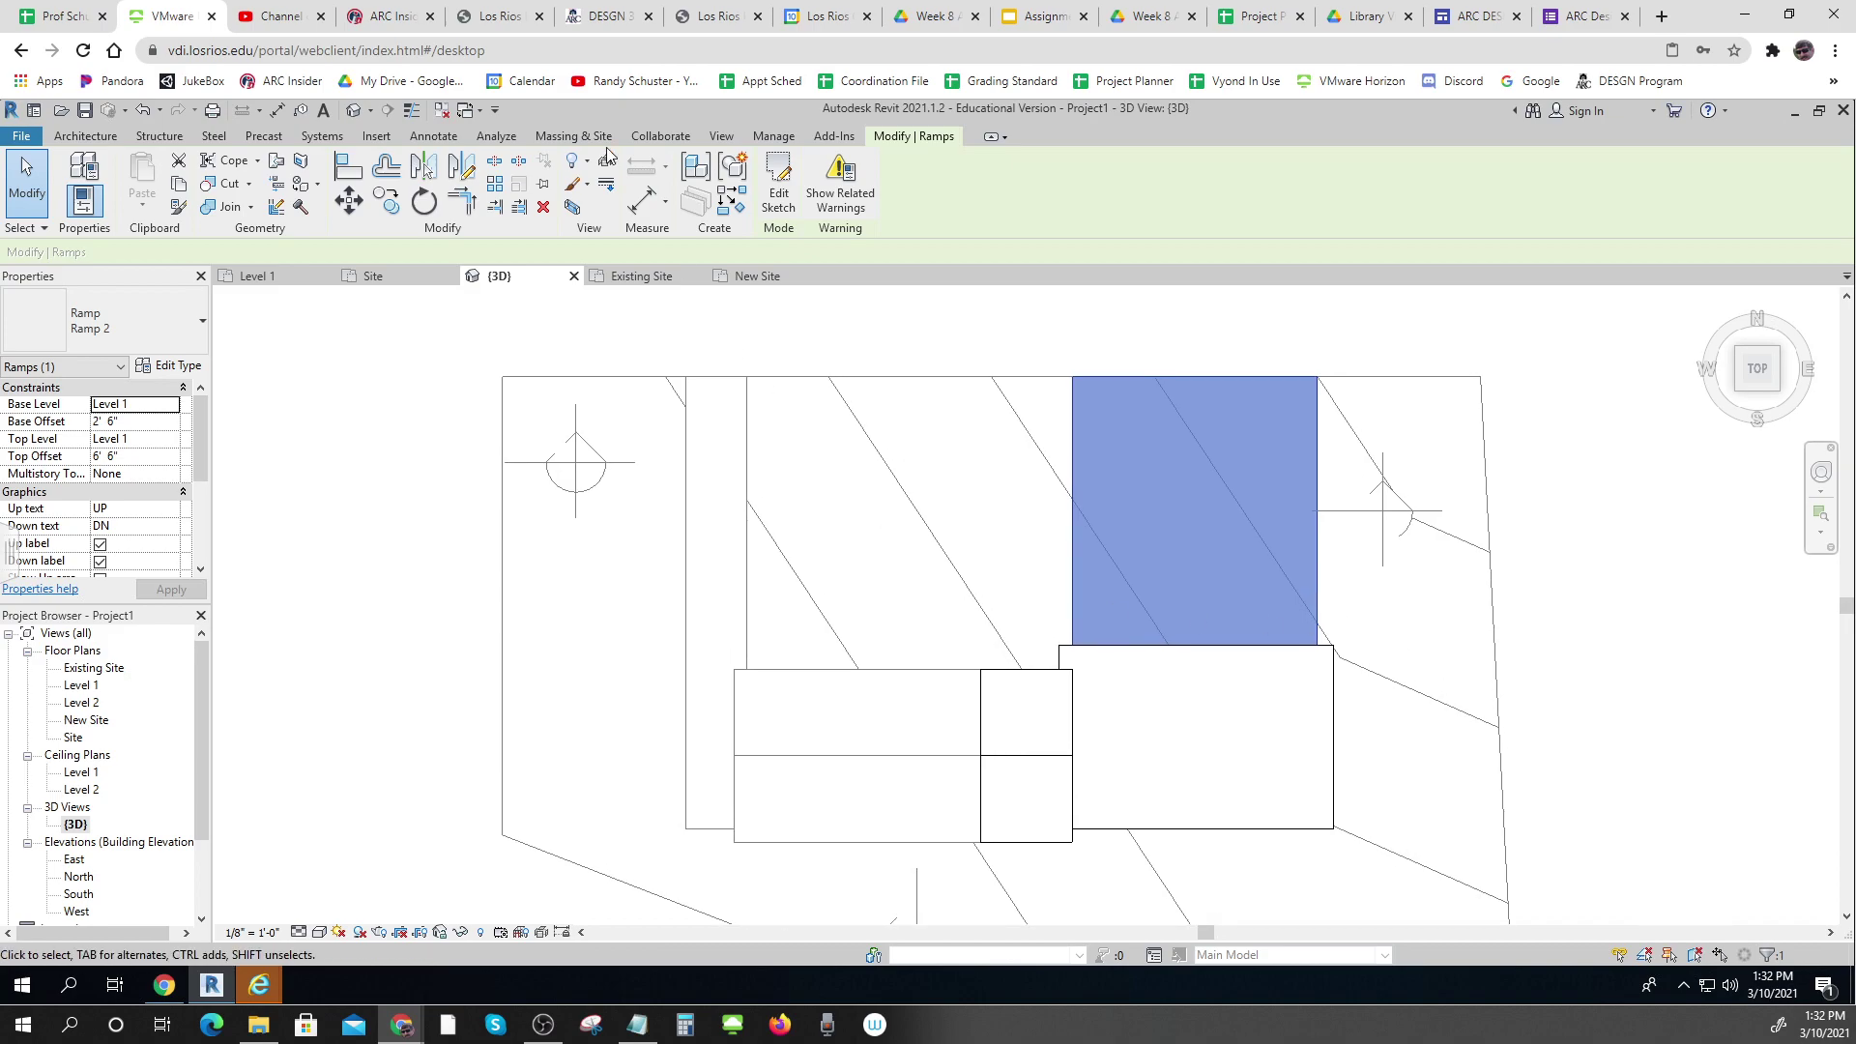
Start placing a tree from the site modelling tools, browse tree types, then cancel placement
click(573, 136)
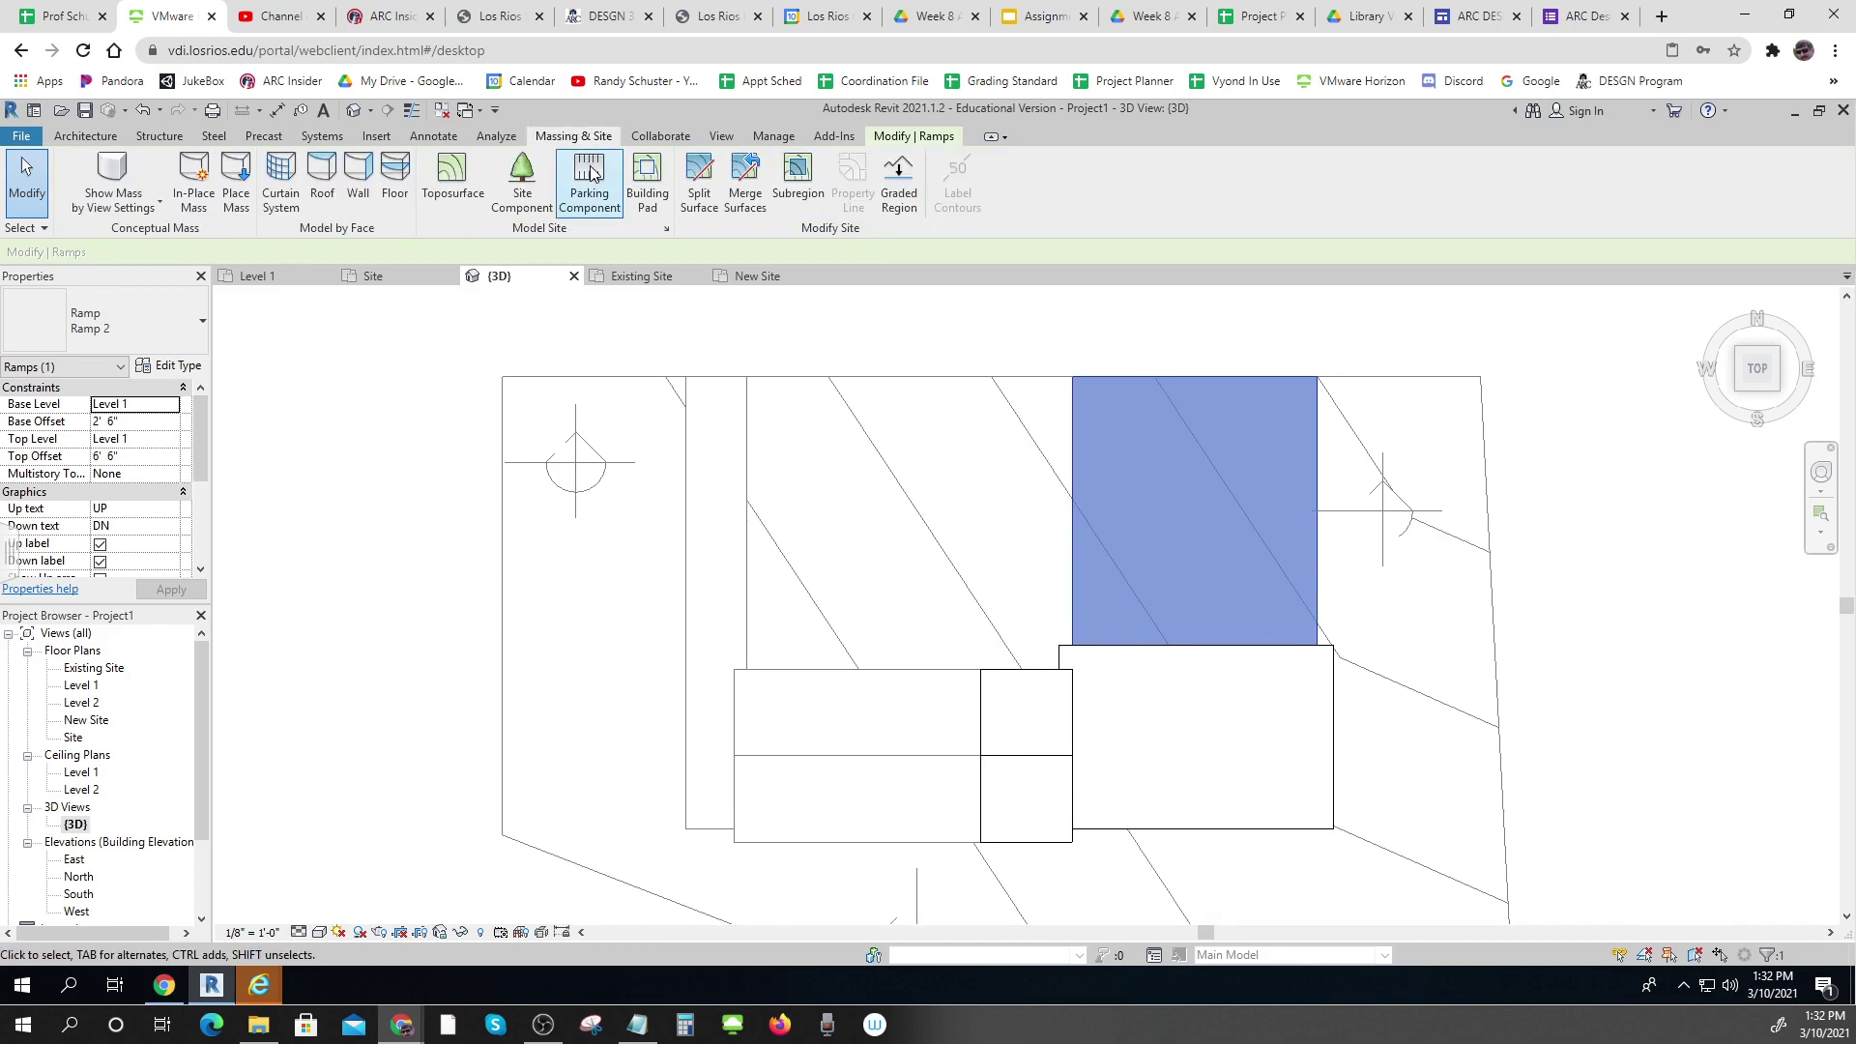
click(537, 170)
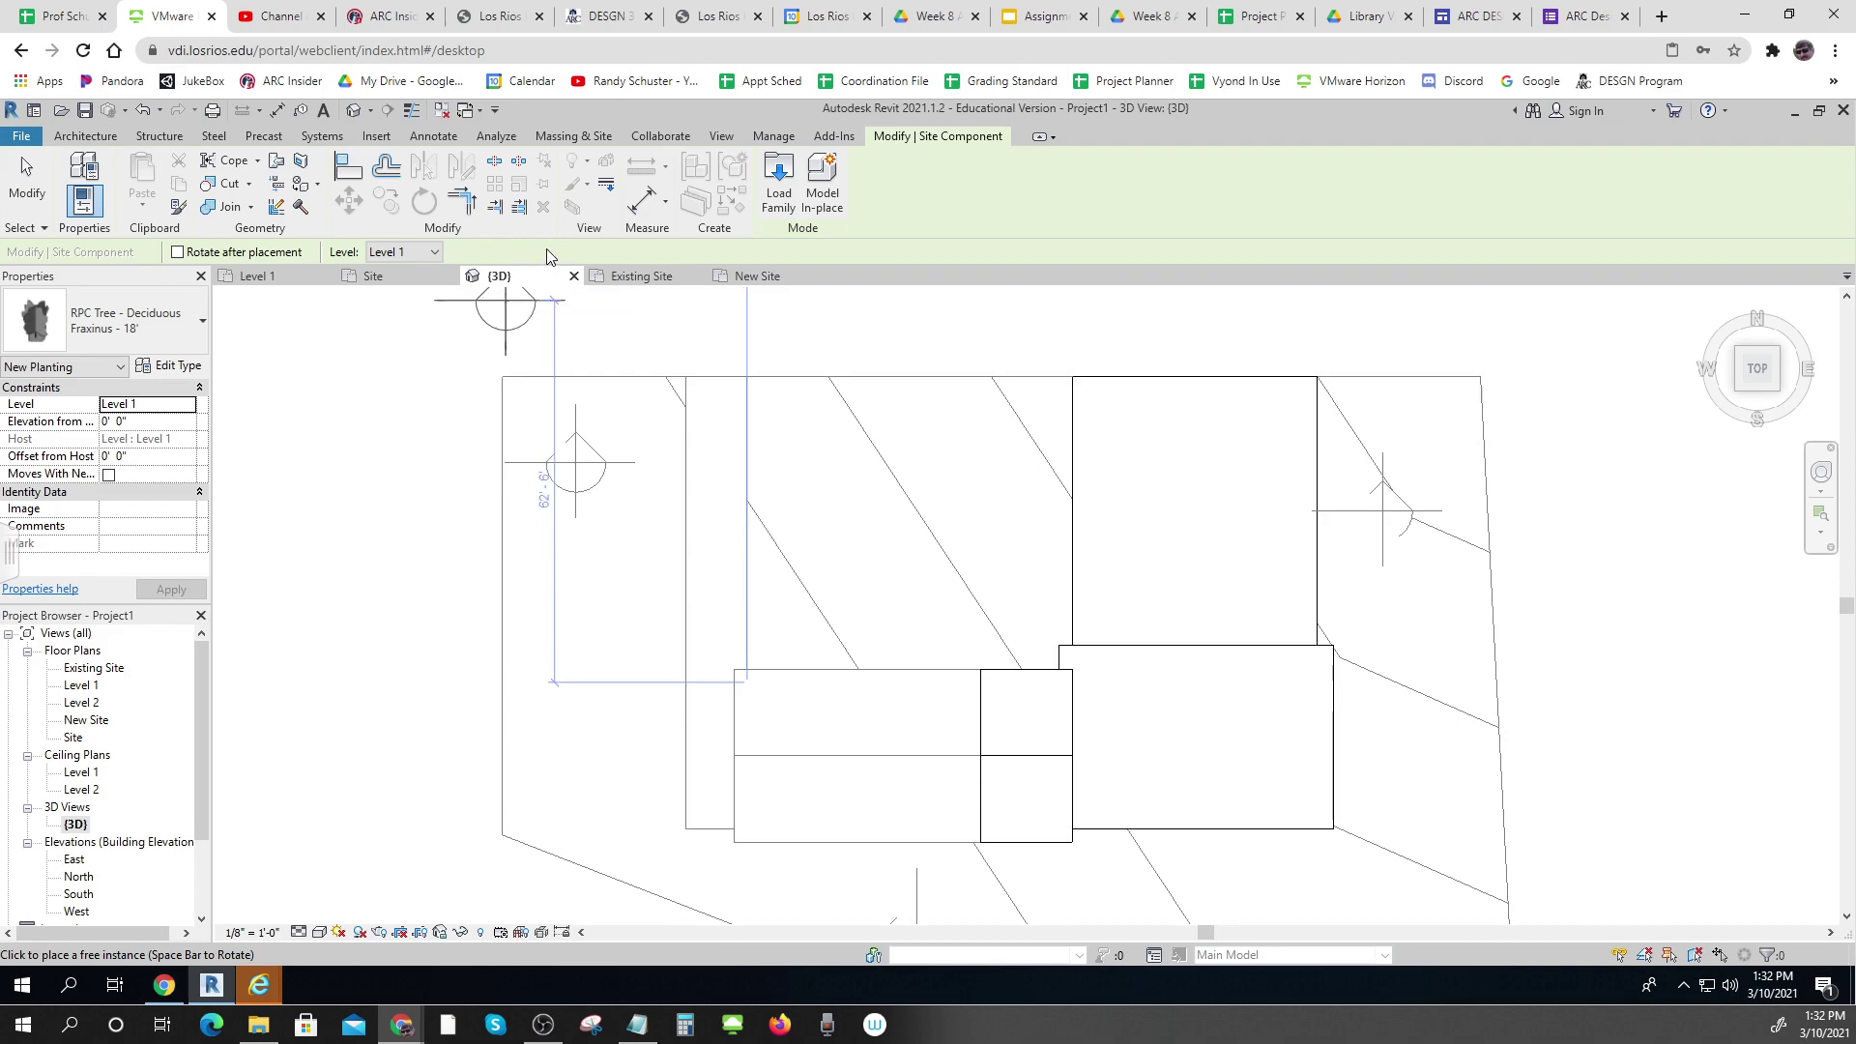
click(576, 138)
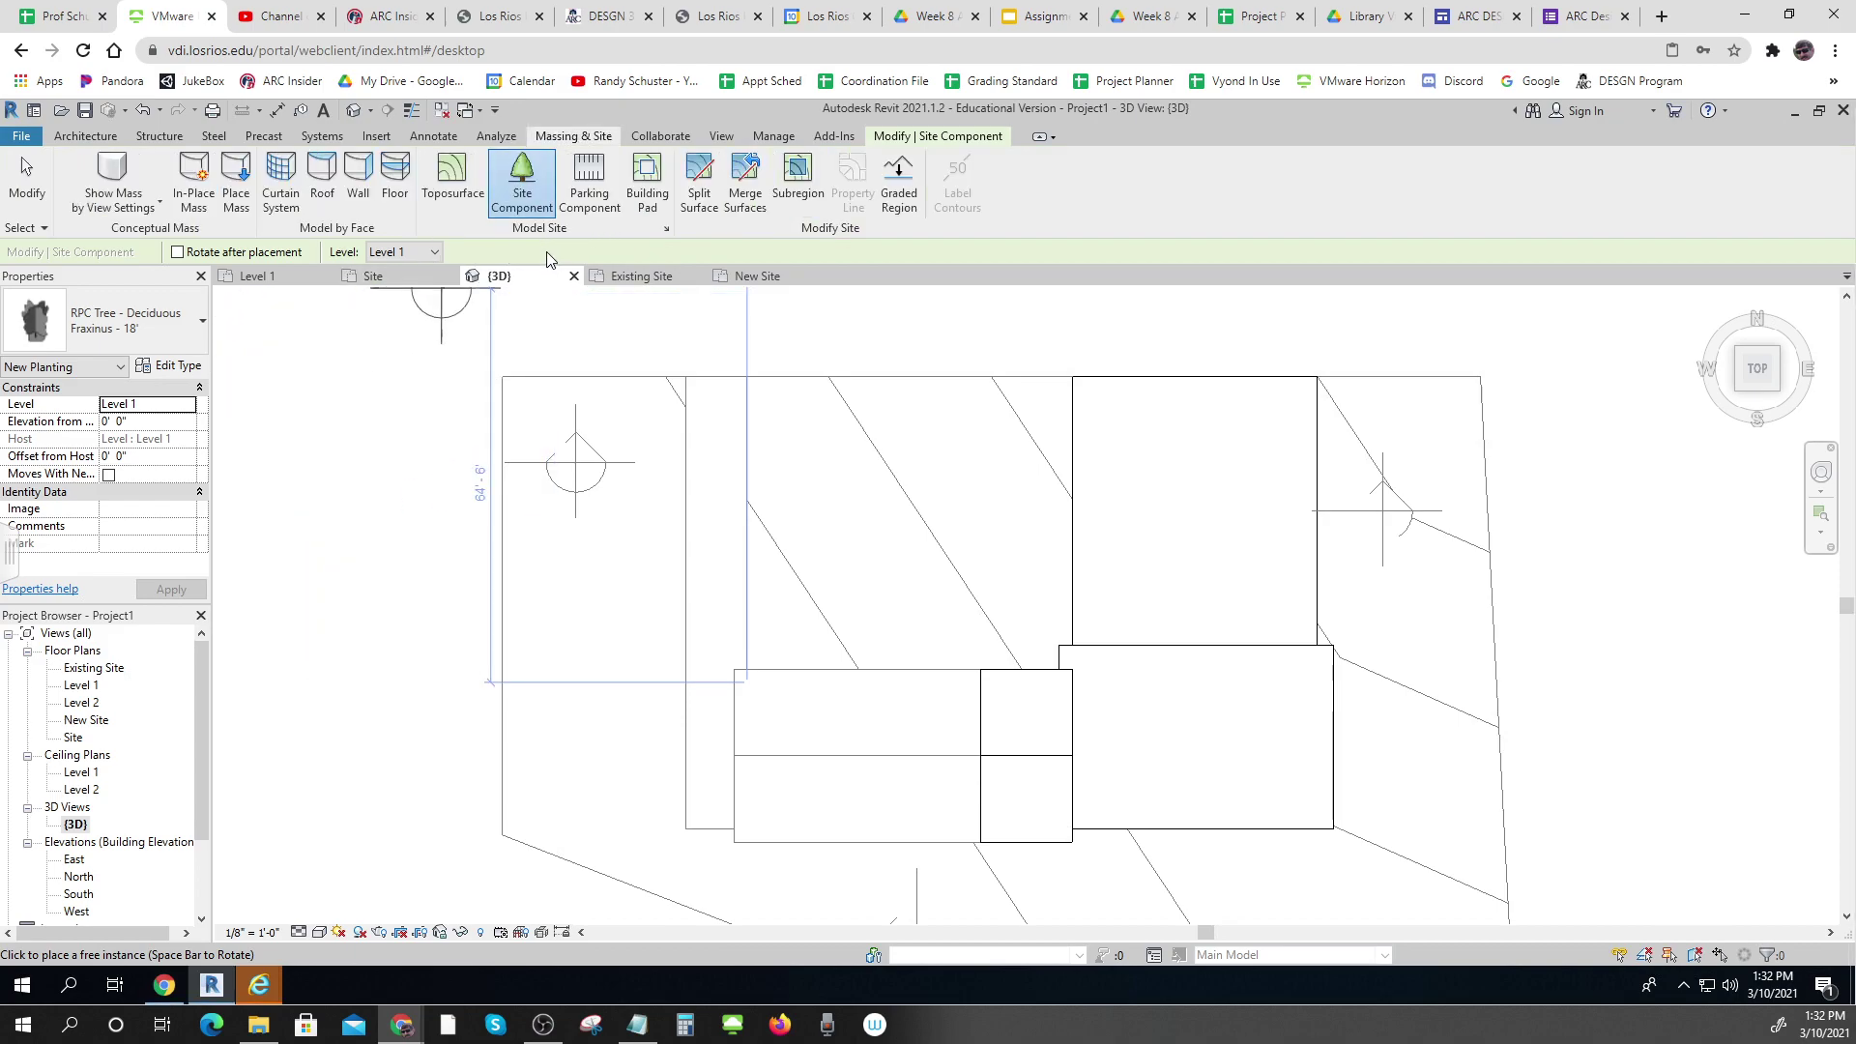
click(202, 320)
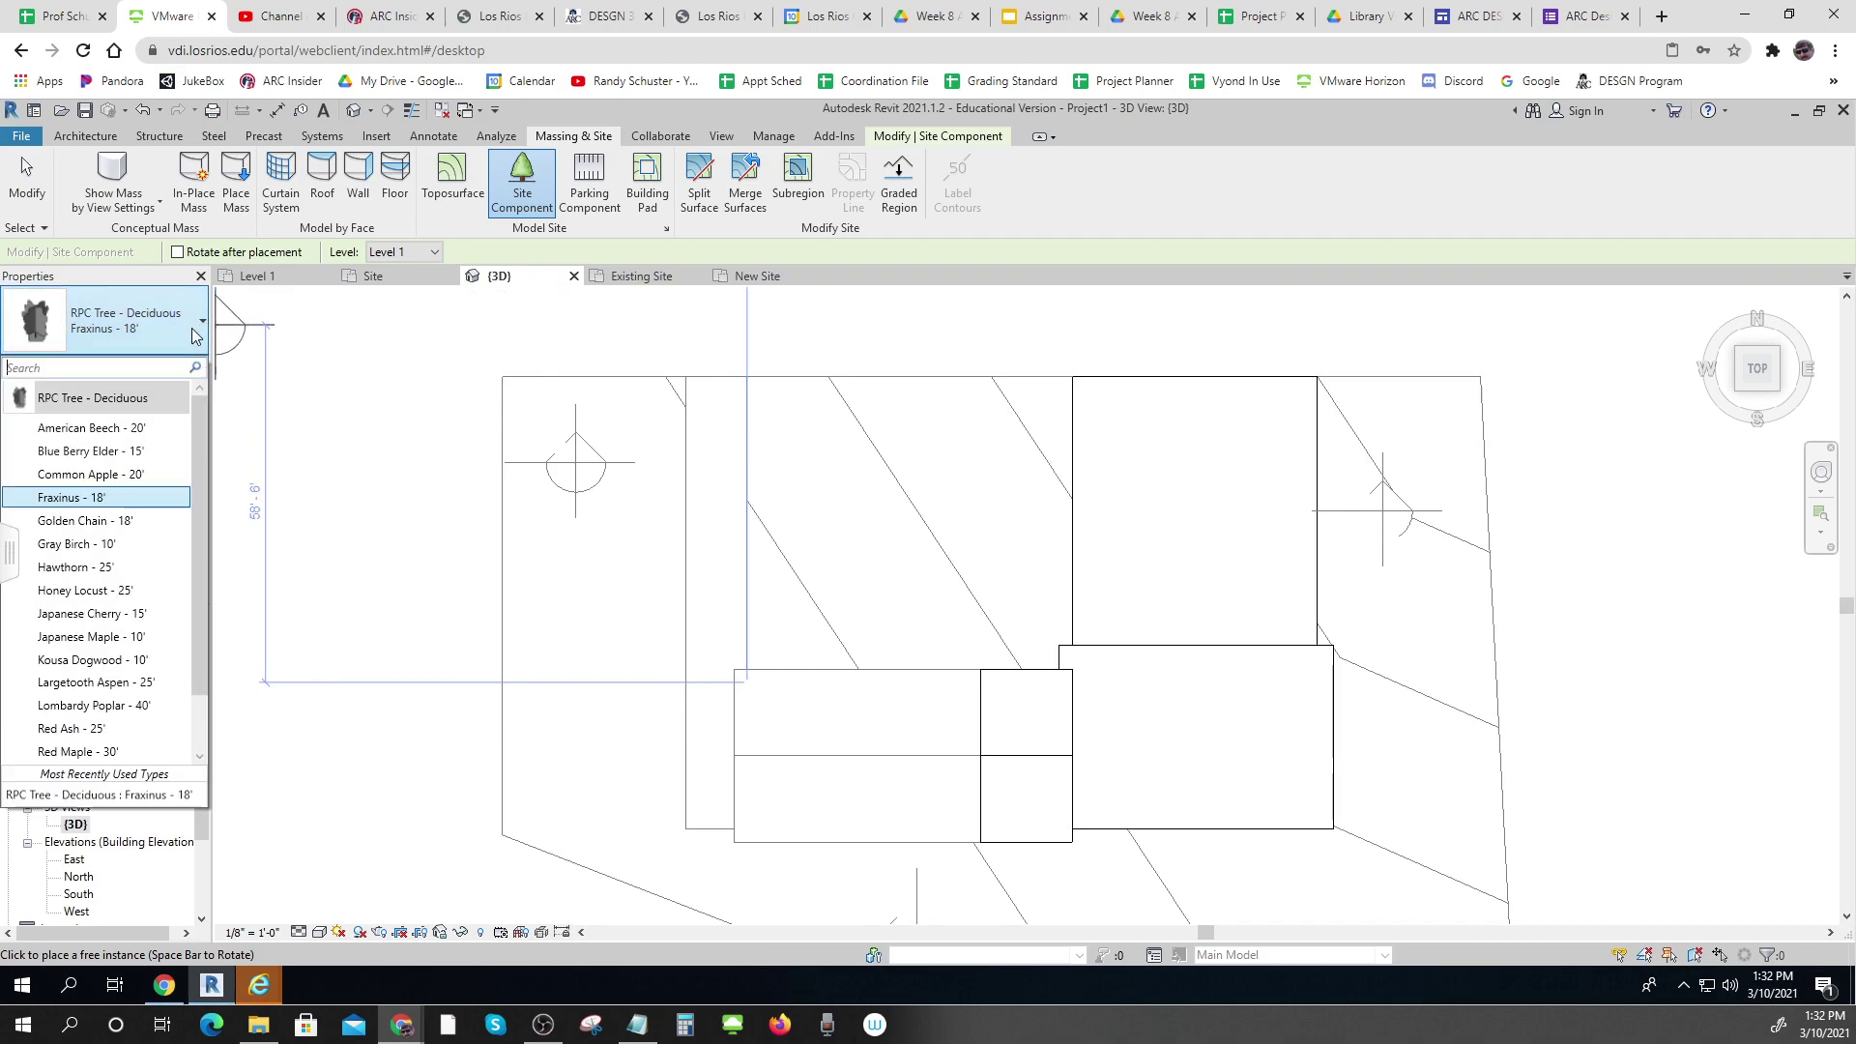
scroll(140, 415, down, 1)
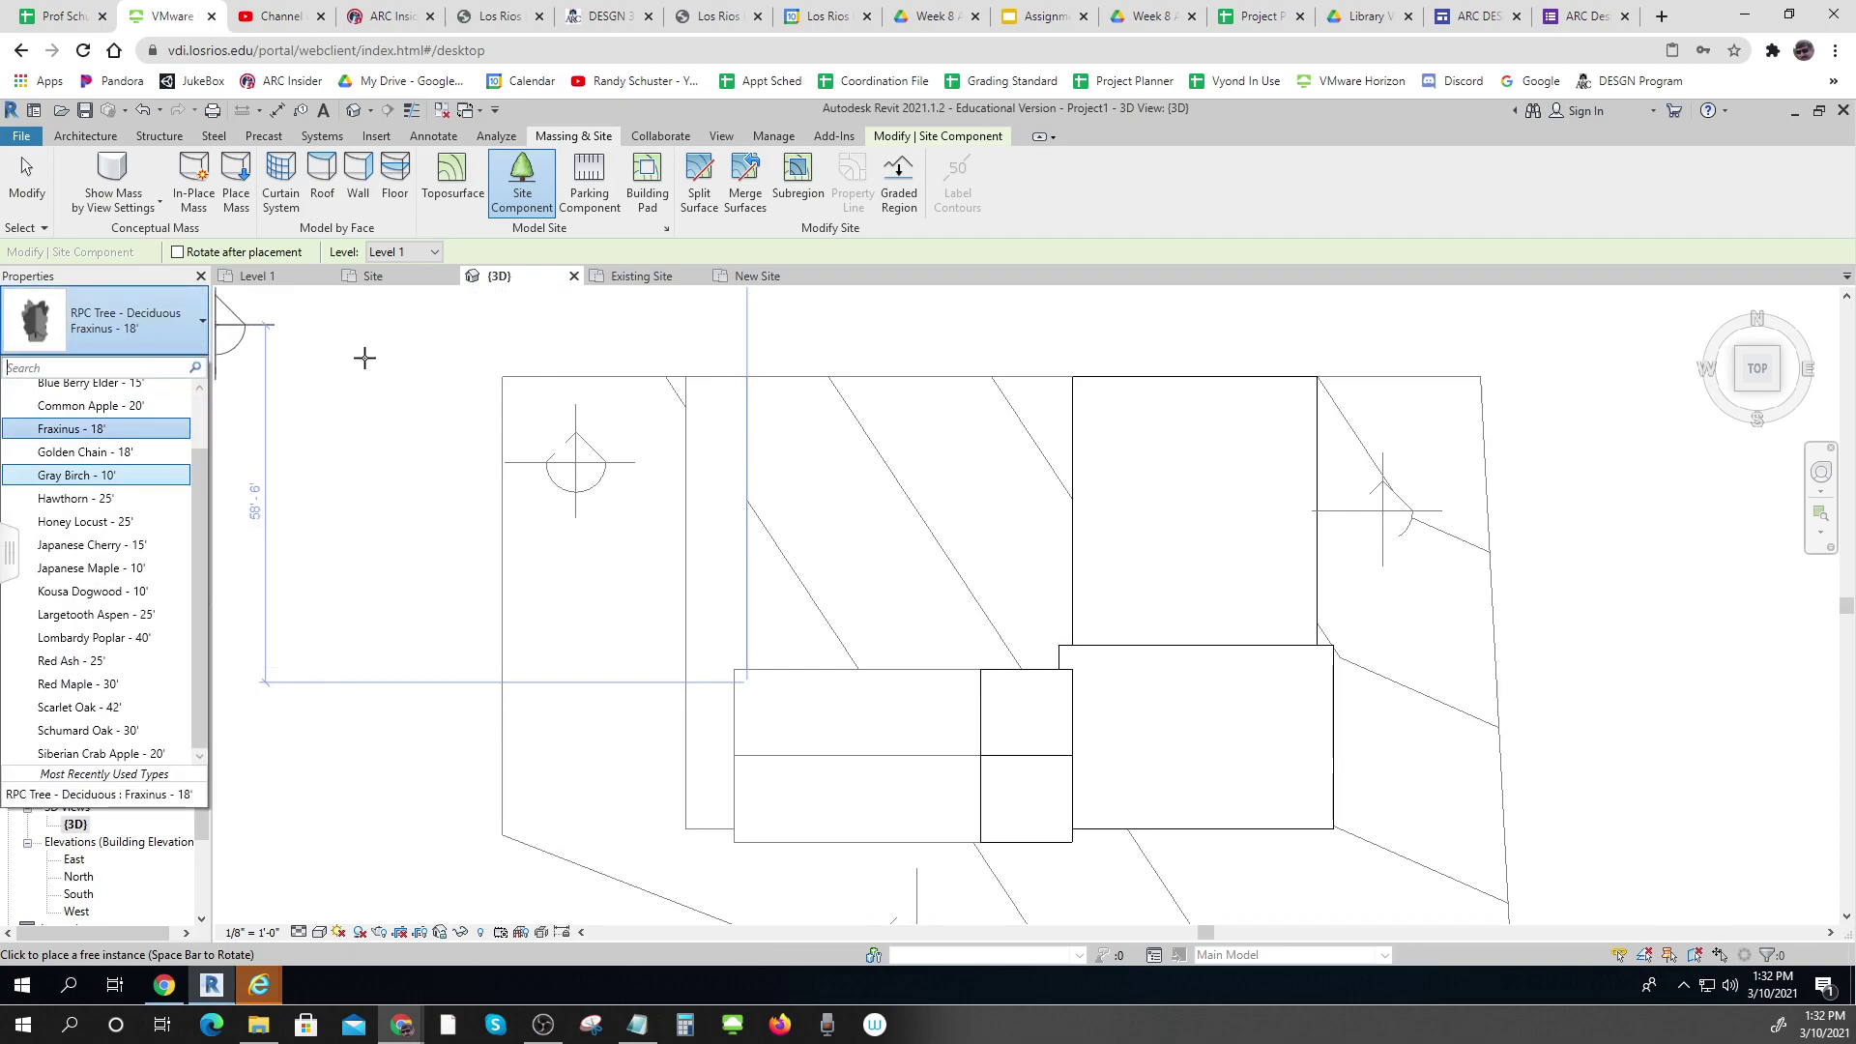
click(1110, 156)
key(Escape)
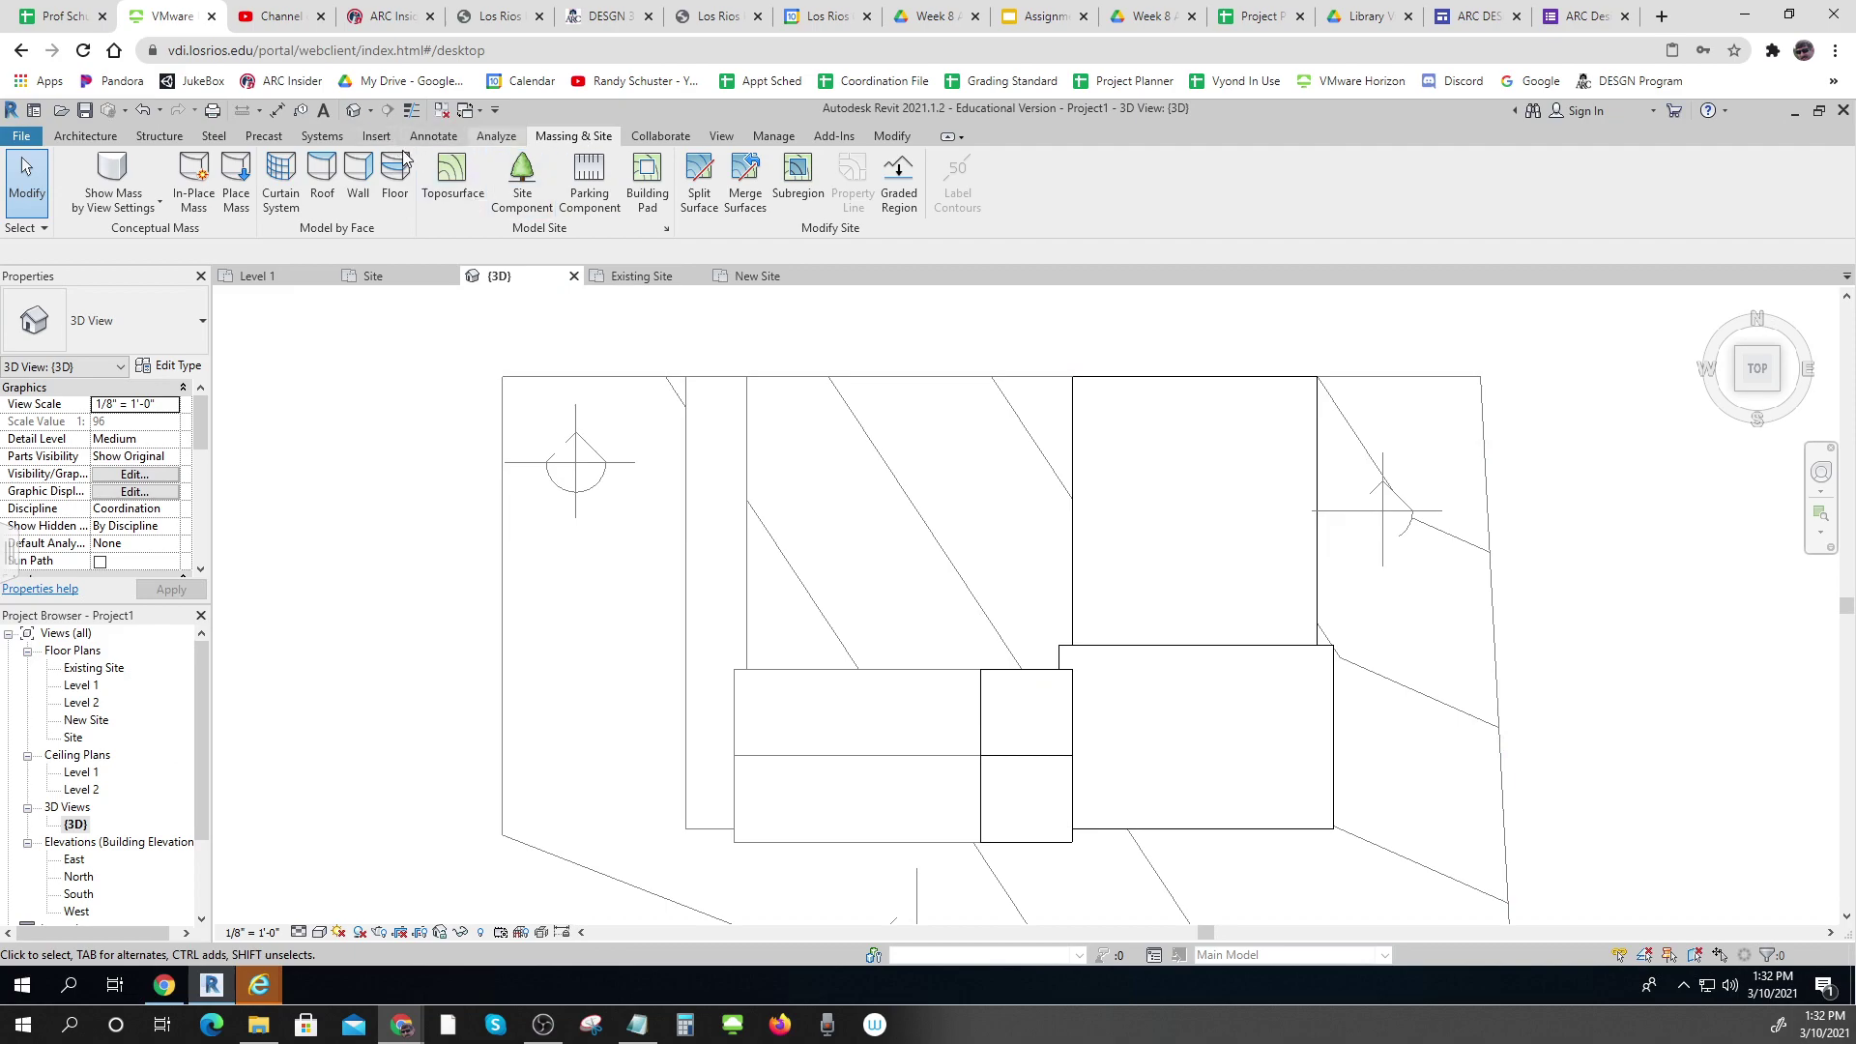
Load Bollard Light.rfa from Lighting > Architectural > External into the project
click(377, 136)
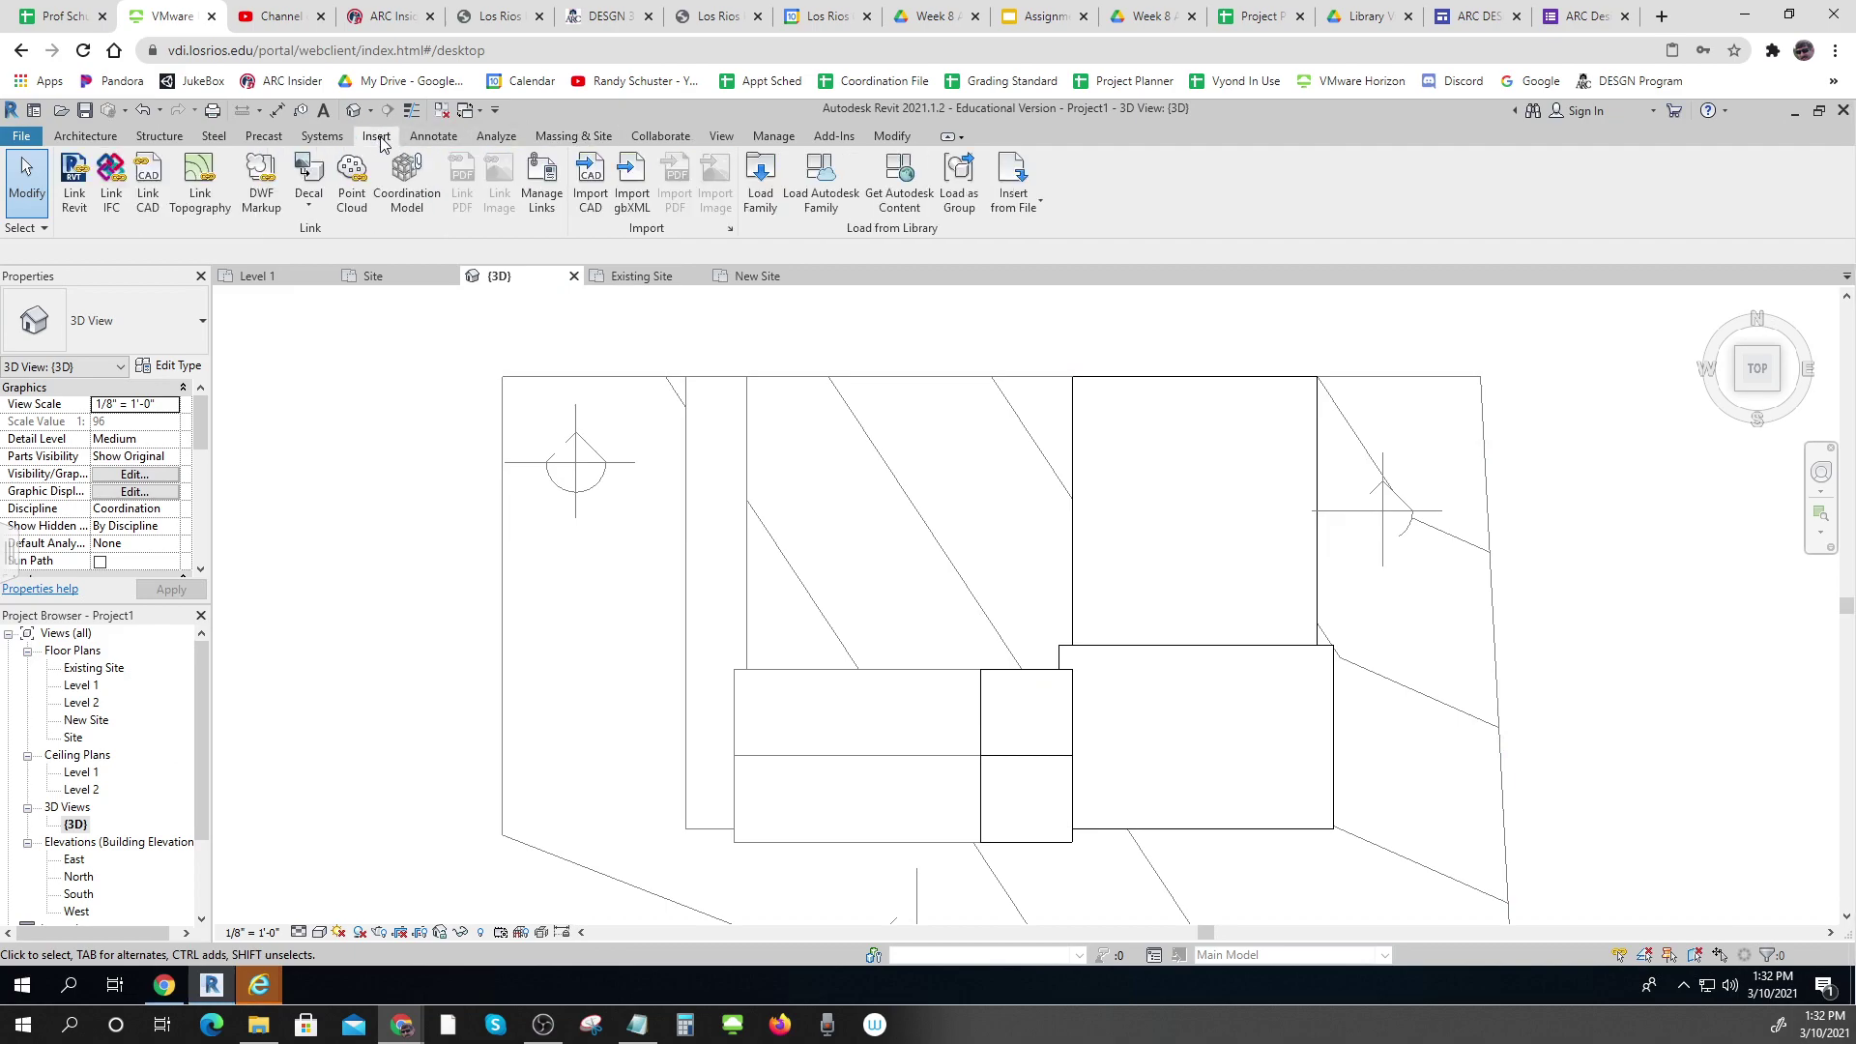
click(761, 169)
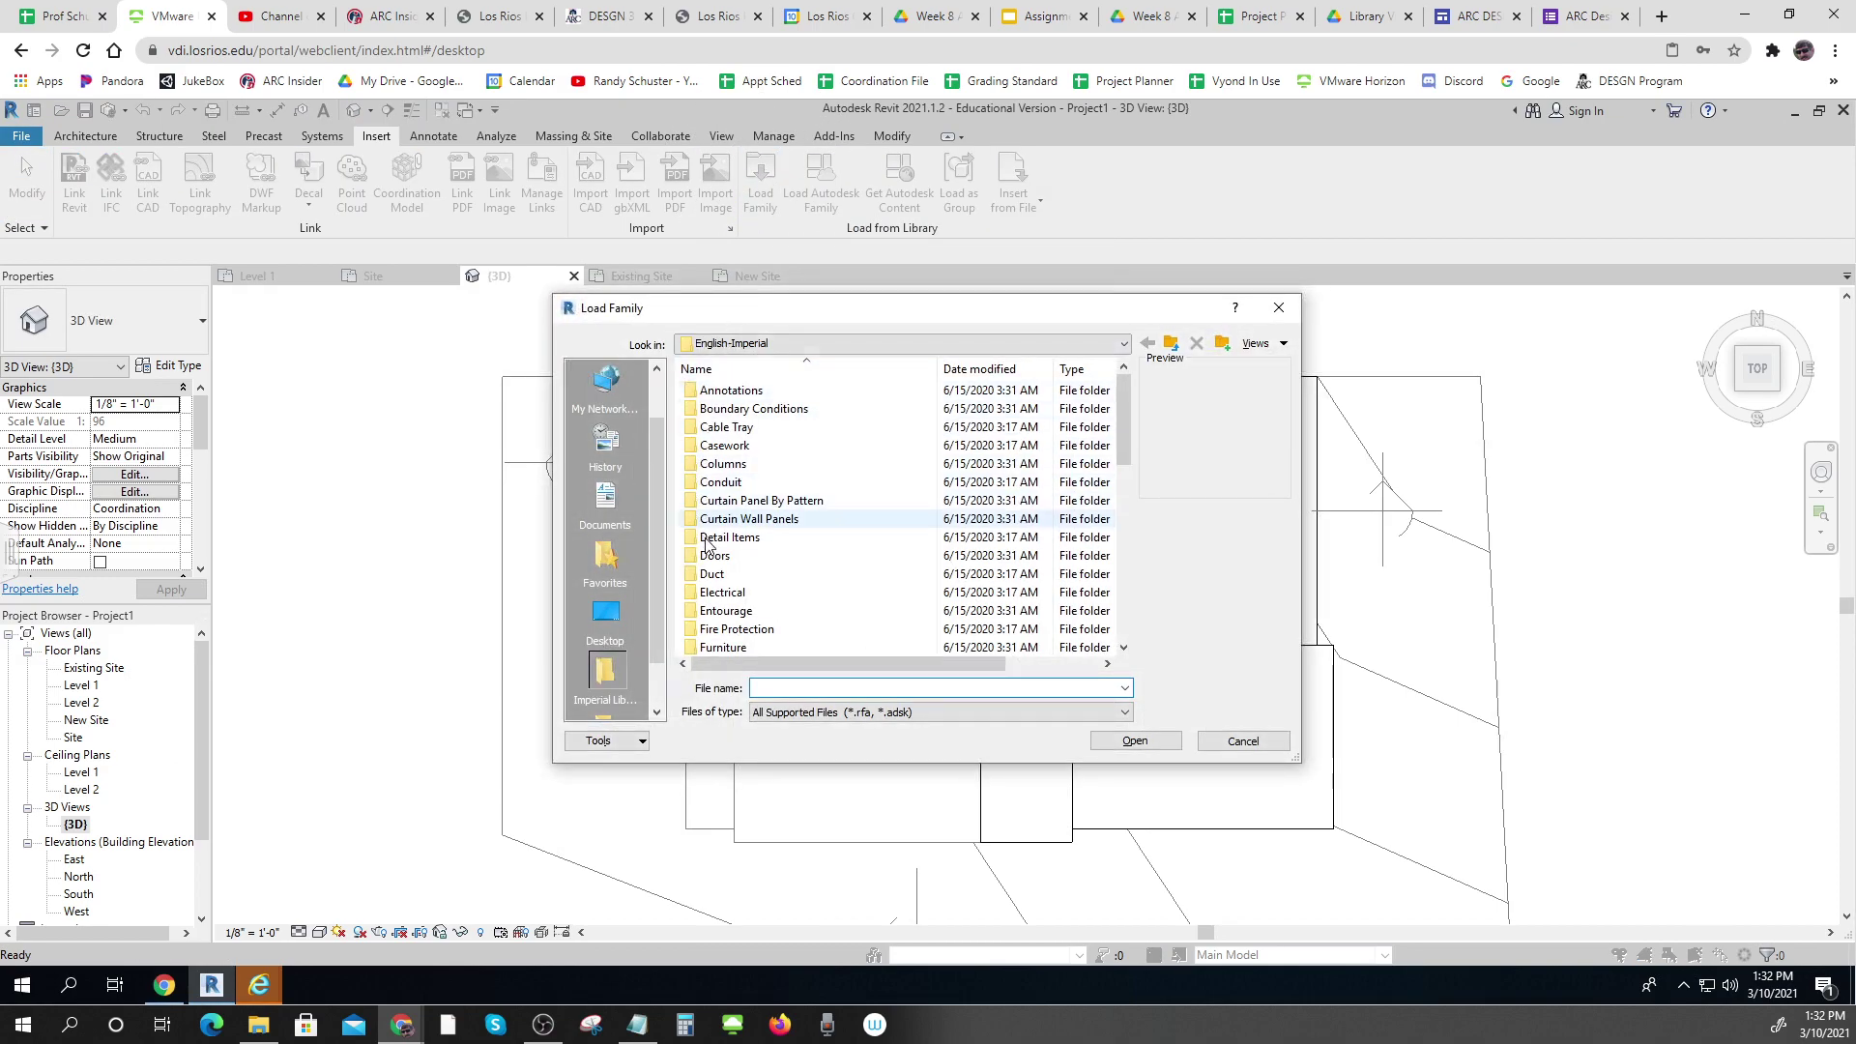
scroll(749, 541, down, 4)
scroll(751, 553, down, 1)
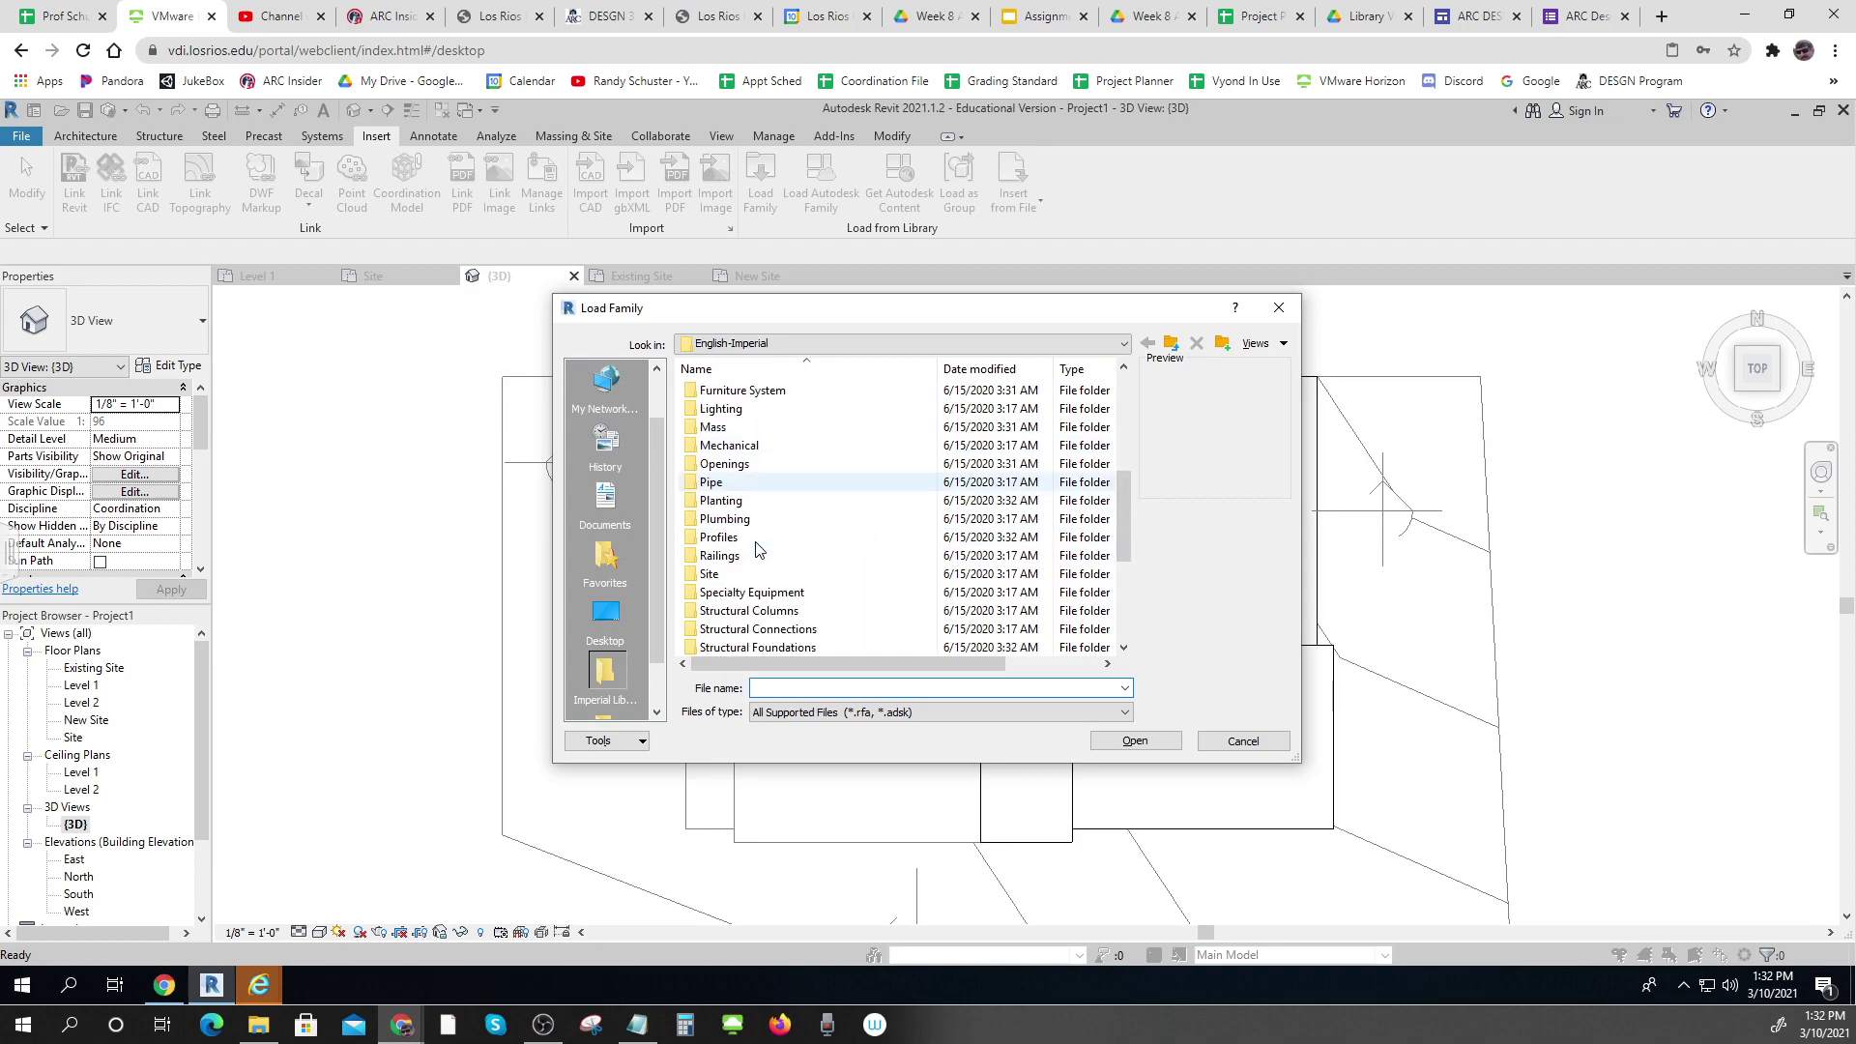
double_click(723, 409)
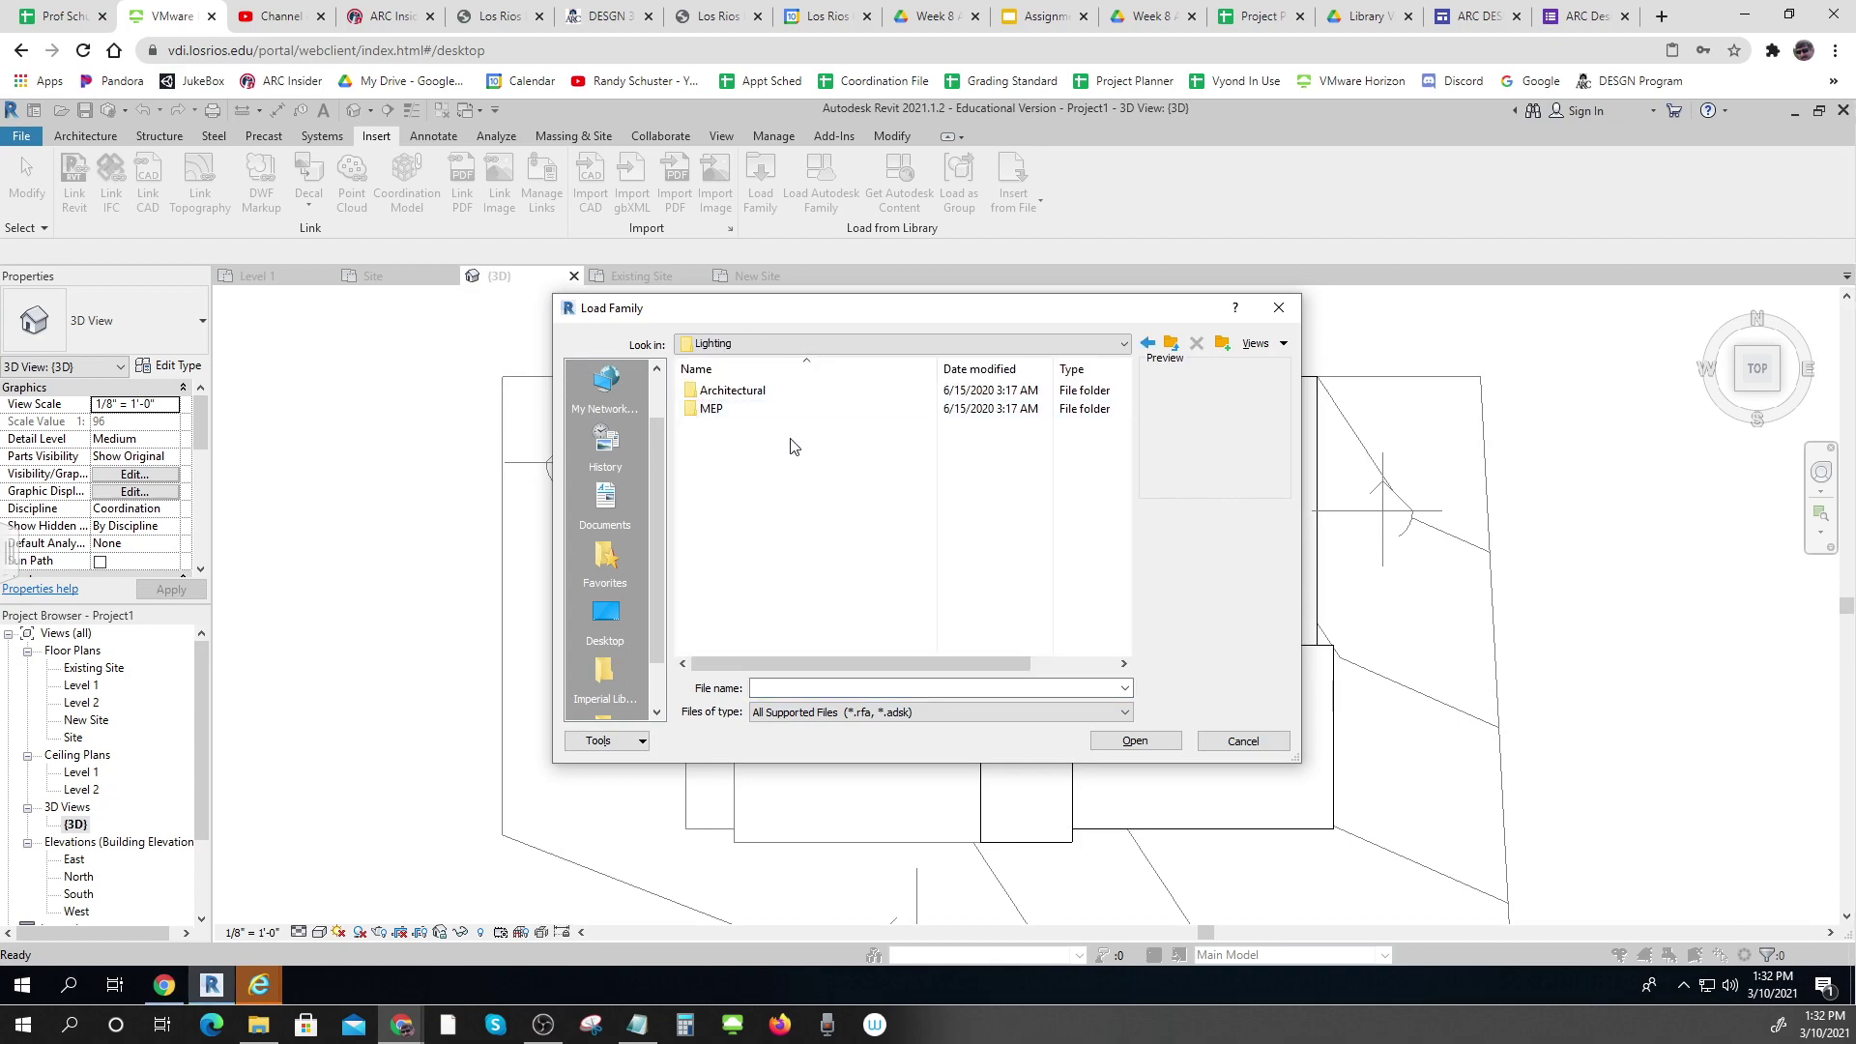
double_click(720, 391)
double_click(720, 393)
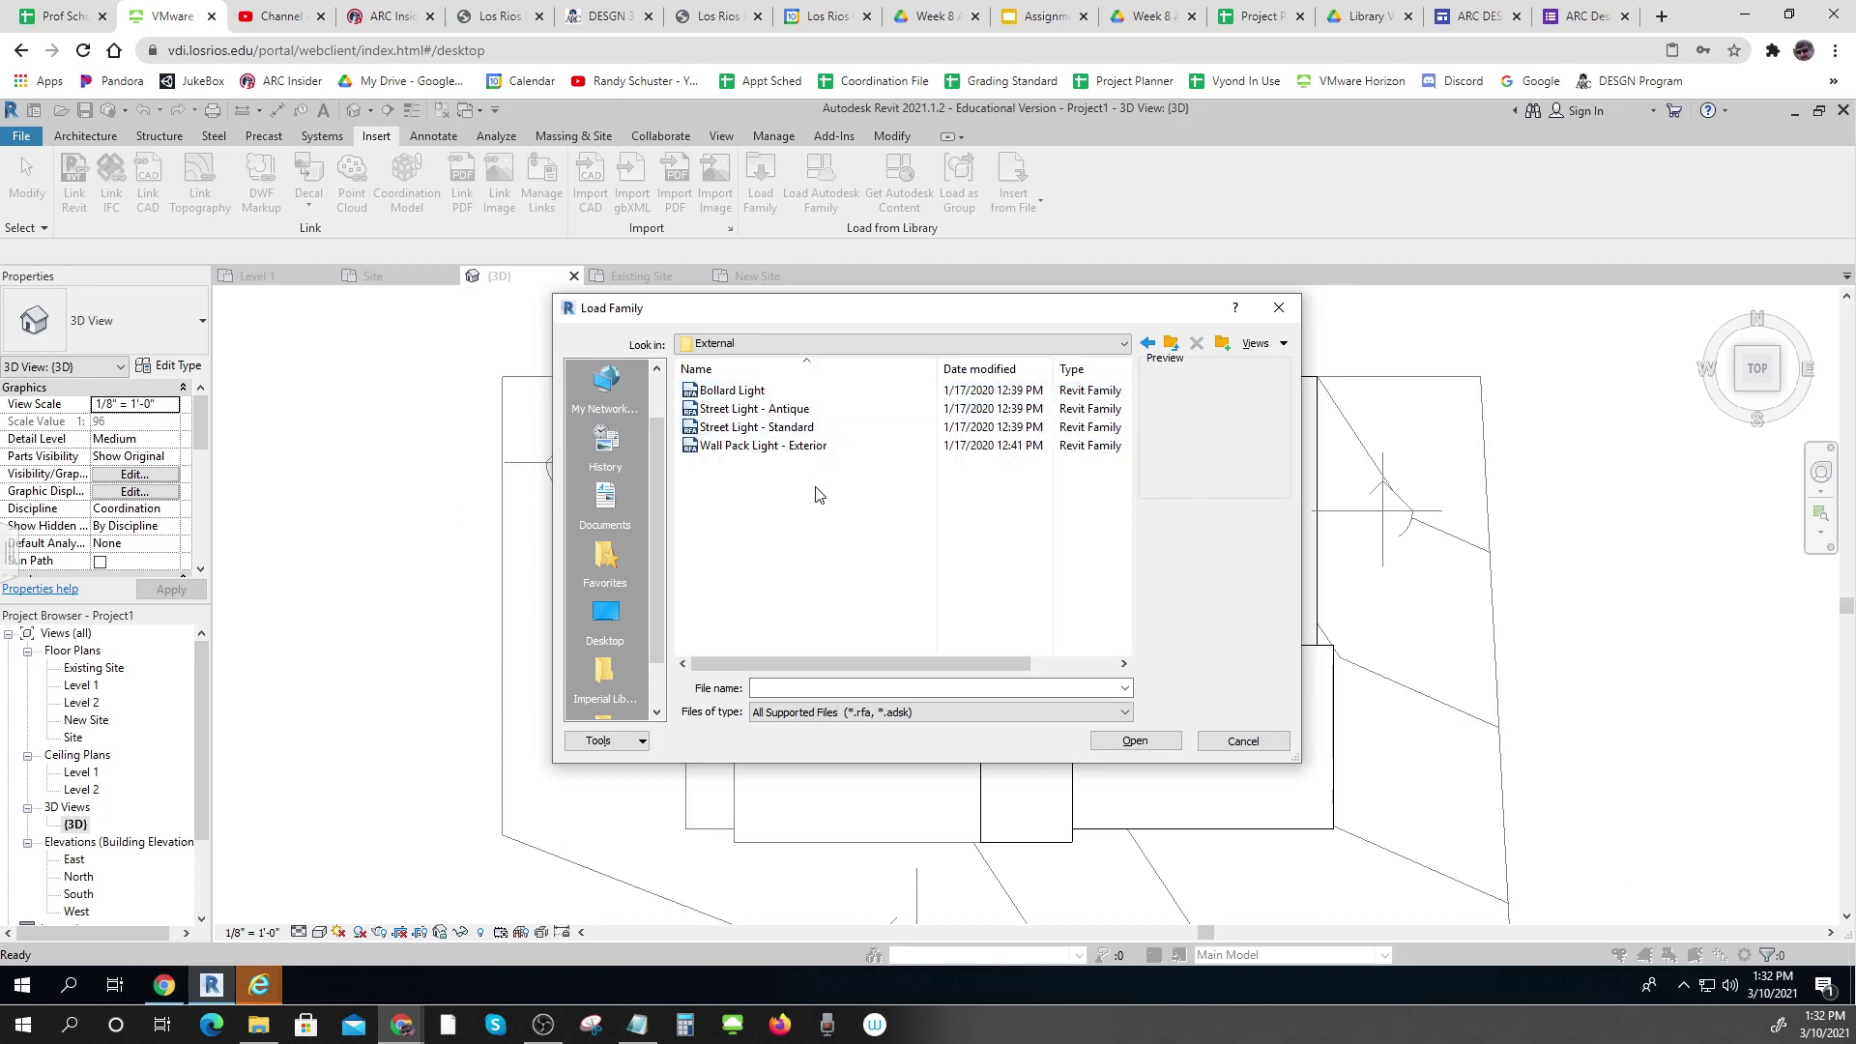
click(731, 390)
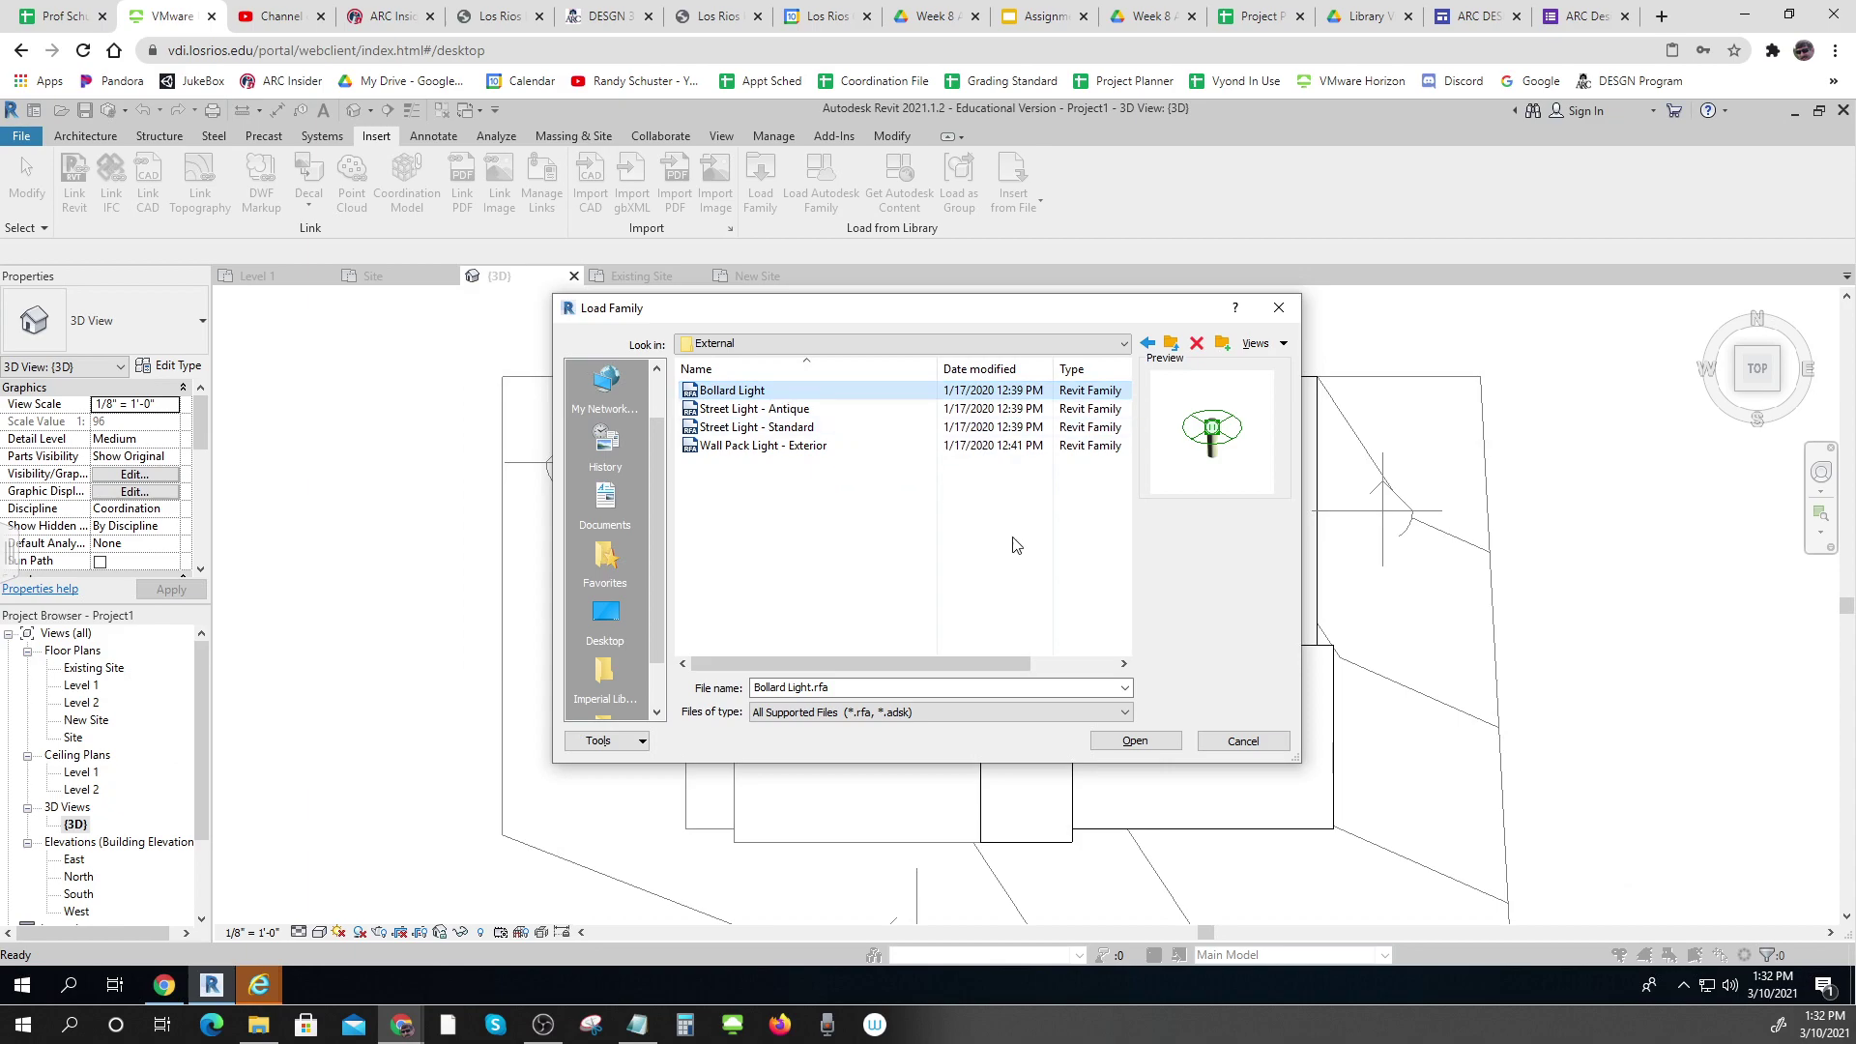
click(1133, 742)
scroll(1097, 669, up, 4)
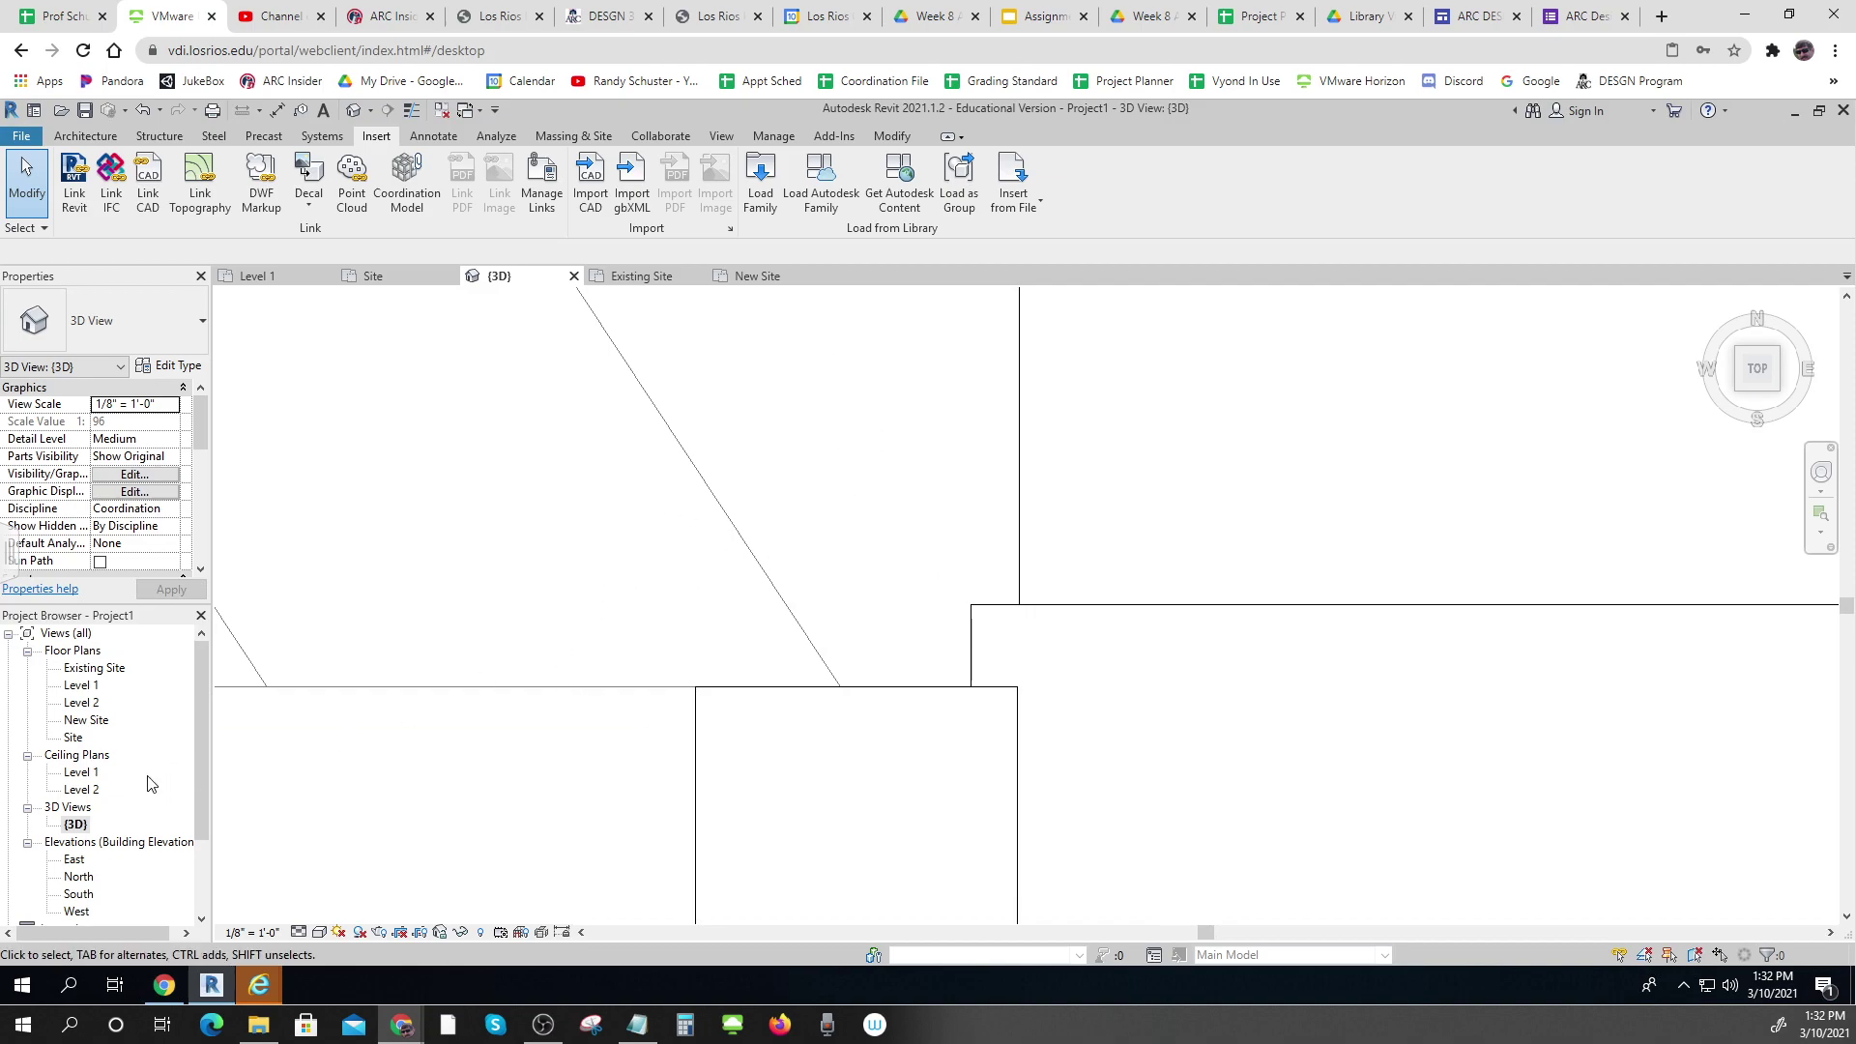
Open the New Site plan and expand Families > Lighting Fixtures > Bollard Light
double_click(82, 722)
scroll(1099, 409, down, 4)
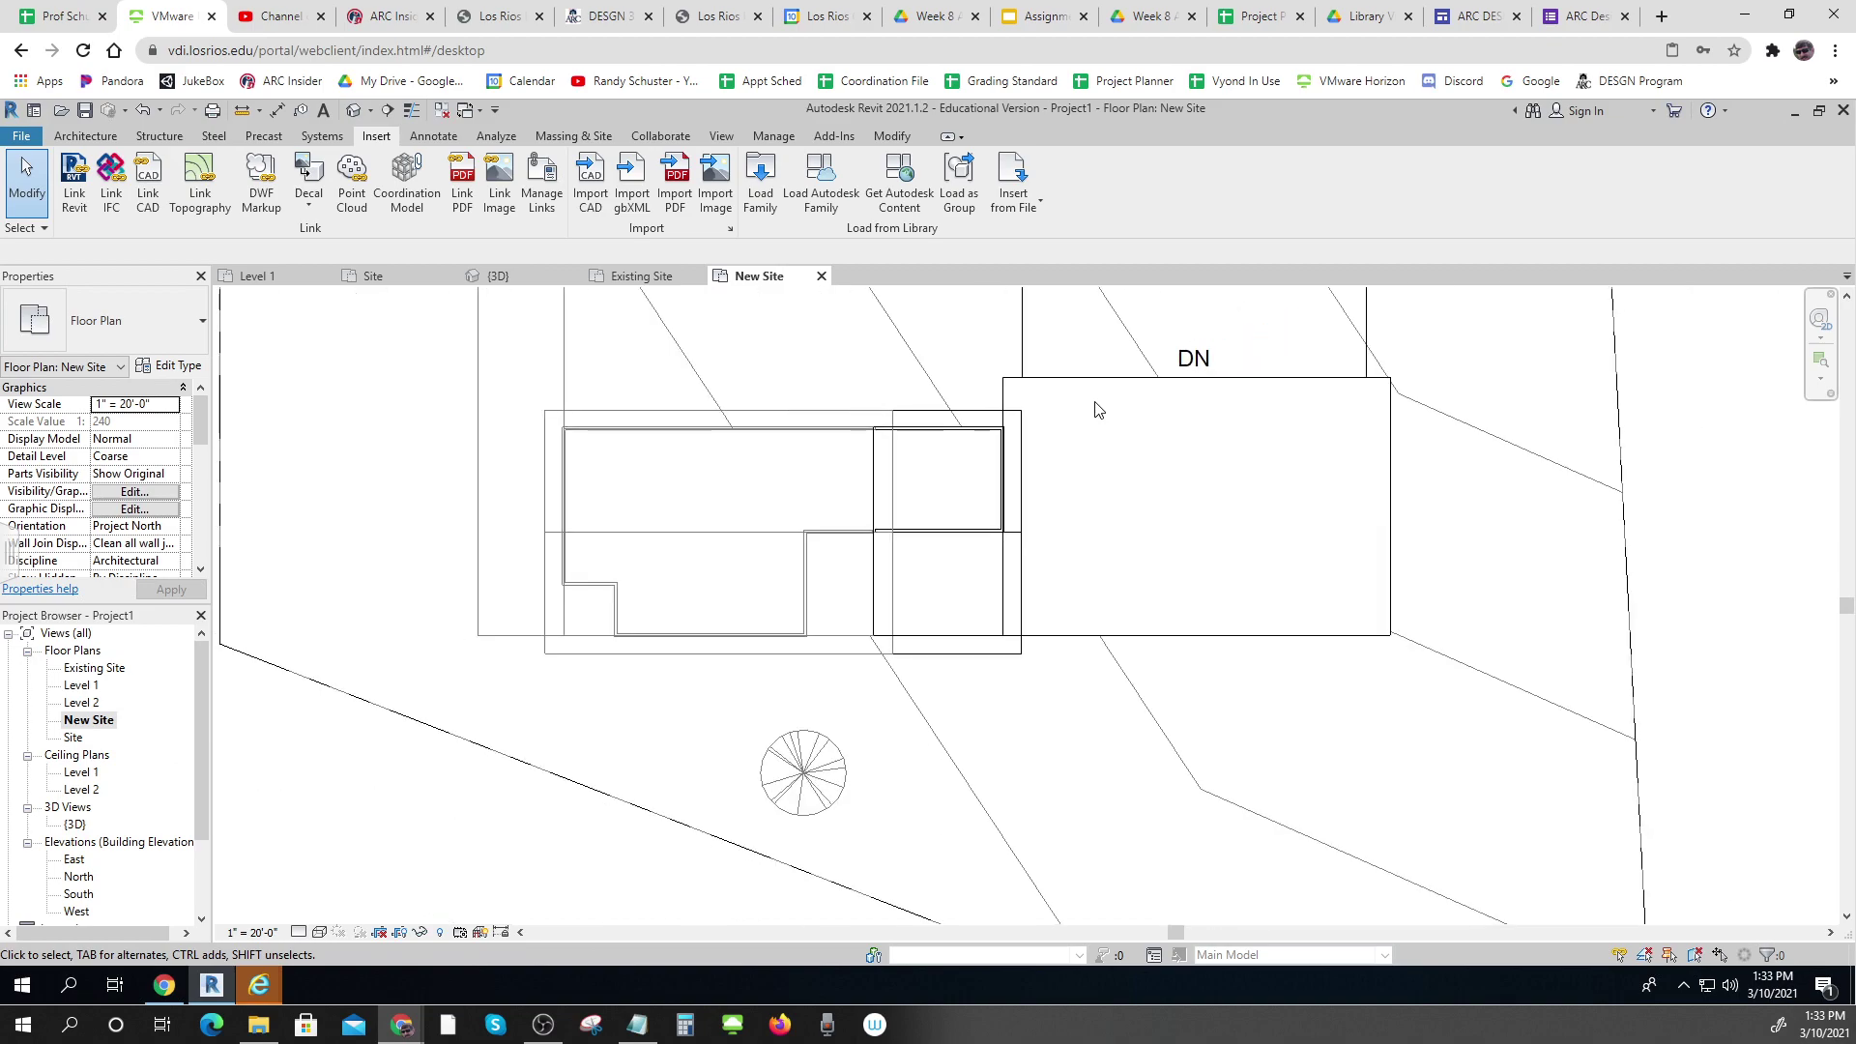
middle_drag(1099, 409, 1119, 694)
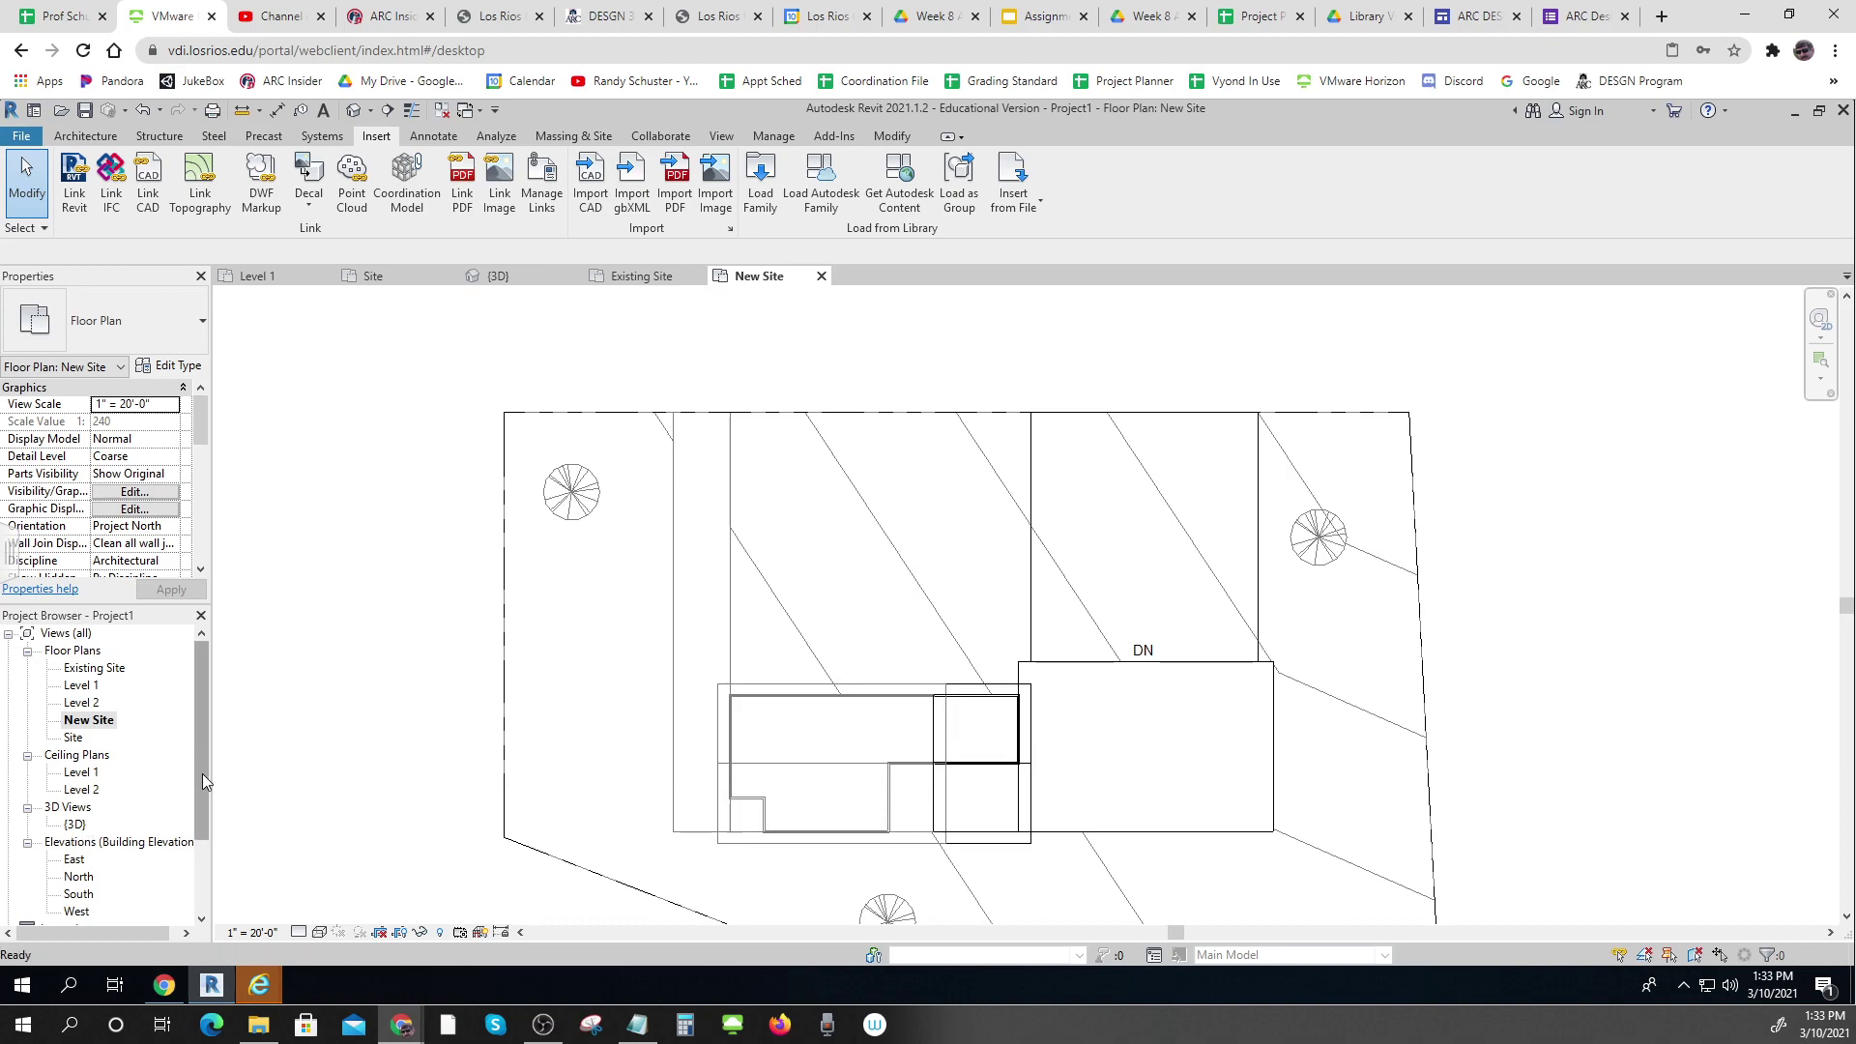
drag(202, 770, 192, 888)
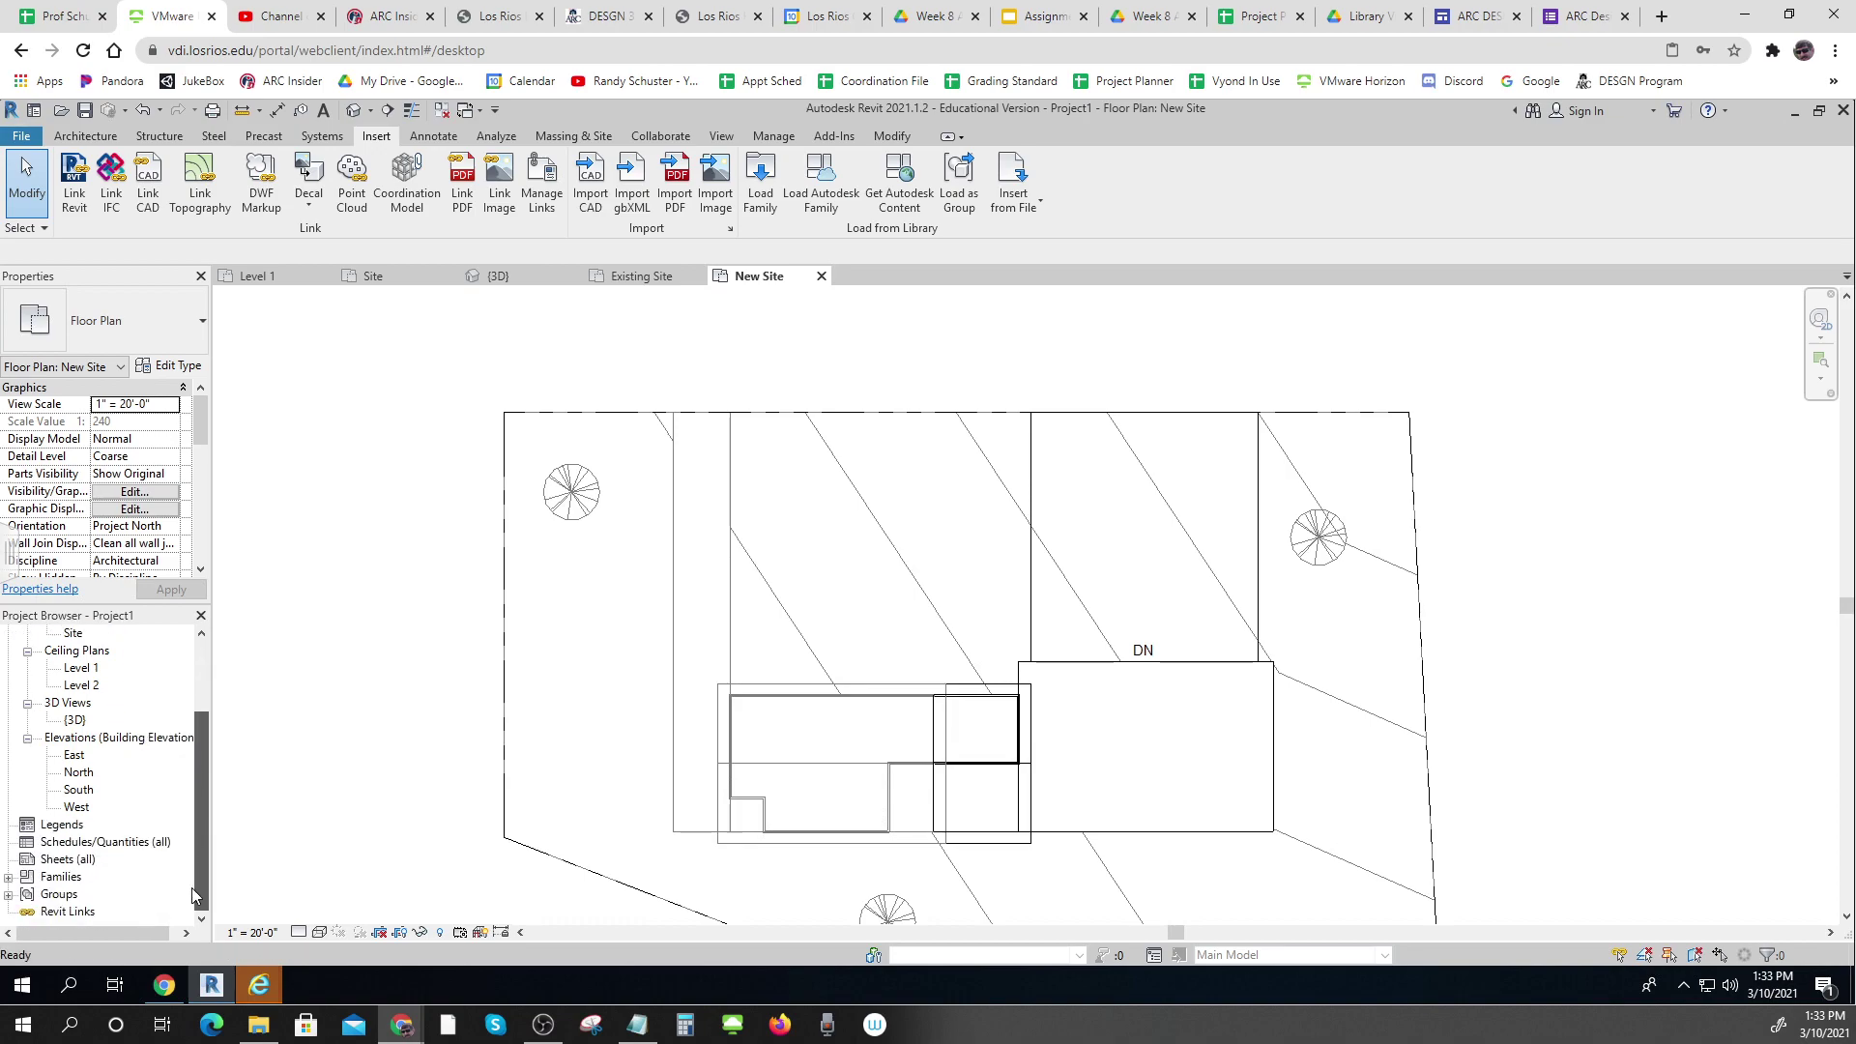
click(9, 877)
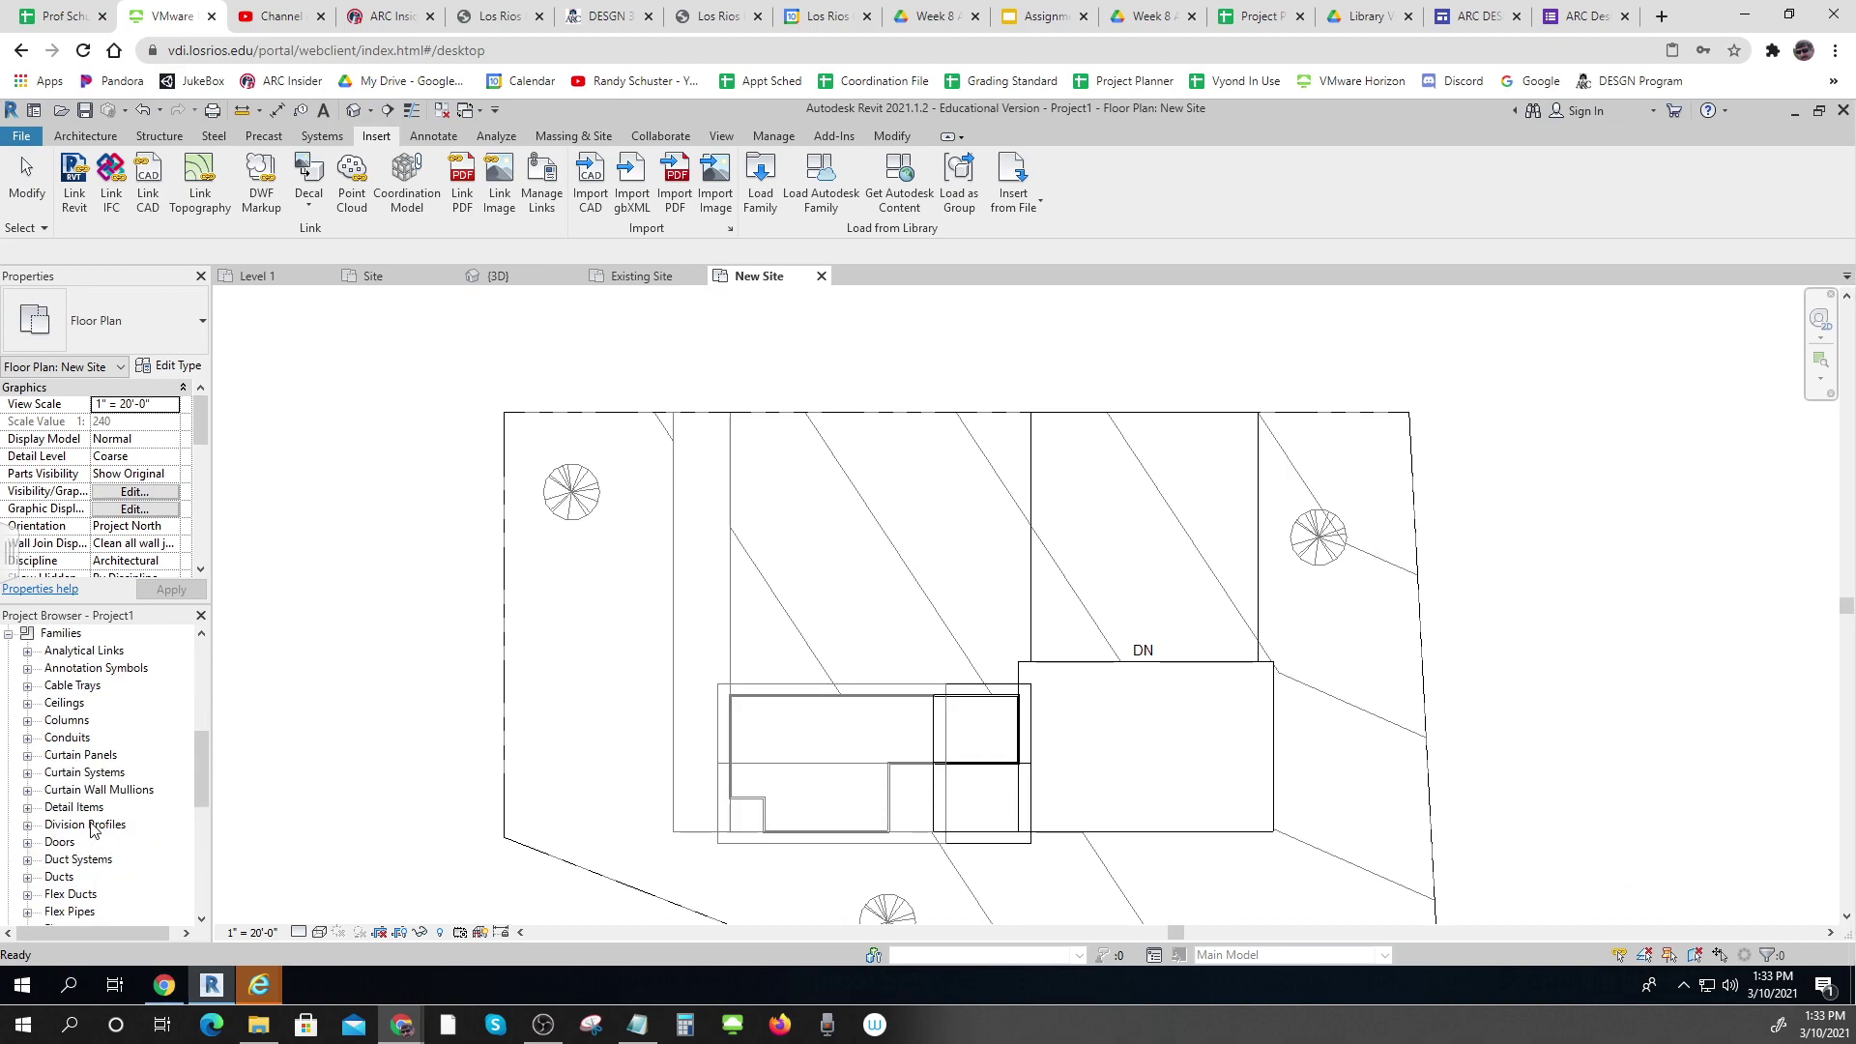
scroll(93, 831, down, 5)
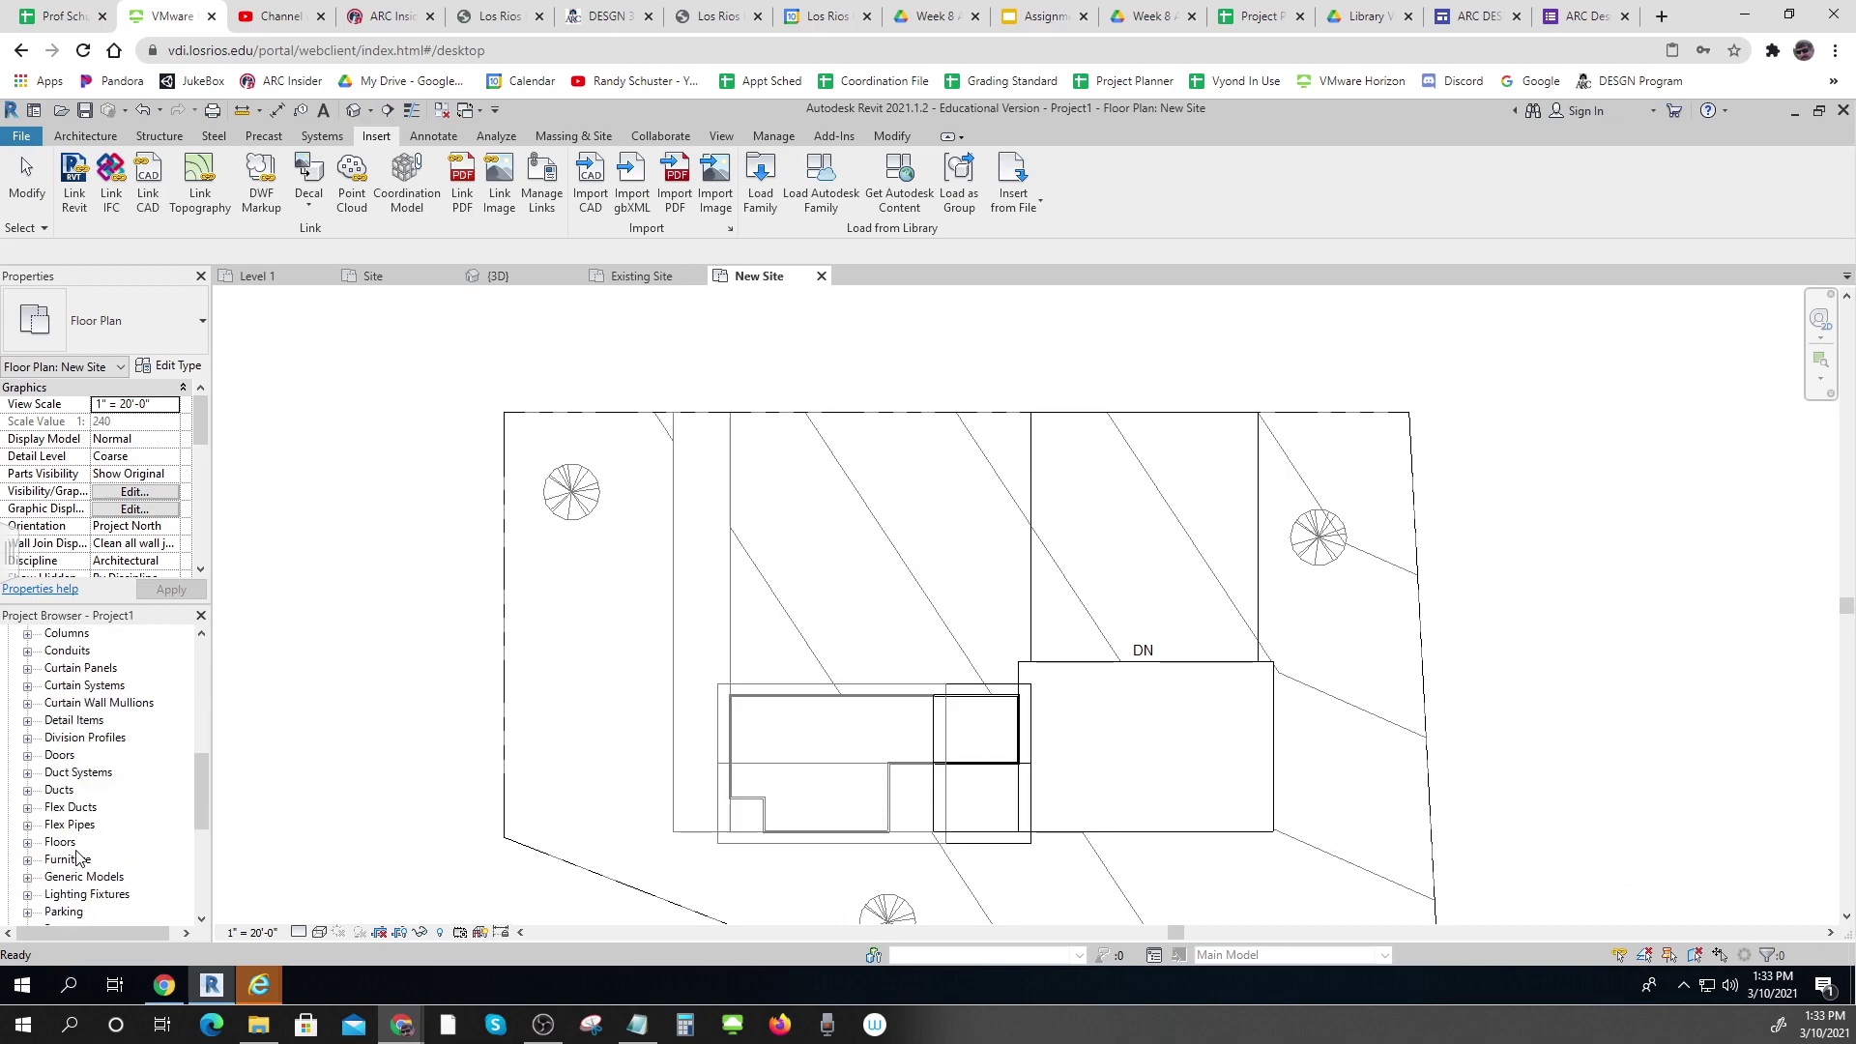
click(28, 896)
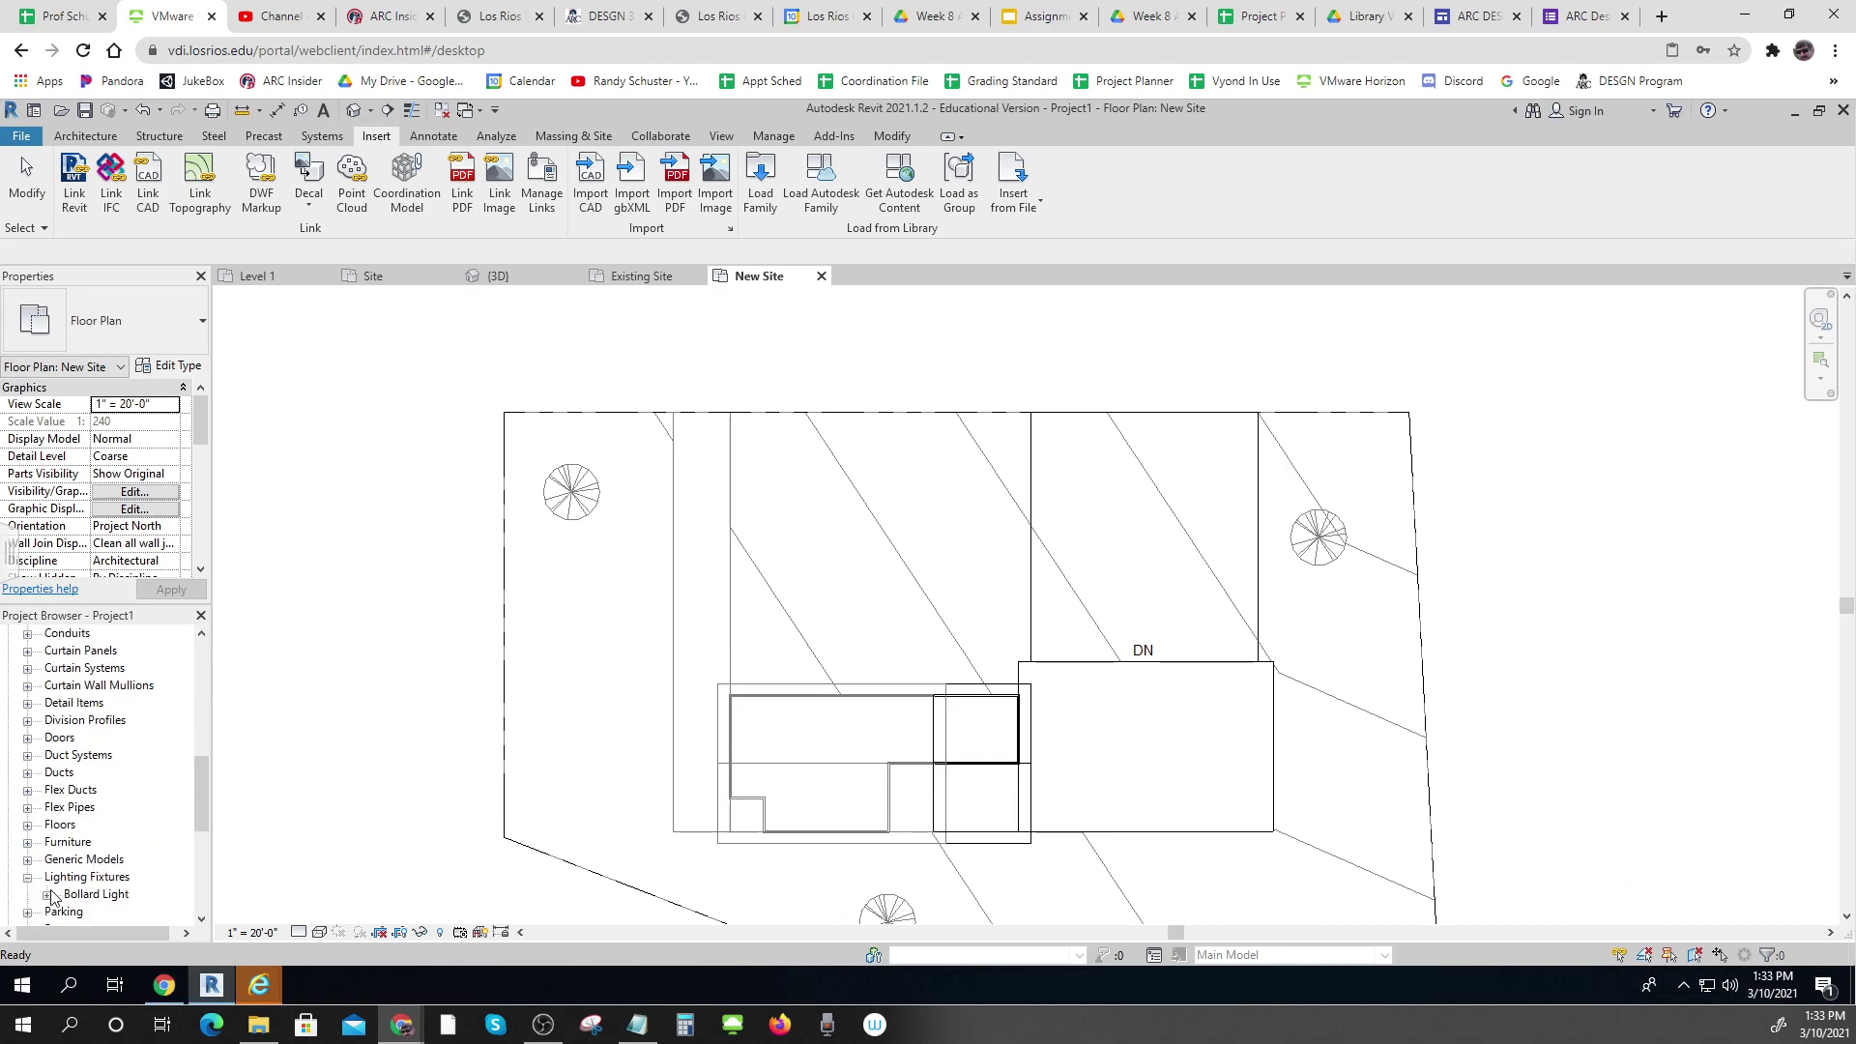
click(47, 894)
scroll(136, 850, down, 1)
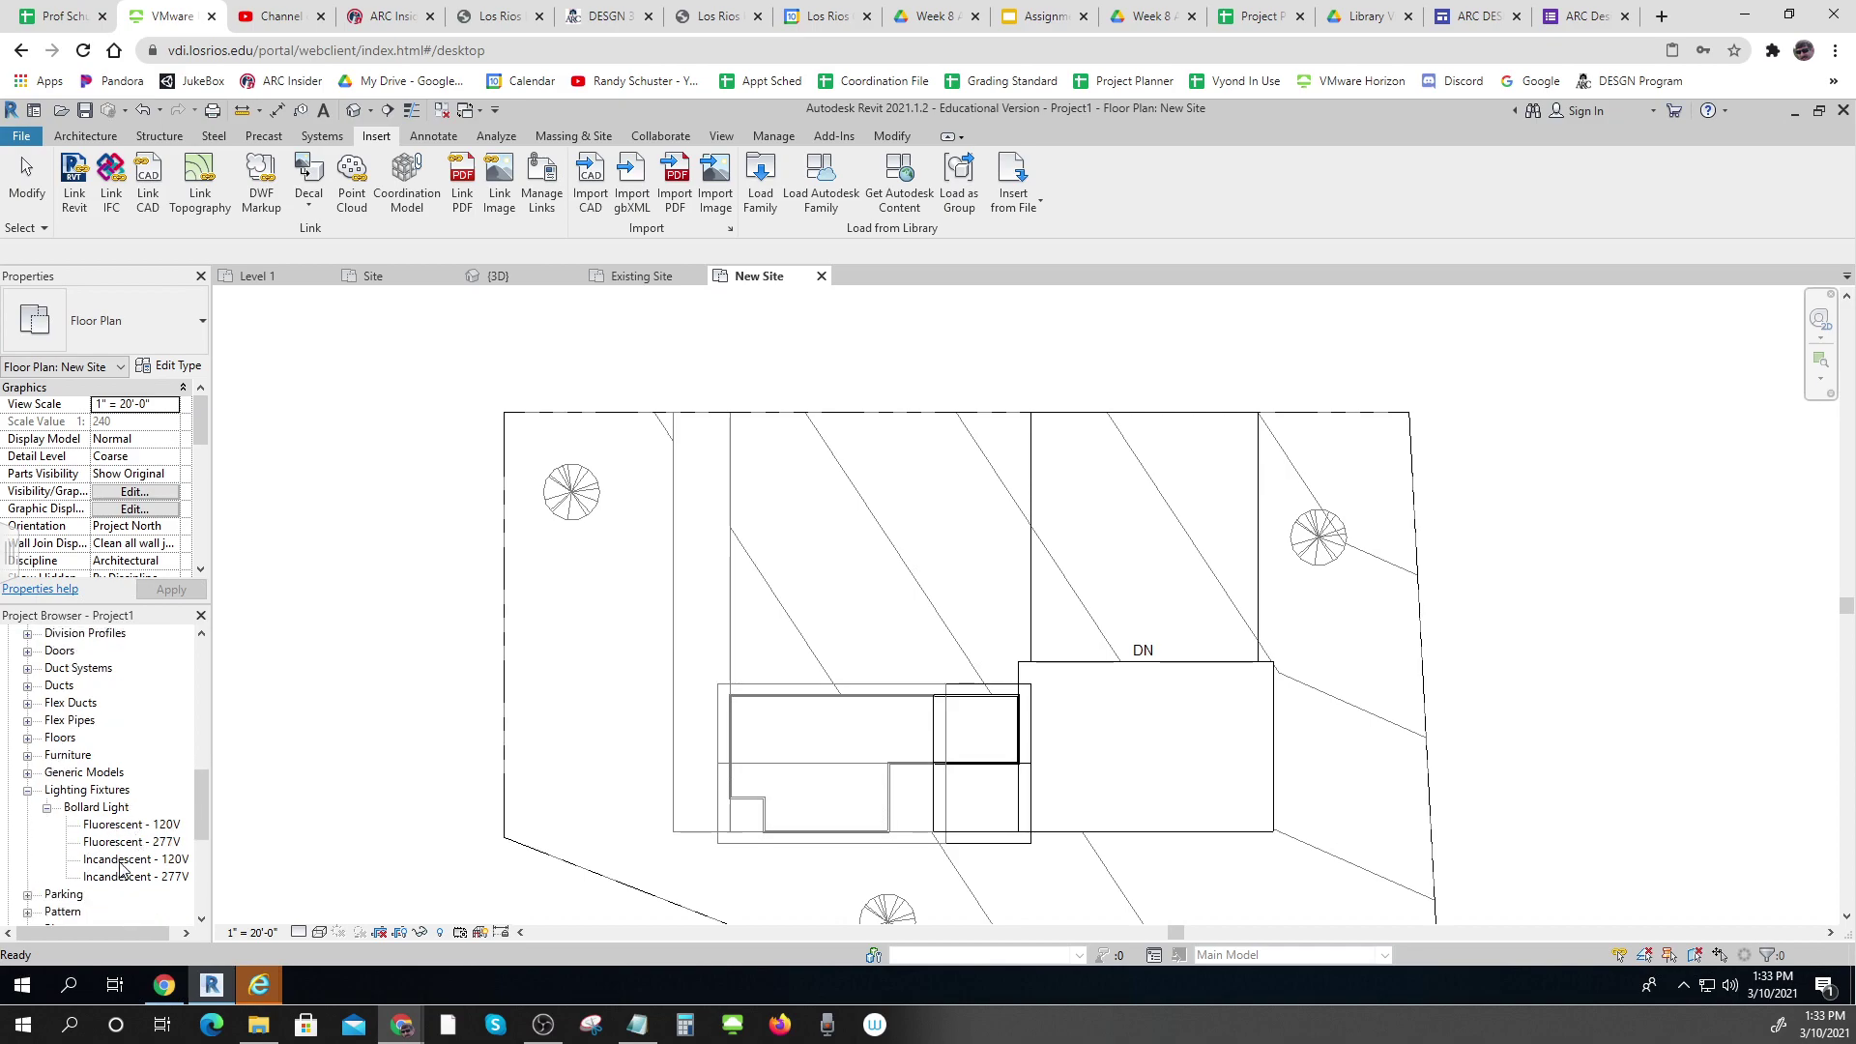
Place a Fluorescent - 120V bollard light 2' 0" off the edge beside the DN stair
drag(121, 833, 1005, 643)
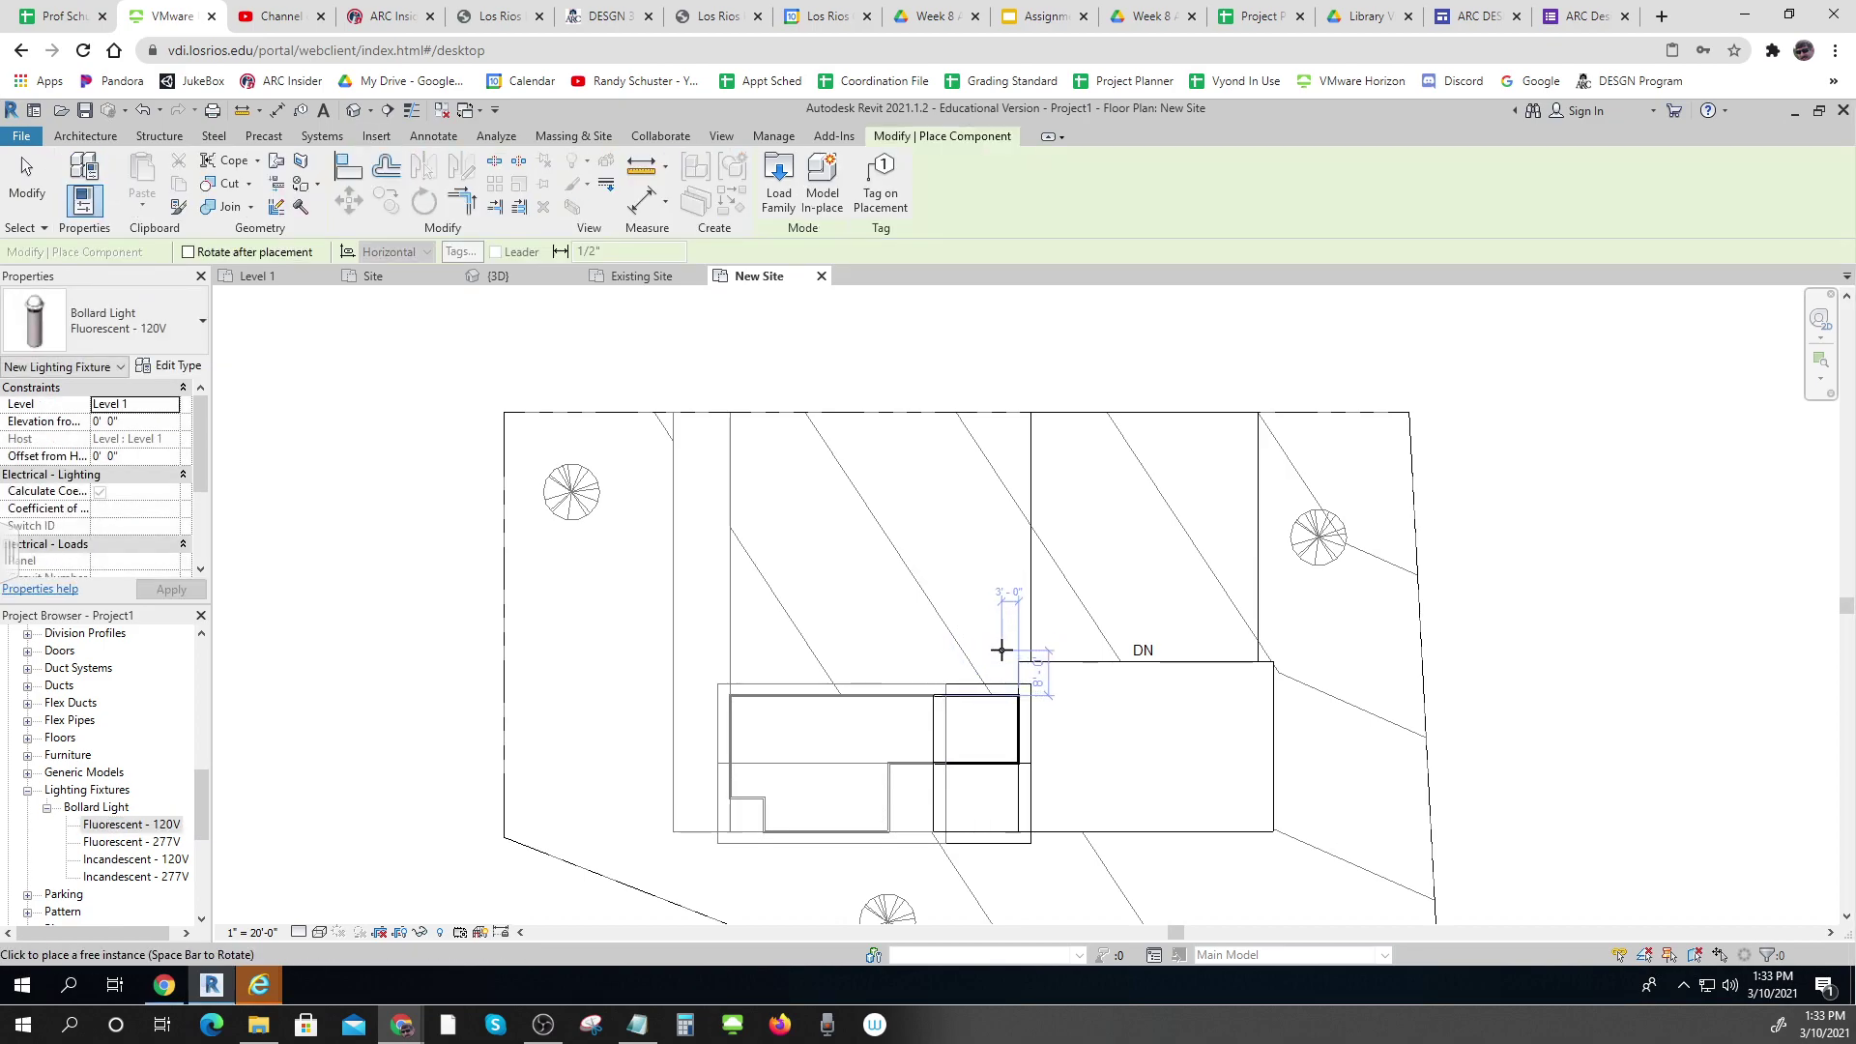
click(1006, 645)
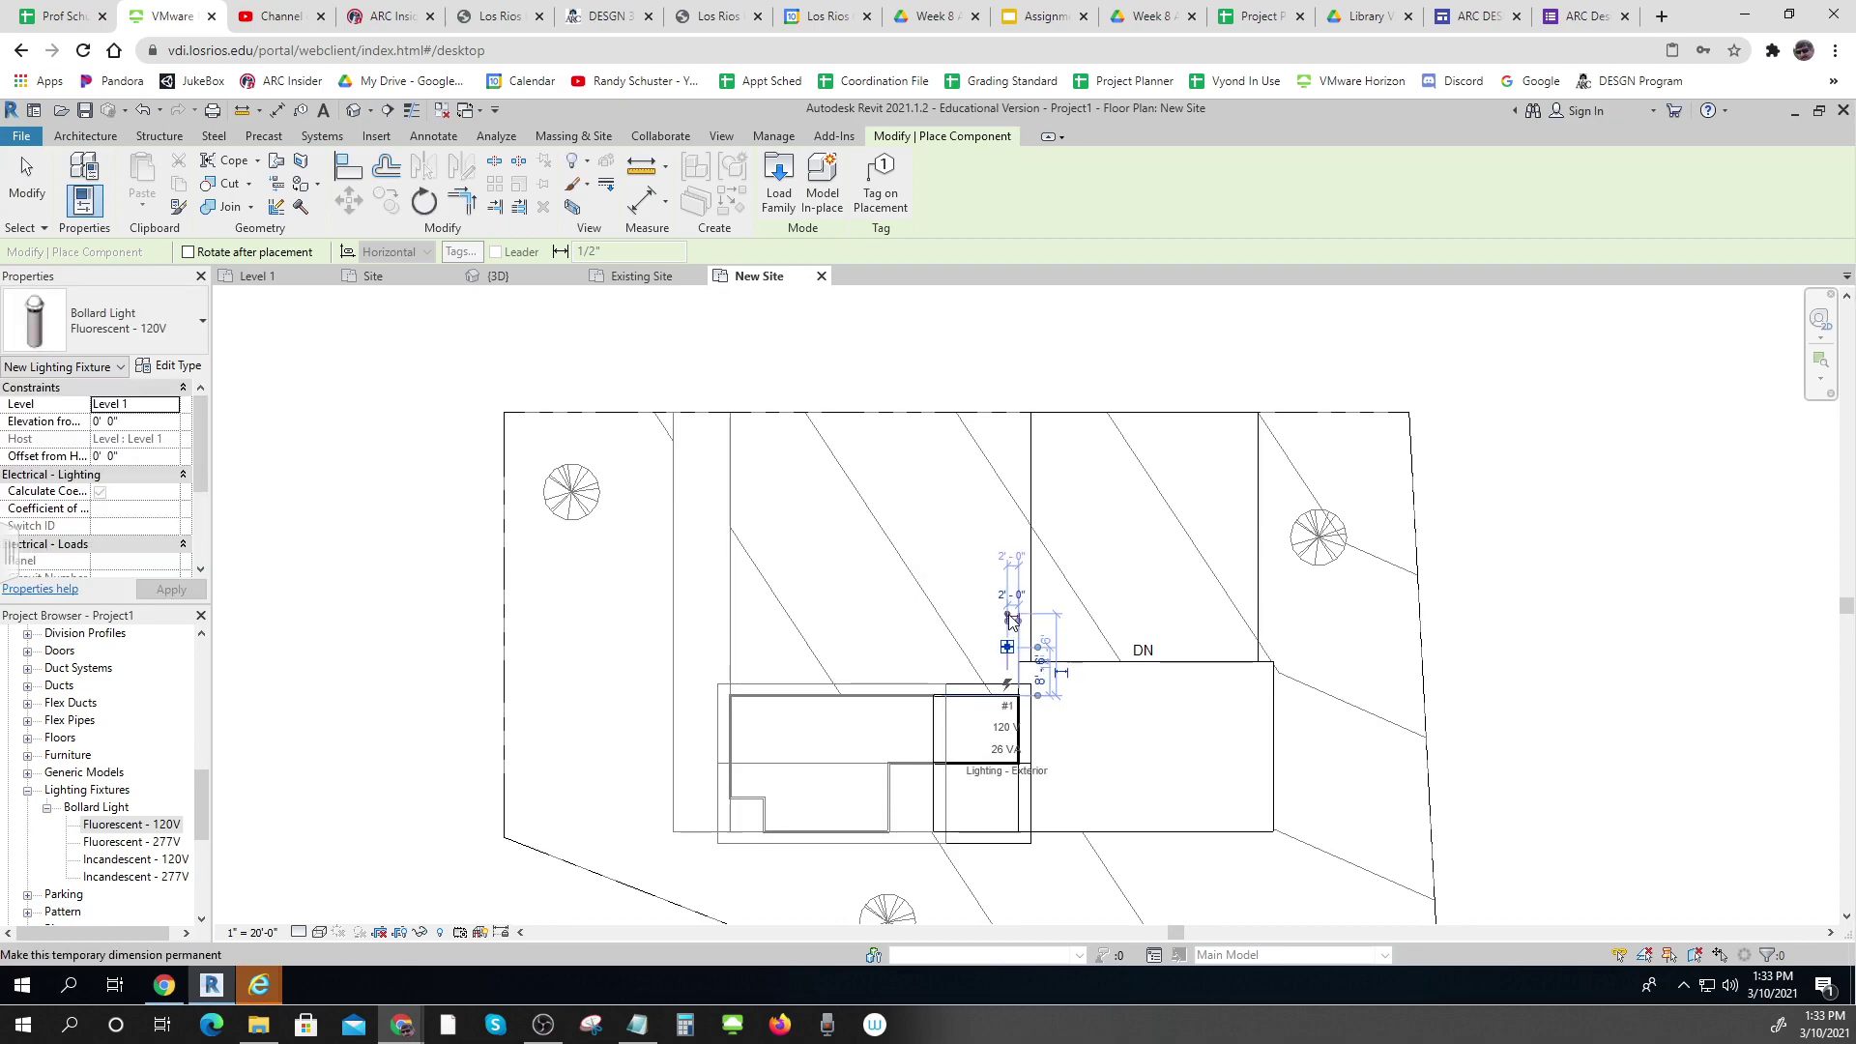
click(1013, 559)
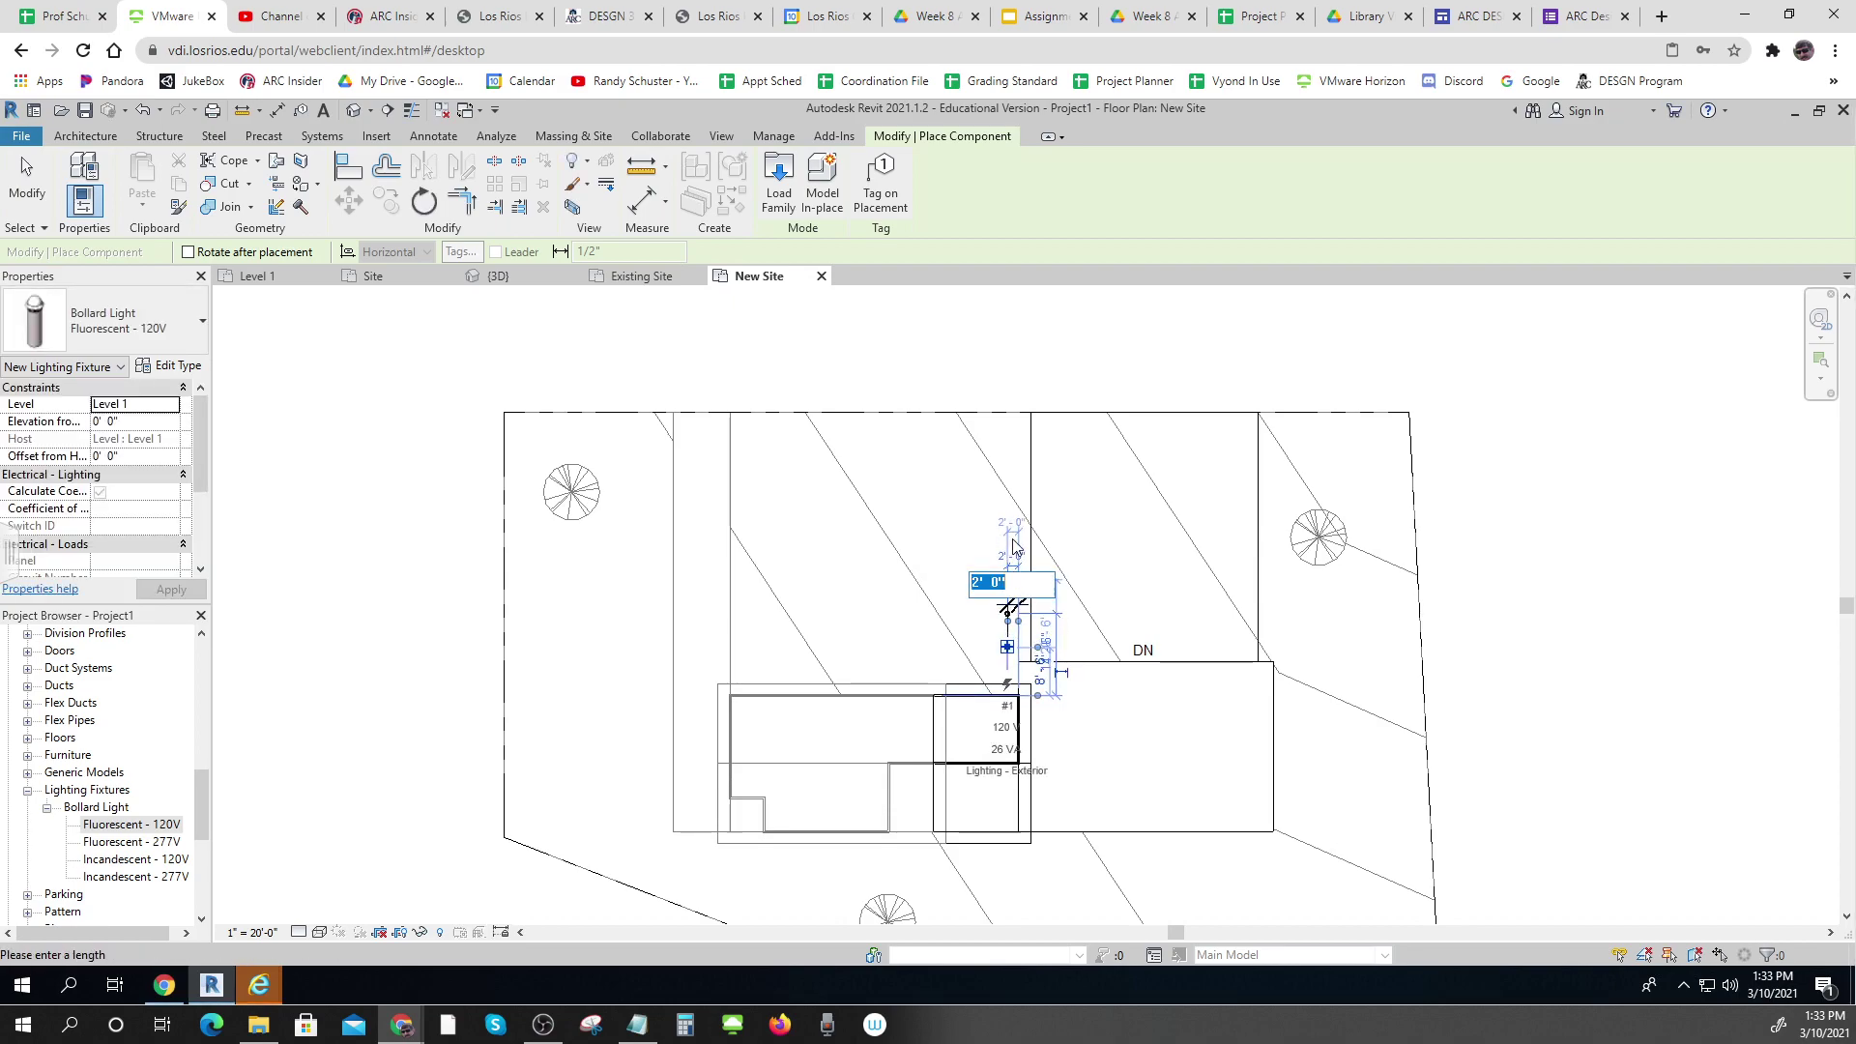
key(Escape)
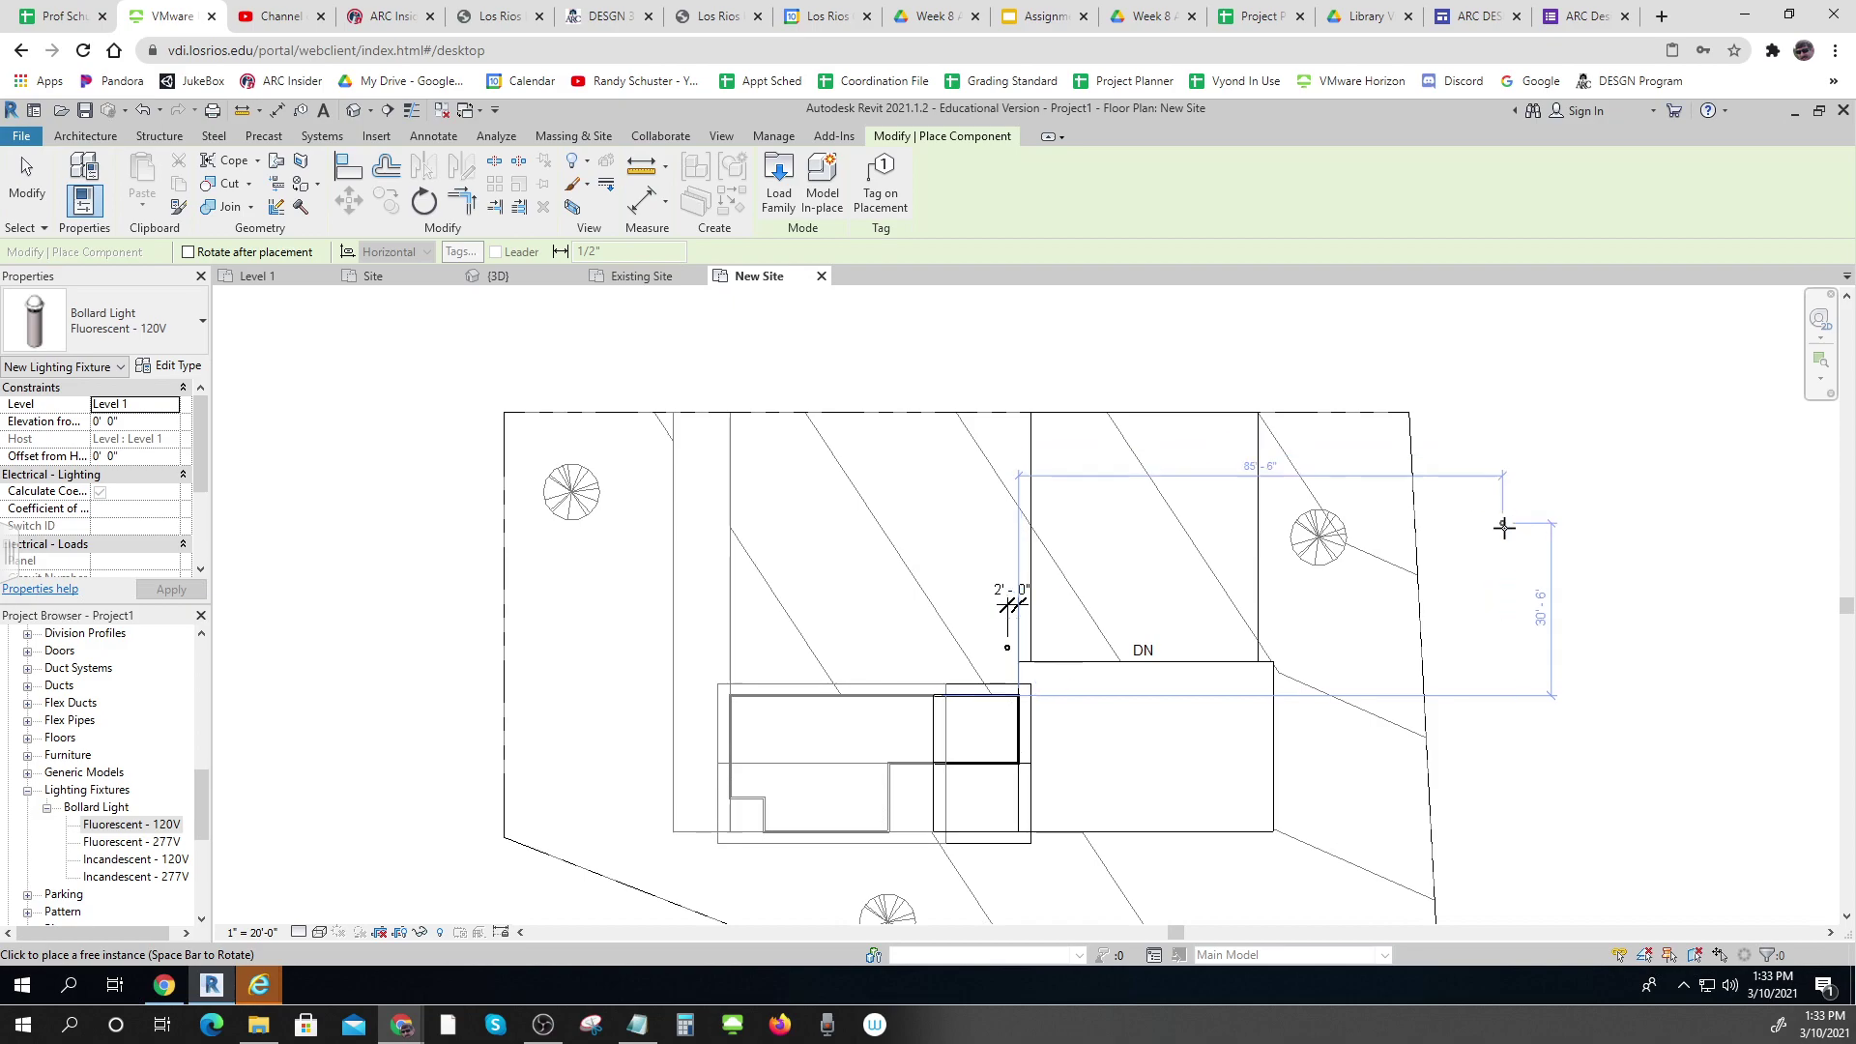
key(Escape)
scroll(1015, 662, up, 2)
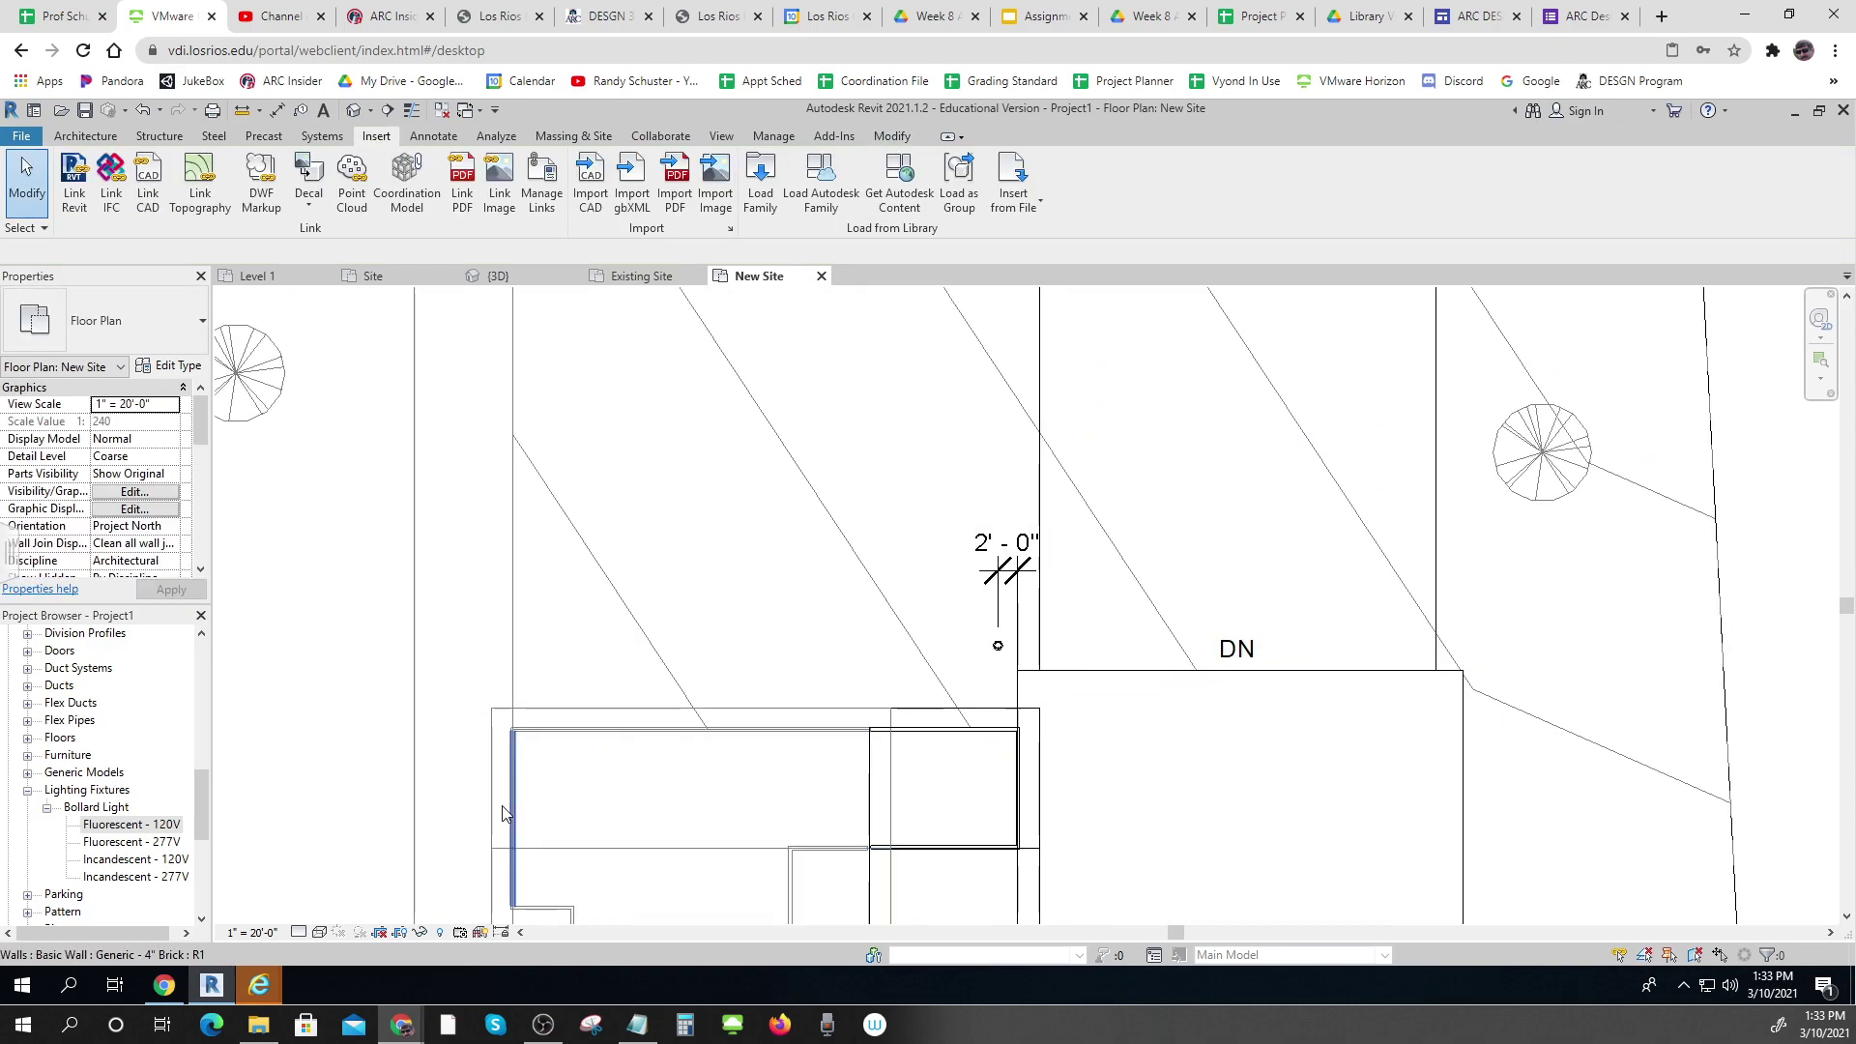
Select the placed bollard light and check its host property in Properties
scroll(994, 648, down, 1)
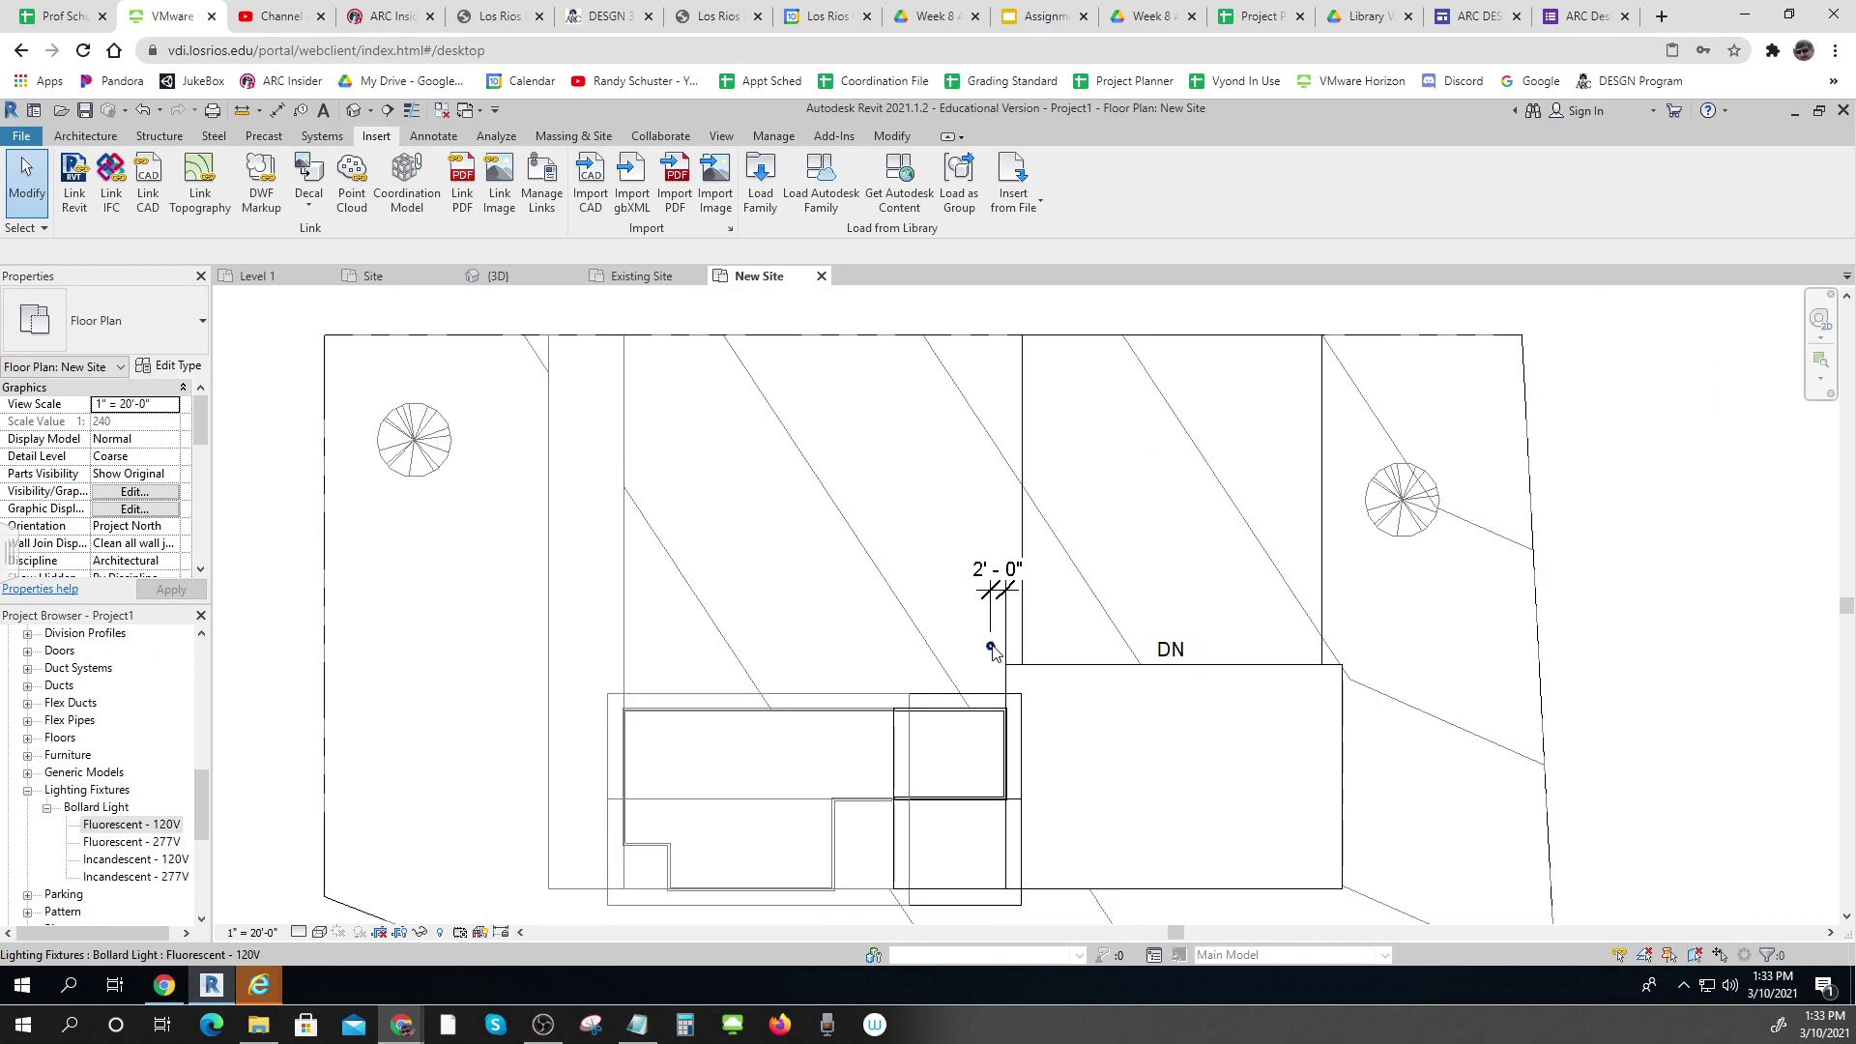
click(990, 648)
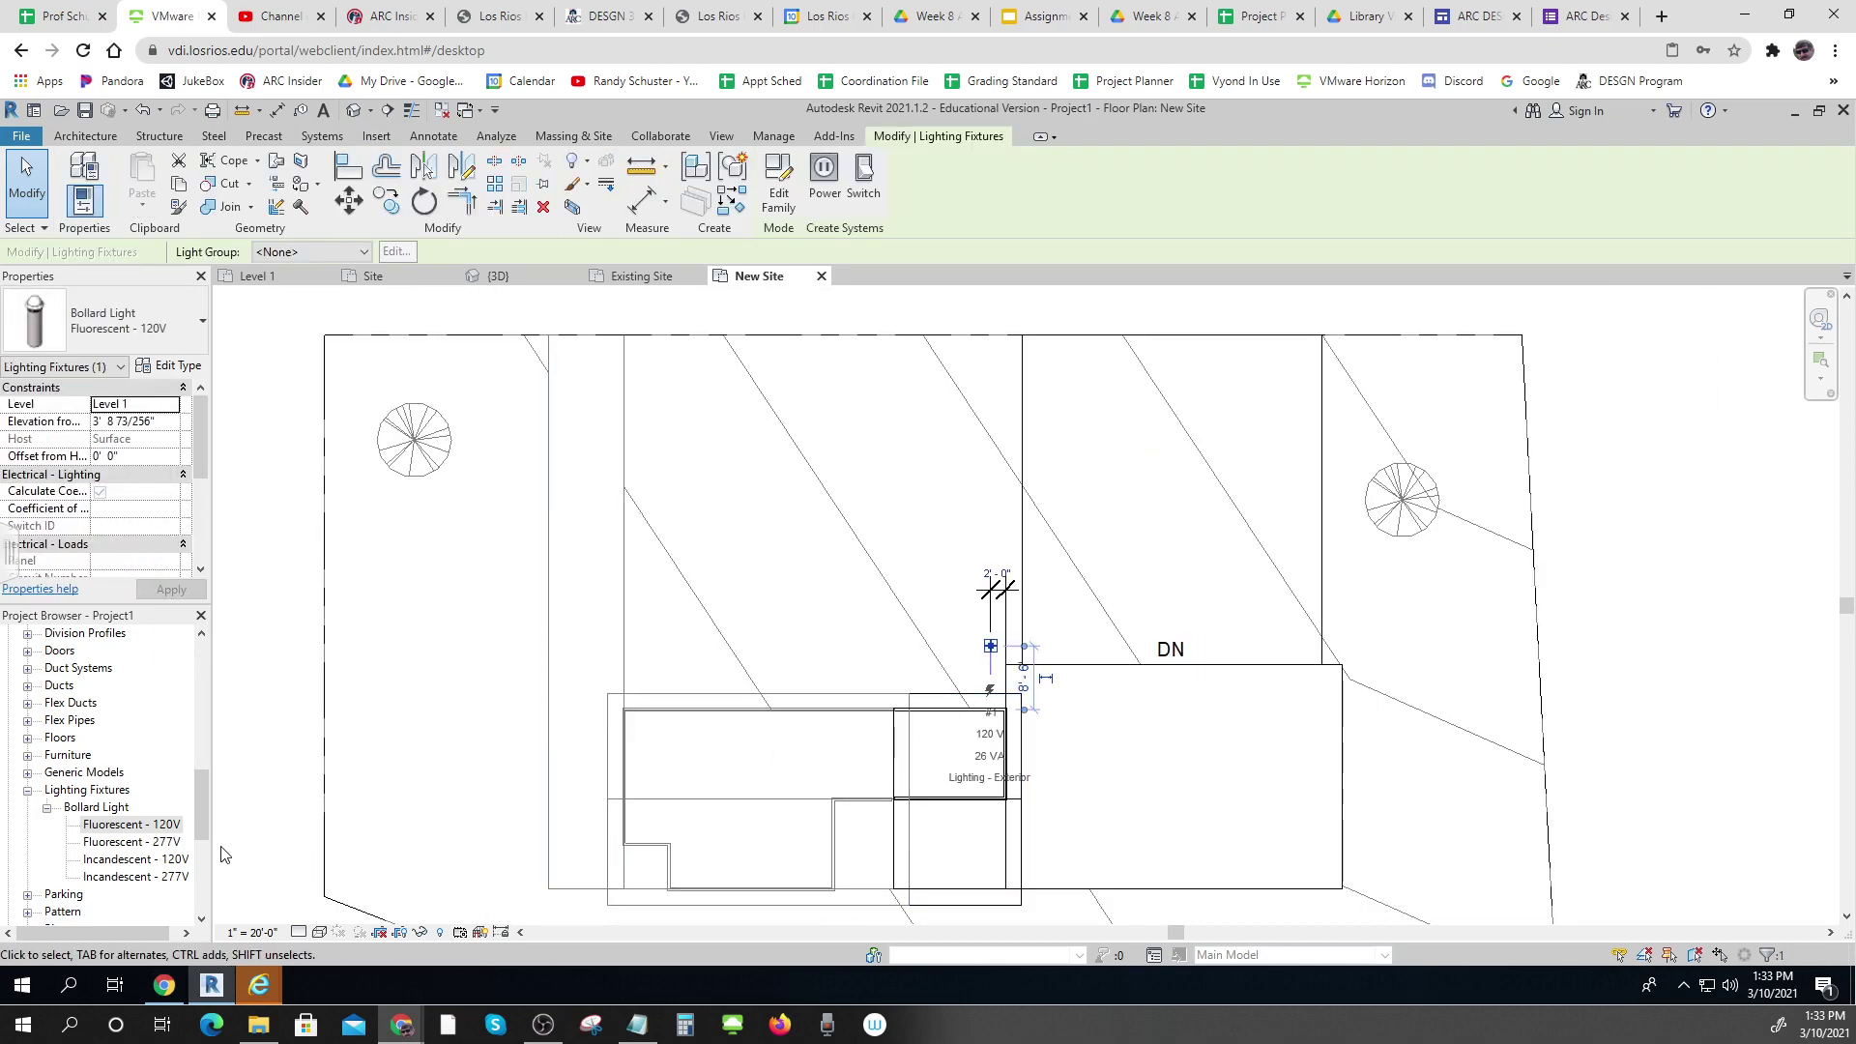
key(Escape)
drag(207, 802, 207, 674)
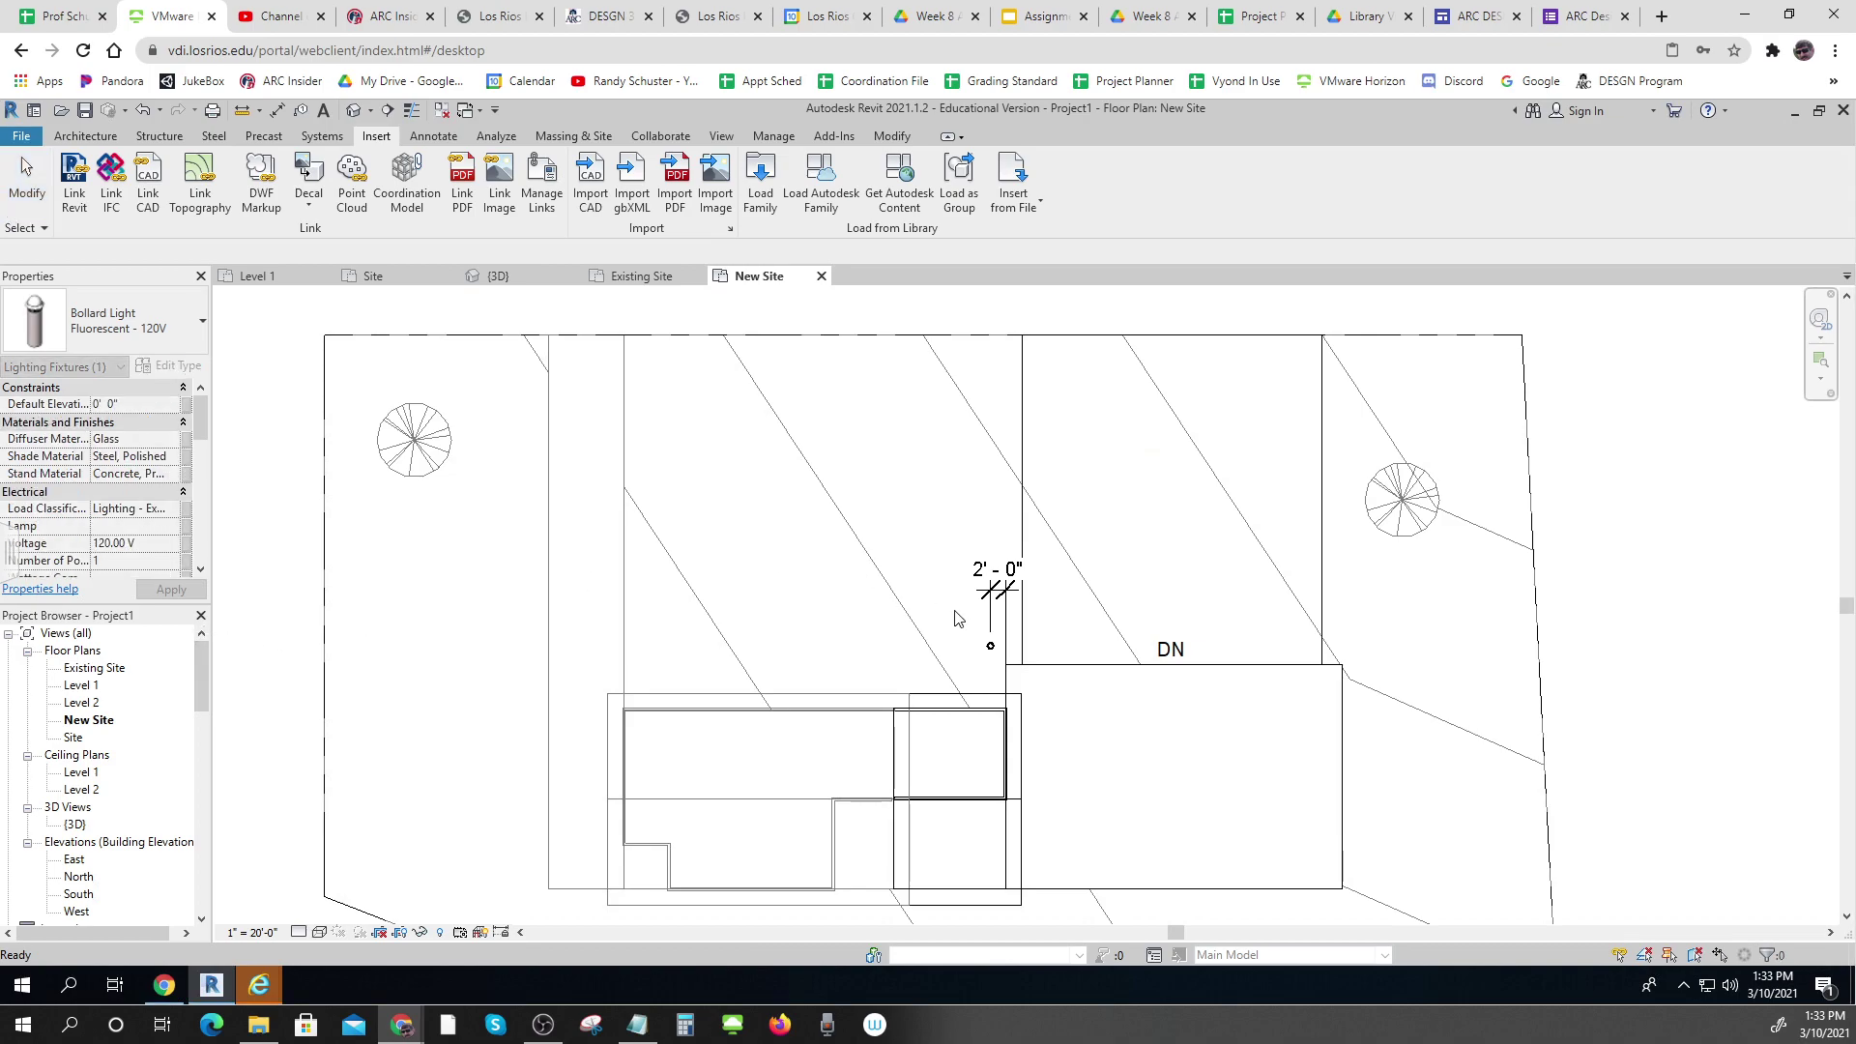
click(991, 648)
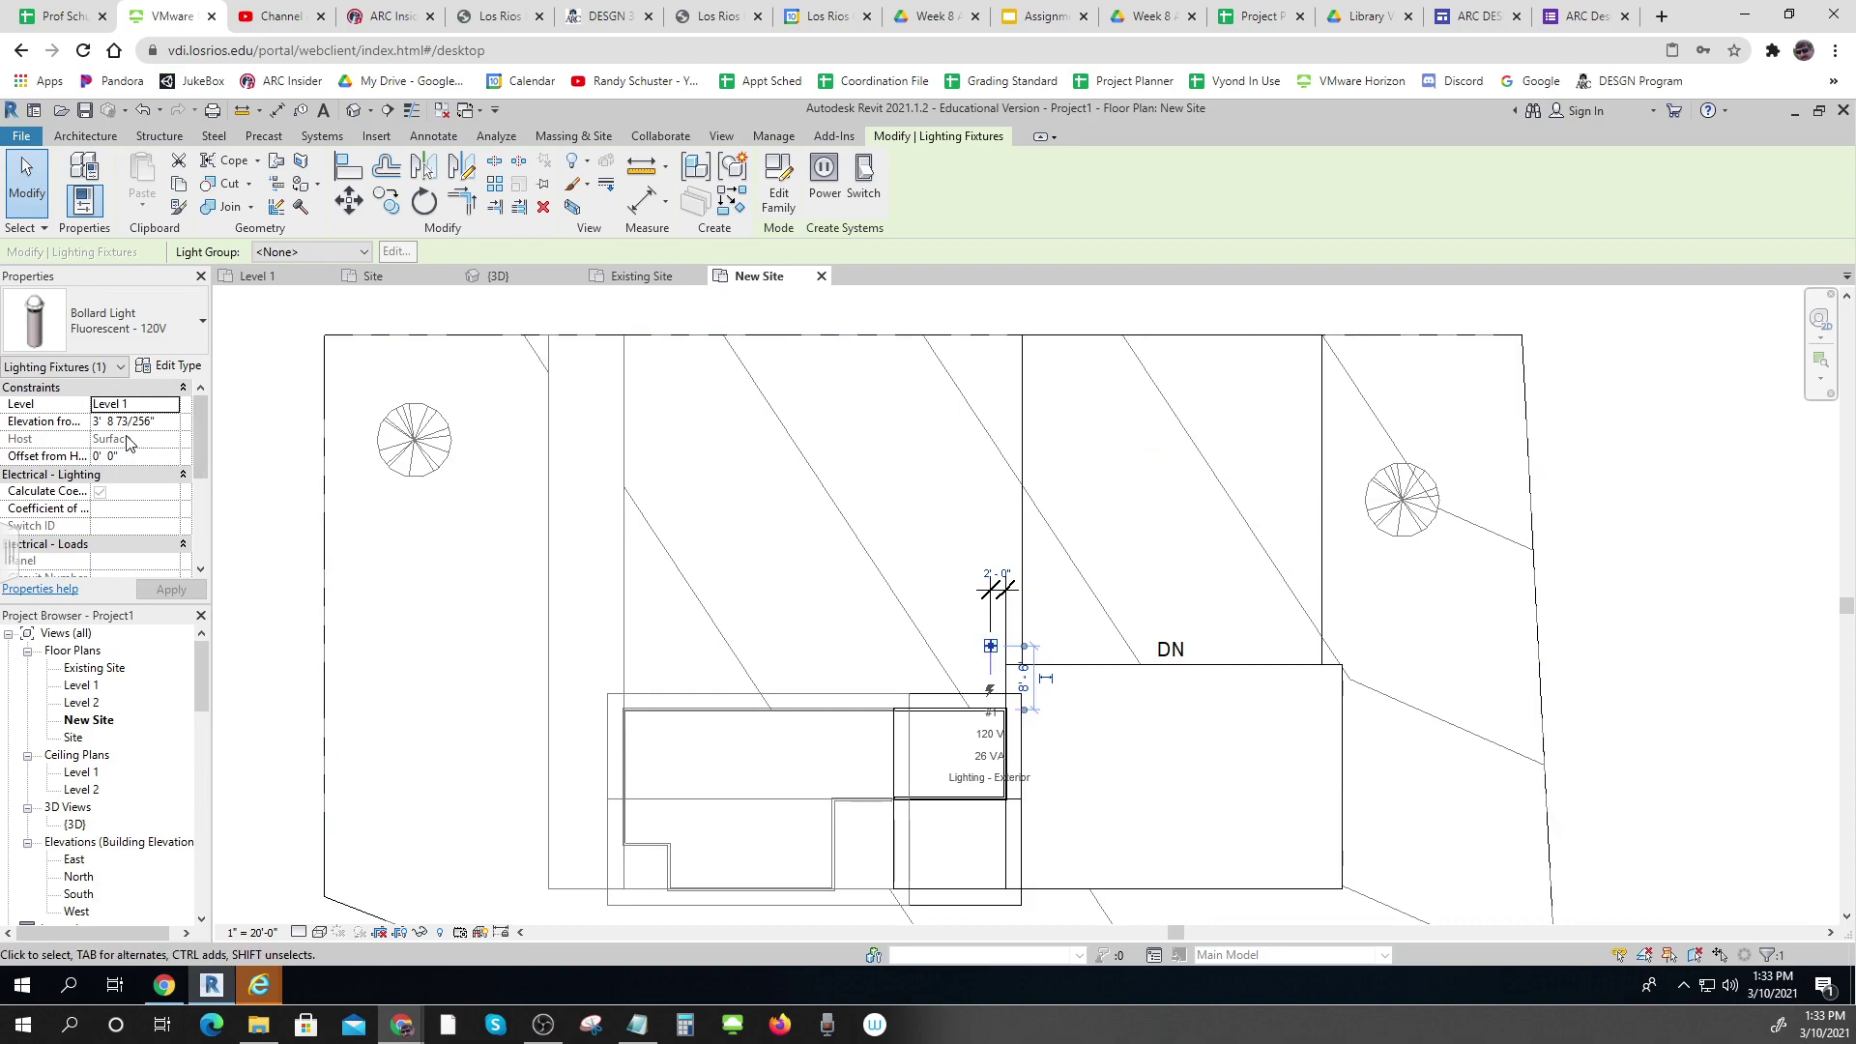
click(133, 437)
click(132, 437)
Delete the 2'-0" dimension from the site plan
click(1435, 688)
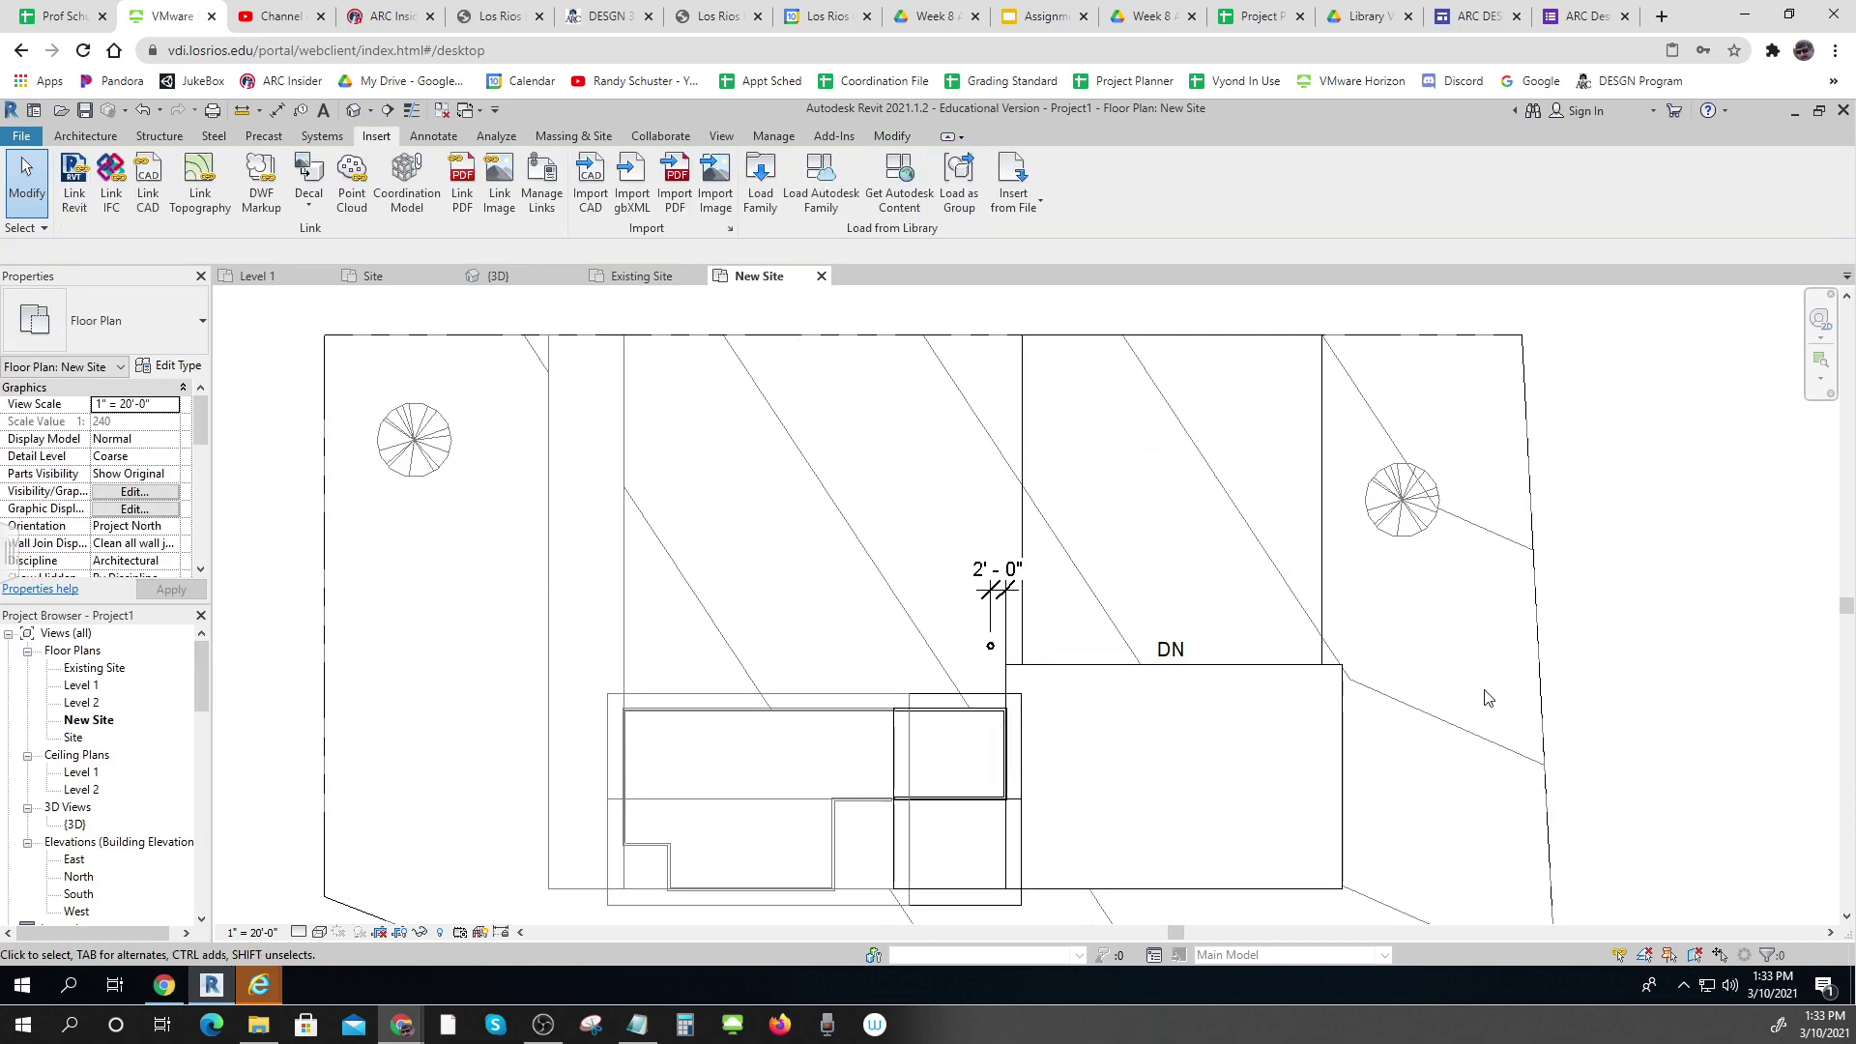
click(993, 593)
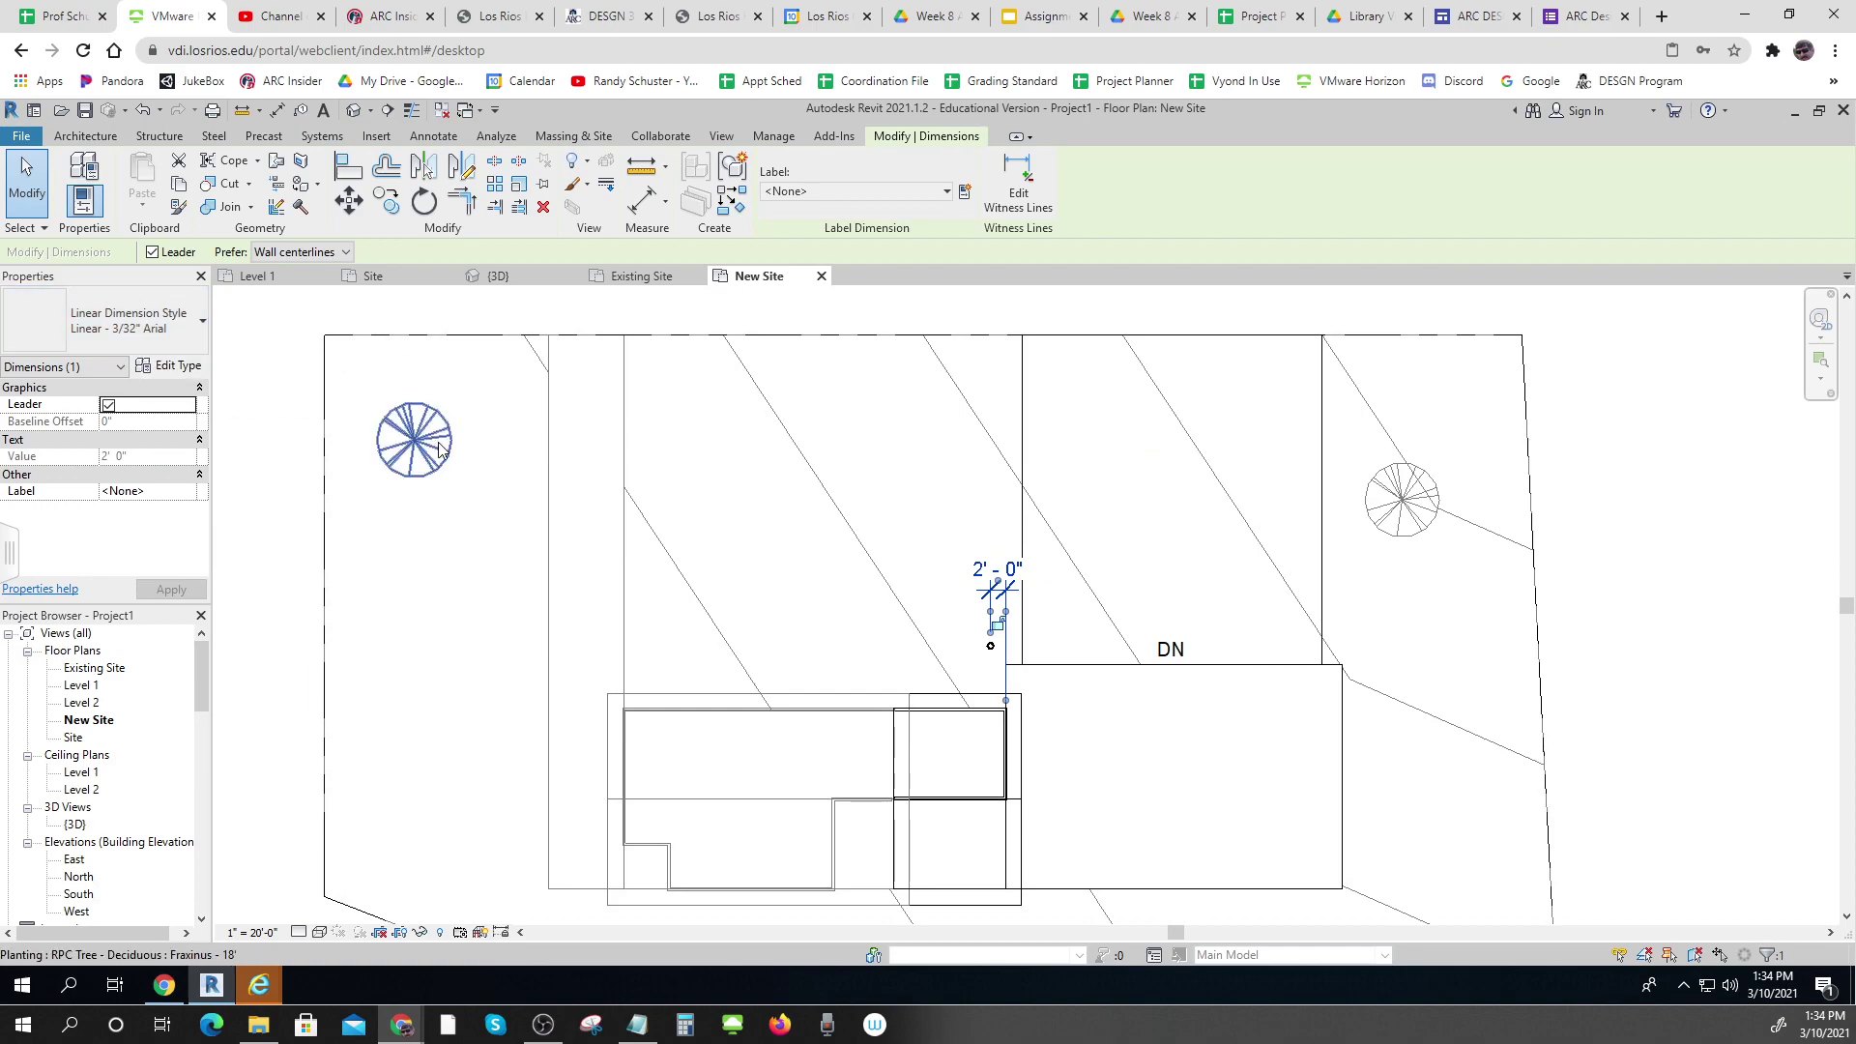
key(Delete)
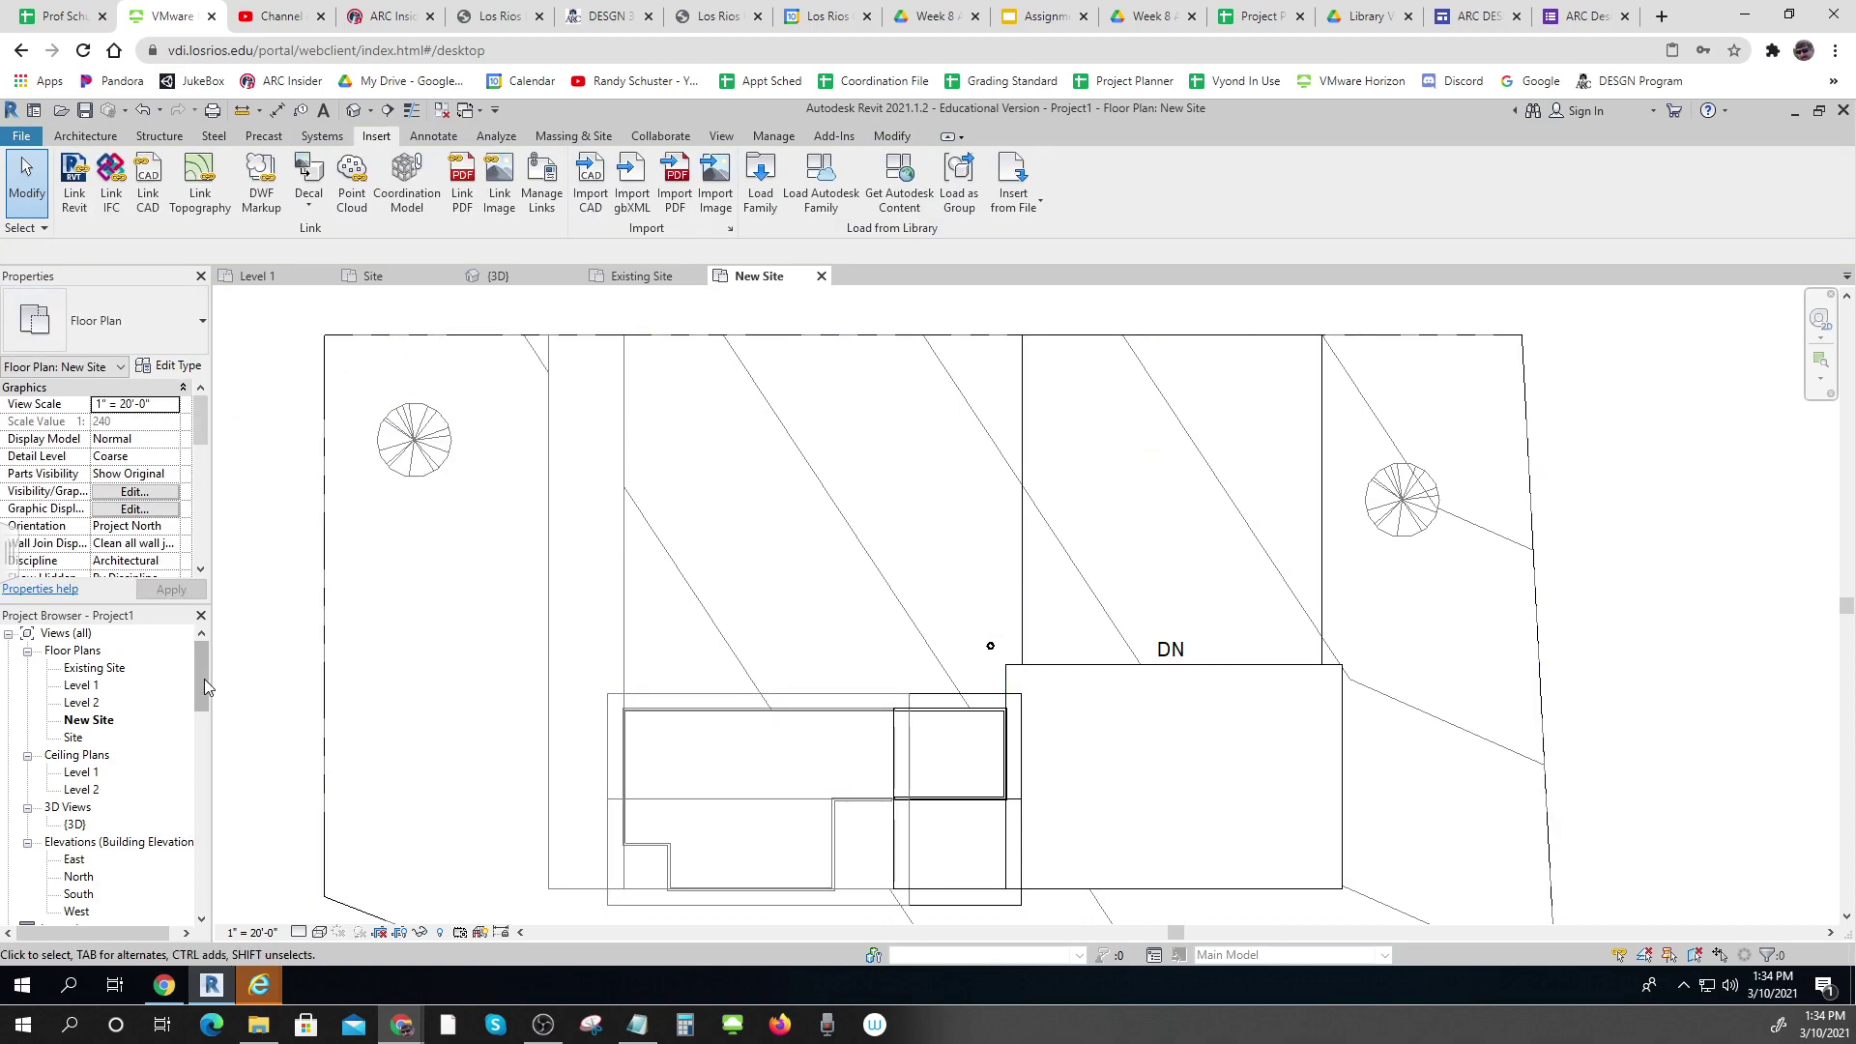
Place two more Fluorescent - 120V bollard lights in a line north of the first
drag(198, 682, 210, 822)
drag(121, 858, 373, 764)
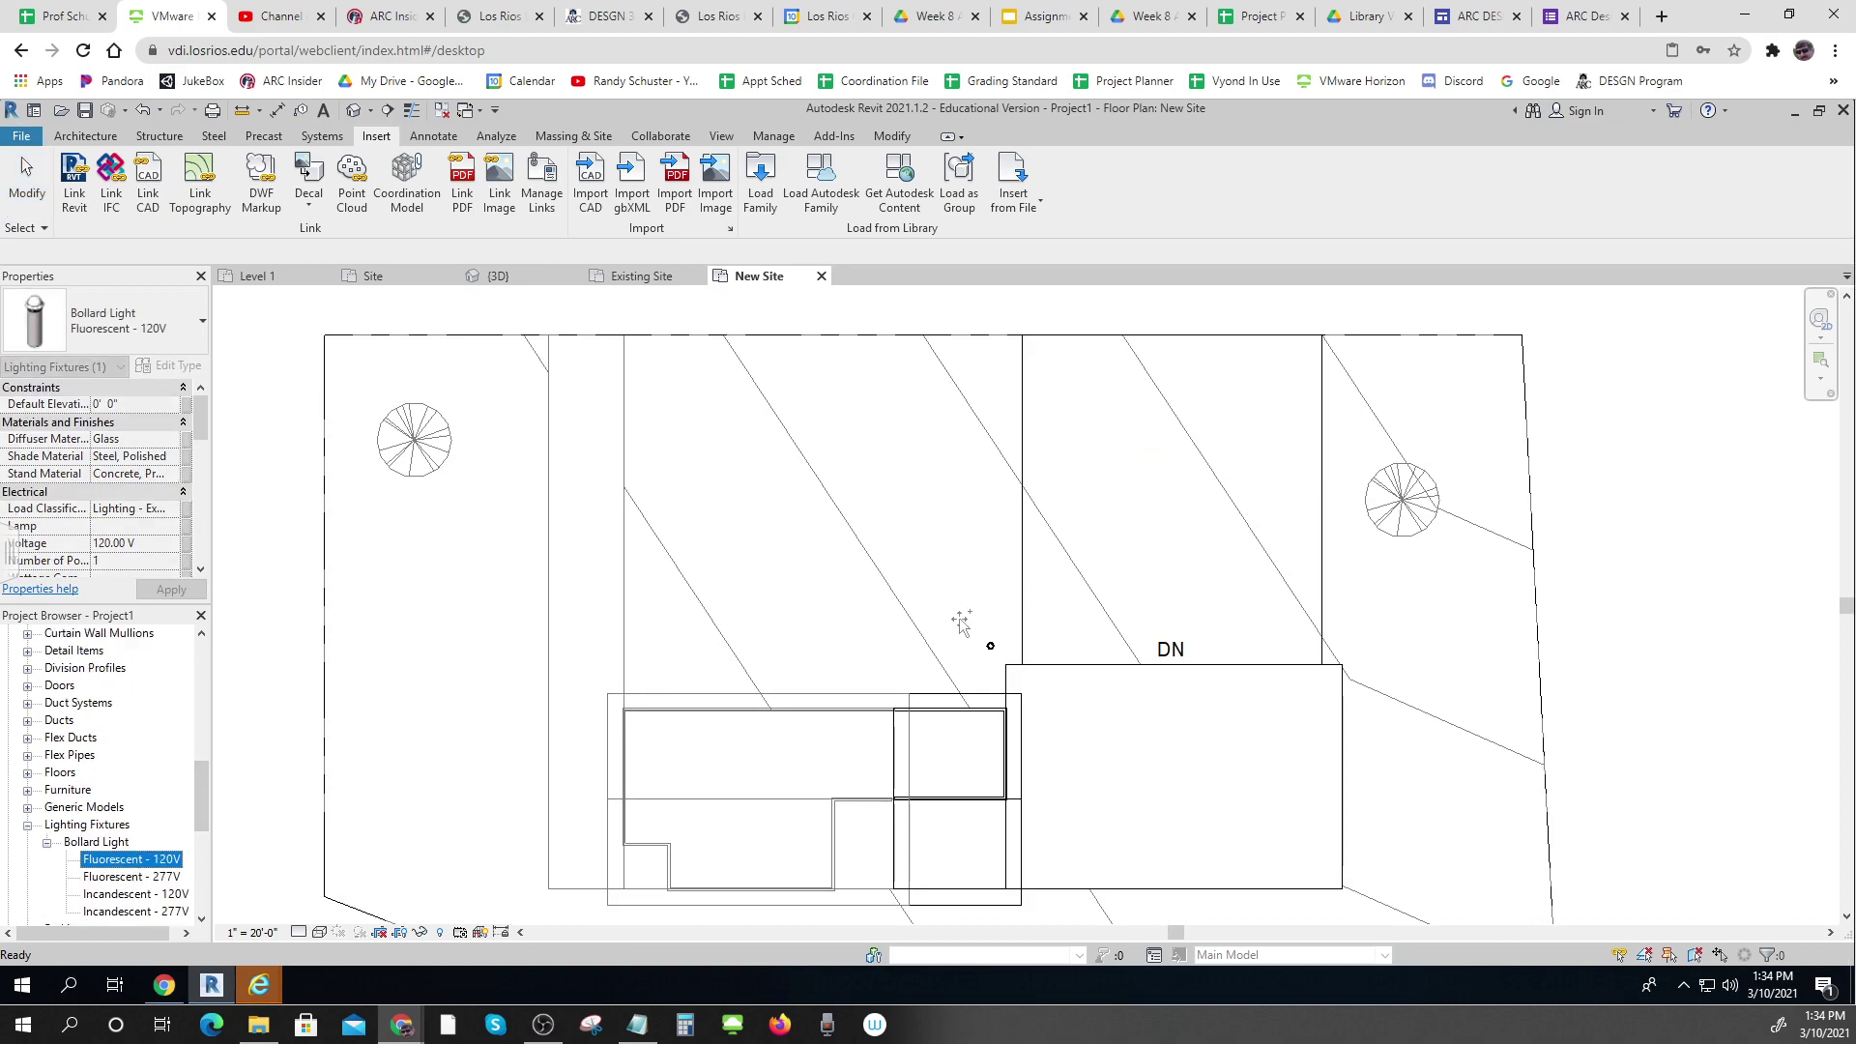
drag(990, 559, 980, 544)
click(980, 544)
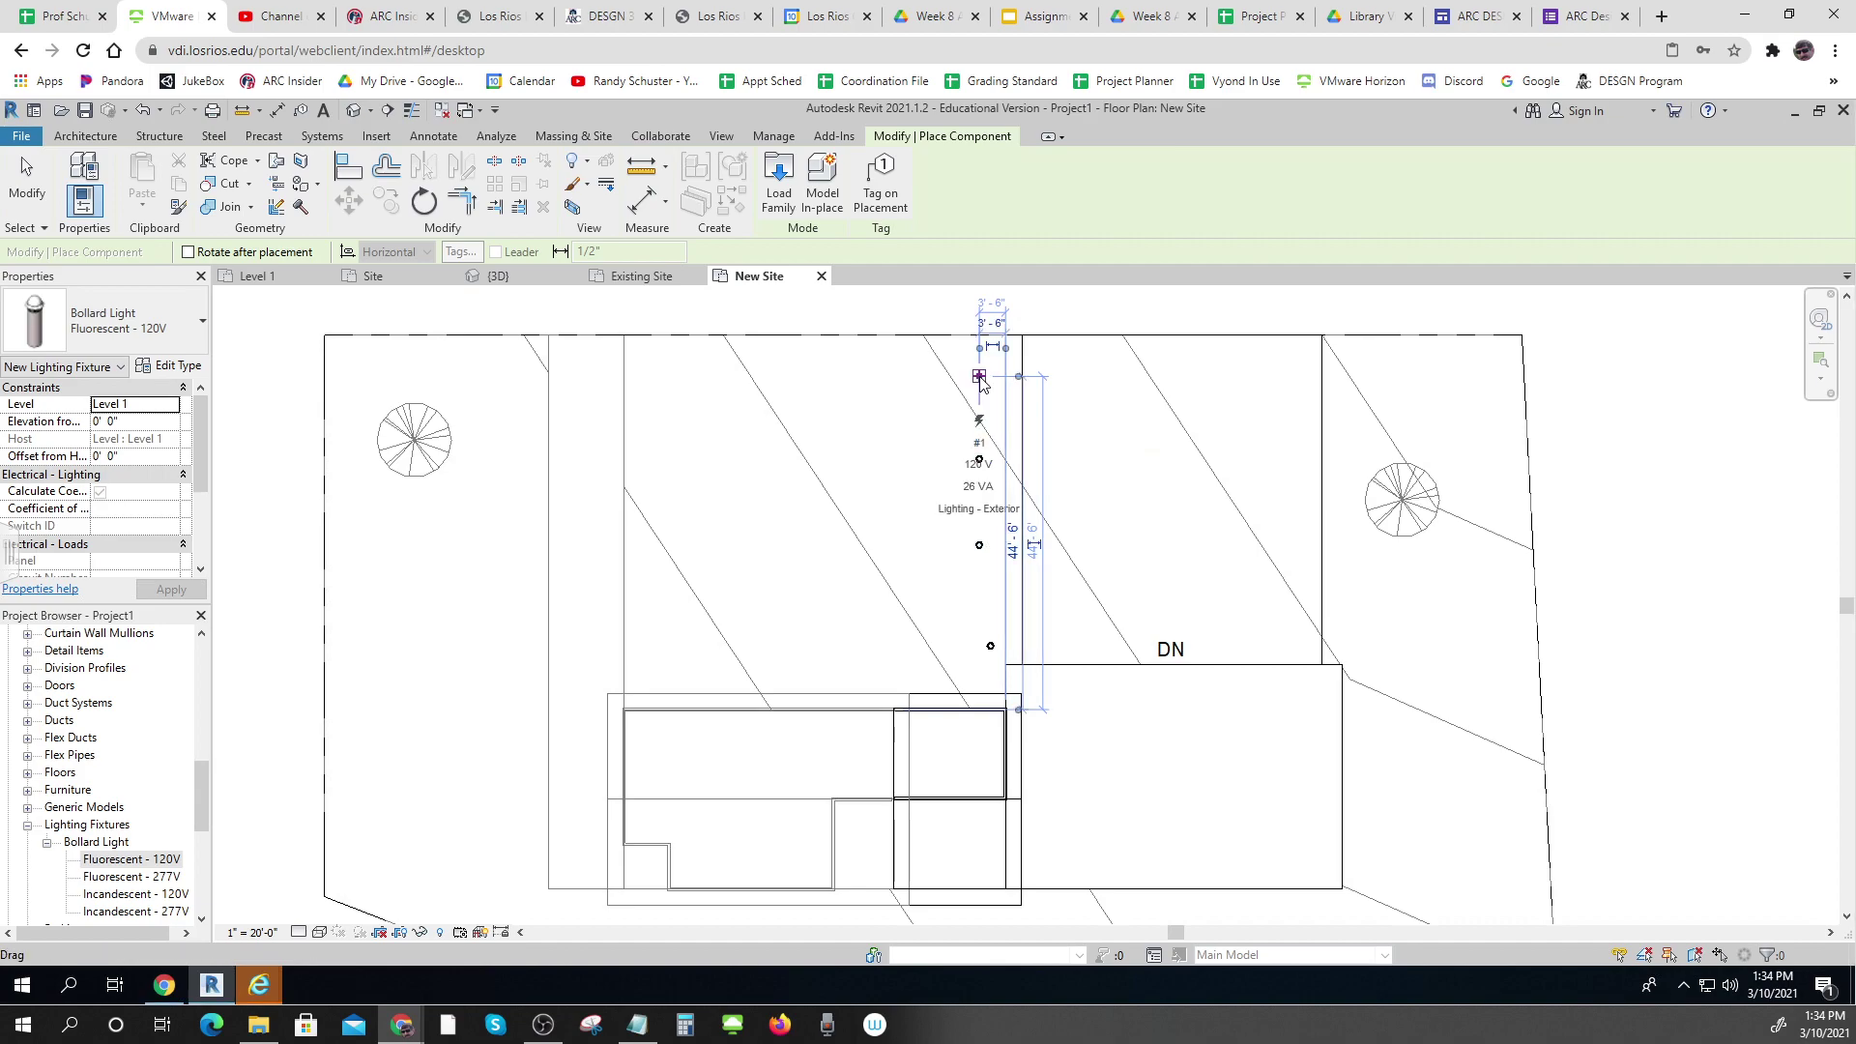
click(962, 413)
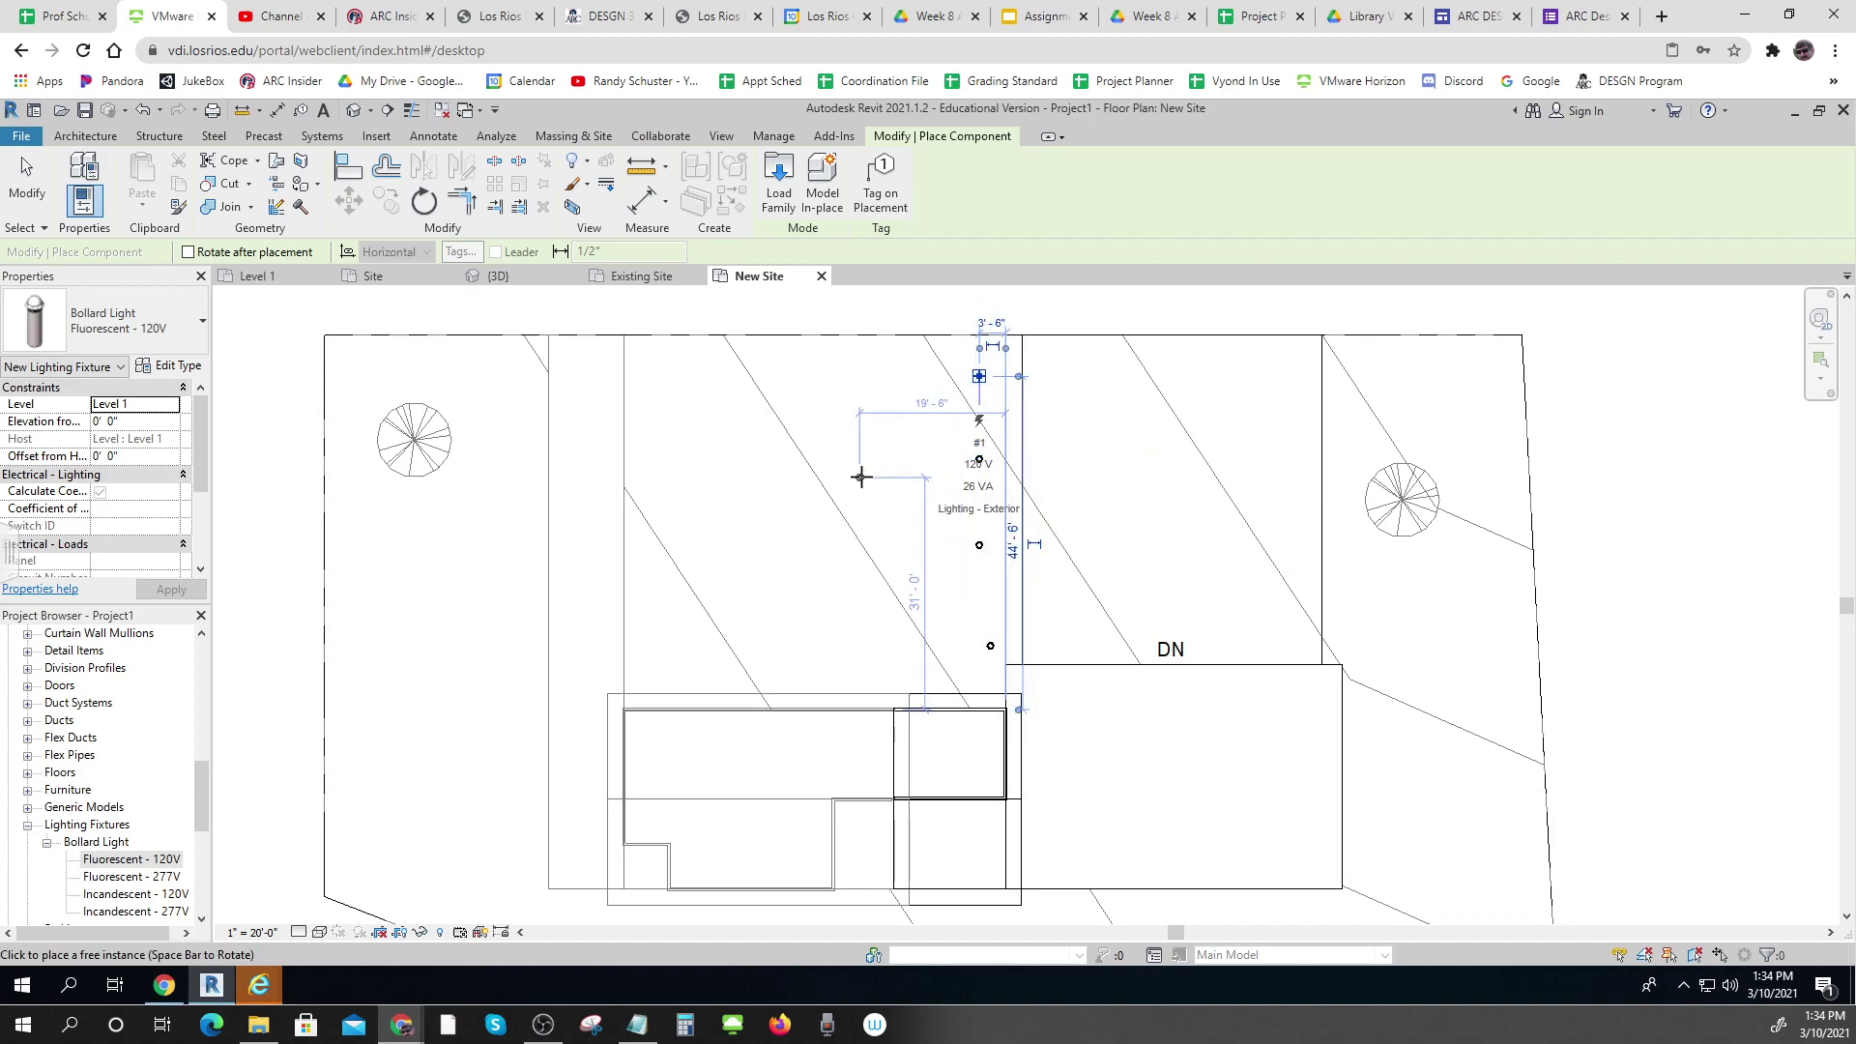